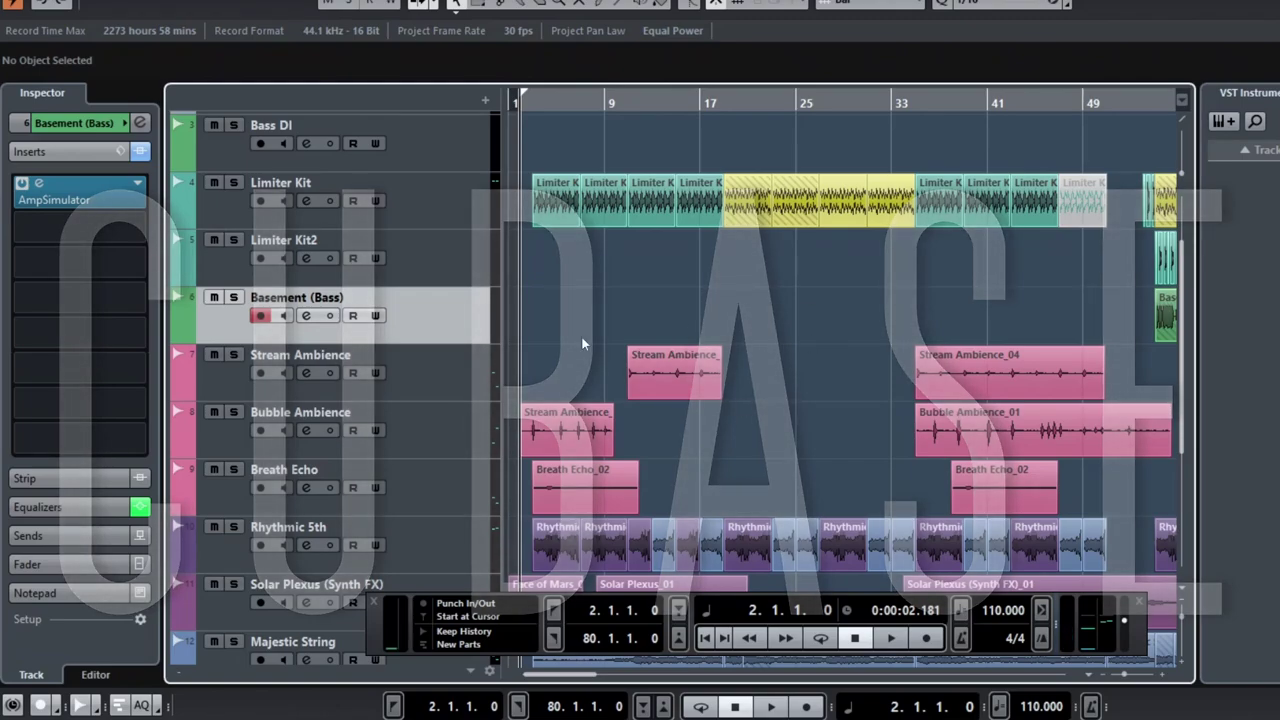
Step: Play the arrangement briefly from around bar 7, stop it and return the playhead to the left locator at bar 2
click(587, 101)
key(space)
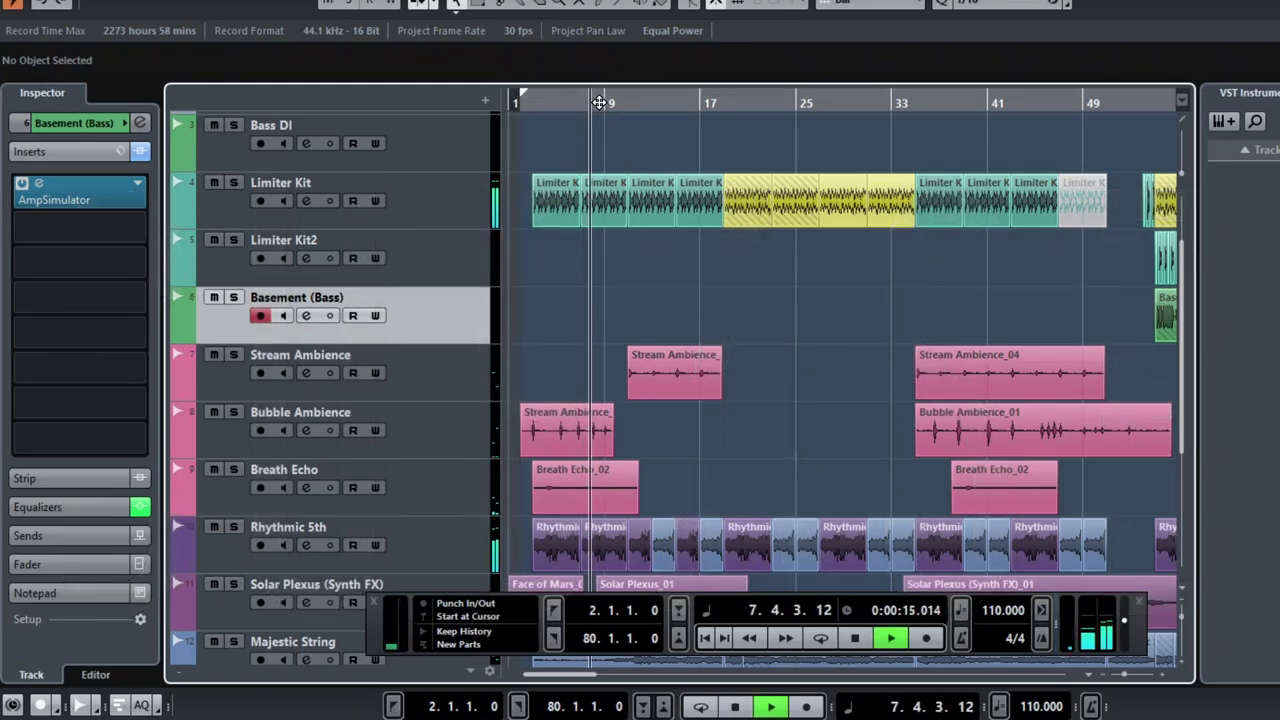
key(space)
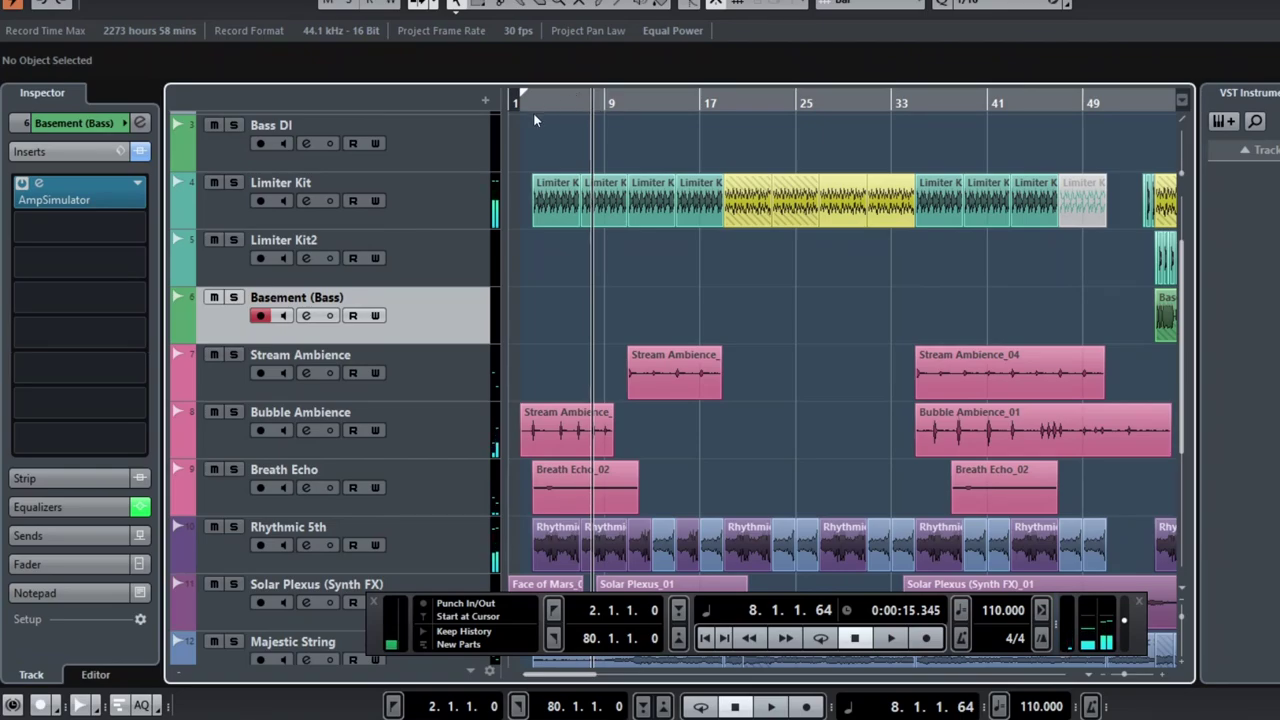
key(KP_1)
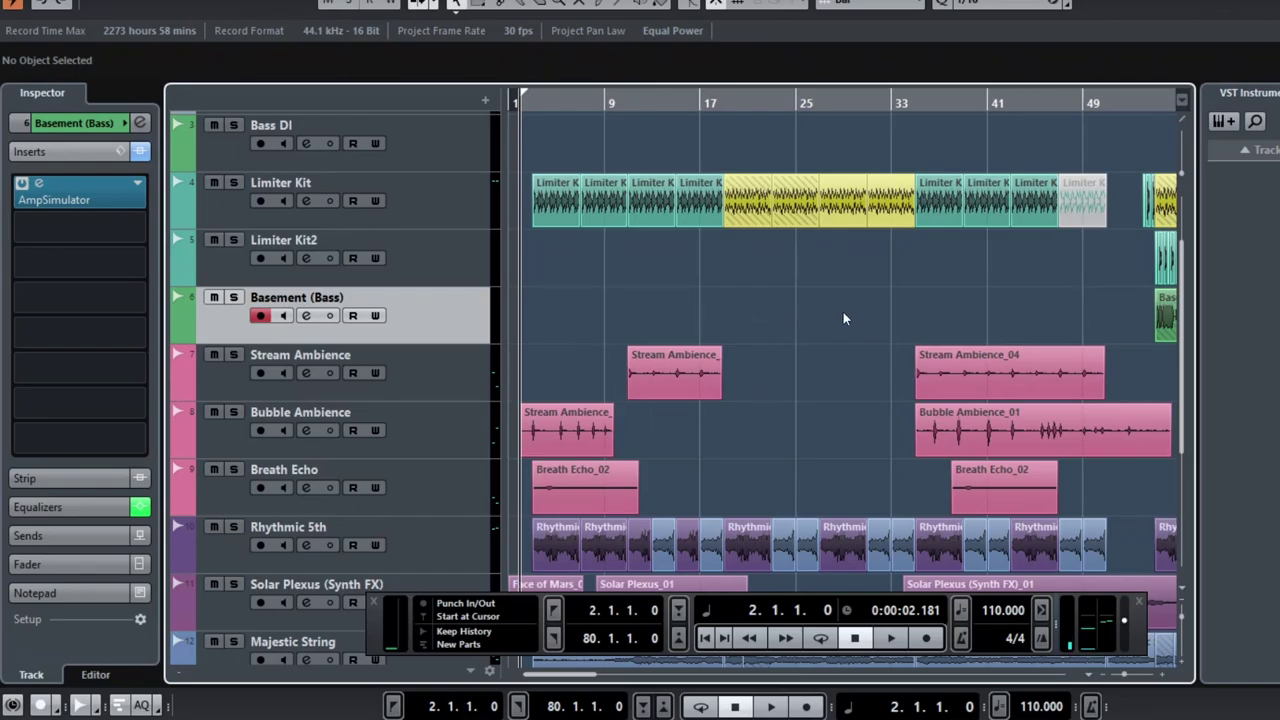
Step: Look over the project's tracks from the drums down to Lead Vox, and examine the opening bars of the arrangement more closely
scroll(810, 370, down, 5)
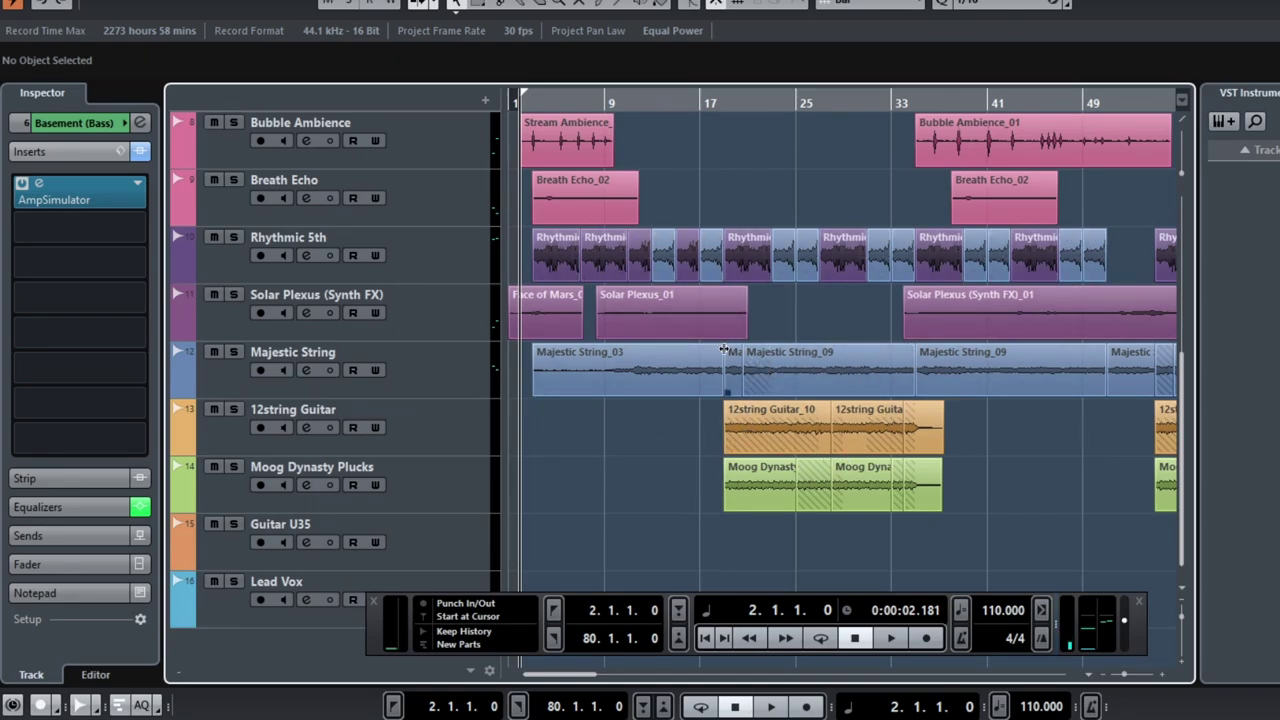
scroll(725, 354, up, 4)
scroll(724, 354, up, 2)
scroll(724, 354, down, 2)
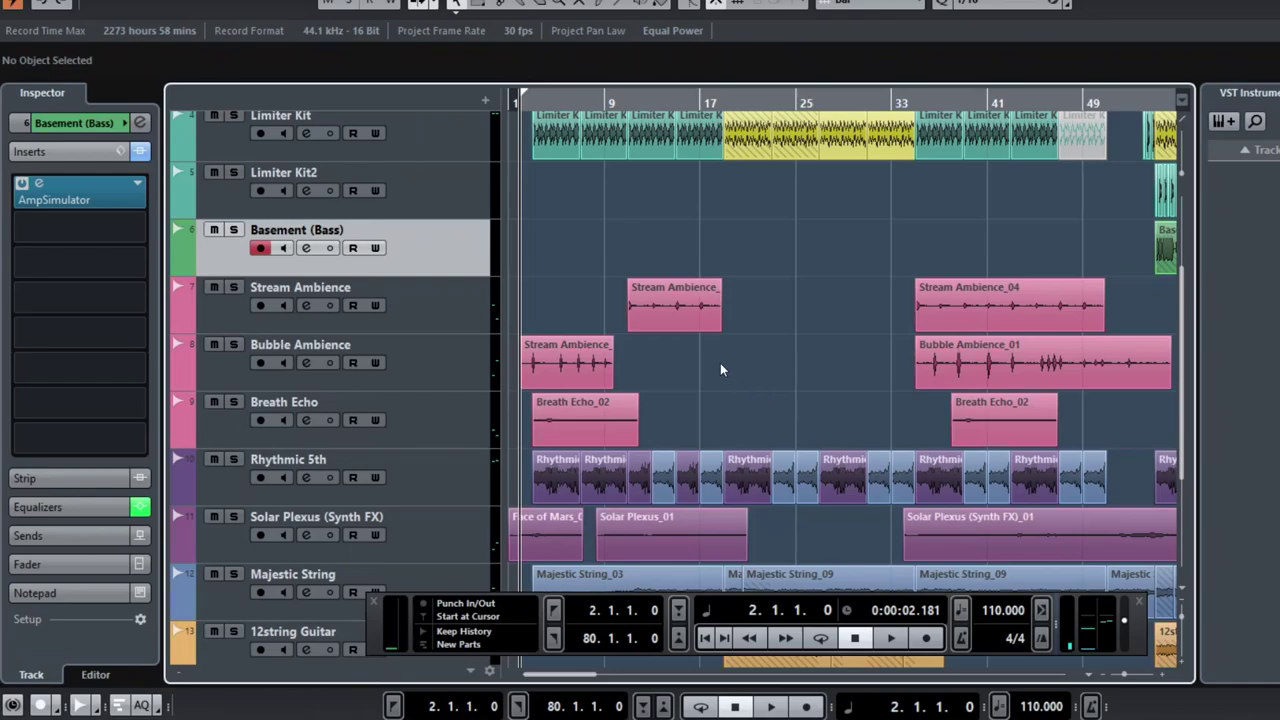
scroll(720, 370, down, 2)
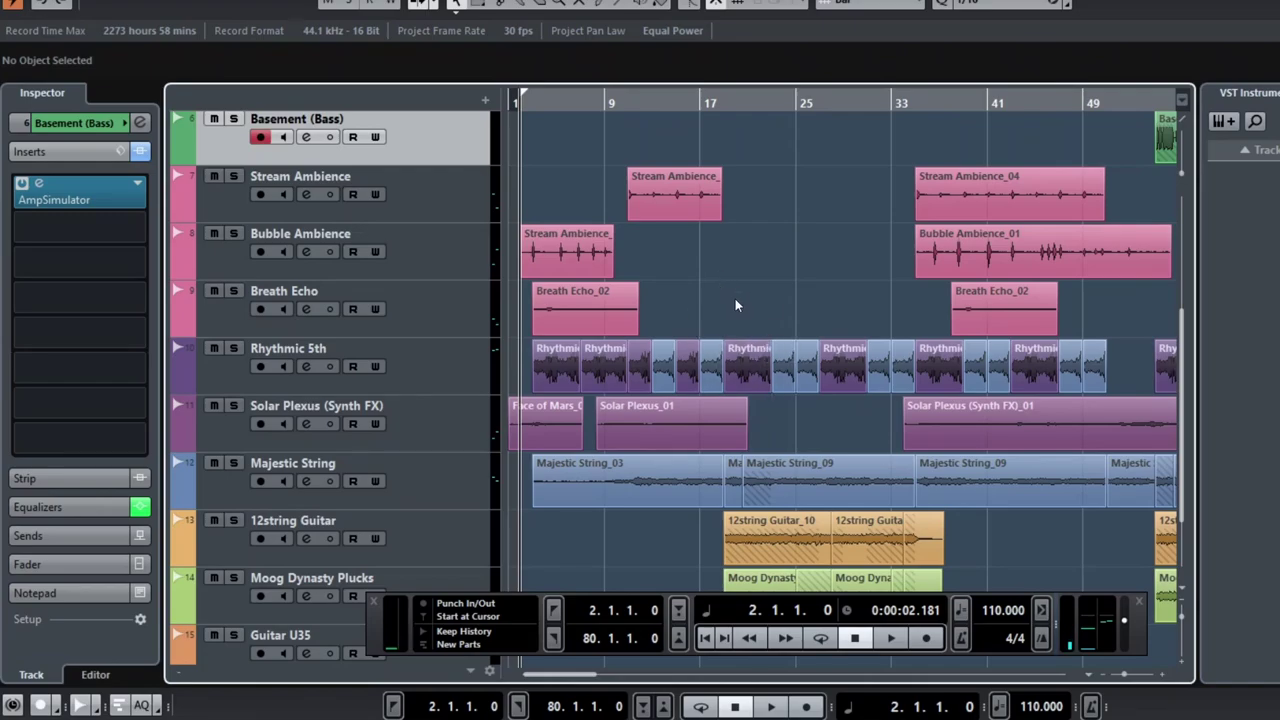
ctrl+scroll(701, 297, up, 6)
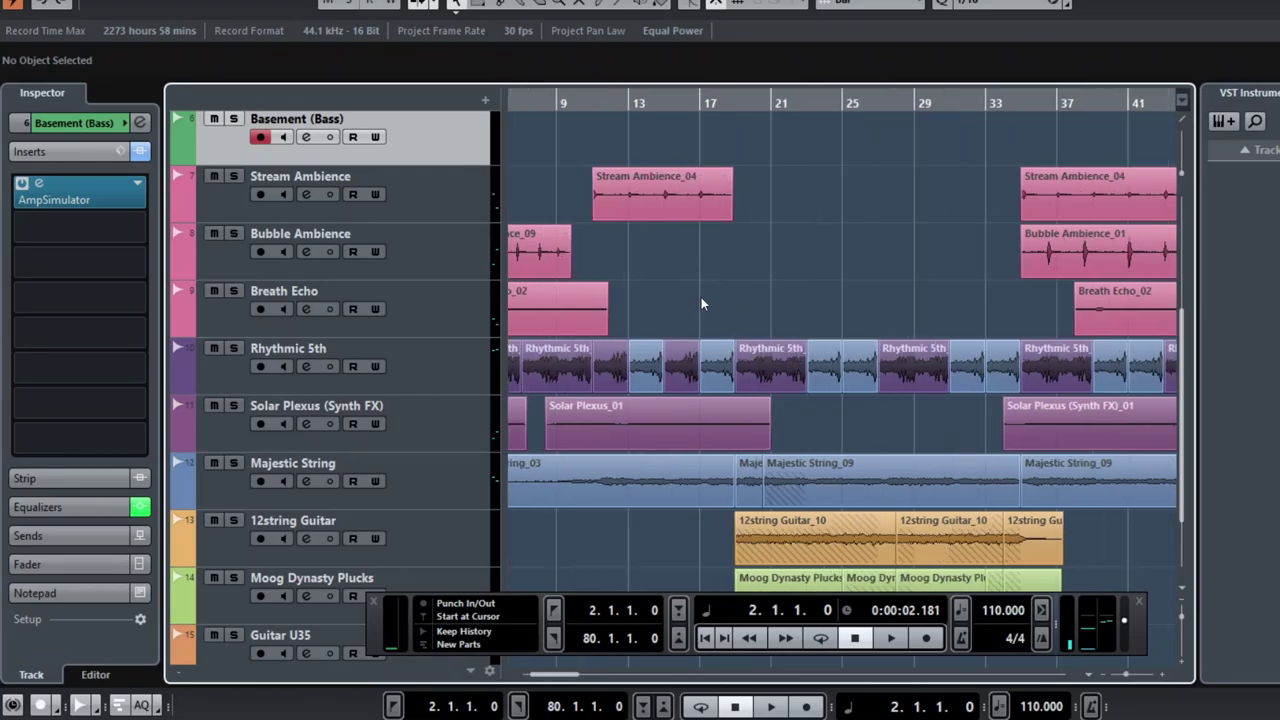
scroll(770, 316, left, 5)
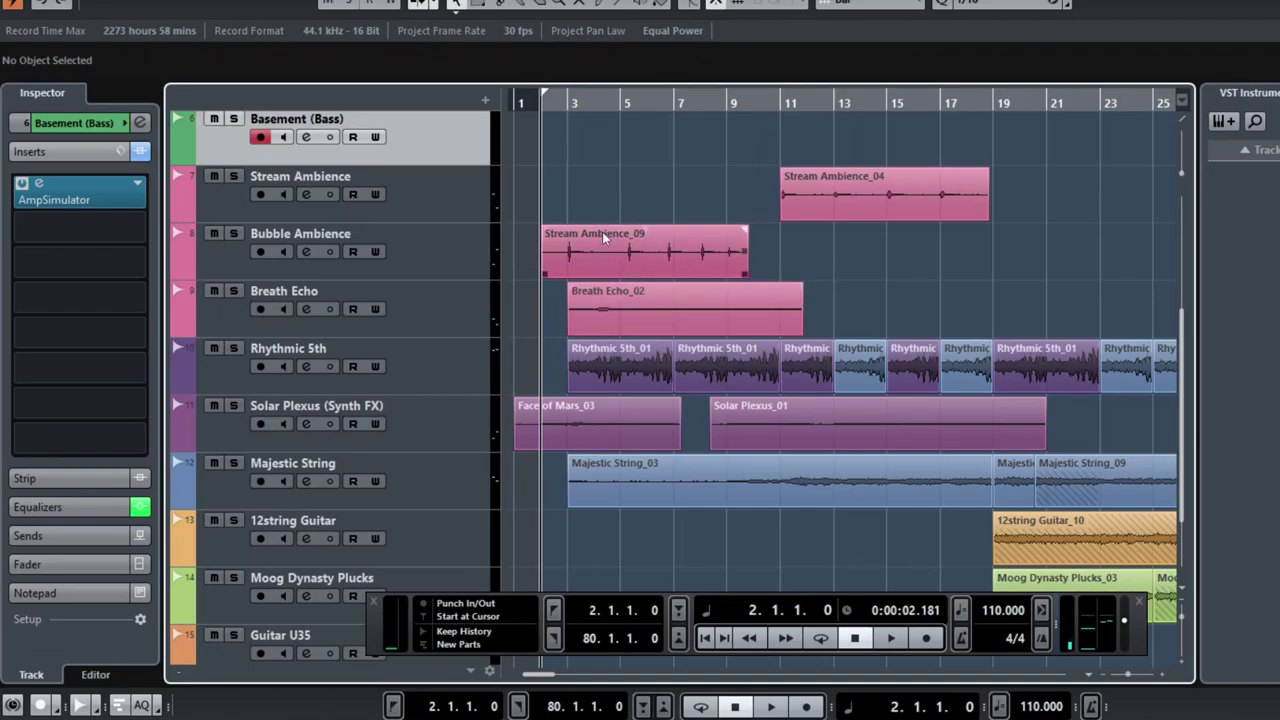
Step: Solo the Rhythmic 5th track and play it from bar 3
click(568, 108)
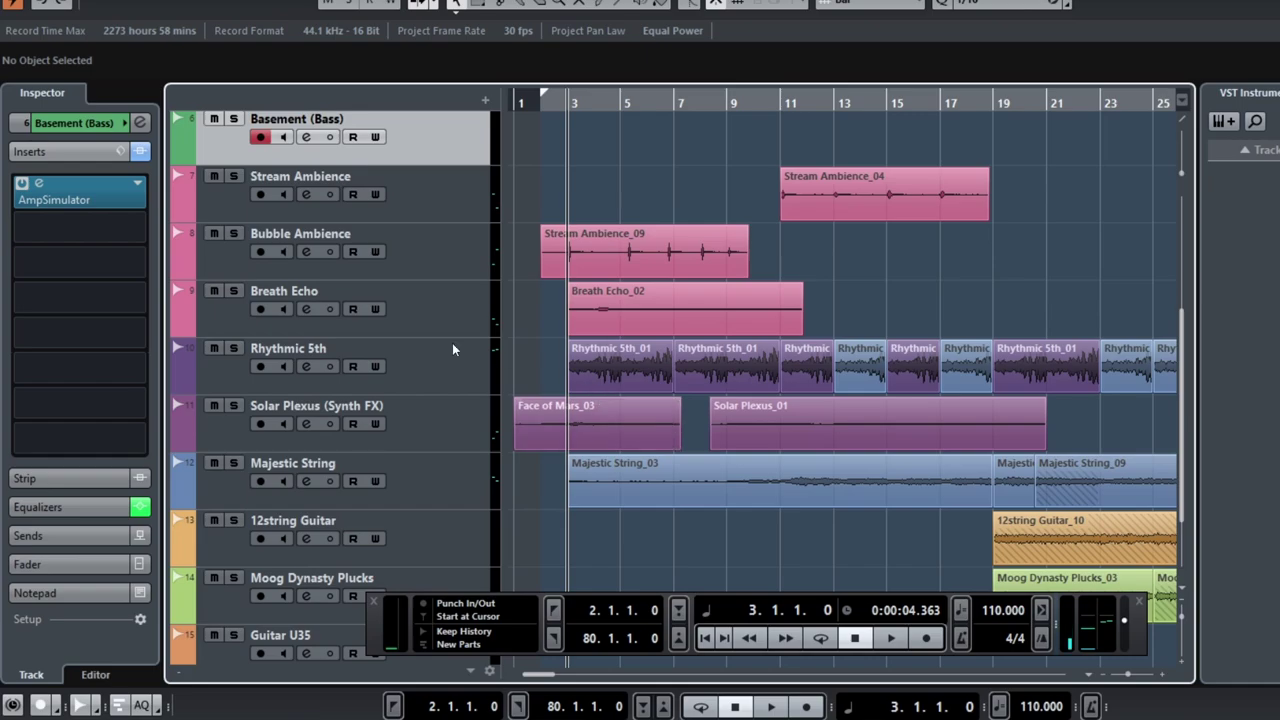
click(234, 349)
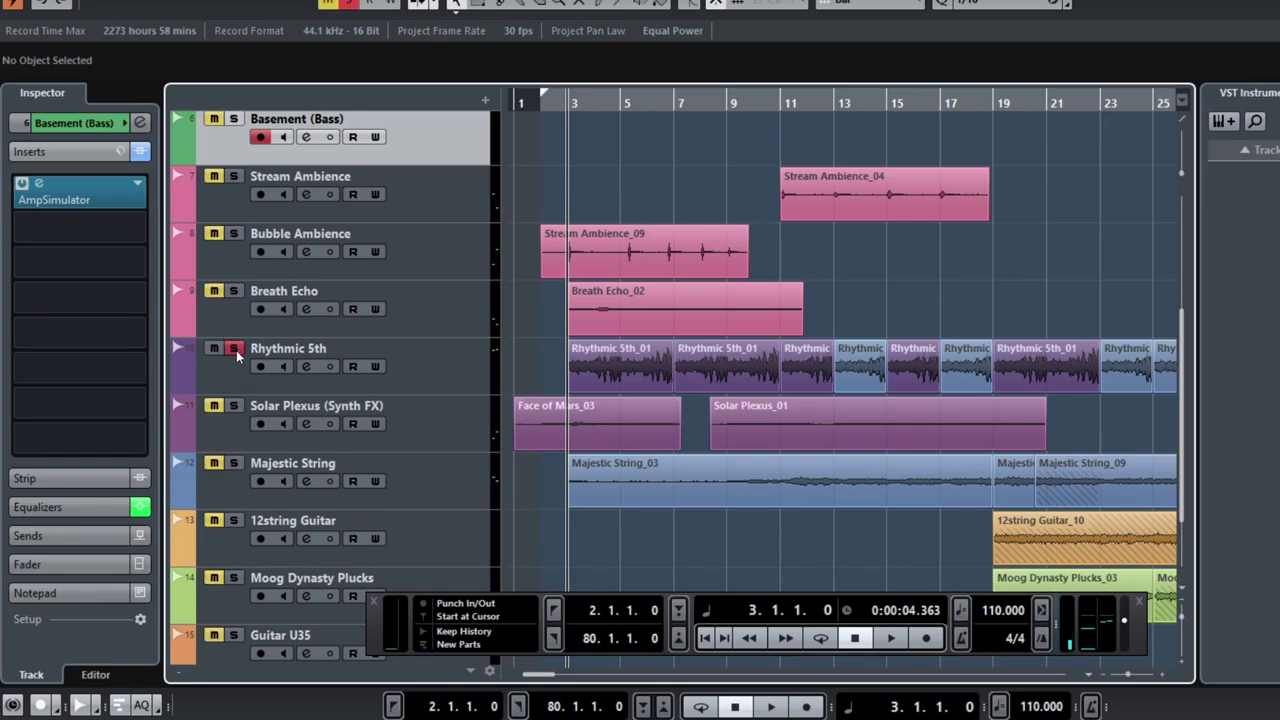
key(space)
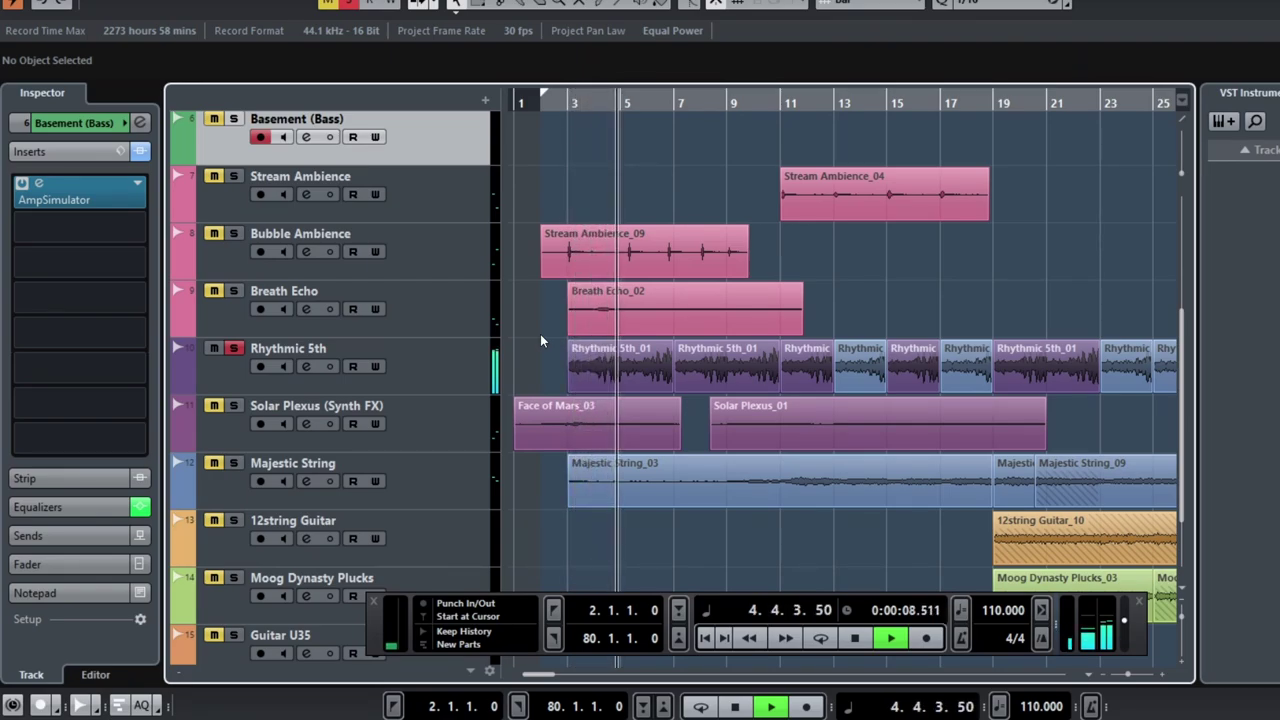
Step: Switch the solo to the Limiter Kit track, listen to its clips and stop playback
scroll(572, 337, up, 3)
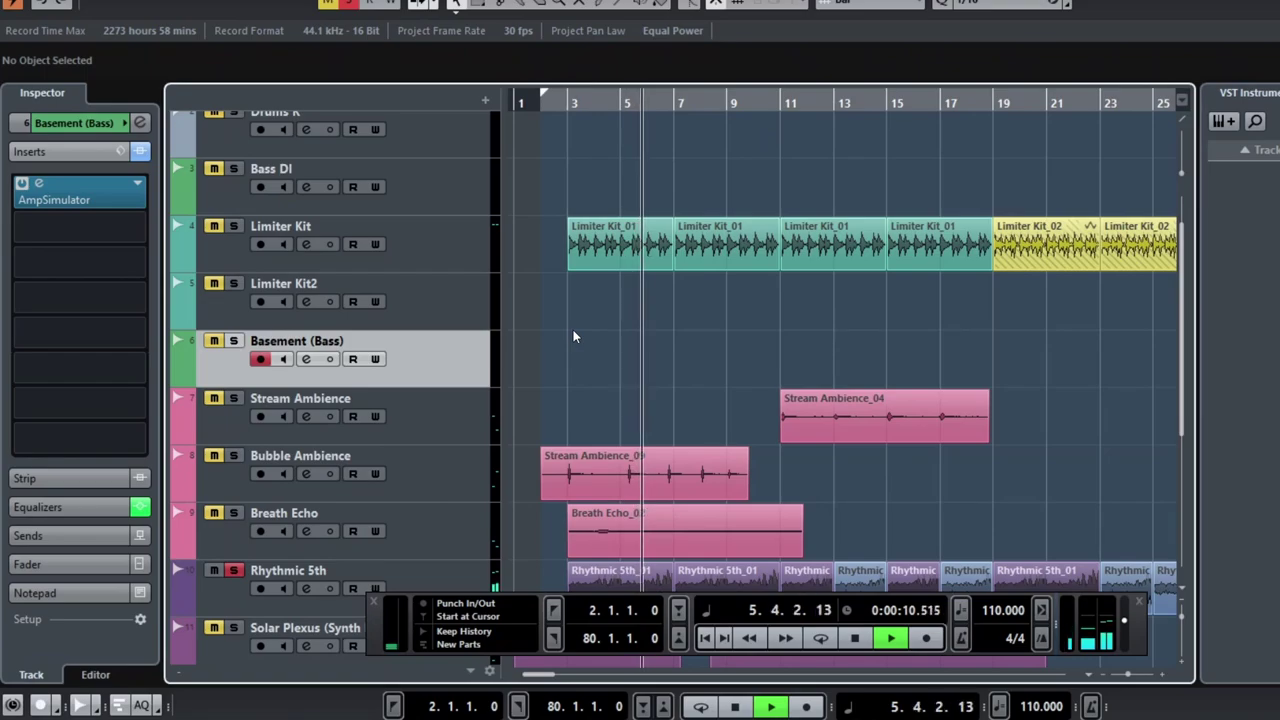
scroll(572, 337, down, 2)
scroll(560, 345, up, 3)
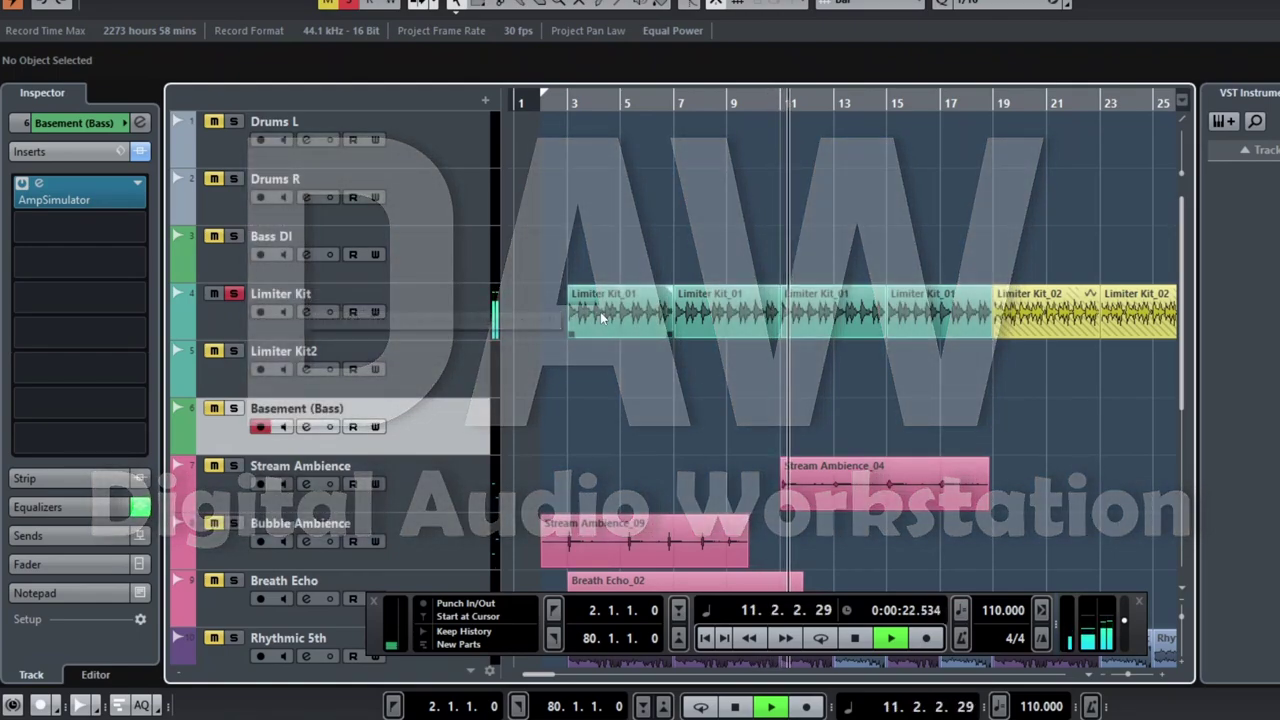
key(space)
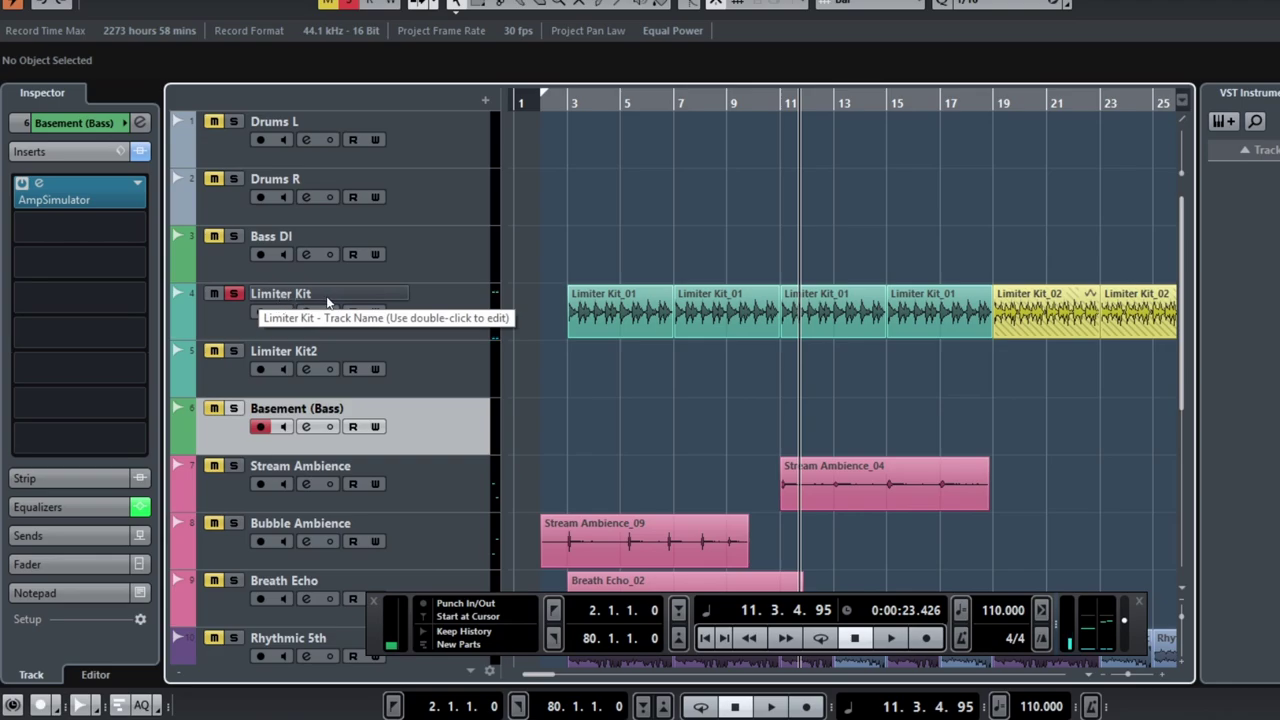
Step: Move the playhead to the start of the first Limiter Kit_01 clip and select each of the four Limiter Kit_01 clips in turn
click(605, 322)
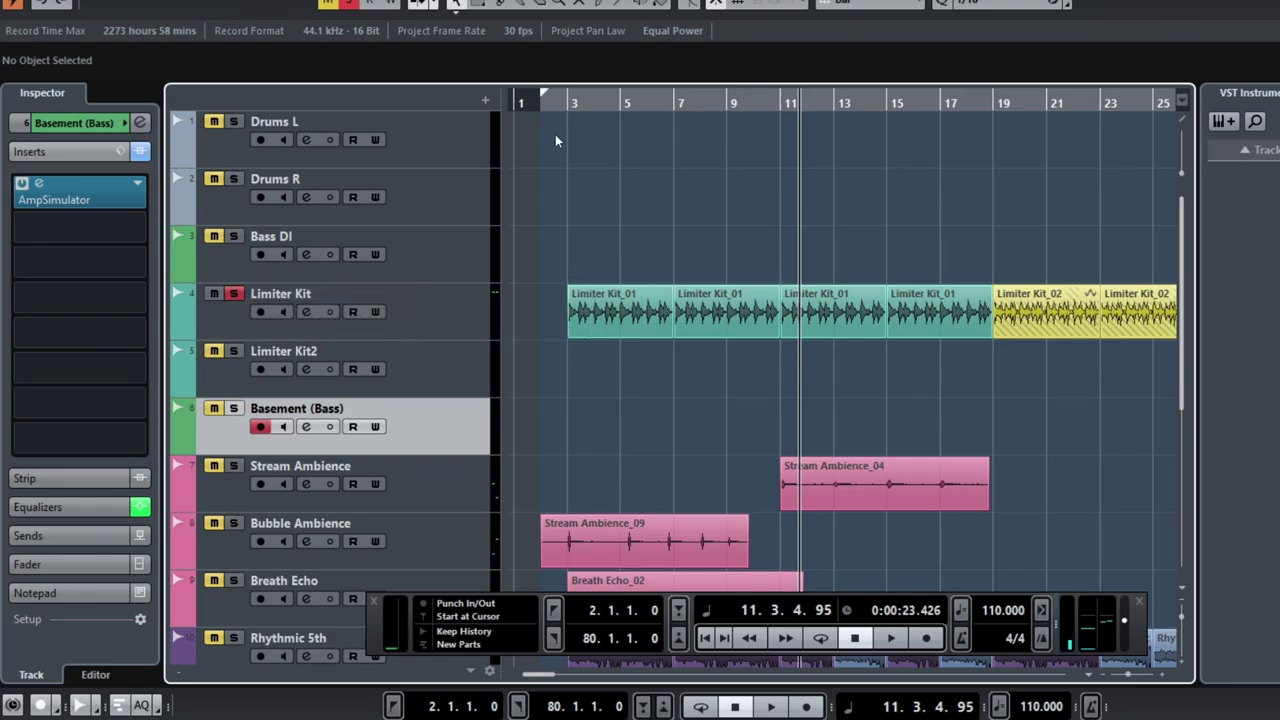
key(l)
click(600, 300)
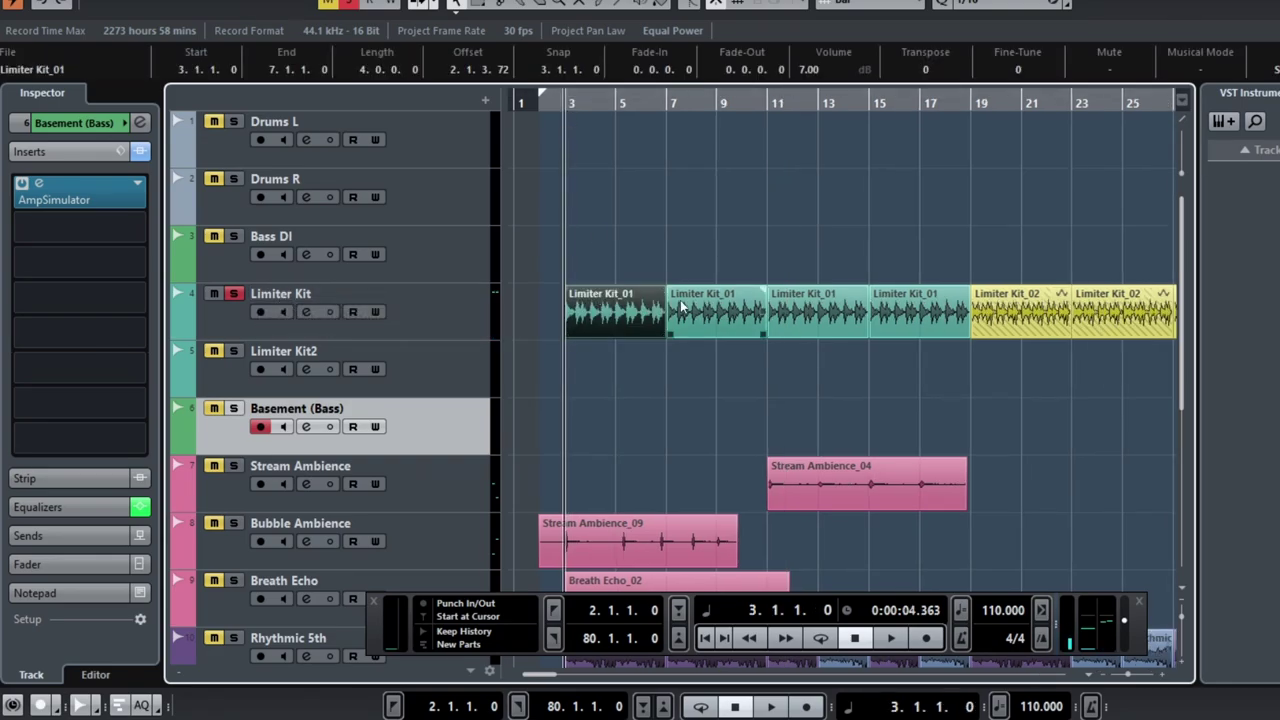
click(718, 308)
click(802, 309)
click(930, 316)
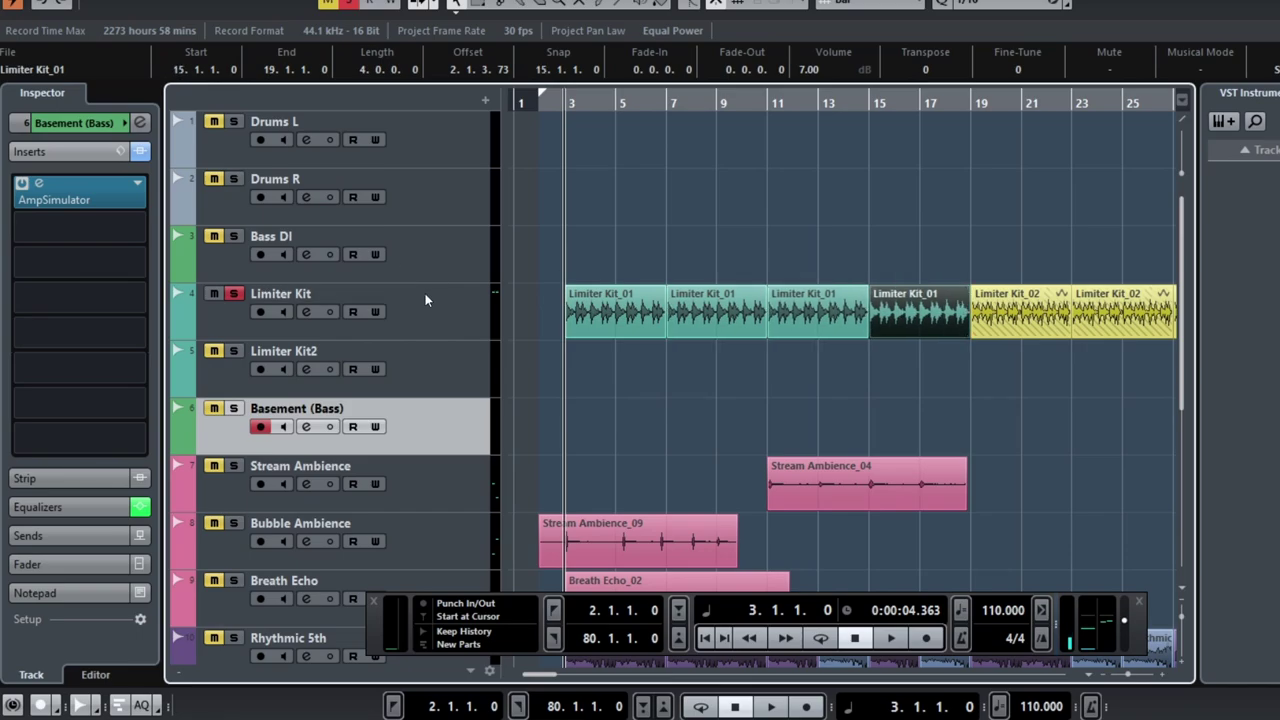
Step: Select the Limiter Kit track, go through its four Limiter Kit_01 clips and end with the first one selected
click(425, 293)
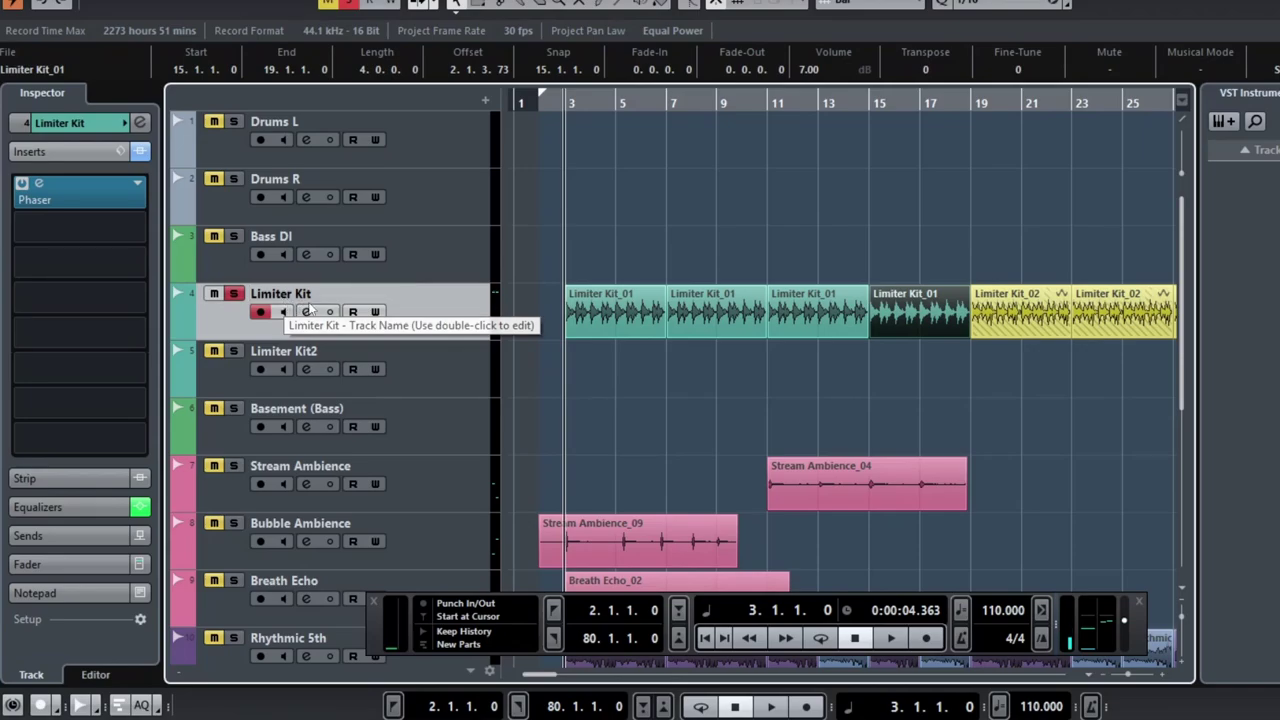
click(579, 305)
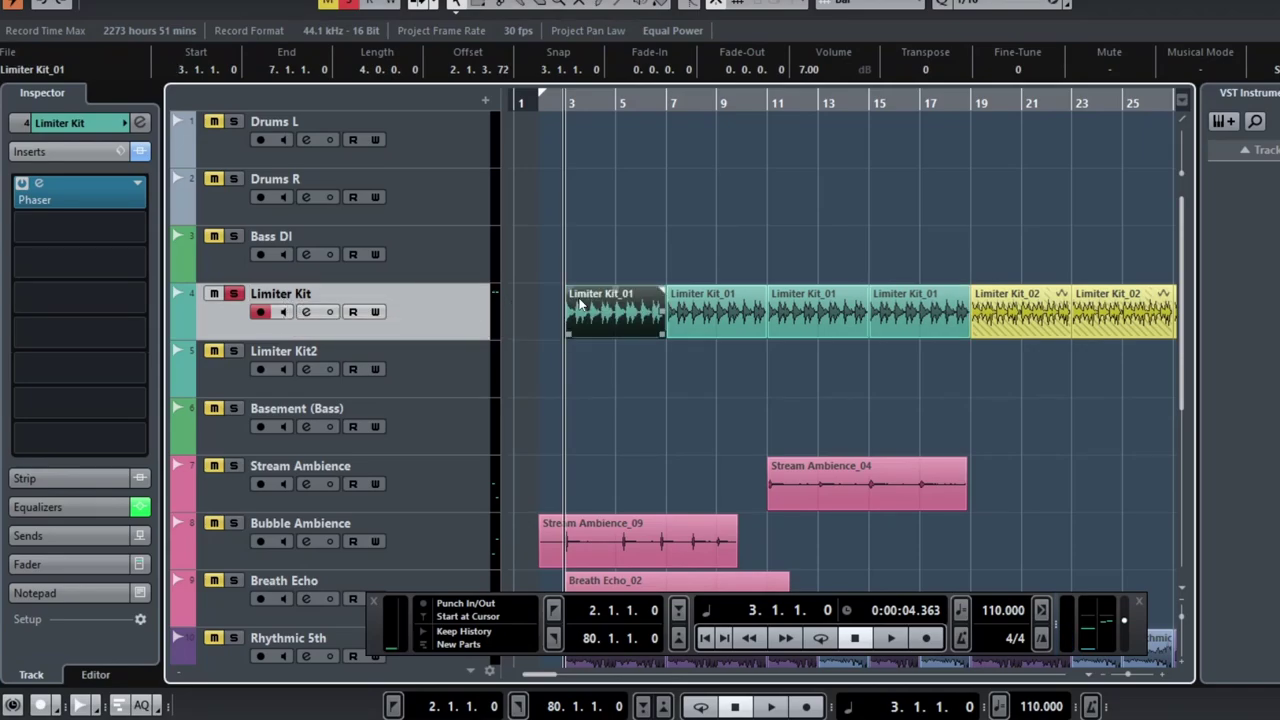
click(703, 316)
click(818, 316)
click(955, 318)
click(840, 316)
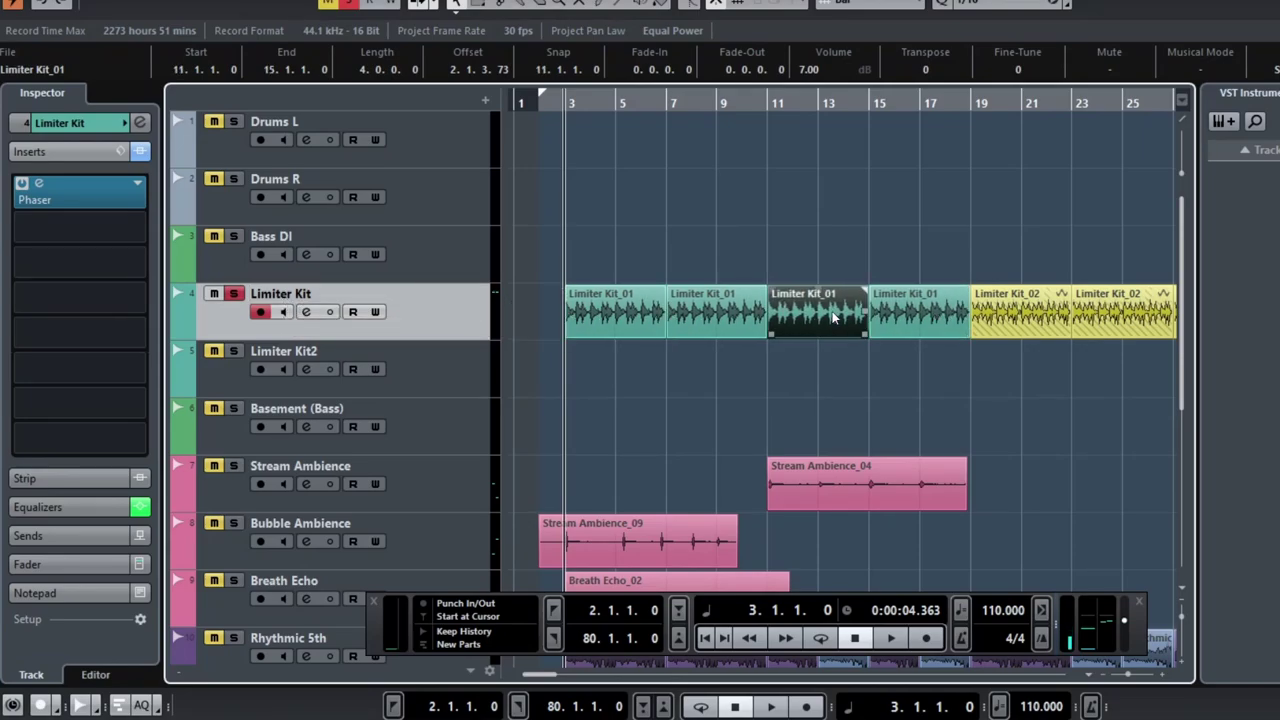
click(705, 310)
click(657, 316)
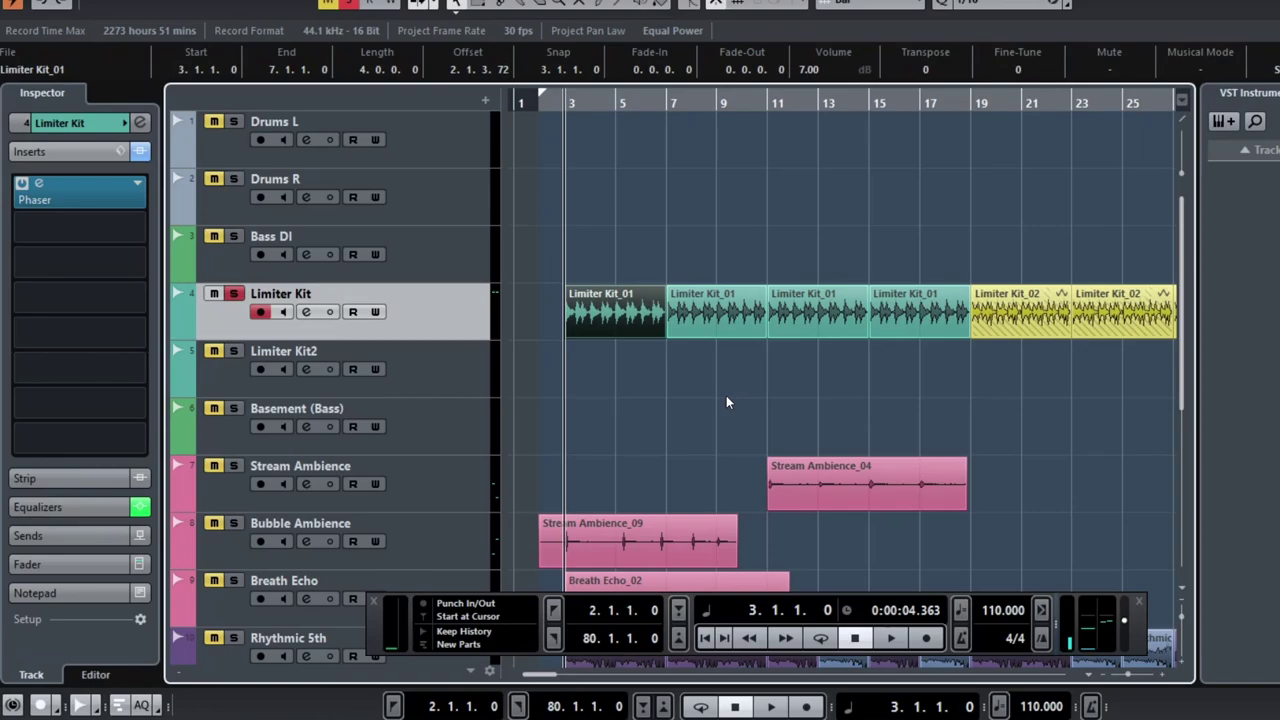
Step: Step the selection forward and back through the Limiter Kit clips to the first one, and place the playhead at bar 7
click(591, 266)
key(Right)
key(Right)
key(Right)
key(Right)
key(Left)
key(Left)
key(Left)
click(656, 103)
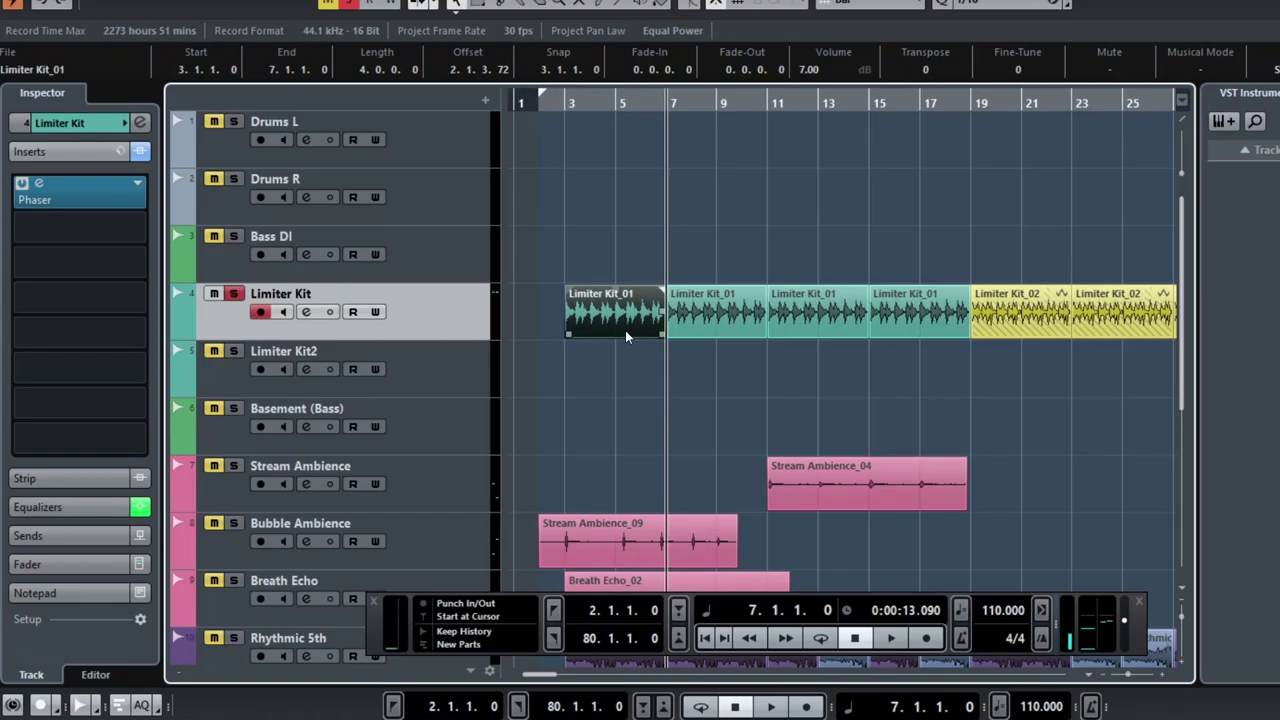
Step: Select the Breath Echo, Bubble Ambience, Stream Ambience, Rhythmic 5th and Solar Plexus (Synth FX) tracks one after another
scroll(357, 324, down, 4)
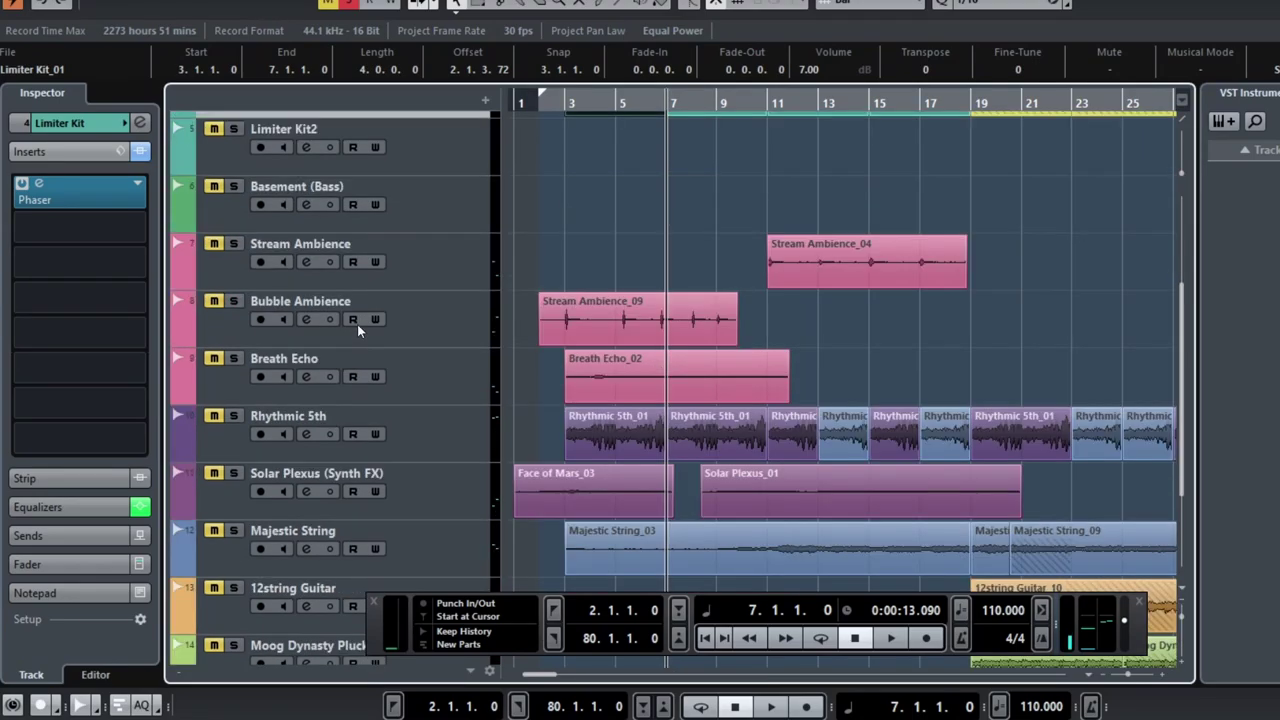
click(260, 366)
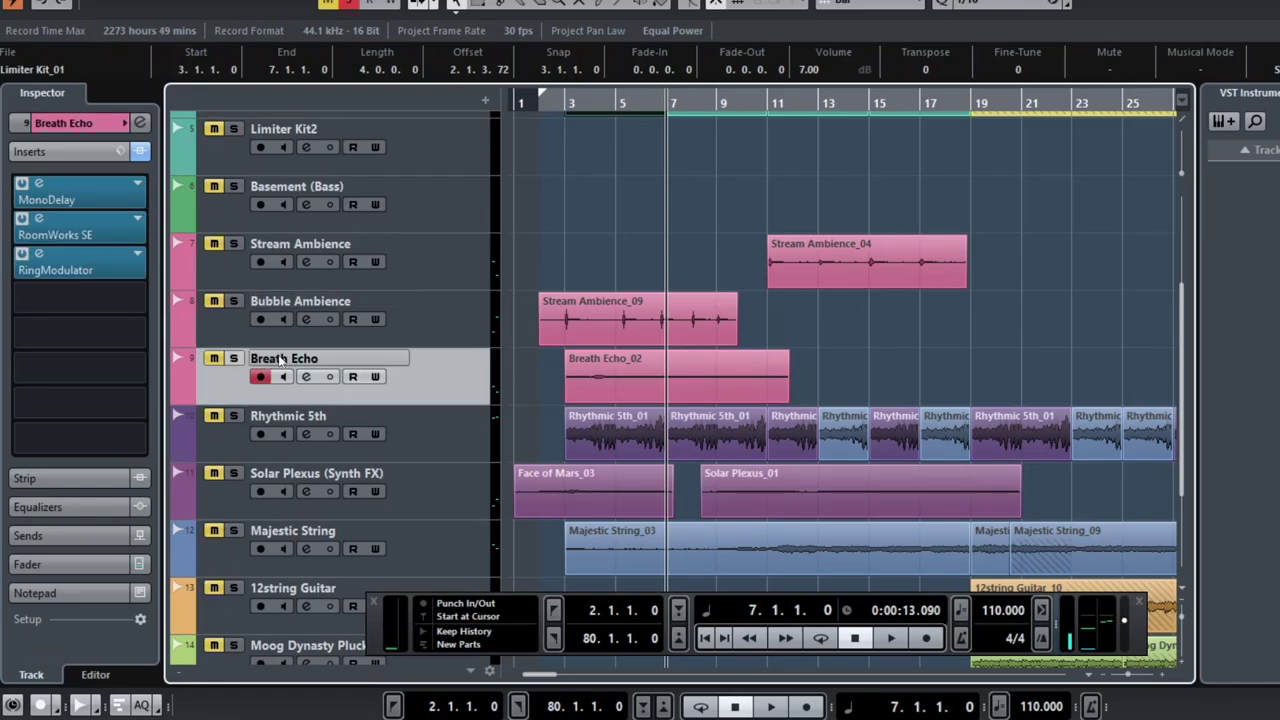
click(370, 322)
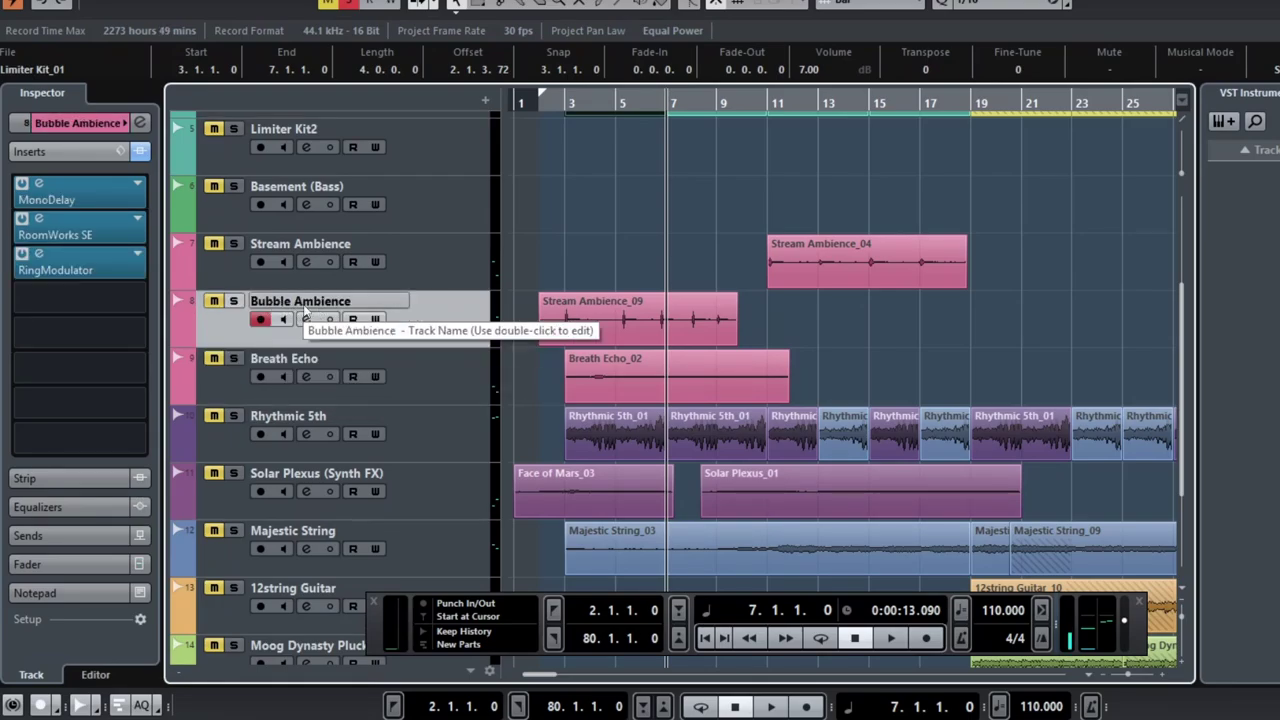
click(316, 246)
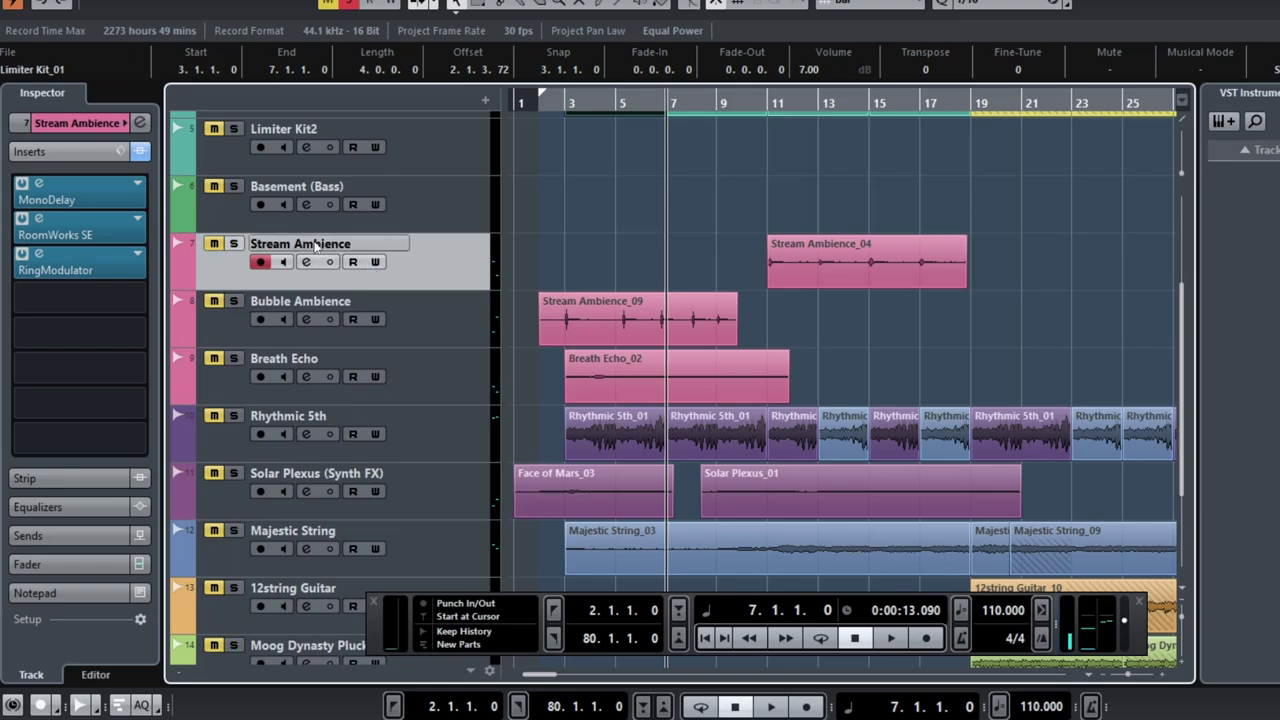
click(339, 415)
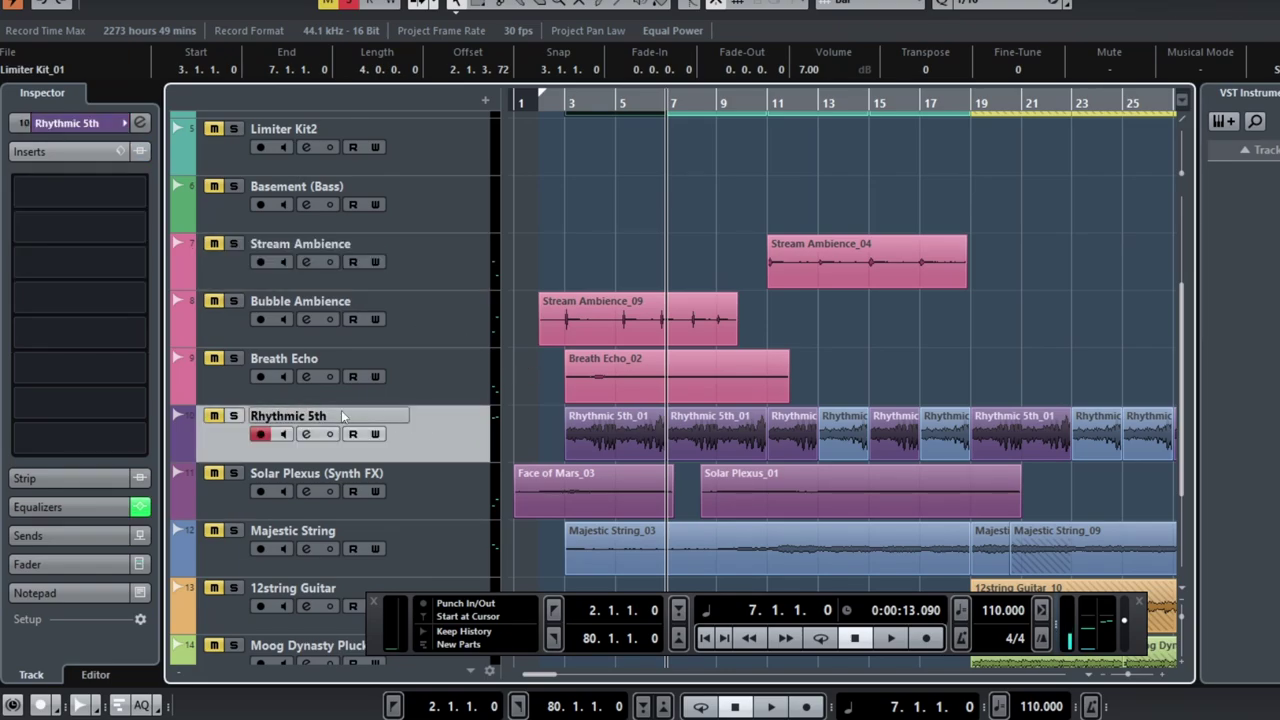
click(413, 472)
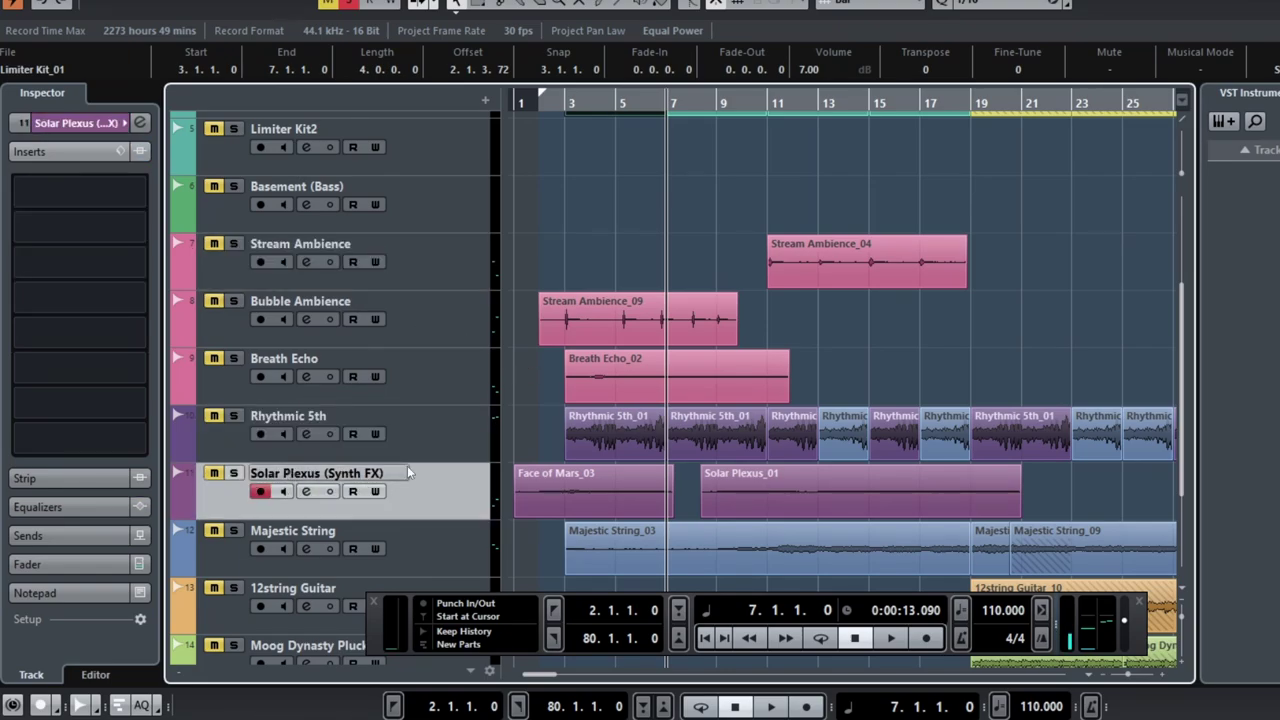
Step: Solo the Solar Plexus (Synth FX) track together with Limiter Kit and play from bar 11
scroll(407, 466, down, 3)
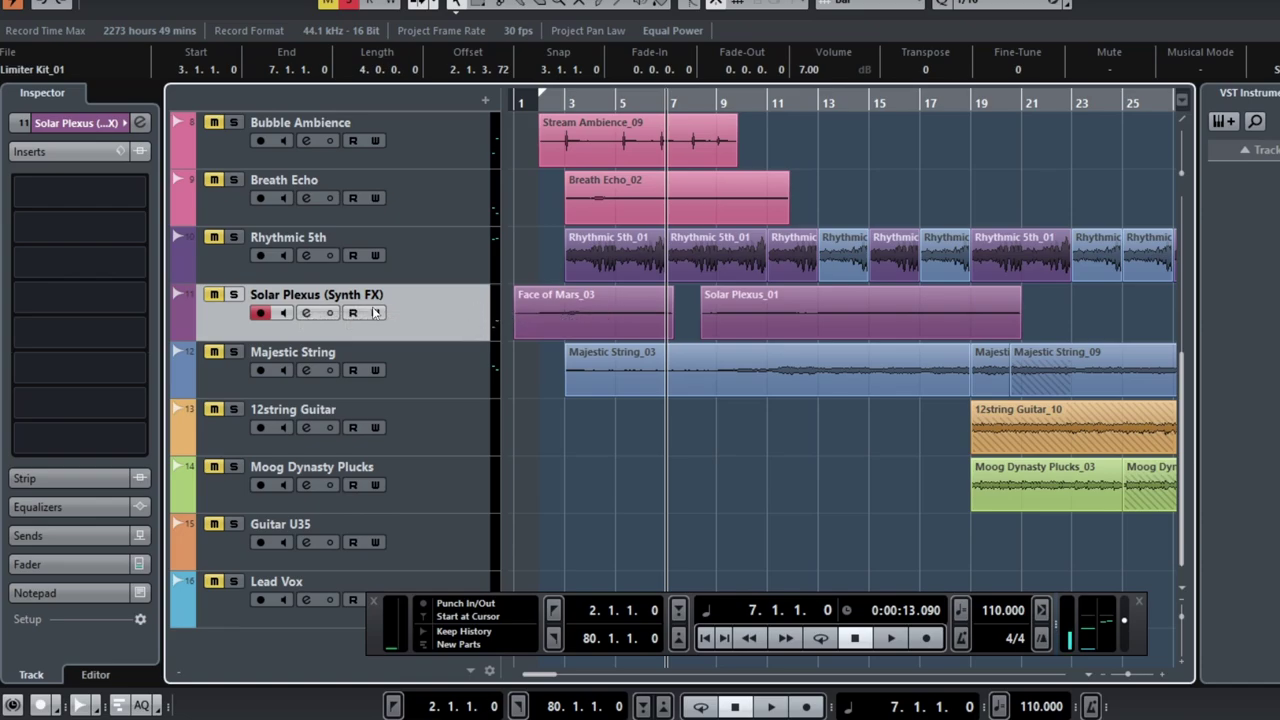
click(234, 295)
click(768, 102)
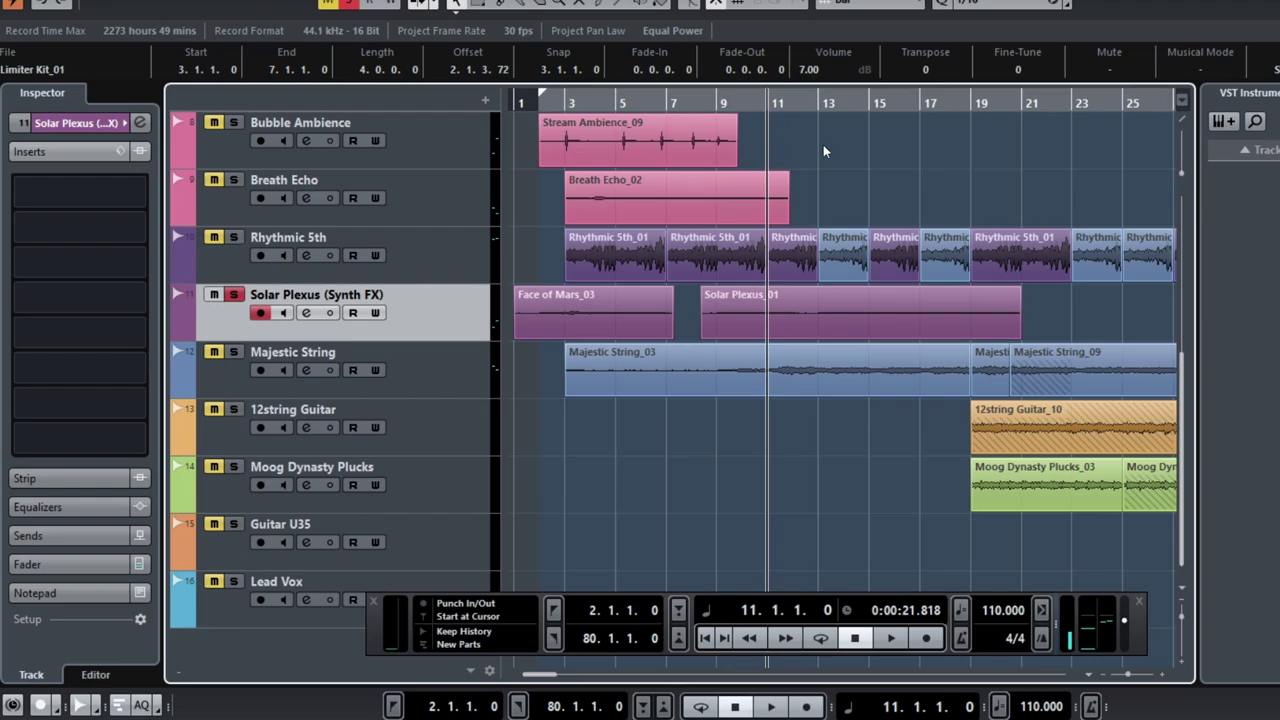
key(space)
Step: Select the Solar Plexus_01 clip, raise its clip volume during playback and stop the transport
scroll(634, 294, up, 6)
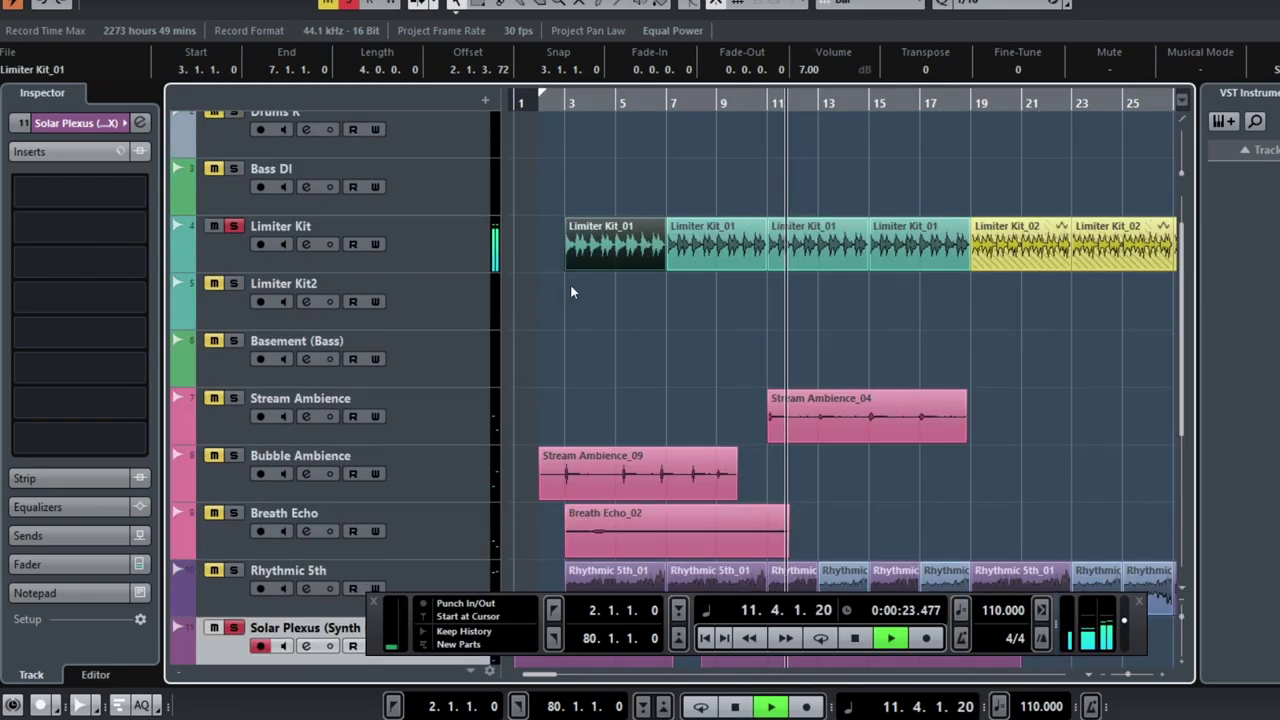
scroll(792, 307, down, 4)
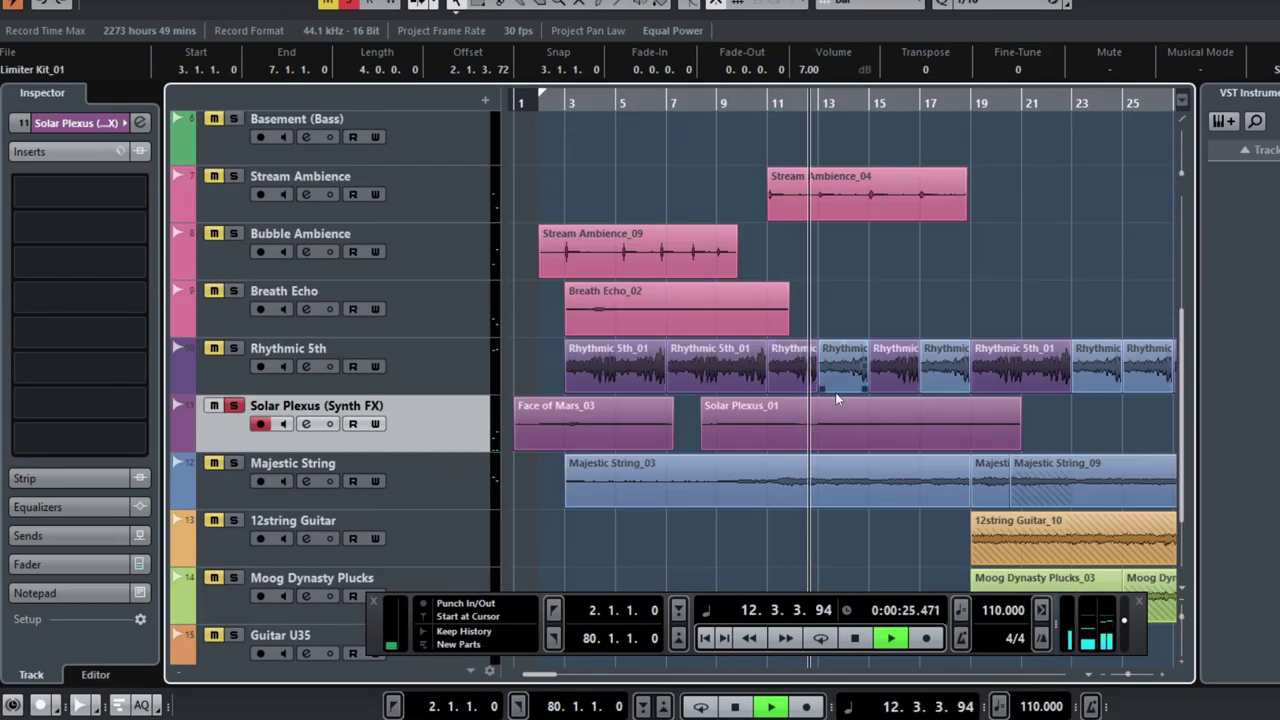
click(863, 427)
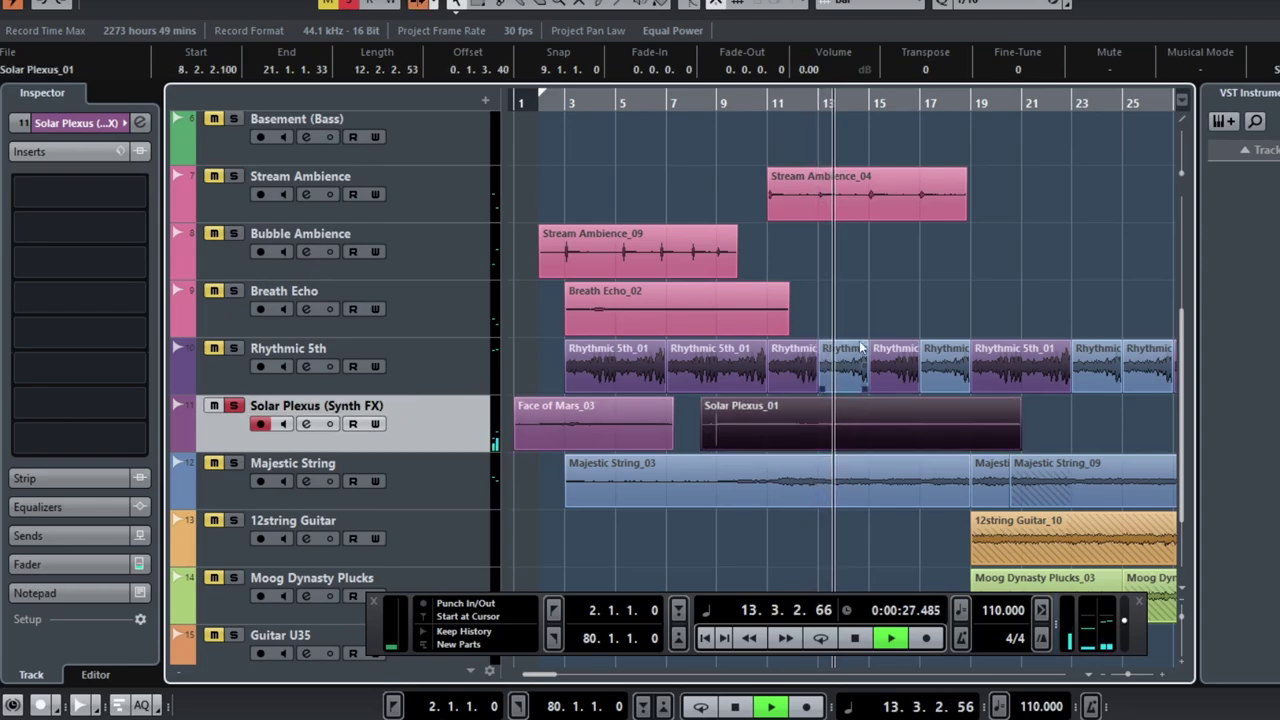
scroll(810, 69, up, 2)
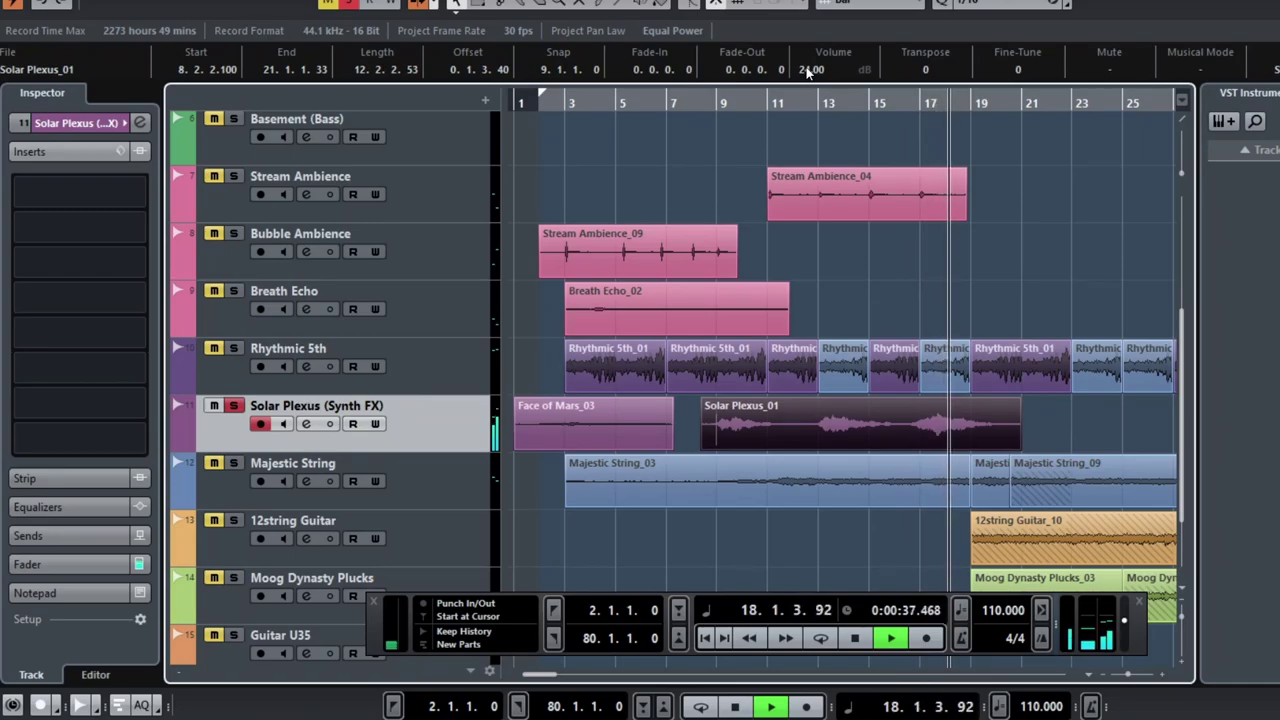
key(space)
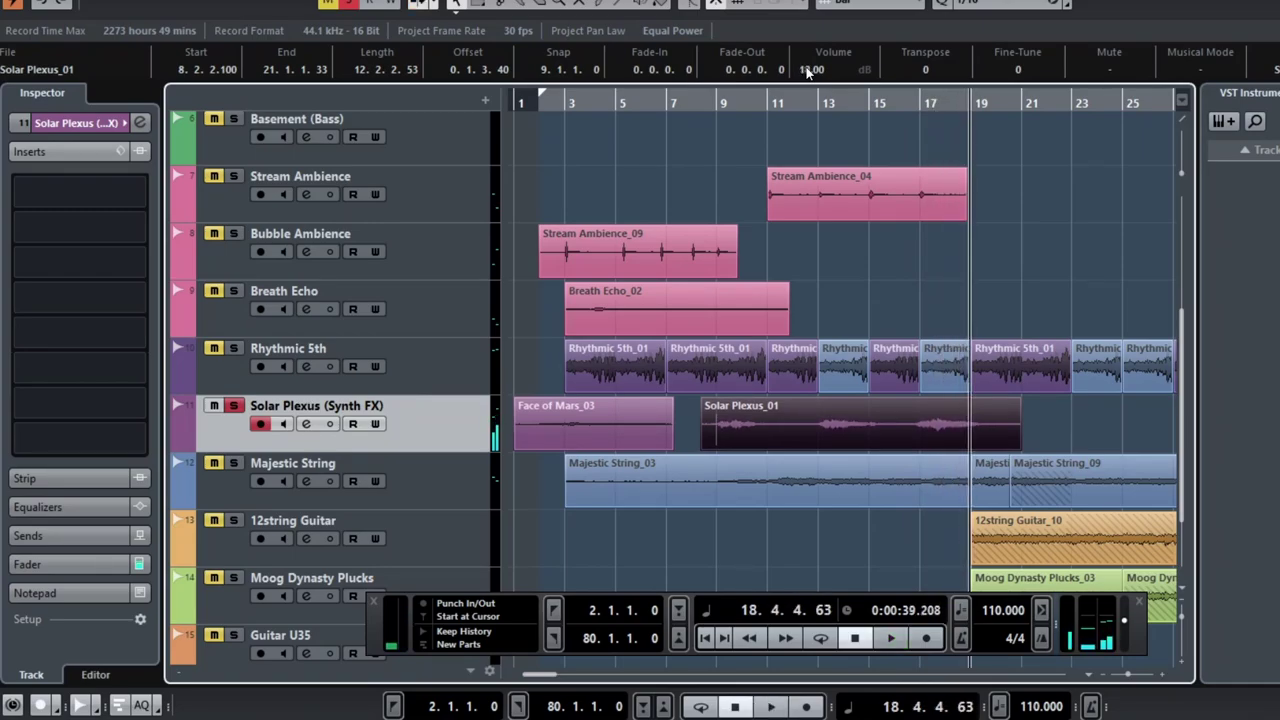
Step: Lower the Solar Plexus_01 clip volume to 0.00 dB and place the playhead at bar 3
scroll(806, 70, down, 5)
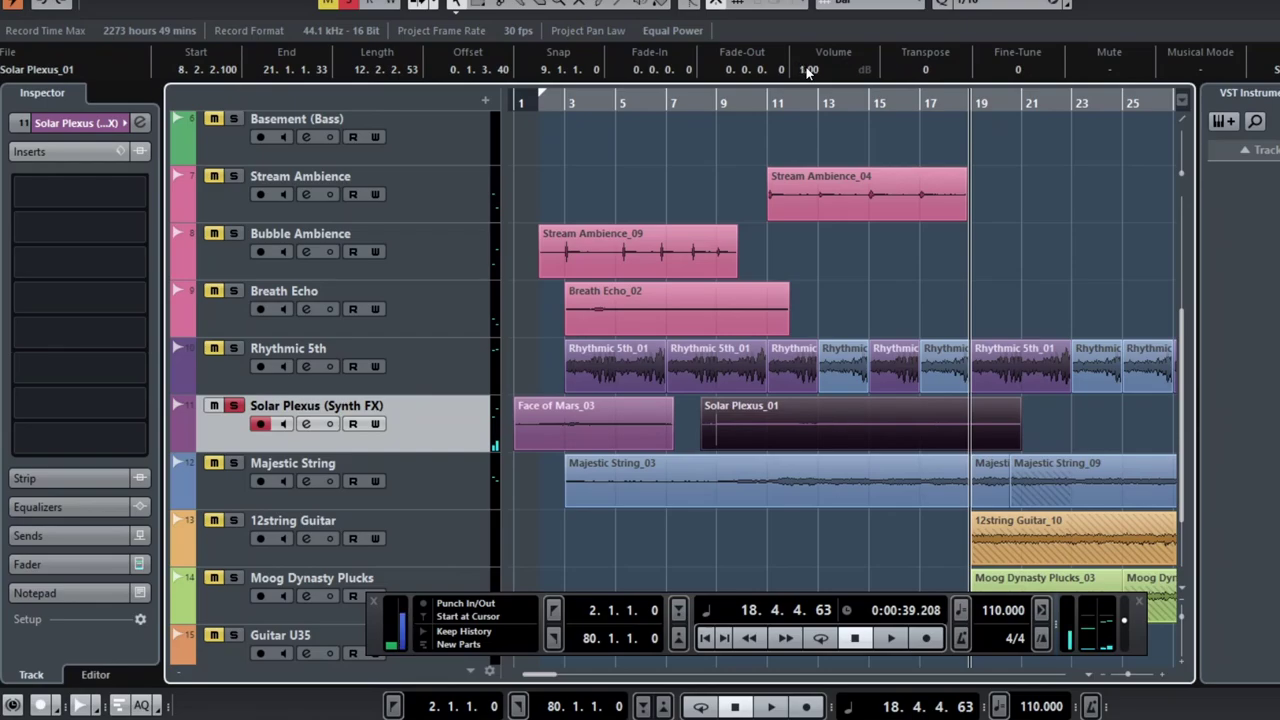
scroll(806, 70, down, 1)
scroll(817, 195, up, 5)
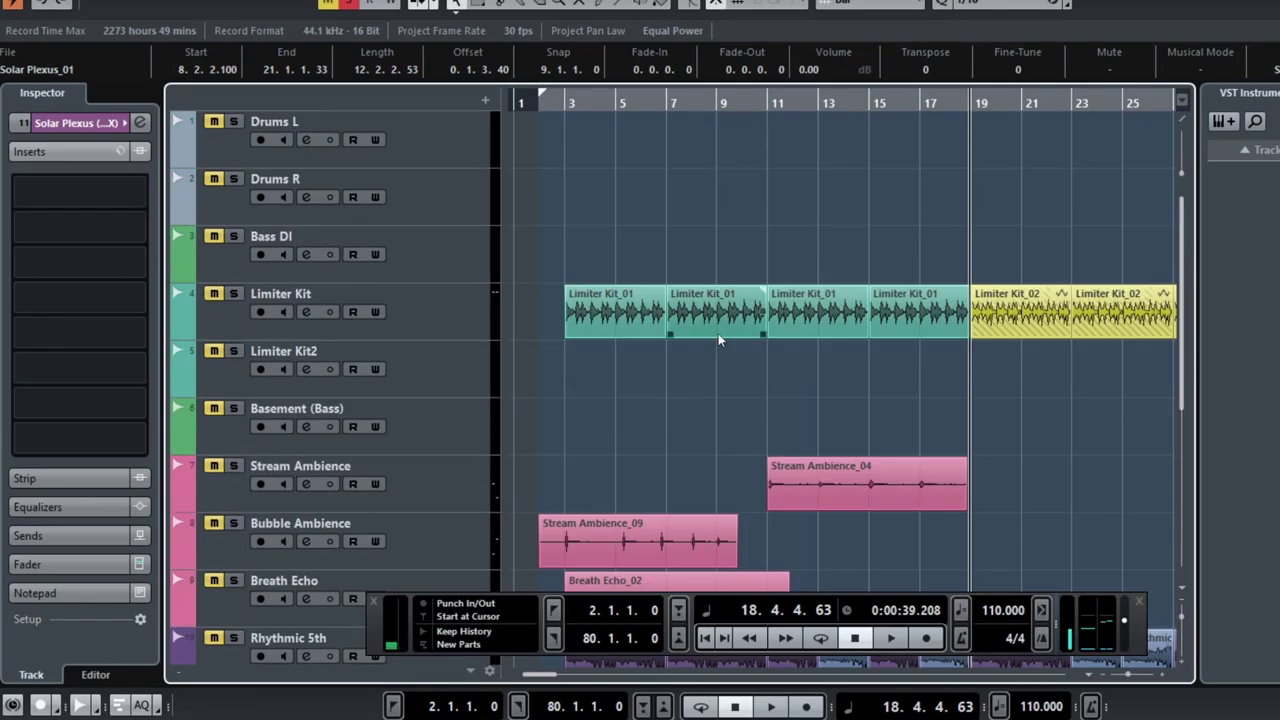
click(586, 106)
Step: Deselect the clip and look over the whole arrangement from the Drums L track down to Lead Vox
key(g)
key(g)
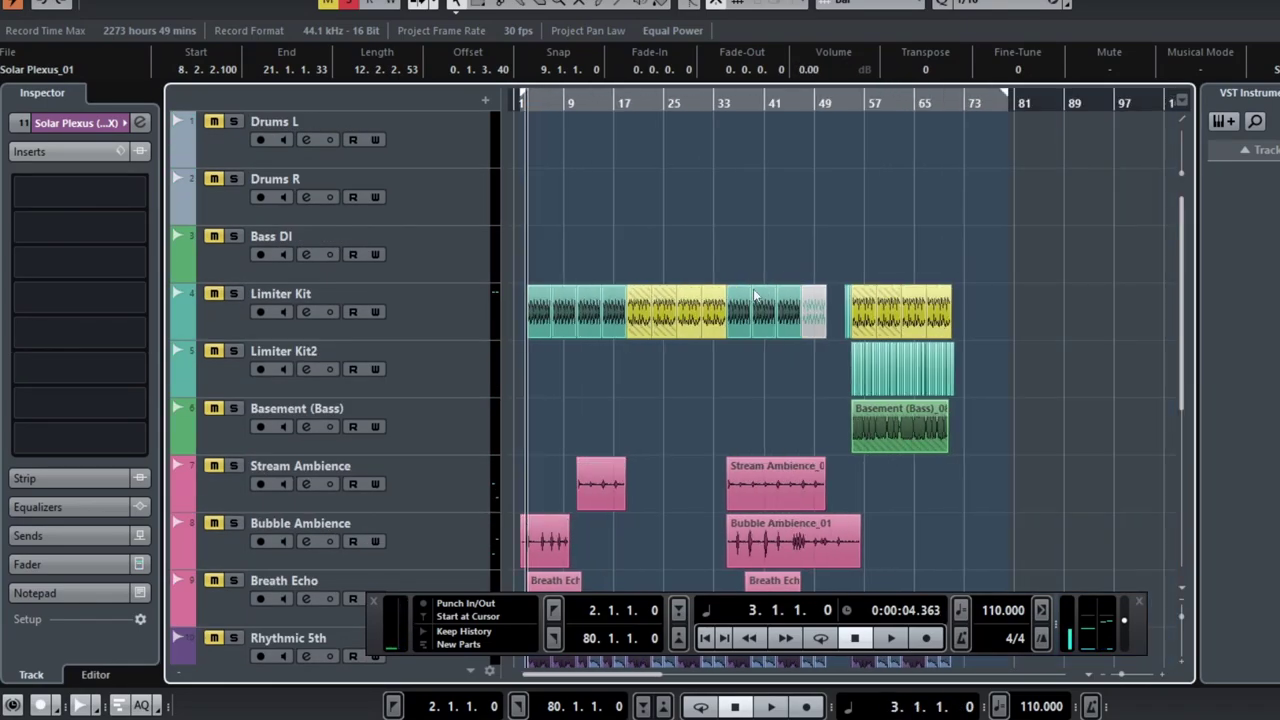
scroll(758, 300, down, 7)
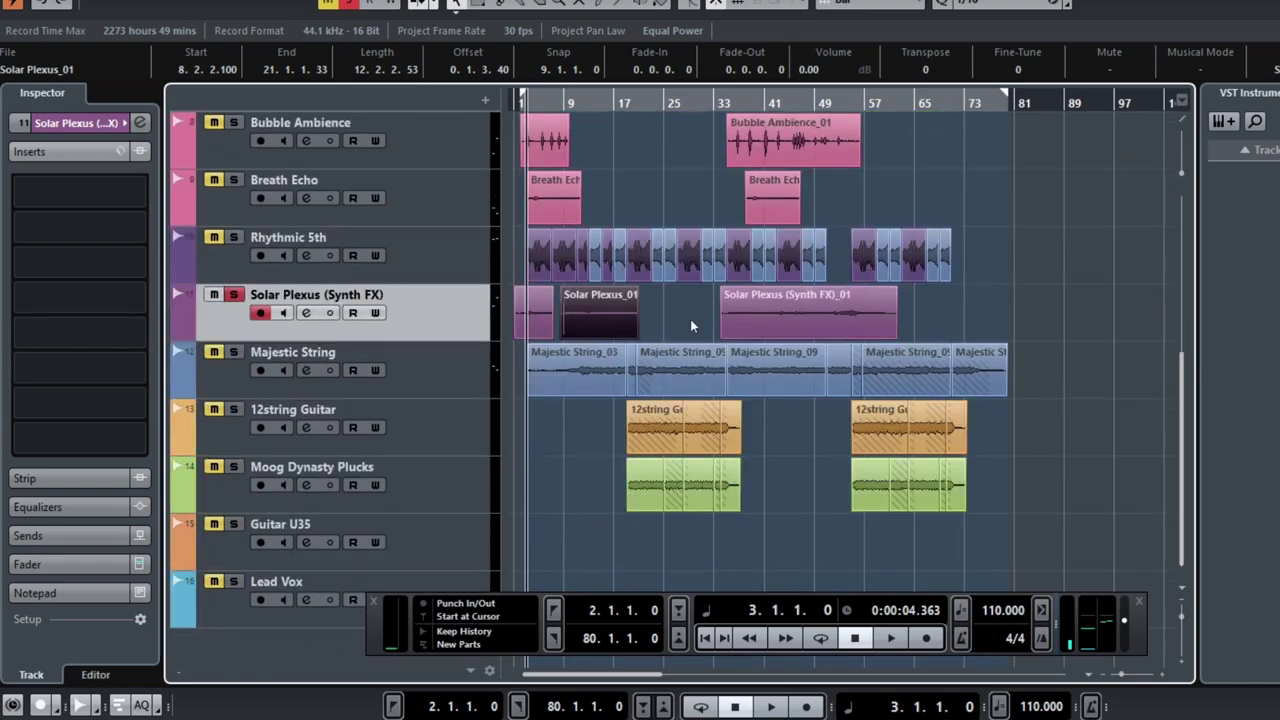
click(690, 319)
scroll(690, 319, up, 7)
scroll(690, 330, down, 7)
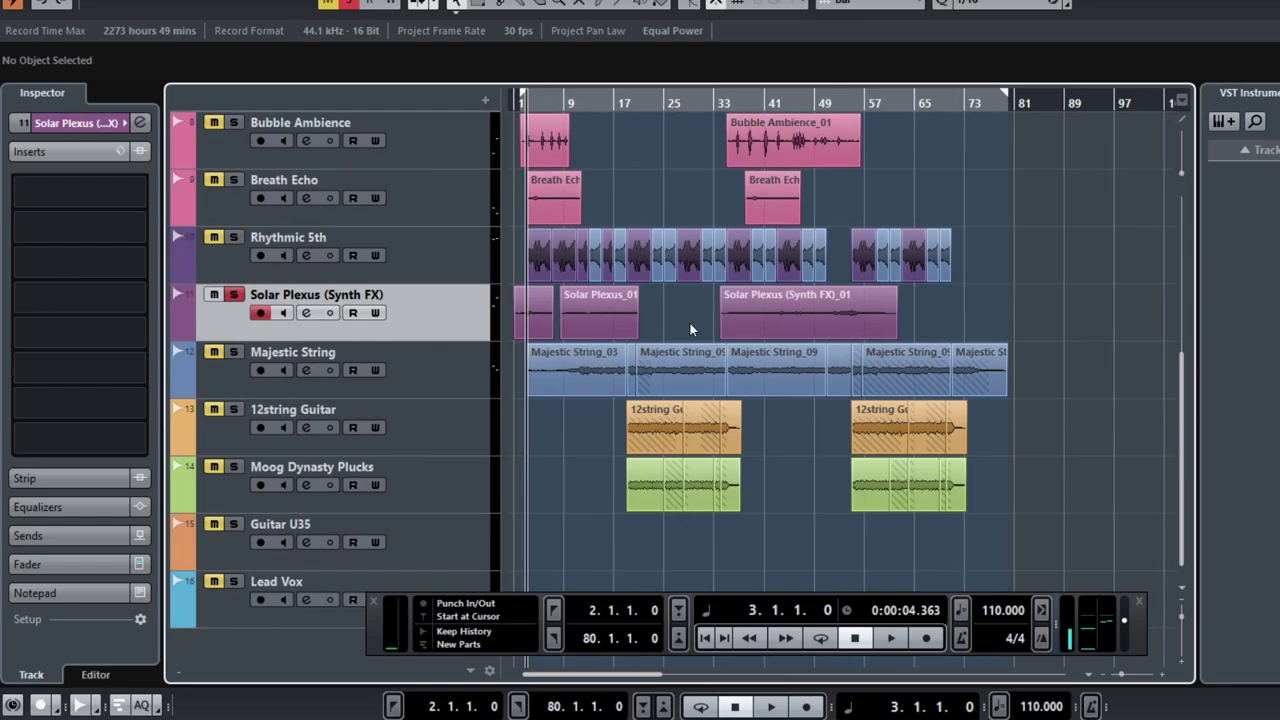
scroll(690, 323, up, 2)
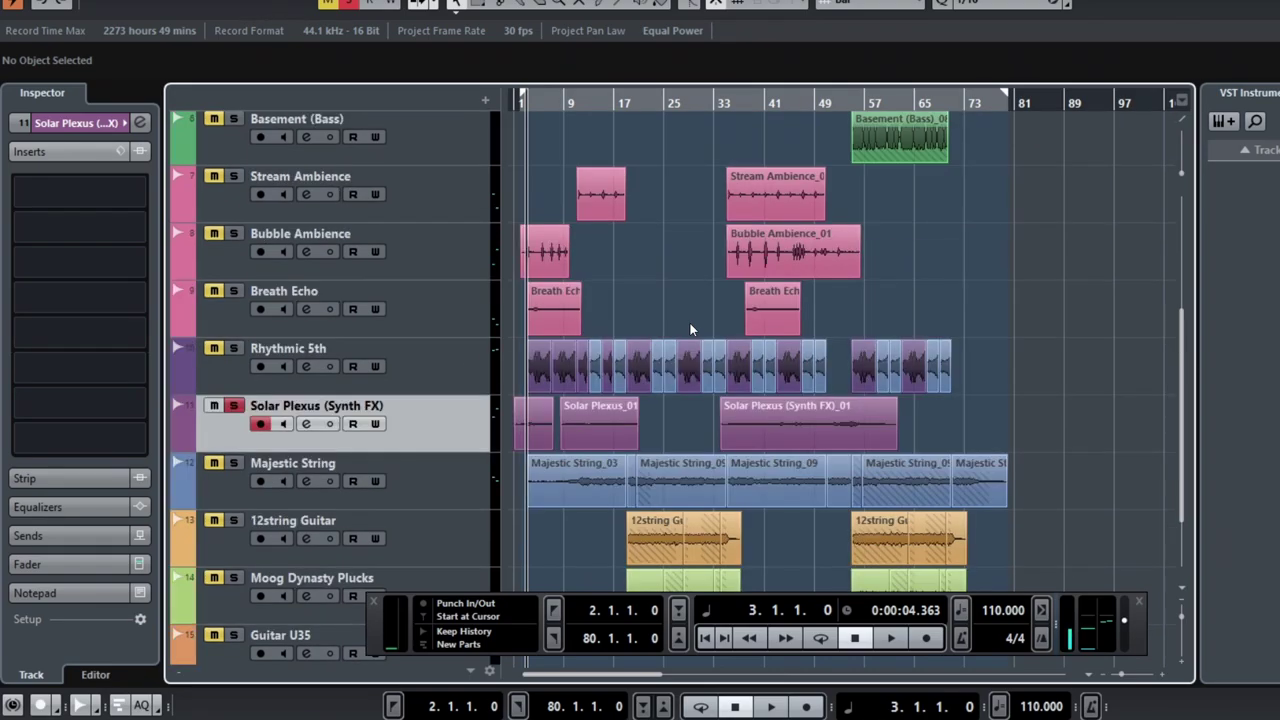
scroll(690, 323, down, 2)
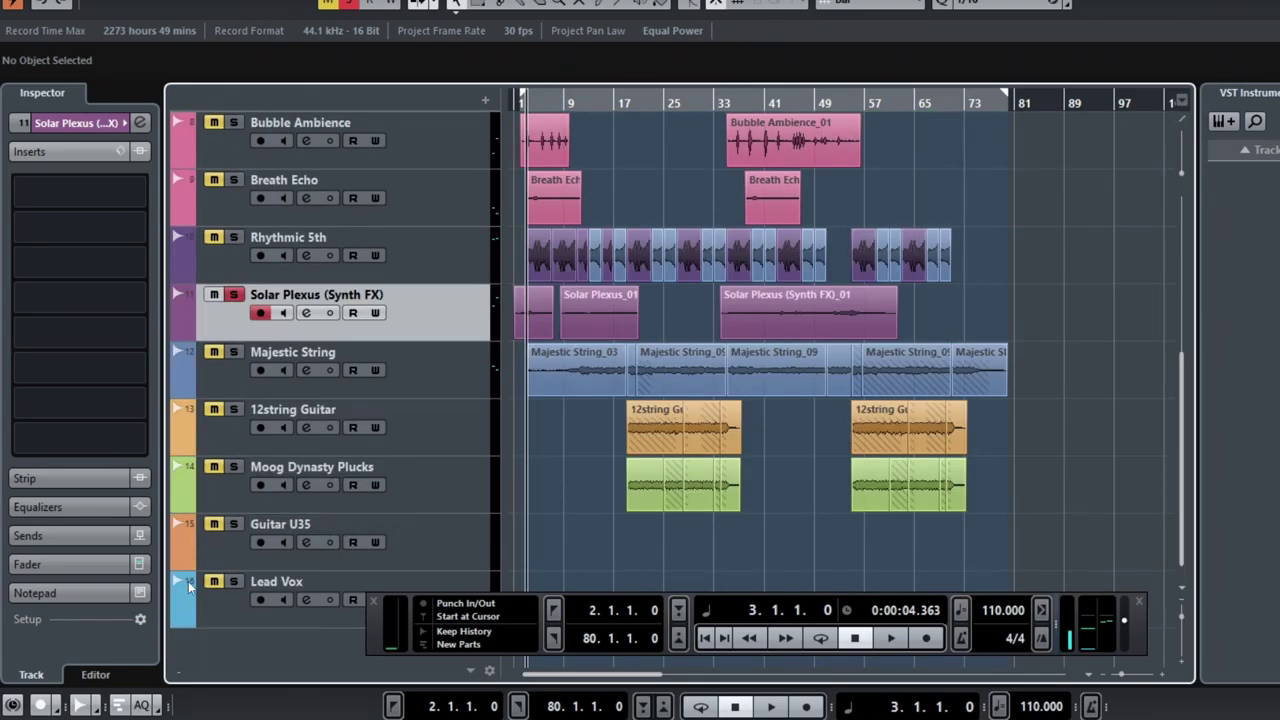
scroll(805, 470, up, 5)
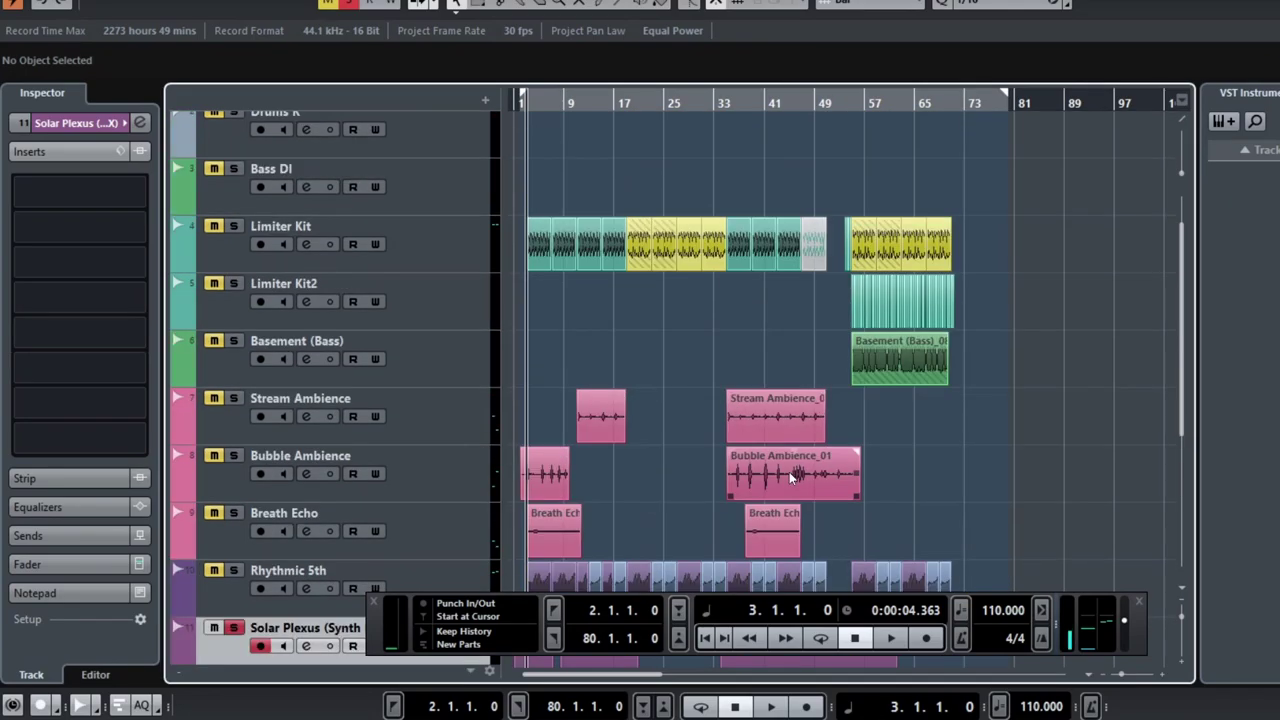
scroll(683, 291, up, 2)
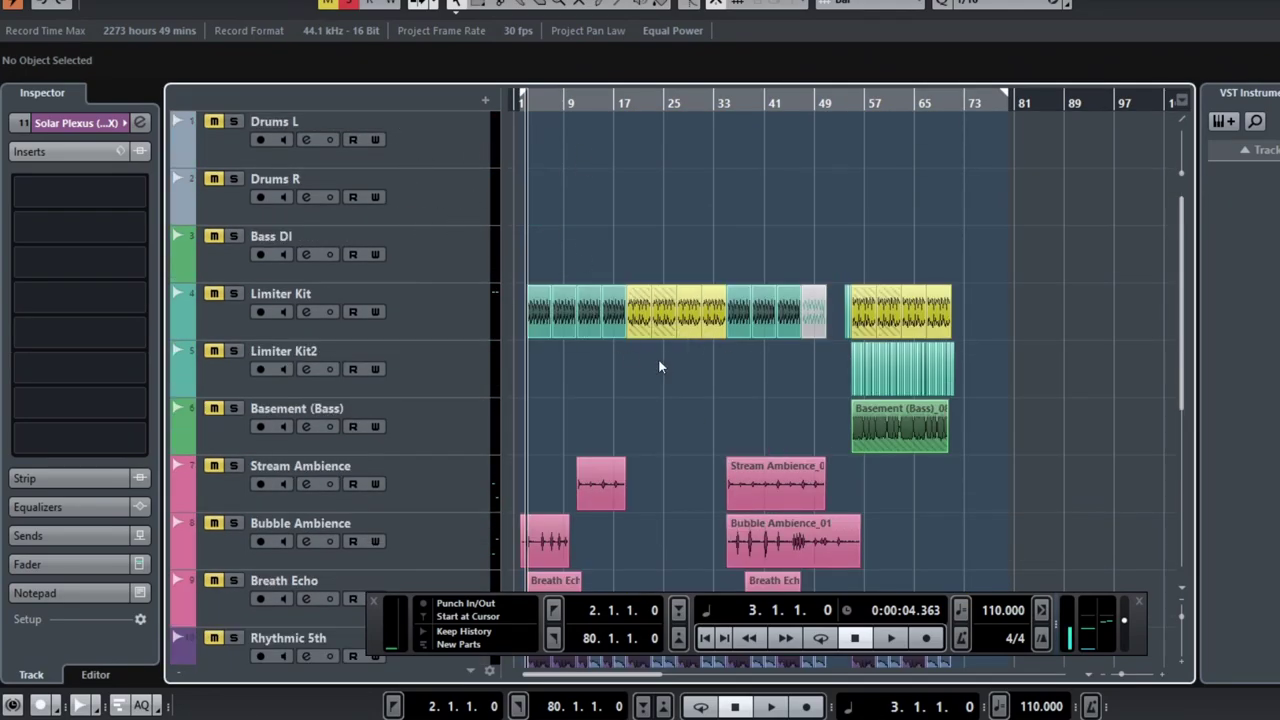
scroll(725, 395, down, 4)
scroll(727, 397, up, 2)
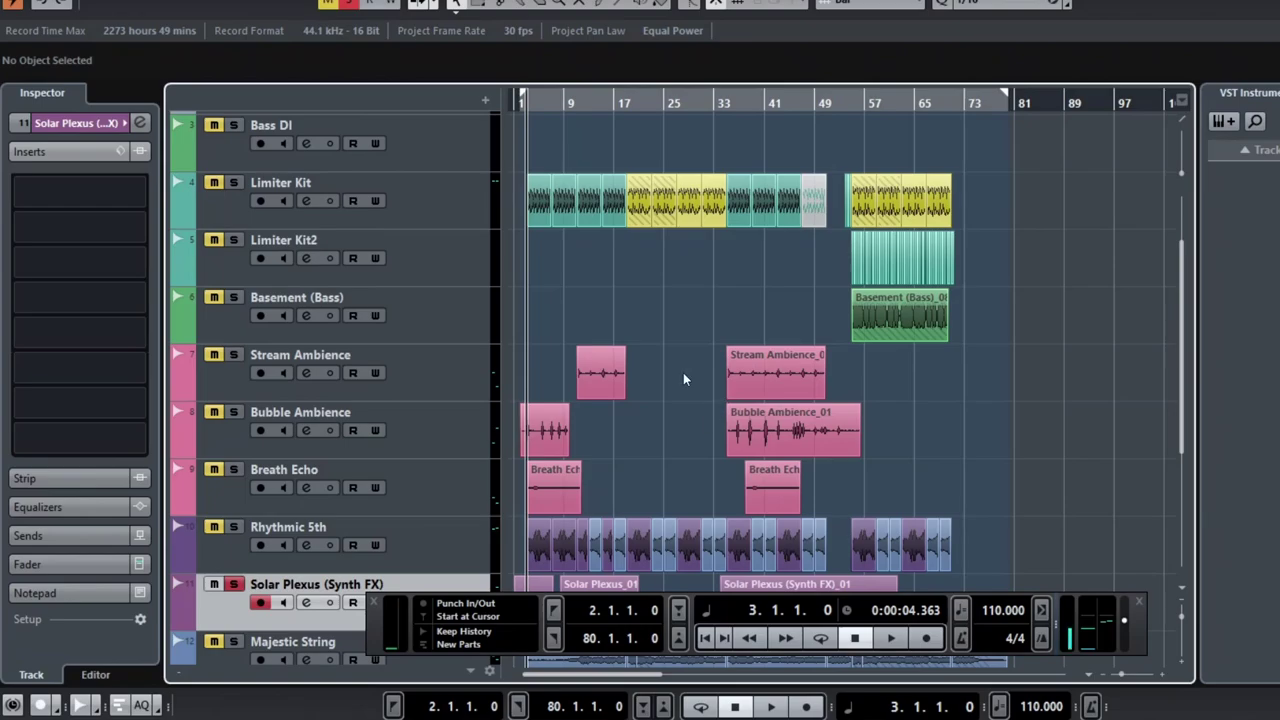
Step: Solo the Limiter Kit track and play it from bar 15
click(423, 198)
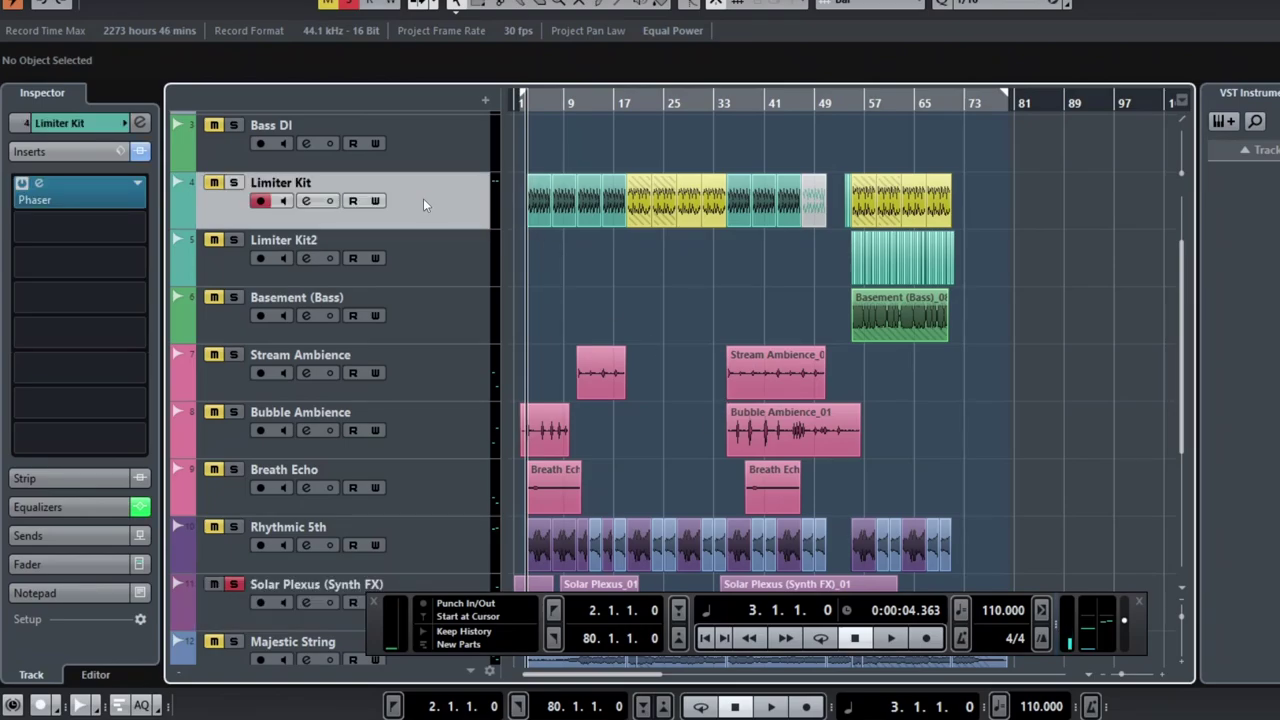
click(233, 184)
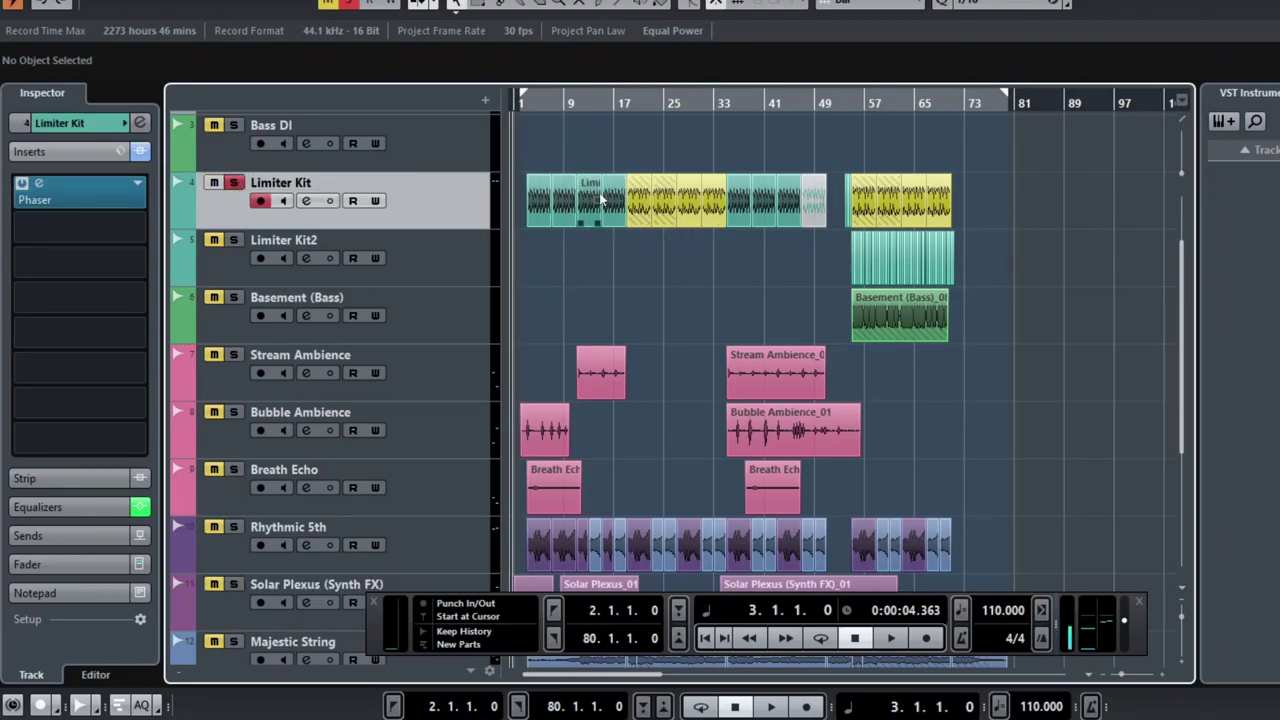
scroll(602, 196, up, 5)
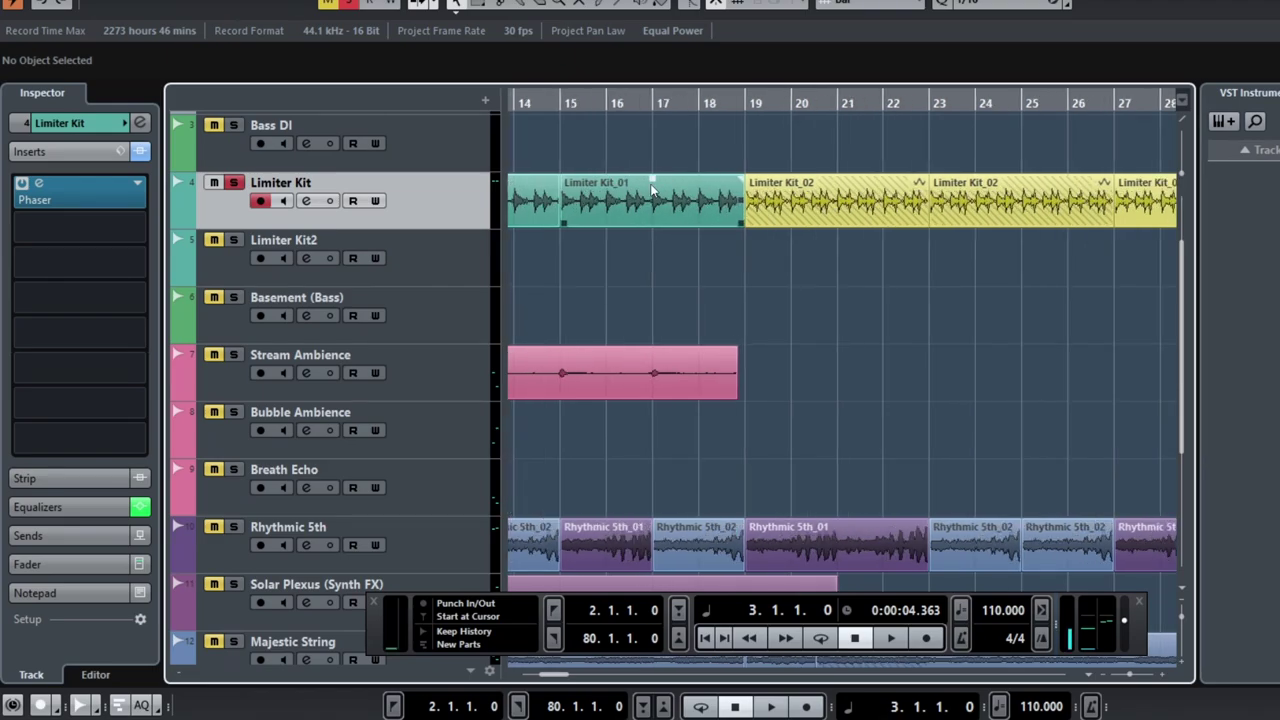
scroll(651, 190, left, 3)
click(829, 103)
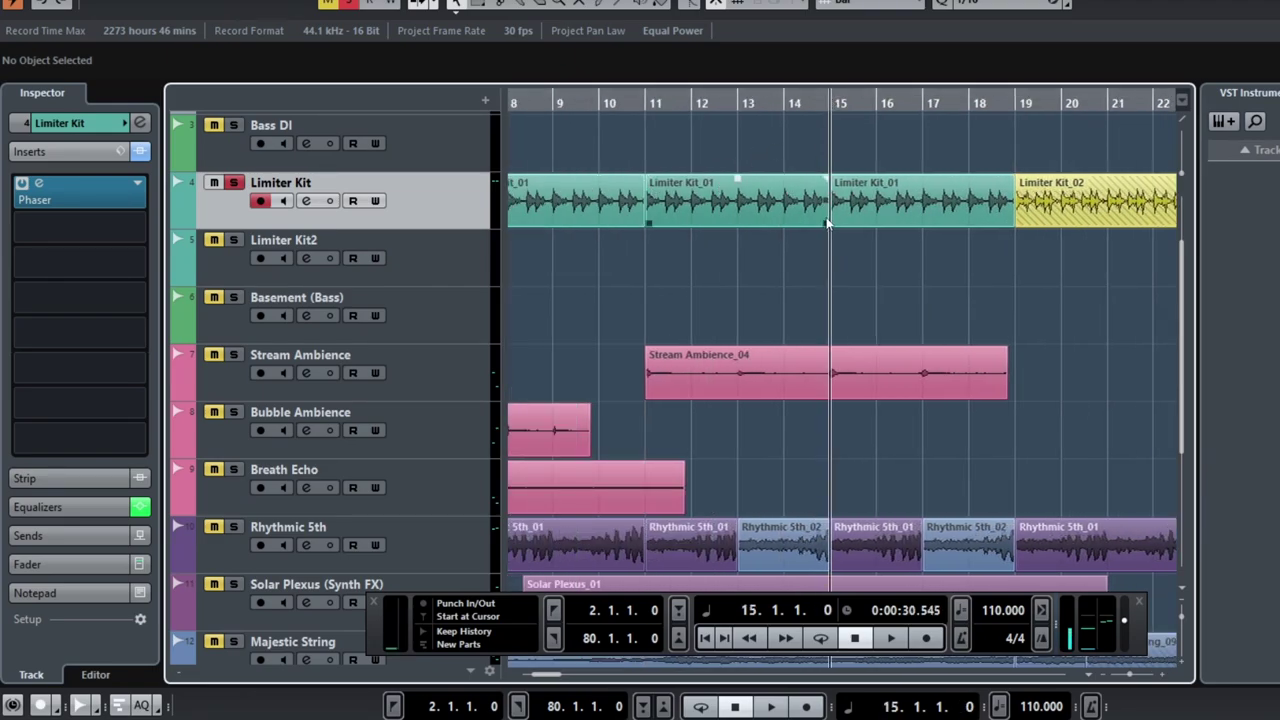
key(space)
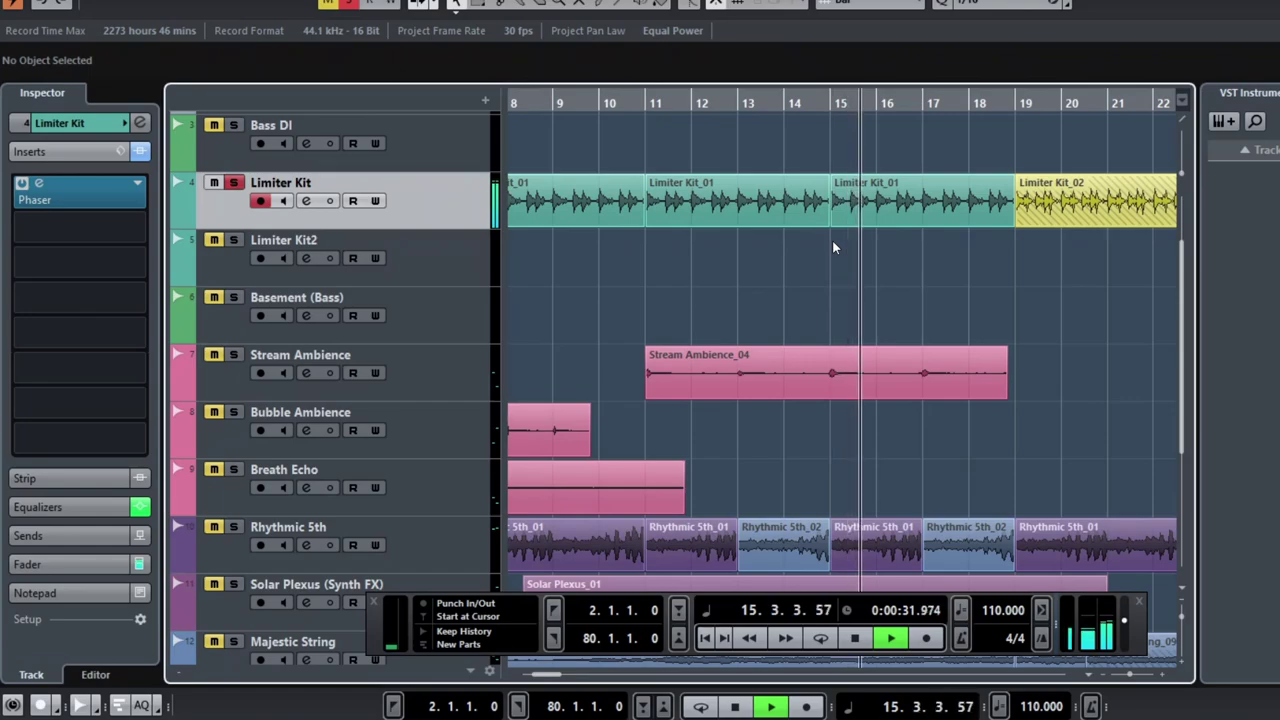
Step: Switch the metronome click on and off again during playback and stop the transport
click(960, 610)
click(960, 610)
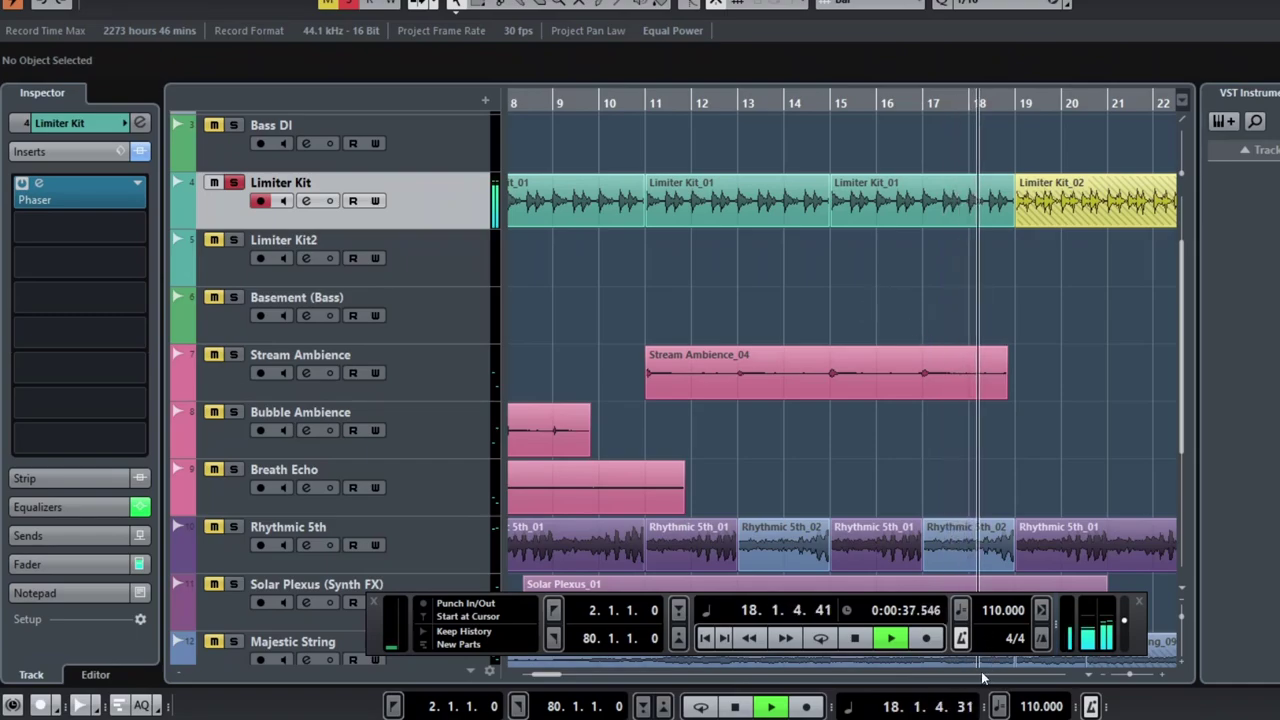
key(space)
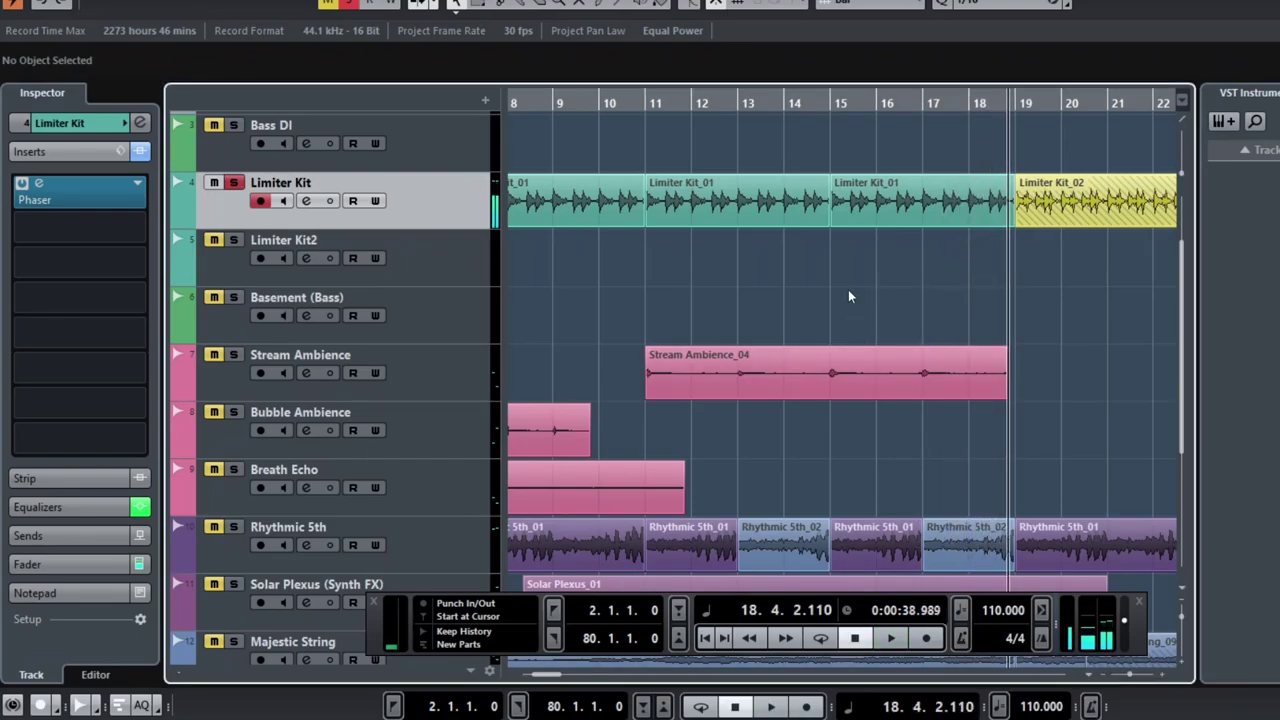
Step: Place the playhead at bar 11 and select the Limiter Kit_01 clips at bars 11 and 15 in turn
click(823, 110)
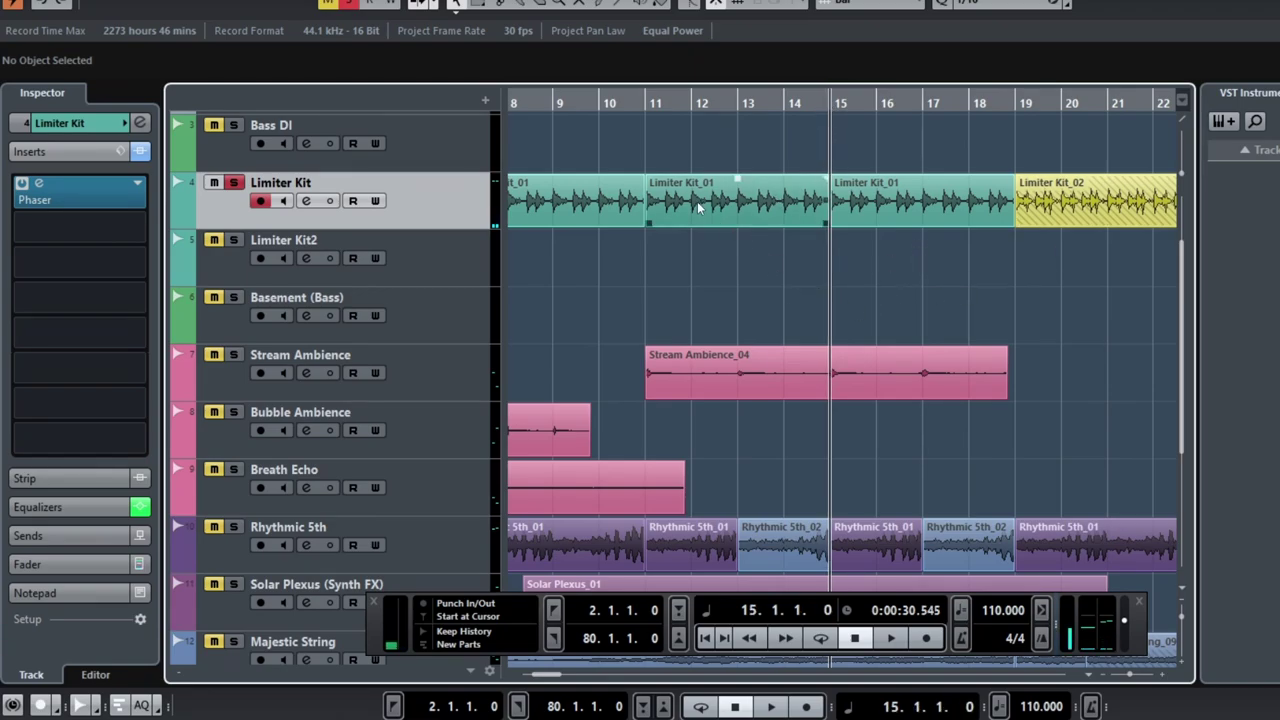
click(645, 100)
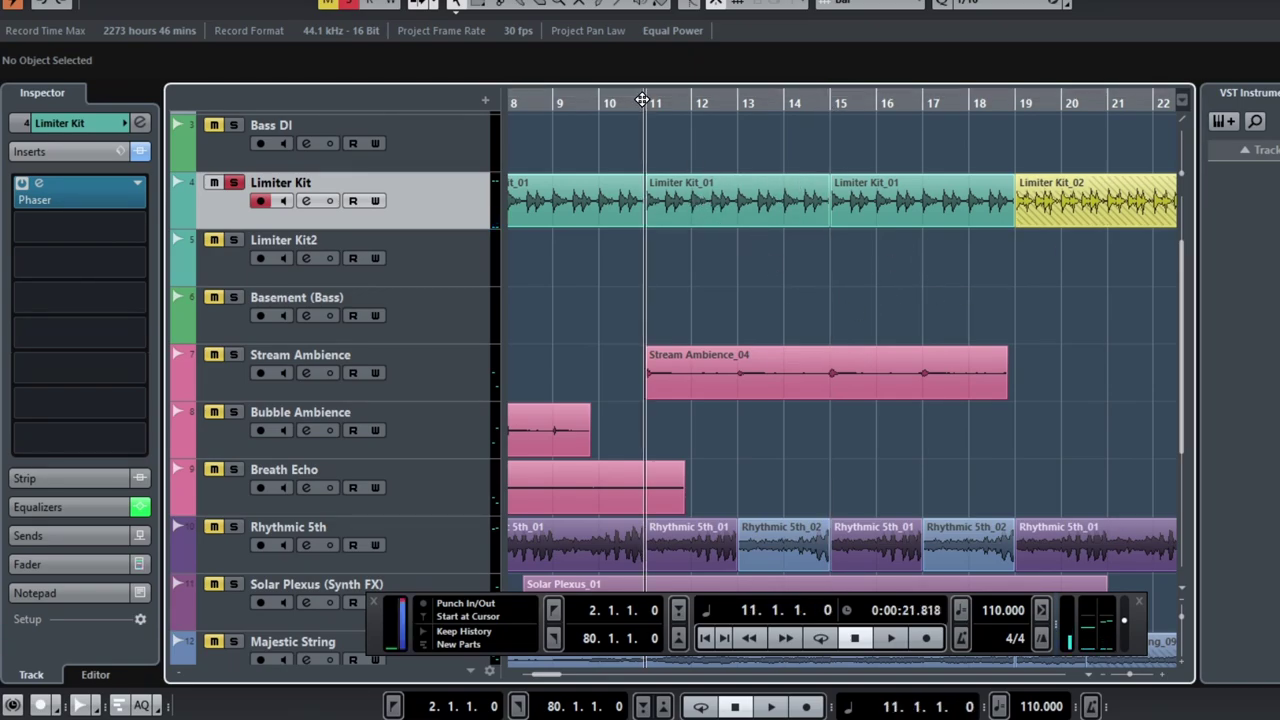
click(703, 207)
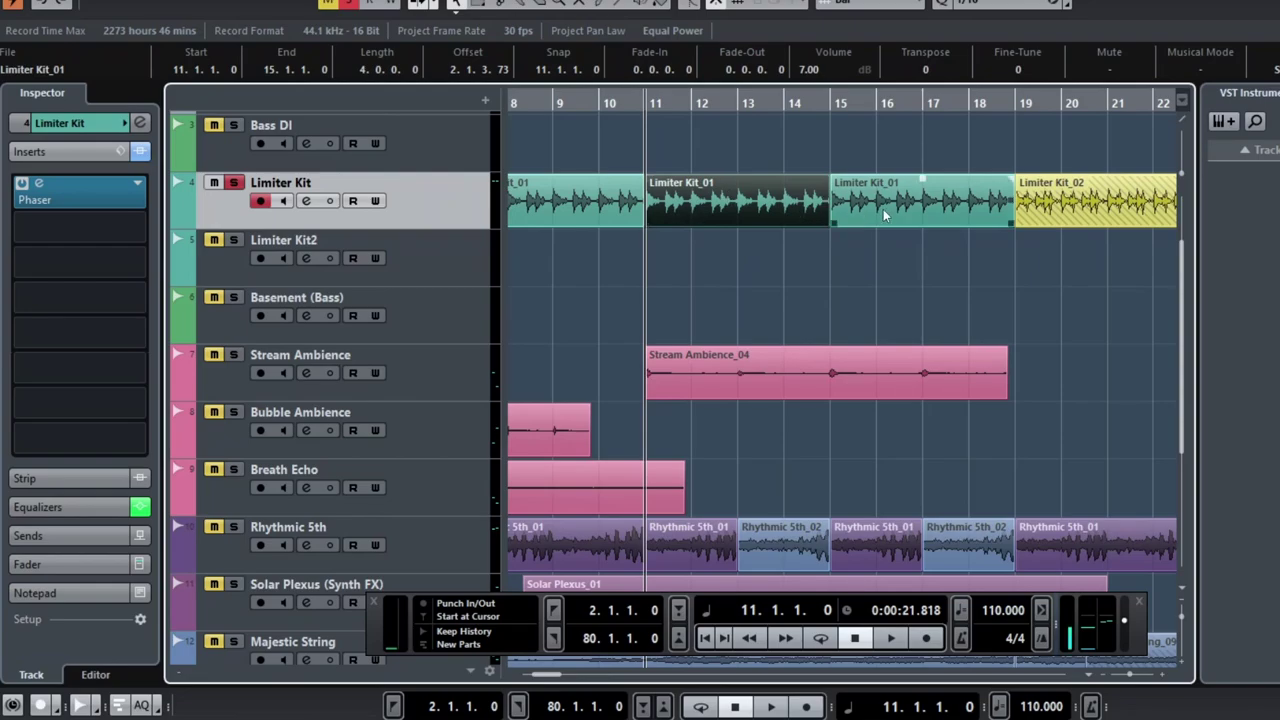
click(909, 207)
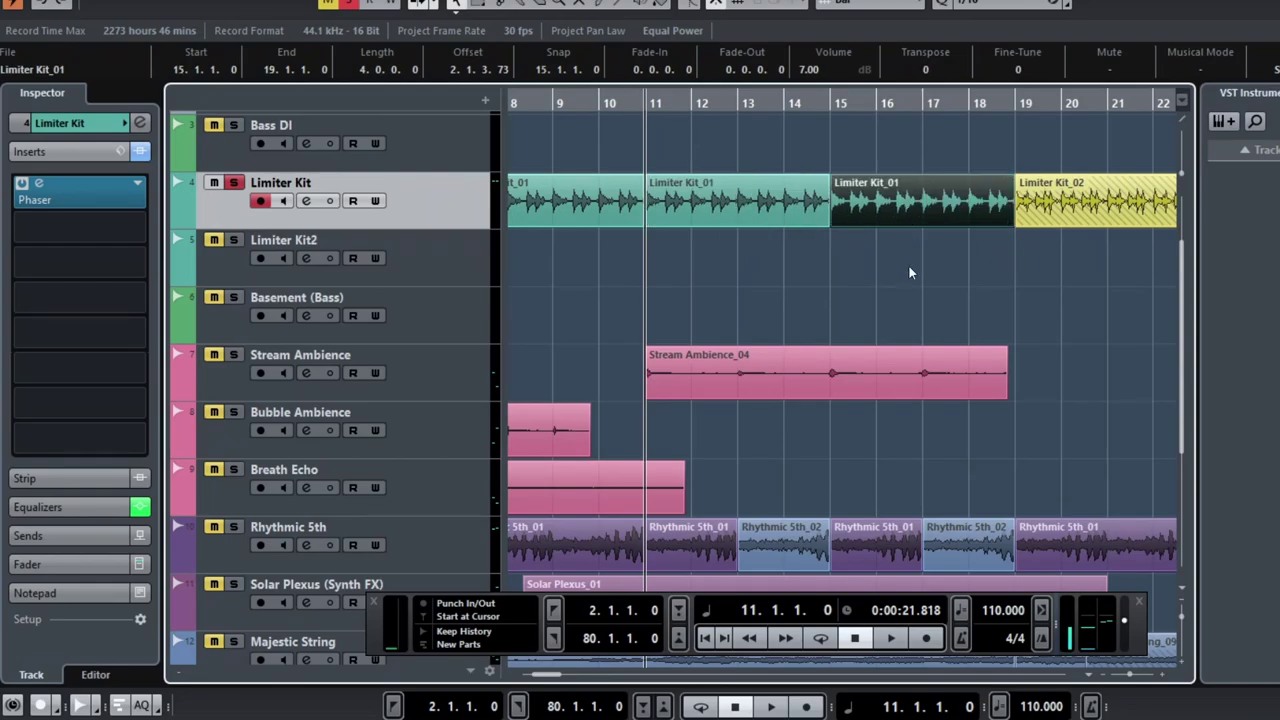
Step: Move the Limiter Kit_01 clip at bar 11 to the Limiter Kit2 track and extend both ends, from about 8.3.1.47 to 15.2.3.90
key(g)
key(g)
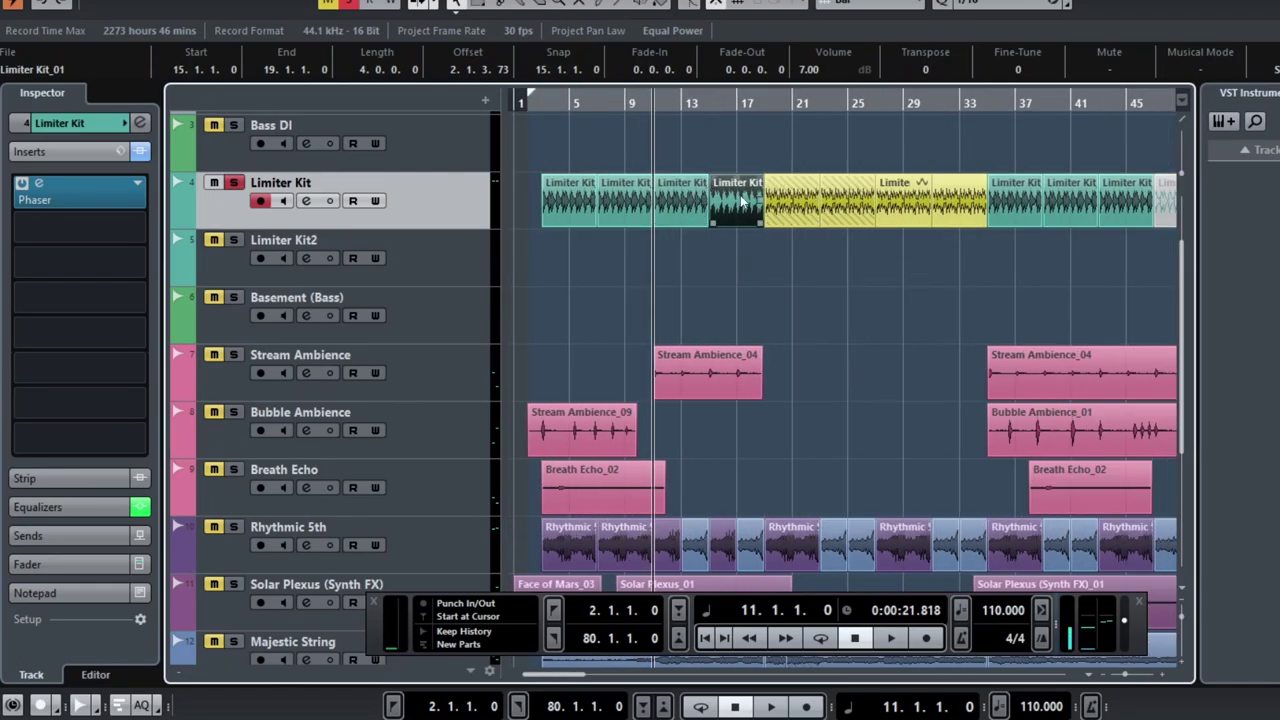
scroll(1022, 256, right, 10)
scroll(829, 250, left, 10)
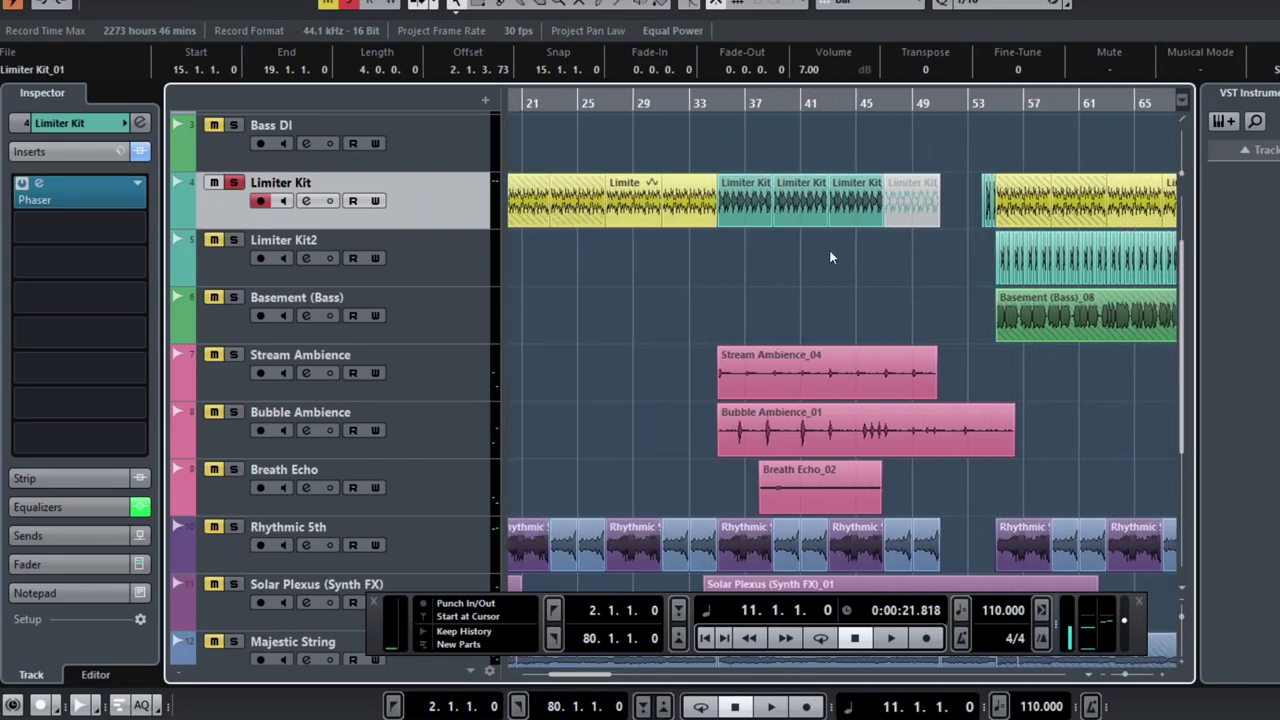
click(676, 204)
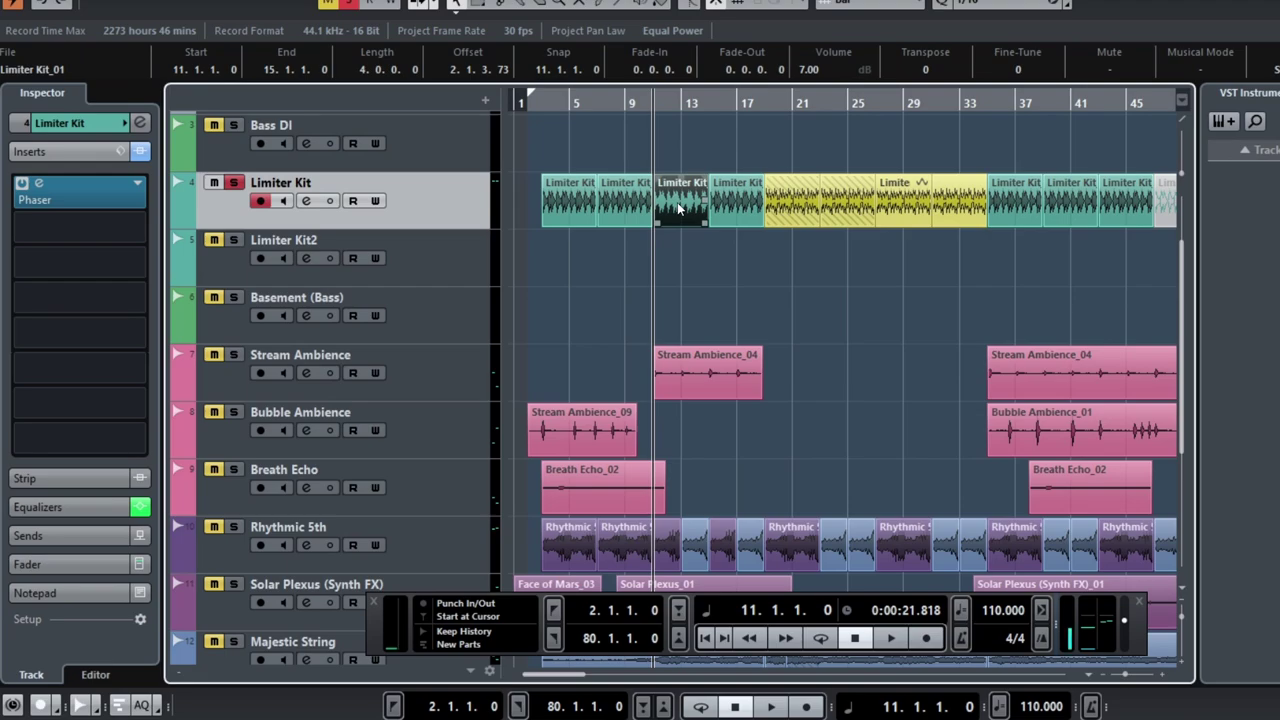
drag(678, 208, 621, 282)
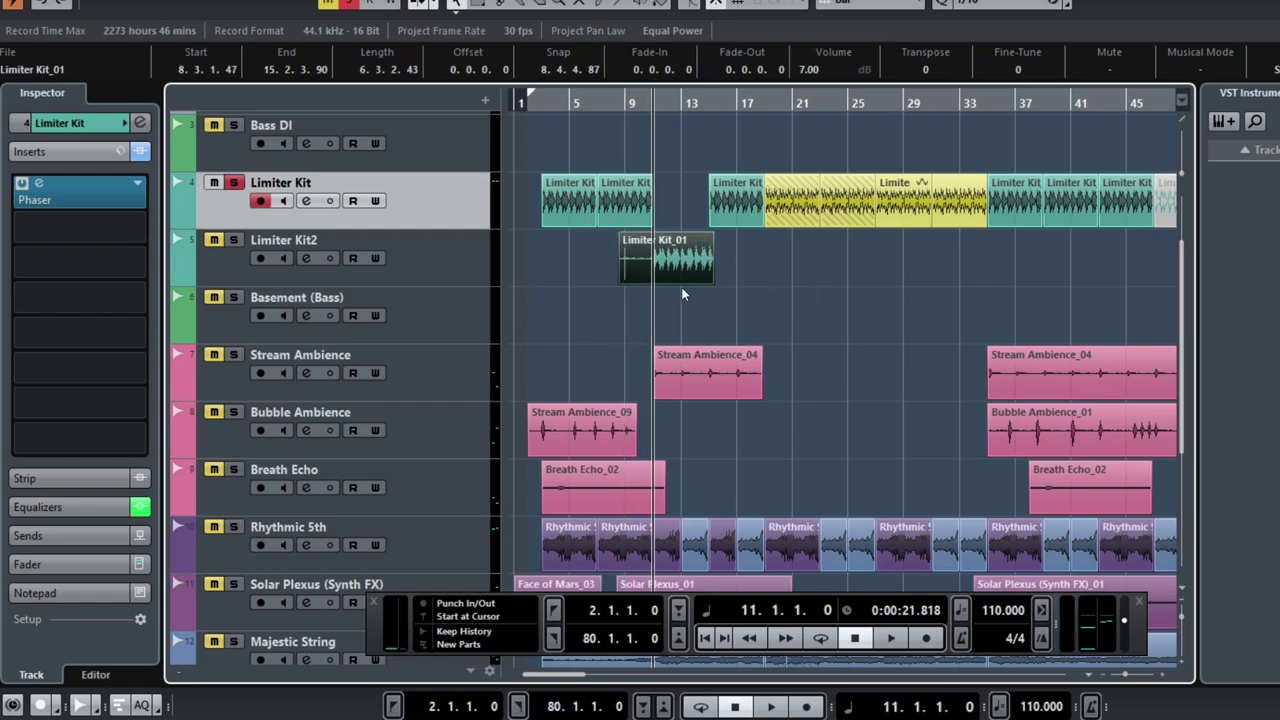
Step: Trim the extended Limiter Kit_01 clip to span bars 11 to 15 and return it to the Limiter Kit track
scroll(658, 266, up, 5)
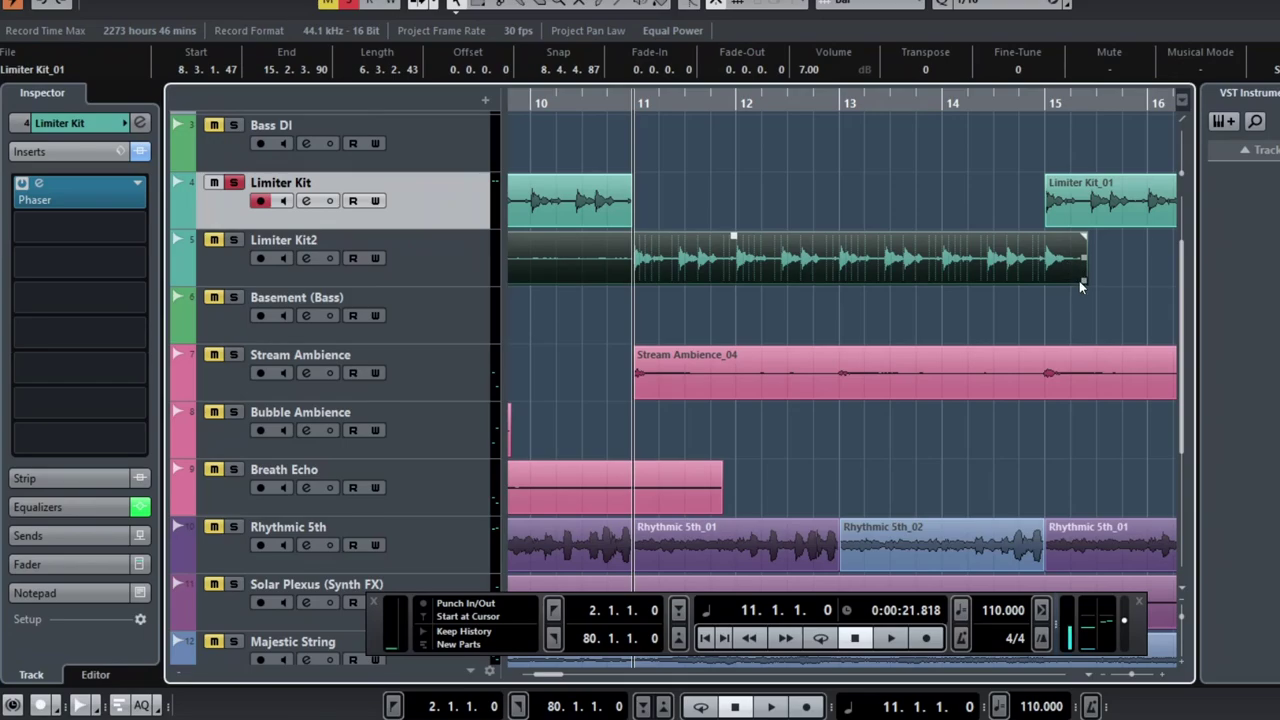
drag(1083, 281, 1044, 283)
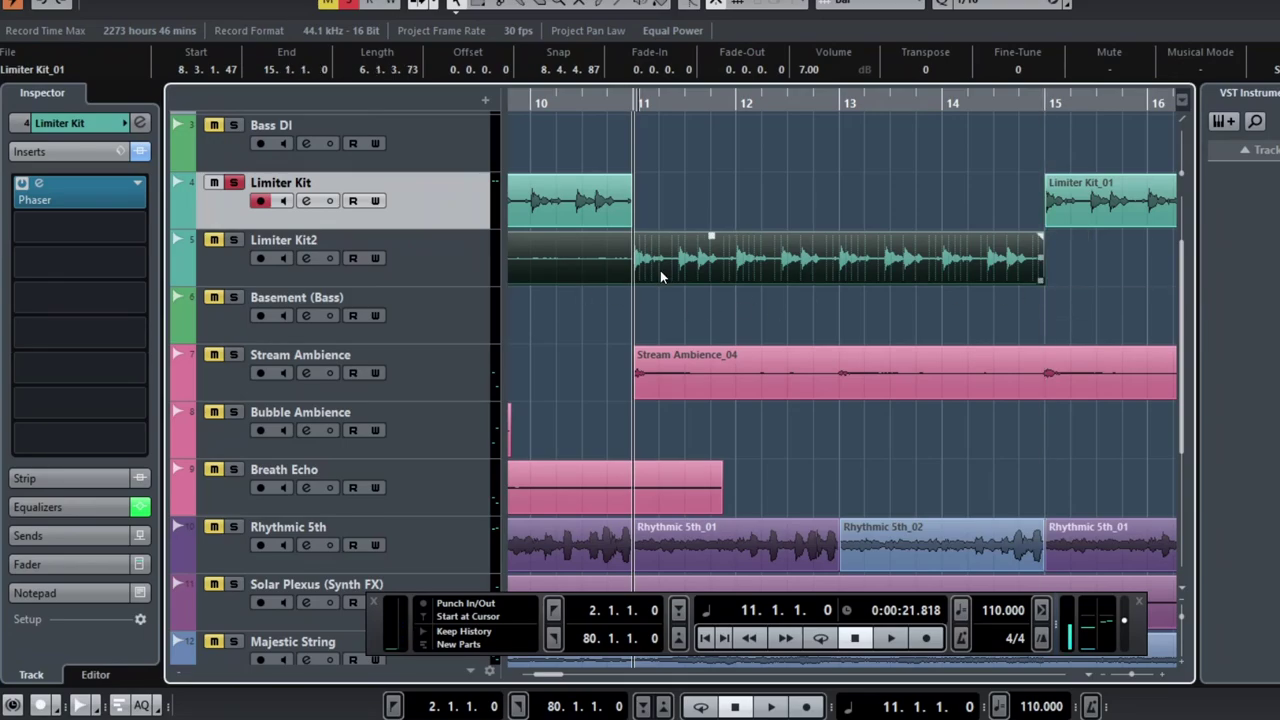
scroll(660, 270, down, 3)
drag(533, 282, 658, 224)
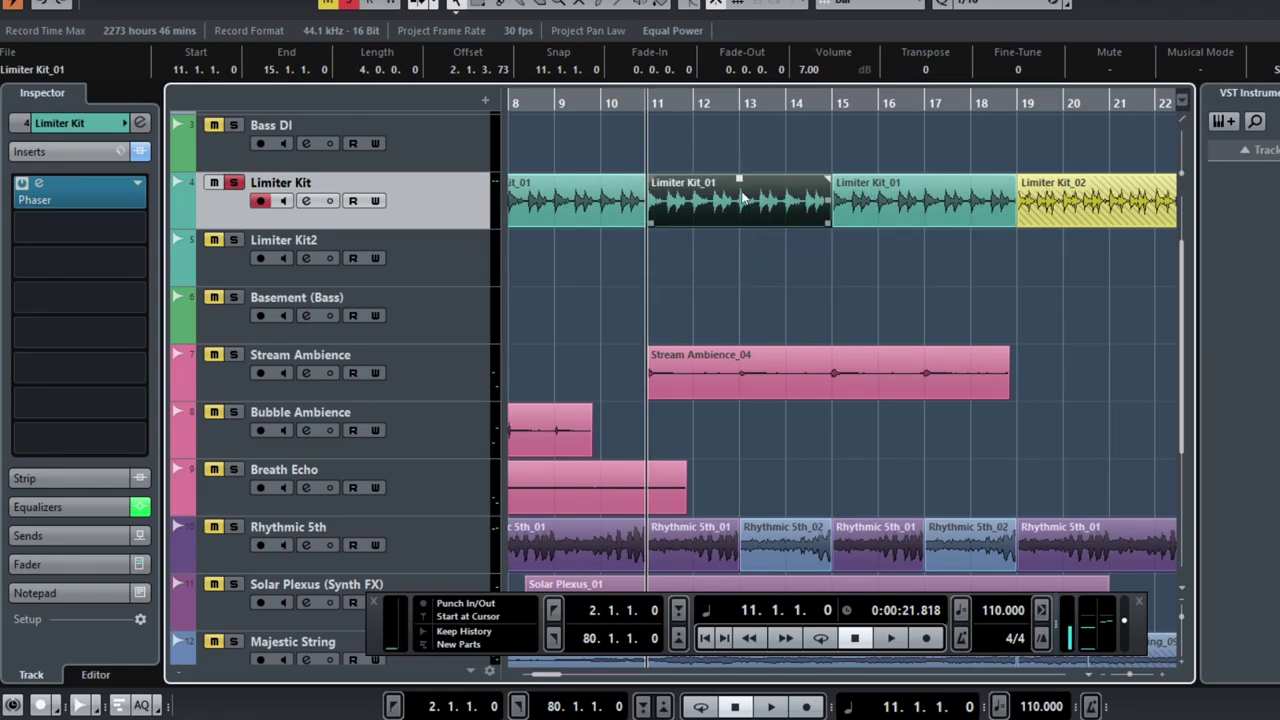
Step: Copy the bar 15 Limiter Kit_01 clip onto Limiter Kit2 at bars 15 and 19, delete the copies and return the bar 11 clip to Limiter Kit
drag(836, 193, 1050, 266)
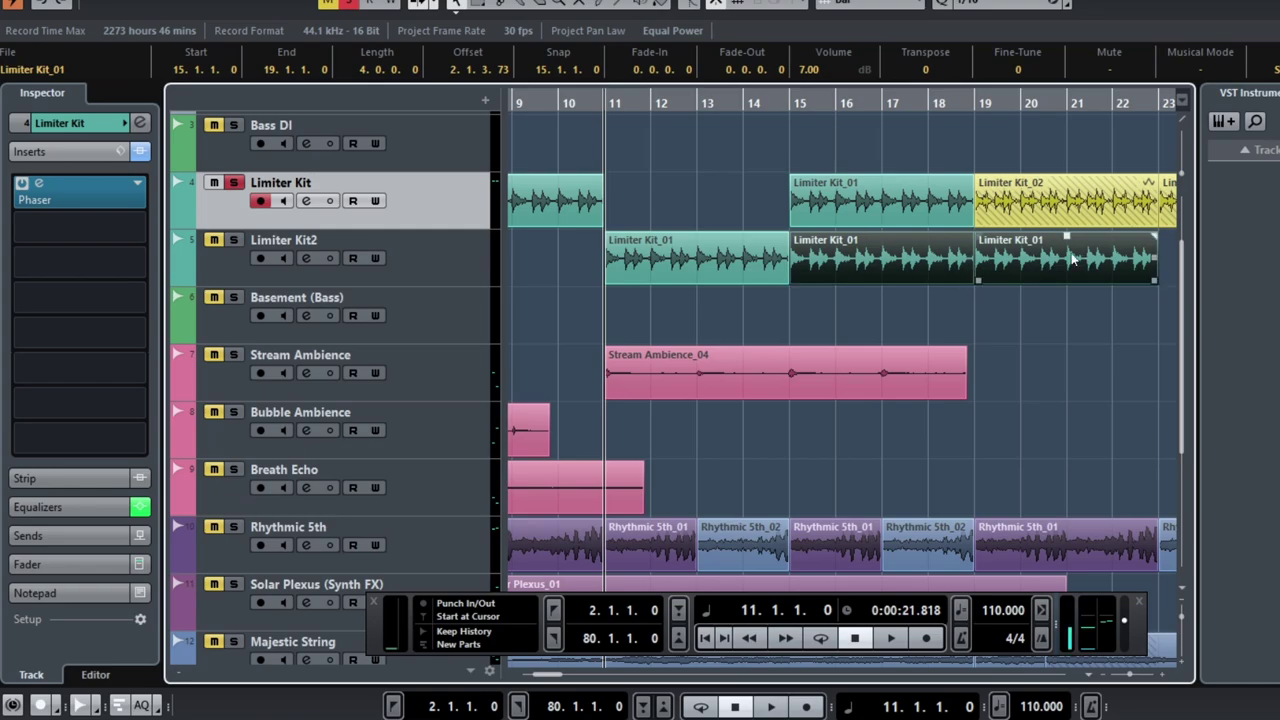
key(Delete)
drag(730, 260, 729, 204)
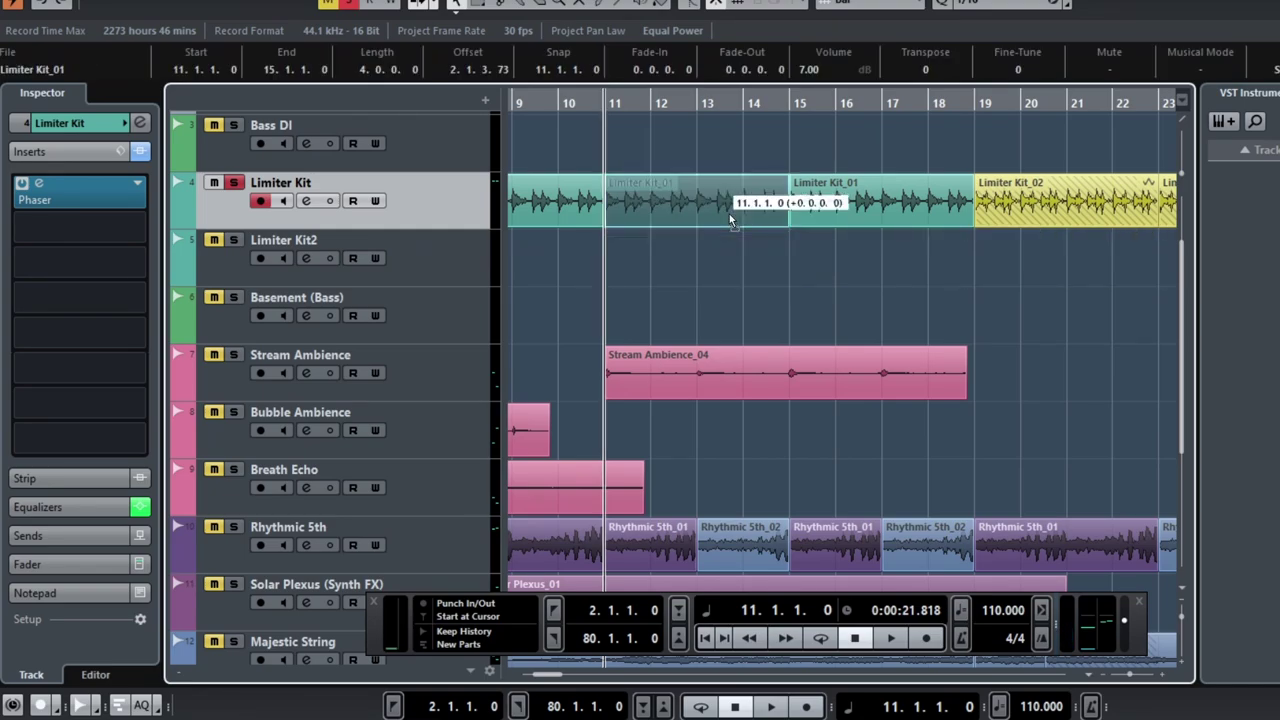
click(721, 256)
Step: Place the playhead at bar 15 and play the soloed Limiter Kit track into the Limiter Kit_02 clips
key(g)
key(g)
key(g)
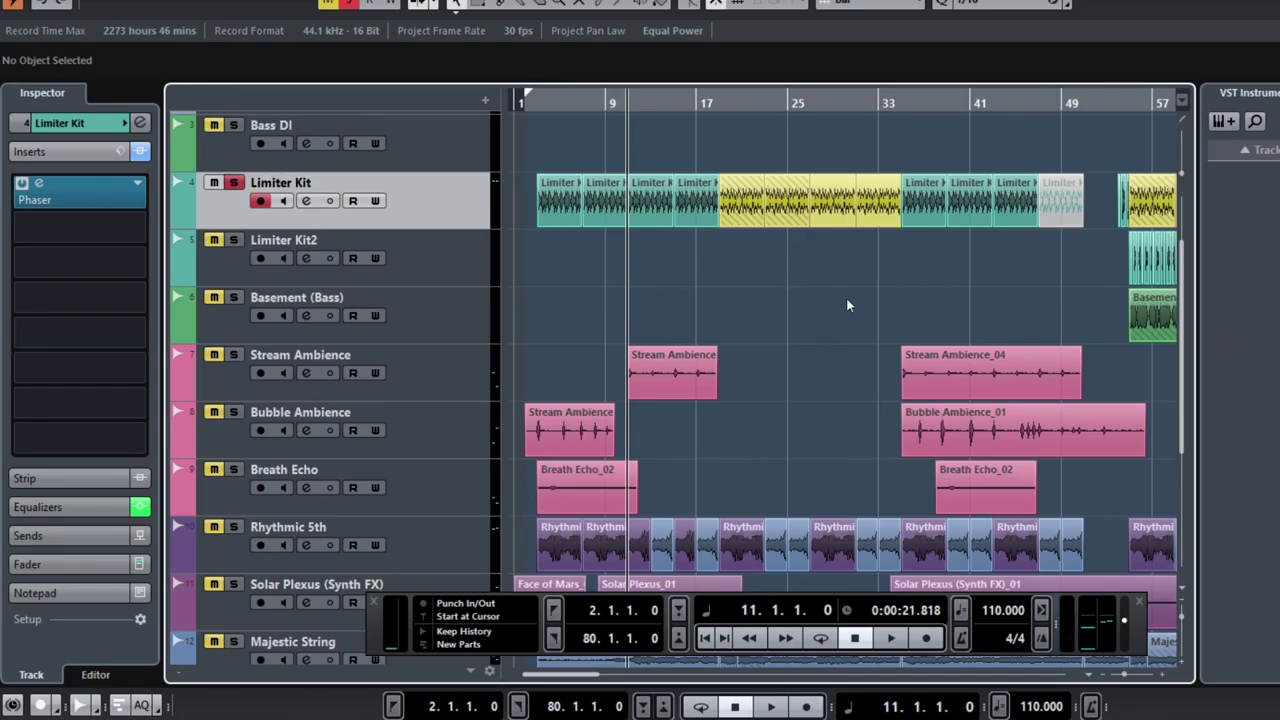
scroll(846, 297, up, 2)
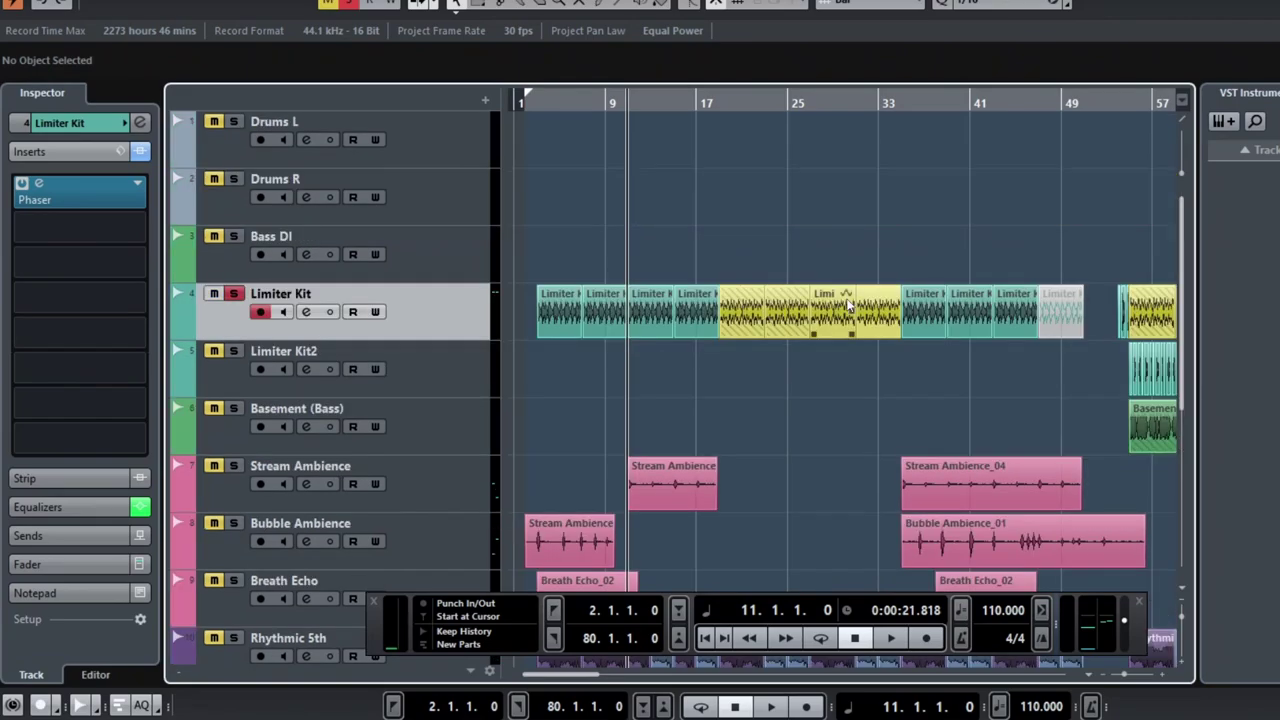
scroll(846, 297, down, 2)
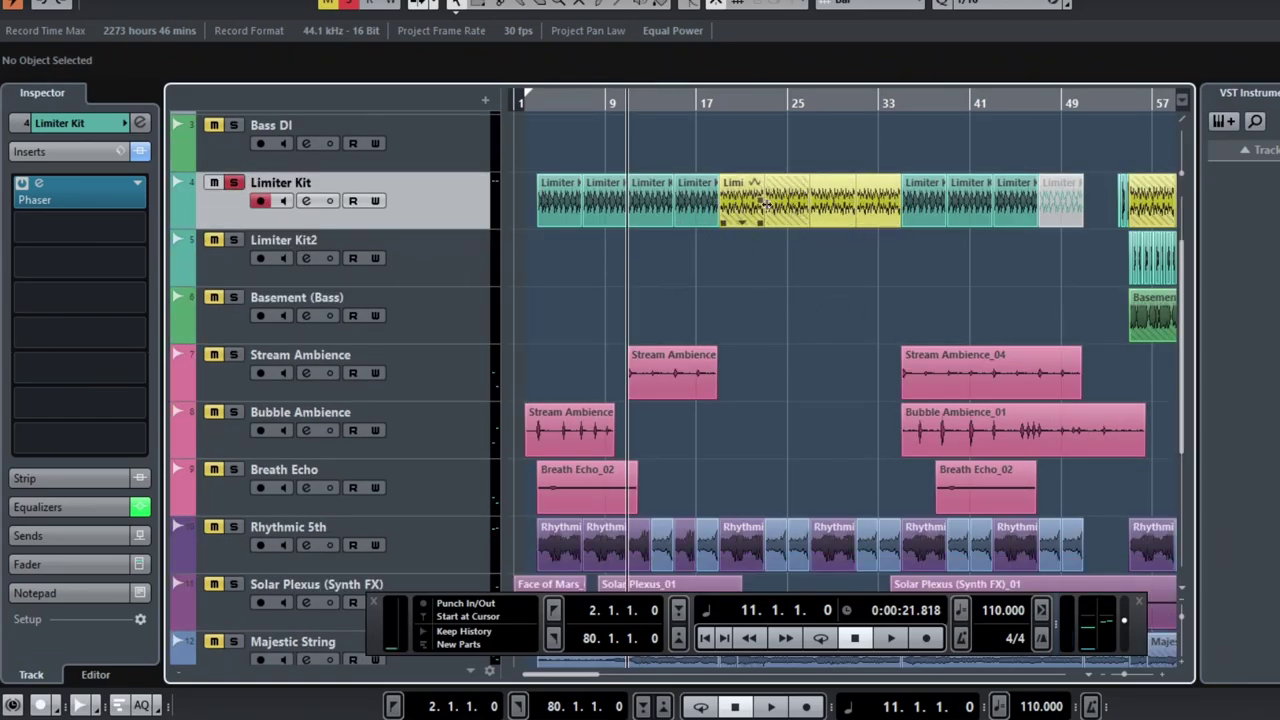
click(673, 104)
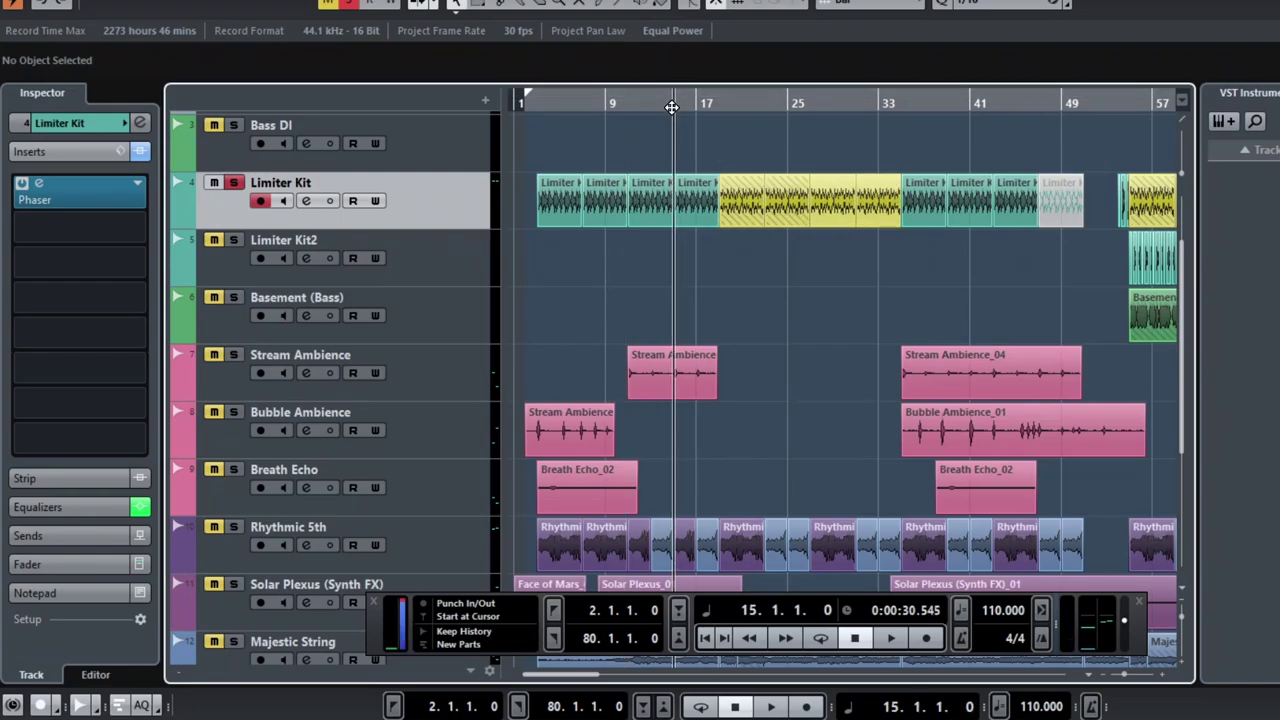
key(space)
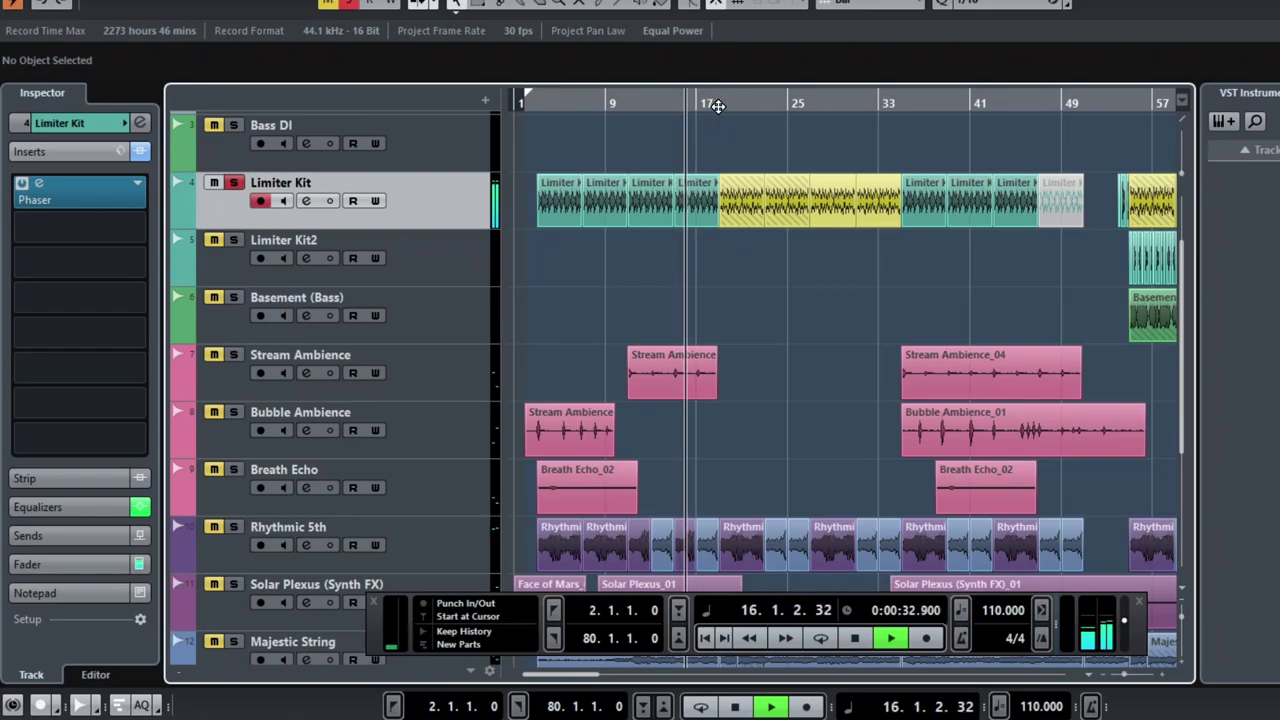
Step: Play the soloed Limiter Kit track from bar 19 through the yellow Limiter Kit_02 clips and stop playback
click(718, 101)
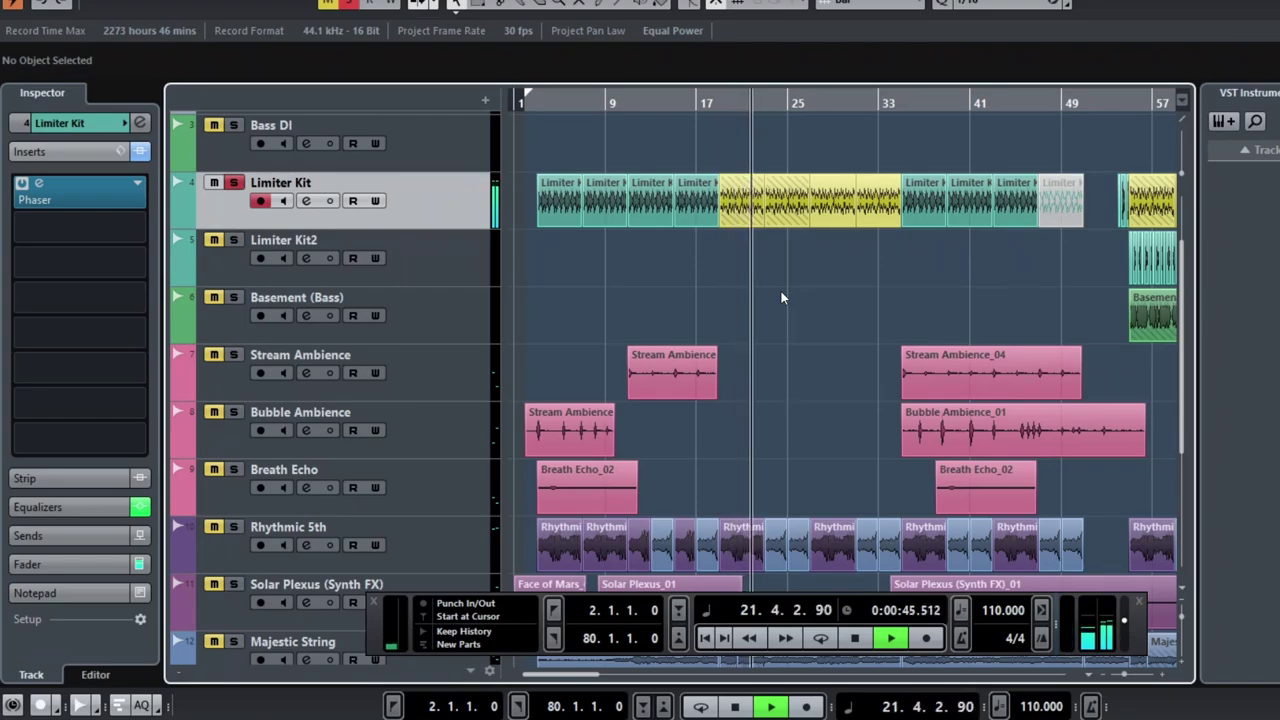
key(space)
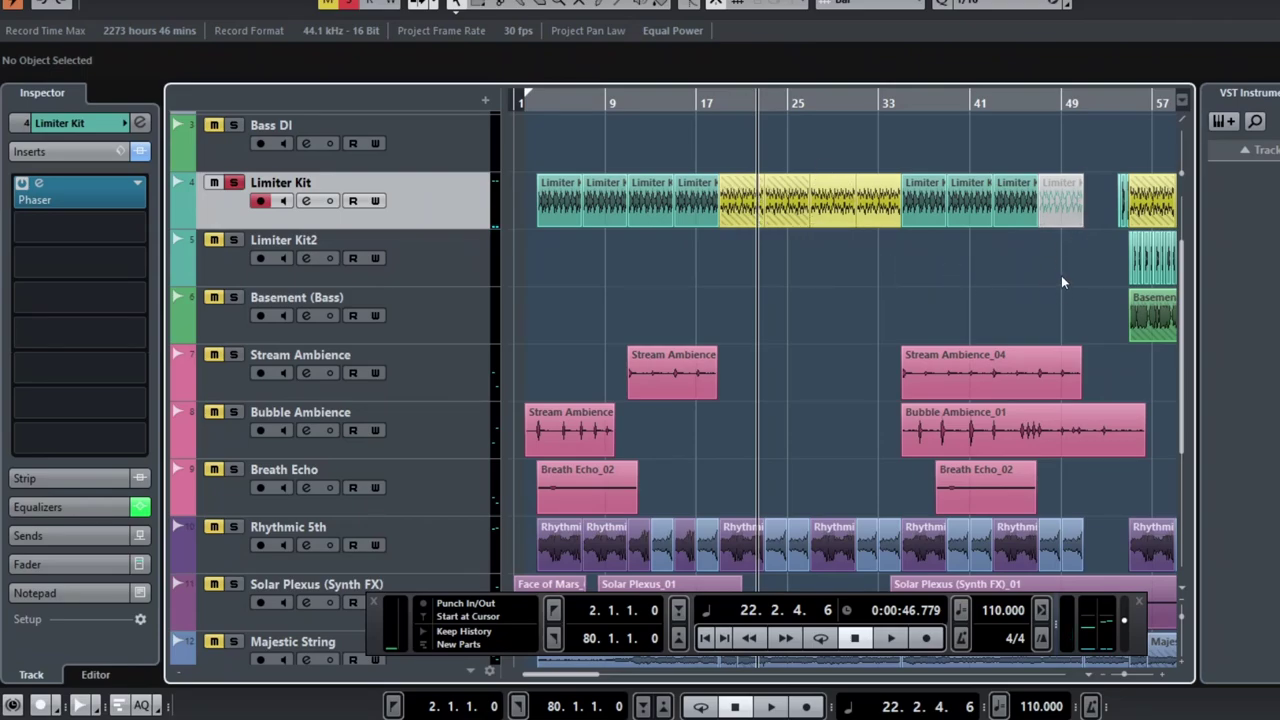
Step: Place the playhead at bar 55, switch the solo from Limiter Kit to Limiter Kit2 and start playback
scroll(1061, 283, right, 4)
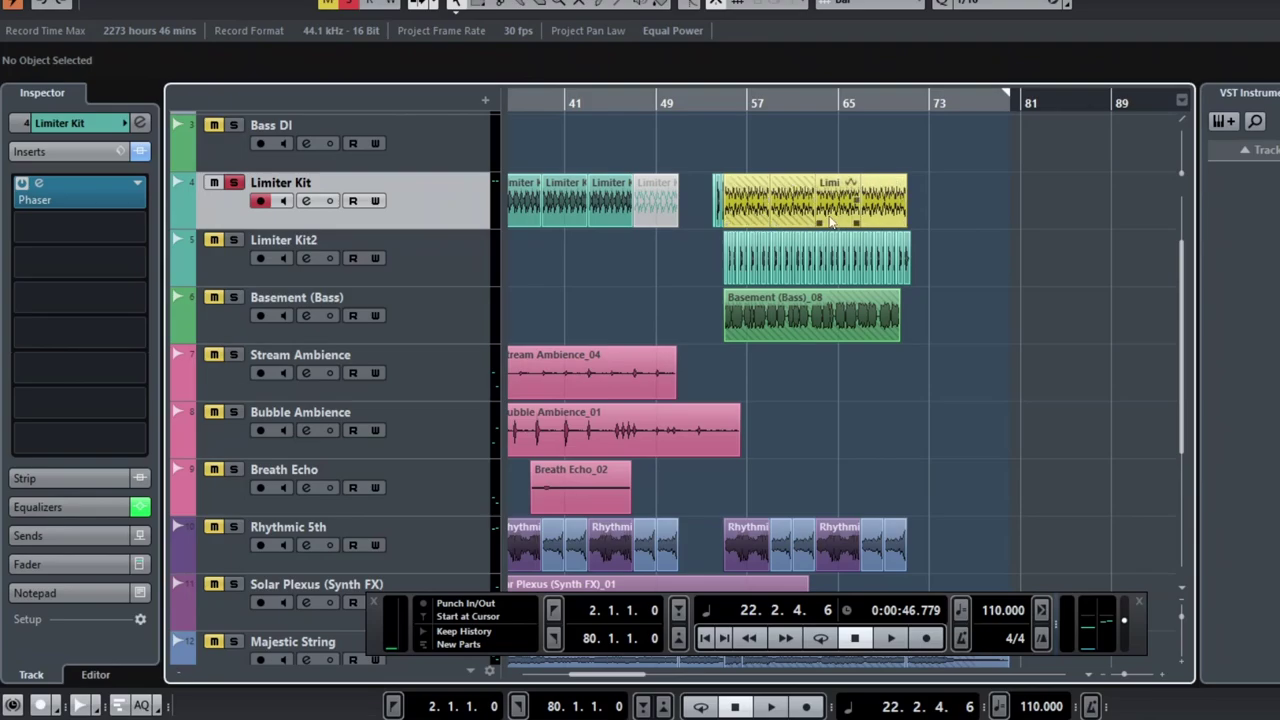
scroll(828, 215, left, 4)
scroll(828, 215, right, 5)
ctrl+scroll(722, 238, up, 6)
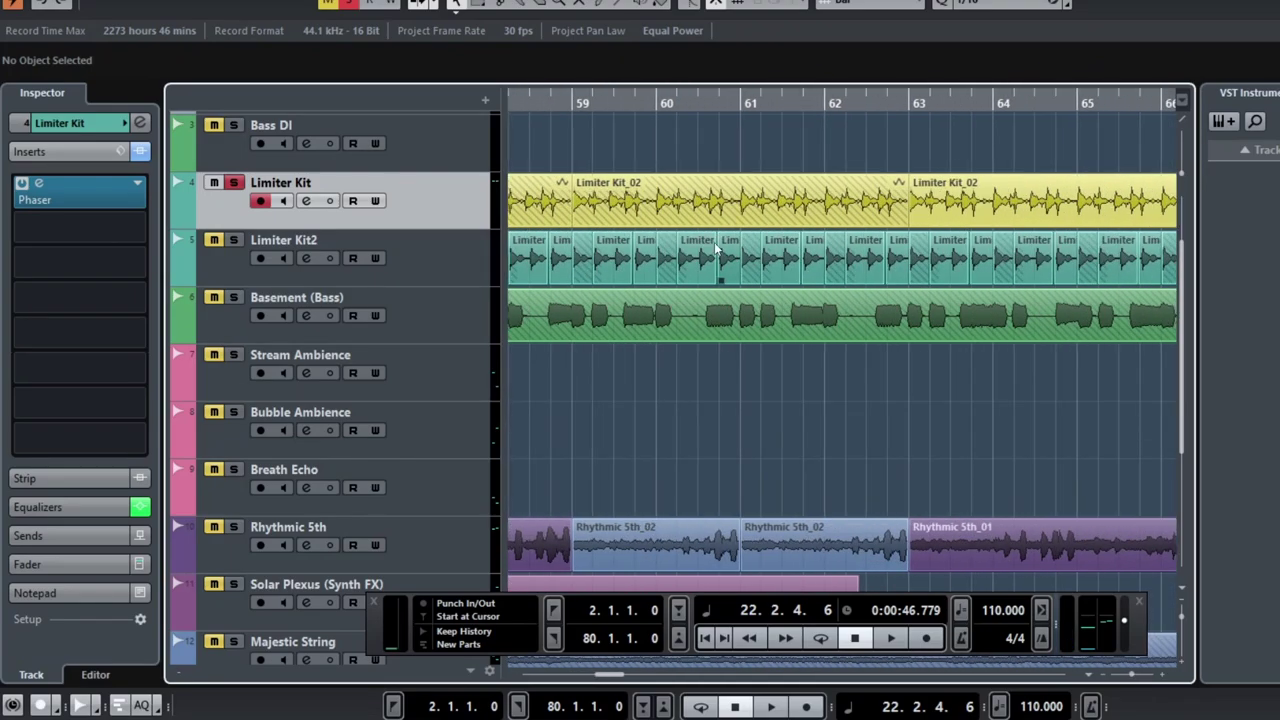
scroll(710, 252, left, 2)
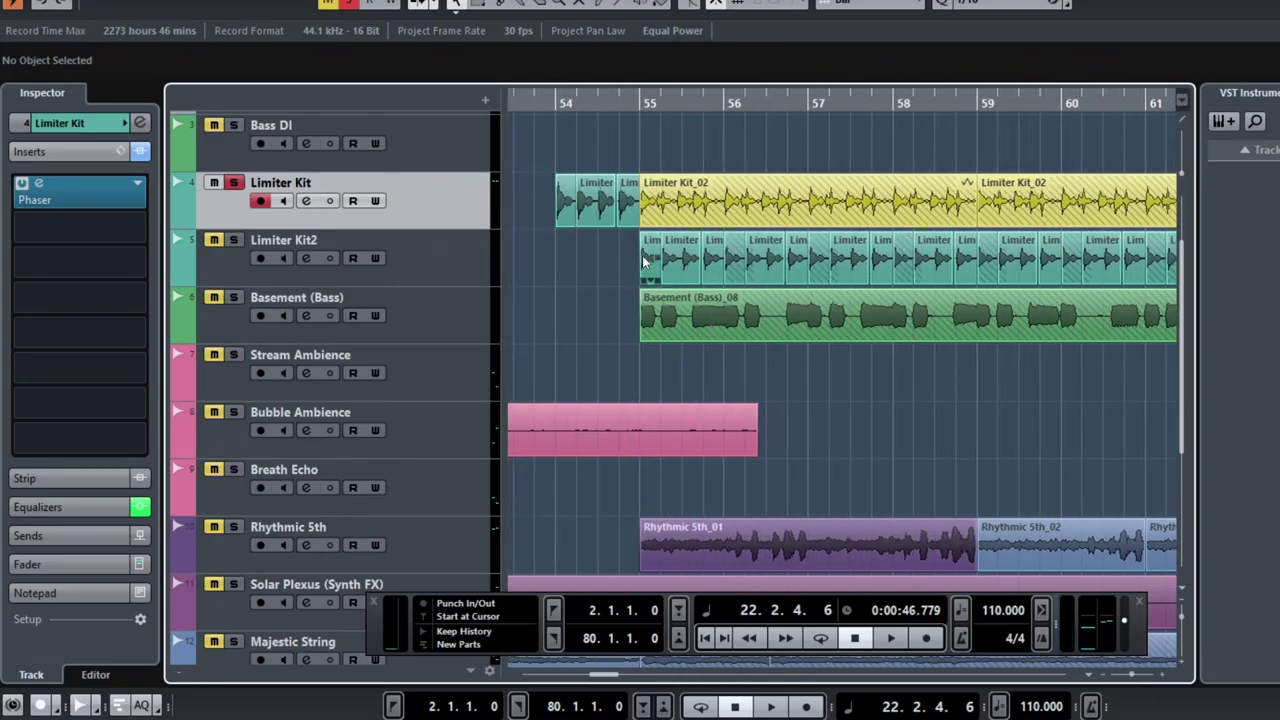
click(642, 103)
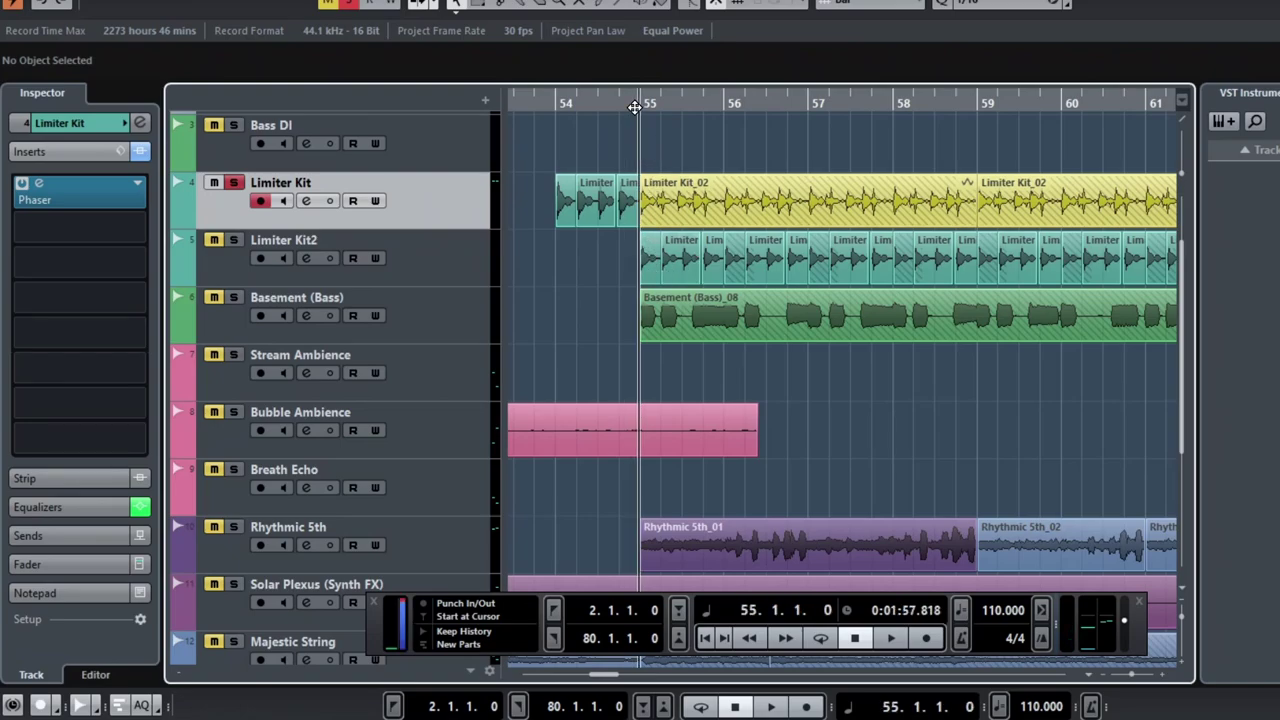
click(233, 183)
click(233, 240)
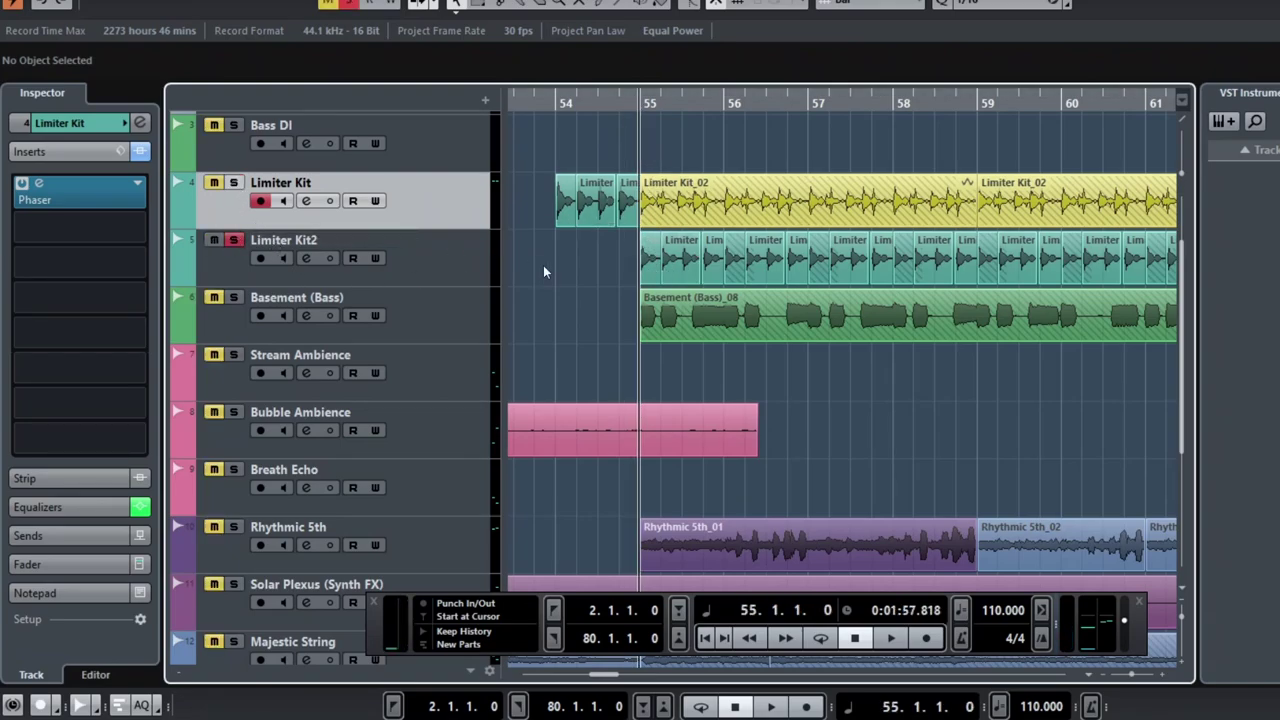
key(space)
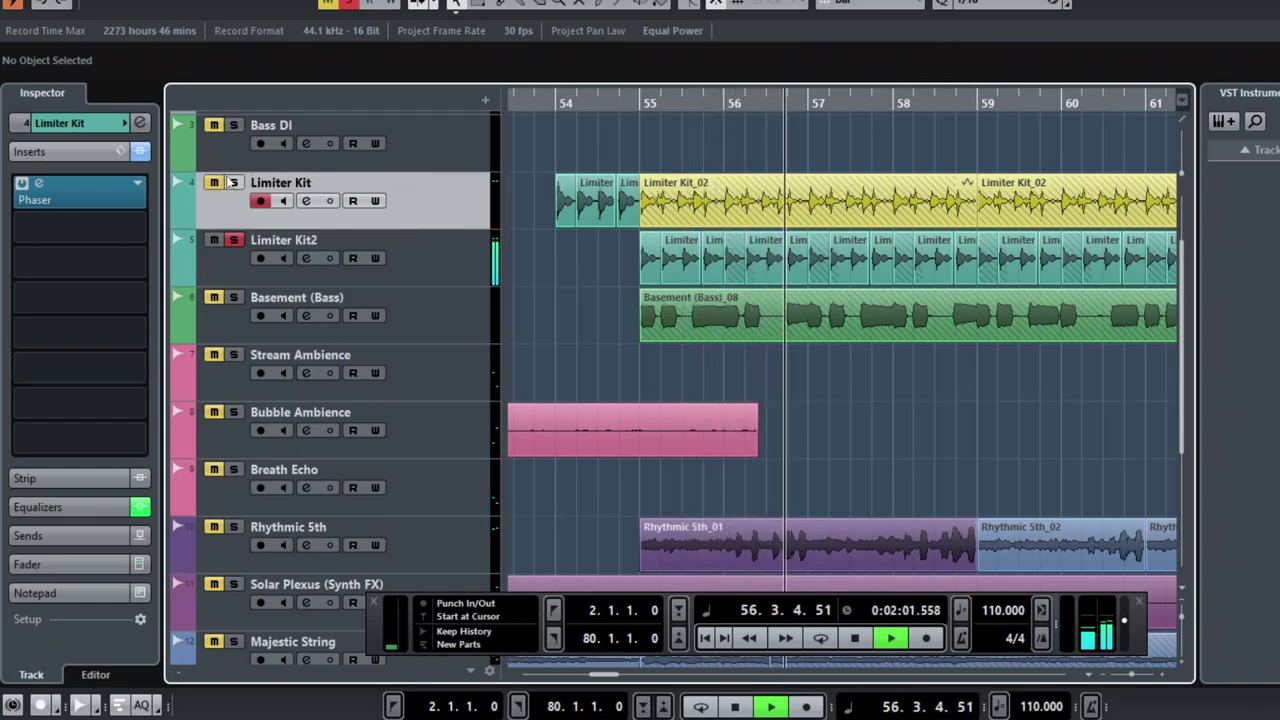
Step: Add the Limiter Kit and Basement (Bass) tracks to the solo while the section from bar 55 plays
click(233, 183)
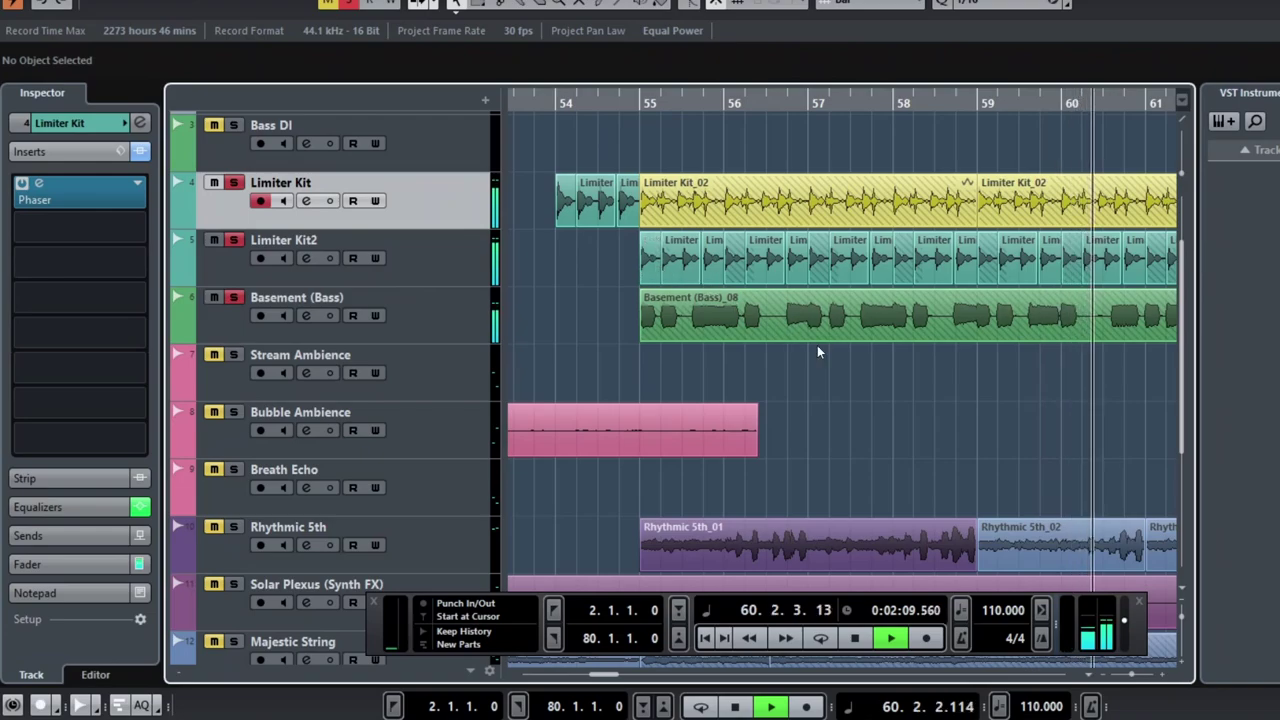
scroll(817, 345, down, 1)
scroll(817, 346, right, 5)
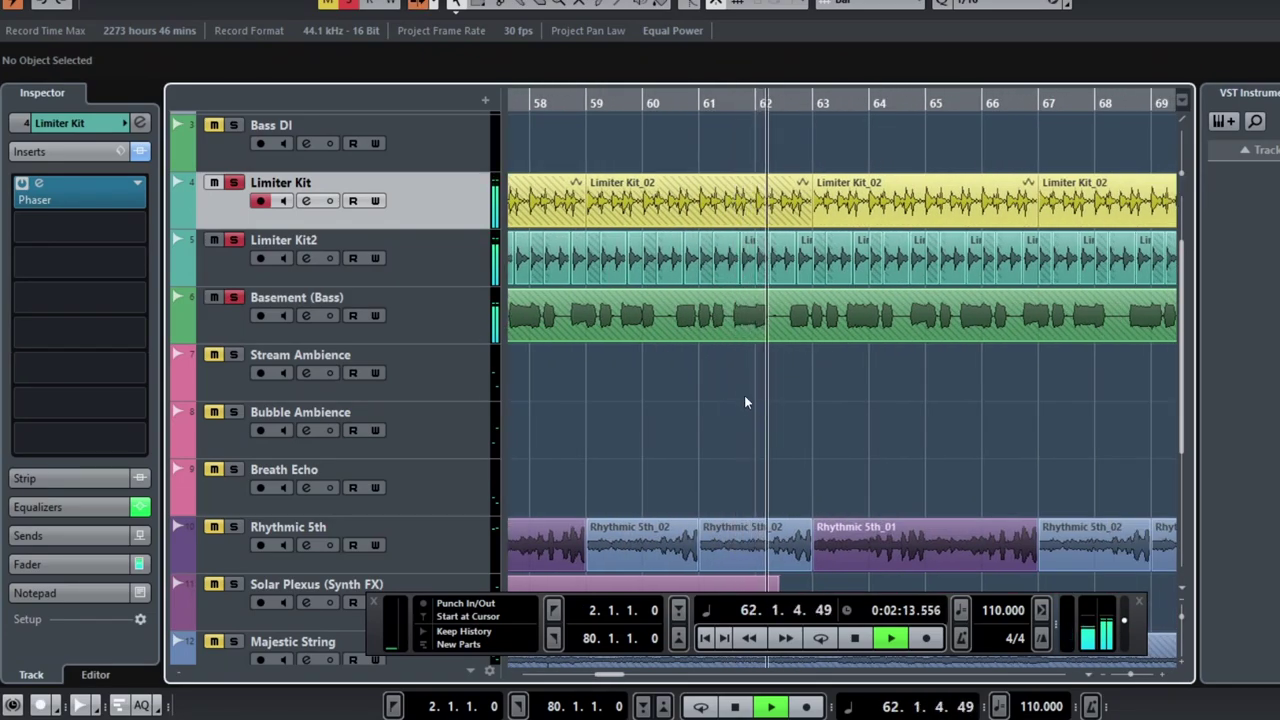
scroll(775, 370, right, 1)
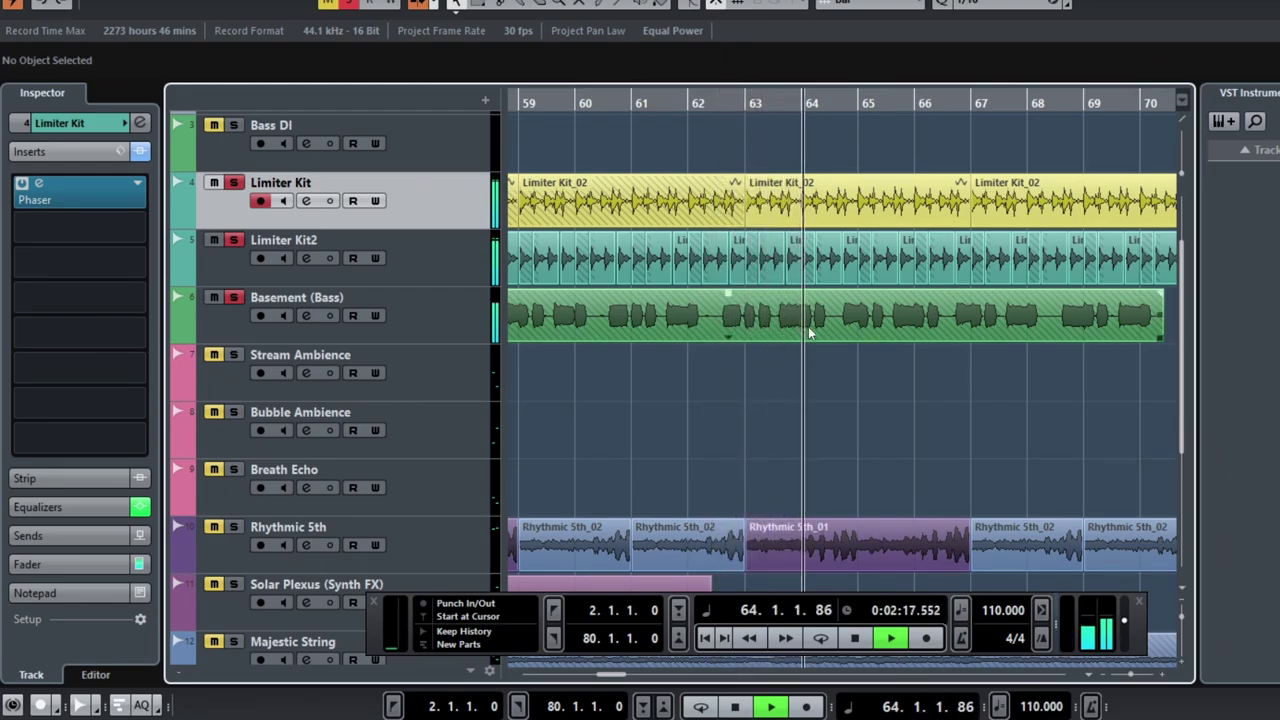
Step: Solo only the Basement (Bass) track, listen to the rest of its clip, stop playback and clear the solo
ctrl+click(235, 299)
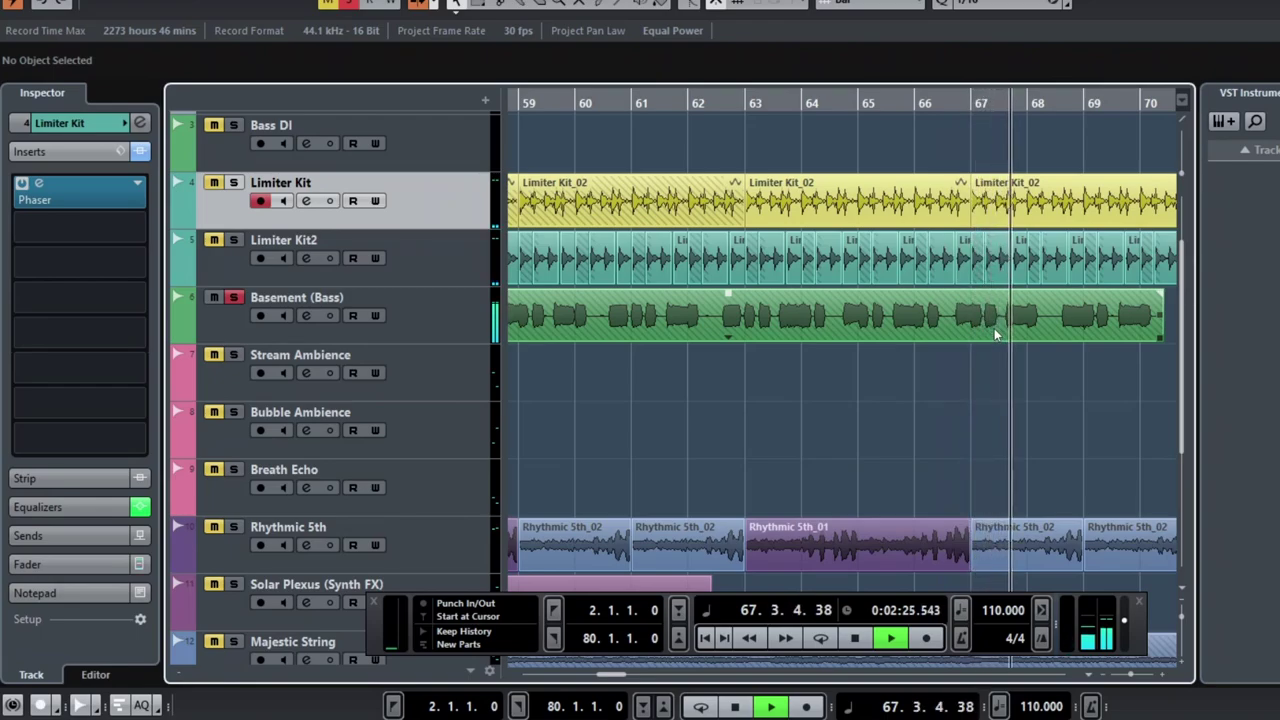
scroll(990, 332, down, 2)
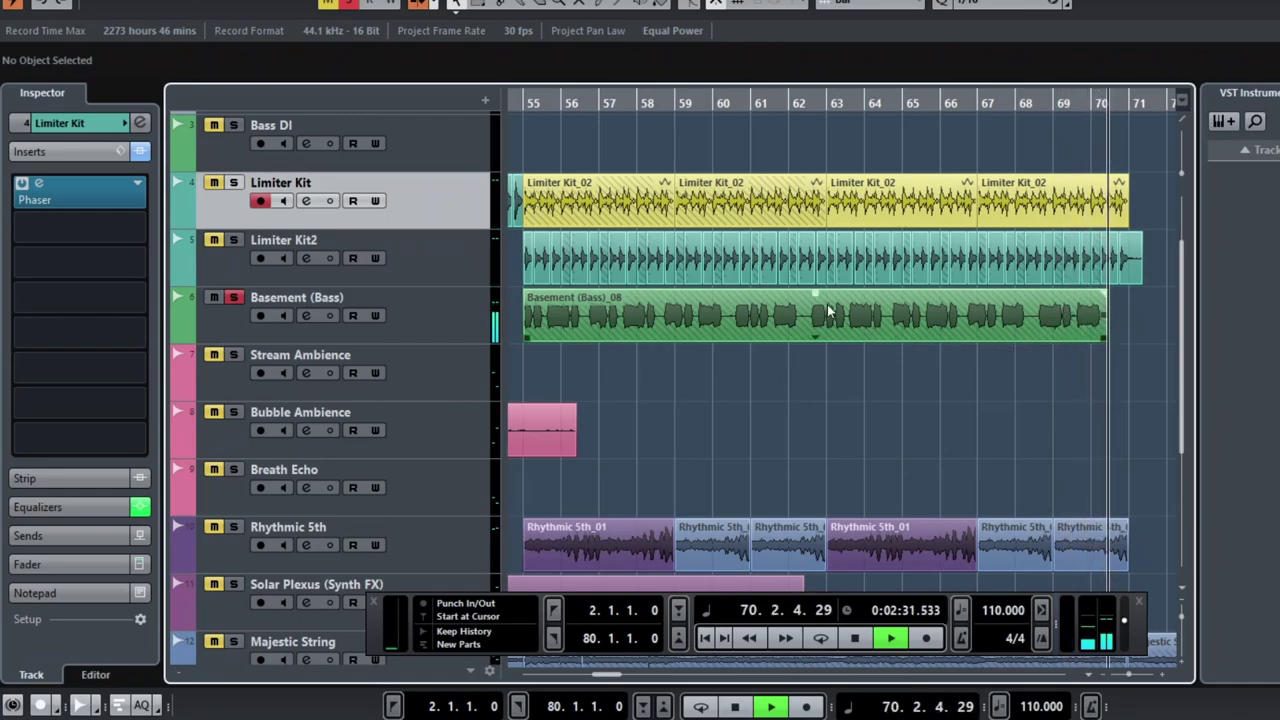
key(space)
click(233, 297)
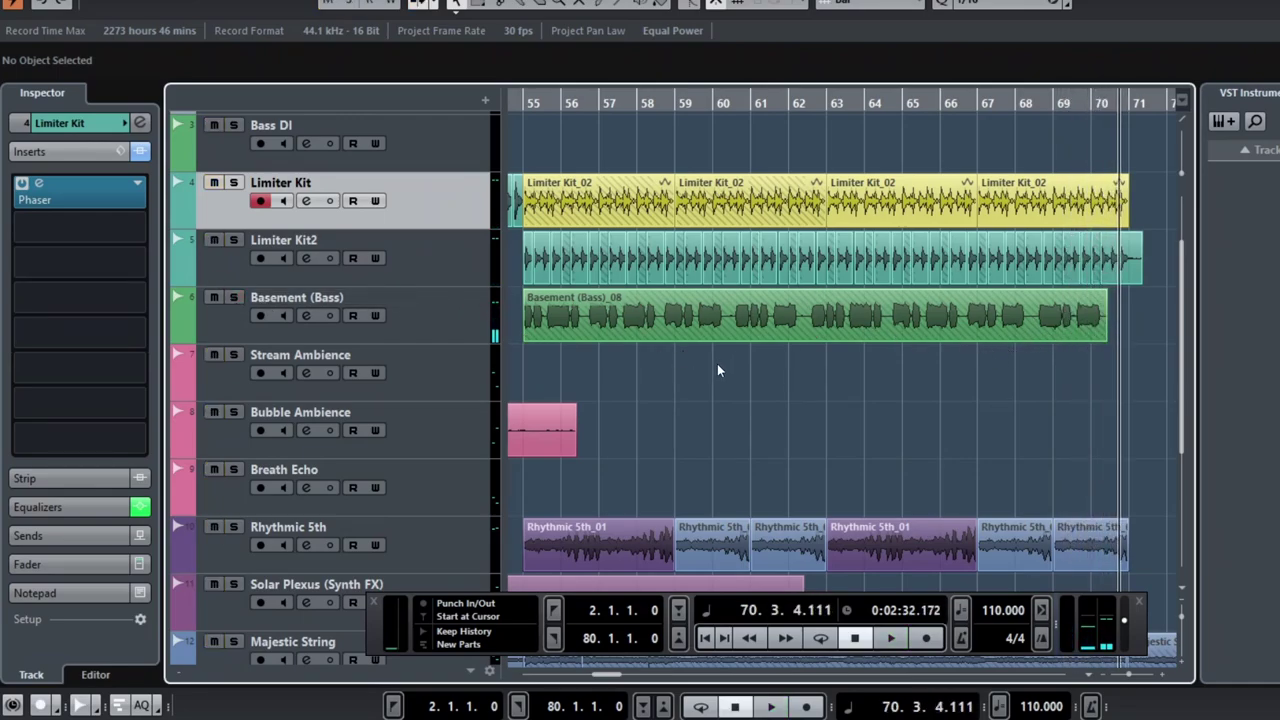
Step: Examine how the clips on all tracks, from Drums L down to Lead Vox, are laid out across the song's sections
scroll(716, 372, right, 3)
scroll(713, 376, left, 15)
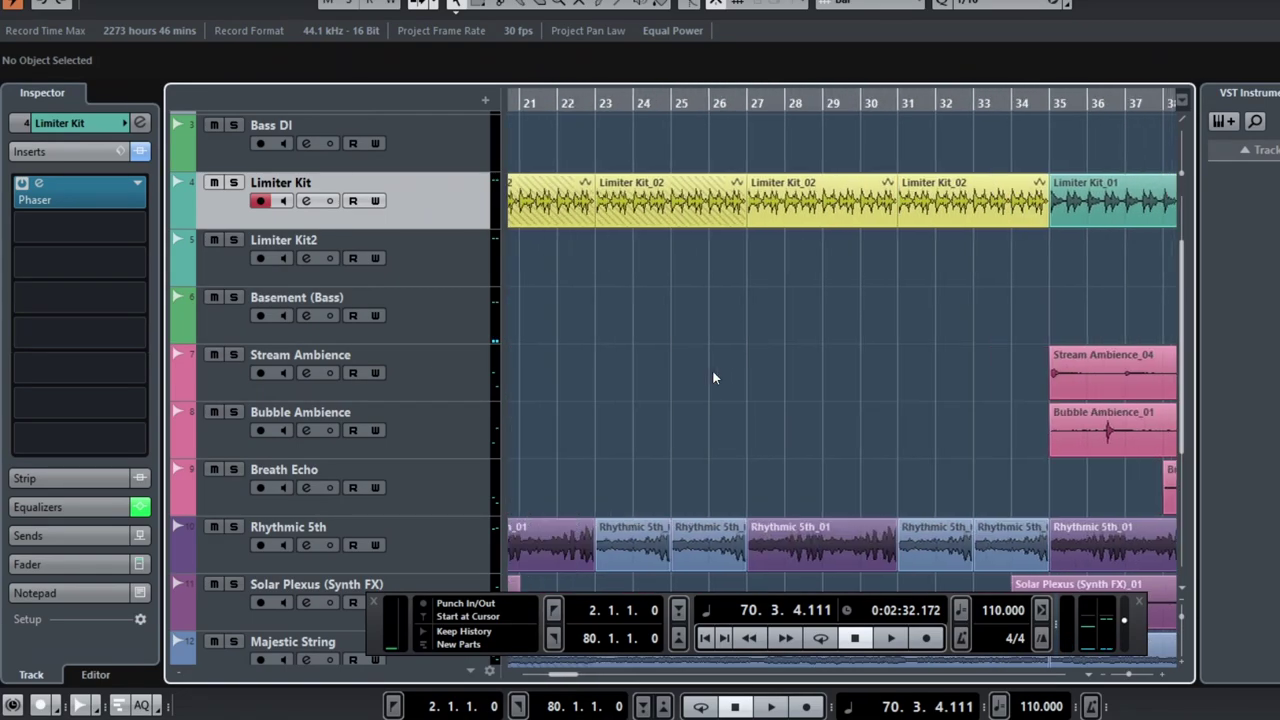
scroll(712, 369, right, 3)
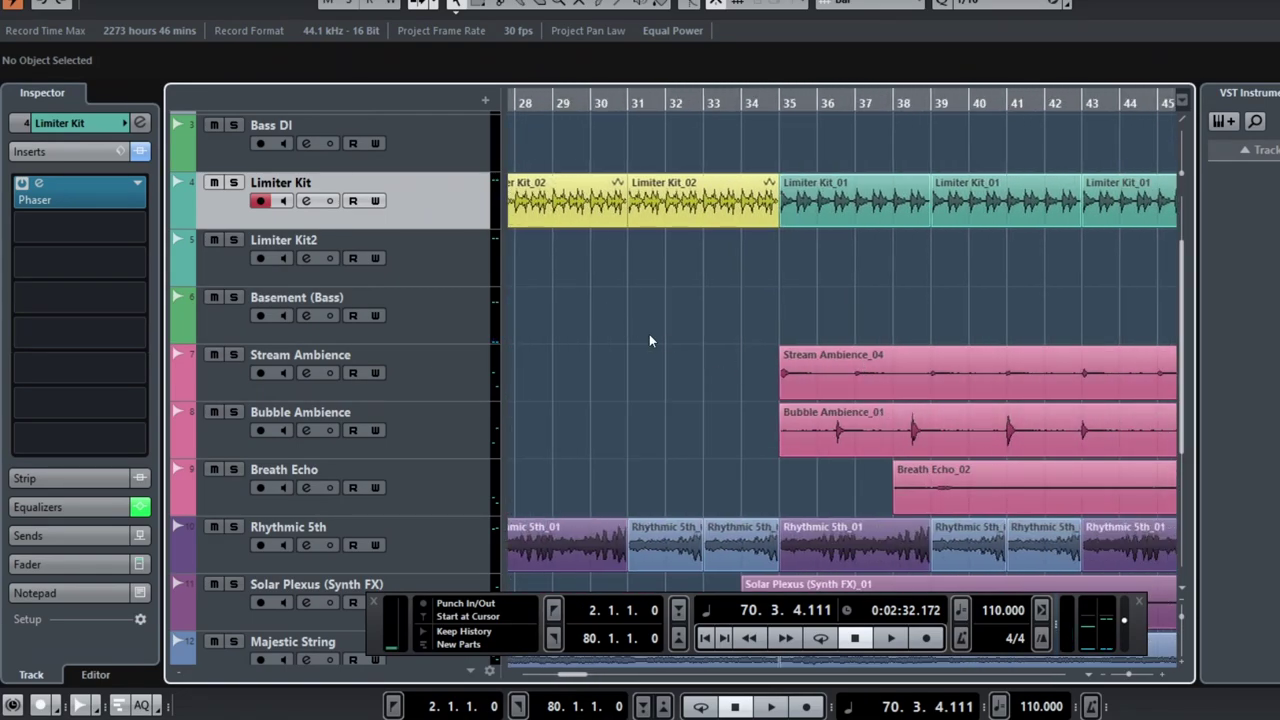
scroll(675, 351, down, 5)
scroll(715, 352, down, 4)
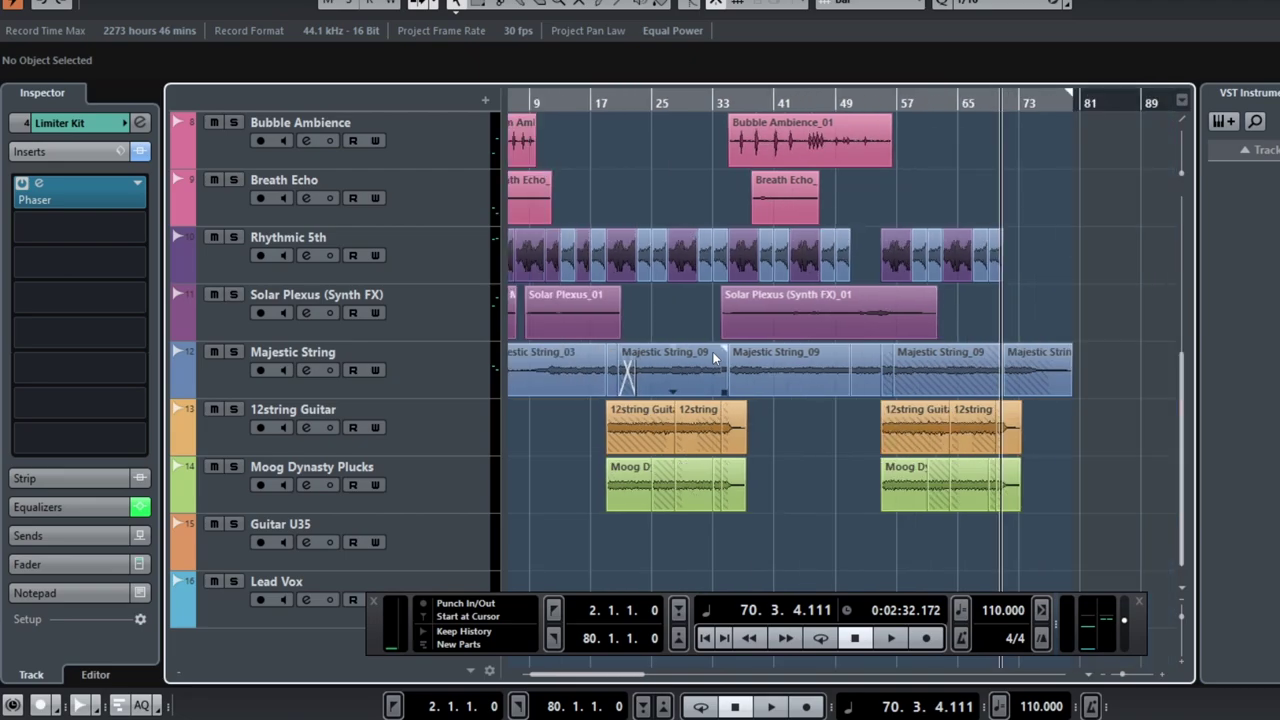
scroll(677, 365, left, 2)
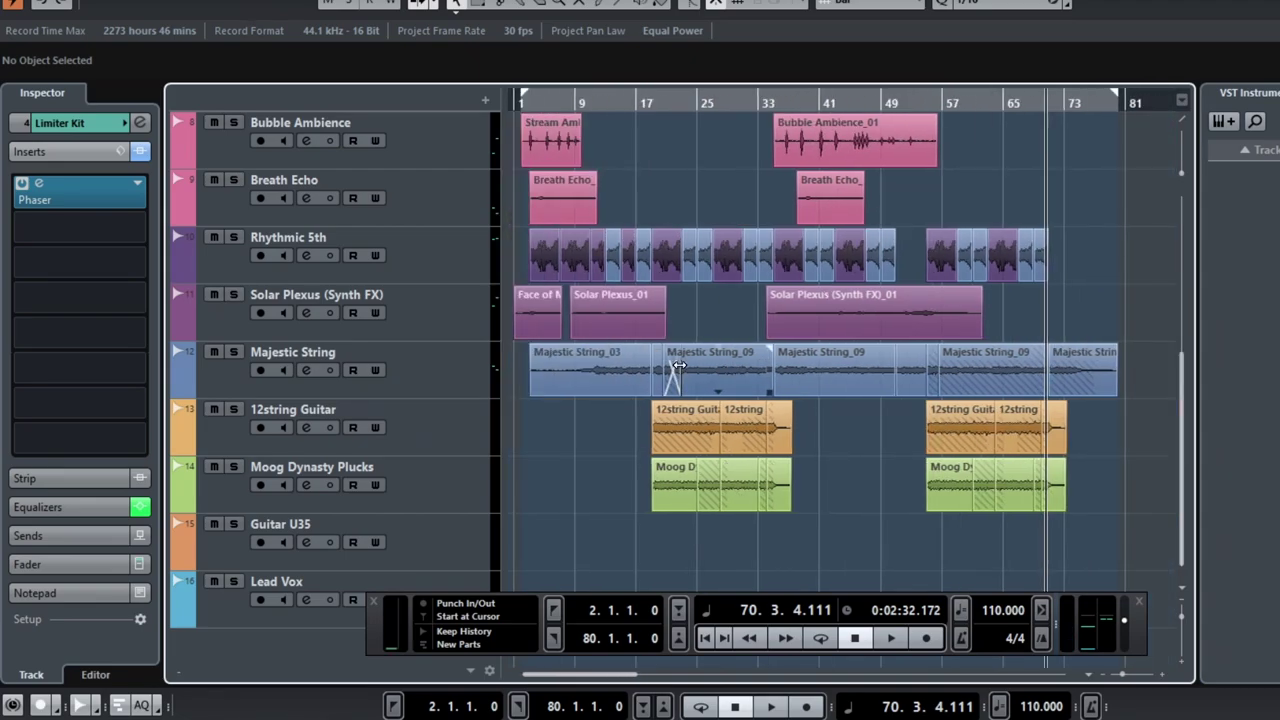
scroll(678, 365, up, 5)
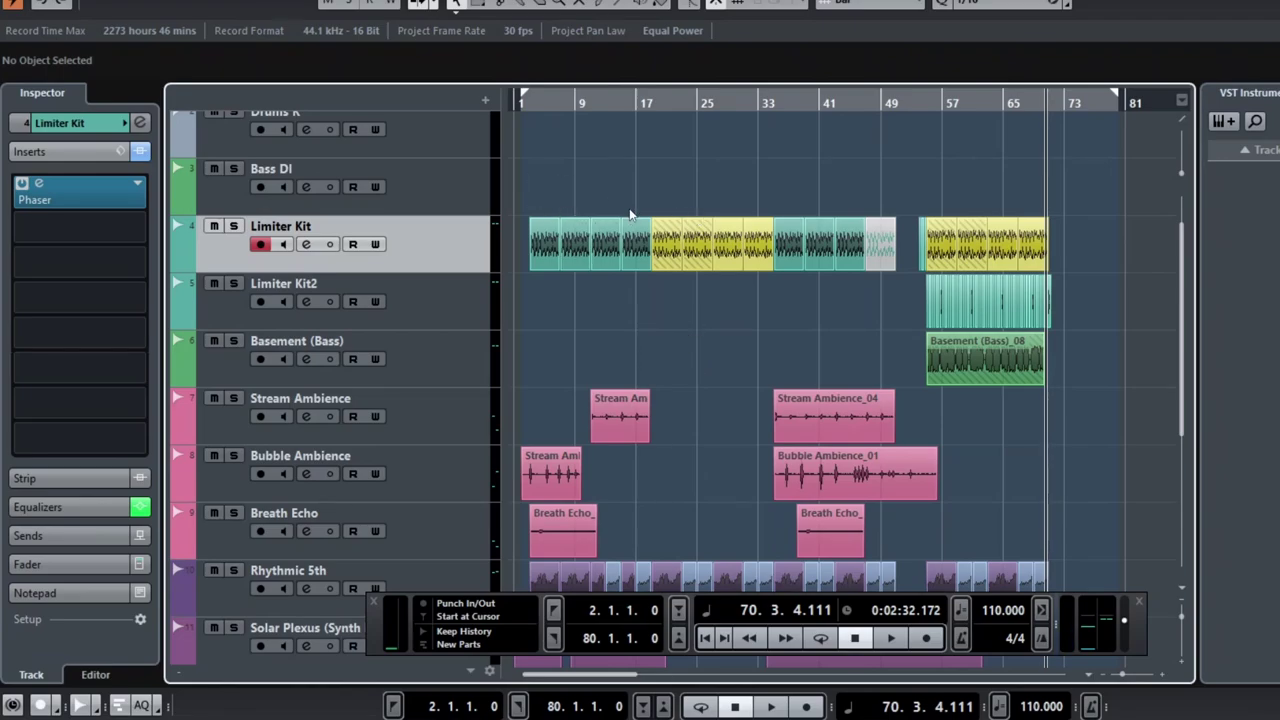
scroll(634, 210, down, 2)
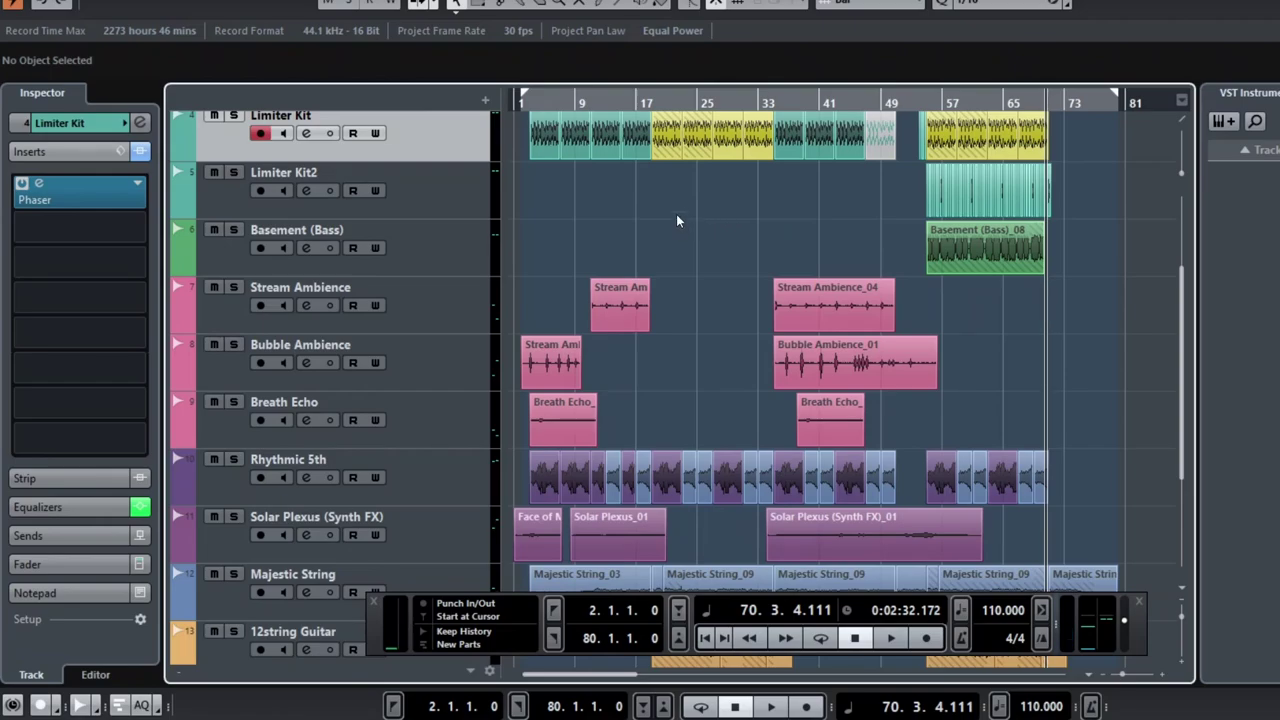
scroll(676, 228, up, 2)
scroll(679, 240, down, 2)
scroll(683, 248, up, 3)
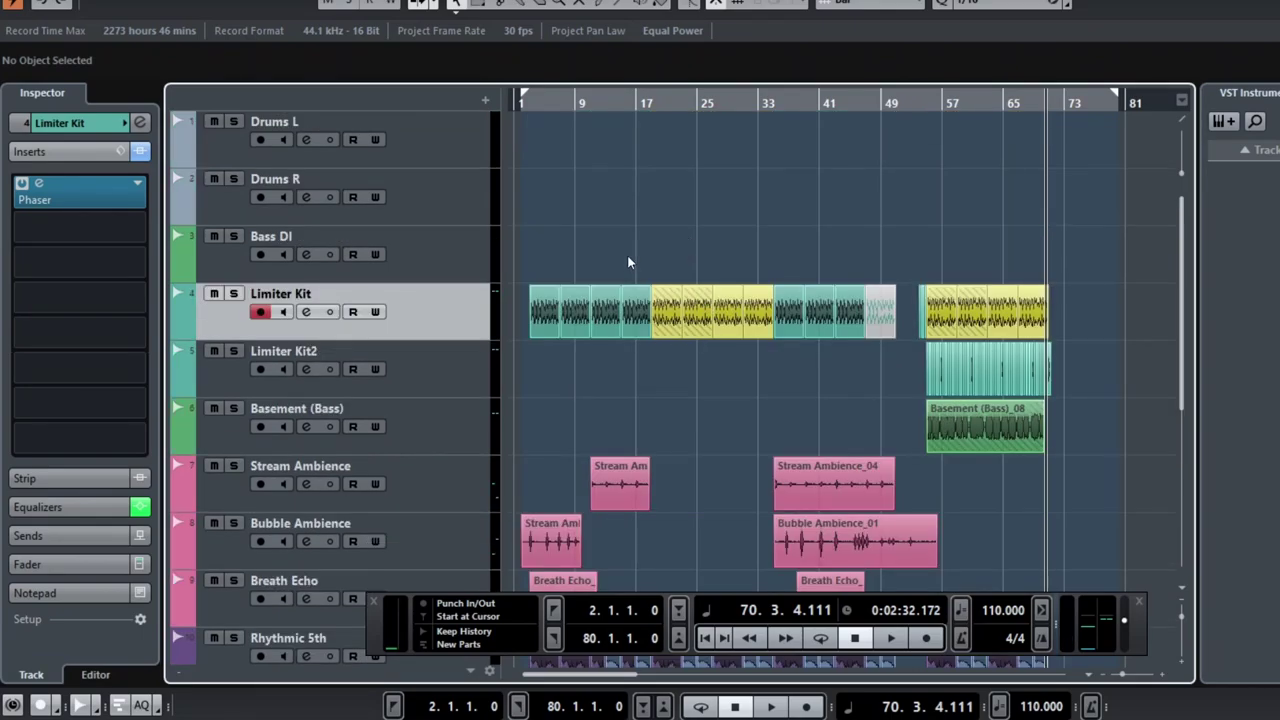
scroll(615, 262, down, 6)
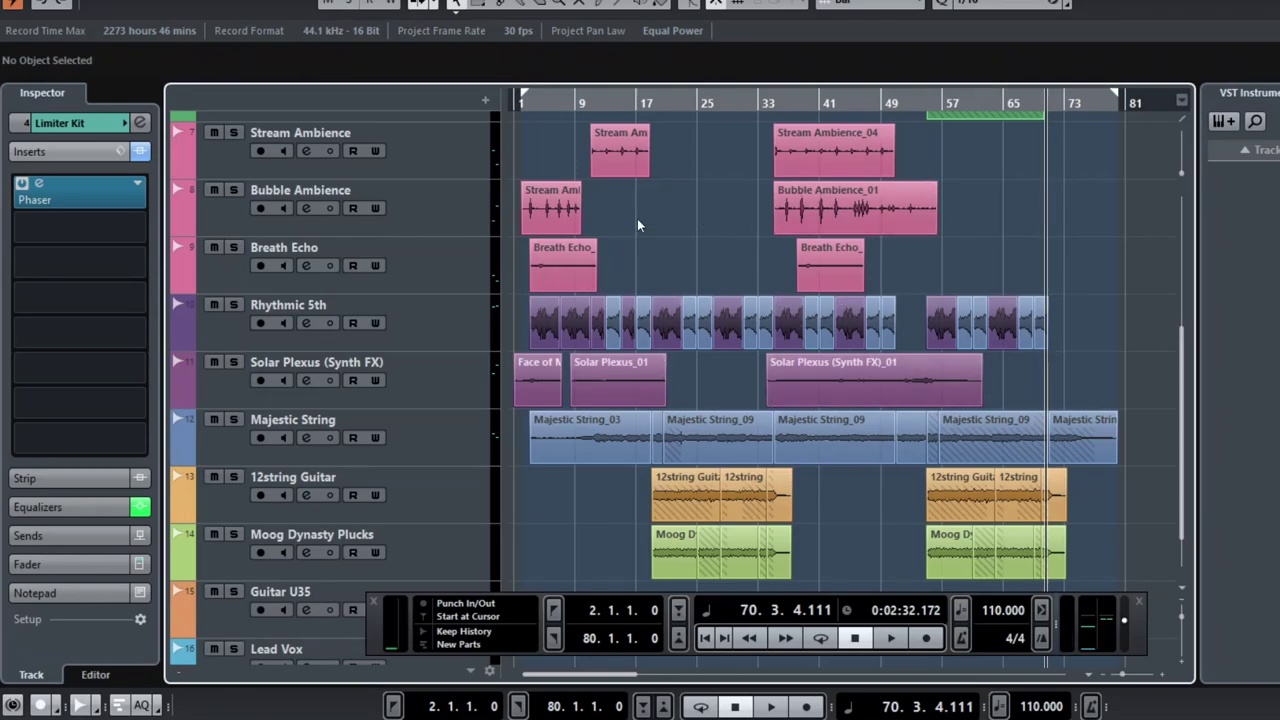
scroll(772, 275, up, 6)
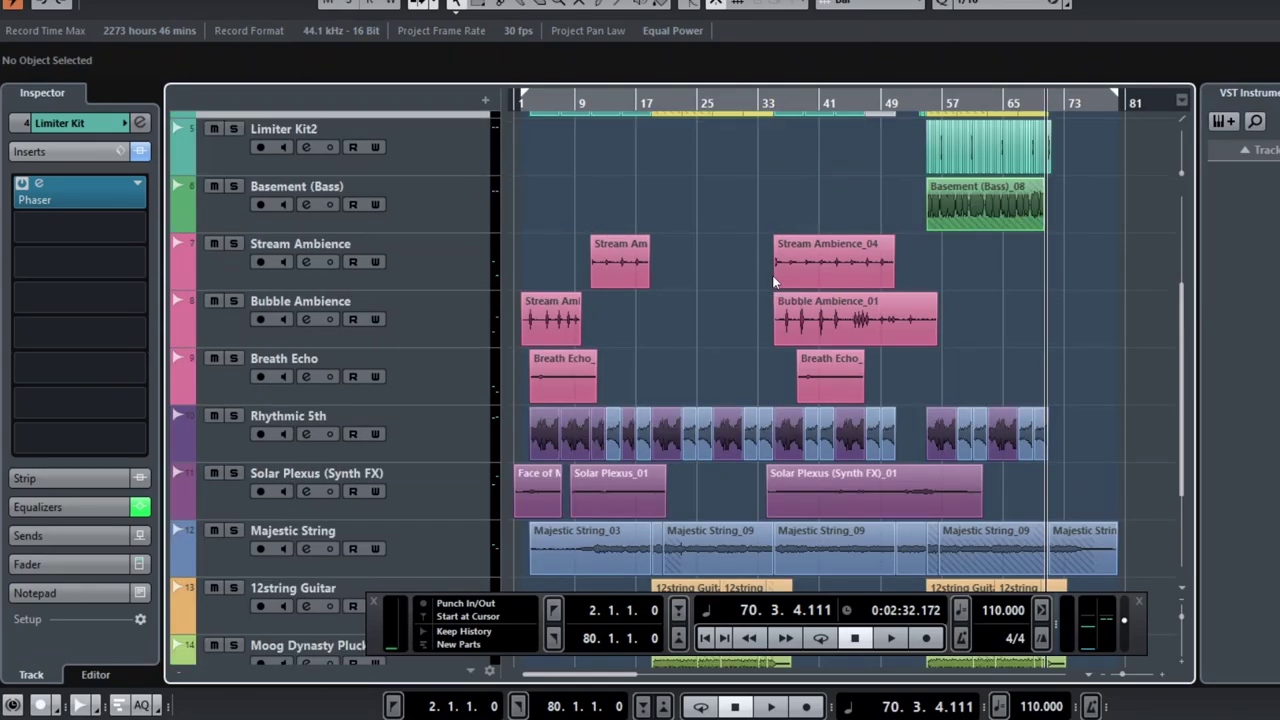
scroll(677, 437, down, 6)
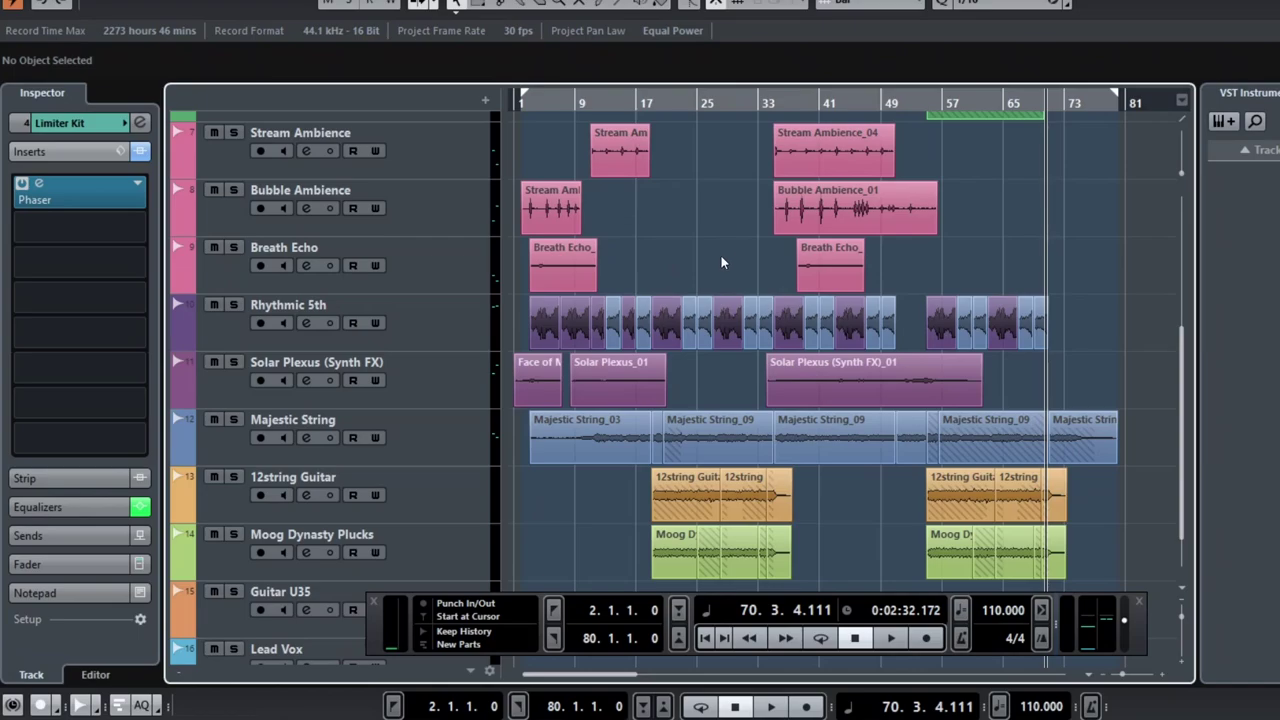
scroll(720, 257, up, 4)
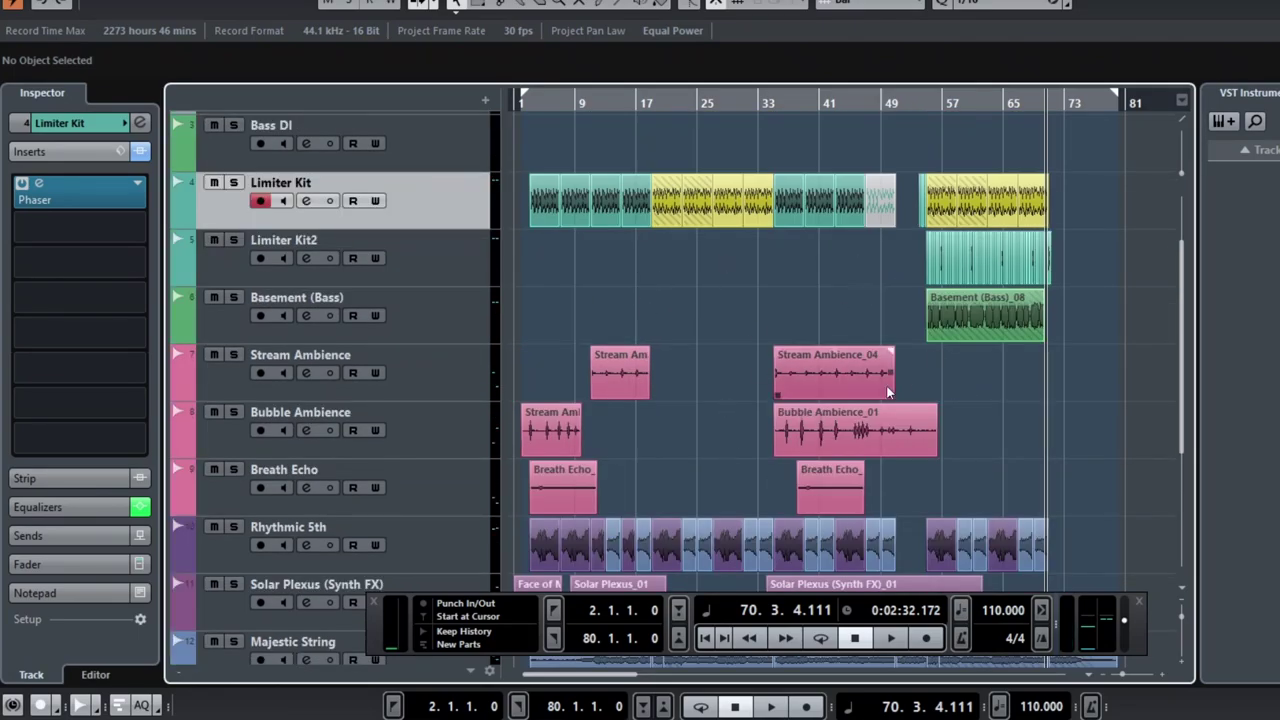
scroll(888, 345, down, 4)
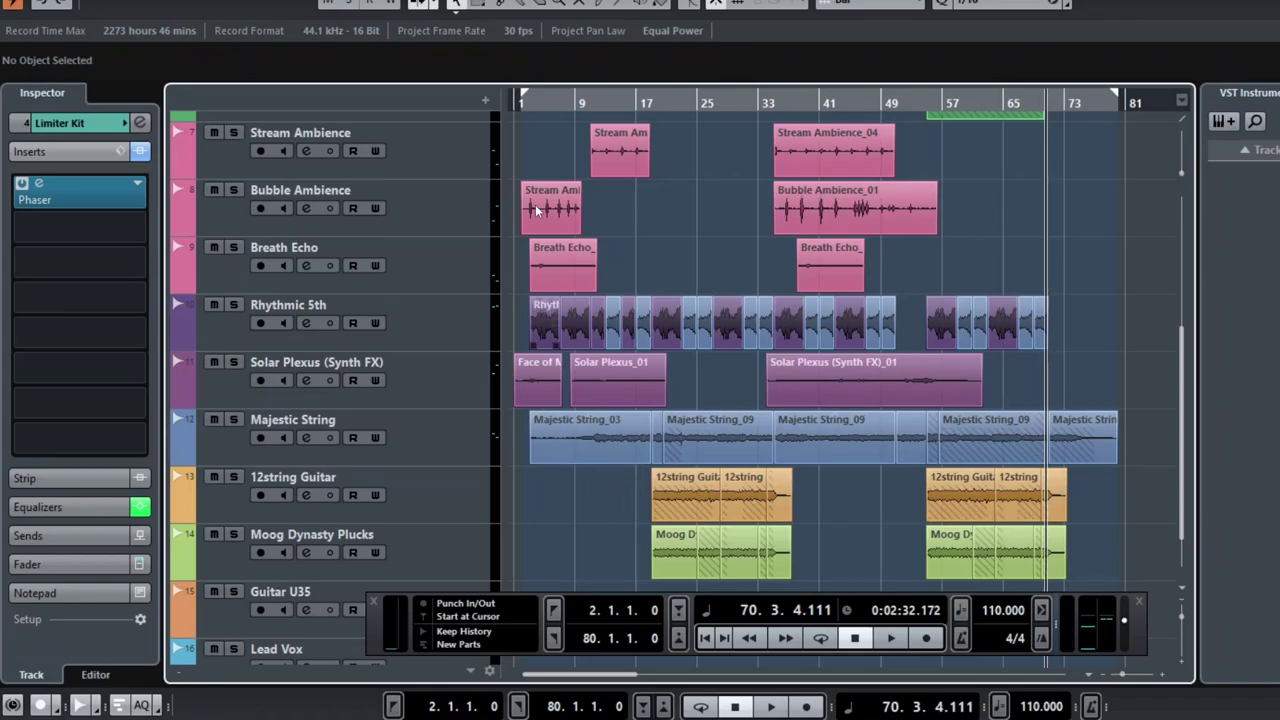
scroll(714, 258, up, 4)
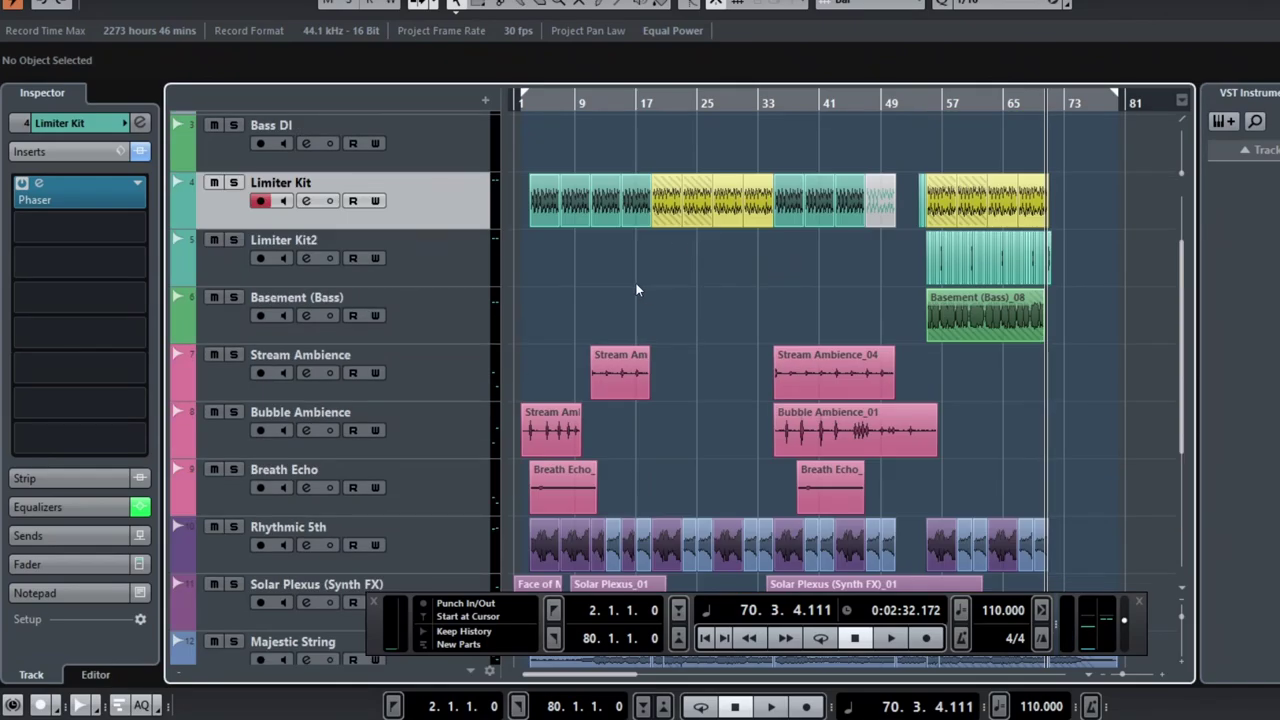
scroll(635, 282, down, 2)
scroll(635, 282, up, 2)
Step: Select the clips spanning about bars 3 to 19, then bars 19 to 35, from Limiter Kit down to Solar Plexus
drag(521, 194, 649, 590)
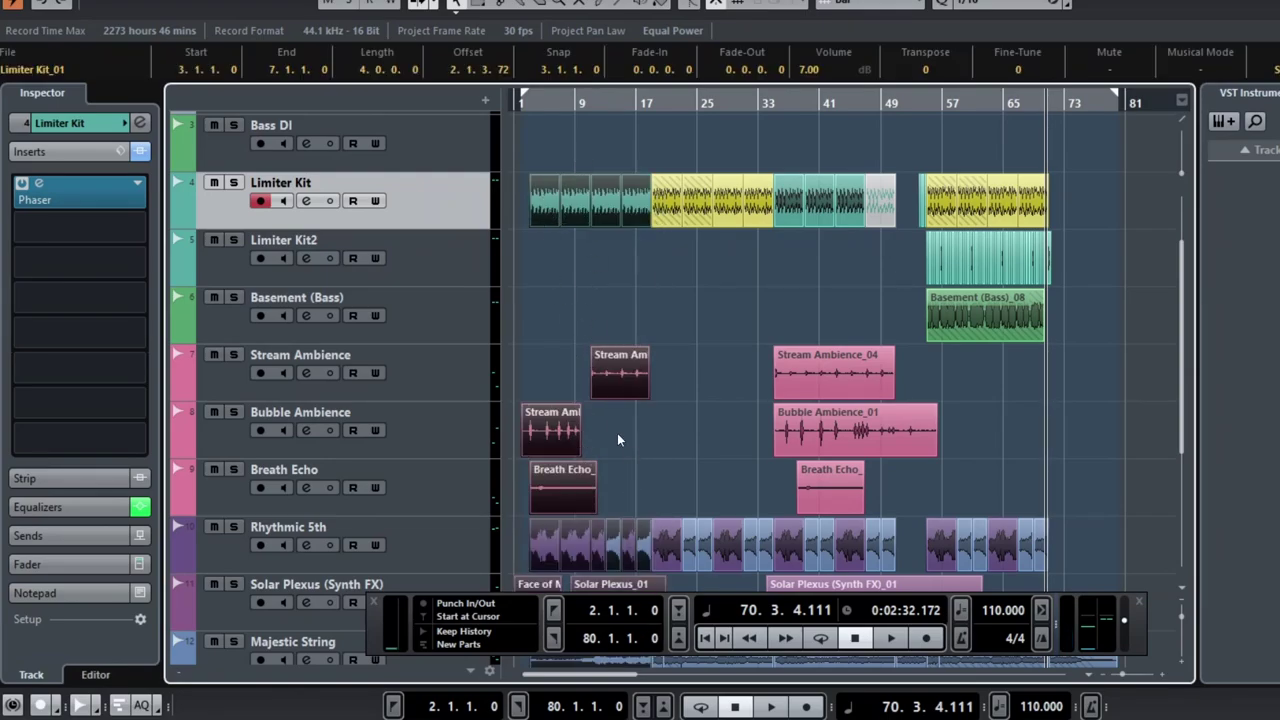
drag(655, 148, 768, 592)
Step: Select the 12string Guitar and Moog Dynasty Plucks clips in the bar 19 section one after another, then clear the selection
scroll(695, 355, down, 5)
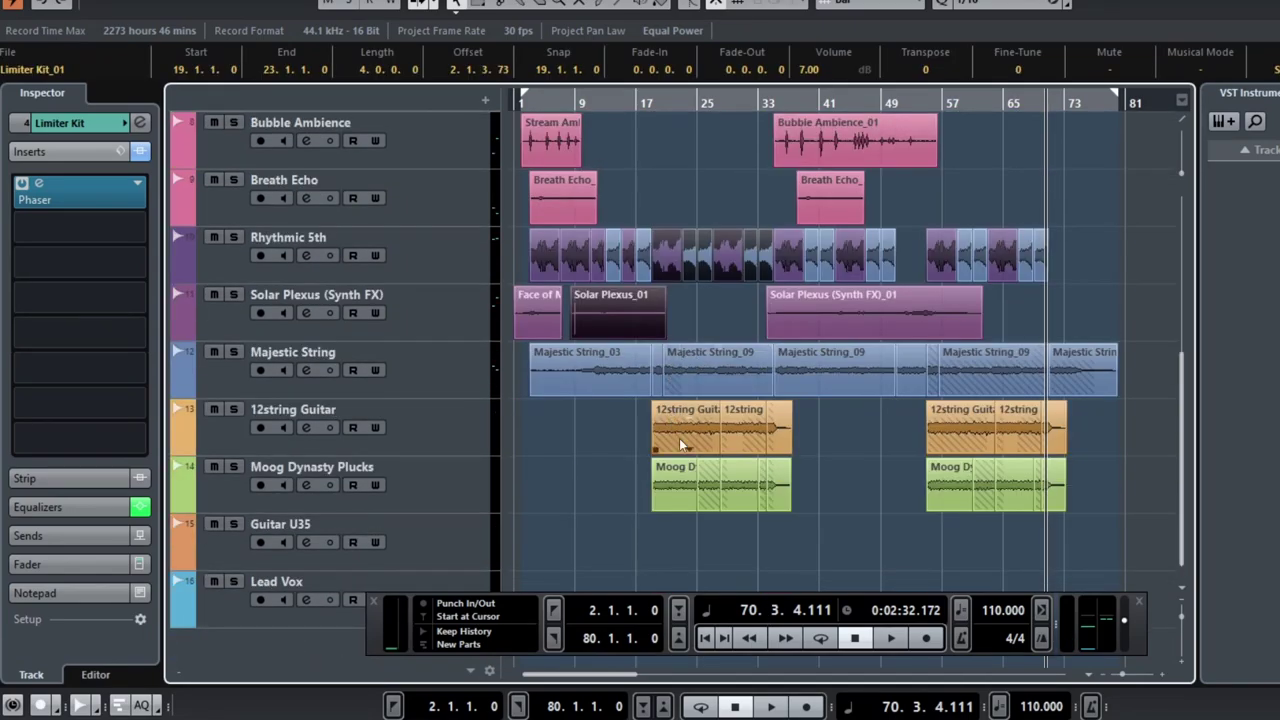
click(680, 437)
click(741, 430)
click(684, 482)
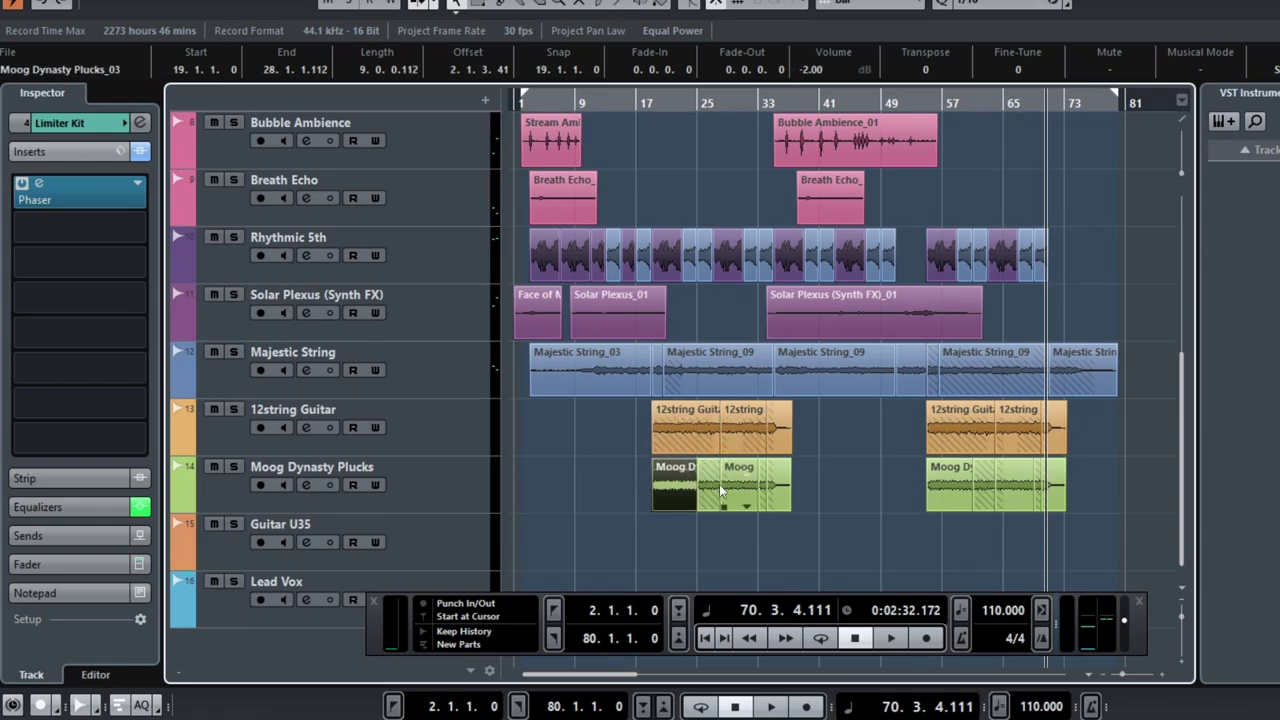
click(595, 466)
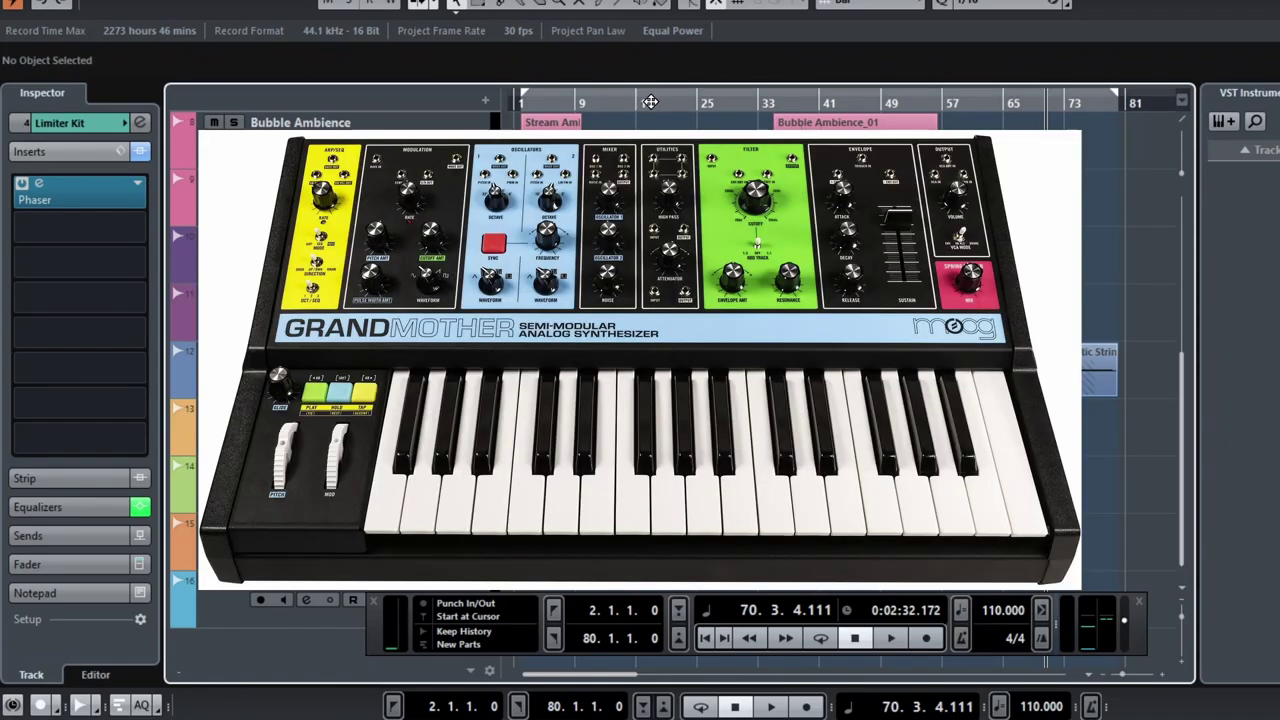
Step: Play the soloed Moog Dynasty Plucks track from bar 19 and add the 12string Guitar track to the solo
click(649, 103)
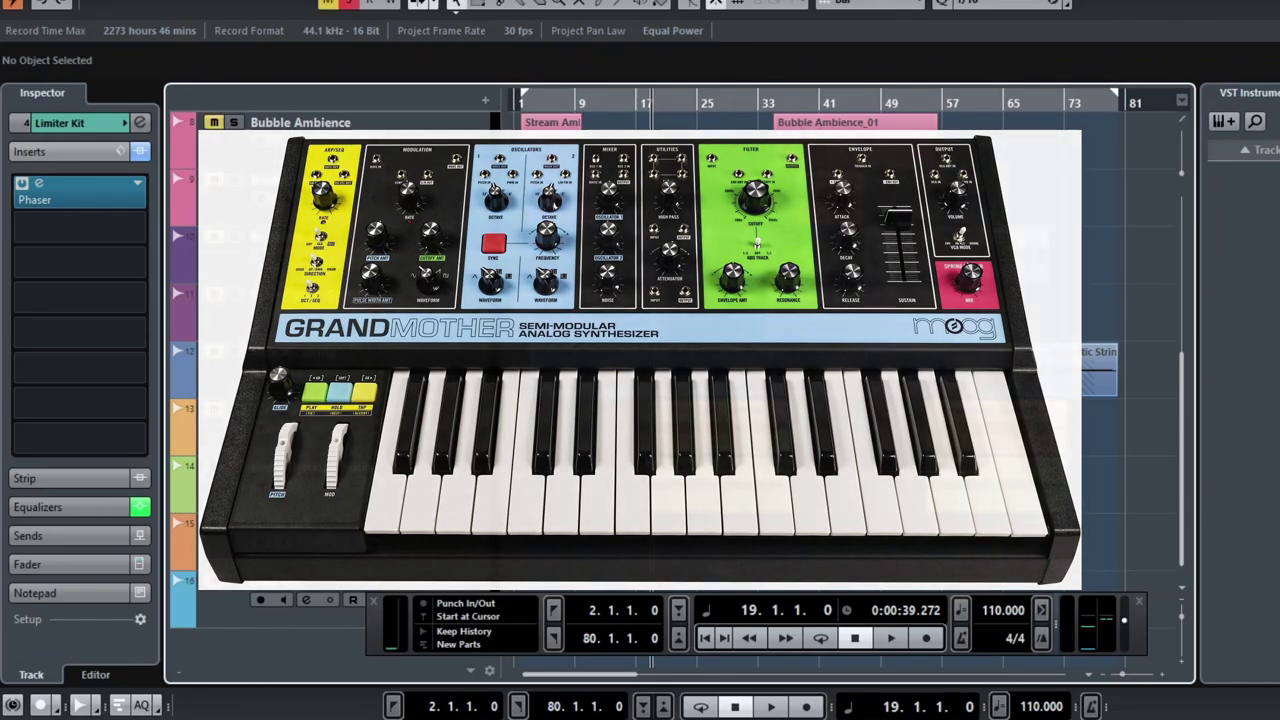
key(space)
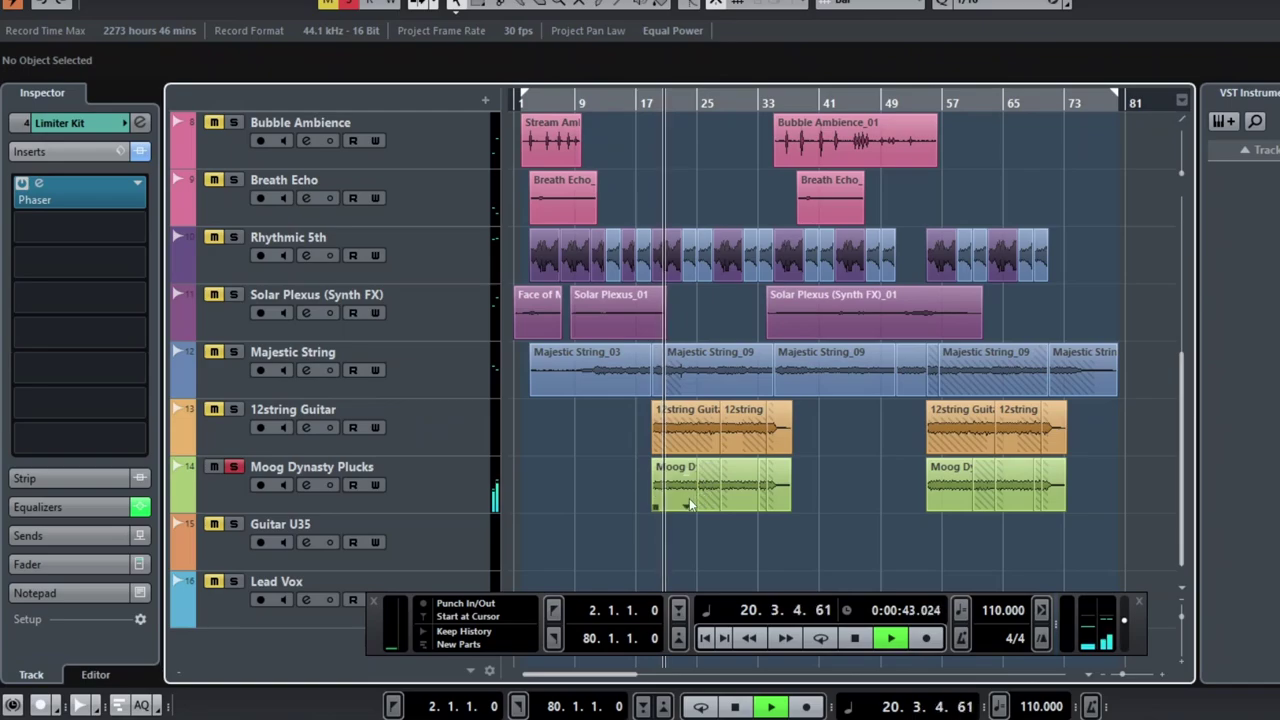
scroll(689, 498, up, 3)
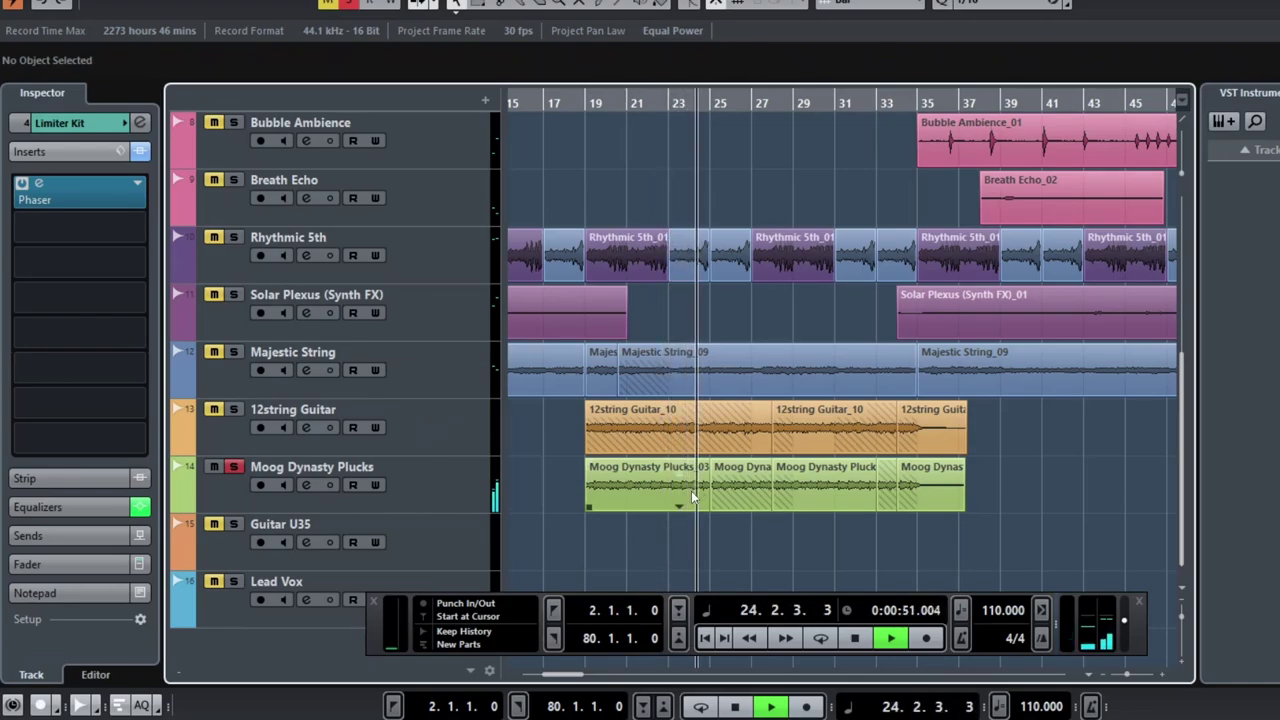
click(235, 410)
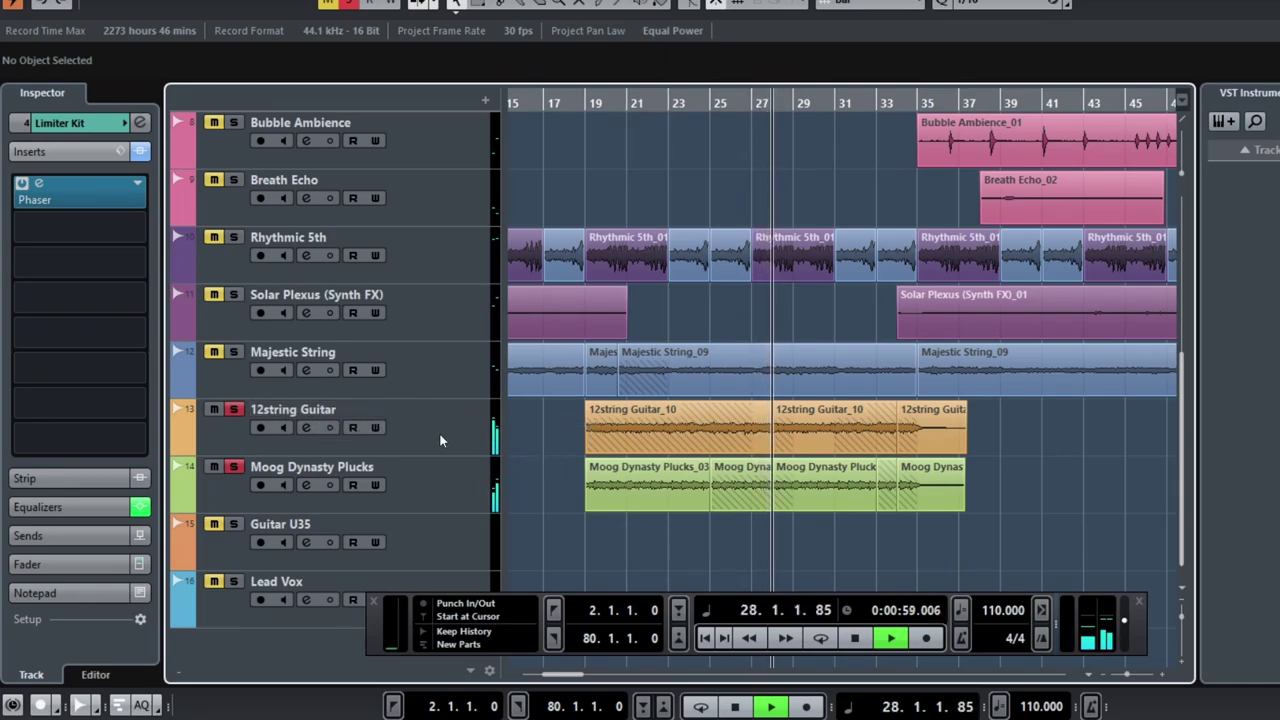
Step: Add the Majestic String track to the soloed 12string Guitar and Moog Dynasty Plucks, play to about bar 35, and clear the solos
scroll(592, 452, down, 3)
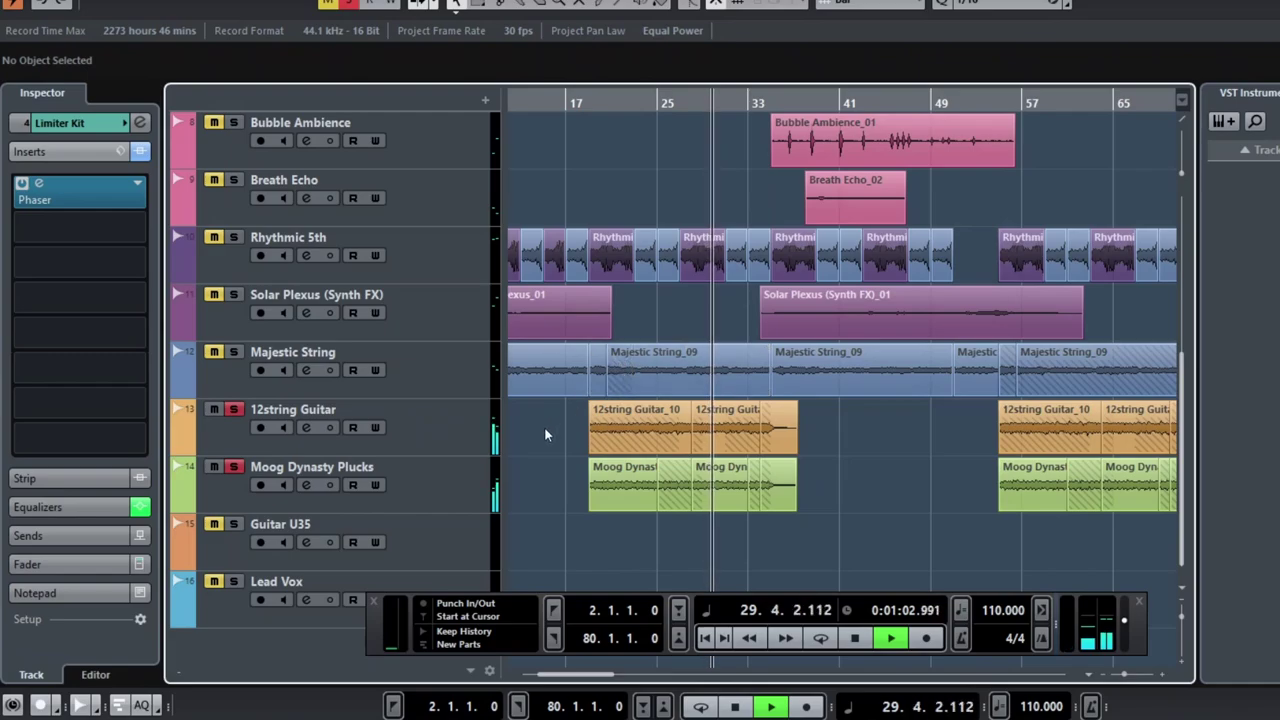
key(r)
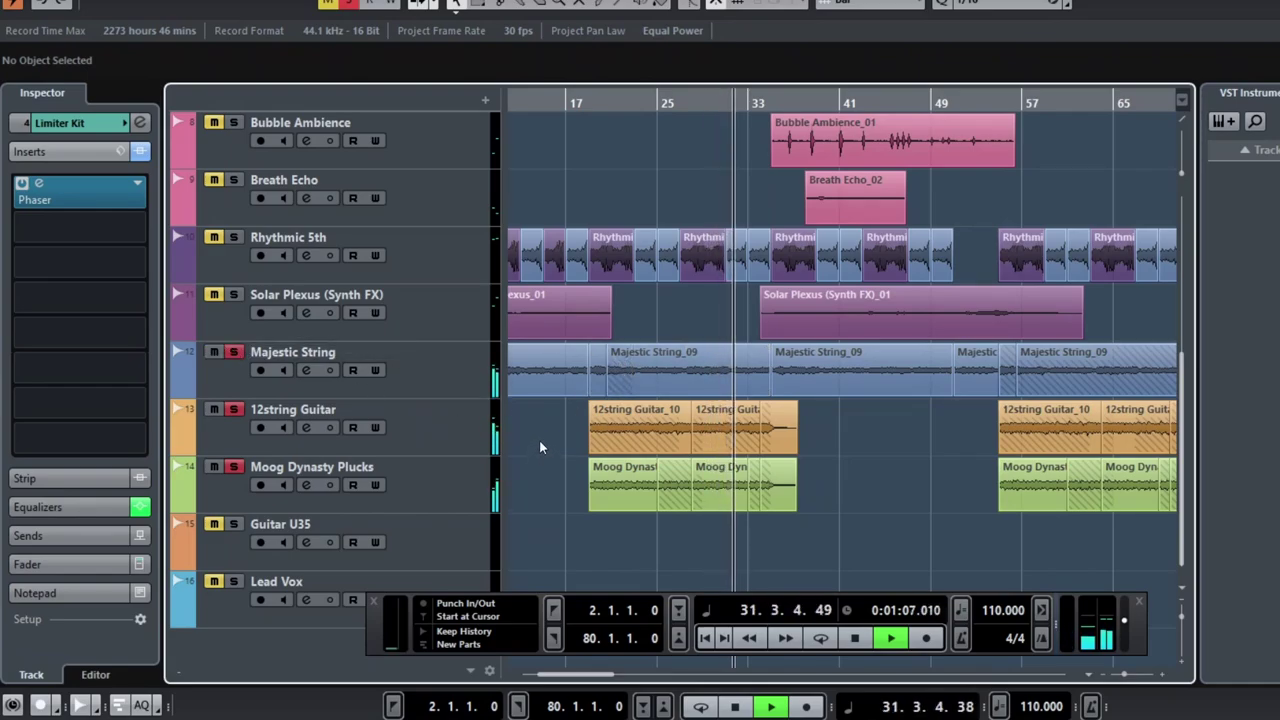
scroll(626, 428, up, 4)
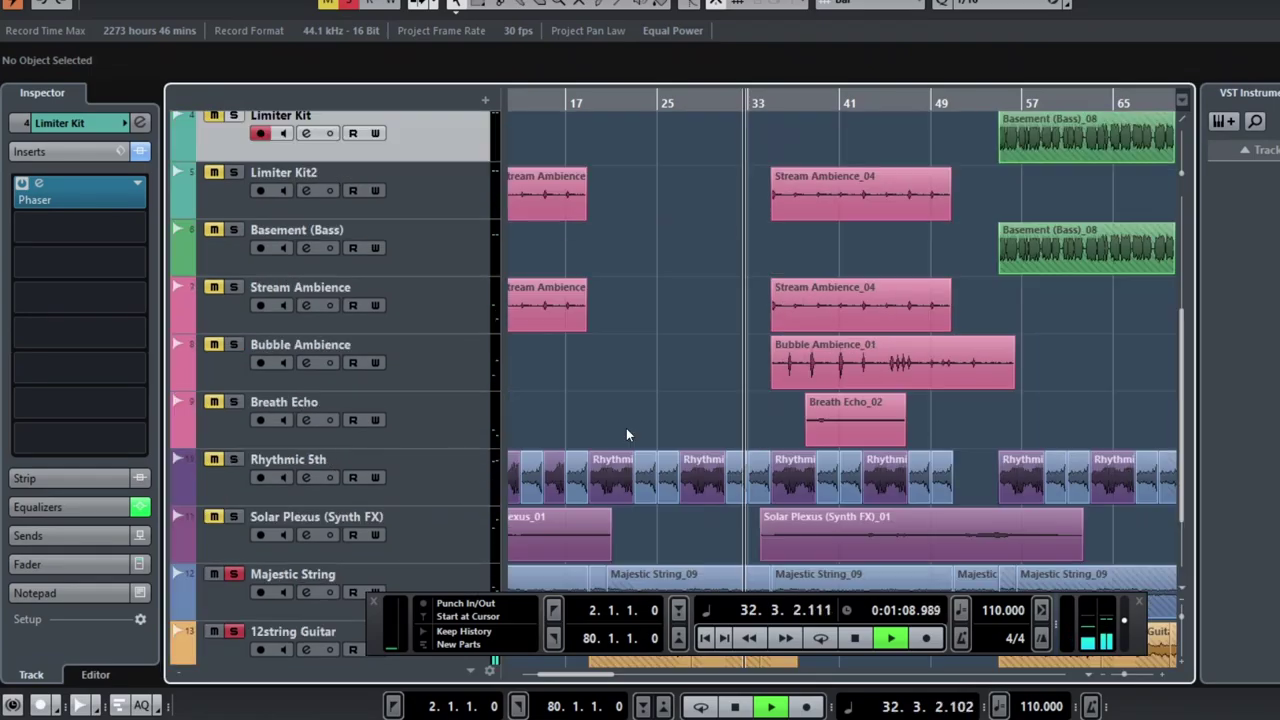
scroll(626, 428, up, 3)
scroll(626, 428, down, 2)
scroll(627, 434, down, 3)
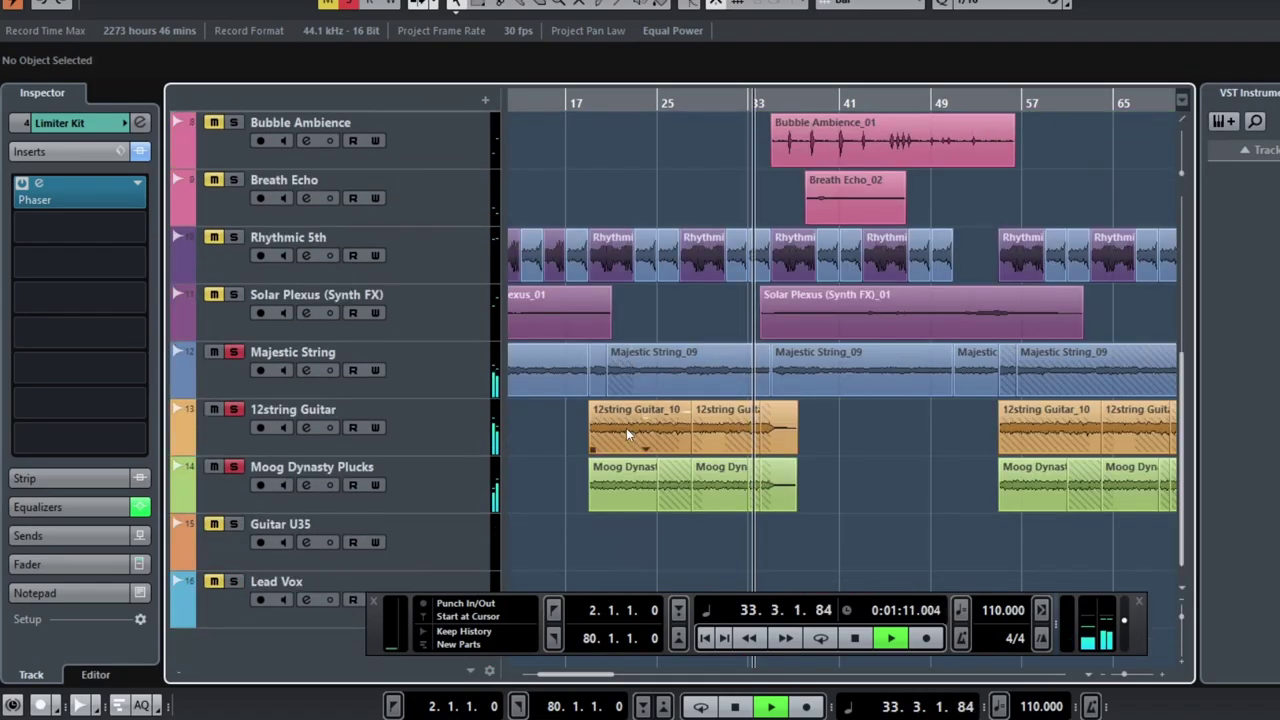
scroll(627, 434, up, 4)
scroll(627, 434, down, 4)
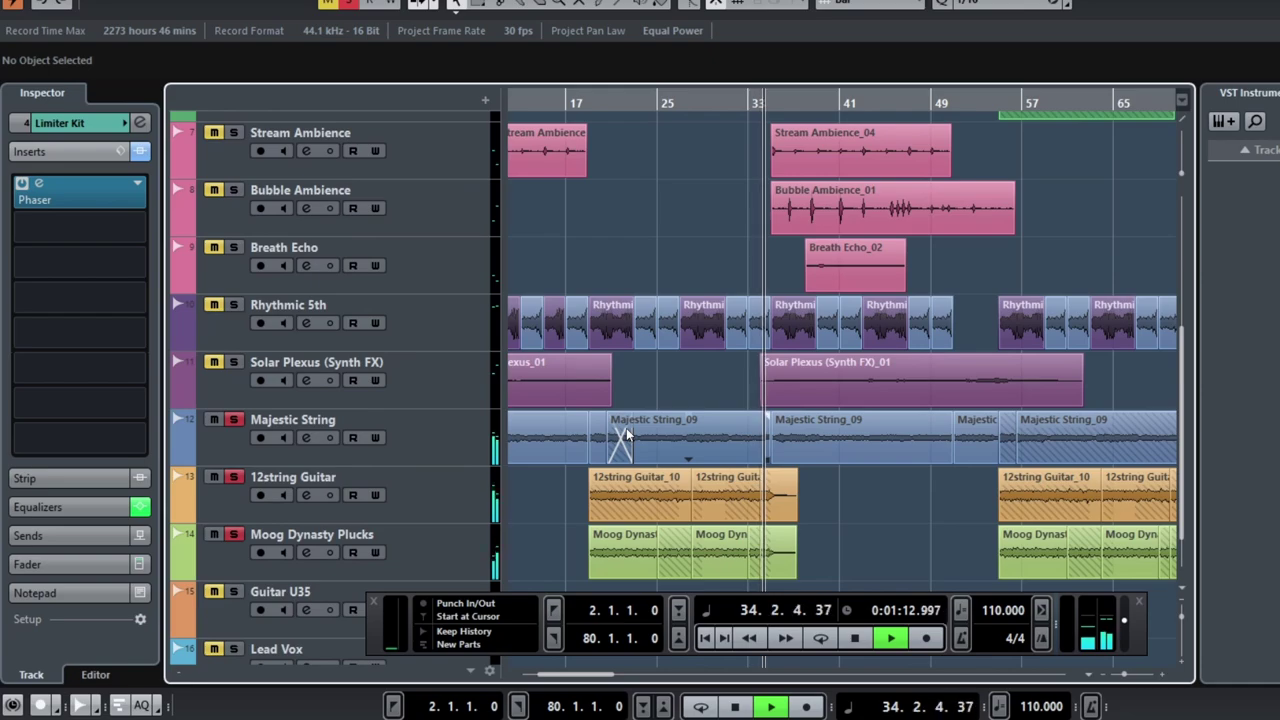
key(space)
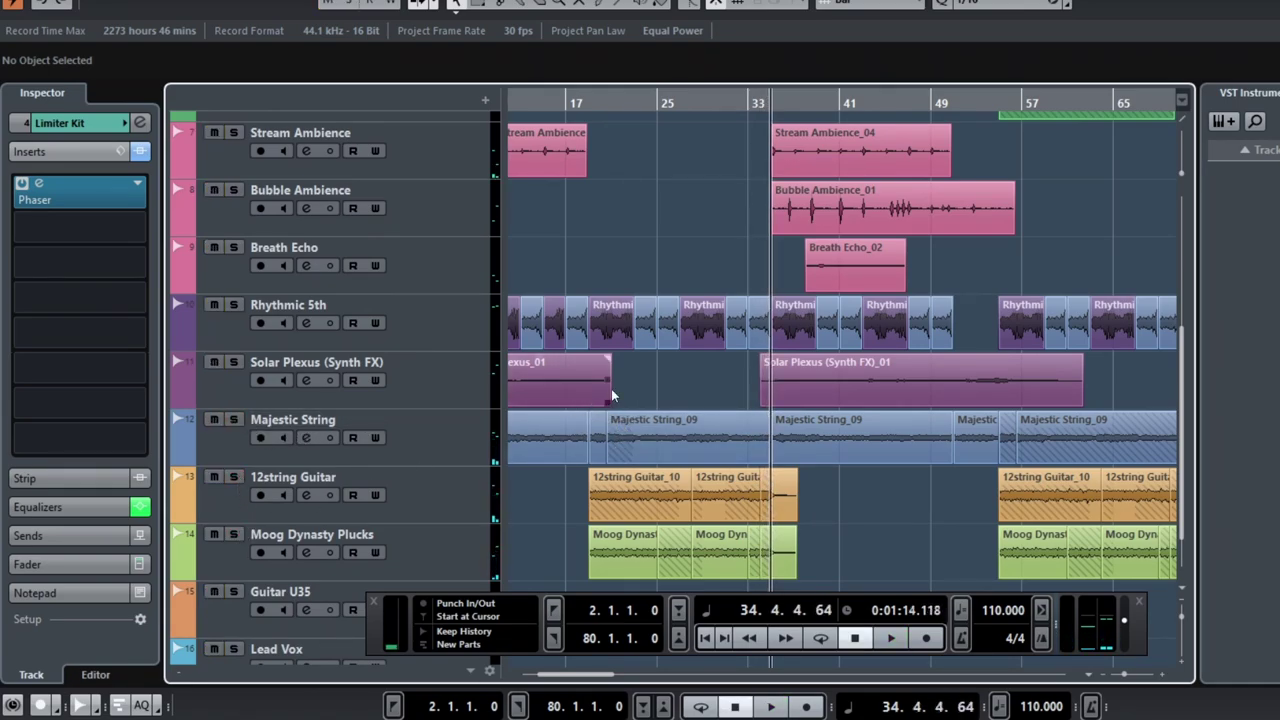
Step: Solo the Rhythmic 5th track and play it from bar 19
scroll(589, 243, up, 4)
click(587, 103)
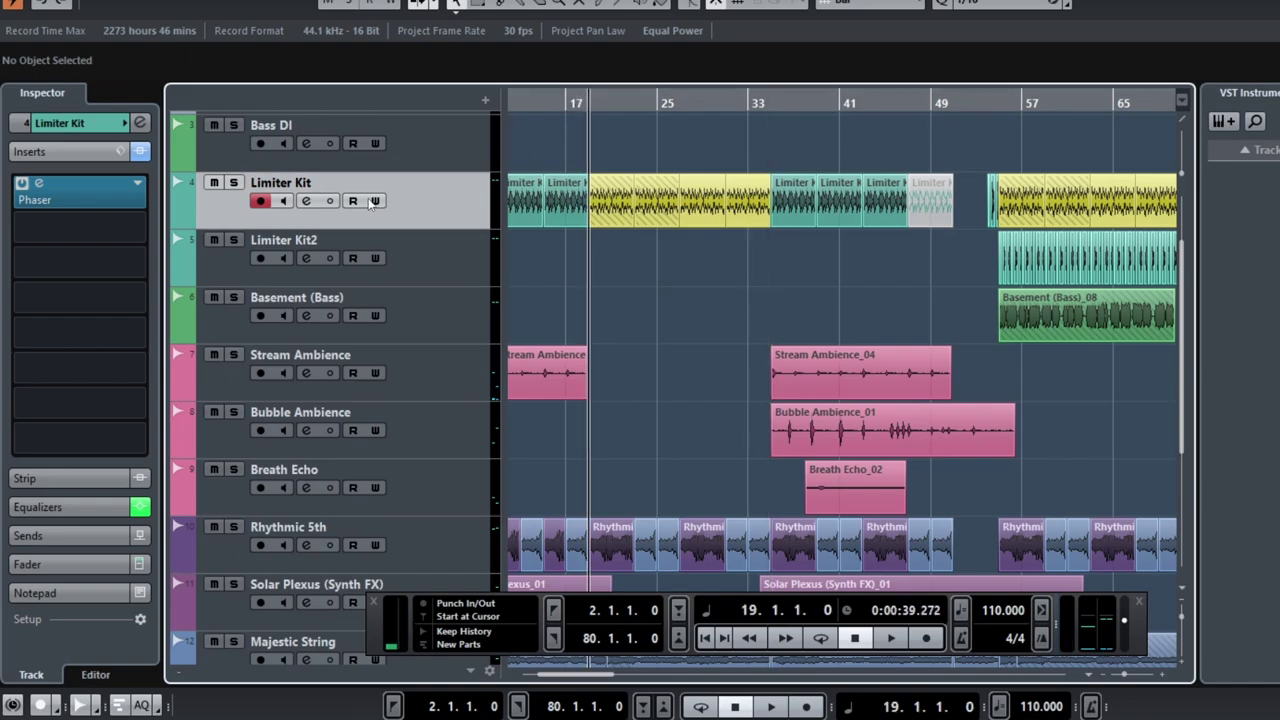
click(233, 182)
scroll(455, 405, down, 4)
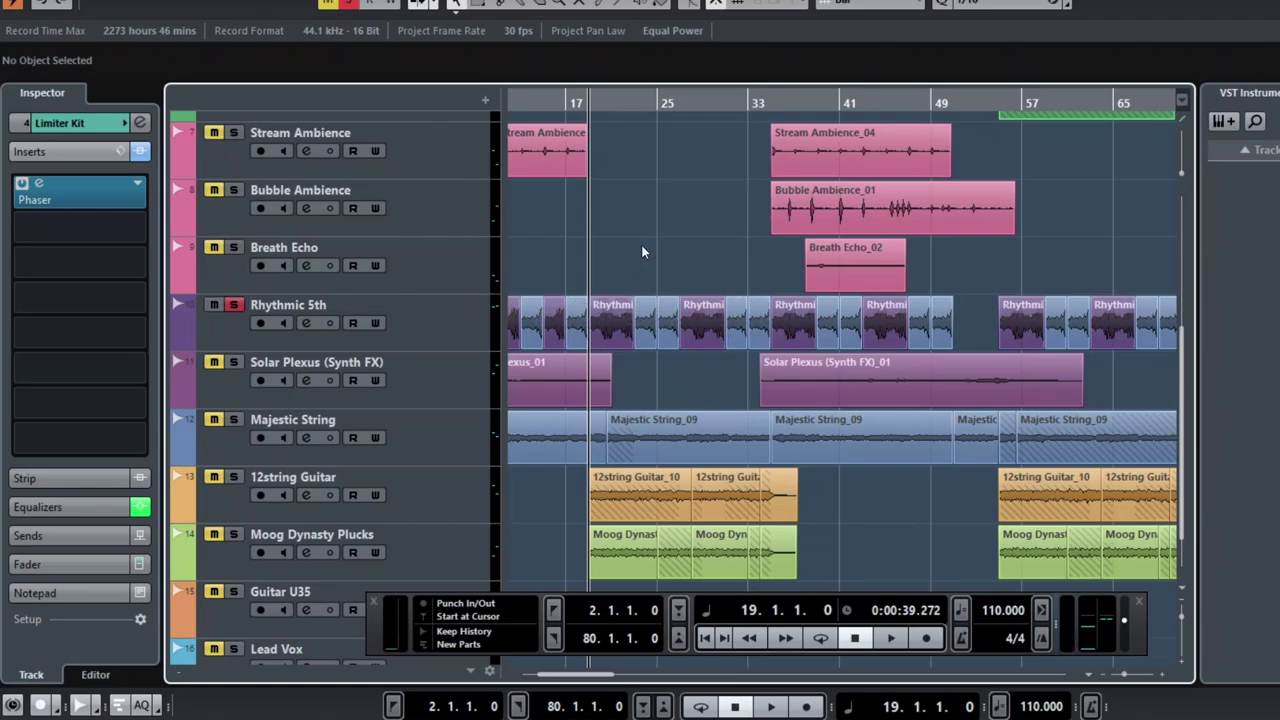
key(space)
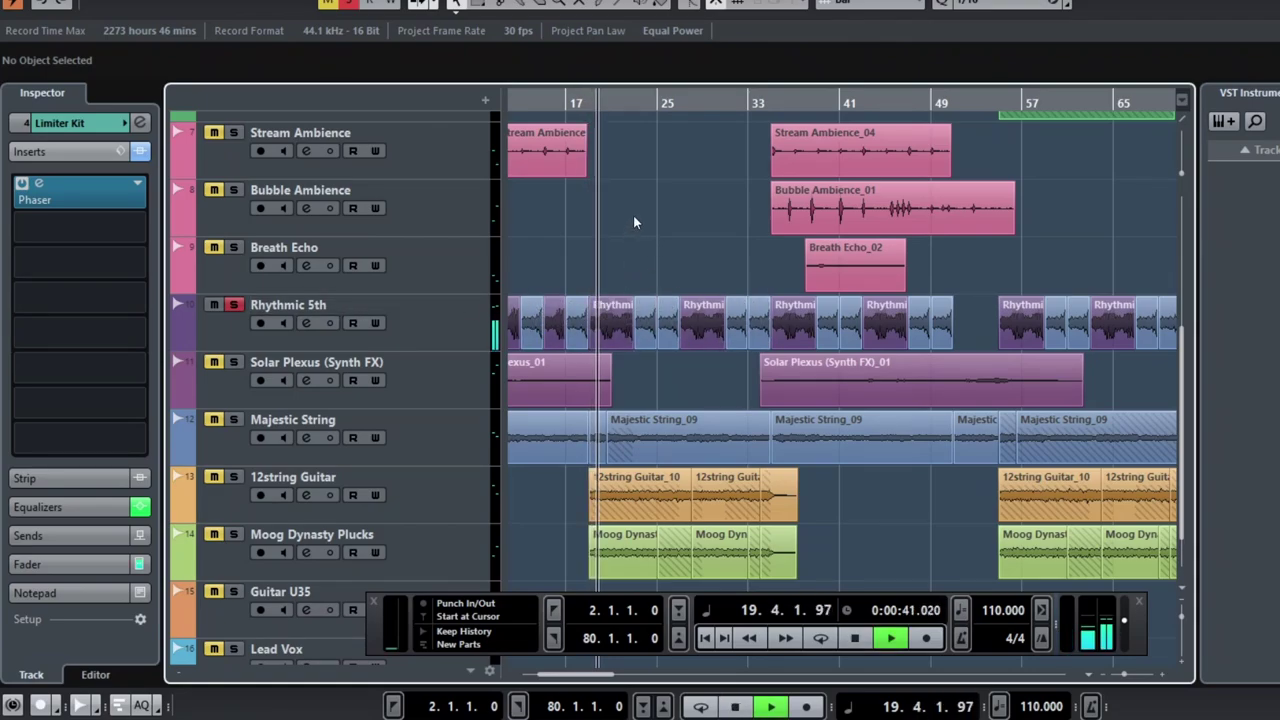
Step: Clear the Rhythmic 5th solo and play all tracks together until about bar 24
scroll(633, 216, down, 1)
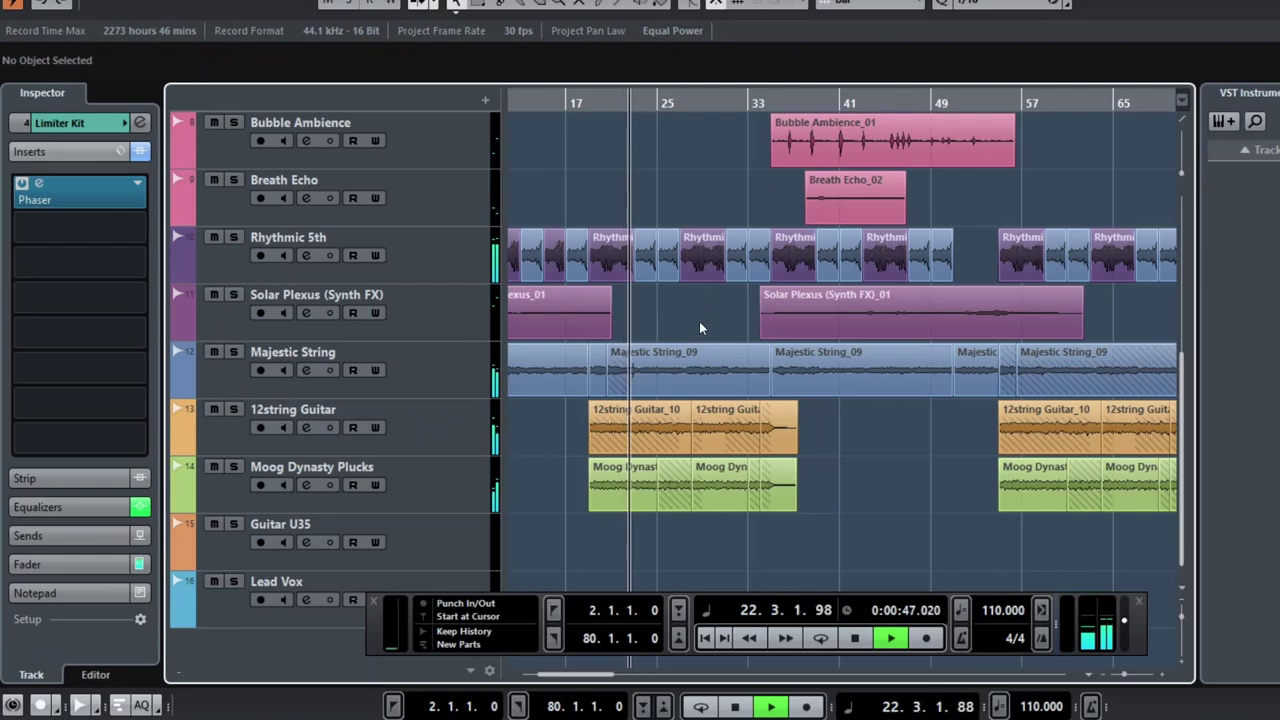
scroll(686, 313, up, 5)
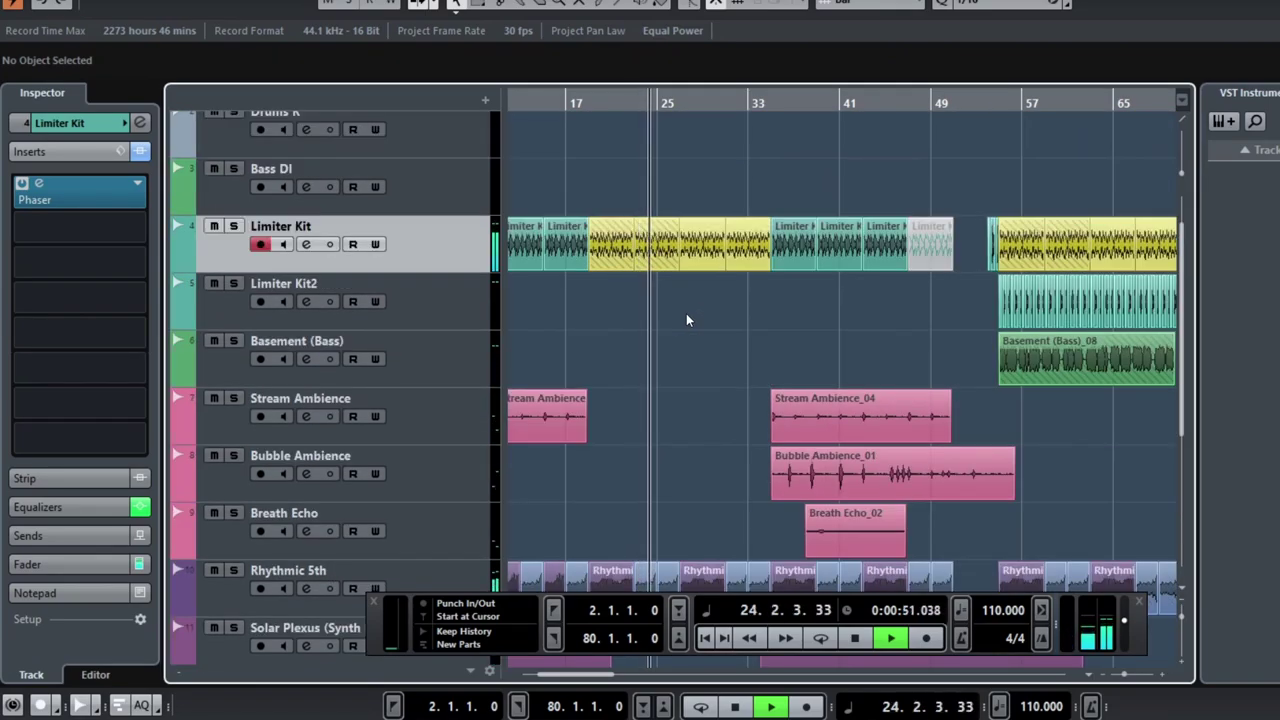
key(space)
Step: Play all tracks from bar 35 to about bar 36
click(770, 103)
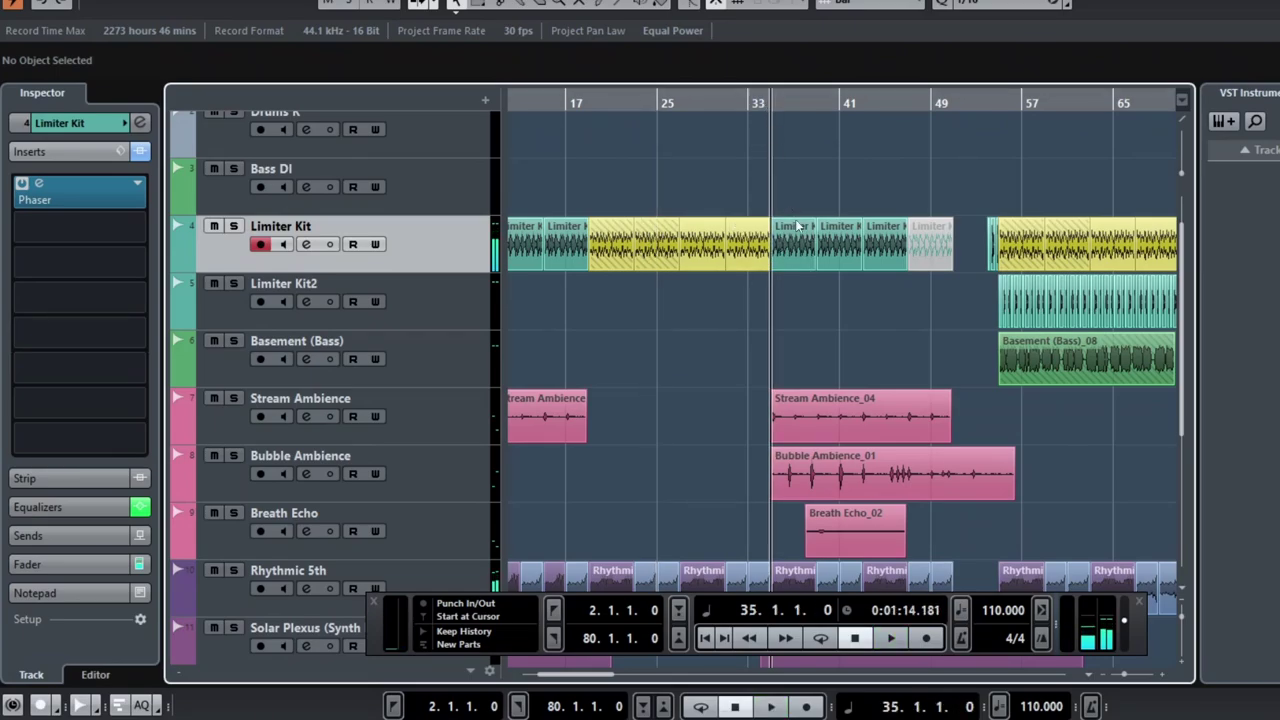
key(space)
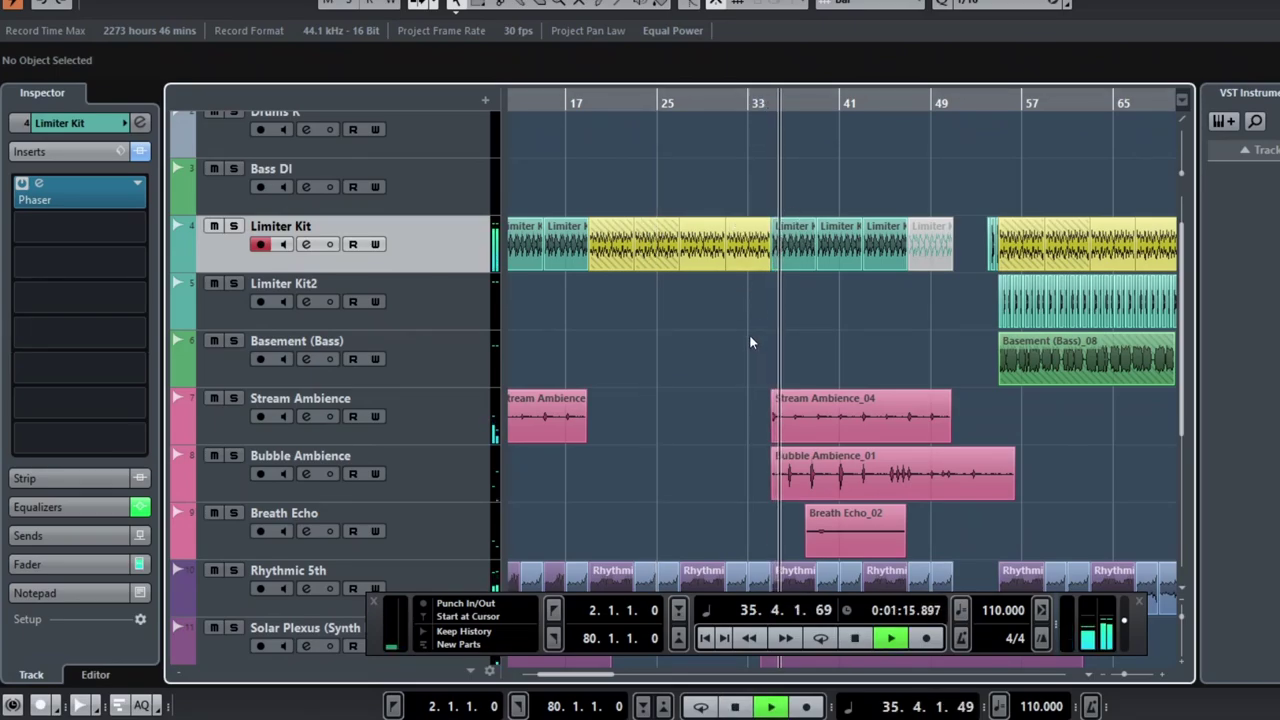
scroll(748, 343, down, 4)
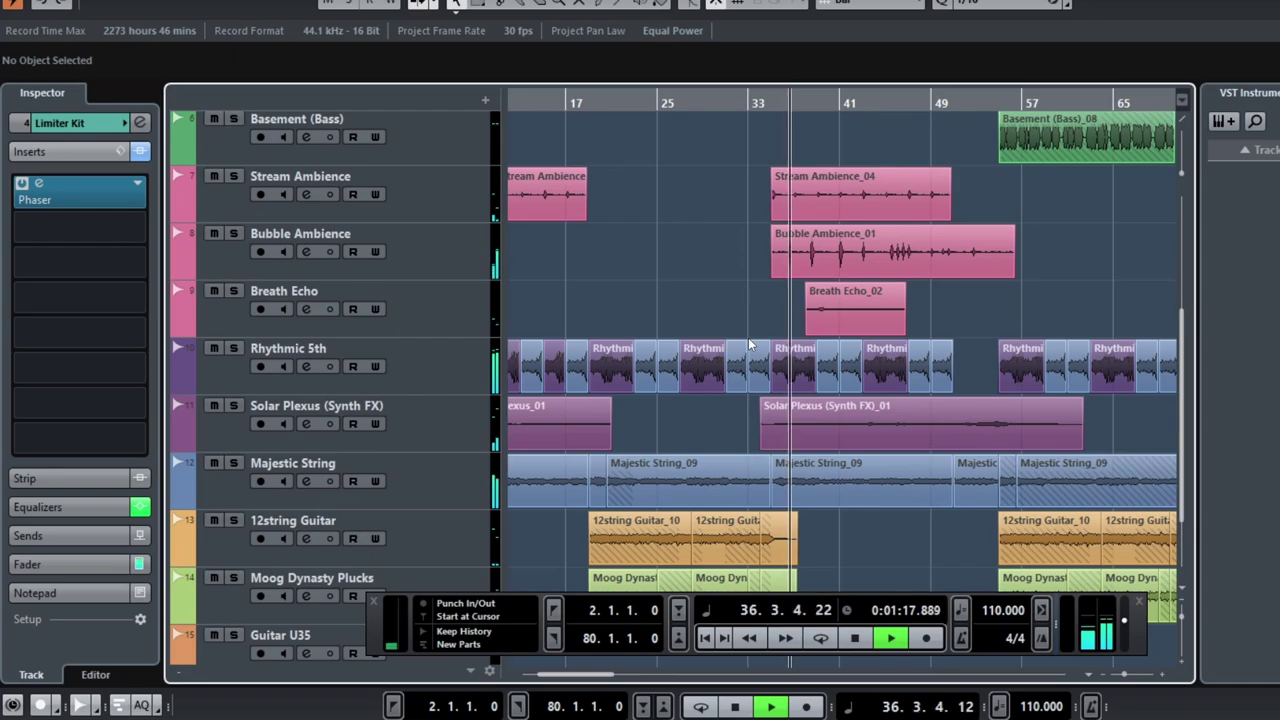
key(space)
scroll(650, 289, up, 2)
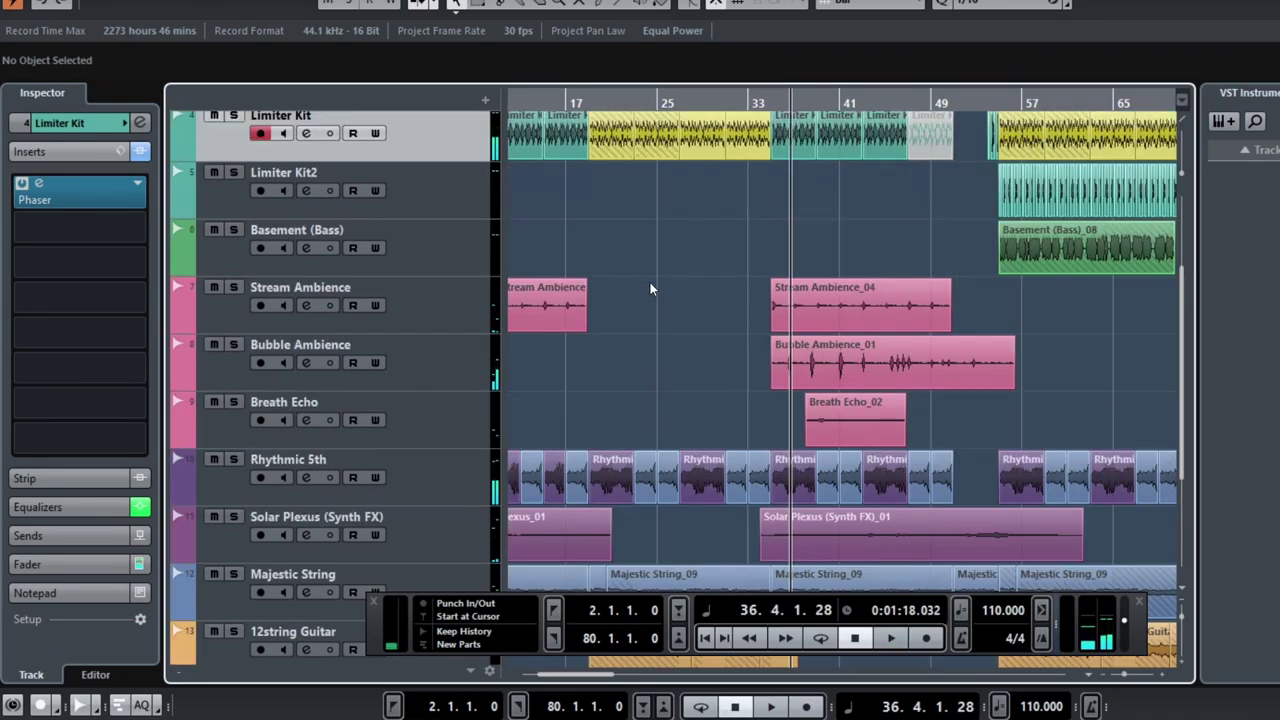
Step: Select the Rhythmic 5th clips at bars 7 and 3 in turn, then solo that track and play from bar 3
scroll(650, 285, left, 5)
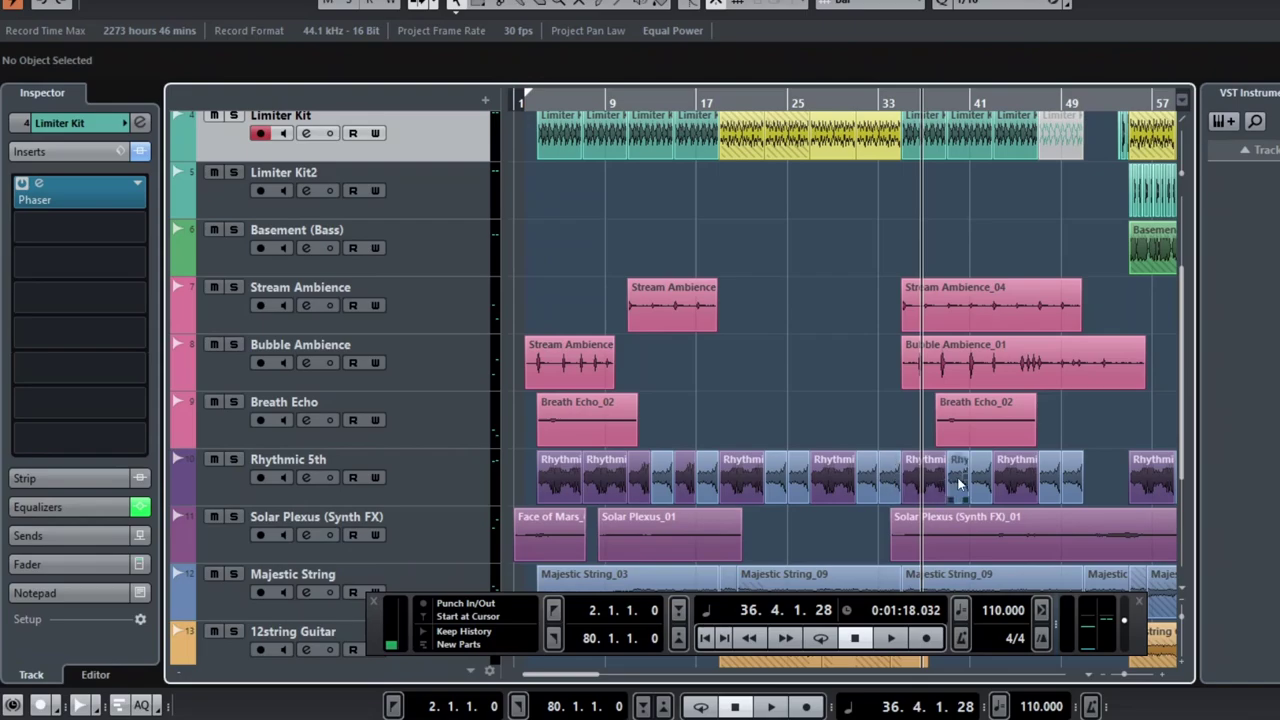
click(595, 485)
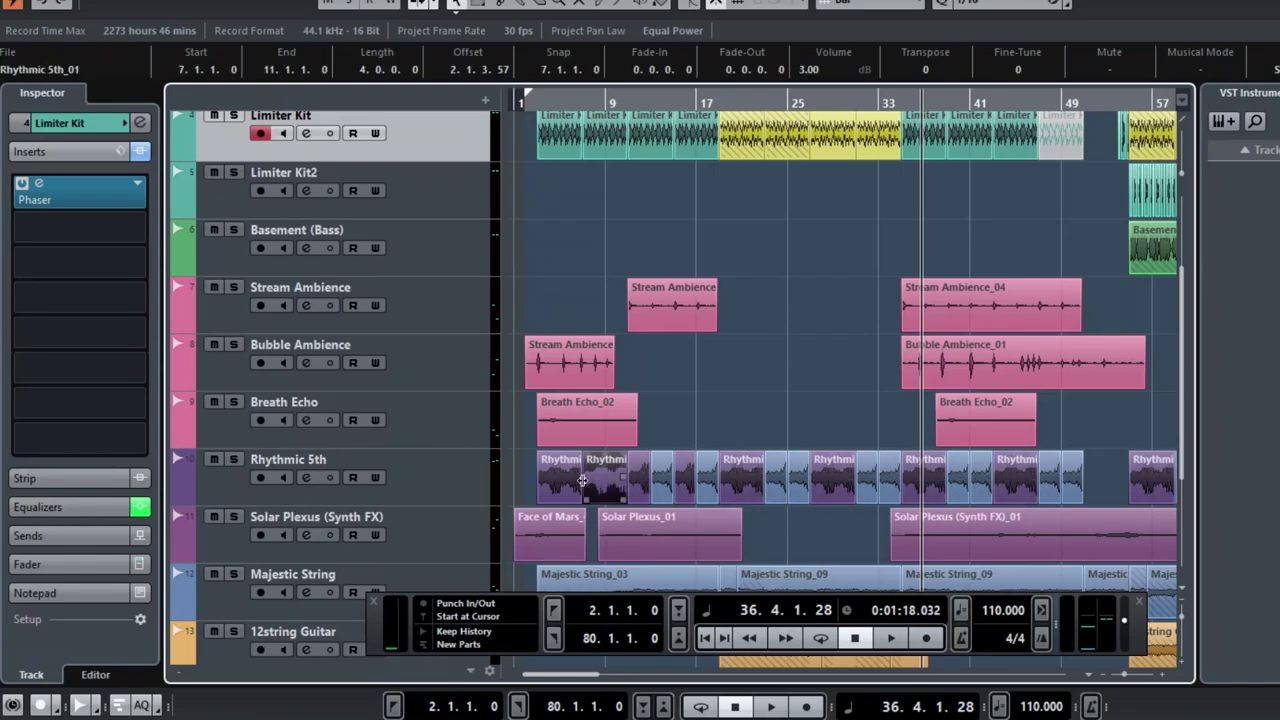
click(565, 487)
click(540, 100)
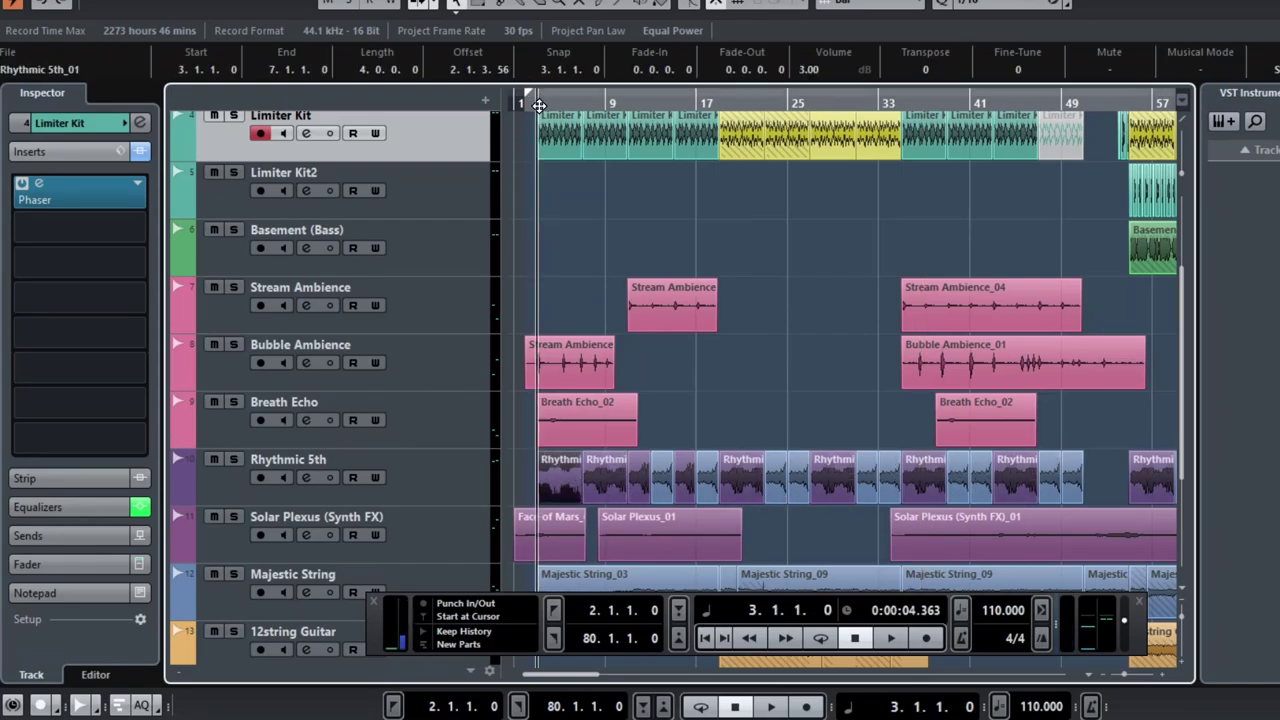
click(232, 461)
key(space)
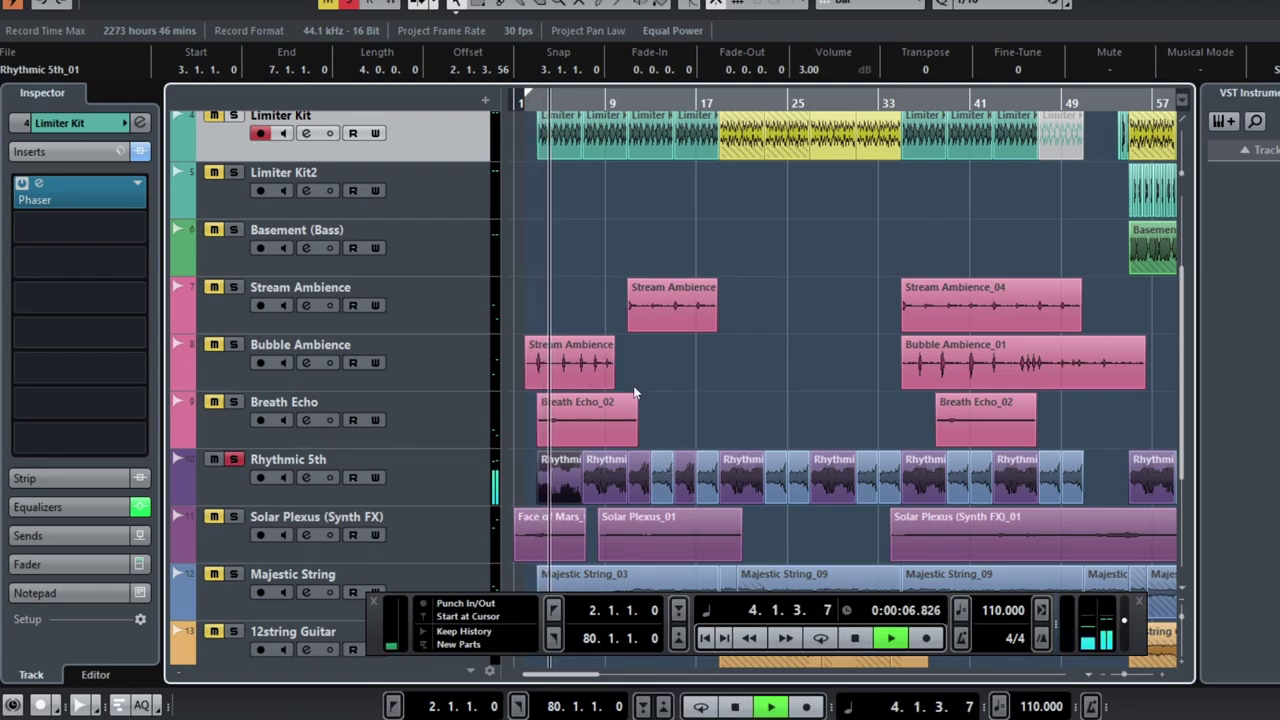
key(space)
Step: Play the soloed Rhythmic 5th track from bar 13 to about bar 14
click(645, 104)
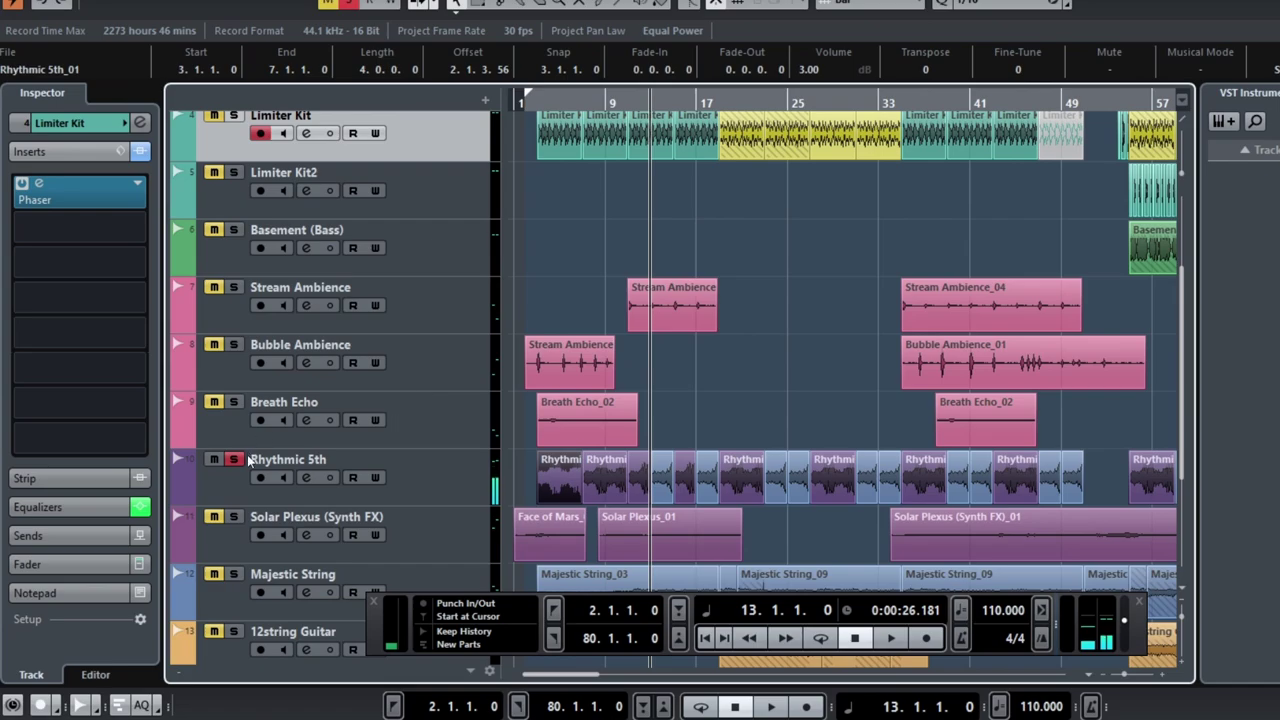
key(space)
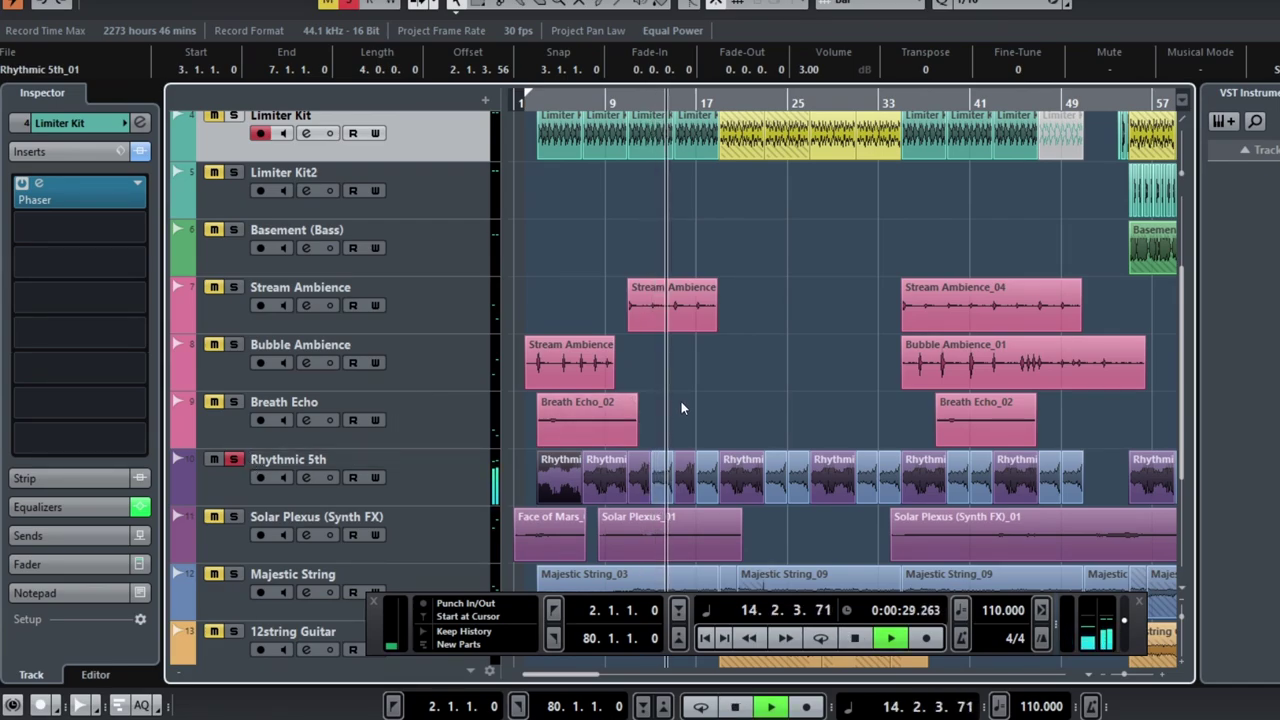
key(space)
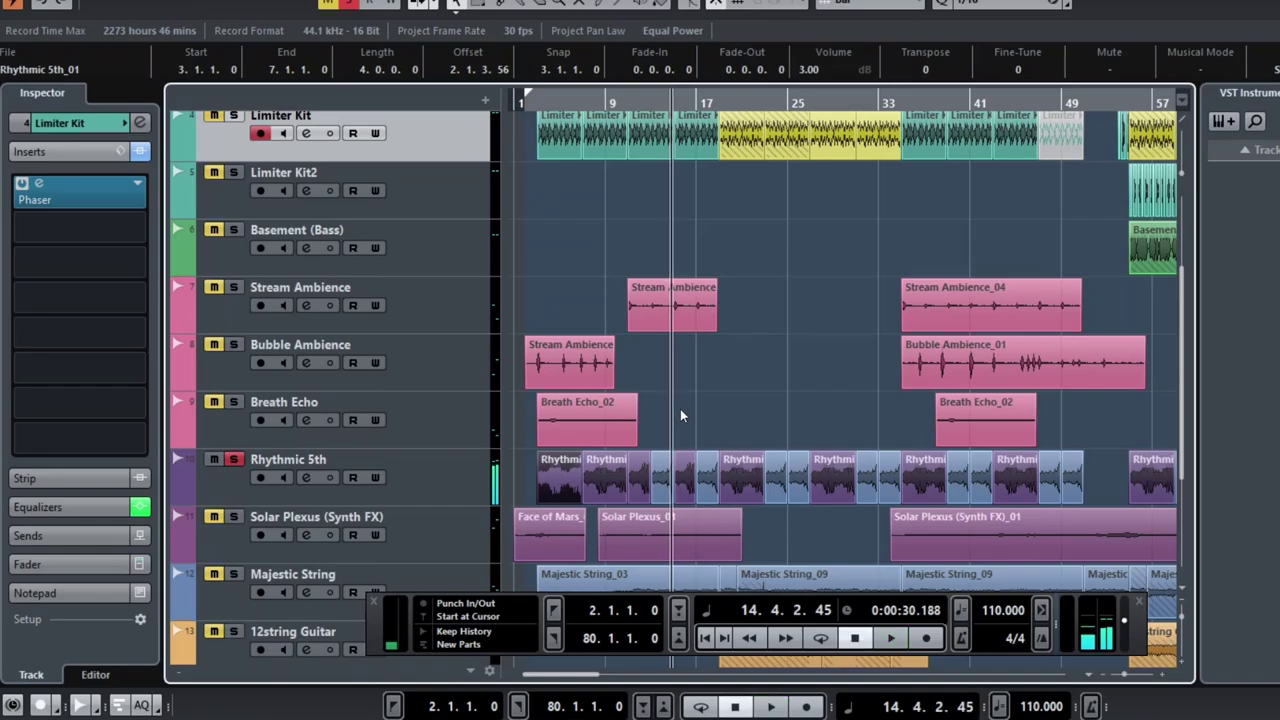
Step: Return to bar 3, alternately select the Rhythmic 5th clips at bars 13 and 3, and clear the selection
click(538, 101)
click(662, 481)
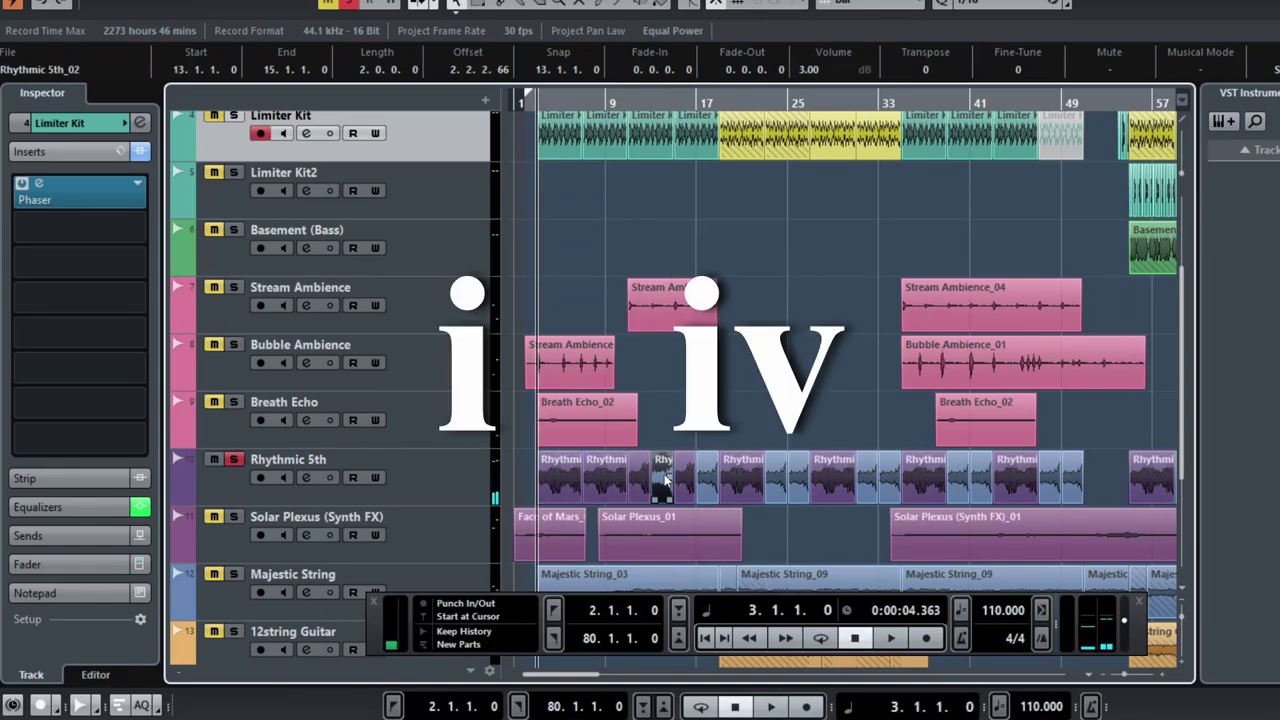
click(570, 483)
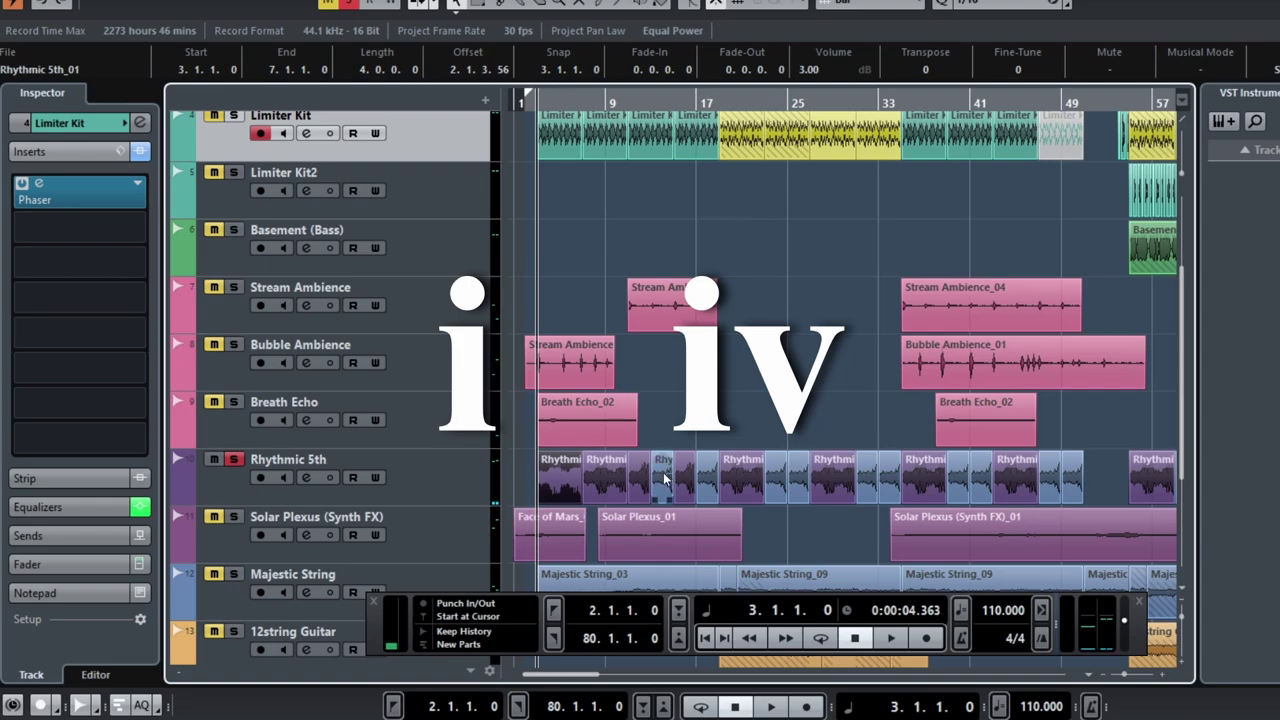
click(664, 477)
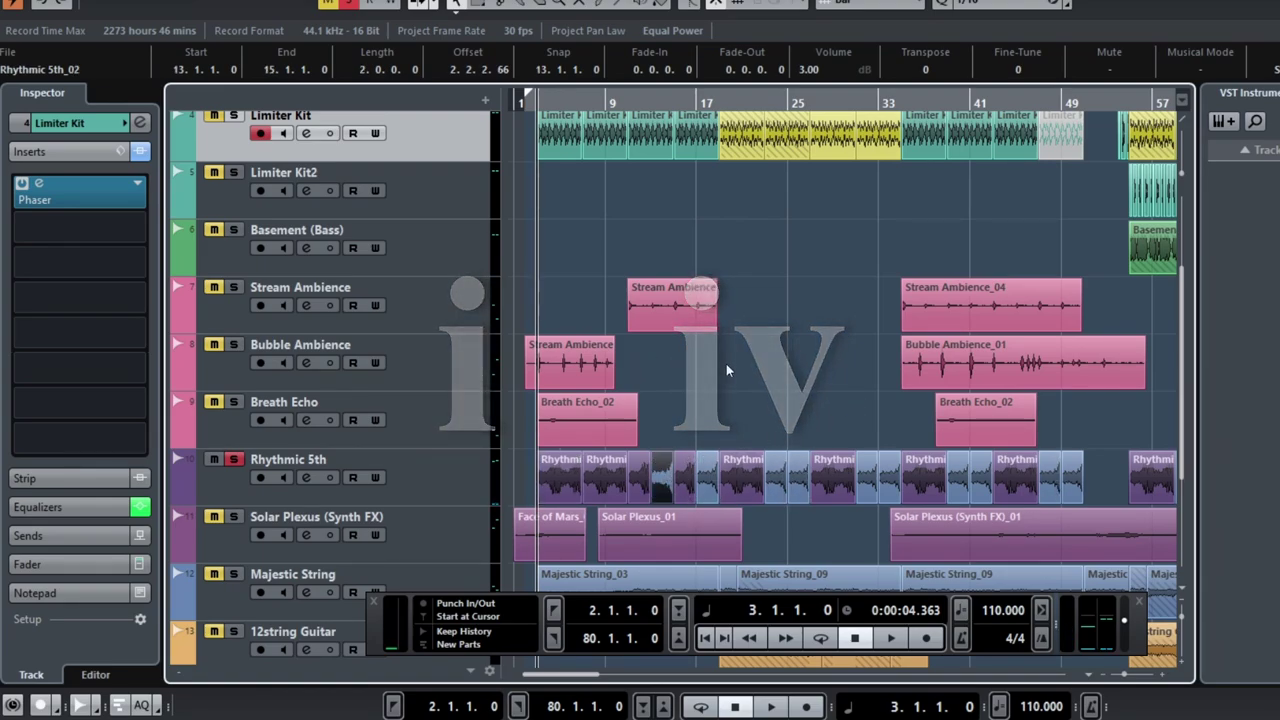
click(752, 411)
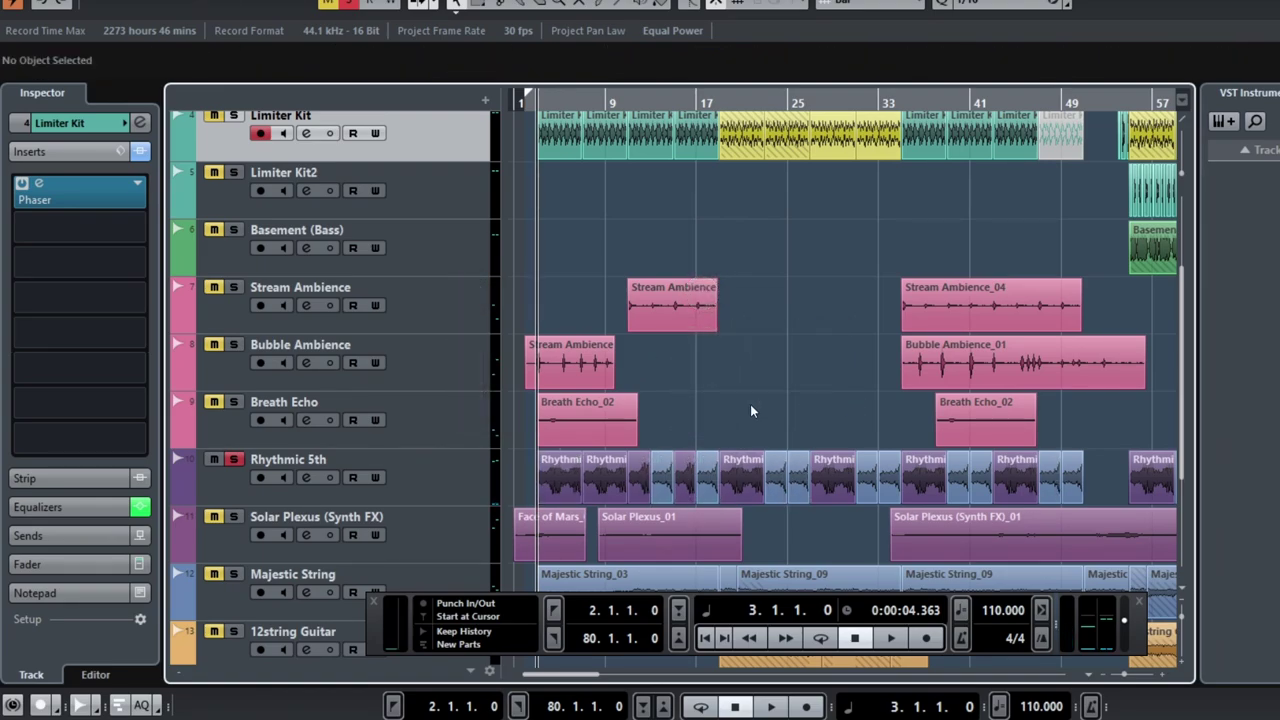
Step: Replace the Rhythmic 5th solo with 12string Guitar and Moog Dynasty Plucks and play from bar 19 to about bar 25
click(731, 103)
click(718, 103)
scroll(806, 297, down, 4)
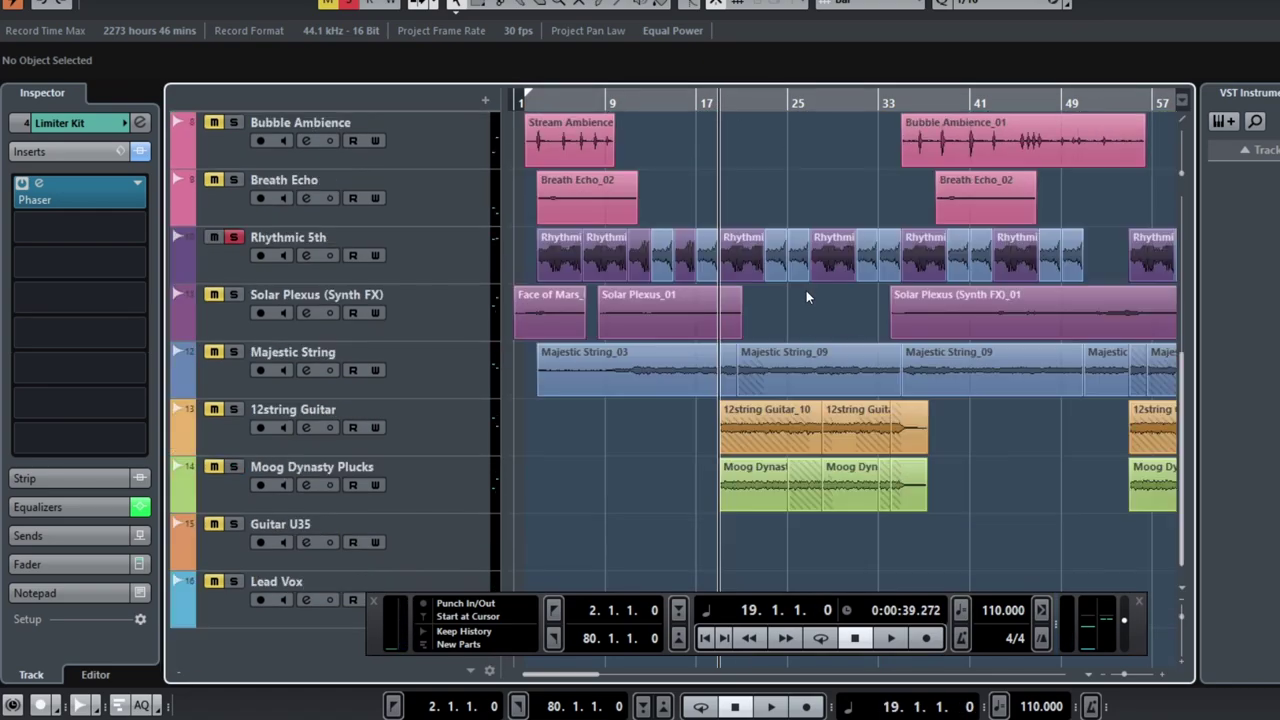
click(233, 237)
click(233, 409)
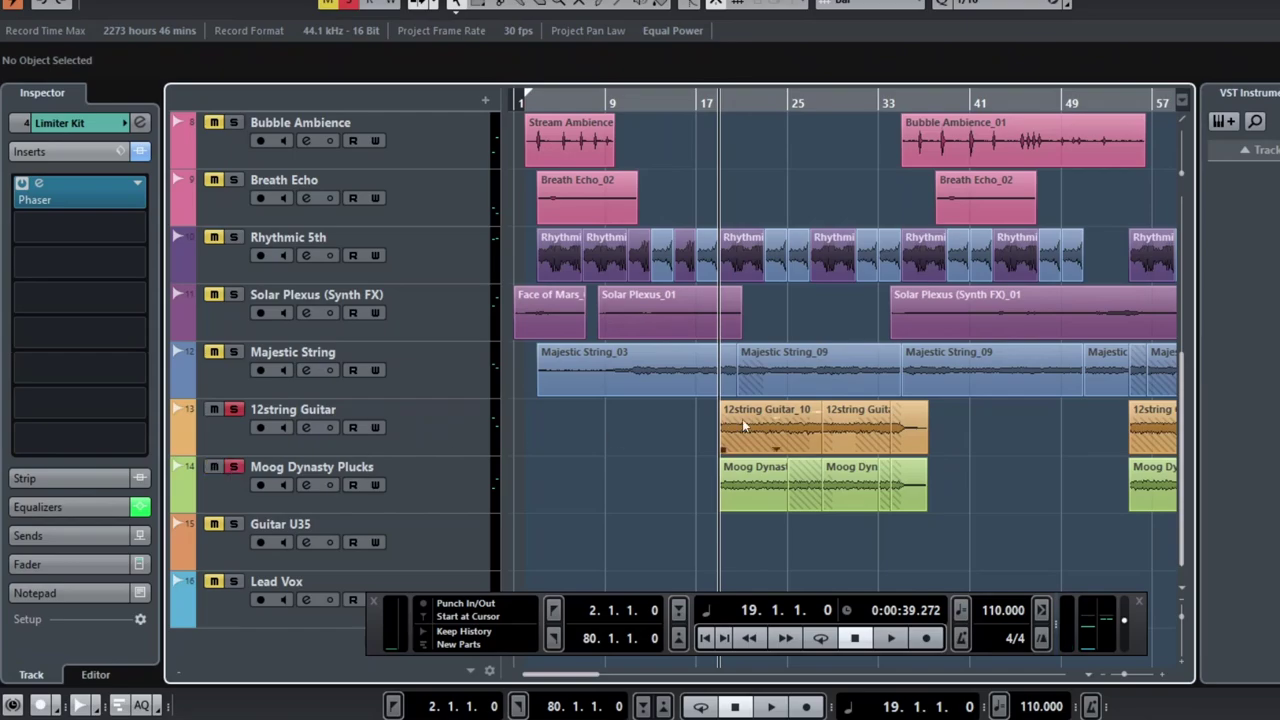
key(space)
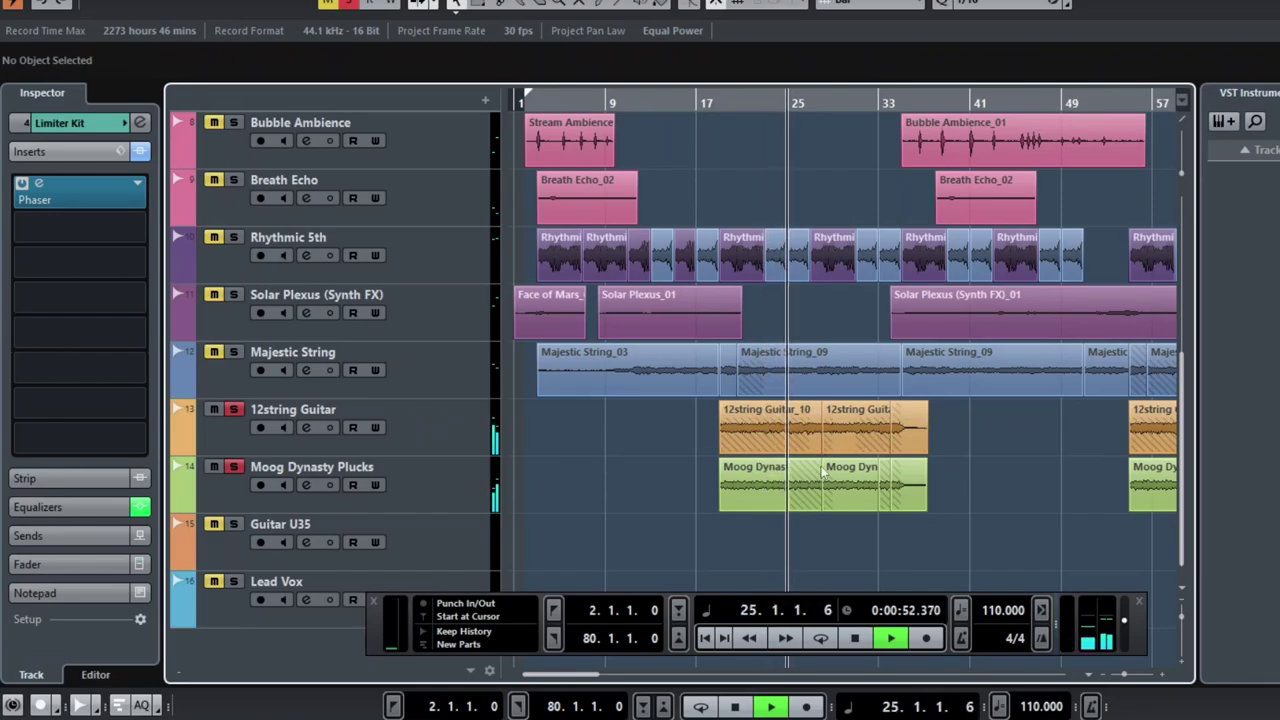
key(space)
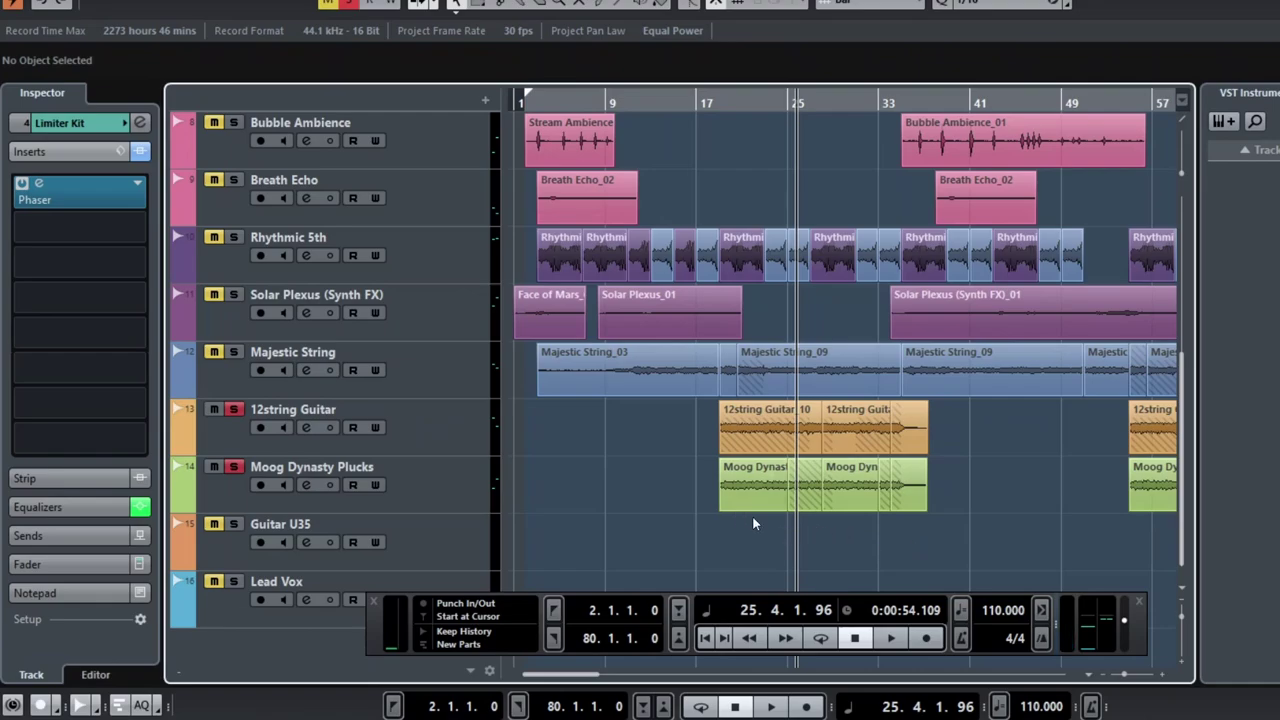
Step: Examine how the clips on all tracks are arranged across the whole song, from bar 1 to about bar 80
scroll(680, 493, up, 6)
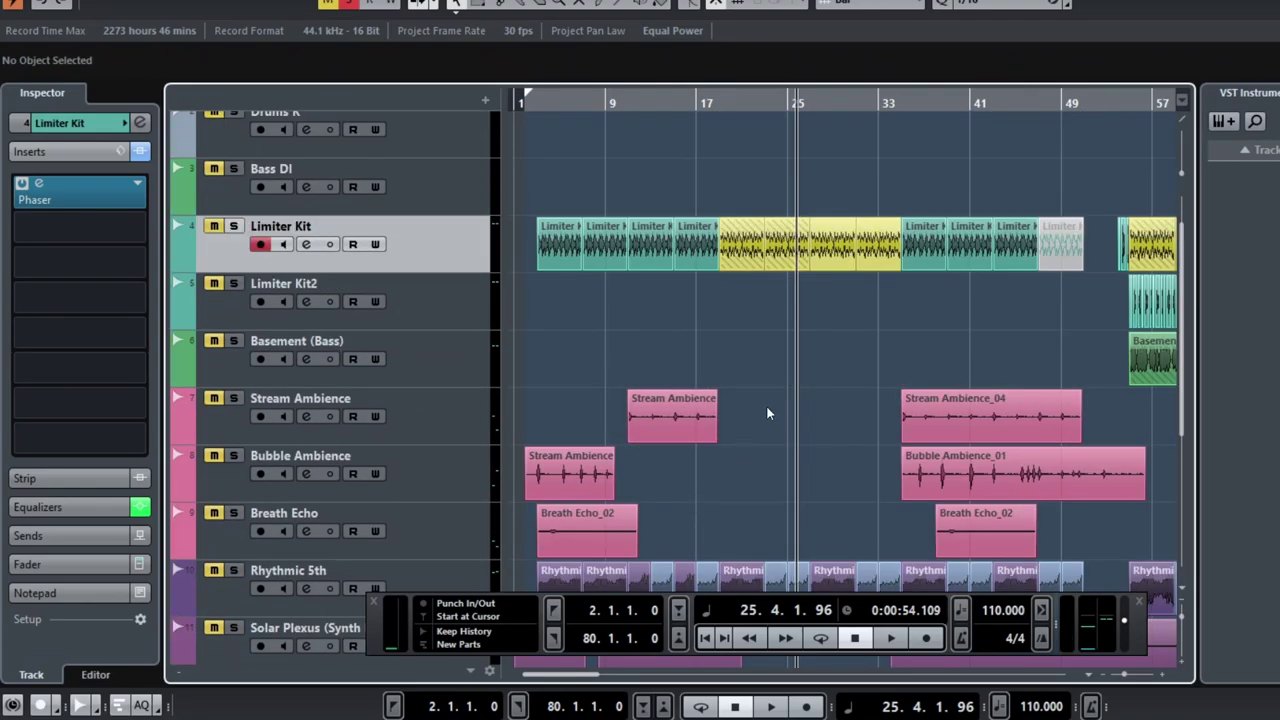
scroll(766, 405, down, 4)
key(g)
key(g)
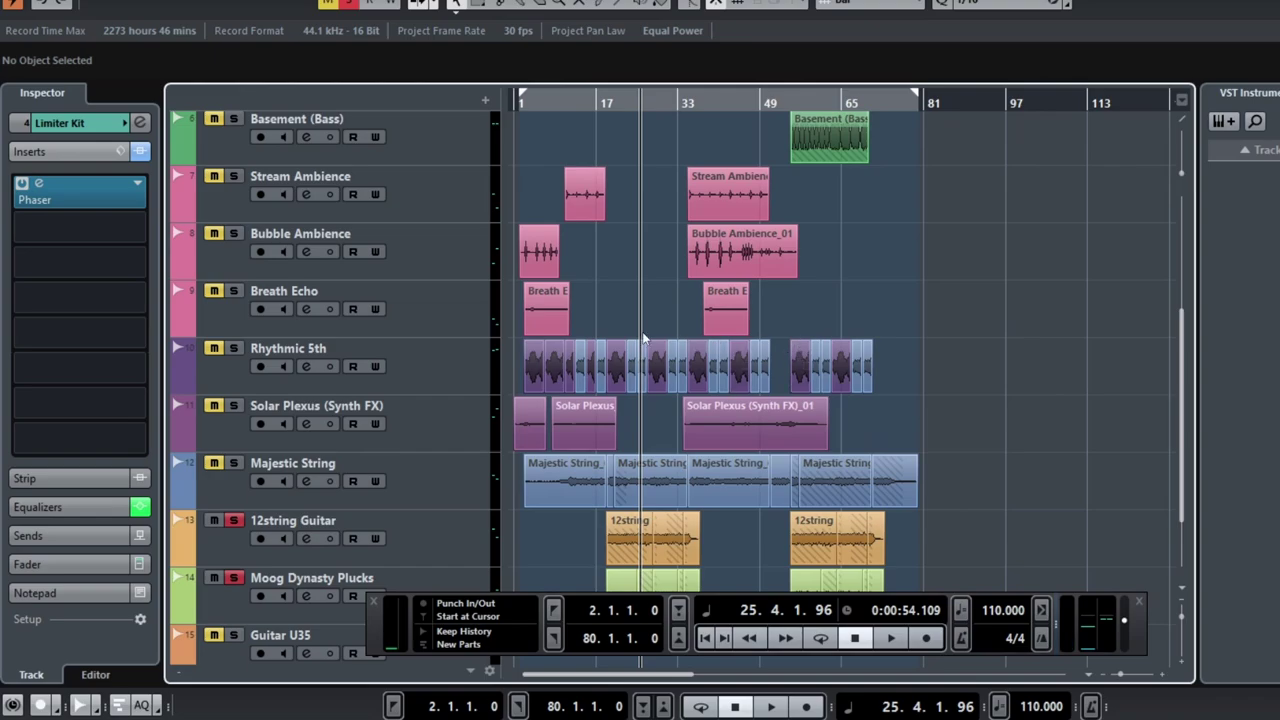
scroll(597, 311, up, 5)
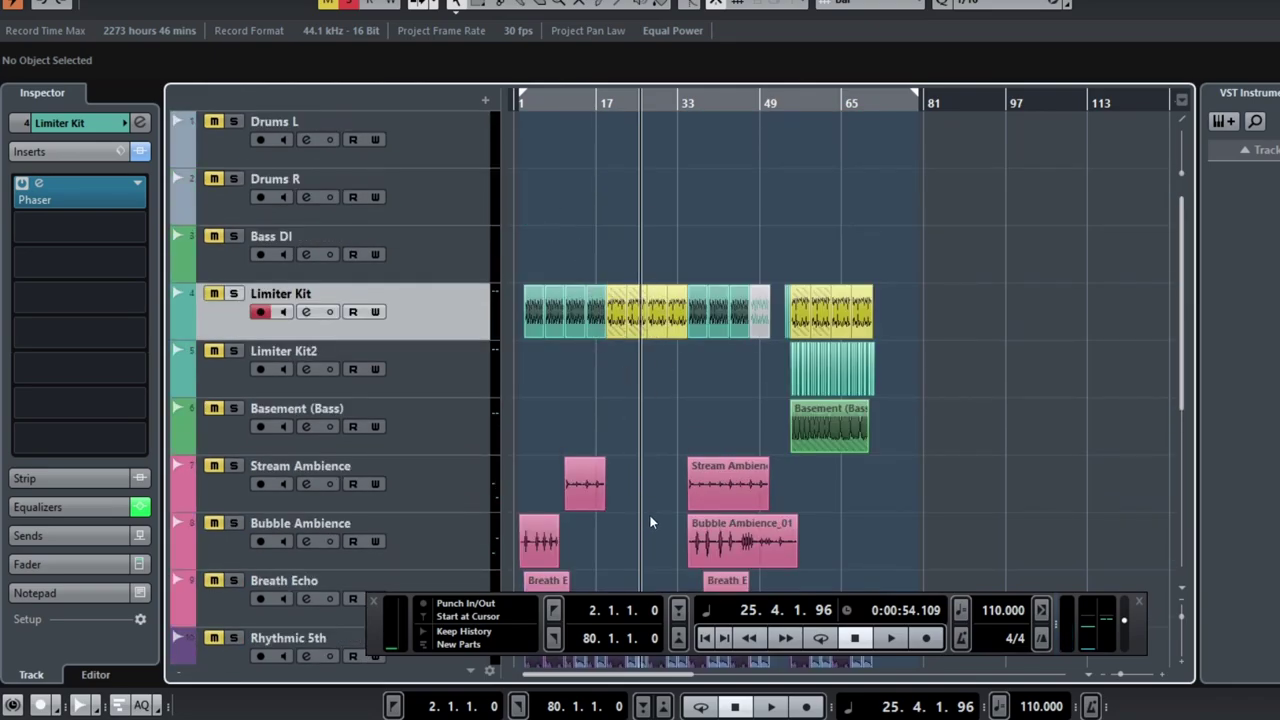
scroll(578, 329, down, 6)
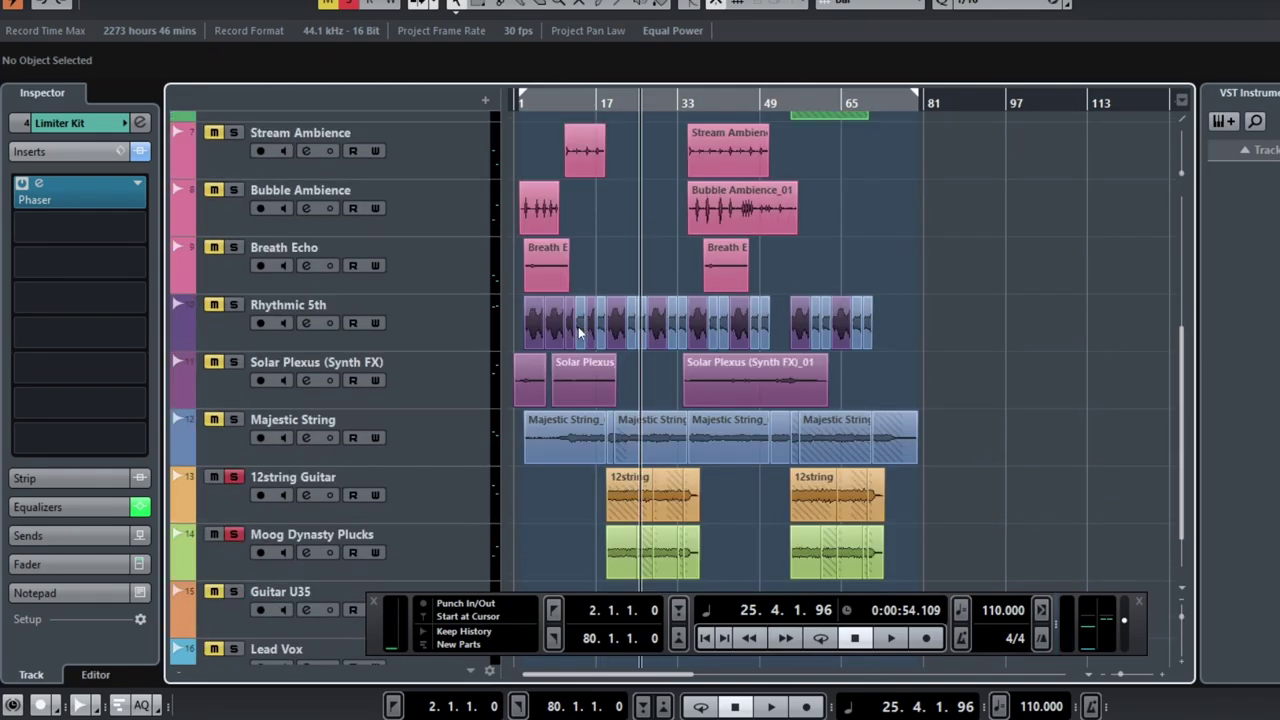
scroll(589, 329, up, 4)
scroll(612, 336, down, 4)
scroll(644, 371, down, 1)
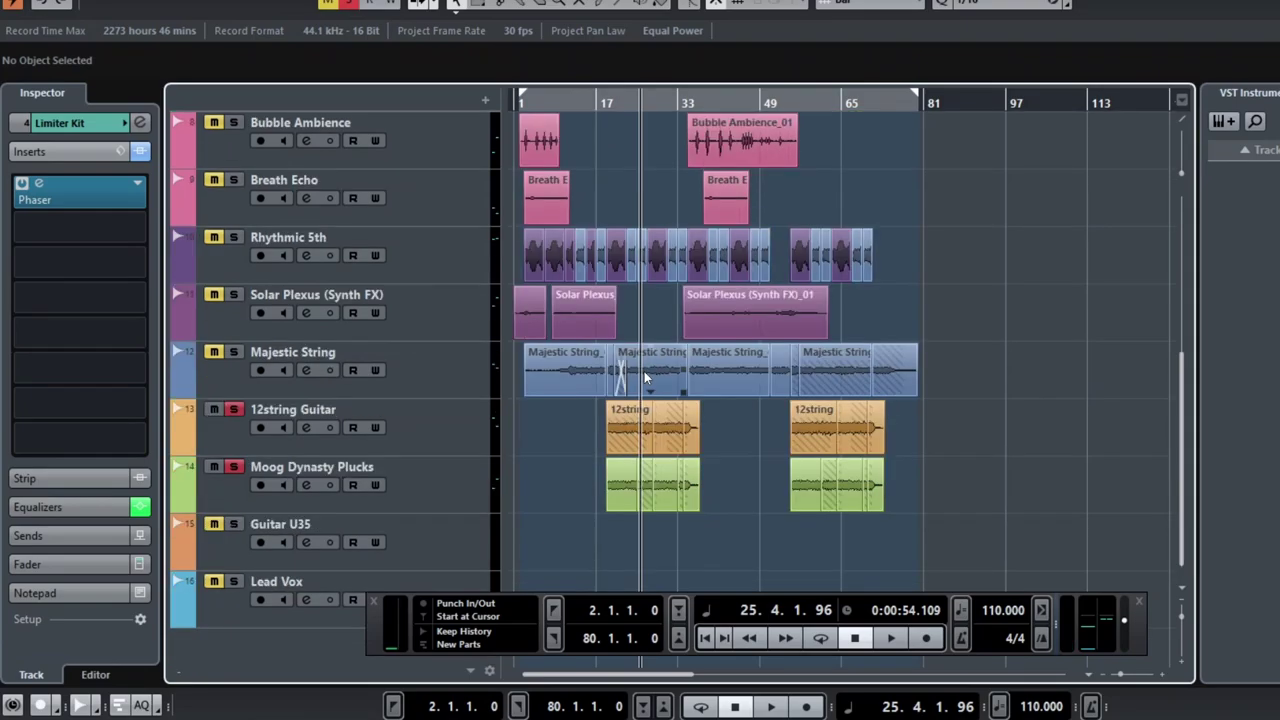
Step: Select the clips on all tracks across the whole song and clear the selection
scroll(644, 371, up, 6)
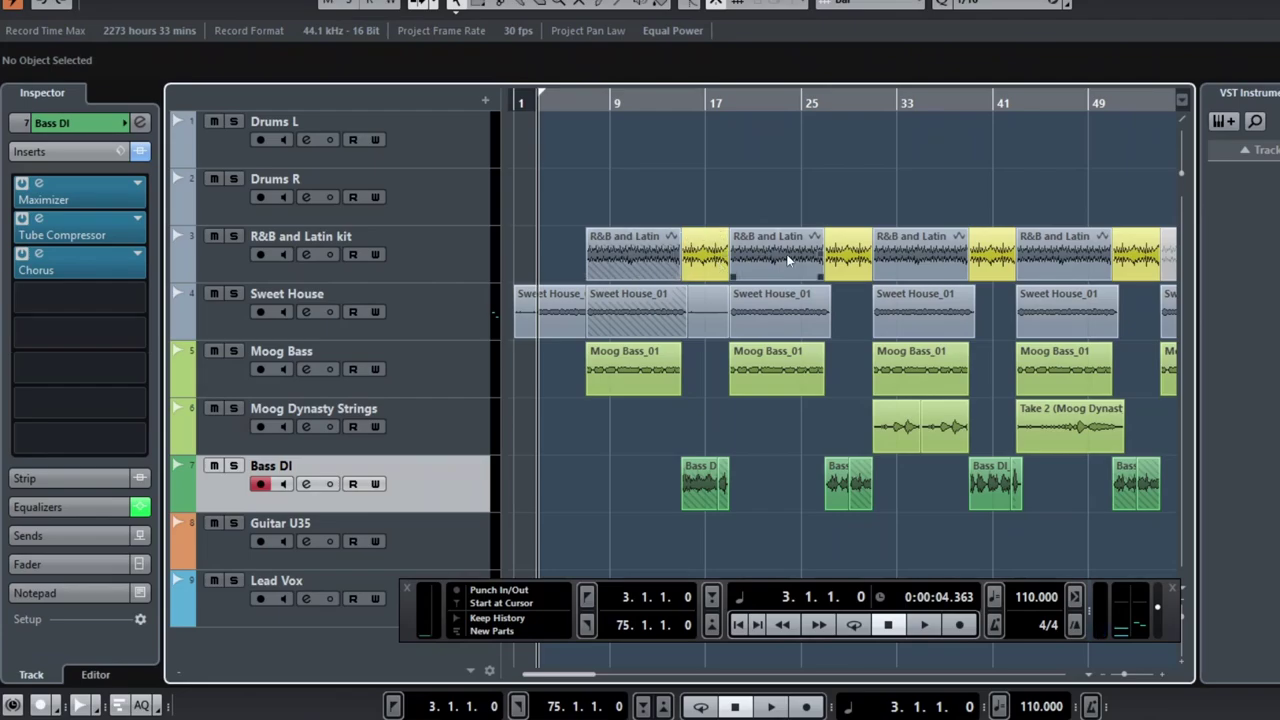
key(g)
key(g)
key(g)
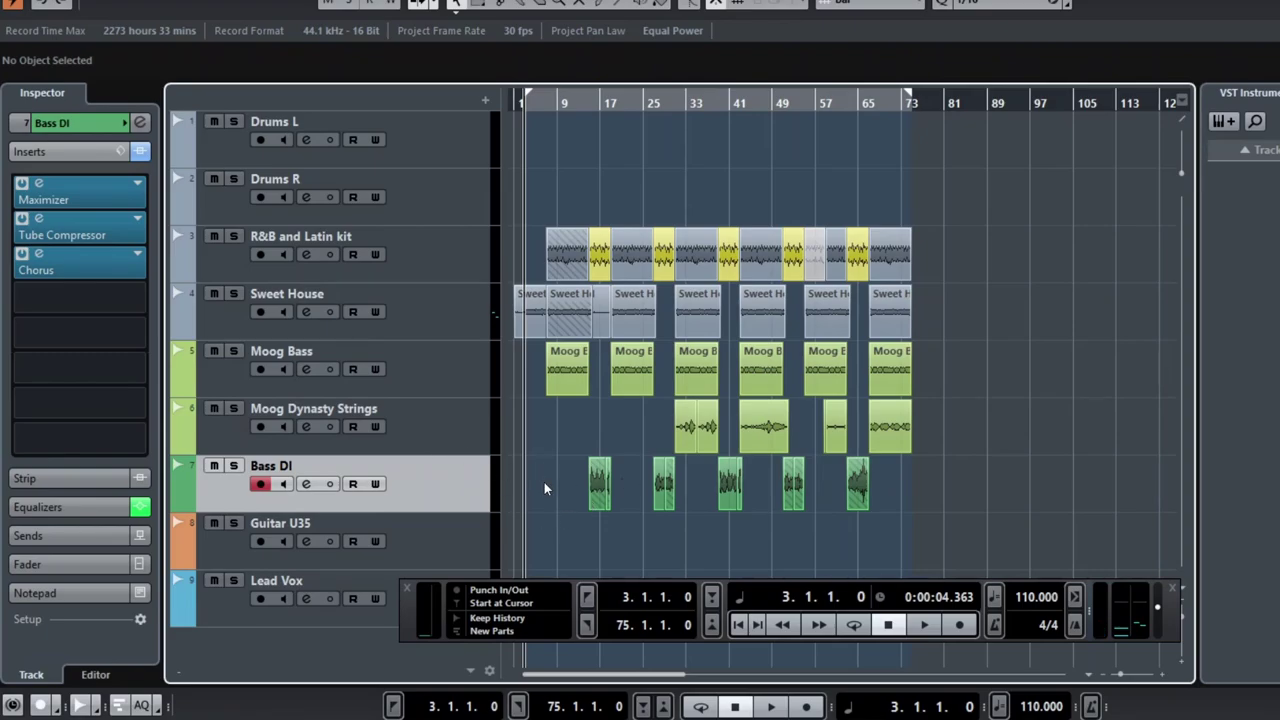
drag(544, 488, 940, 225)
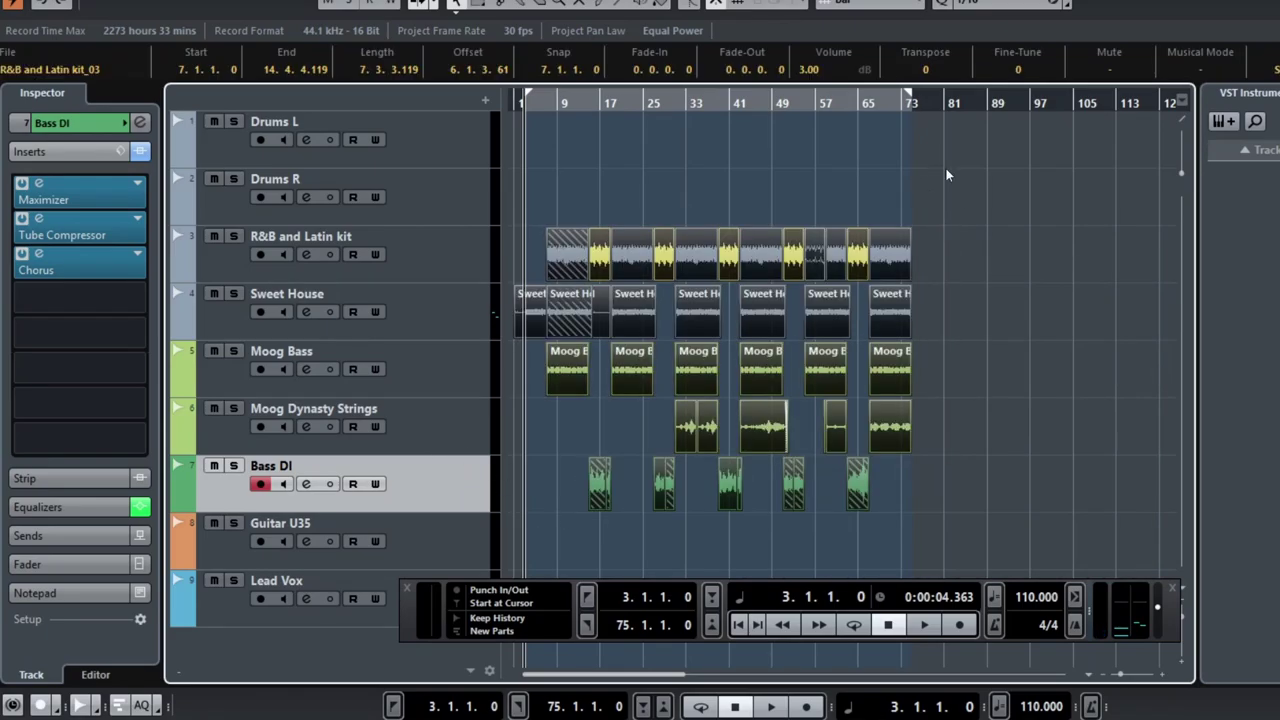
click(963, 205)
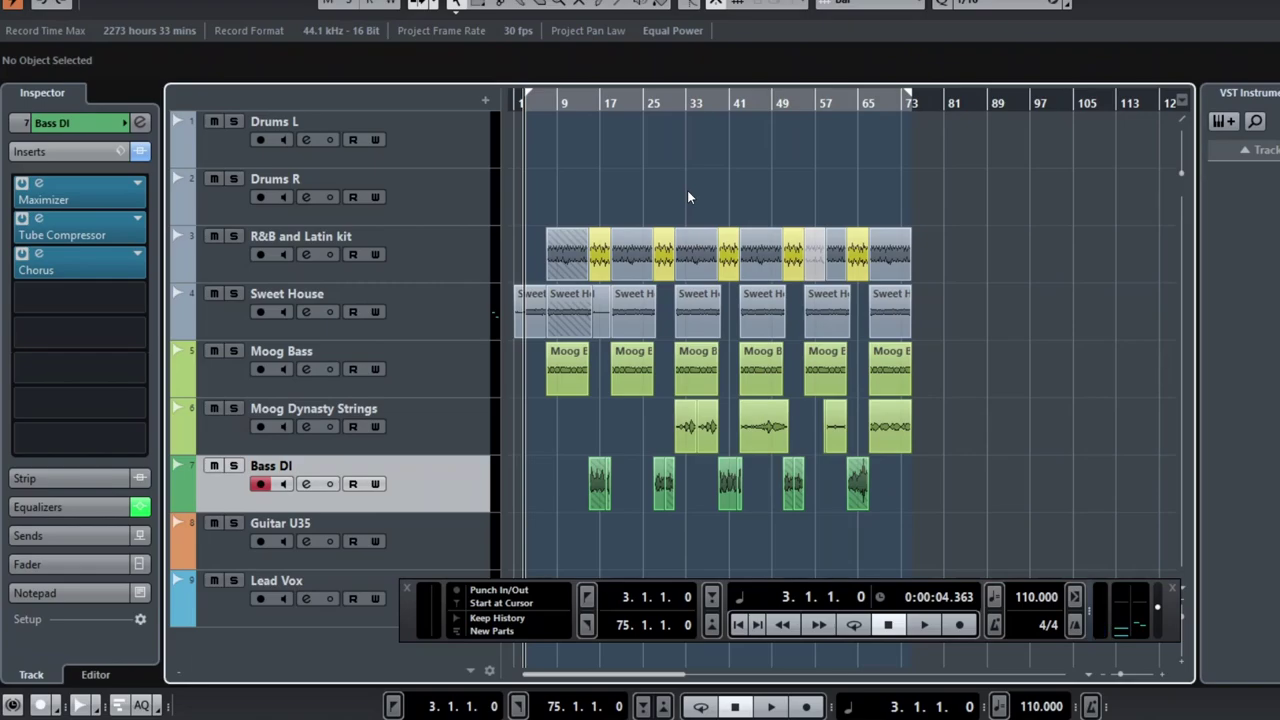
Step: Play the song from bar 3 and solo the Moog Bass track until about bar 14
key(space)
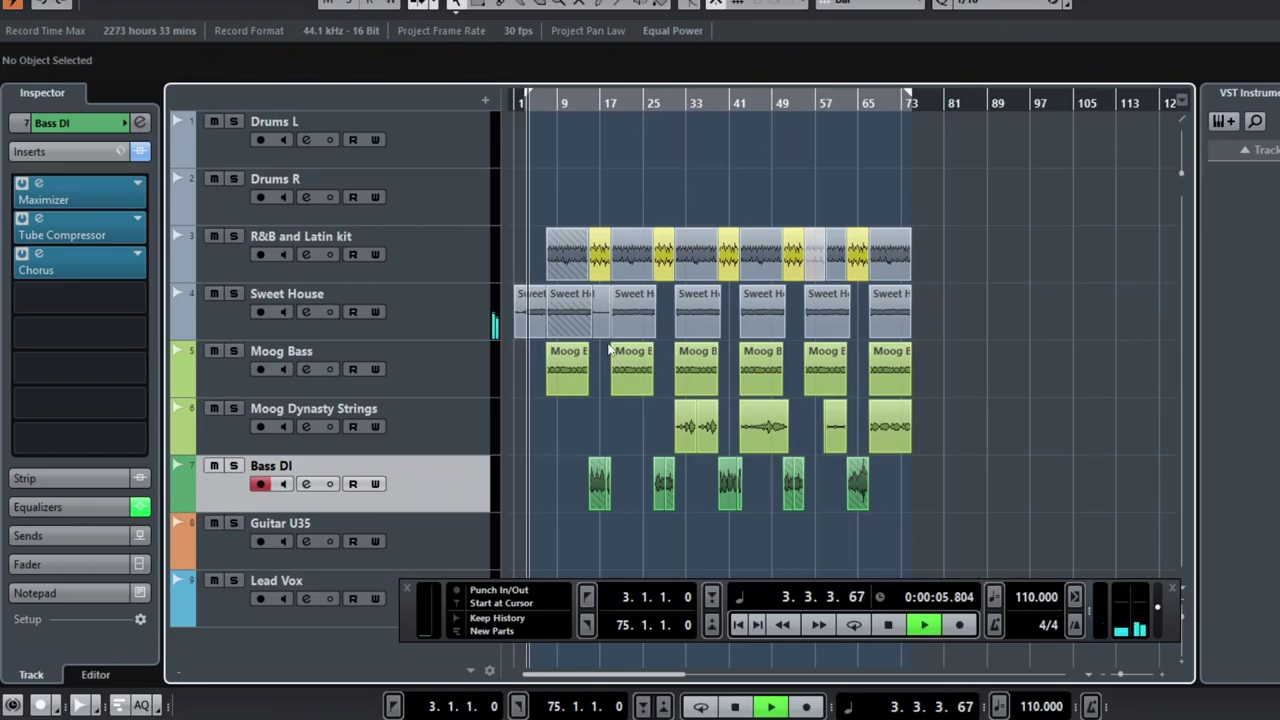
key(h)
key(h)
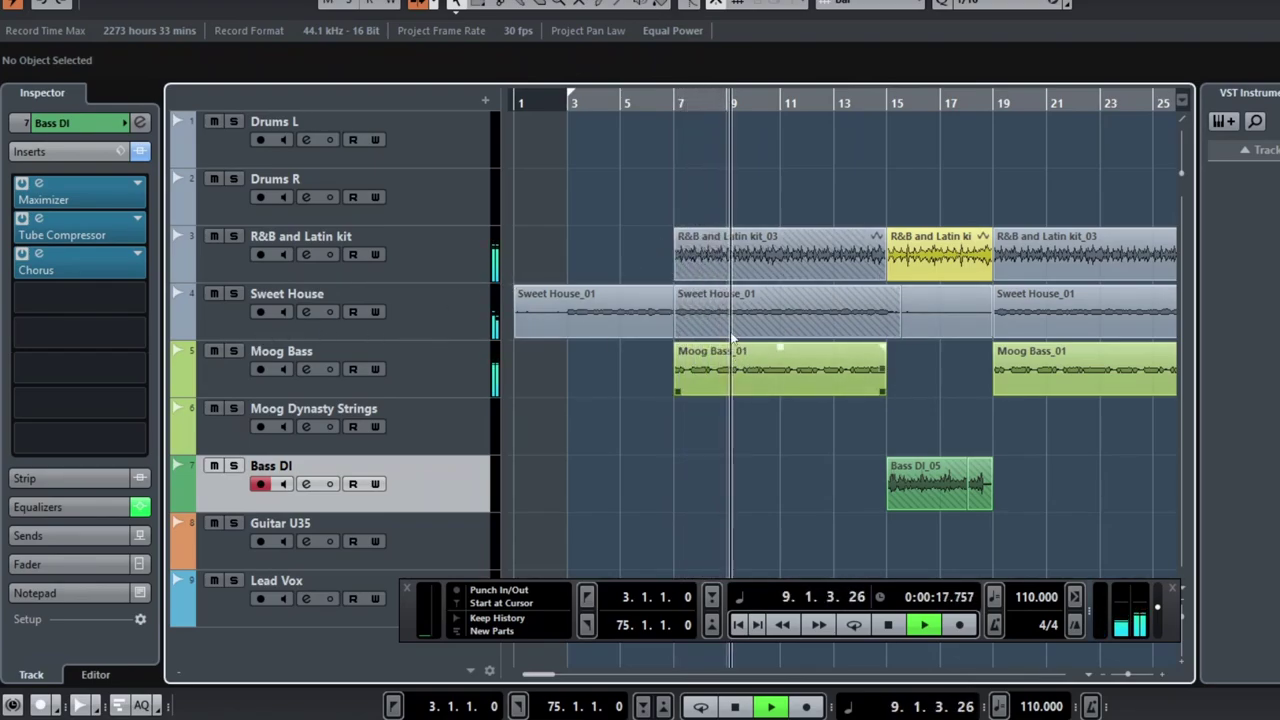
click(233, 351)
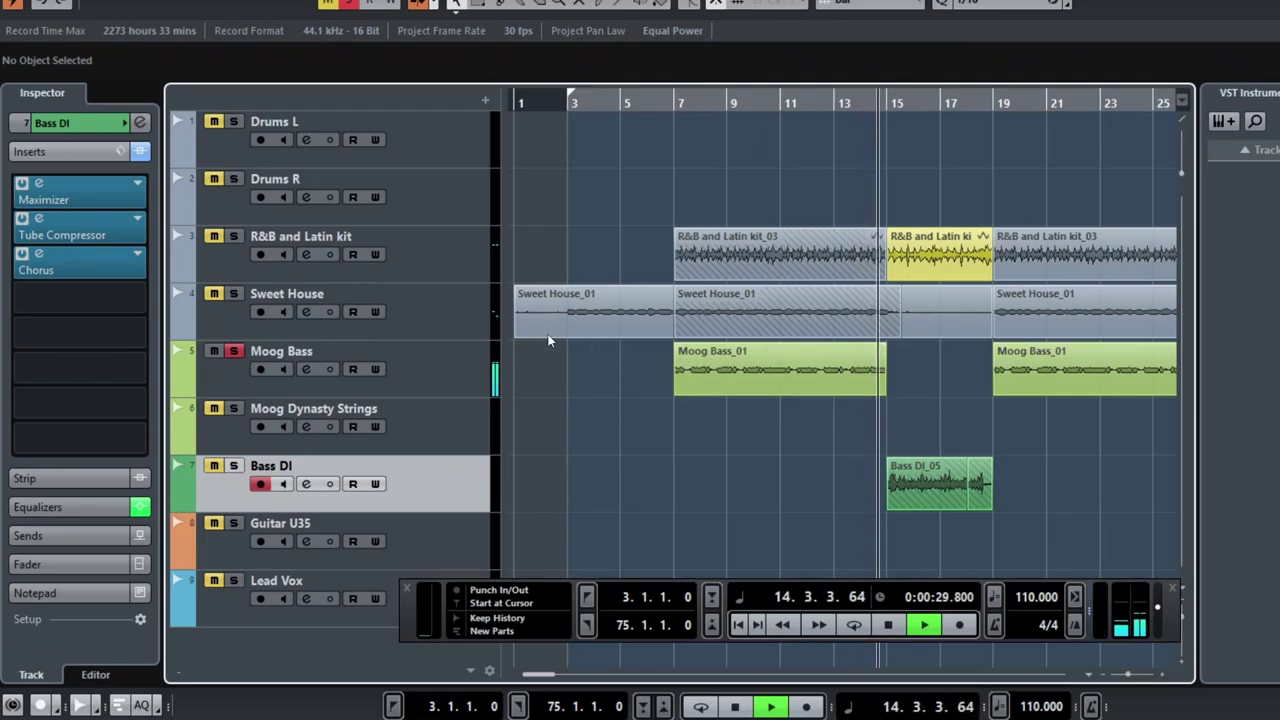
Step: Replace the Moog Bass solo with Bass DI, replay from bar 15 to about bar 19, and clear the solo
click(237, 358)
click(233, 466)
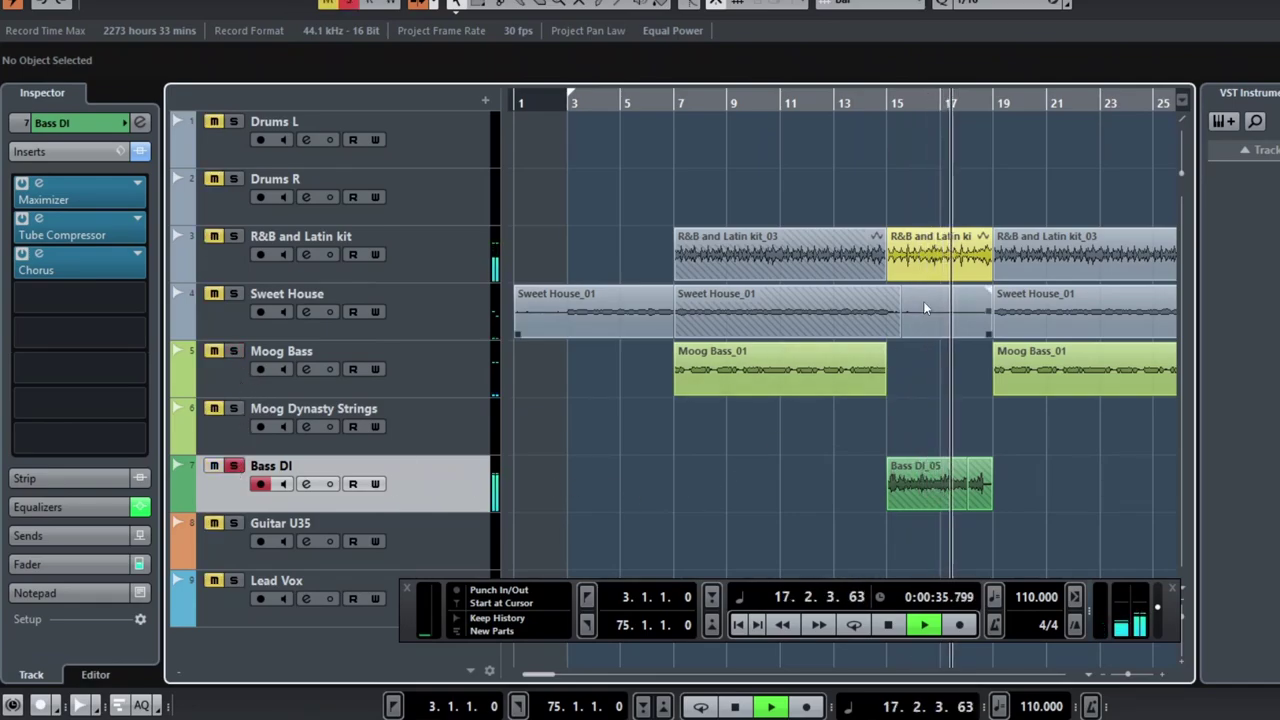
click(888, 102)
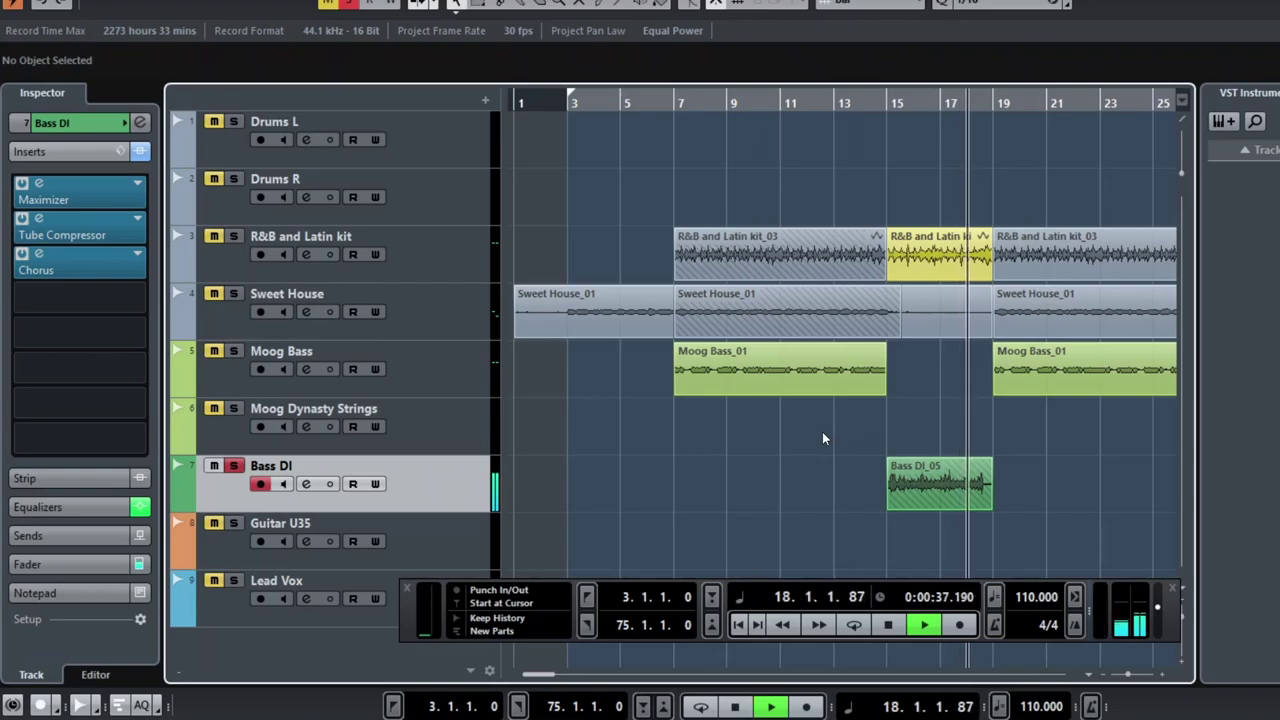
key(space)
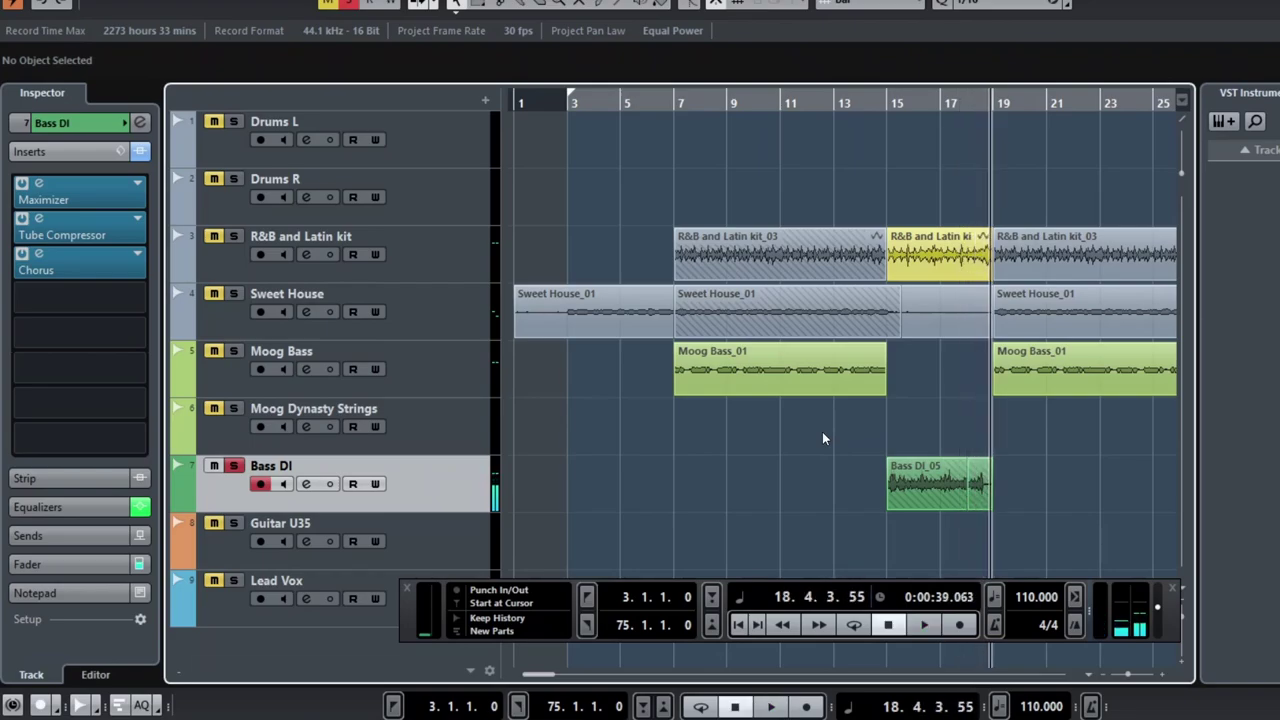
click(240, 466)
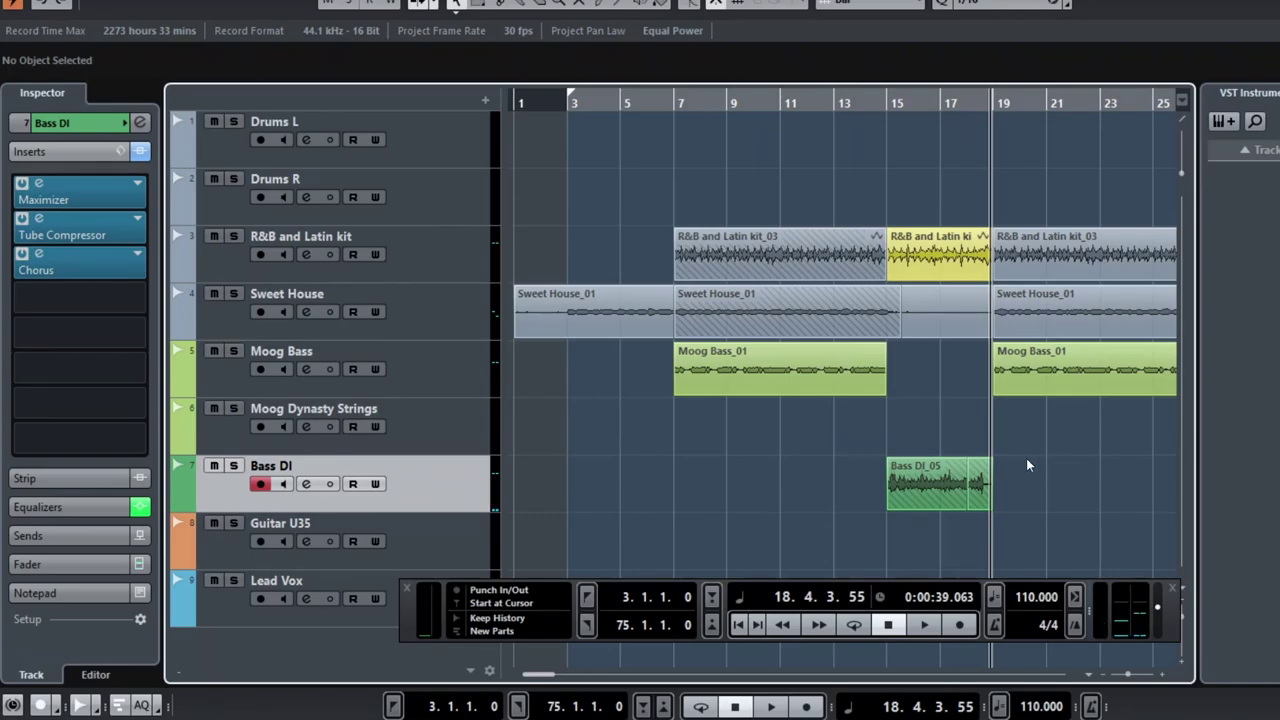
Step: Select the drum and Moog Bass clips at bar 7, followed by the drum and Bass DI clips at bar 15, and clear the selection
key(g)
scroll(946, 454, right, 3)
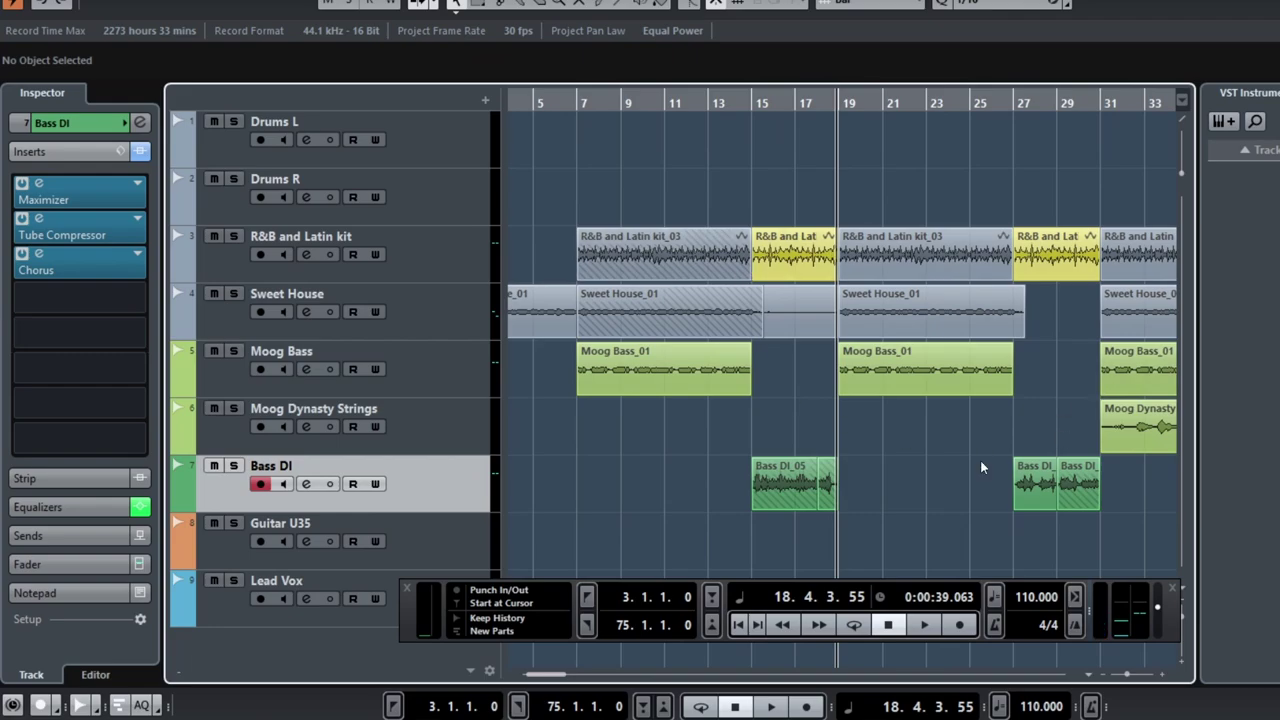
key(g)
key(g)
key(g)
key(g)
key(g)
key(g)
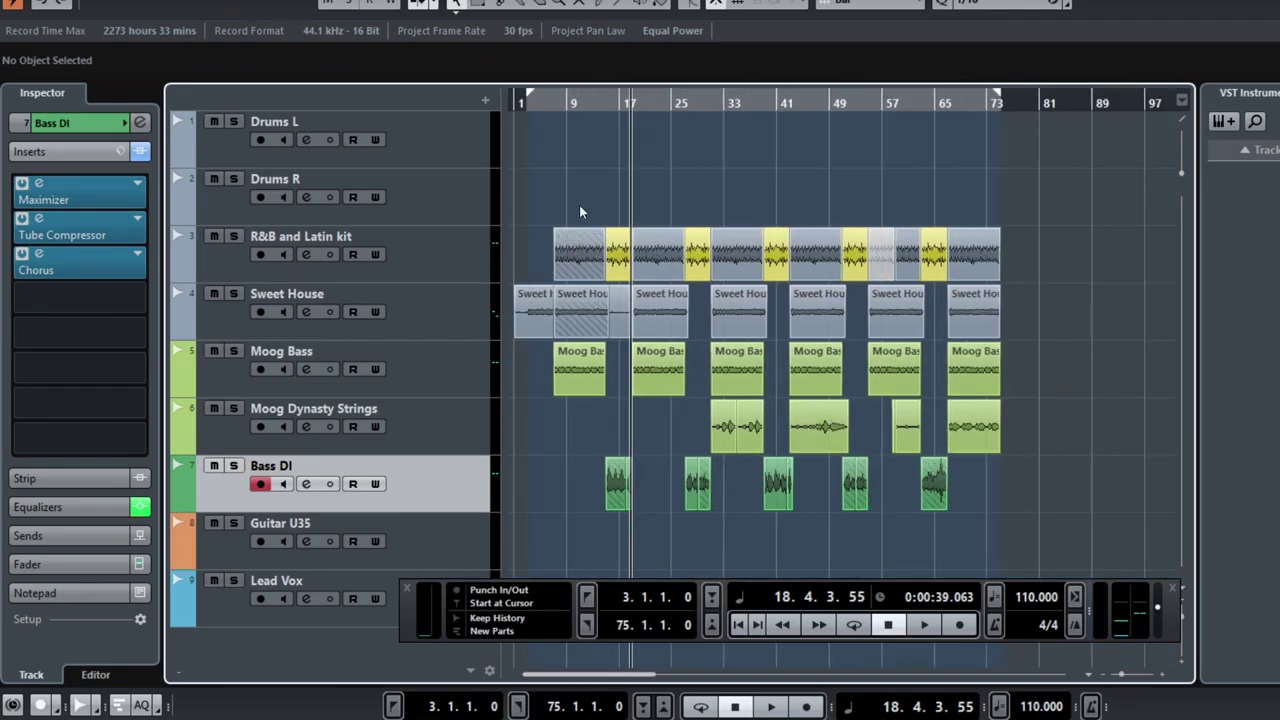
drag(571, 182, 578, 455)
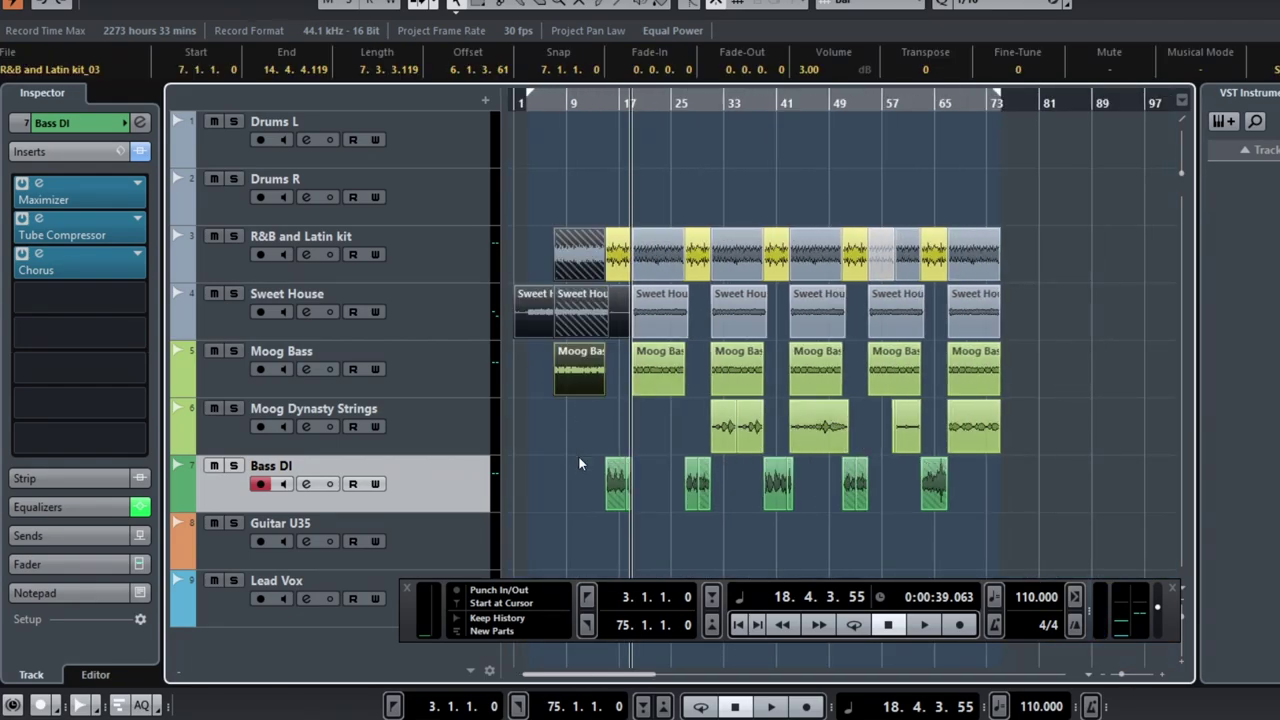
drag(610, 193, 623, 546)
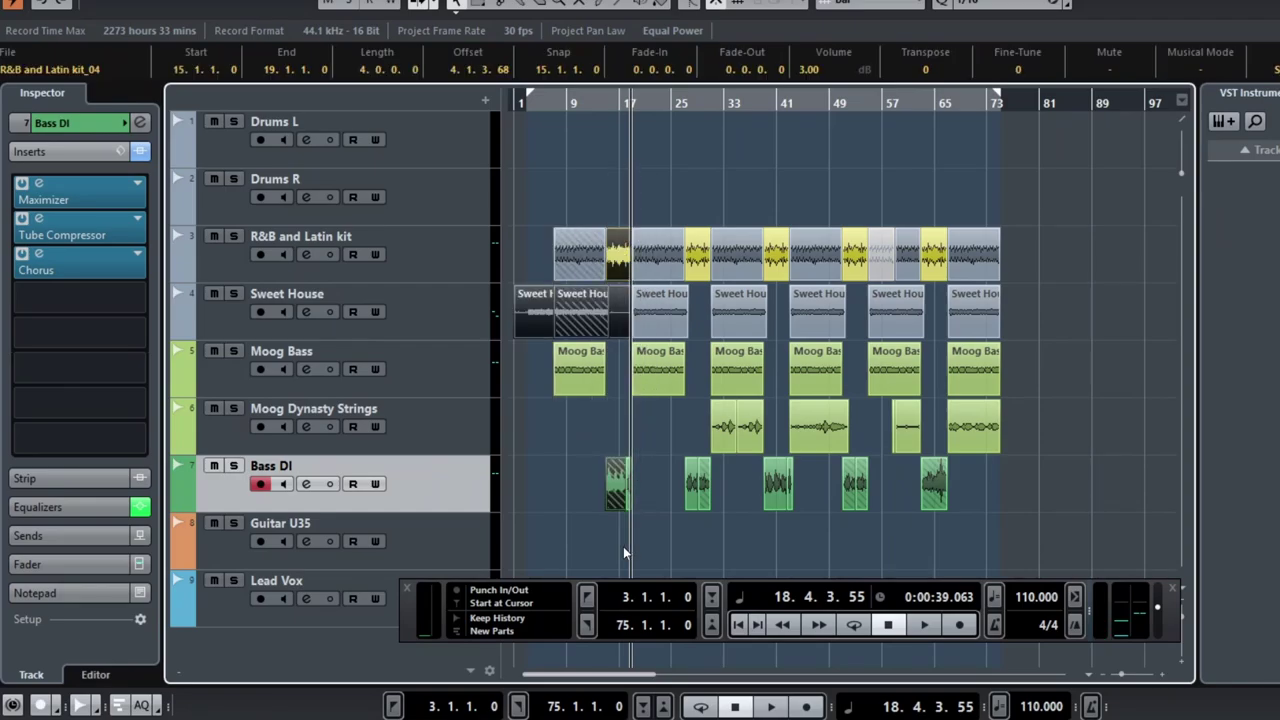
click(625, 400)
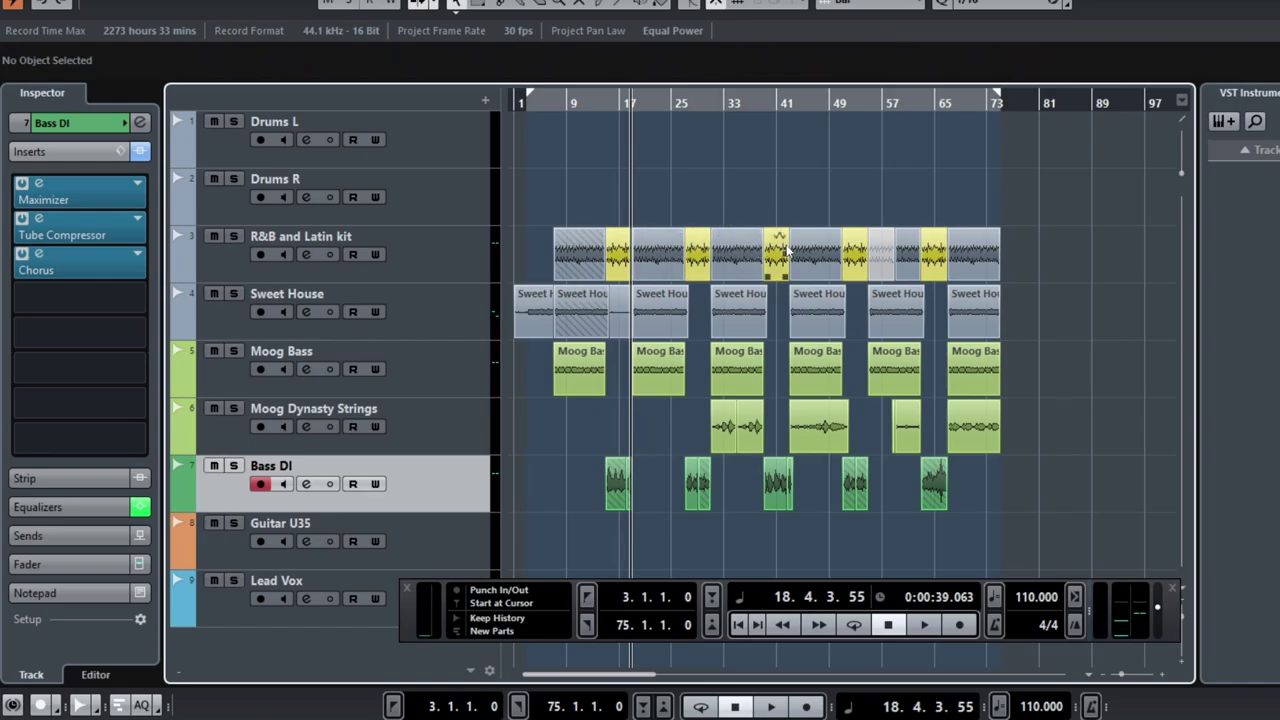
Step: Select all R&B and Latin kit, Sweet House, Moog Bass and Moog Dynasty Strings clips and review their layout through bar 75
key(h)
key(h)
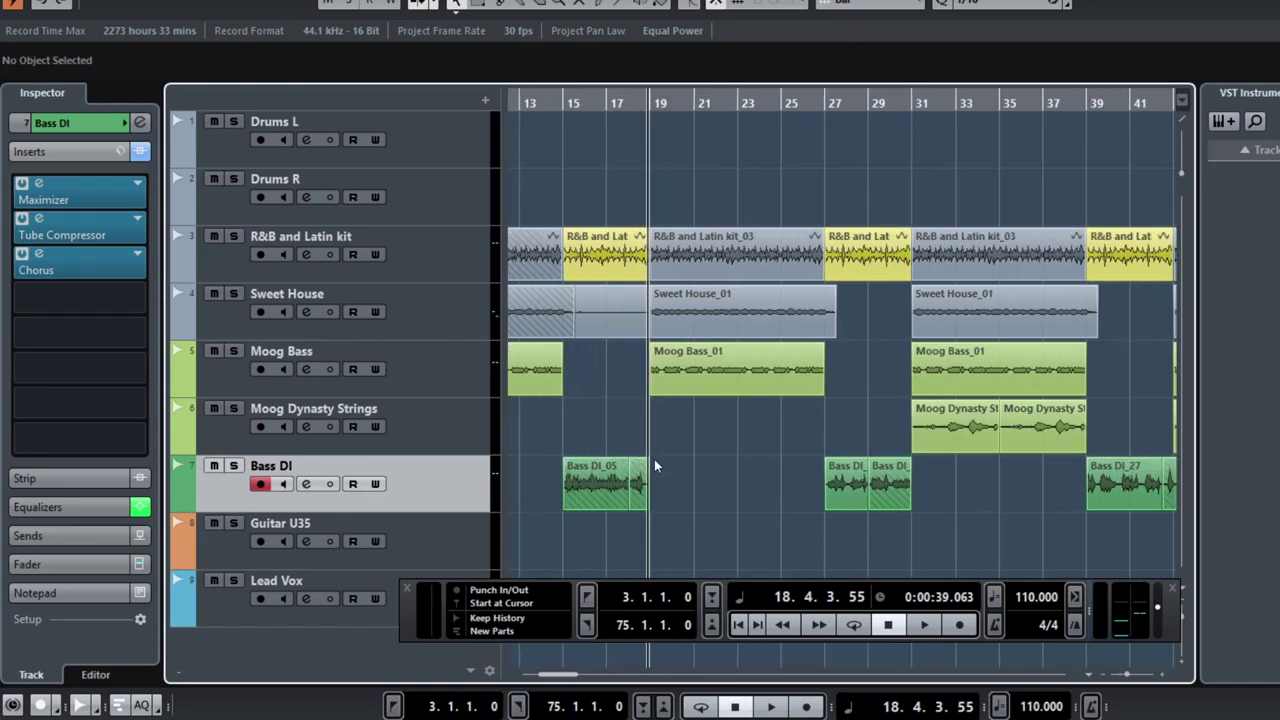
scroll(648, 460, left, 4)
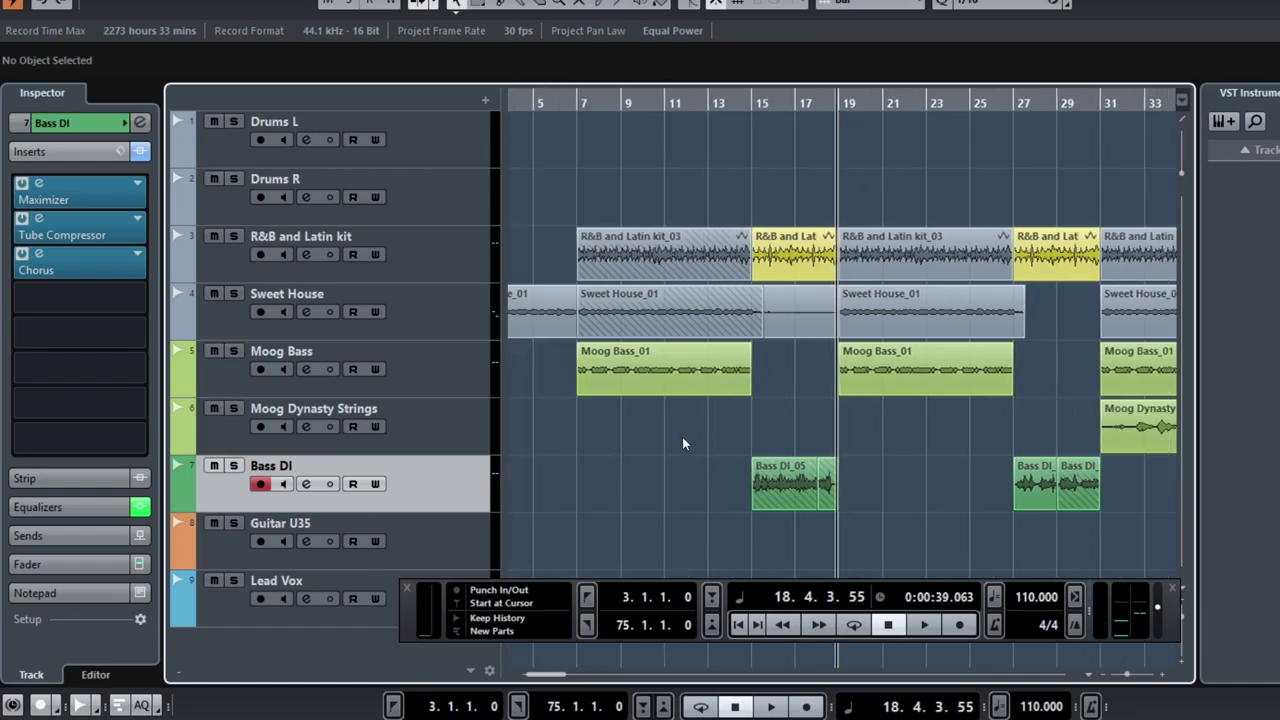
scroll(682, 437, left, 2)
scroll(706, 430, down, 2)
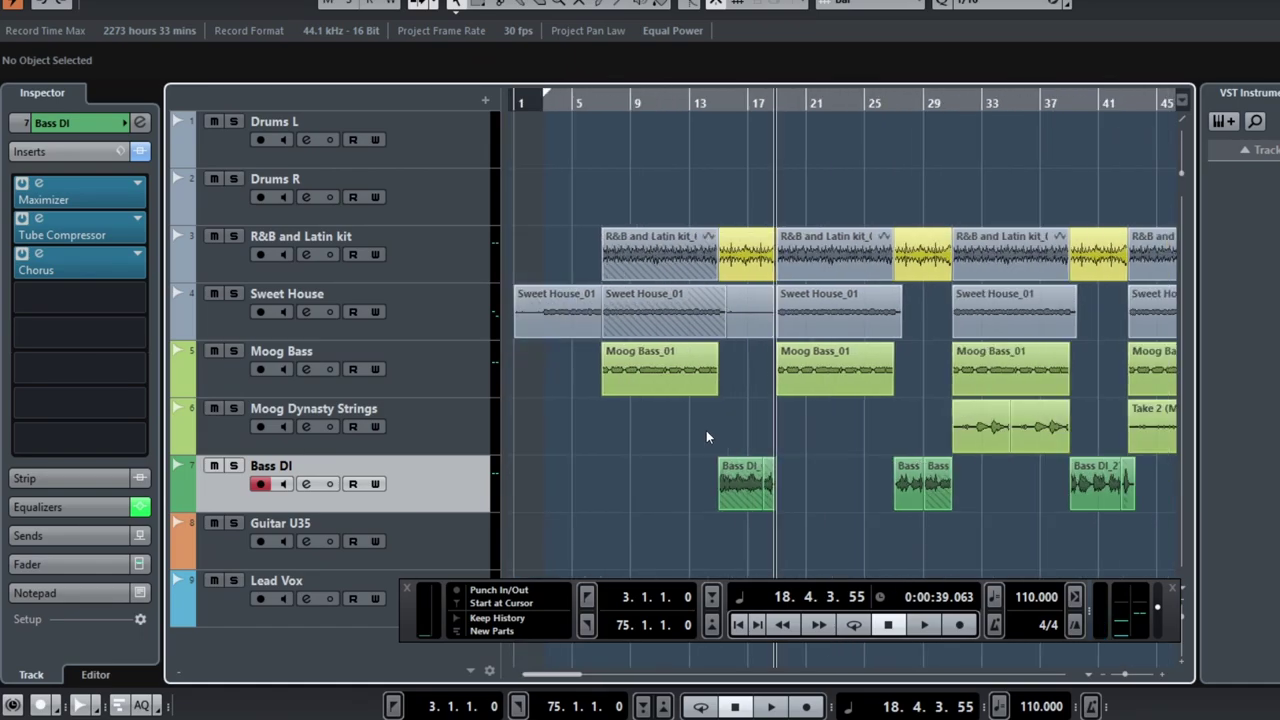
scroll(706, 430, down, 1)
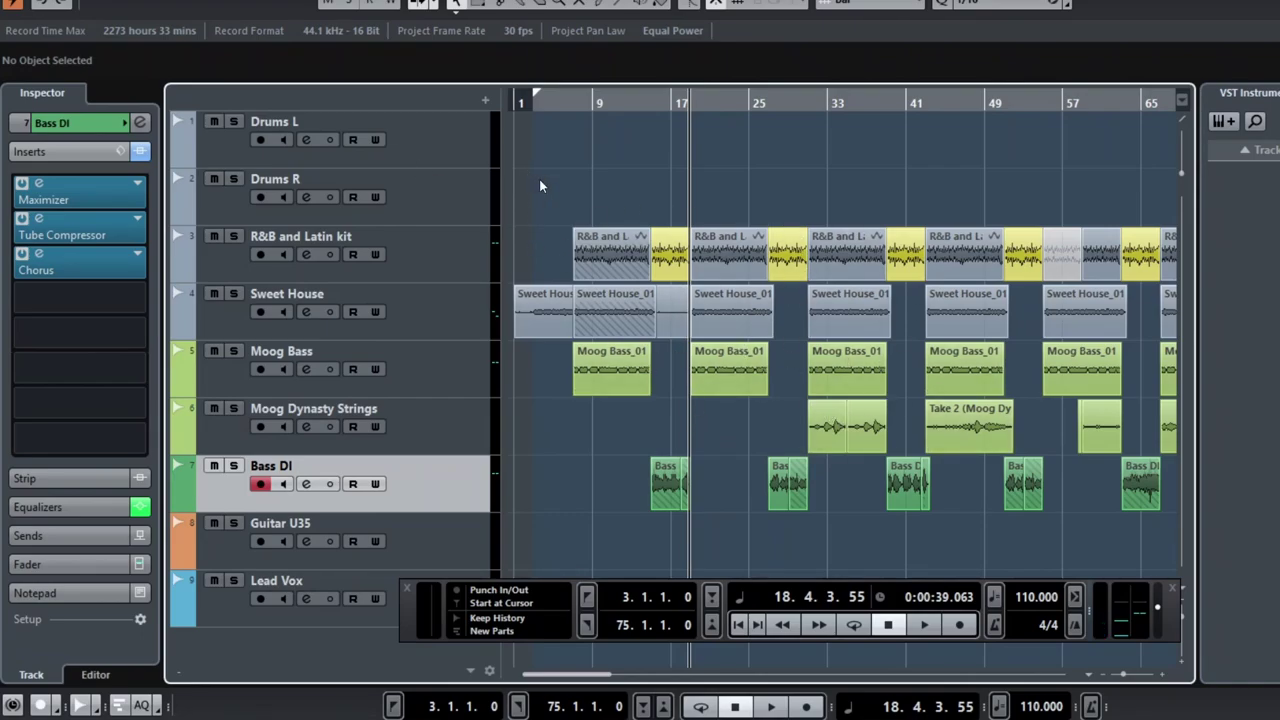
drag(539, 179, 1072, 437)
scroll(728, 480, right, 5)
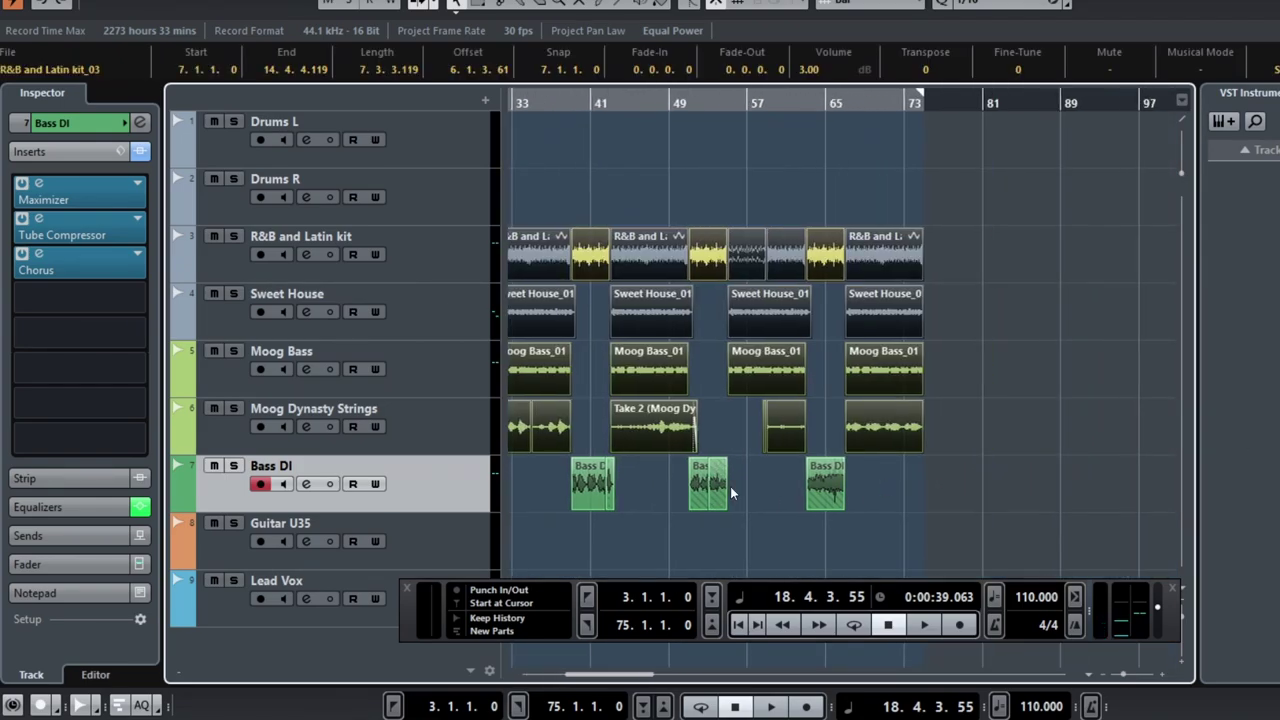
scroll(730, 486, left, 7)
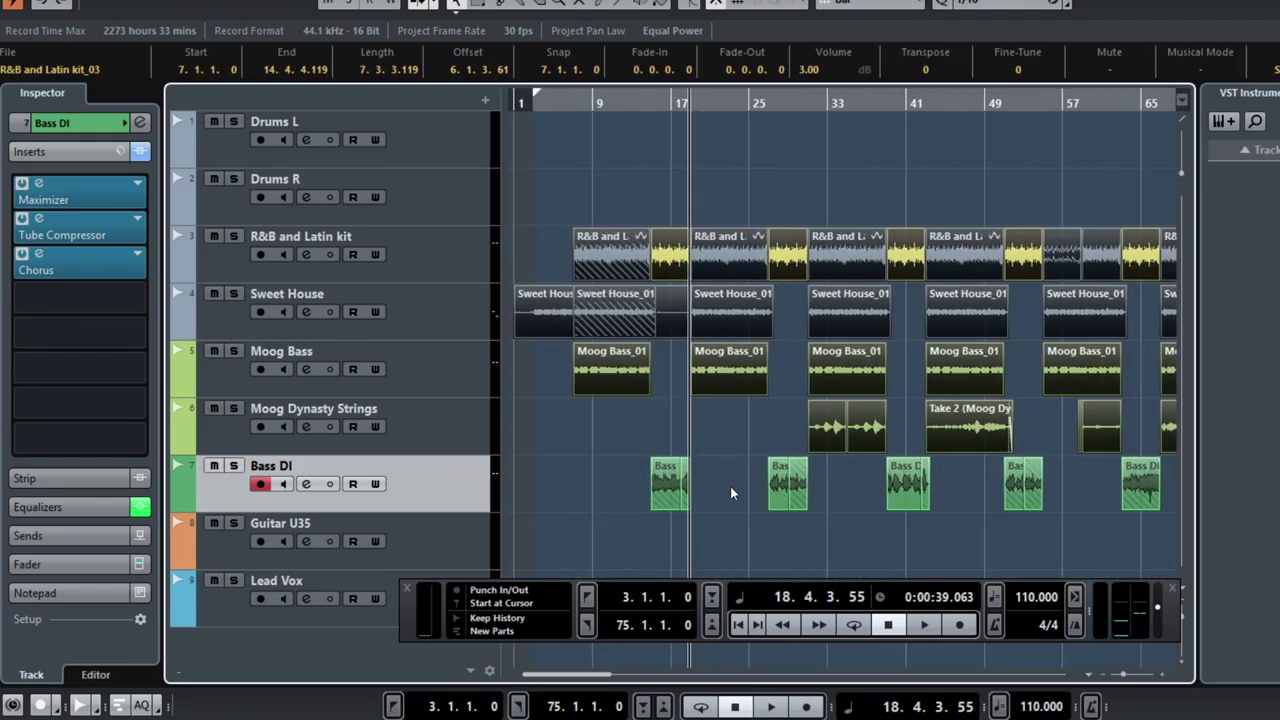
scroll(730, 486, right, 3)
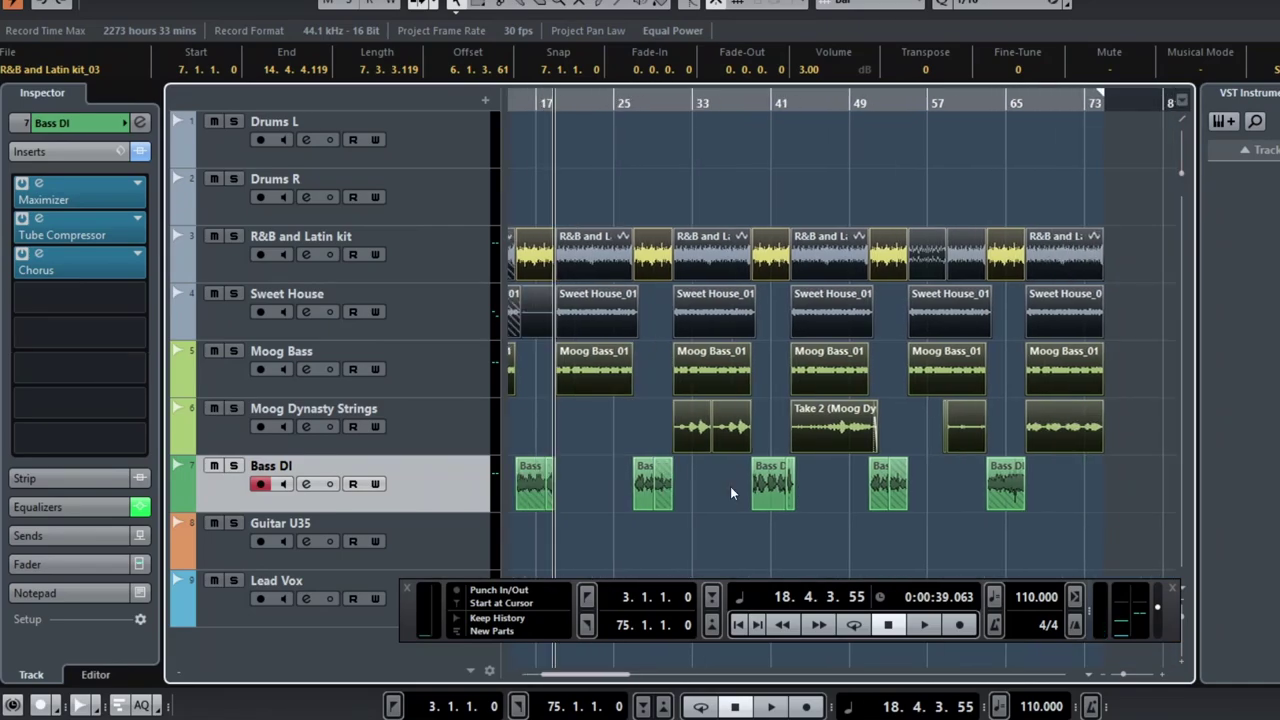
scroll(730, 486, left, 3)
scroll(730, 486, right, 2)
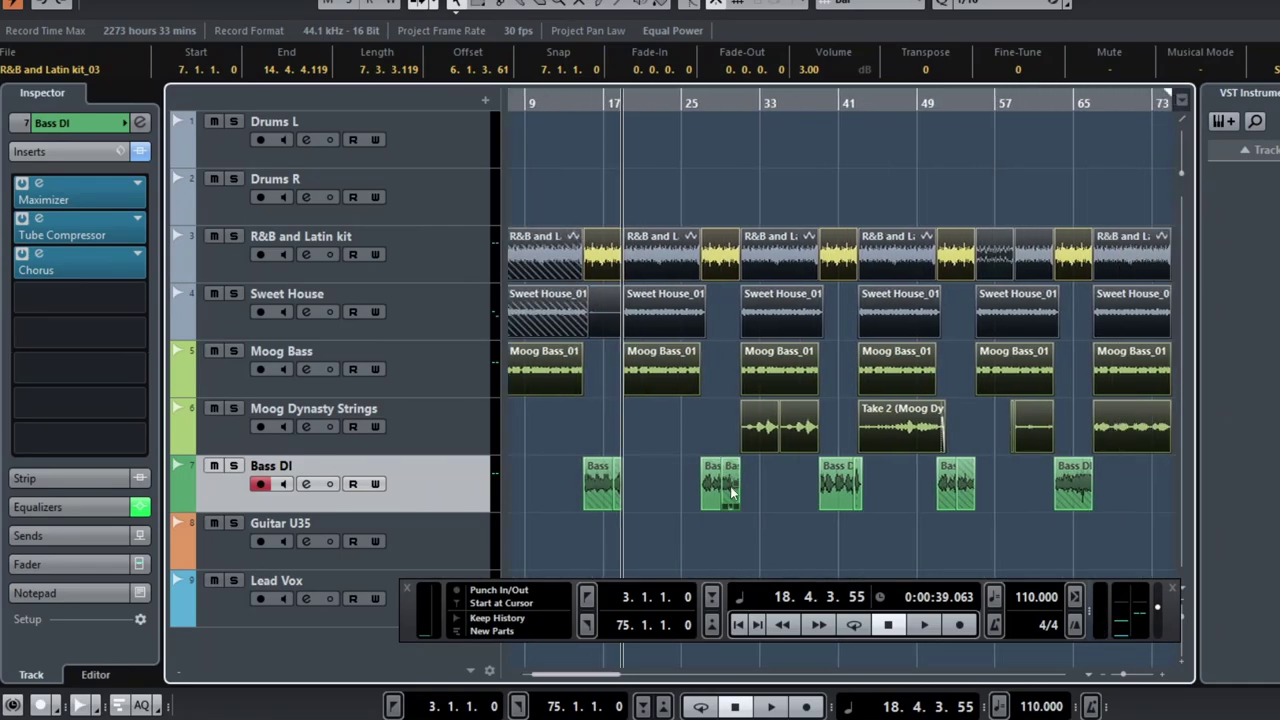
scroll(730, 490, left, 2)
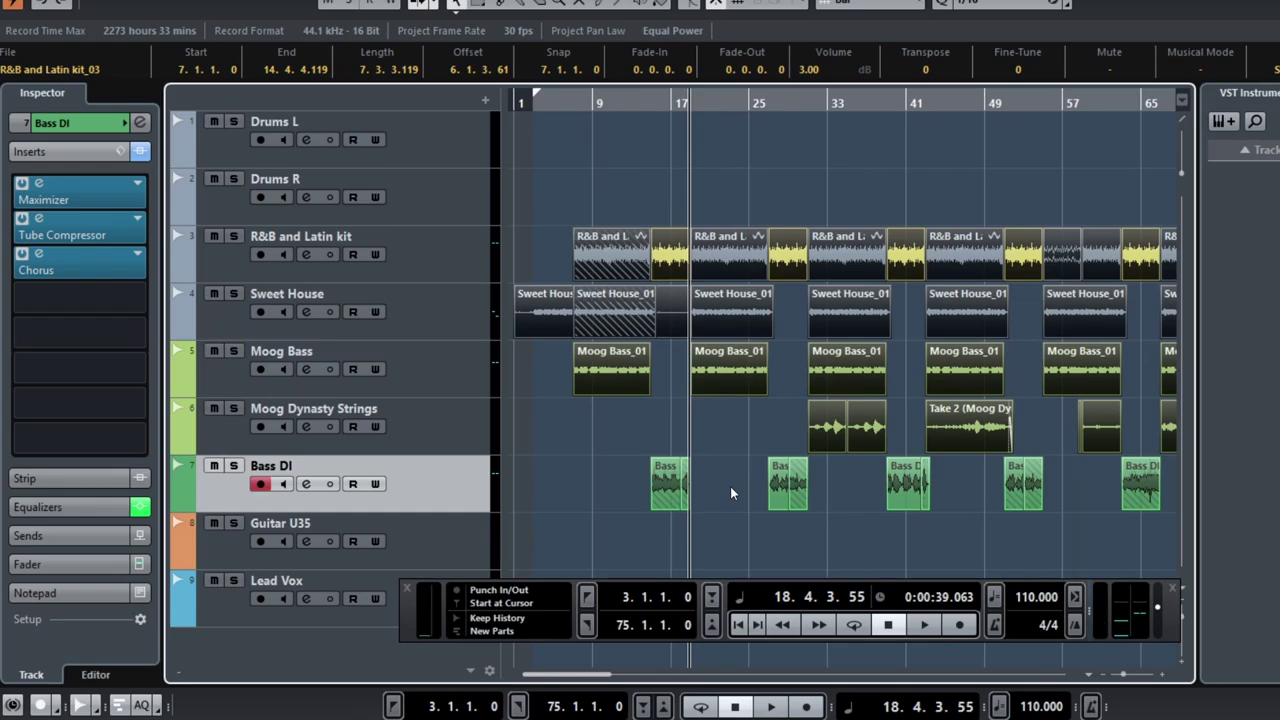
scroll(730, 486, right, 3)
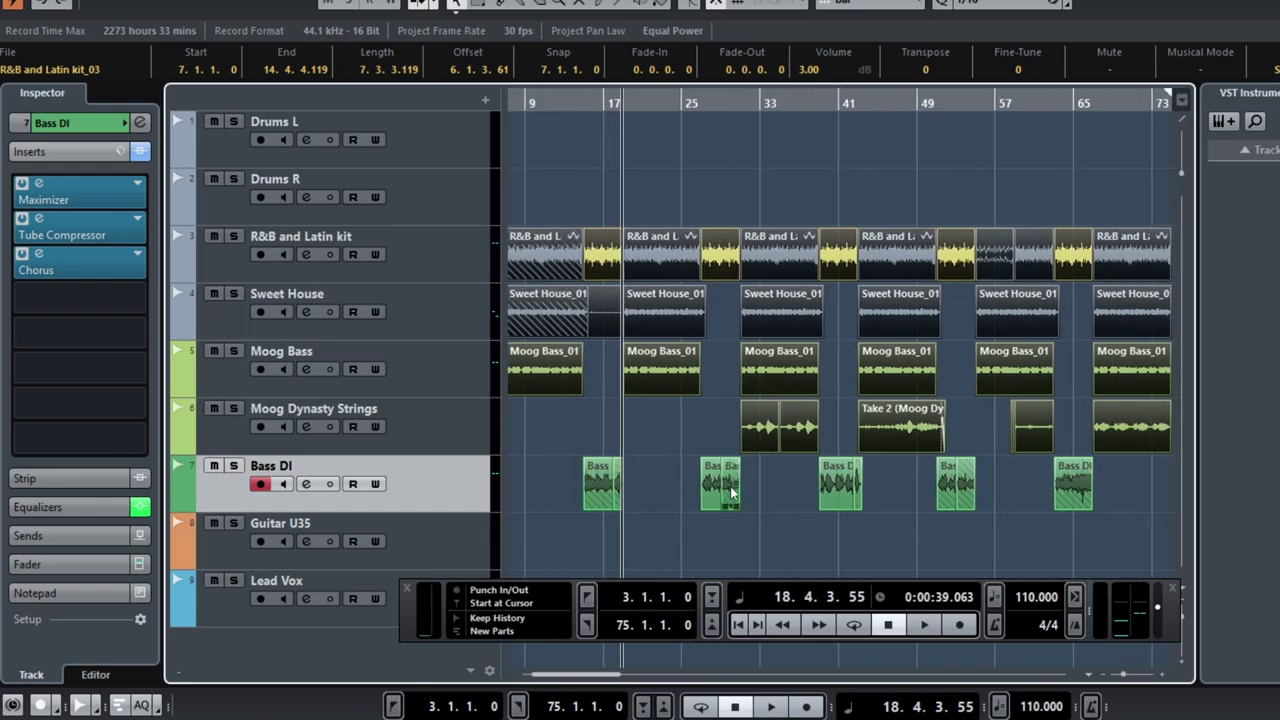
scroll(731, 492, left, 2)
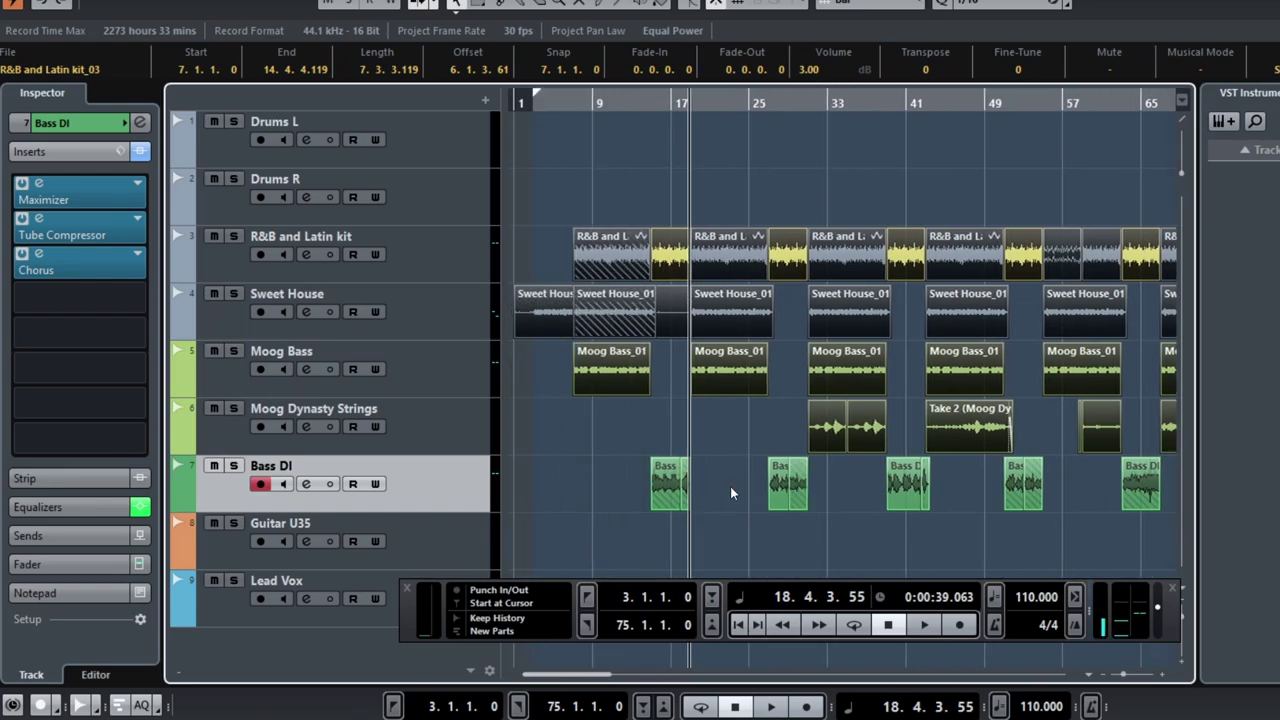
Step: Select all Bass DI clips across the song and clear the selection
click(608, 460)
mouse_move(878, 507)
mouse_down()
mouse_move(1147, 517)
mouse_move(1115, 509)
mouse_move(1116, 496)
mouse_up()
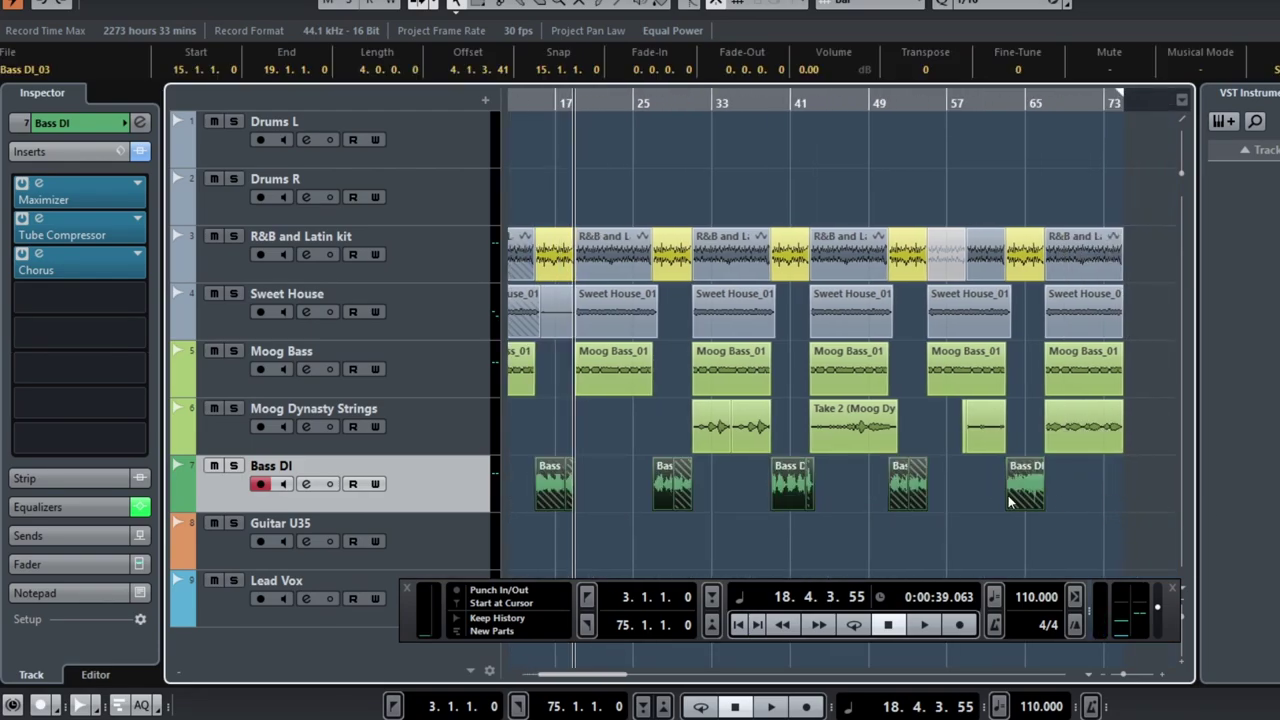
scroll(686, 550, left, 3)
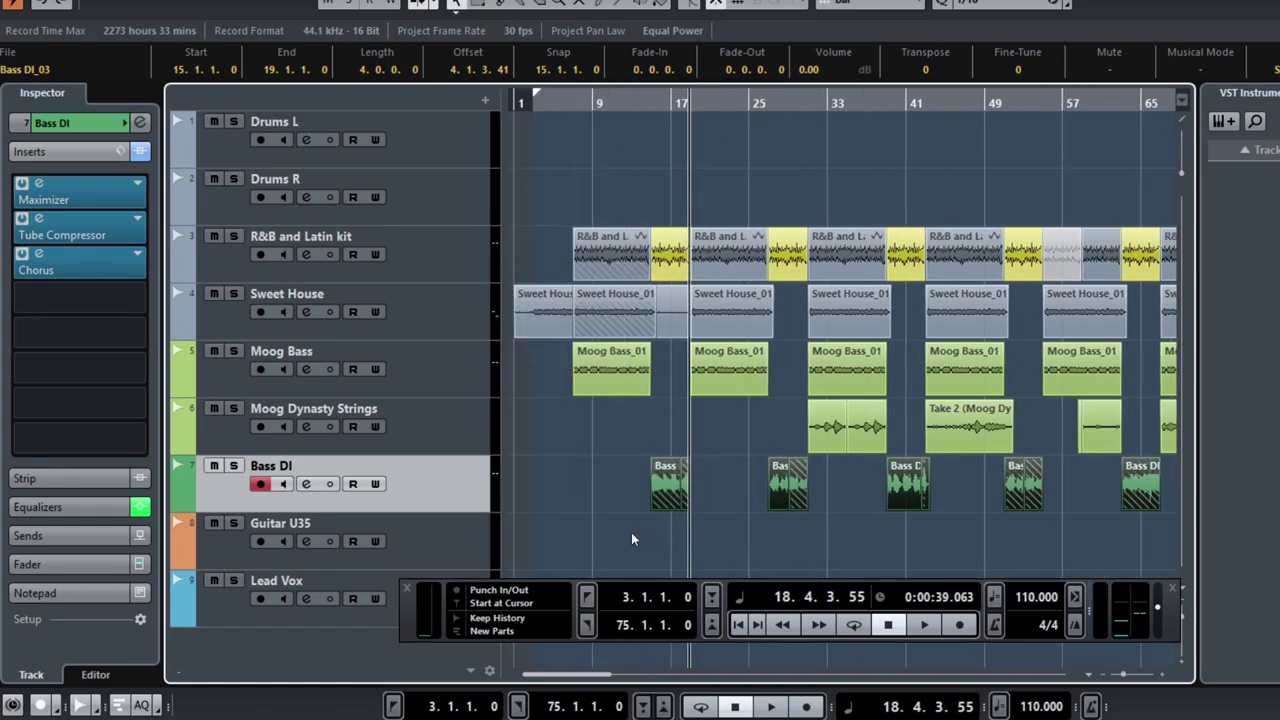
click(641, 508)
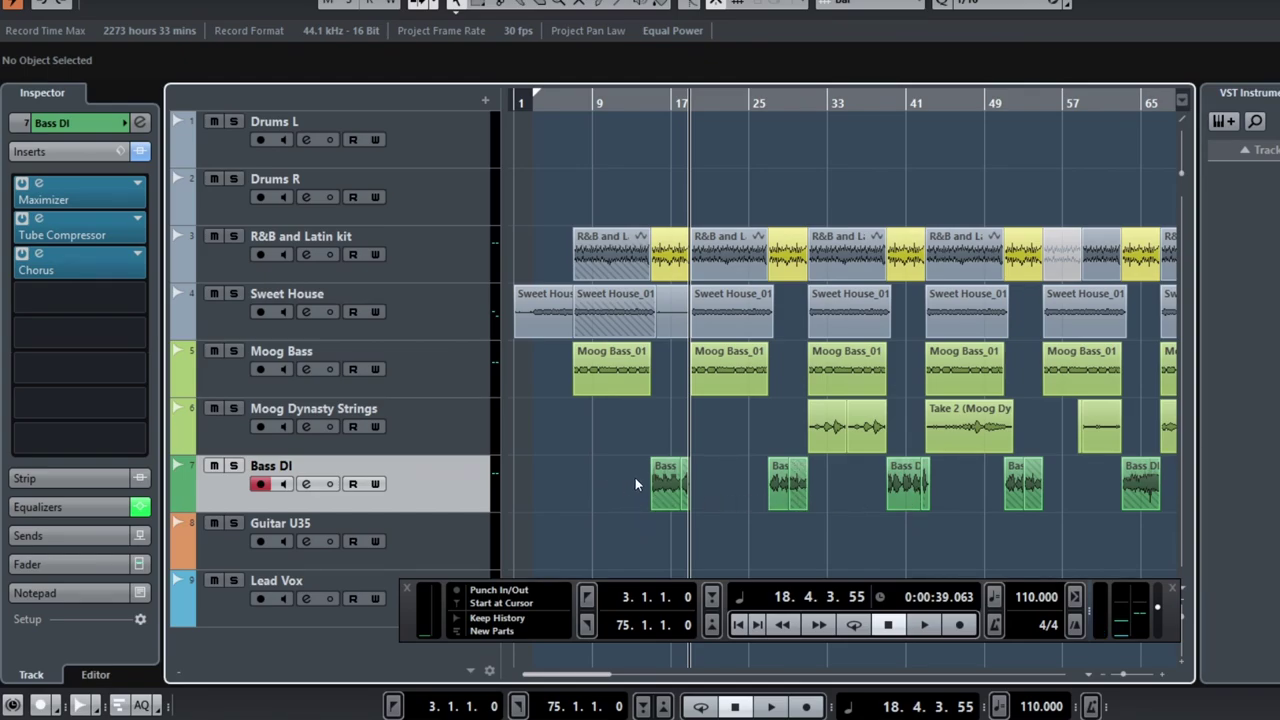
Step: Place the cursor at bar 15 and inspect the settings of Bass DI's Maximizer, Tube Compressor and Chorus inserts
click(646, 103)
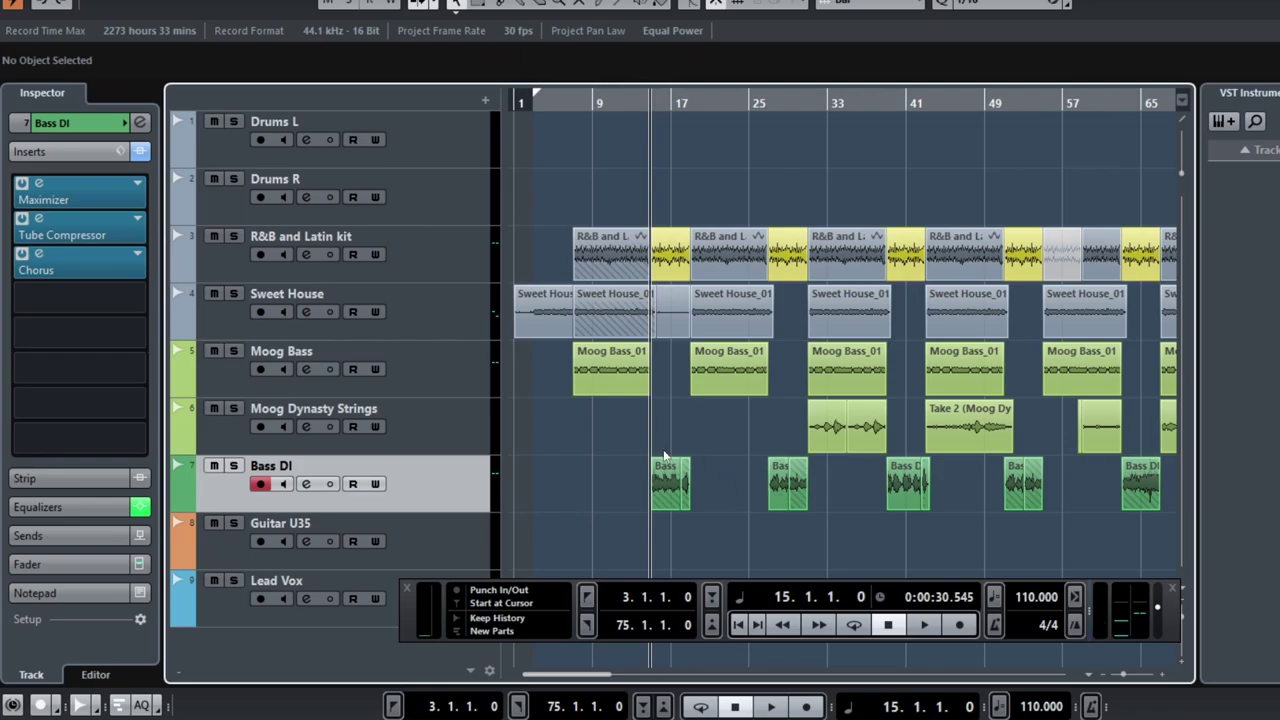
click(40, 187)
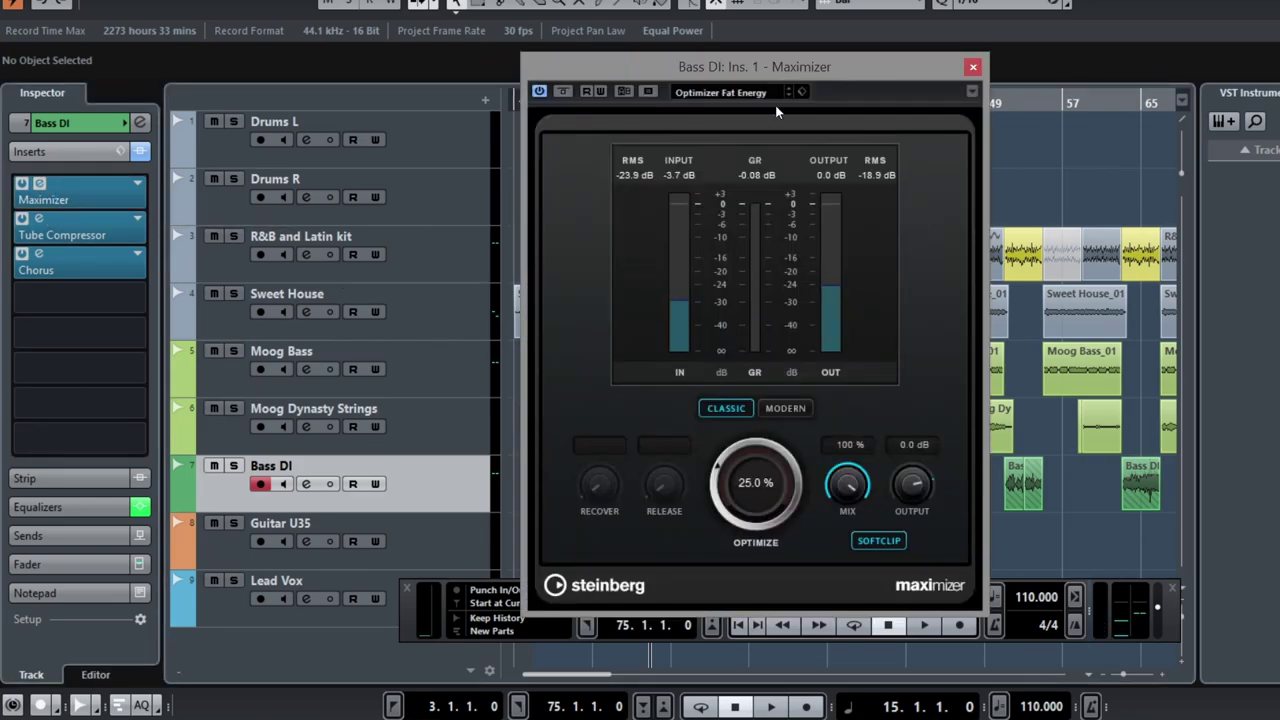
click(971, 67)
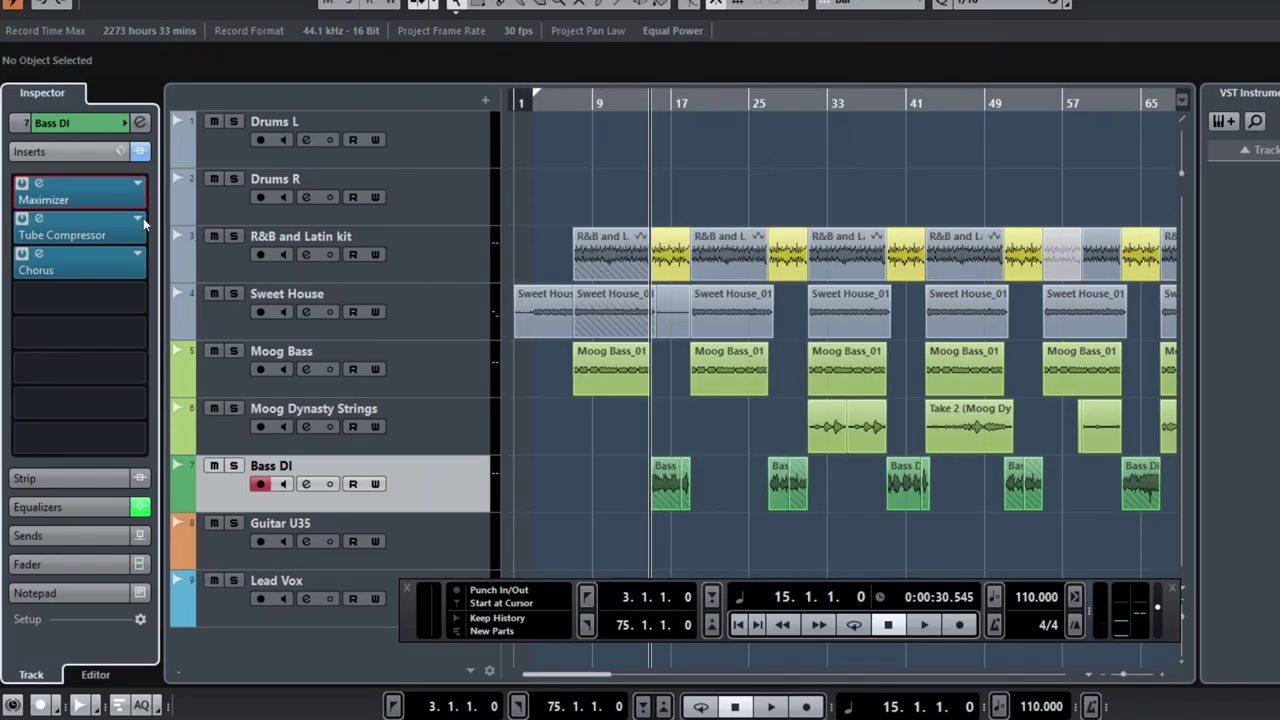
click(39, 219)
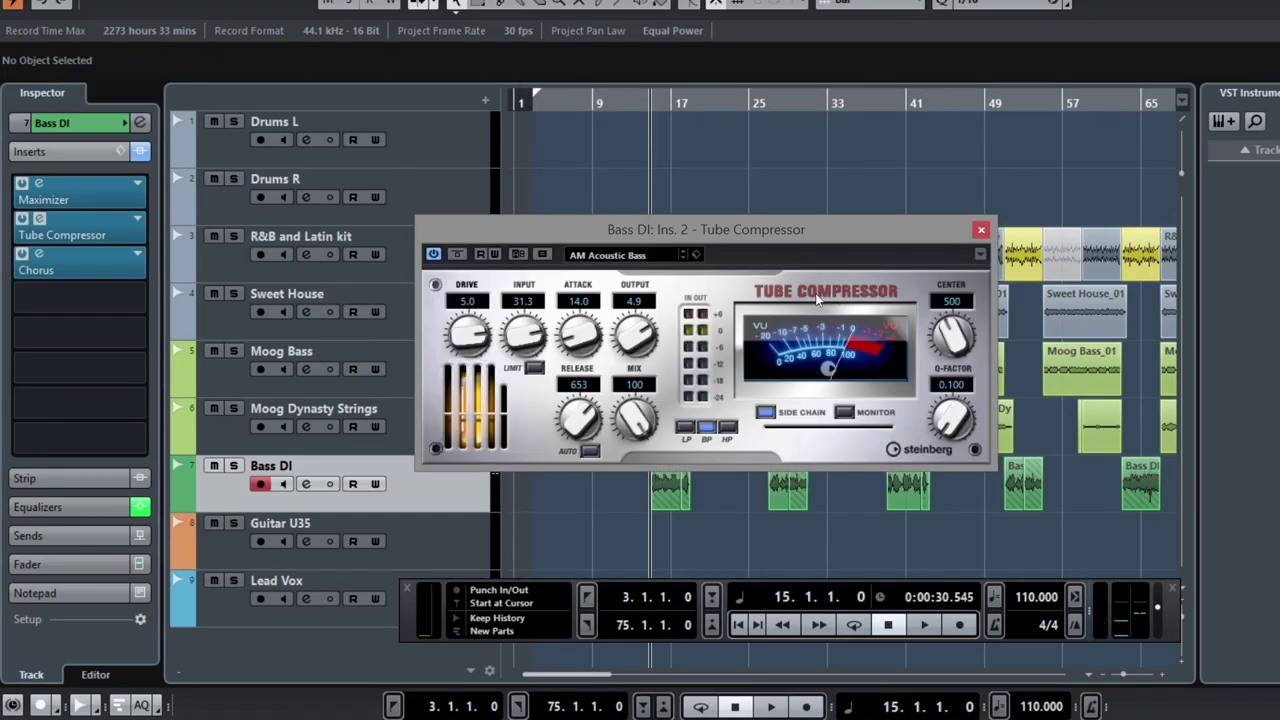
click(983, 229)
click(39, 254)
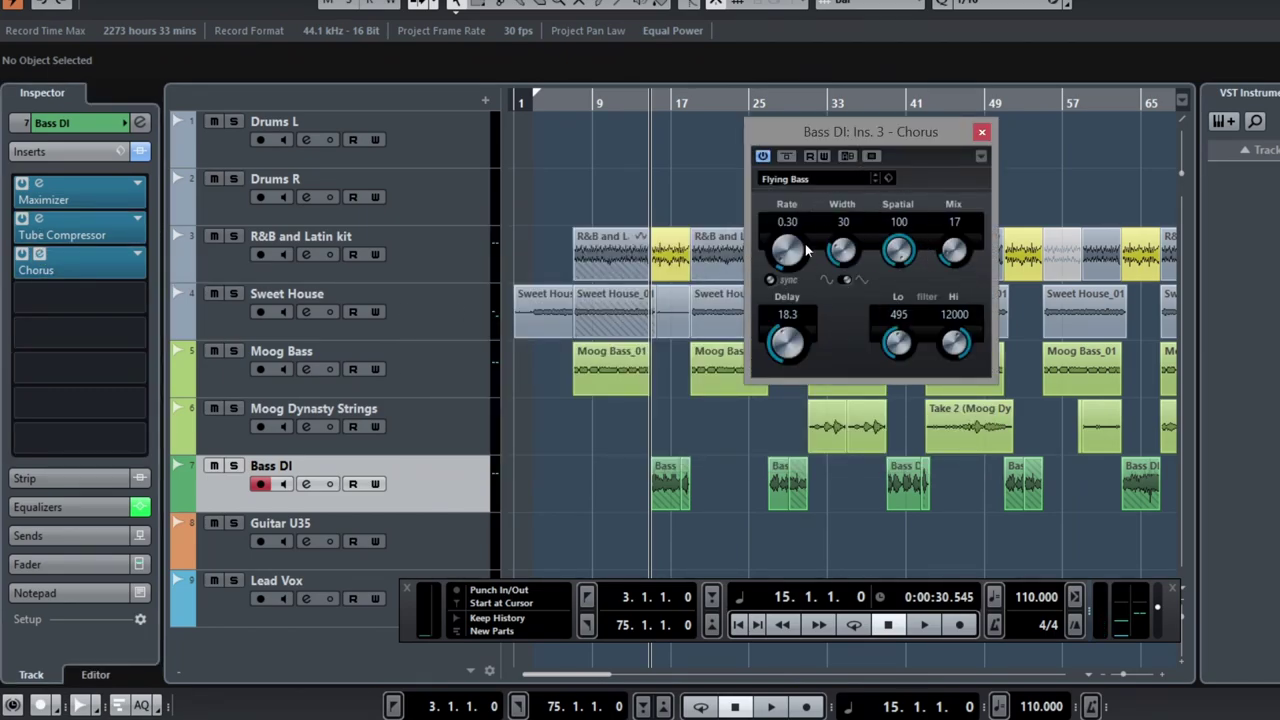
Step: Close the Chorus editor and bypass Bass DI's Maximizer, Tube Compressor and Chorus inserts
click(980, 132)
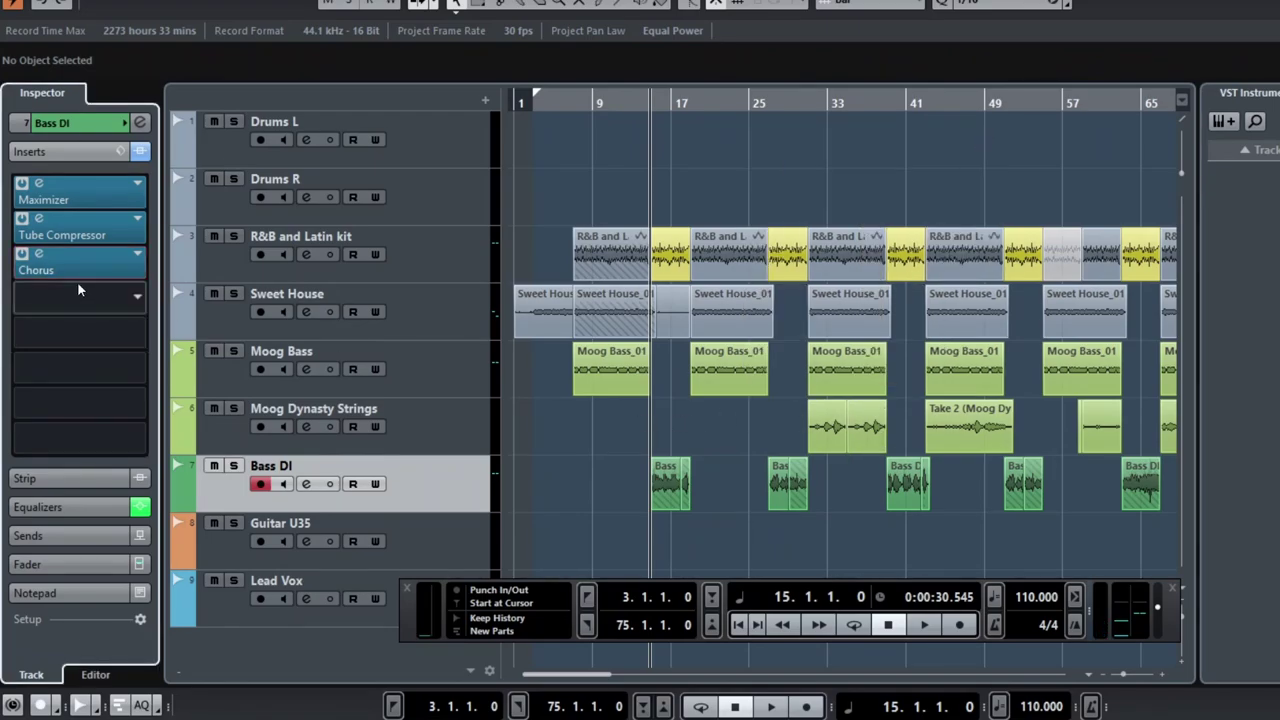
key(g)
key(g)
key(g)
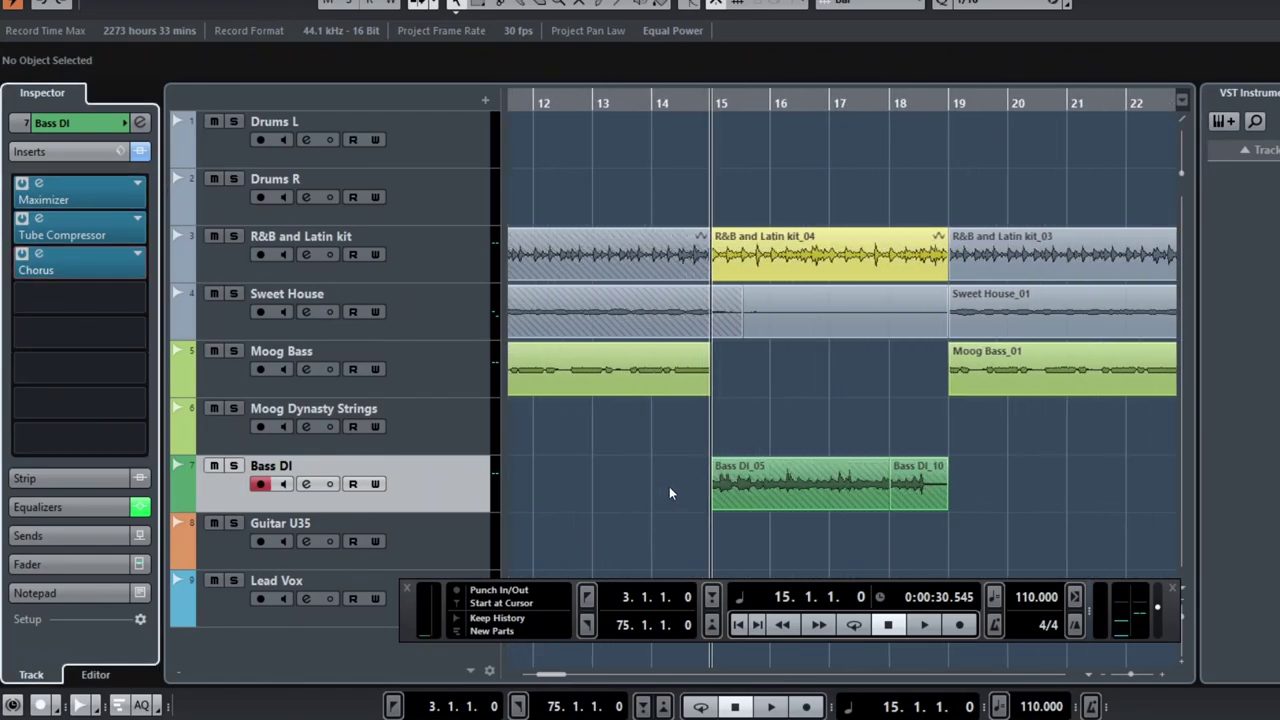
click(21, 183)
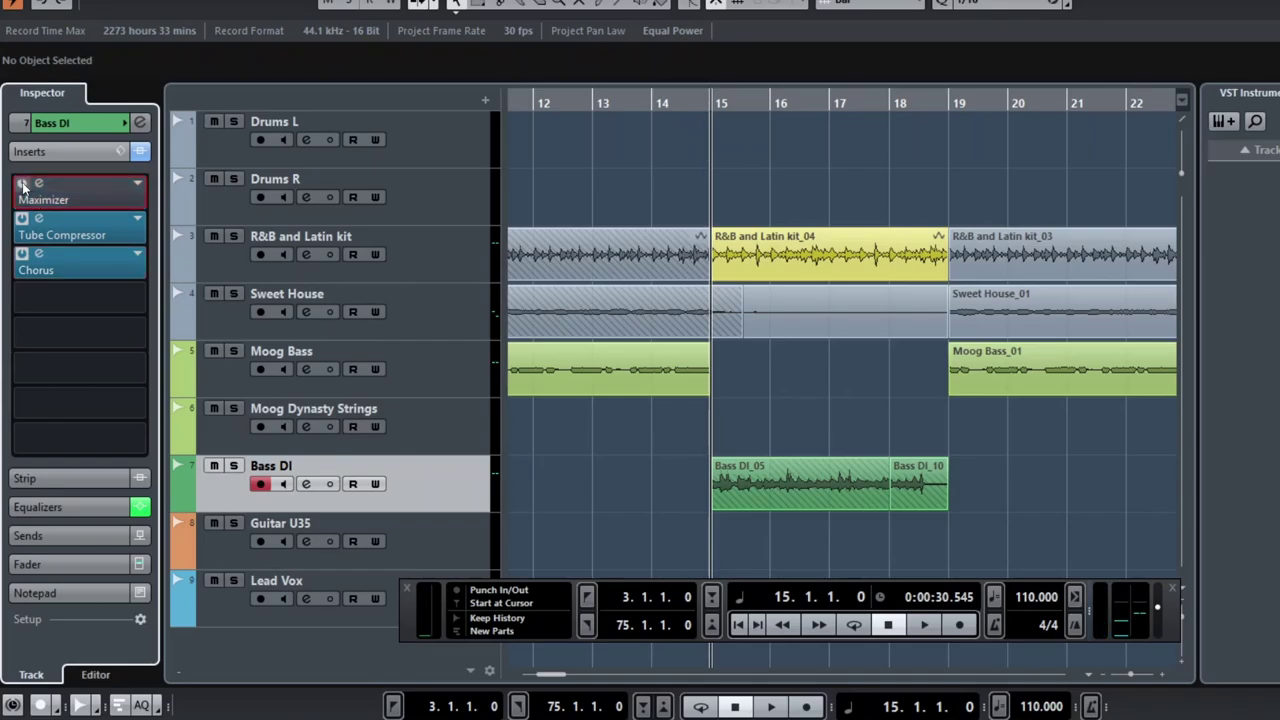
click(21, 218)
click(21, 253)
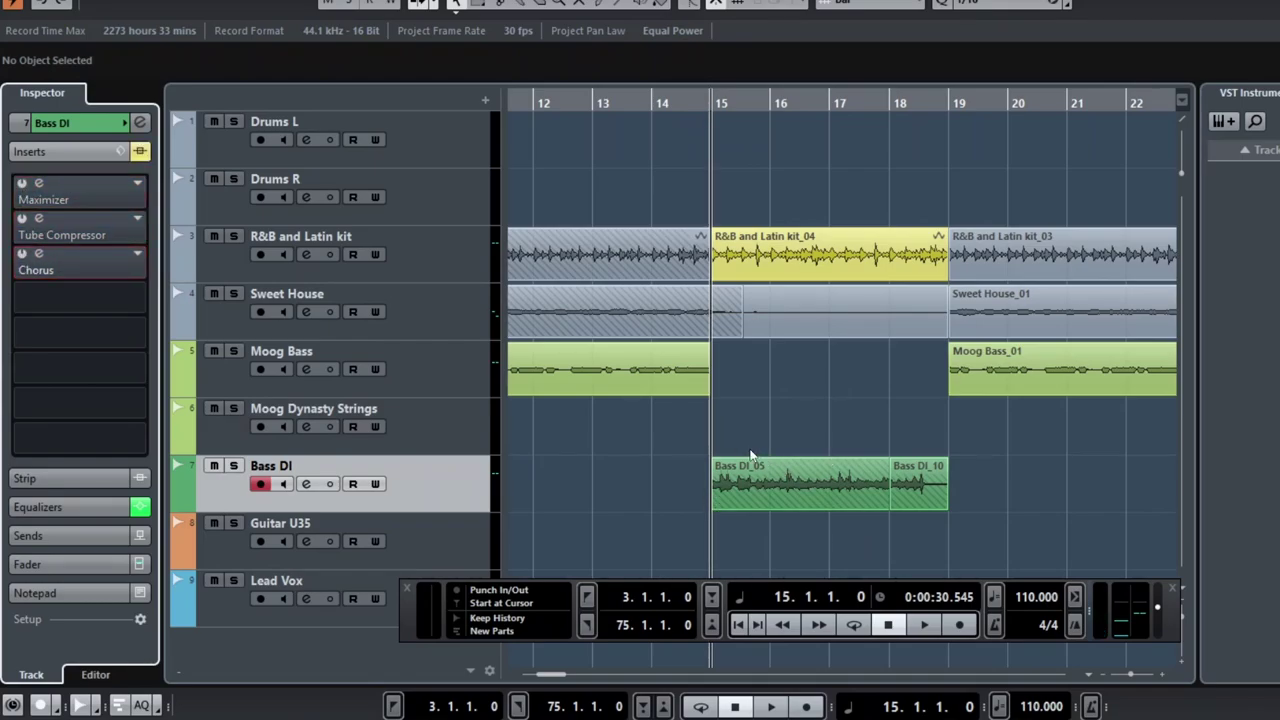
Step: Solo Bass DI and play it from bar 15 without any active inserts
click(233, 466)
key(space)
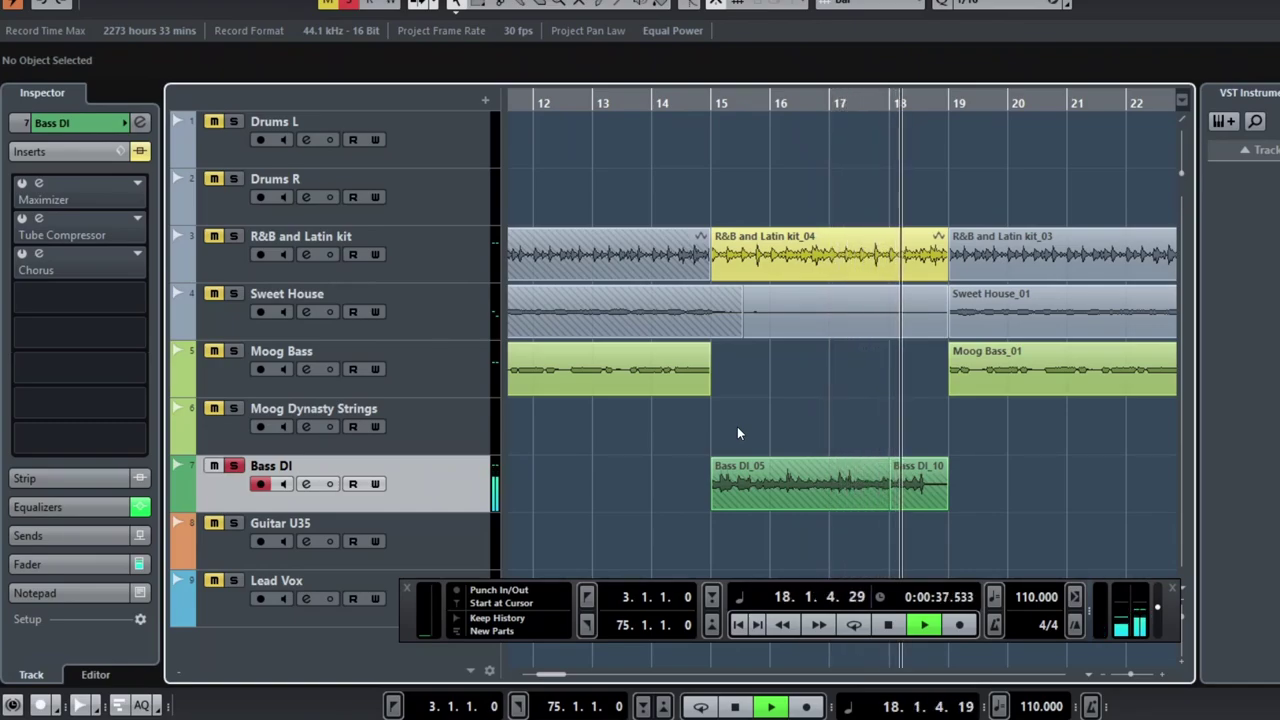
key(space)
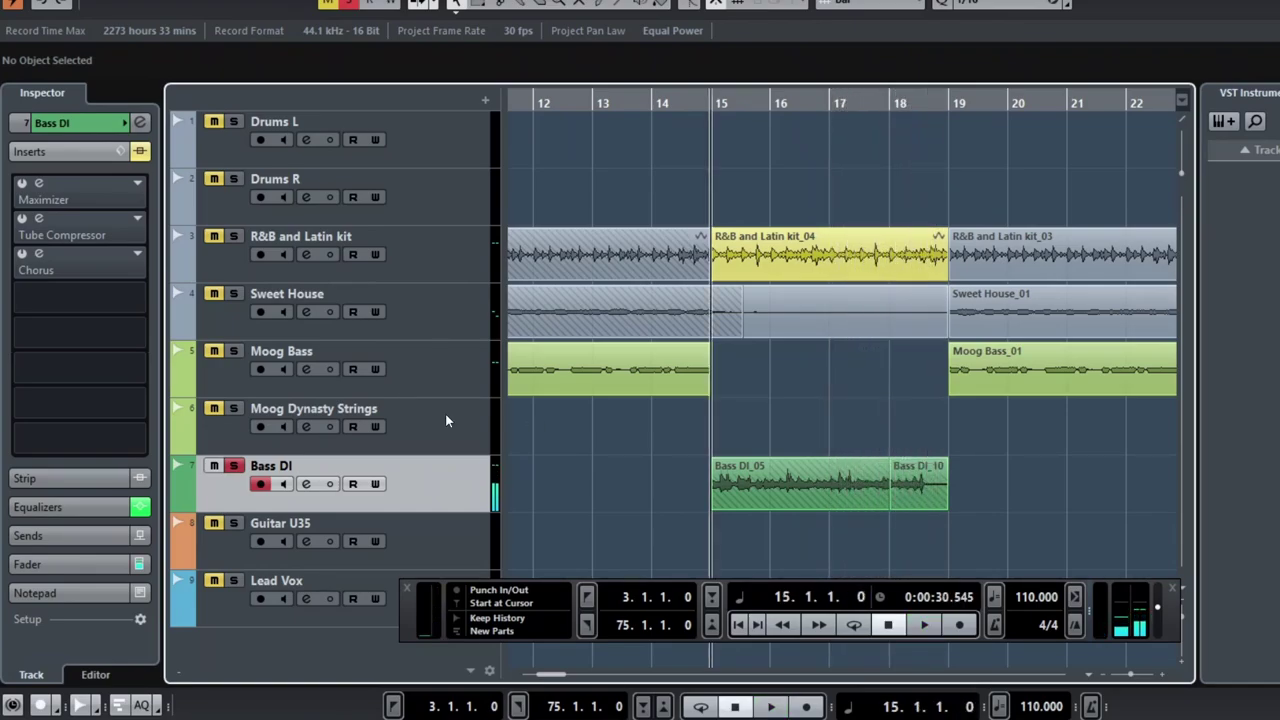
Step: Audition Bass DI from bar 15 with only the Maximizer insert active
click(80, 200)
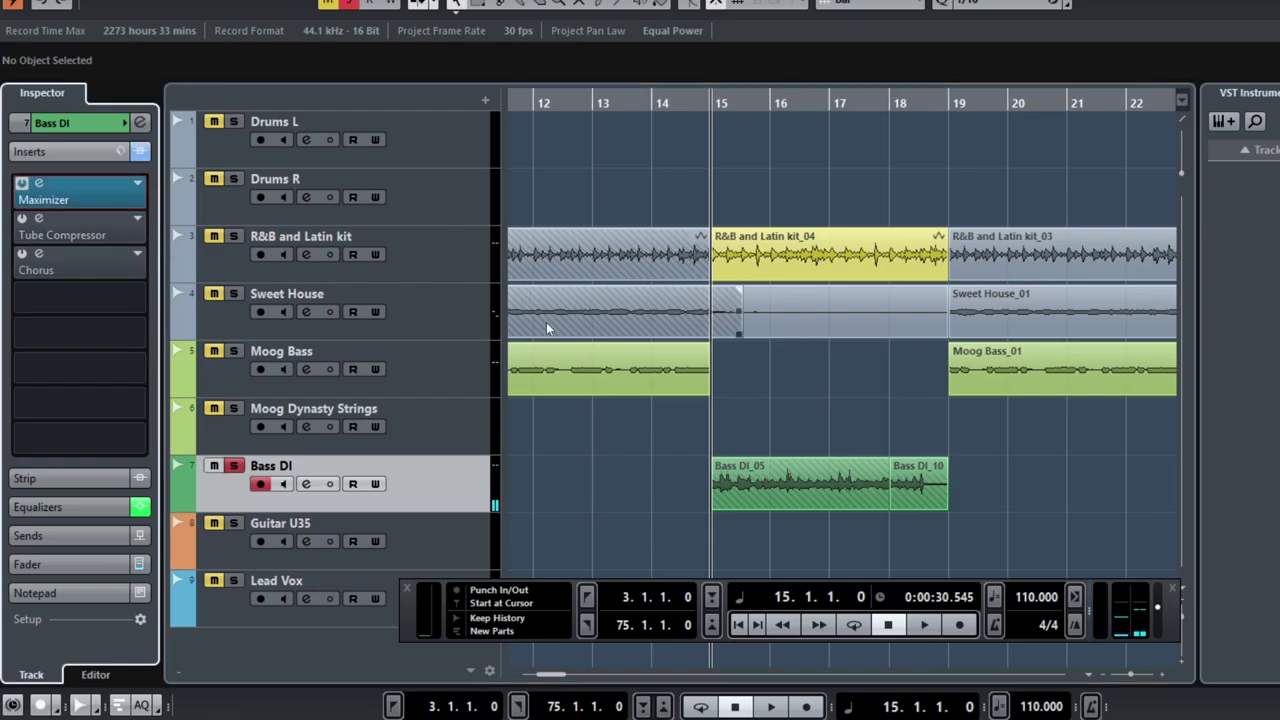
key(space)
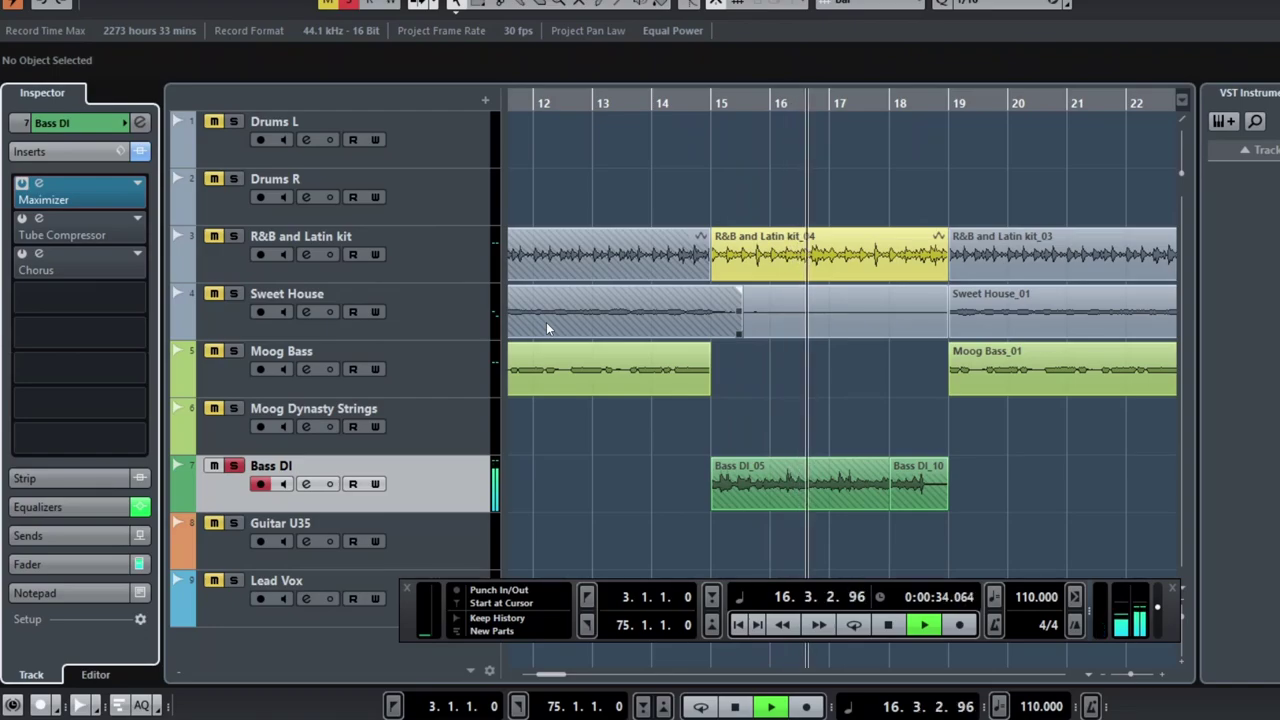
key(space)
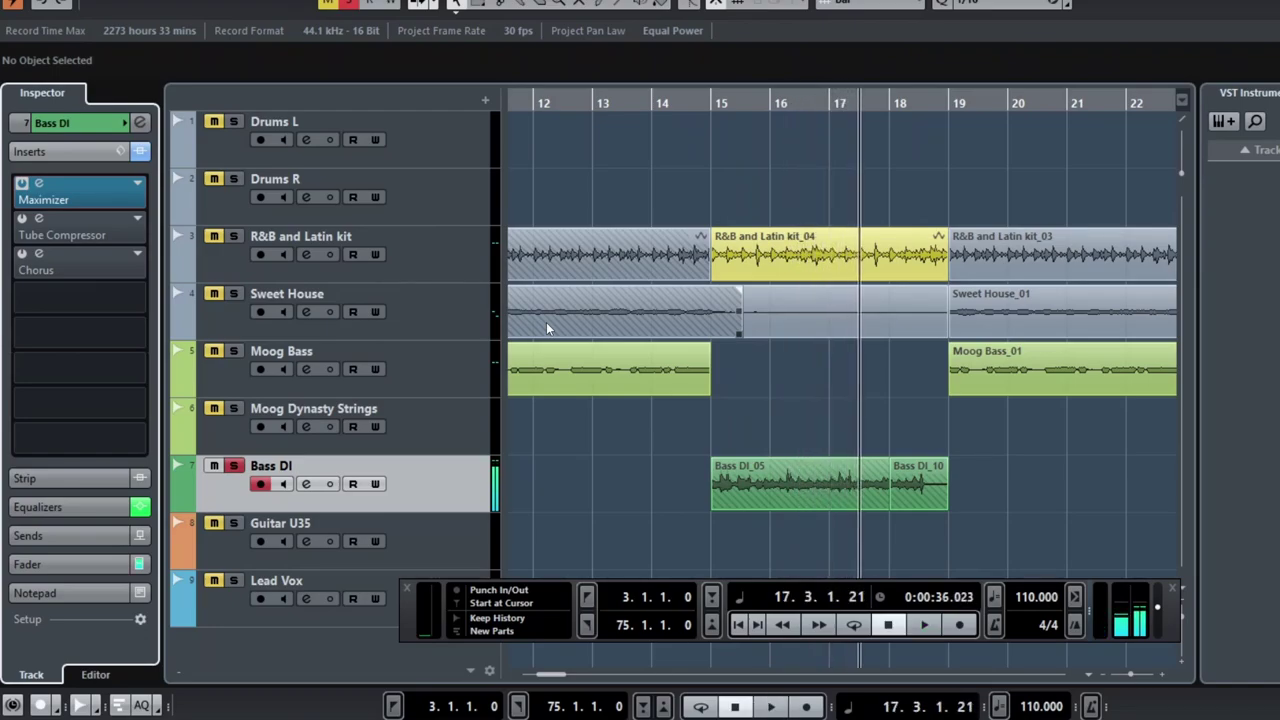
key(KP_0)
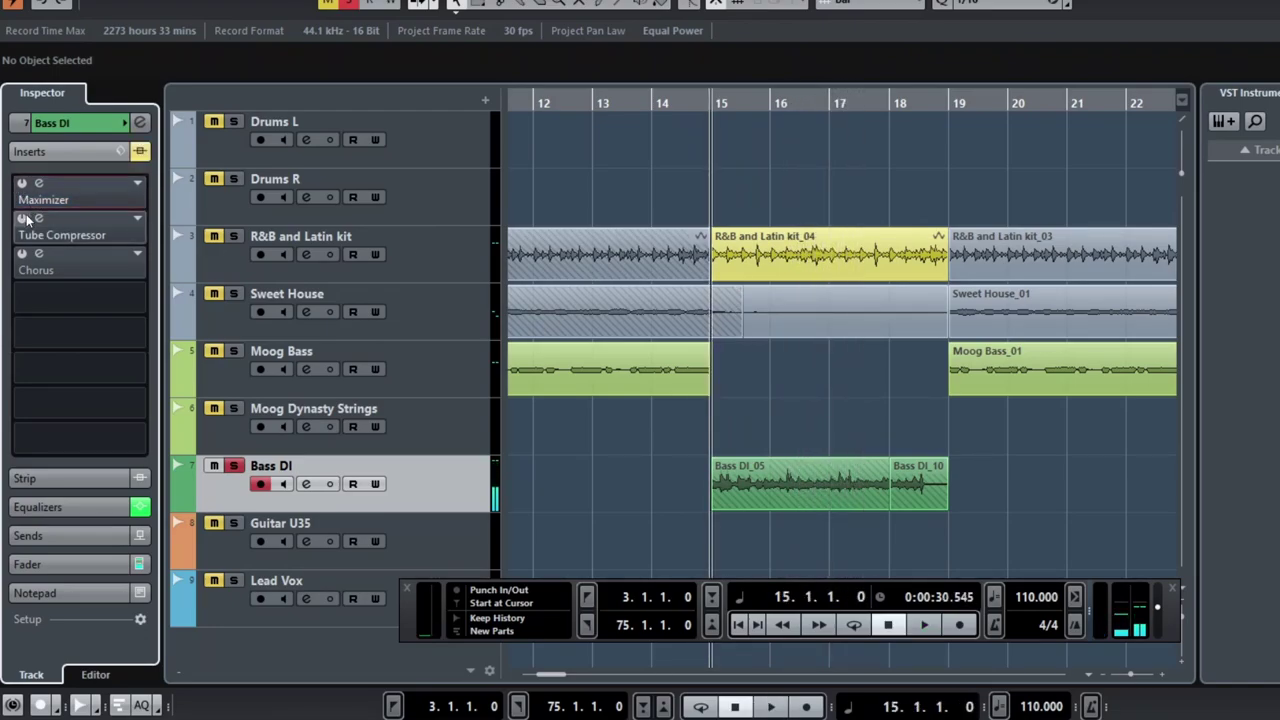
Step: Audition Bass DI from bar 15 with only the Tube Compressor insert active
click(103, 219)
key(space)
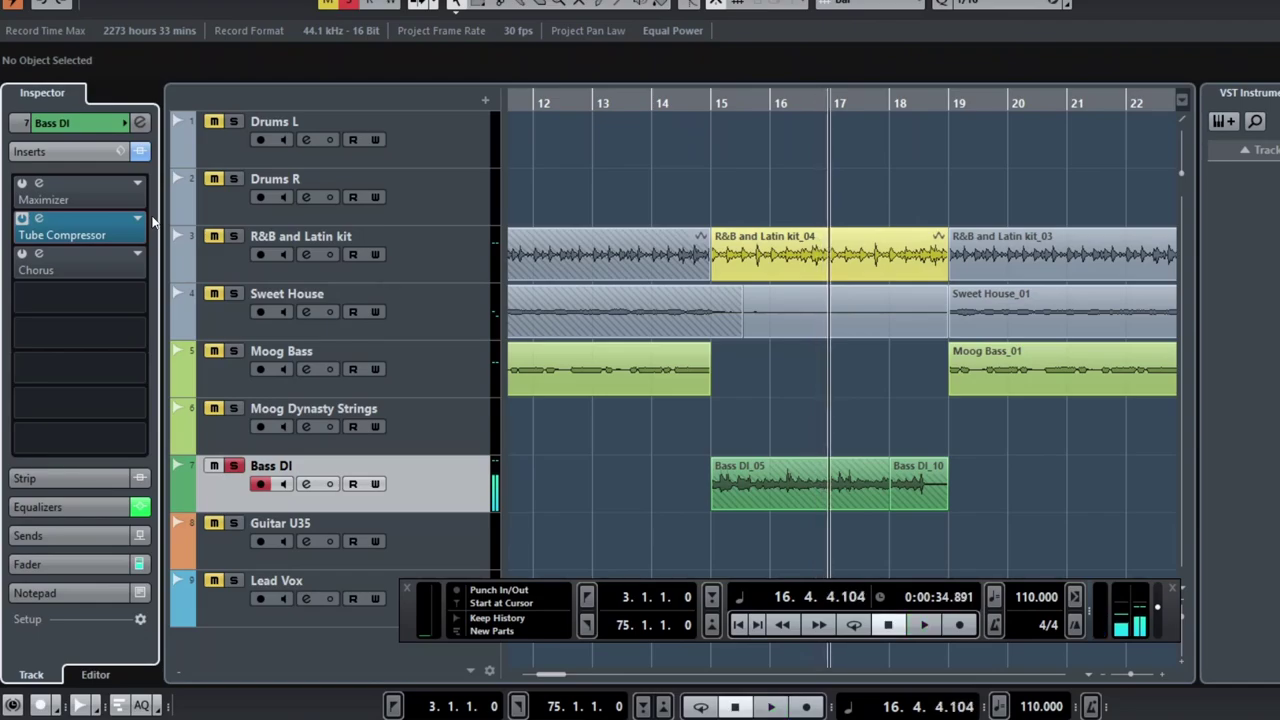
key(space)
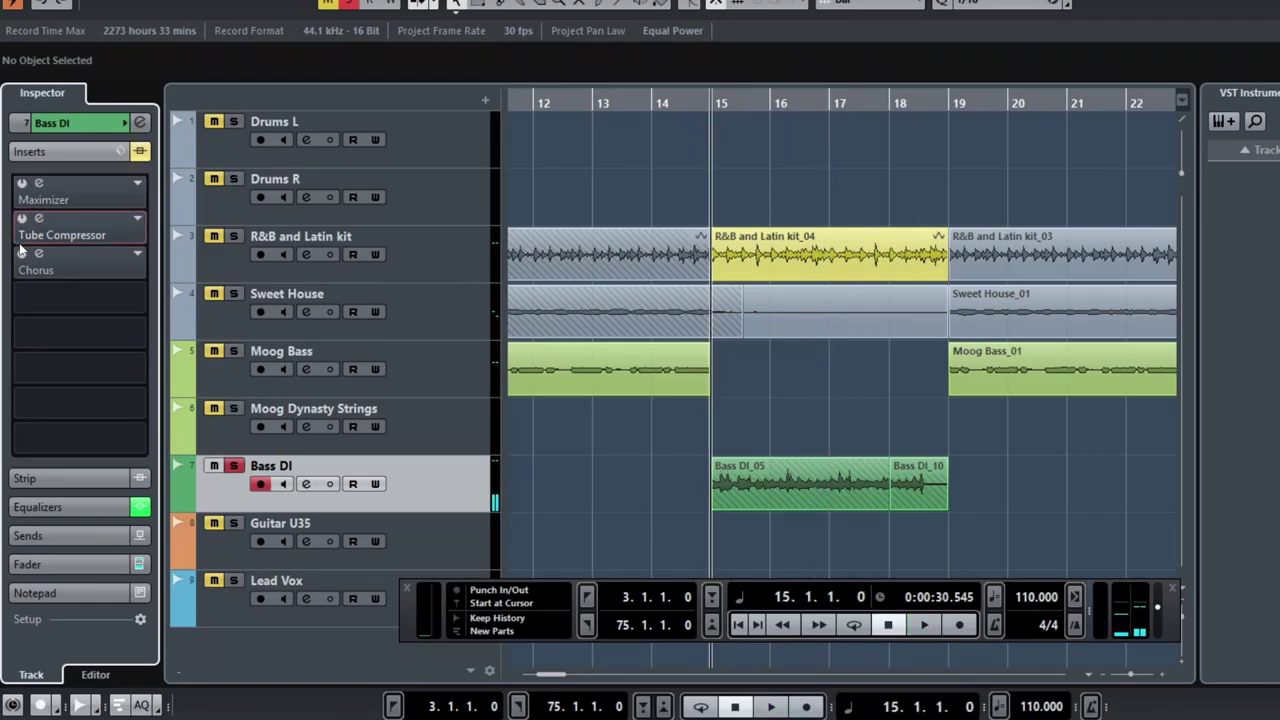
Step: Audition Bass DI from bar 15 with only the Chorus insert active
click(22, 255)
key(space)
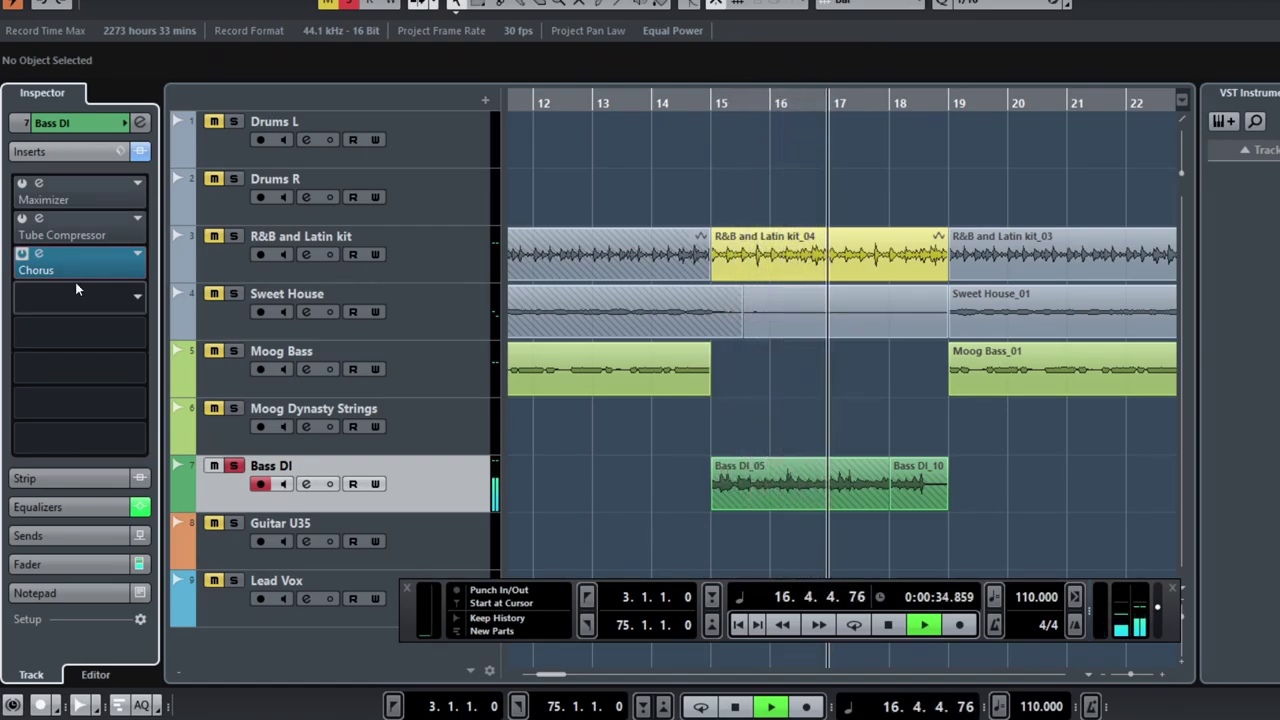
key(space)
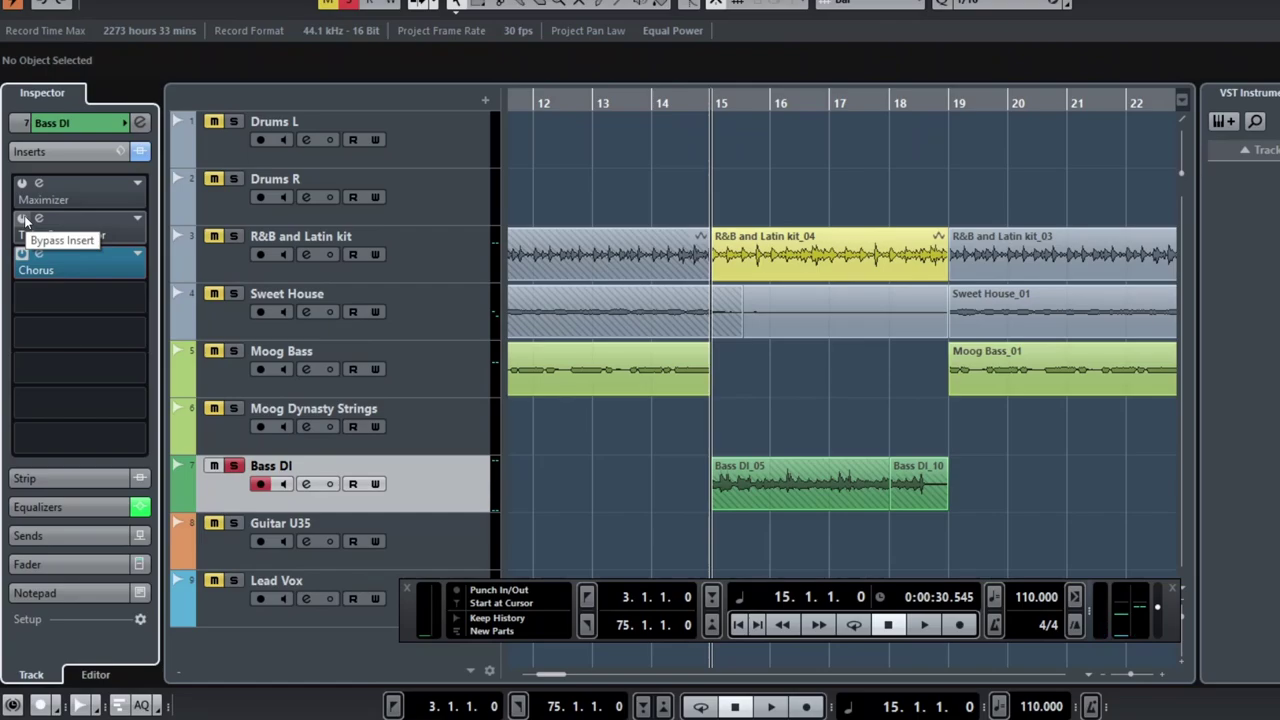
Step: Reactivate Bass DI's Tube Compressor and Maximizer, then play from bar 15, unsoloing the track during playback to hear the full mix
click(25, 219)
click(22, 187)
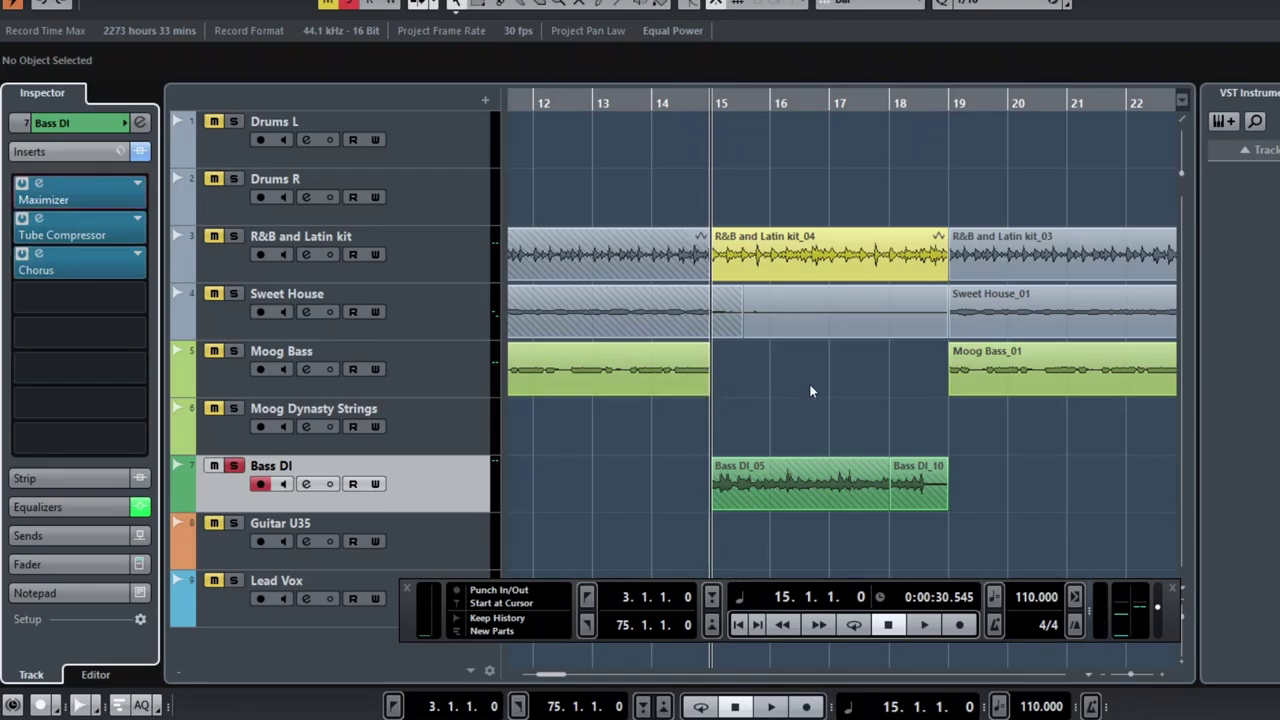
key(space)
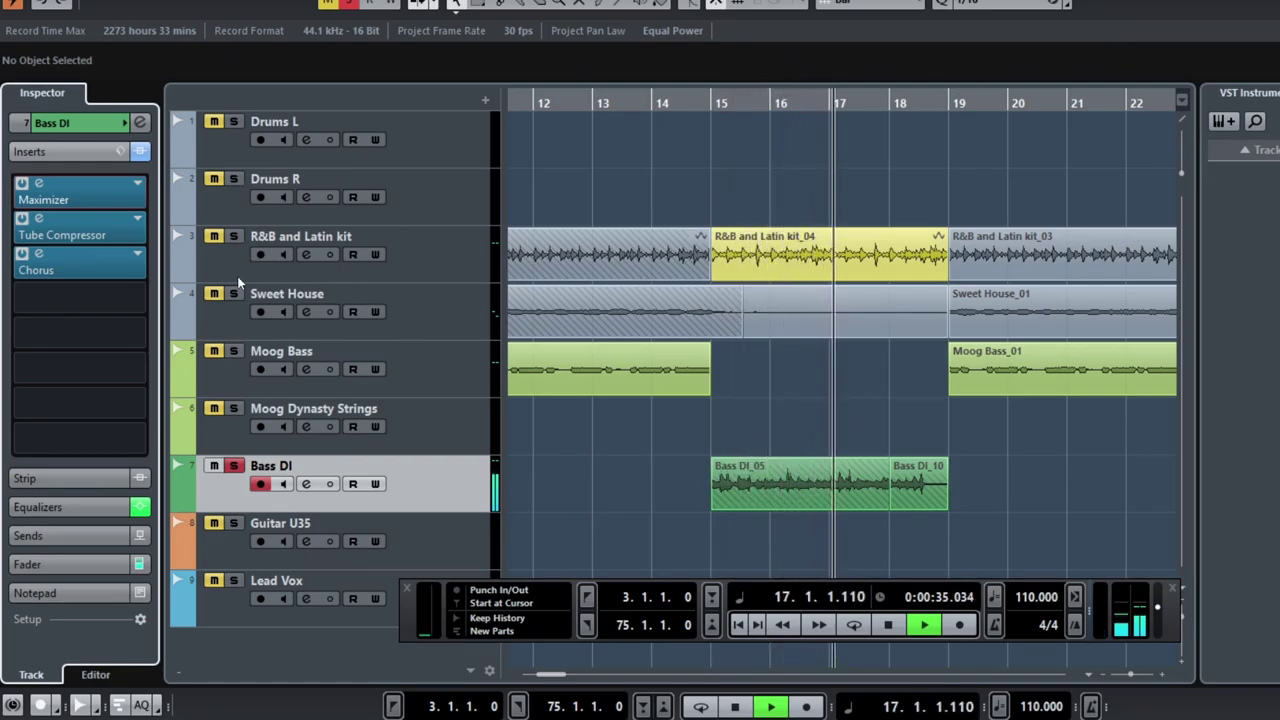
key(s)
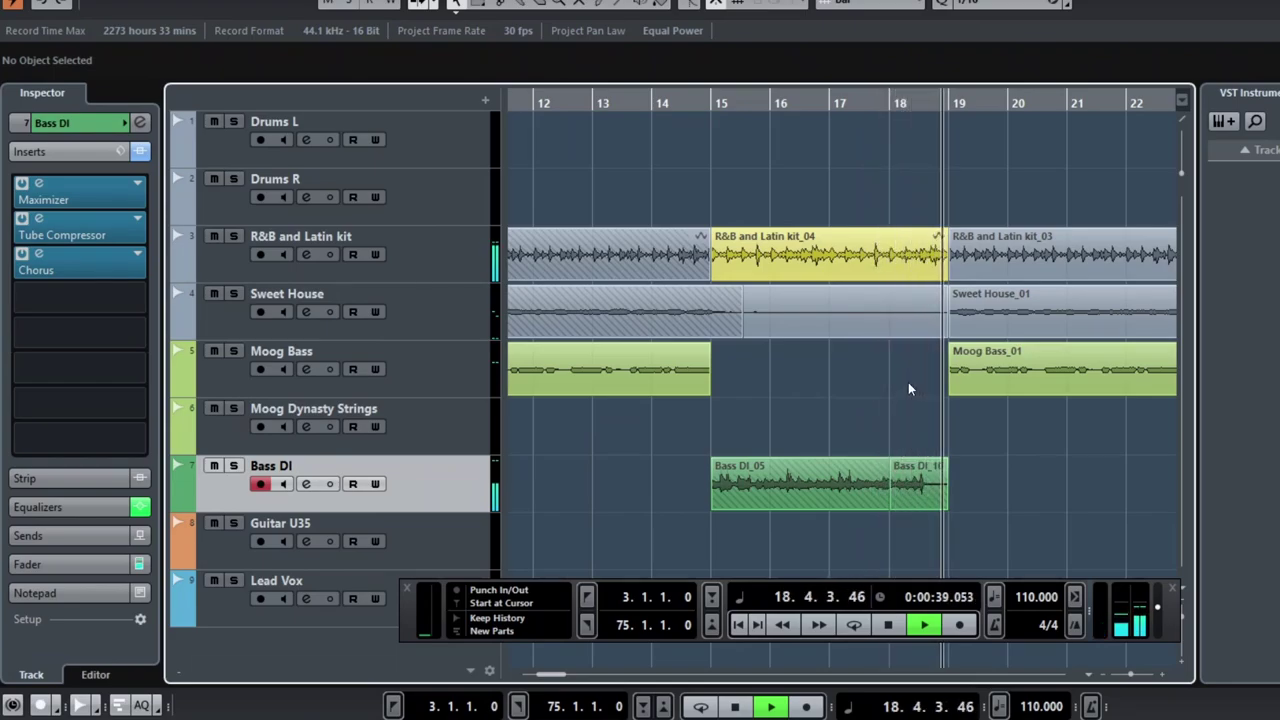
key(space)
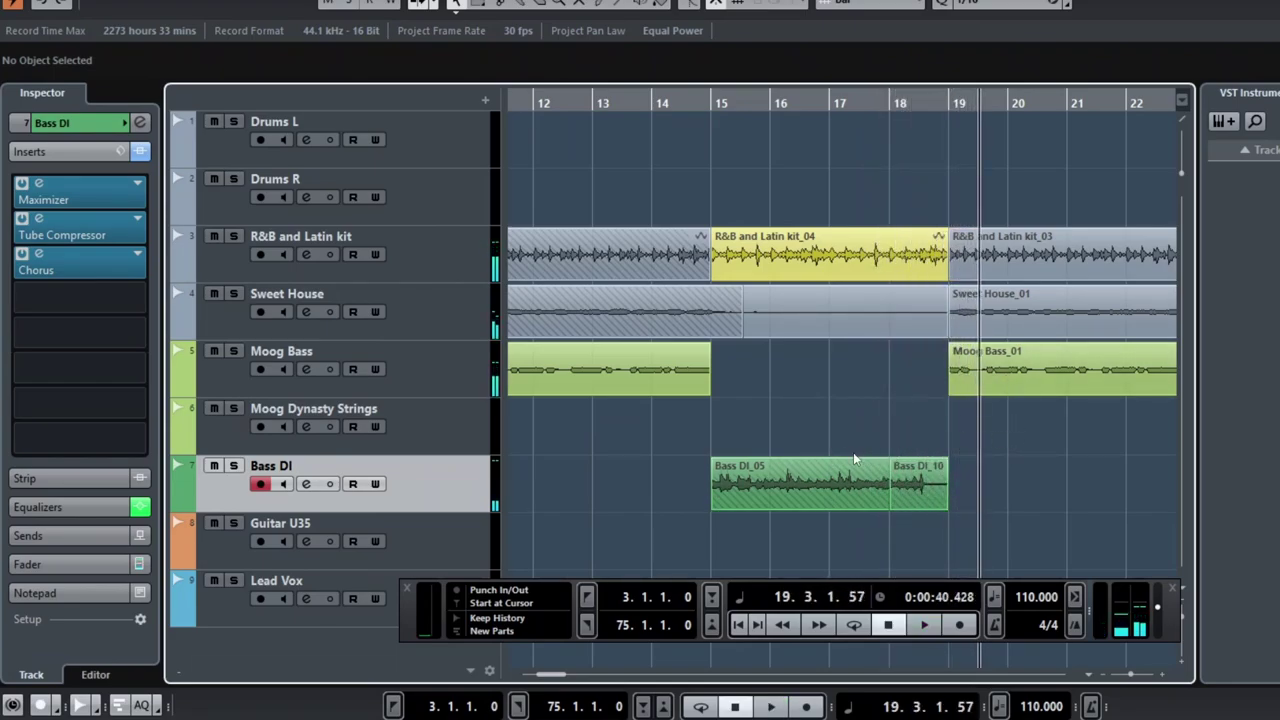
Step: Return the cursor to bar 15, alternately select the R&B and Latin kit and Bass DI clips there, and clear the selection
click(710, 103)
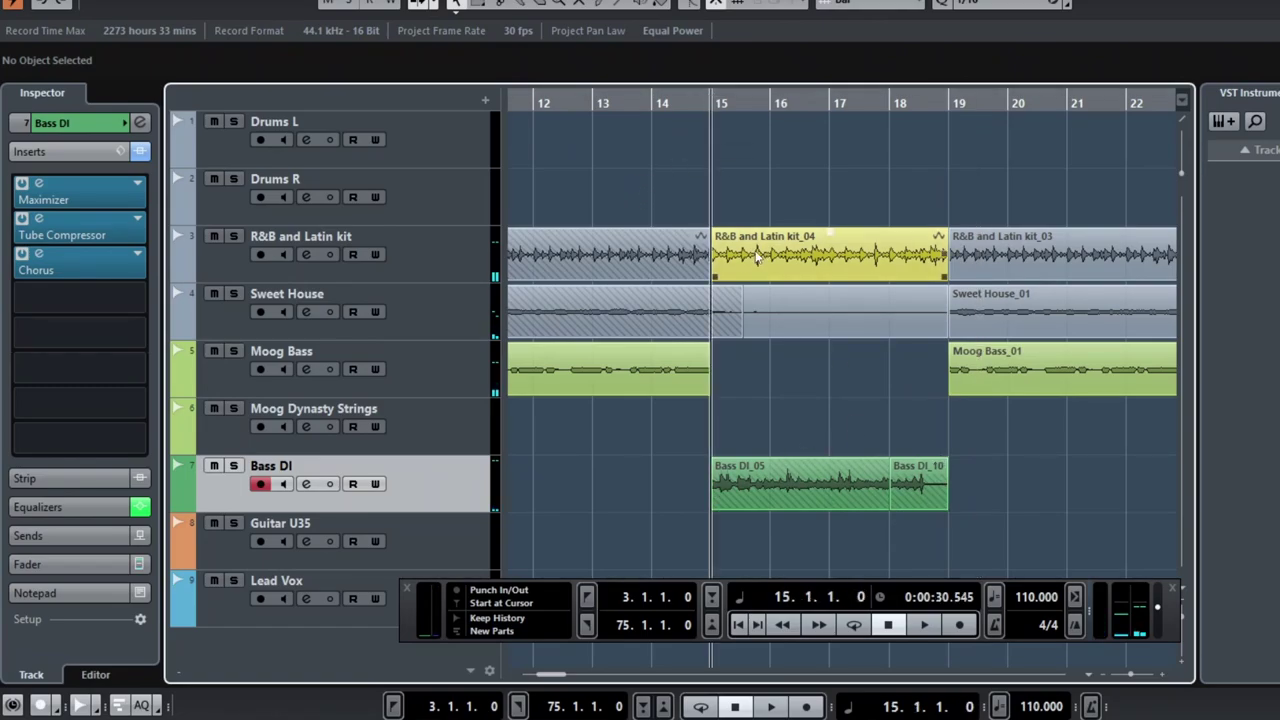
click(743, 262)
click(800, 477)
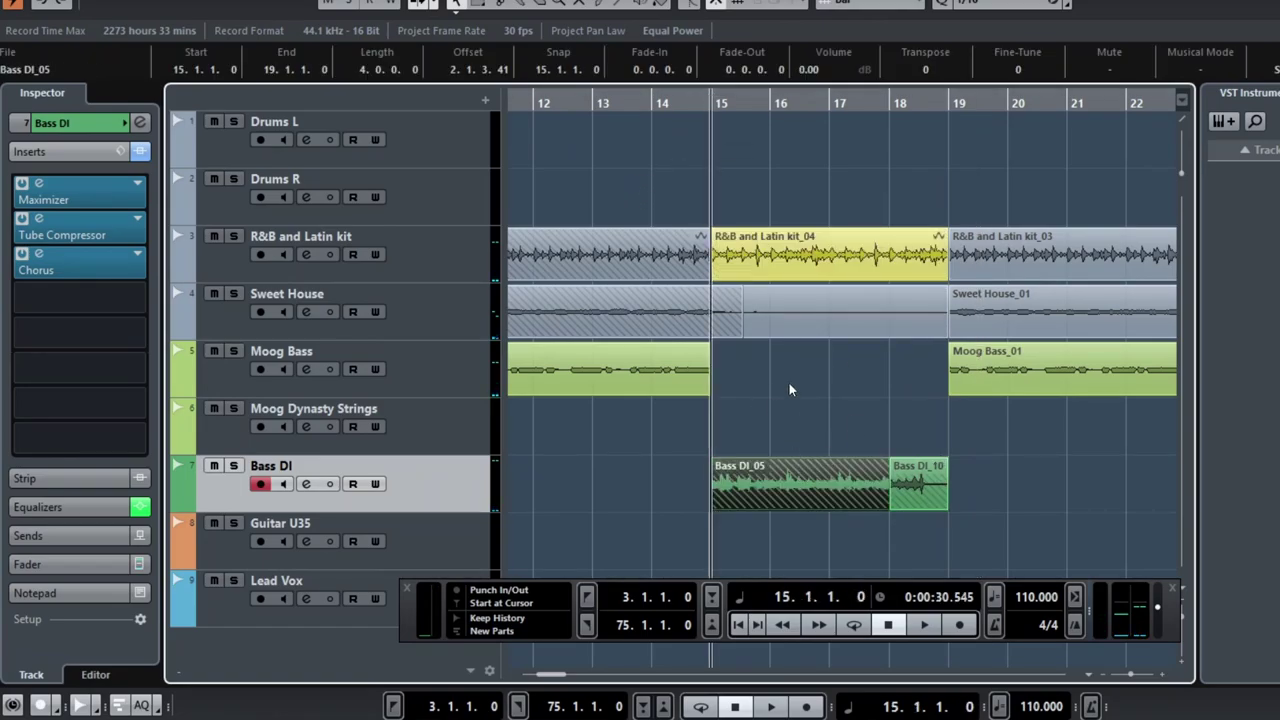
click(766, 275)
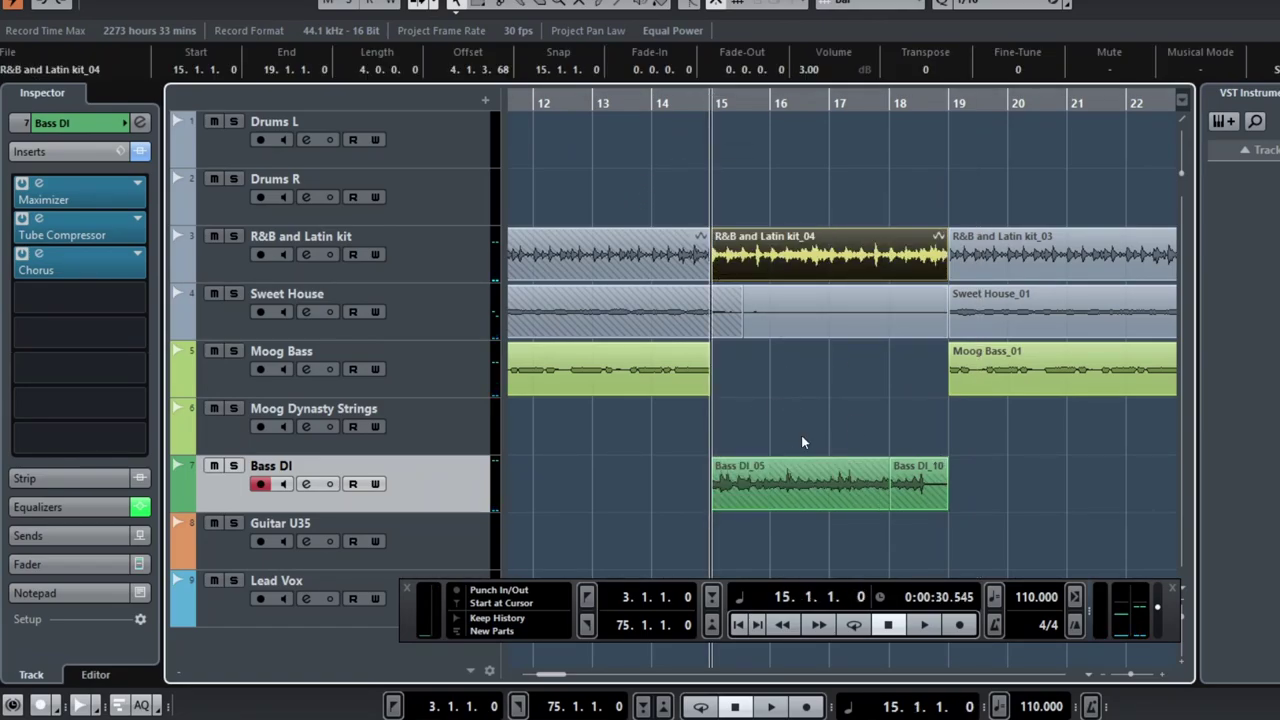
click(781, 272)
click(754, 470)
click(760, 276)
click(815, 490)
click(785, 280)
click(806, 475)
click(815, 255)
click(826, 403)
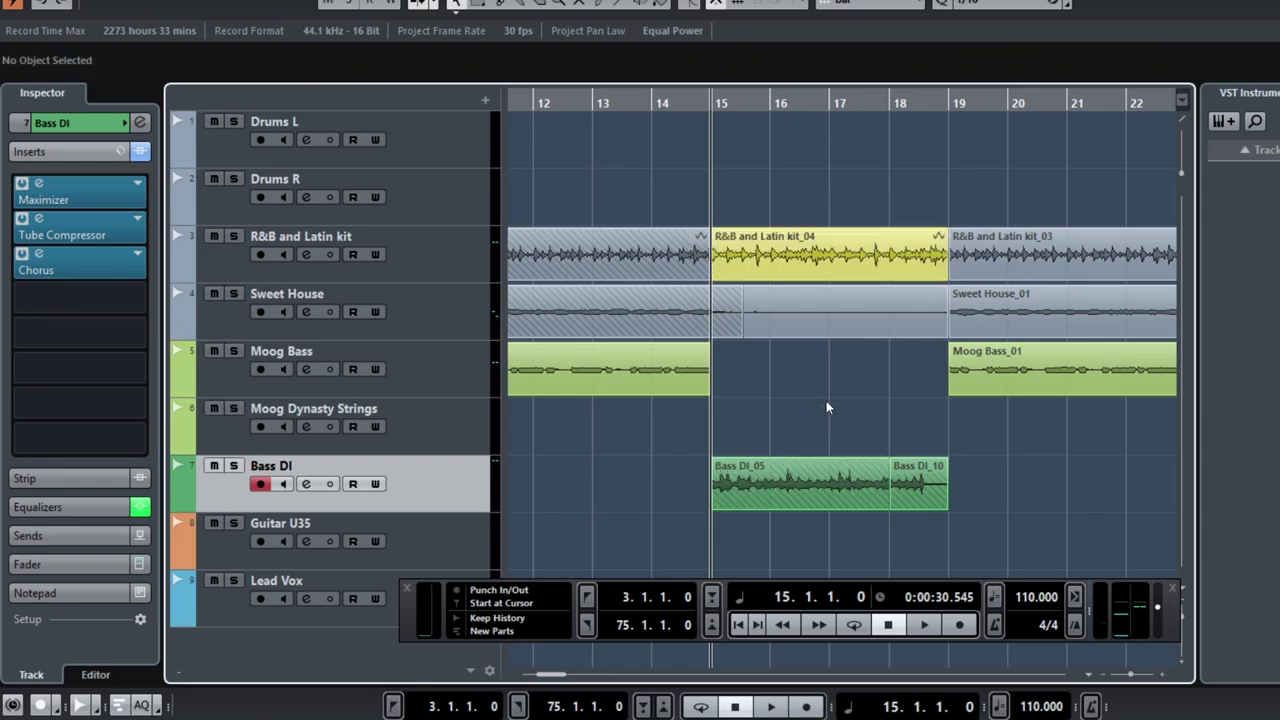
Step: Place the cursor at bar 27, review the arrangement through bar 65, and play the full mix from bar 27
key(g)
key(g)
key(g)
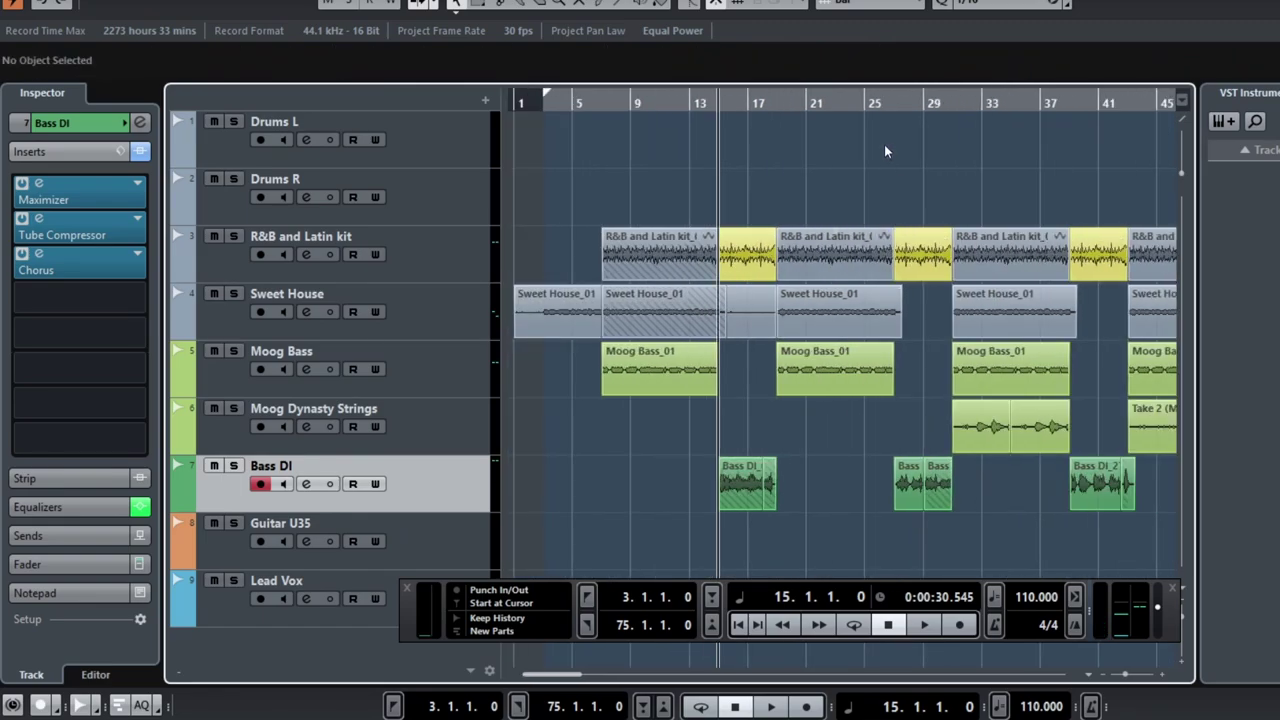
click(890, 103)
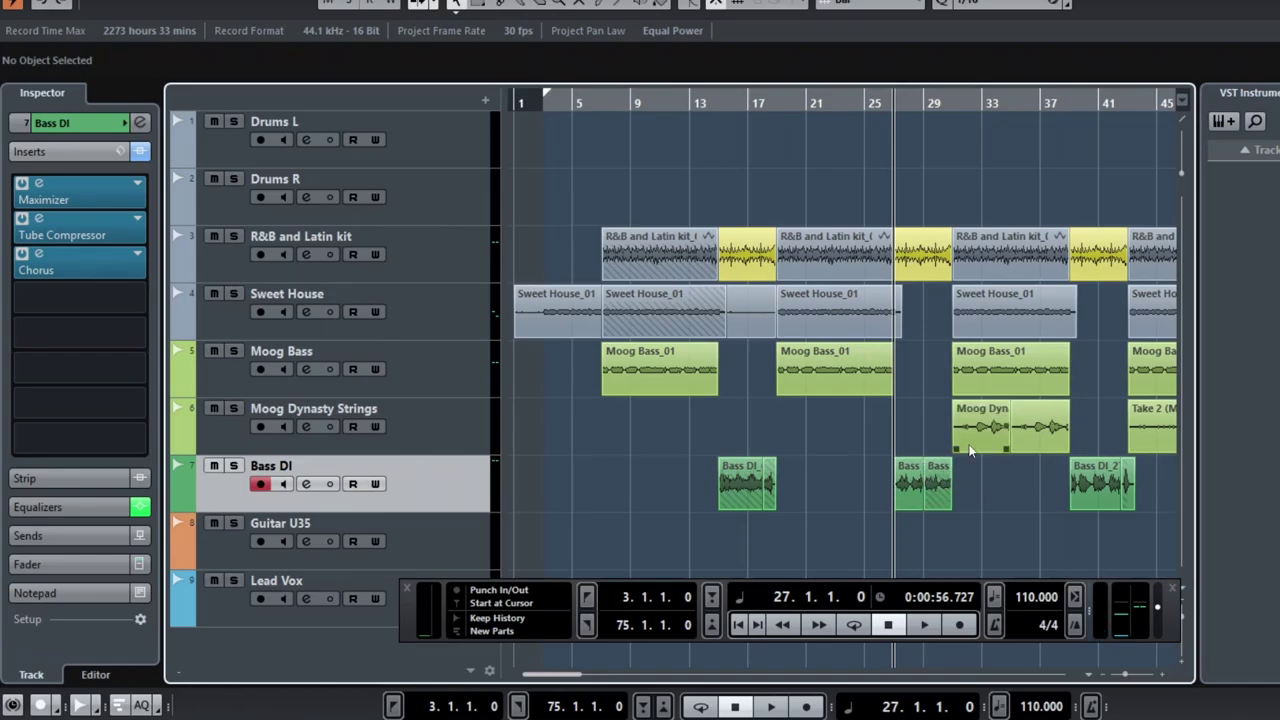
scroll(975, 440, right, 5)
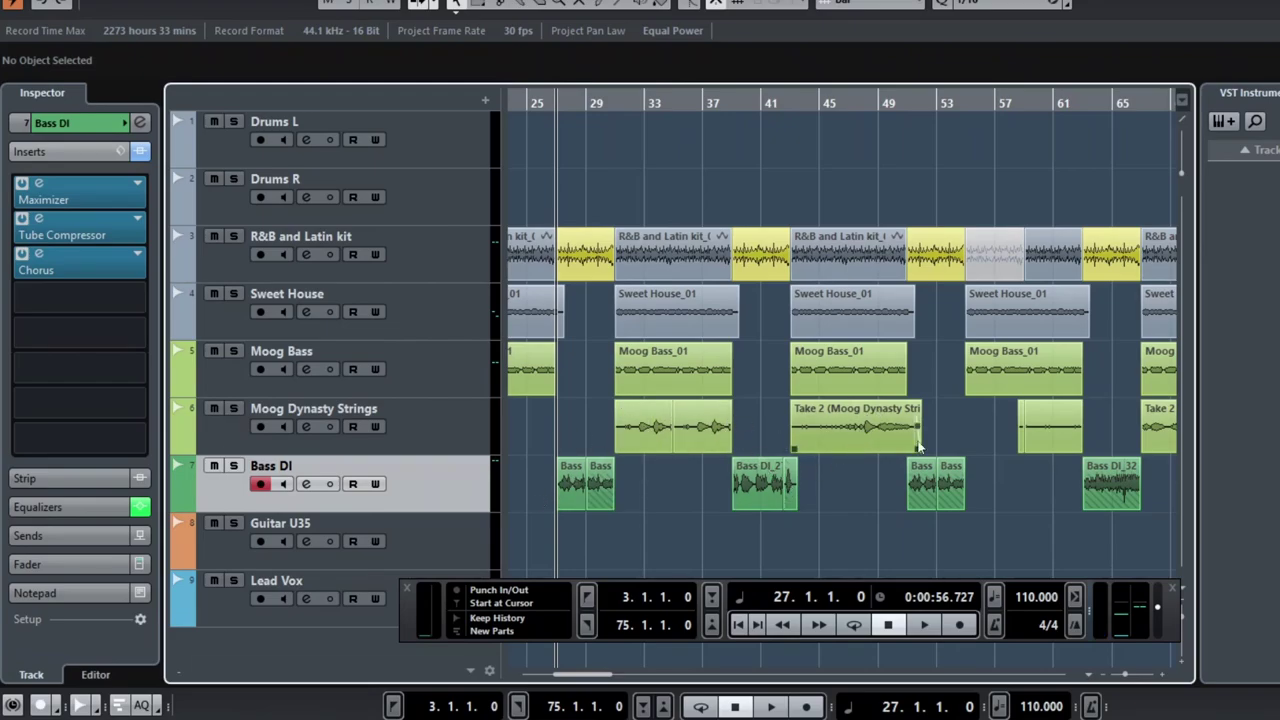
key(space)
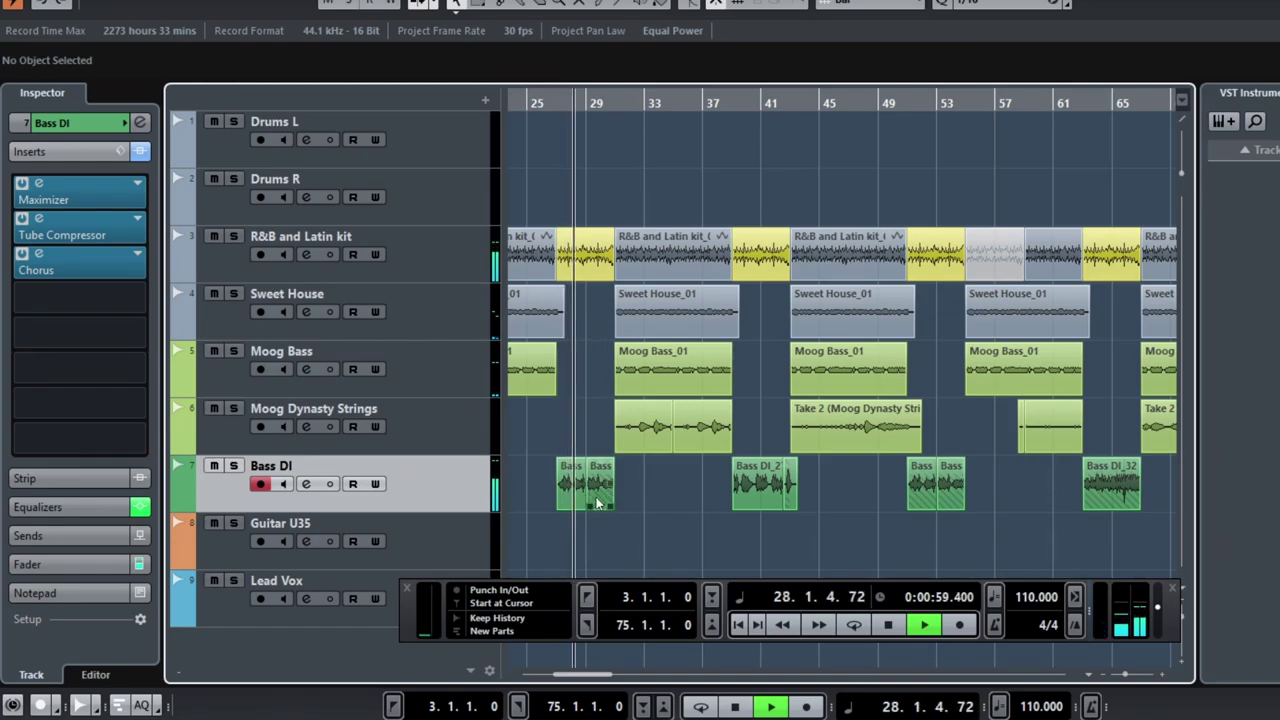
Step: Solo Moog Dynasty Strings, play it from bar 31 while inspecting its clips, and unsolo it
click(618, 103)
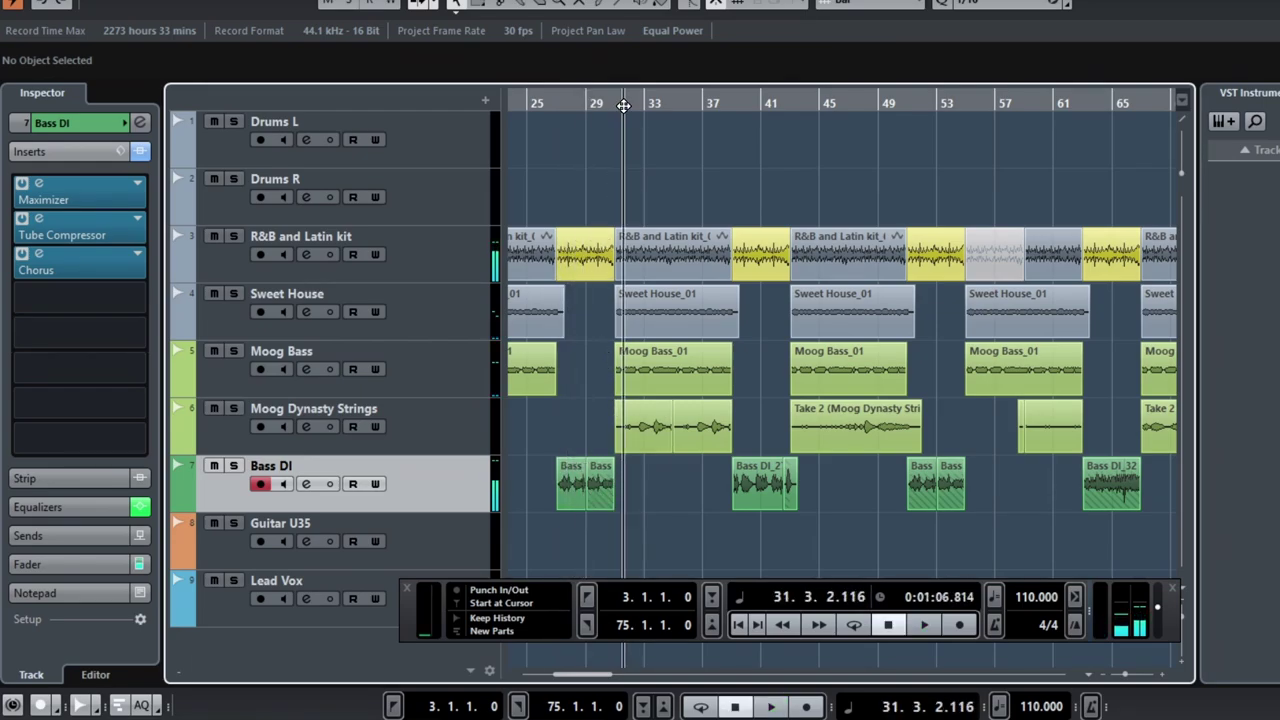
key(space)
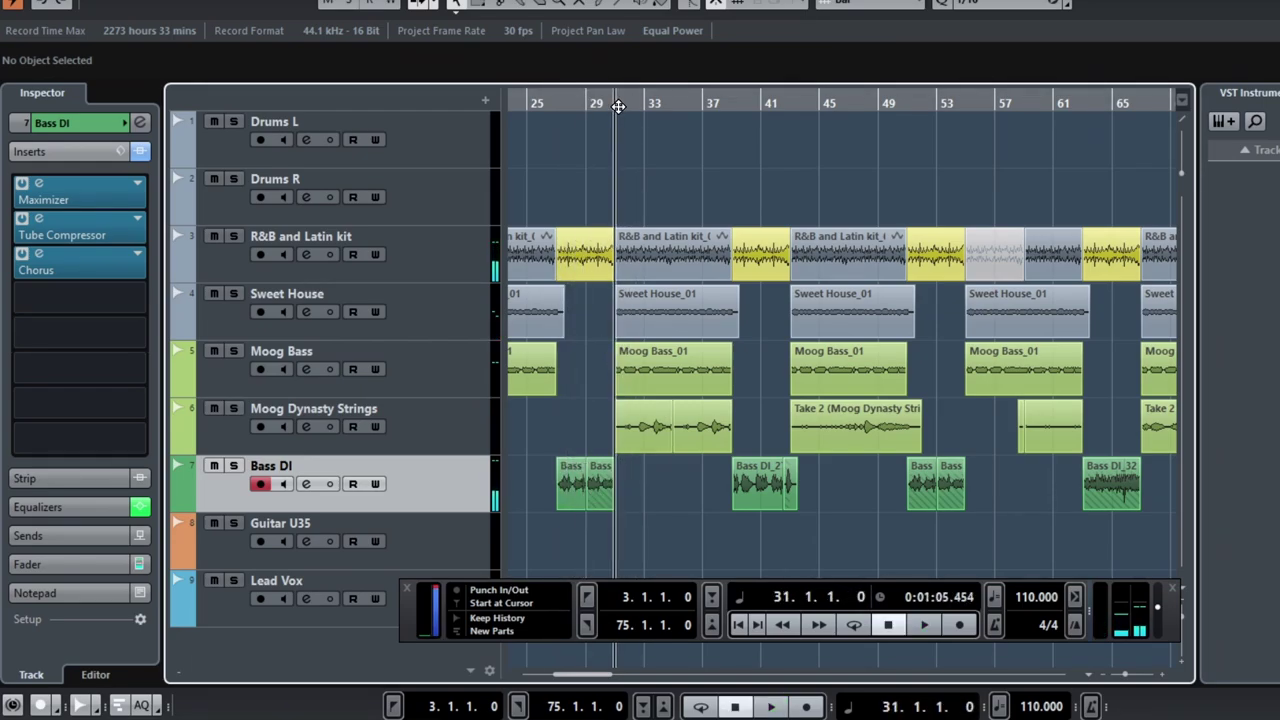
click(233, 408)
key(space)
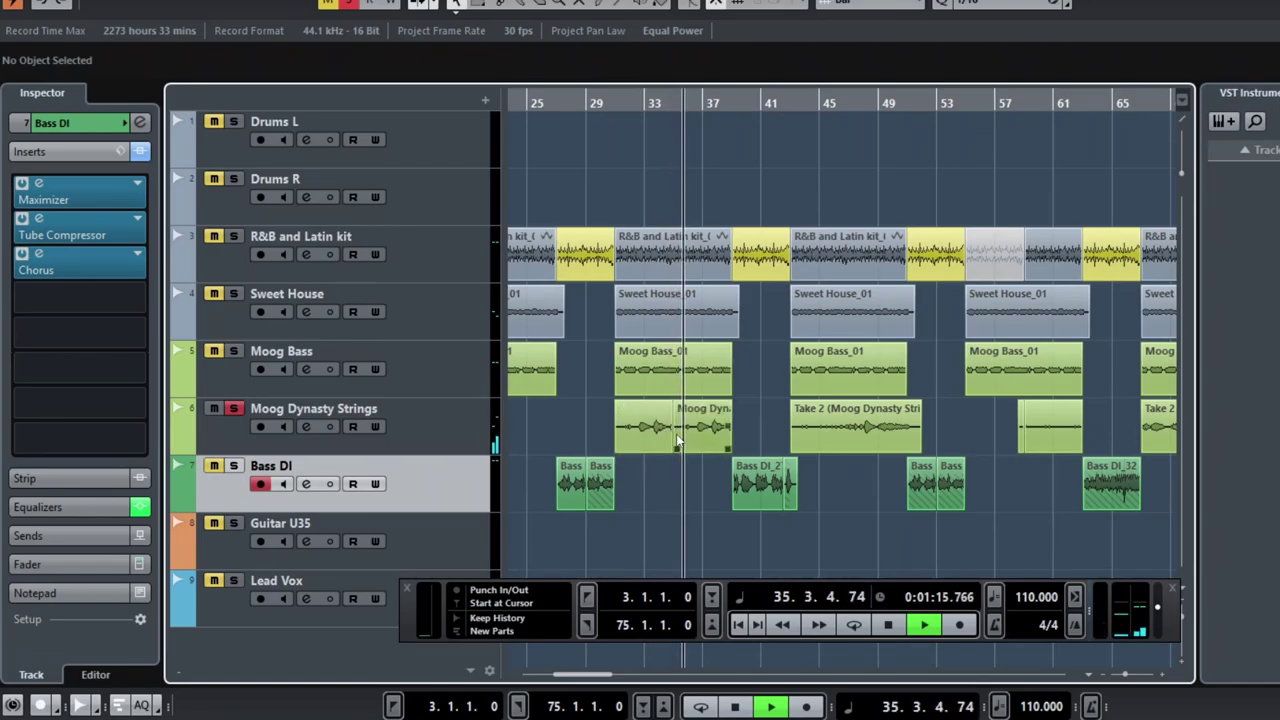
key(h)
key(h)
key(h)
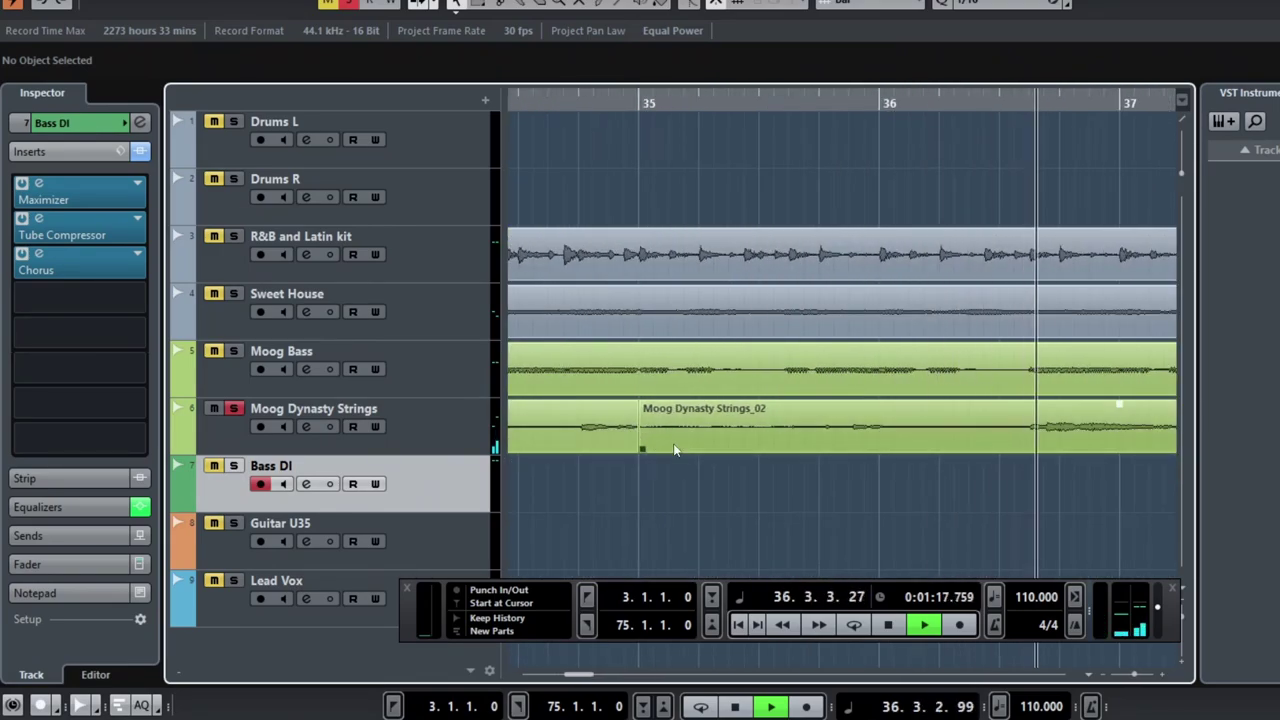
key(g)
key(g)
key(g)
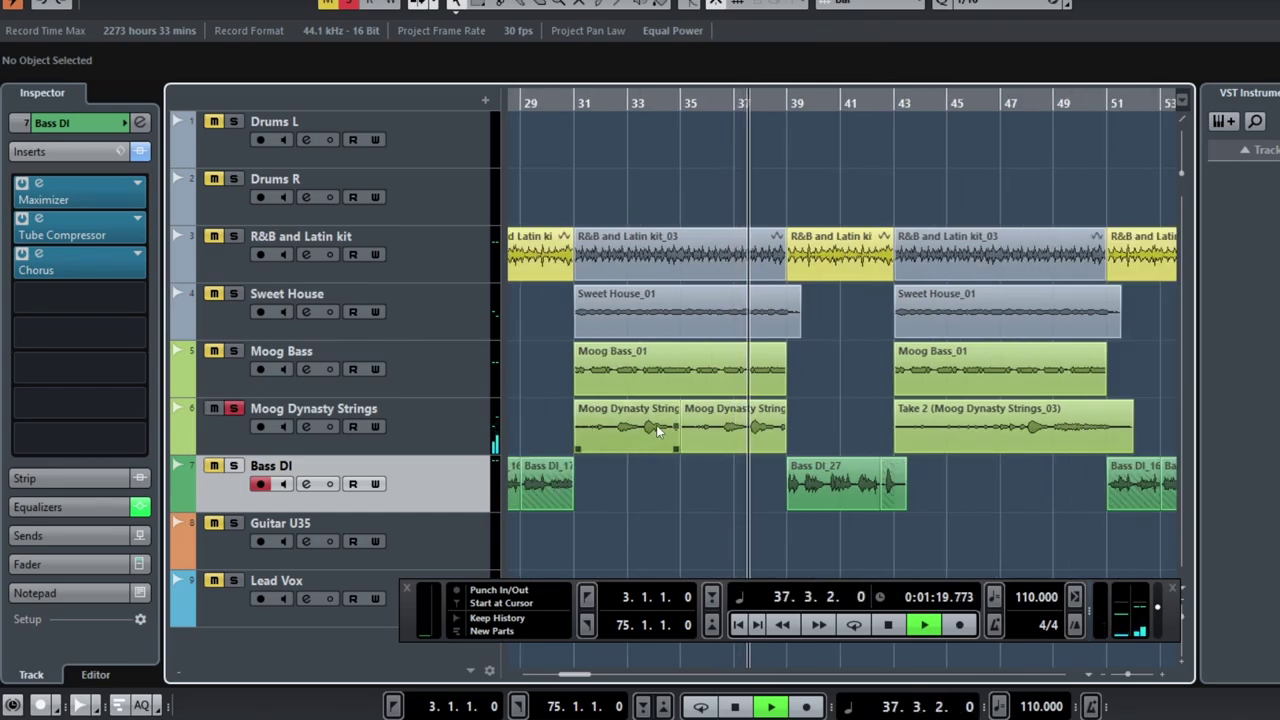
key(space)
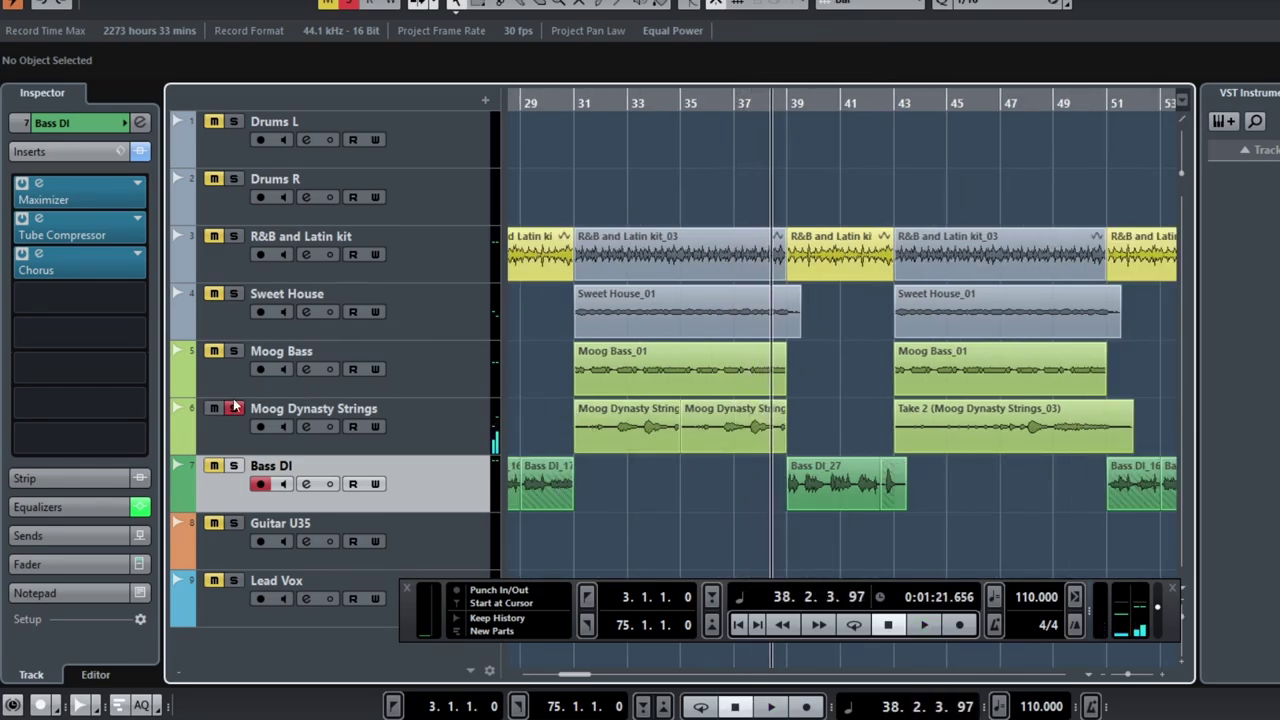
click(234, 409)
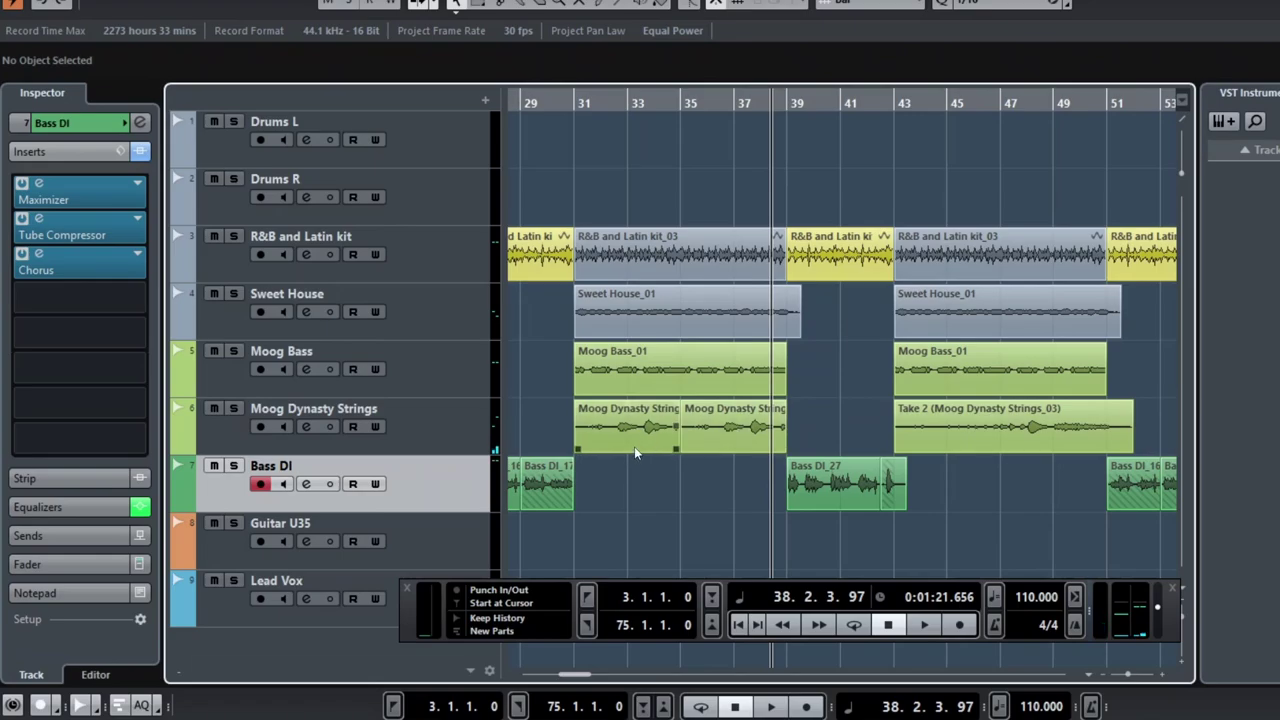
Step: Solo Moog Dynasty Strings, select its clip ending at bar 35, play from bar 34 across the clip boundary, and return to bar 34
ctrl+scroll(634, 446, up, 4)
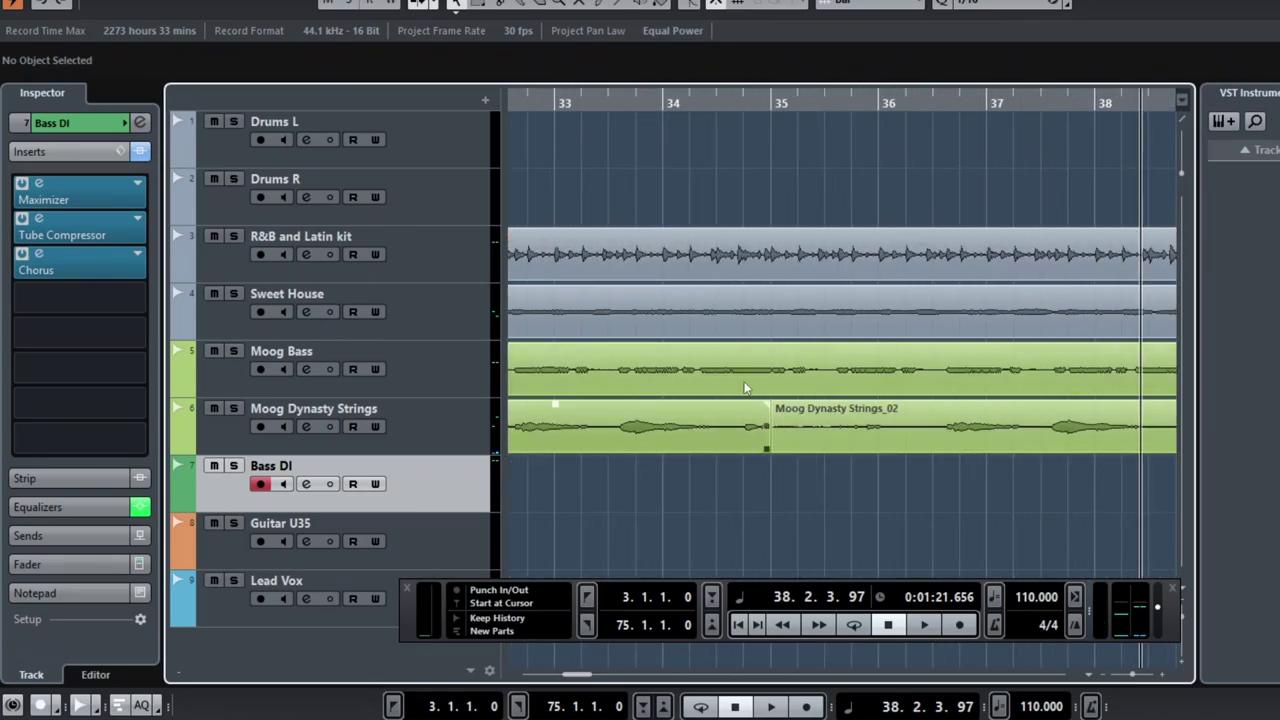
click(655, 108)
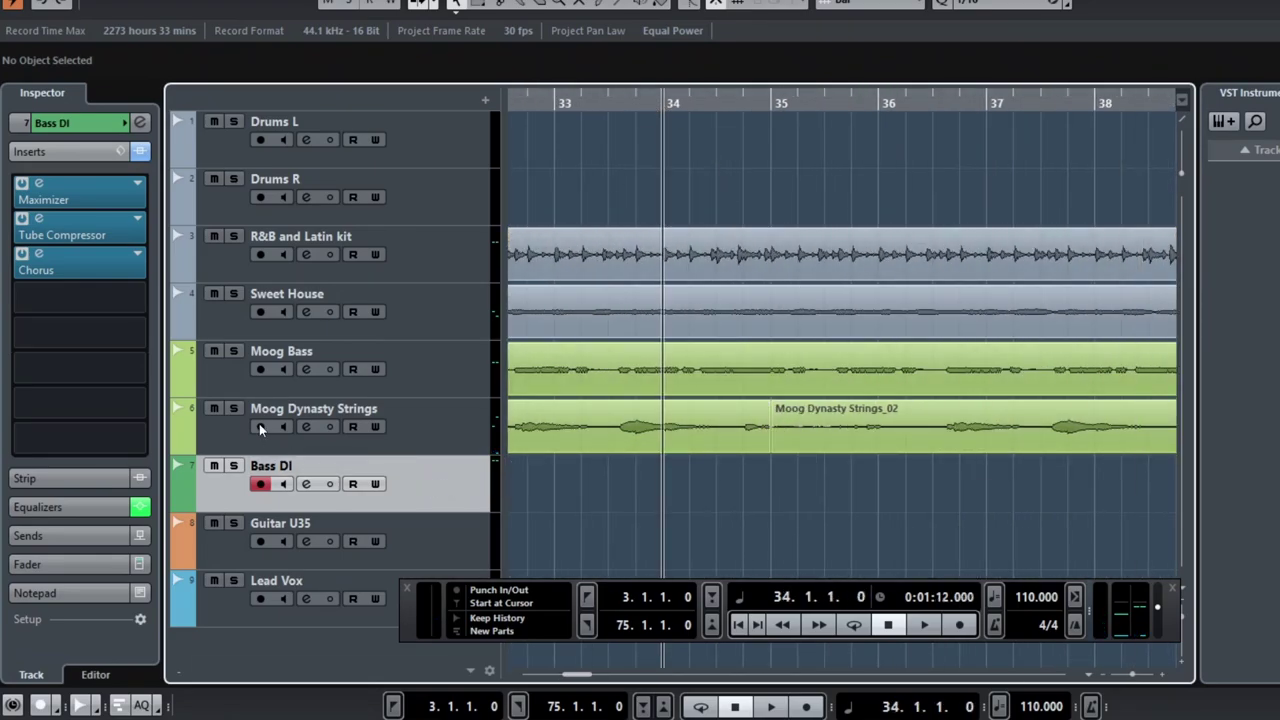
click(233, 409)
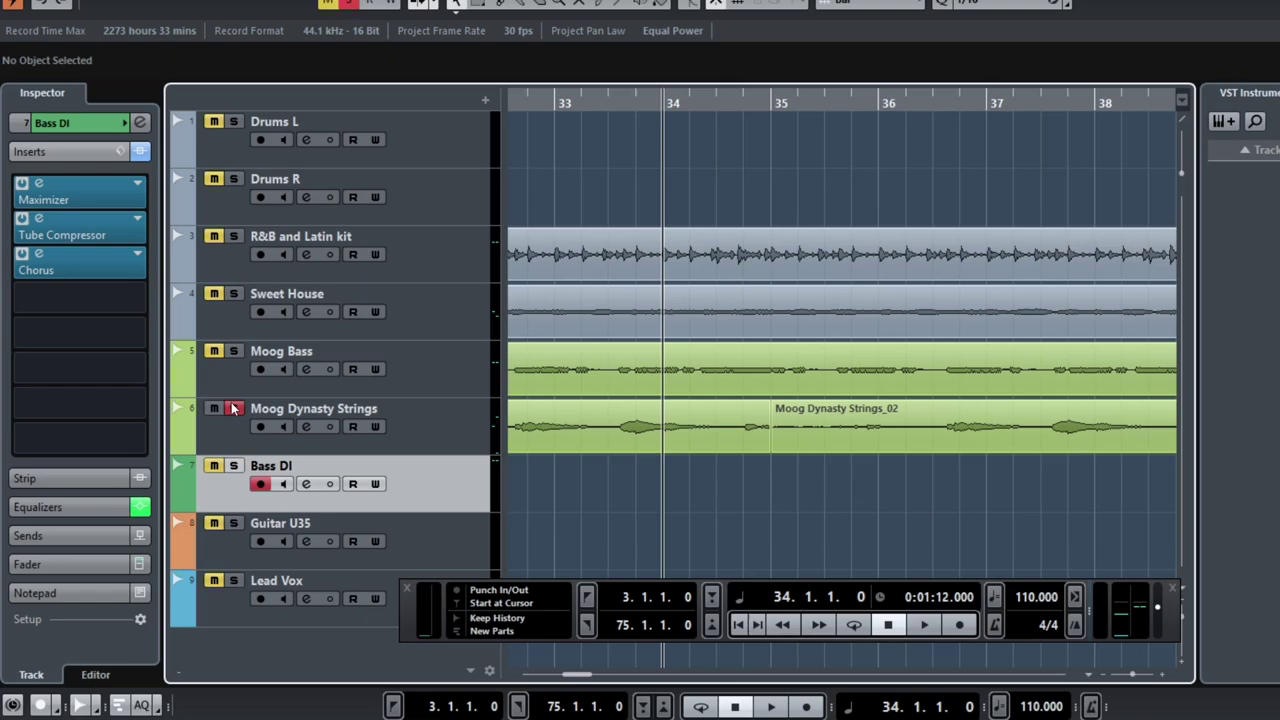
click(766, 402)
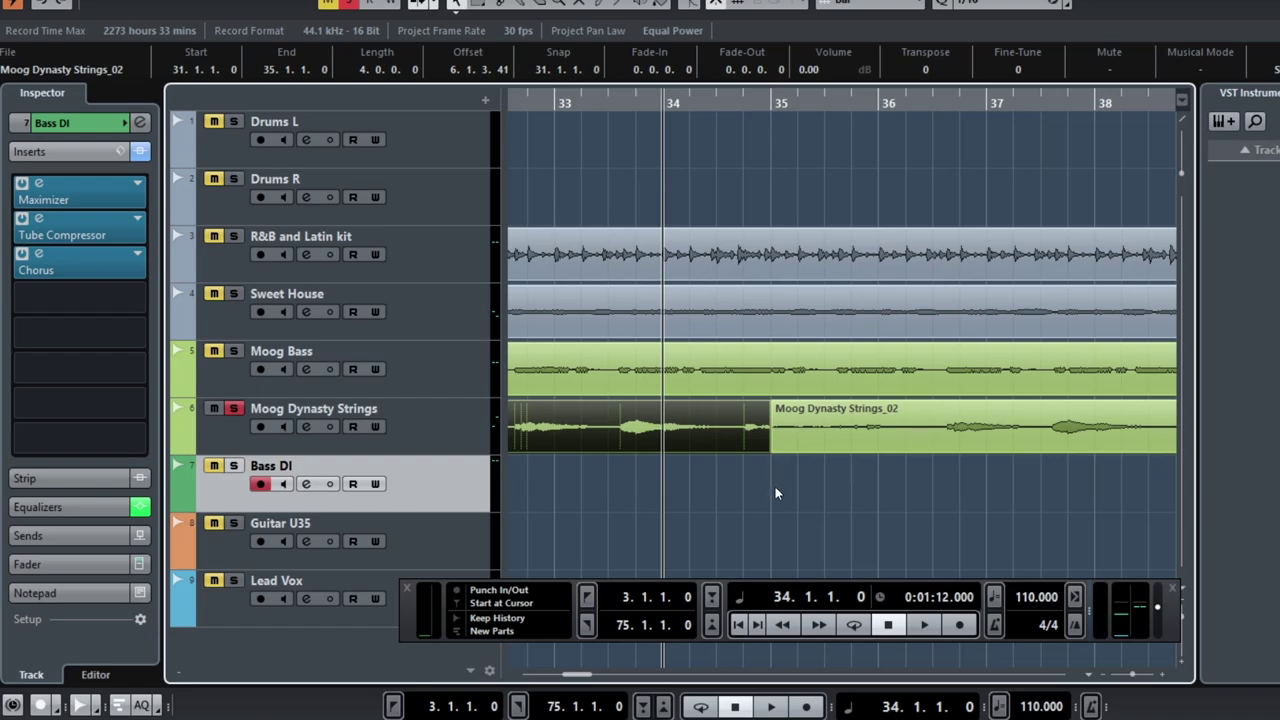
key(space)
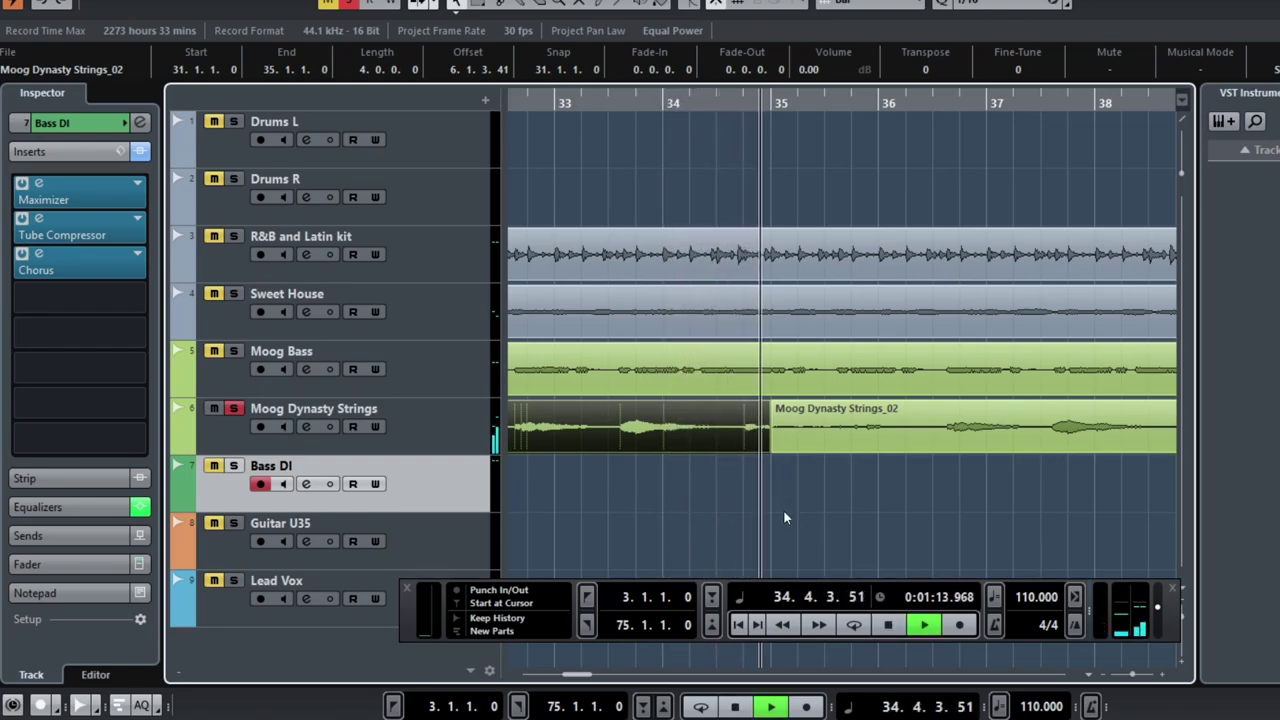
key(space)
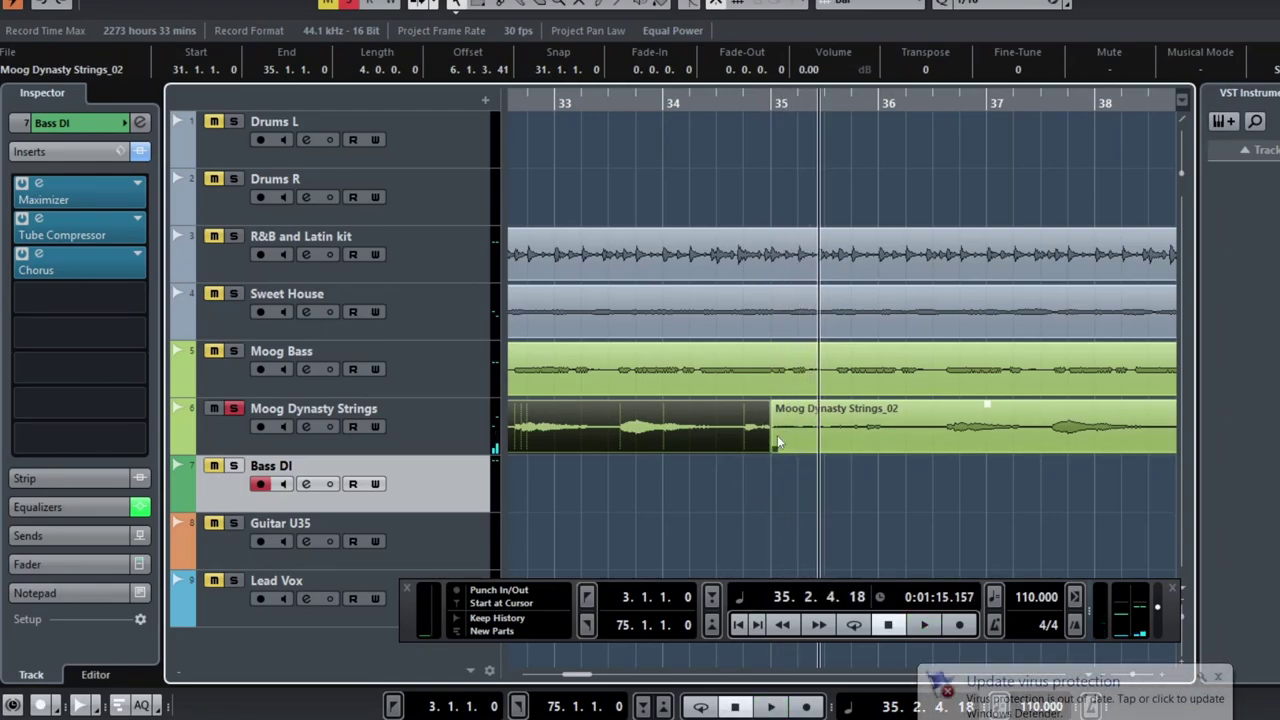
click(662, 102)
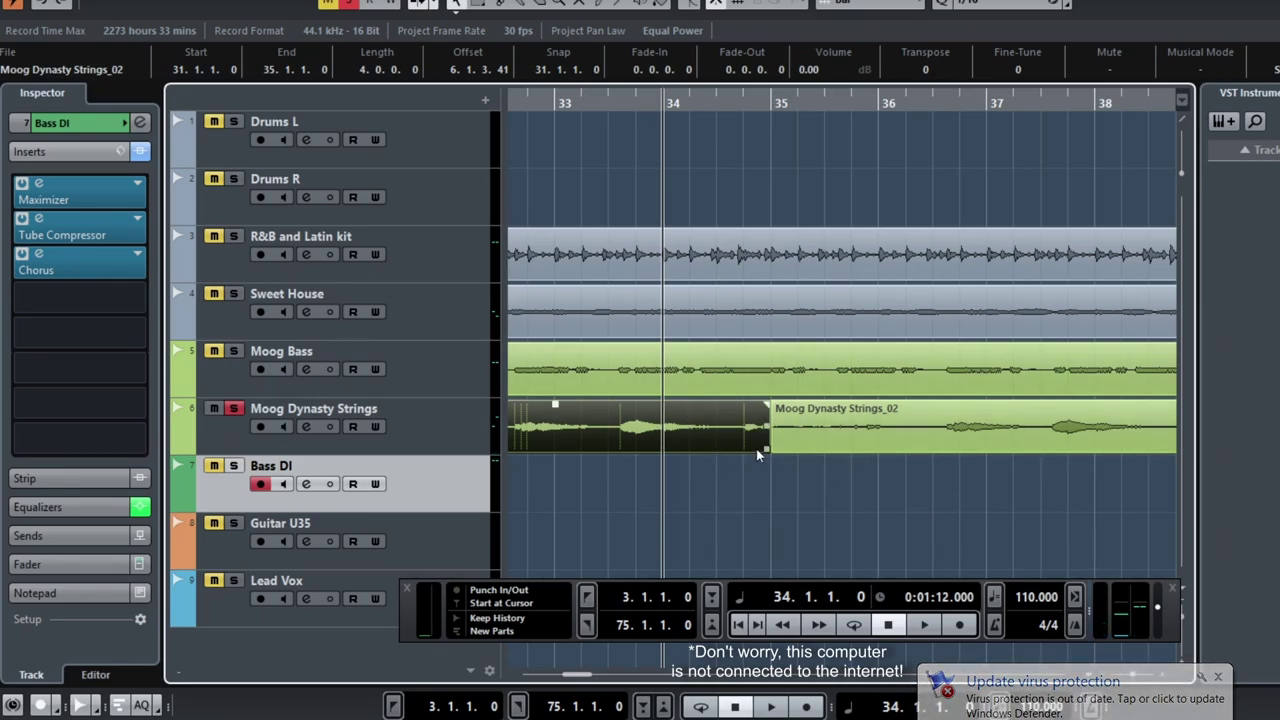
Step: Unsolo Moog Dynasty Strings and play the full mix across its clip boundary at bar 35, clearing the clip selection during playback
scroll(790, 500, down, 2)
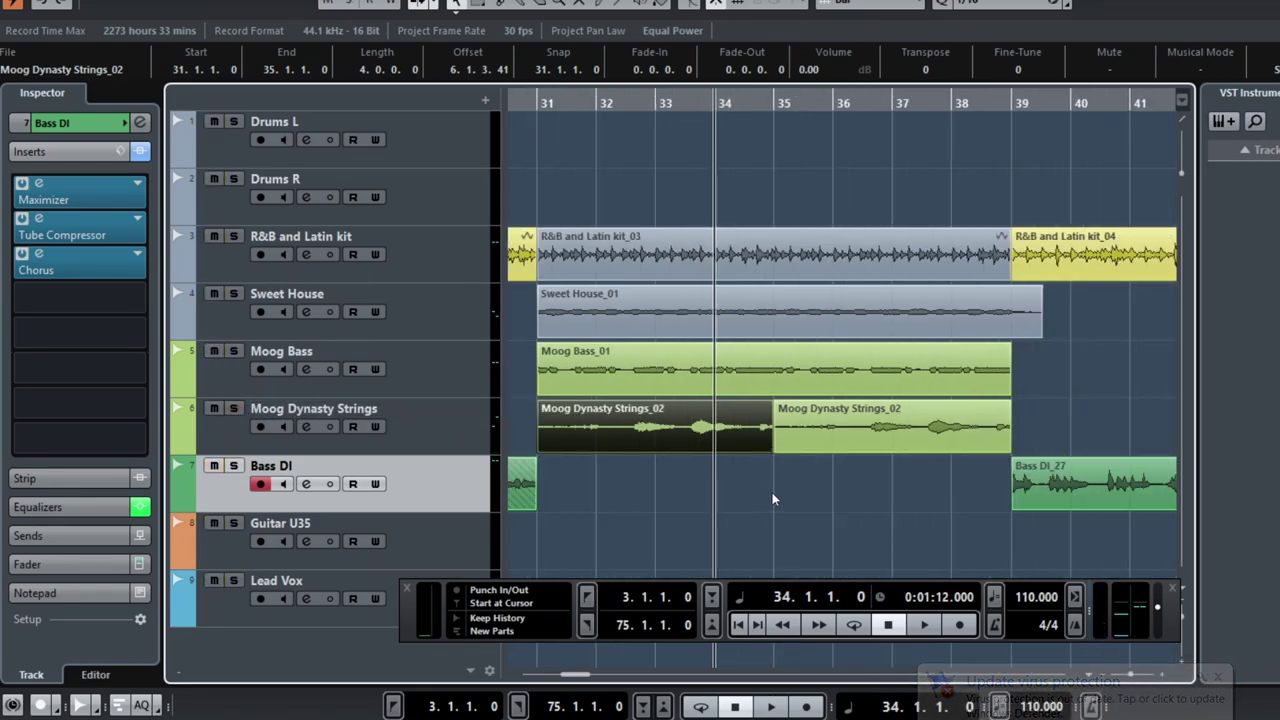
scroll(772, 492, down, 2)
click(700, 102)
key(space)
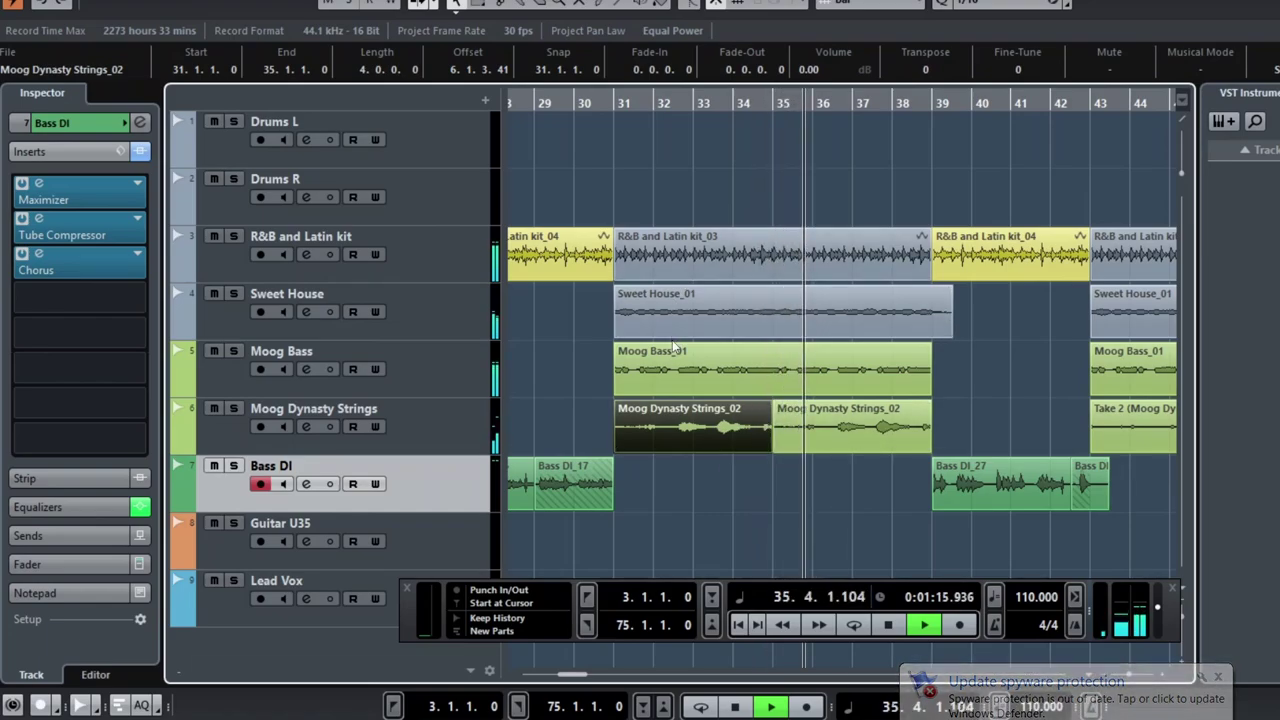
click(806, 479)
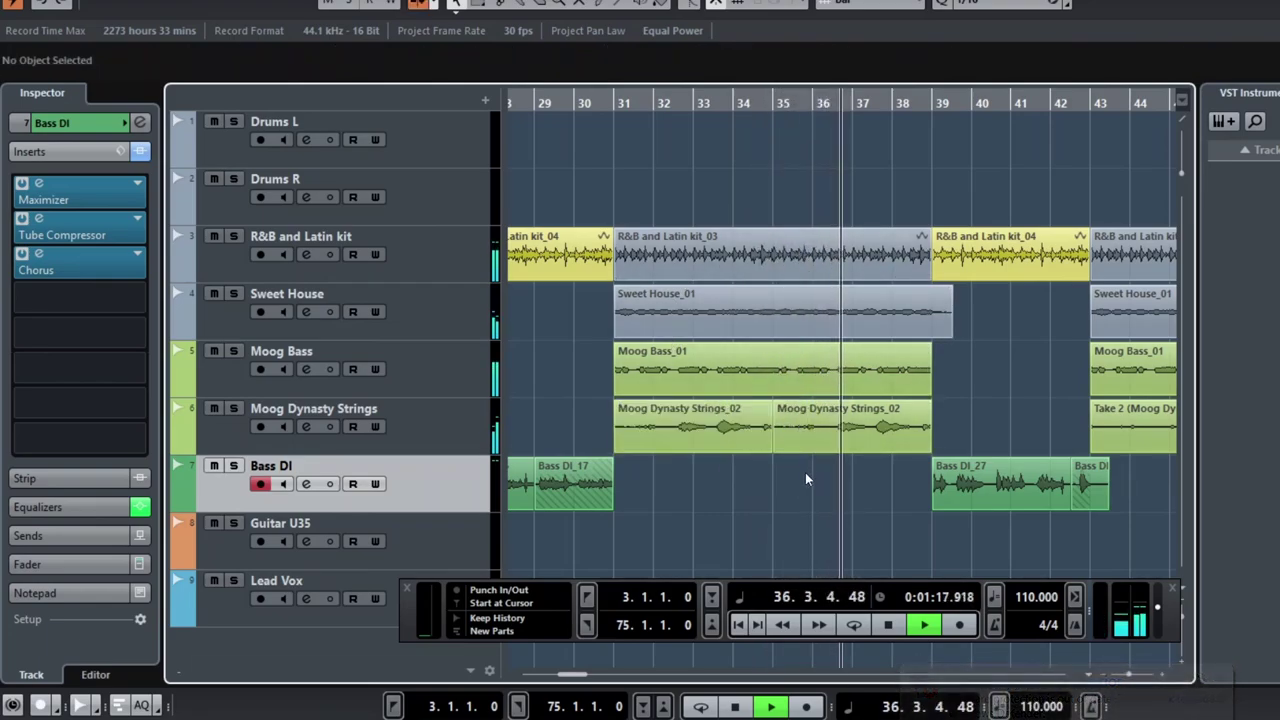
key(space)
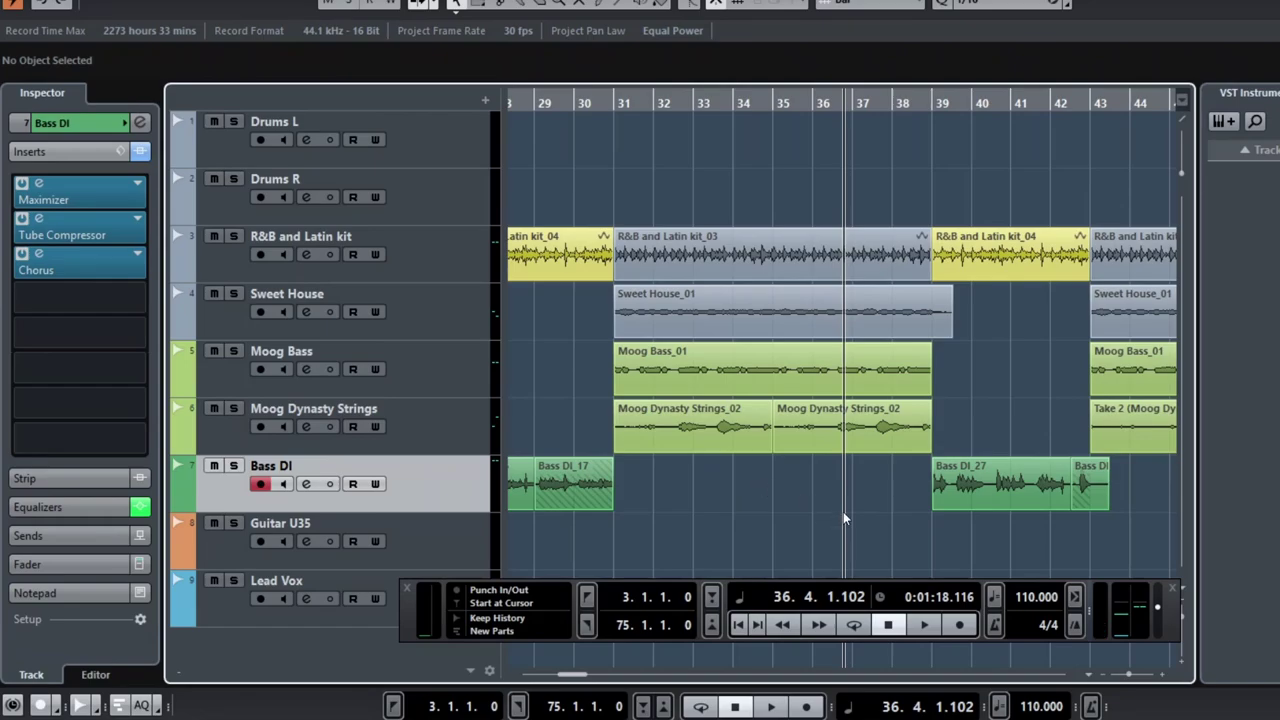
Step: In the 120 BPM project, solo Tp/Tb Sec/SW and Majestic Strings, play them together from bar 3, and unsolo both tracks
key(g)
key(g)
key(g)
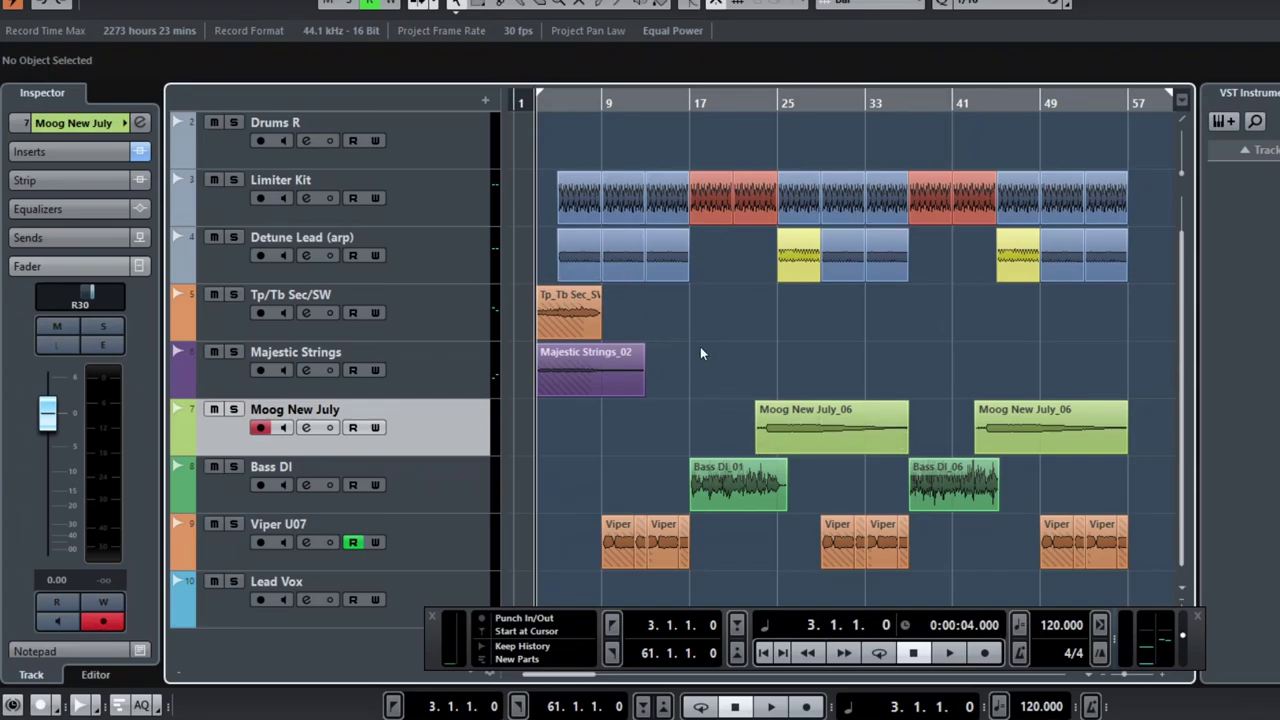
mouse_move(833, 407)
click(233, 296)
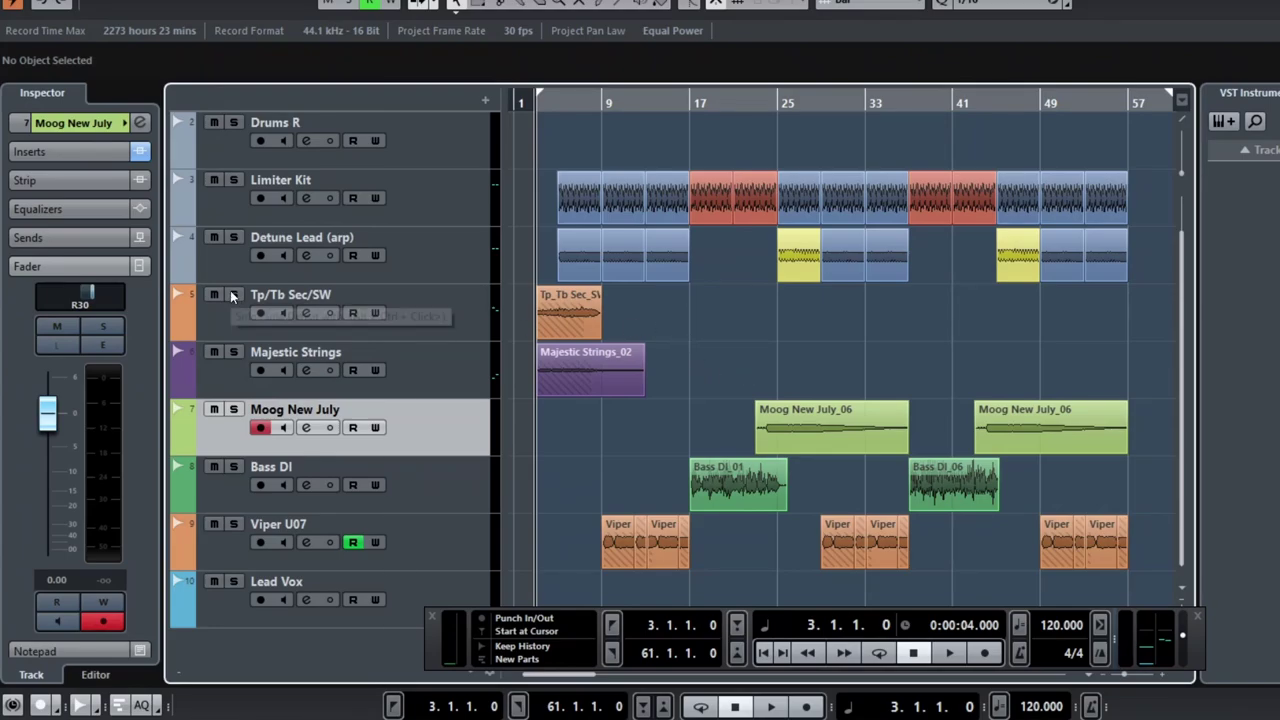
click(233, 353)
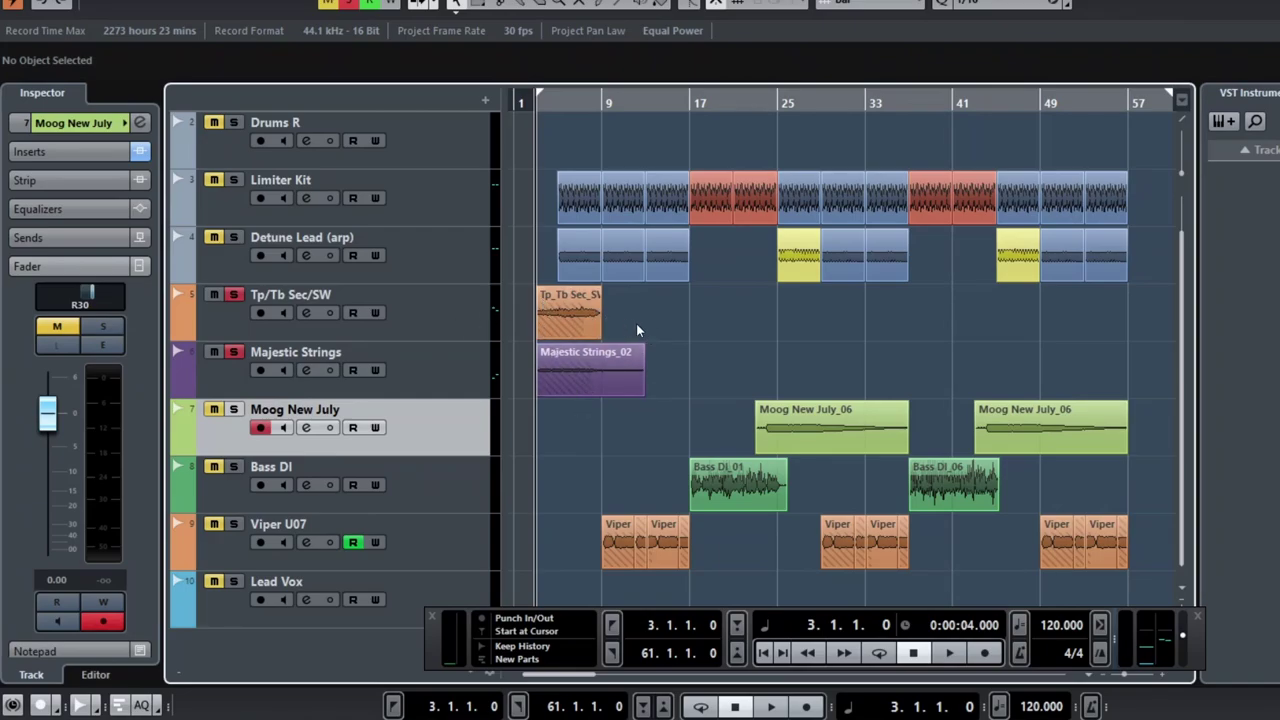
key(space)
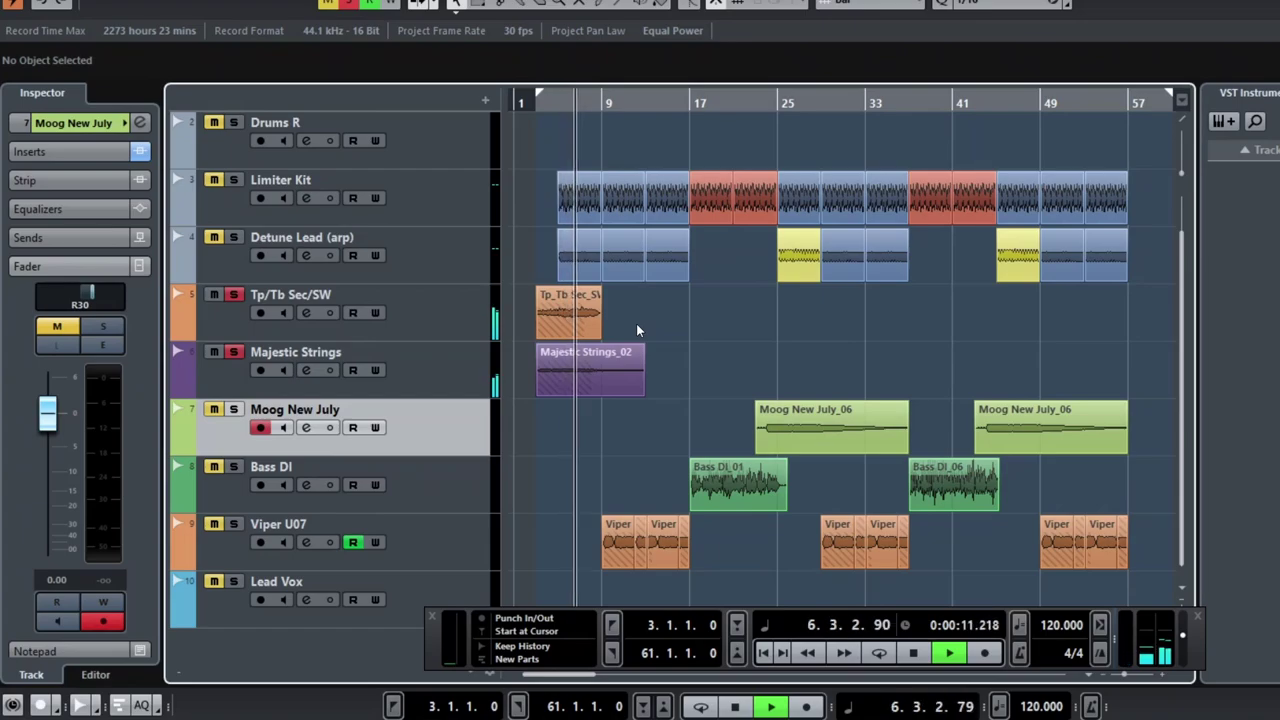
key(space)
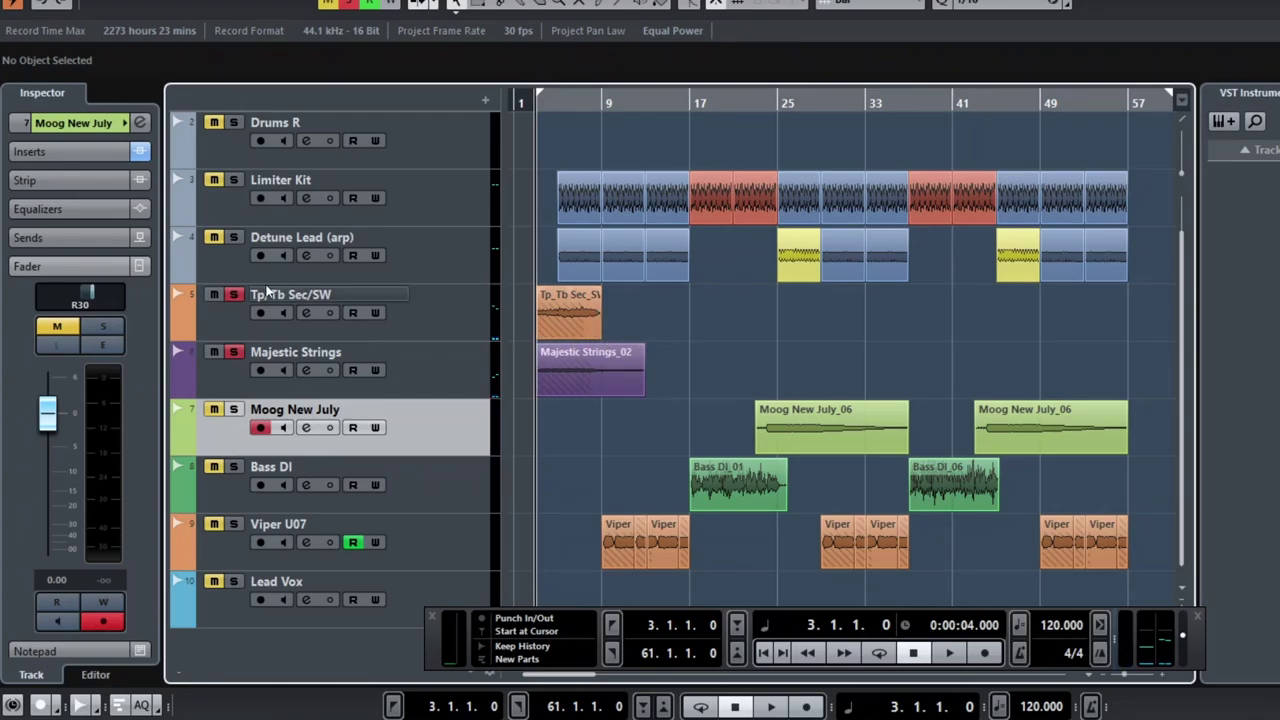
click(236, 351)
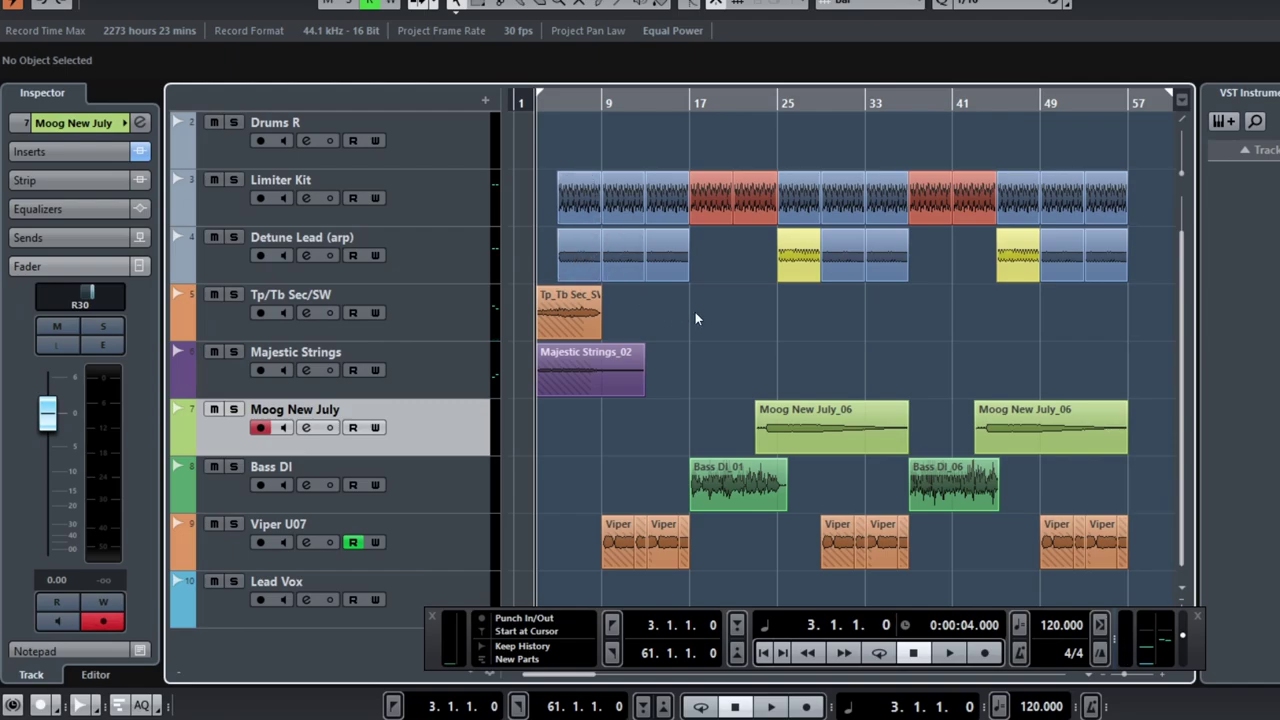
Step: Play the full mix of the intro from bar 3, stop playback, and select the Limiter Kit track
key(space)
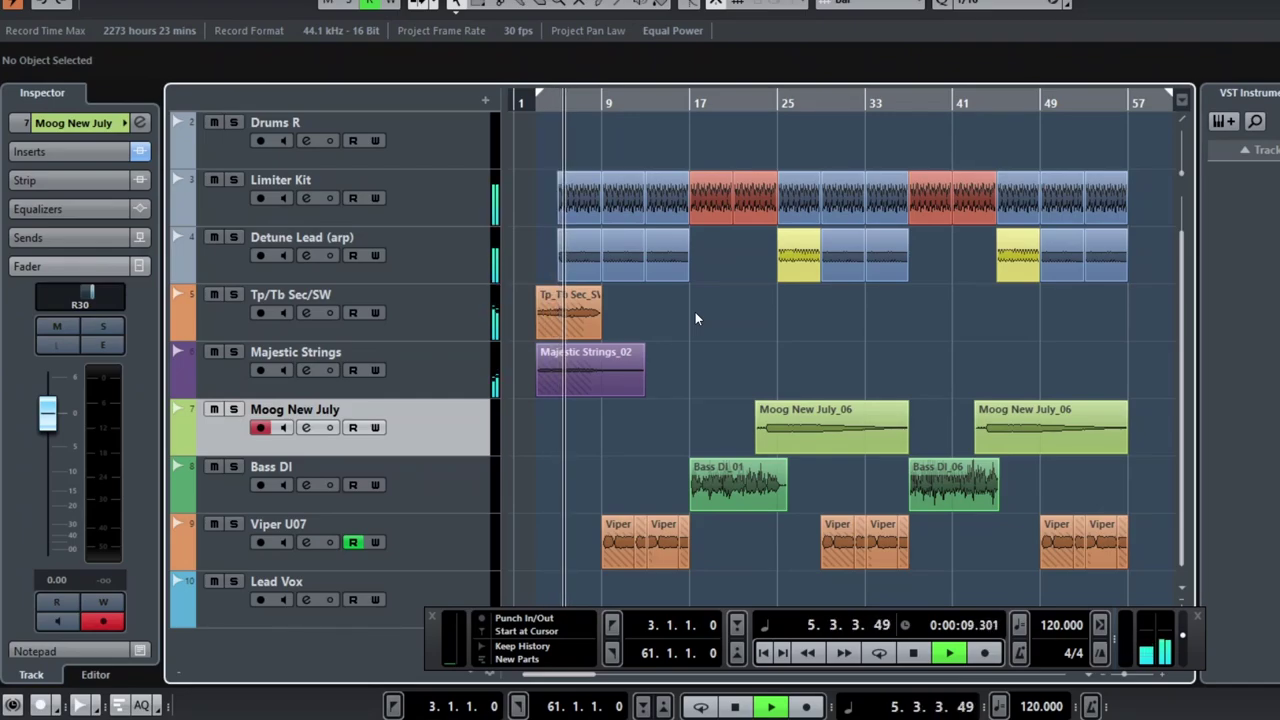
key(space)
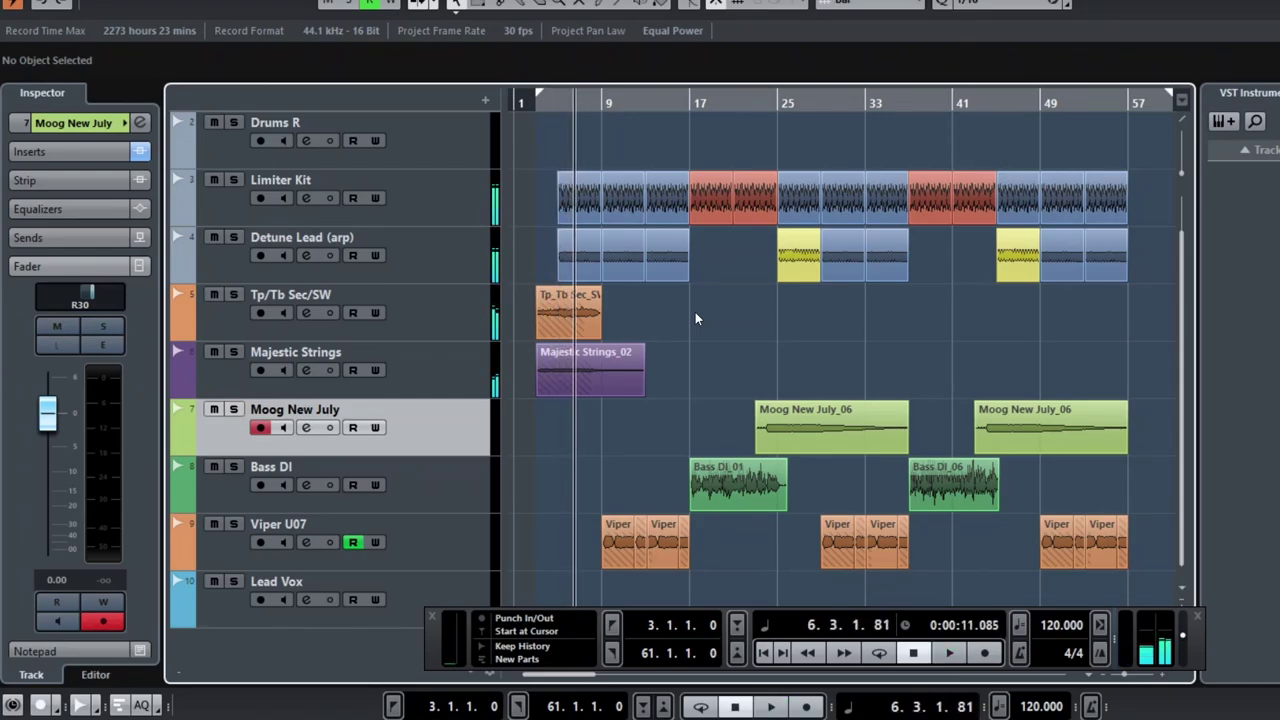
scroll(587, 244, up, 1)
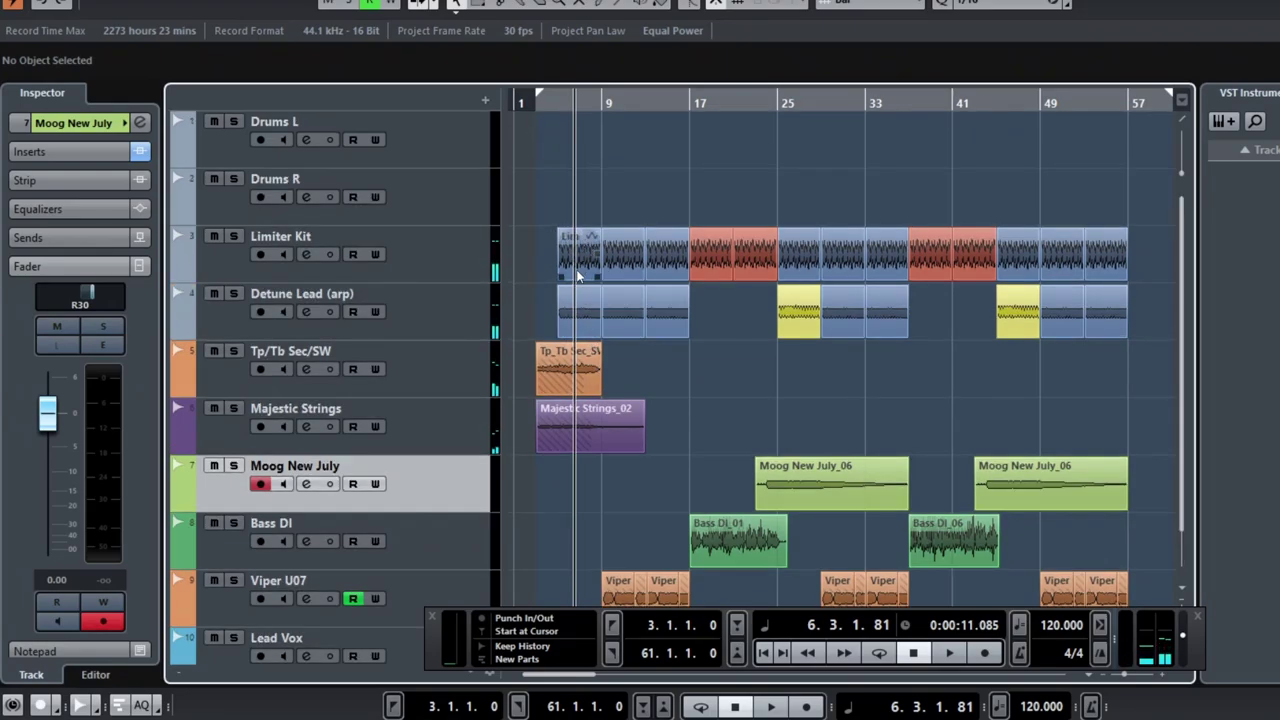
click(351, 248)
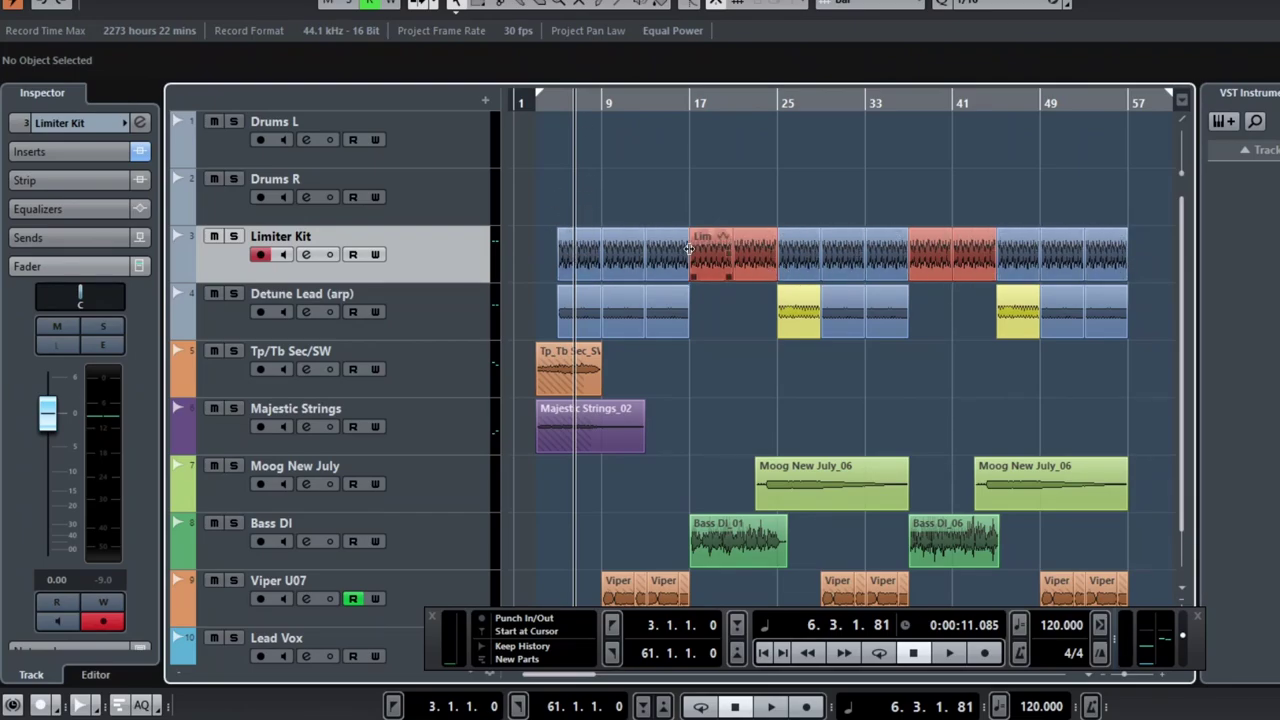
Step: Place the cursor at bar 5 and examine the opening Limiter Kit clips and the arrangement of the other tracks
click(549, 103)
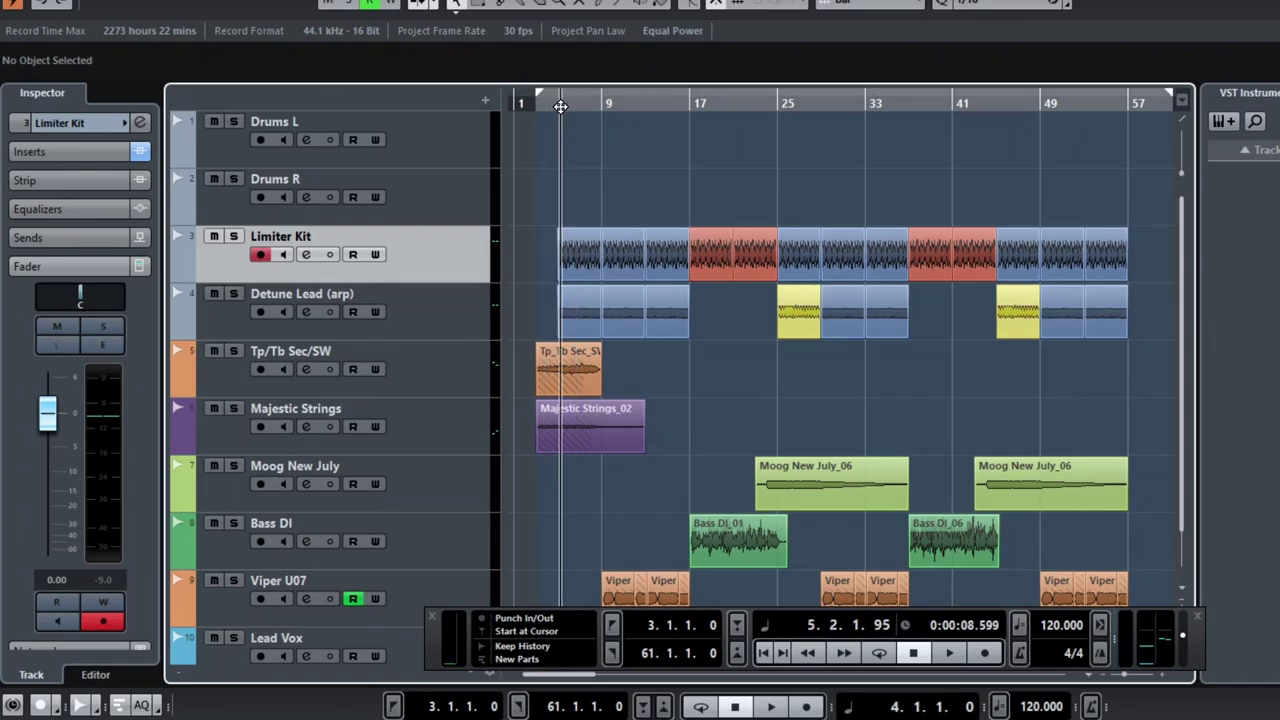
drag(540, 193, 734, 262)
click(690, 204)
click(766, 172)
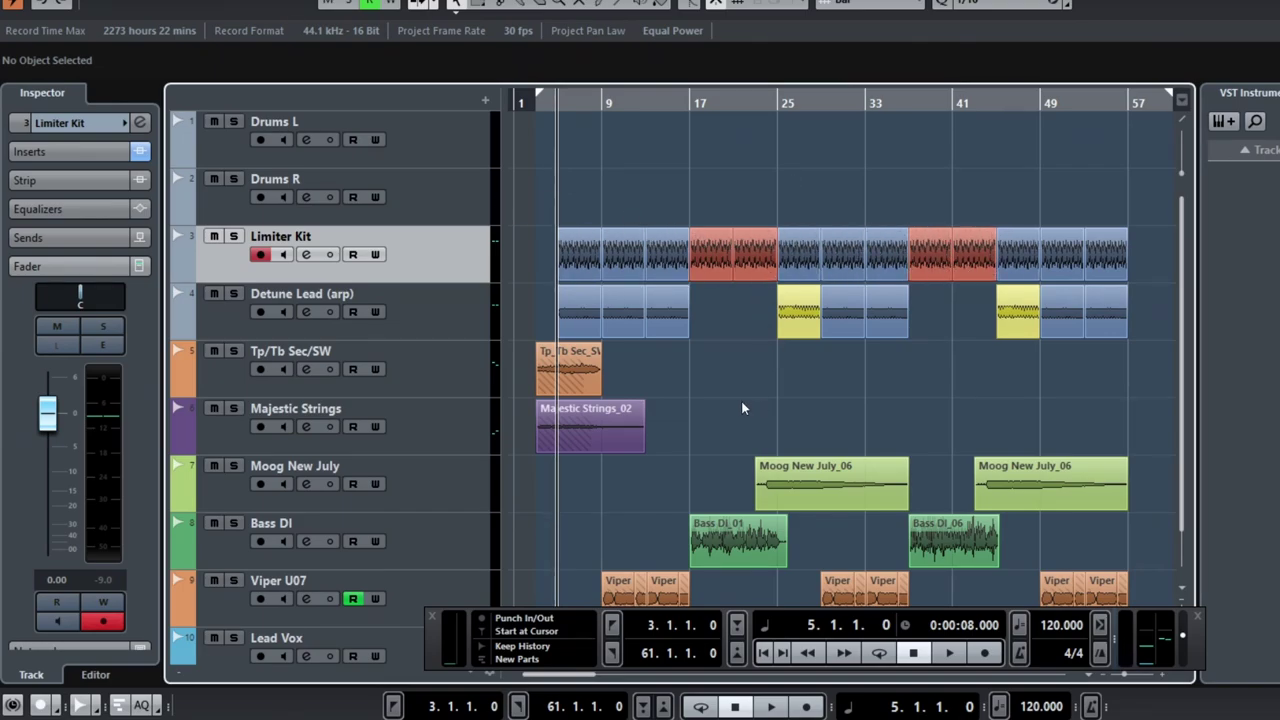
scroll(741, 405, down, 1)
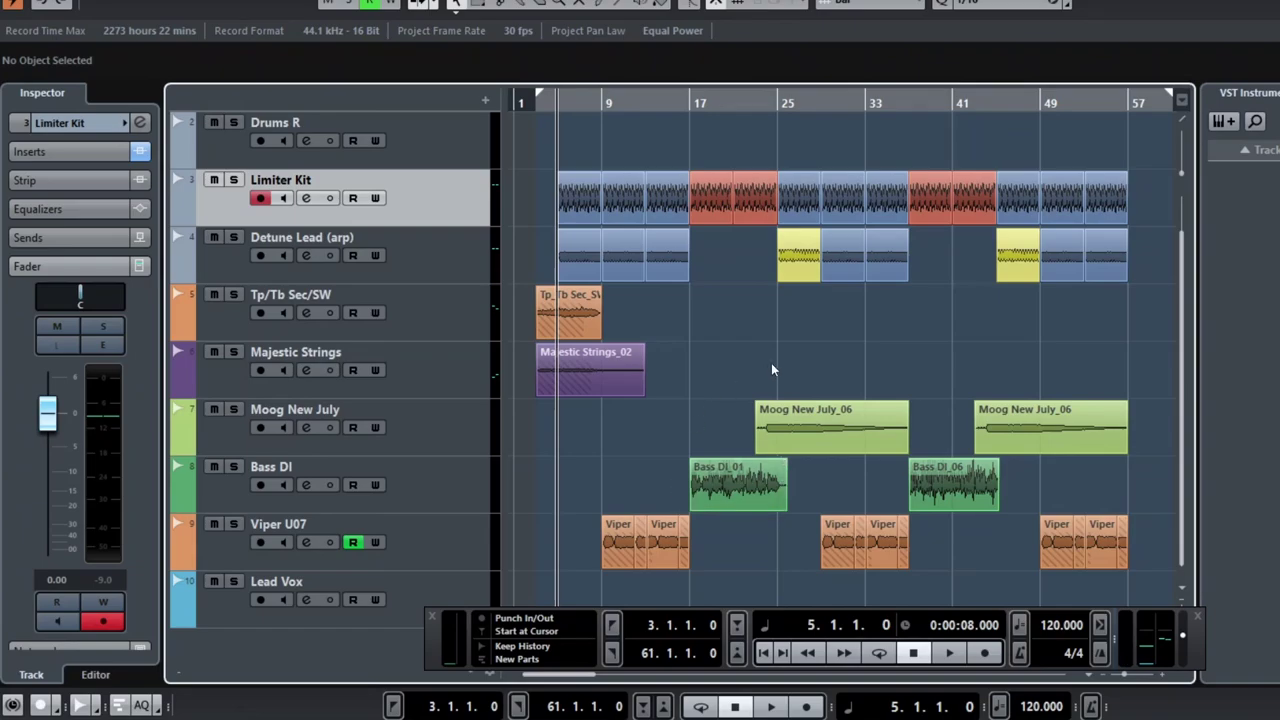
scroll(617, 322, up, 1)
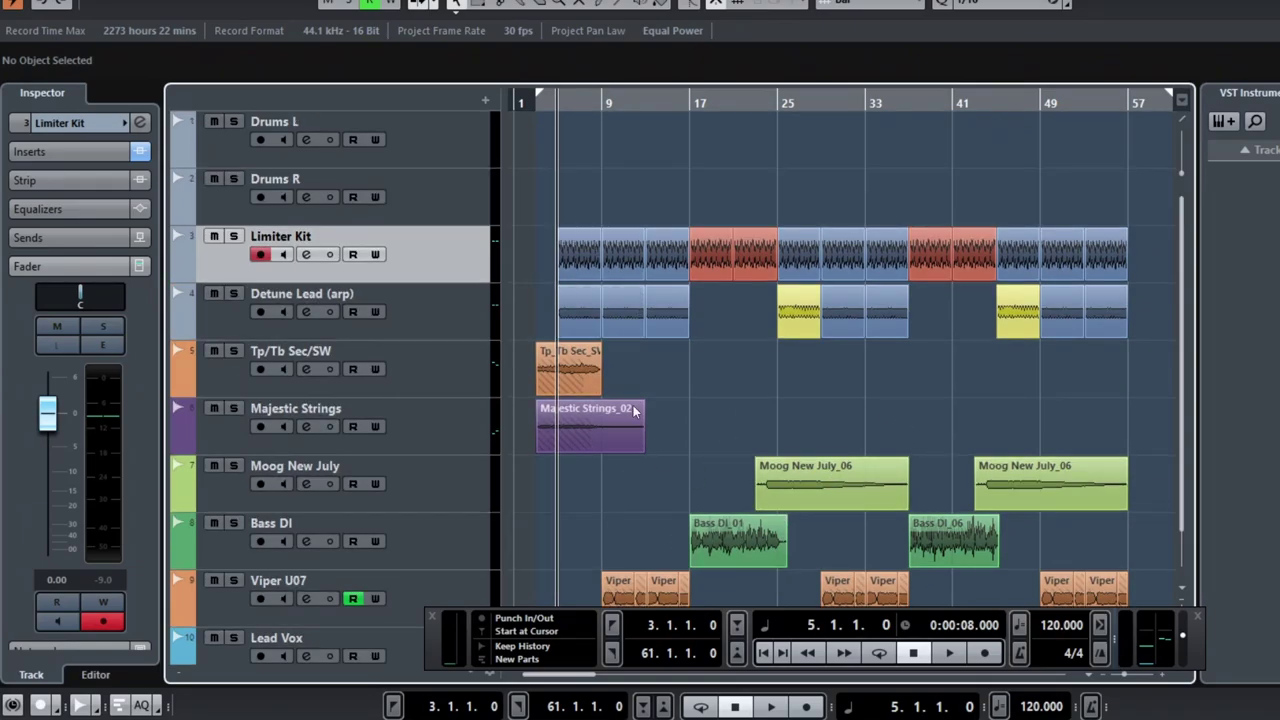
scroll(634, 411, down, 1)
scroll(860, 345, up, 1)
scroll(489, 341, down, 1)
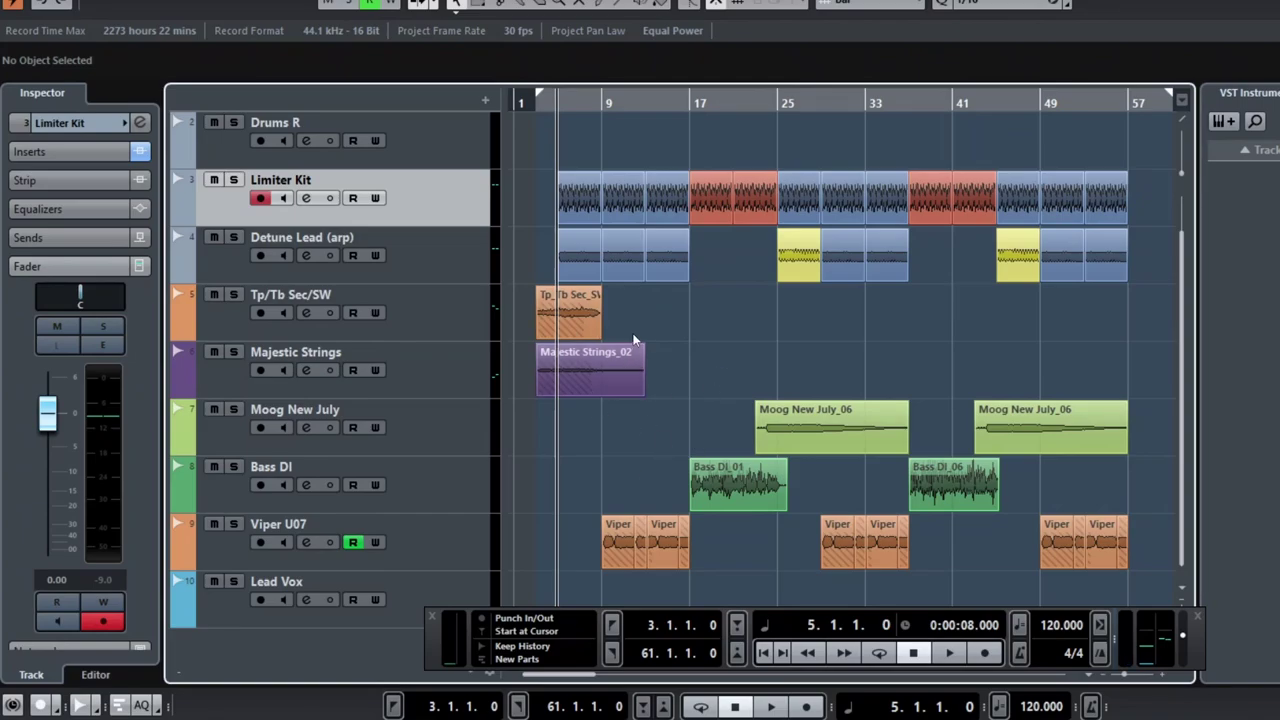
Step: Solo Viper U07 and play it from bar 9 past the end of its clips at bar 17
click(604, 106)
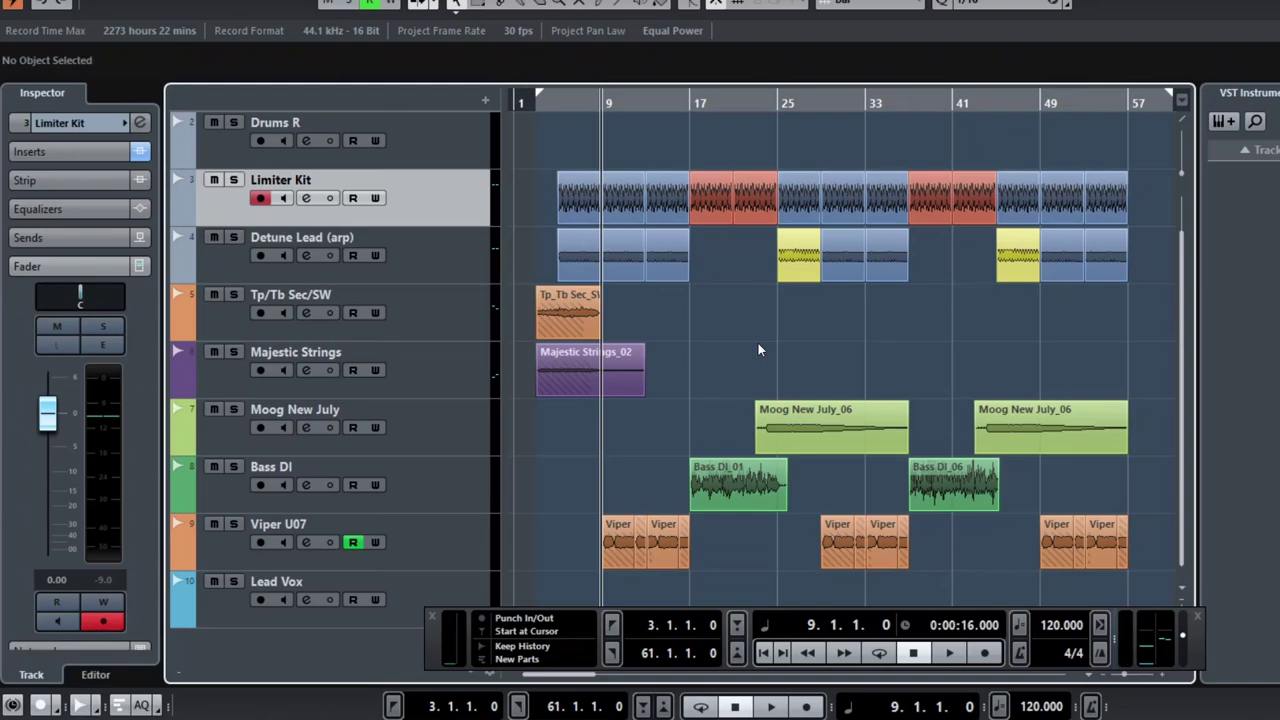
click(233, 525)
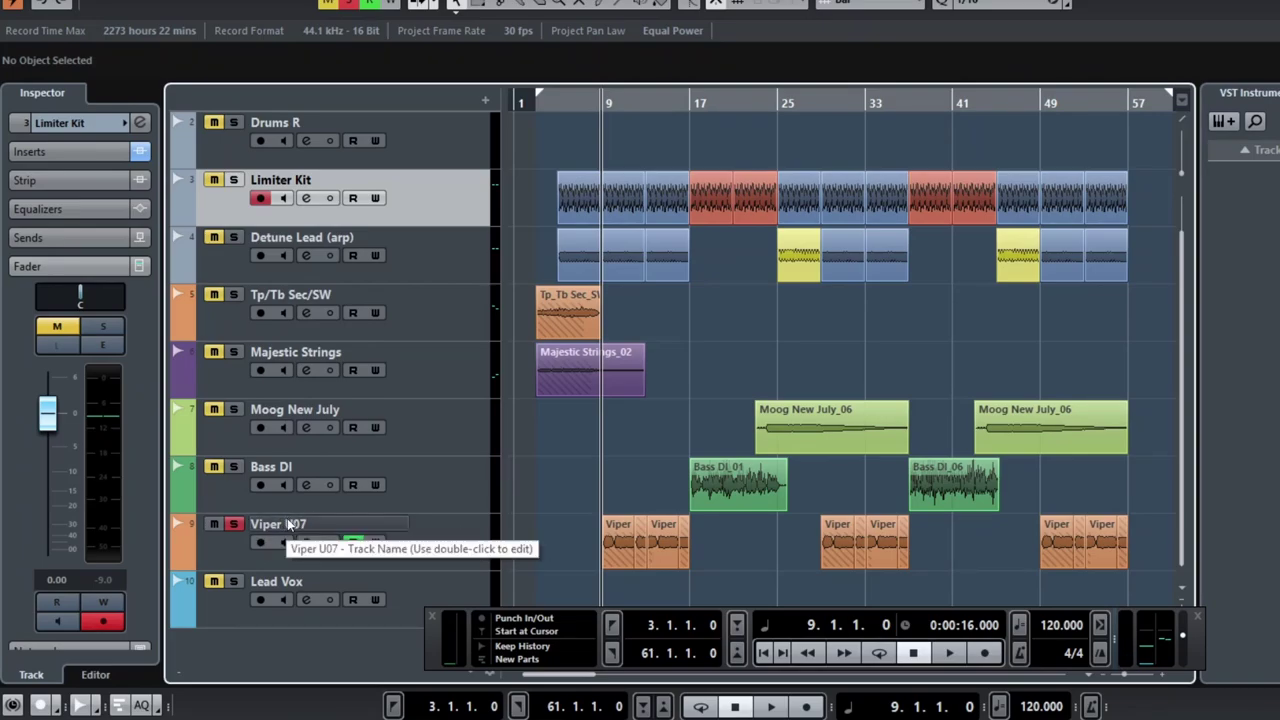
key(space)
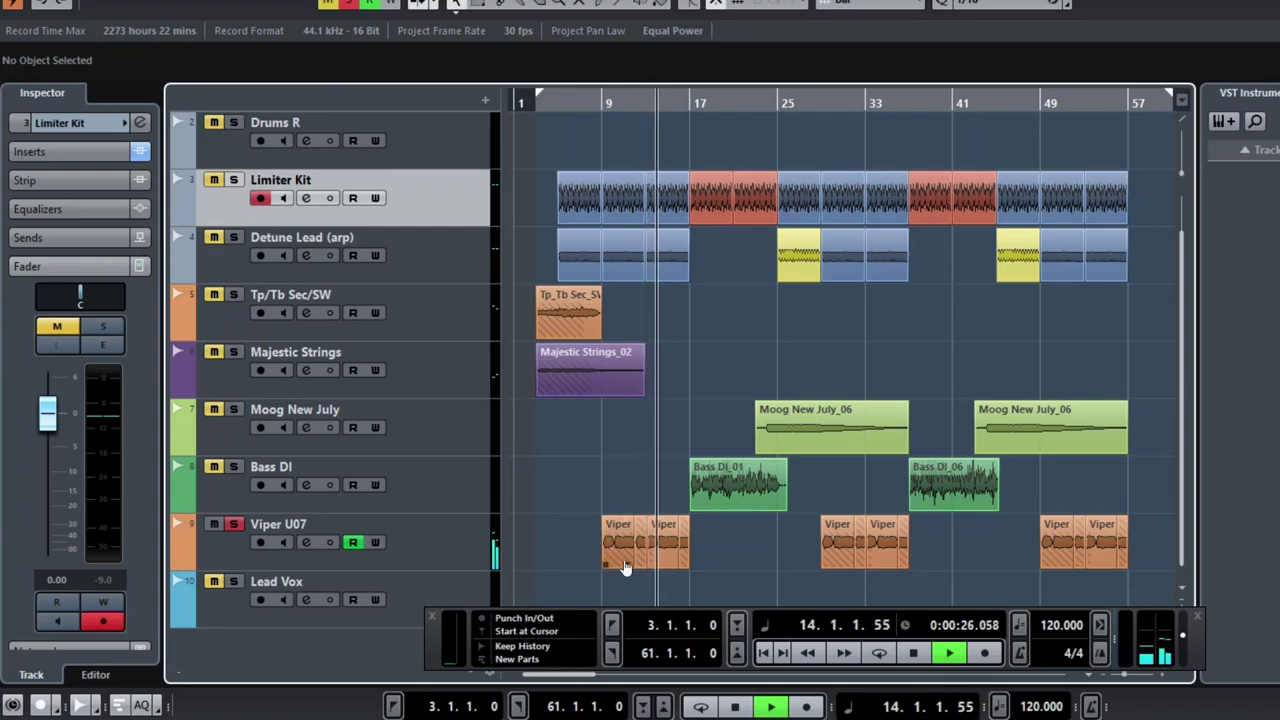
key(h)
key(h)
key(h)
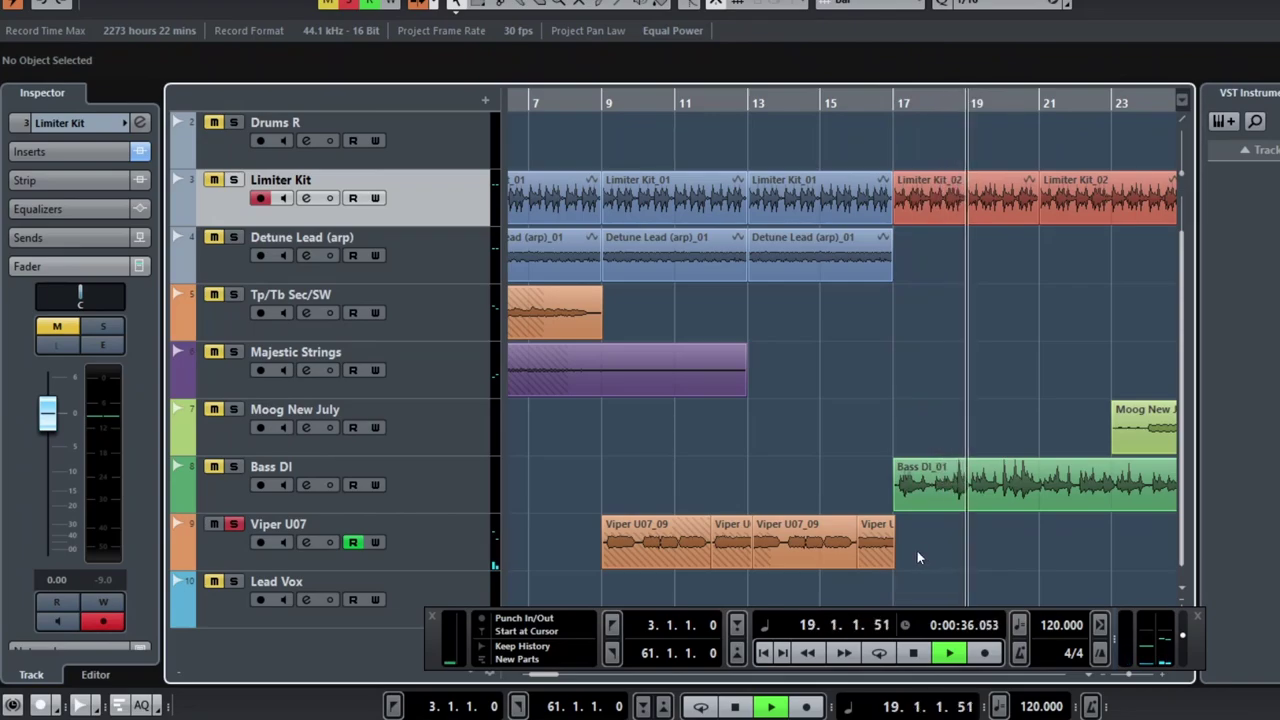
key(space)
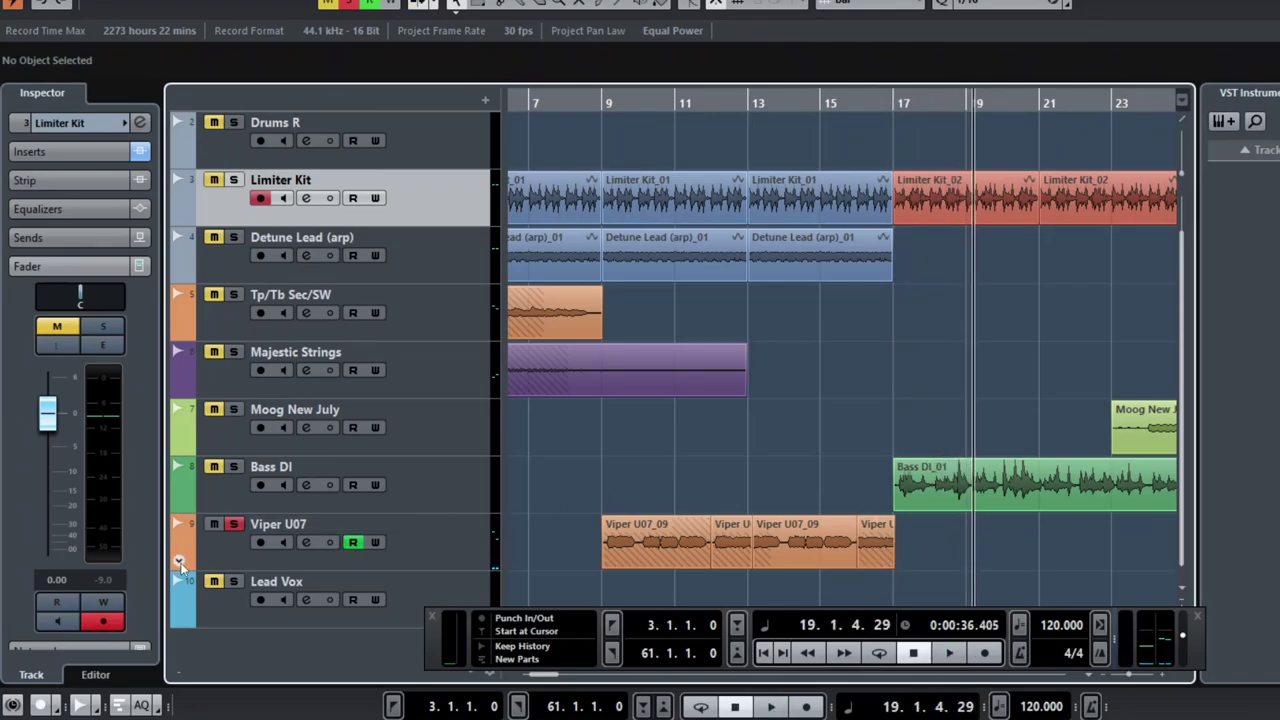
Step: Show Viper U07's automation lanes, examine the volume and insert 2 delay bypass automation, and hide the lanes again
click(181, 564)
scroll(540, 465, down, 2)
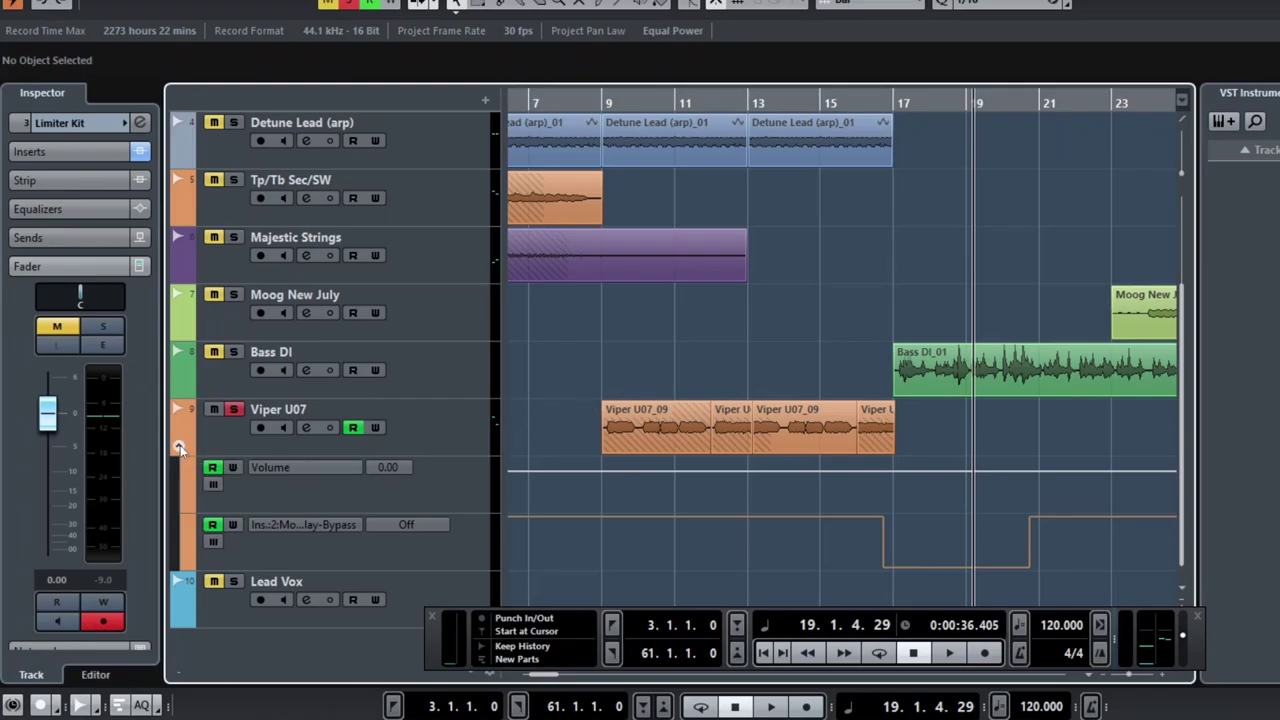
click(180, 448)
Step: Switch the solo from Viper U07 to Bass DI and place the cursor at bar 17, where the Bass DI clip starts
click(229, 522)
click(233, 467)
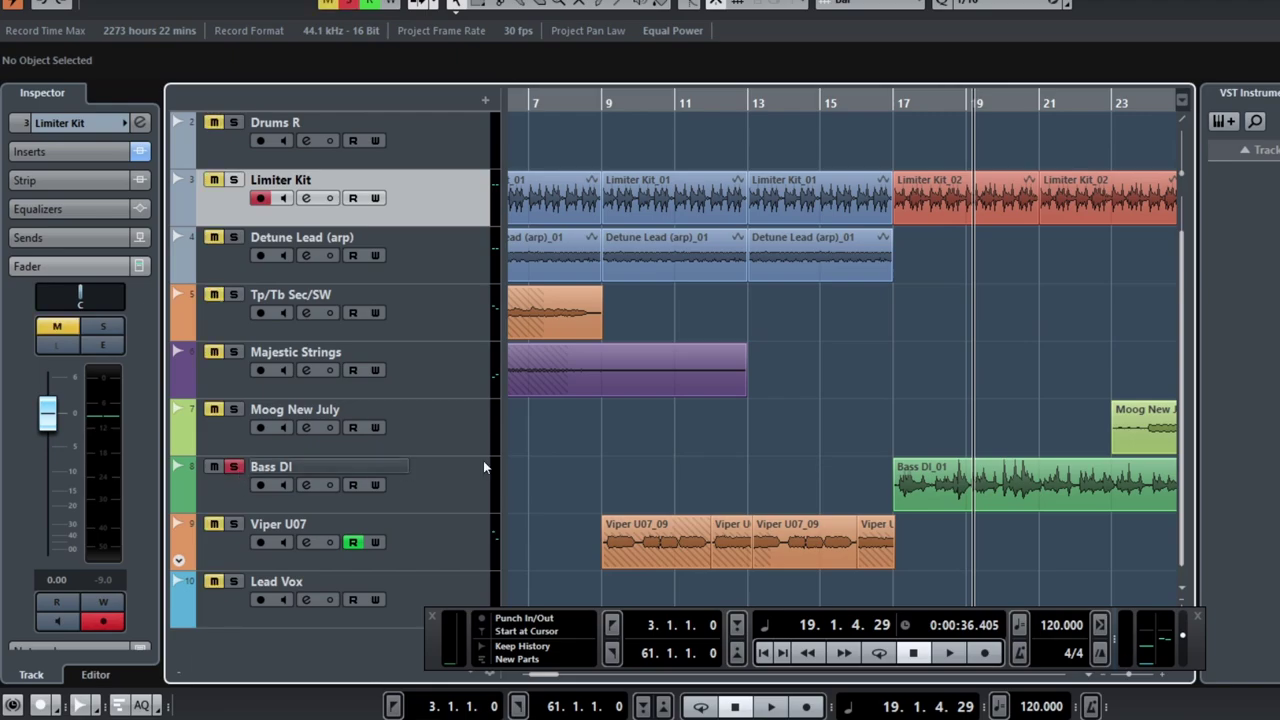
scroll(873, 462, right, 6)
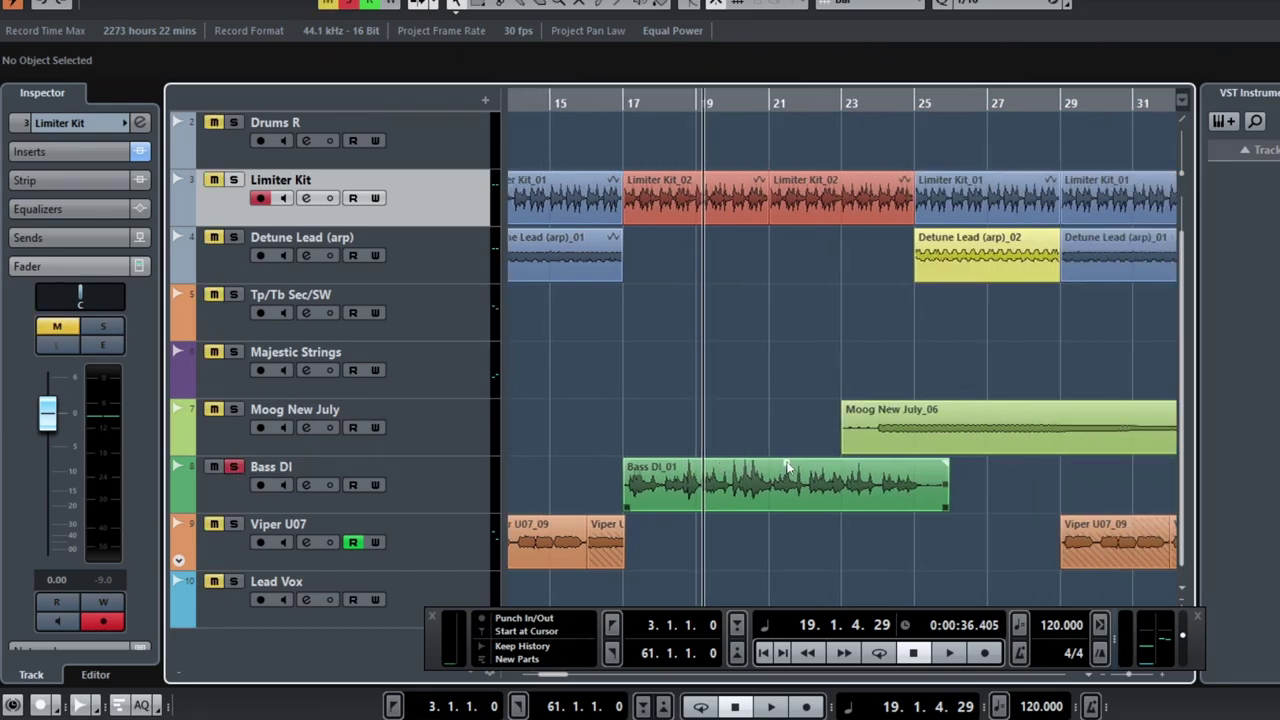
click(618, 110)
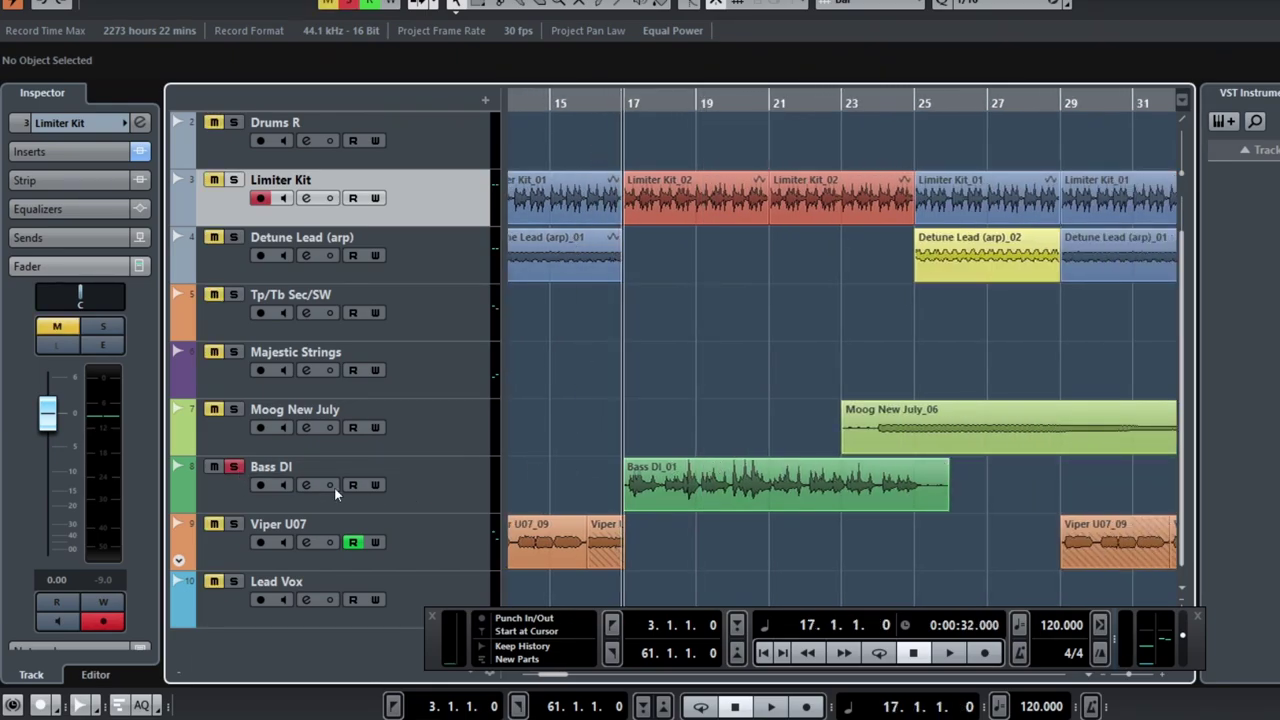
Step: Show Bass DI's volume and left-right panner automation lanes, and play the soloed bass from bar 17
click(429, 478)
click(178, 508)
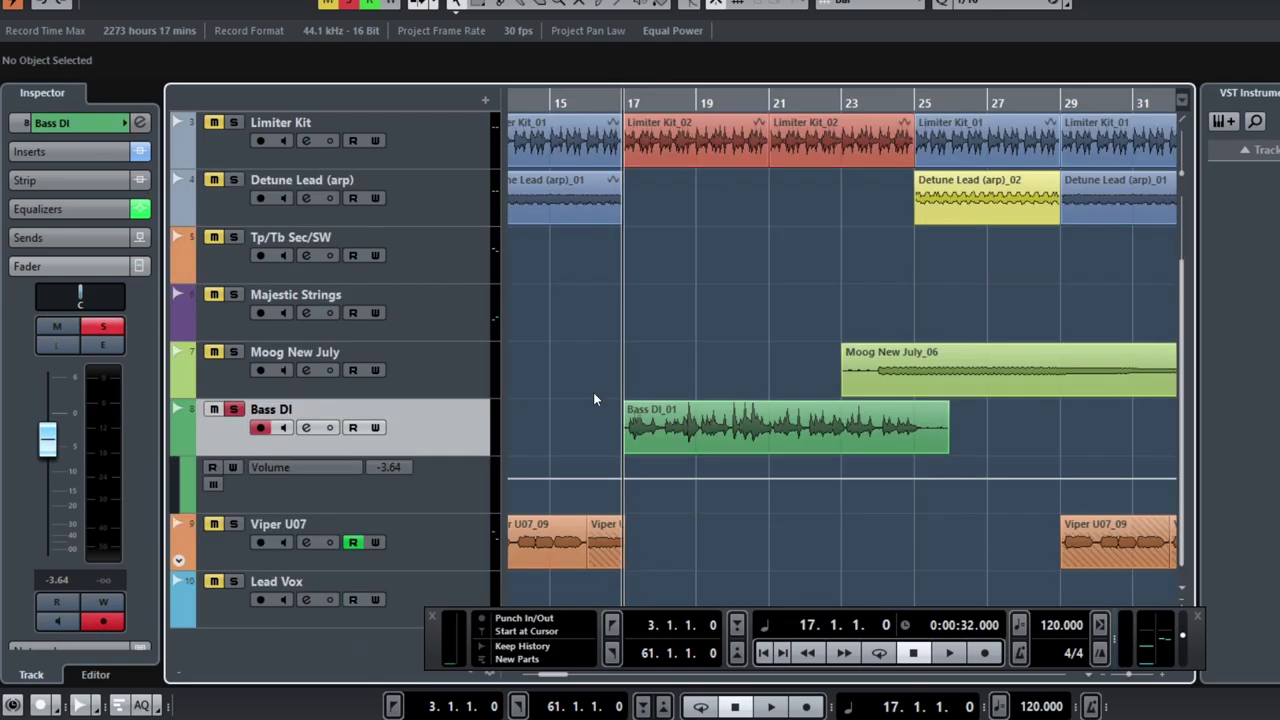
click(189, 505)
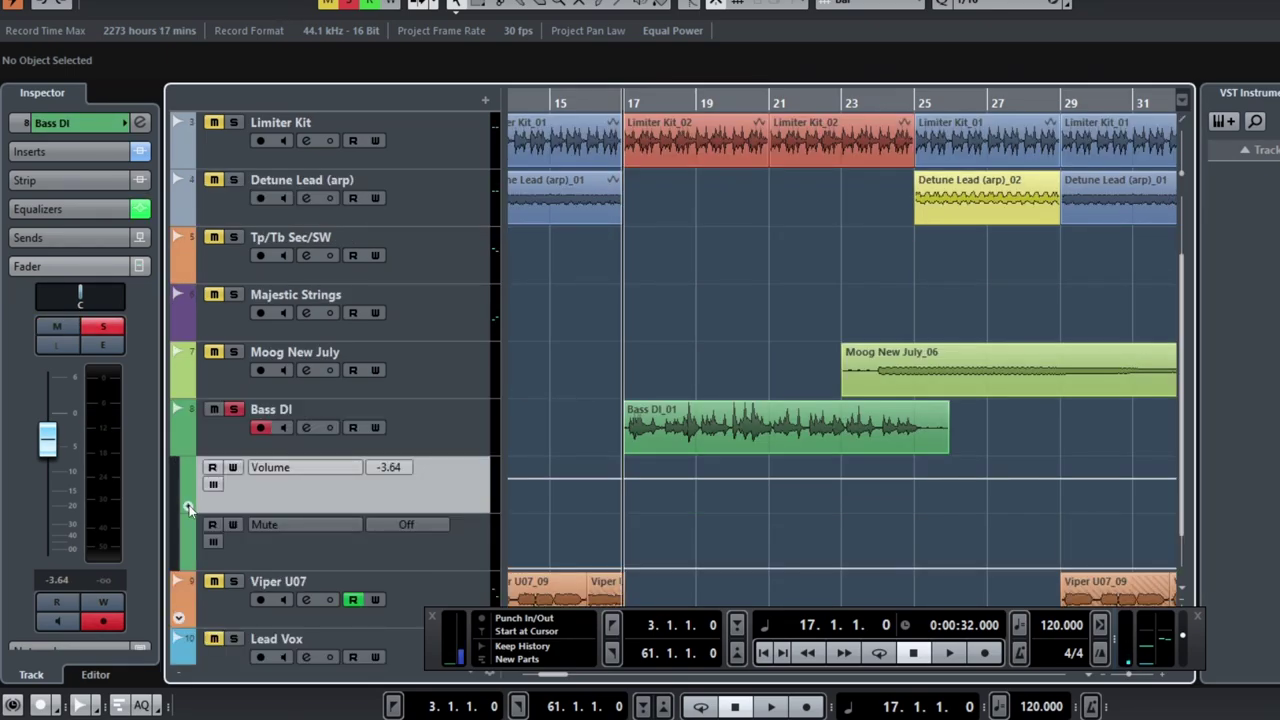
click(310, 522)
click(340, 227)
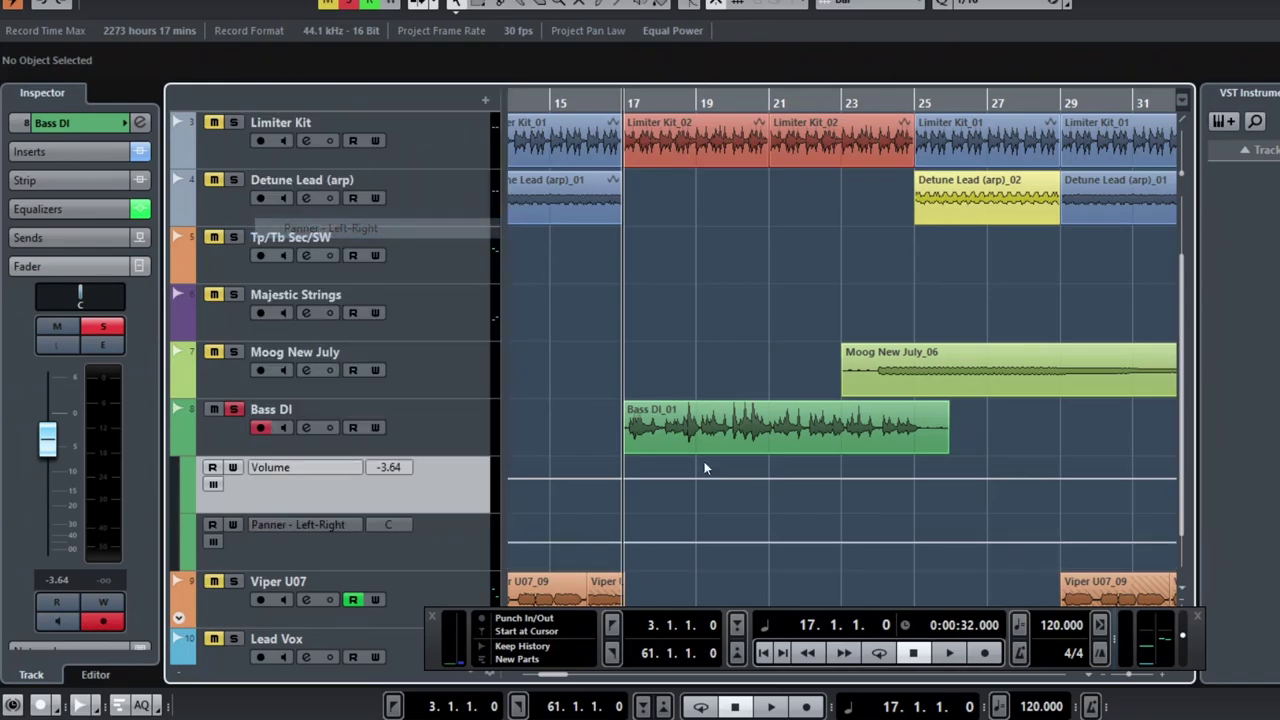
key(space)
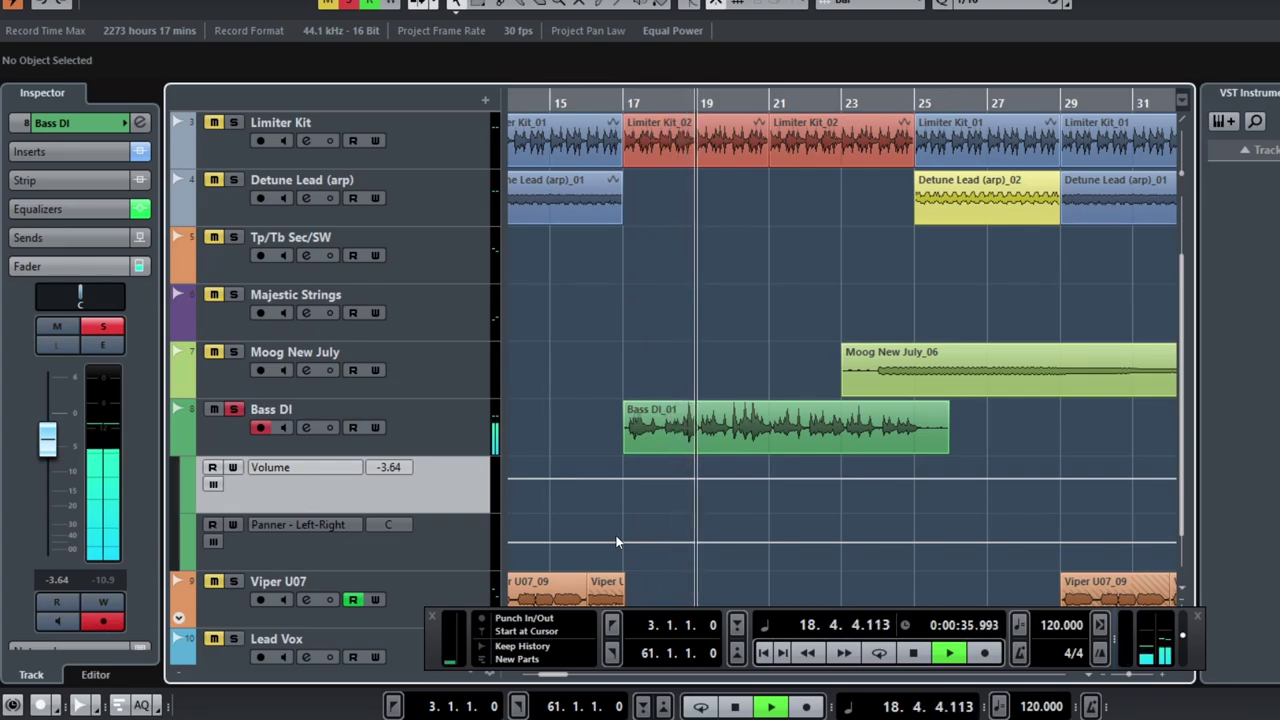
key(space)
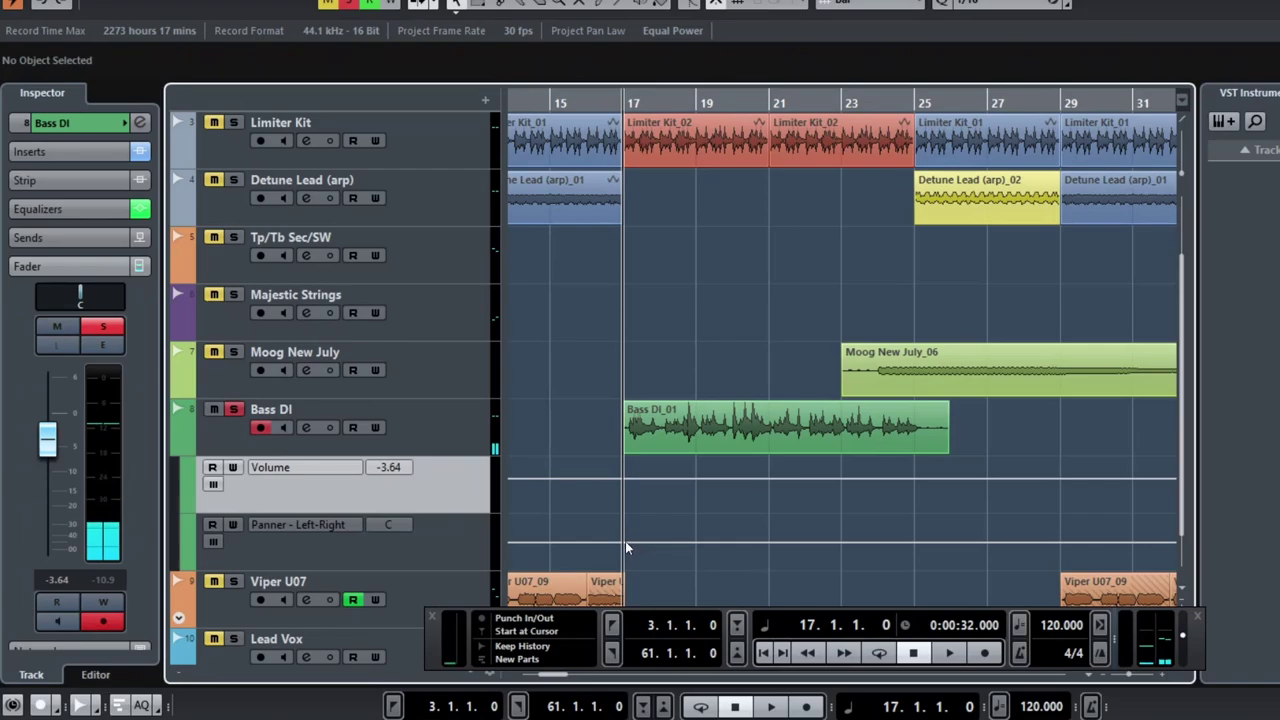
Step: Draw Bass DI panner automation sweeping from right at bar 17 to left at bar 20, and play it back
drag(625, 541, 738, 509)
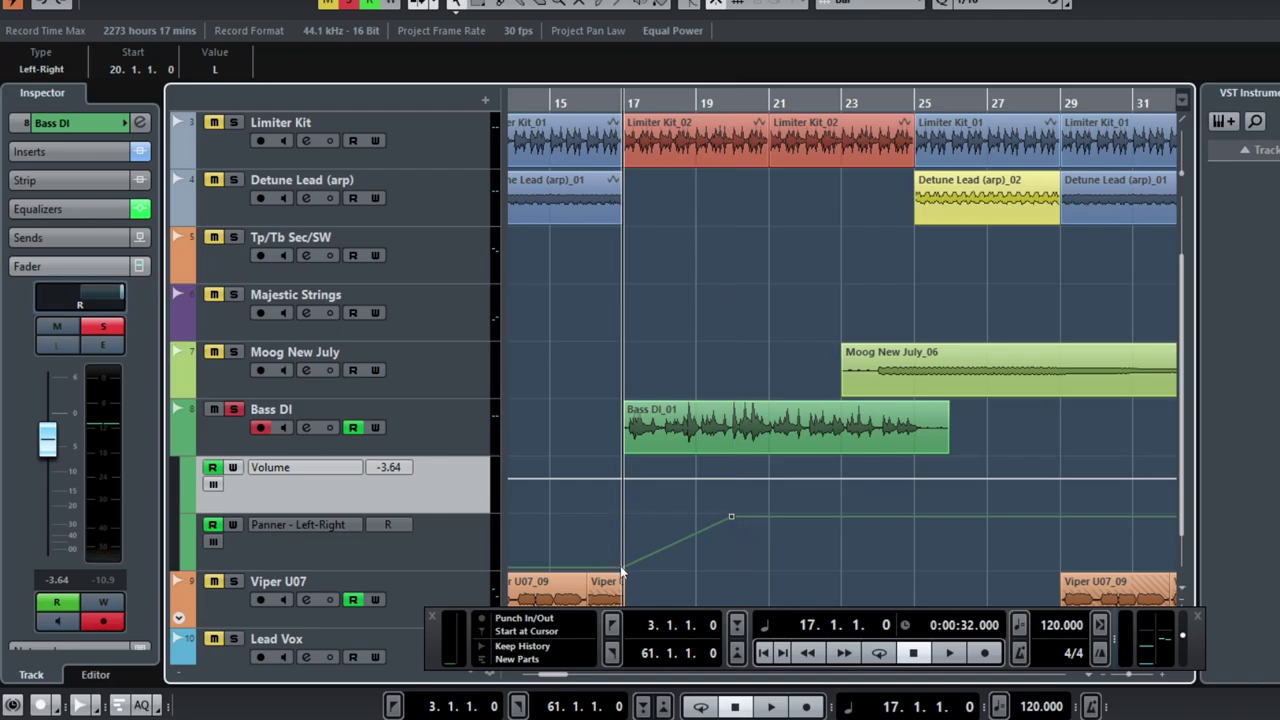
key(space)
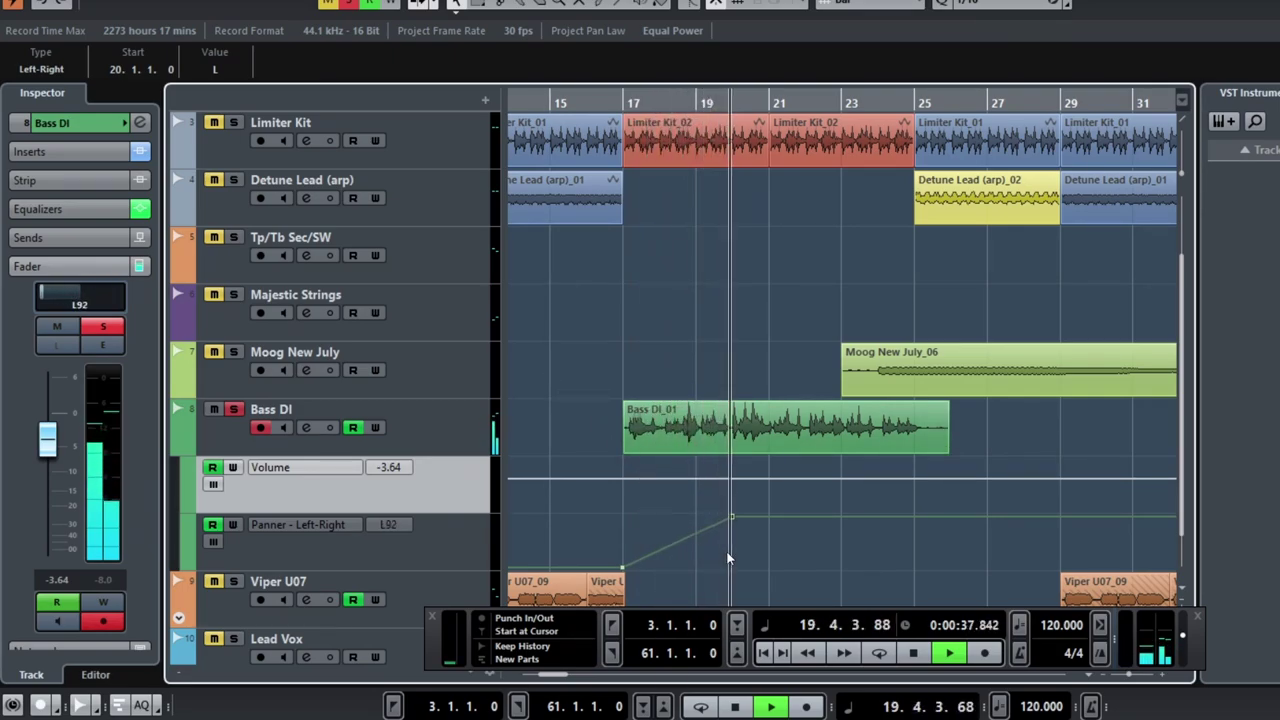
key(space)
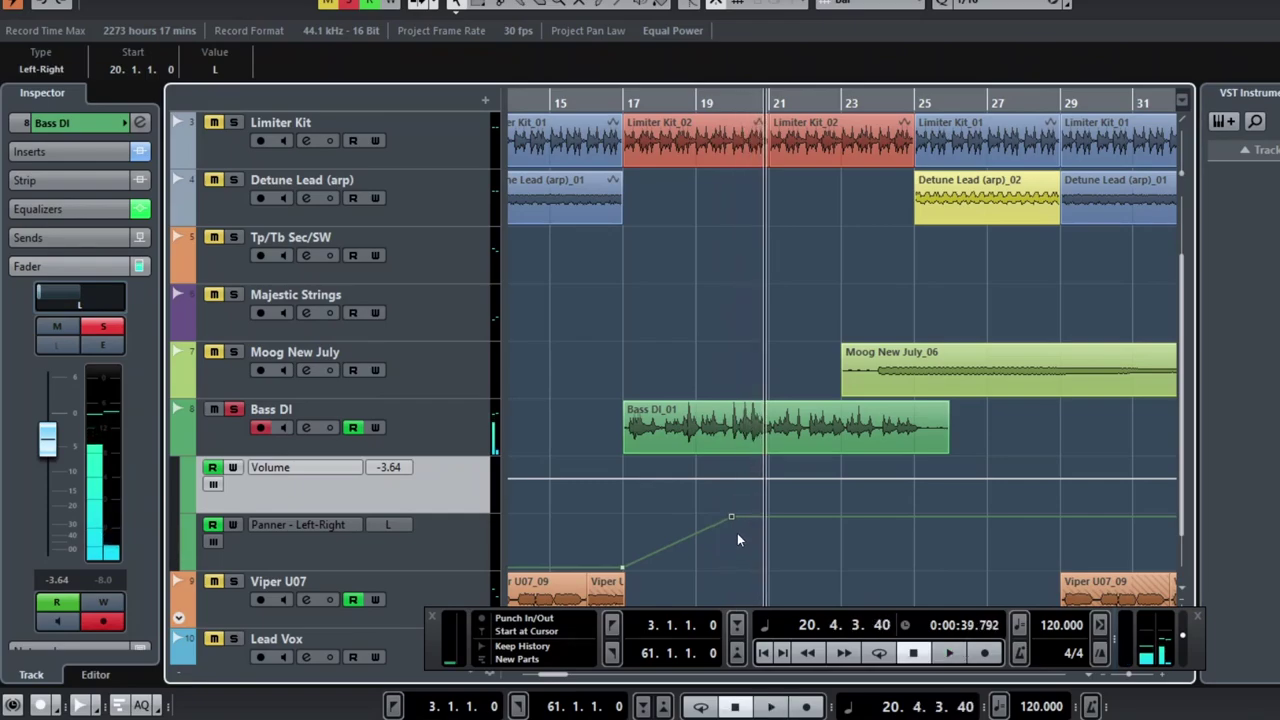
Step: Delete the Bass DI panner automation points and hide the track's automation lanes
key(Delete)
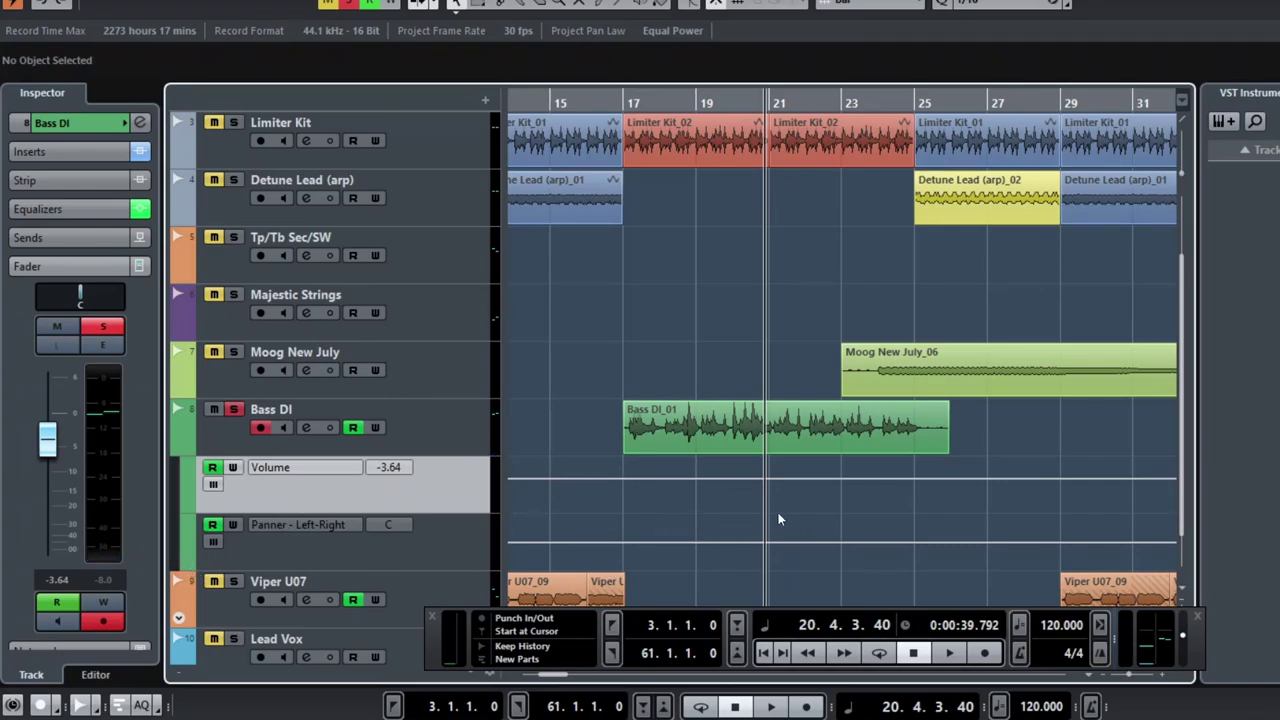
click(179, 447)
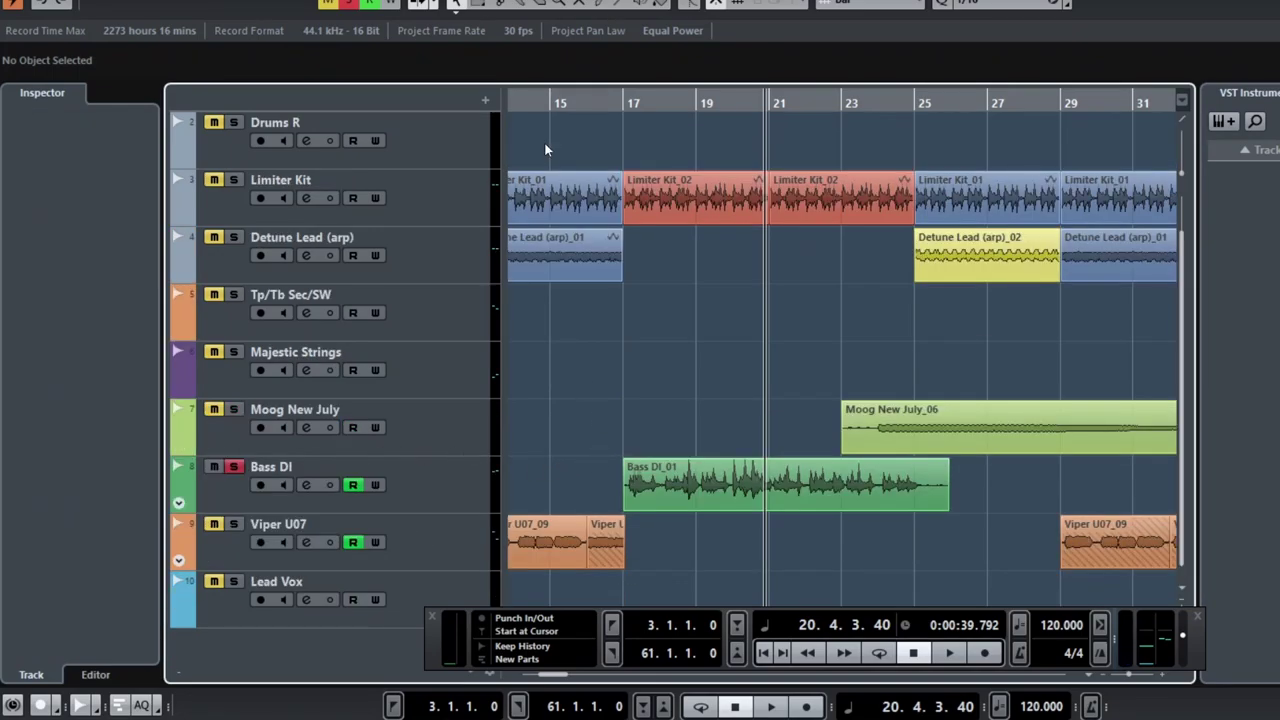
Step: Show the Bass DI track's insert effects and play the soloed bass from bar 17
click(618, 106)
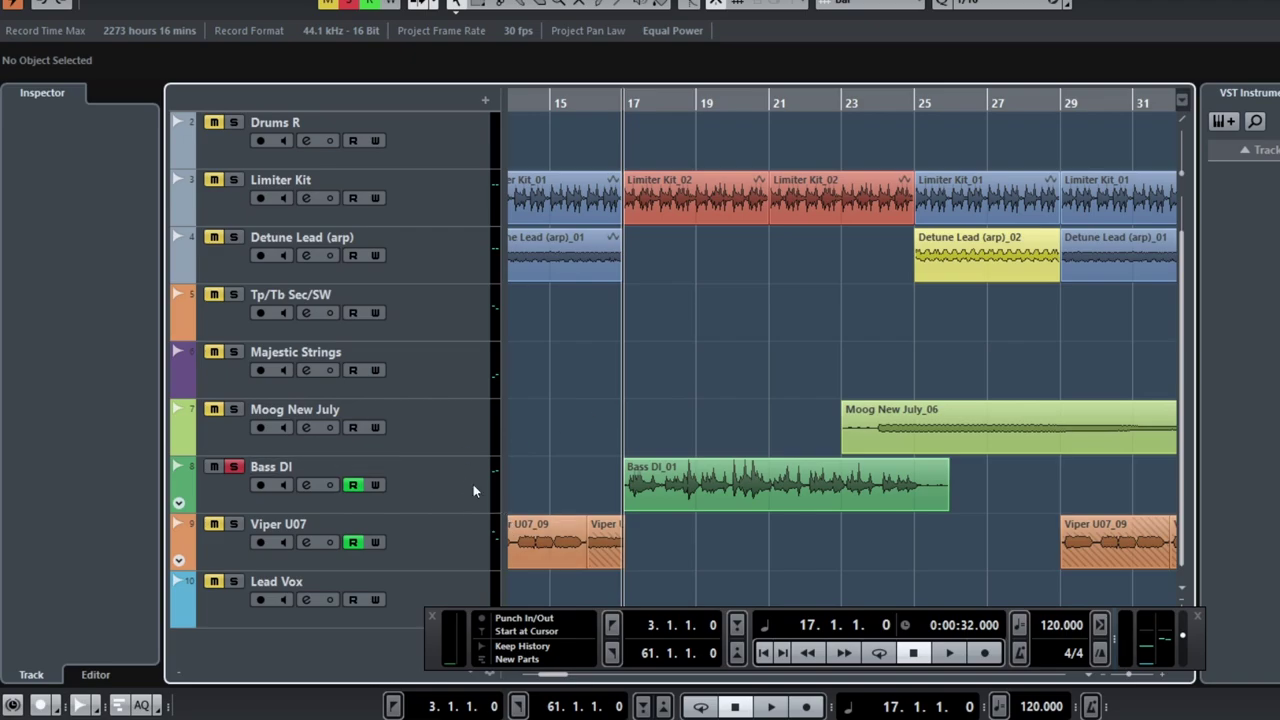
click(421, 492)
click(64, 151)
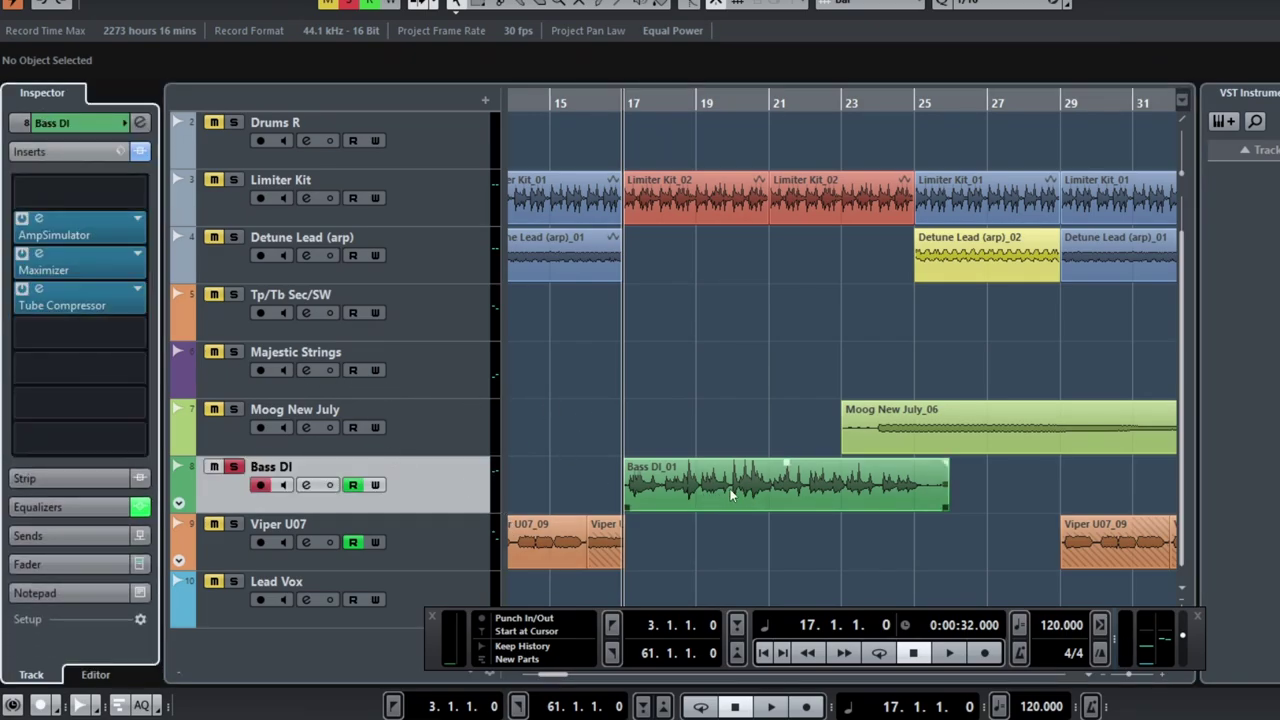
key(space)
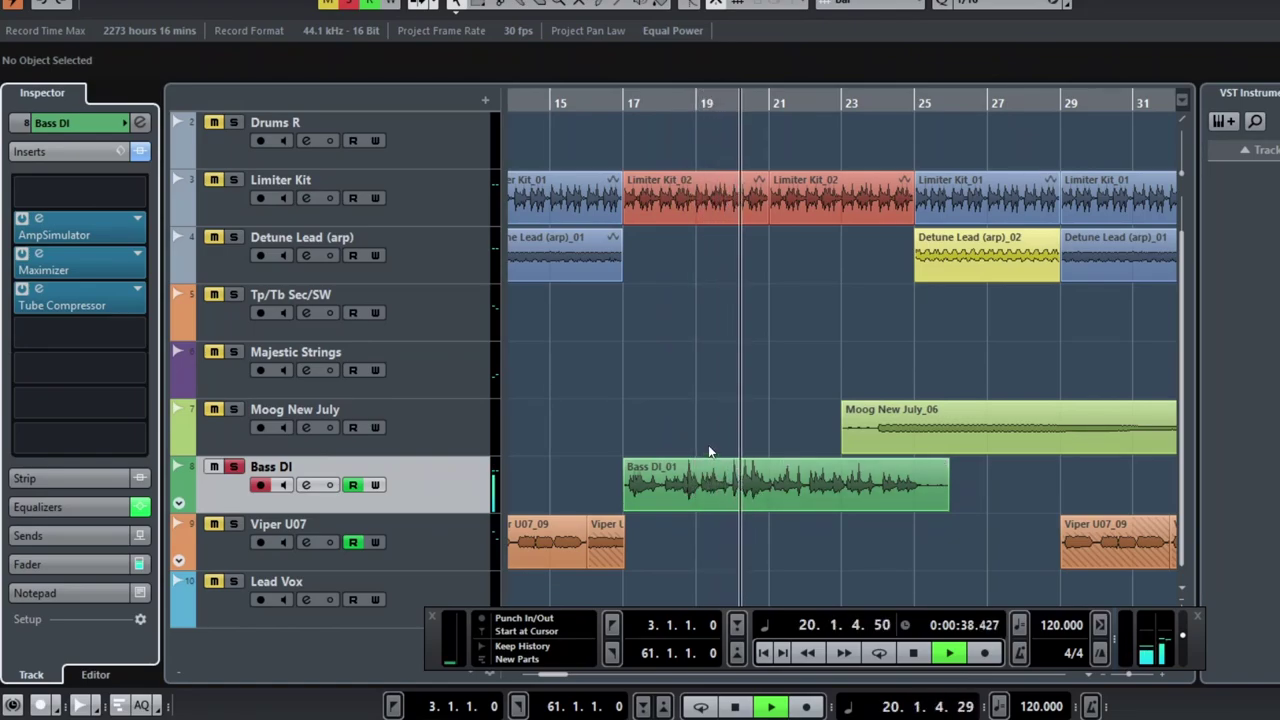
key(space)
Step: Add a Chorus modulation effect to Bass DI after the Tube Compressor, using the Flying Bass preset, and close its window
click(96, 335)
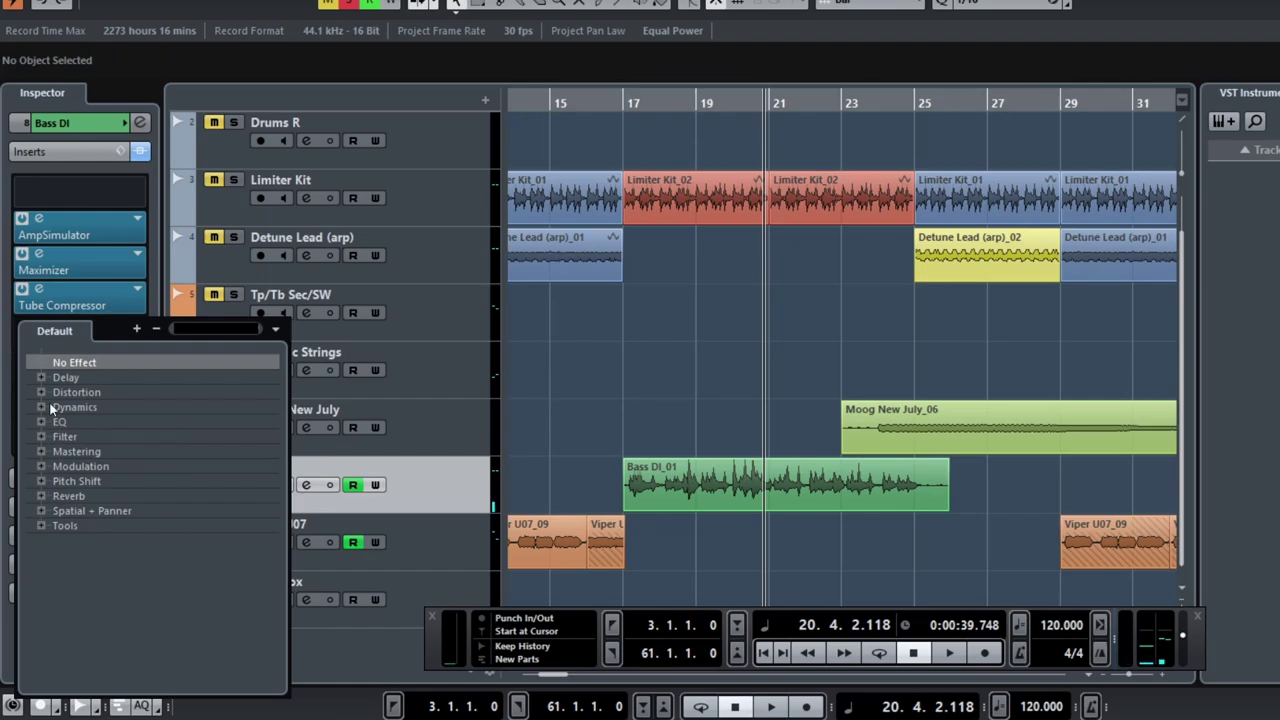
click(41, 467)
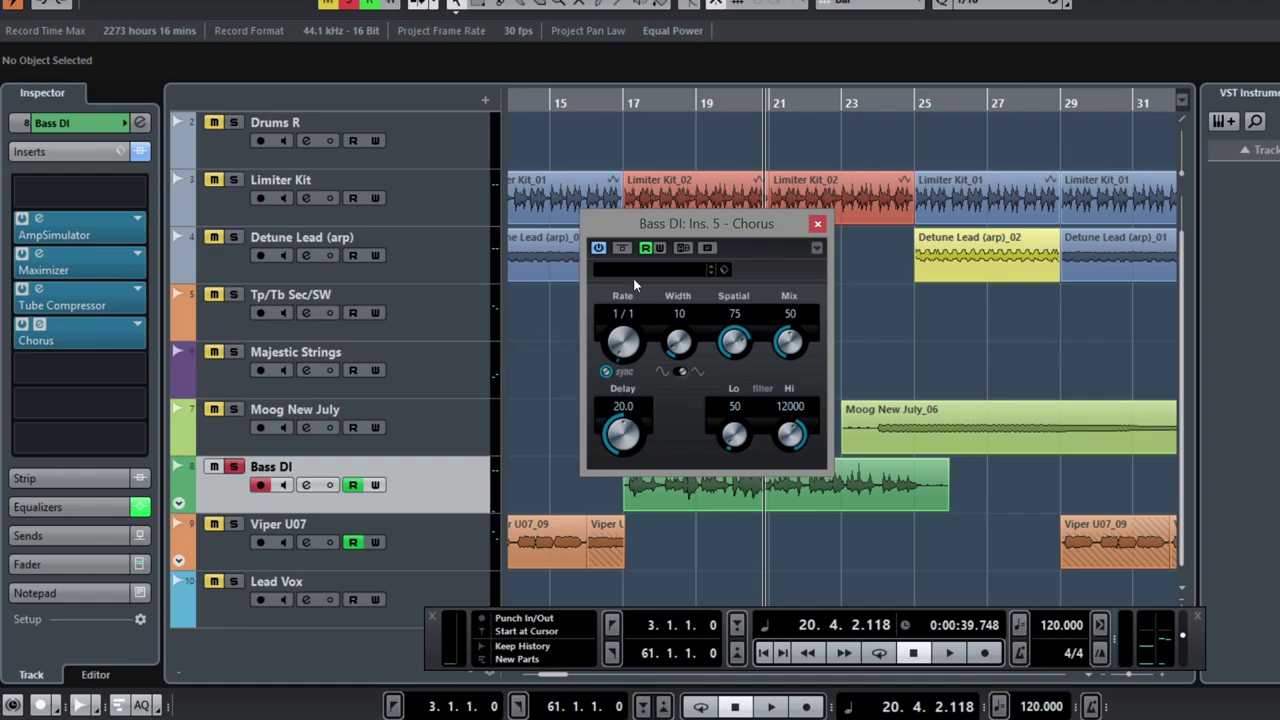
click(645, 270)
double_click(663, 514)
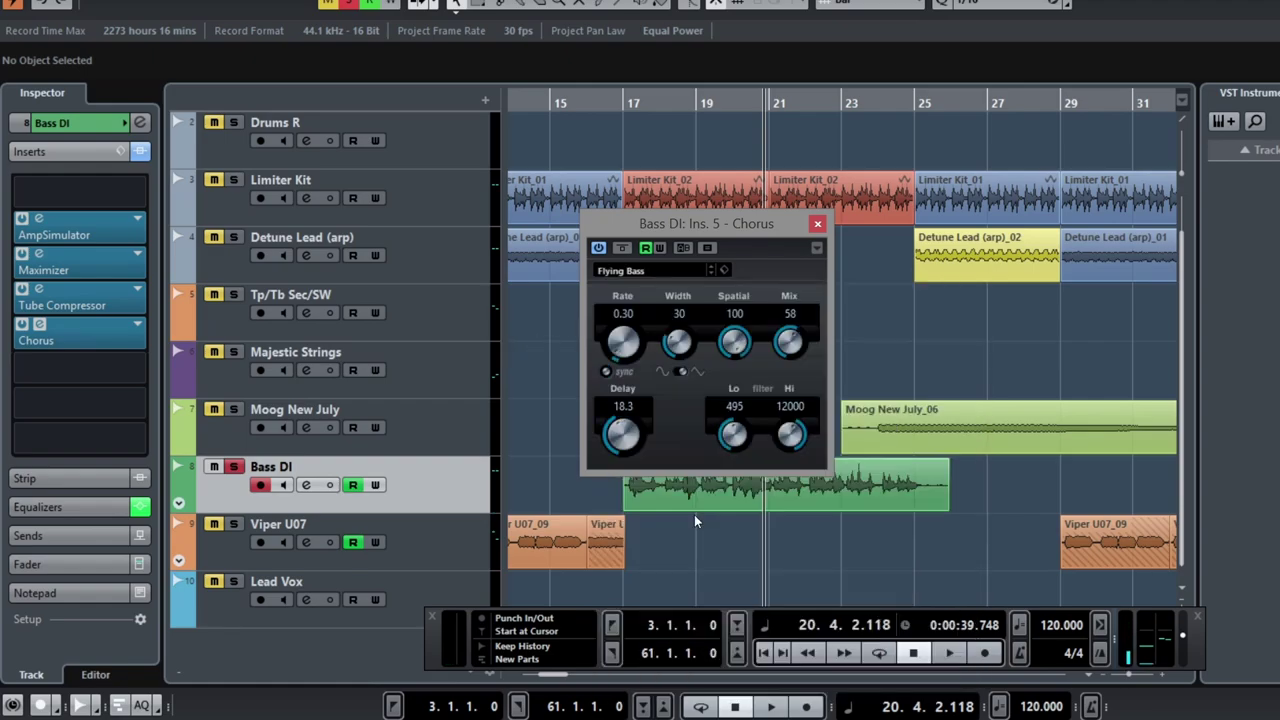
click(817, 223)
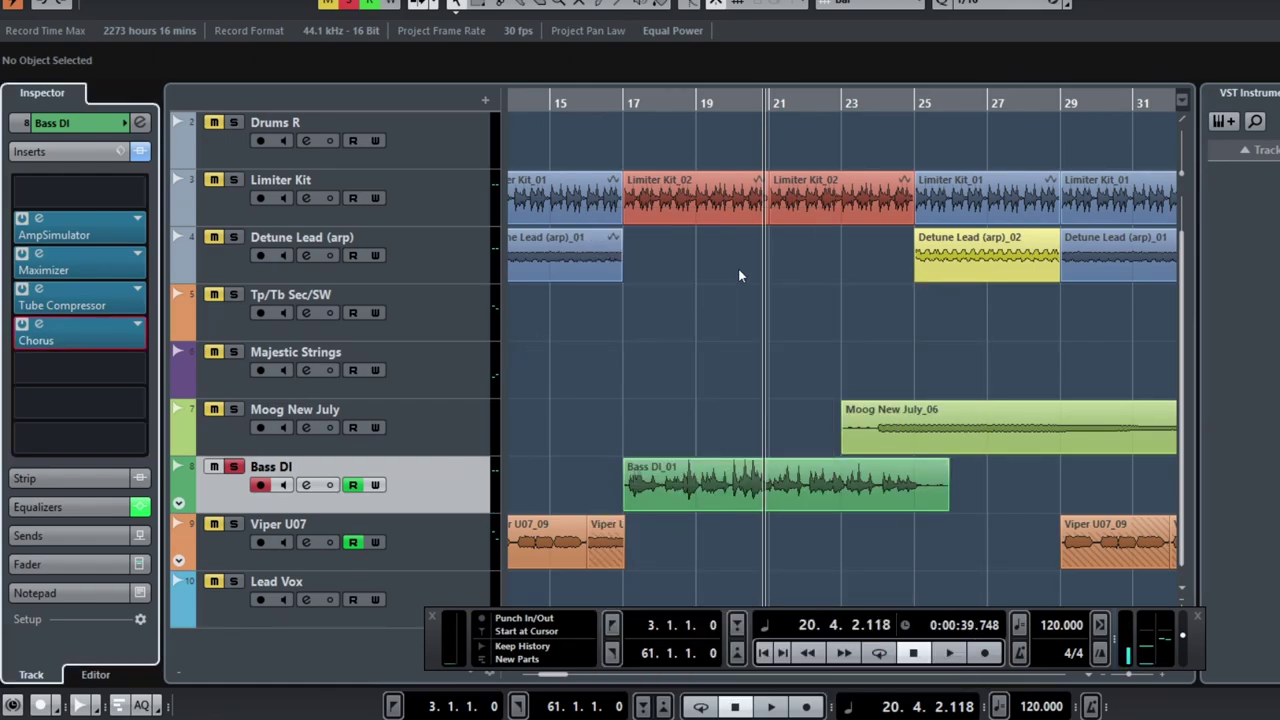
Step: Play the soloed Bass DI track with its Chorus effect from bar 17
click(622, 111)
key(space)
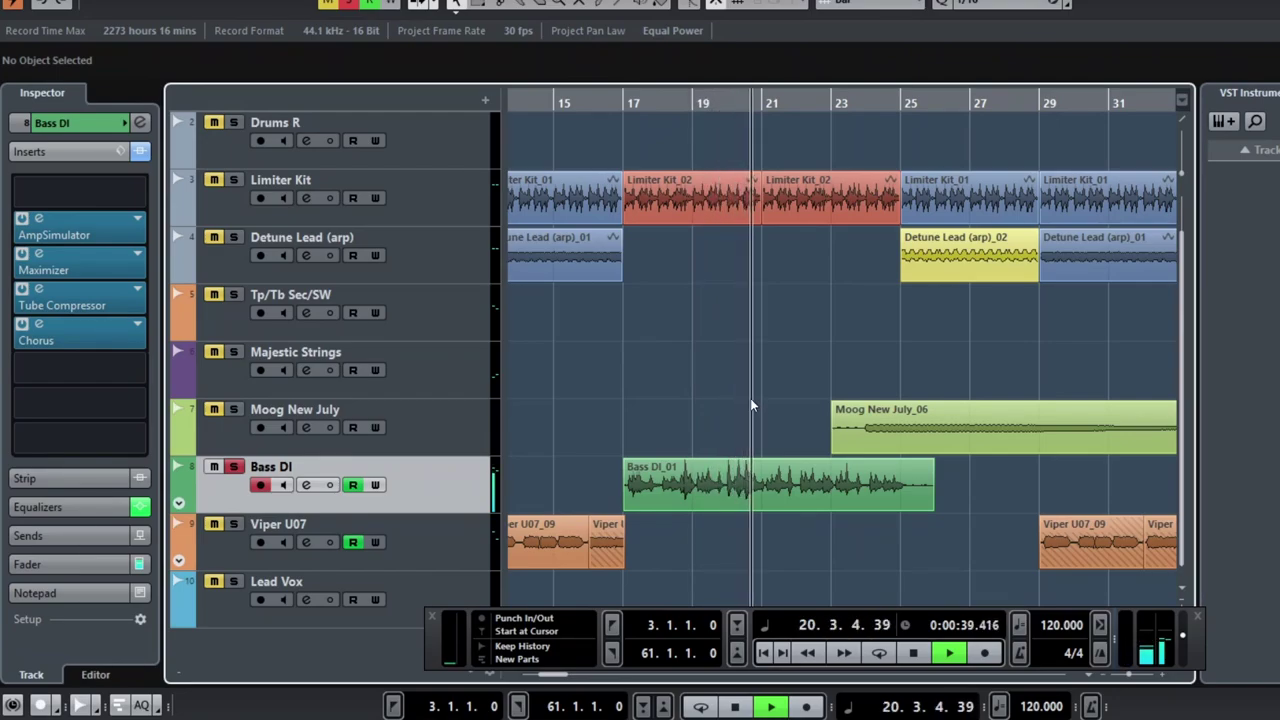
key(space)
click(727, 490)
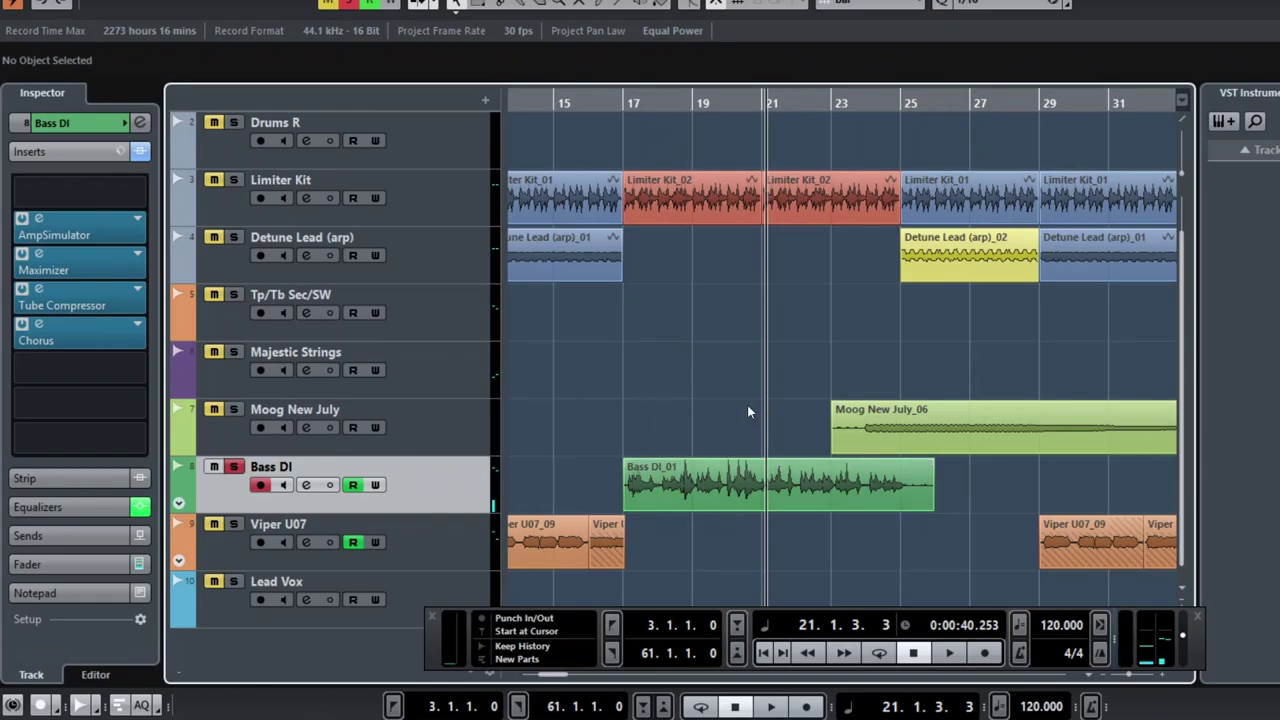
Step: Turn off the Bass DI solo and play the full mix from bar 17 to about bar 21
key(g)
key(g)
key(g)
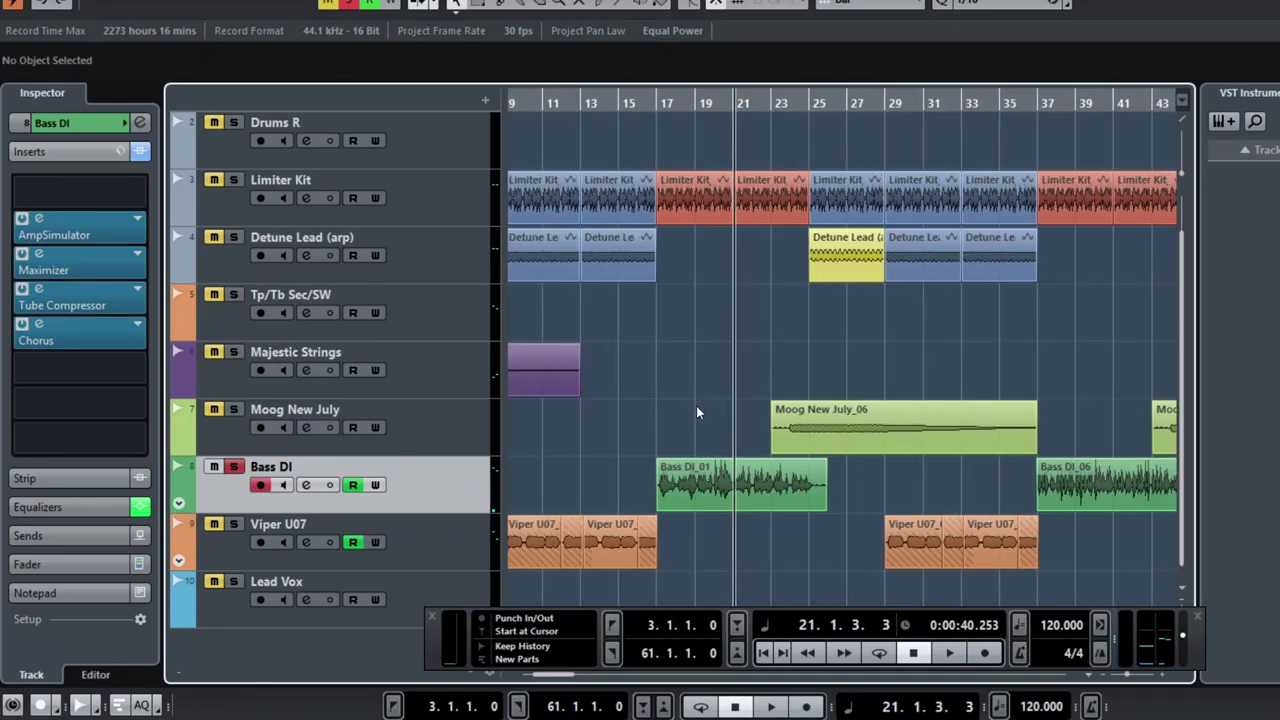
click(662, 97)
key(space)
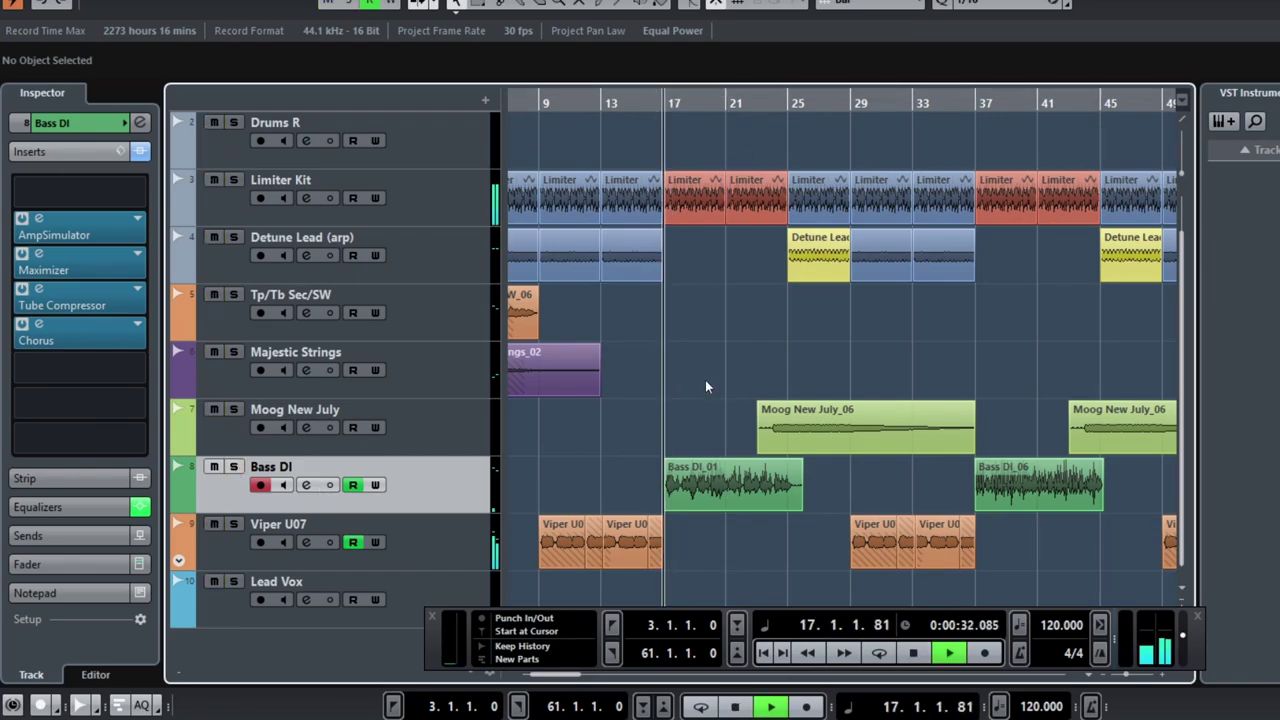
scroll(715, 338, up, 1)
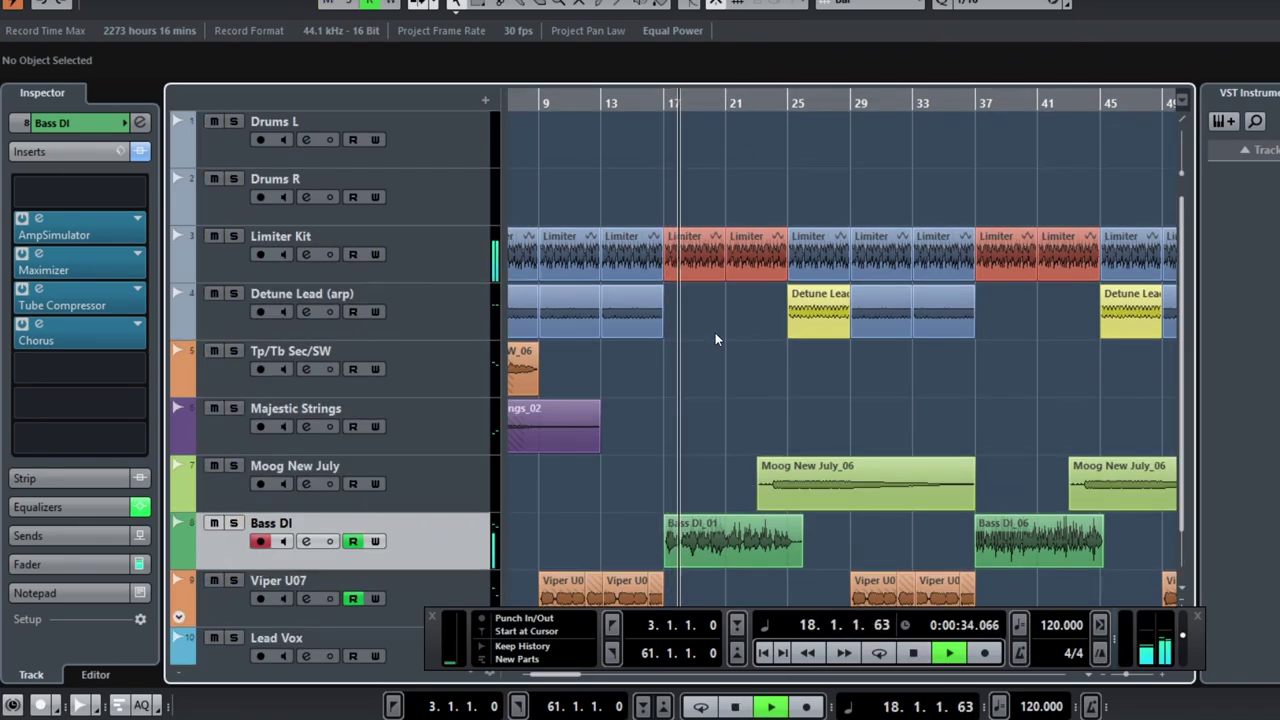
scroll(715, 340, down, 1)
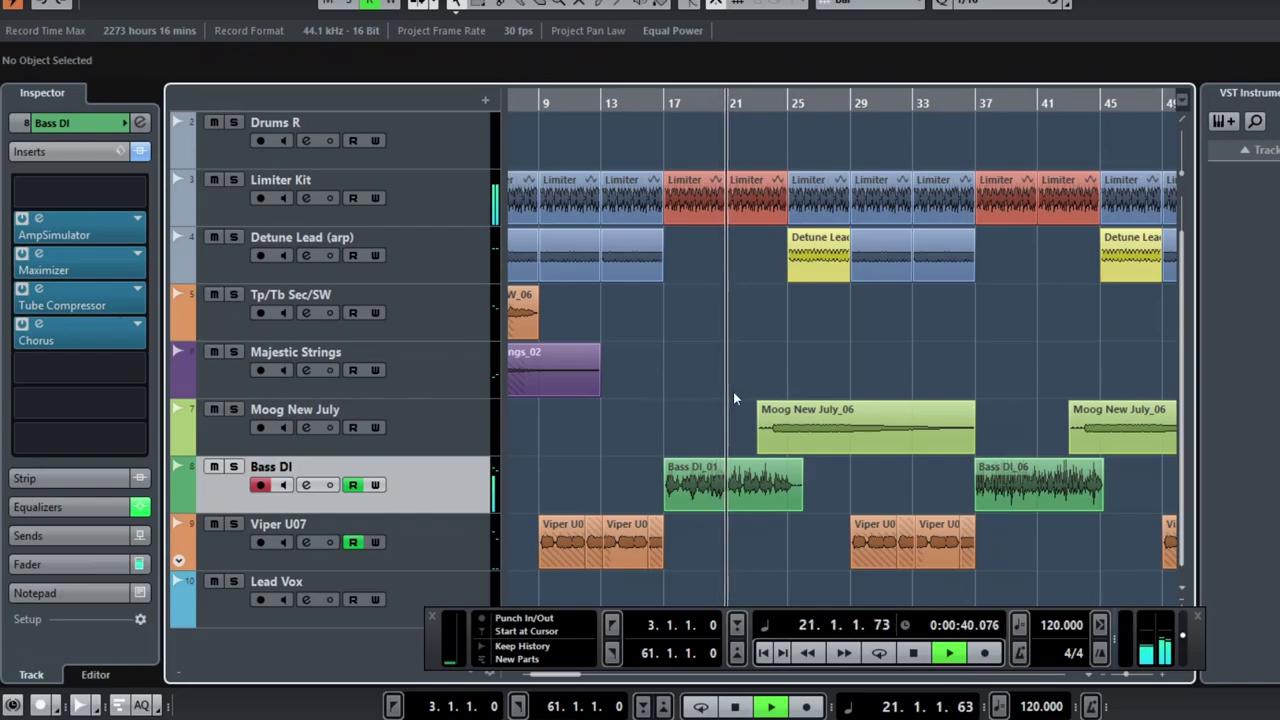
key(space)
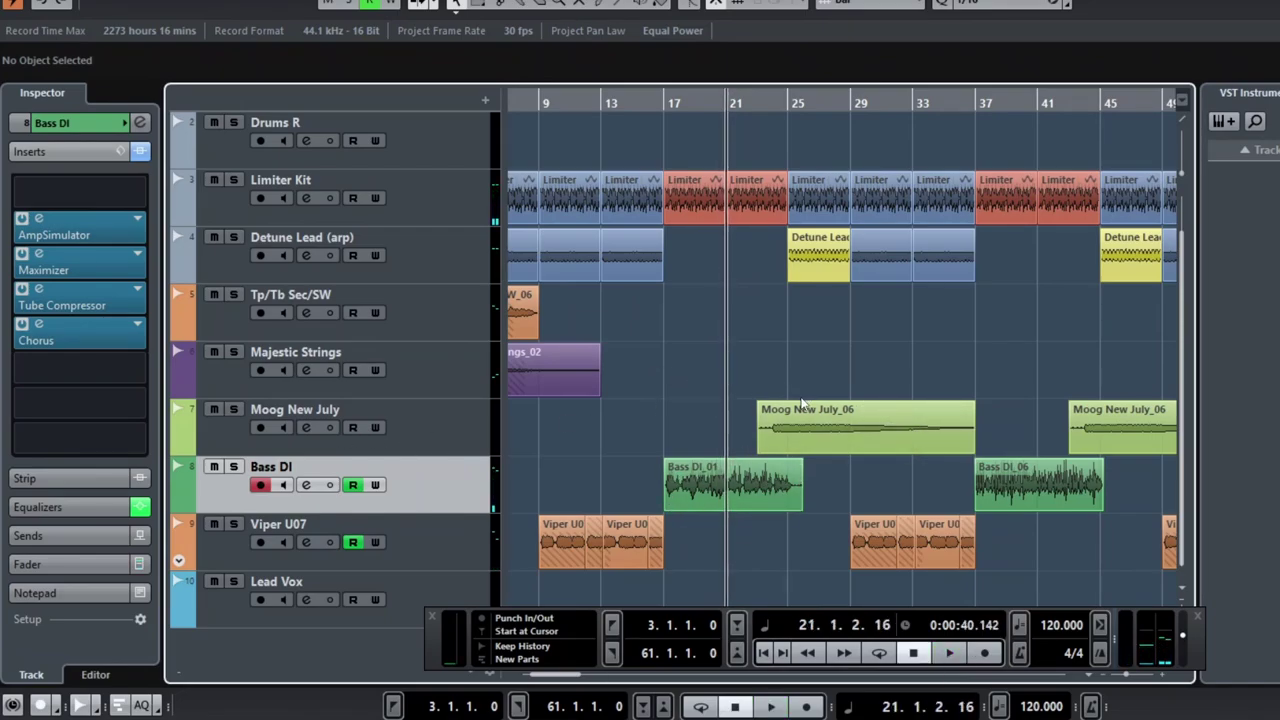
Step: Select the Moog New July_06 clip at bar 23, solo its track, and play it from the clip's start
click(762, 118)
click(815, 432)
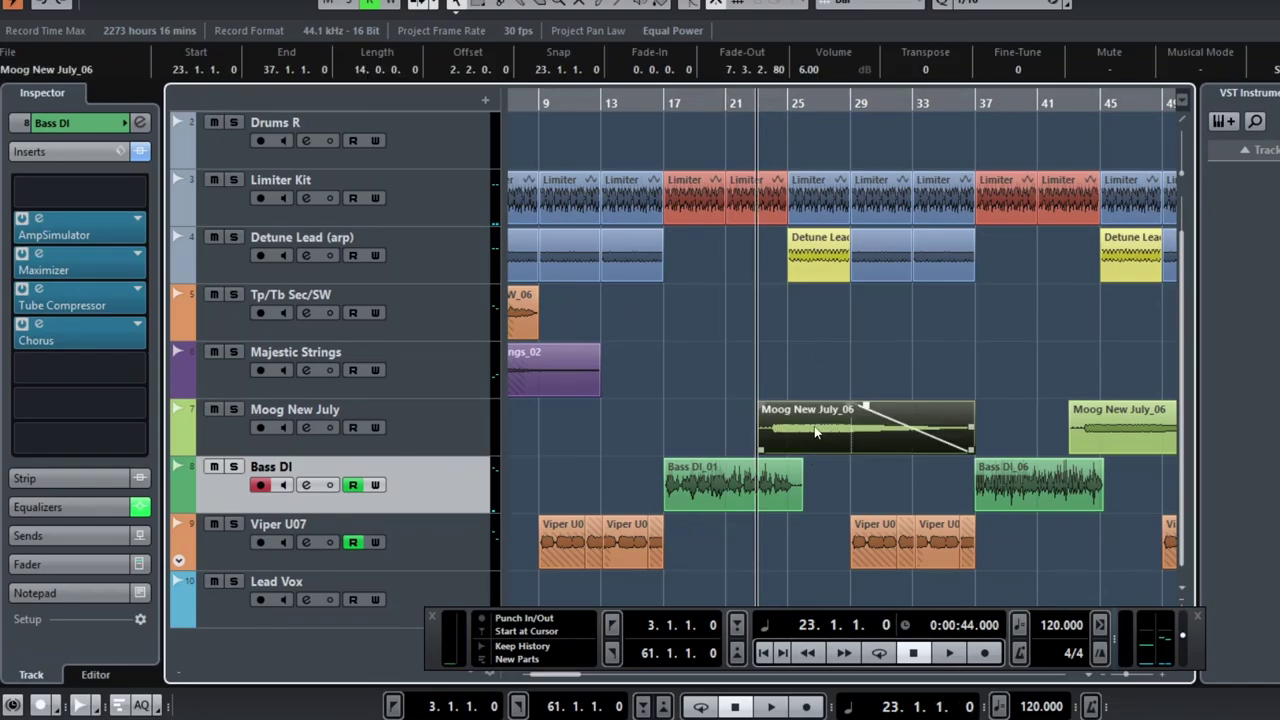
key(h)
key(h)
key(h)
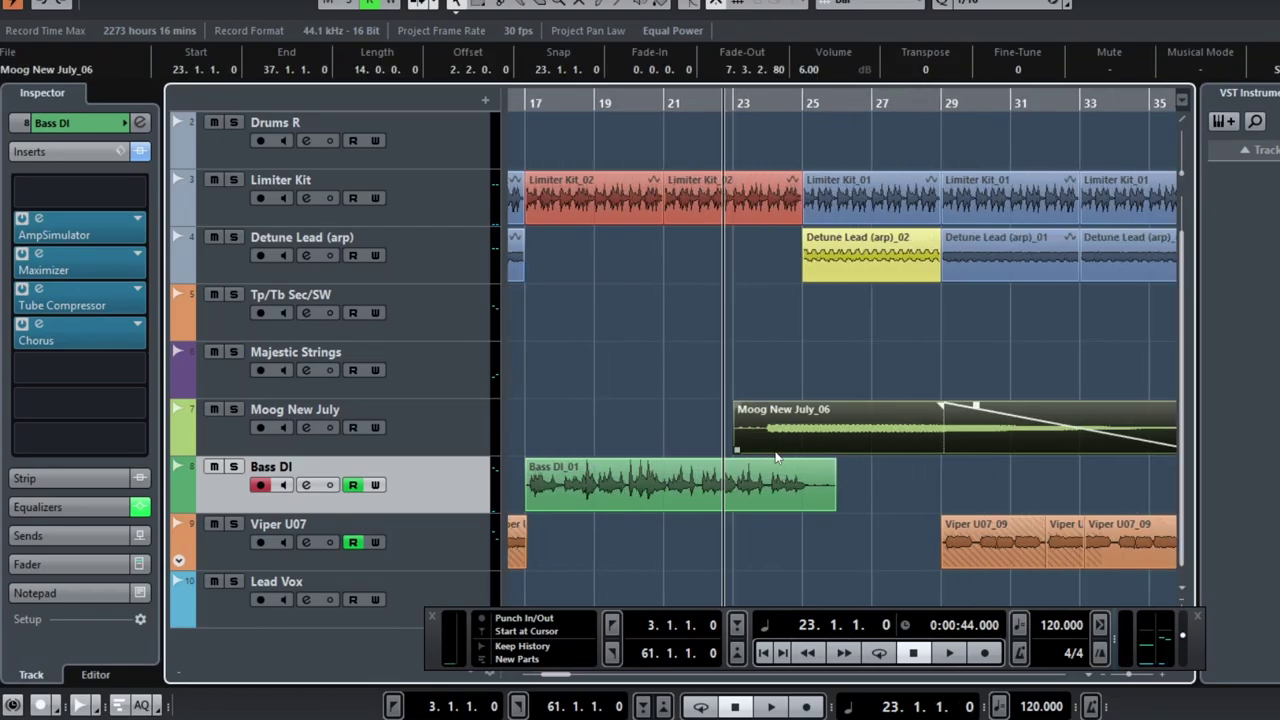
scroll(775, 455, right, 3)
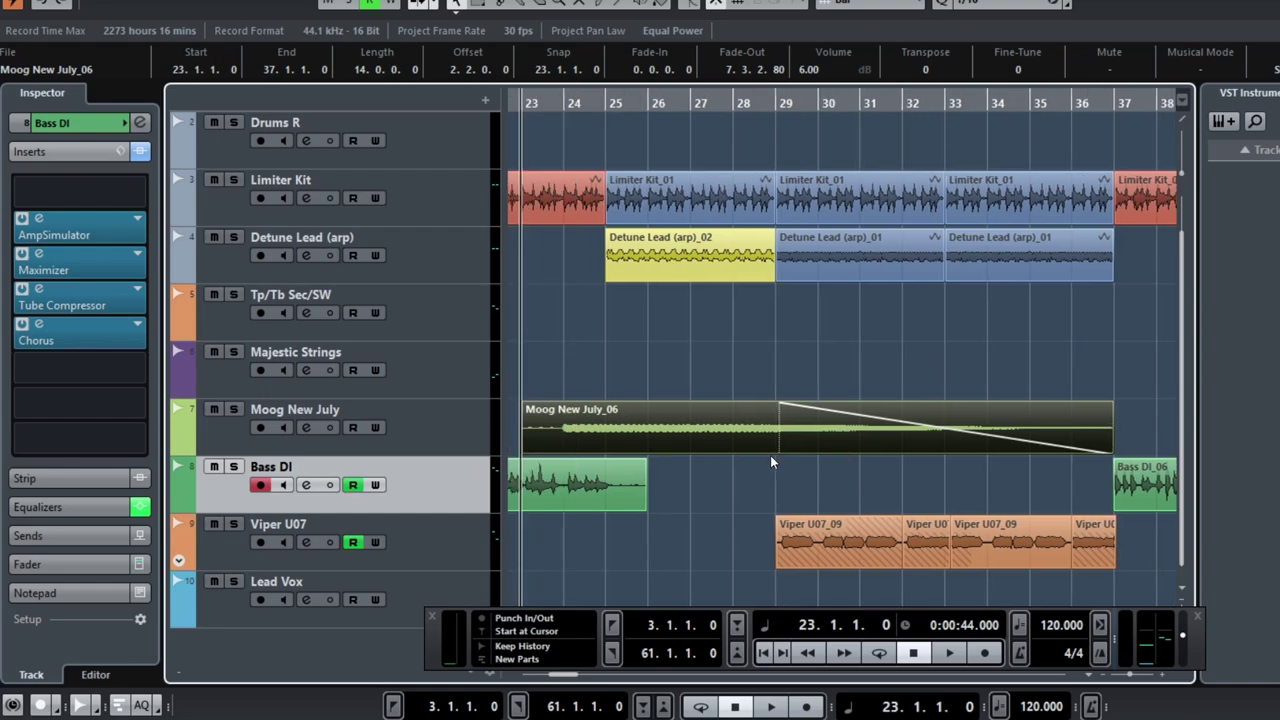
click(241, 405)
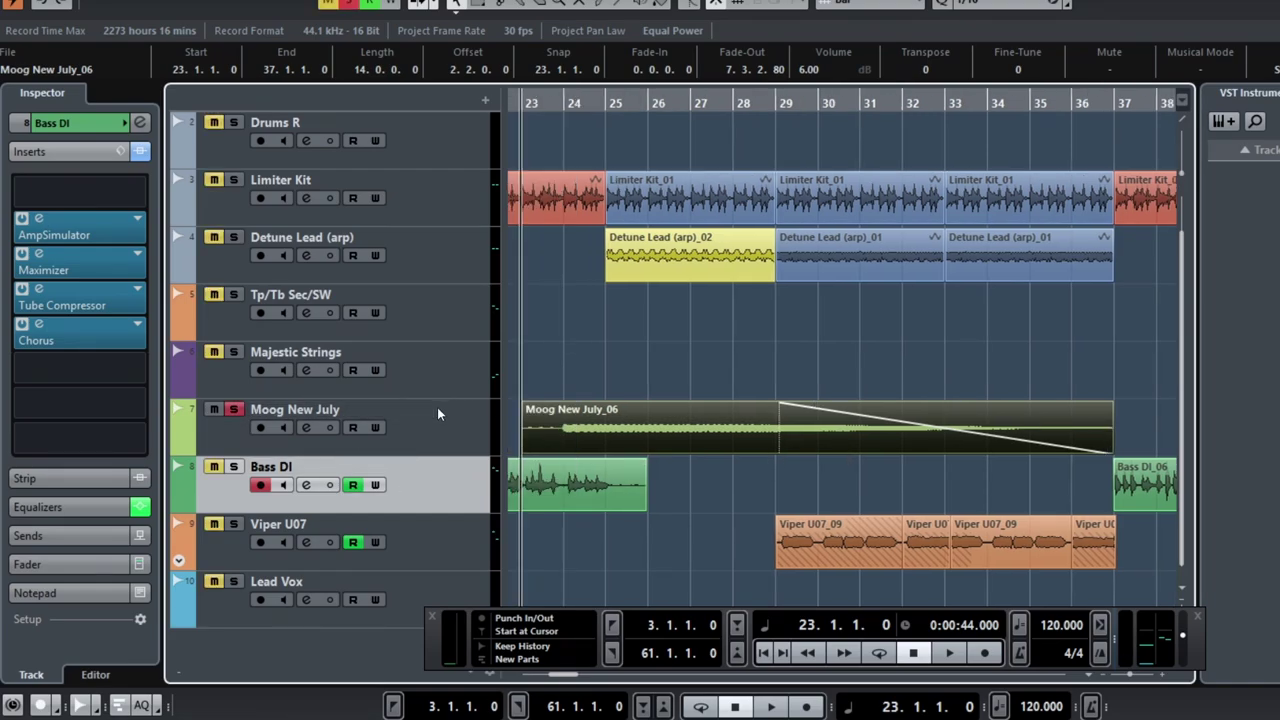
key(space)
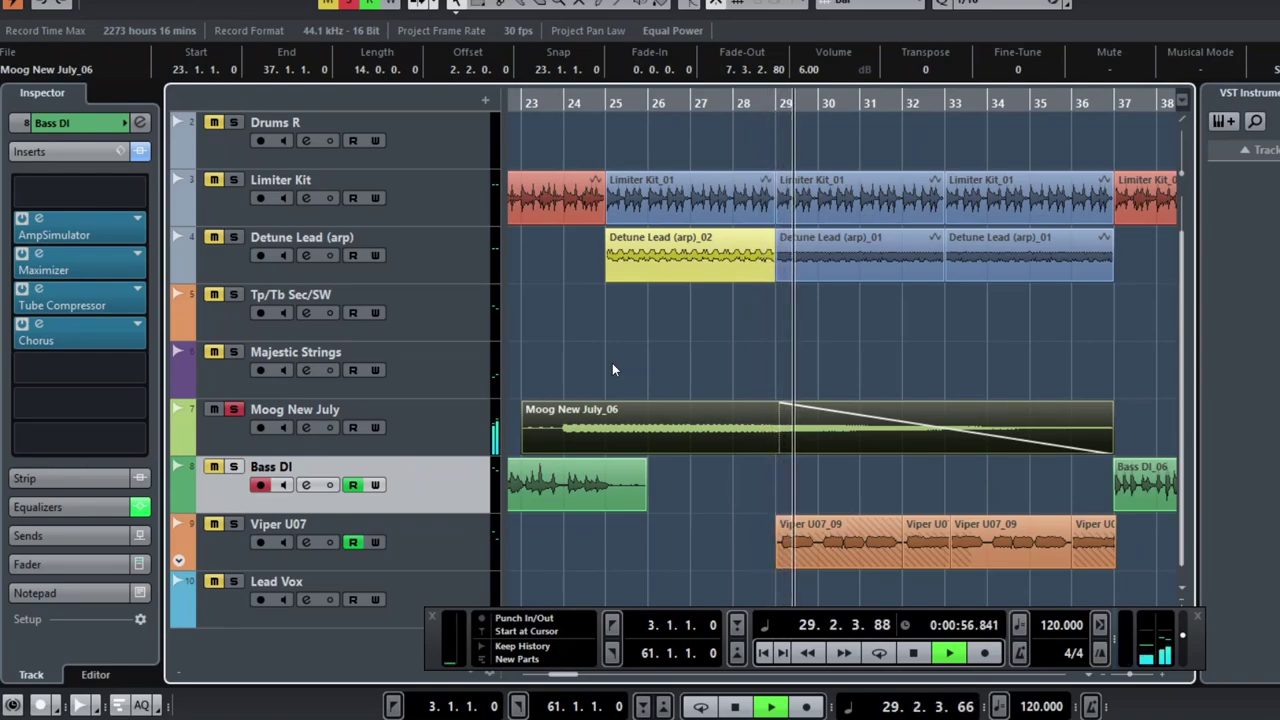
Step: Try the Moog New July_06 clip without its fade-out during playback, and restore the fade-out starting at about bar 29
drag(782, 405, 1157, 419)
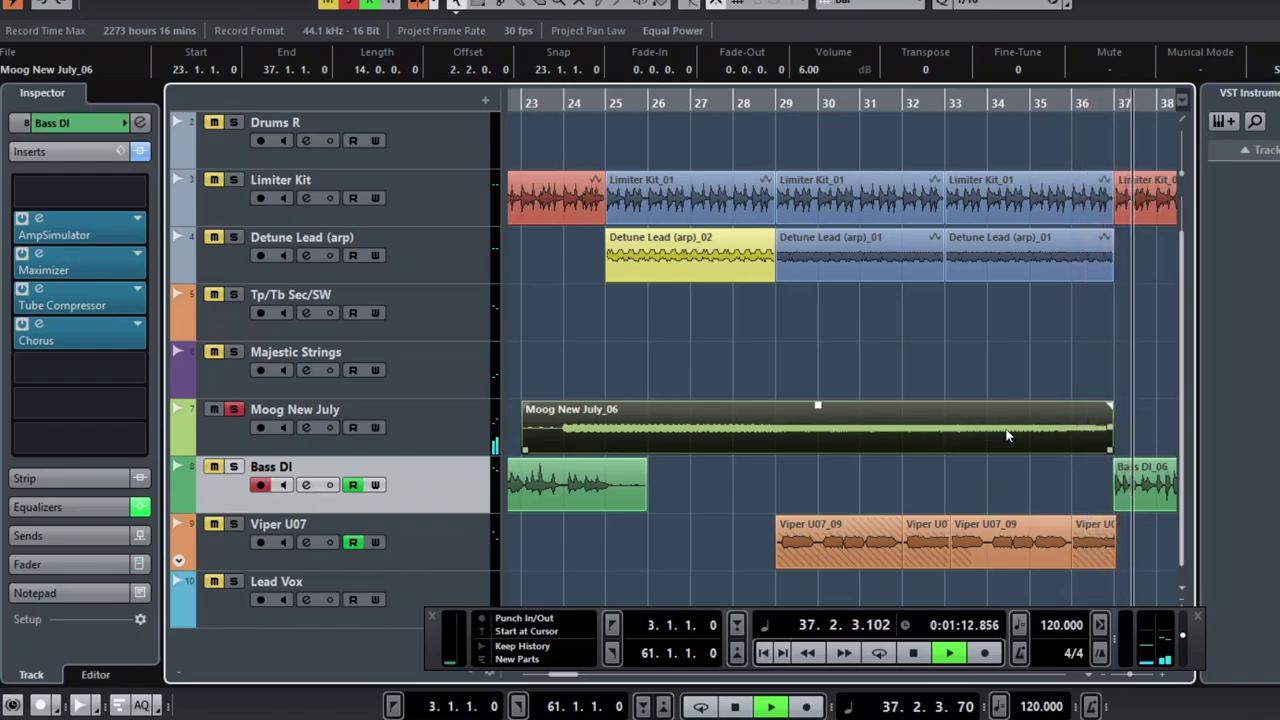
key(space)
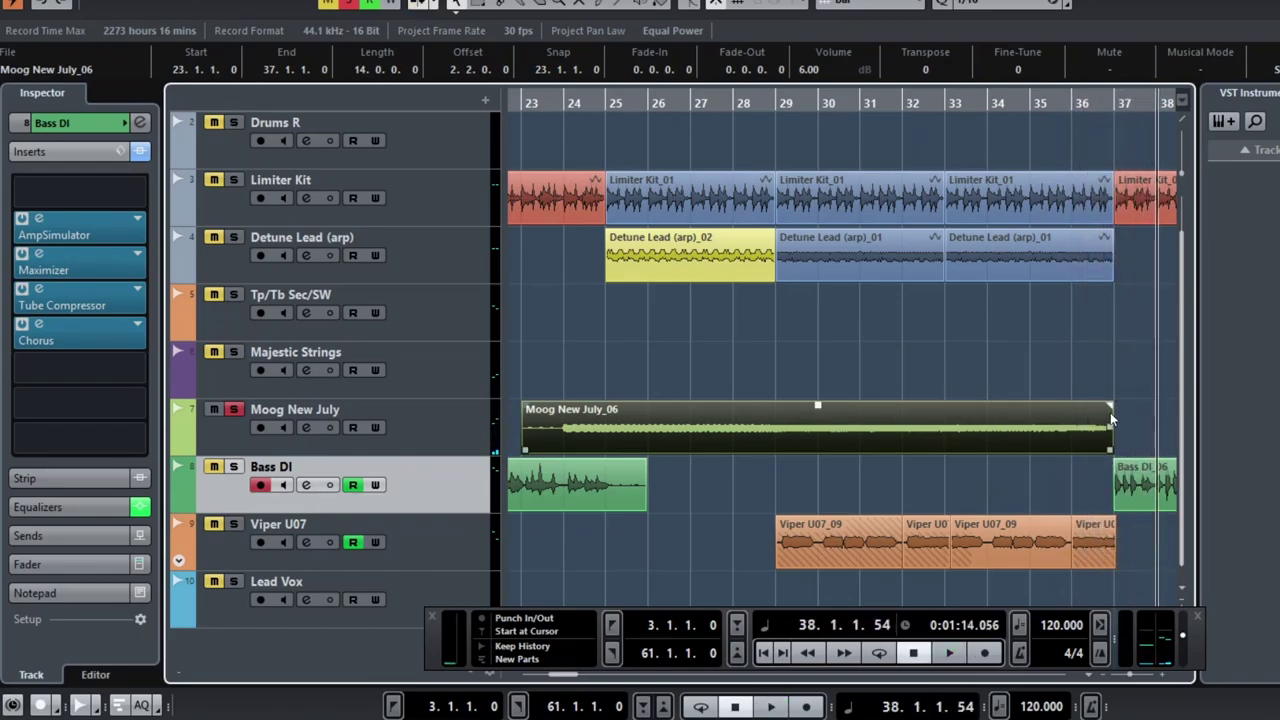
drag(1110, 407, 776, 406)
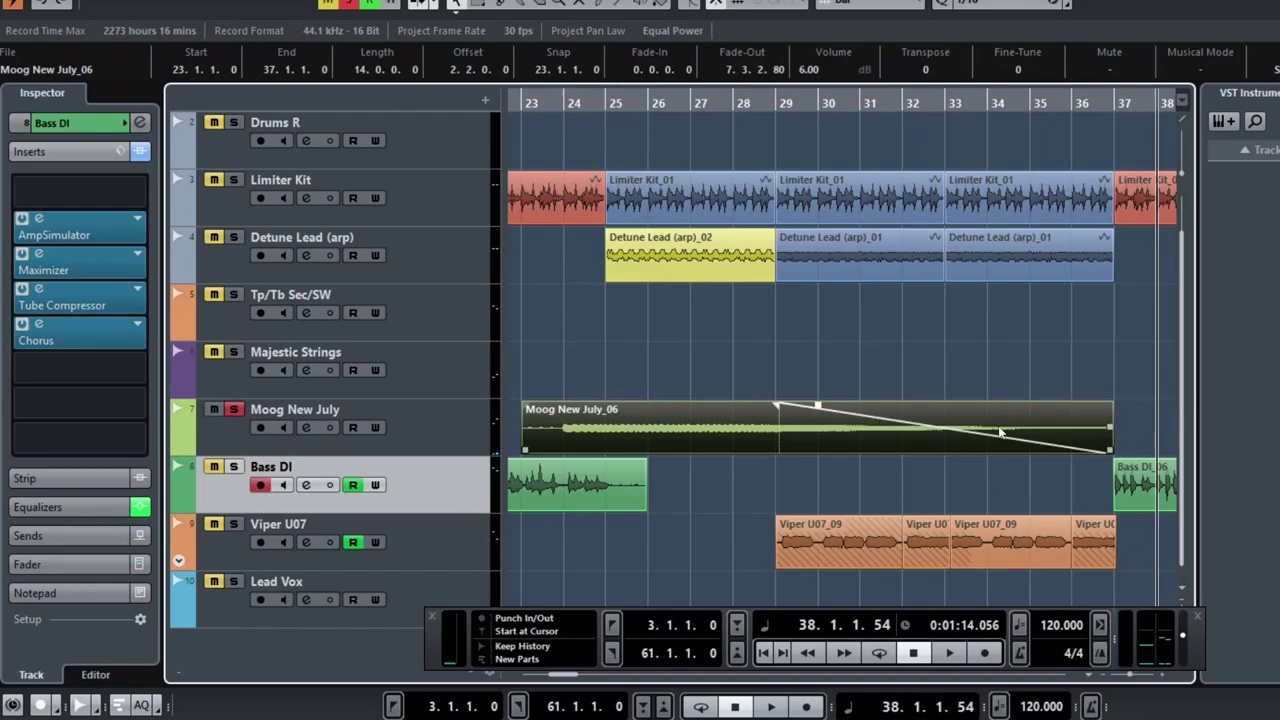
Step: Turn off the Moog New July solo and select the Detune Lead (arp) track
scroll(751, 398, down, 3)
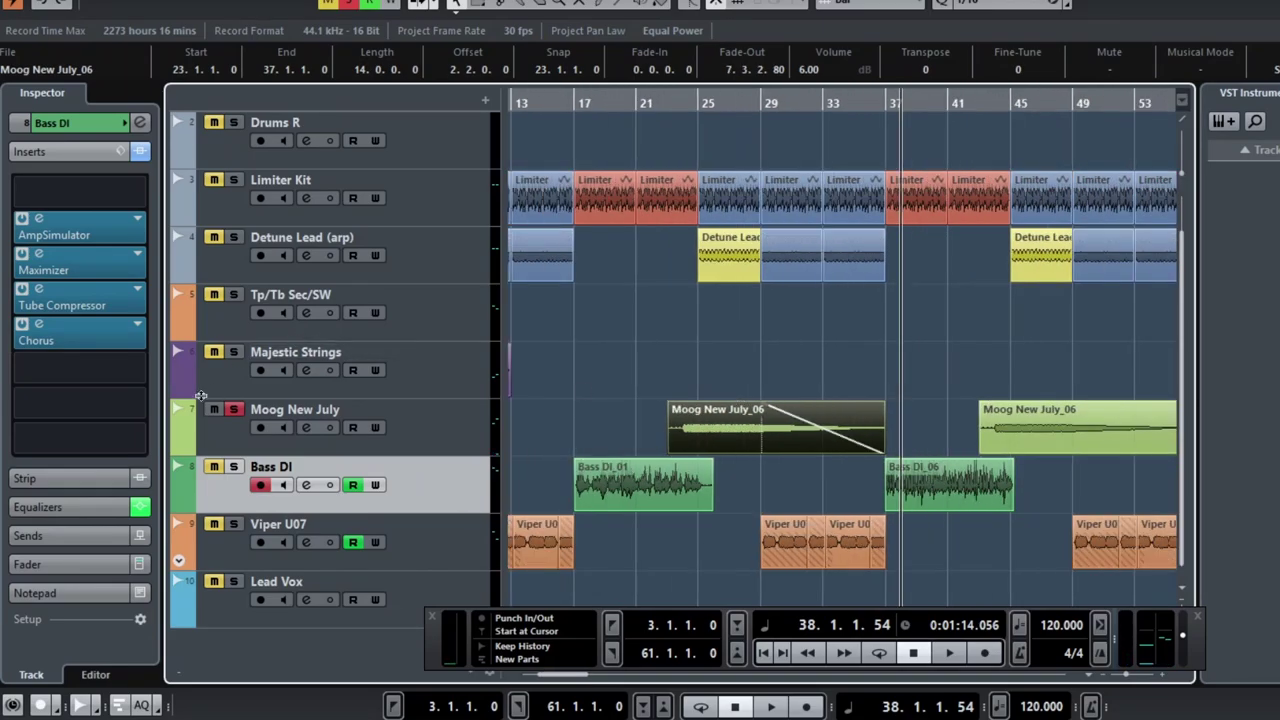
click(233, 409)
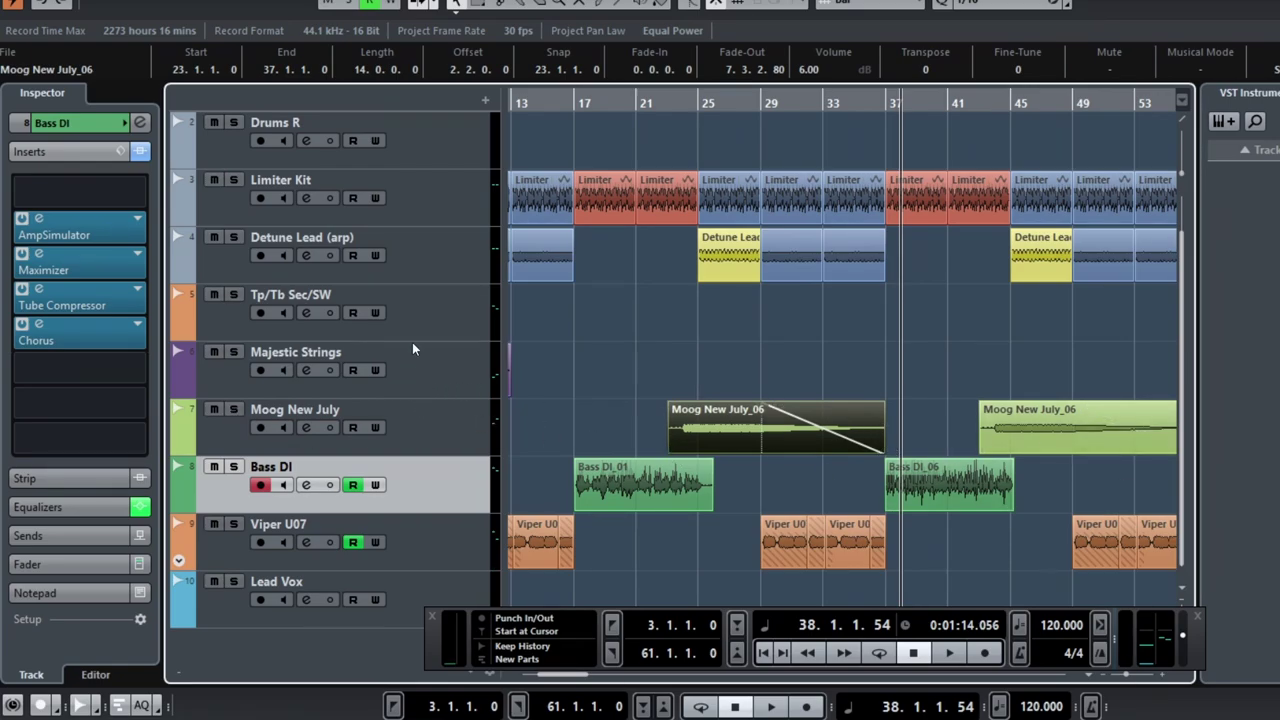
key(Up)
key(Up)
key(Up)
key(Up)
key(Up)
key(Down)
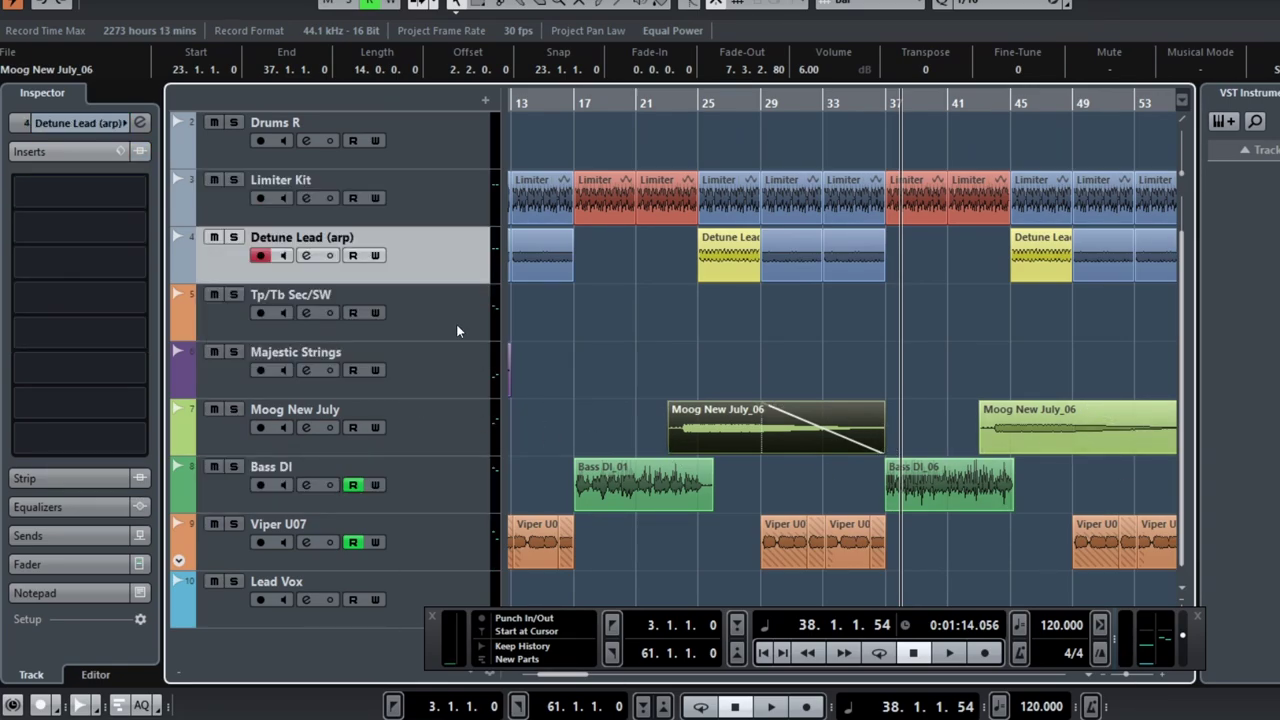
Step: Select the Limiter Kit track and clear the Moog New July_06 clip selection
click(456, 323)
click(458, 371)
click(445, 310)
click(433, 232)
click(433, 220)
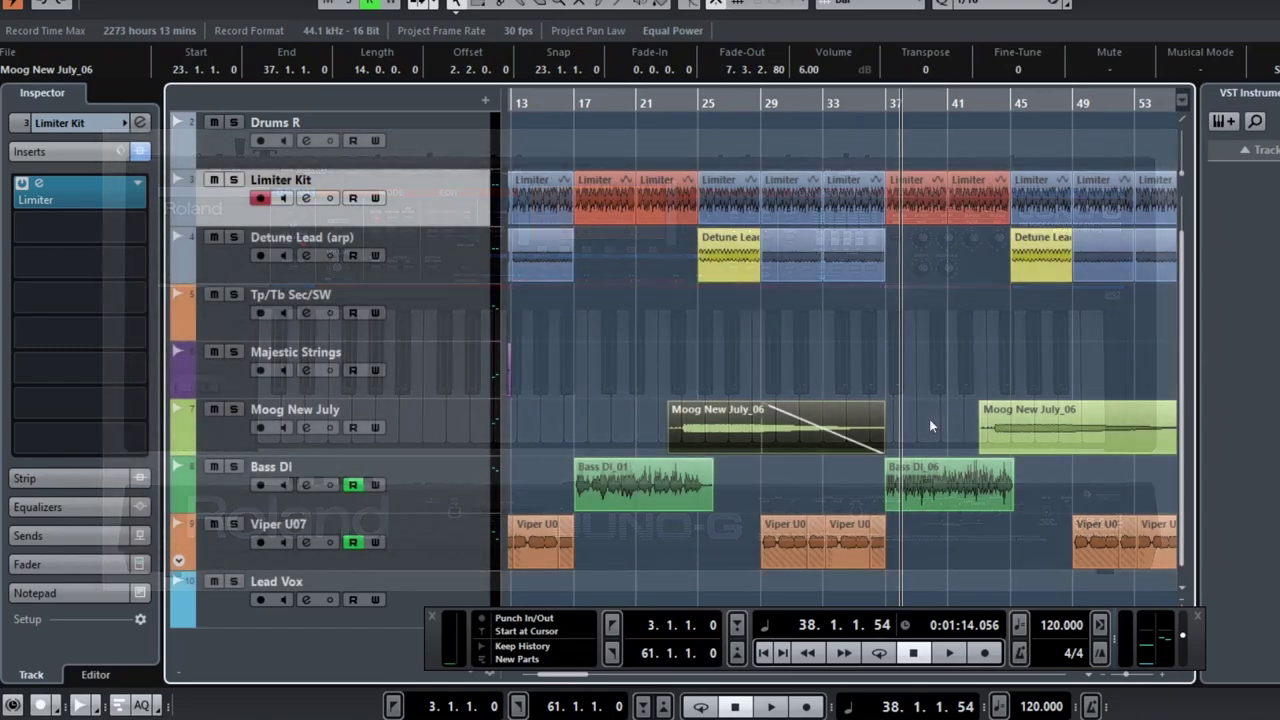
click(929, 419)
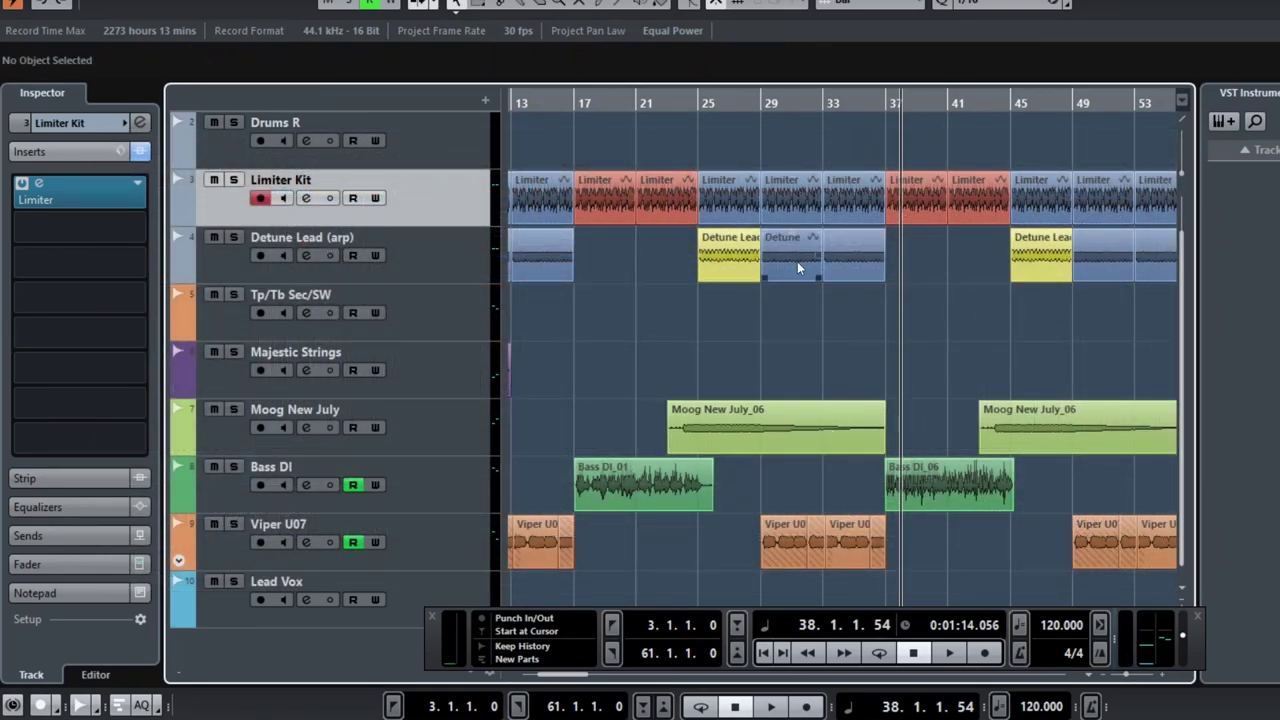
Step: Solo the Detune Lead (arp) track, play it from bar 25 to about bar 30, and turn the solo off
click(698, 100)
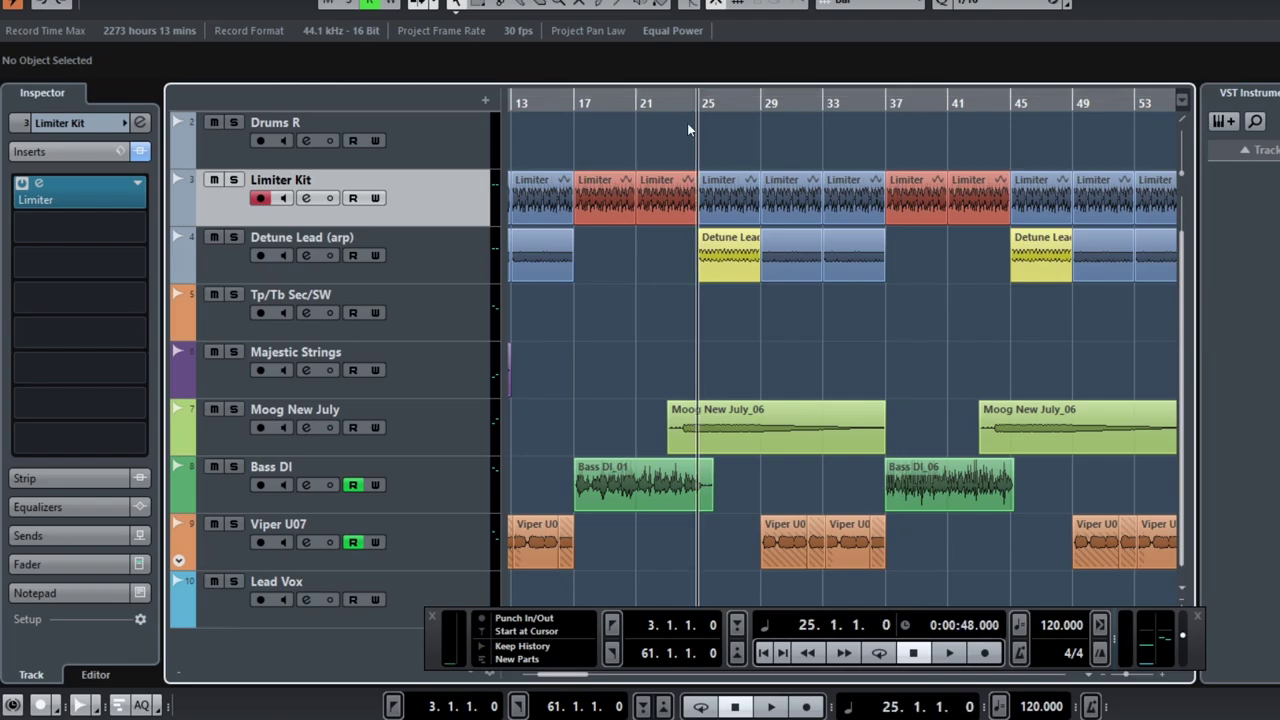
click(232, 237)
key(space)
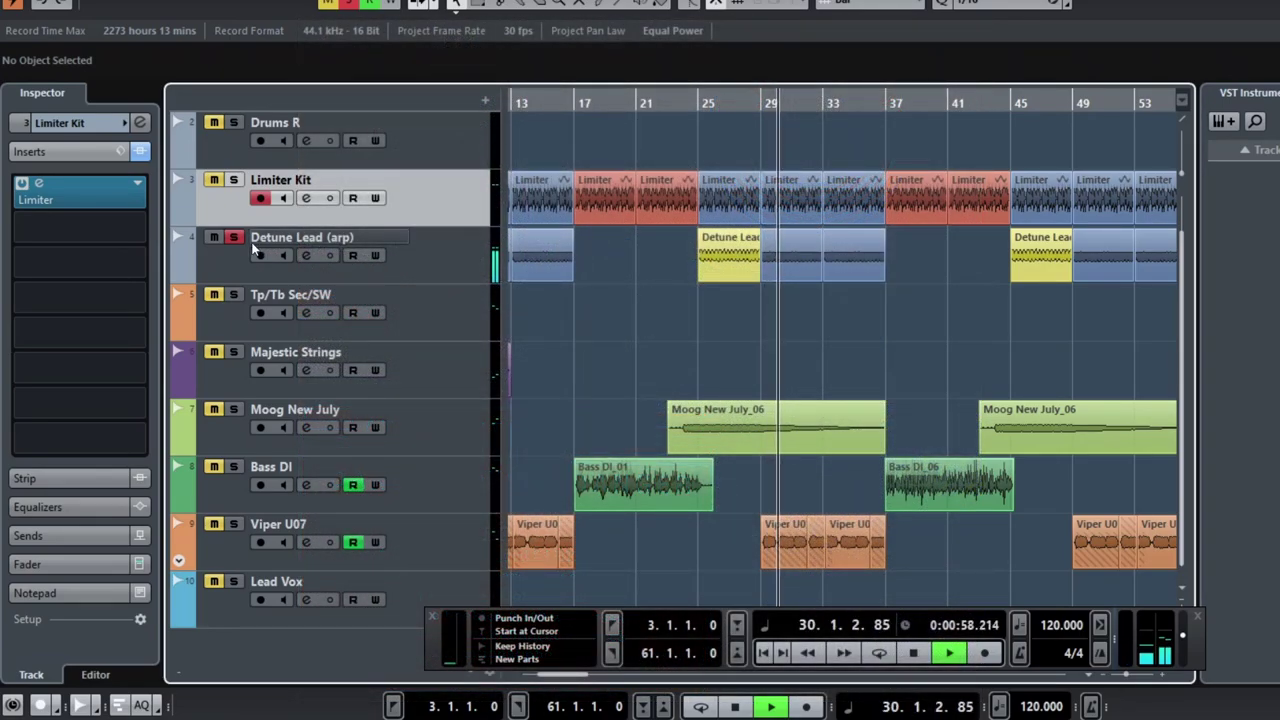
key(space)
click(235, 238)
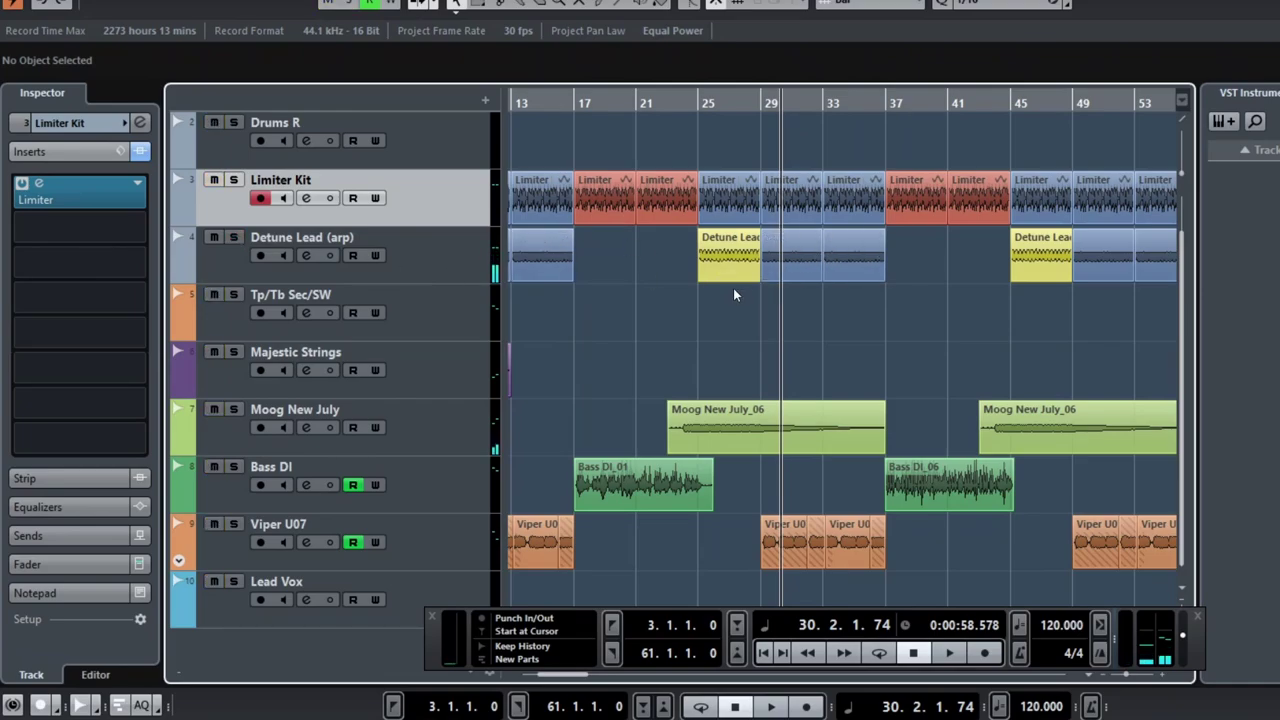
Step: Play the full mix from bar 3 to about bar 5
scroll(731, 296, left, 4)
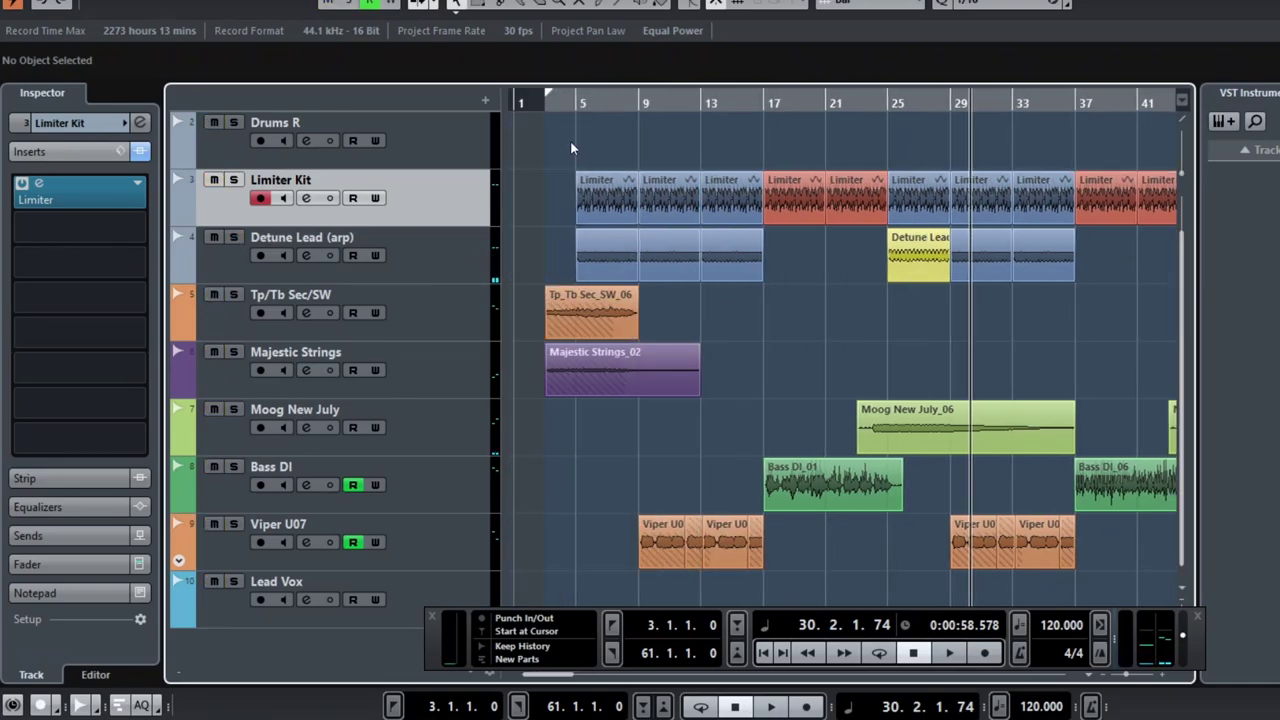
double_click(547, 110)
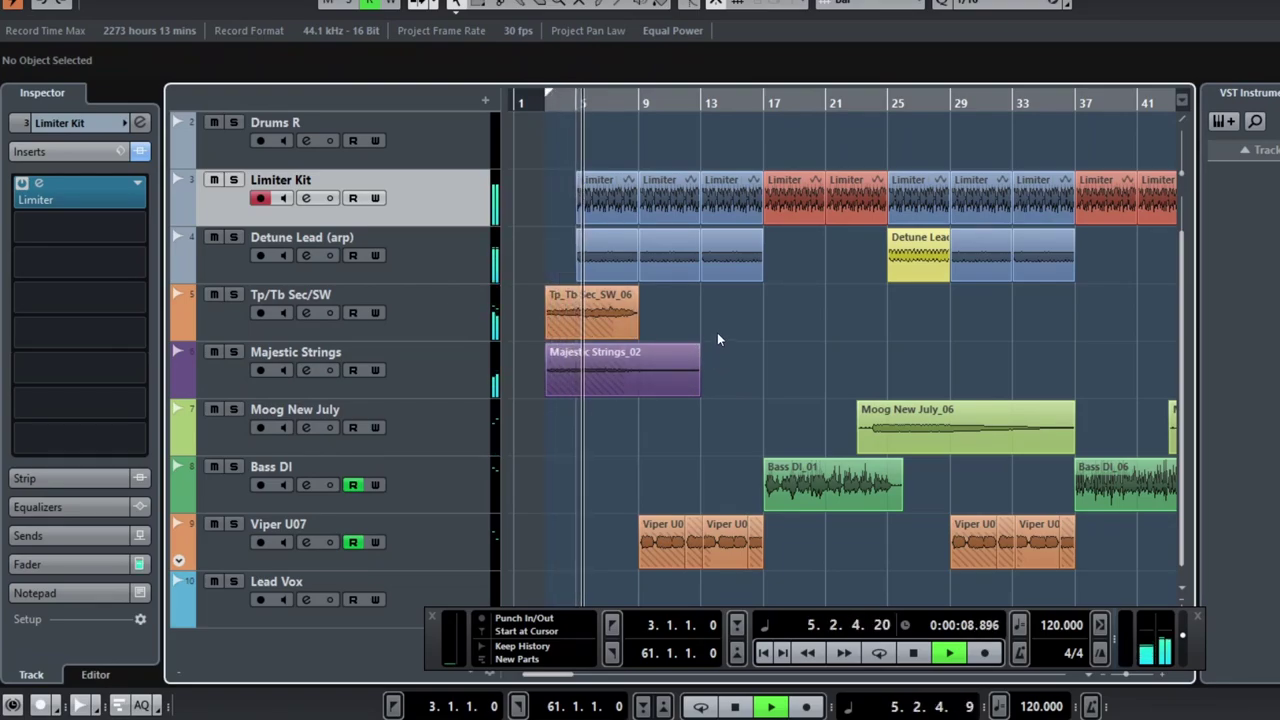
key(space)
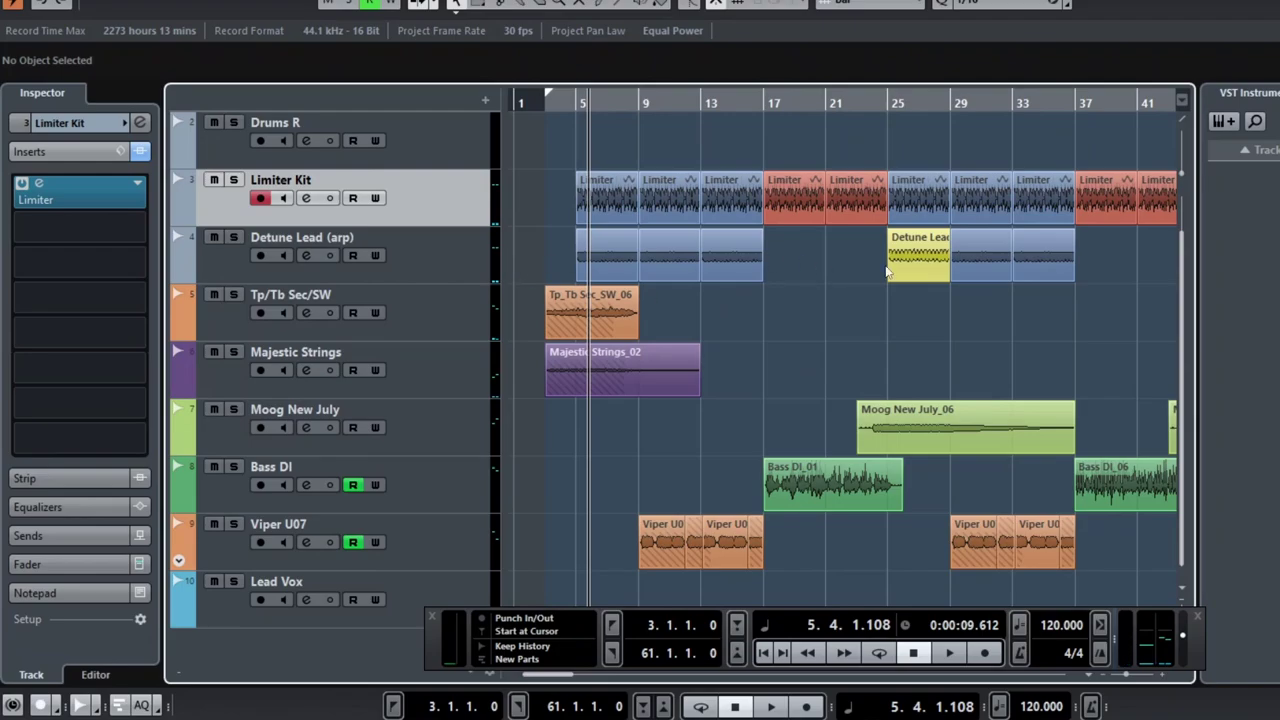
Step: Move the playback cursor to bar 25 and examine the yellow Detune Lead (arp) clip there within the whole arrangement
click(880, 103)
click(911, 255)
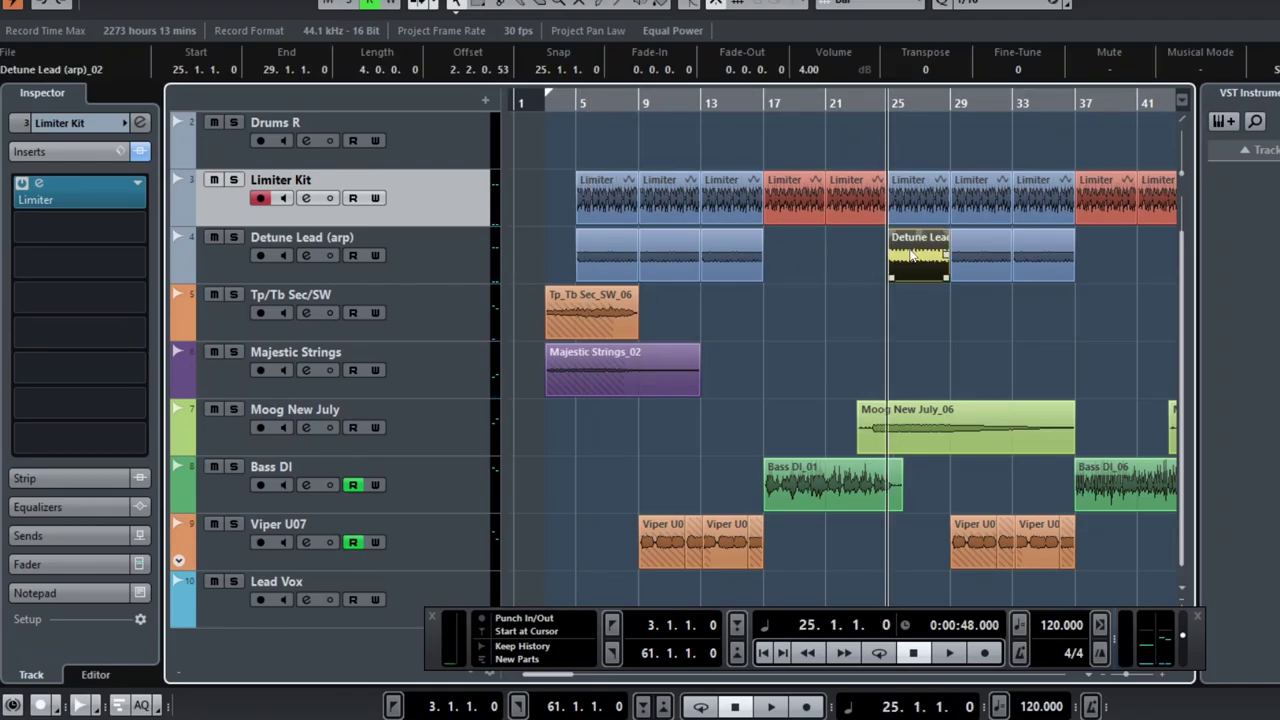
click(942, 326)
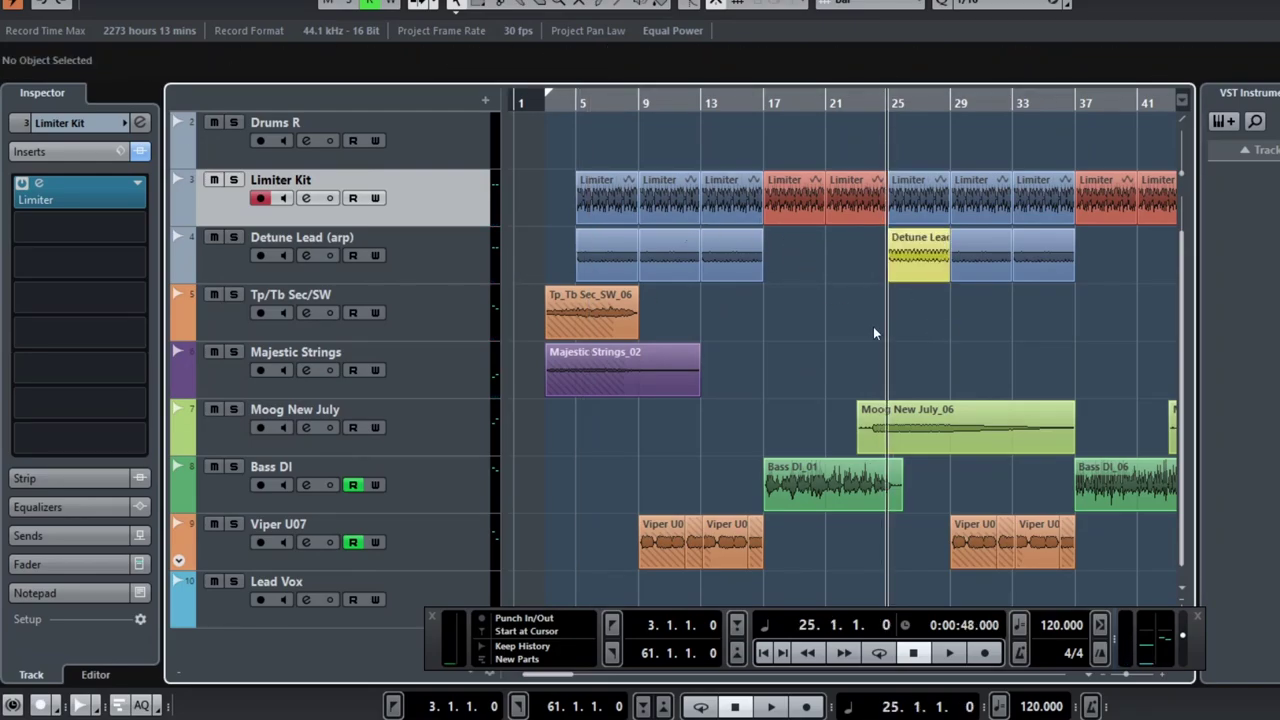
key(g)
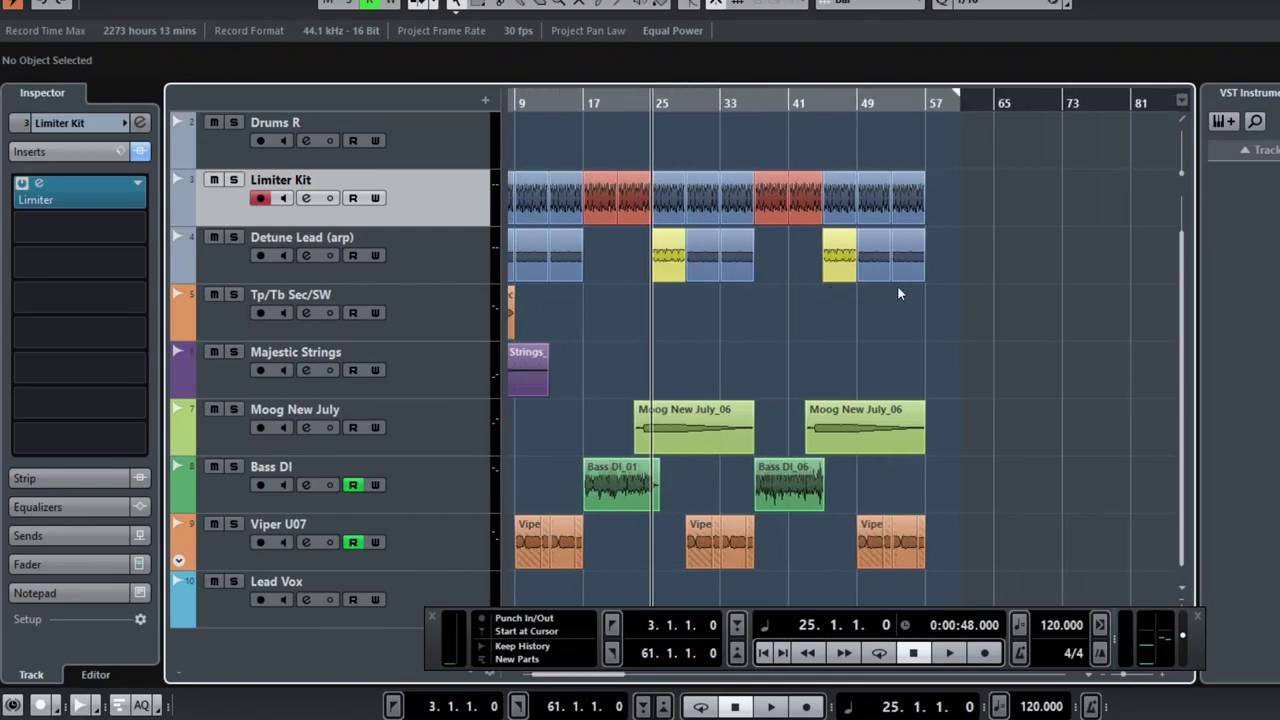
key(h)
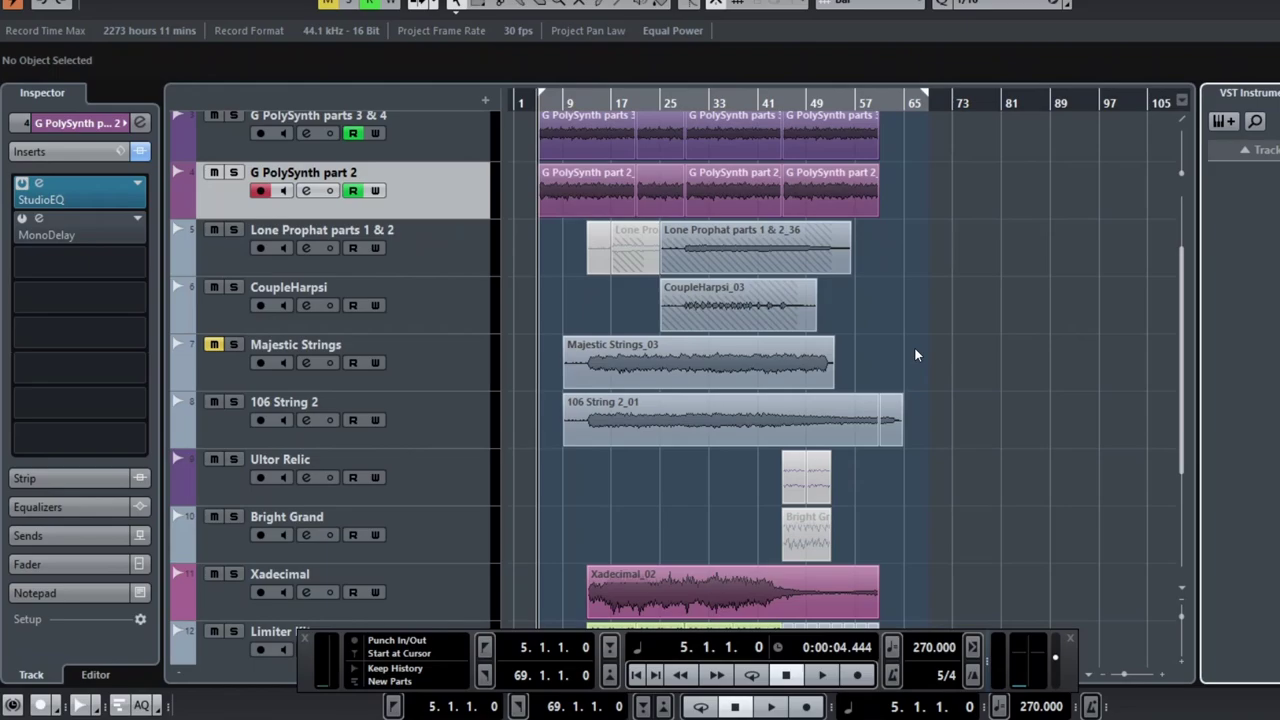
Step: Solo the G PolySynth parts 3 & 4 and G PolySynth part 2 tracks
scroll(900, 347, up, 2)
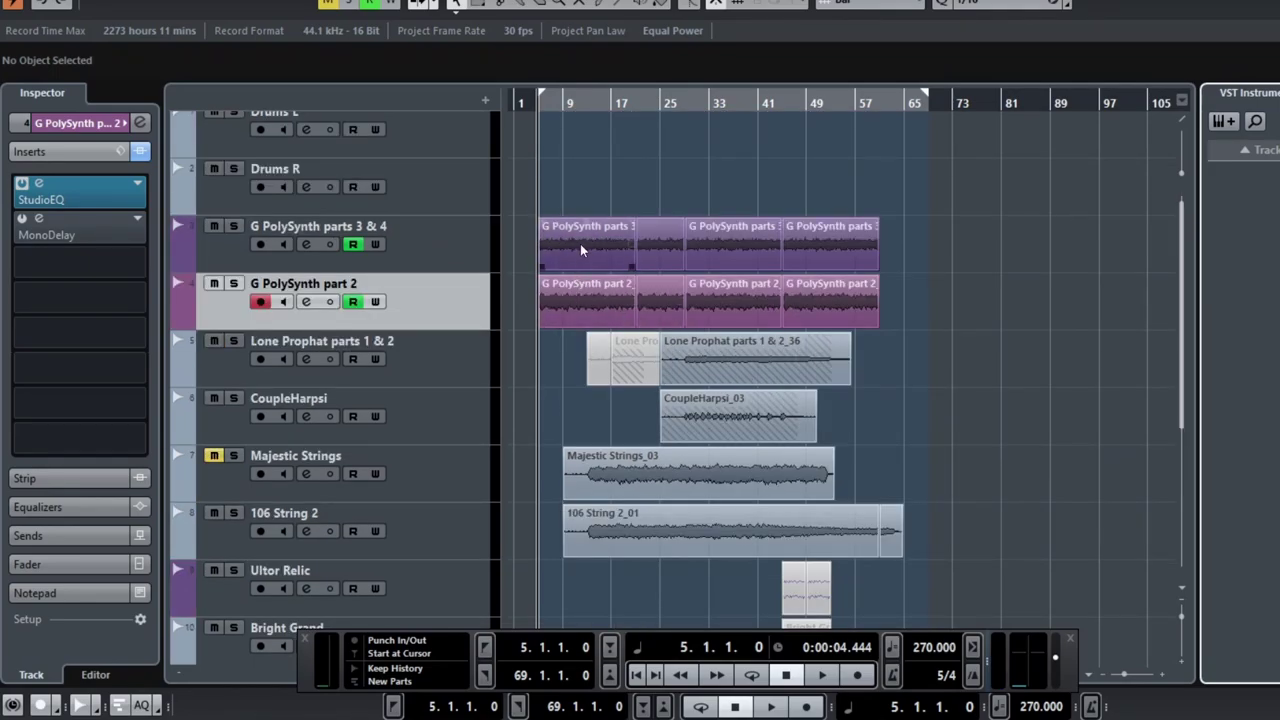
mouse_move(588, 294)
scroll(583, 312, up, 5)
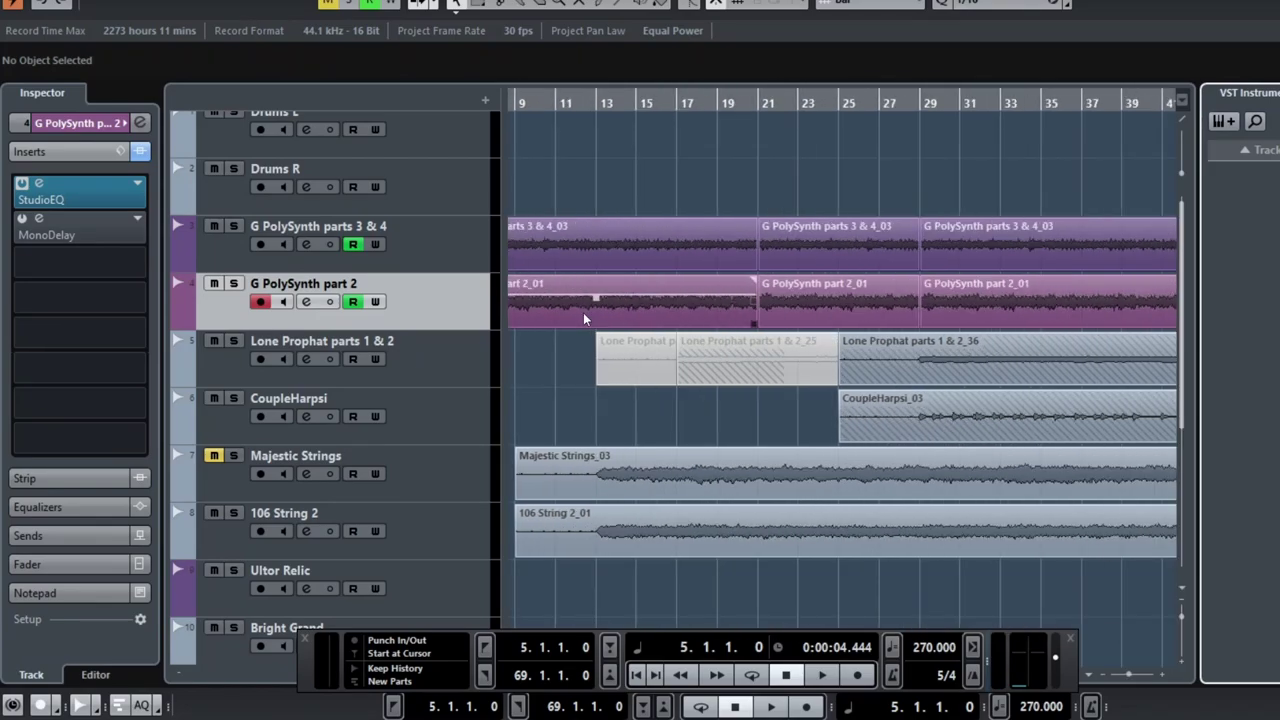
scroll(627, 303, down, 2)
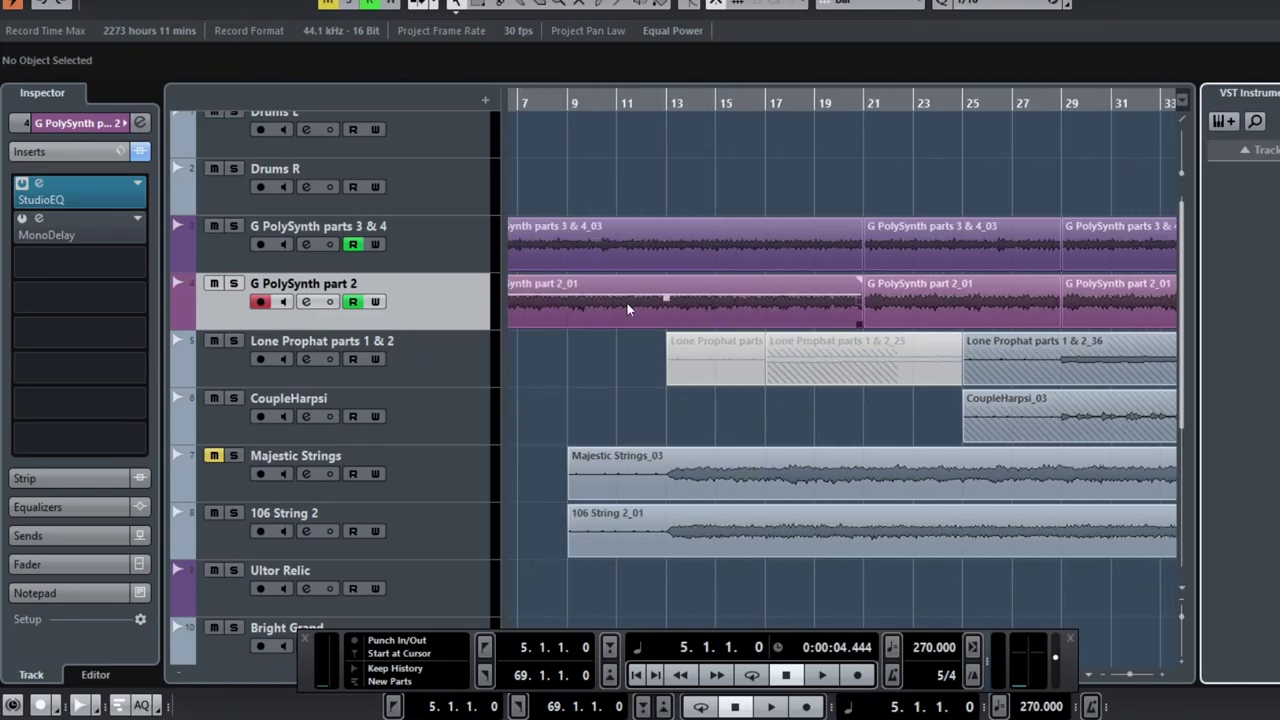
scroll(627, 303, up, 2)
scroll(627, 303, left, 3)
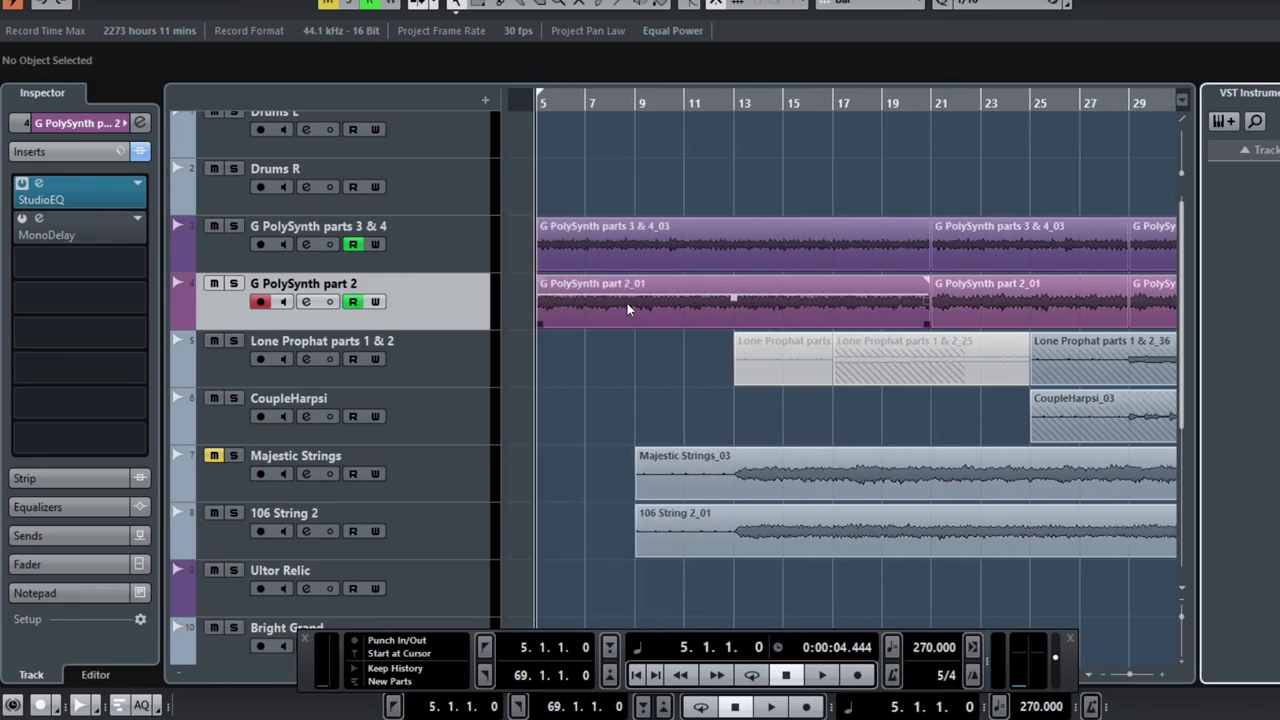
click(233, 226)
click(233, 283)
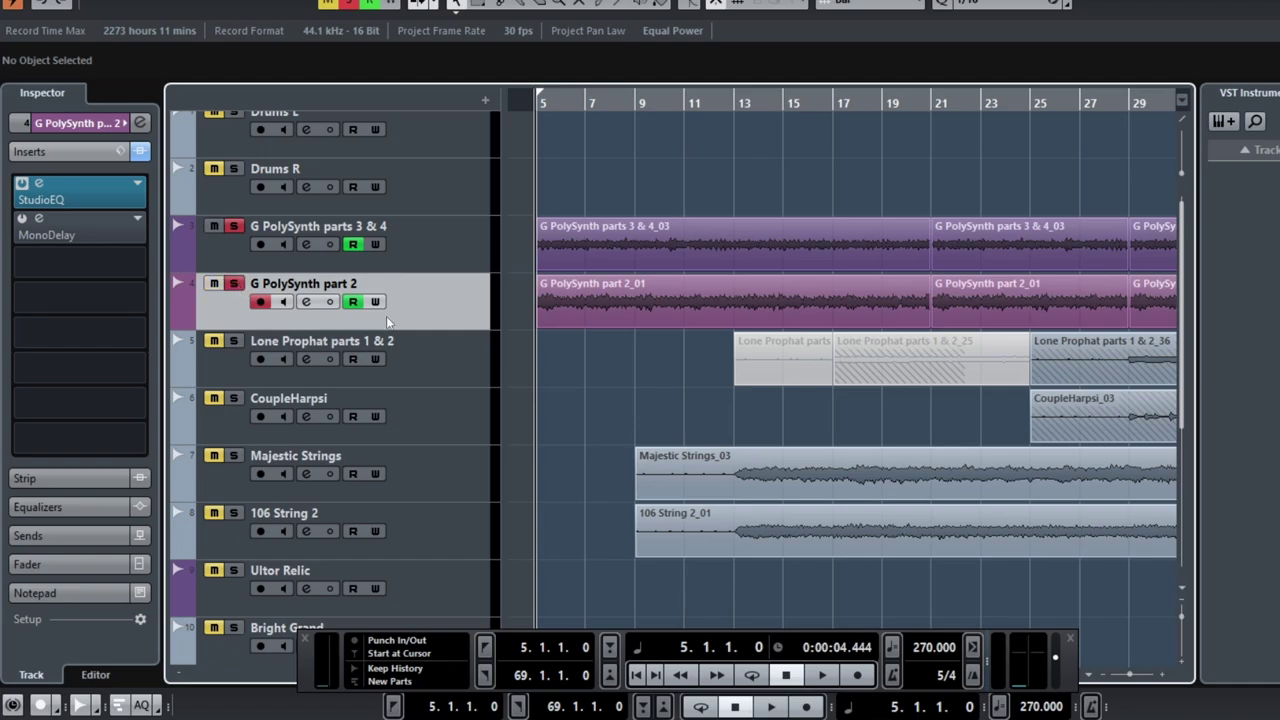
Step: Play the soloed G PolySynth tracks twice from bar 5, stopping the second pass at about bar 13
key(space)
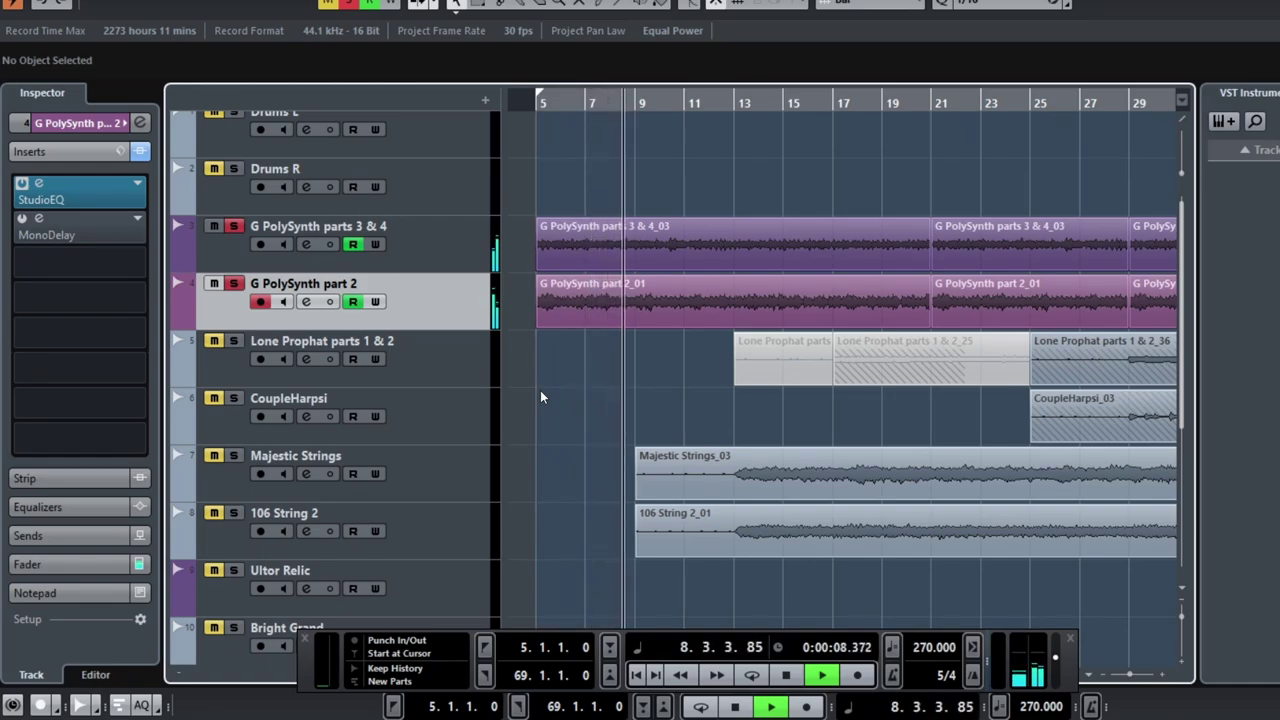
key(space)
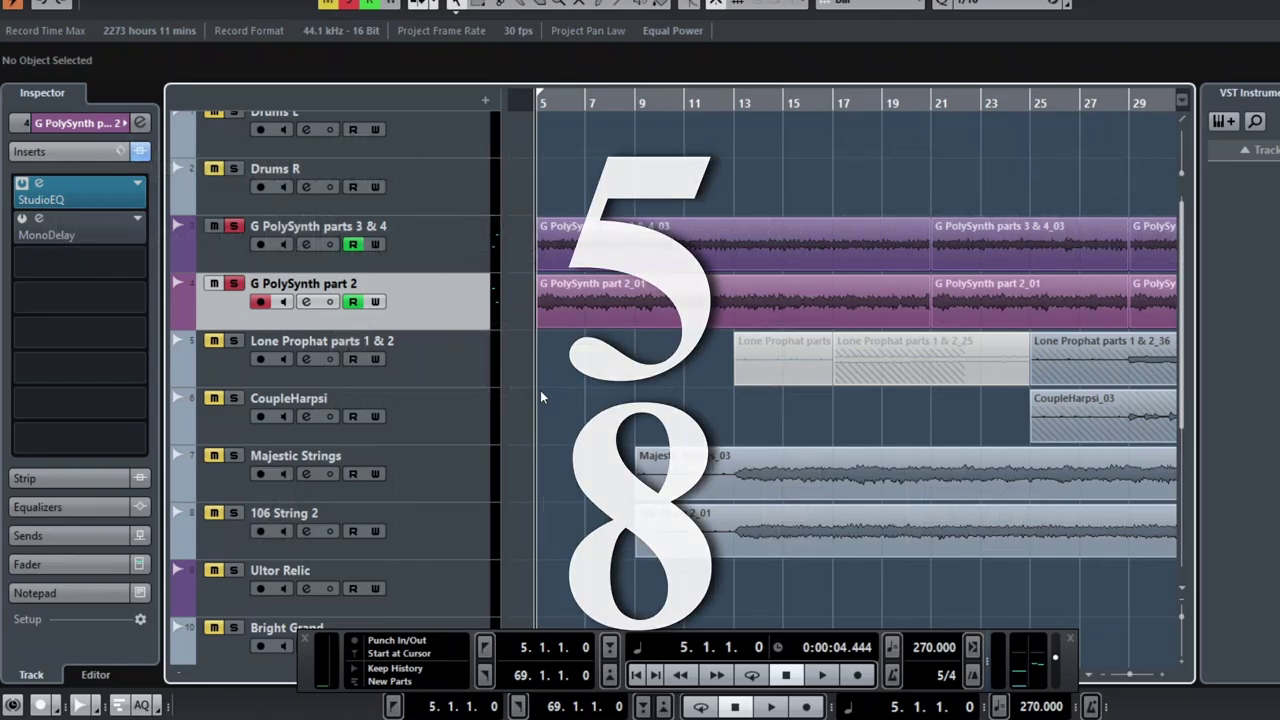
key(space)
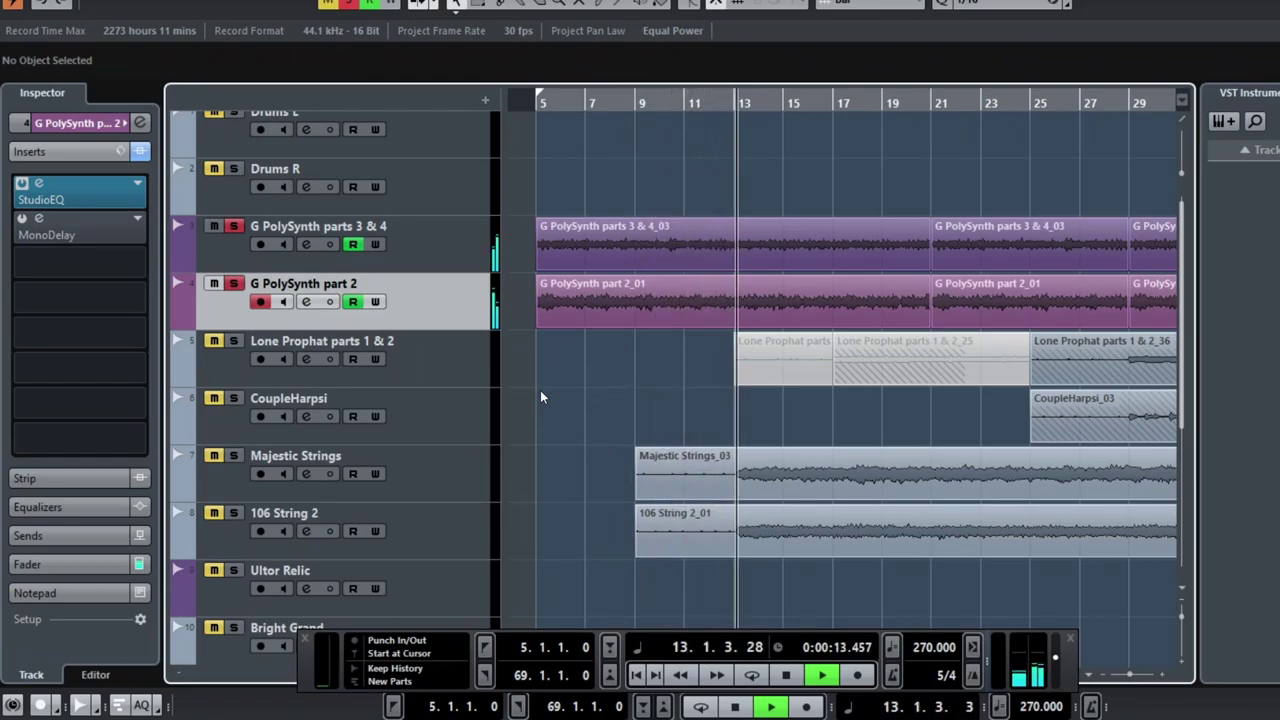
key(space)
Step: Move the playback cursor to bar 13 and solo the Limiter Kit track
click(734, 95)
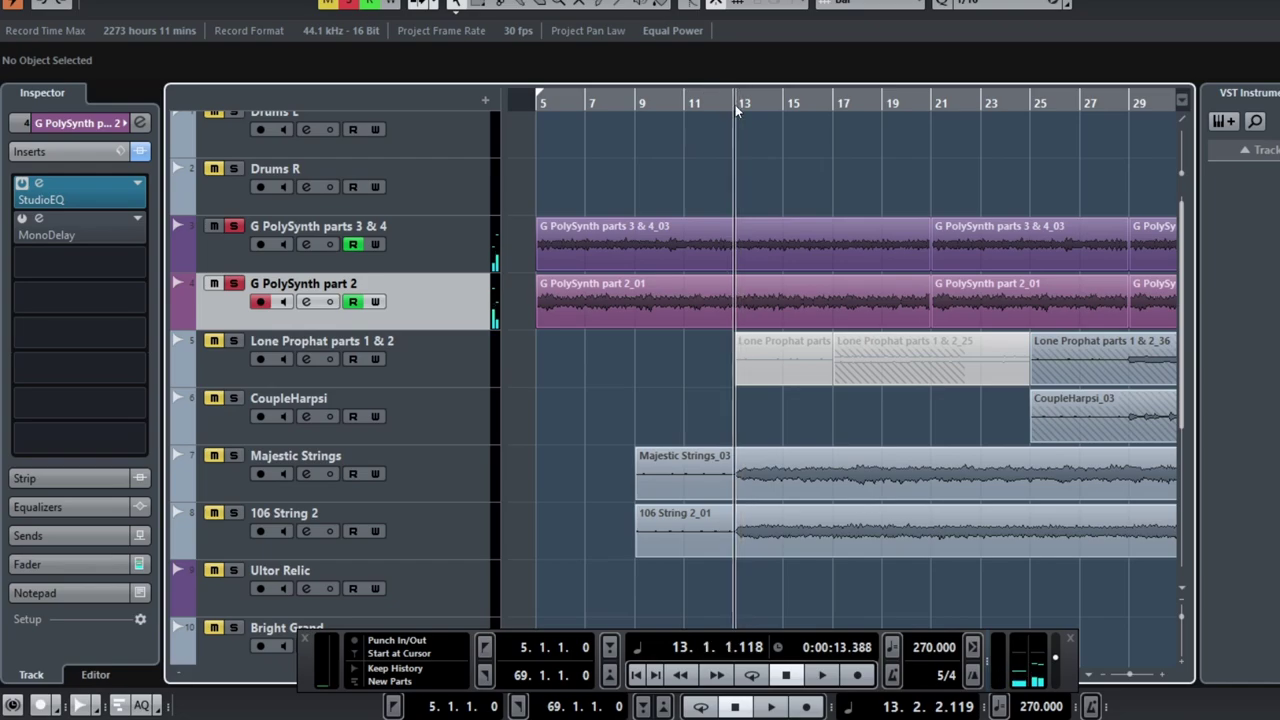
scroll(754, 312, down, 5)
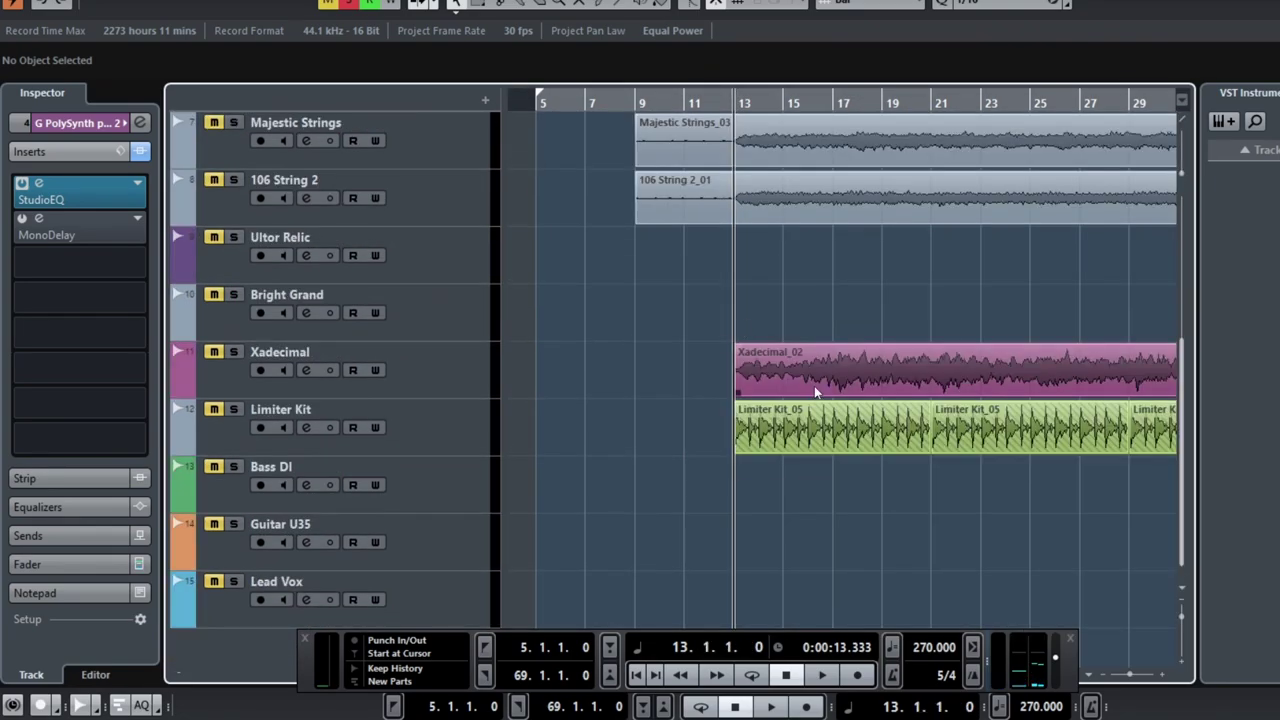
key(g)
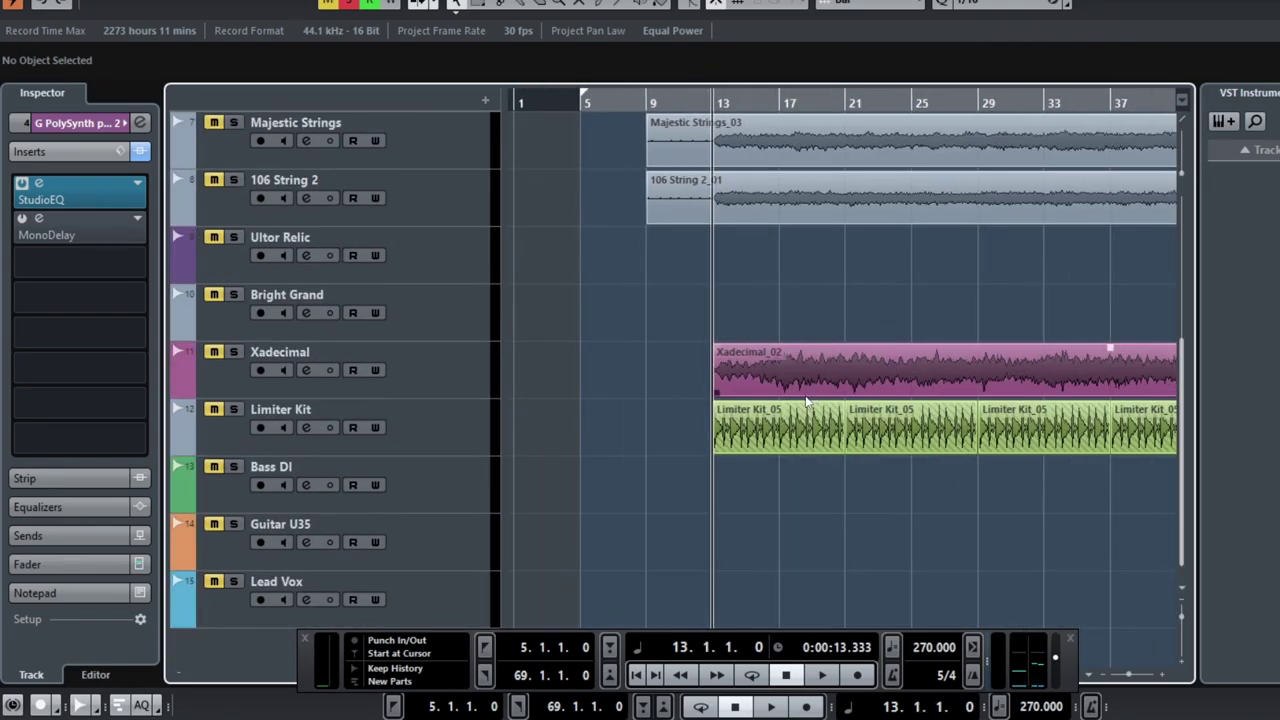
scroll(806, 401, right, 3)
click(453, 441)
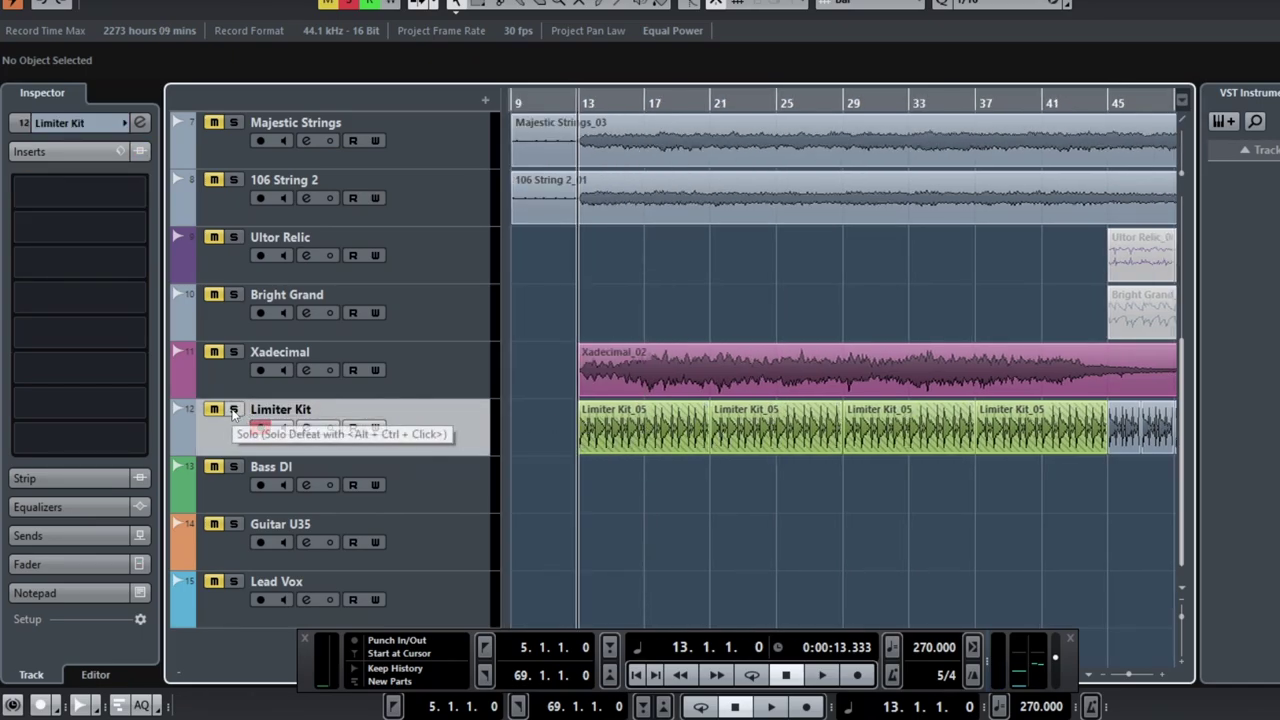
click(233, 414)
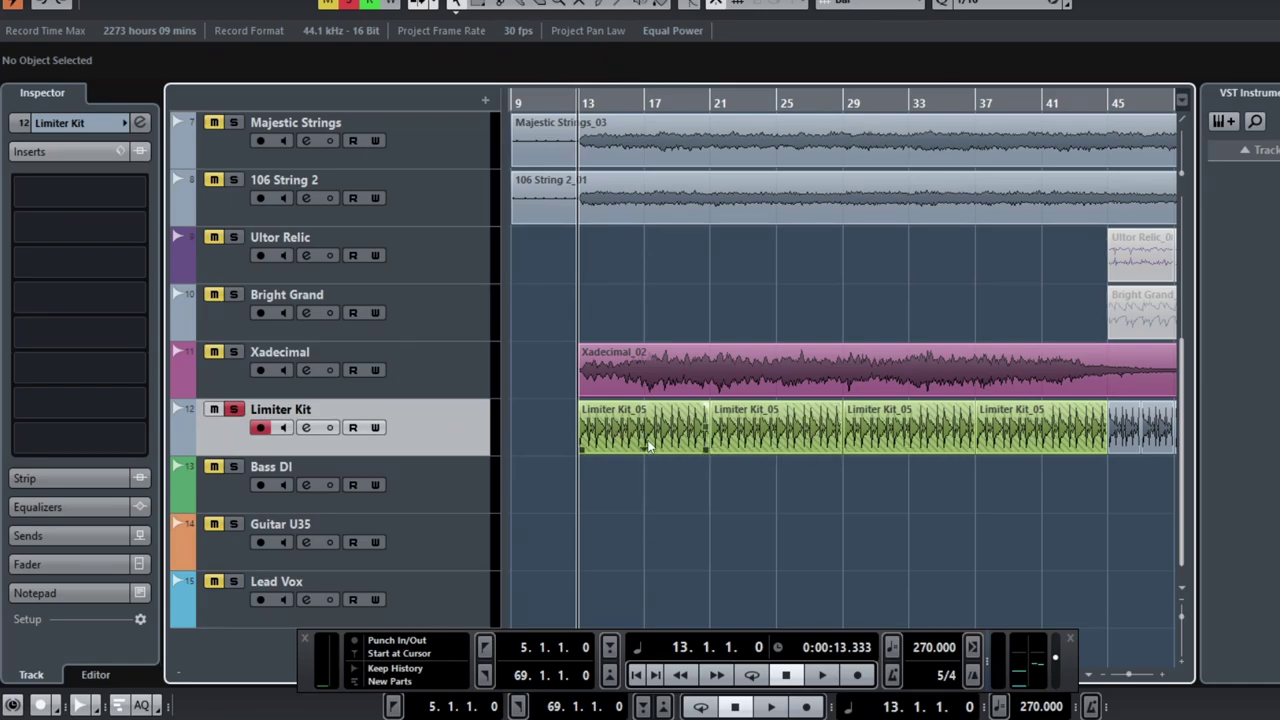
Step: Select the first Limiter Kit_05 clip, play the soloed part from bar 13 to about bar 22, and clear the selection
click(592, 430)
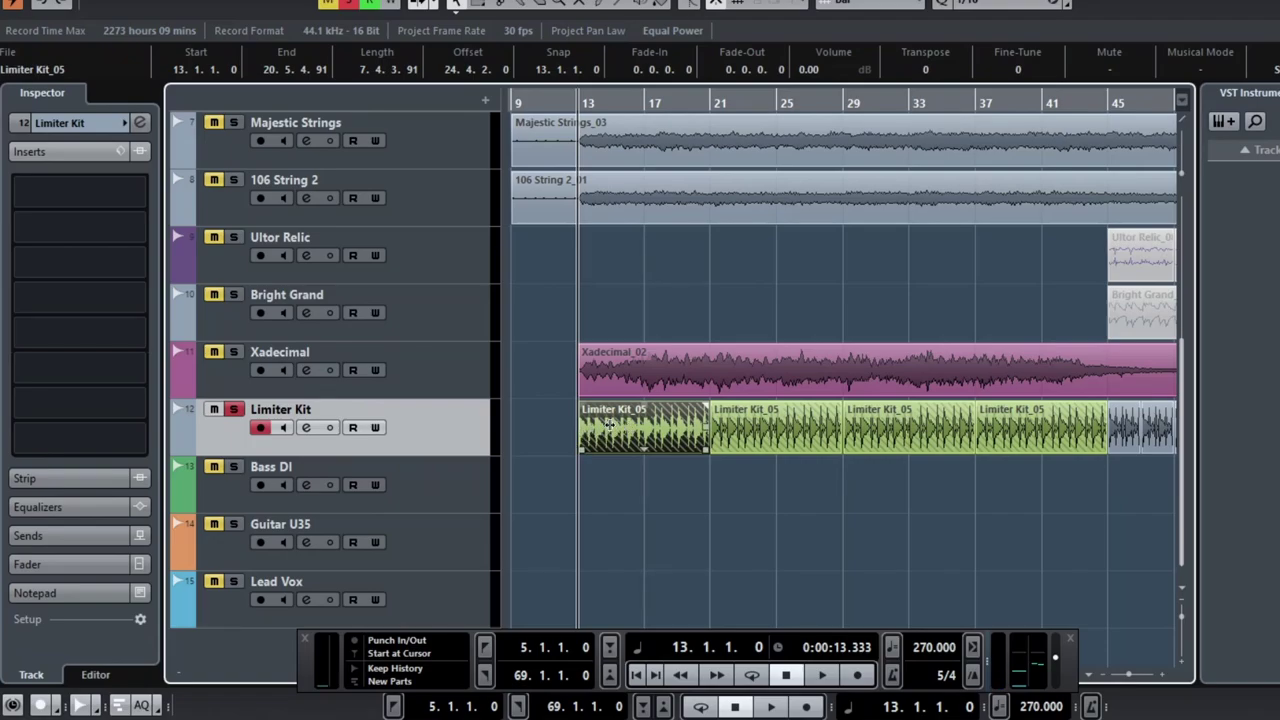
key(space)
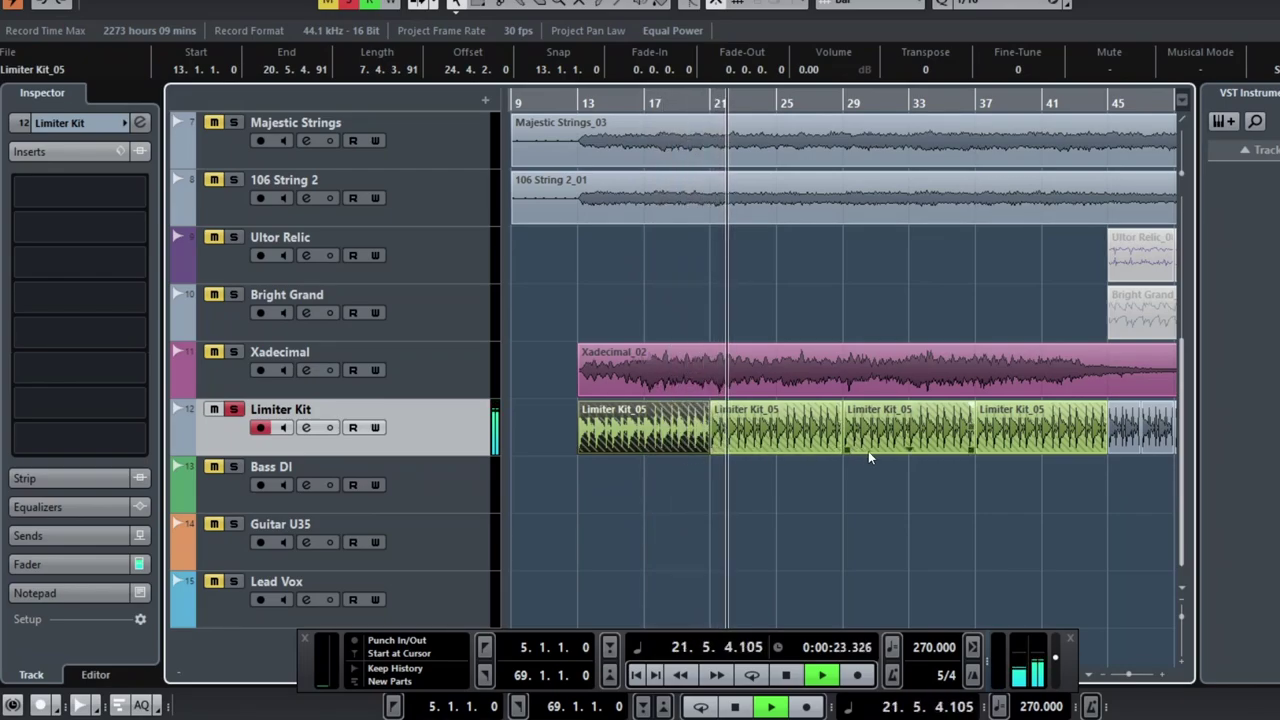
key(space)
click(811, 486)
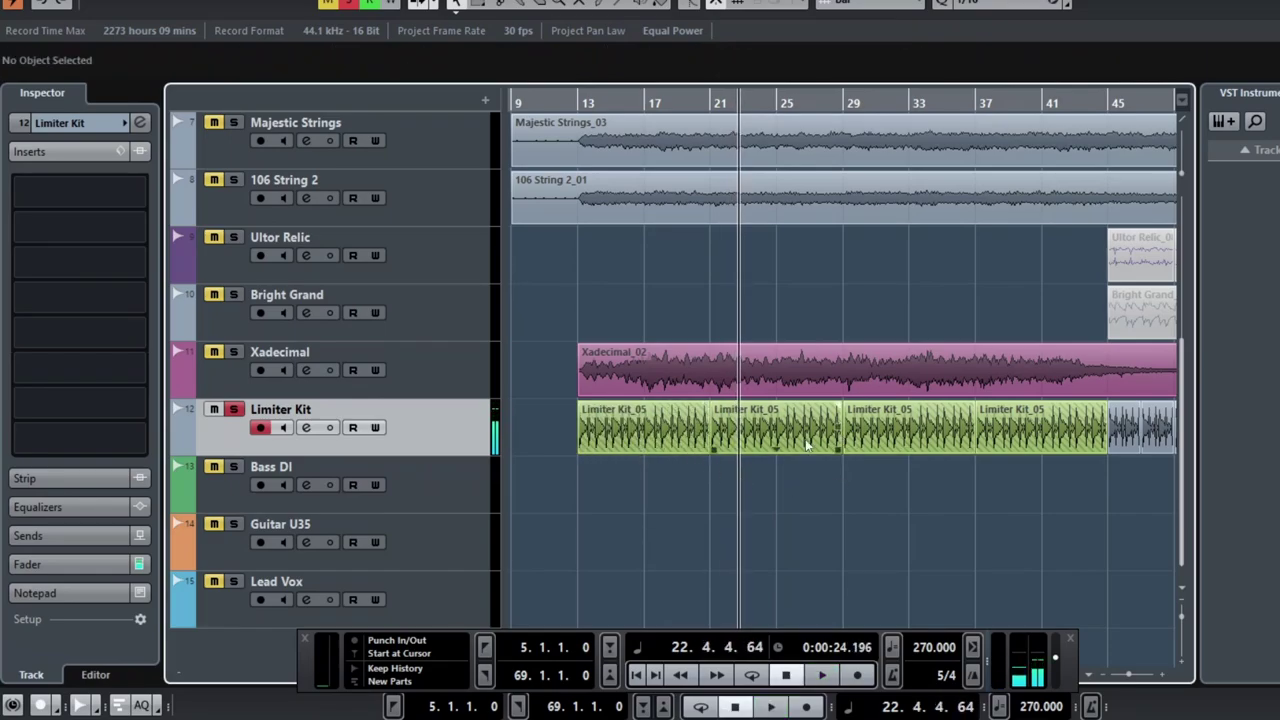
Step: Play the soloed Limiter Kit part from bar 45, where the blue clips begin
scroll(922, 451, right, 5)
scroll(920, 455, right, 3)
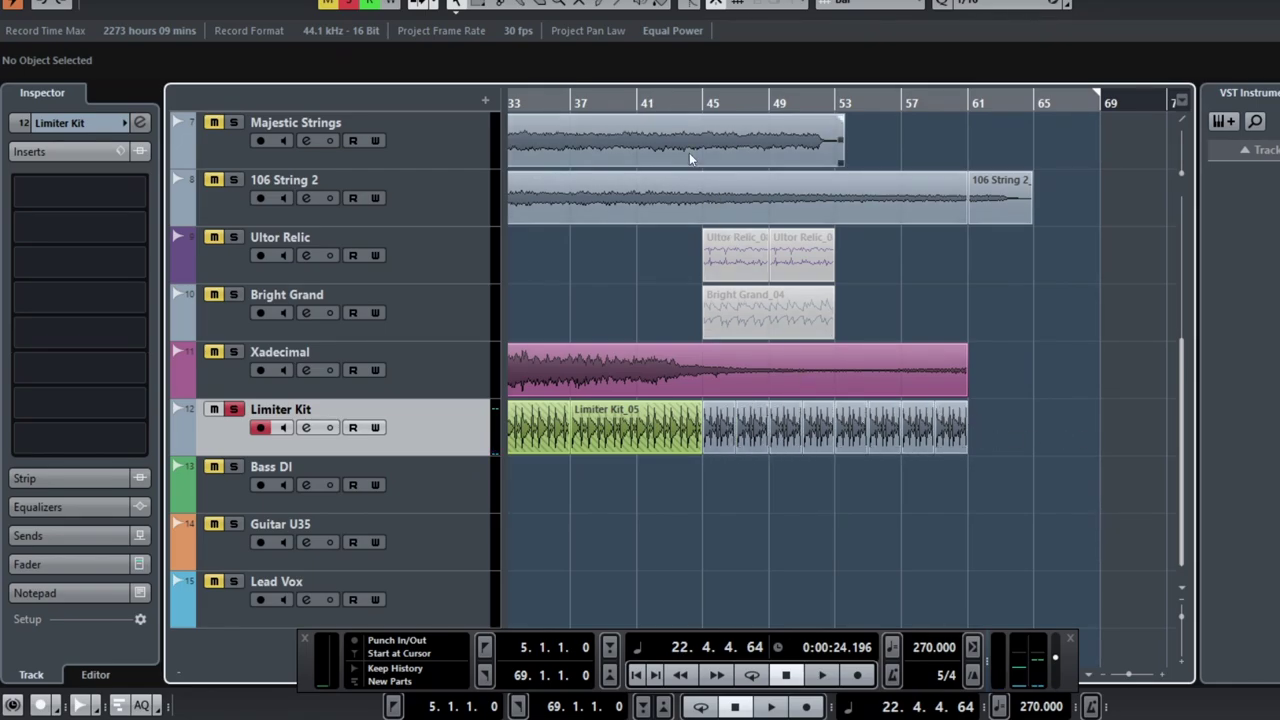
click(697, 105)
key(space)
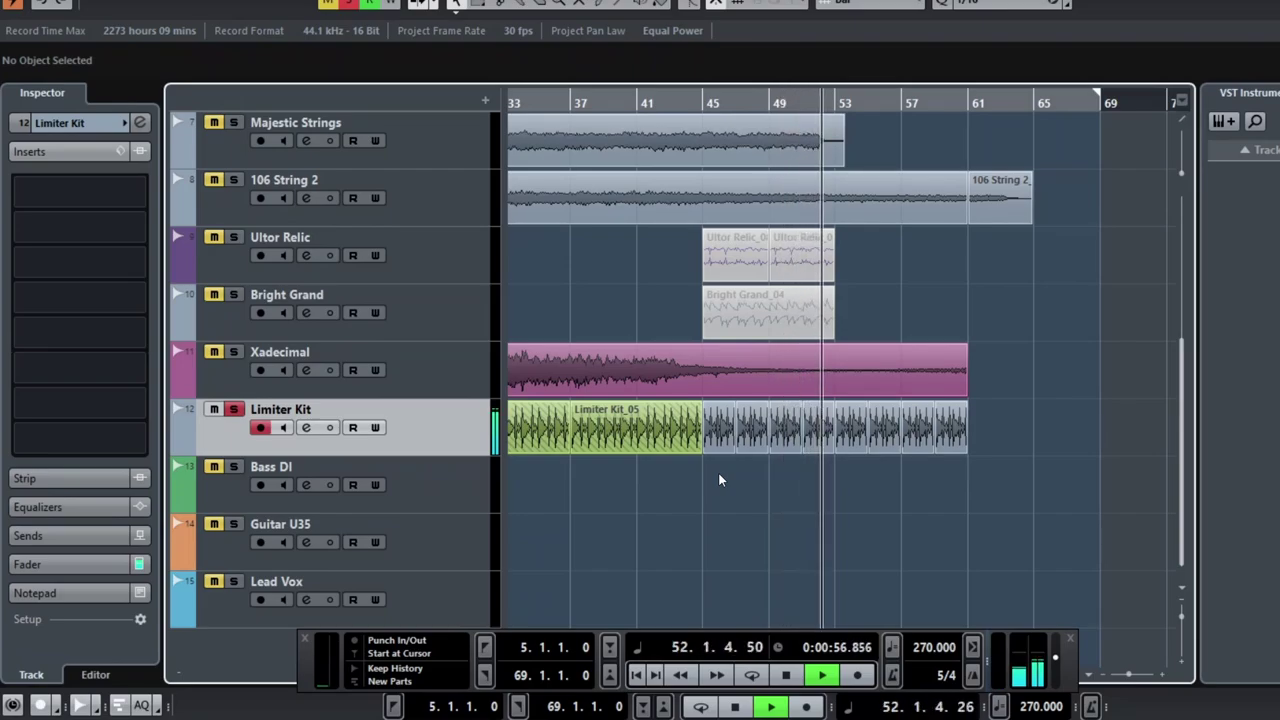
Step: Stop playback and audition the soloed Limiter Kit track from bar 13
key(space)
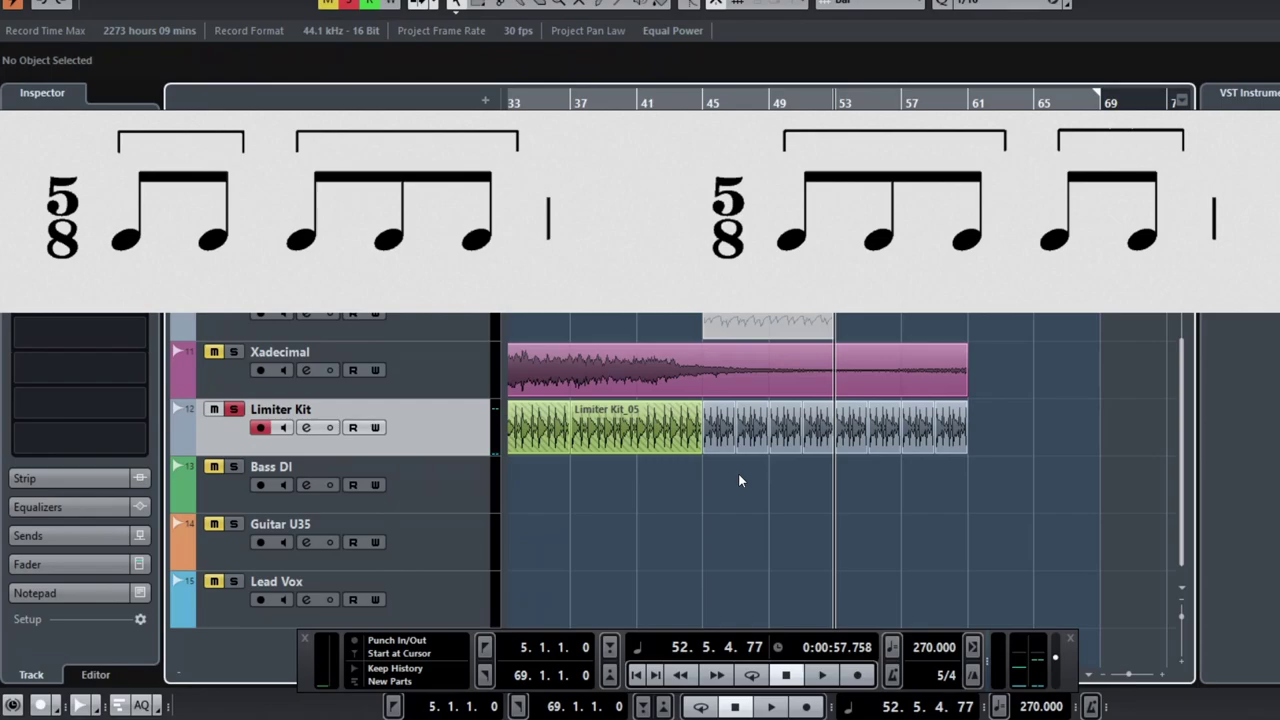
scroll(738, 474, left, 5)
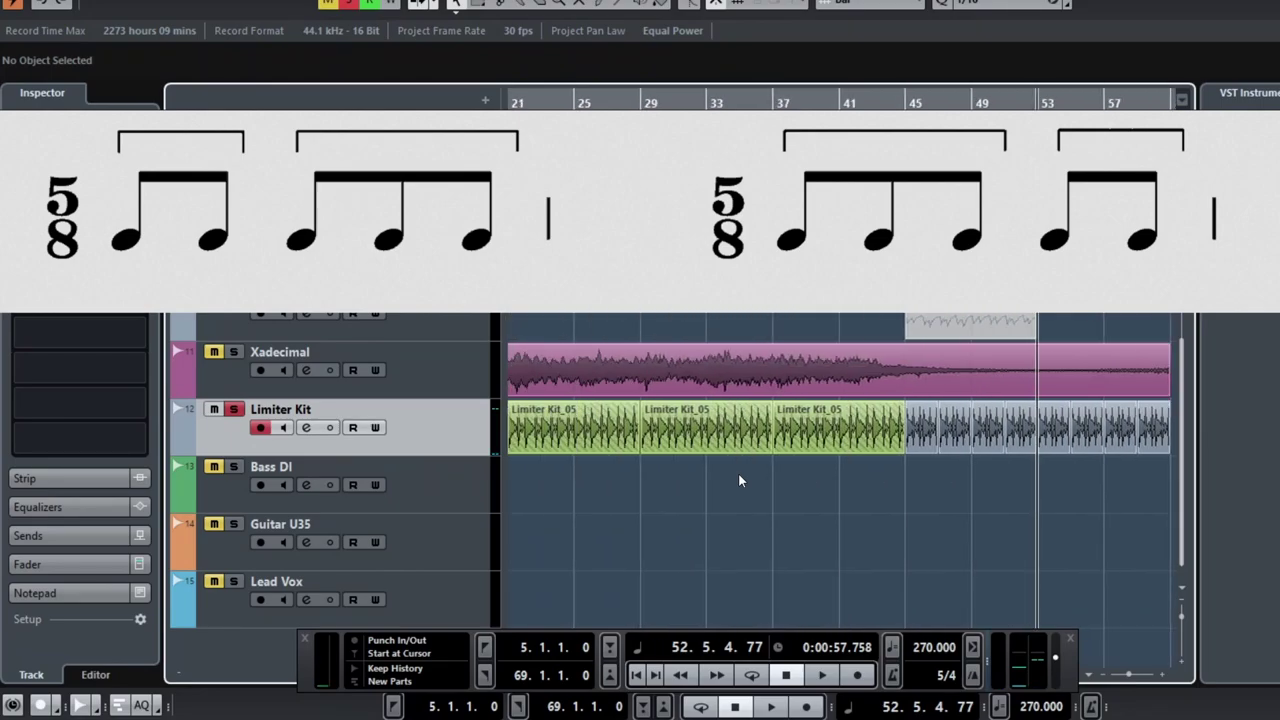
scroll(738, 475, left, 5)
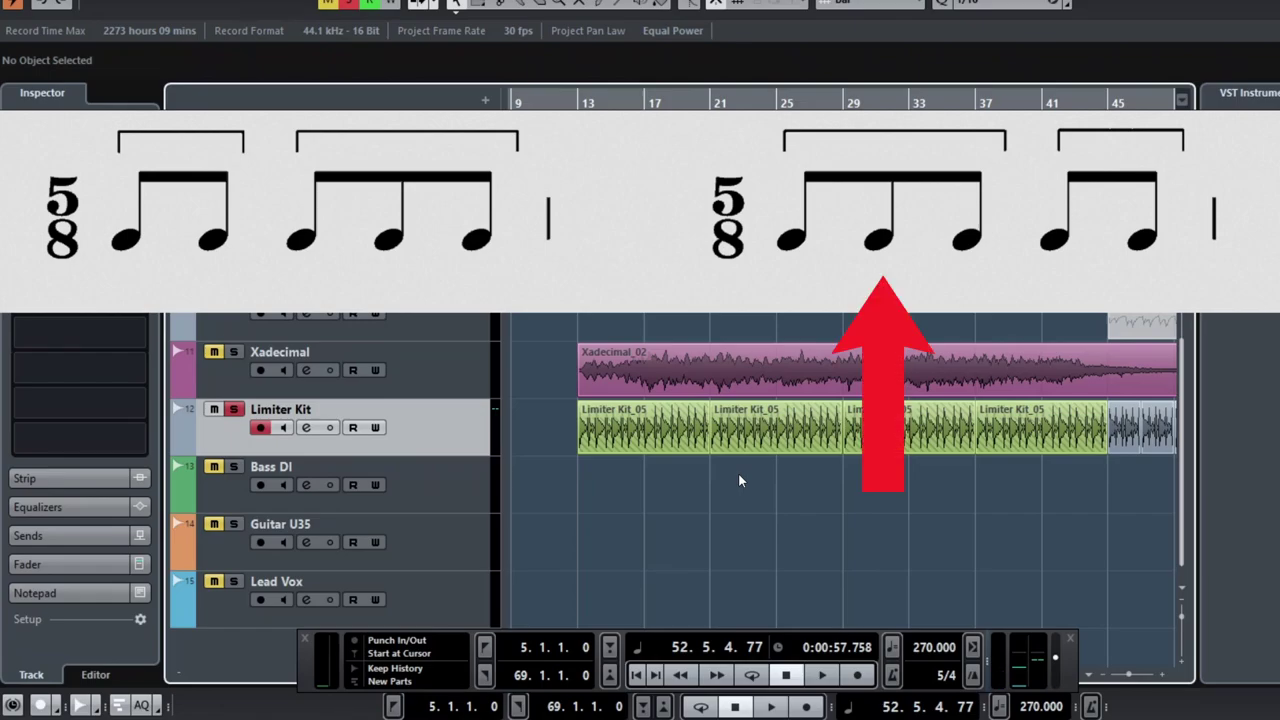
click(571, 96)
key(space)
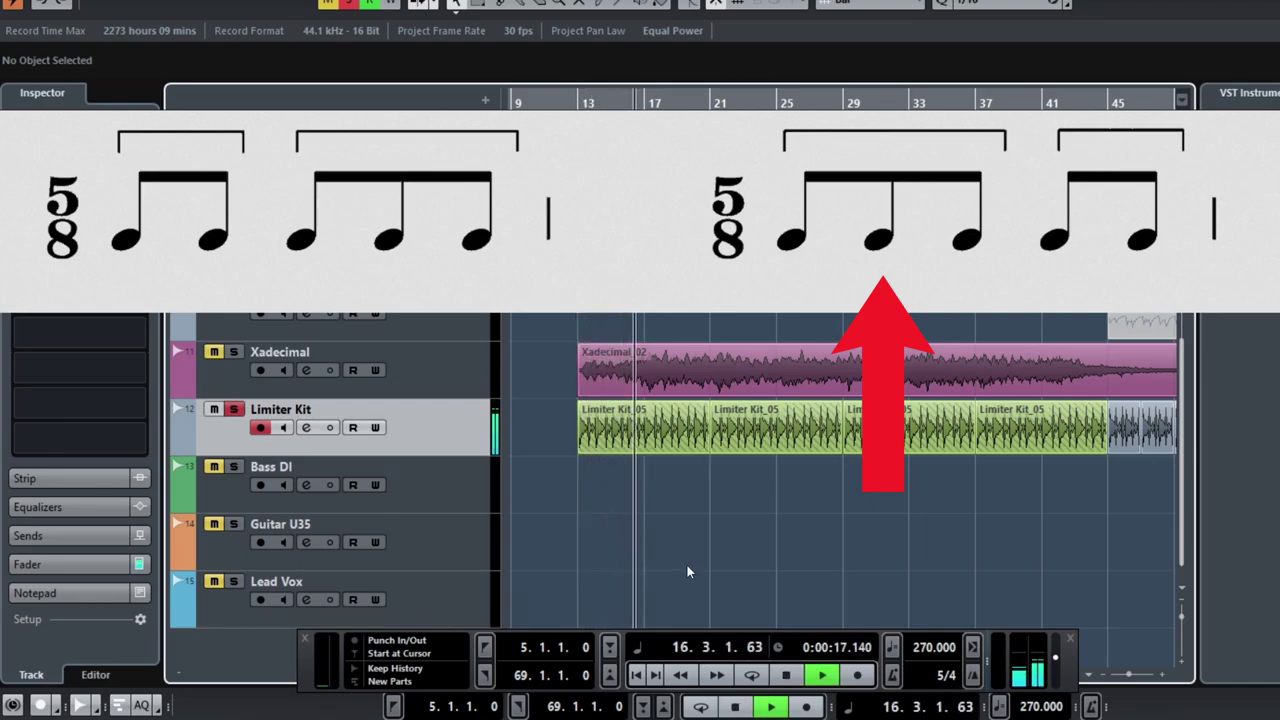
key(space)
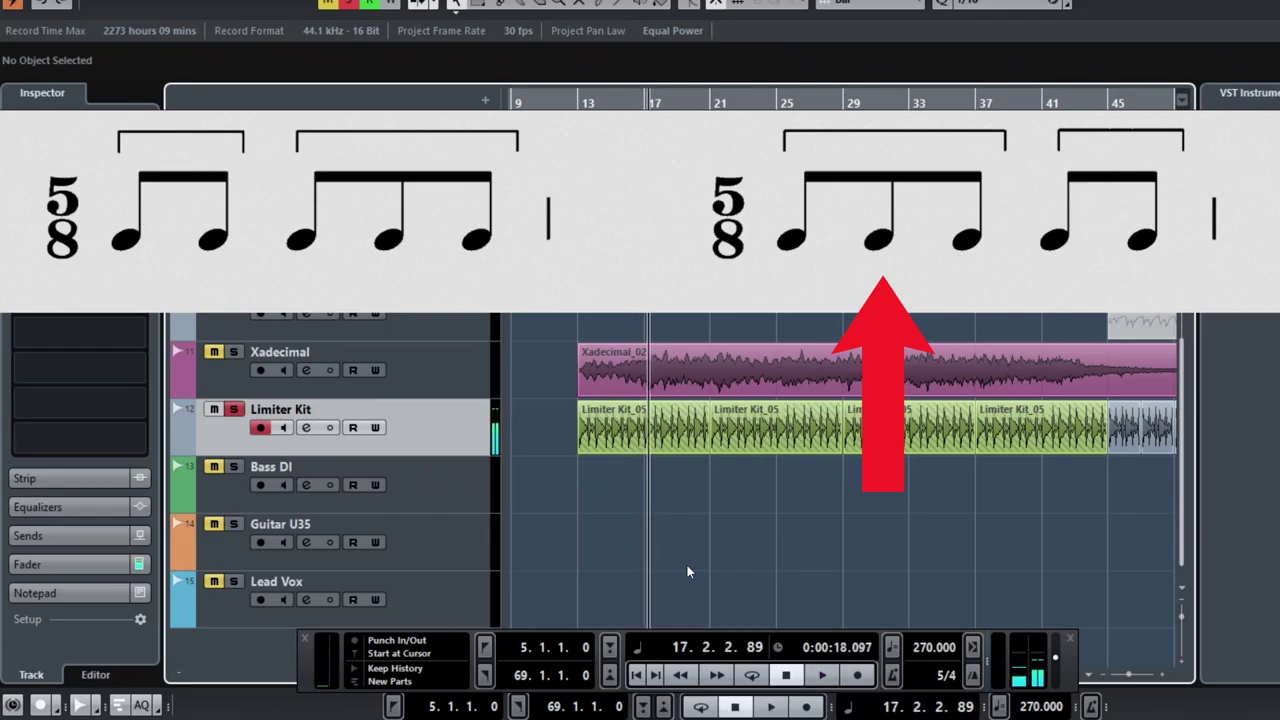
Step: Audition the soloed Limiter Kit track from bar 45
scroll(709, 545, right, 6)
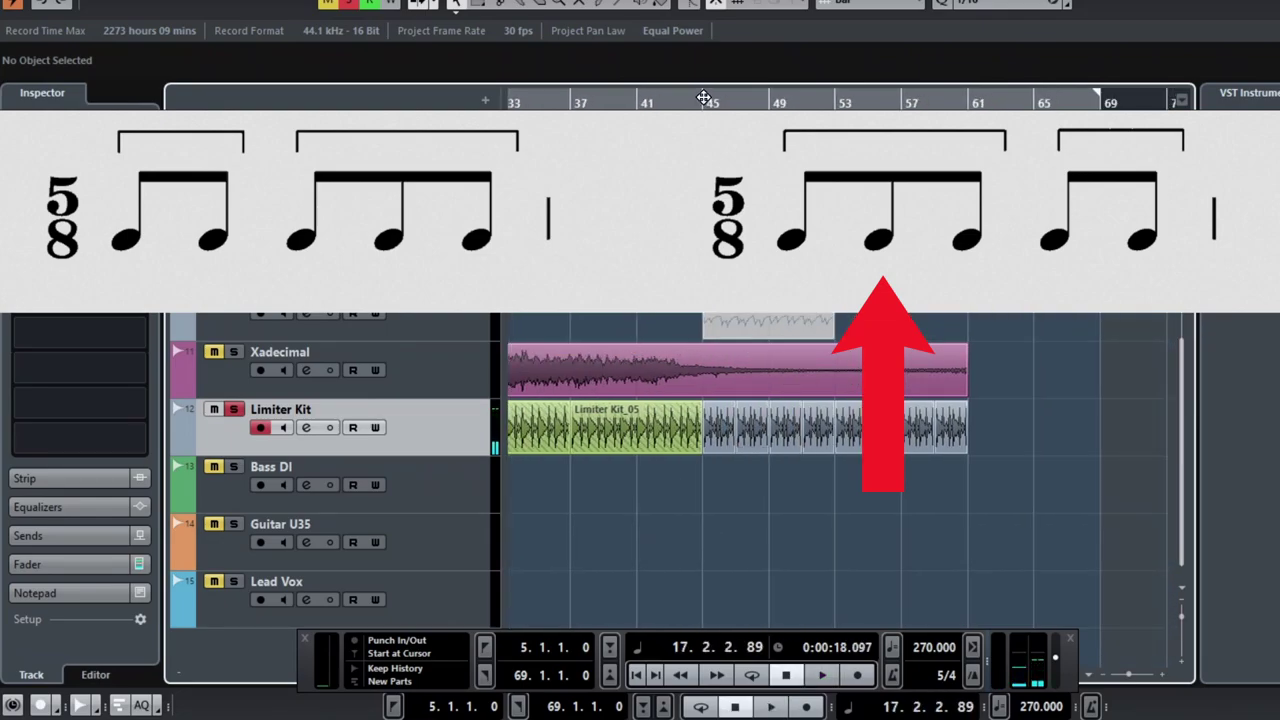
click(704, 97)
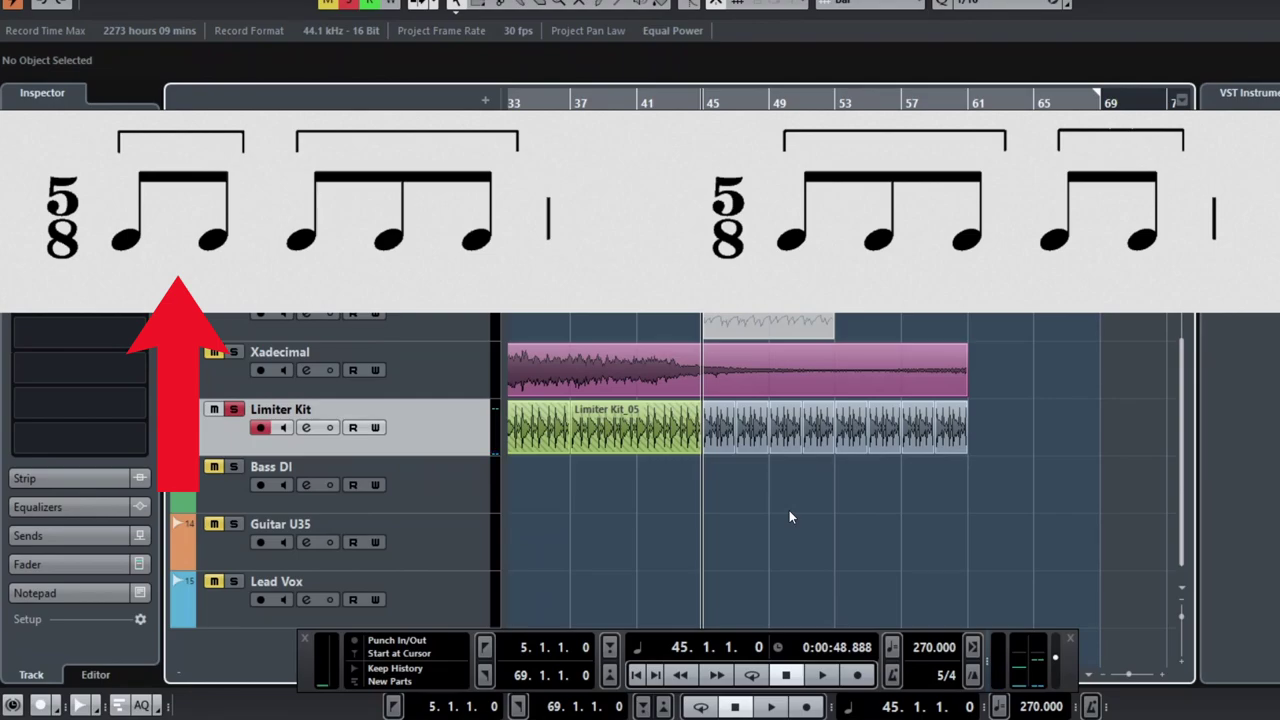
key(space)
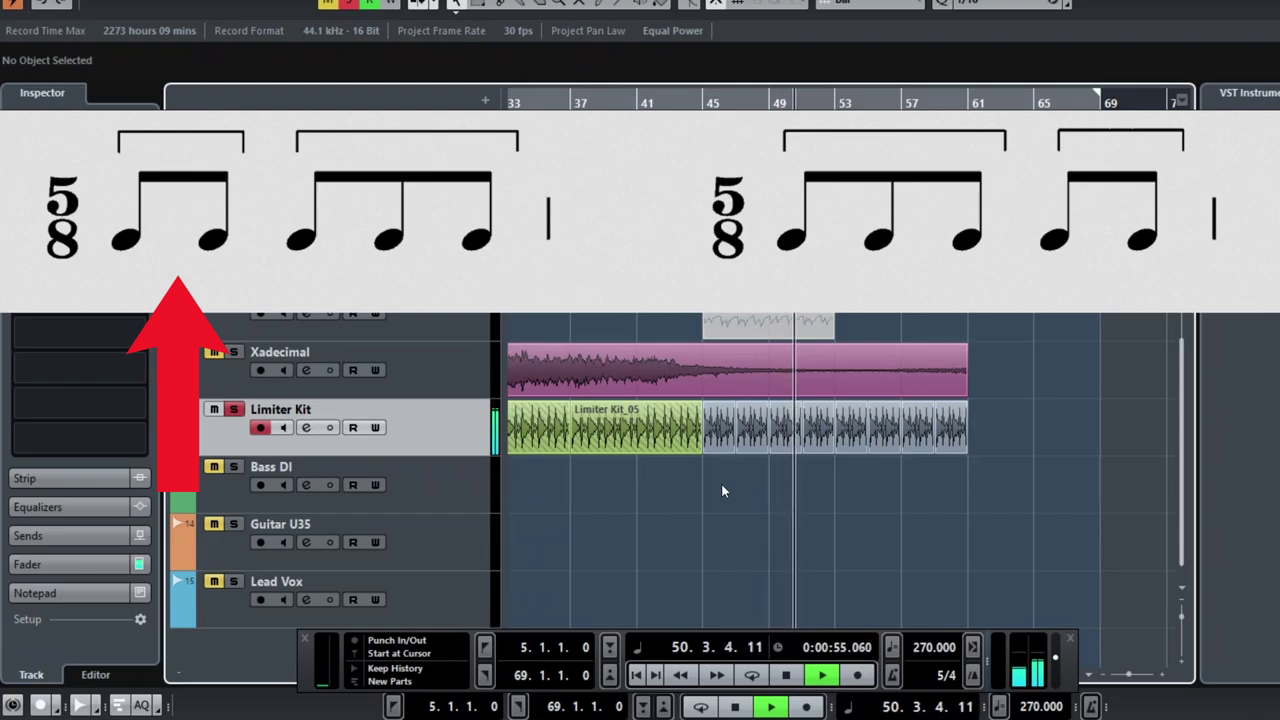
key(space)
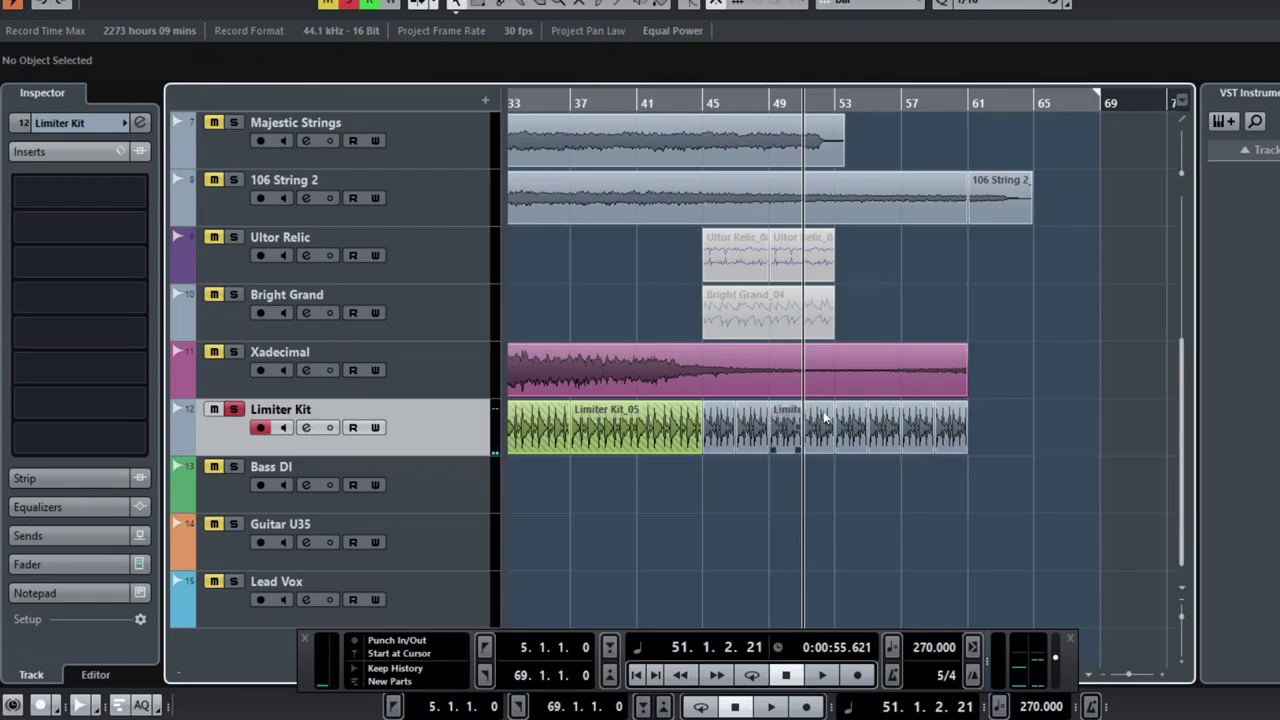
Step: Examine how the green and grey Limiter Kit events are arranged along the timeline
scroll(700, 413, right, 3)
scroll(690, 425, left, 10)
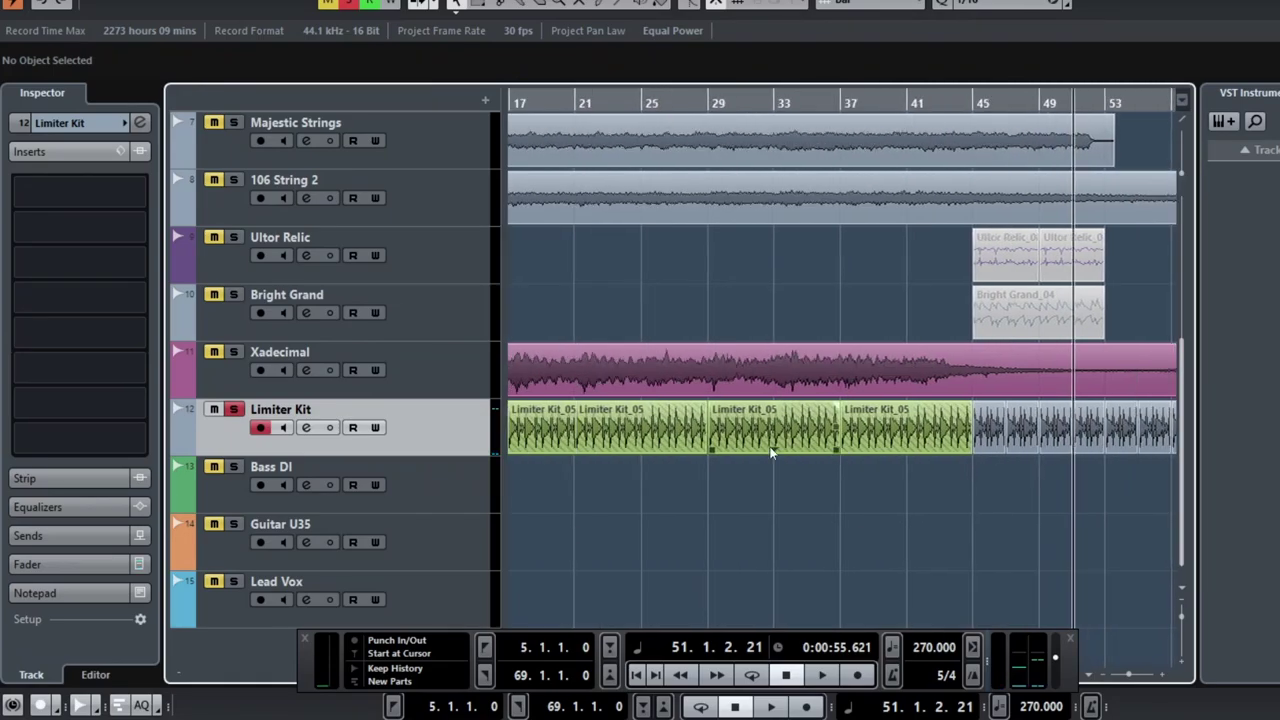
scroll(1093, 430, right, 4)
scroll(960, 440, left, 5)
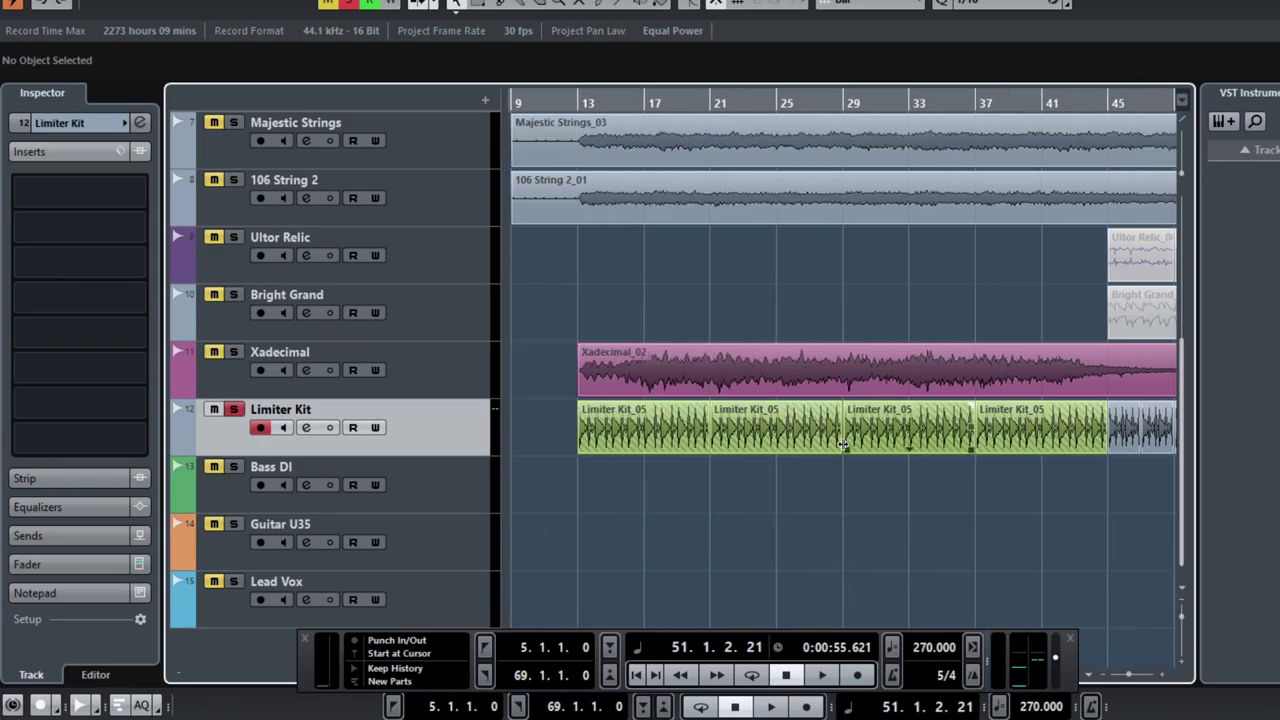
scroll(845, 450, right, 5)
scroll(845, 450, right, 4)
scroll(843, 446, left, 8)
scroll(802, 443, left, 2)
Step: Clear all track solos and play the mix from bar 5
scroll(801, 443, up, 3)
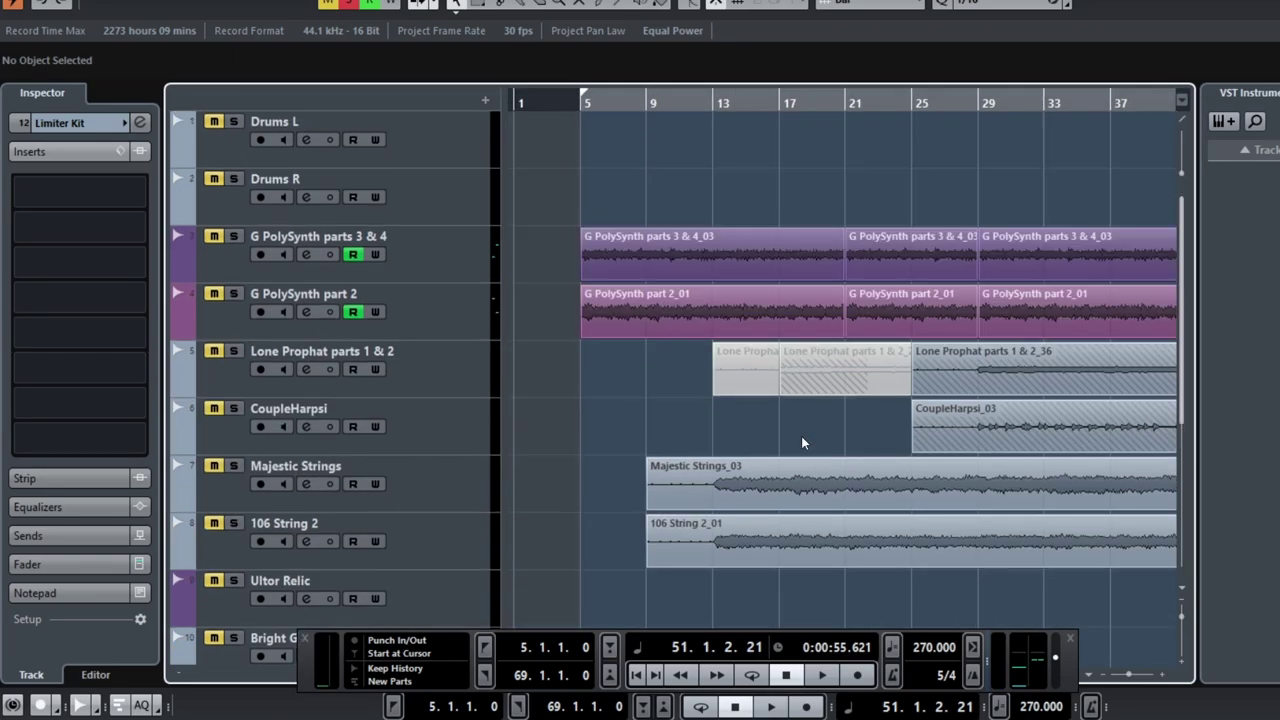
click(584, 108)
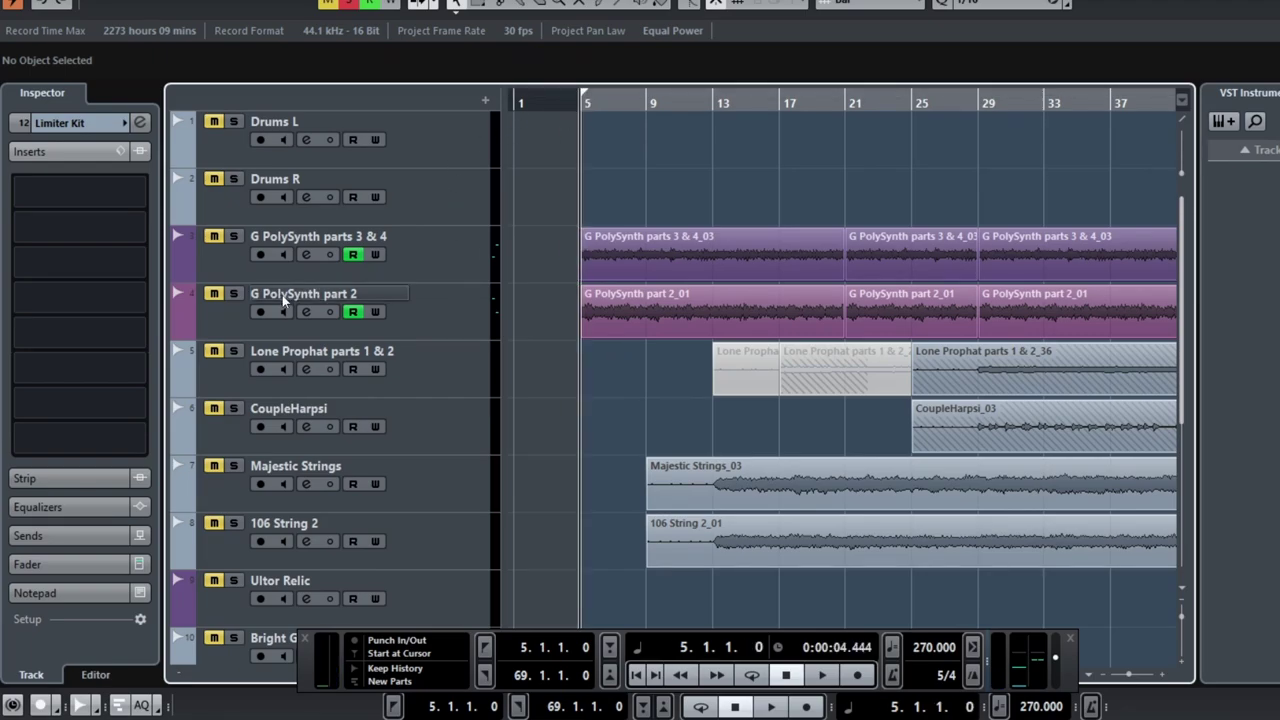
click(346, 3)
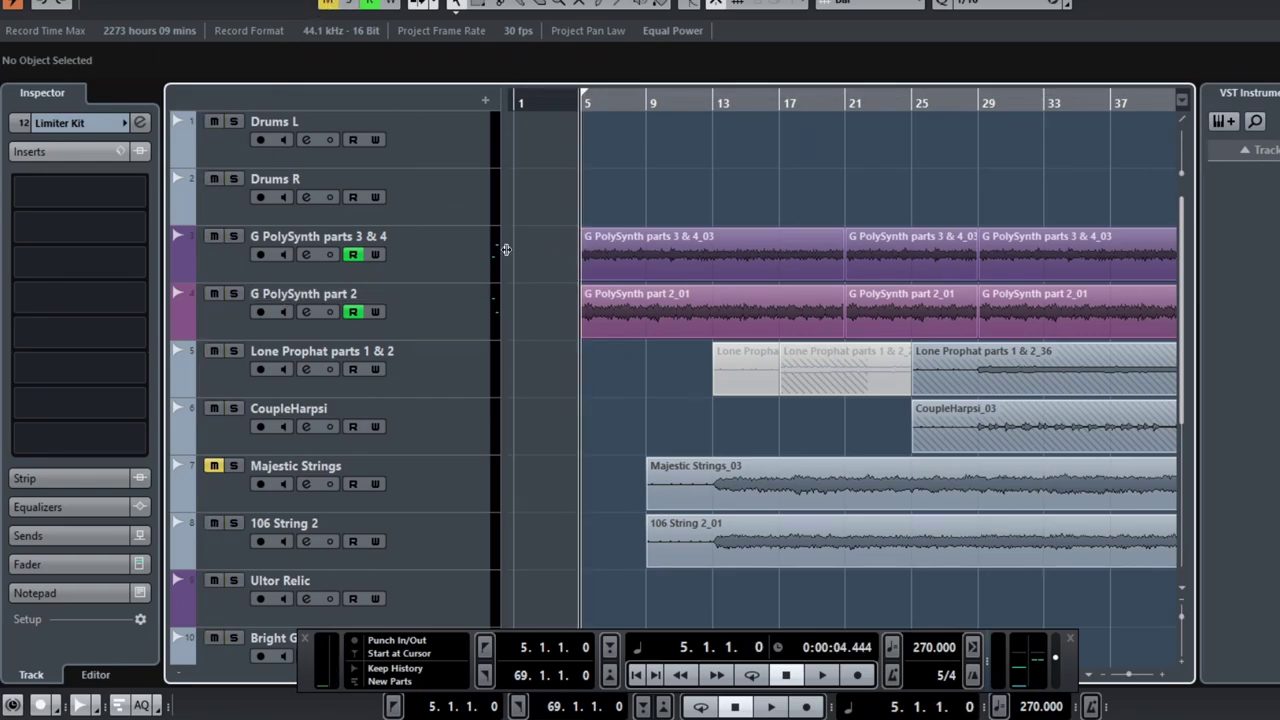
key(space)
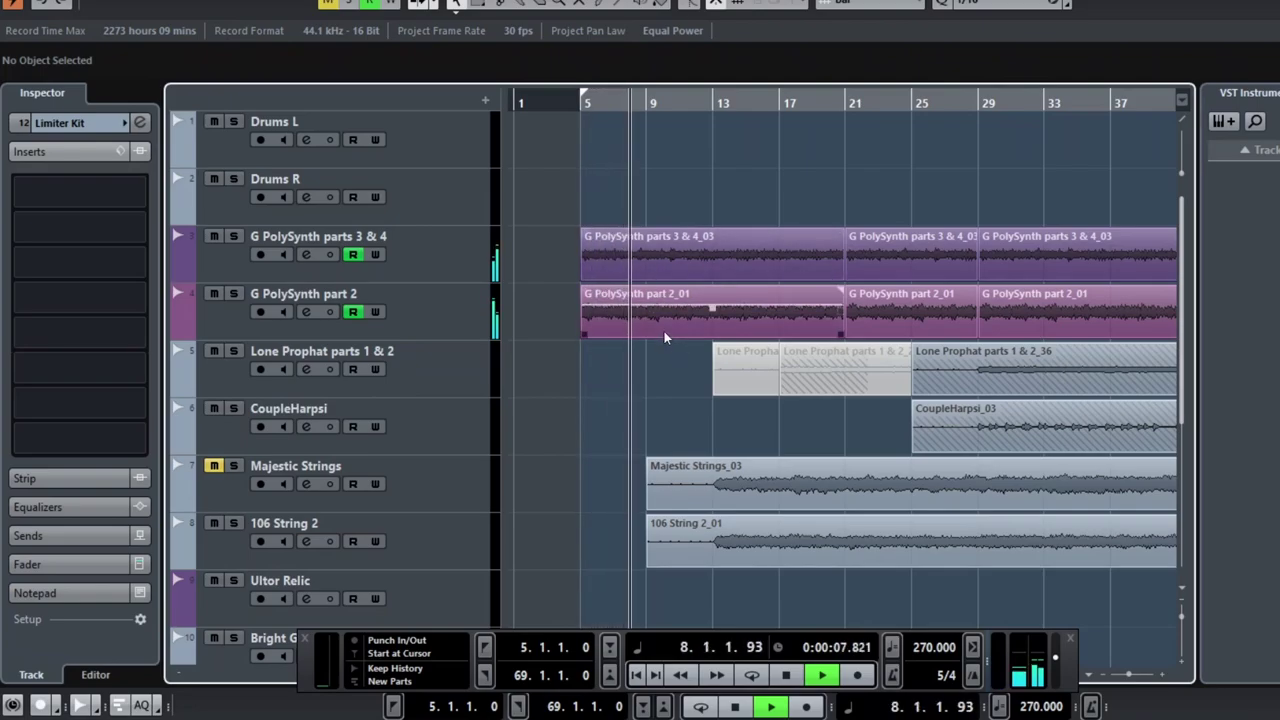
scroll(770, 418, down, 5)
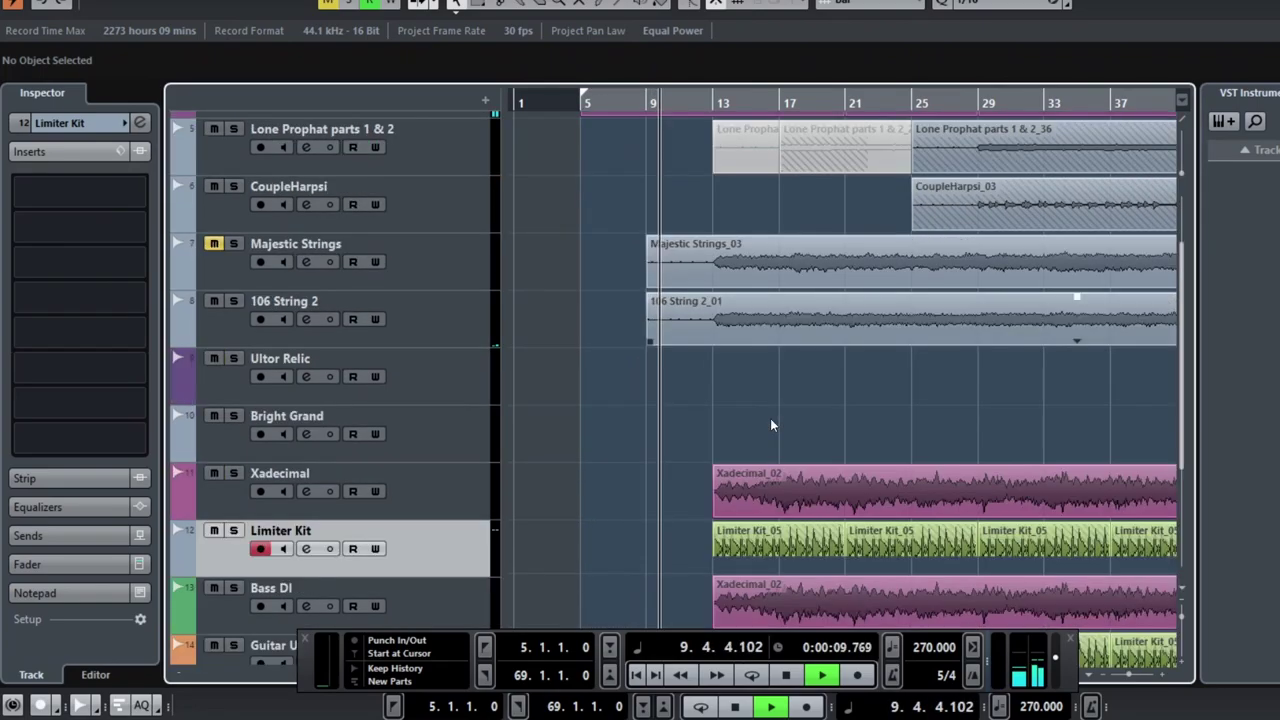
key(space)
Step: Play the mix from bar 13, where the Xadecimal and Limiter Kit parts start
click(711, 101)
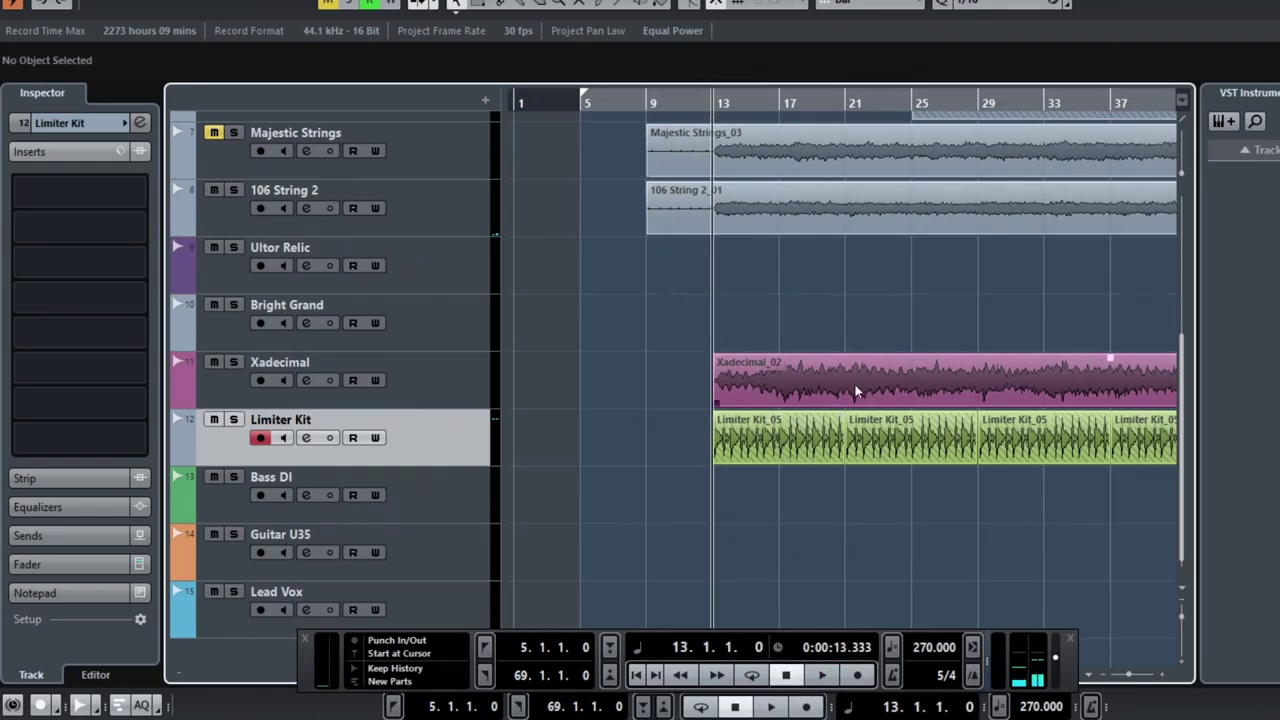
key(space)
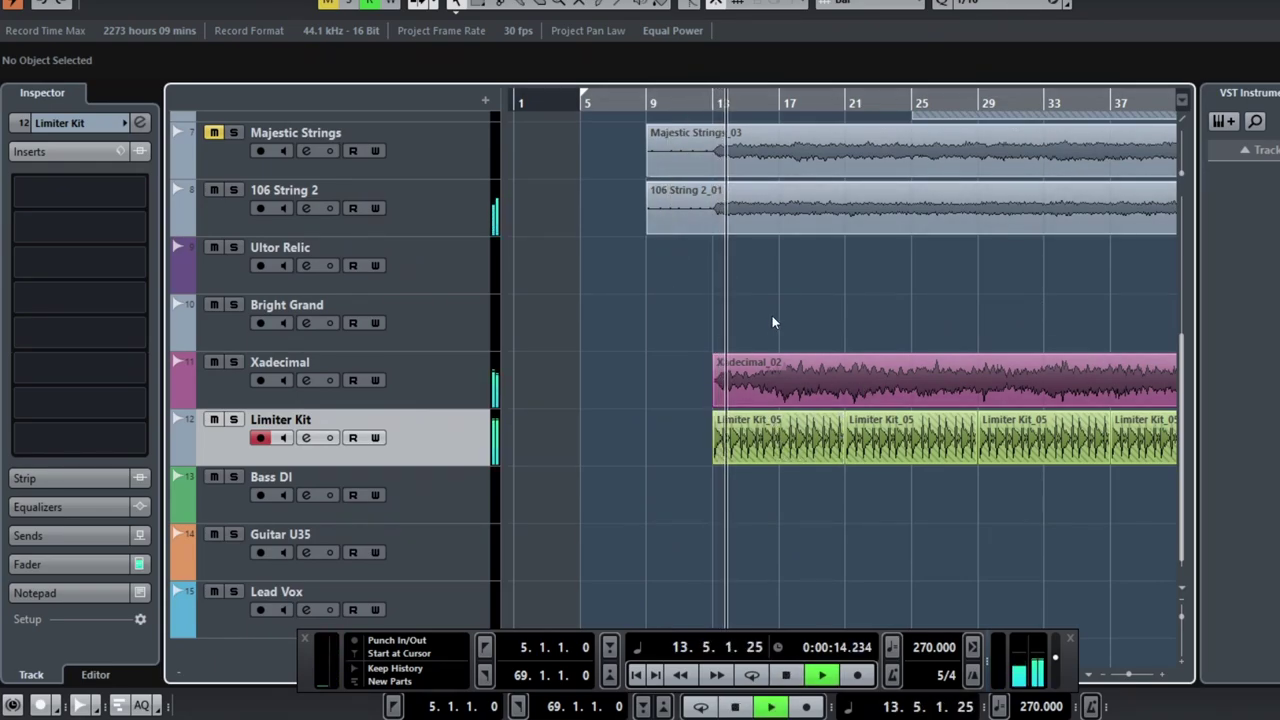
scroll(772, 318, up, 2)
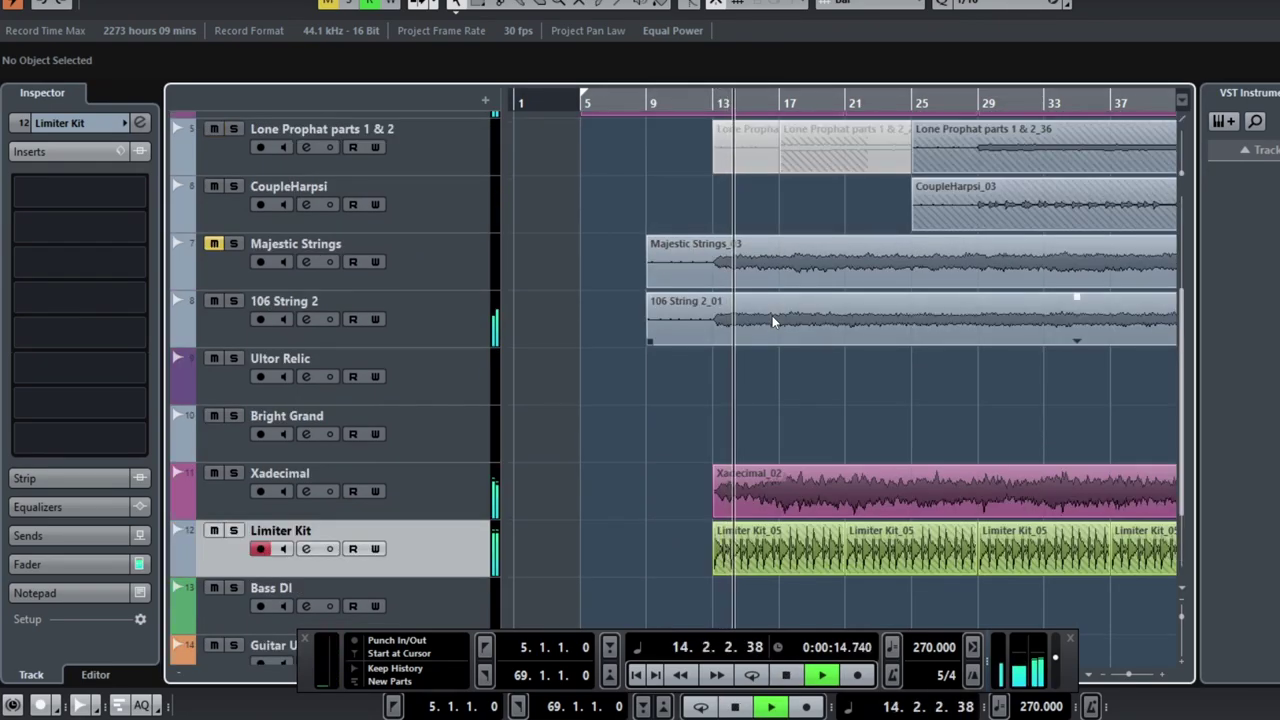
Step: Solo the Xadecimal track during playback and point out its Xadecimal_02 event
click(234, 474)
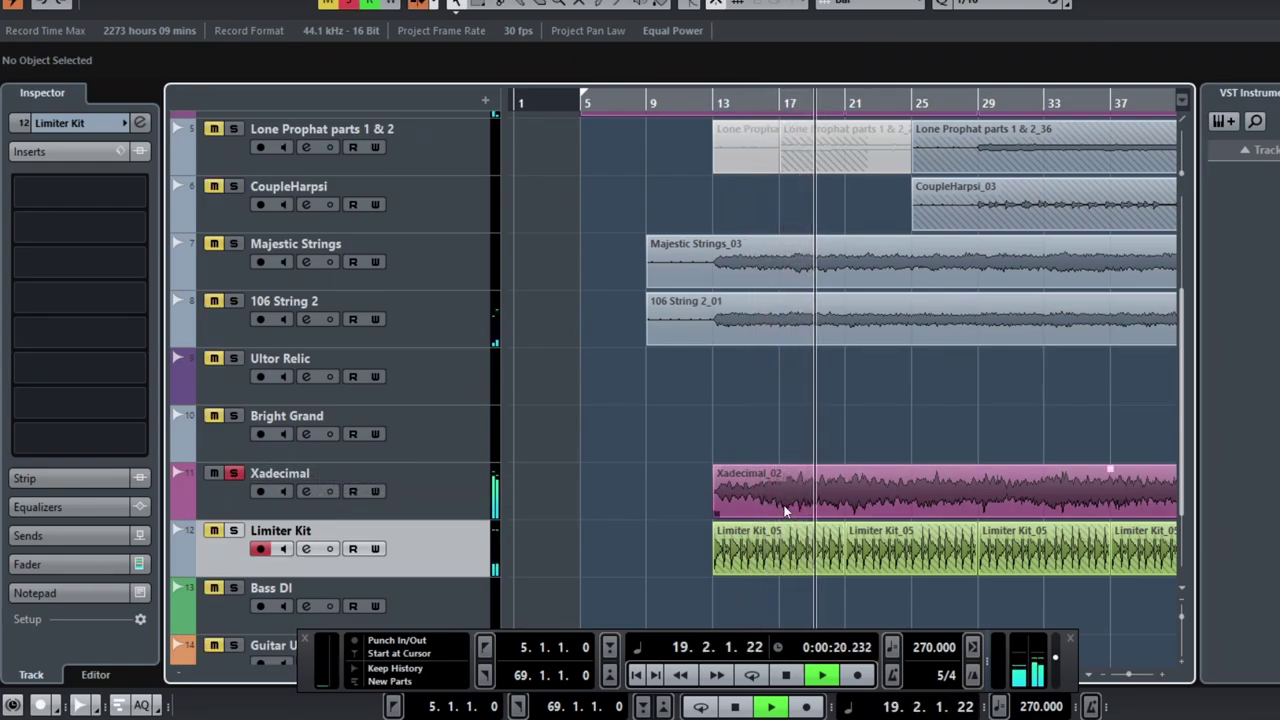
scroll(788, 506, right, 2)
click(650, 470)
click(720, 440)
click(770, 475)
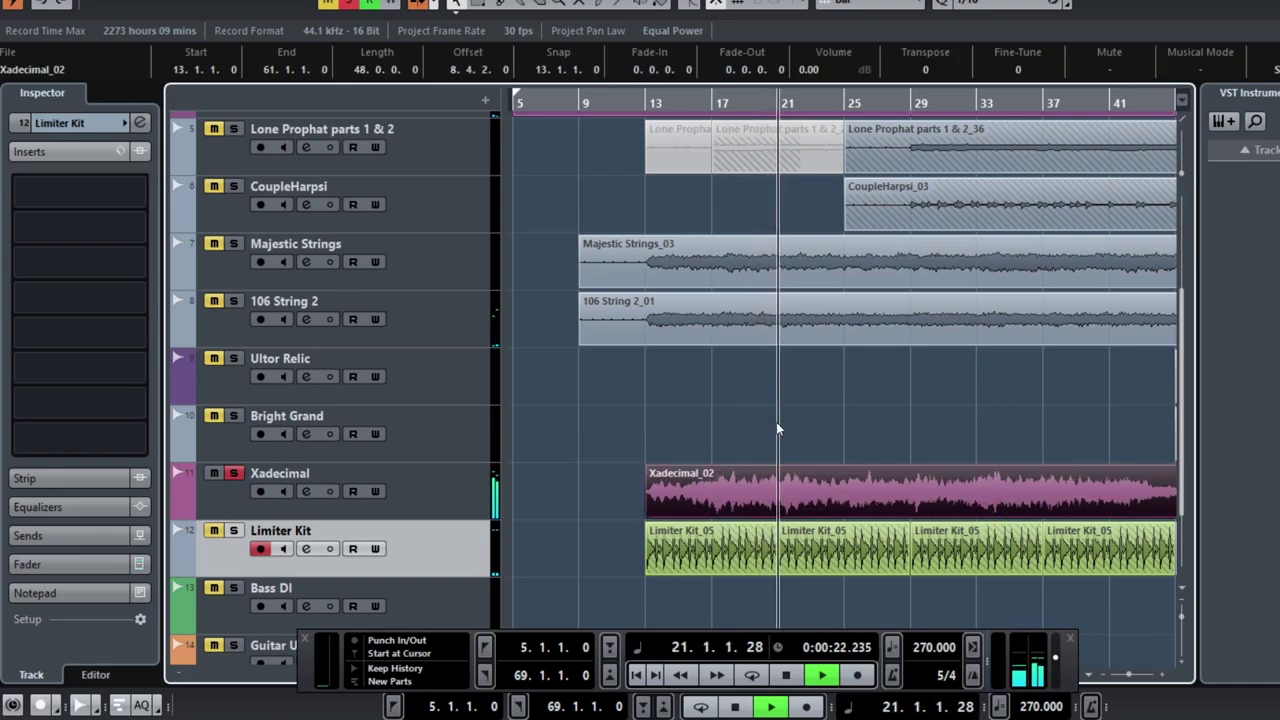
click(866, 446)
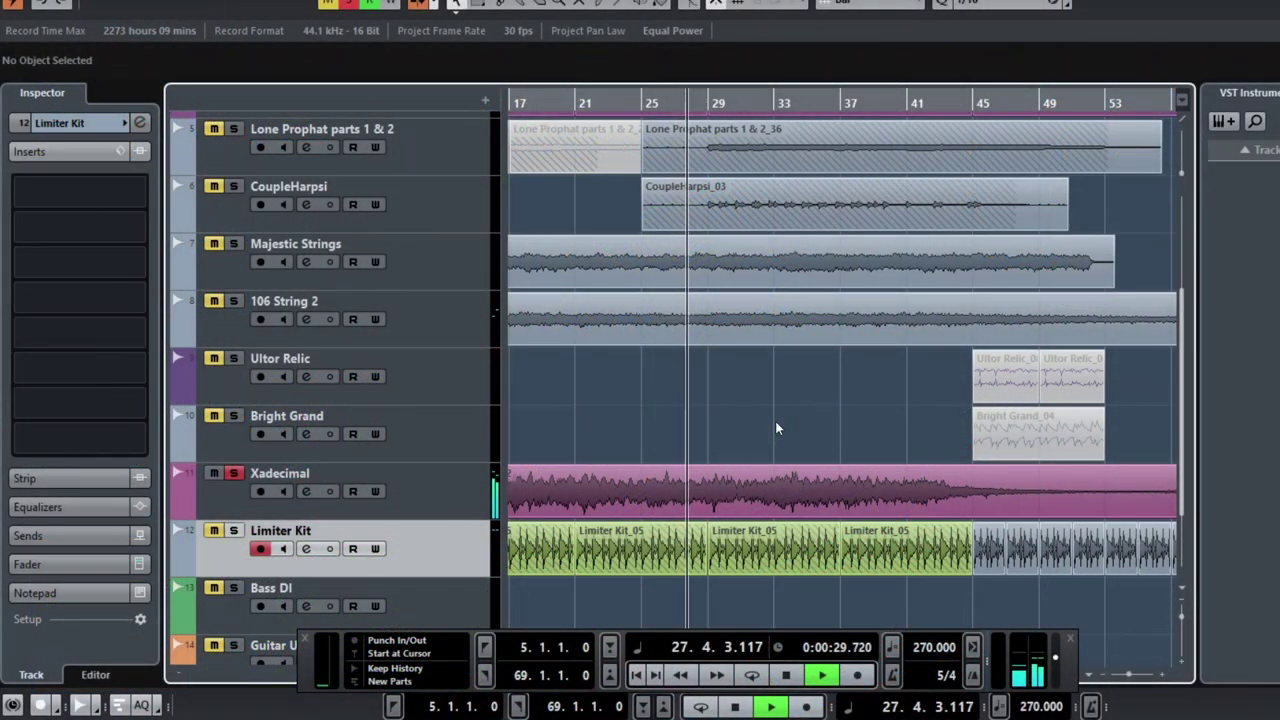
Step: Solo the 106 String 2 track during playback
scroll(775, 420, up, 4)
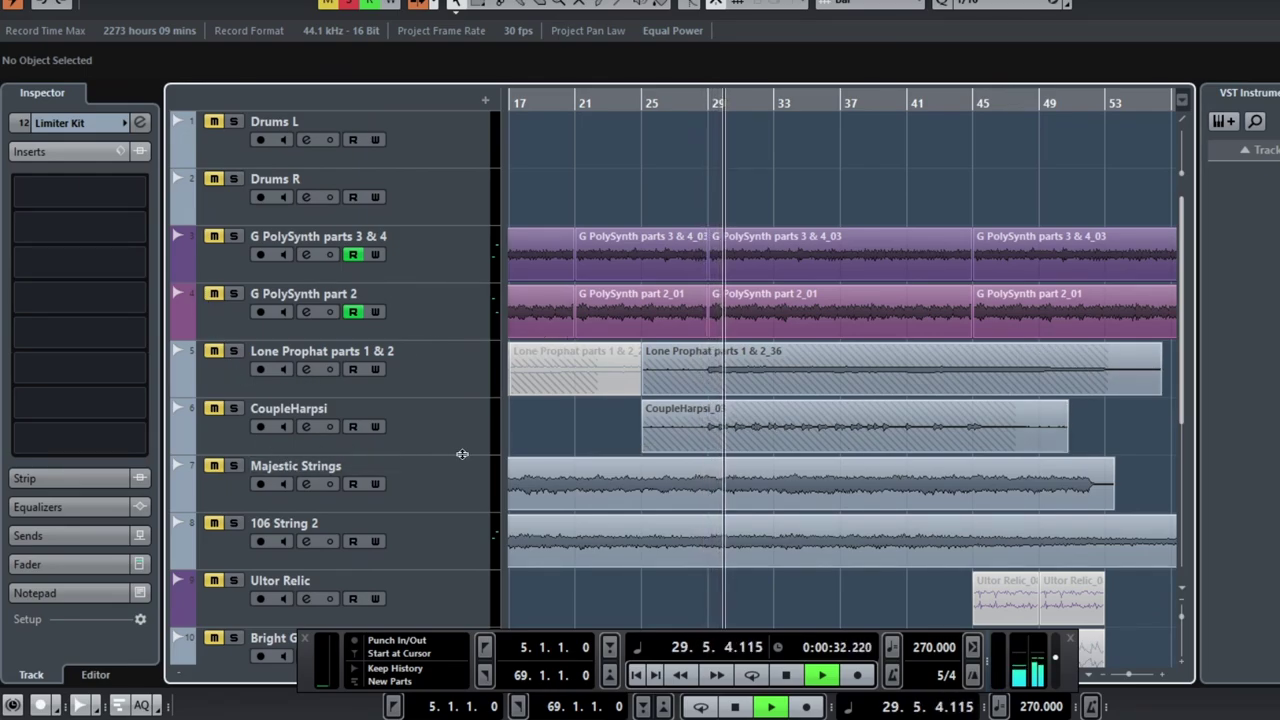
click(233, 523)
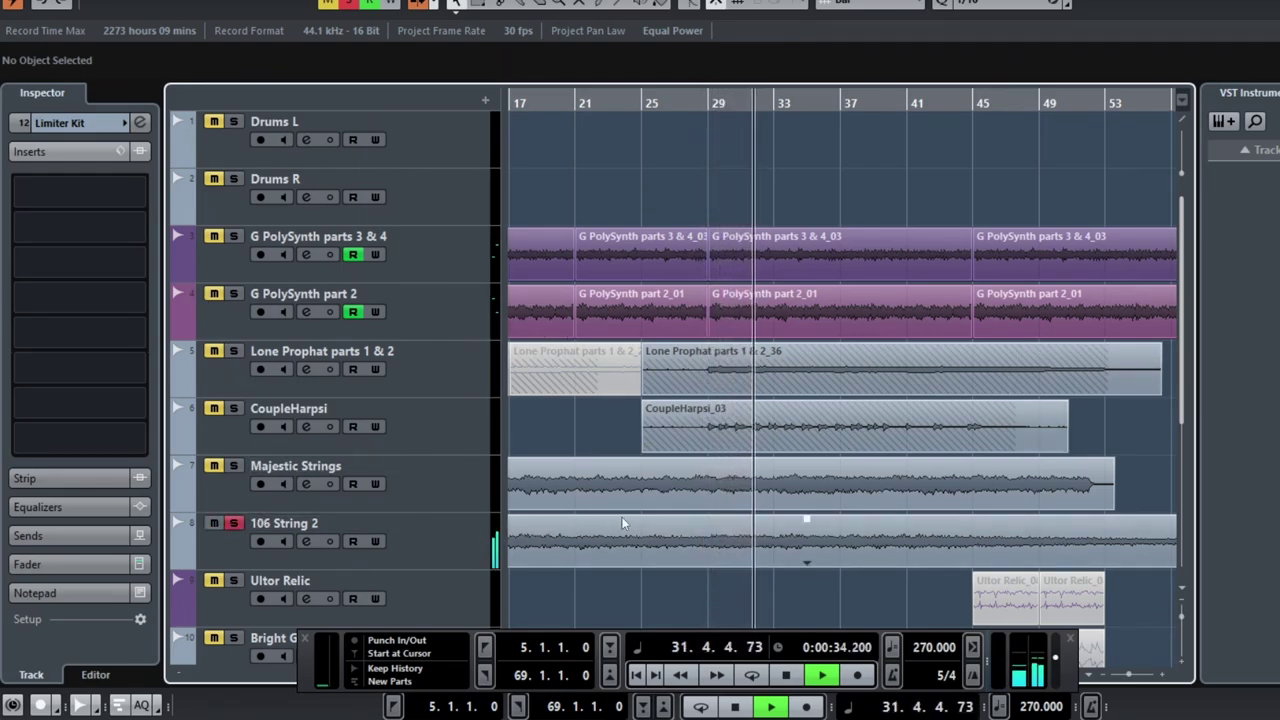
scroll(323, 543, down, 4)
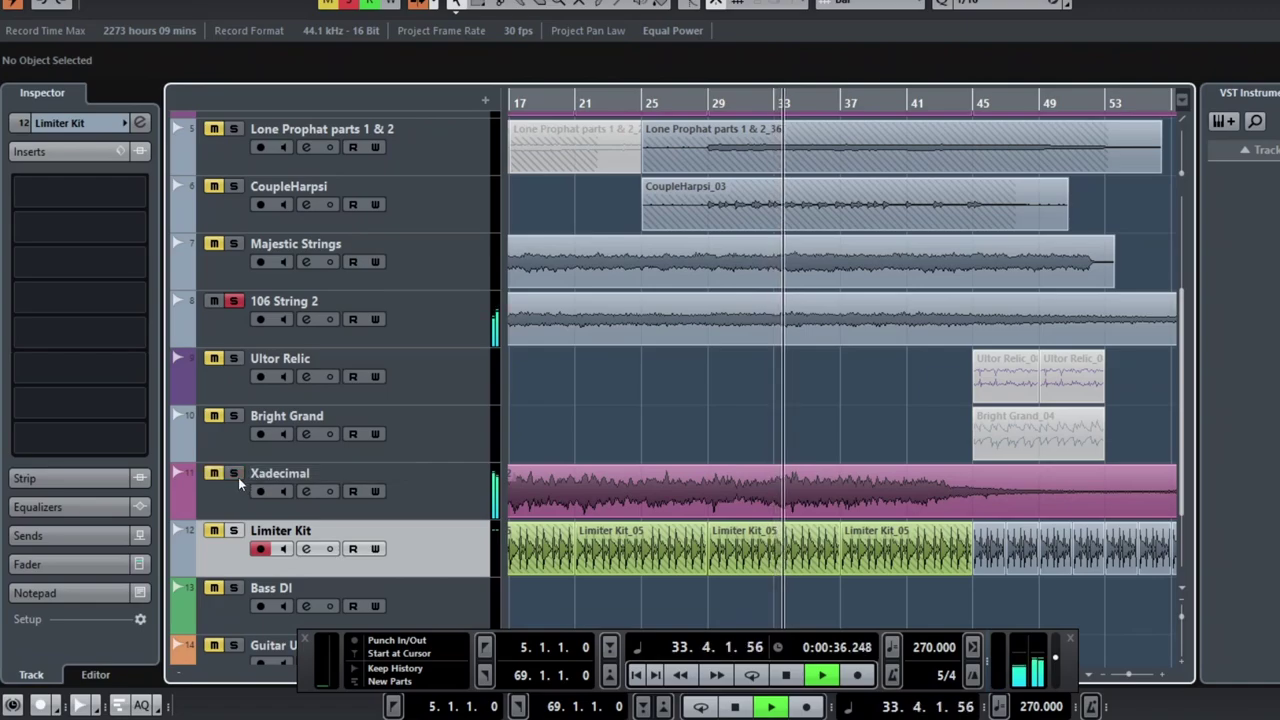
Step: Clear all track solos and select the Majestic Strings track with playback stopped
scroll(238, 477, up, 2)
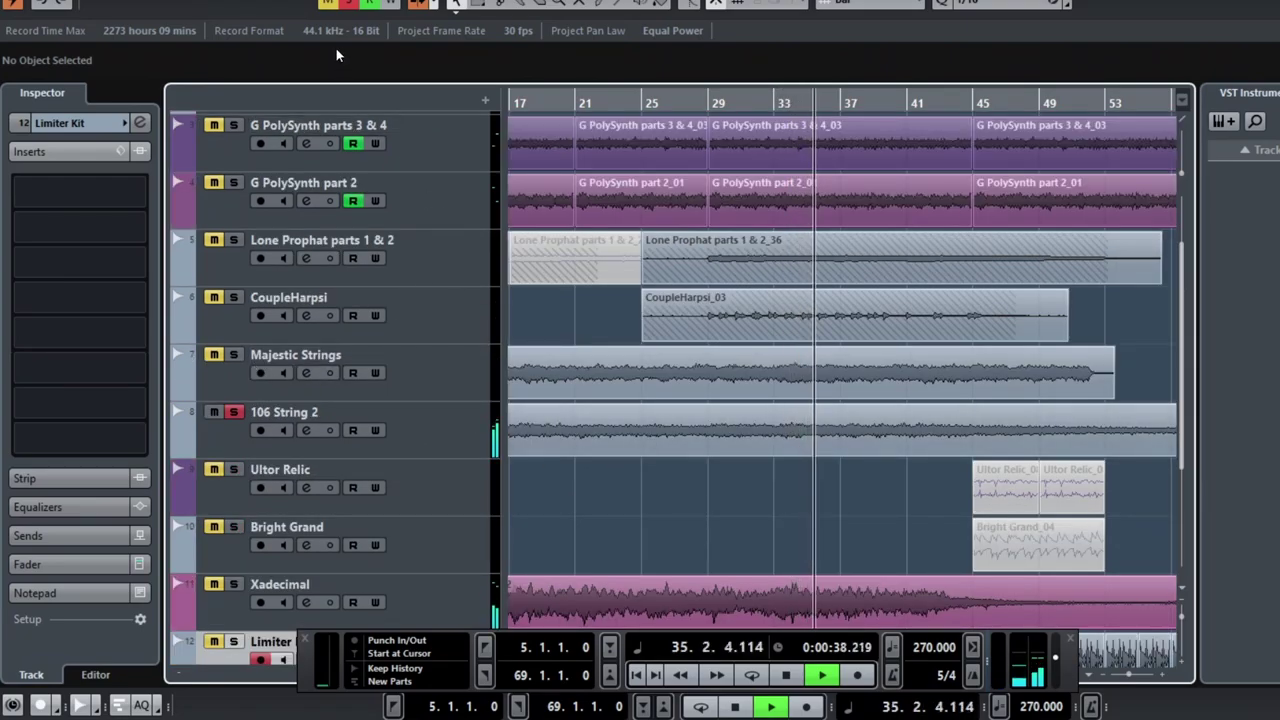
click(348, 8)
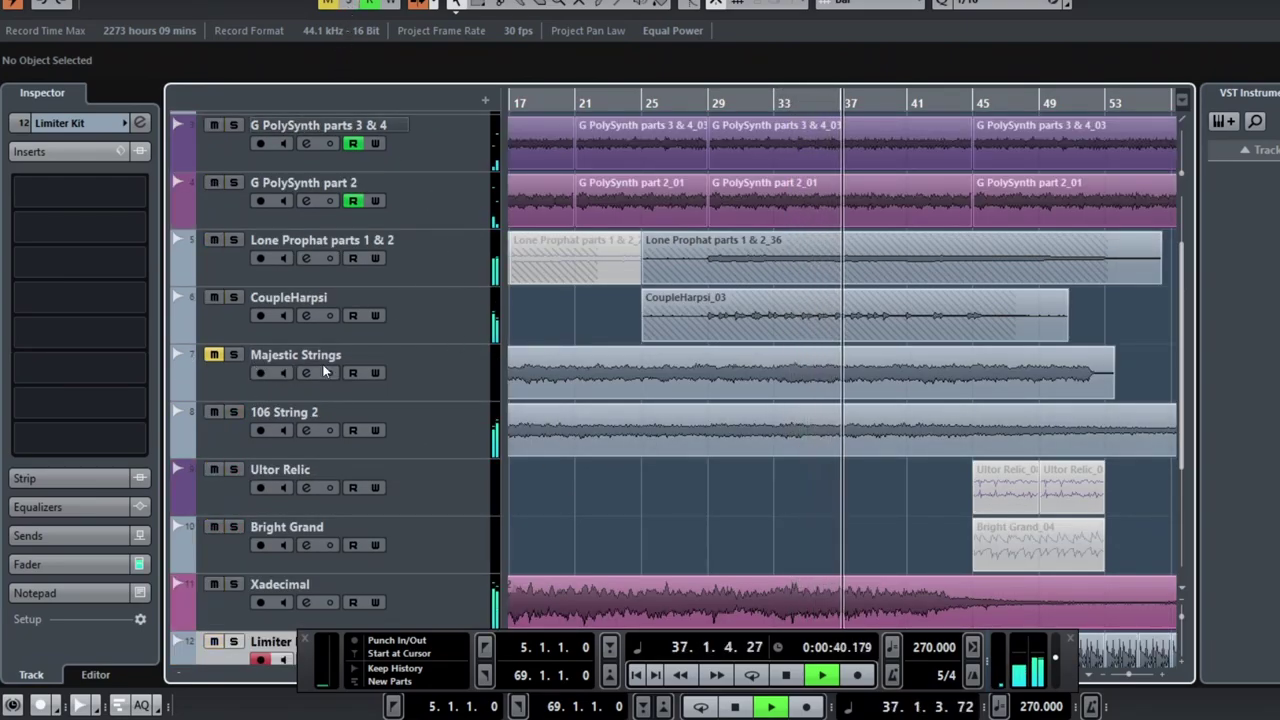
key(space)
click(460, 373)
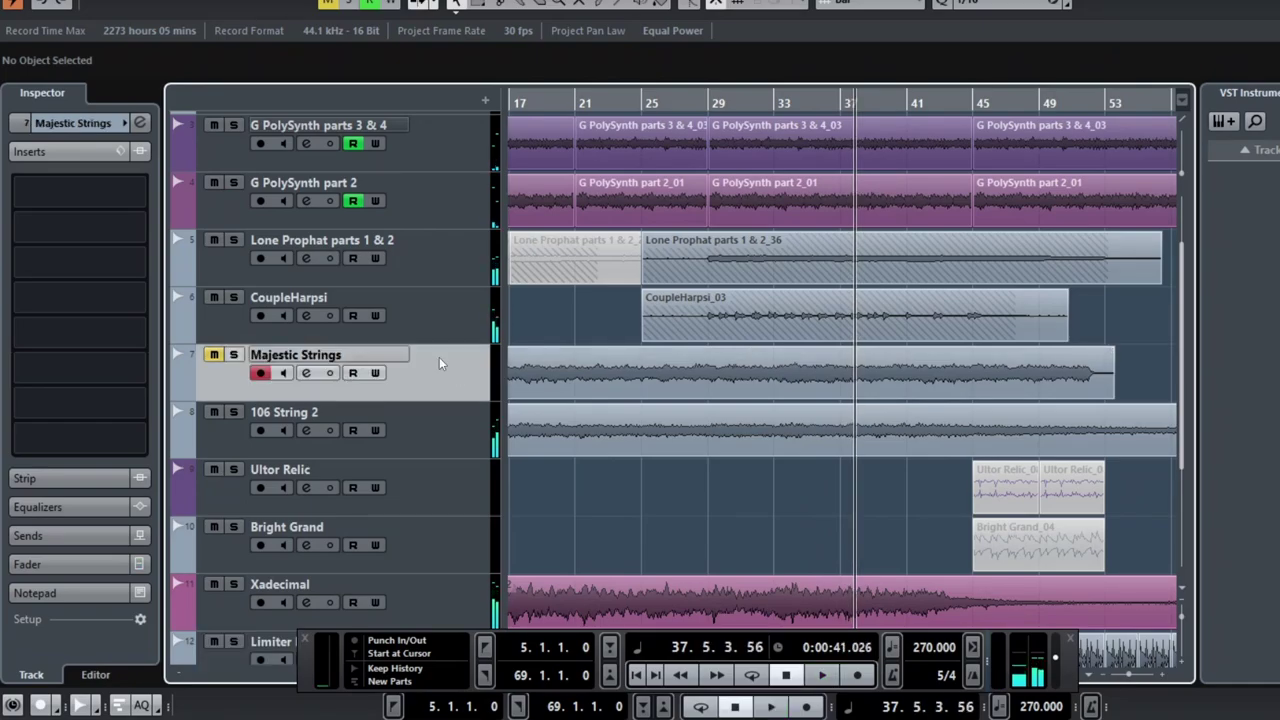
Step: Solo the Majestic Strings track and play it from bar 13
scroll(697, 388, left, 3)
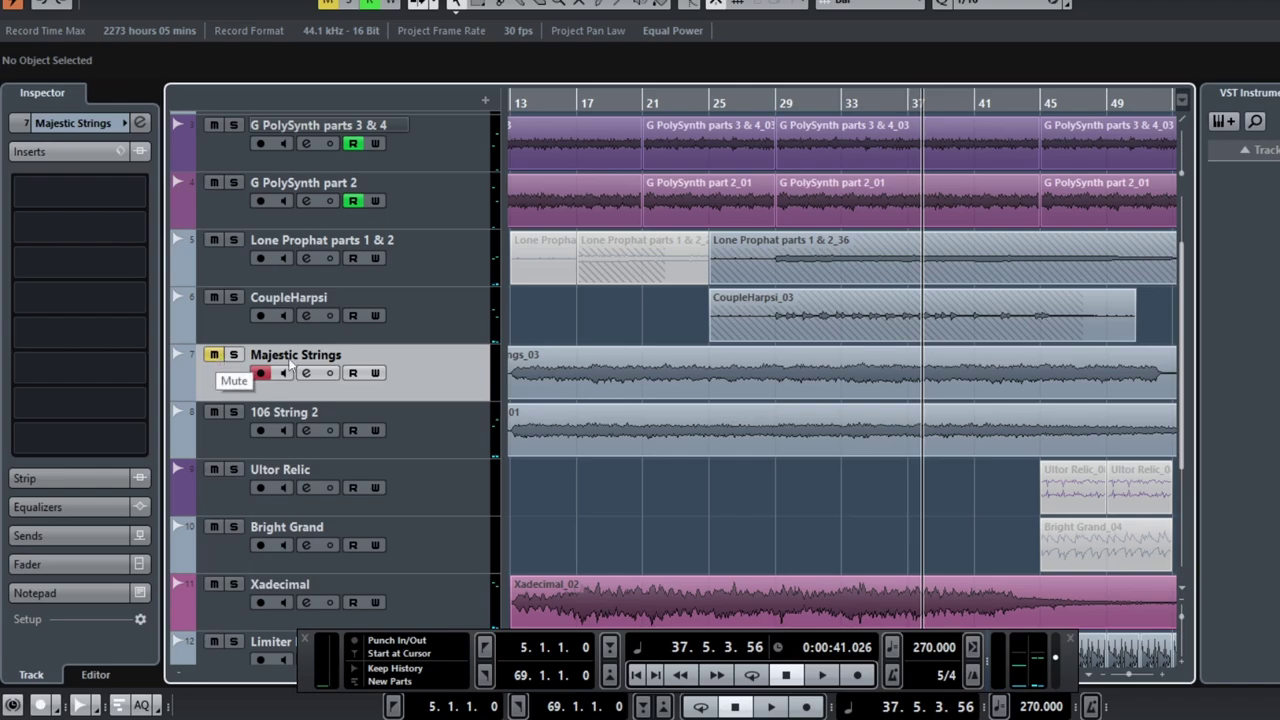
scroll(786, 366, left, 2)
scroll(786, 366, right, 2)
scroll(786, 366, left, 2)
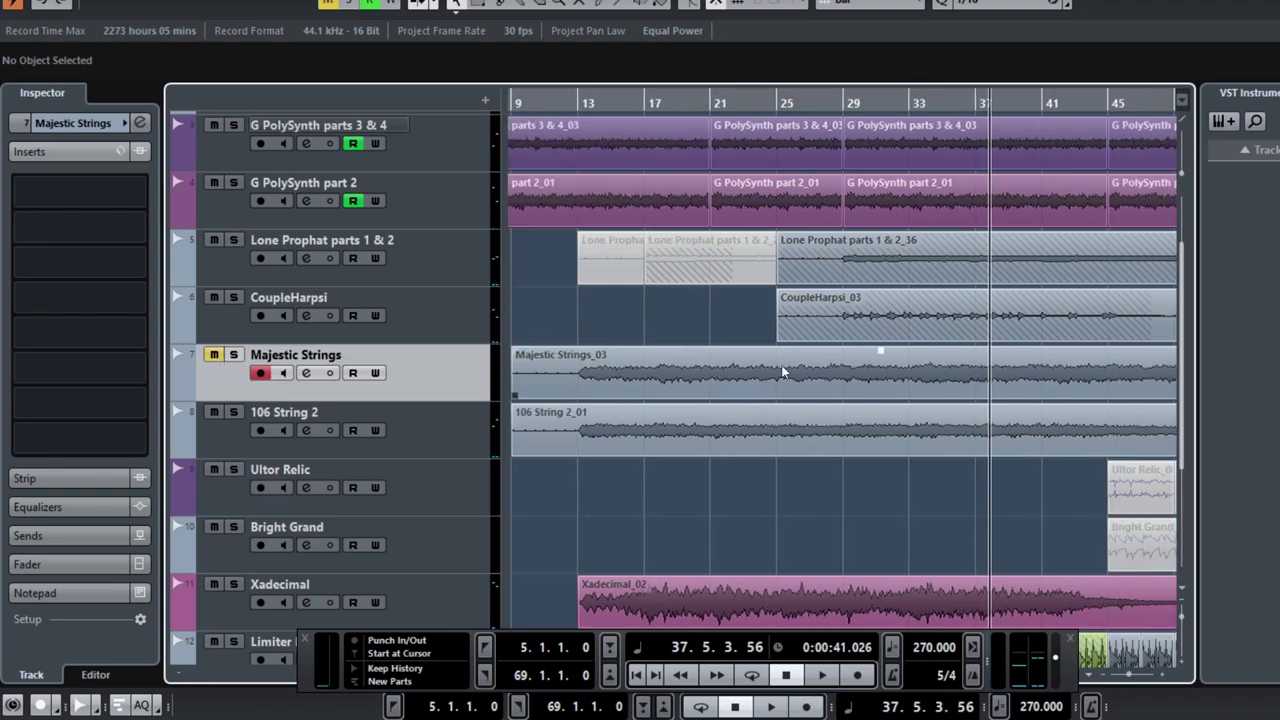
click(574, 102)
click(232, 355)
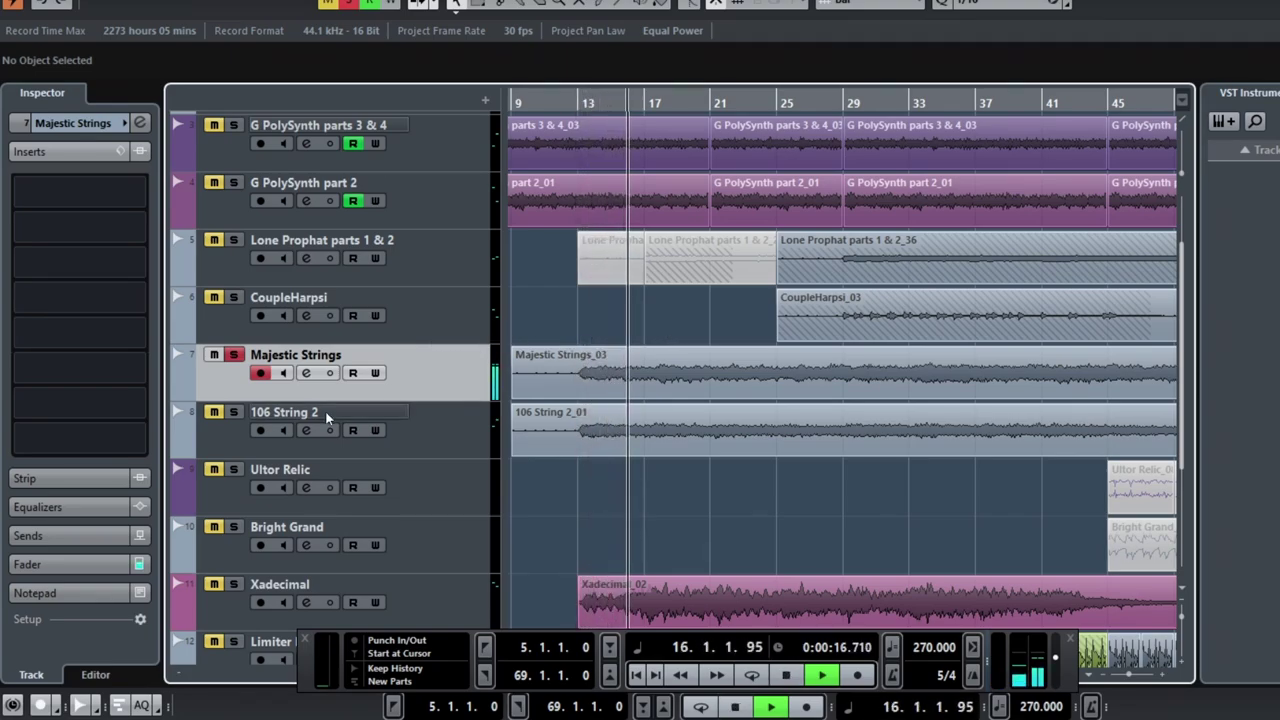
Step: Add the 106 String 2 track to the solo and listen to both string tracks together
click(238, 416)
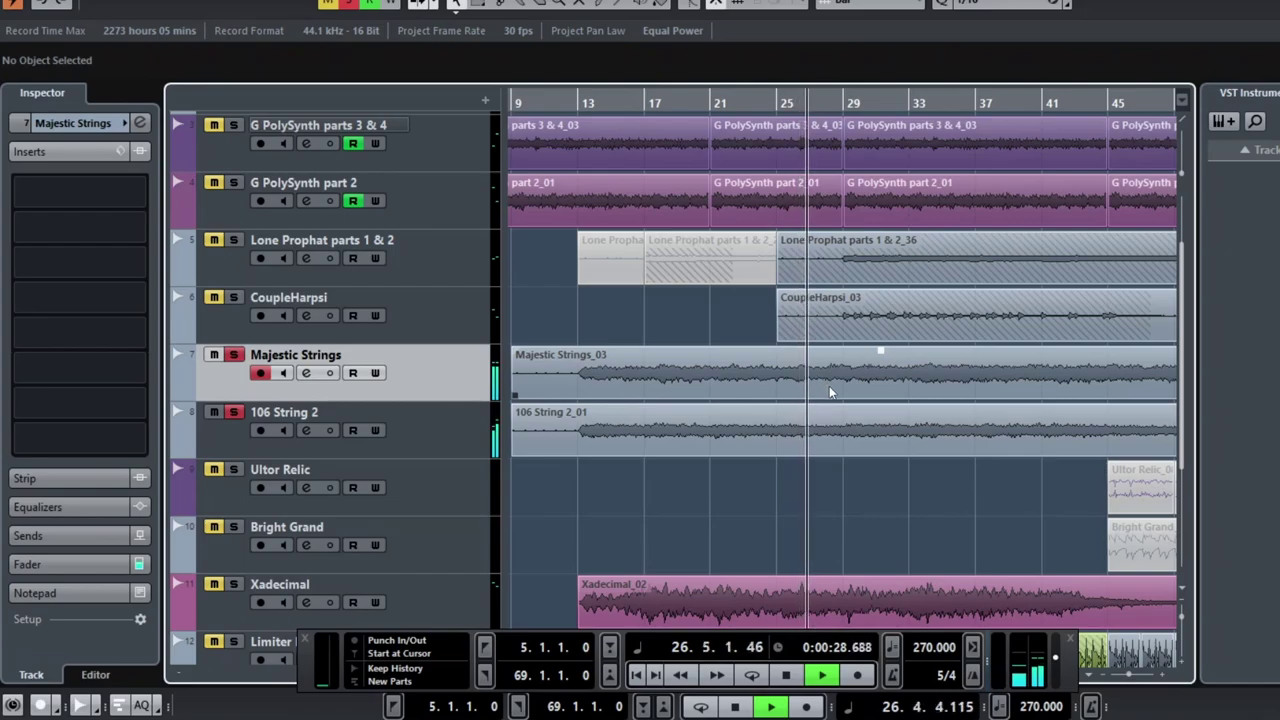
key(space)
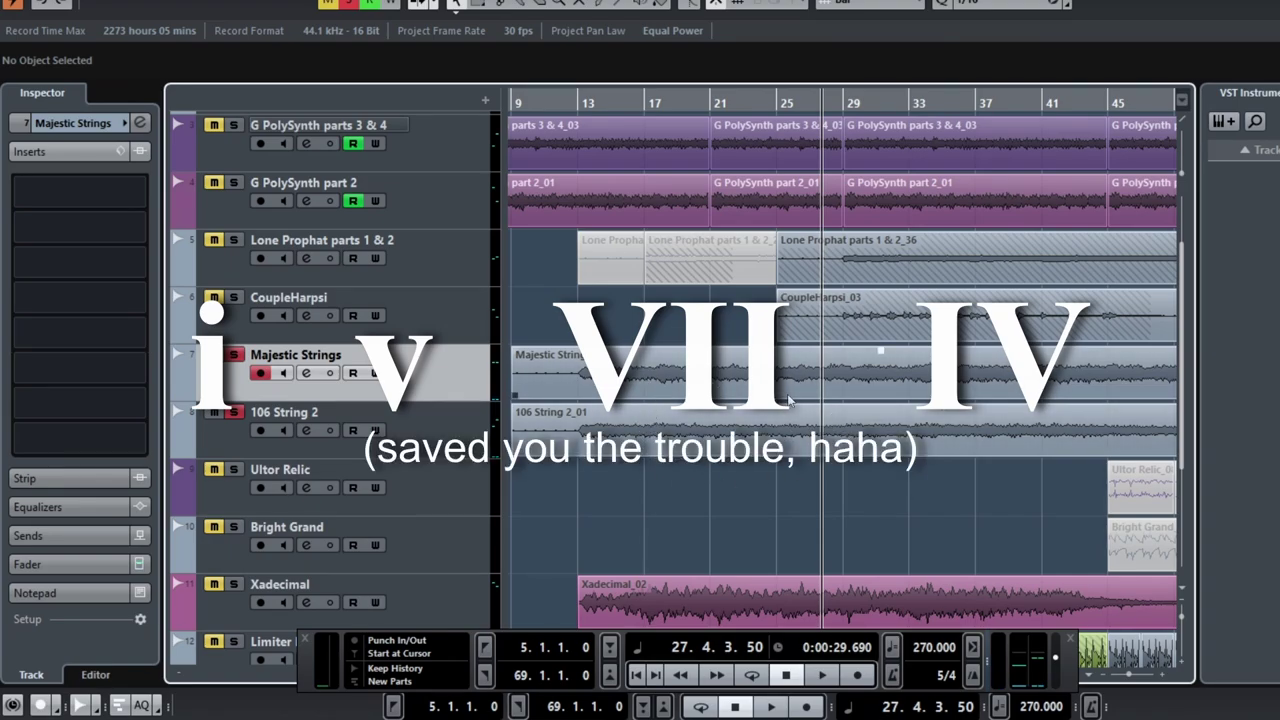
key(space)
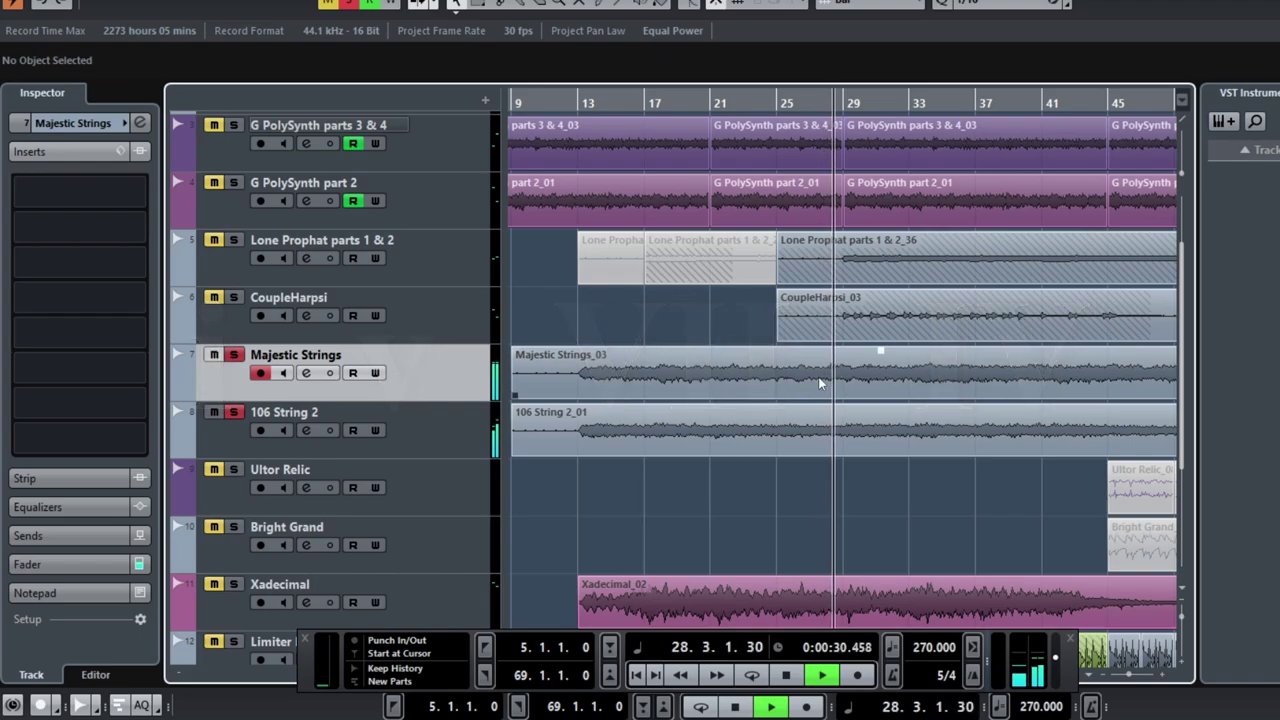
scroll(810, 391, right, 3)
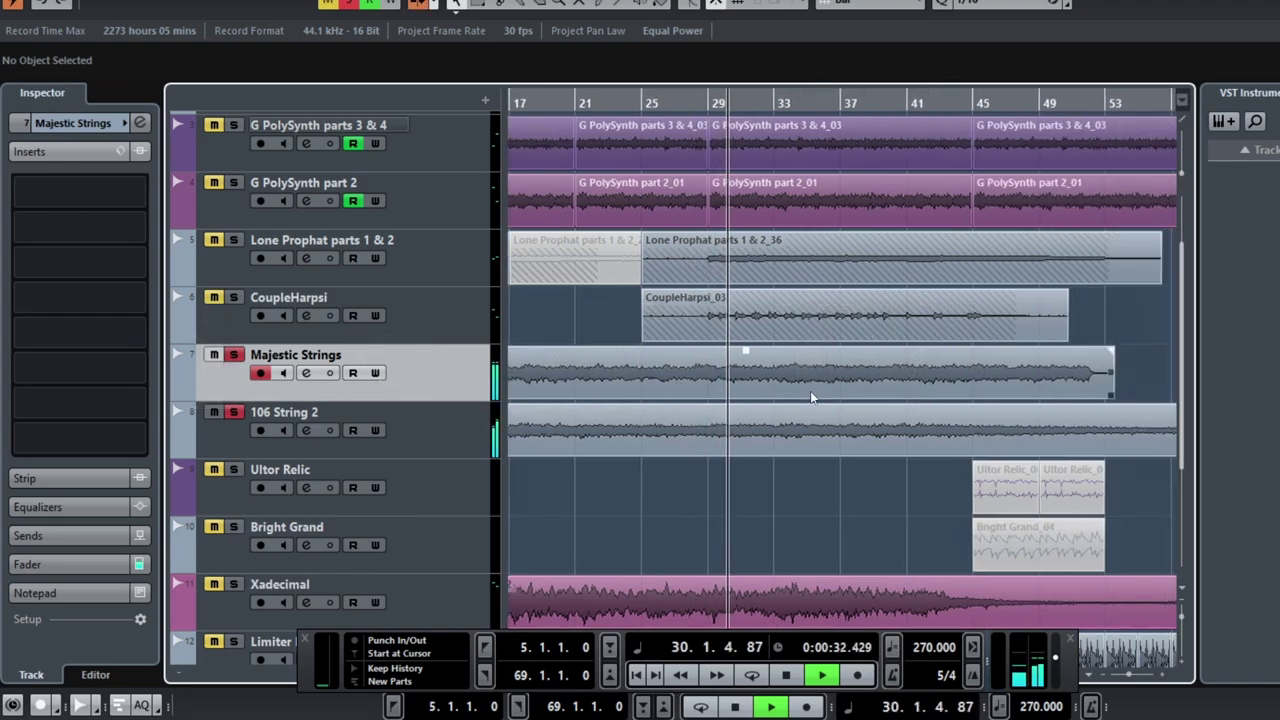
Step: Listen to the soloed string tracks through the end of Majestic Strings, return to bar 29 and clear all mutes and solos
scroll(810, 391, right, 3)
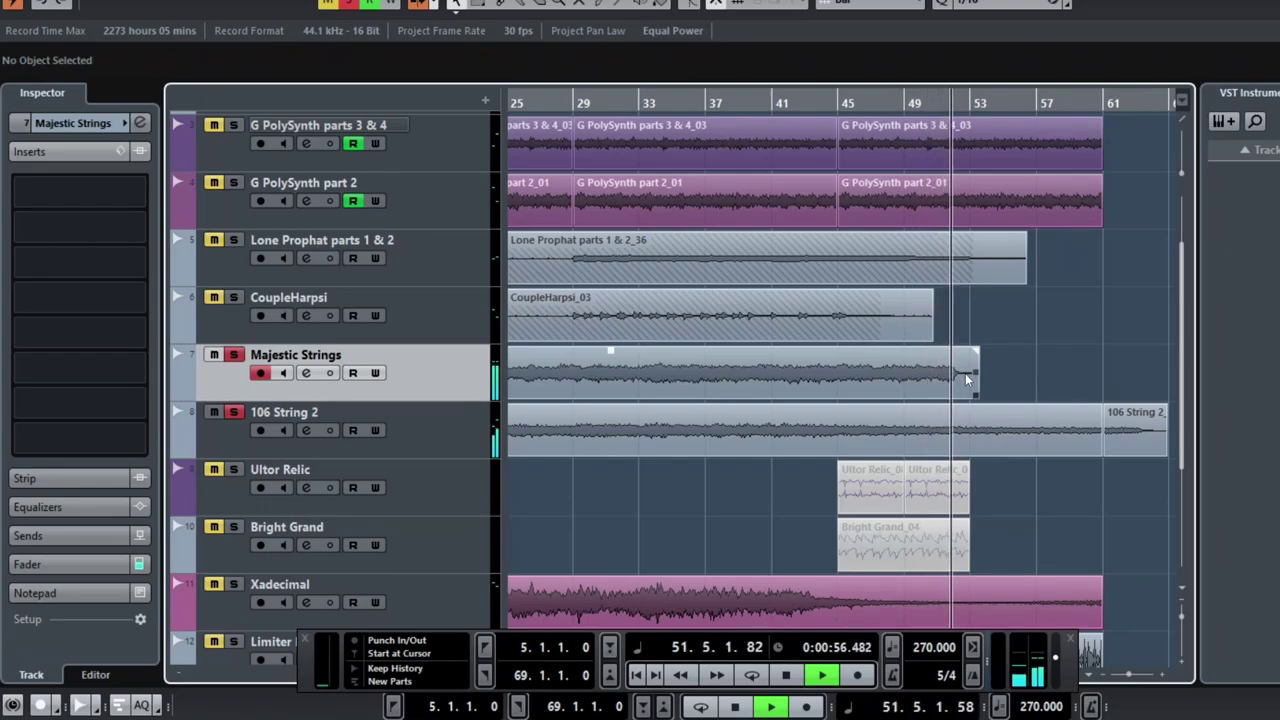
key(space)
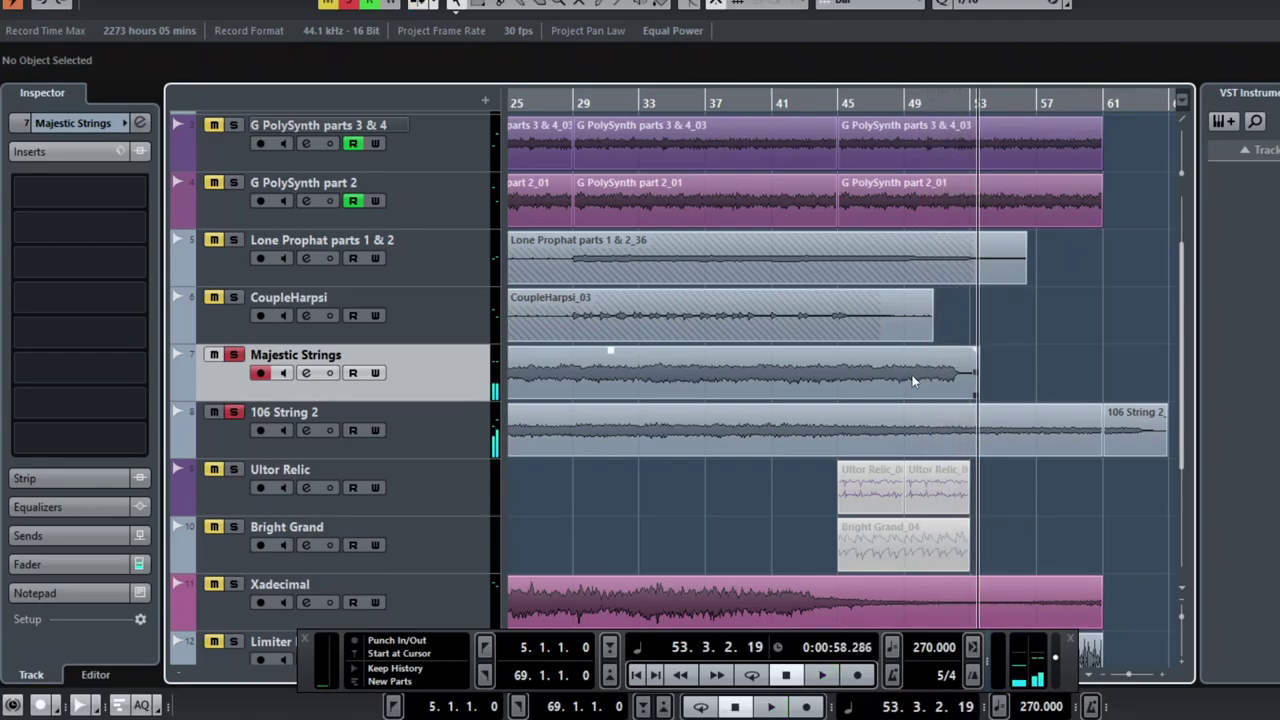
click(578, 103)
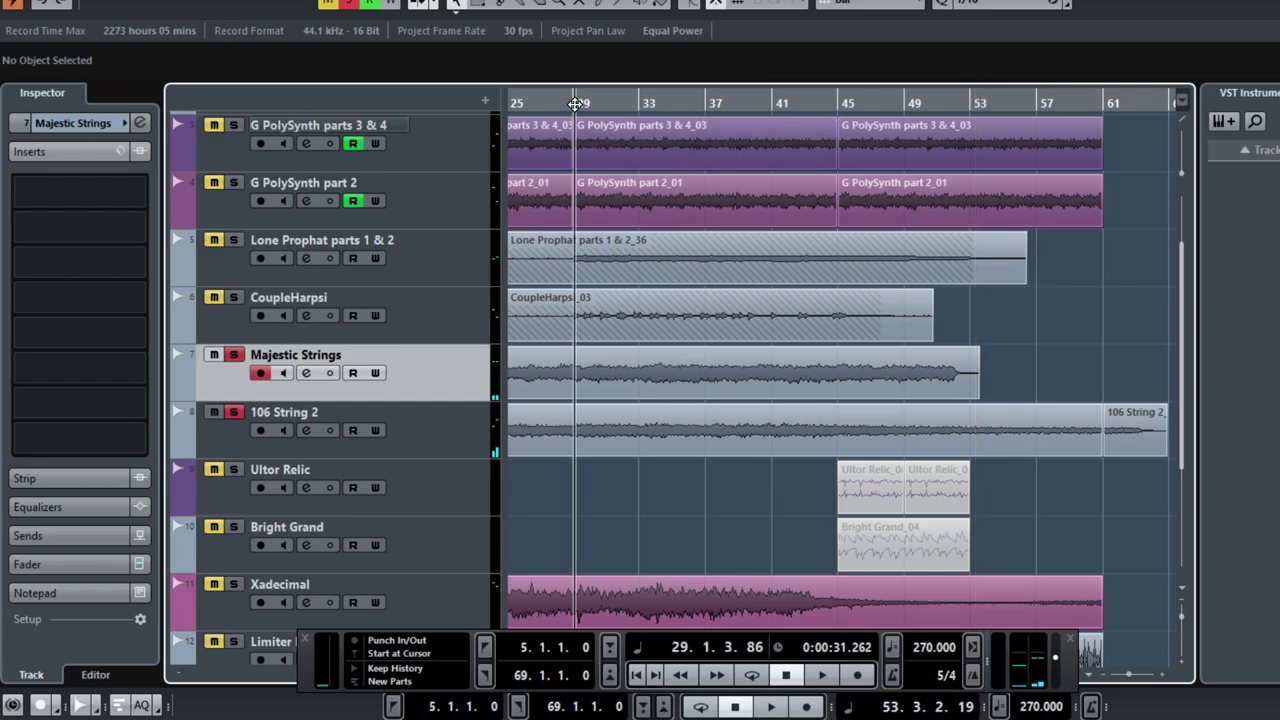
click(326, 2)
click(348, 2)
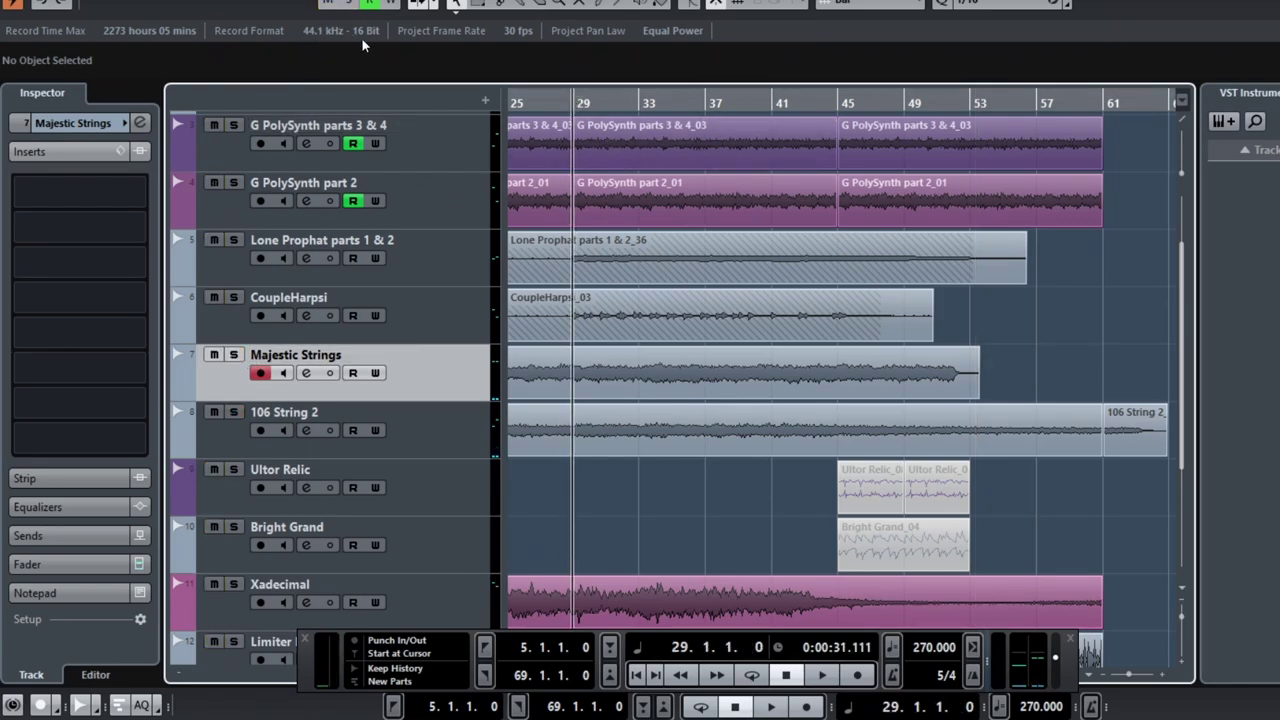
Step: Play the full arrangement from bar 29 into bar 45 and stop
scroll(703, 462, up, 2)
scroll(703, 462, down, 6)
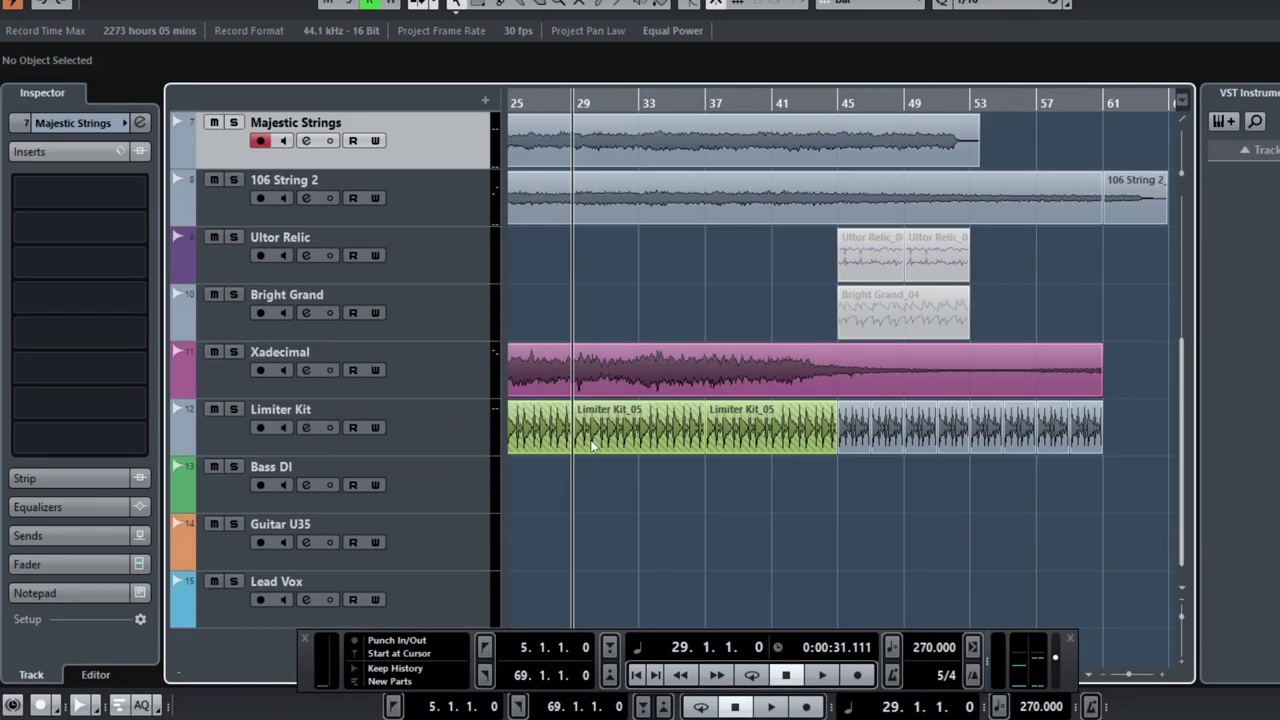
scroll(565, 263, up, 5)
key(space)
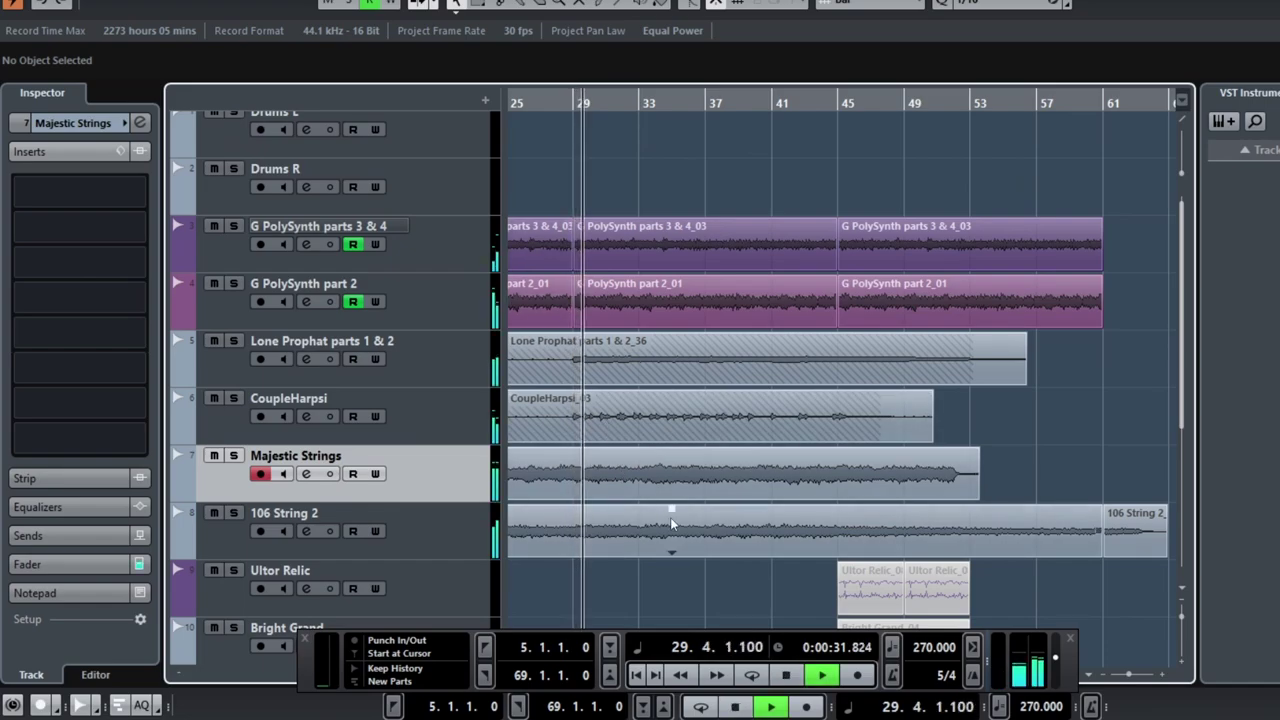
scroll(676, 532, down, 2)
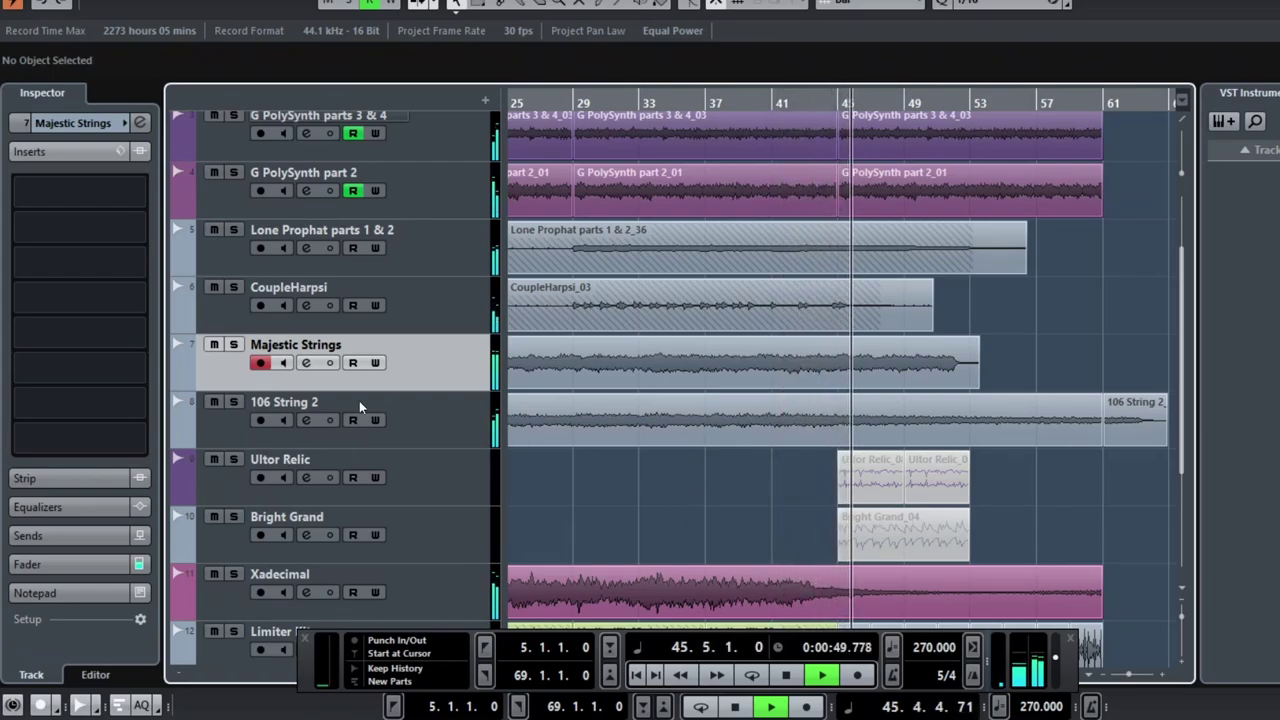
key(space)
Step: Mute Majestic Strings, then solo Lone Prophat parts 1 & 2 and CoupleHarpsi with the cursor at bar 29
click(215, 345)
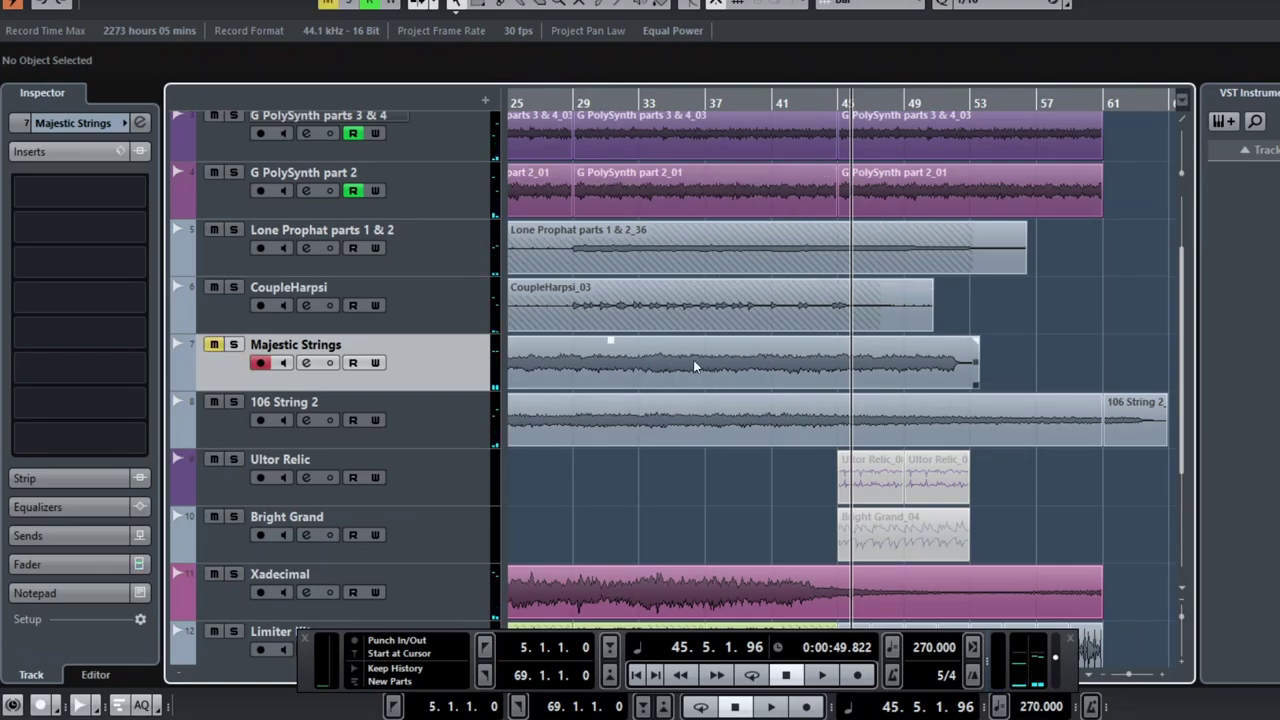
scroll(648, 366, left, 2)
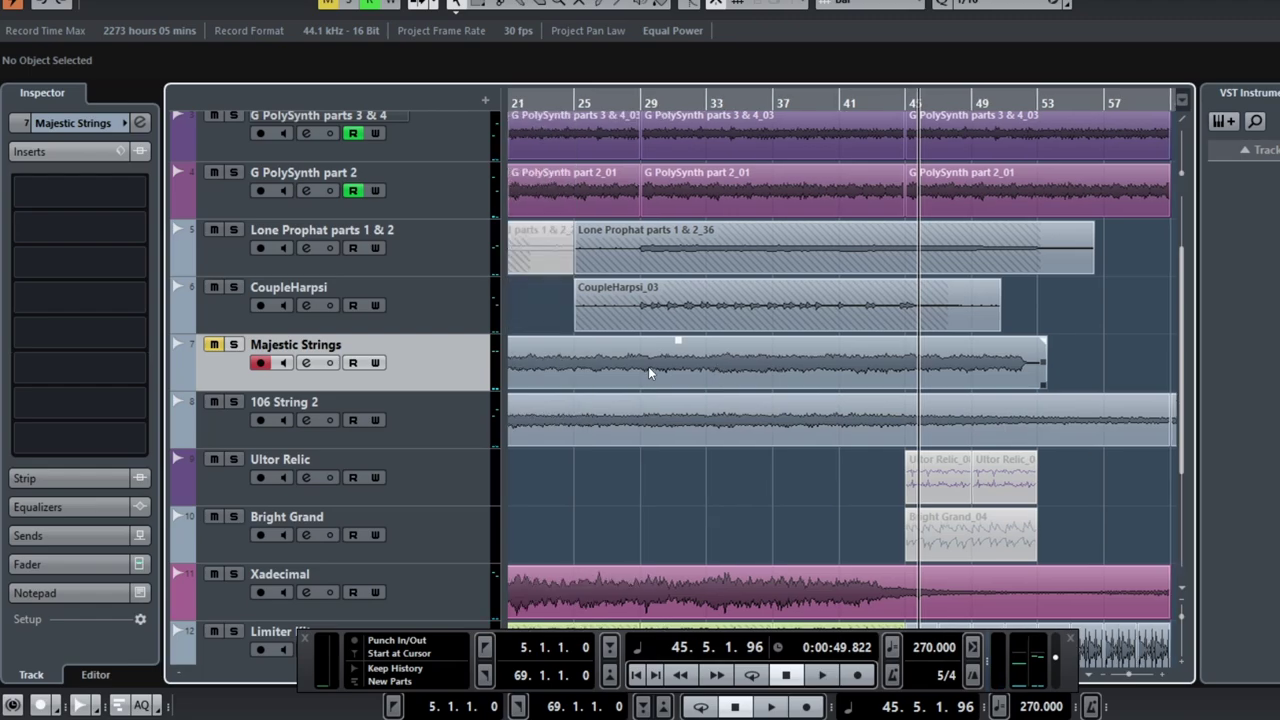
click(628, 110)
click(232, 288)
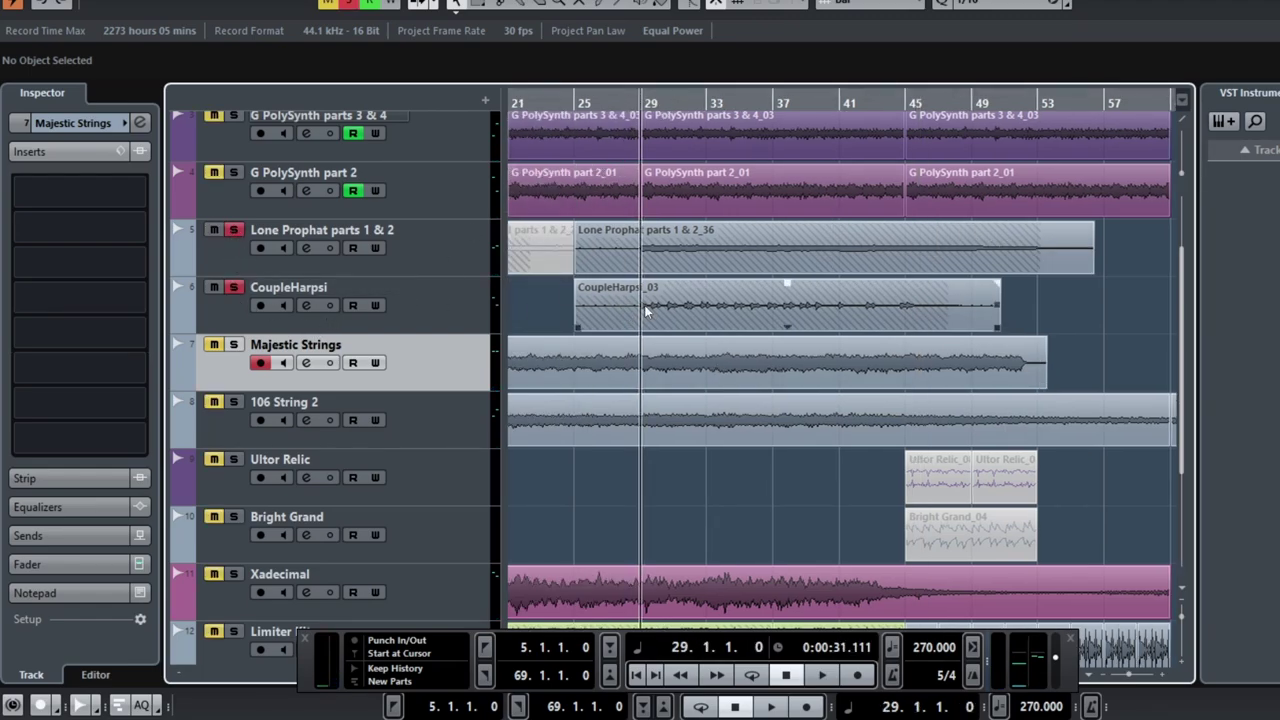
Step: Highlight the Lone Prophat parts 1 & 2_36 and CoupleHarpsi_03 clips one after the other, leaving nothing selected
click(707, 232)
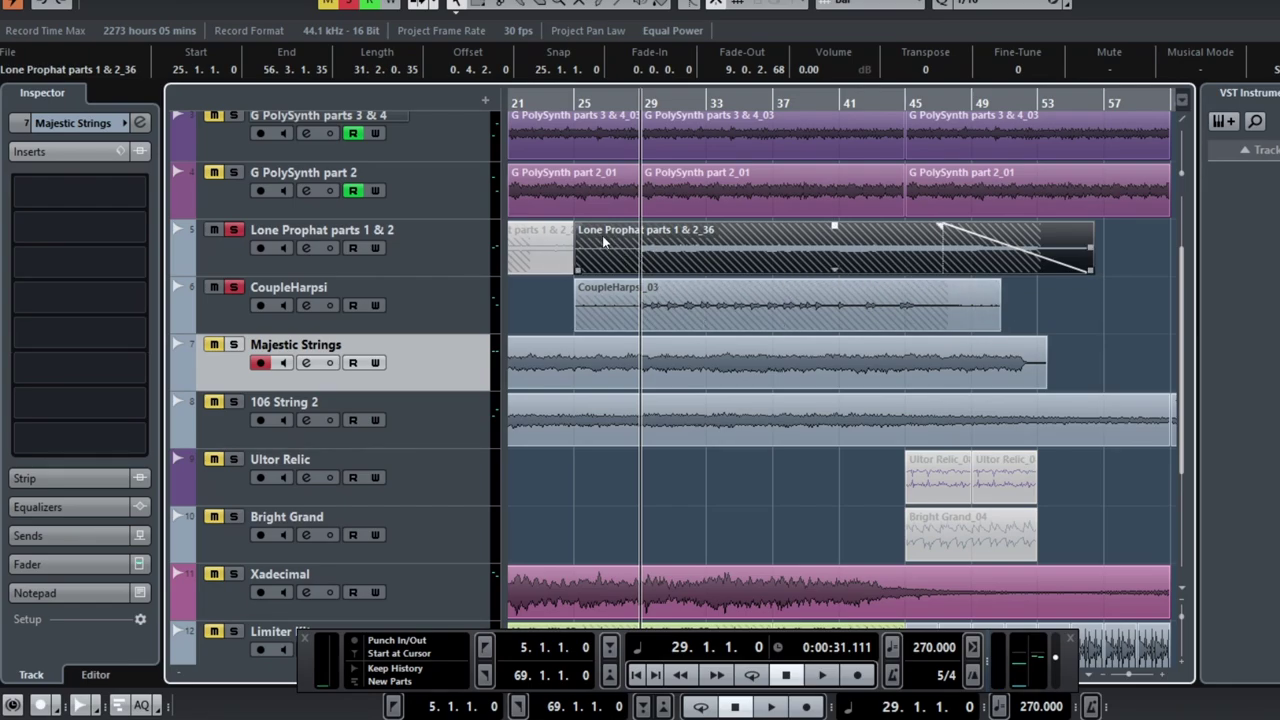
click(643, 295)
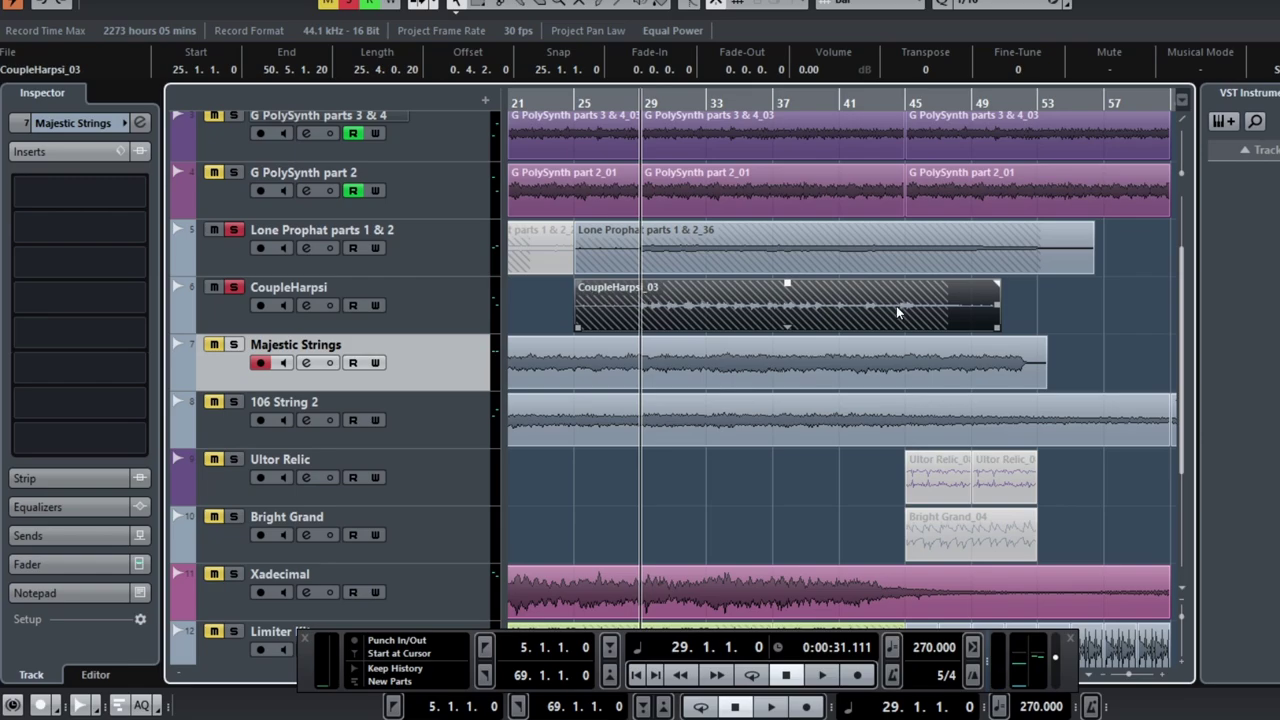
ctrl+click(735, 313)
click(789, 320)
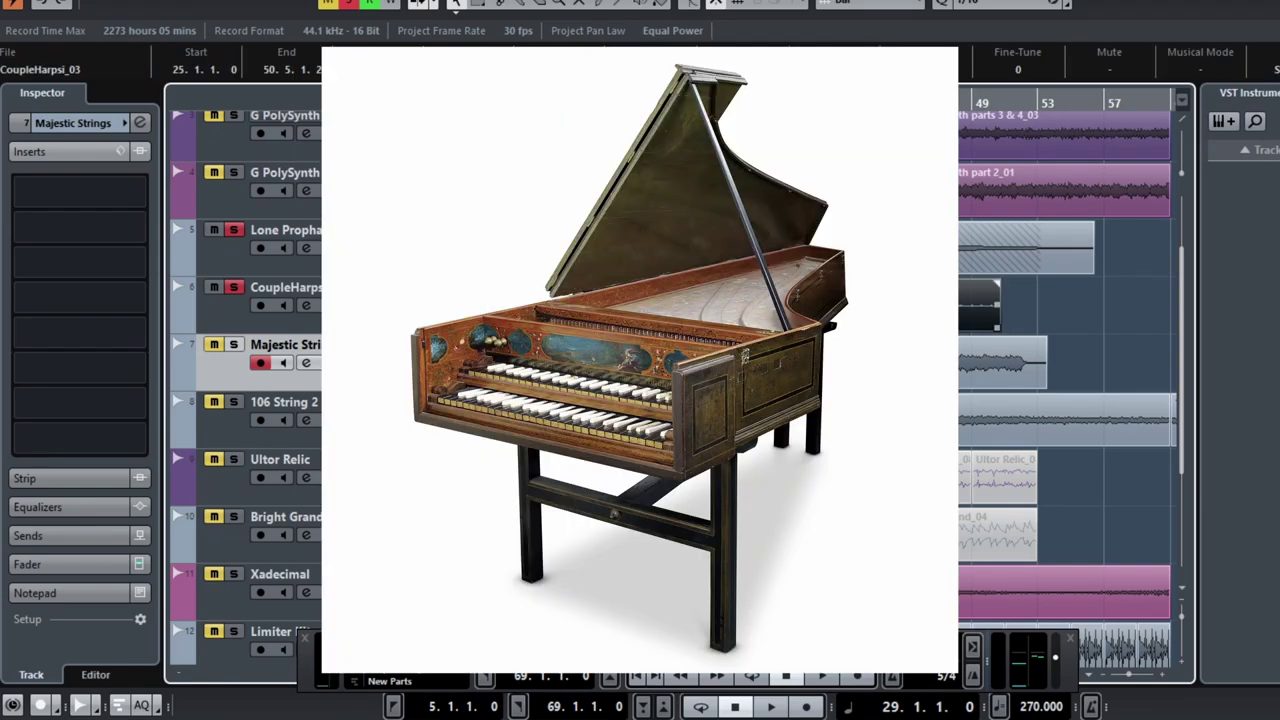
click(1026, 310)
Step: Play the soloed Lone Prophat and CoupleHarpsi tracks from bar 29, stop and return the cursor to bar 29
key(space)
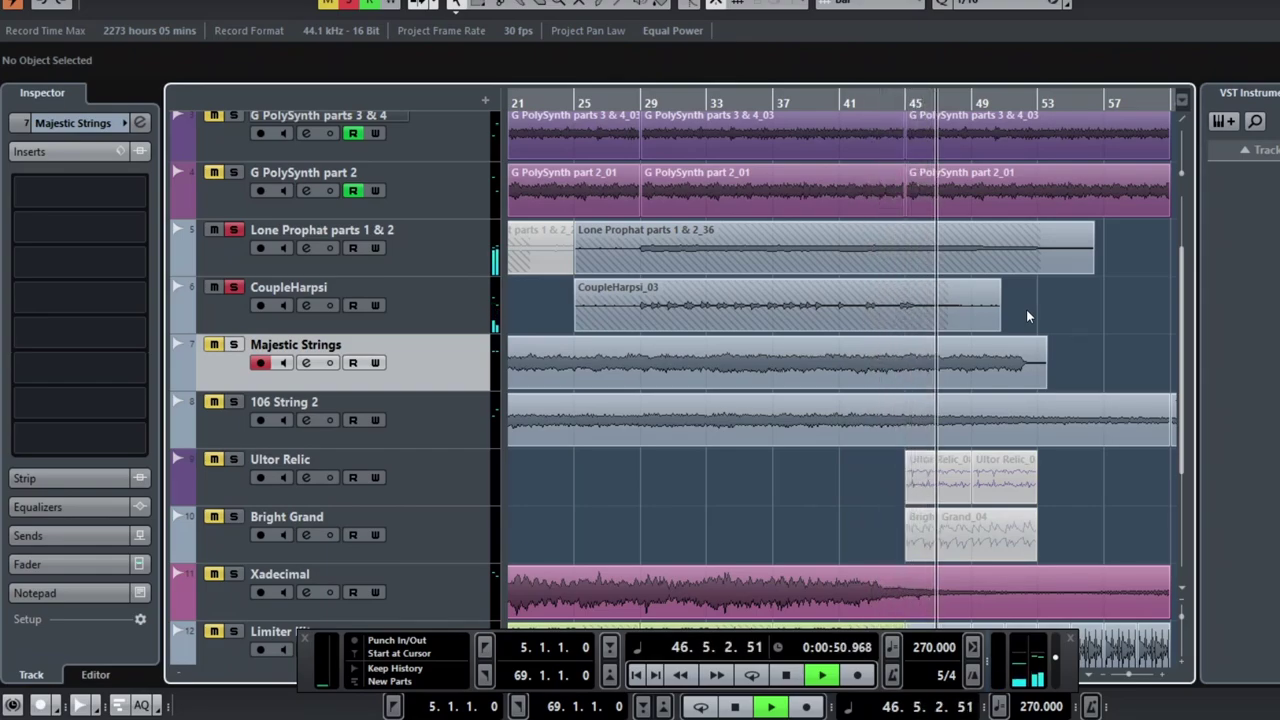
key(space)
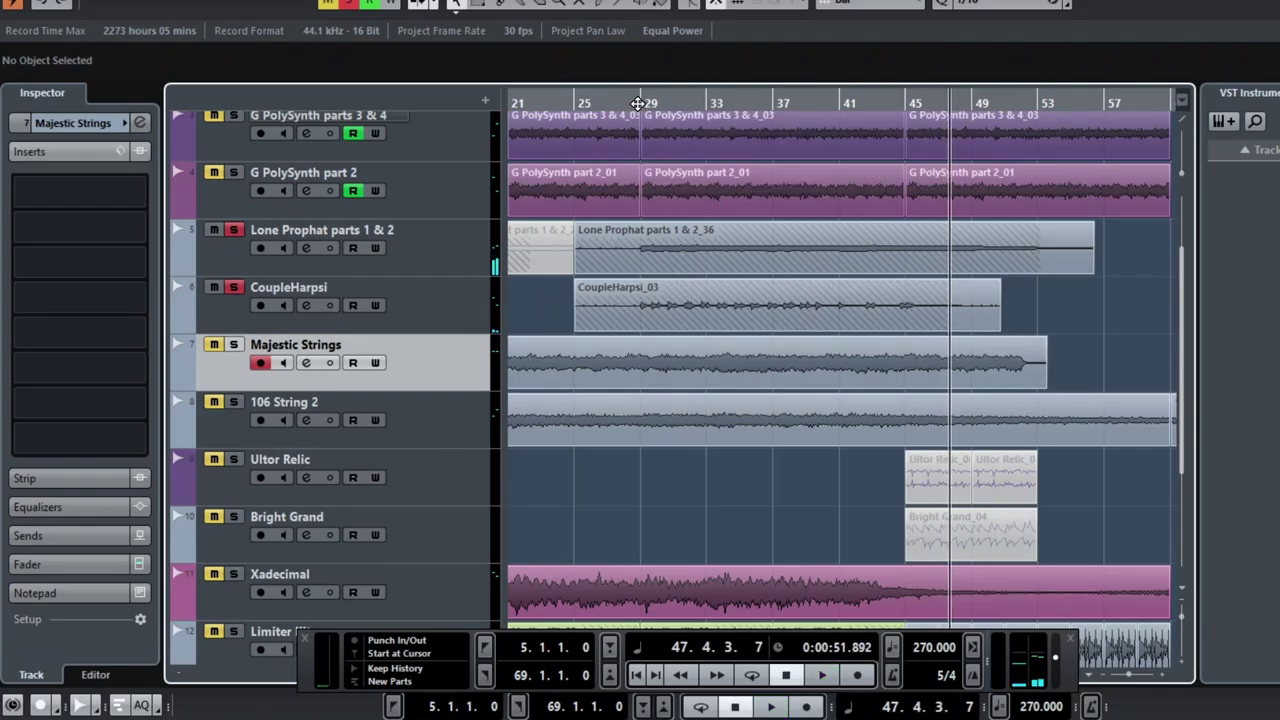
click(643, 100)
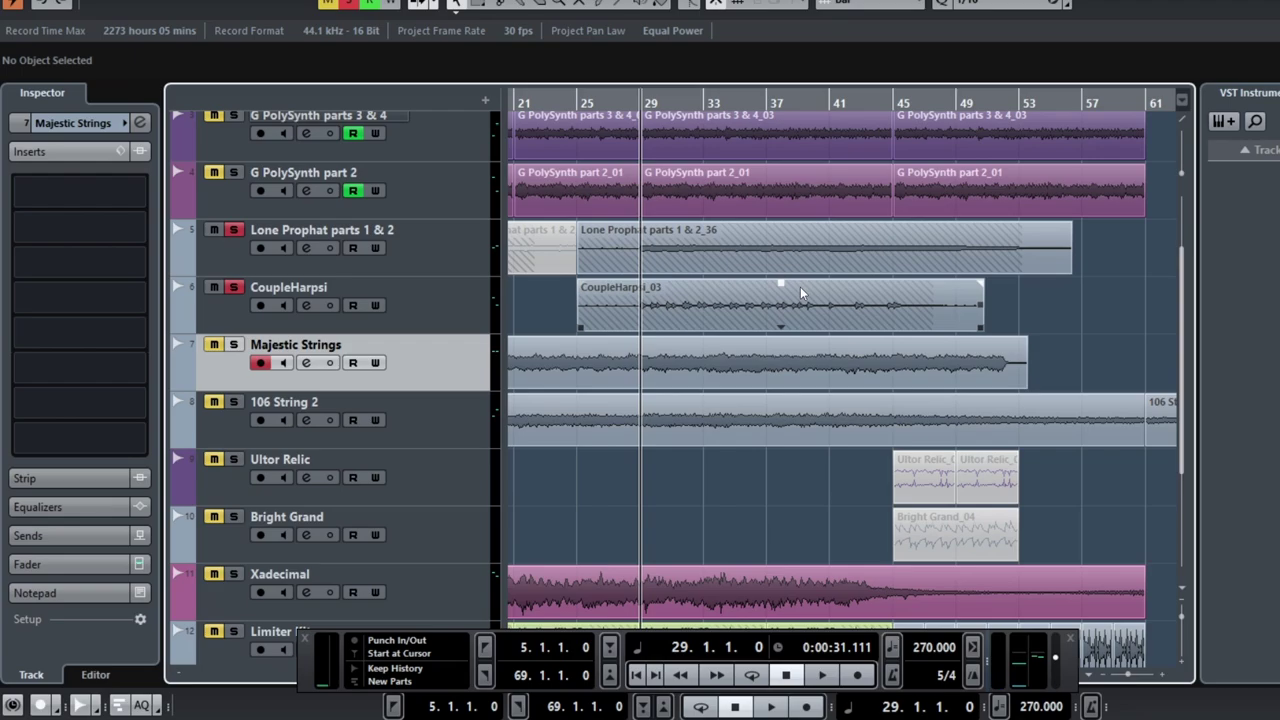
Step: Look over the tracks and briefly highlight the Lone Prophat parts 1 & 2_36 clip
scroll(680, 400, down, 4)
scroll(680, 380, up, 2)
scroll(716, 422, up, 4)
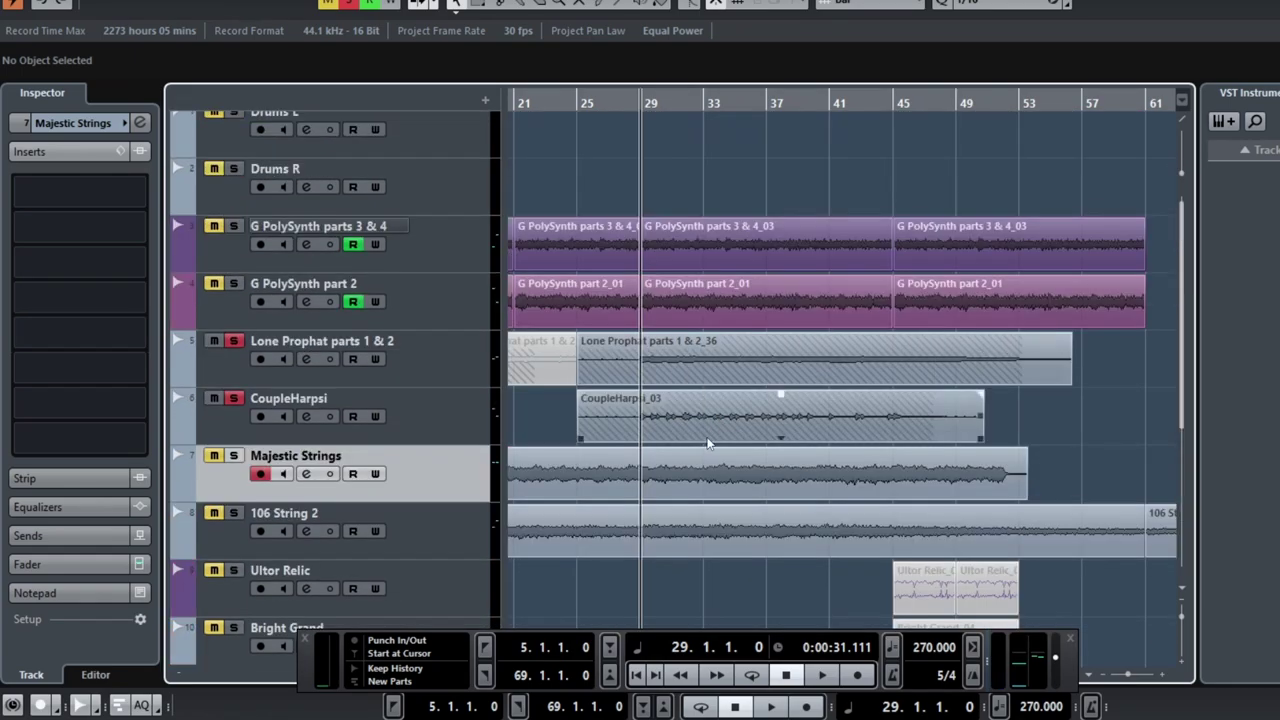
click(712, 345)
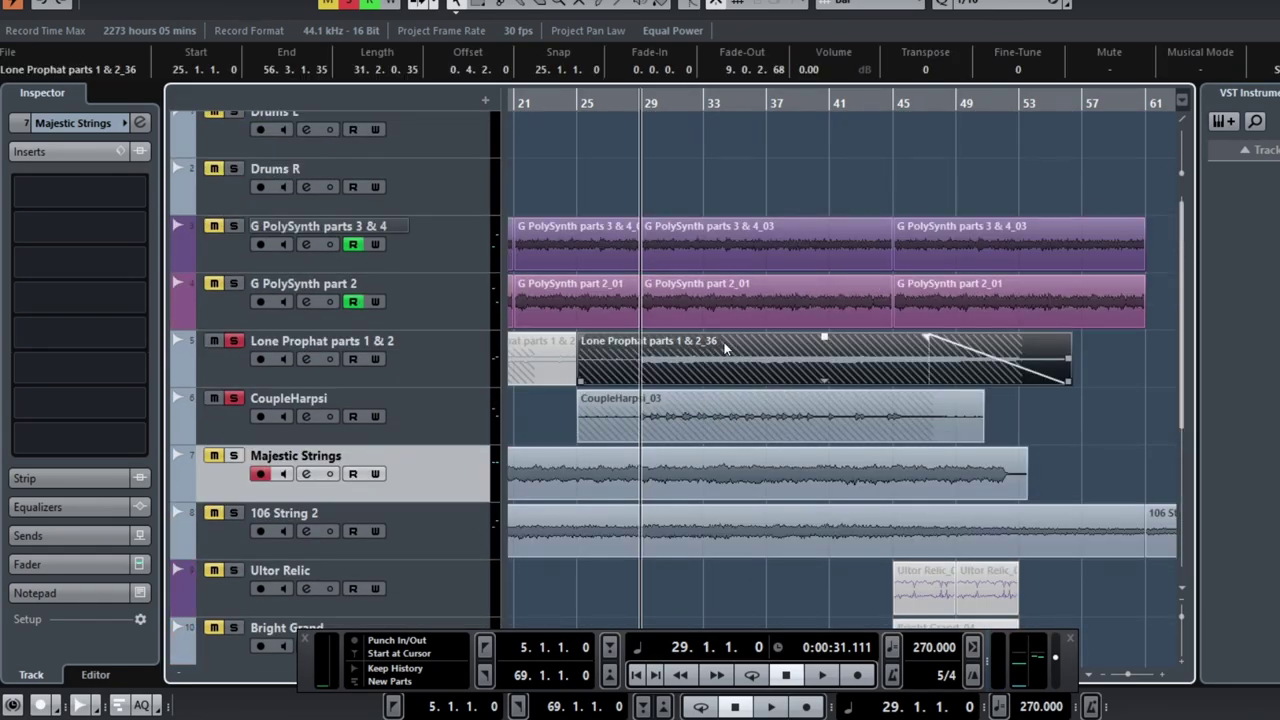
click(1063, 418)
Step: Highlight the muted Ultor Relic and Bright Grand clips that start at bar 45, leaving them unselected
scroll(900, 418, down, 2)
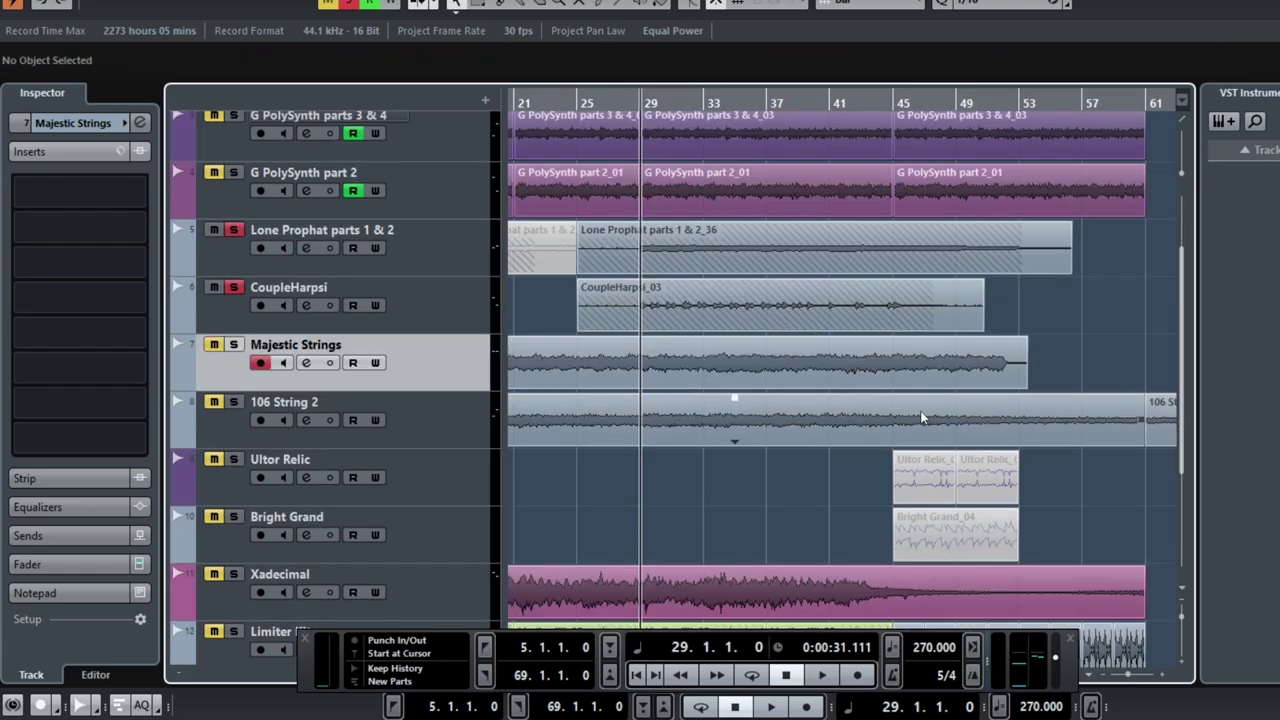
scroll(904, 414, down, 2)
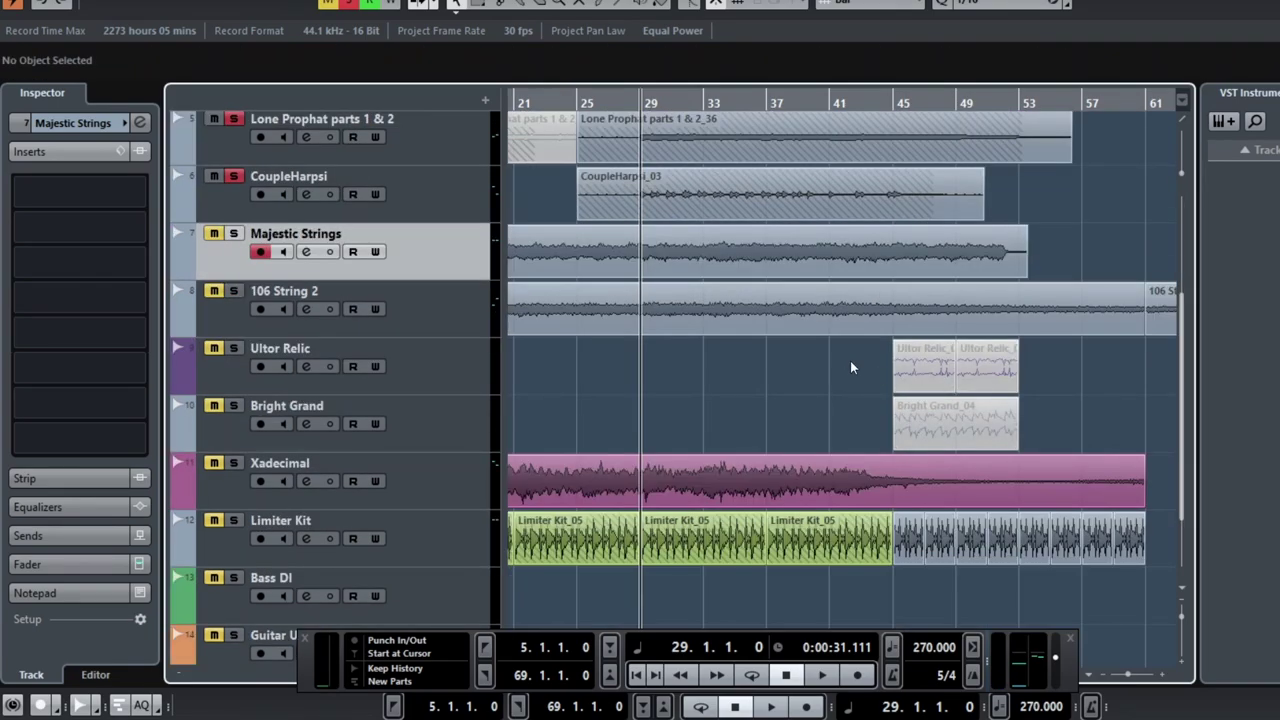
drag(849, 362, 1023, 418)
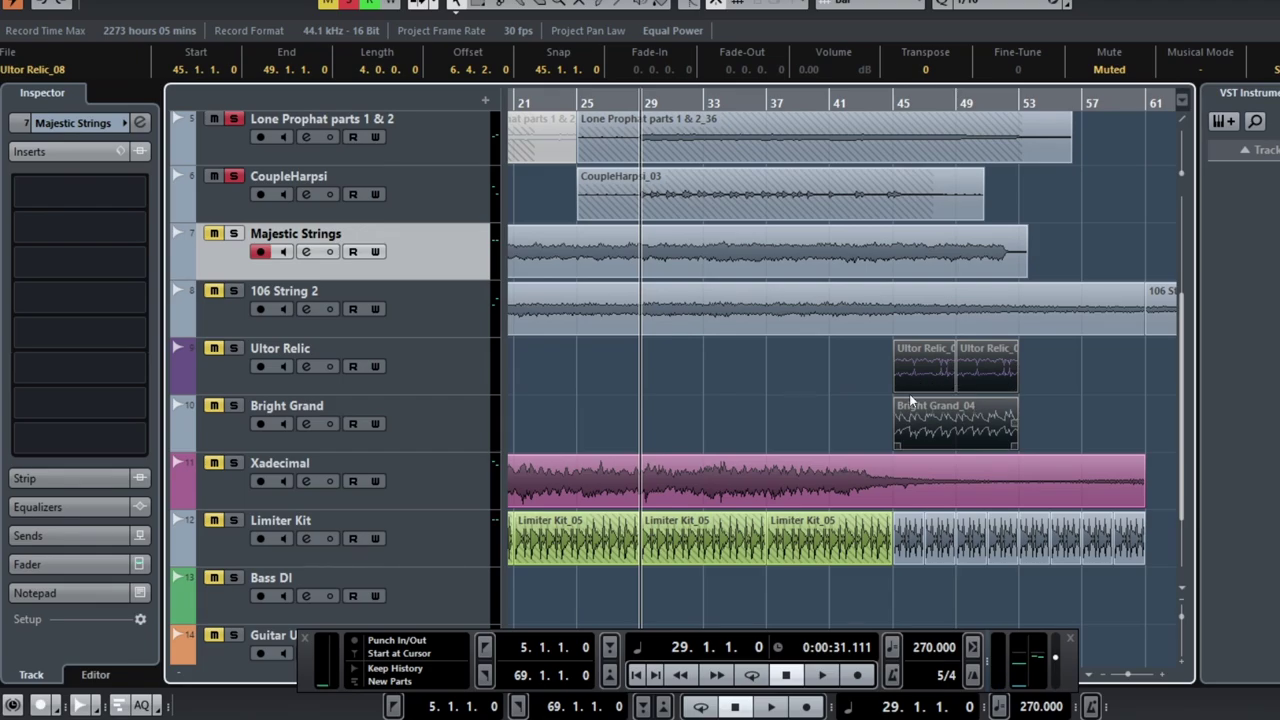
click(856, 370)
drag(857, 369, 1012, 424)
click(840, 388)
Step: Unmute both Ultor Relic clips and the Bright Grand_04 clip with the Mute tool, then return to the selection tool
right_click(797, 378)
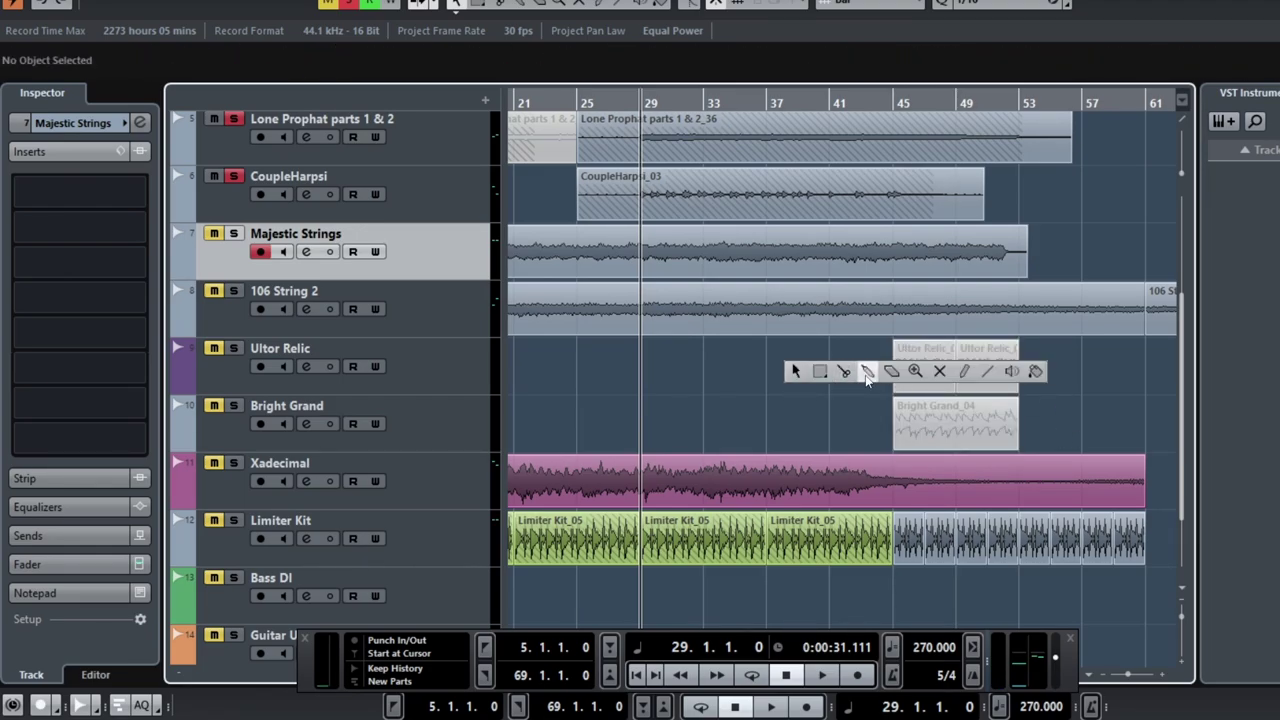
click(939, 372)
click(915, 368)
click(976, 364)
click(920, 430)
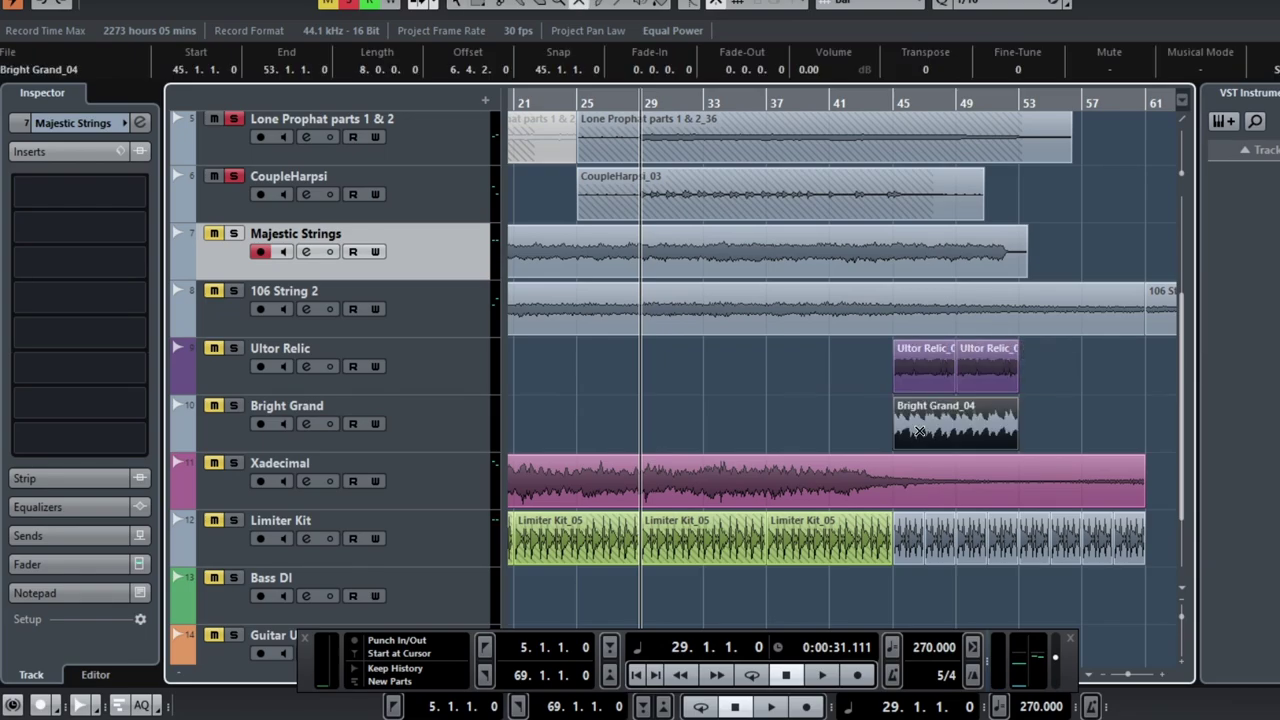
right_click(770, 392)
click(768, 391)
click(709, 381)
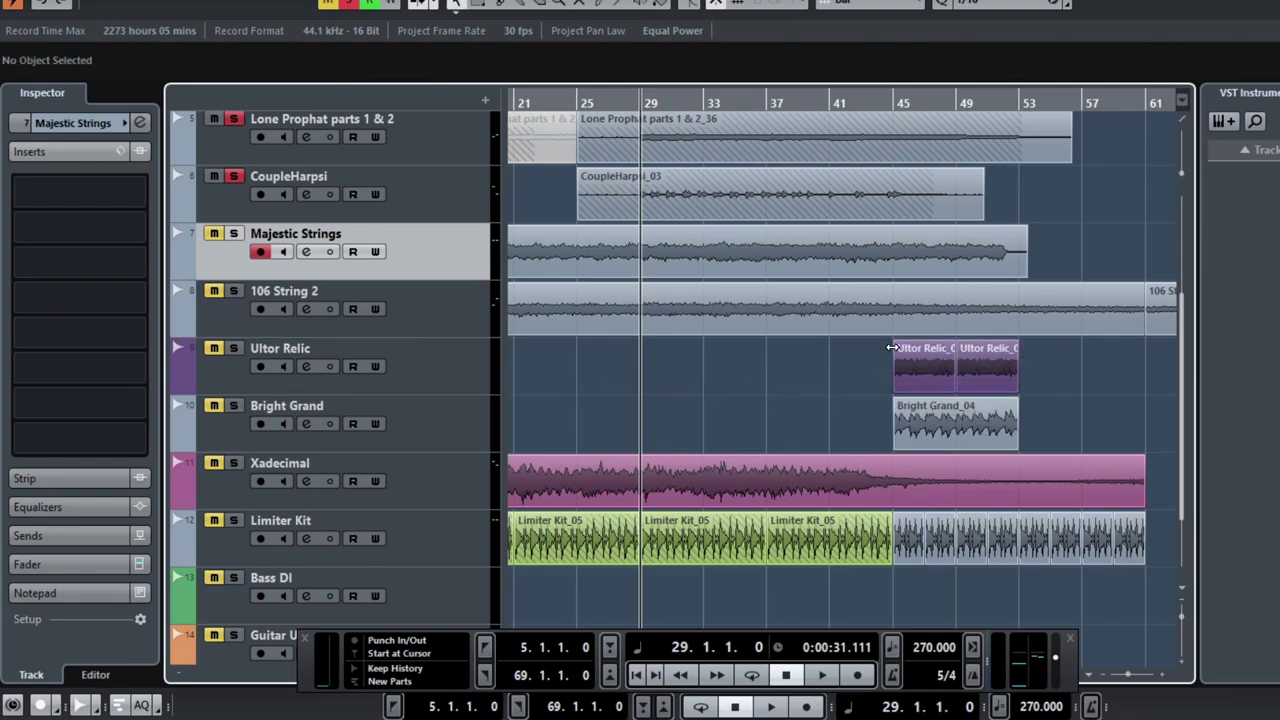
Step: Solo Ultor Relic and Bright Grand and play them from bar 45 past the end of their clips
click(891, 105)
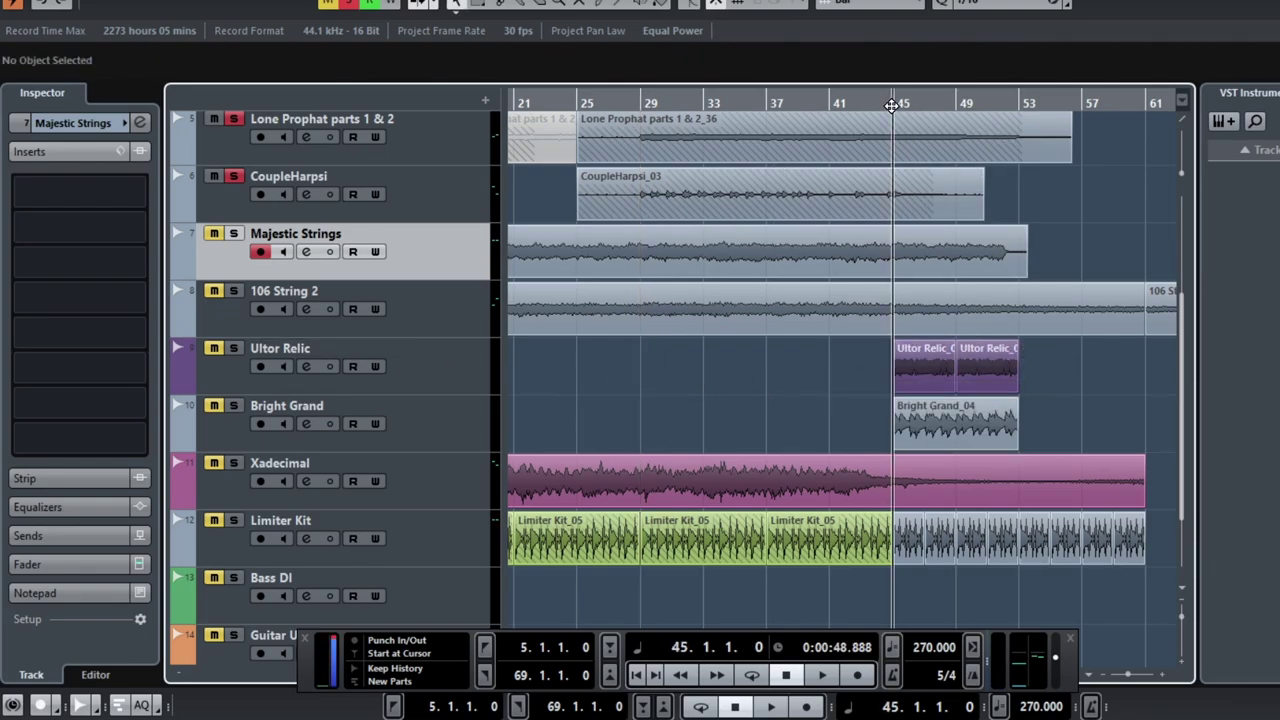
click(236, 349)
click(233, 406)
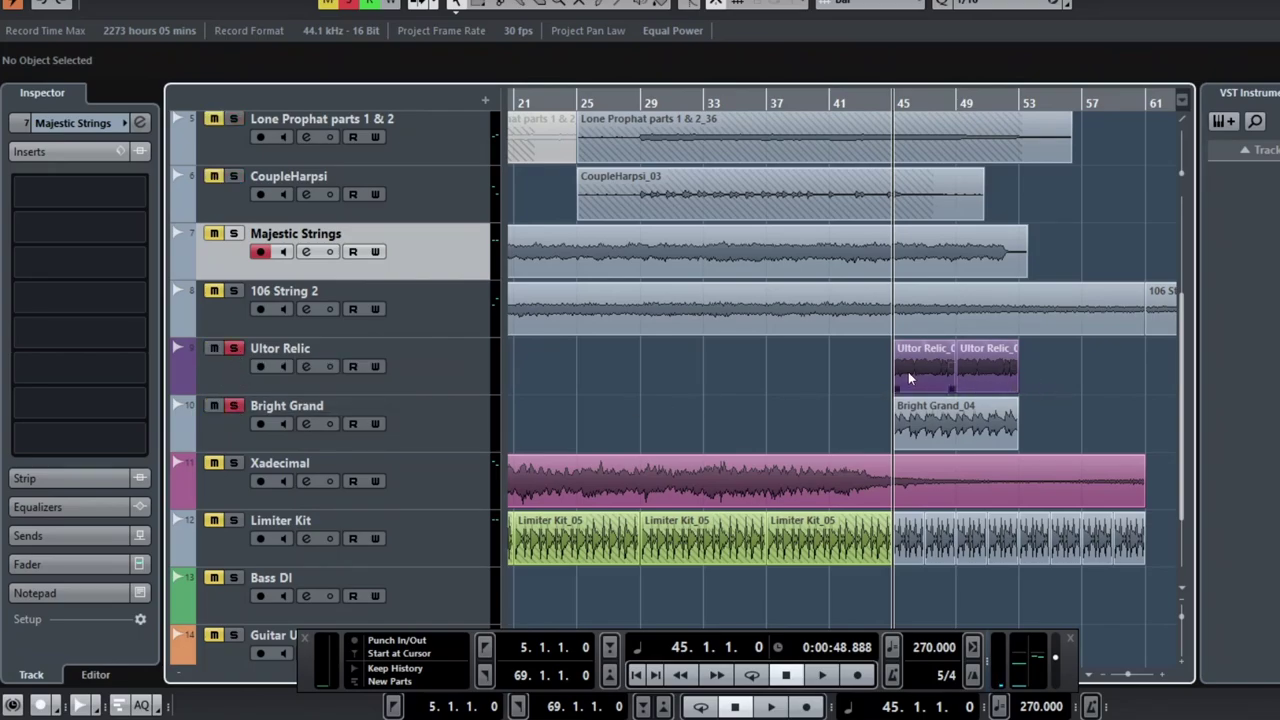
key(space)
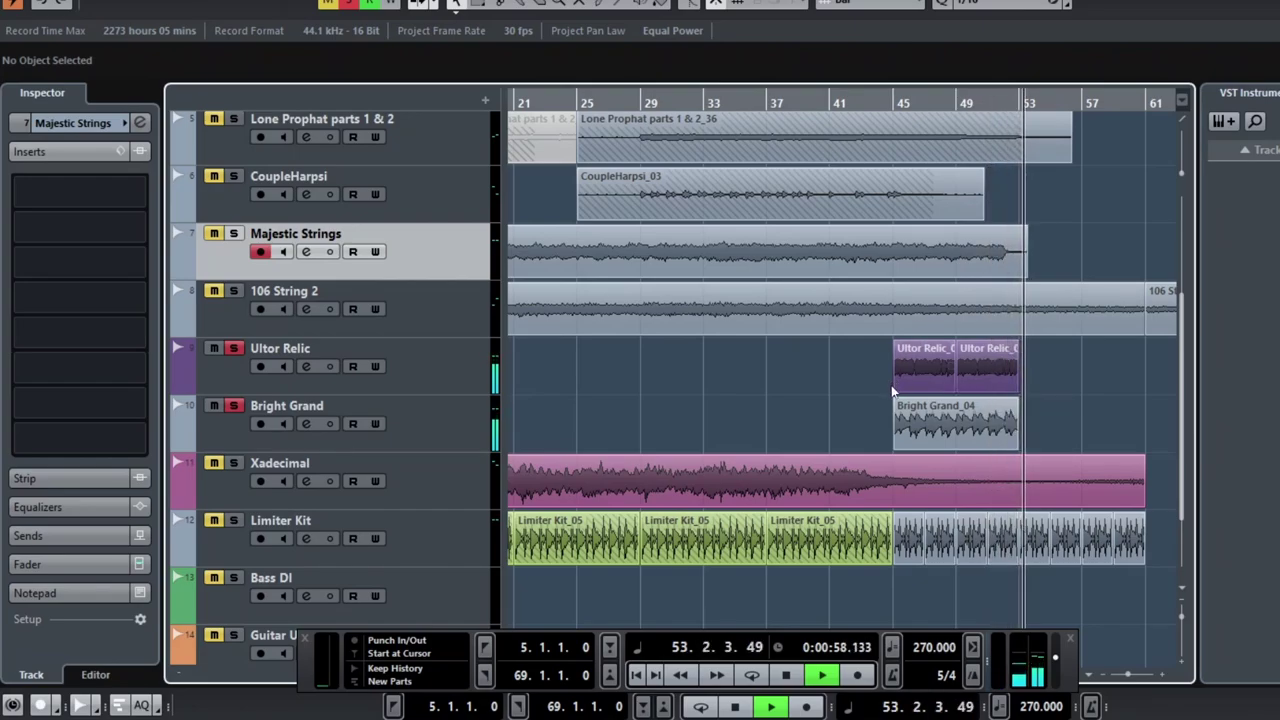
key(space)
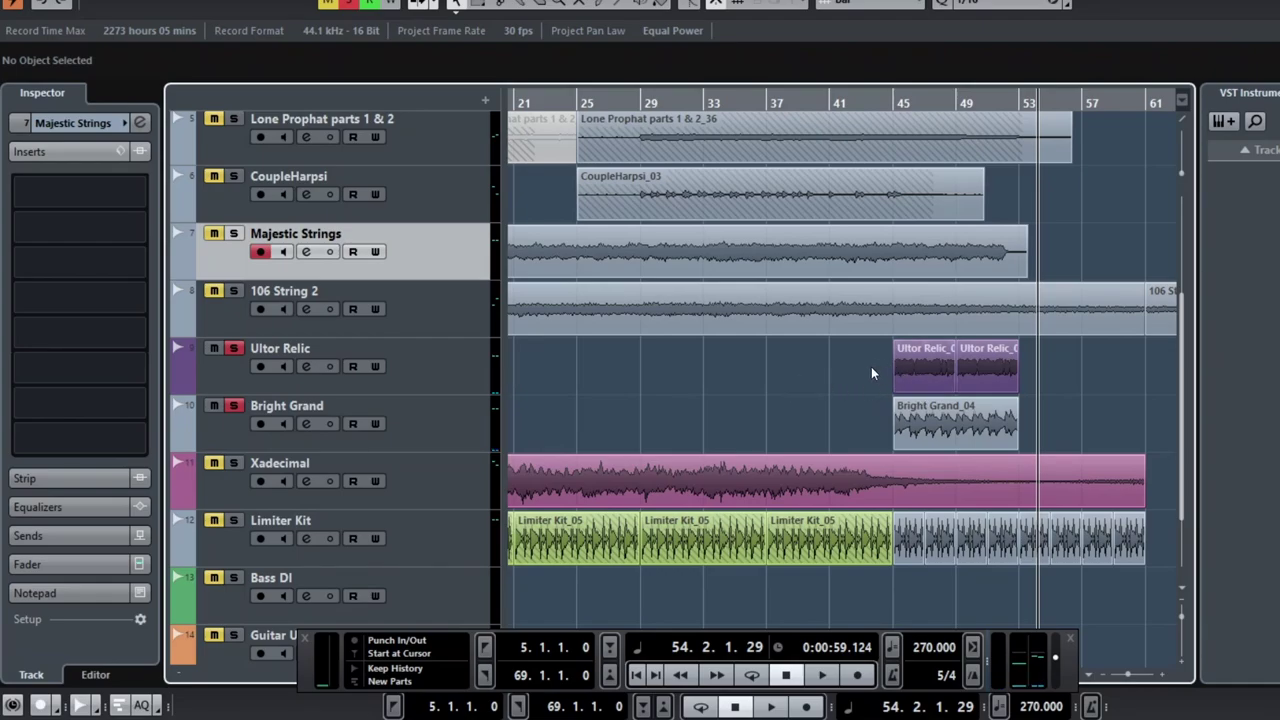
Step: Mute both Ultor Relic clips and the Bright Grand_04 clip again with the Mute tool, then return to the selection tool
drag(871, 373, 1058, 426)
right_click(812, 363)
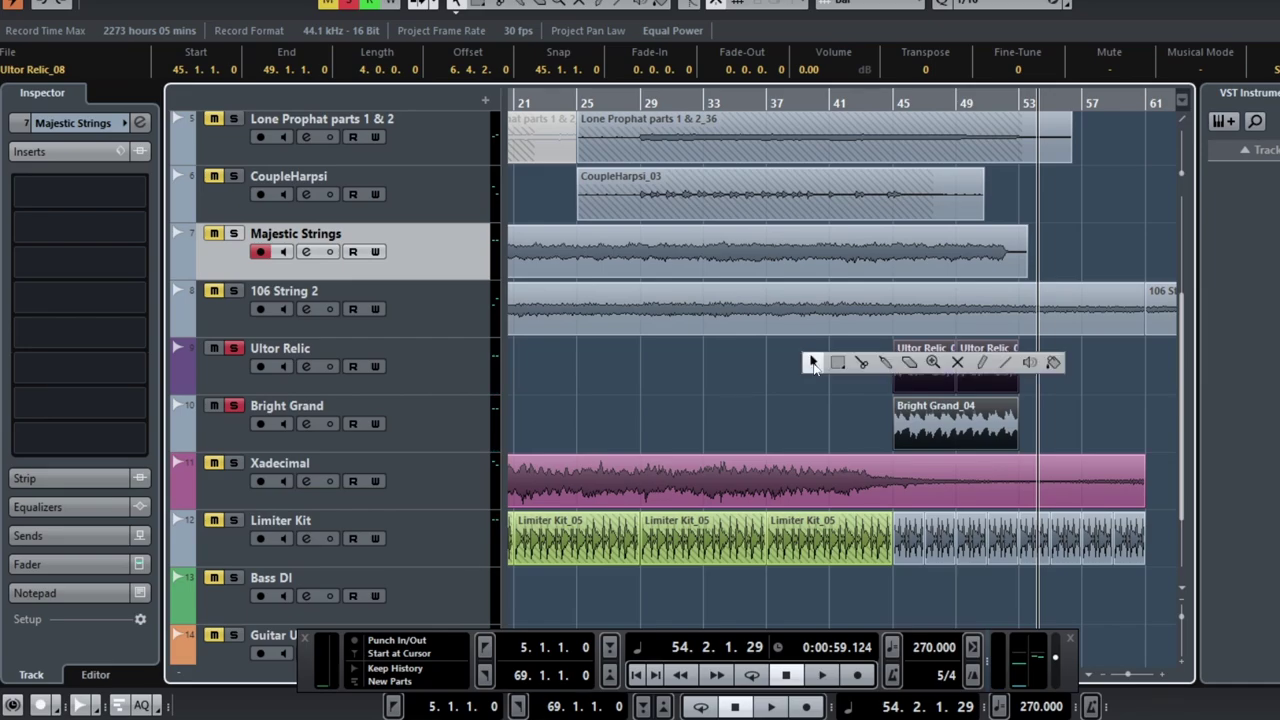
click(957, 362)
click(937, 365)
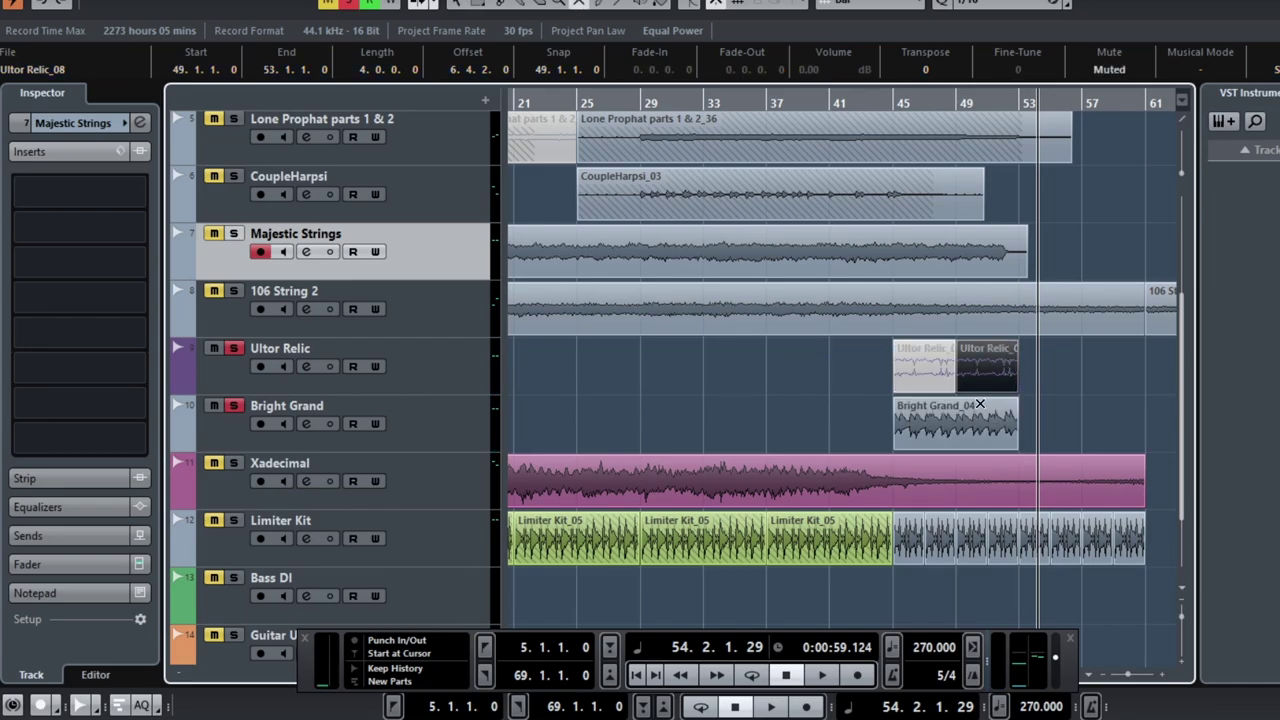
click(980, 404)
right_click(814, 394)
click(814, 394)
click(814, 394)
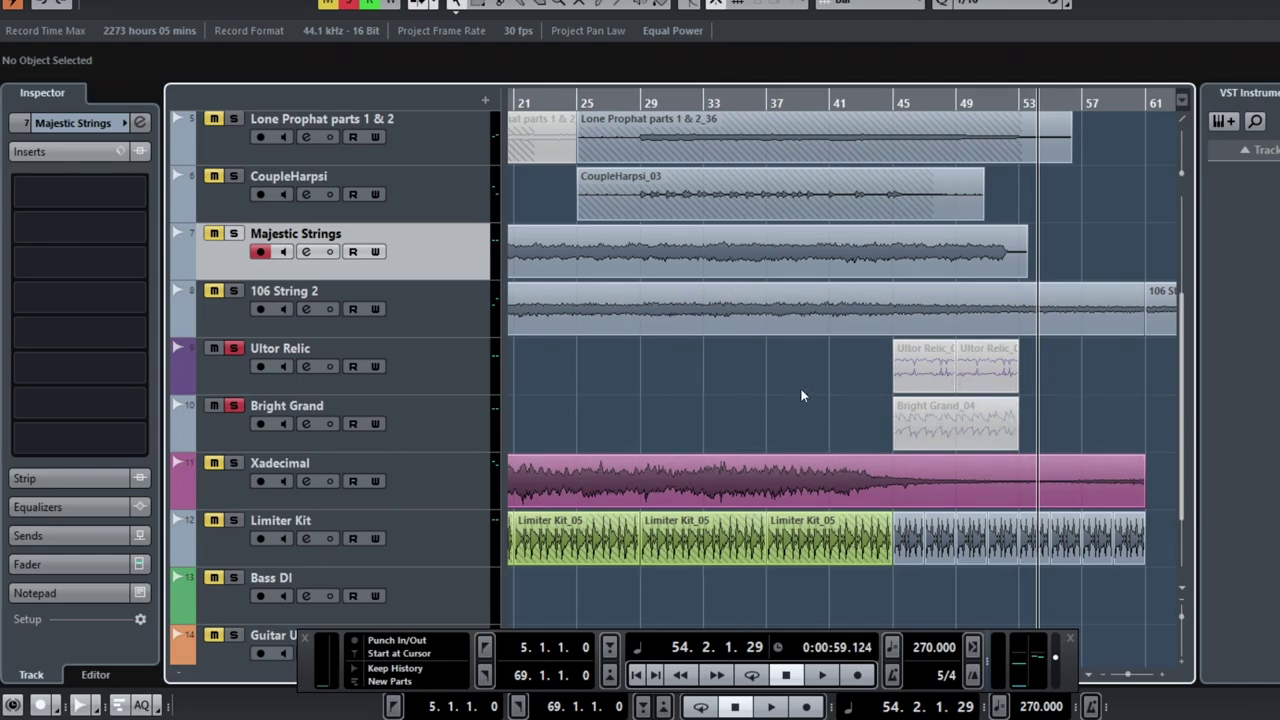
Step: Clear the solos on Ultor Relic and Bright Grand and review the whole arrangement across all tracks
click(233, 405)
scroll(754, 390, down, 5)
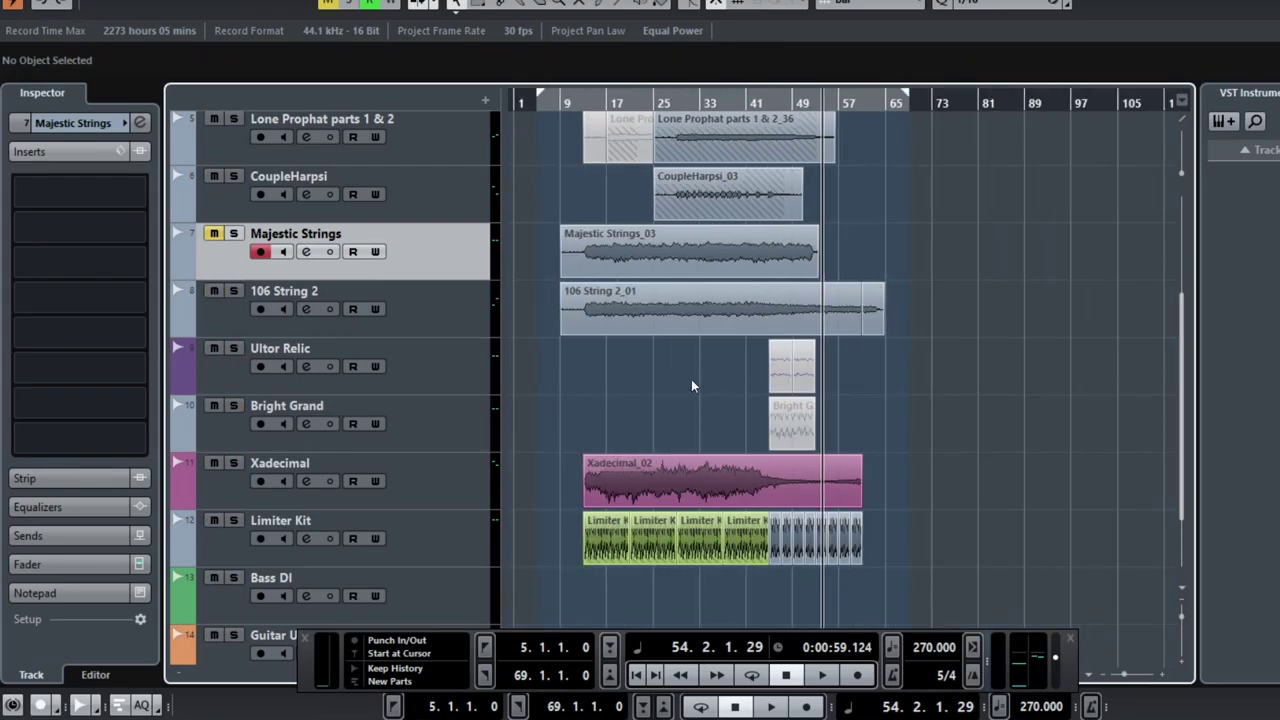
scroll(702, 388, up, 4)
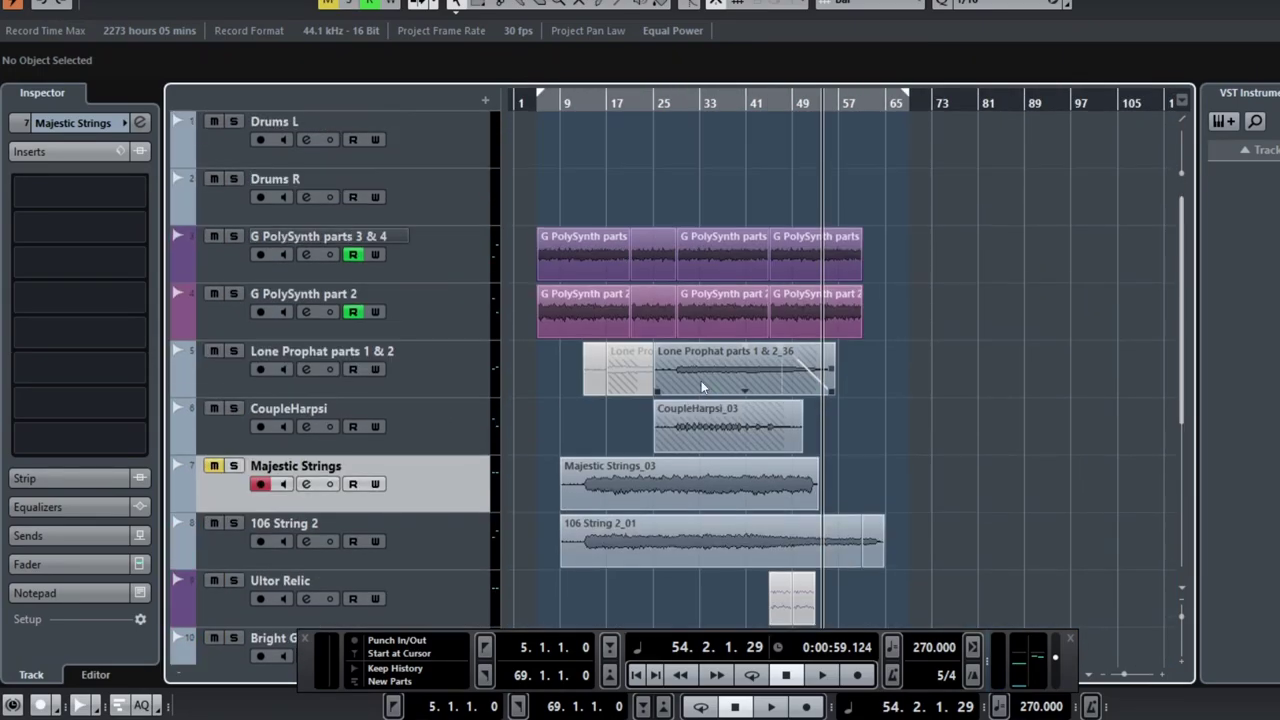
scroll(701, 387, down, 6)
scroll(701, 384, up, 2)
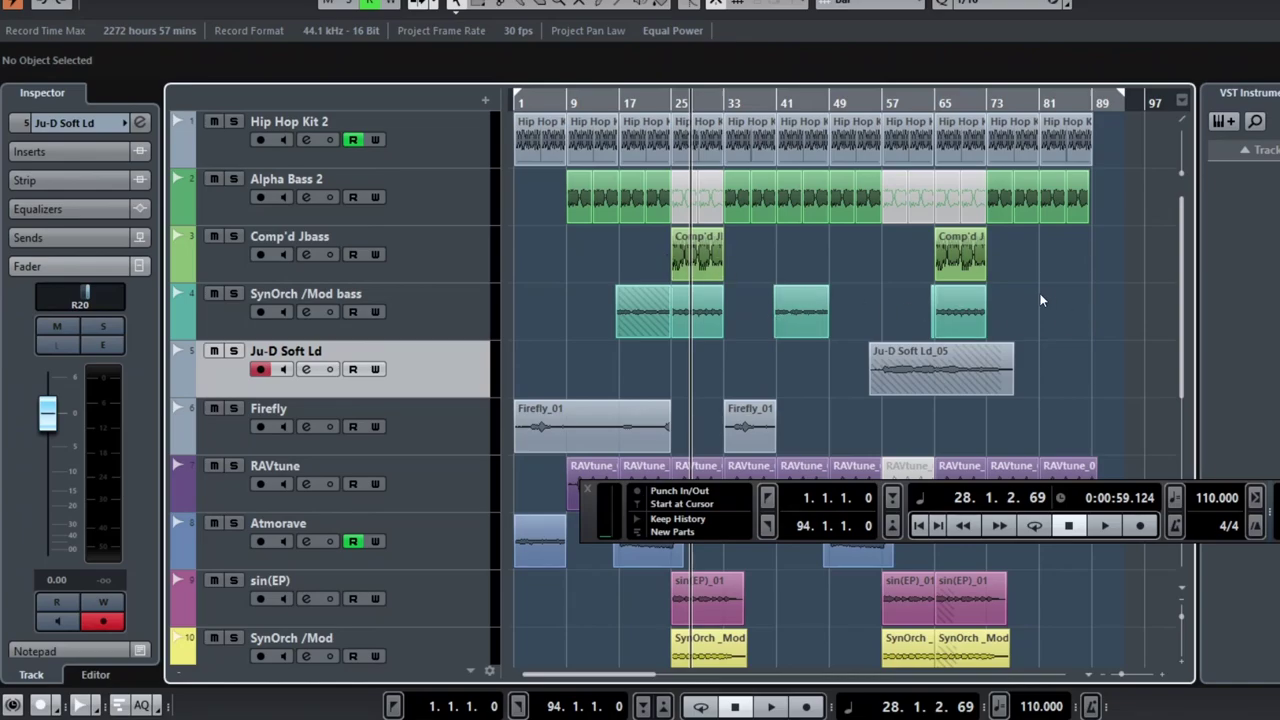
Step: Return the playback cursor to the start of the 110 BPM, 4/4 song
key(Home)
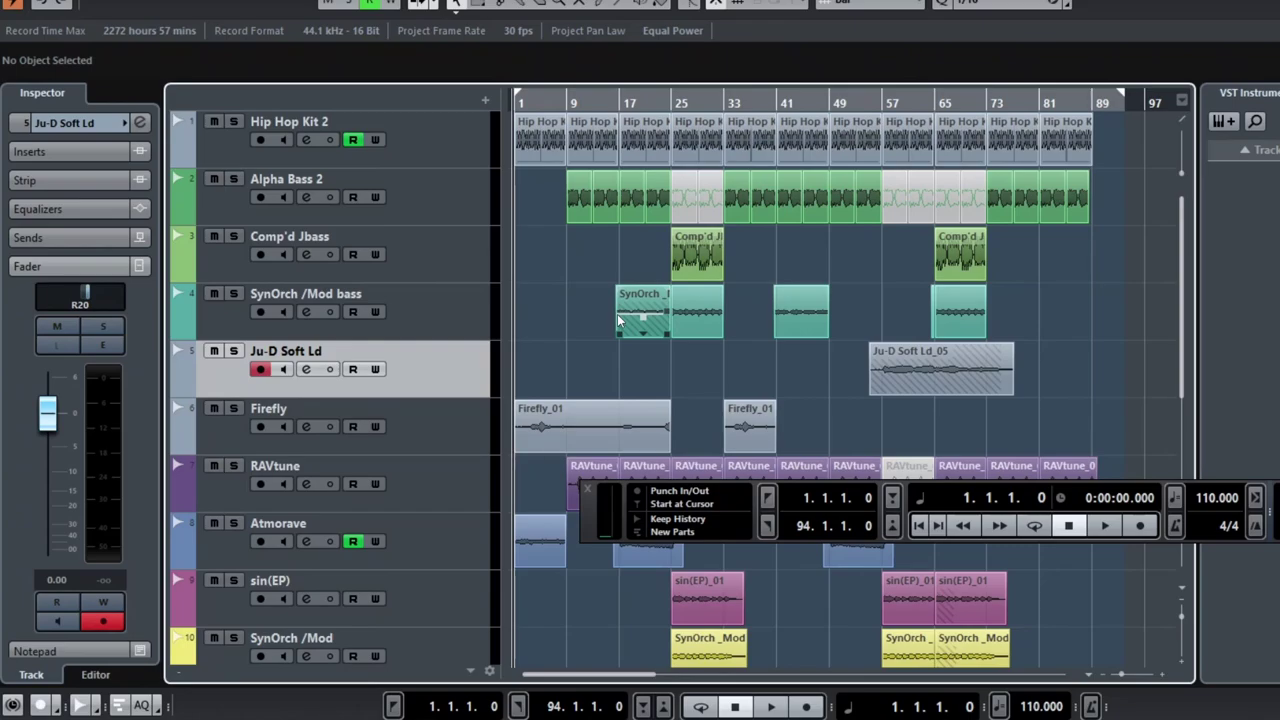
Step: Play the full arrangement from bar 1 and stop at bar 11
key(space)
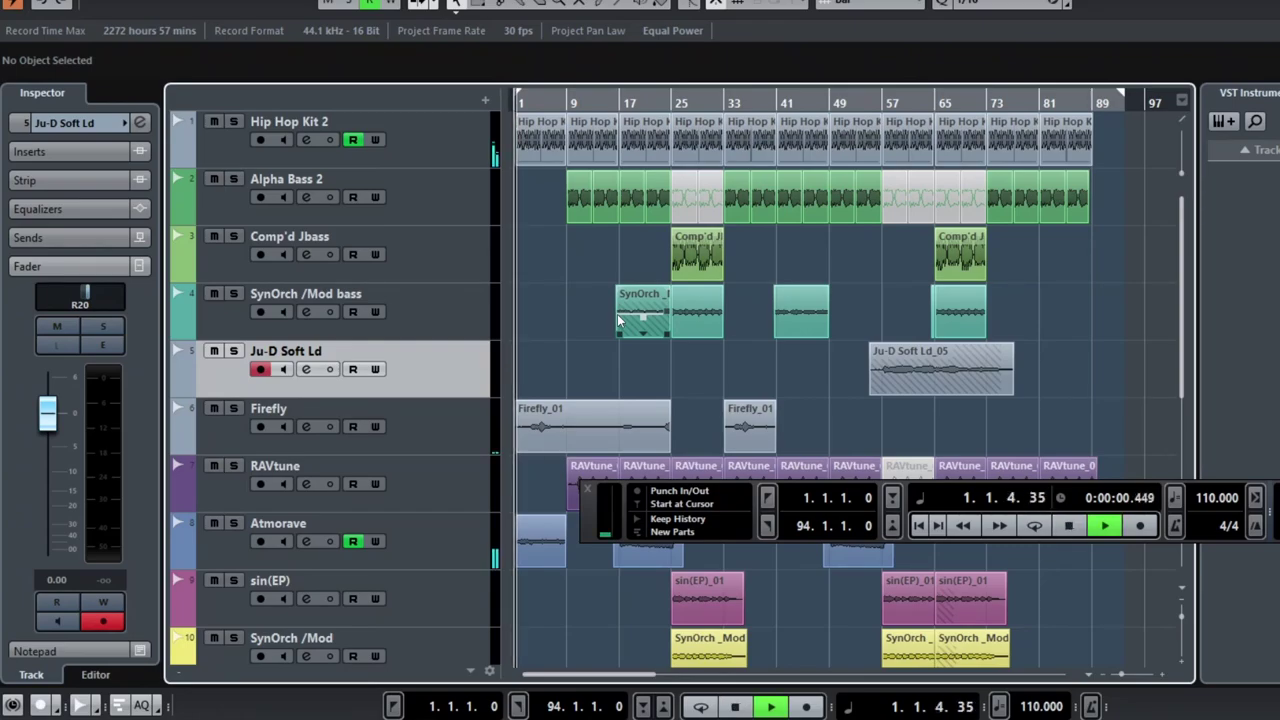
click(539, 313)
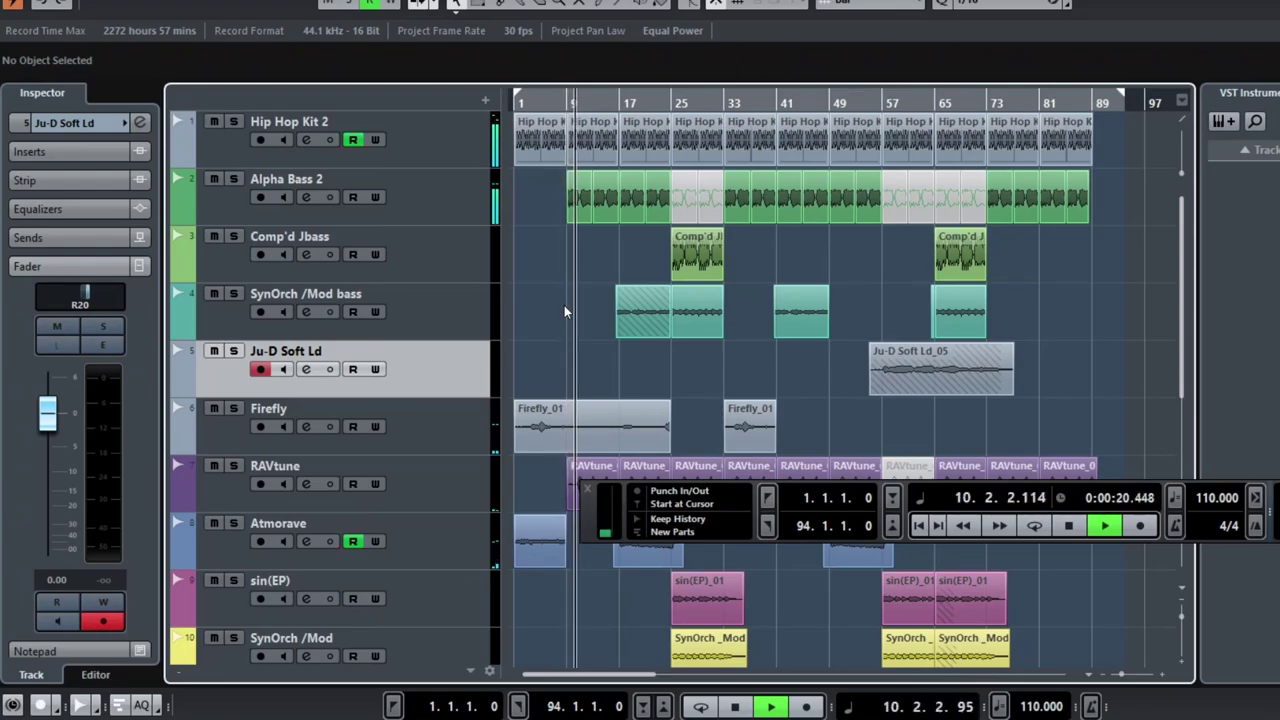
key(space)
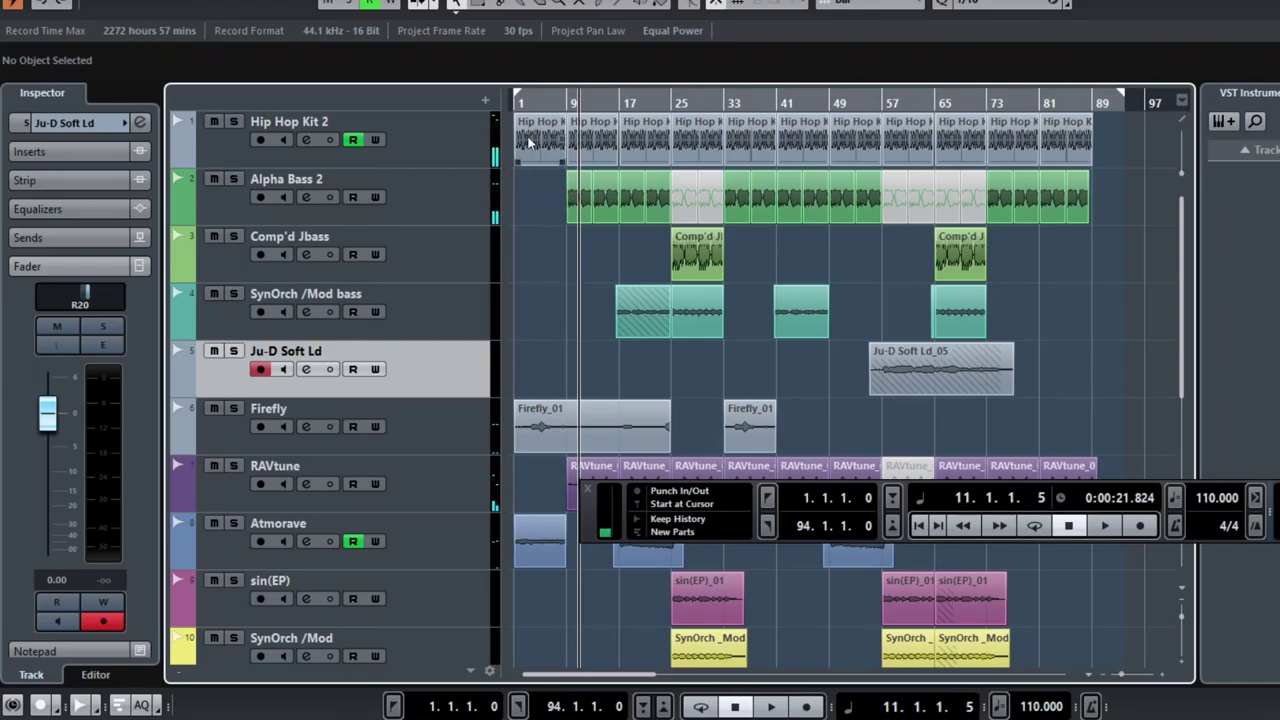
Step: Place the playback cursor at bar 9, where the first Alpha Bass 2 clip begins
key(h)
key(h)
key(h)
key(h)
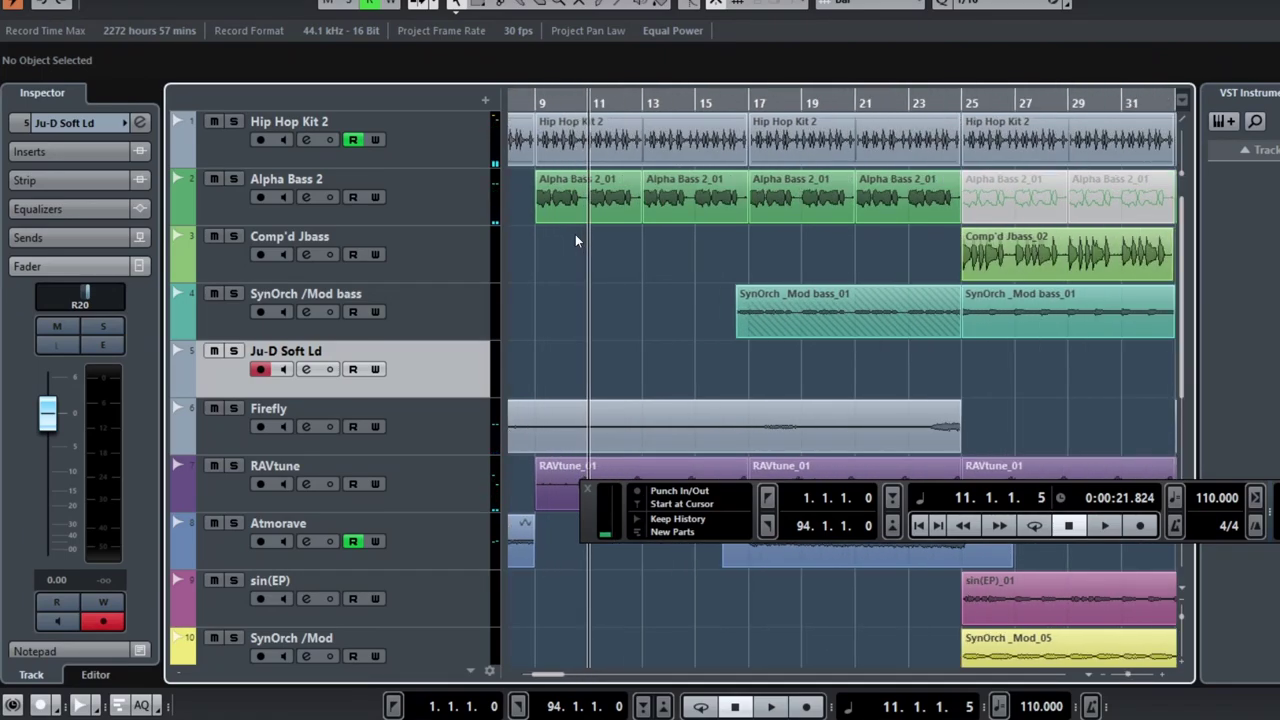
scroll(575, 234, left, 3)
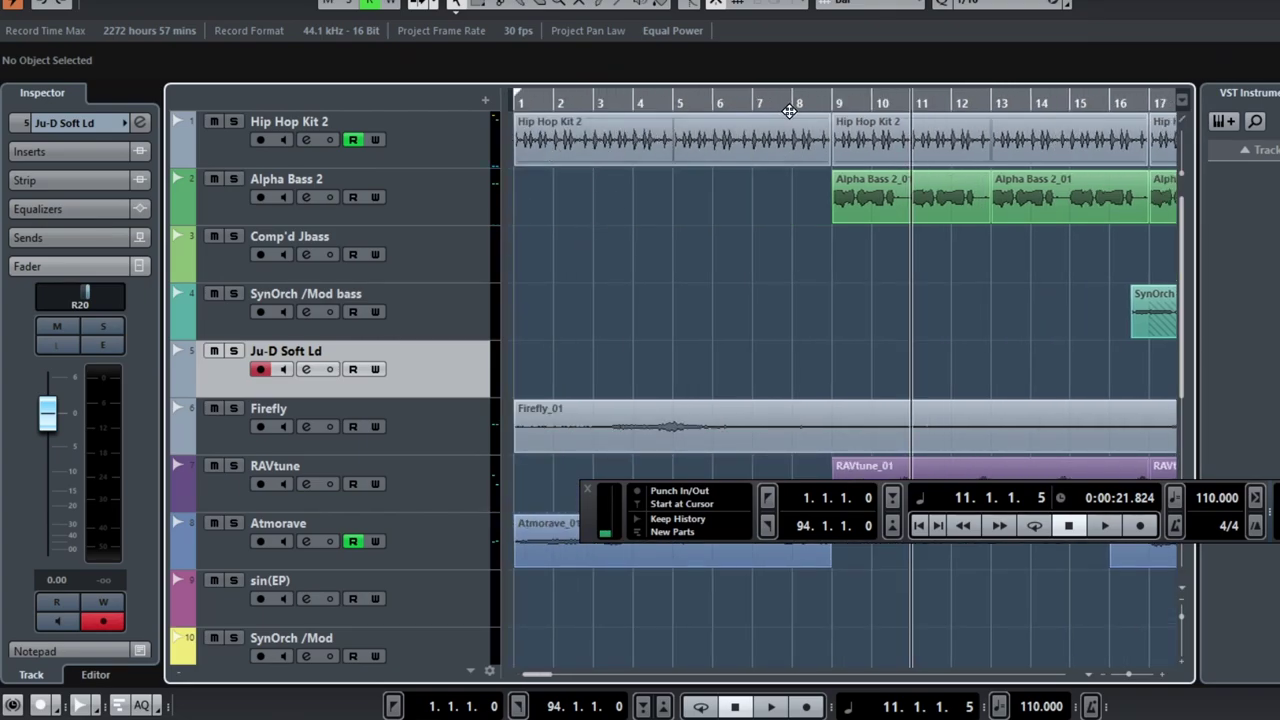
click(830, 104)
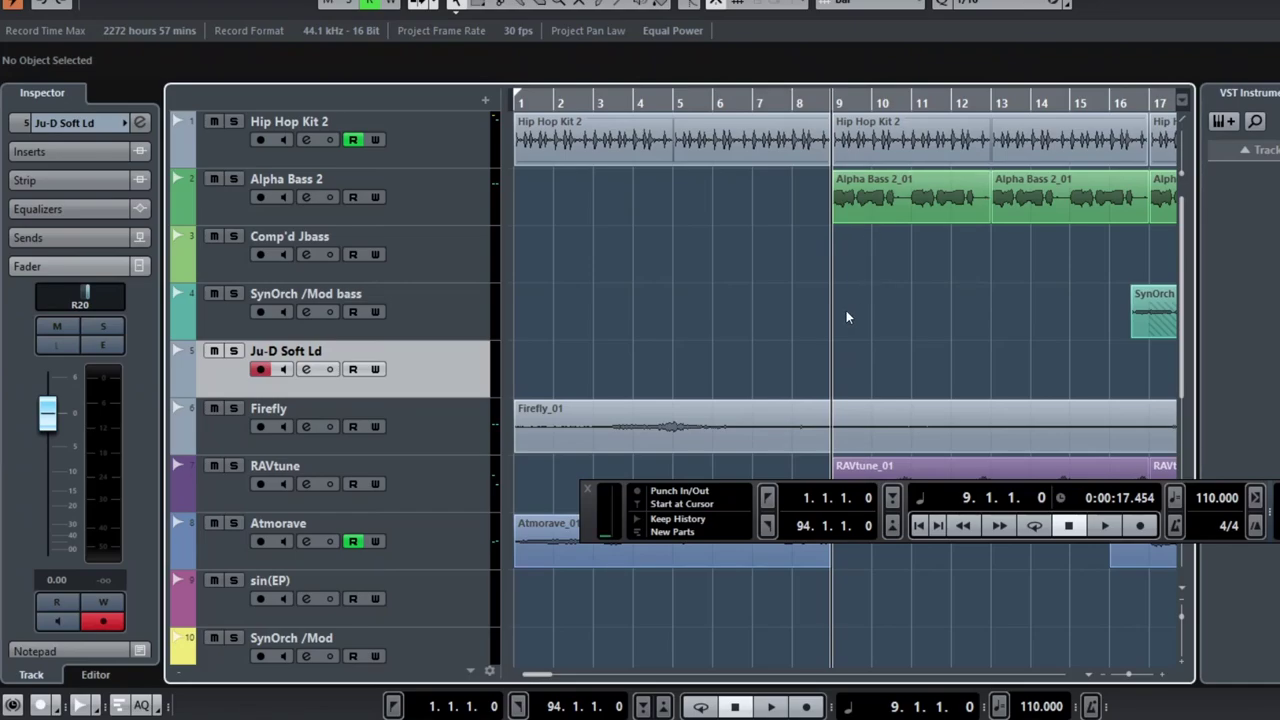
Step: Select and solo the Atmorave track, and start playback from bar 1
scroll(846, 310, down, 3)
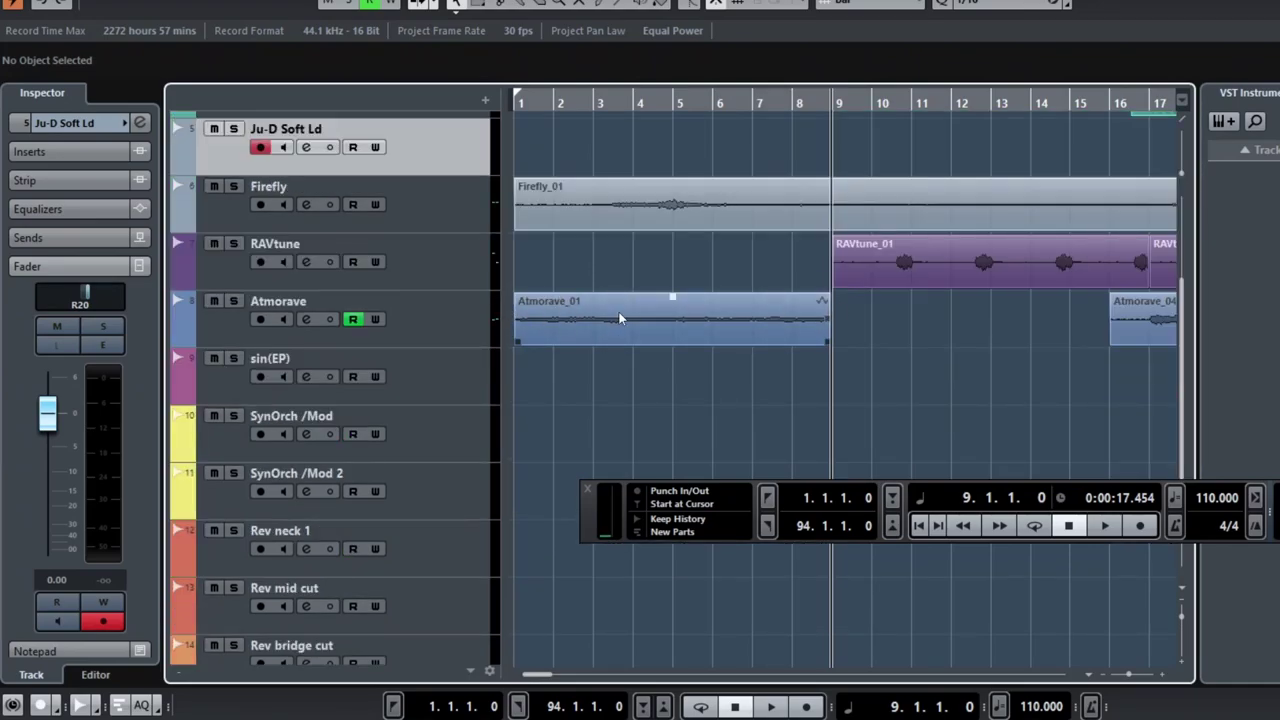
click(445, 314)
click(513, 103)
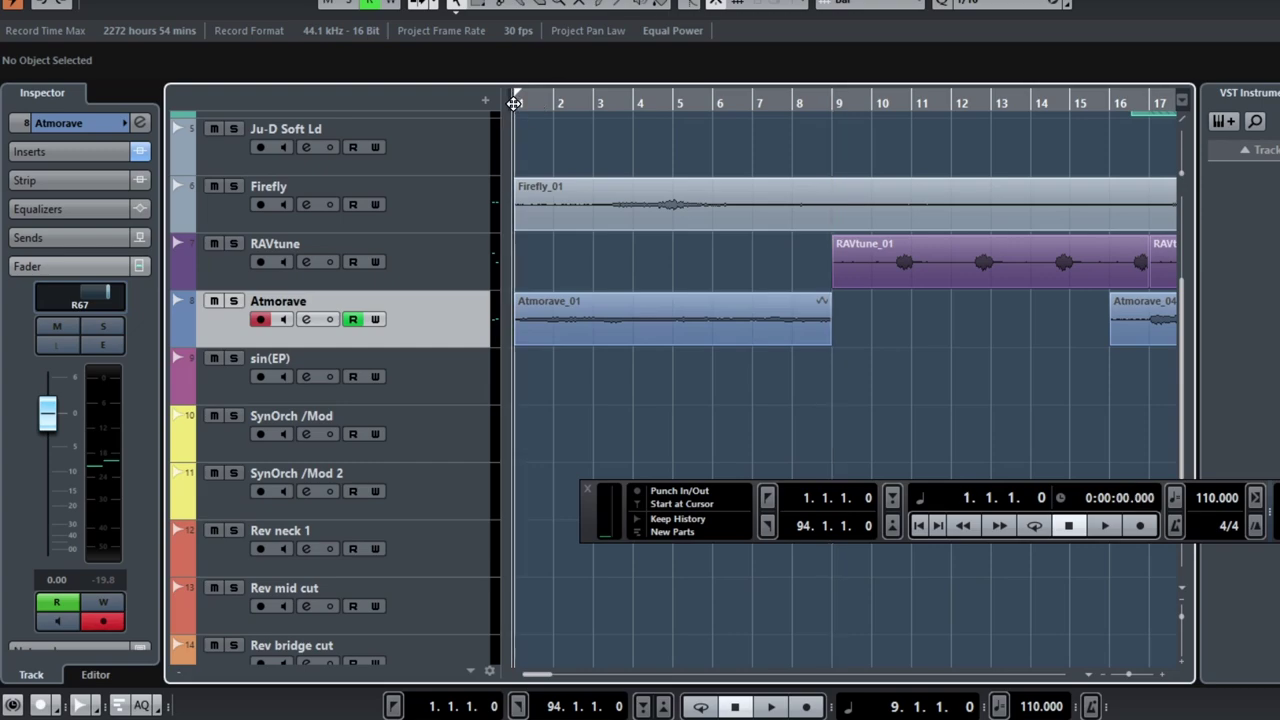
click(233, 301)
key(space)
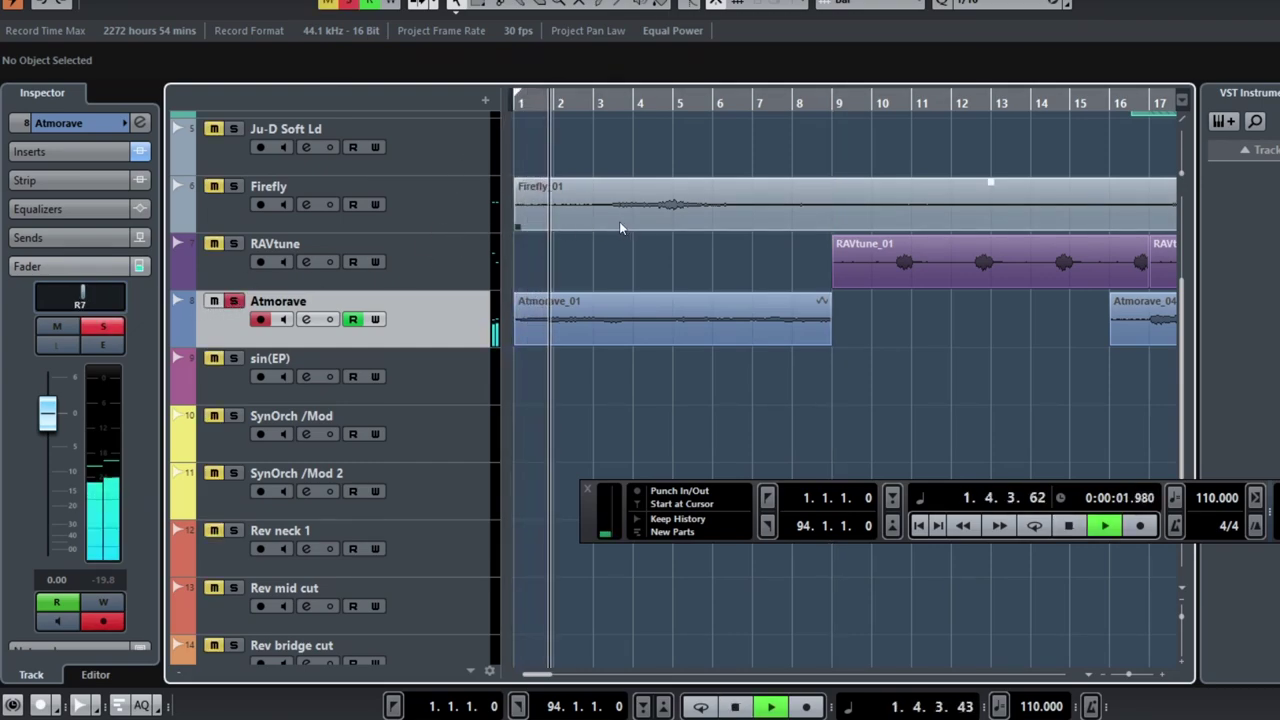
Step: Expand Atmorave's automation lanes during playback to examine its tremolo depth, volume and panner curves, and collapse them again
click(179, 337)
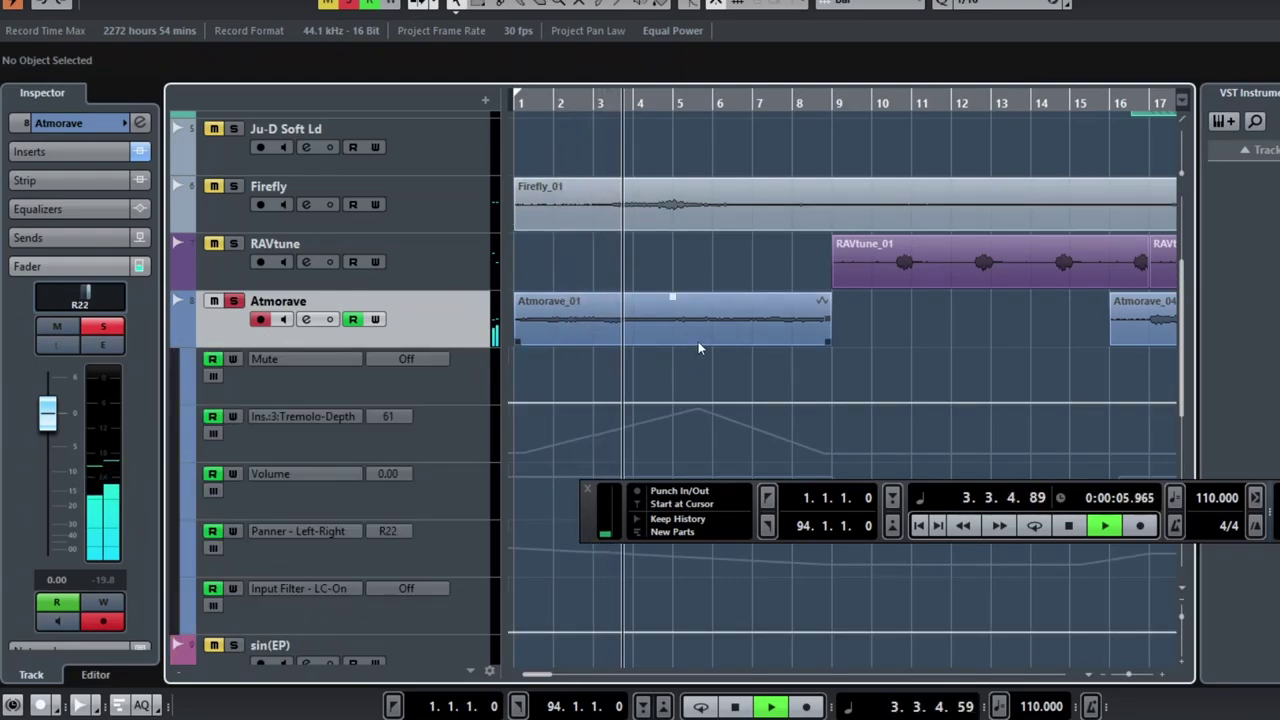
scroll(698, 341, down, 2)
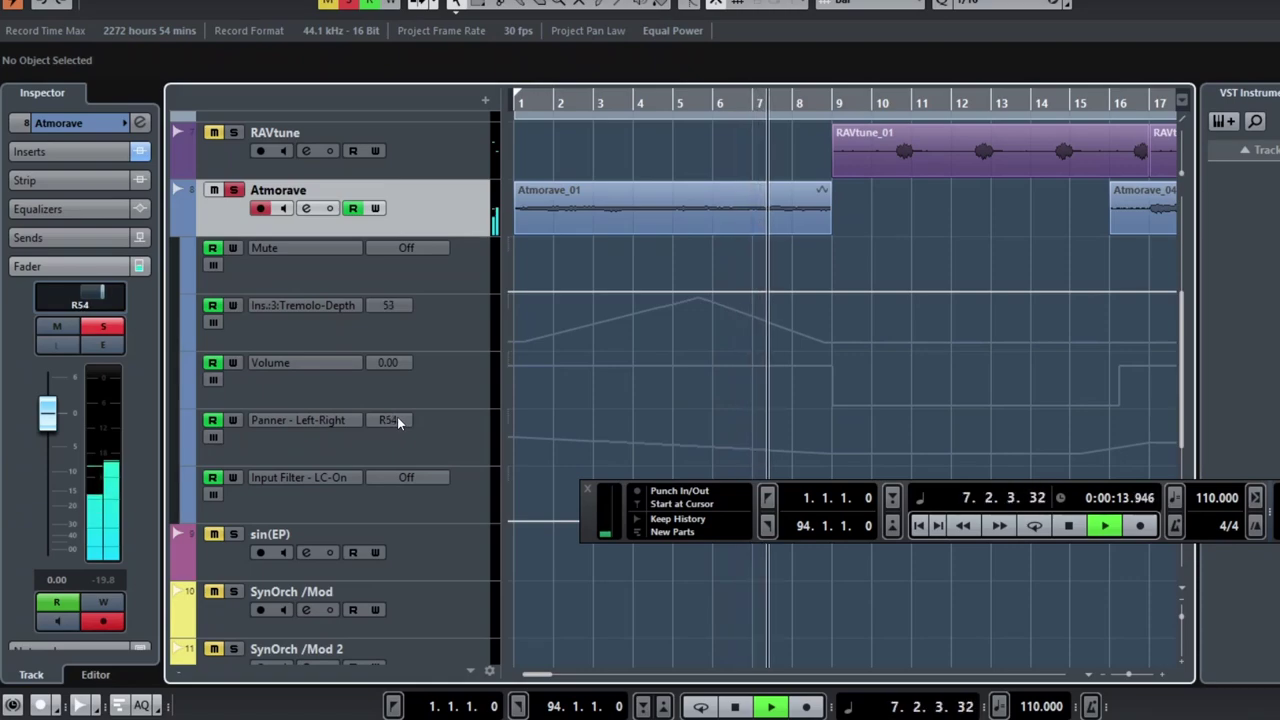
click(180, 228)
scroll(695, 290, up, 2)
scroll(797, 185, up, 2)
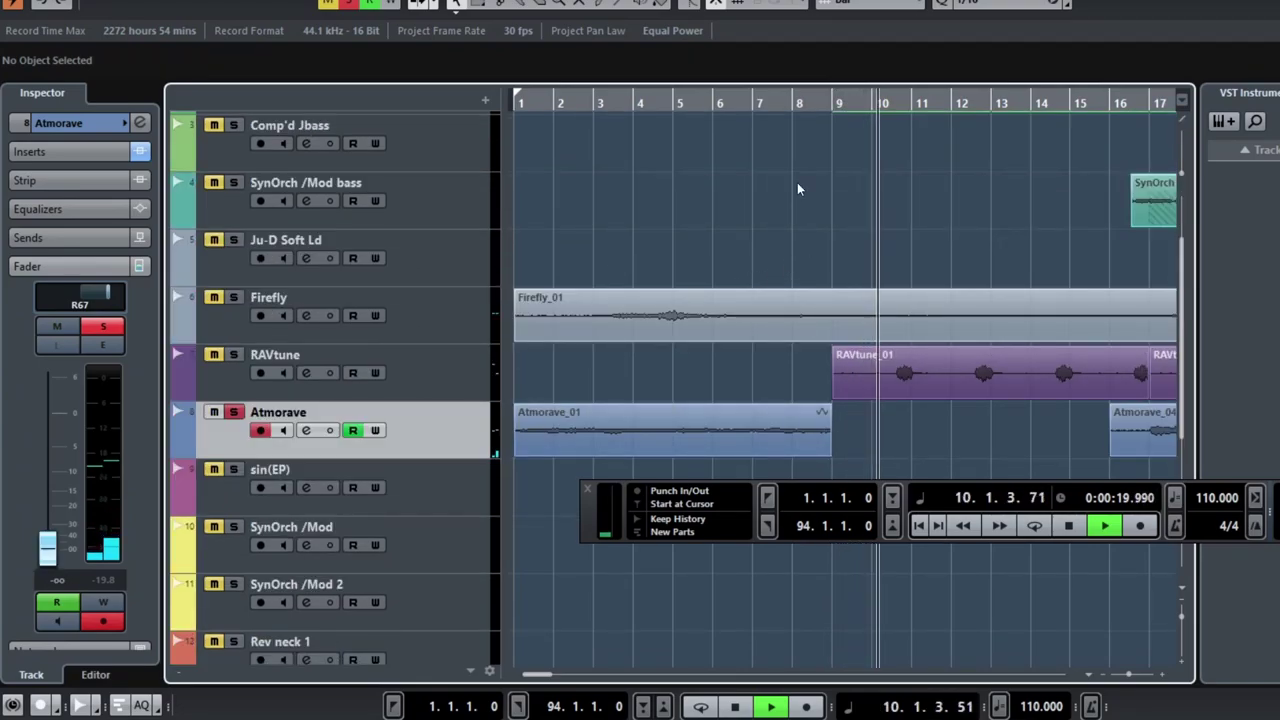
scroll(800, 184, up, 2)
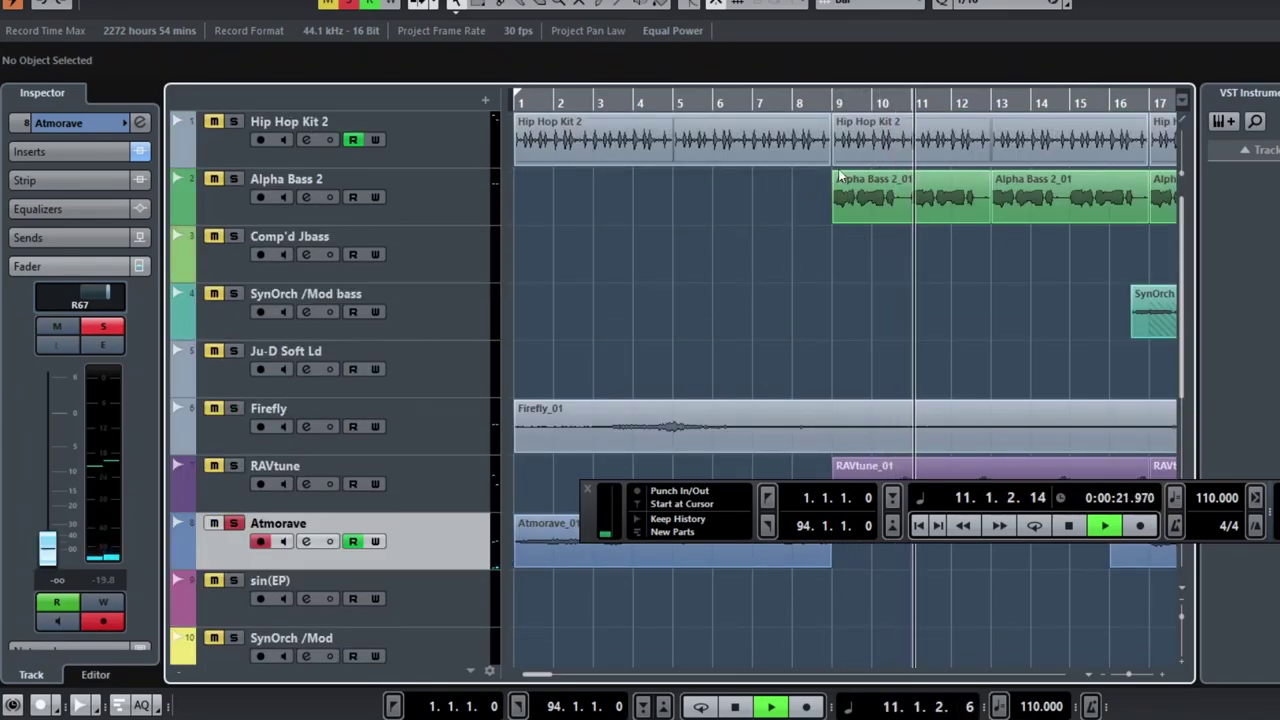
Step: Stop playback, solo Alpha Bass 2 and play it from bar 9, and clear the Alpha Bass 2 and Atmorave solos
key(space)
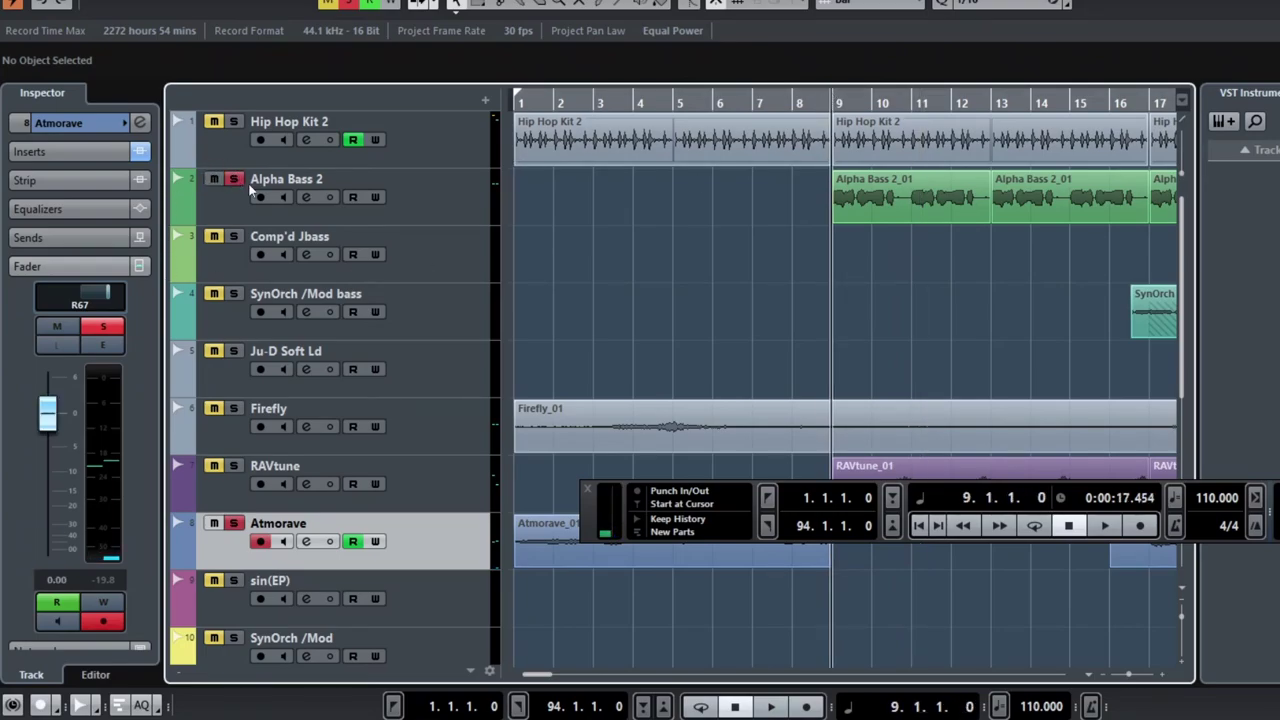
key(space)
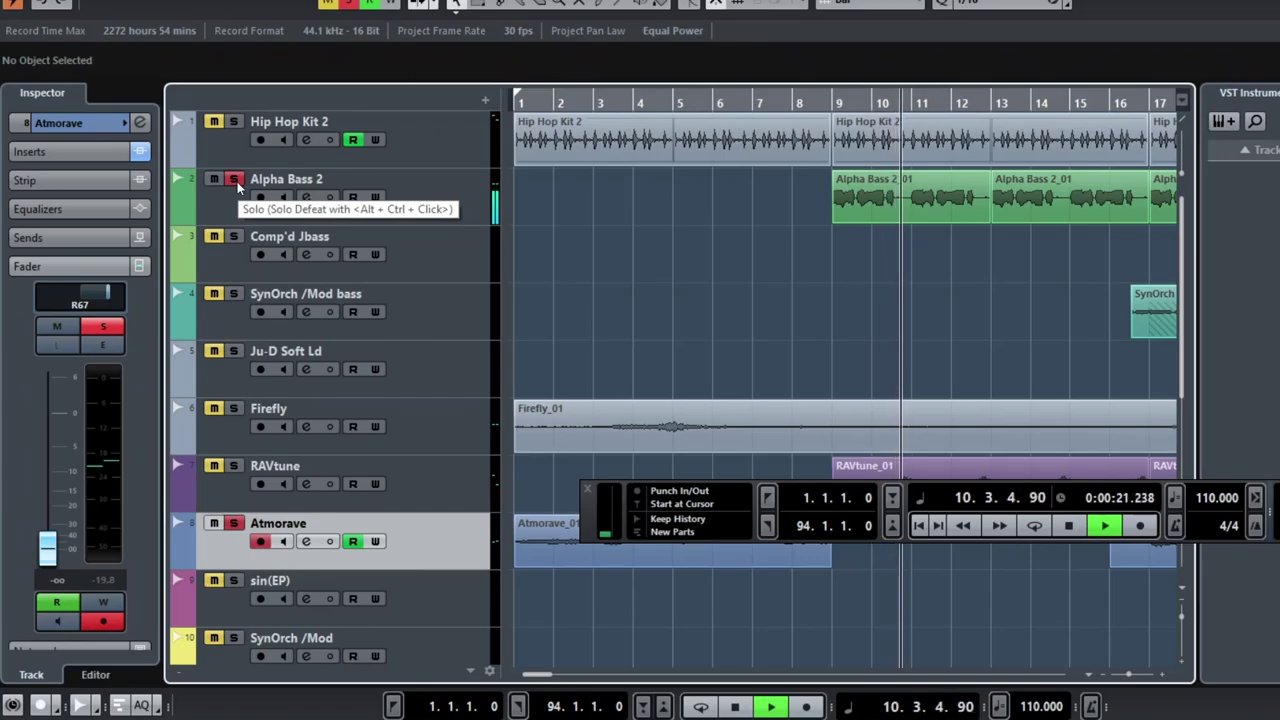
key(space)
click(233, 524)
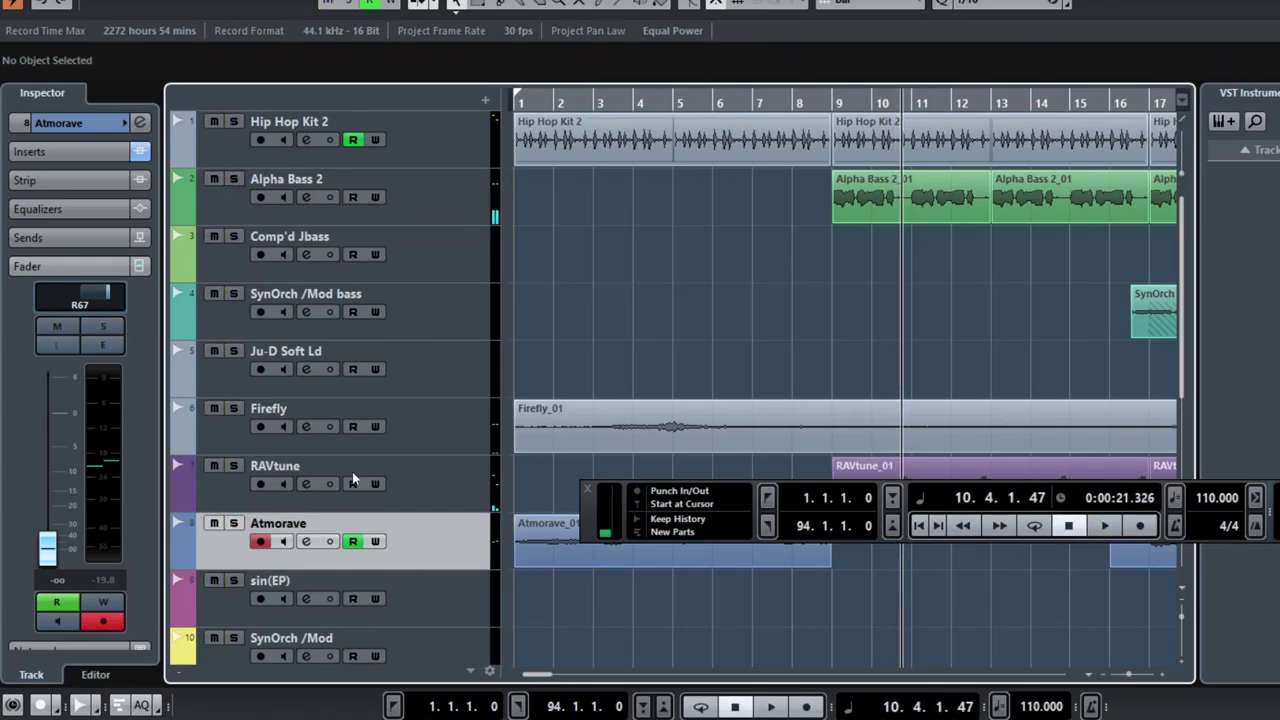
Step: Return the playback cursor to bar 9
scroll(707, 324, down, 2)
scroll(730, 318, up, 2)
click(834, 100)
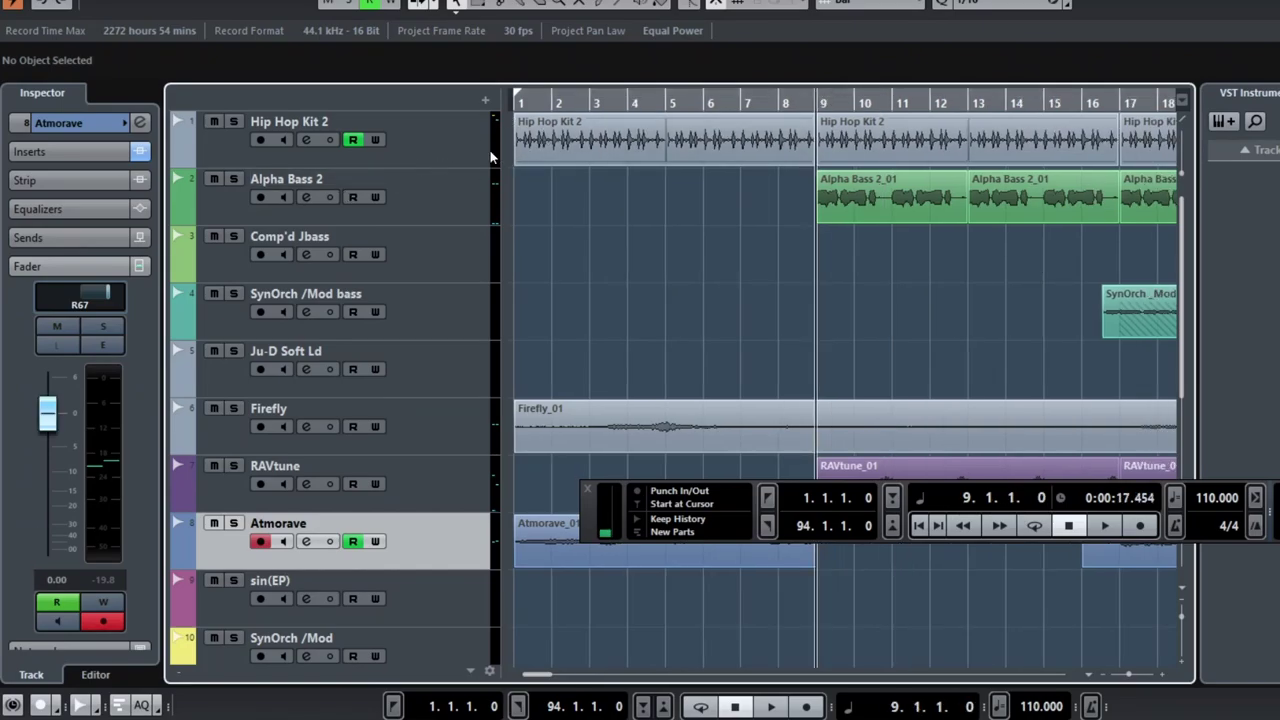
Step: Expand the Hip Hop Kit 2 automation lanes and examine the Mix, StudioEQ and panner curves leading up to bar 9
click(178, 160)
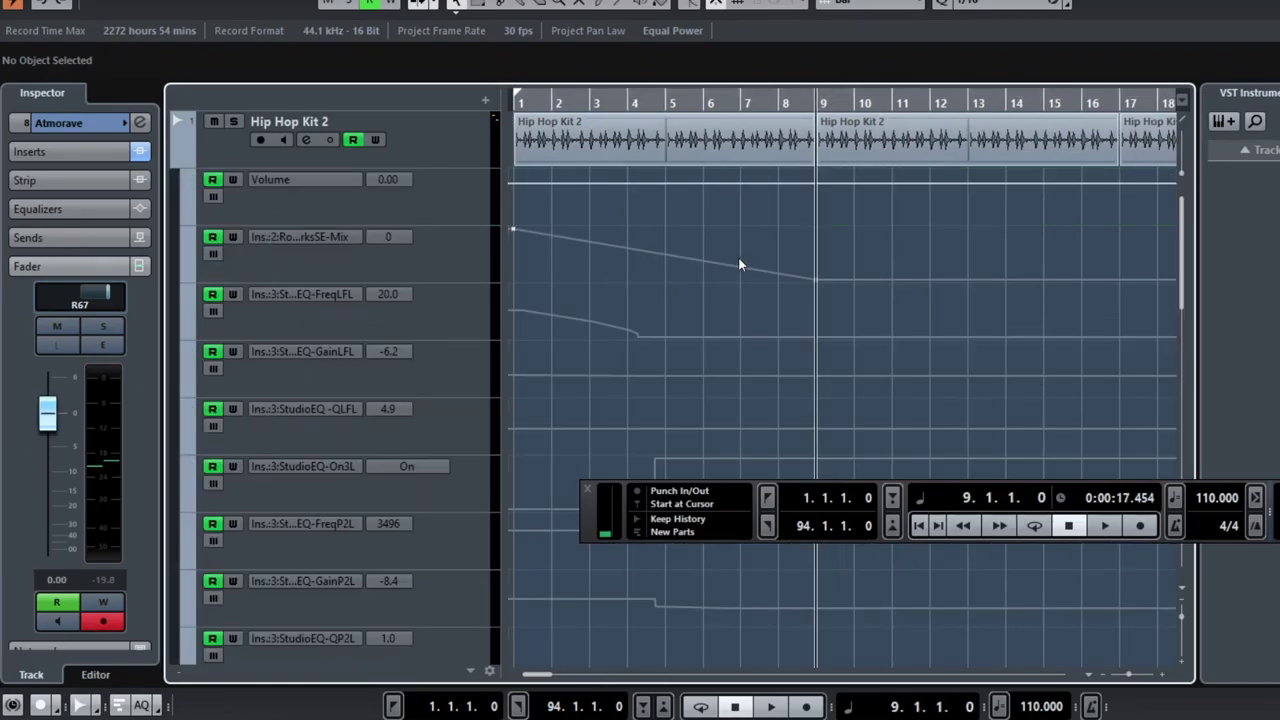
scroll(779, 246, down, 6)
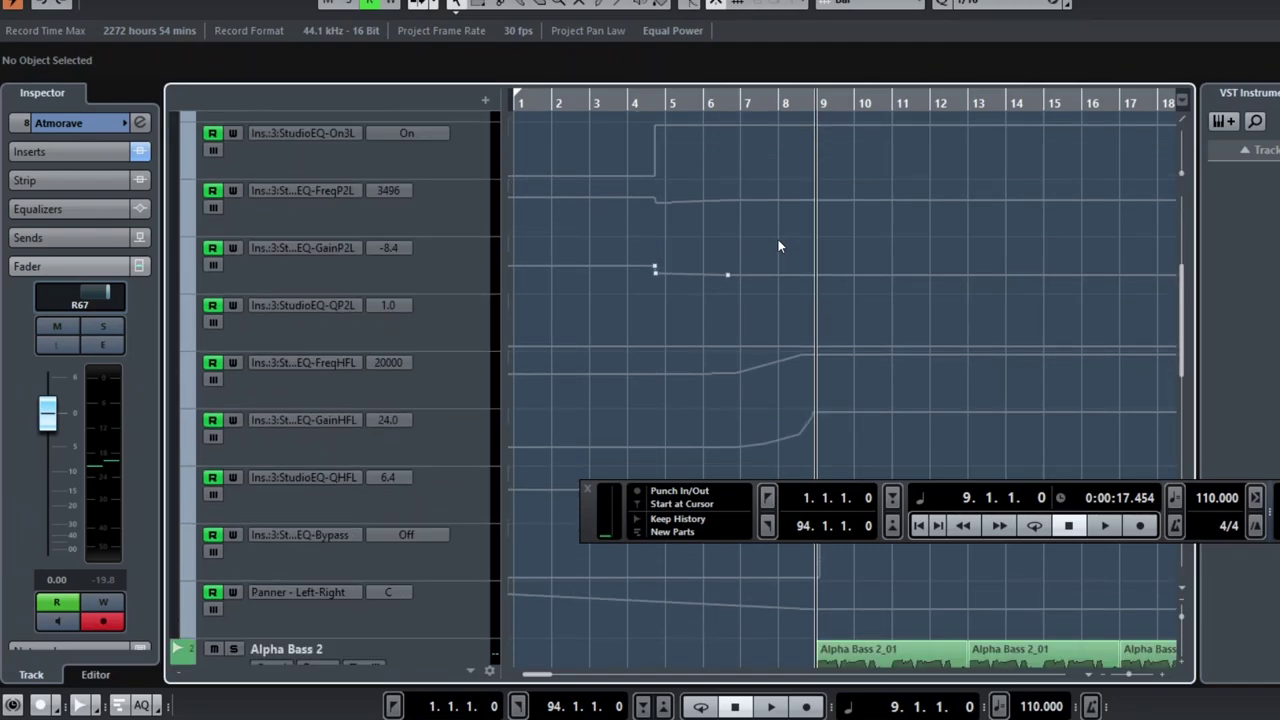
click(794, 380)
click(737, 411)
scroll(752, 403, up, 2)
scroll(752, 403, up, 2)
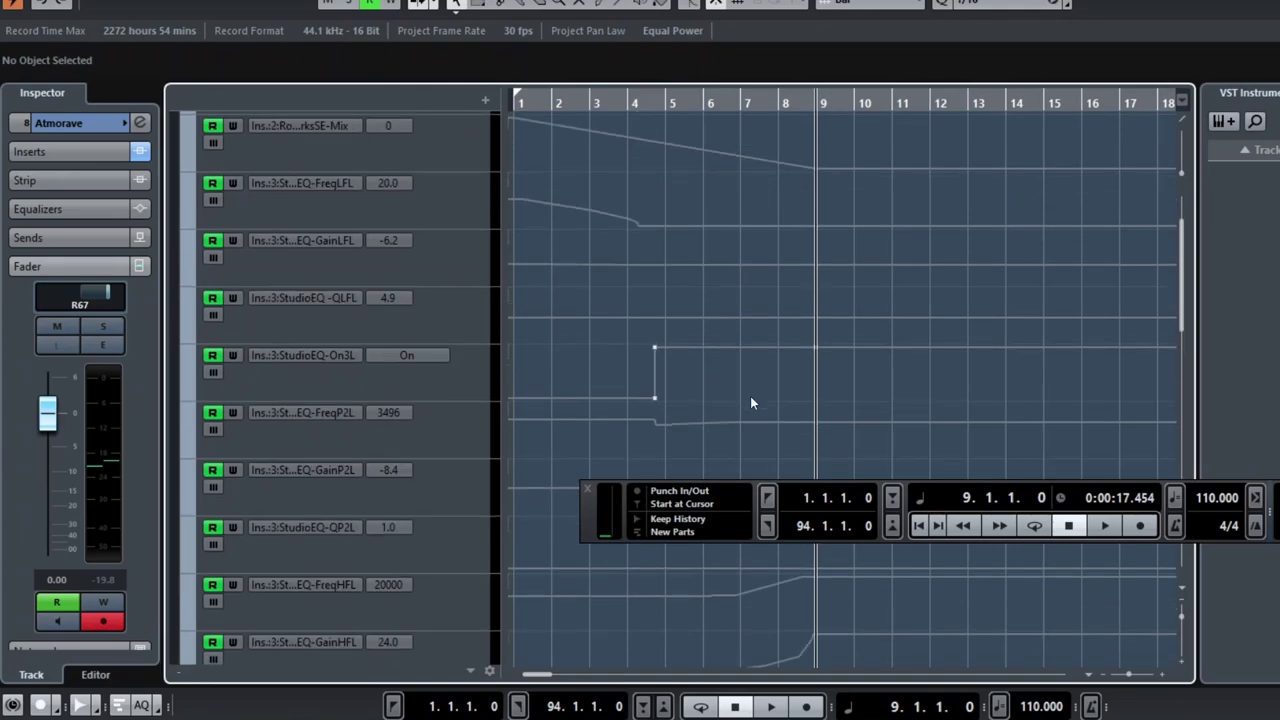
scroll(701, 375, up, 2)
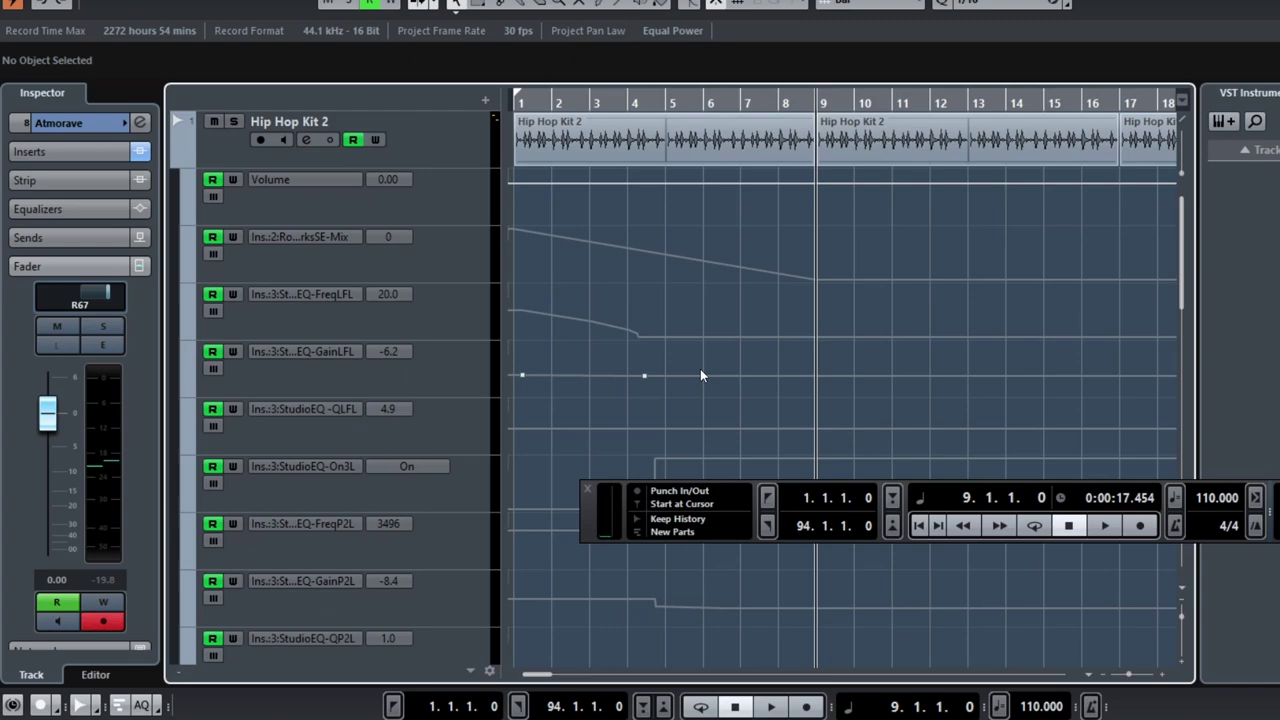
scroll(701, 375, down, 6)
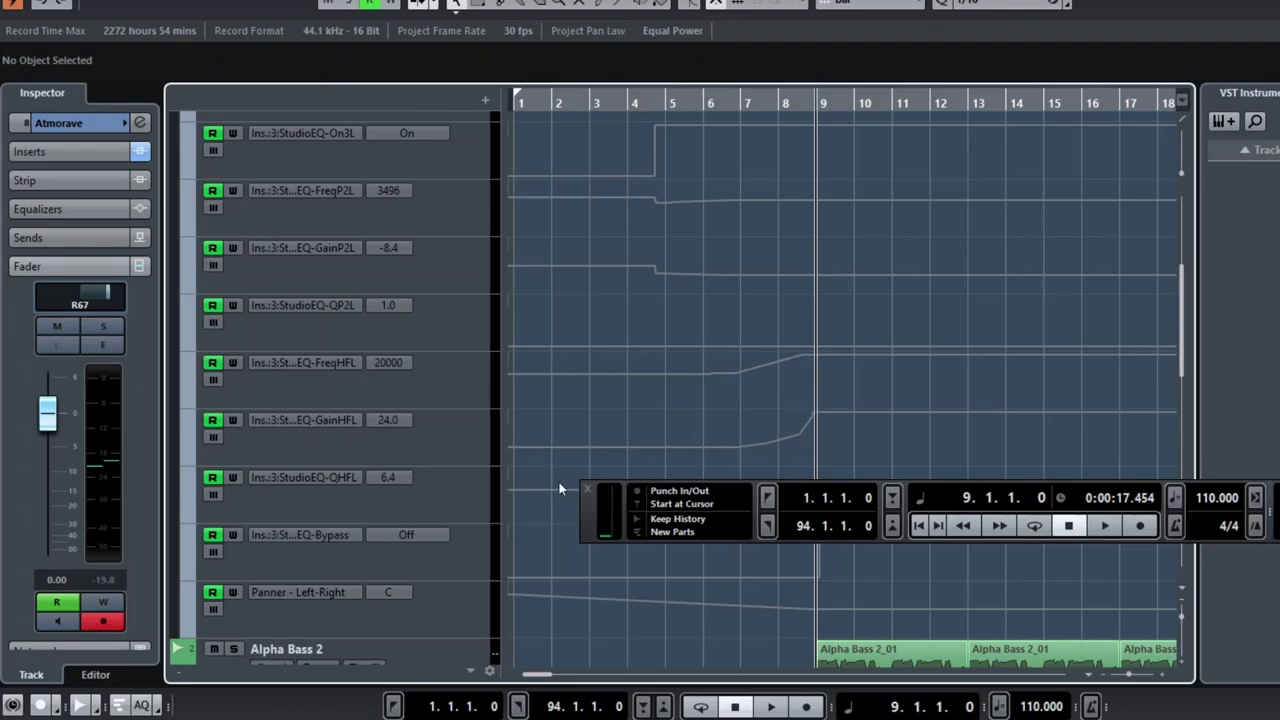
Step: Move the floating transport panel down to uncover more of the project, and collapse the Hip Hop Kit 2 automation lanes
drag(587, 492, 542, 598)
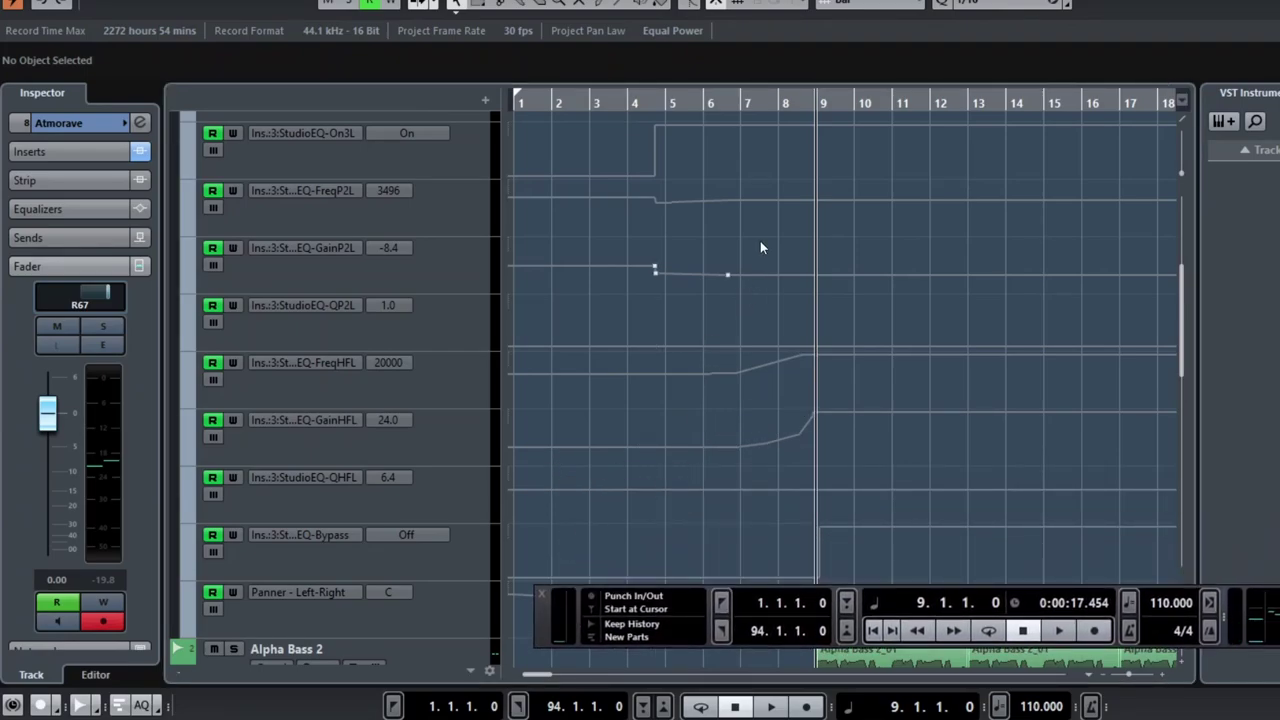
scroll(760, 247, up, 6)
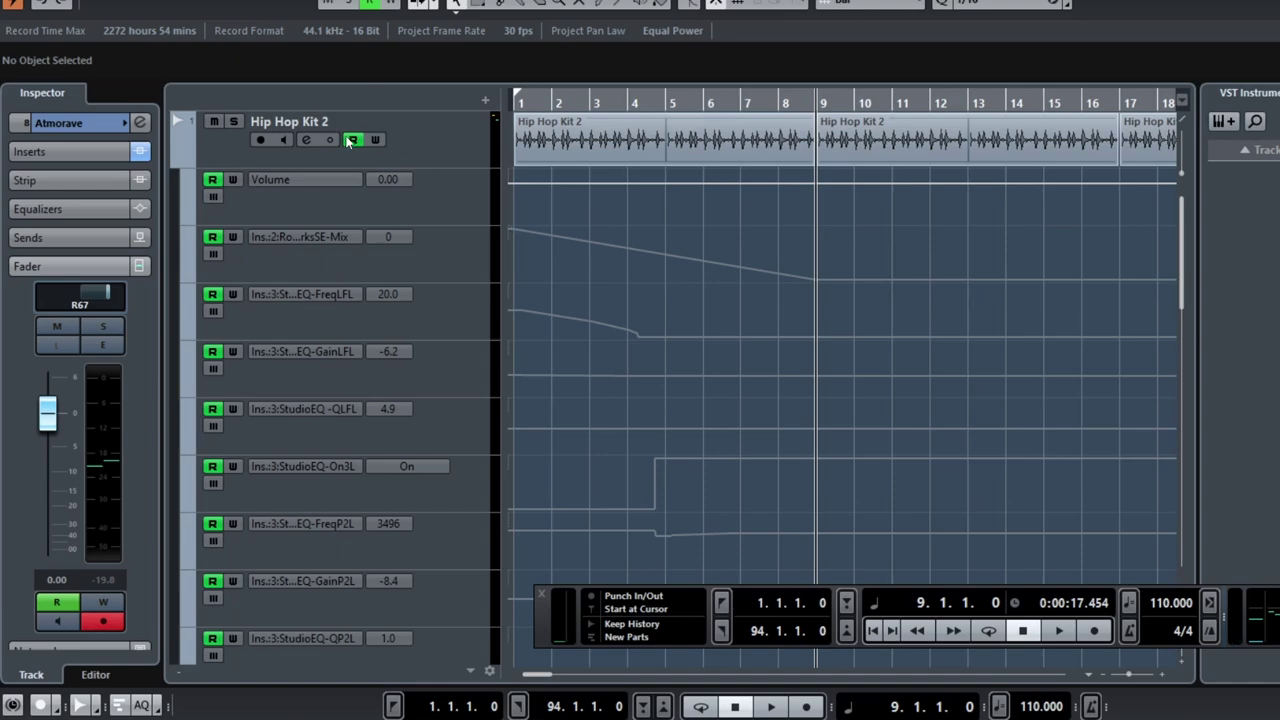
click(177, 160)
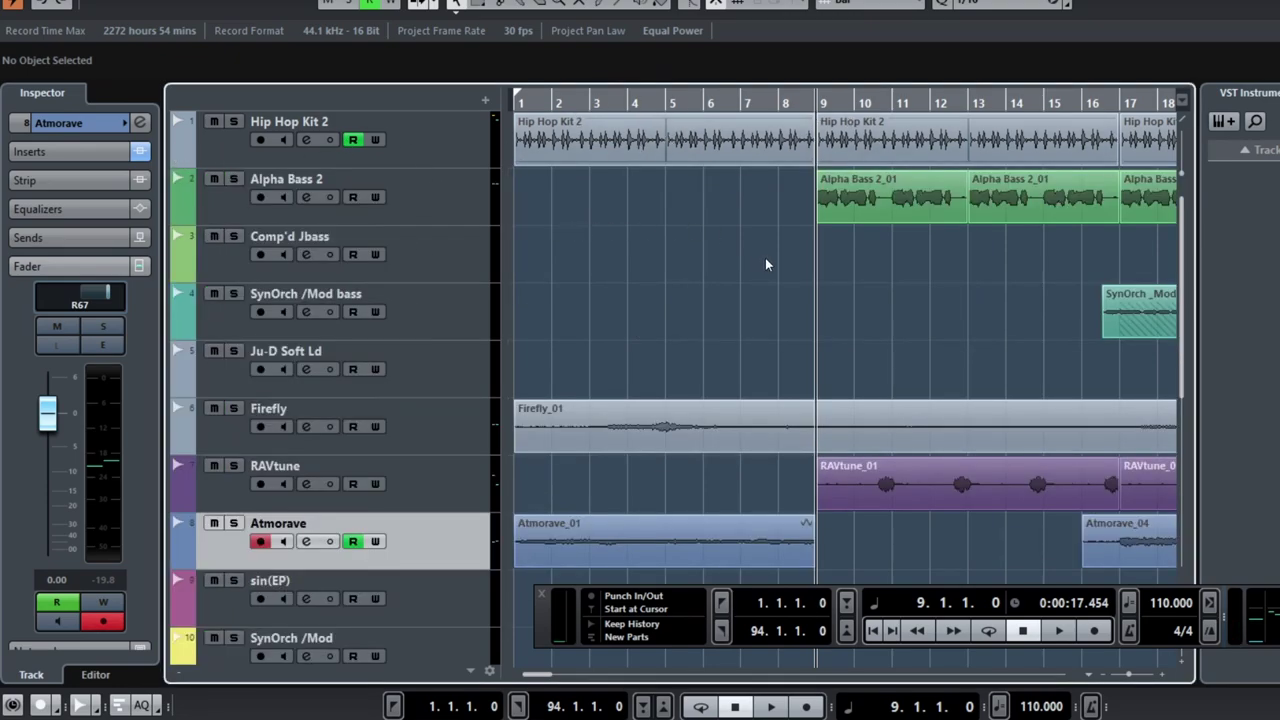
Step: Review how the clips on all tracks are laid out over the full length of the song
scroll(940, 290, down, 4)
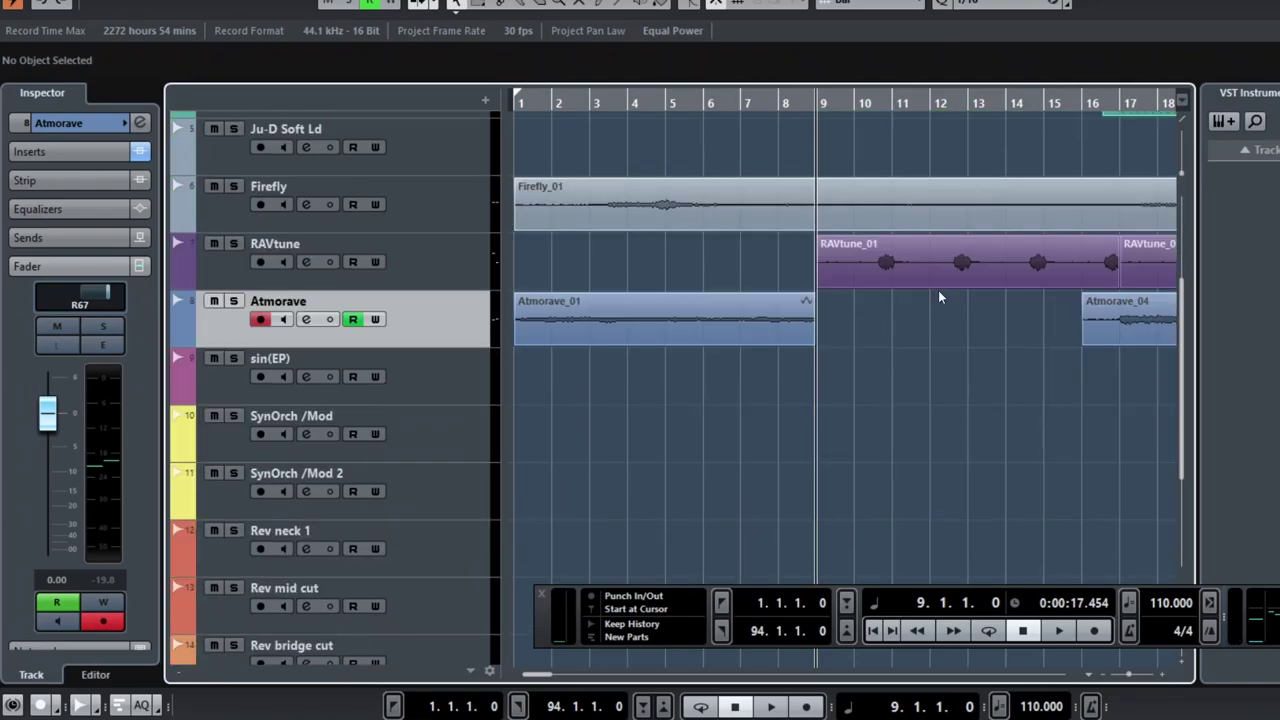
scroll(939, 291, up, 4)
key(g)
key(g)
key(g)
key(g)
key(g)
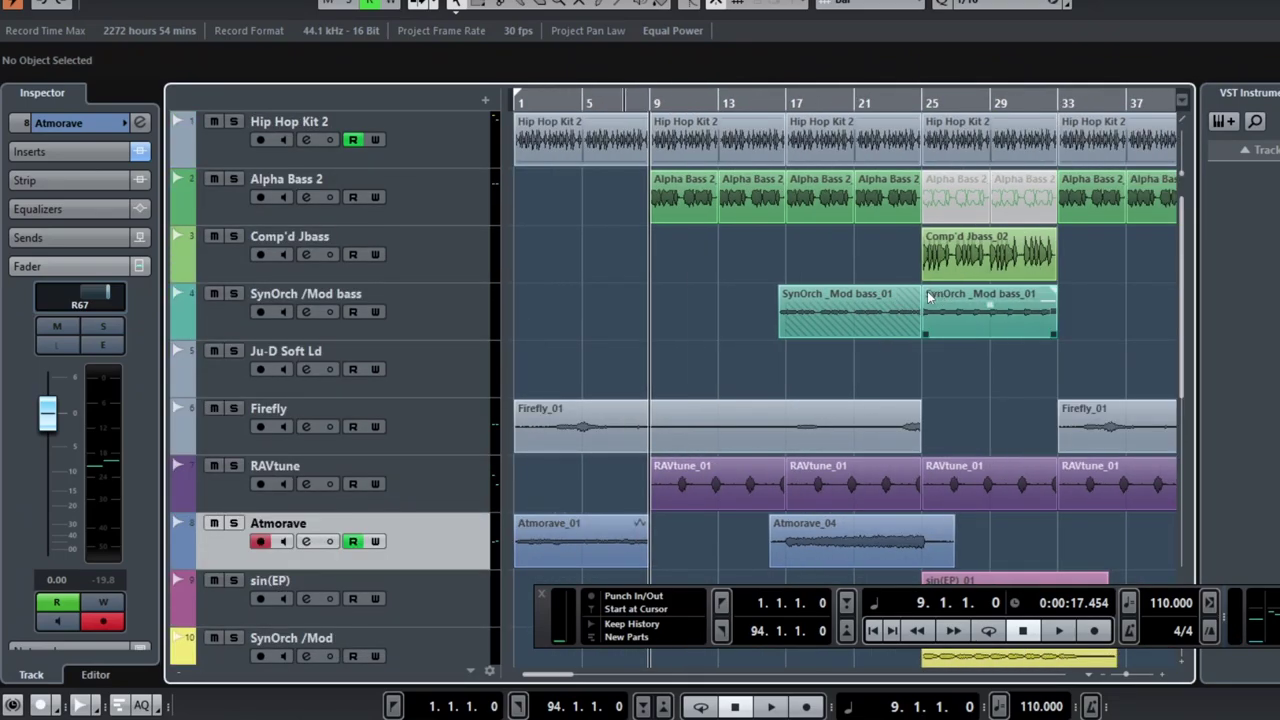
key(g)
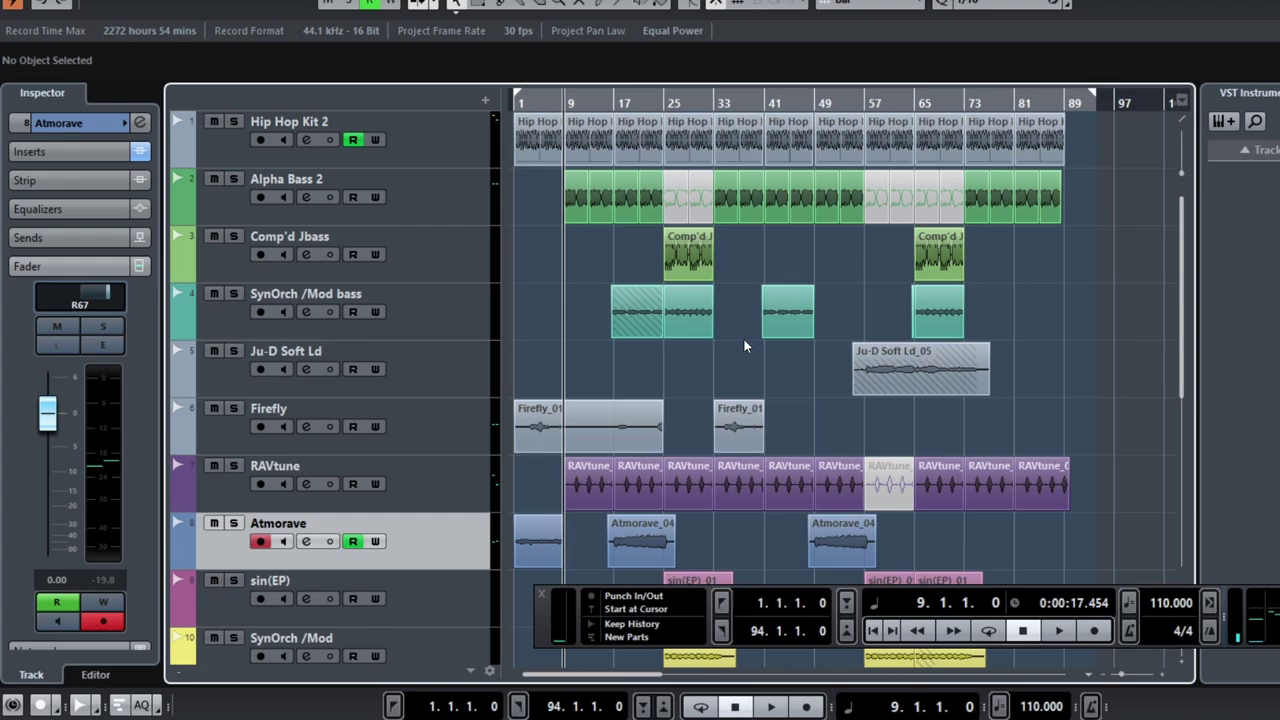
Step: Select the Hip Hop Kit 2 track and all its clips to point out the drum part, and deselect the clips
click(462, 143)
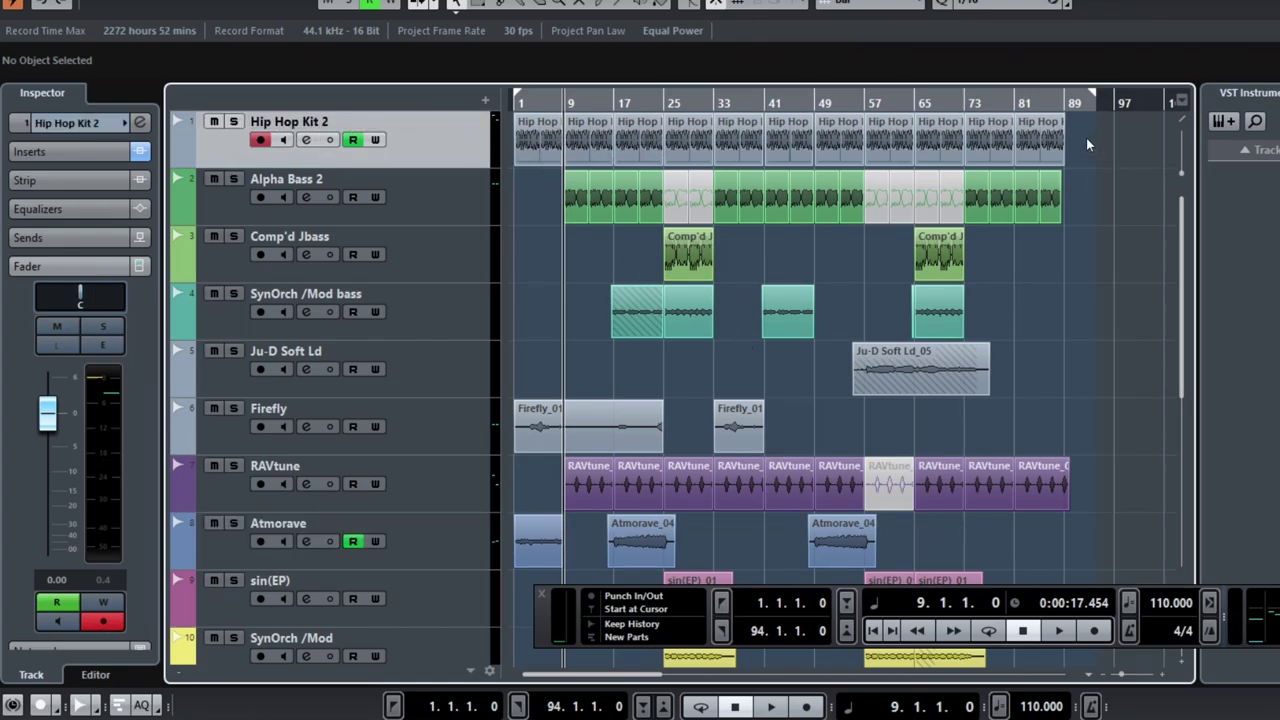
drag(1088, 145, 490, 163)
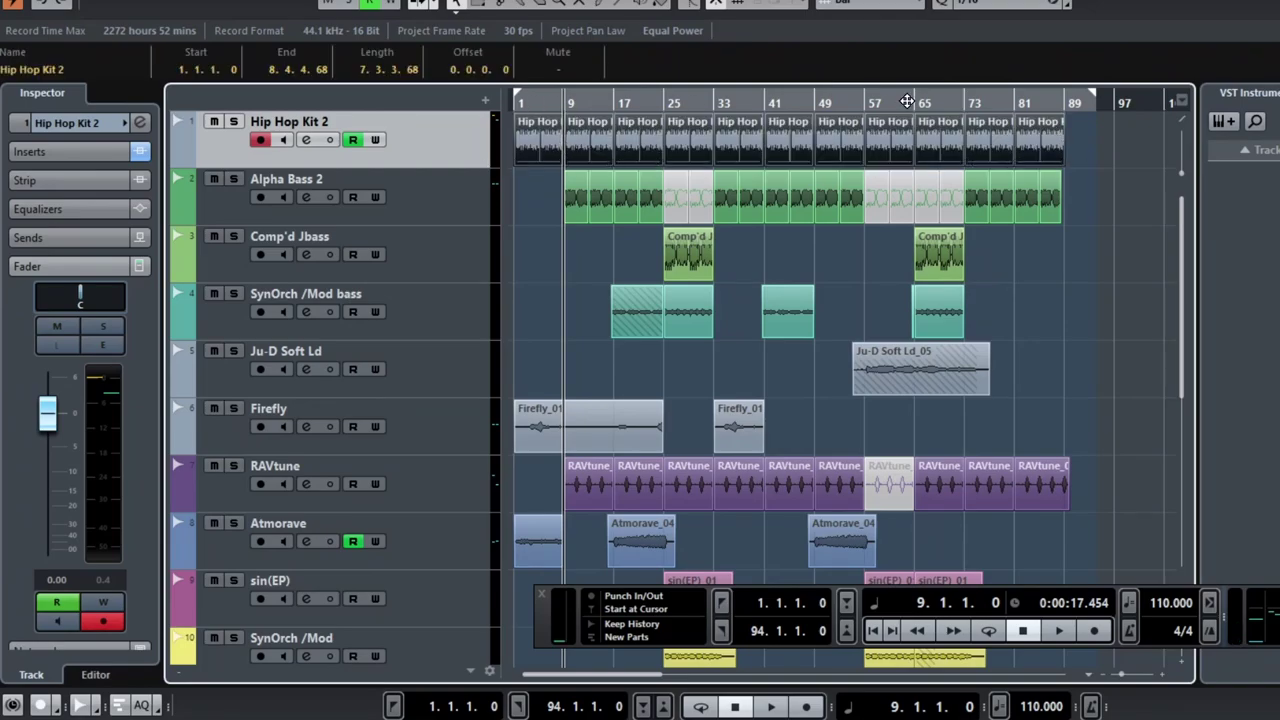
click(541, 200)
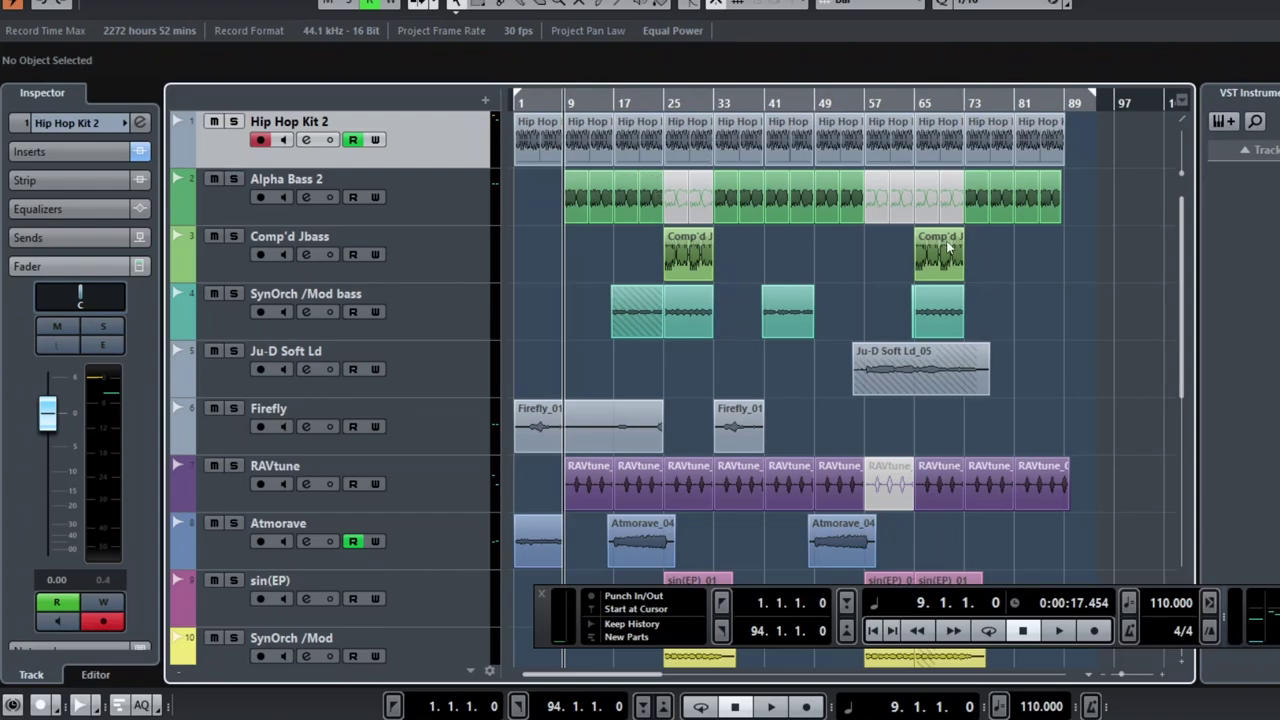
Step: Look over the remaining tracks, and solo Comp'd Jbass for playback from bar 25
scroll(751, 309, down, 4)
scroll(748, 340, down, 4)
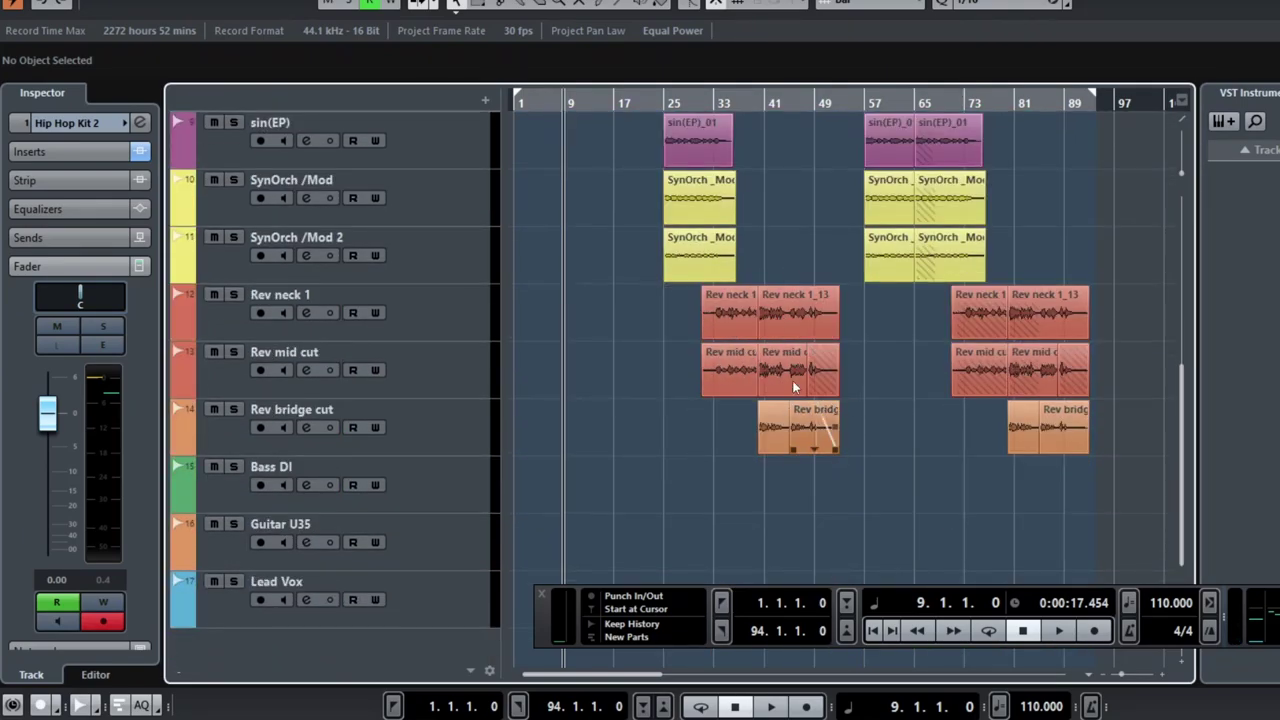
scroll(805, 283, up, 4)
scroll(800, 320, up, 4)
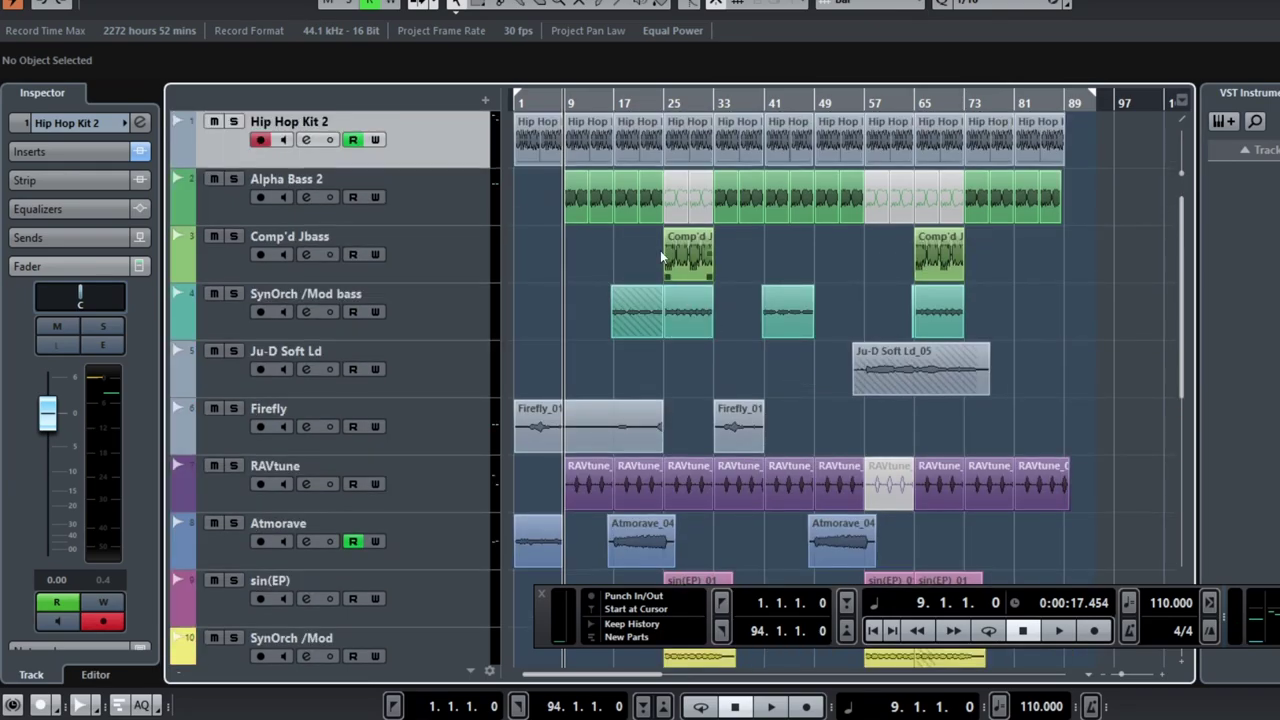
click(669, 108)
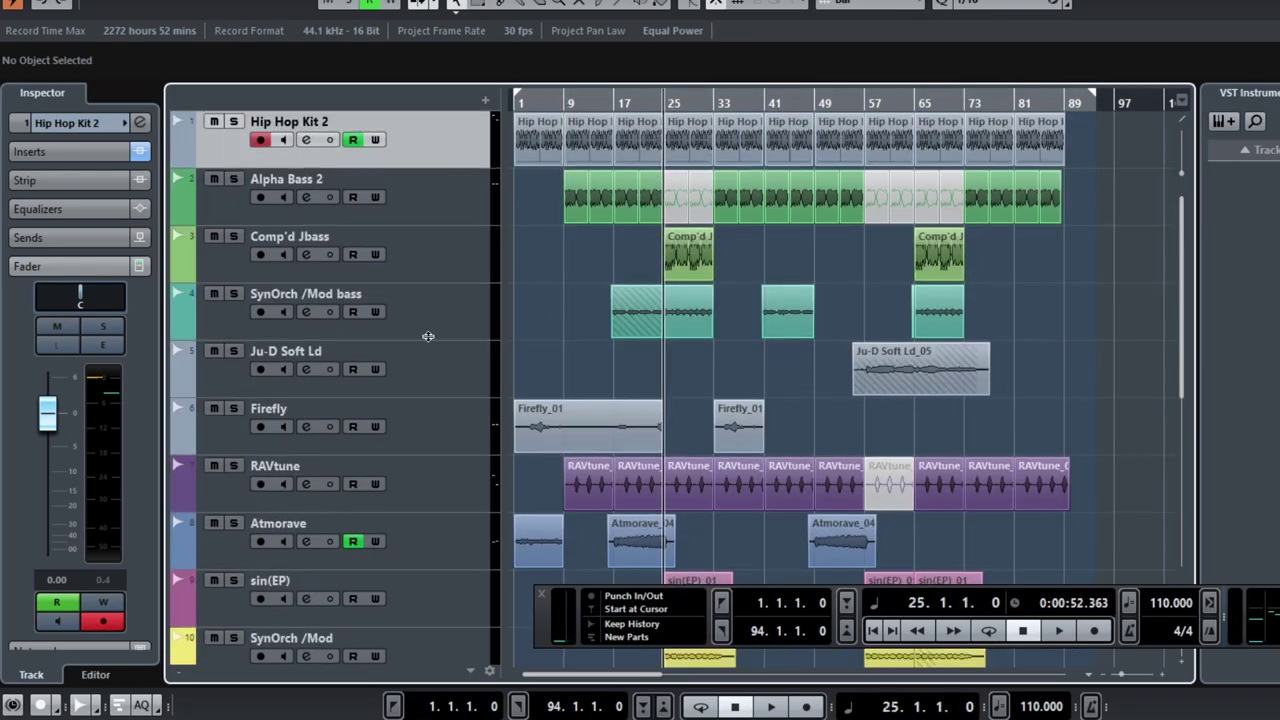
click(233, 236)
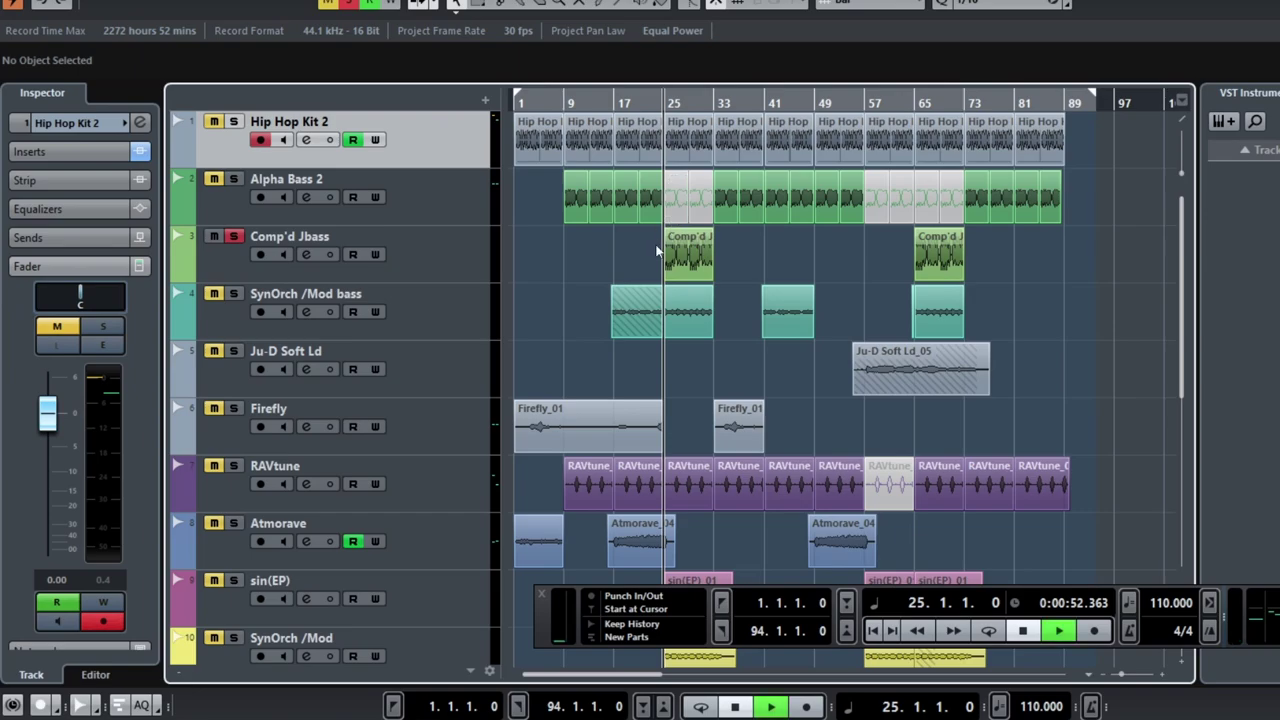
Step: Finish the soloed Comp'd Jbass playback, clear the solo, and play the full mix from bar 25
key(space)
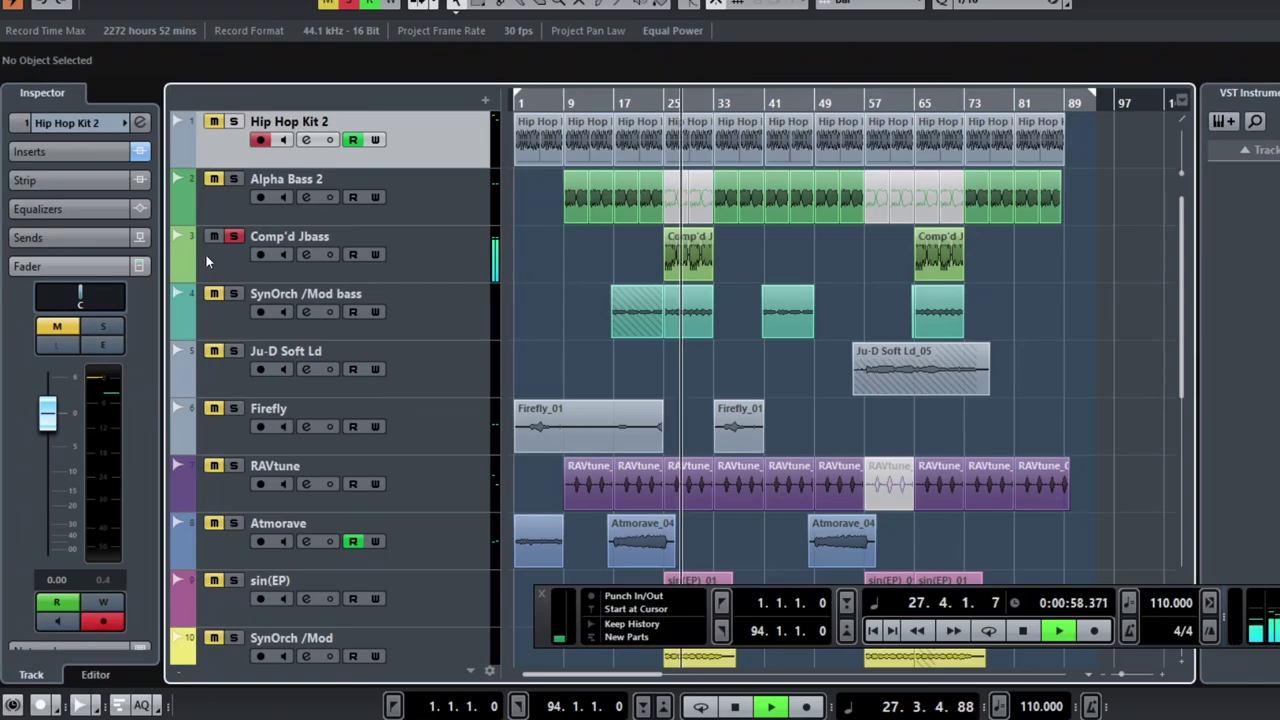
key(space)
drag(667, 102, 735, 222)
key(space)
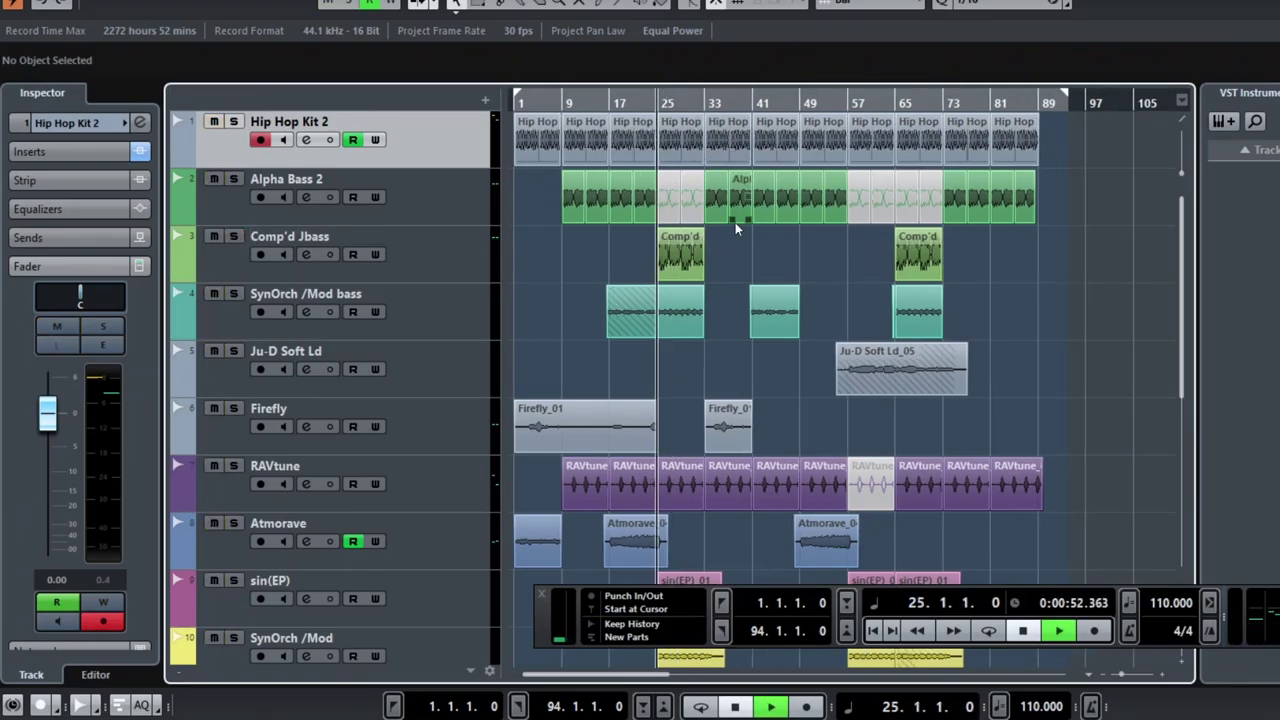
scroll(717, 304, down, 2)
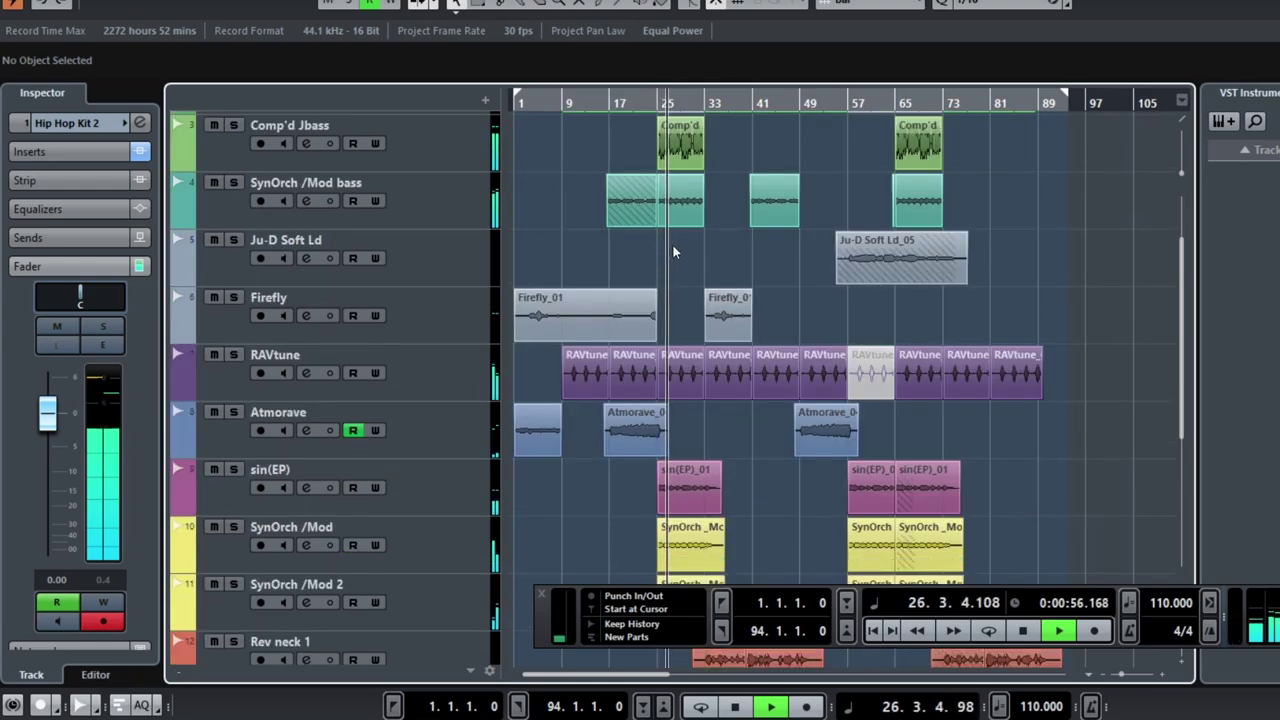
scroll(673, 250, up, 2)
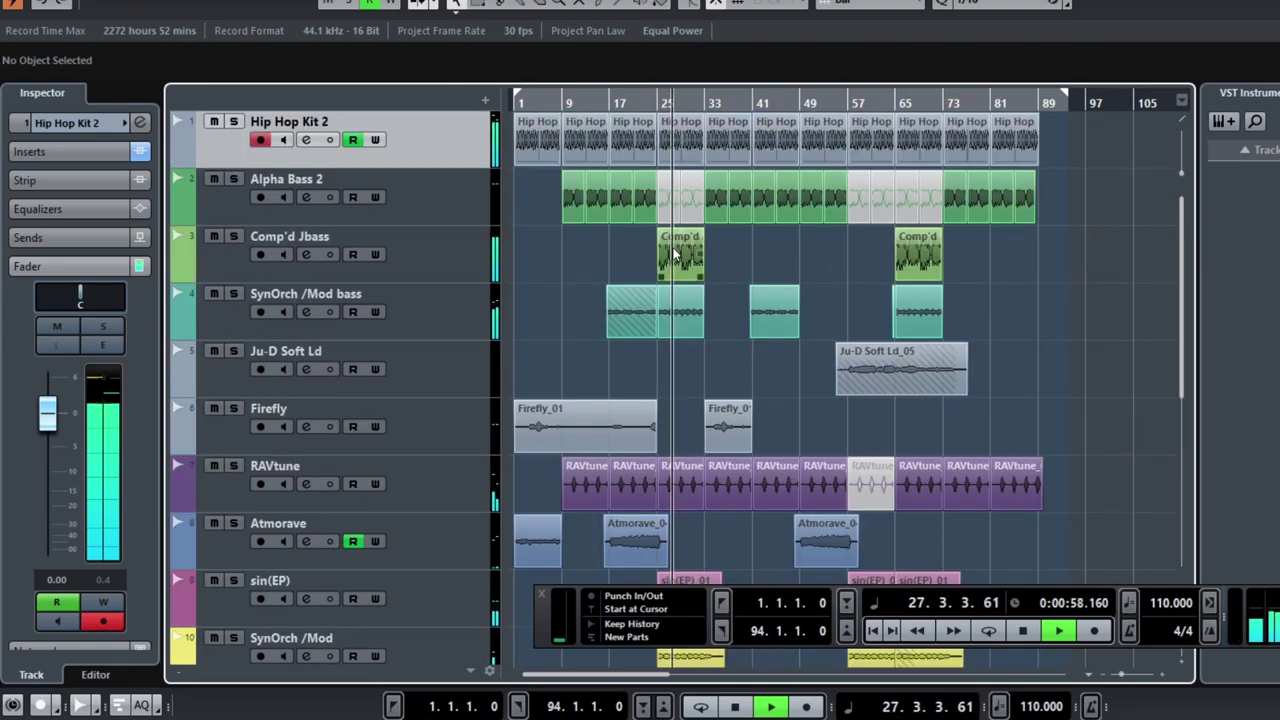
key(space)
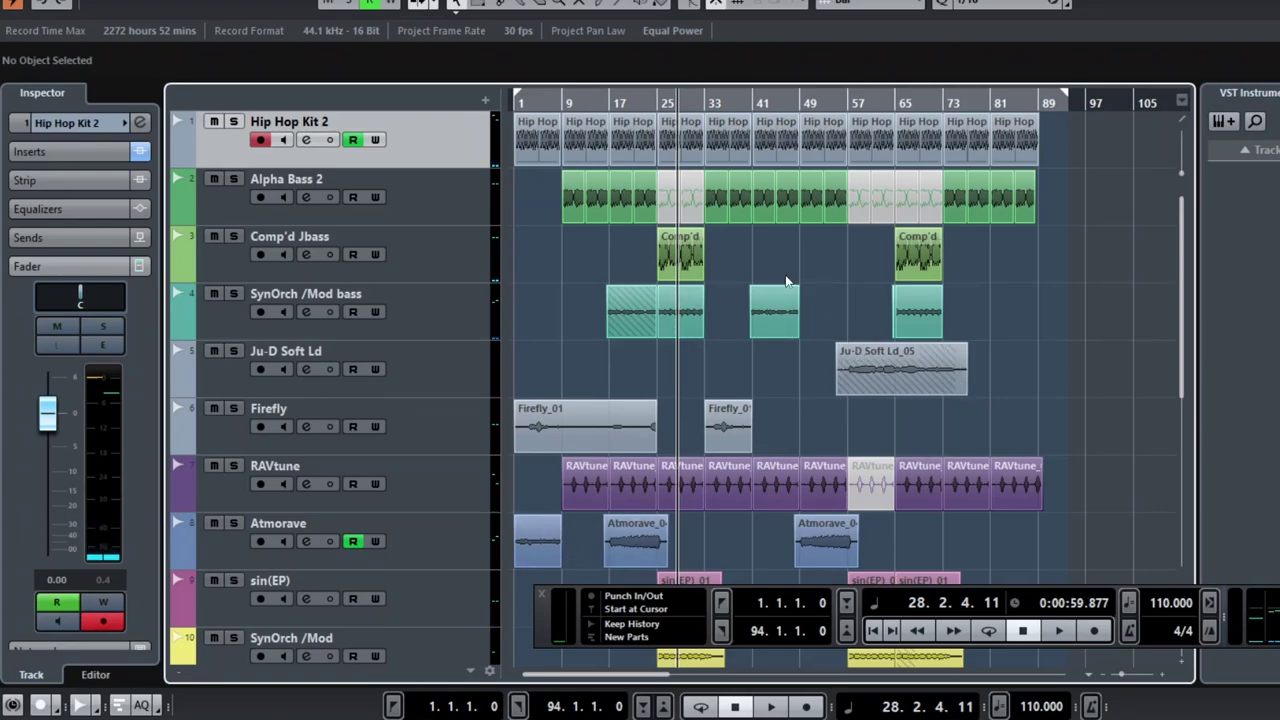
Step: Mute SynOrch /Mod and SynOrch /Mod 2, and play the song from bar 25 without them
click(657, 97)
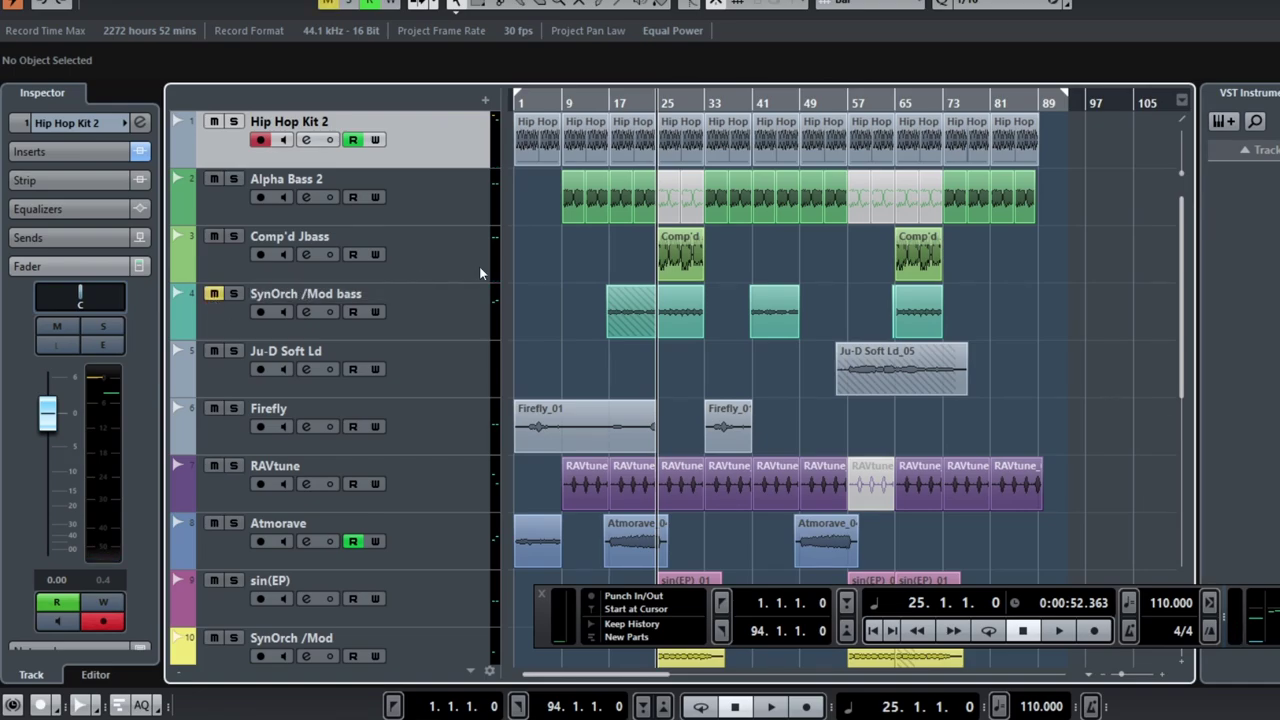
key(space)
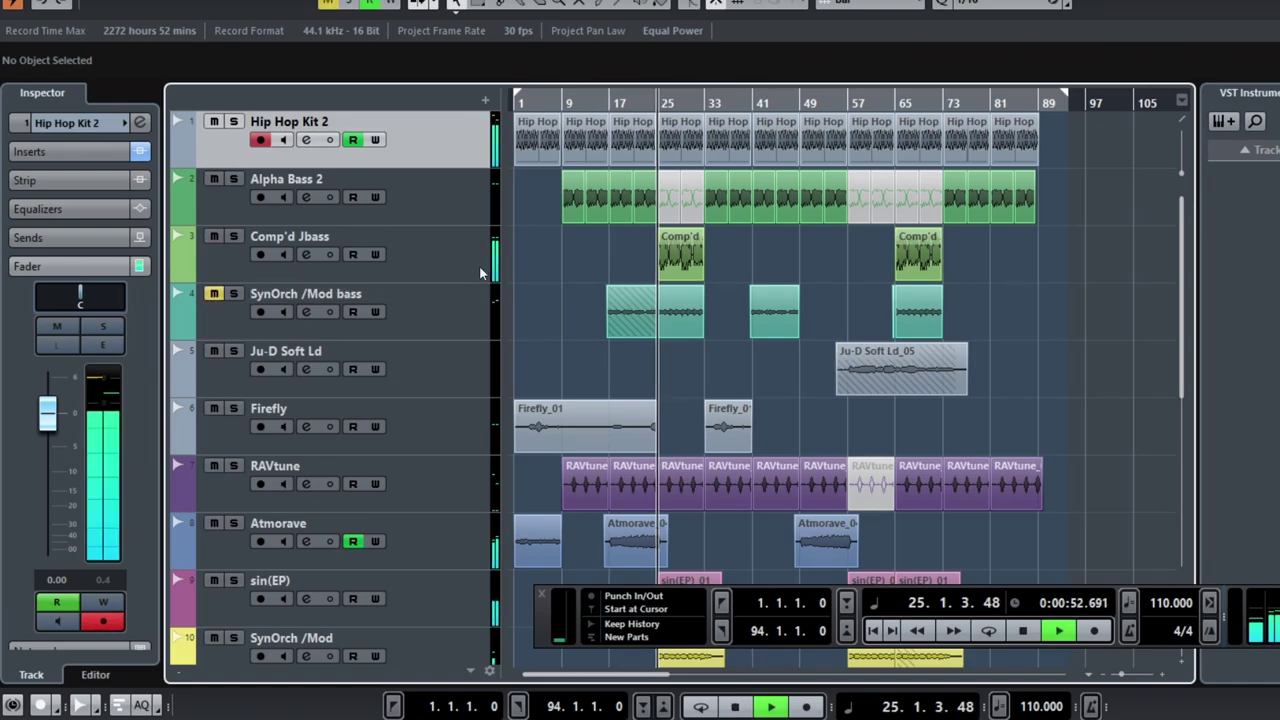
key(space)
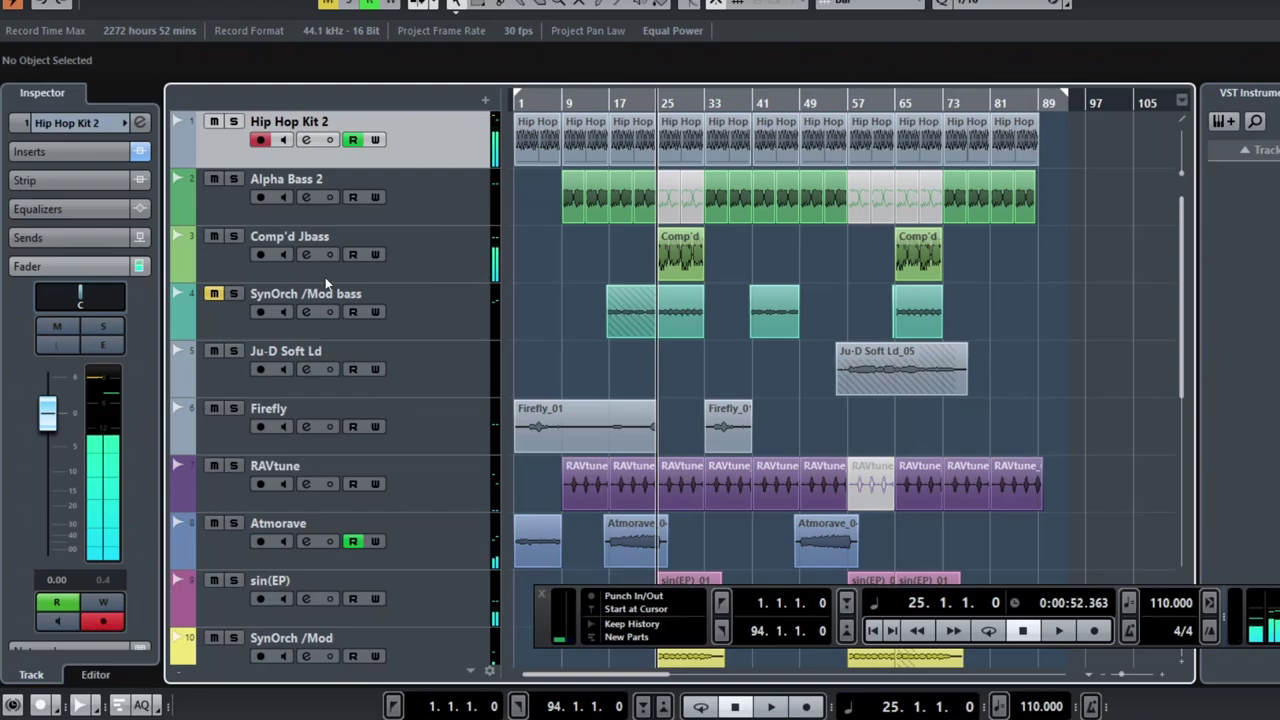
scroll(544, 333, down, 3)
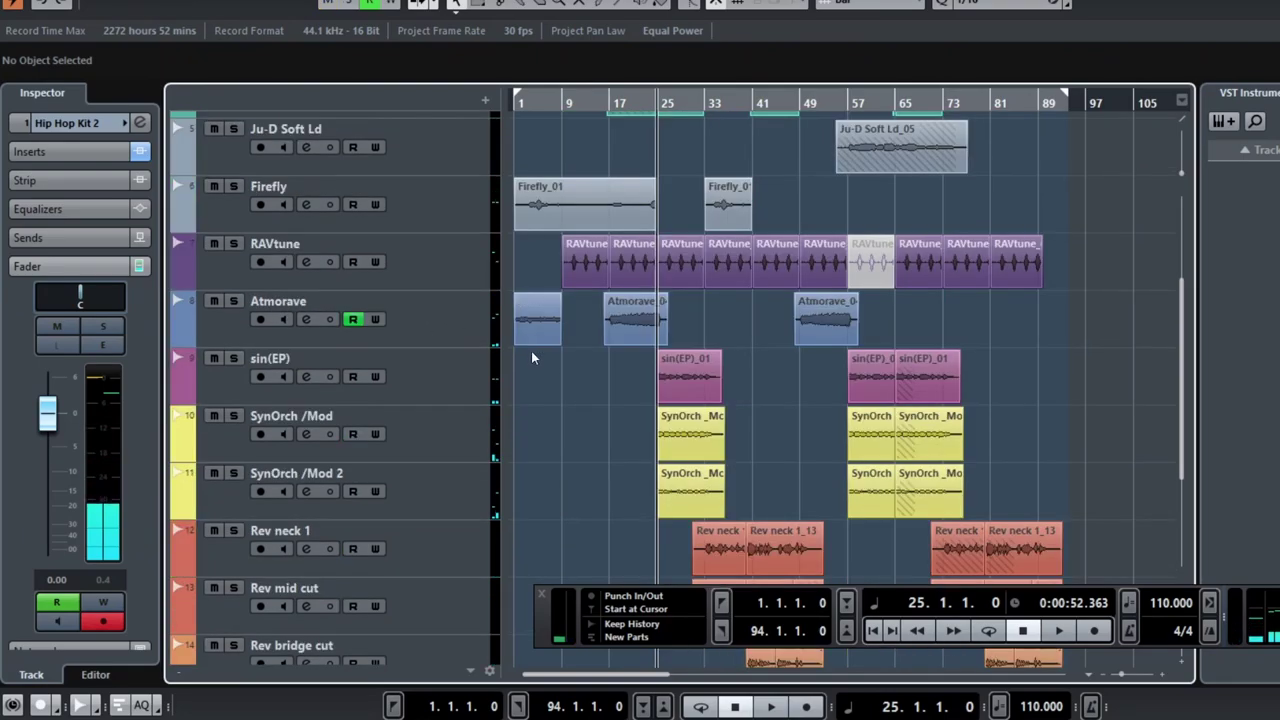
click(214, 416)
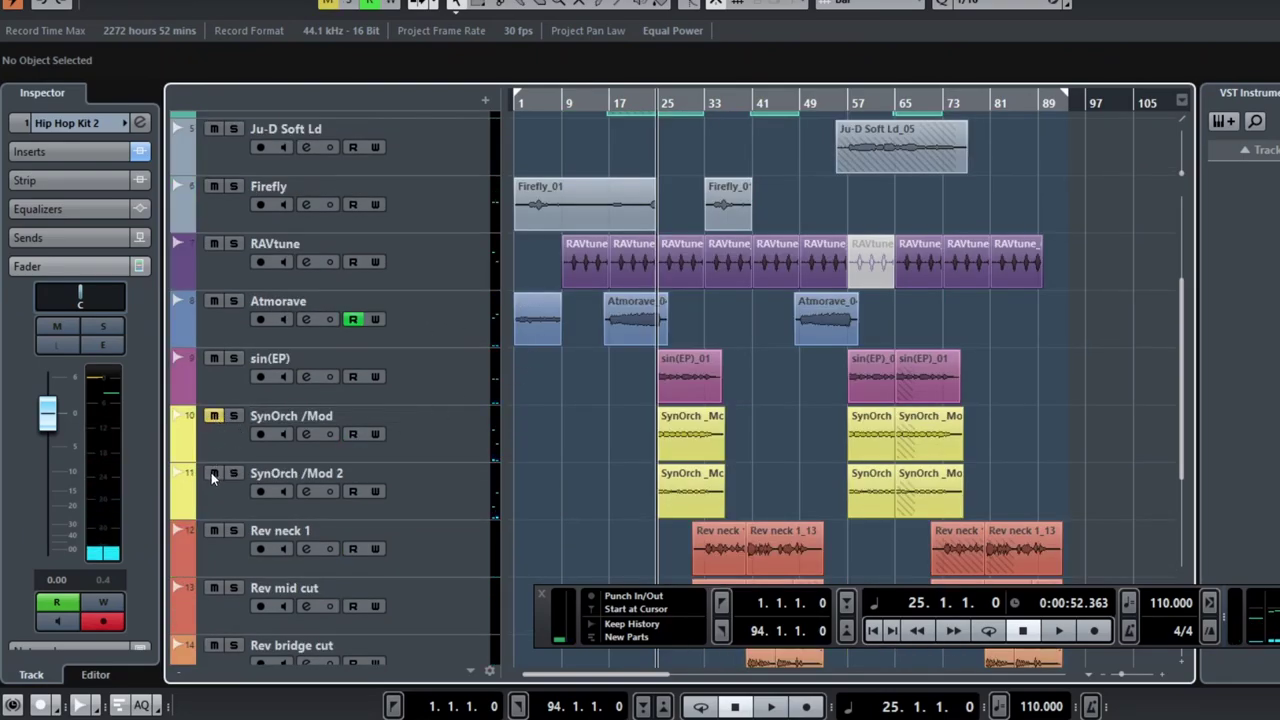
scroll(566, 410, up, 3)
key(space)
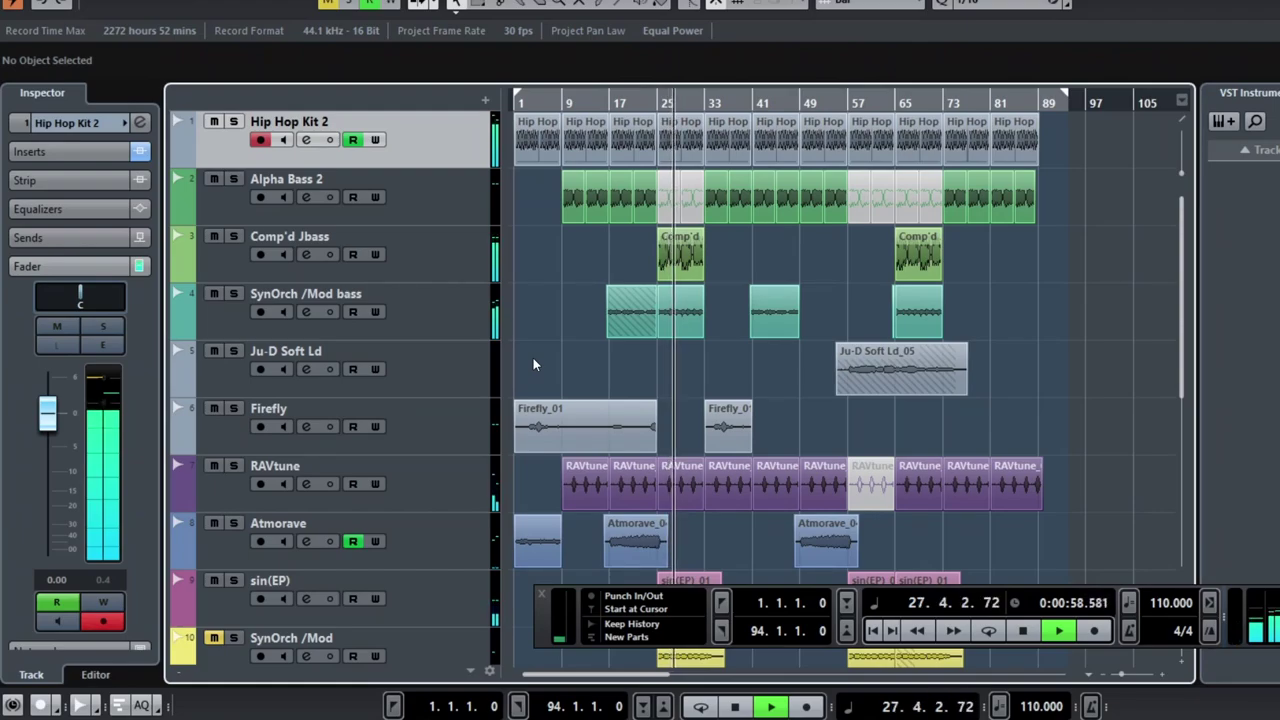
scroll(533, 358, down, 6)
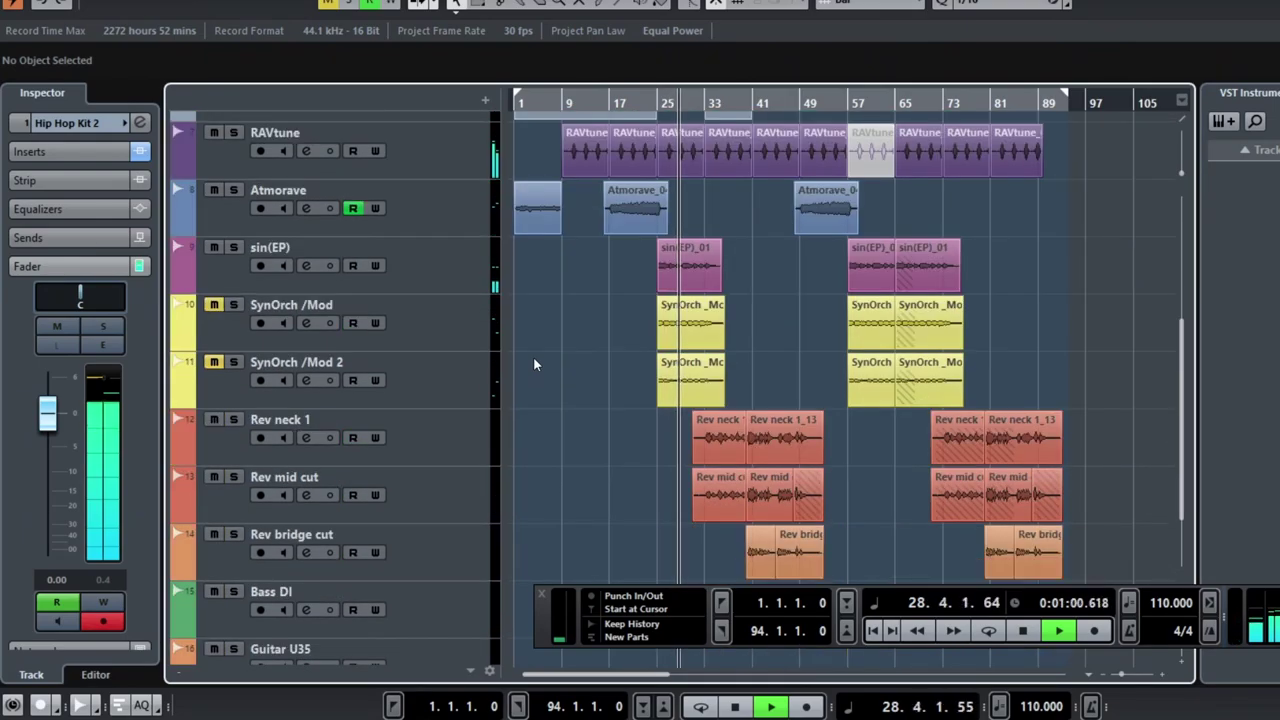
Step: Highlight the clips on both SynOrch /Mod tracks, unmute the two tracks during playback, and deselect the clips
drag(594, 306, 895, 390)
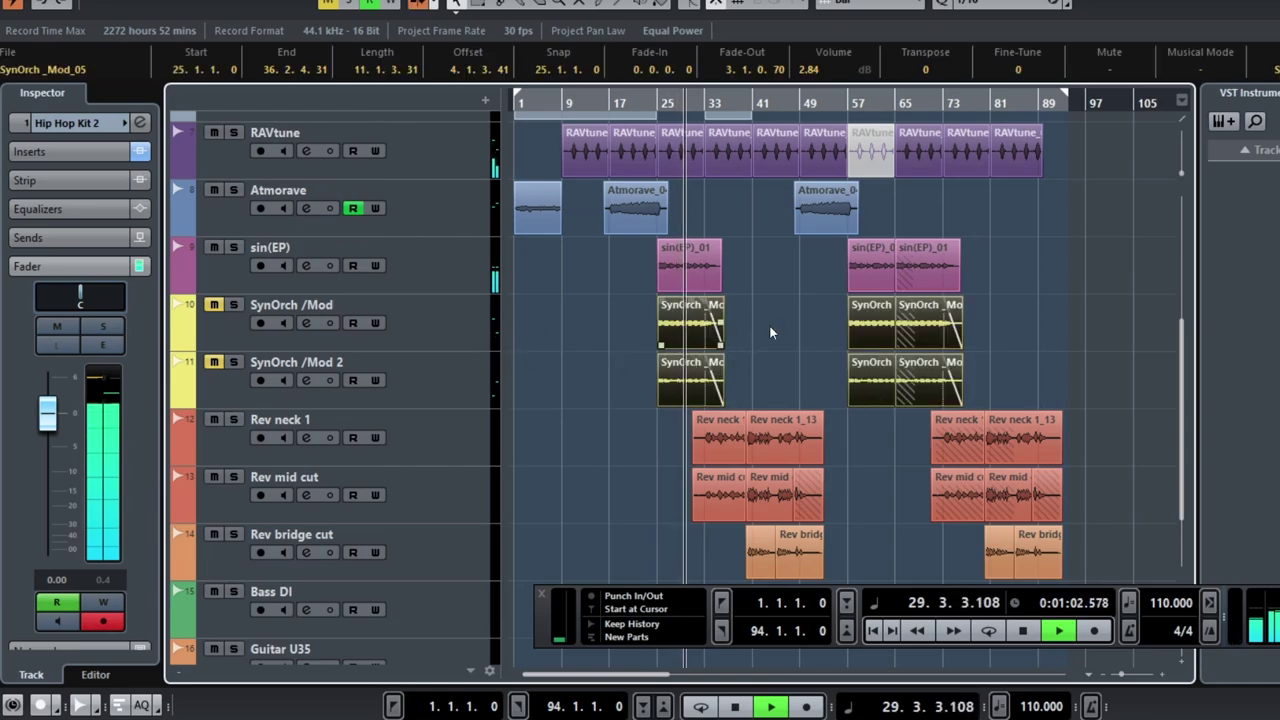
click(222, 306)
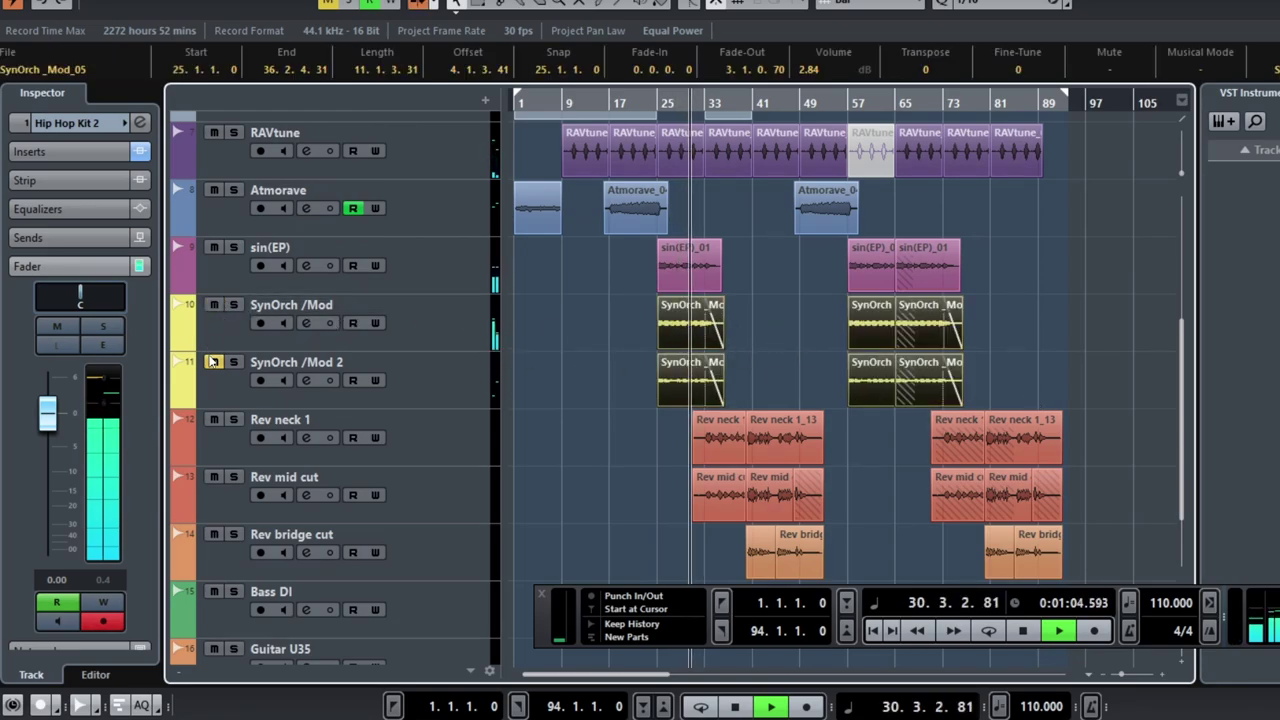
click(214, 363)
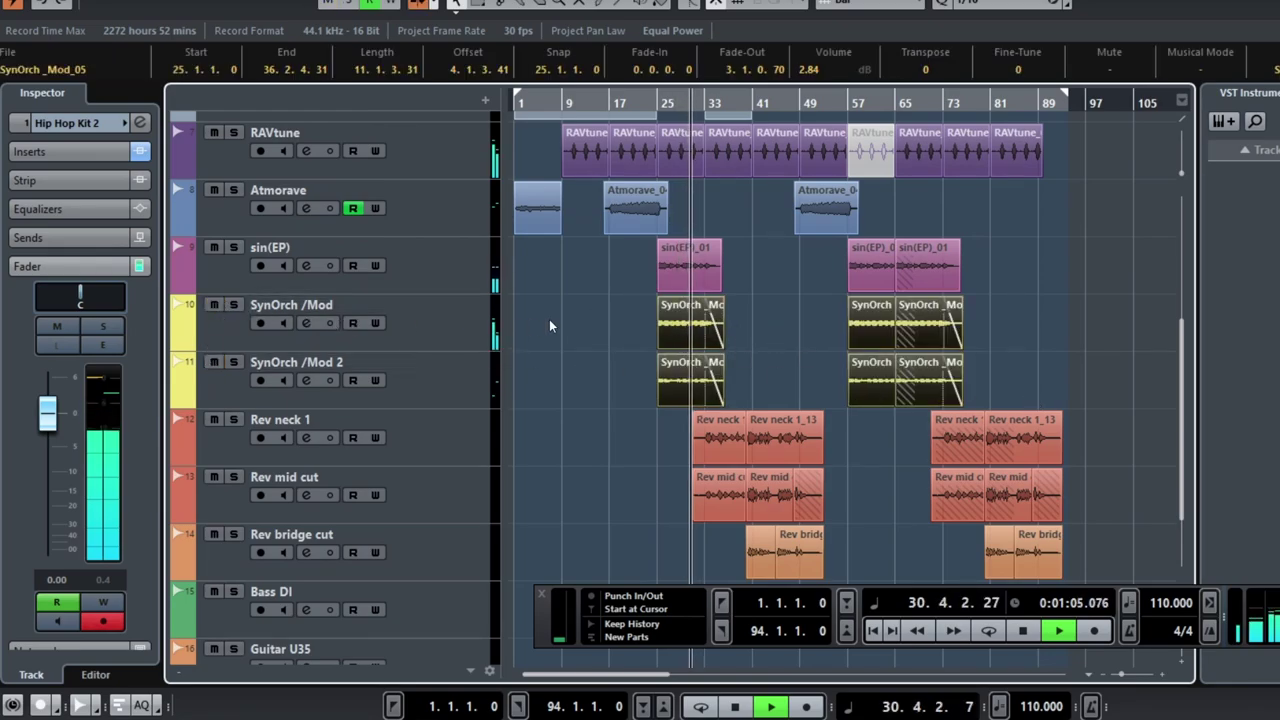
click(610, 345)
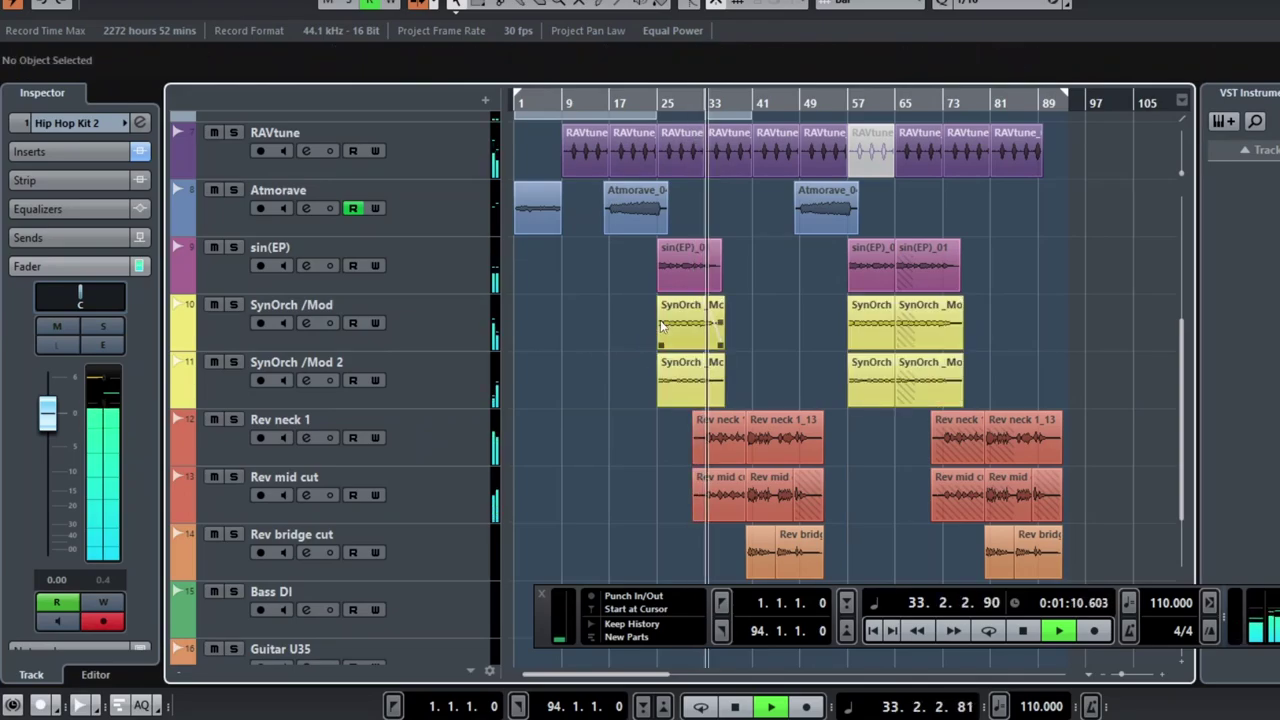
key(space)
Step: Alternate between the SynOrch _Mod_05 and SynOrch _Mod 2_02 clips at bar 25 to point out the two parallel parts
ctrl+scroll(685, 347, up, 3)
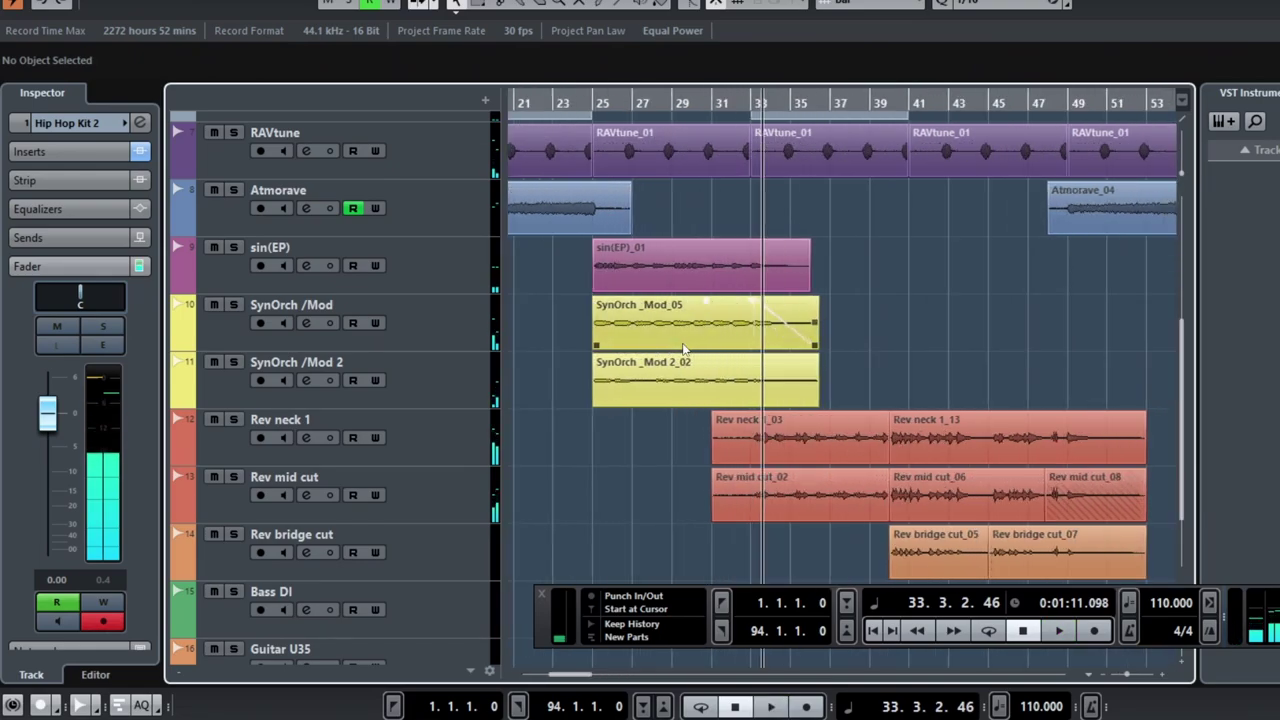
click(608, 315)
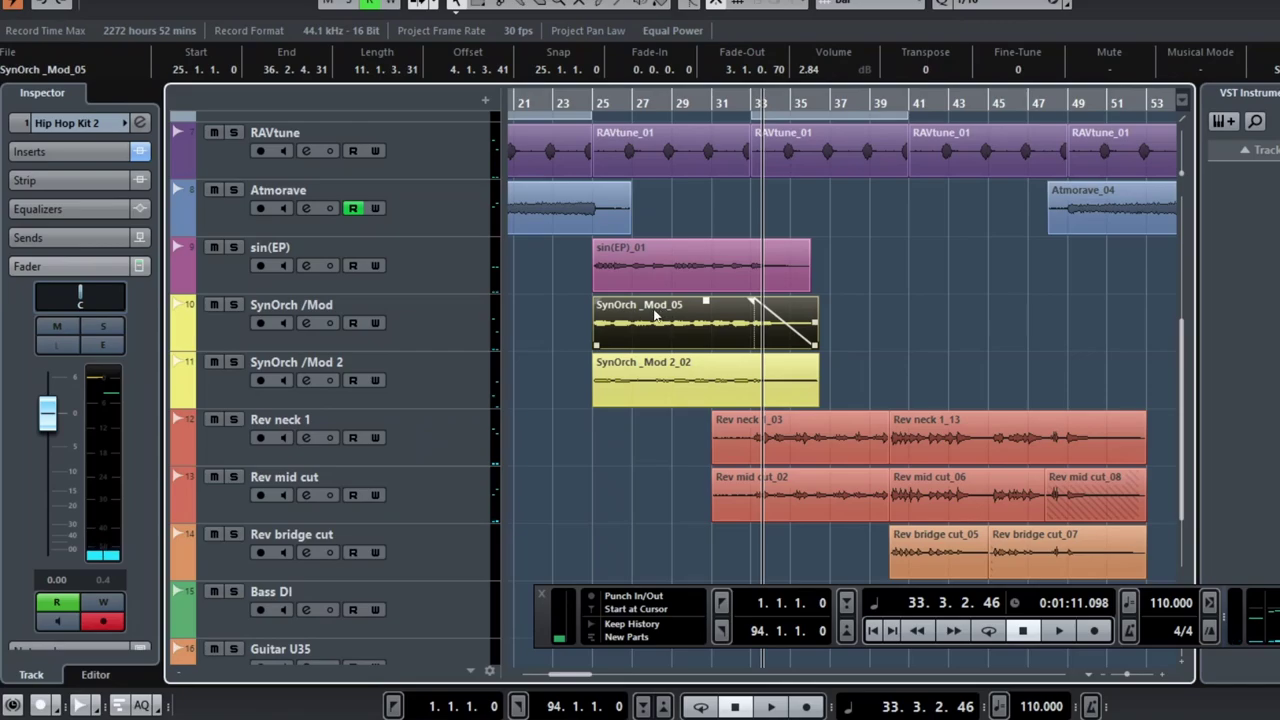
click(658, 398)
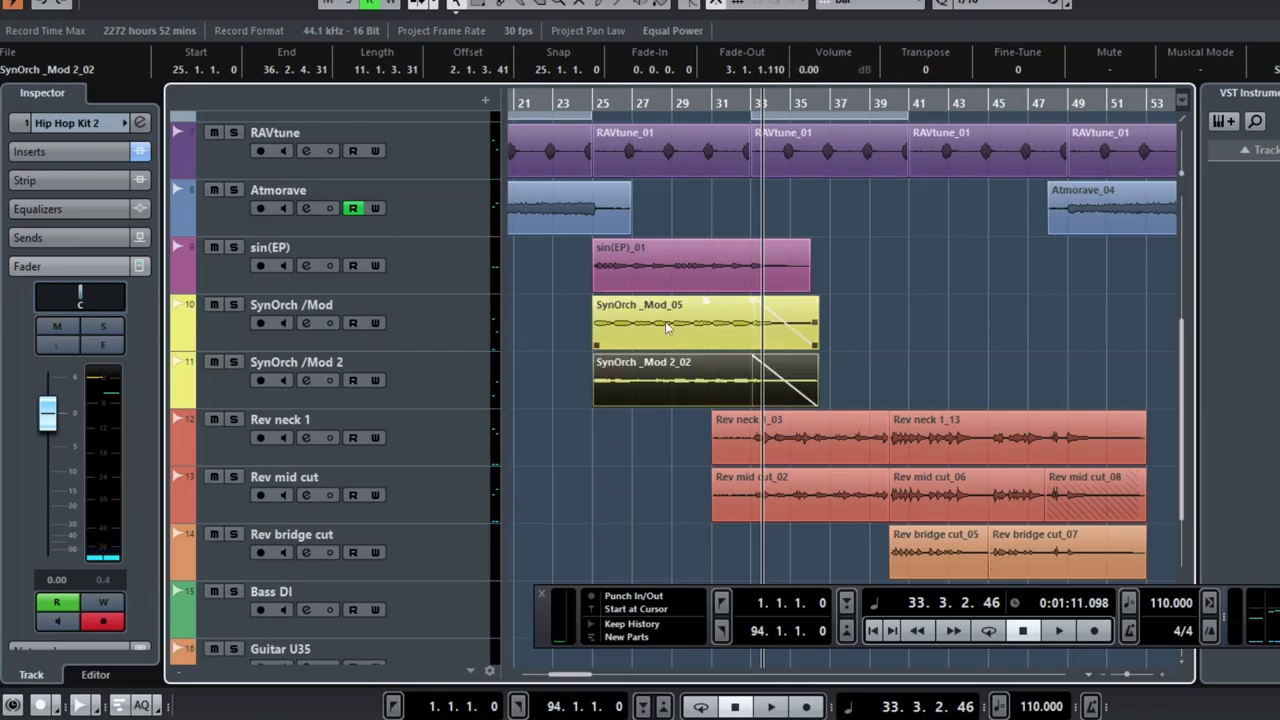
click(668, 335)
click(669, 364)
click(661, 331)
Step: Select the SynOrch /Mod tracks to examine their panning, and reselect the SynOrch _Mod_05 clip
click(456, 333)
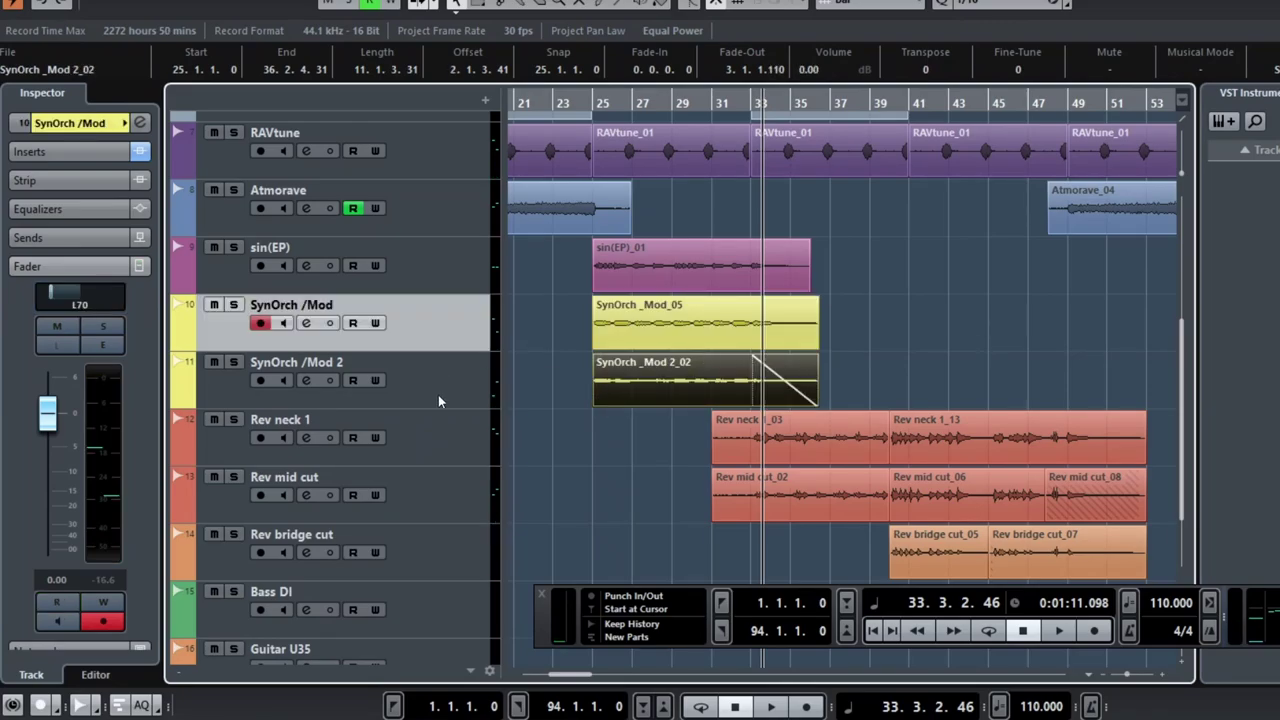
click(435, 358)
click(438, 328)
click(689, 310)
click(690, 345)
click(684, 346)
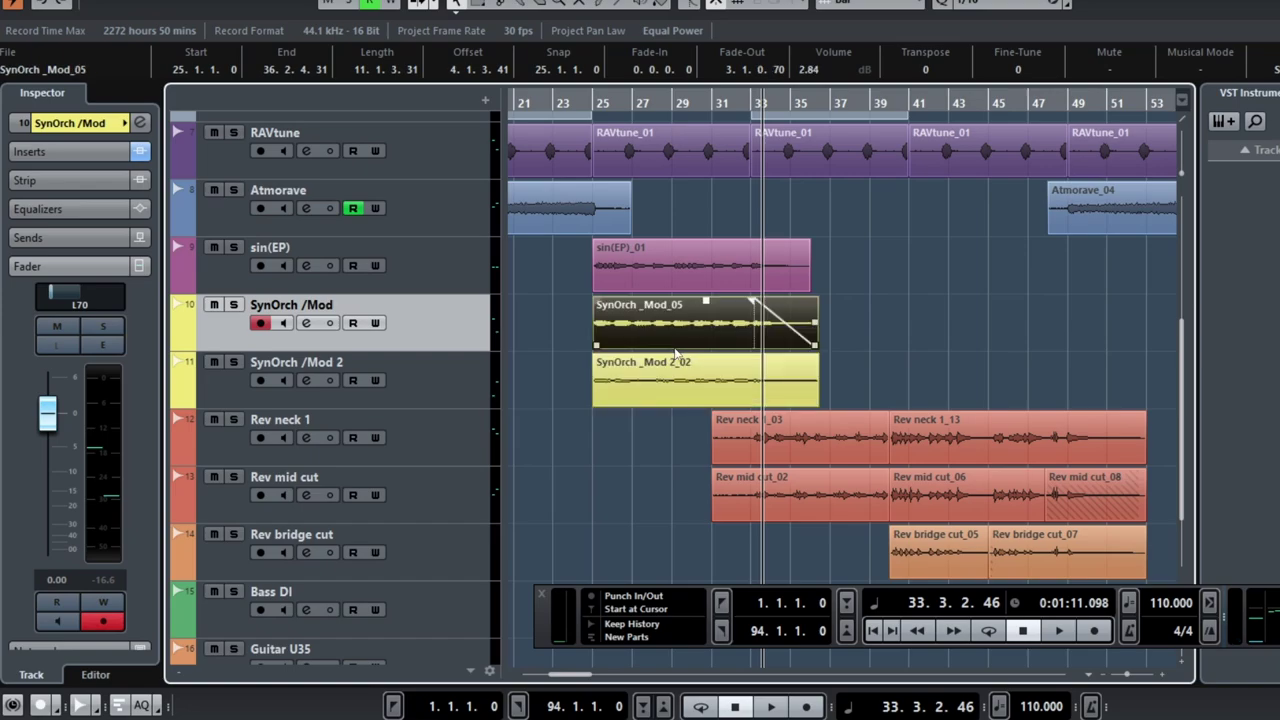
Step: Set the playback position to bar 32 and look over the clips on the three Rev guitar tracks
click(600, 117)
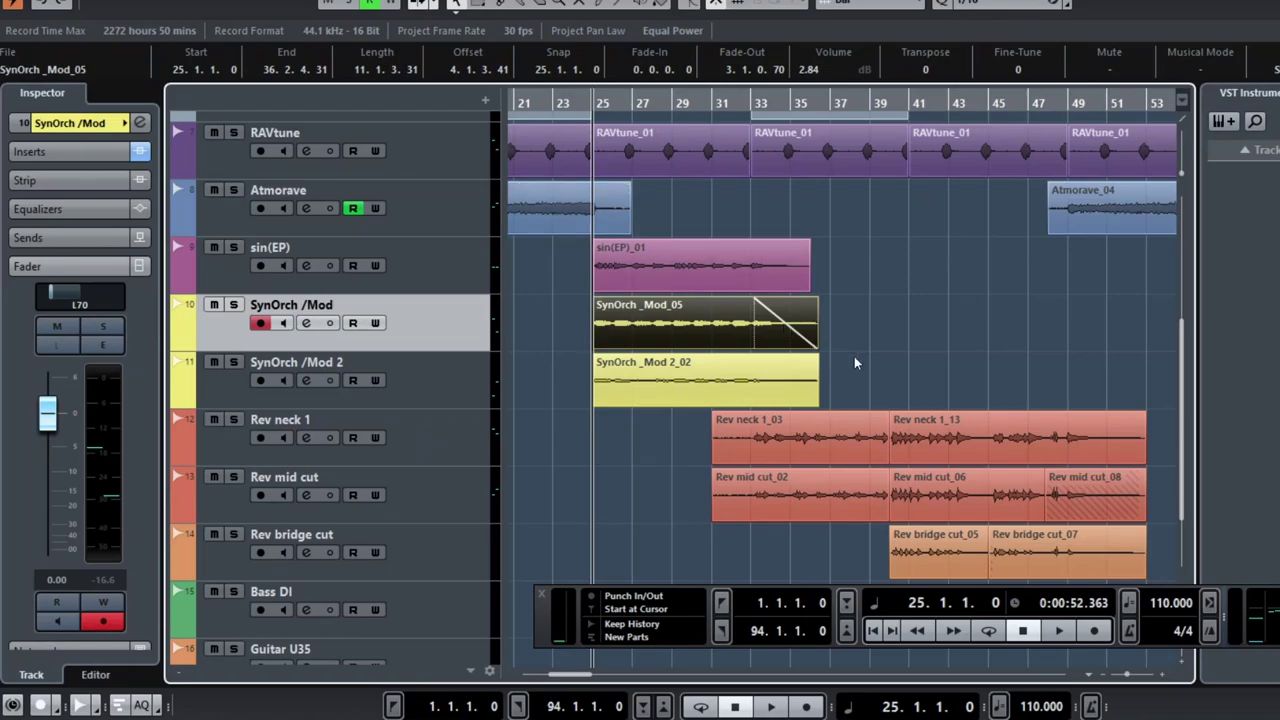
scroll(839, 321, down, 3)
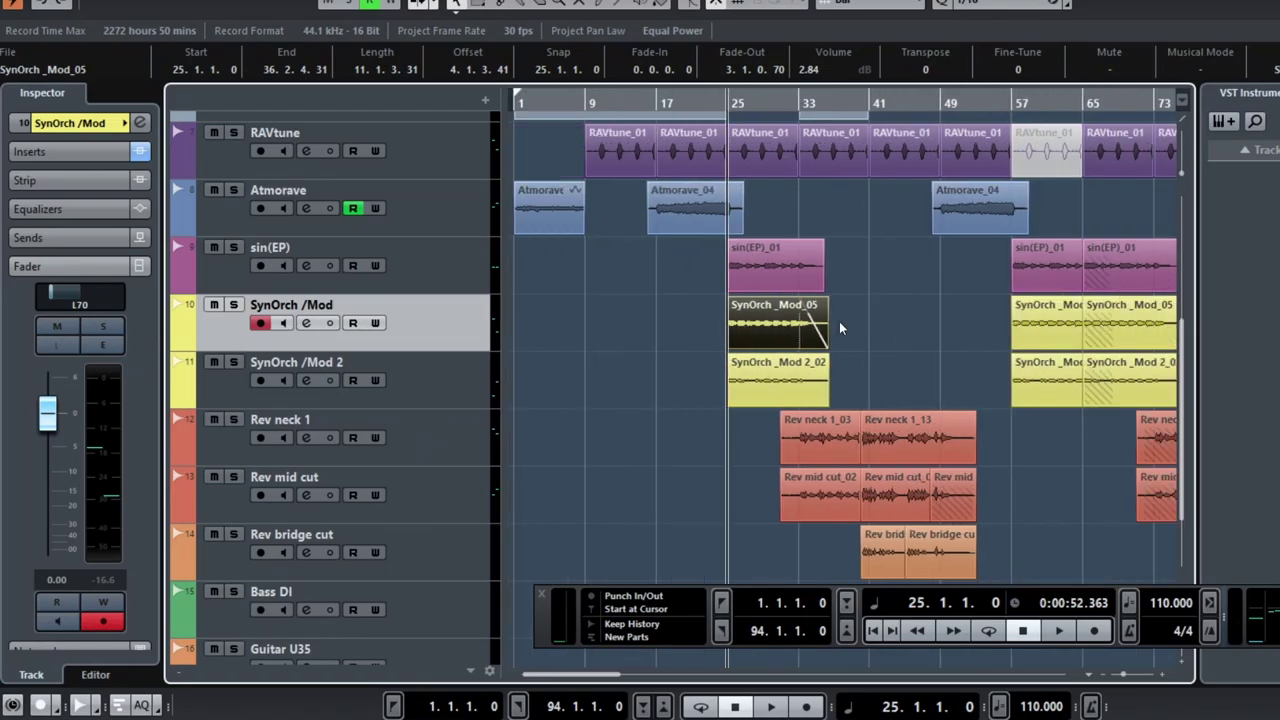
scroll(837, 275, up, 2)
scroll(837, 275, down, 4)
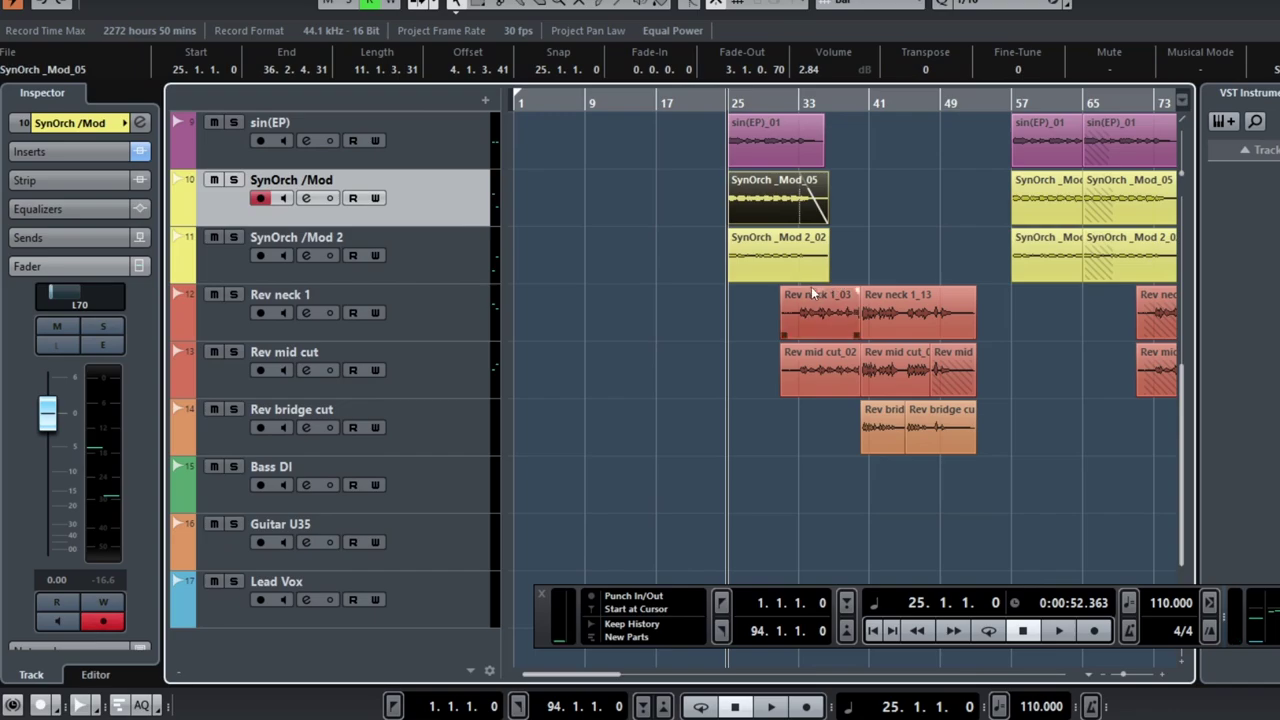
click(799, 103)
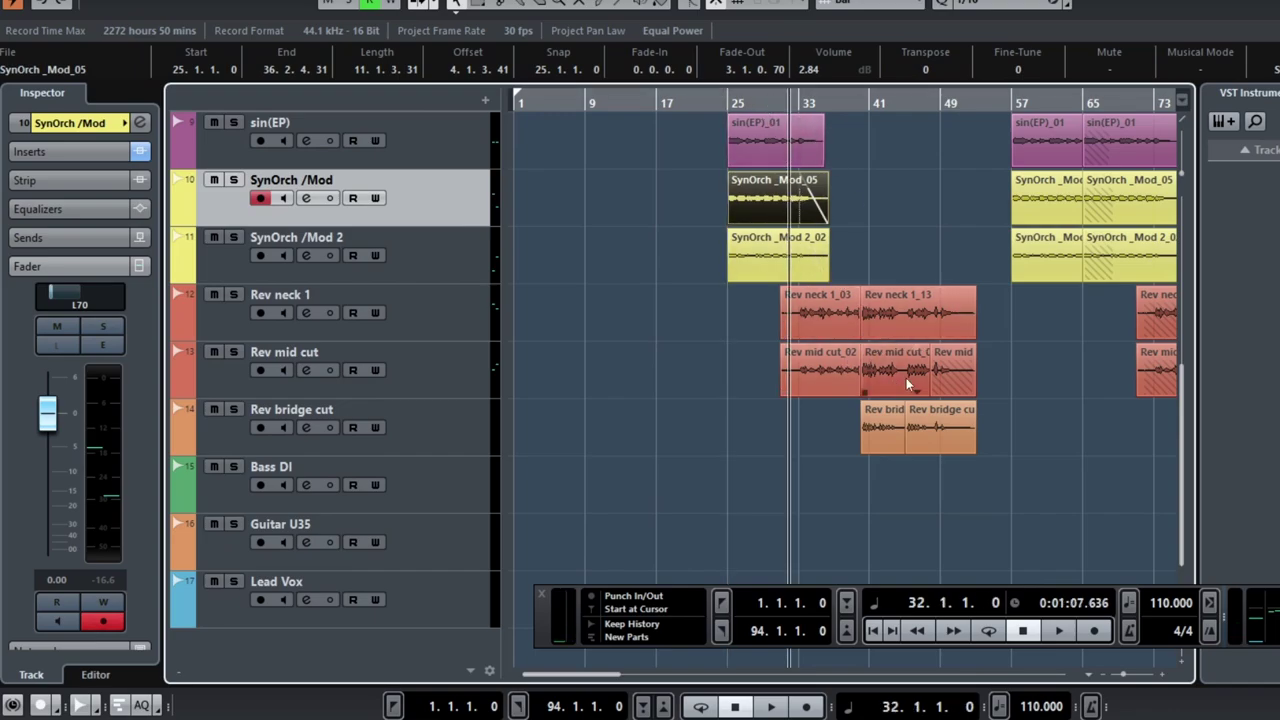
scroll(919, 375, right, 2)
scroll(920, 375, right, 2)
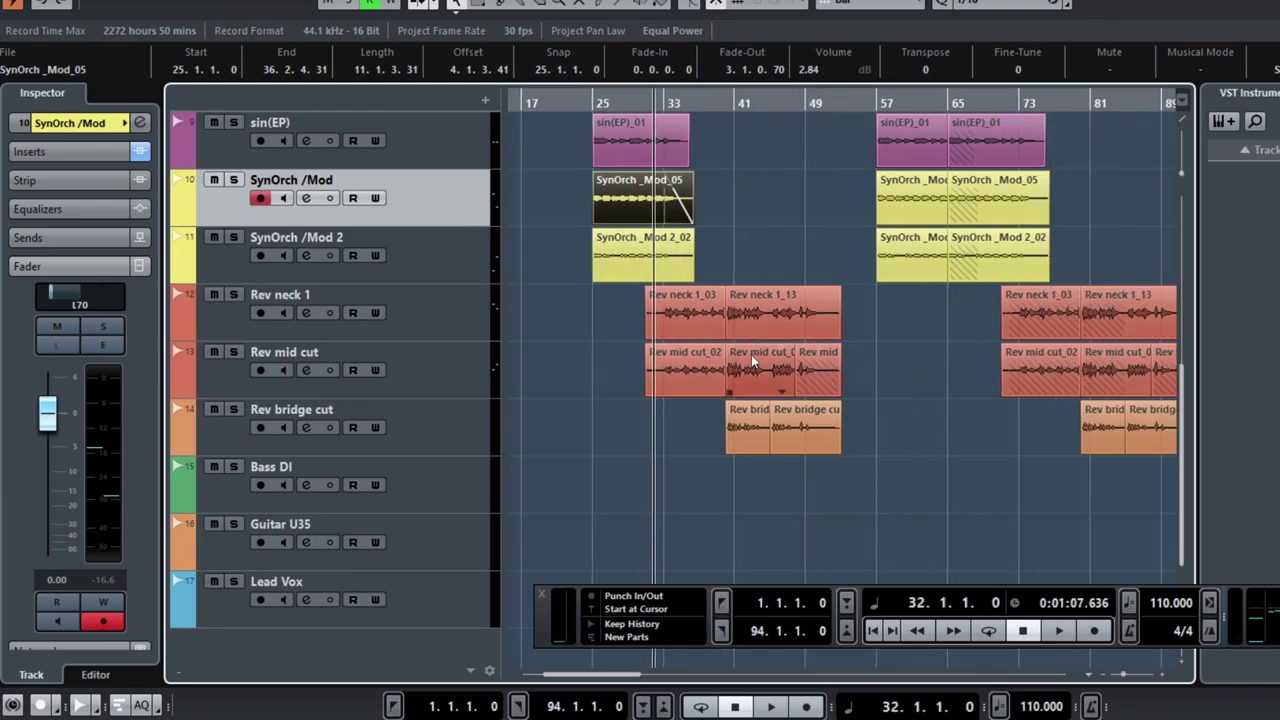
Step: Select the Rev neck 1, Rev mid cut and Rev bridge cut tracks in turn to compare their panning
click(478, 312)
click(467, 357)
key(Up)
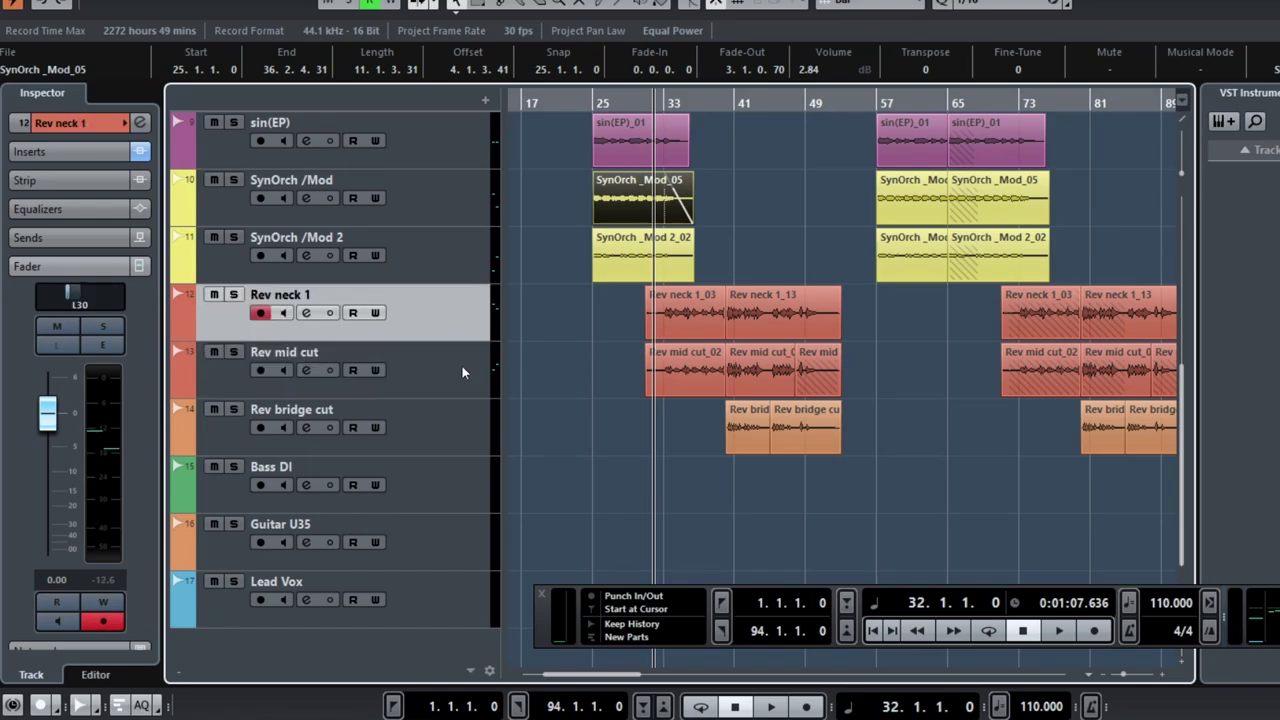
click(461, 364)
click(460, 418)
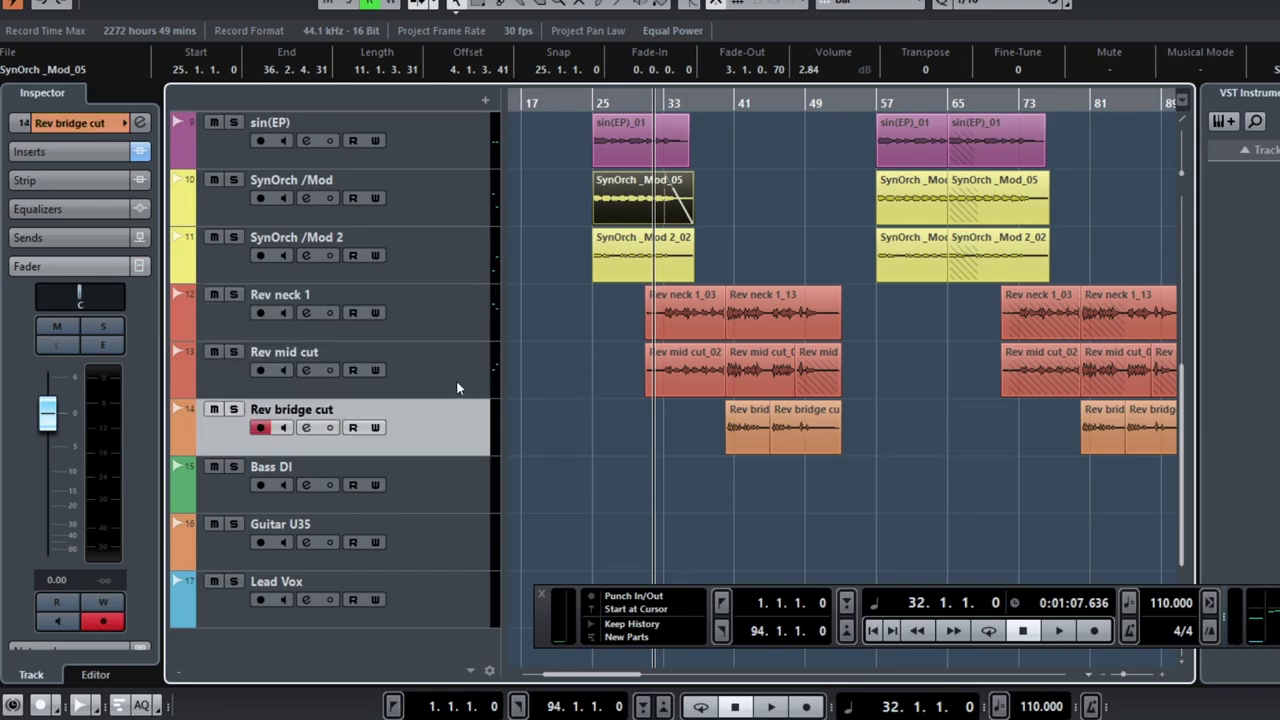
click(456, 381)
click(431, 404)
Step: Go through the Rev neck, mid and bridge track names again to relate them to the guitar pickups, ending on Rev neck 1
click(437, 305)
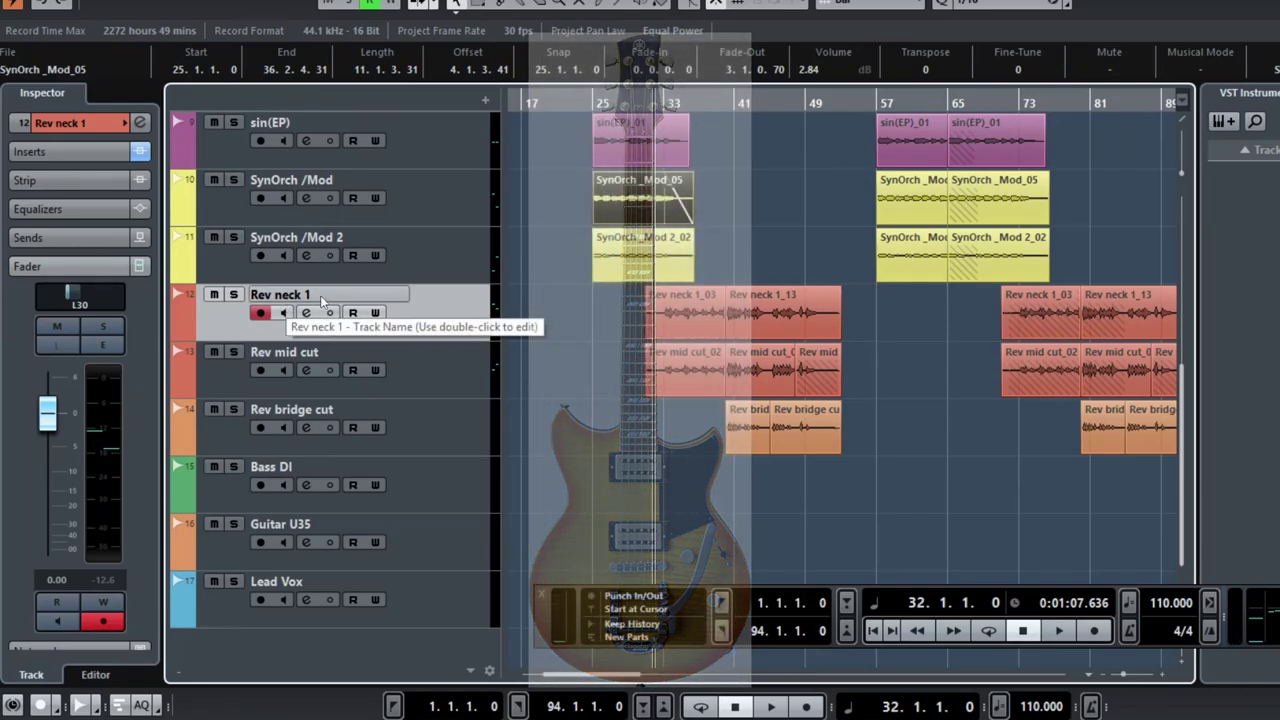
click(403, 355)
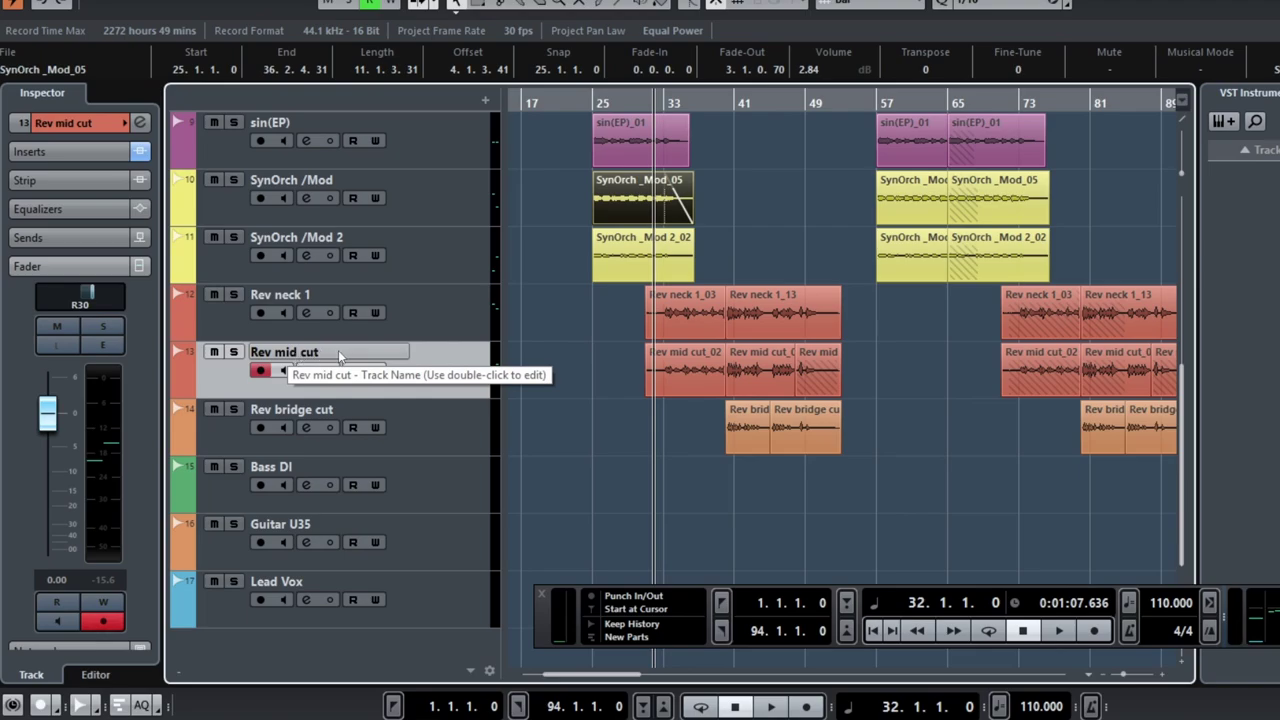
click(430, 410)
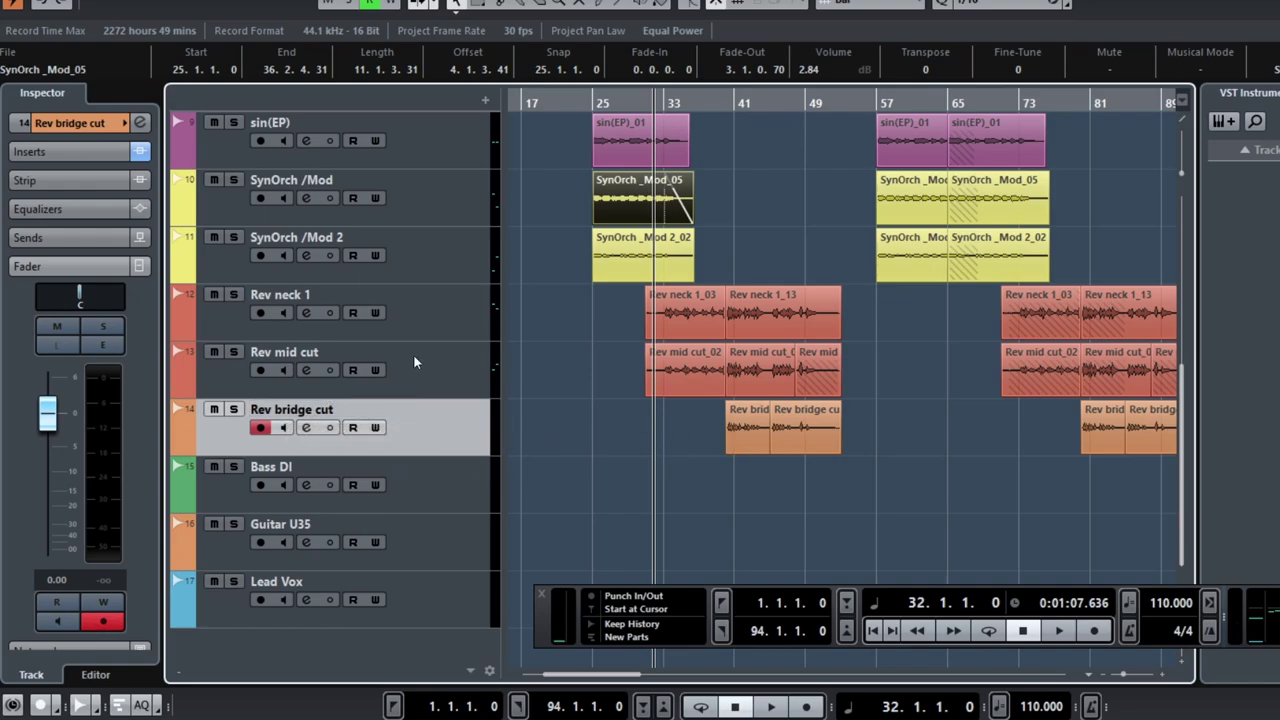
click(440, 303)
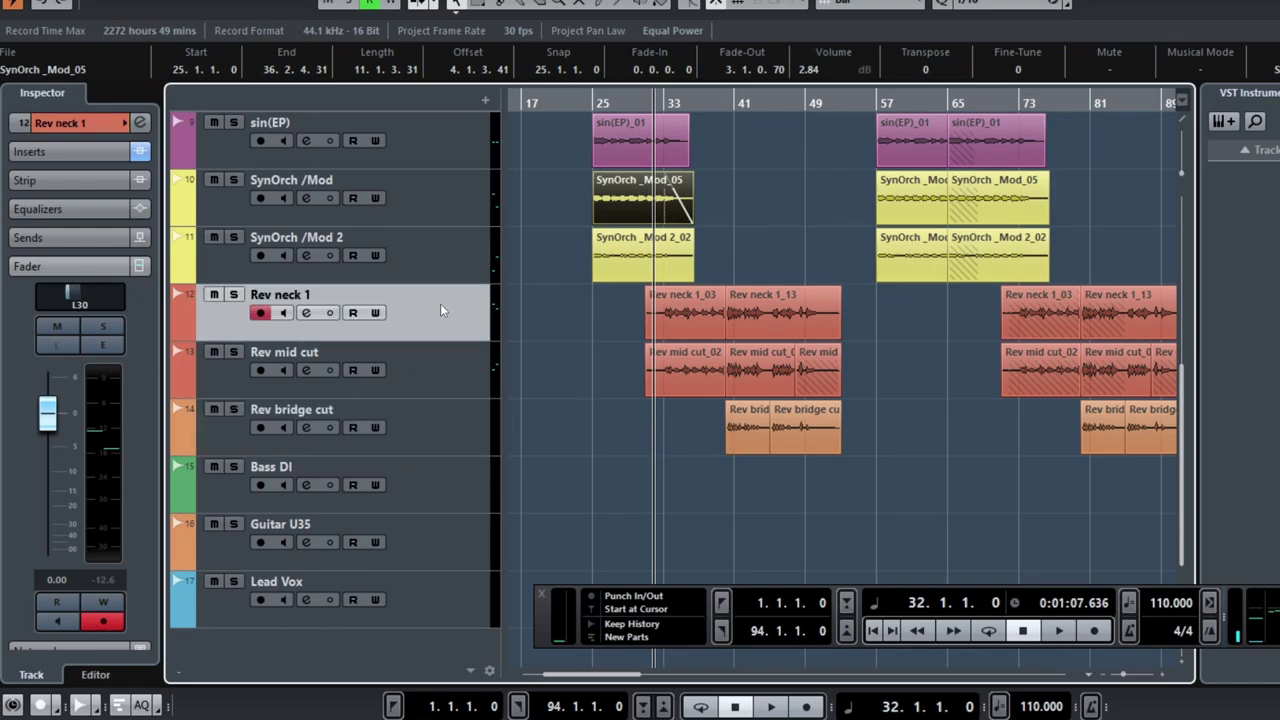
Step: Solo Rev neck 1, Rev mid cut and Rev bridge cut, and play them together from bar 32
click(236, 295)
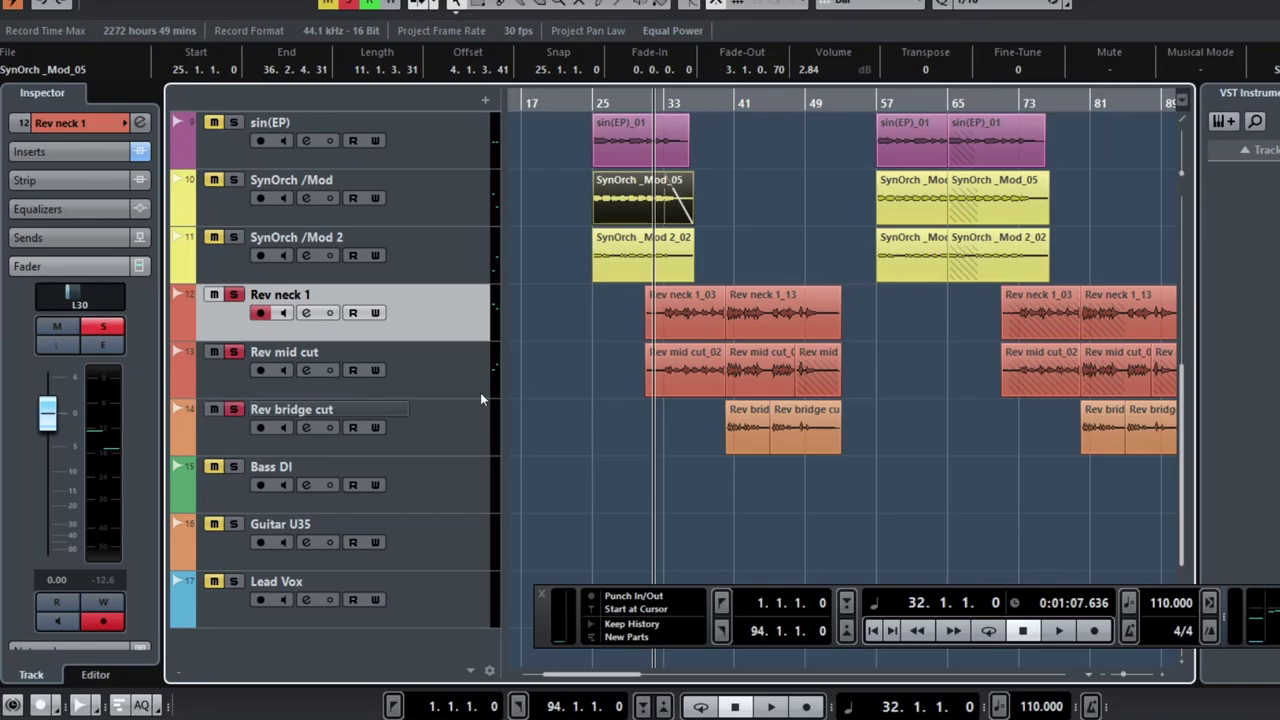
key(h)
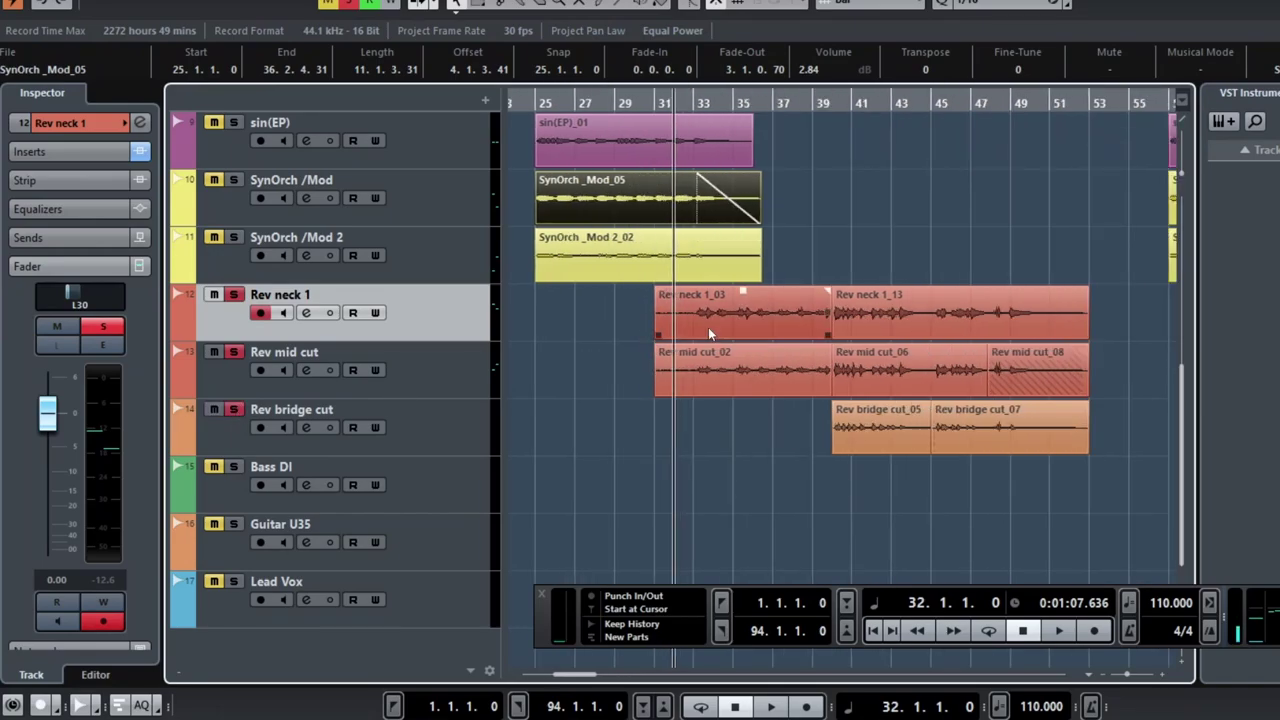
click(621, 333)
key(space)
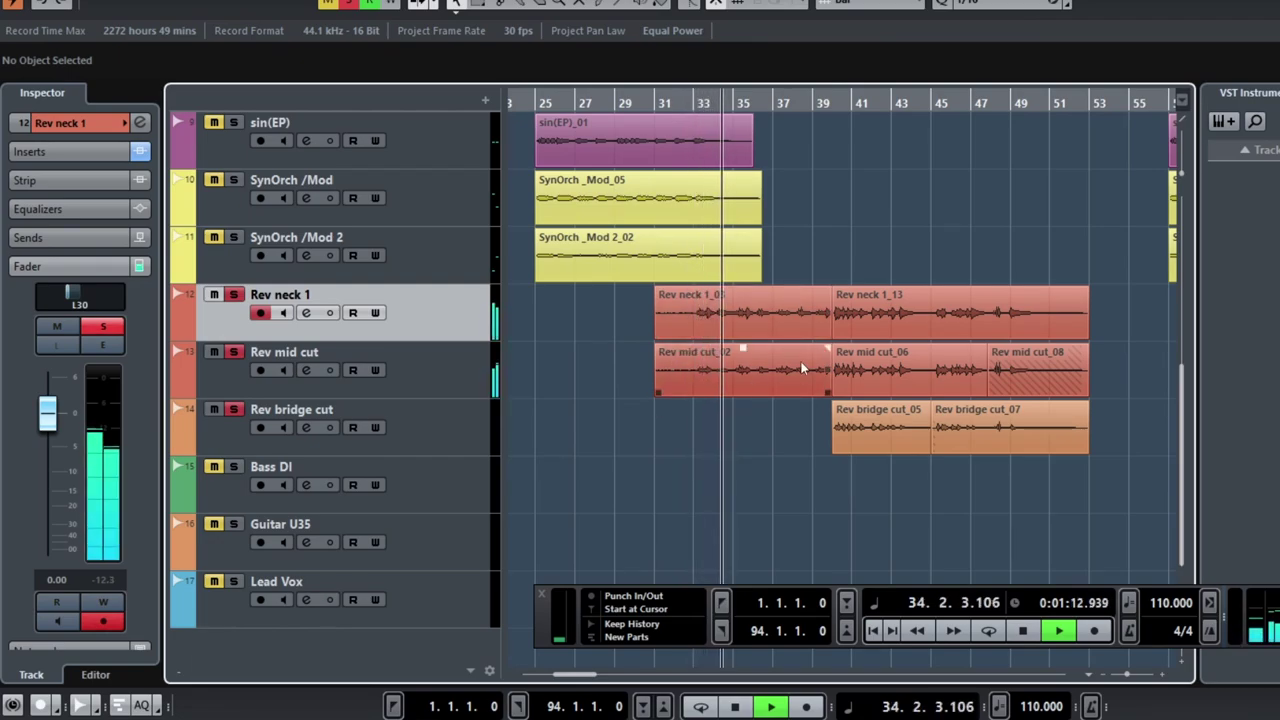
Step: Play the soloed Rev guitar tracks into bar 37, and replay them from bar 35
key(h)
key(h)
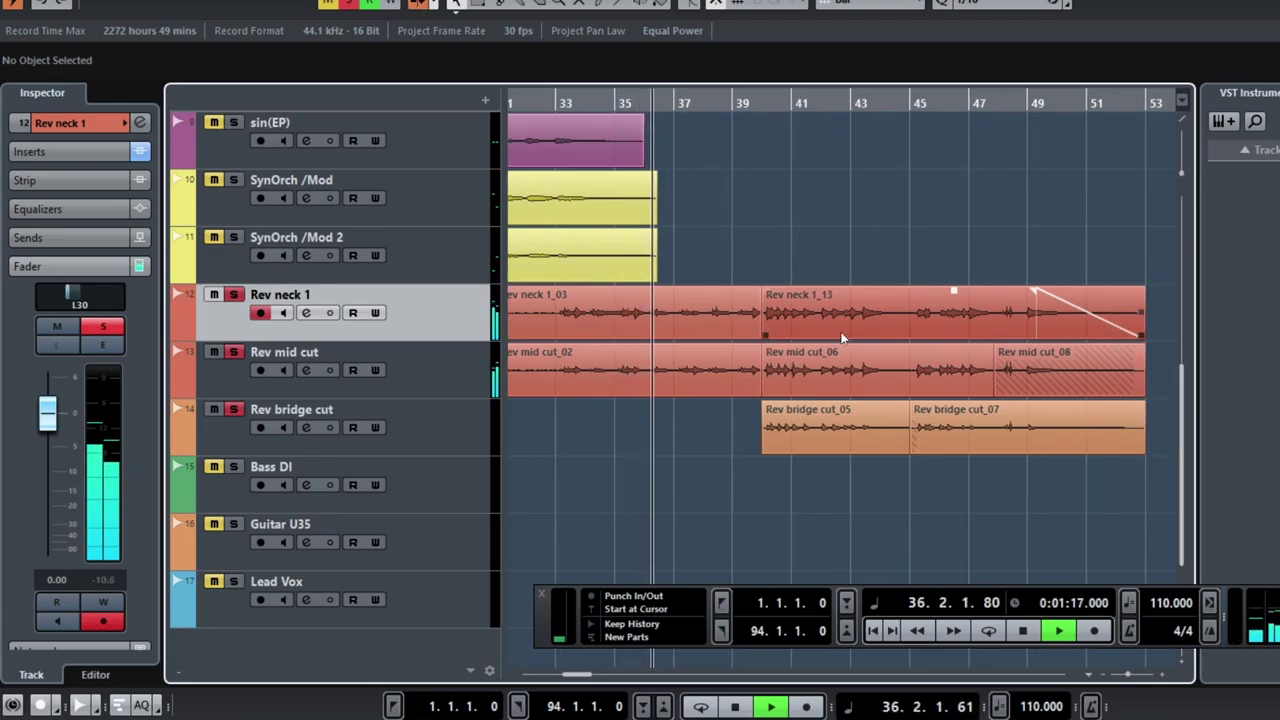
key(space)
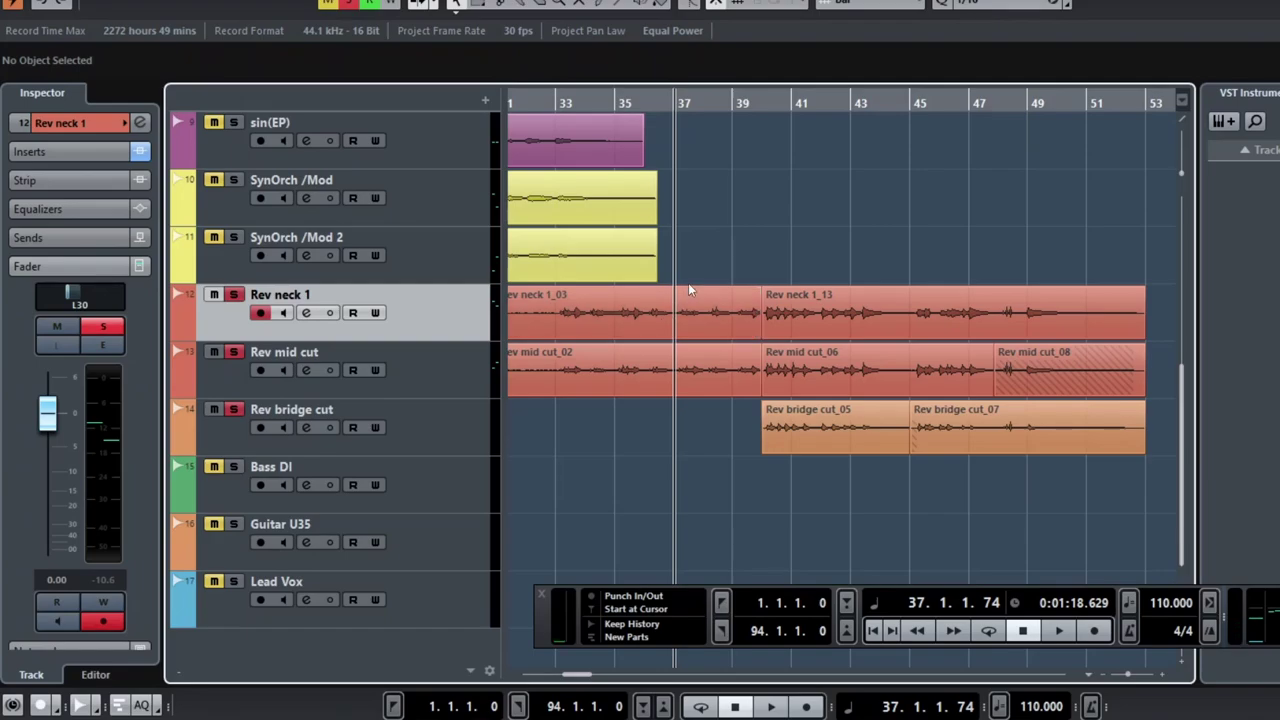
click(616, 101)
key(space)
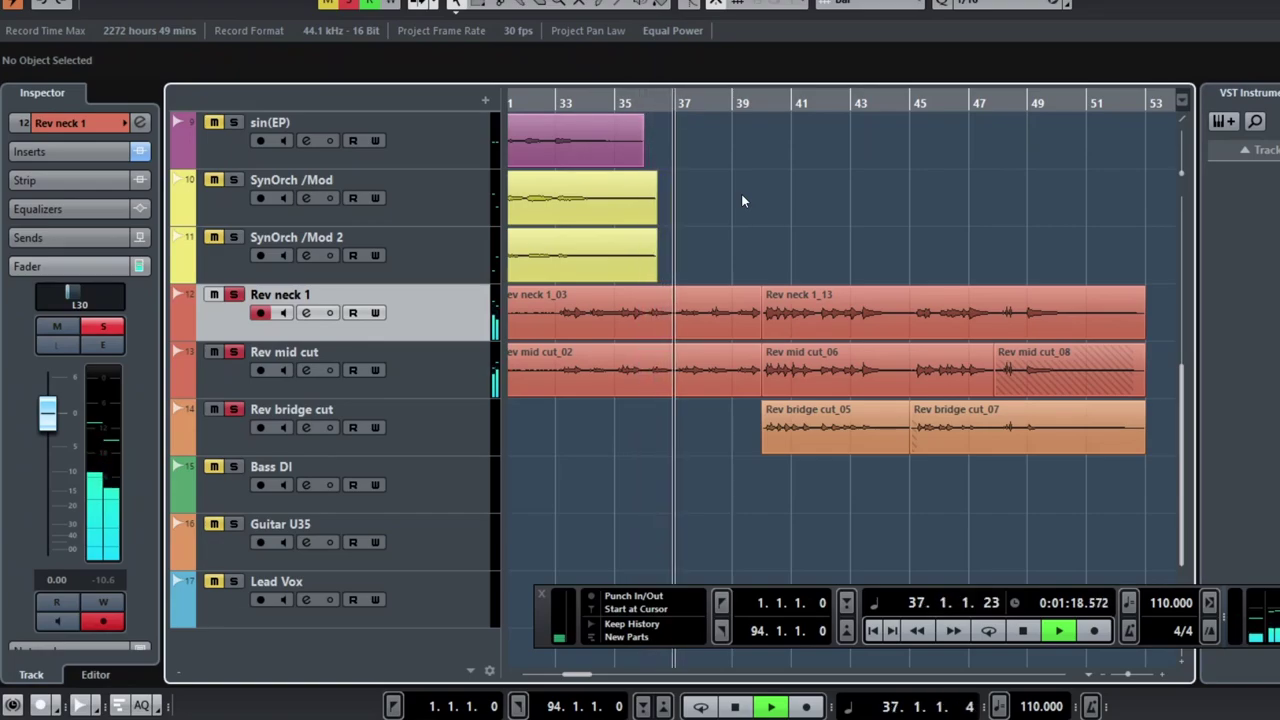
key(space)
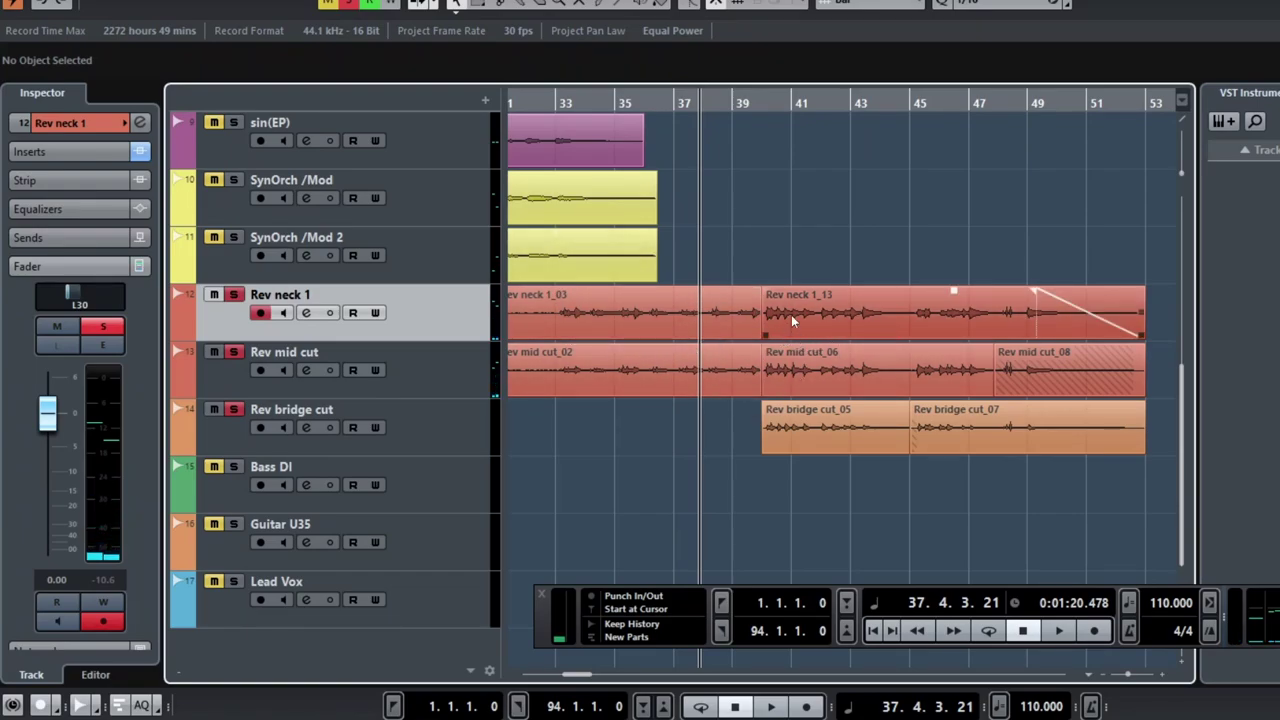
Step: Continue playing the soloed Rev guitars from bar 37 to bar 44, past the entry of Rev bridge cut
key(space)
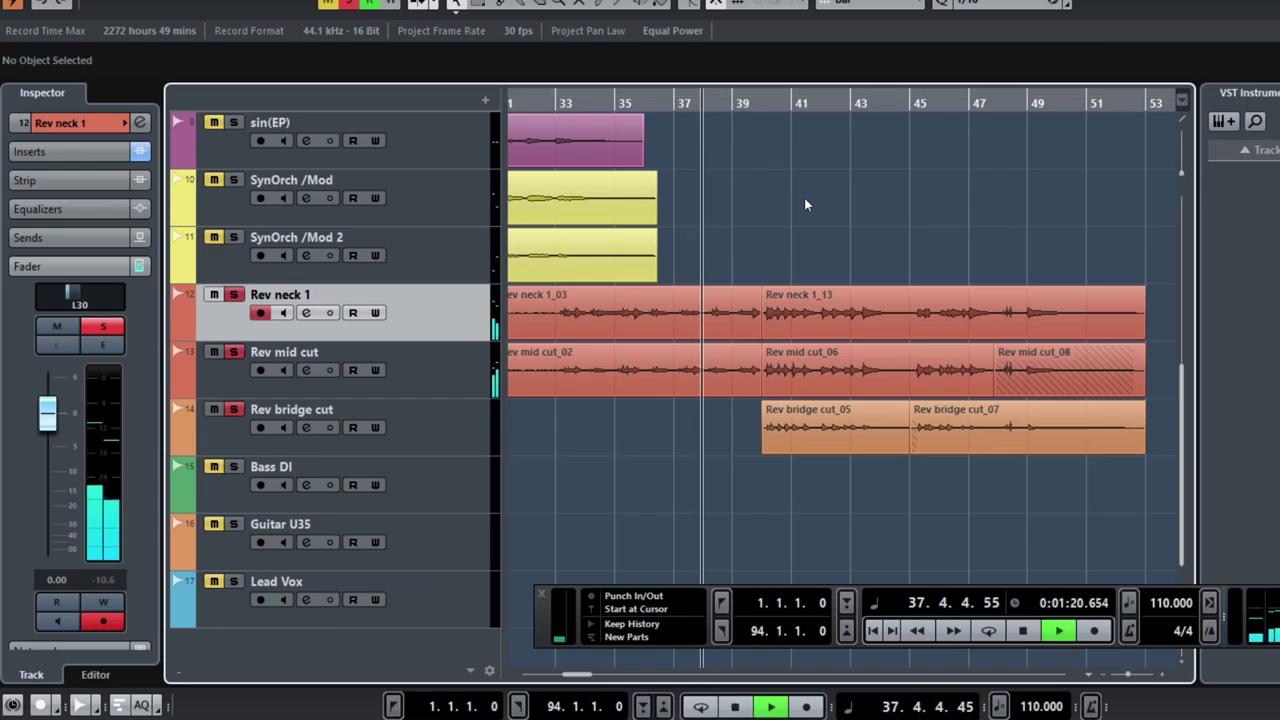
scroll(889, 318, up, 1)
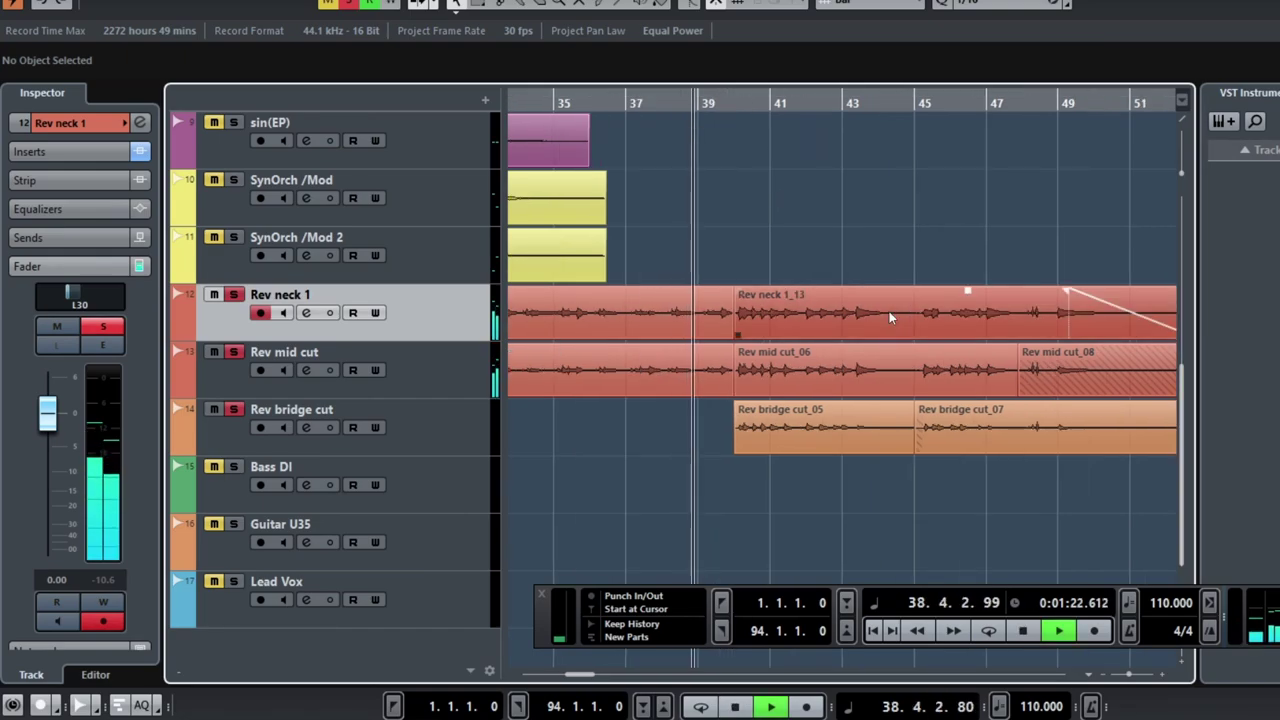
scroll(889, 311, right, 2)
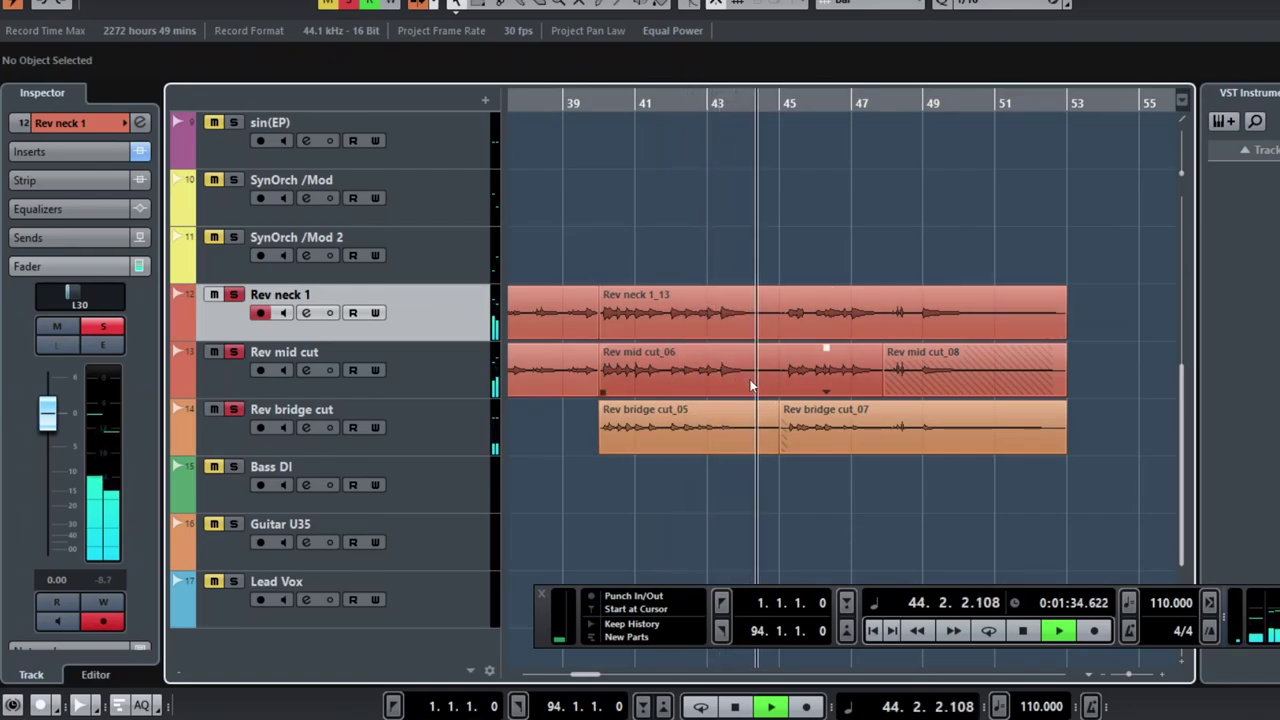
key(space)
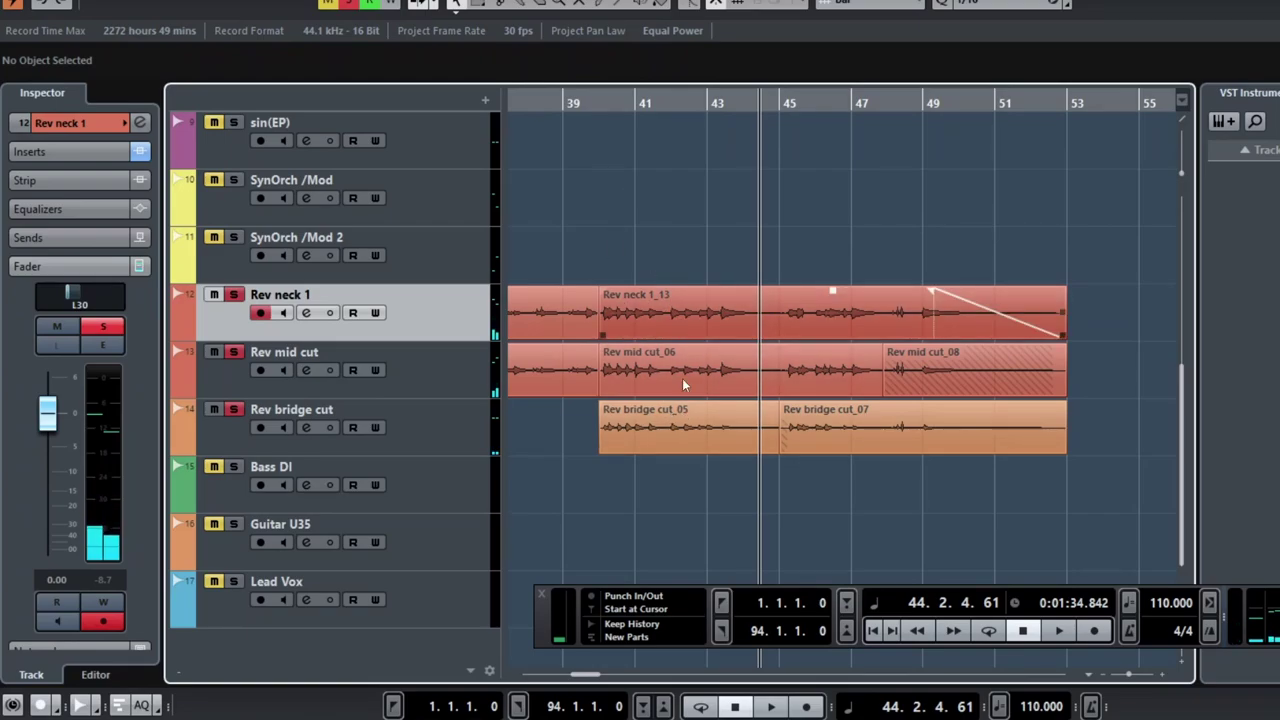
Step: Play the Rev guitar clips from bar 40 with Rev neck 1, Rev mid cut and Rev bridge cut soloed one at a time, ending with no solo
drag(641, 484, 639, 253)
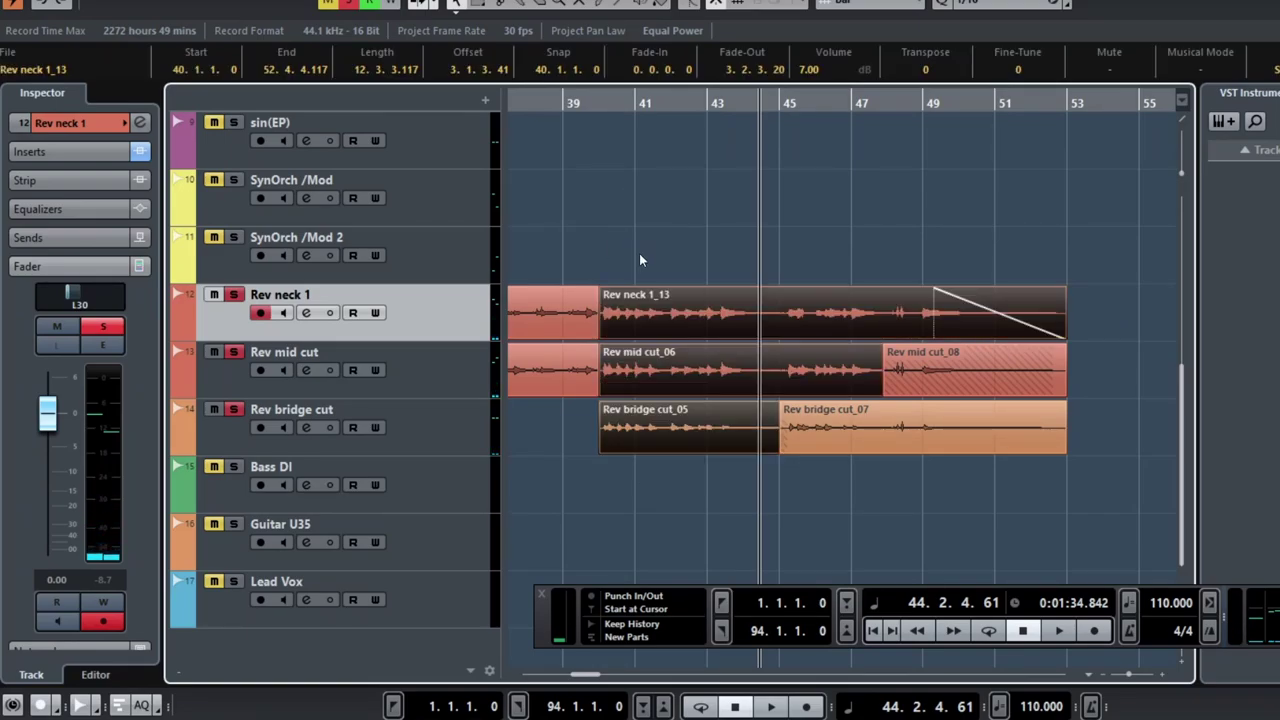
click(639, 253)
click(597, 106)
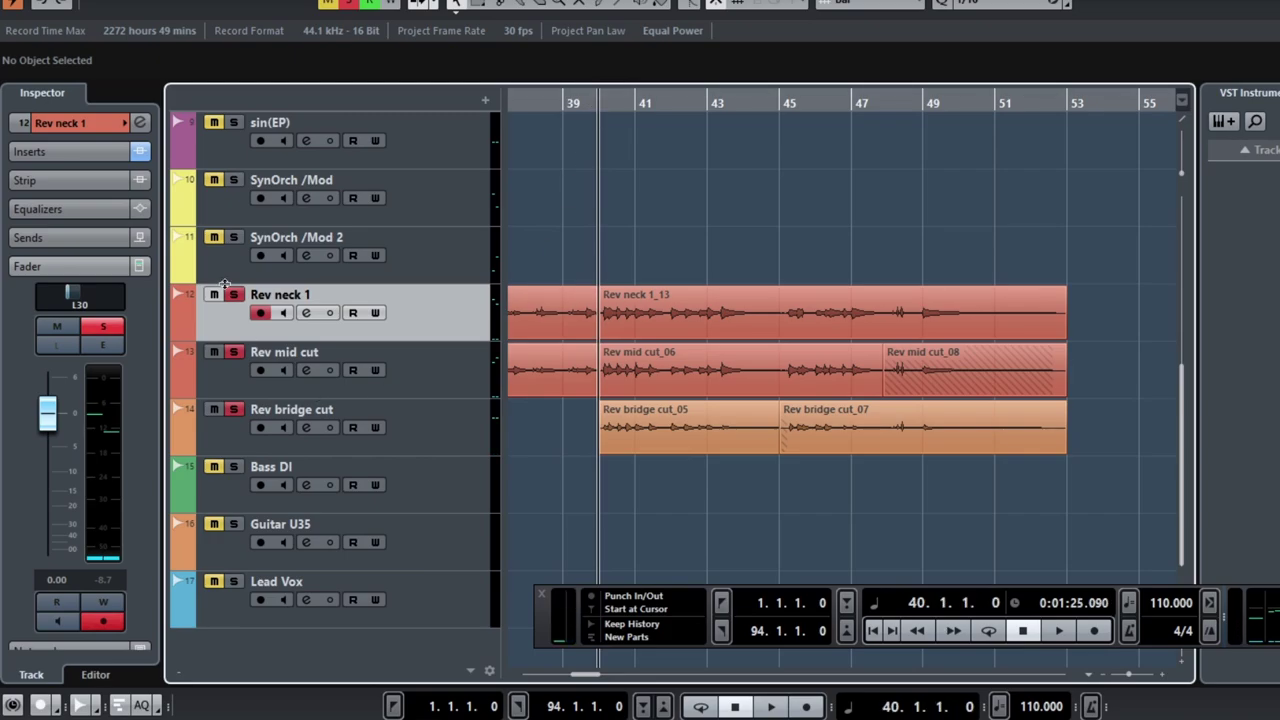
key(space)
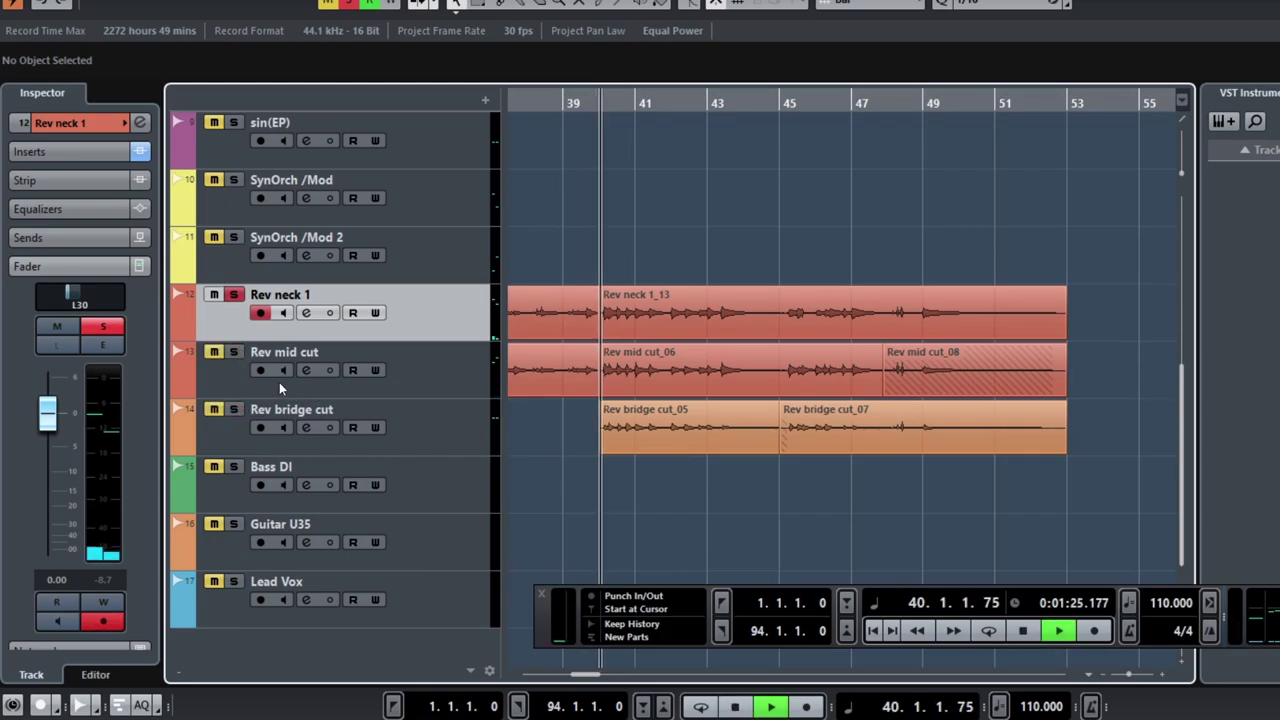
click(233, 353)
click(234, 410)
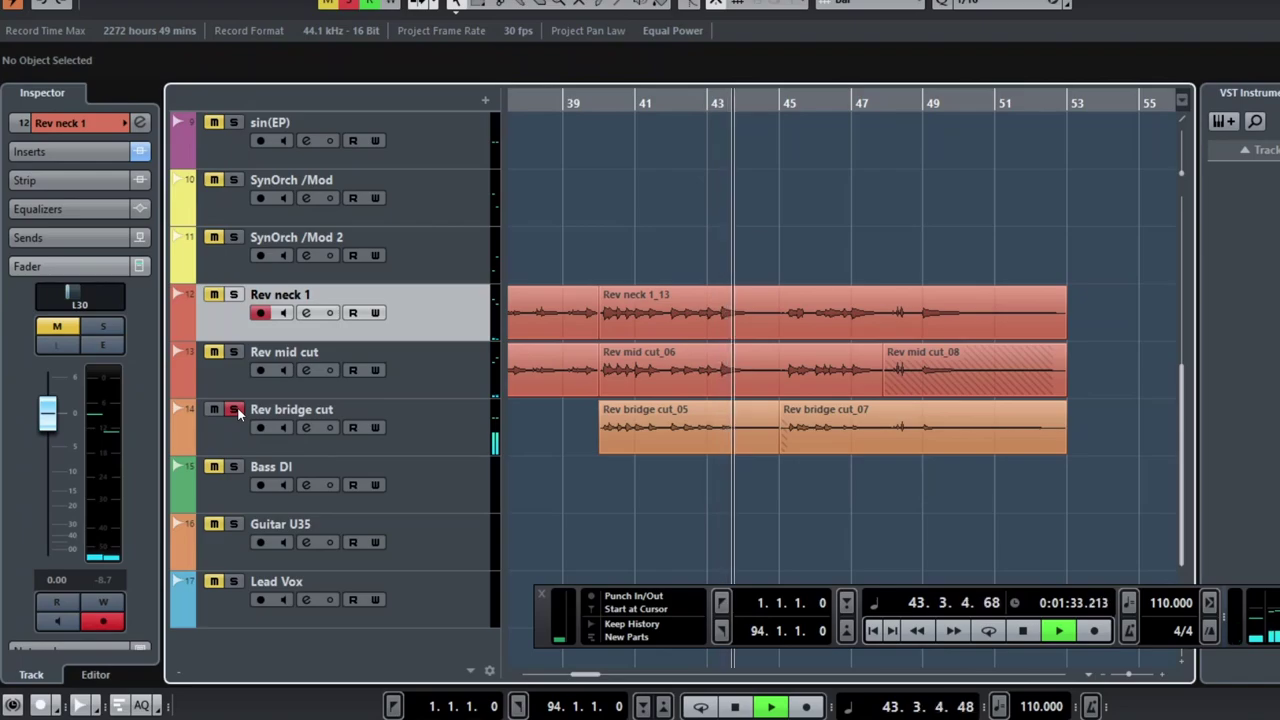
key(space)
click(234, 410)
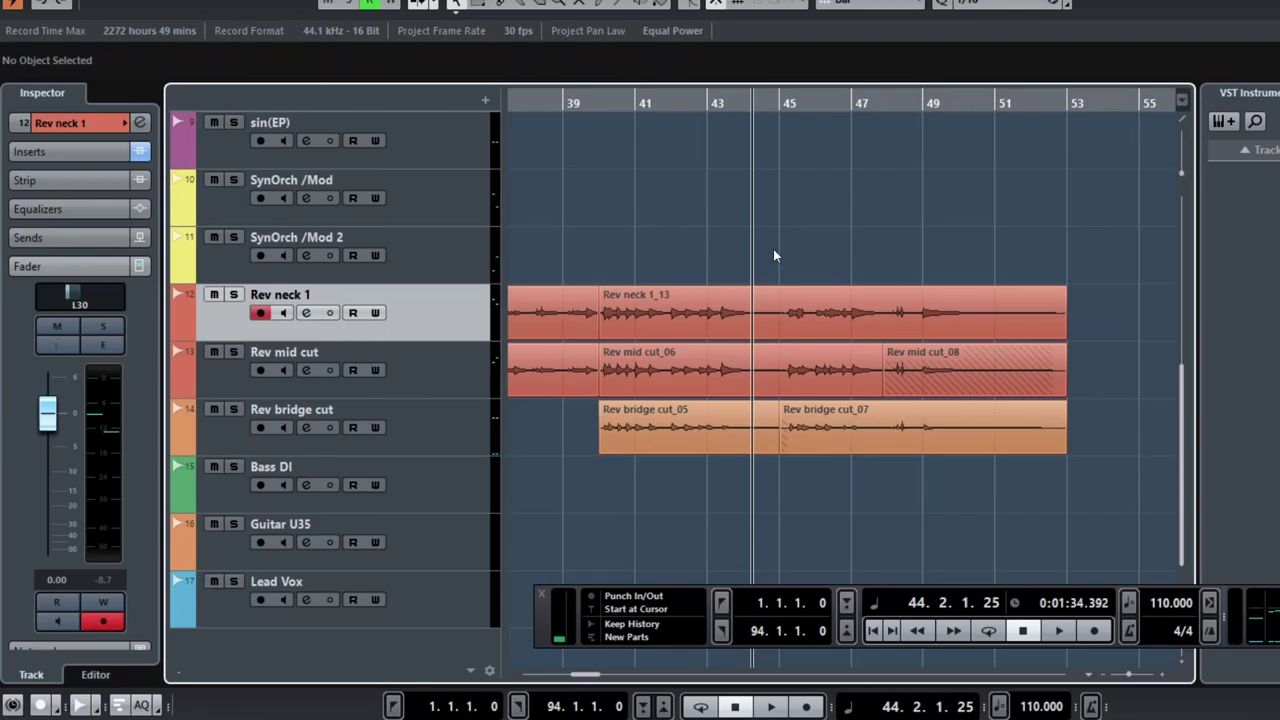
Step: Play the full mix from bar 44, and replay from bar 45 with only the three Rev guitar tracks soloed
key(space)
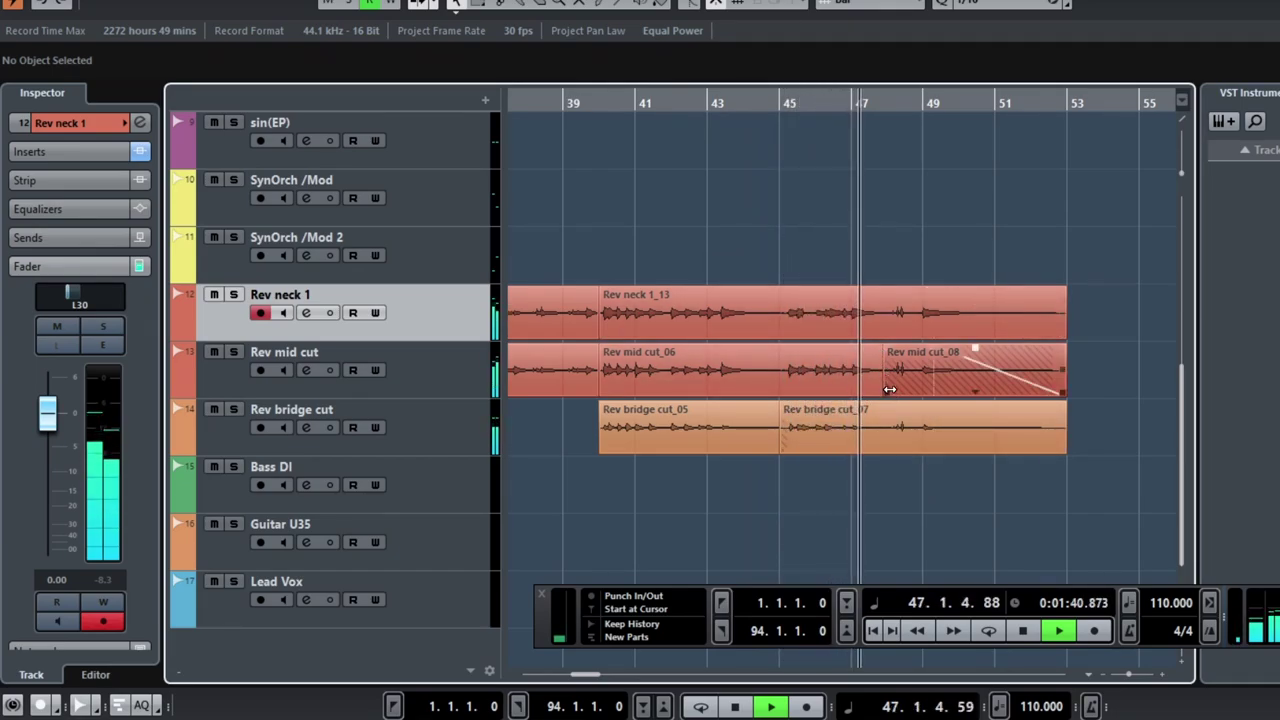
key(space)
click(786, 102)
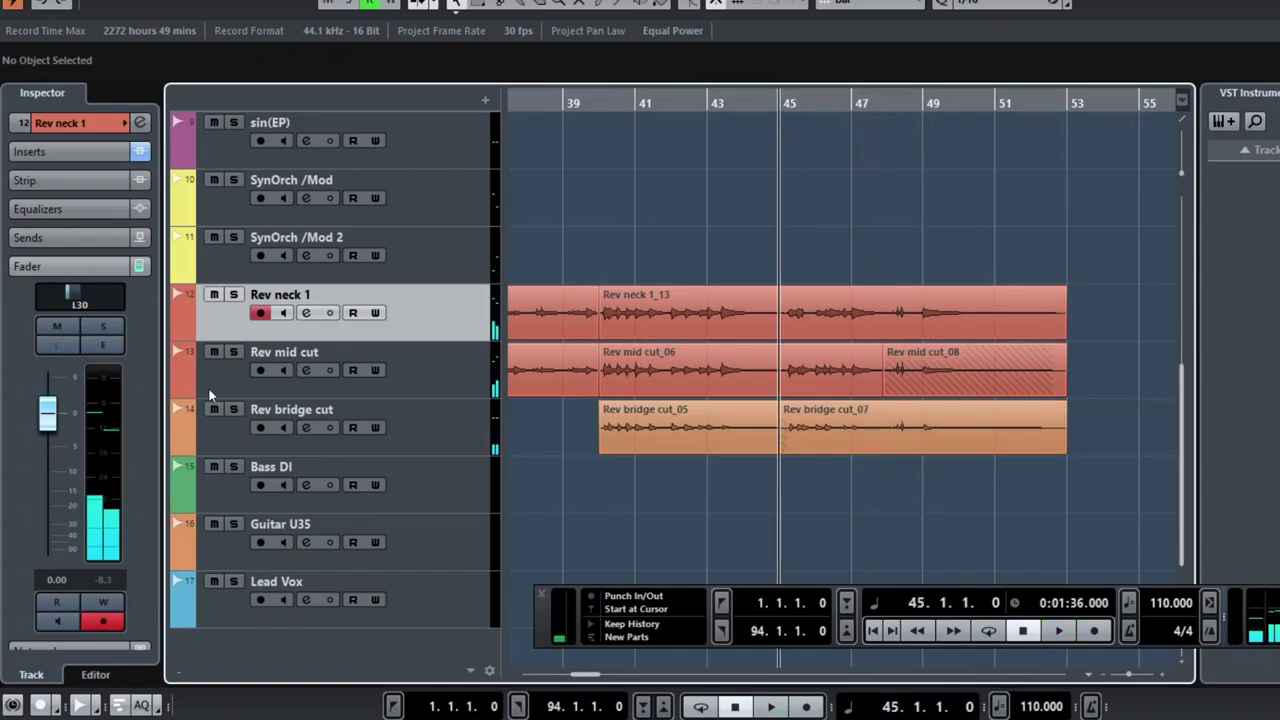
click(233, 294)
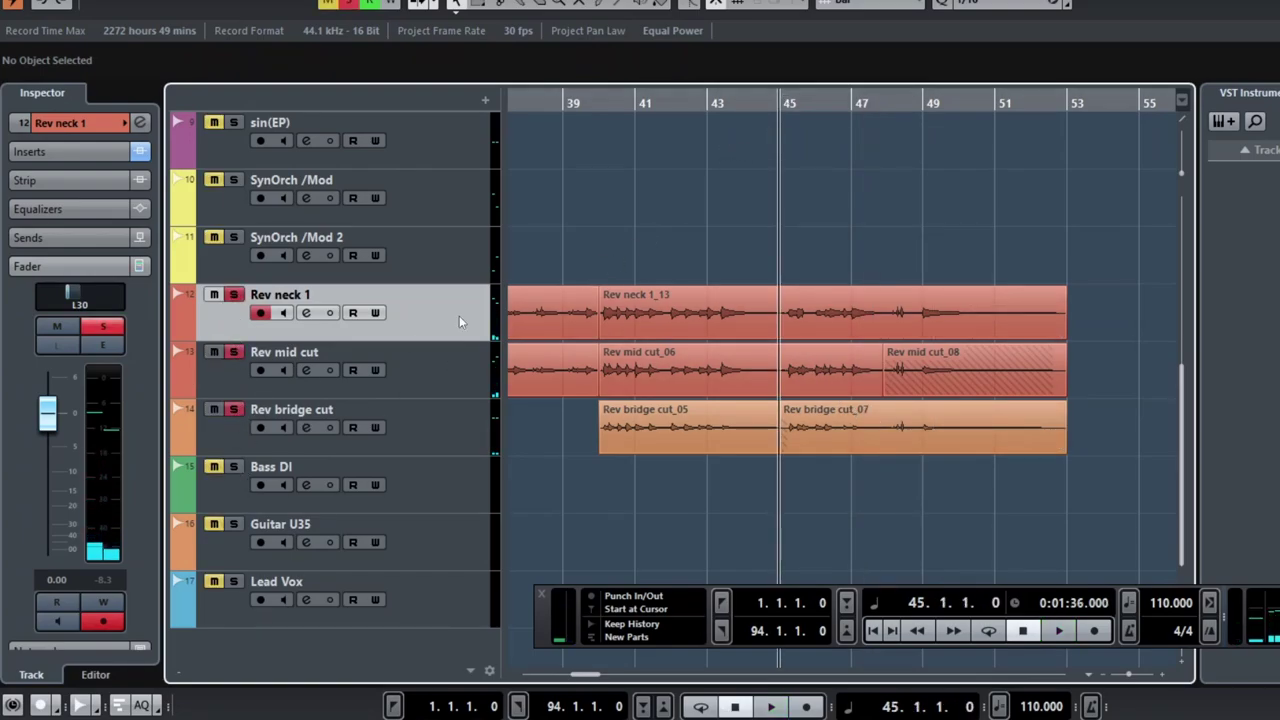
key(space)
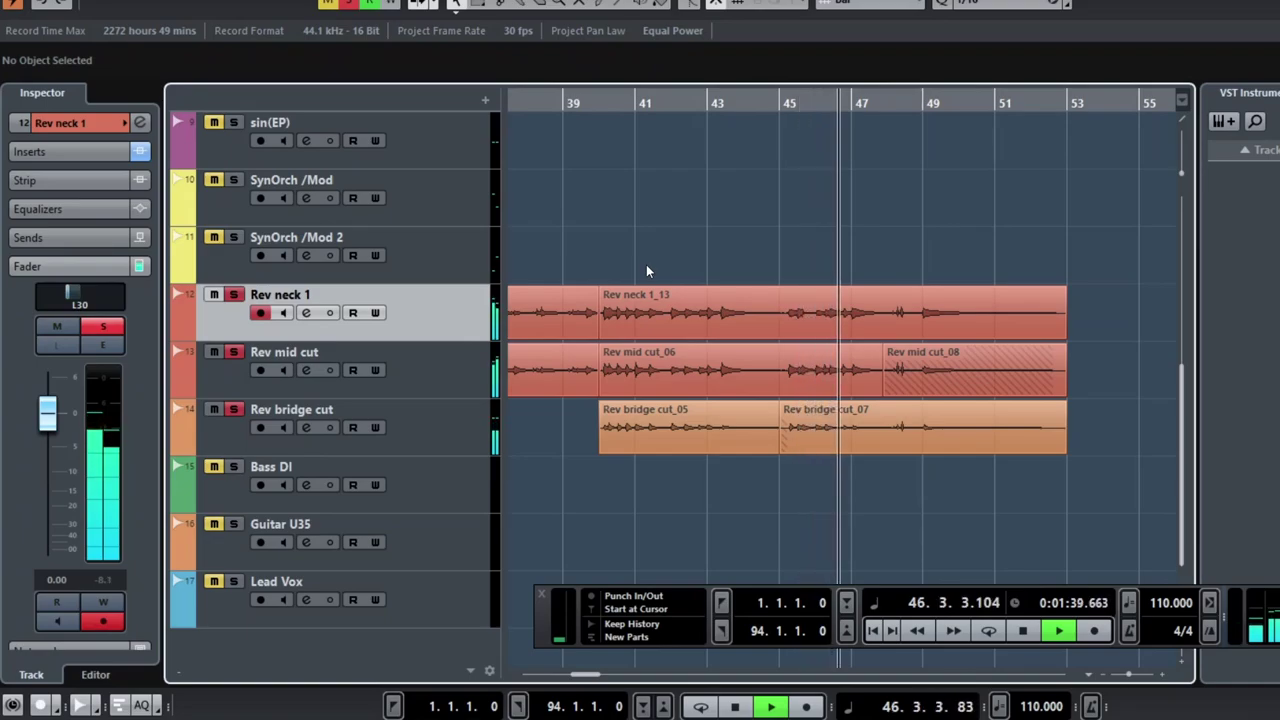
drag(1063, 290, 930, 290)
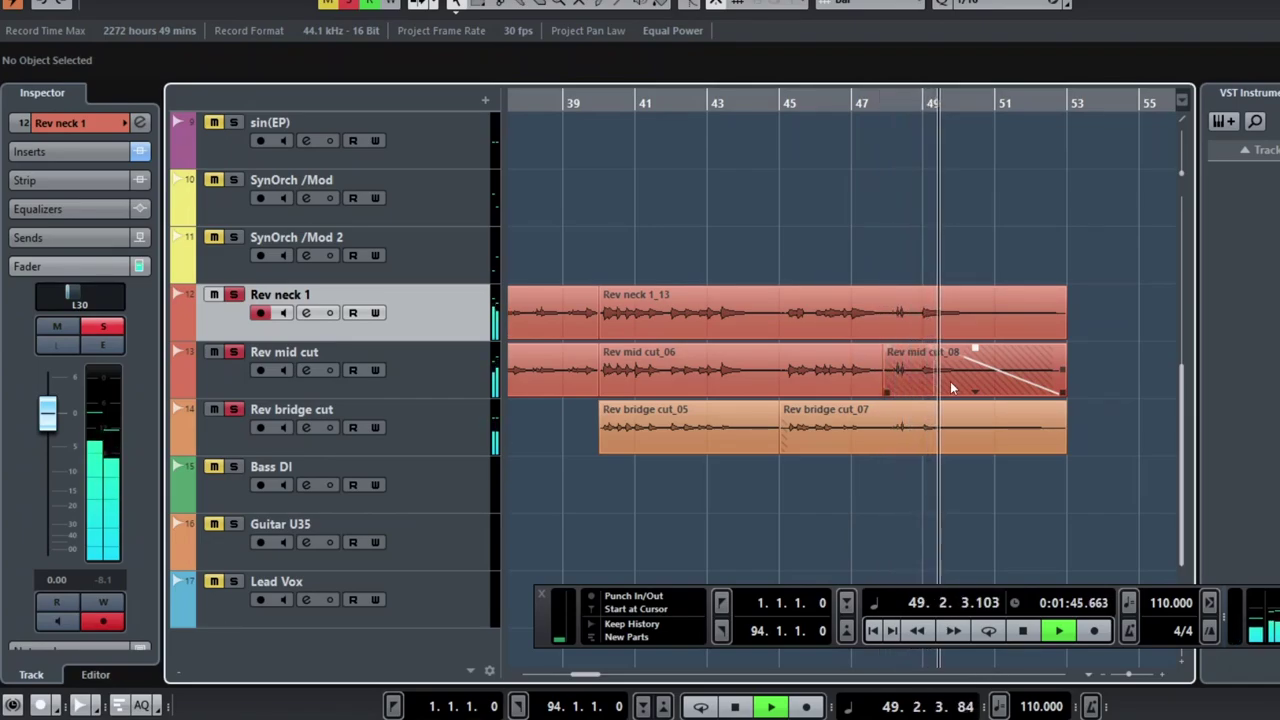
Step: Replay the end of the soloed Rev guitar part from bar 48, and clear all solos
click(885, 100)
key(space)
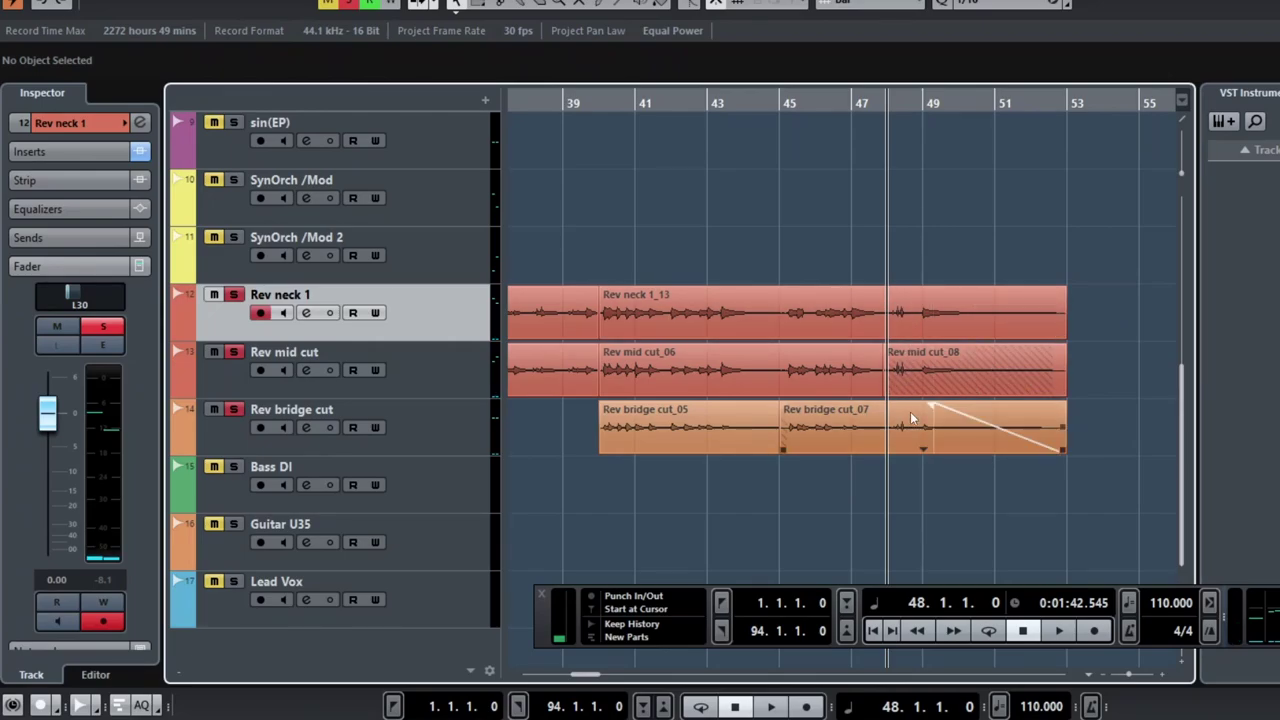
key(space)
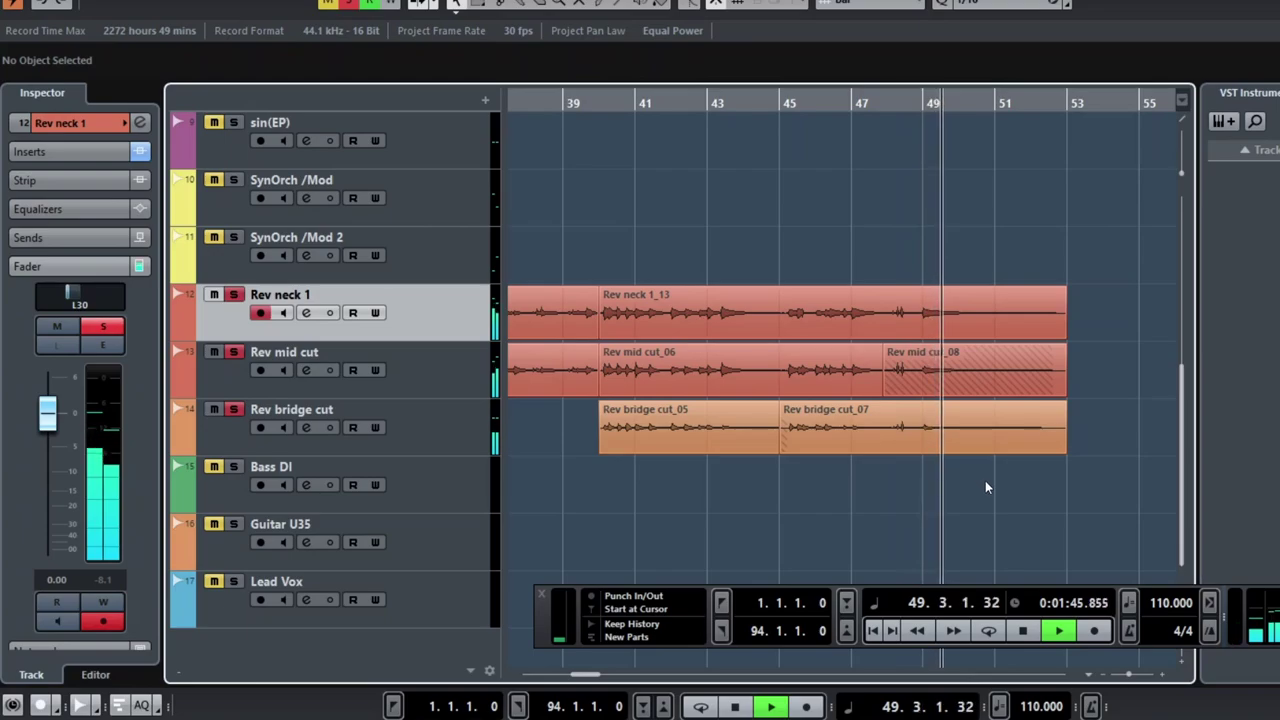
key(space)
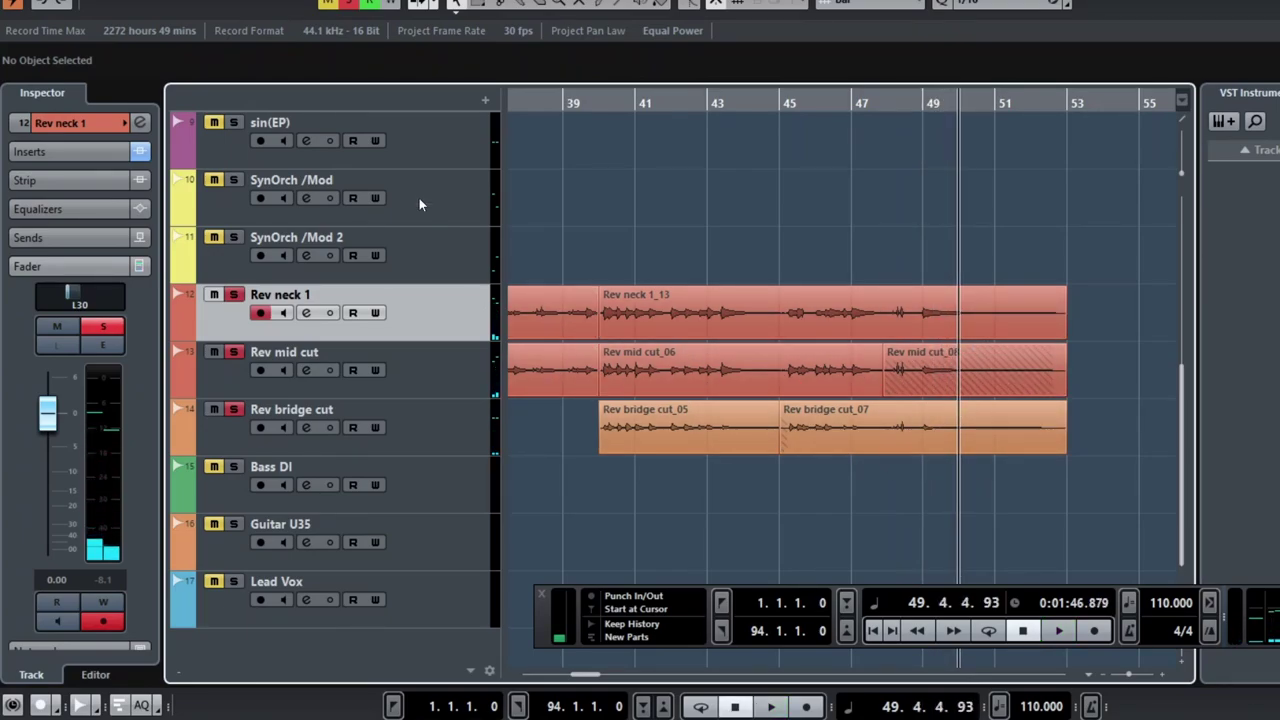
click(349, 5)
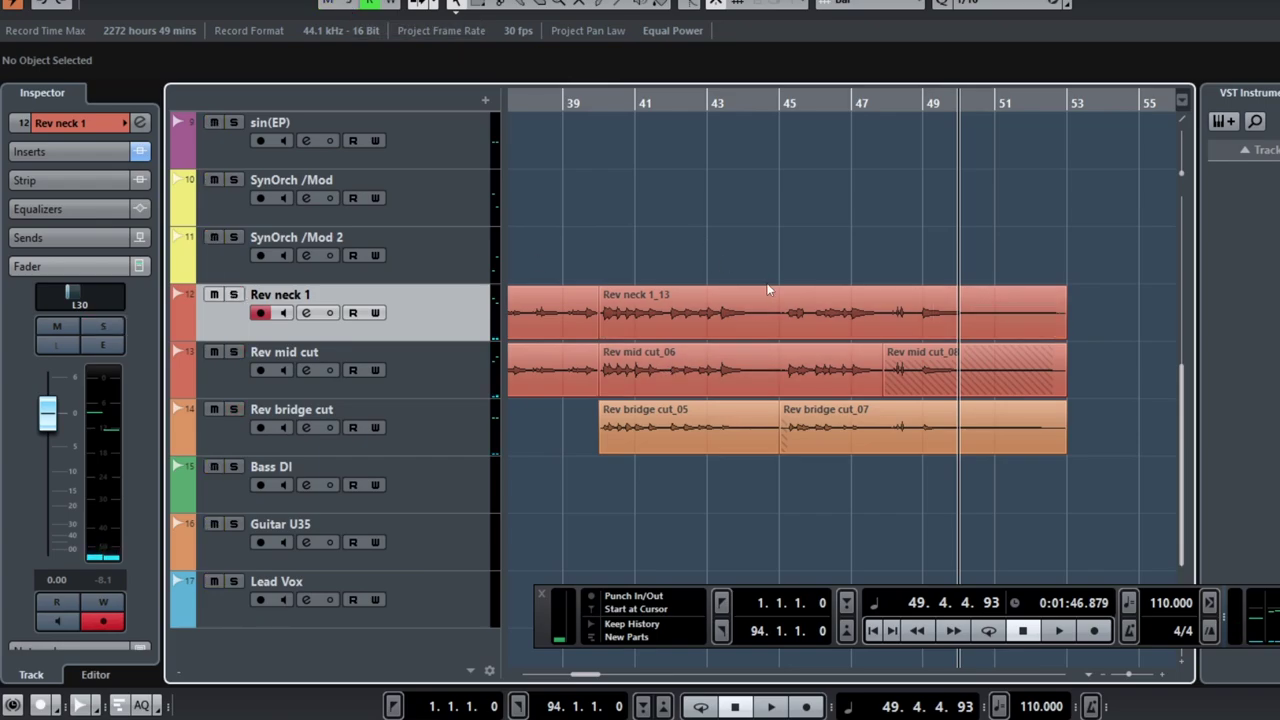
Step: Look over where the Rev guitar clips occur and repeat across the whole arrangement
key(g)
key(g)
key(g)
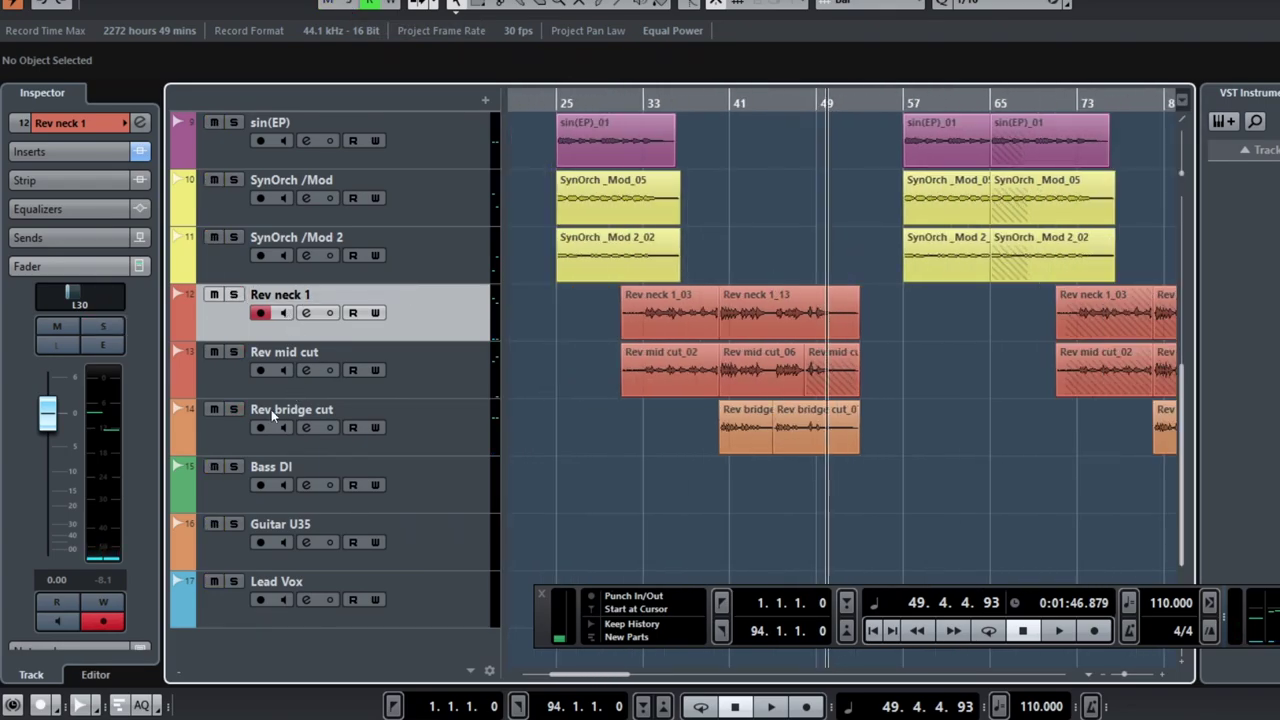
scroll(816, 433, right, 5)
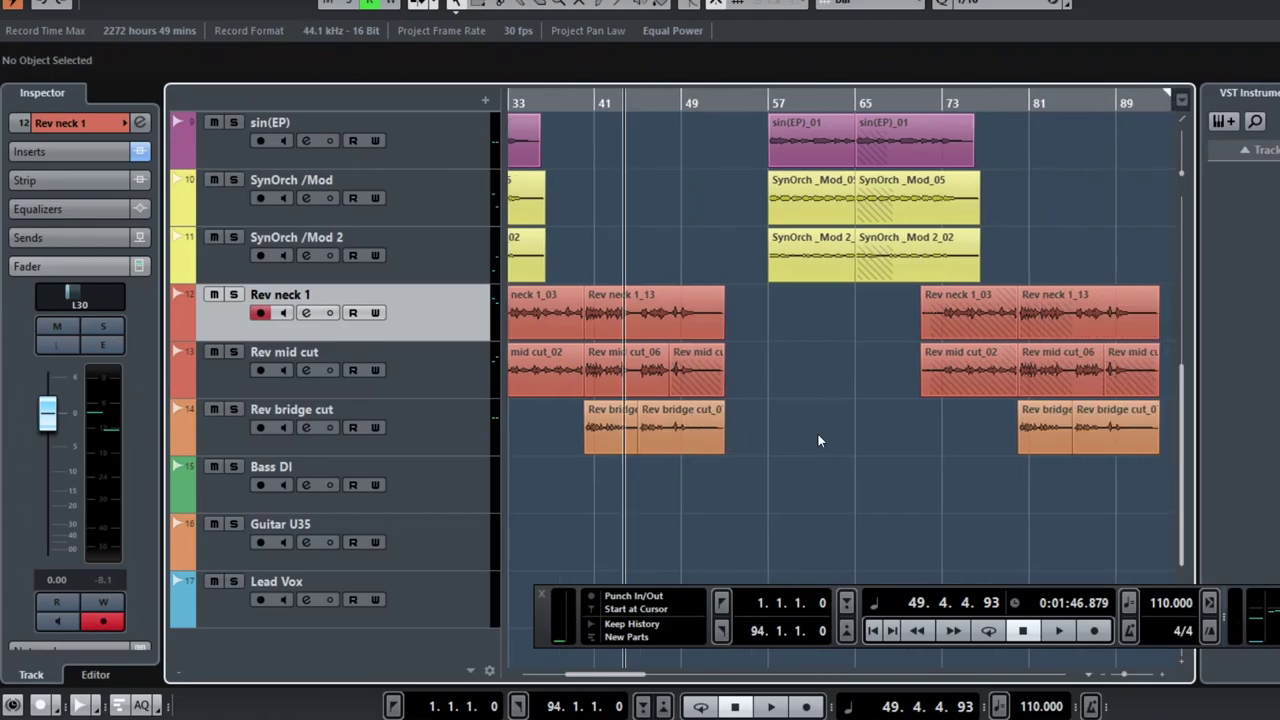
scroll(816, 433, left, 10)
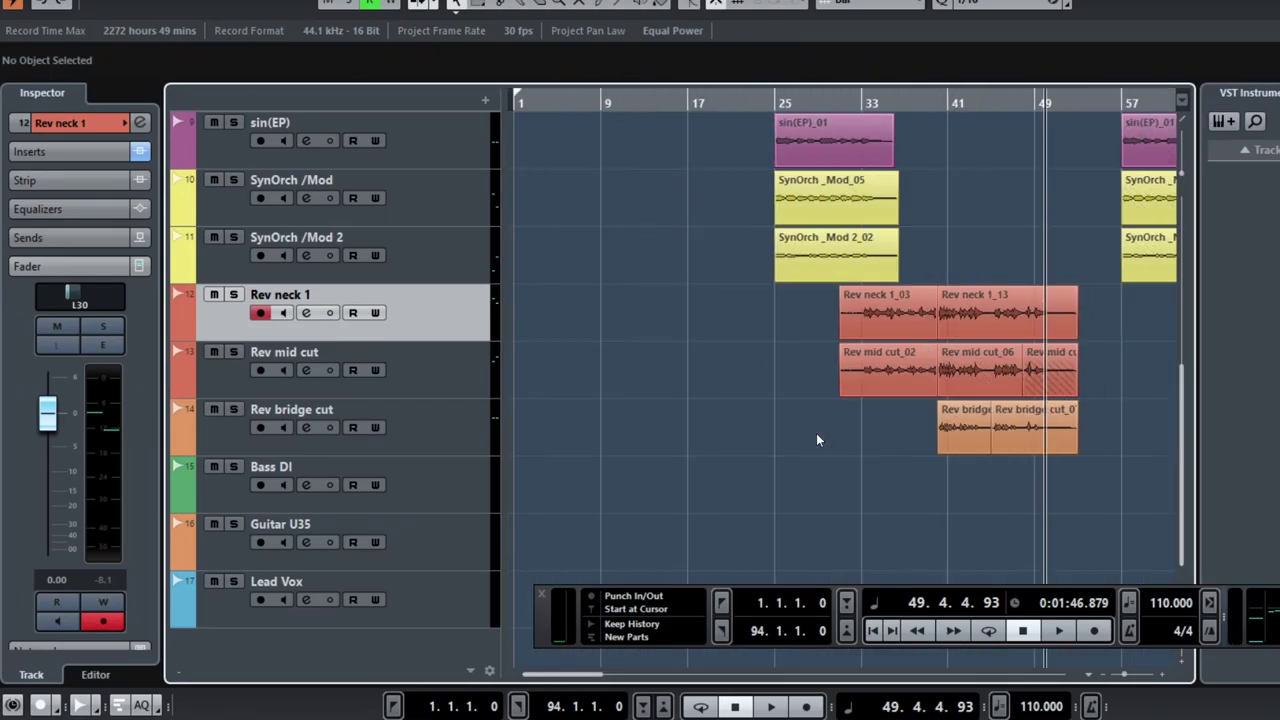
Step: Select the Alpha Bass 2 and Comp'd Jbass tracks alternately to compare the two bass layers
scroll(812, 430, up, 7)
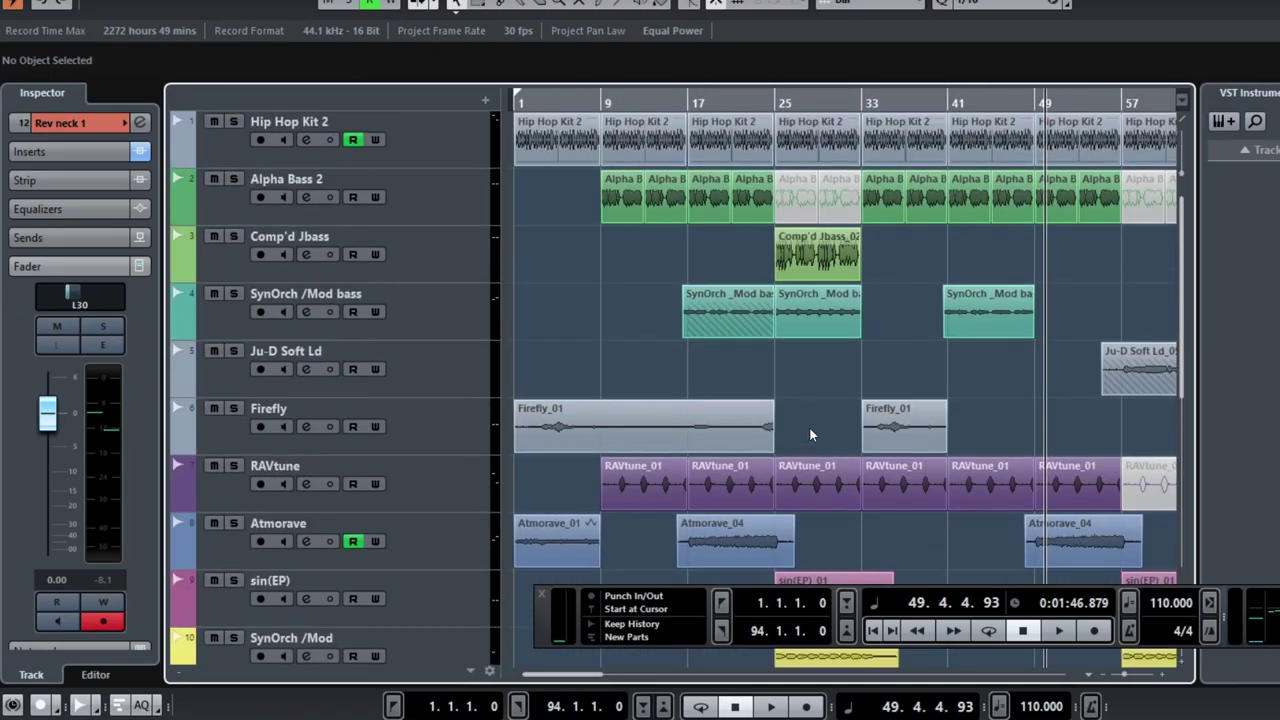
click(460, 181)
click(465, 233)
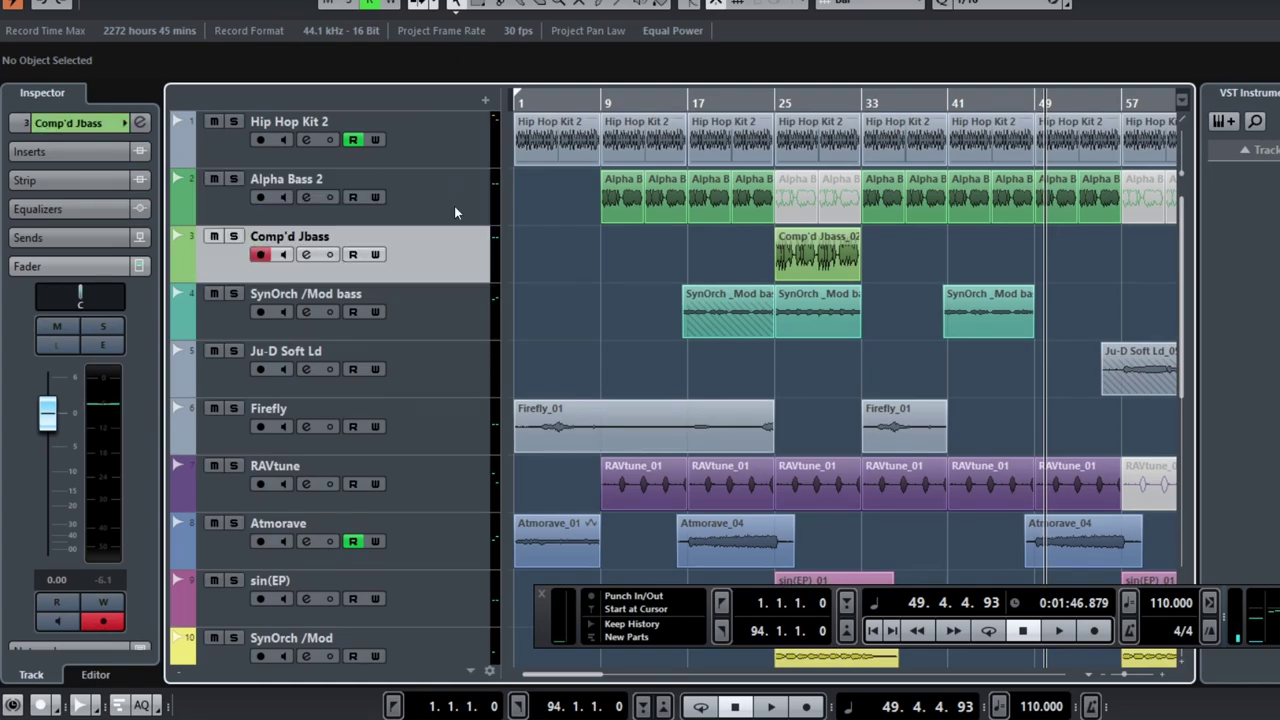
click(454, 206)
click(455, 255)
click(449, 206)
click(457, 252)
click(452, 206)
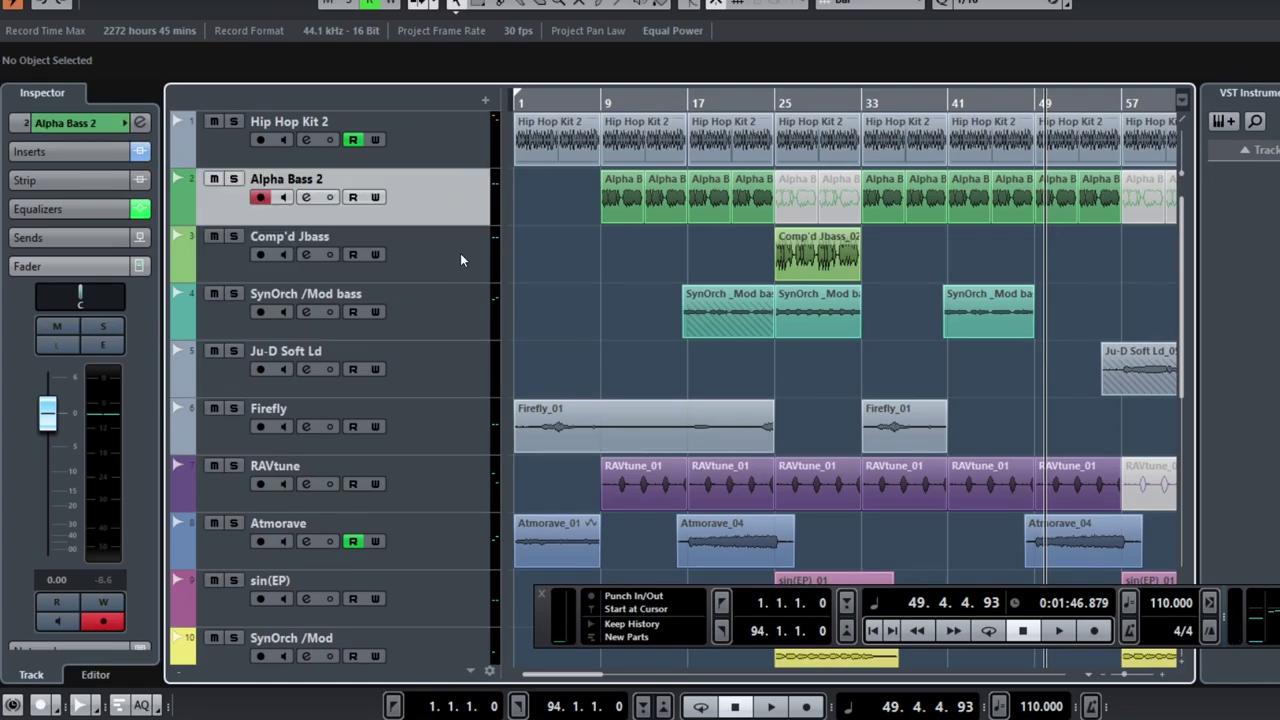
click(460, 253)
Step: Solo the sin(EP) track and play its clip from bar 25
scroll(748, 323, down, 5)
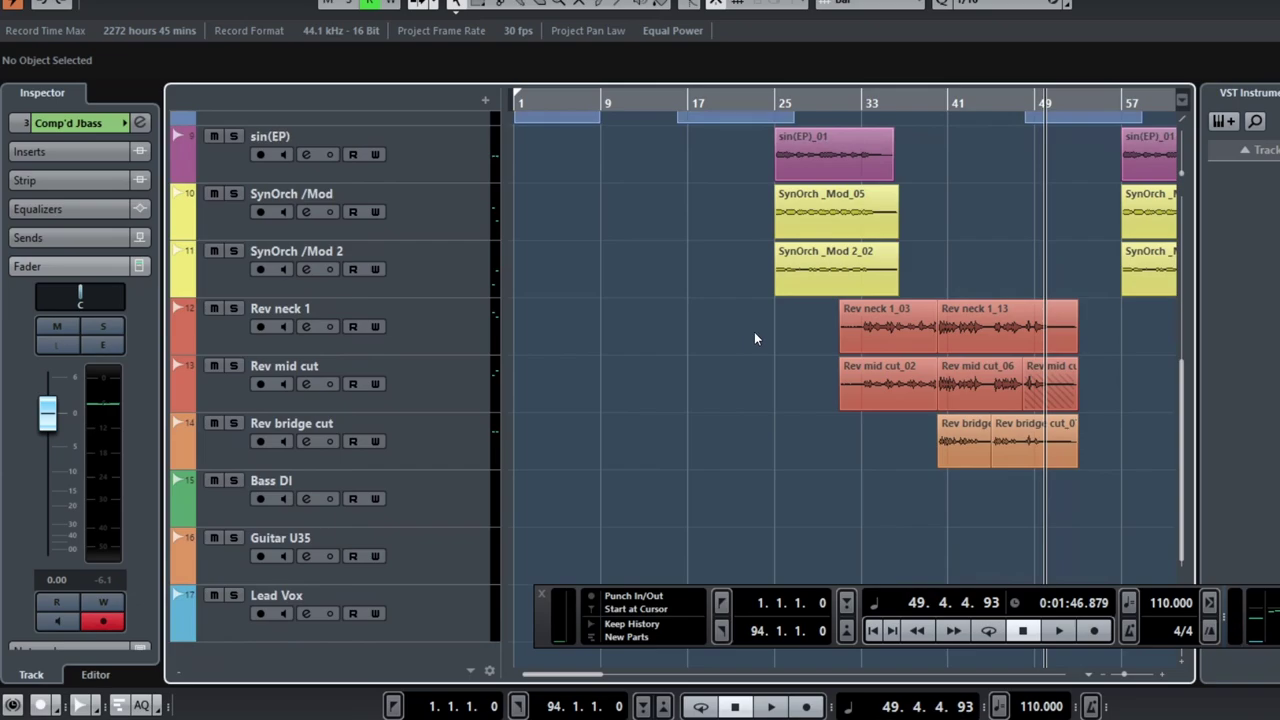
scroll(924, 368, up, 3)
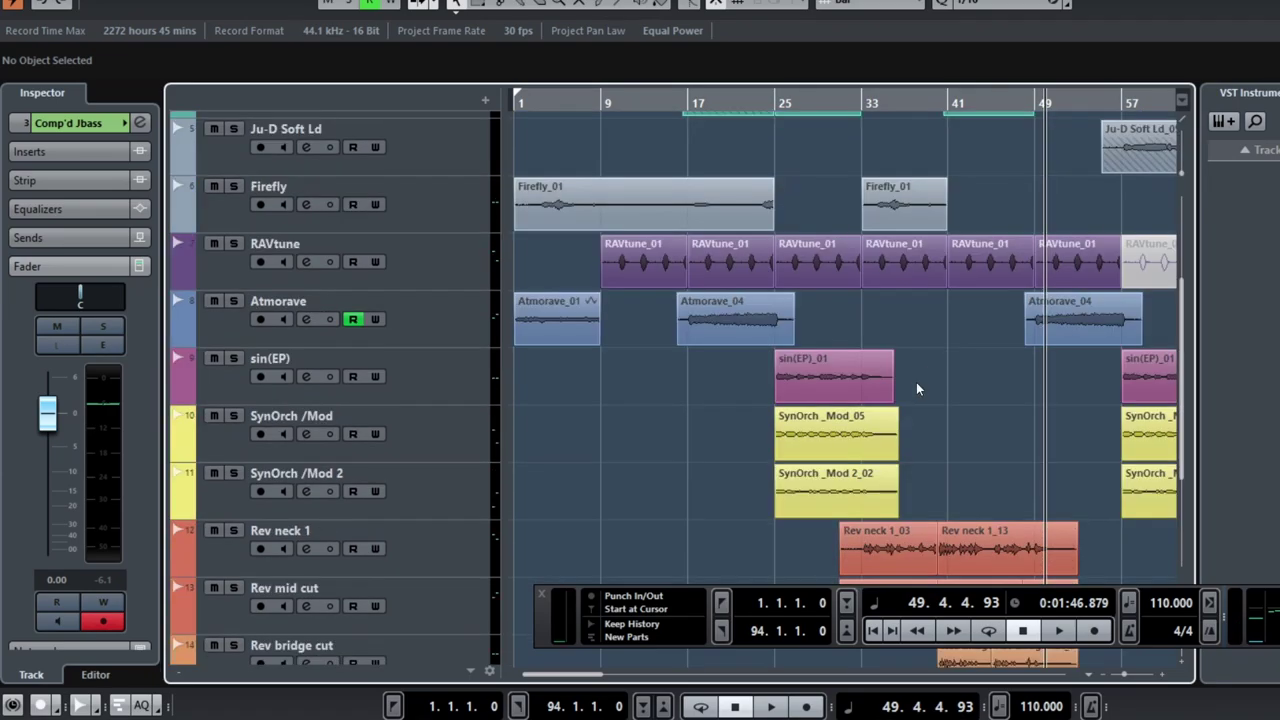
click(782, 102)
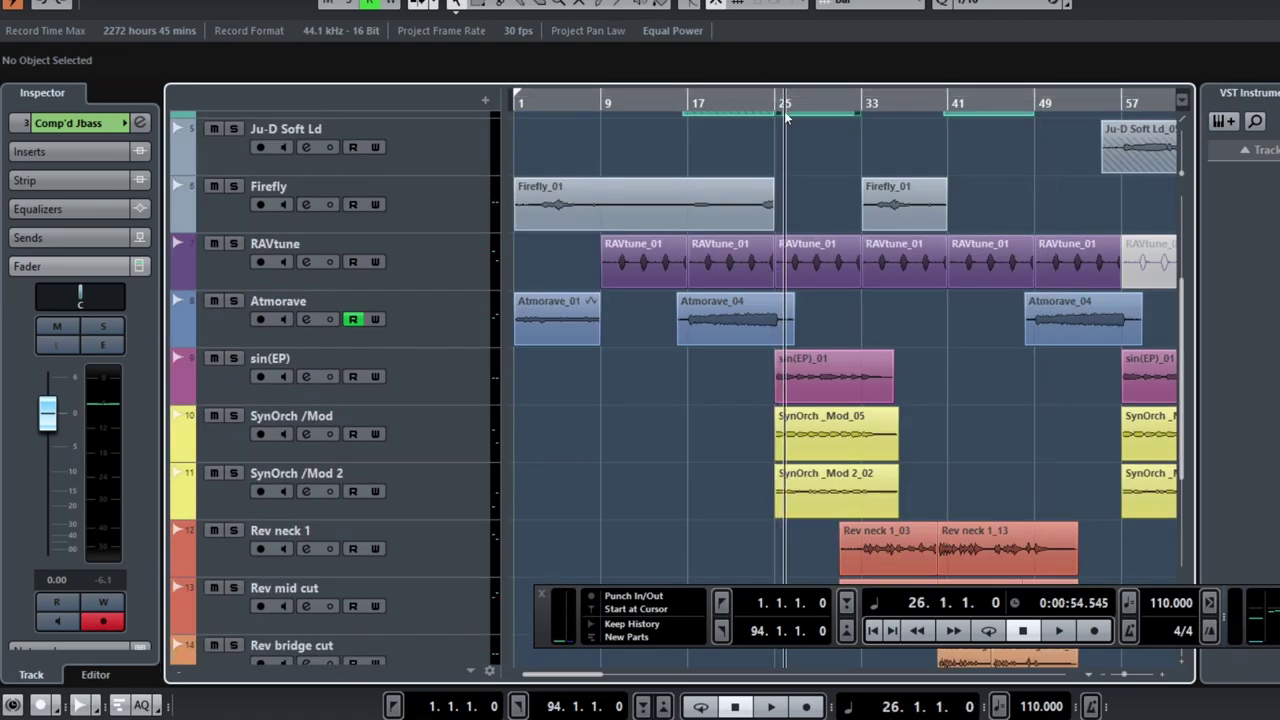
click(774, 104)
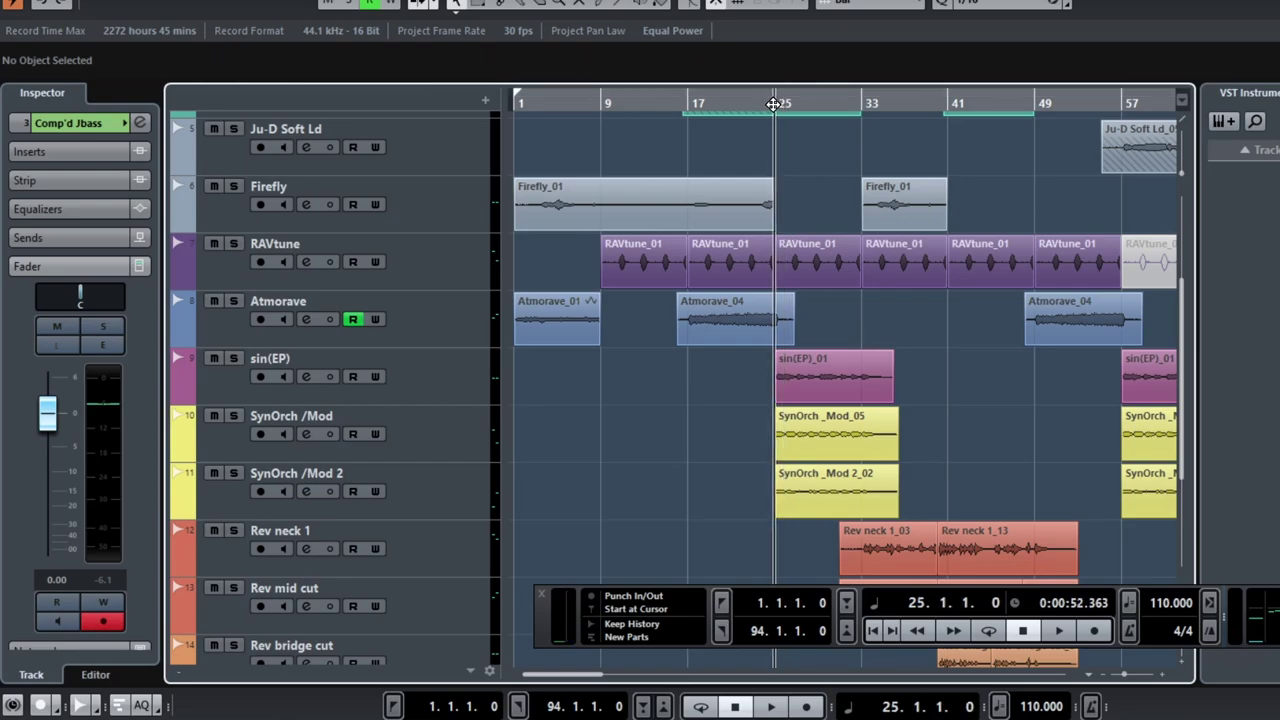
click(233, 358)
key(space)
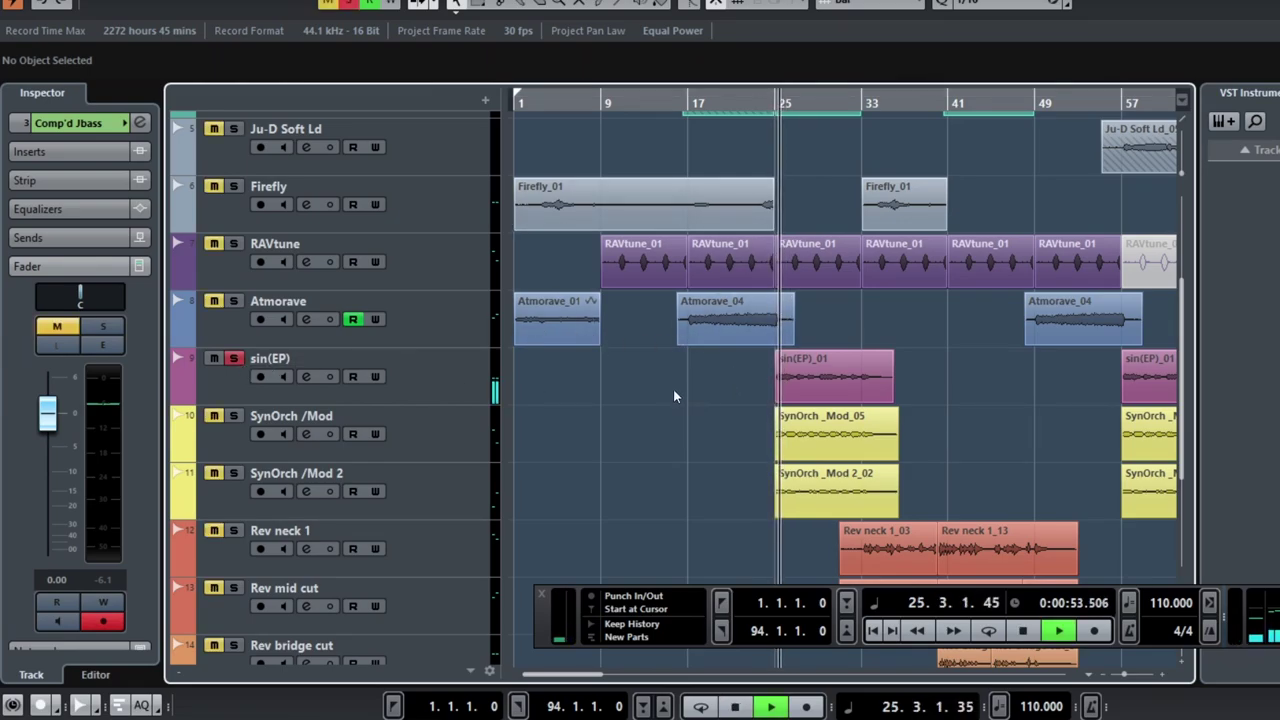
key(space)
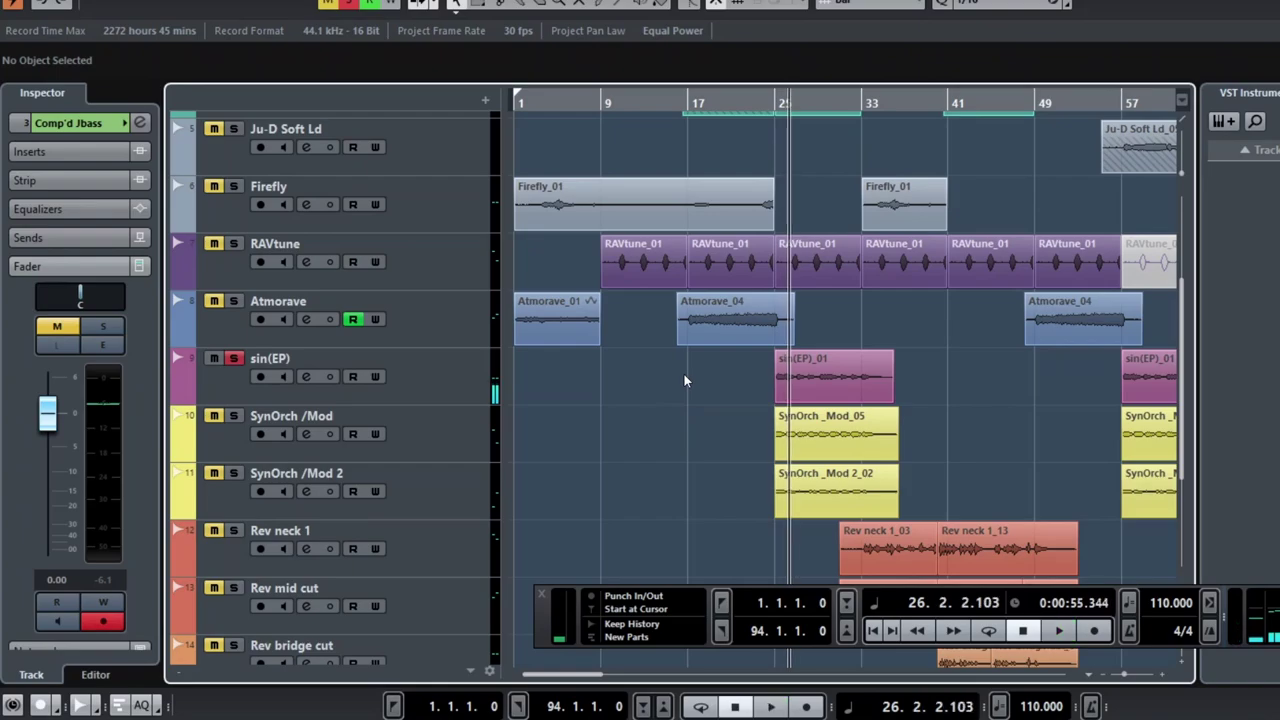
Step: Replay the soloed sin(EP) clip from bar 25, and unsolo the track to hear it within the full mix
click(777, 97)
drag(777, 100, 784, 93)
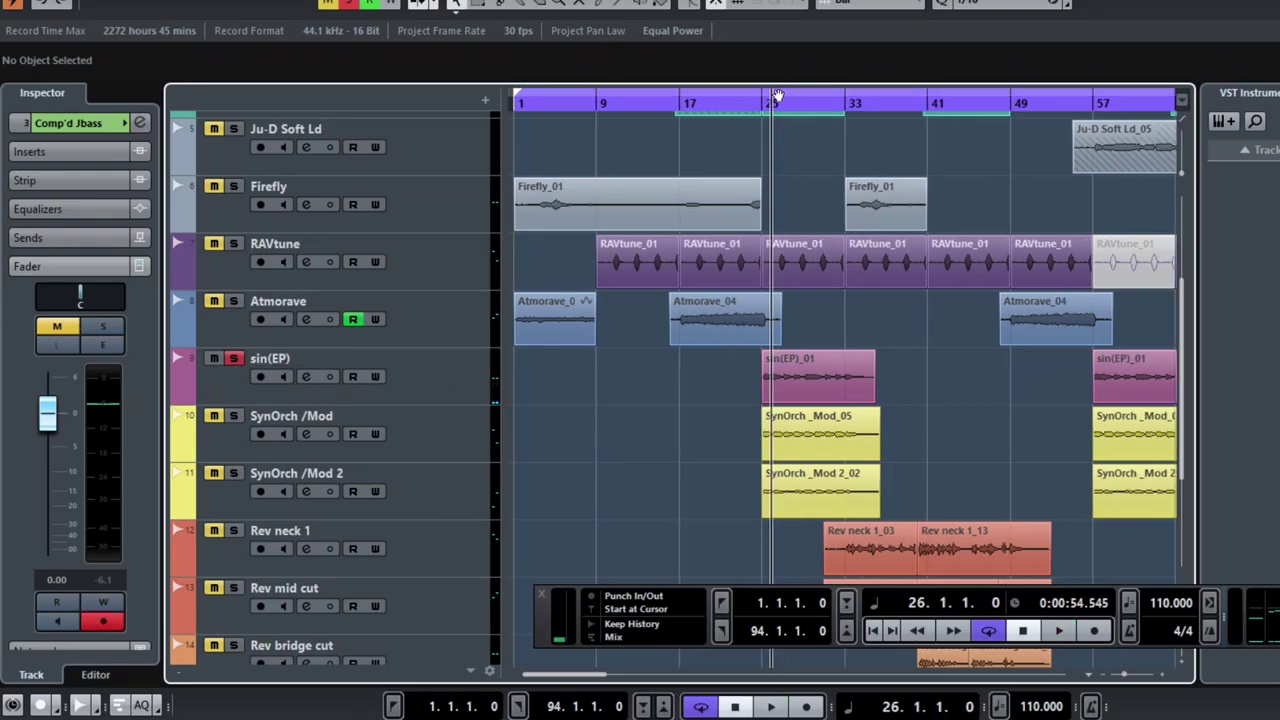
click(780, 95)
click(760, 103)
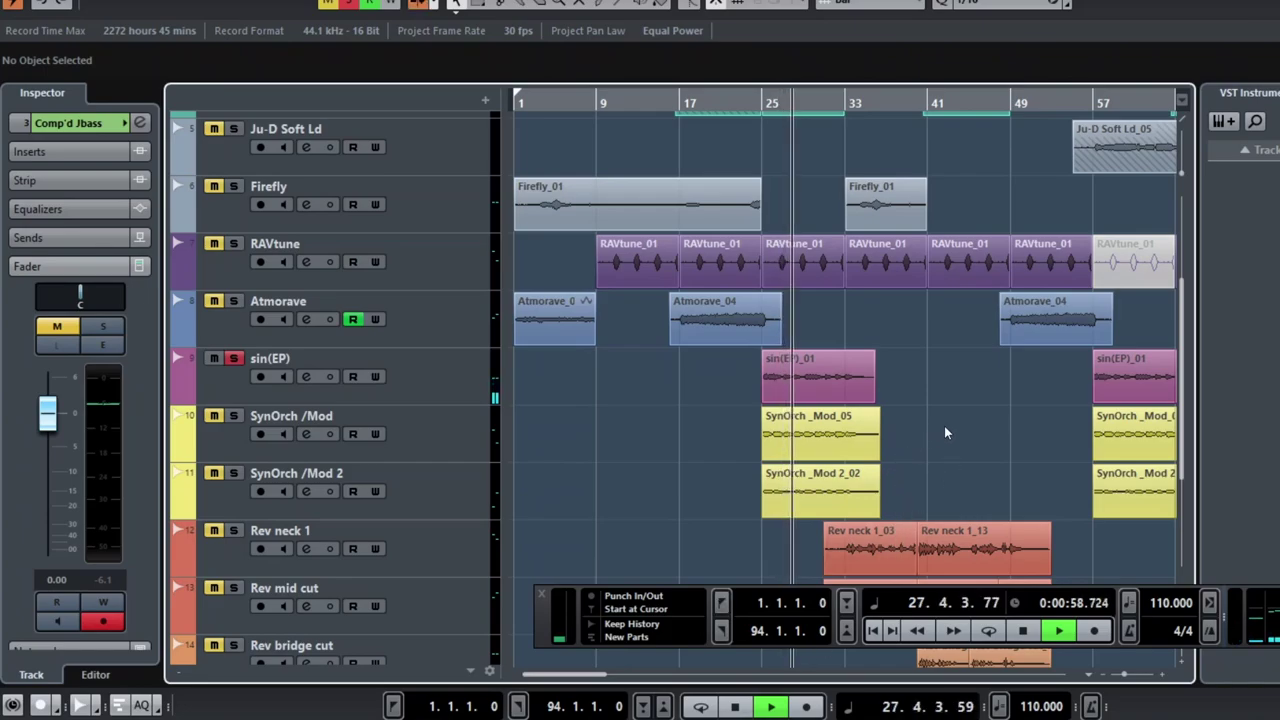
scroll(944, 428, right, 3)
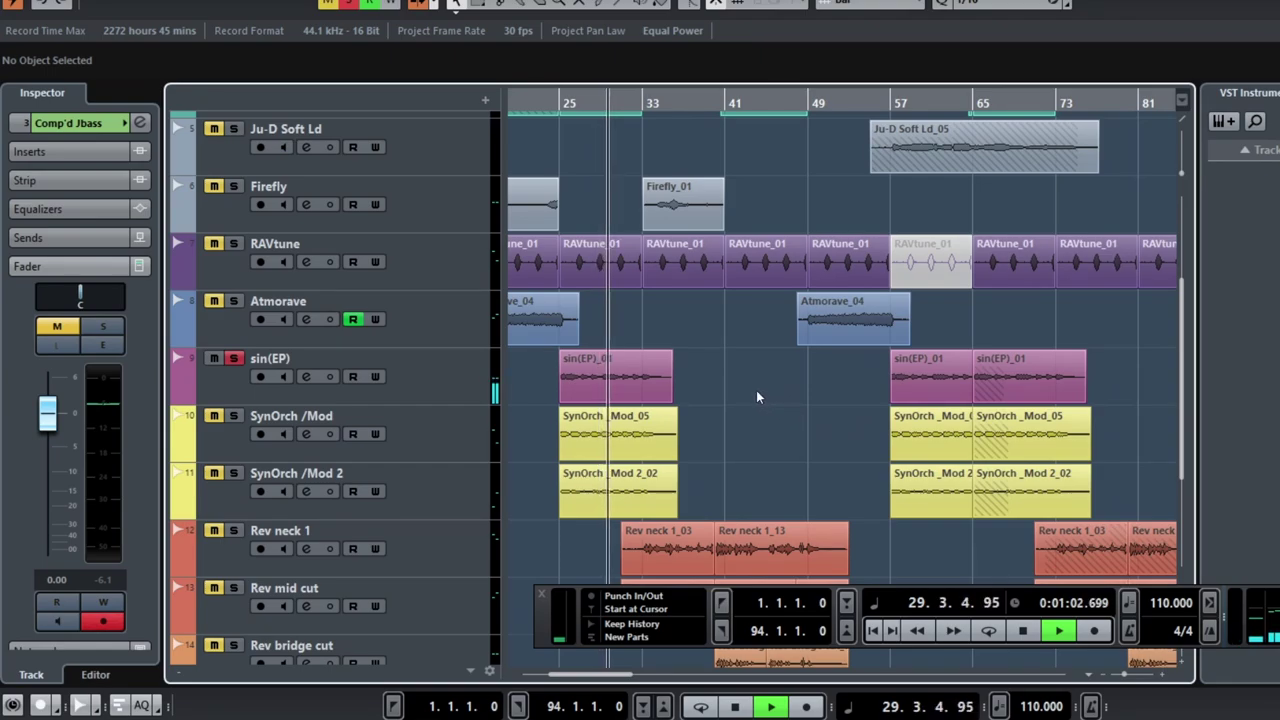
click(233, 360)
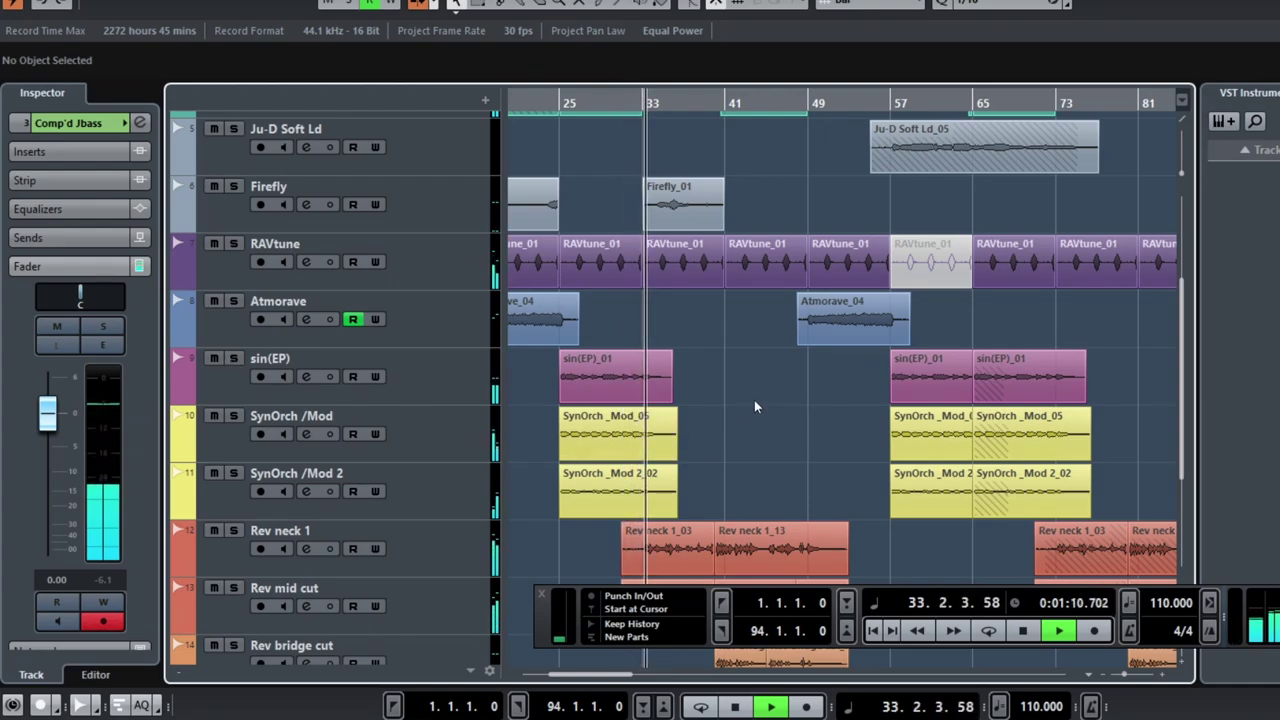
key(space)
Step: Select the Atmorave, Firefly and sin(EP) clips in turn to compare where each layer enters in the whole arrangement
scroll(755, 396, down, 2)
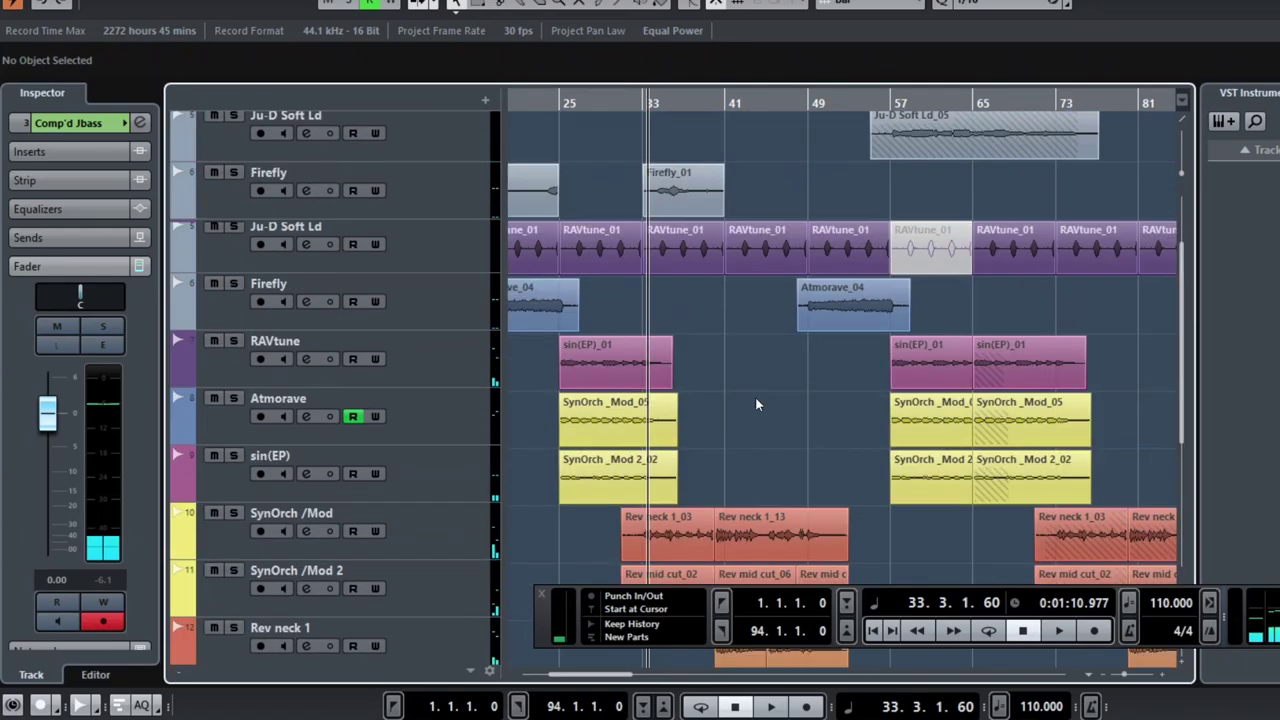
scroll(754, 397, up, 2)
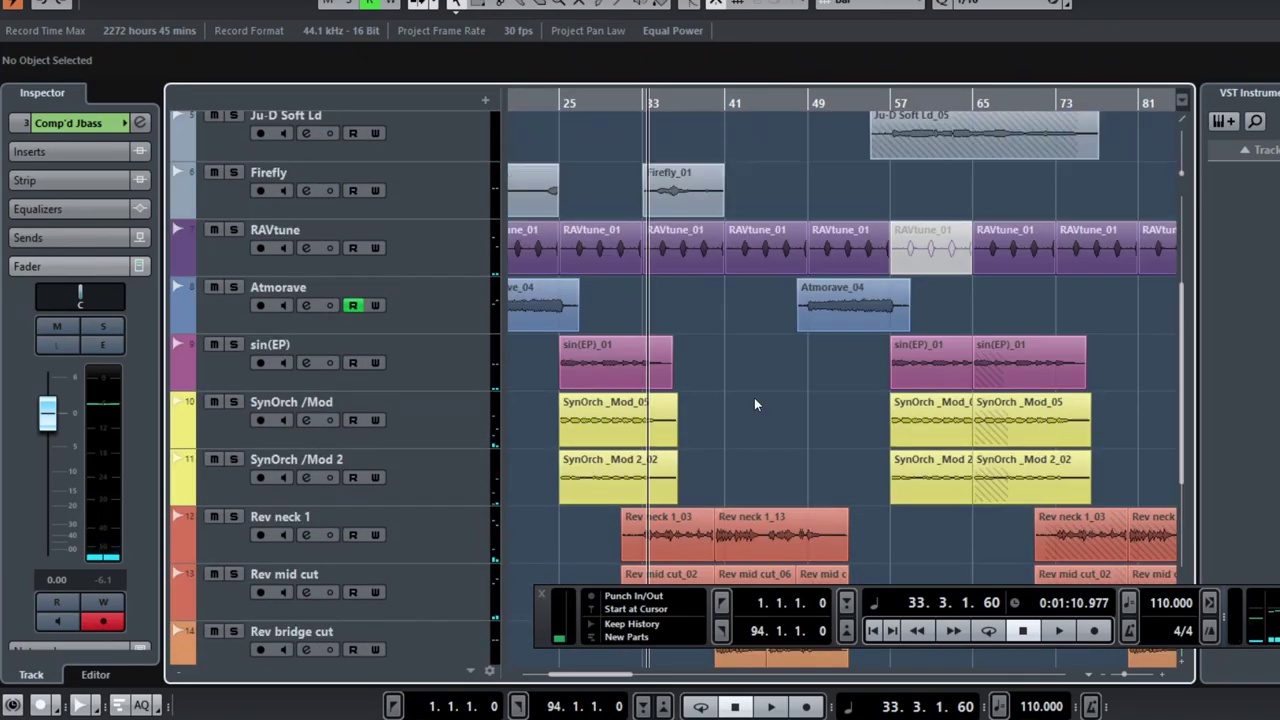
key(g)
key(g)
key(g)
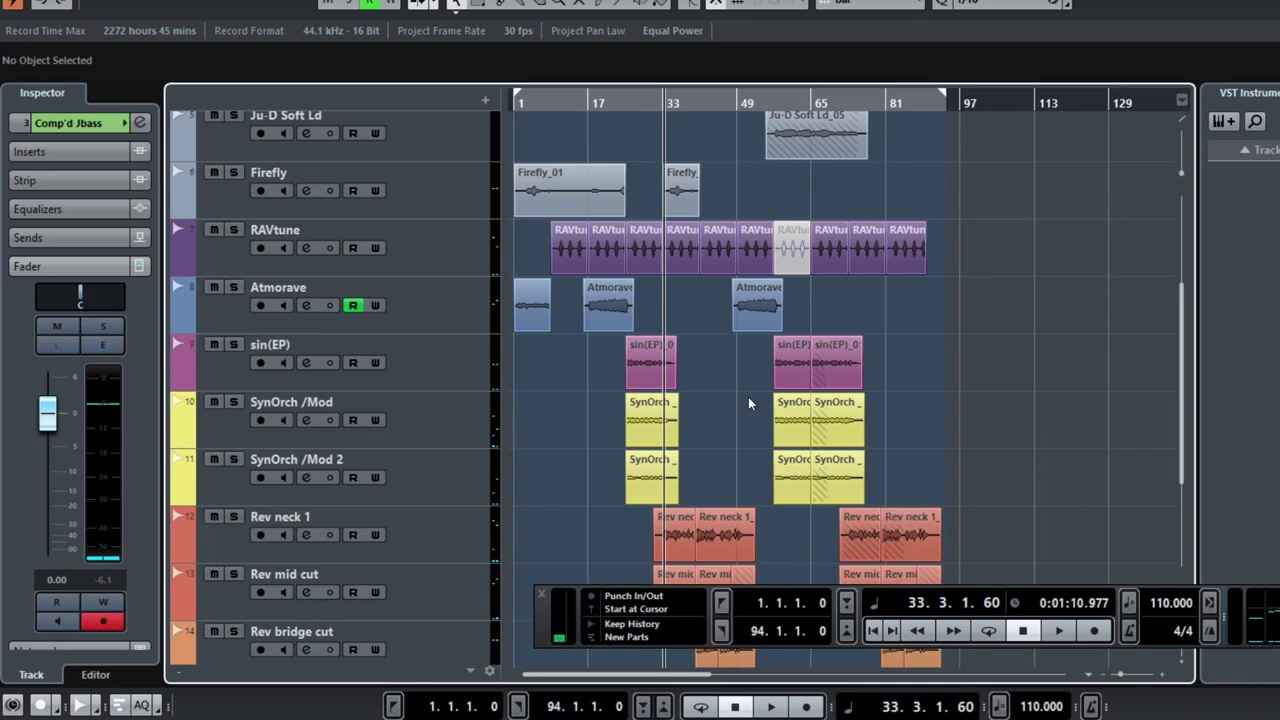
click(657, 364)
click(601, 307)
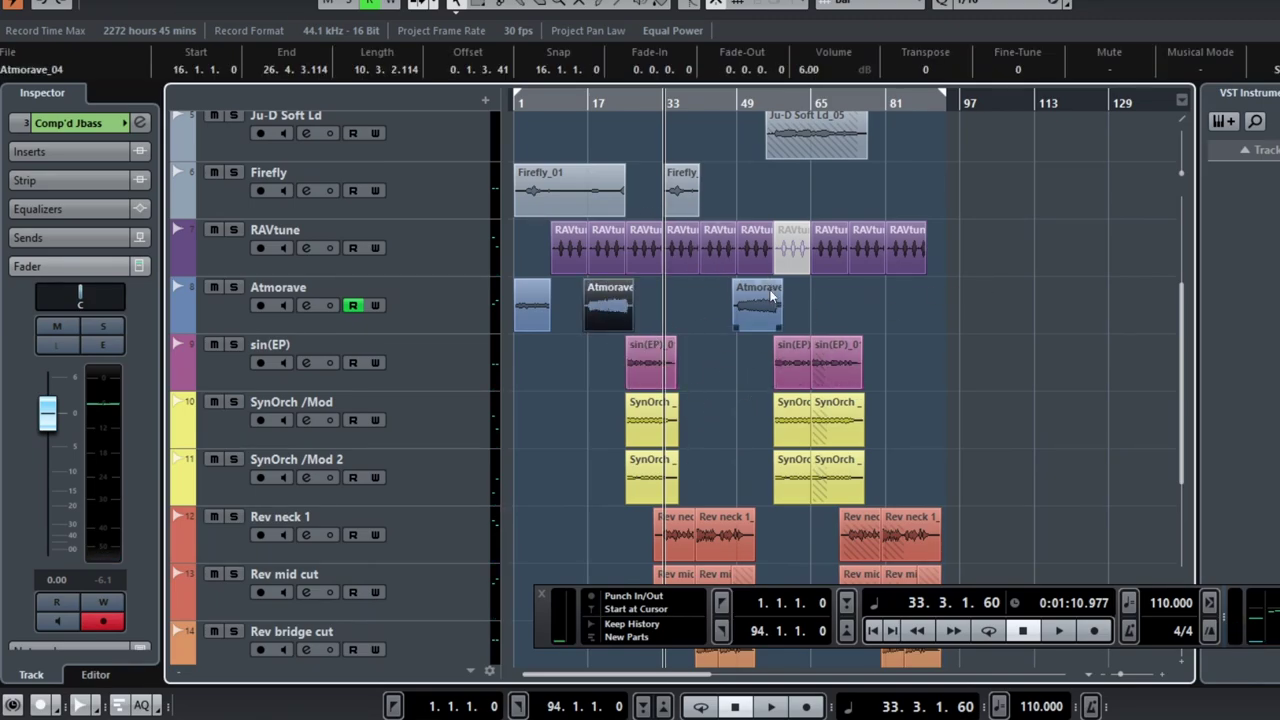
click(770, 294)
click(685, 204)
click(668, 366)
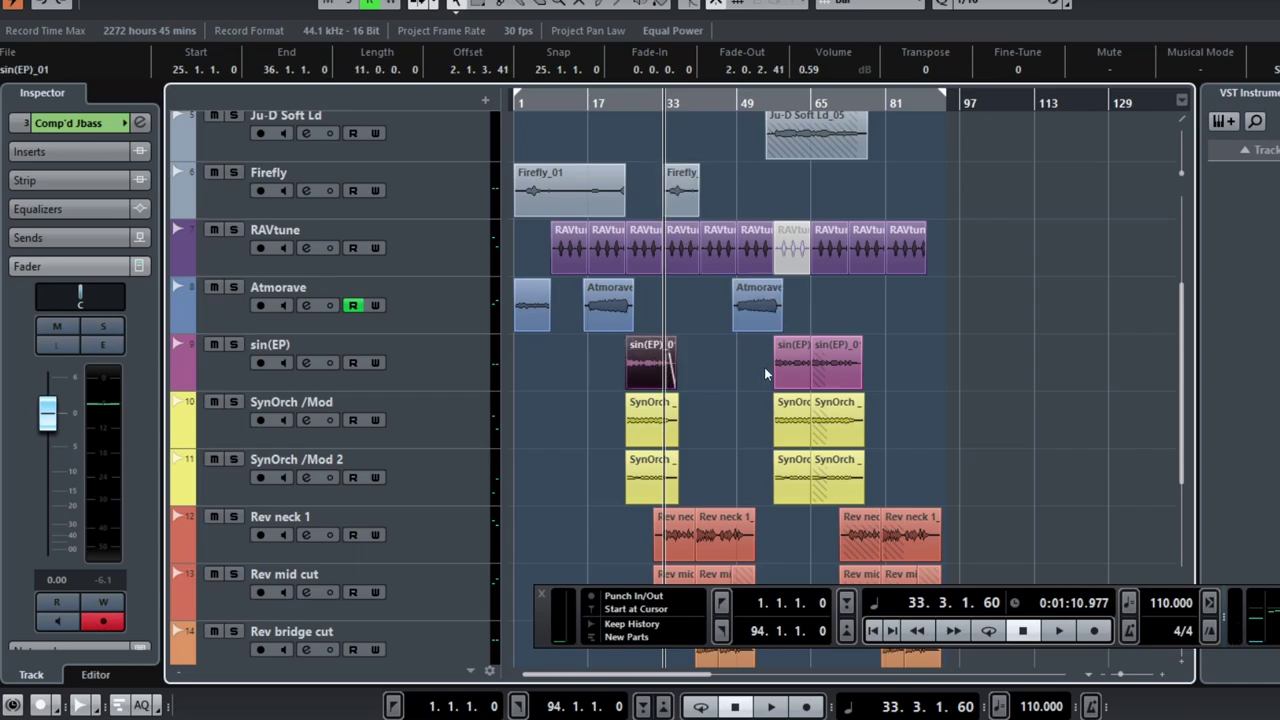
Step: Look over all tracks from Hip Hop Kit 2 down to Lead Vox to examine how the layers are distributed across the song
scroll(764, 367, down, 4)
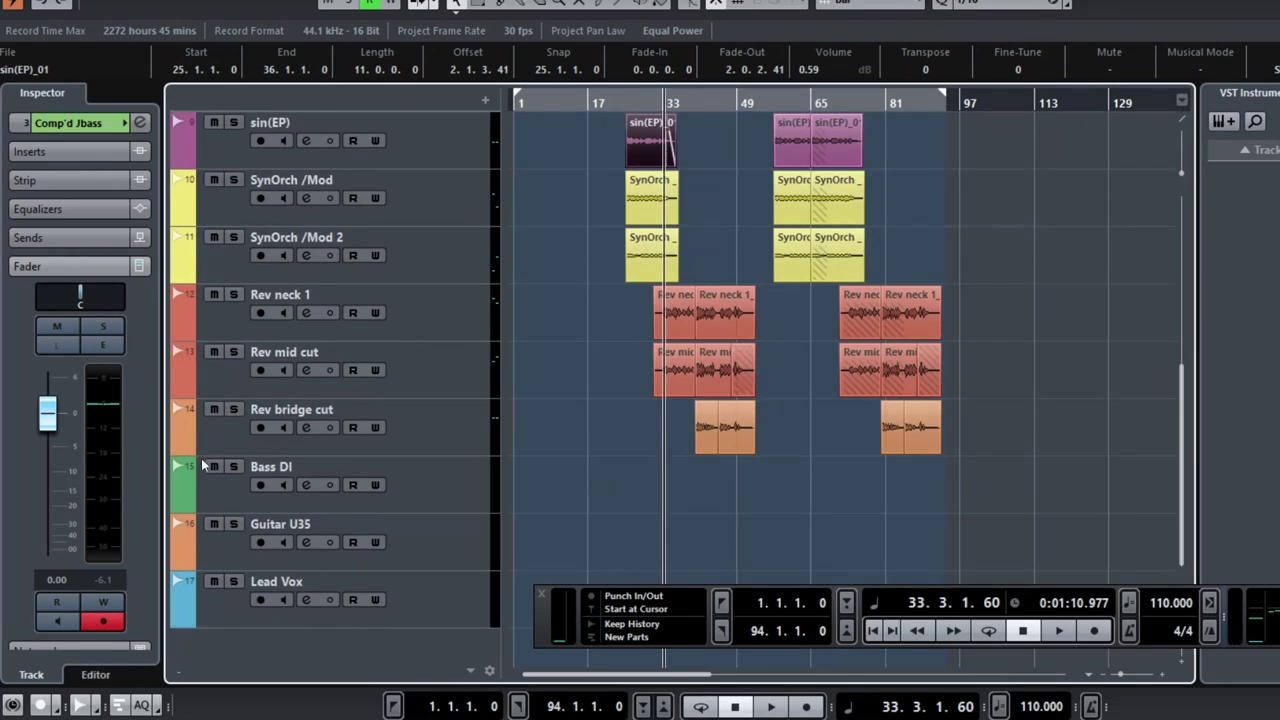
scroll(785, 463, up, 8)
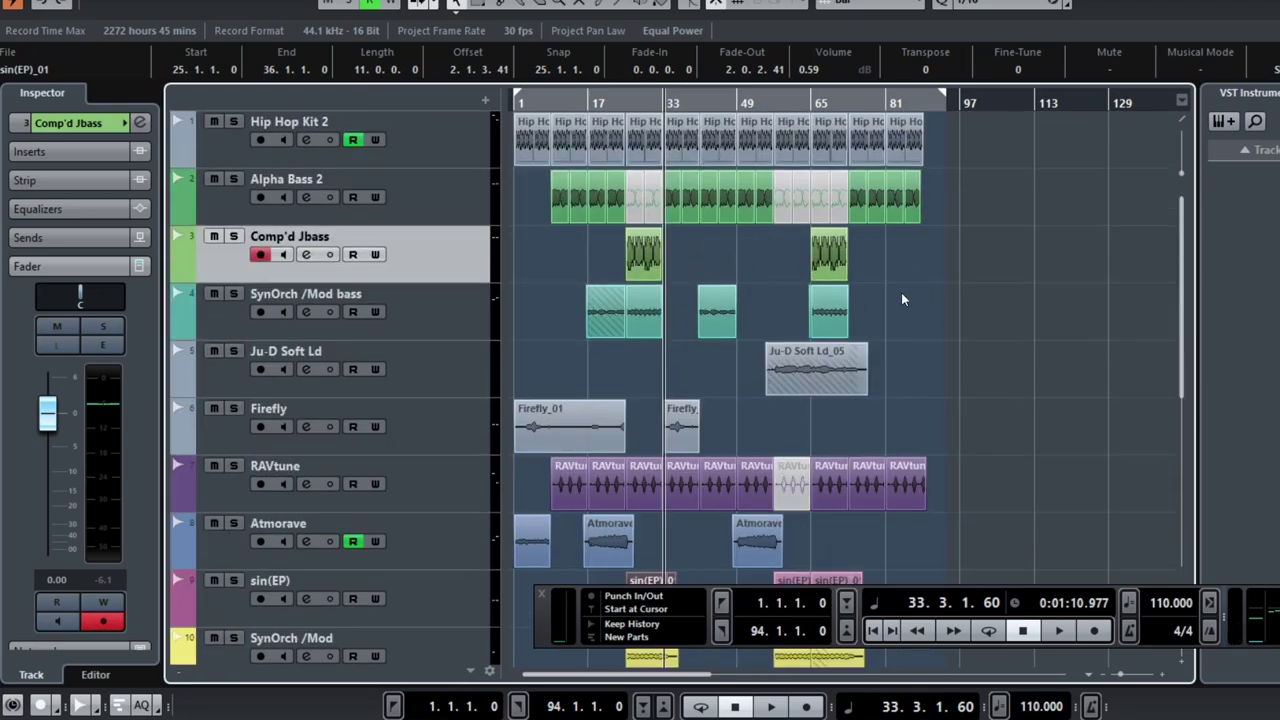
scroll(901, 292, down, 8)
click(731, 211)
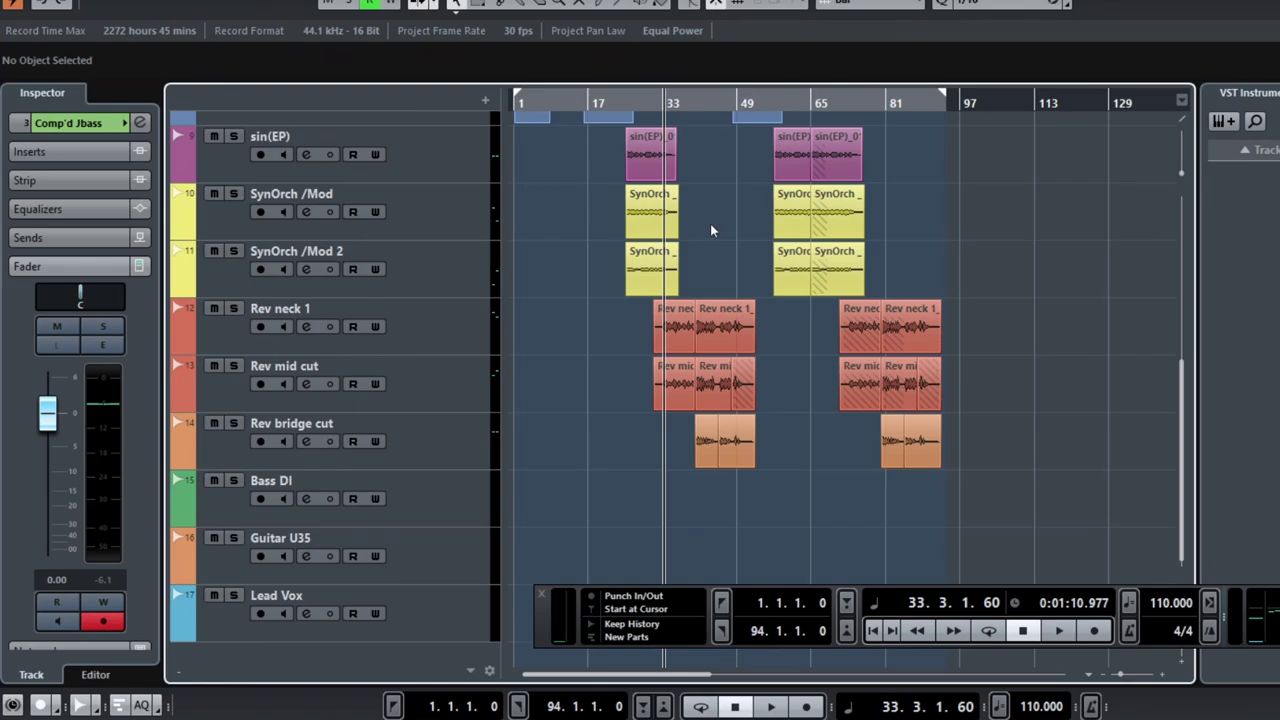
scroll(710, 223, up, 8)
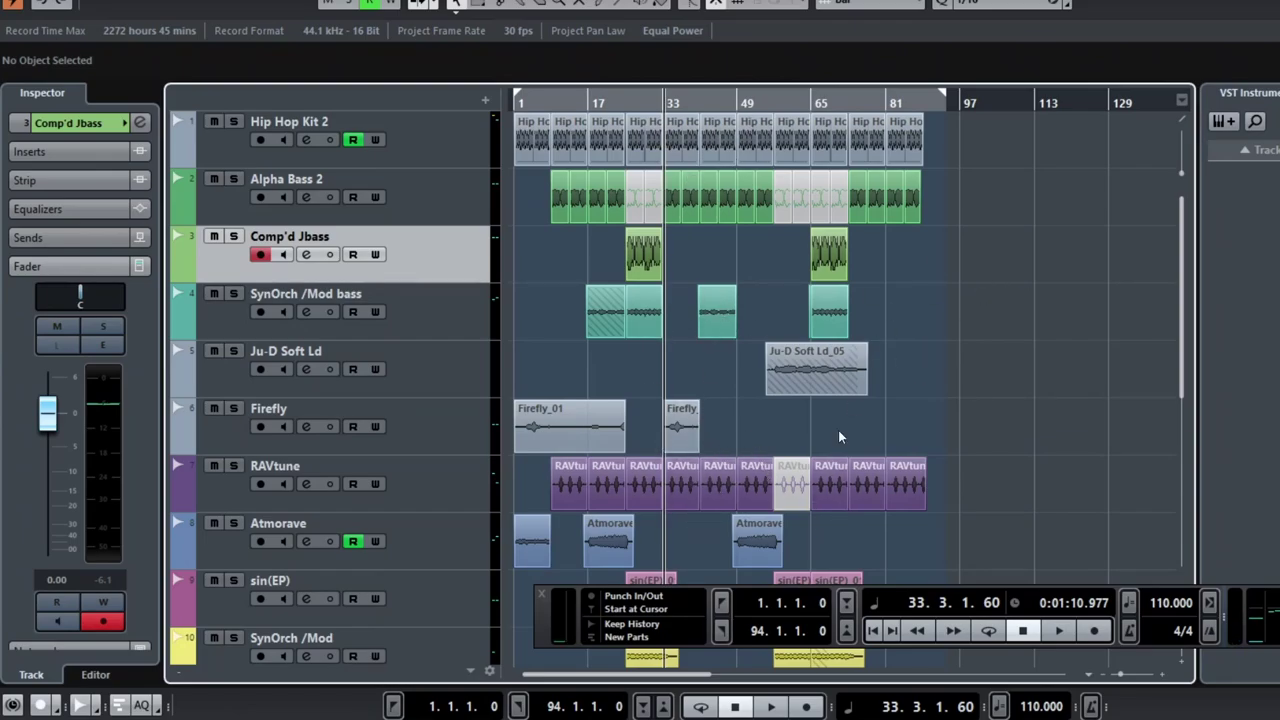
scroll(868, 352, down, 4)
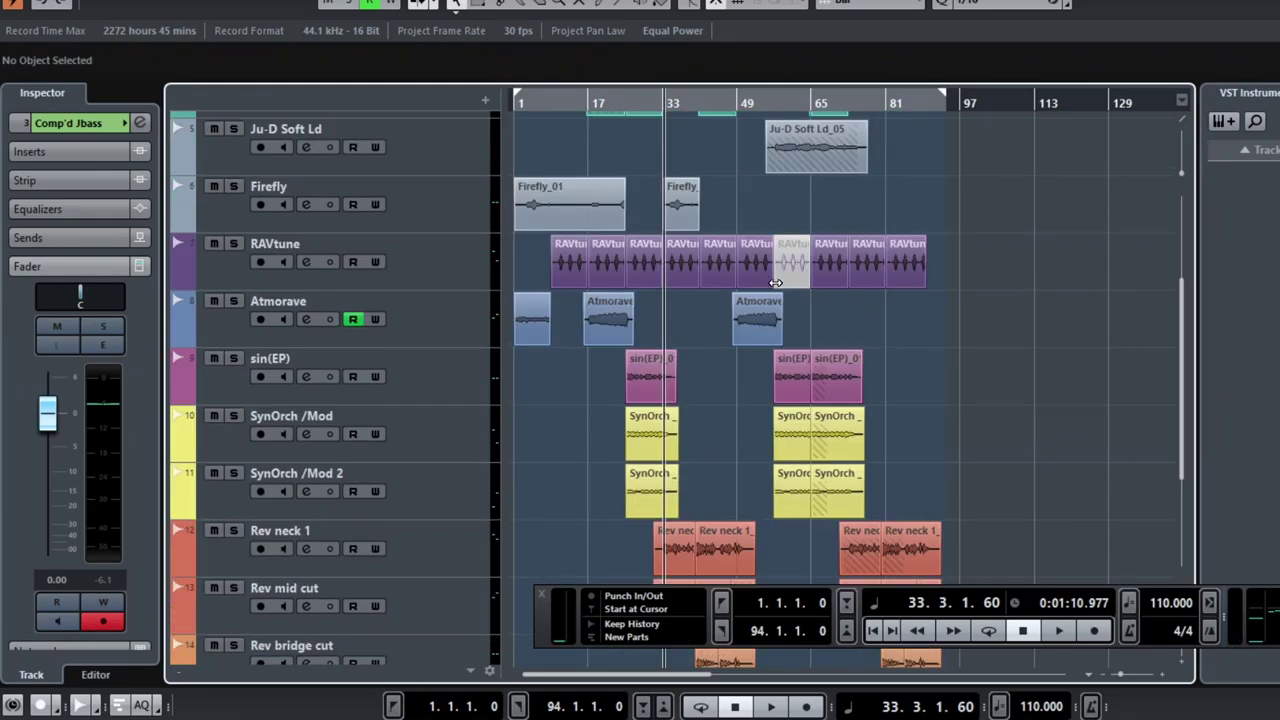
scroll(757, 226, up, 4)
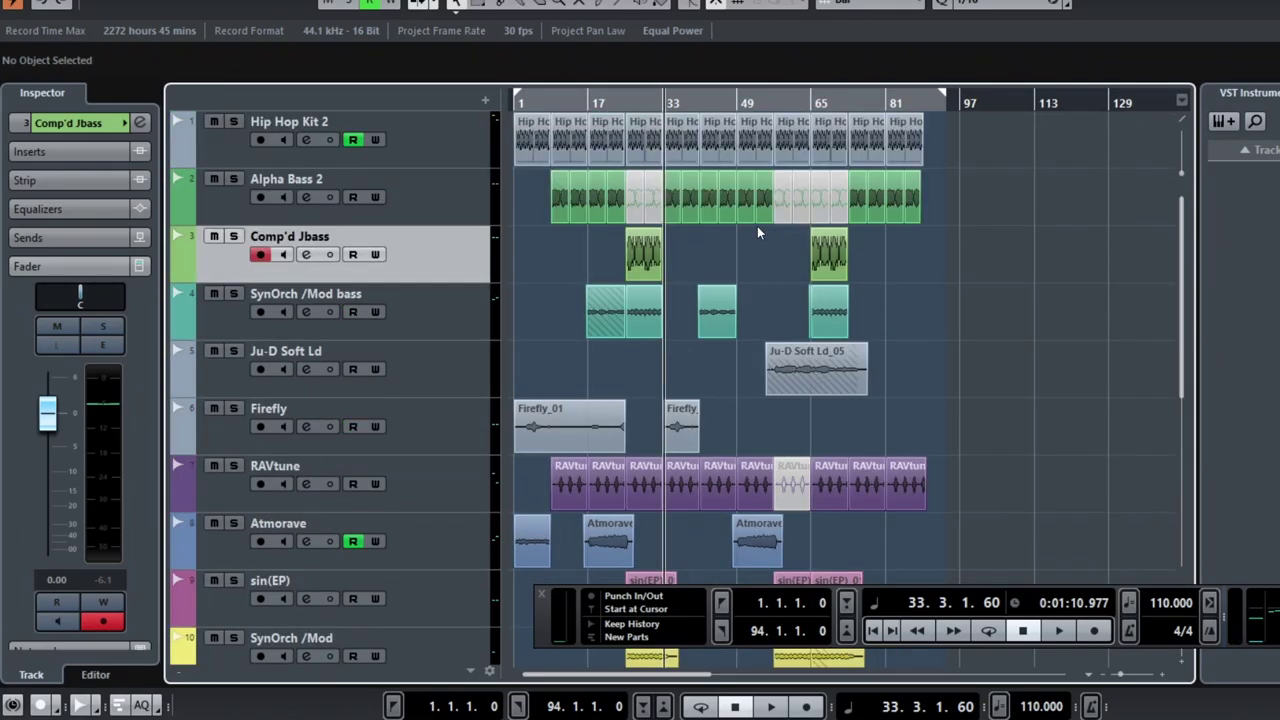
Step: Solo the SynOrch /Mod bass track, play its clip around bar 40, and select that clip
click(693, 100)
click(236, 295)
key(space)
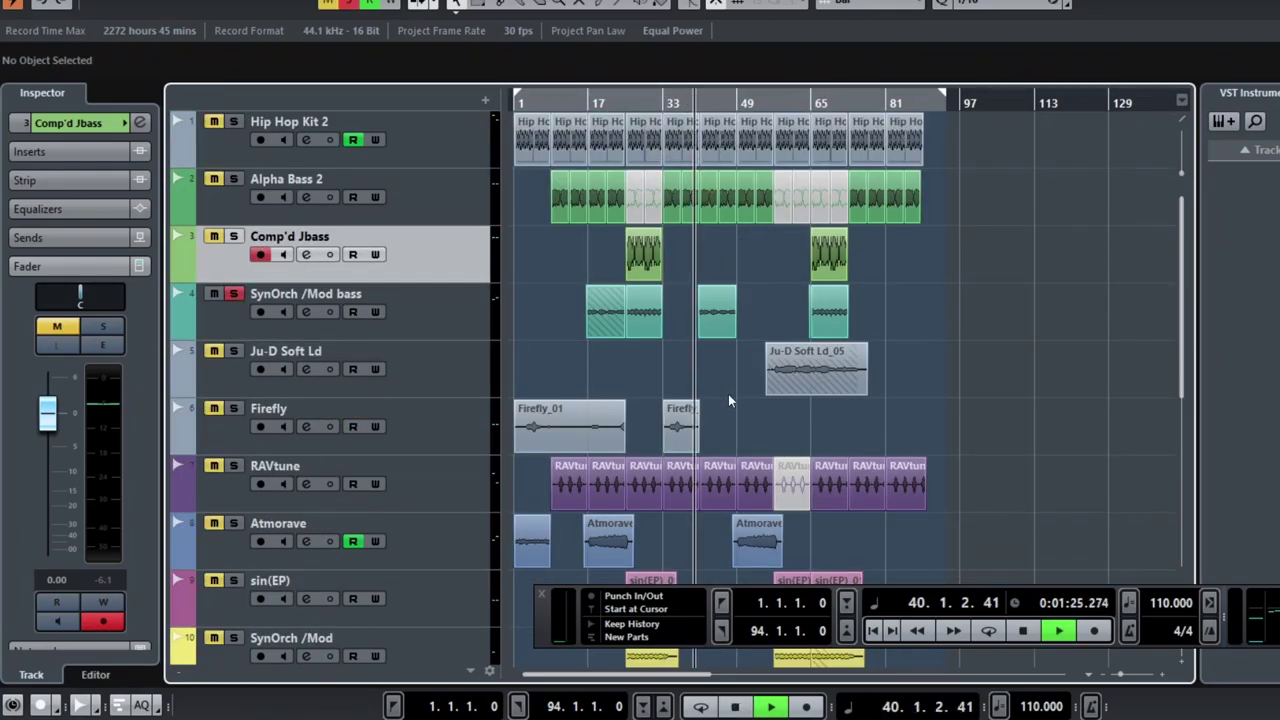
key(h)
key(h)
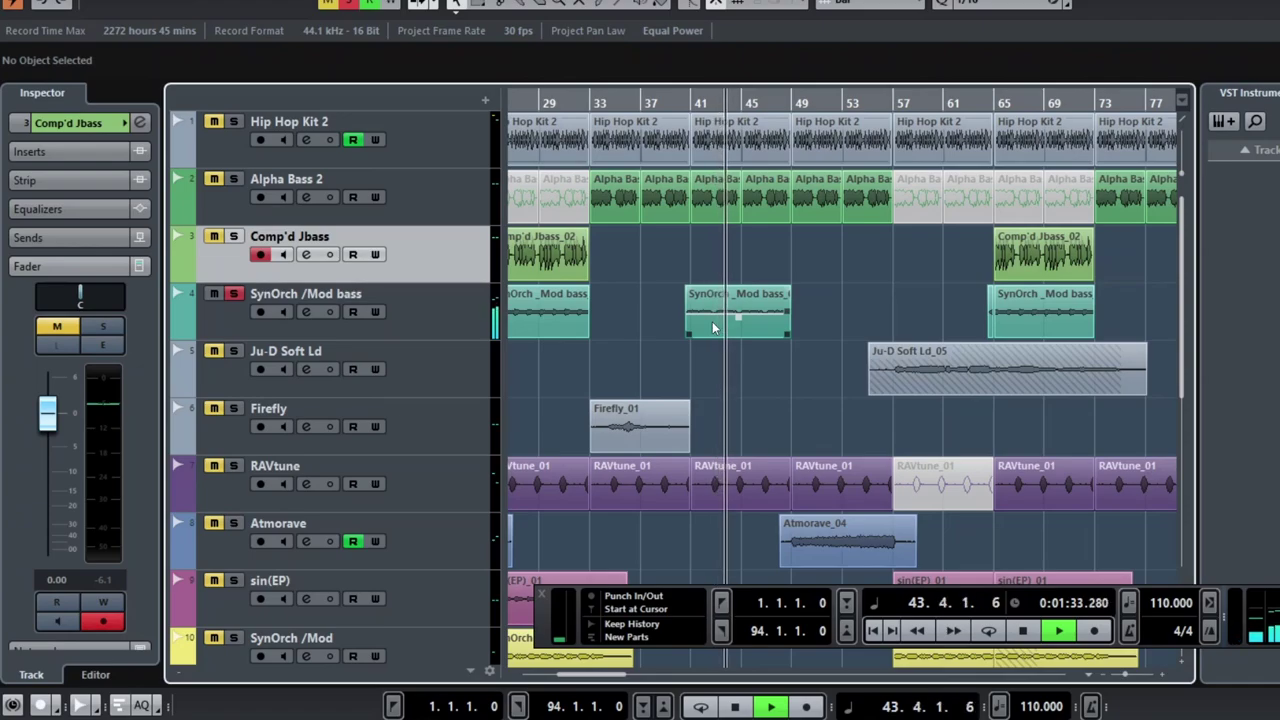
key(space)
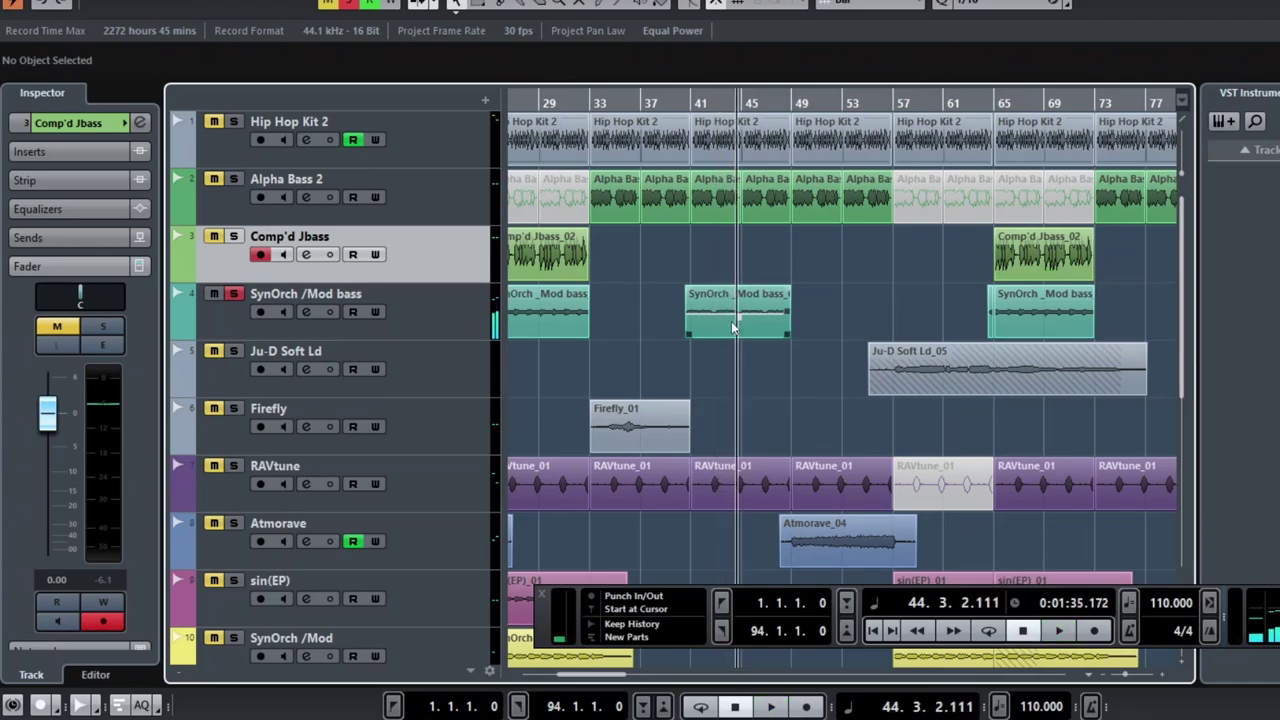
click(714, 306)
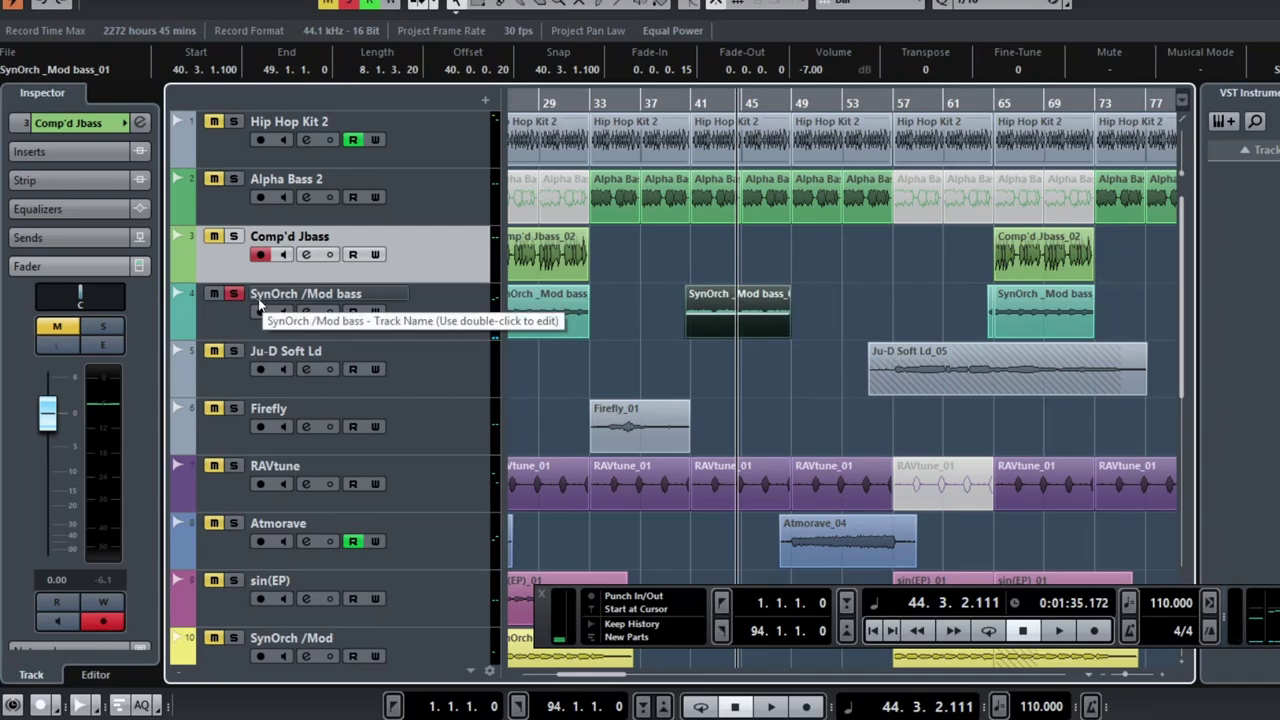
Step: Solo SynOrch /Mod and SynOrch /Mod 2 alongside the SynOrch /Mod bass, and play them from bar 57
scroll(798, 381, down, 5)
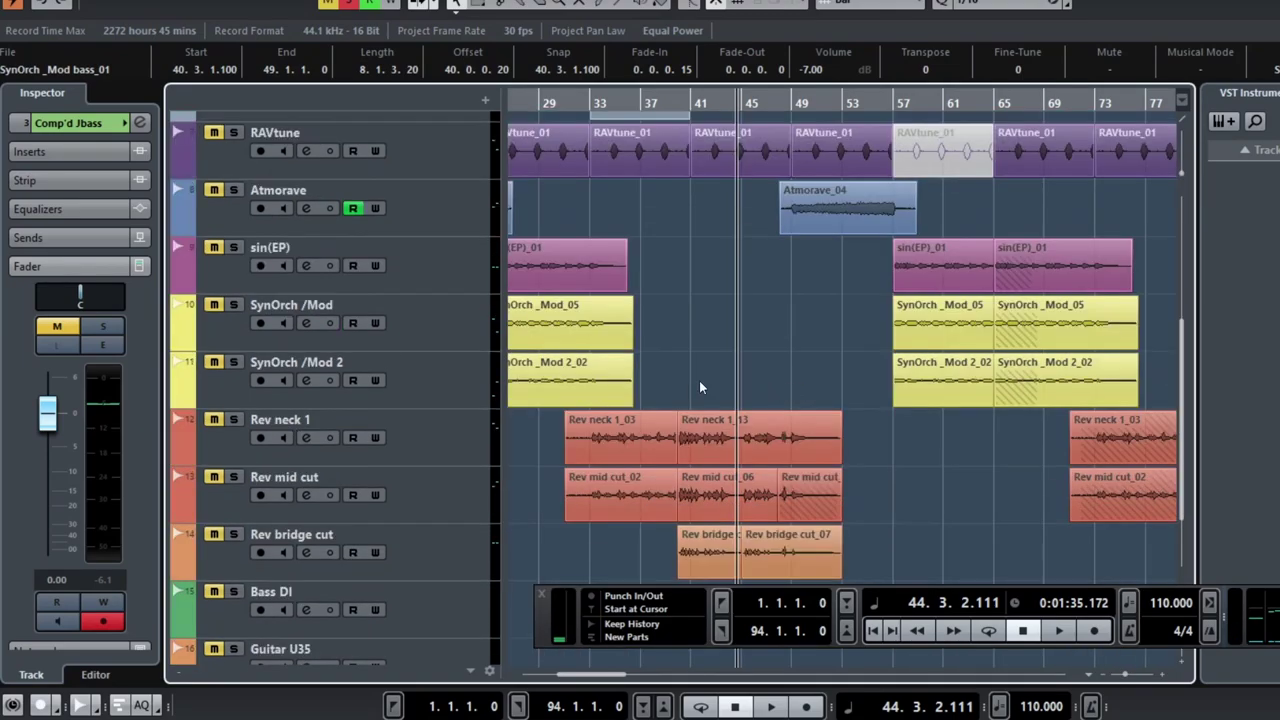
scroll(681, 342, right, 5)
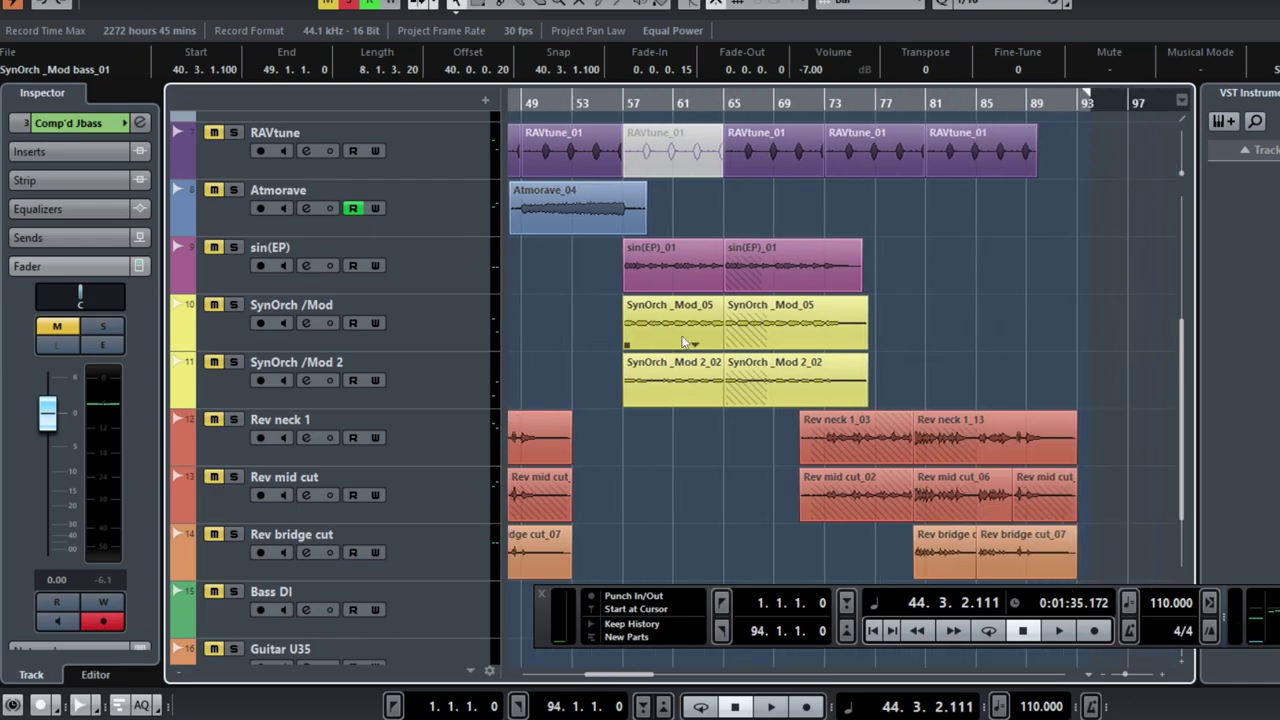
click(615, 108)
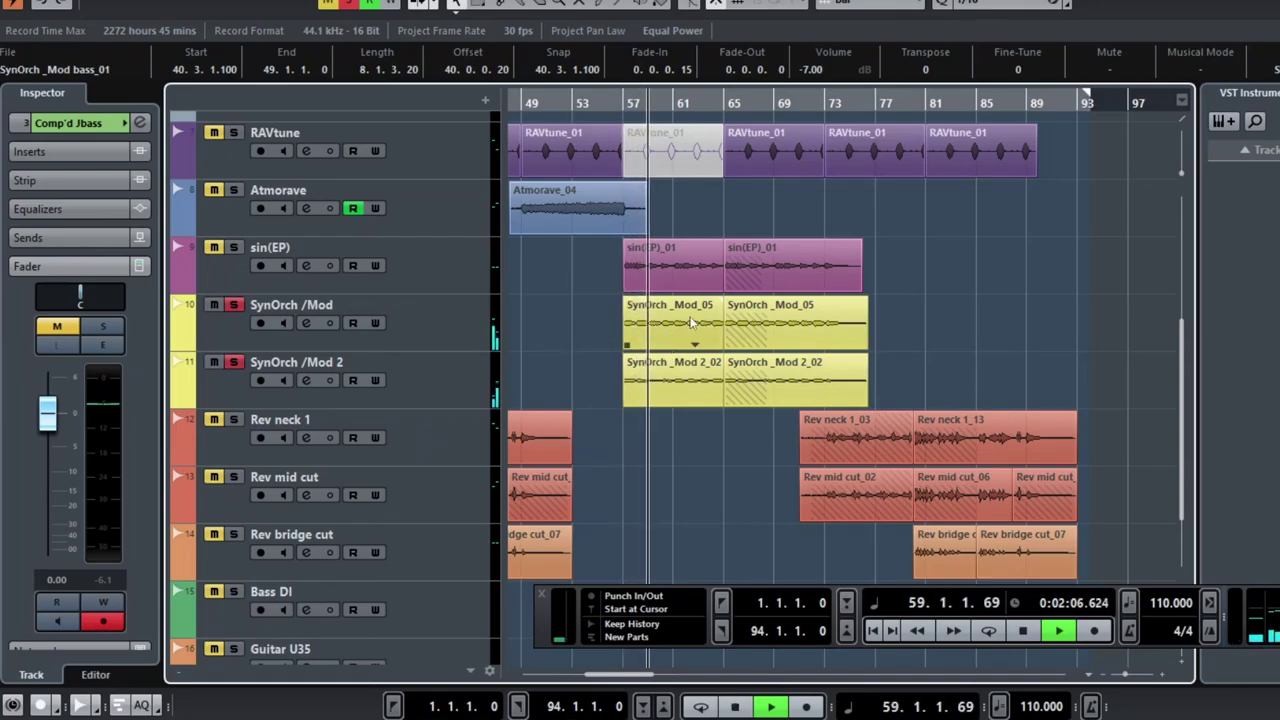
scroll(600, 300, up, 5)
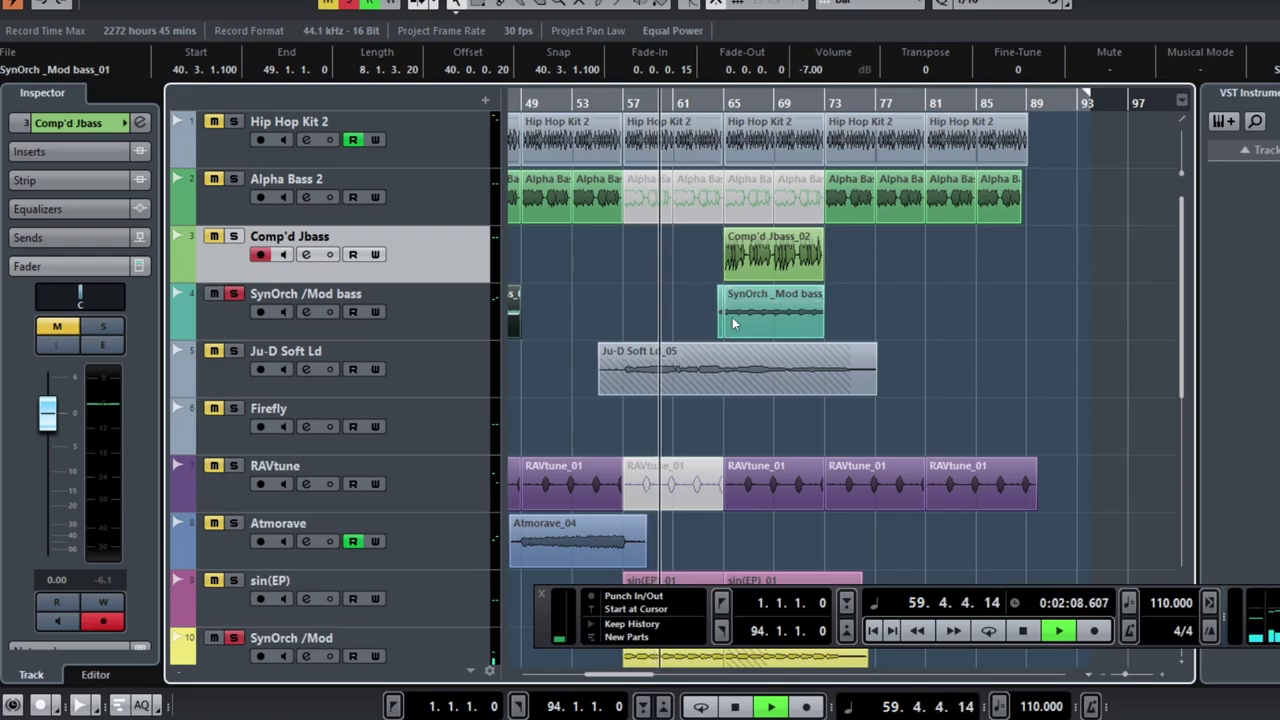
scroll(665, 306, left, 4)
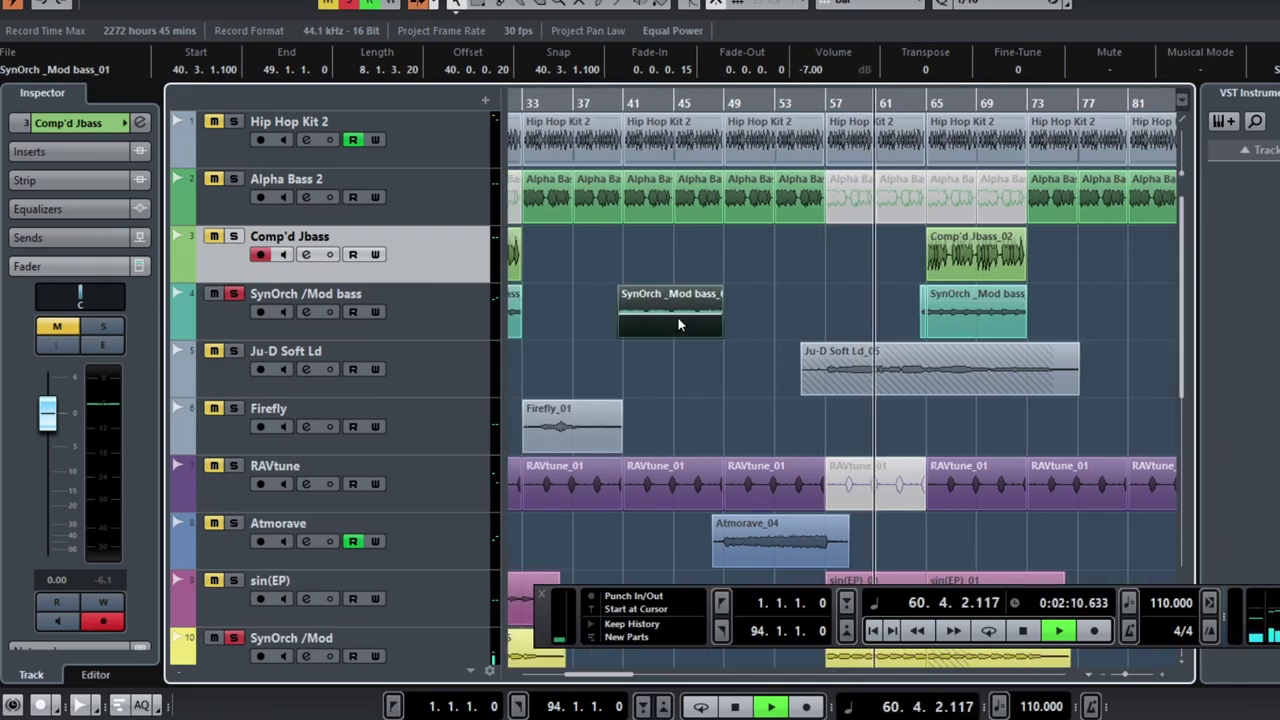
scroll(914, 377, right, 4)
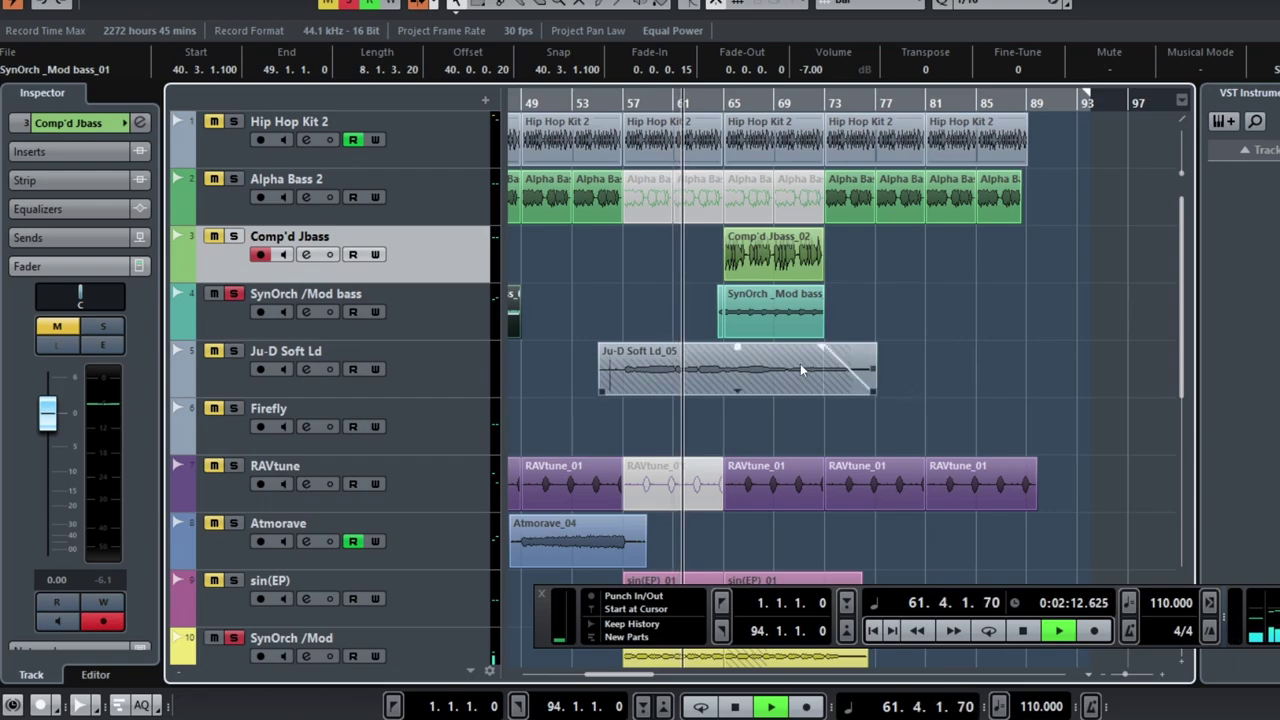
scroll(826, 358, down, 7)
scroll(826, 358, up, 5)
scroll(826, 358, up, 2)
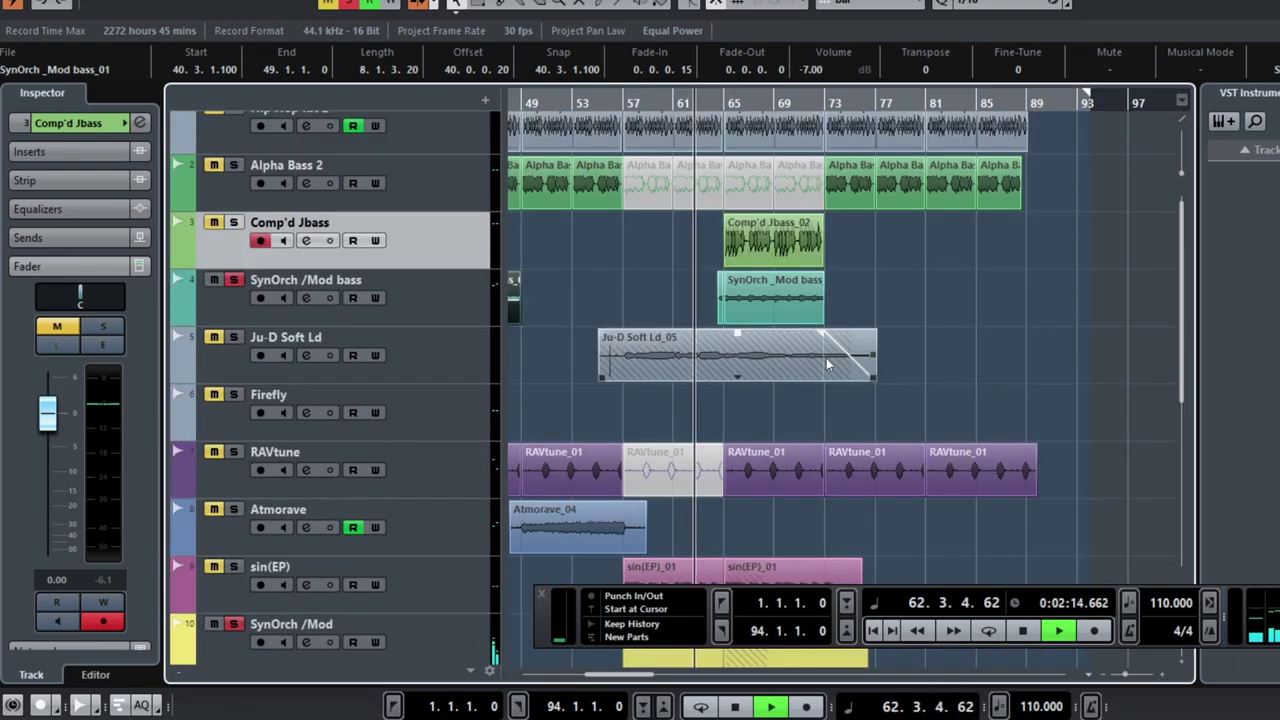
Step: Add Ju-D Soft Ld to the soloed SynOrch tracks to hear them together, and stop playback with all solos cleared
click(937, 300)
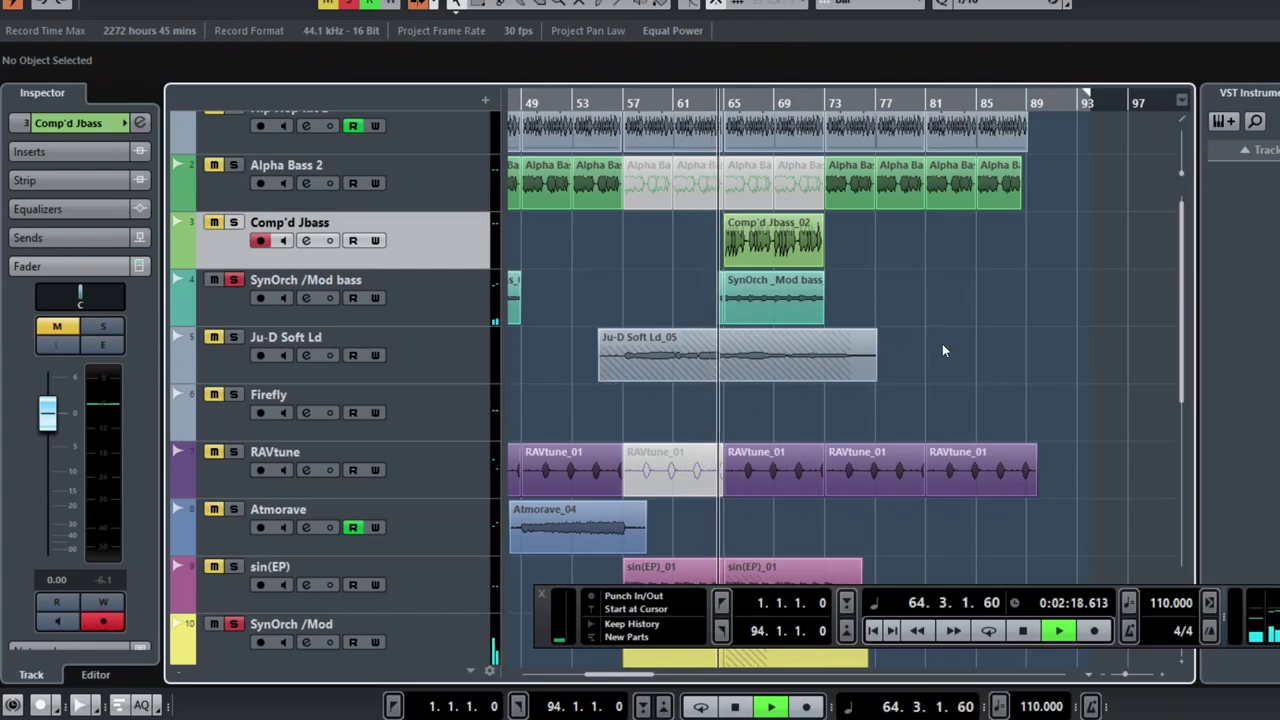
scroll(943, 349, down, 2)
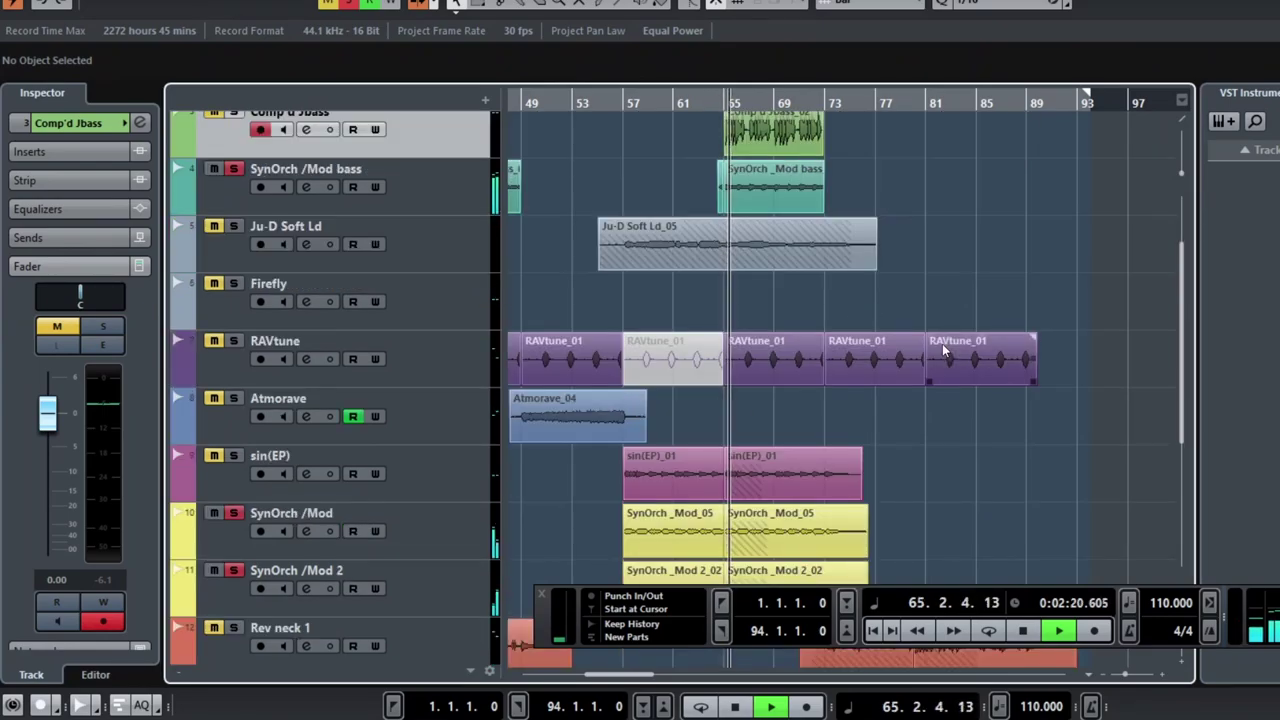
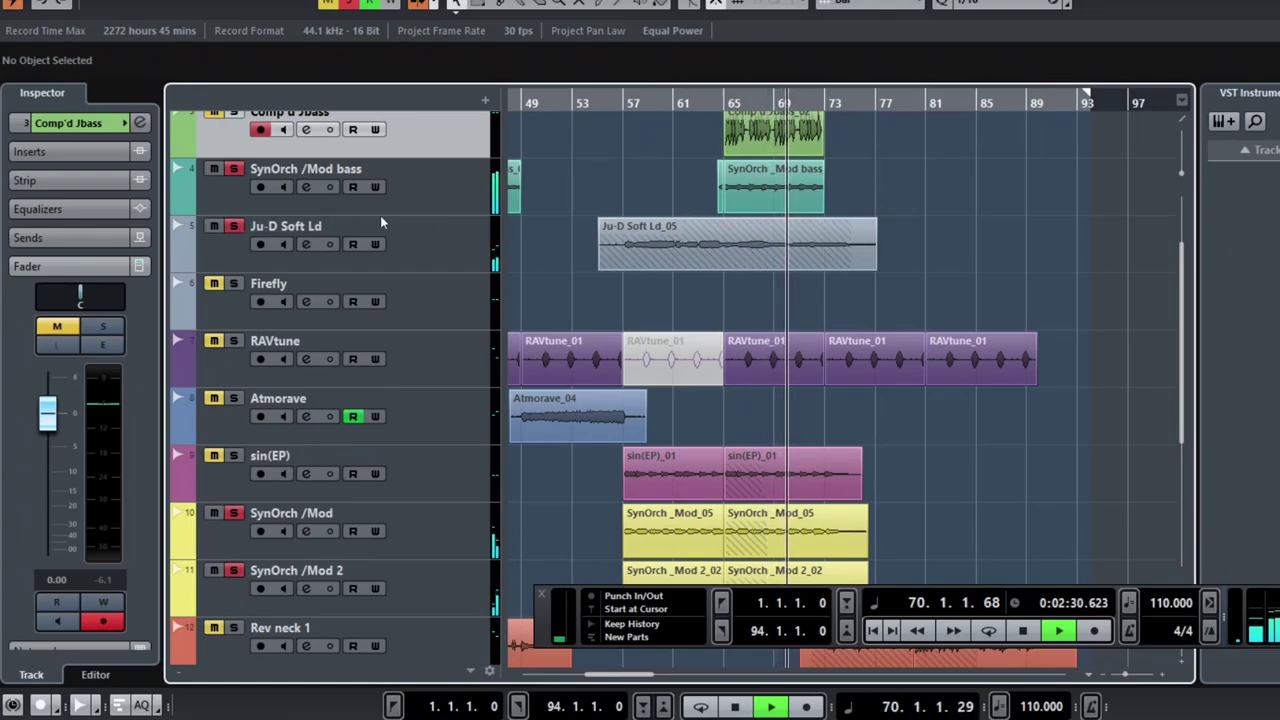
key(space)
click(349, 16)
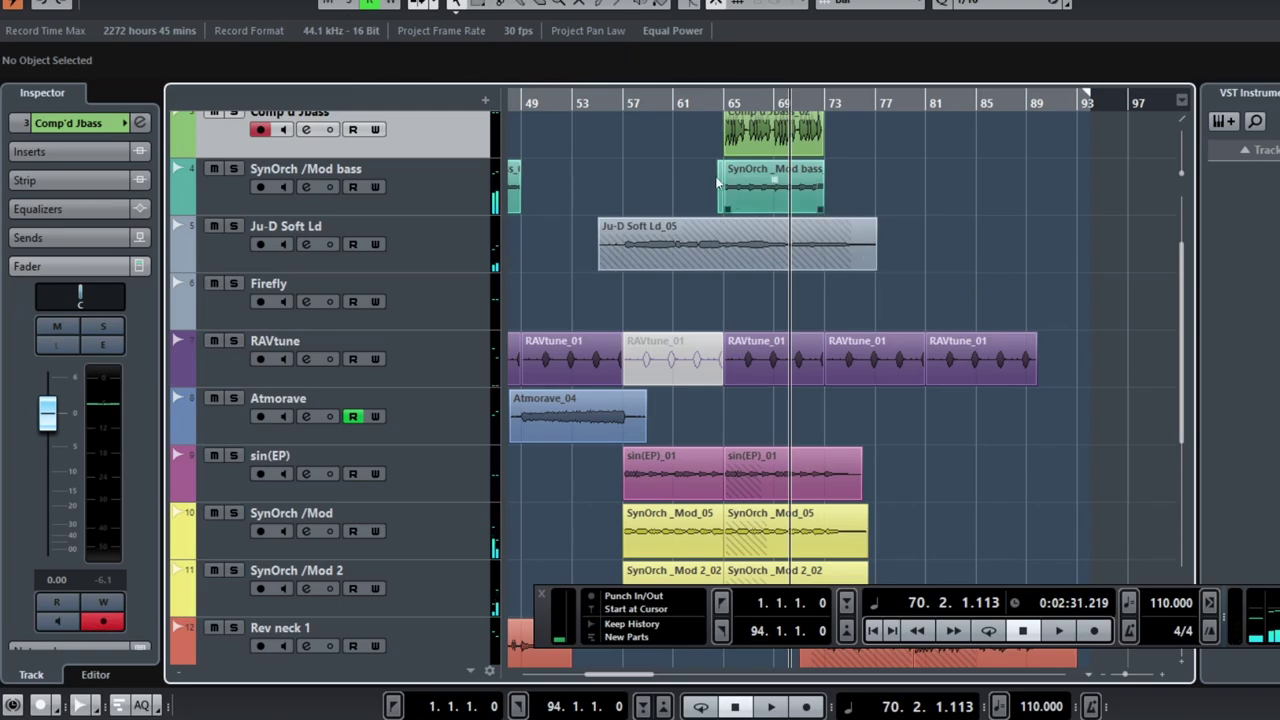
Step: Solo only the Ju-D Soft Ld track and play it from bar 57
key(KP_0)
click(236, 229)
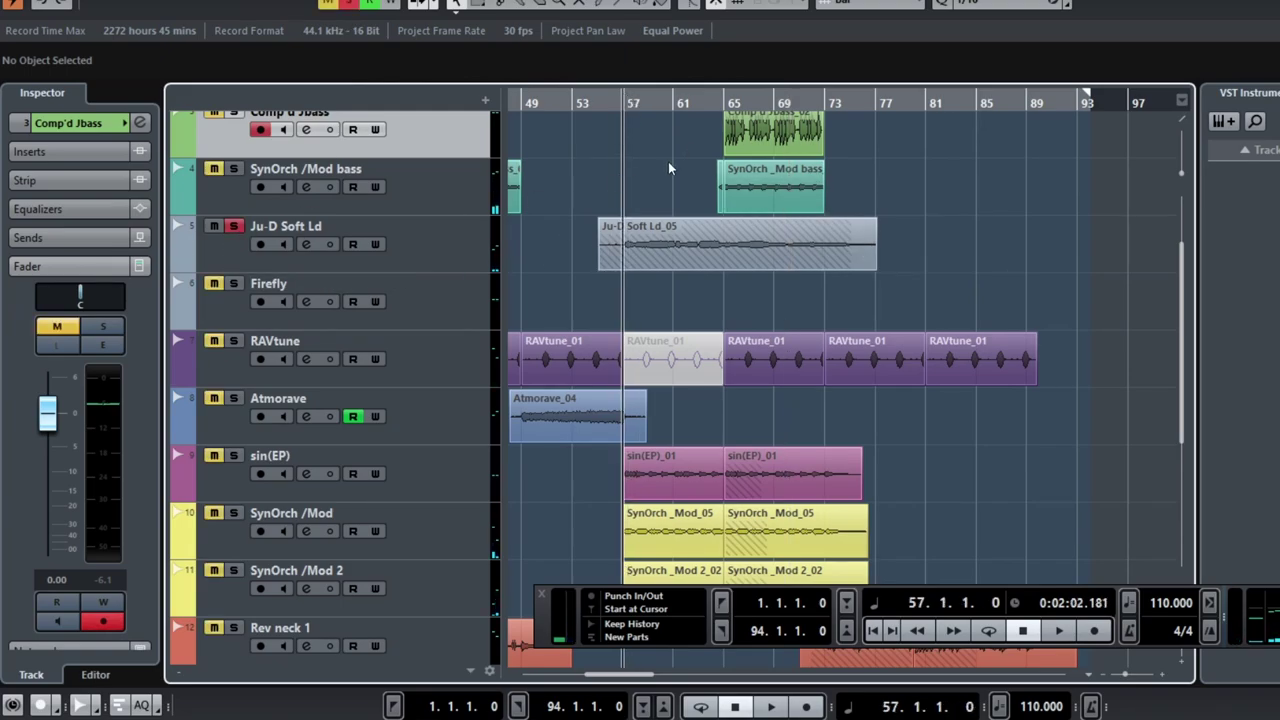
key(space)
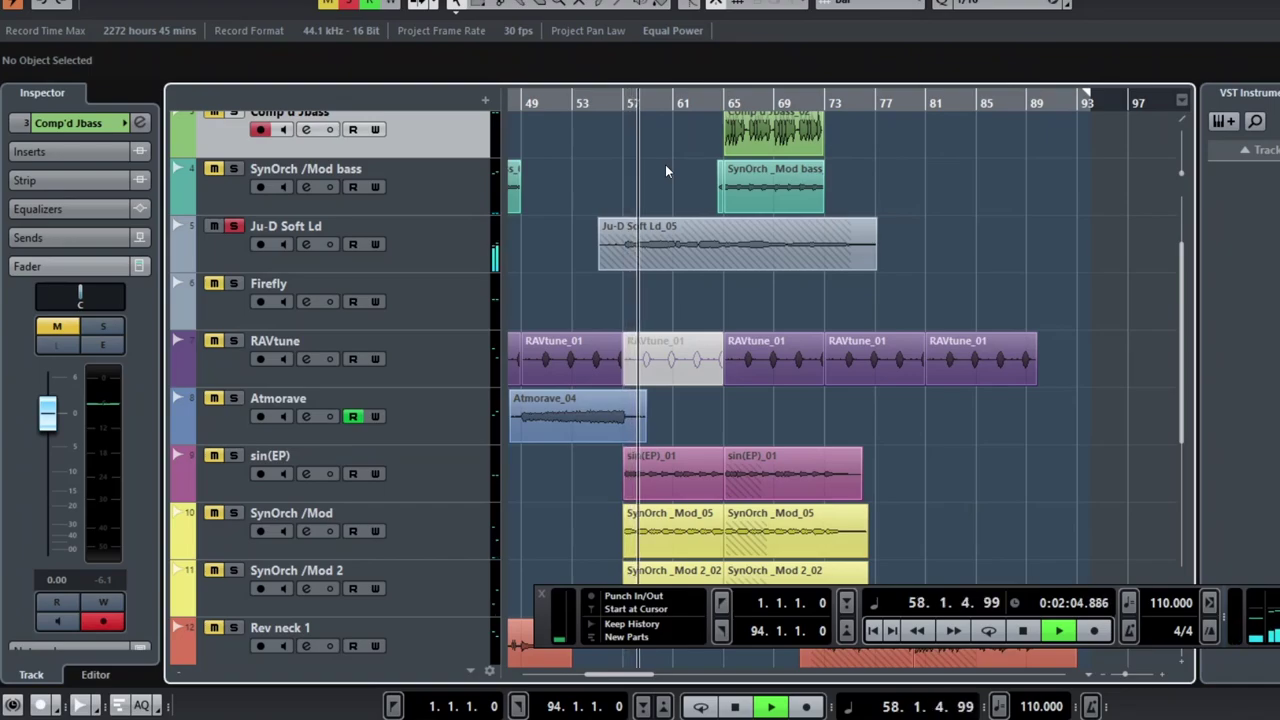
scroll(672, 195, up, 2)
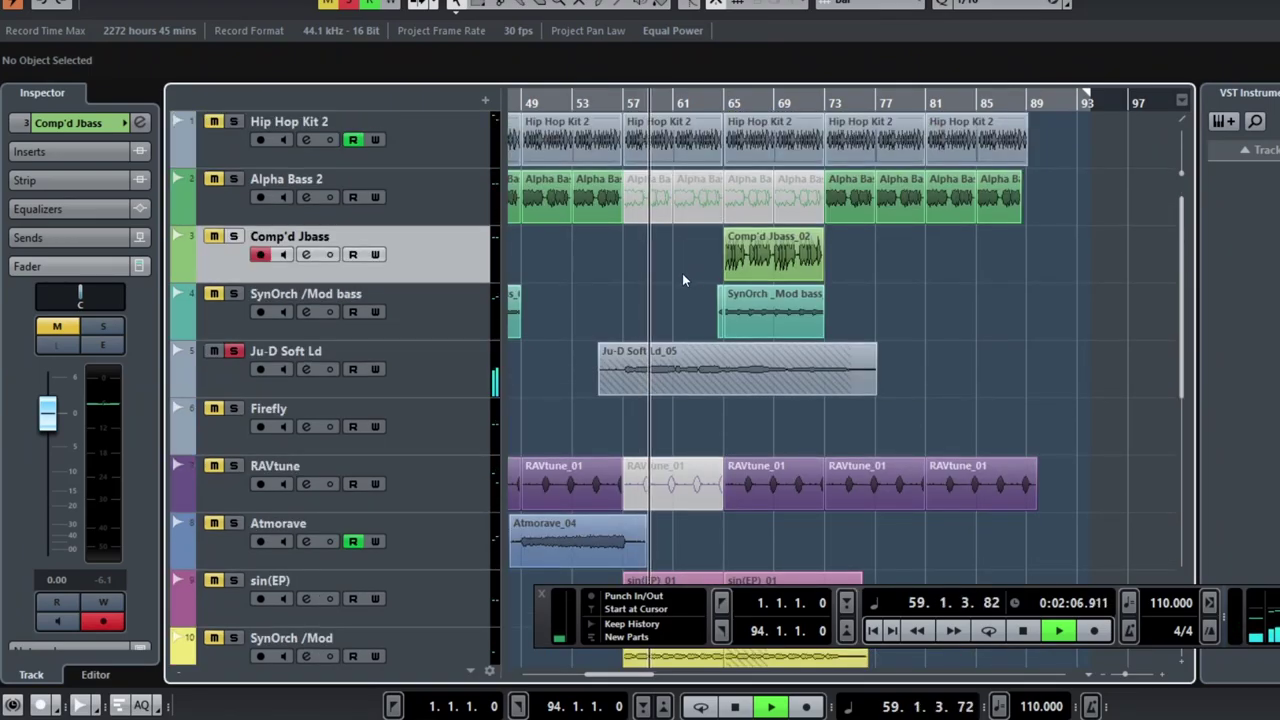
scroll(682, 273, down, 2)
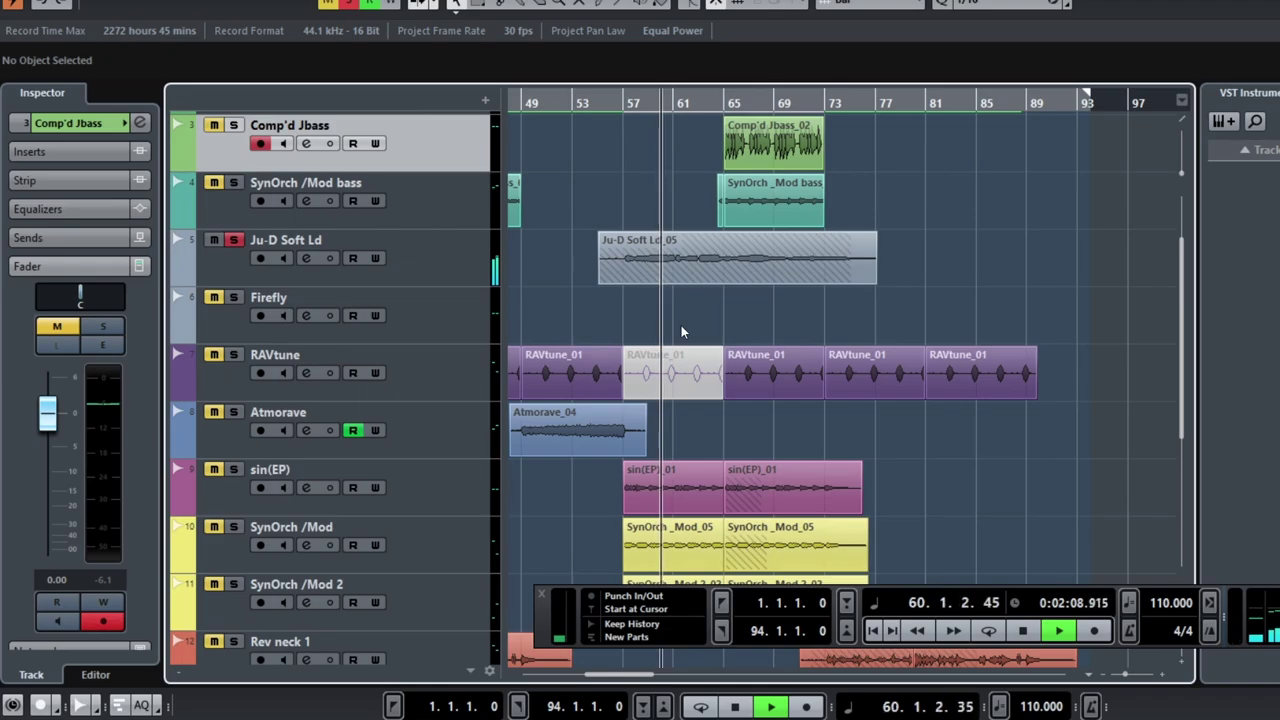
scroll(681, 325, down, 2)
scroll(681, 330, down, 2)
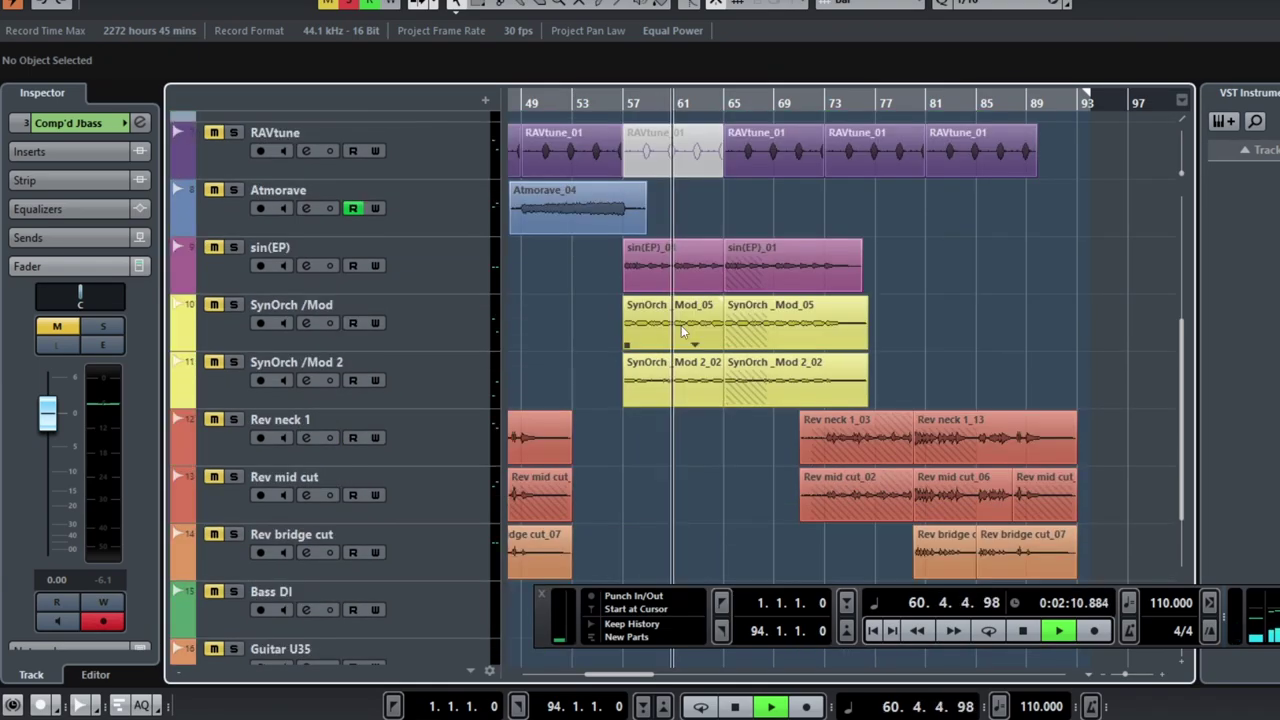
Step: Stop the soloed Ju-D Soft Ld playback, return the cursor to bar 57, and clear the track's solo
scroll(681, 330, up, 6)
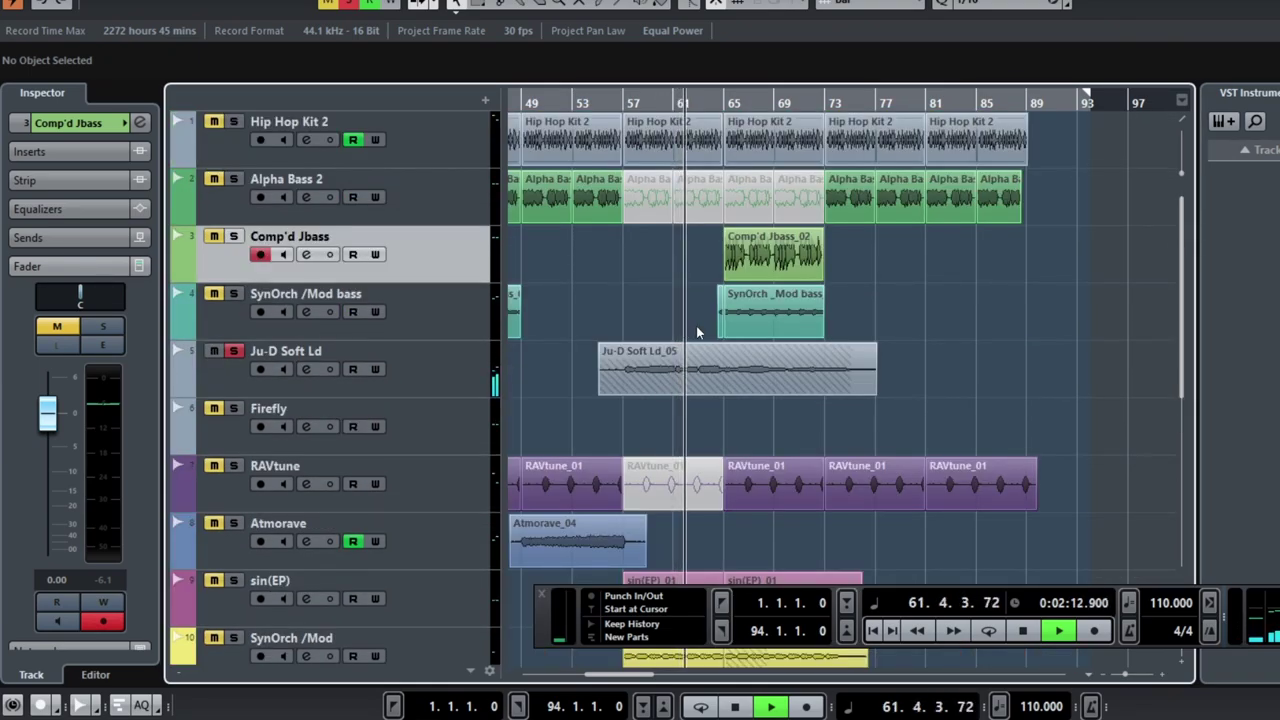
mouse_move(712, 368)
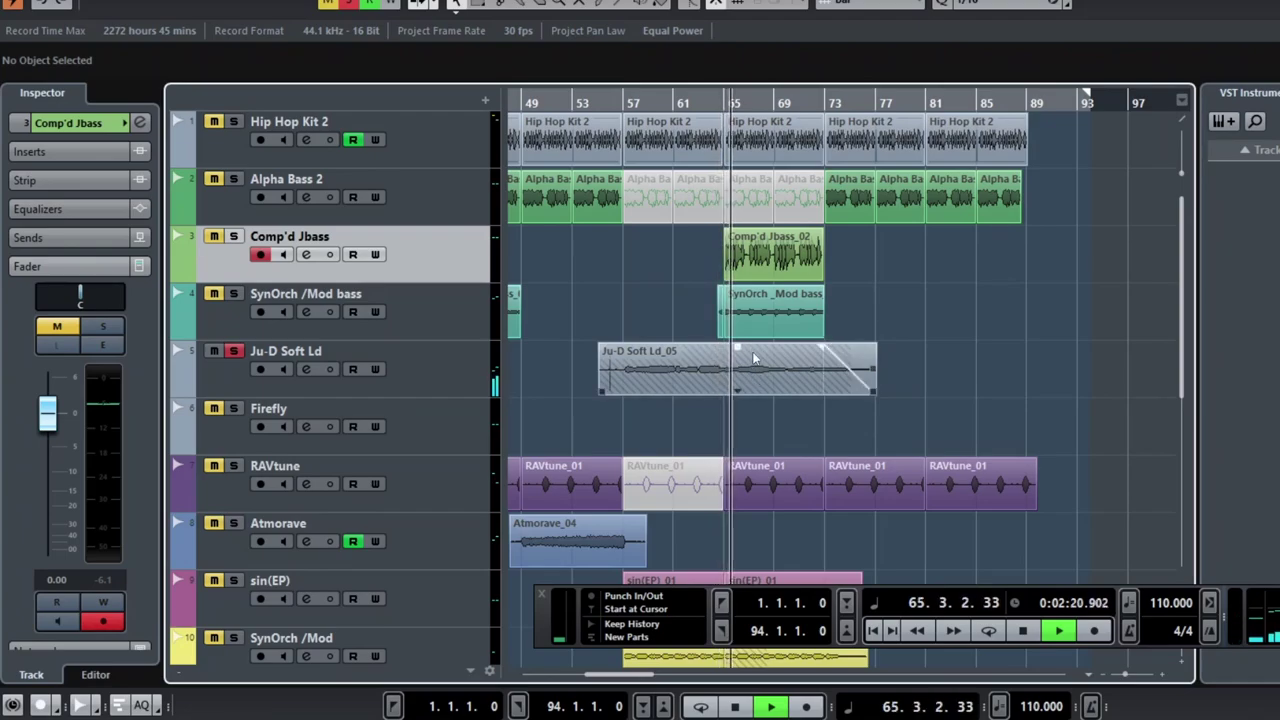
key(space)
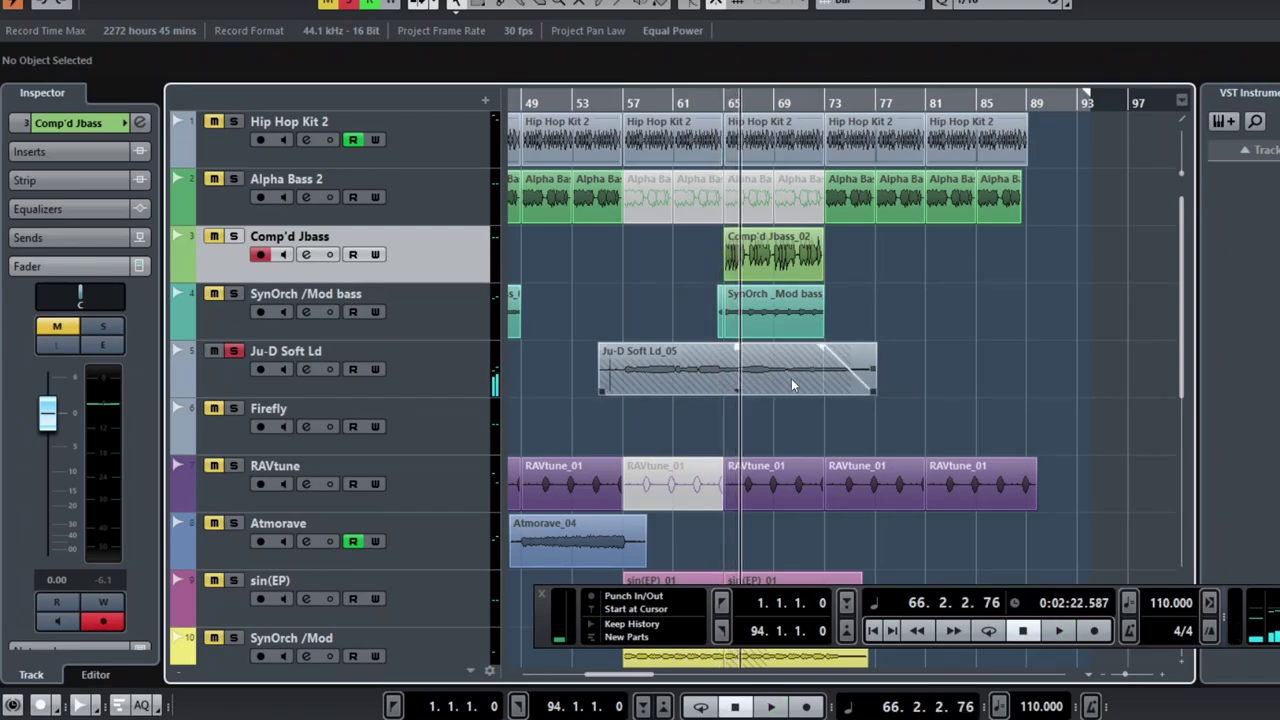
click(630, 102)
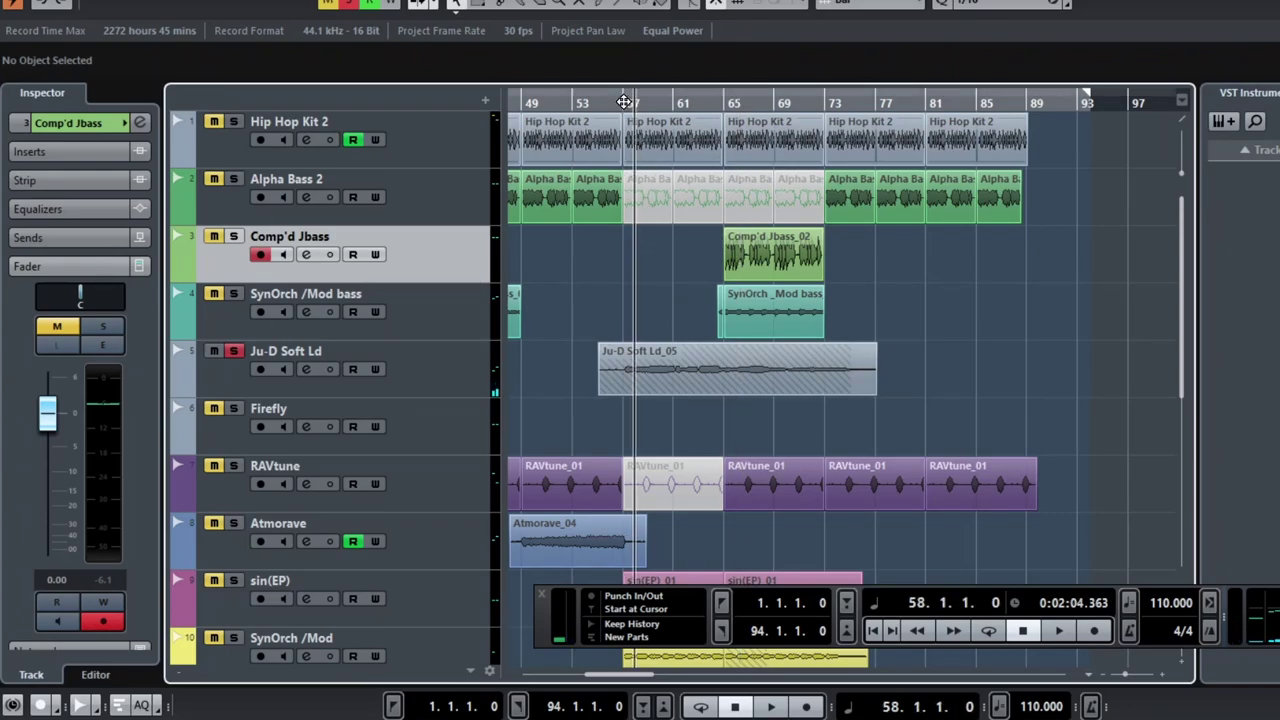
click(624, 102)
click(652, 368)
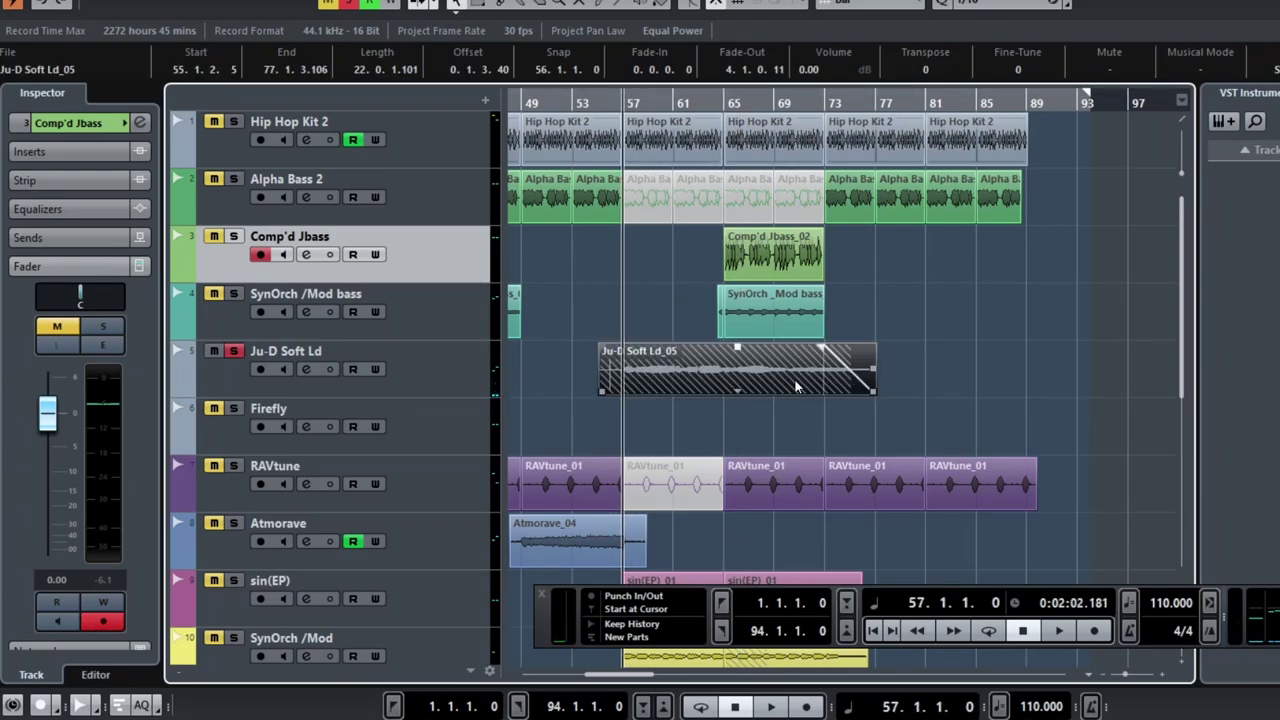
click(689, 420)
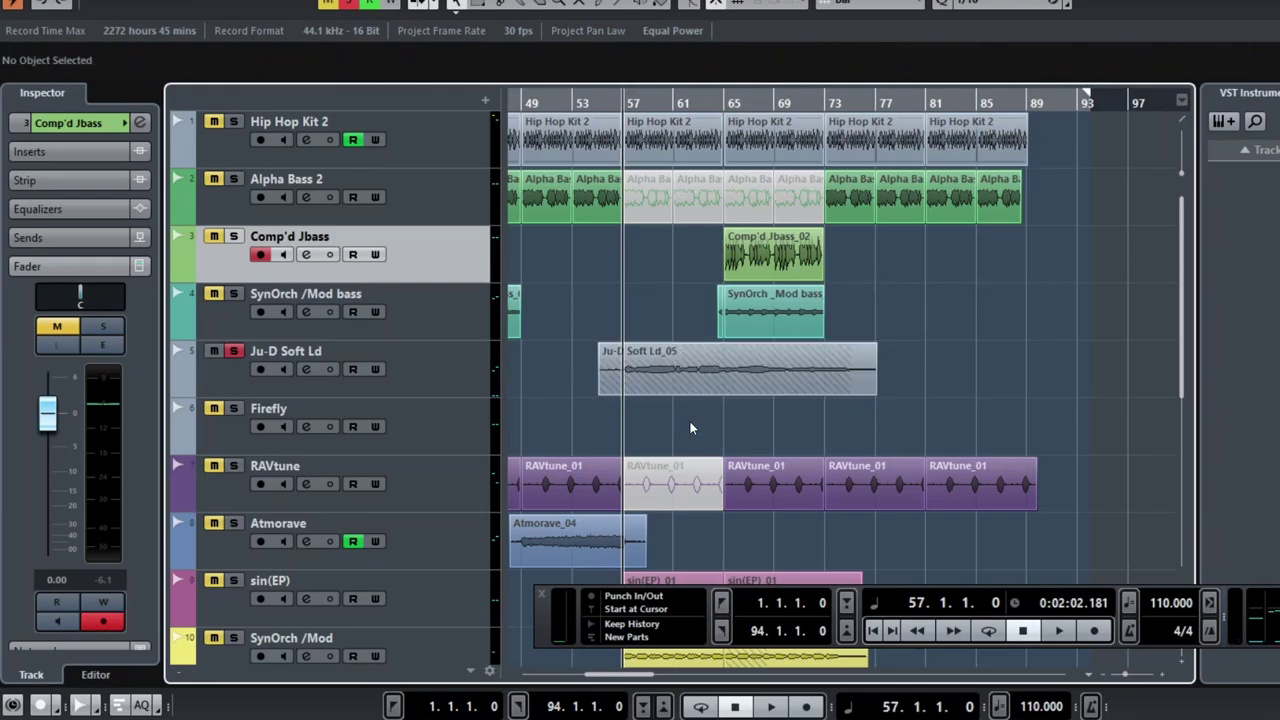
click(232, 352)
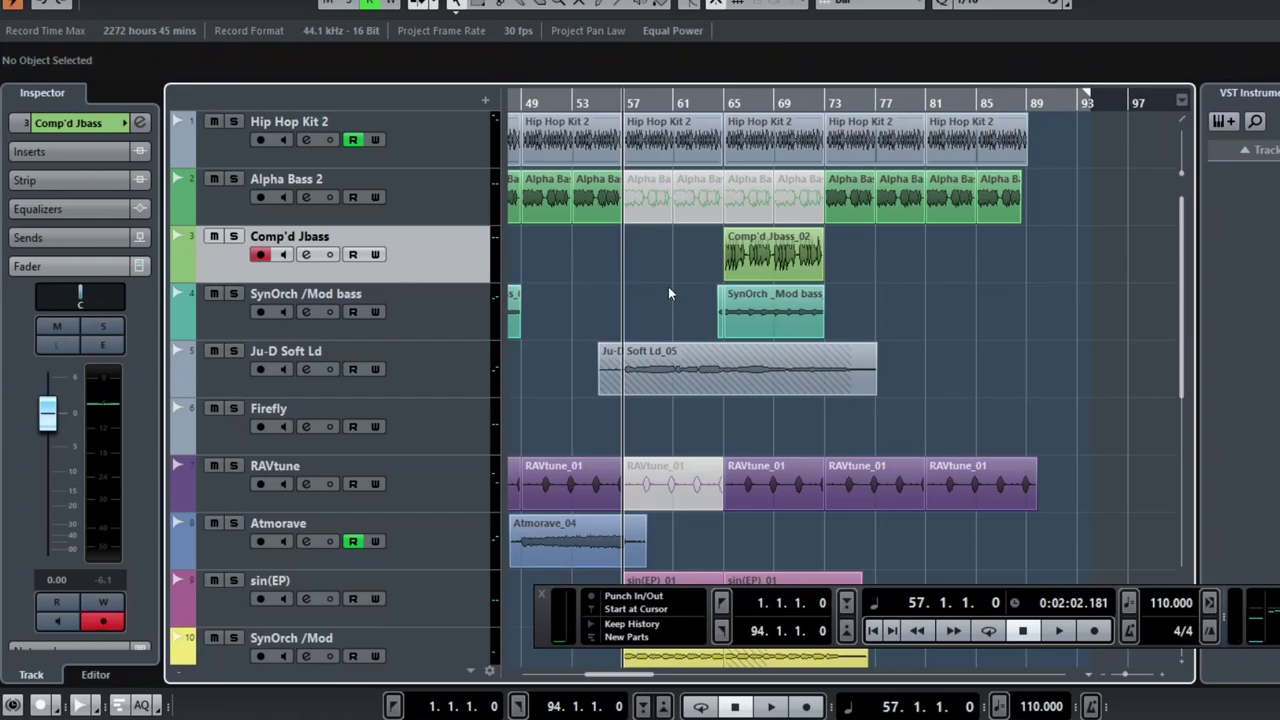
Step: Compare the Ju-D Soft Ld clip with the sin(EP), SynOrch /Mod and SynOrch /Mod 2 clips at bar 57, briefly selecting those three
scroll(791, 421, down, 4)
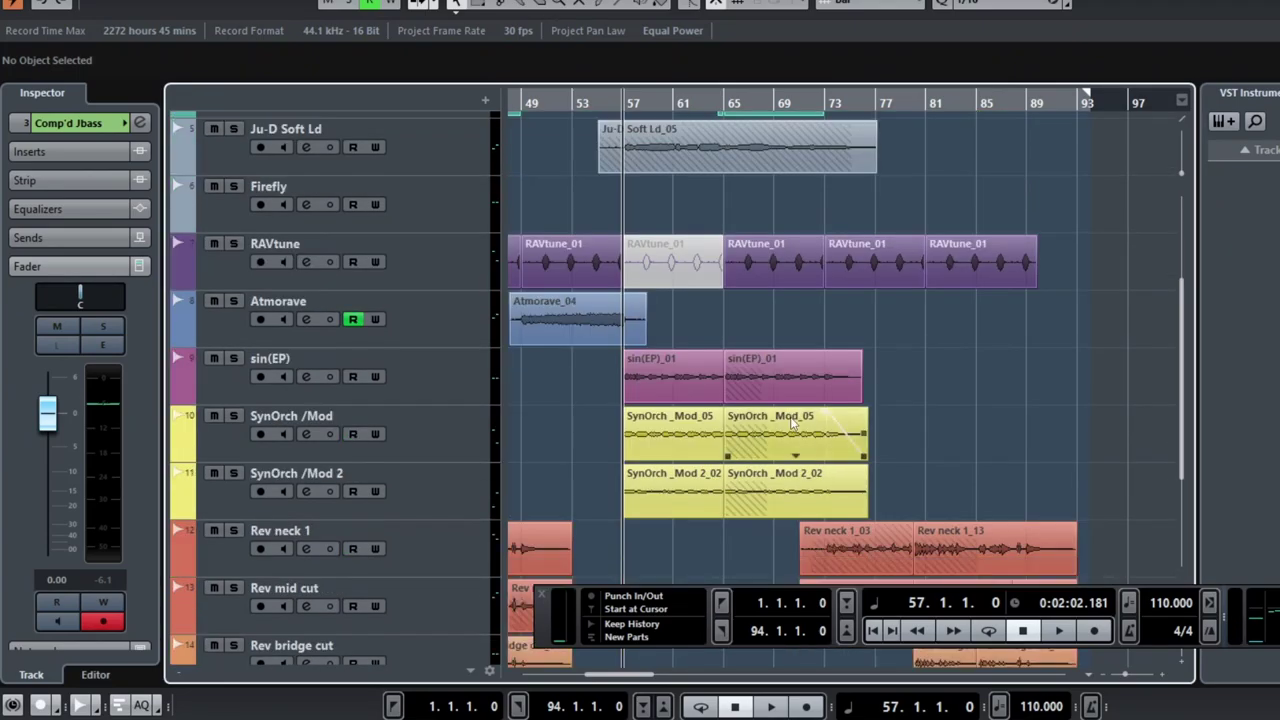
scroll(789, 418, up, 4)
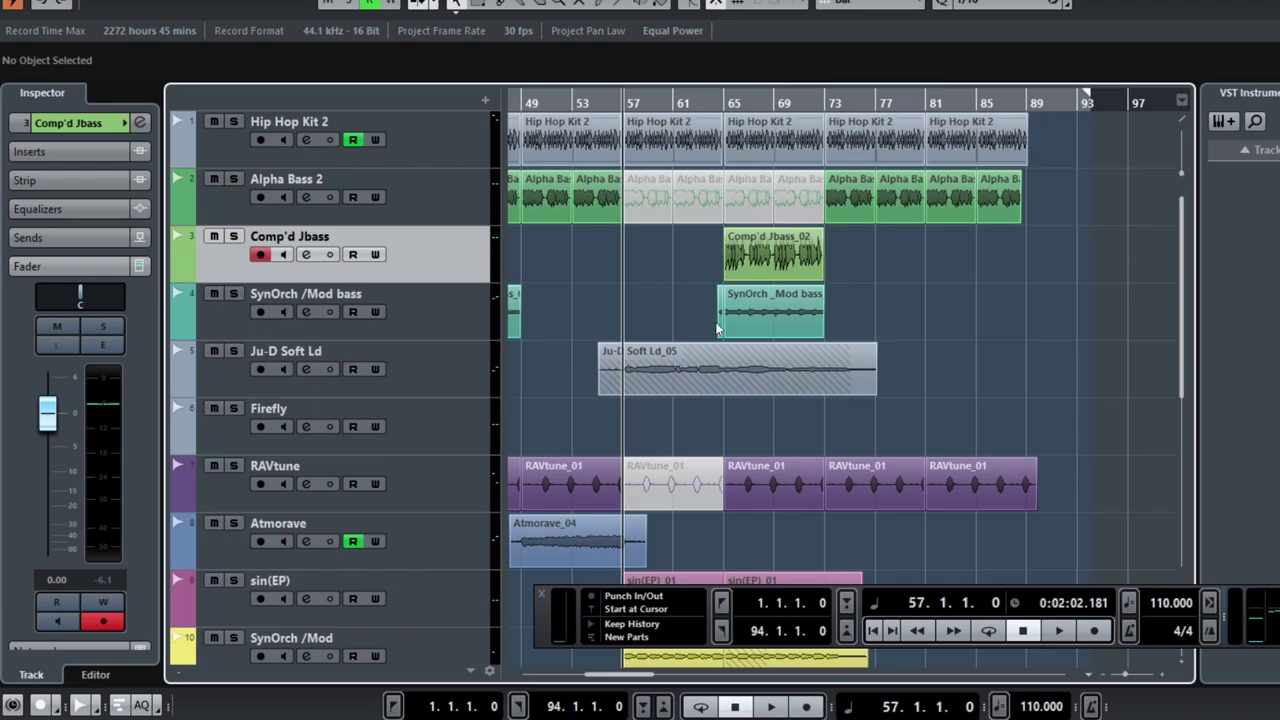
scroll(716, 328, down, 6)
scroll(716, 328, up, 6)
mouse_move(674, 381)
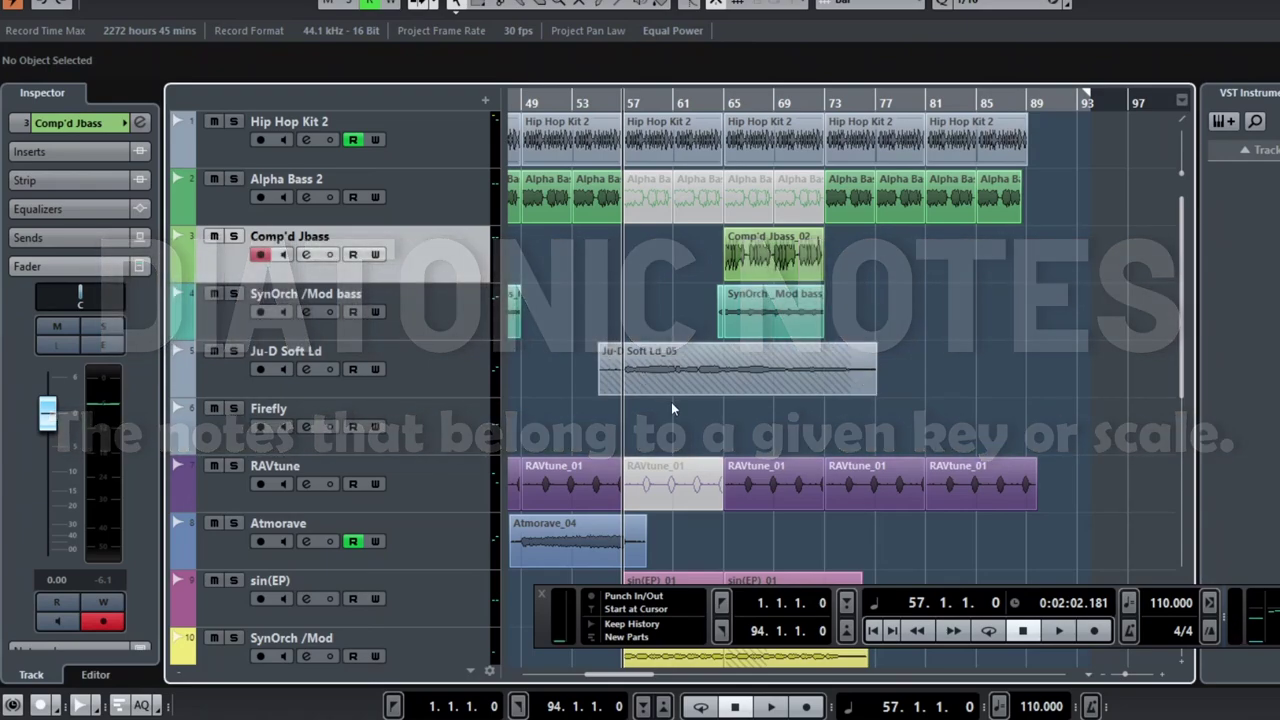
scroll(667, 408, down, 2)
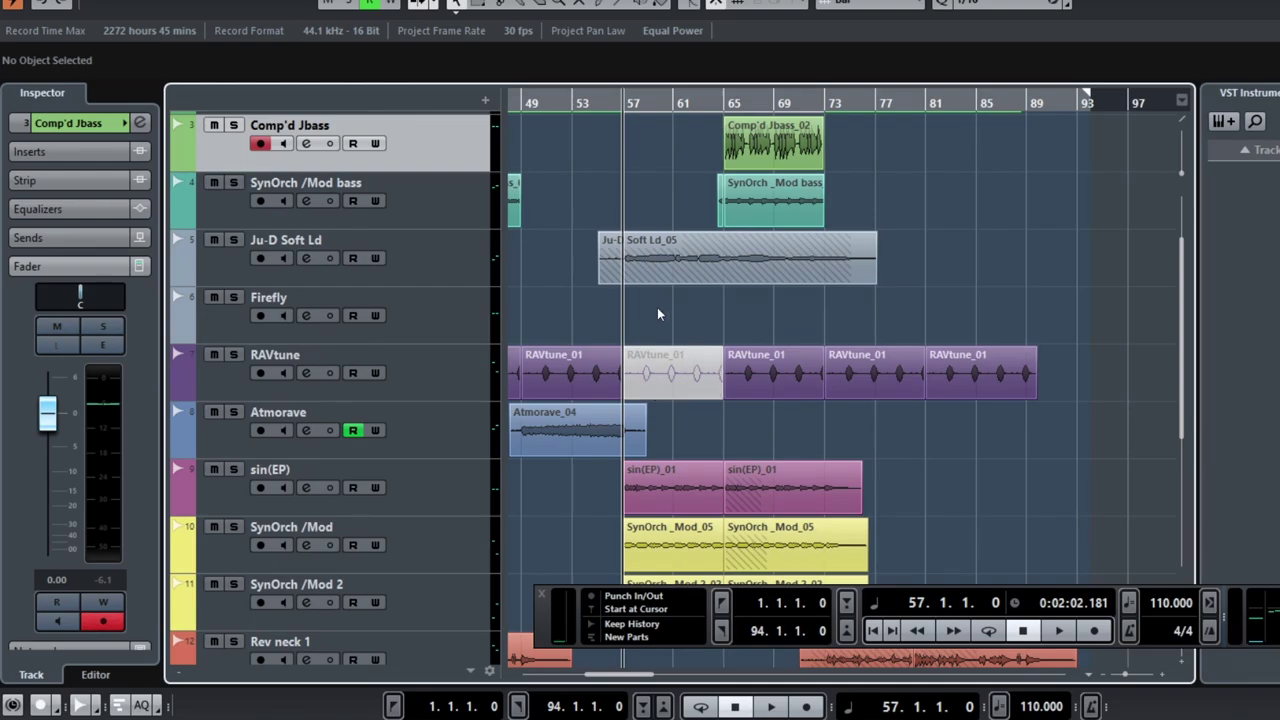
scroll(657, 307, down, 2)
drag(633, 413, 644, 483)
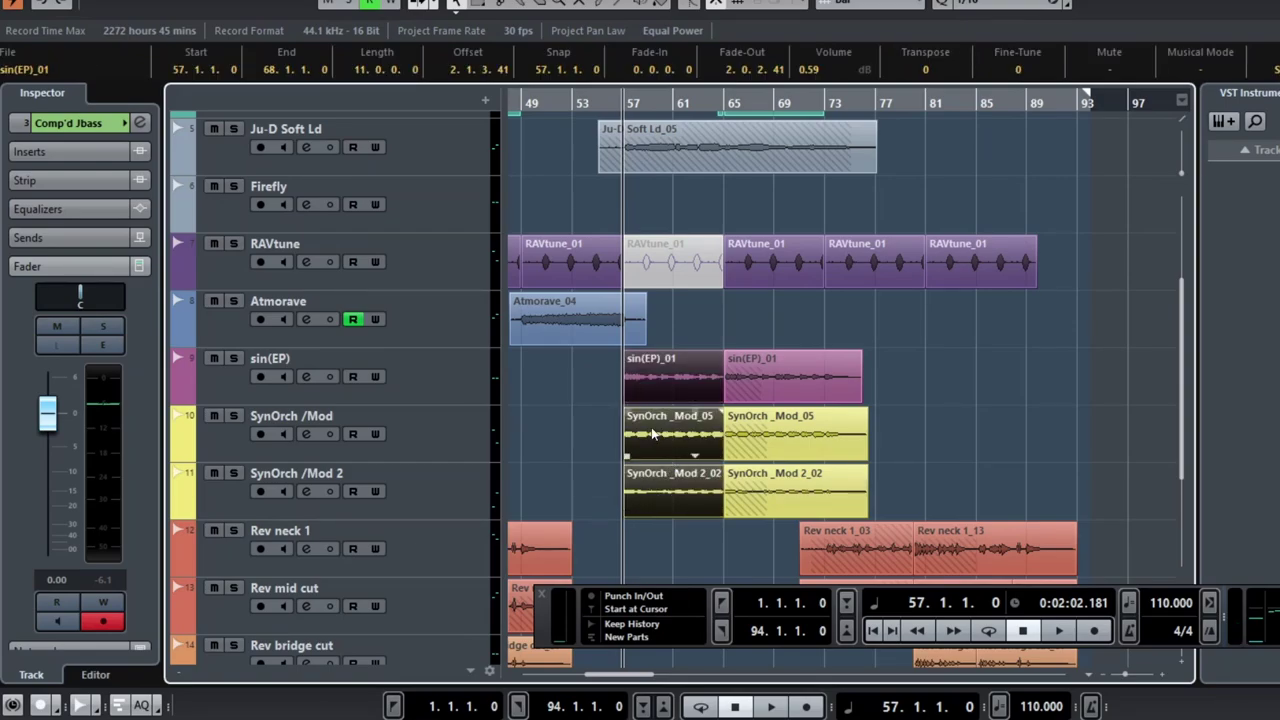
scroll(660, 440, up, 4)
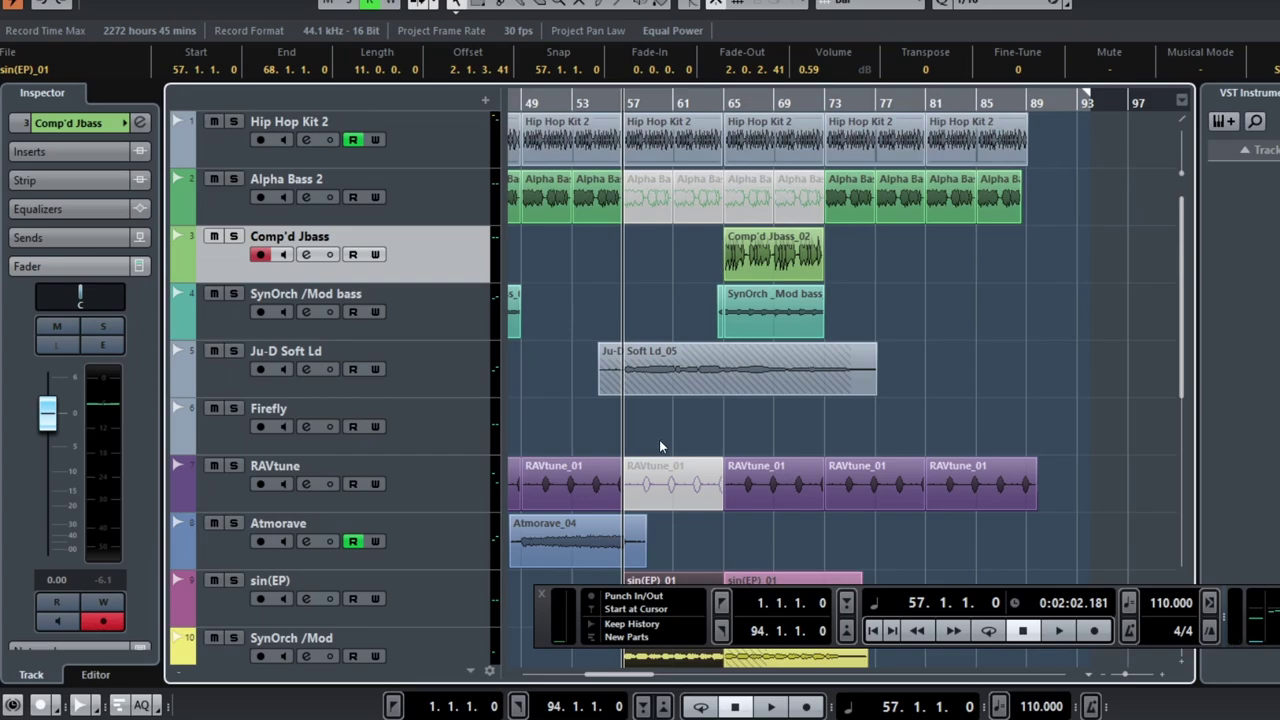
mouse_move(636, 358)
click(576, 381)
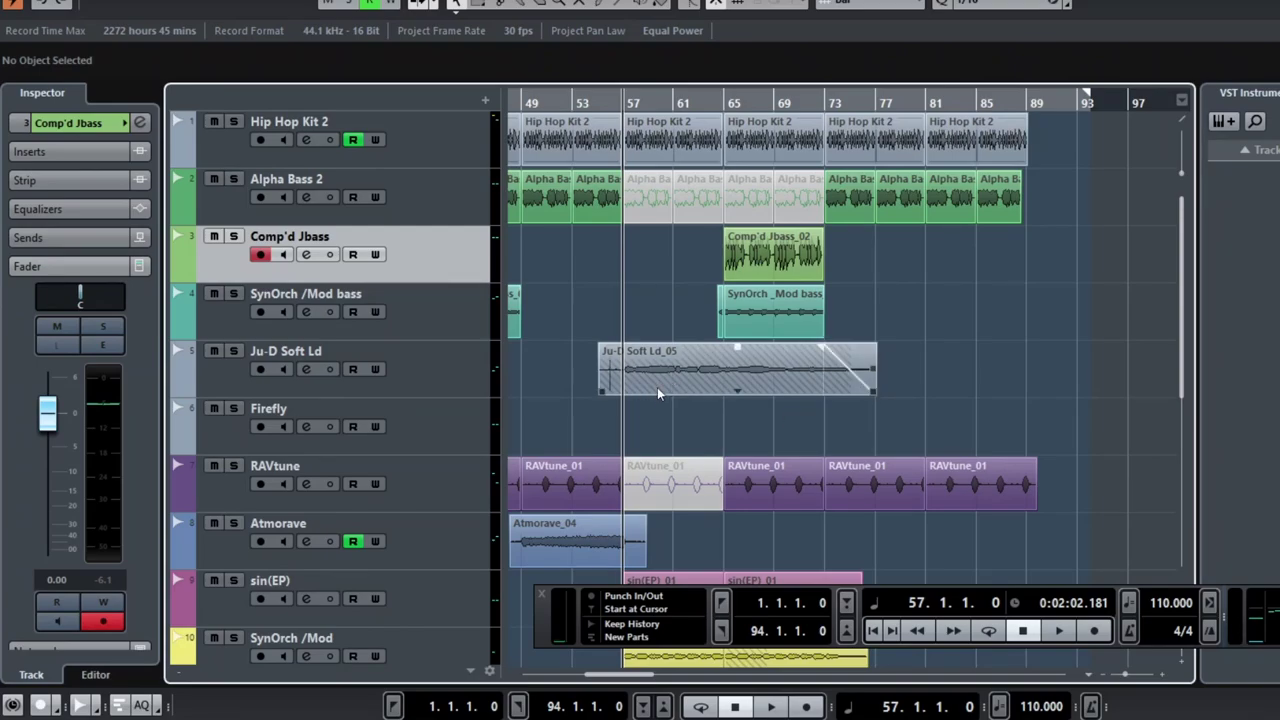
Step: Play the full arrangement from bar 57 without solos, briefly selecting the Ju-D Soft Ld clip, and look over the tracks
key(space)
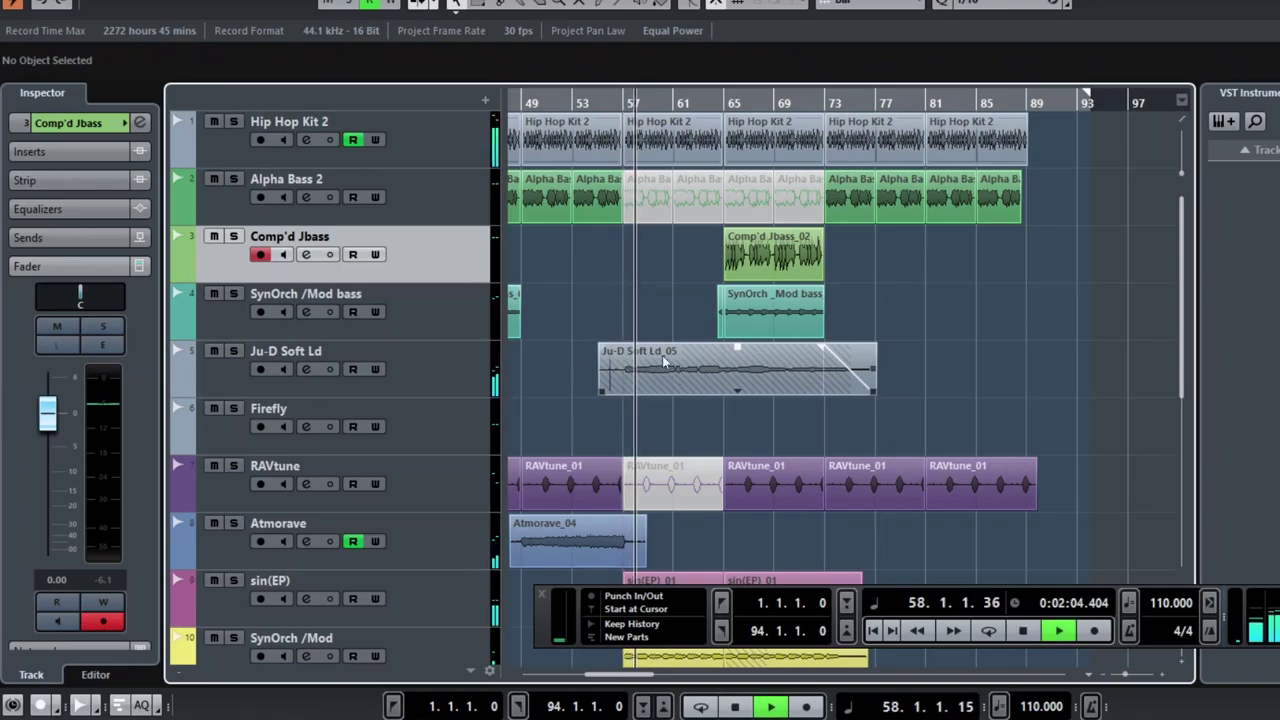
click(650, 372)
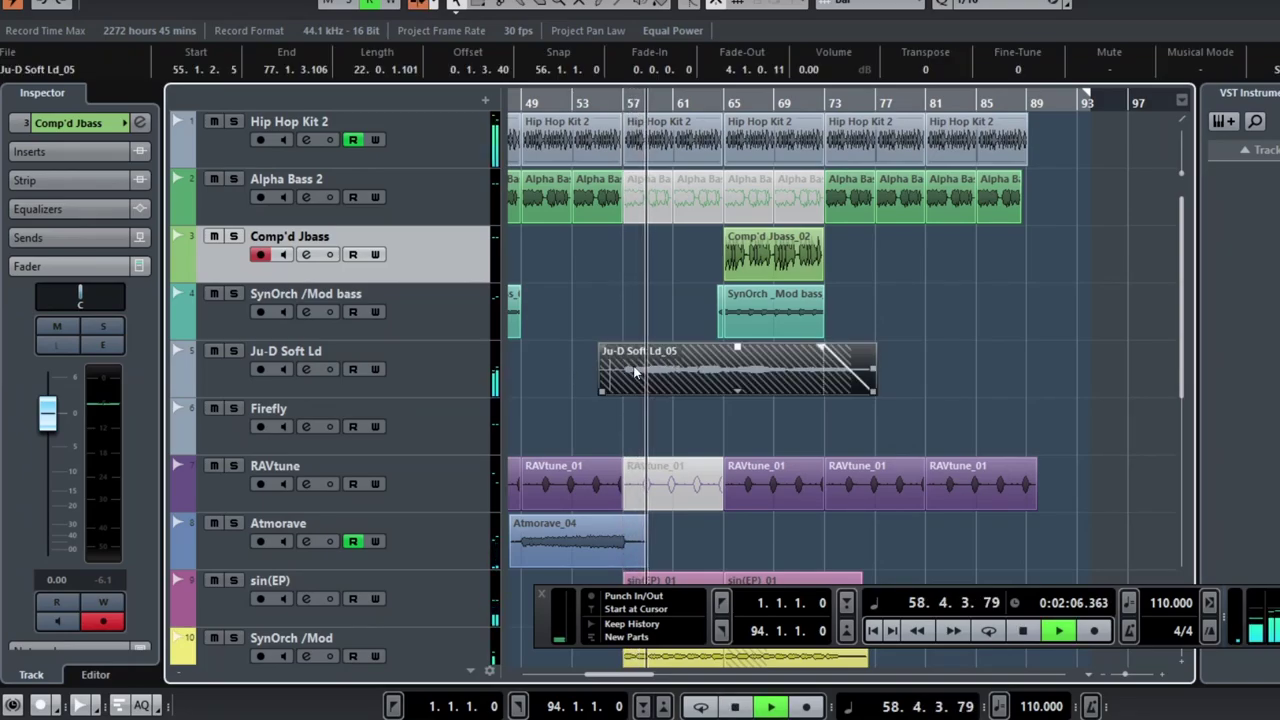
click(664, 300)
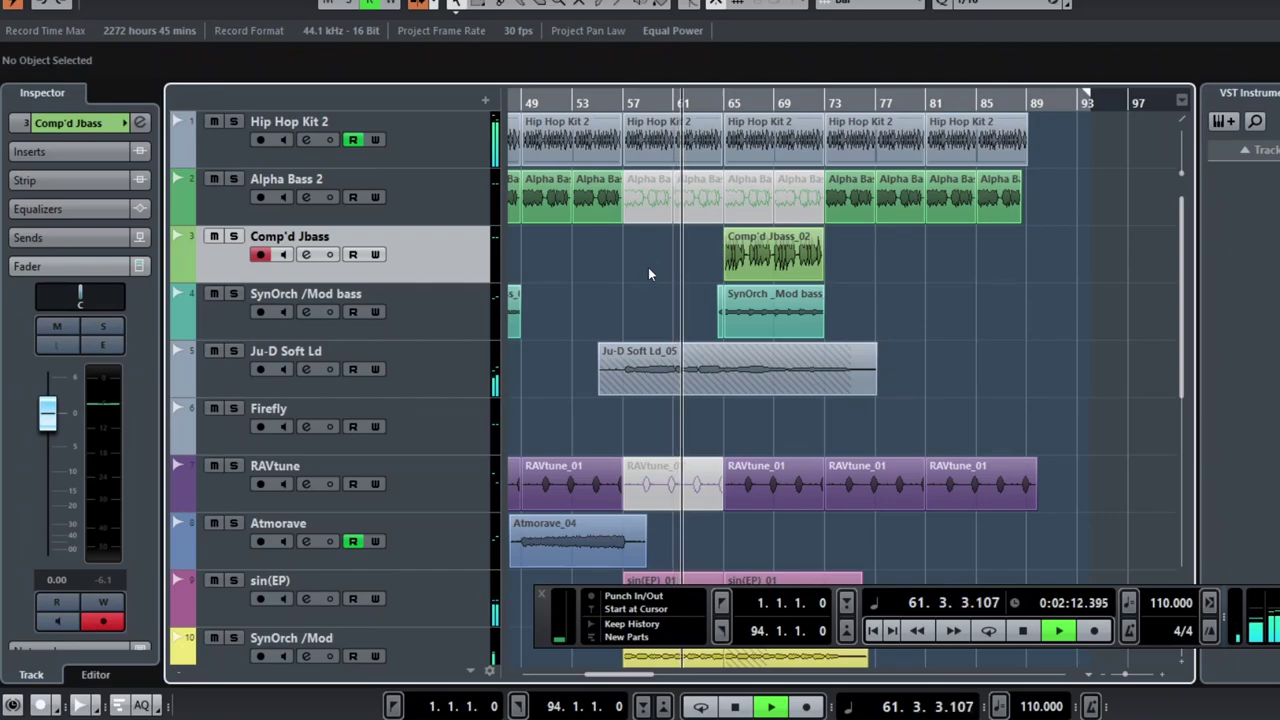
scroll(648, 267, down, 4)
scroll(650, 267, up, 4)
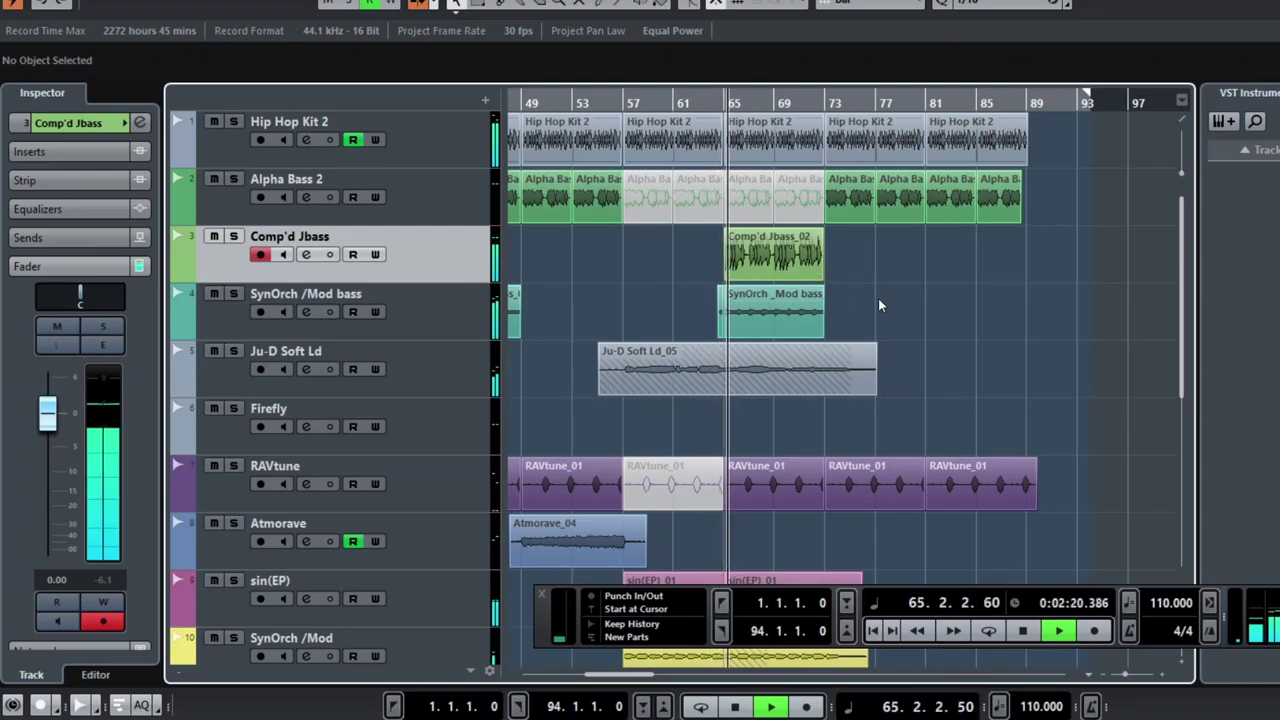
scroll(879, 298, down, 6)
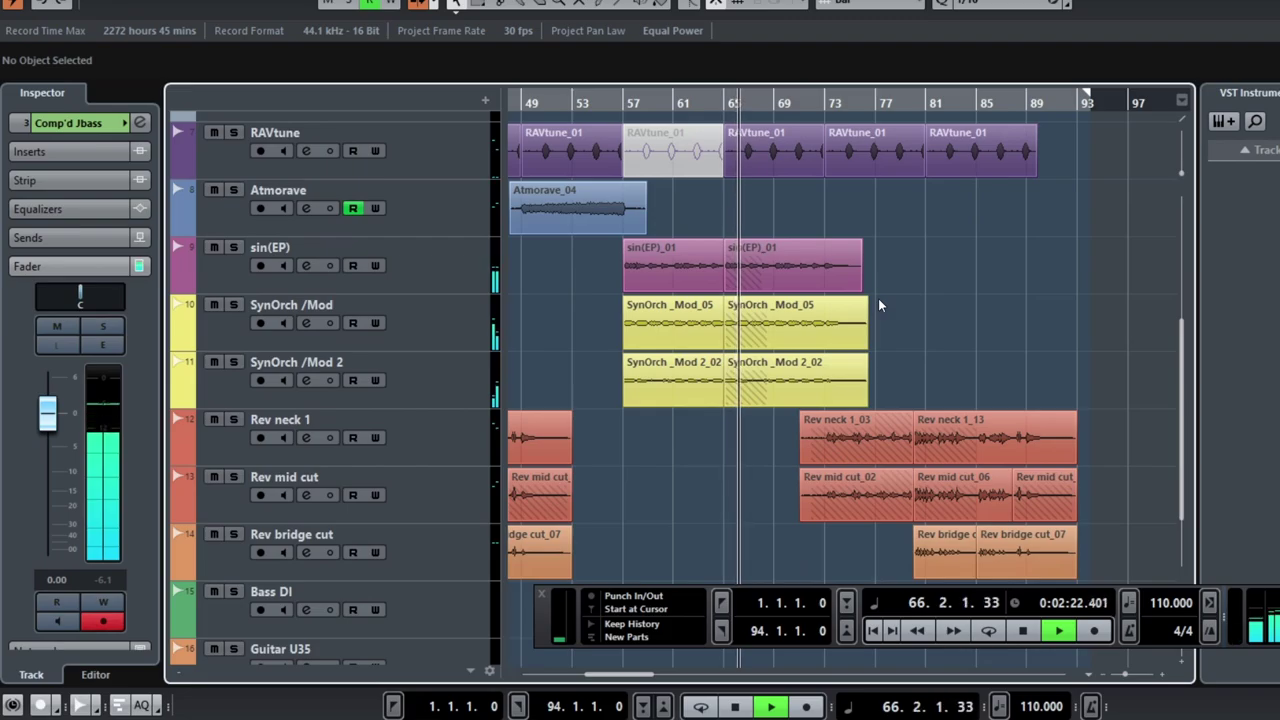
scroll(878, 298, up, 6)
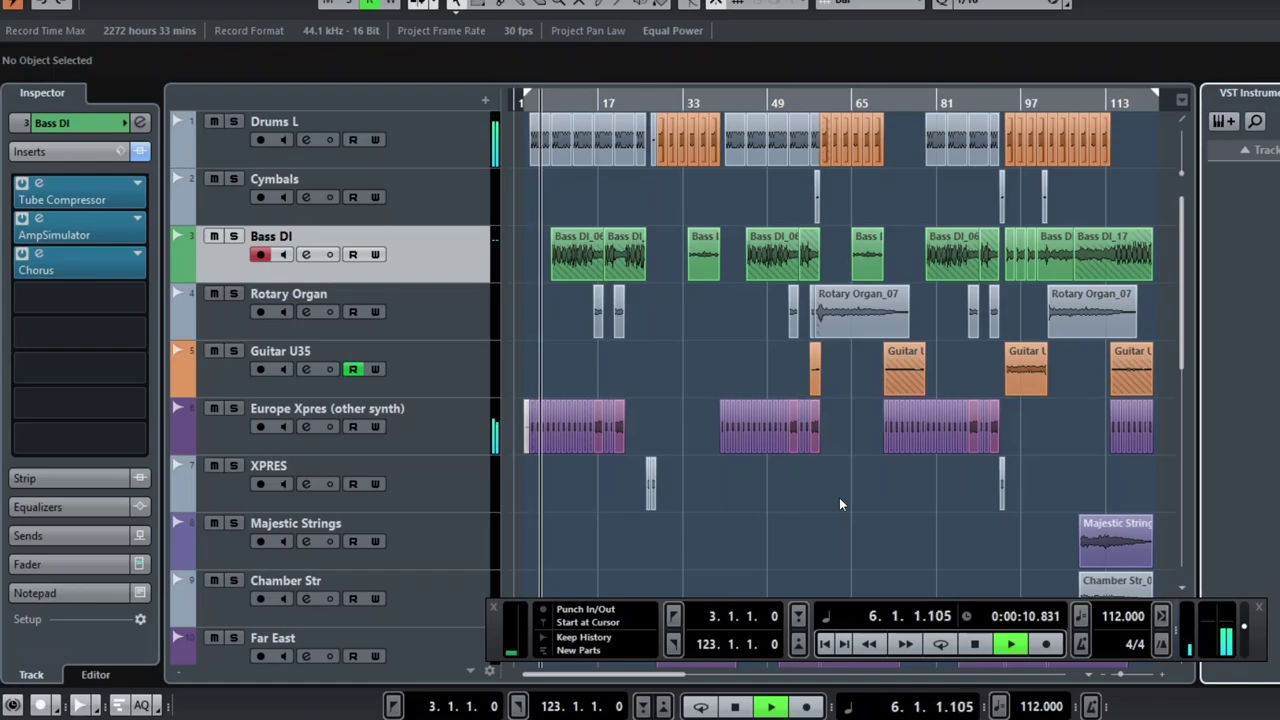
Step: Stop playback of the 112 BPM song and look through its tracks from Drums L to Breath Echo
key(space)
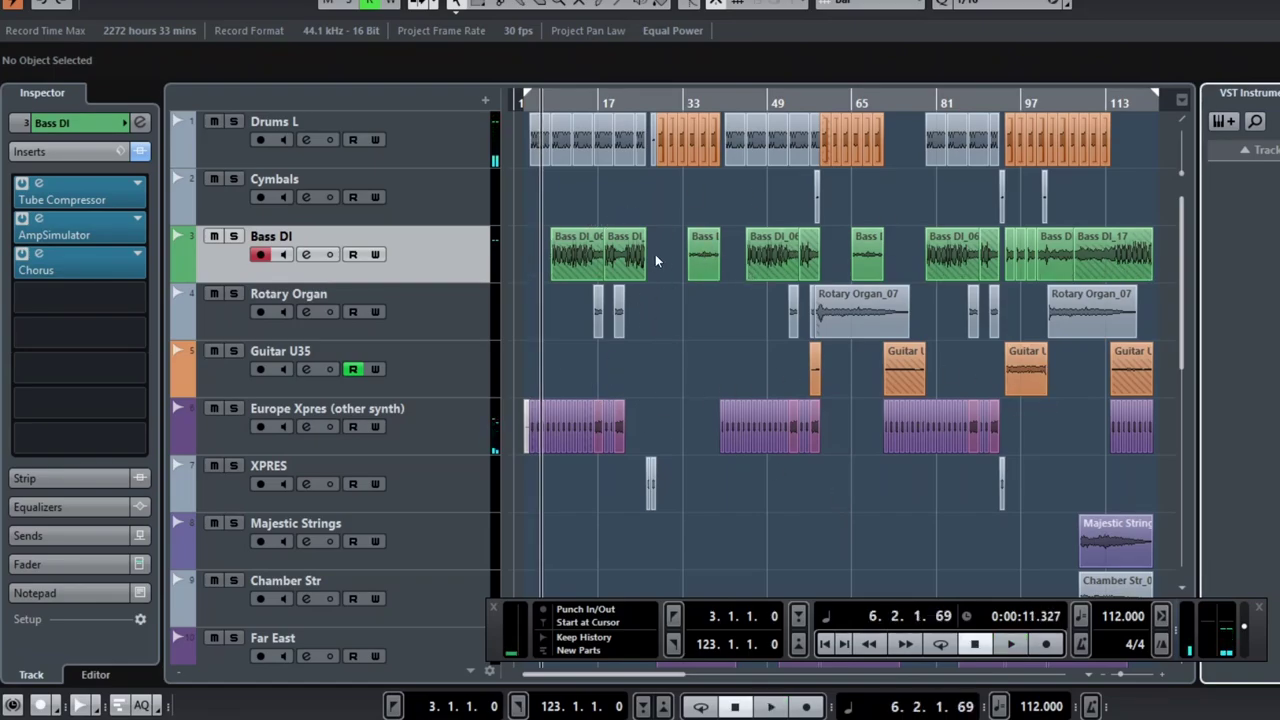
scroll(655, 254, down, 10)
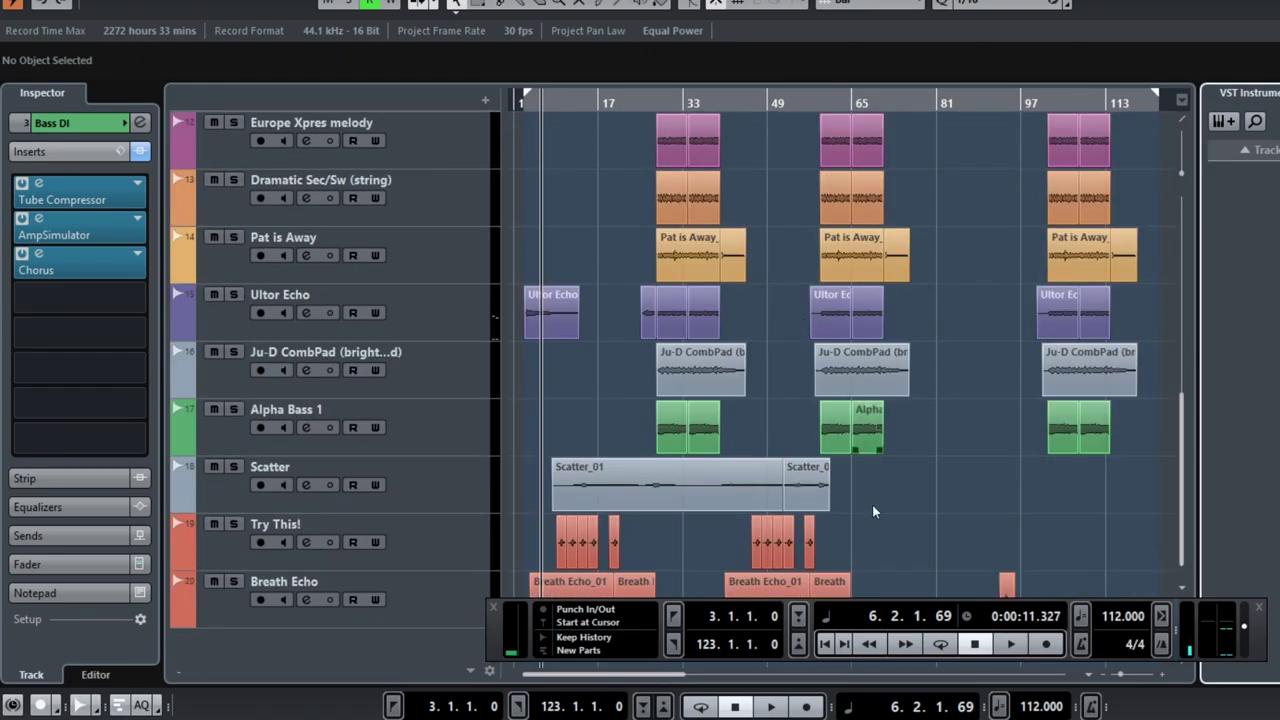
scroll(871, 531, up, 10)
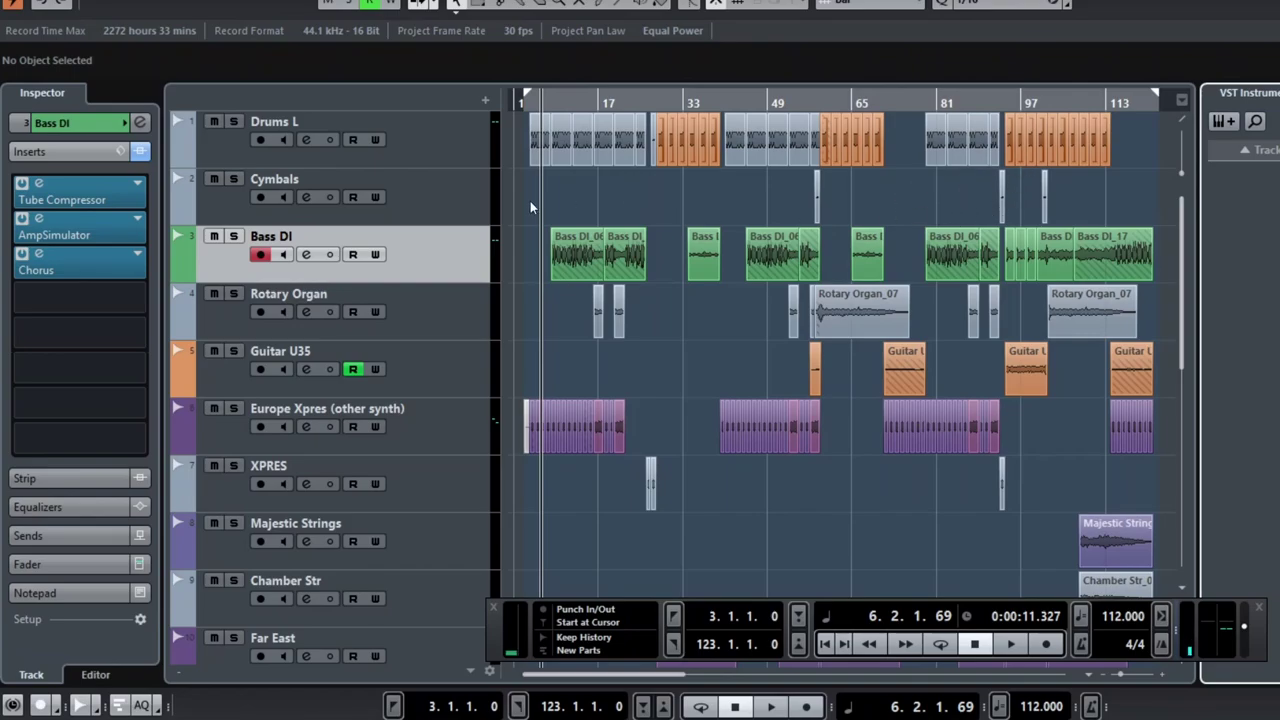
Step: Solo the Drums L track and play it from bar 4
key(h)
key(h)
key(h)
key(h)
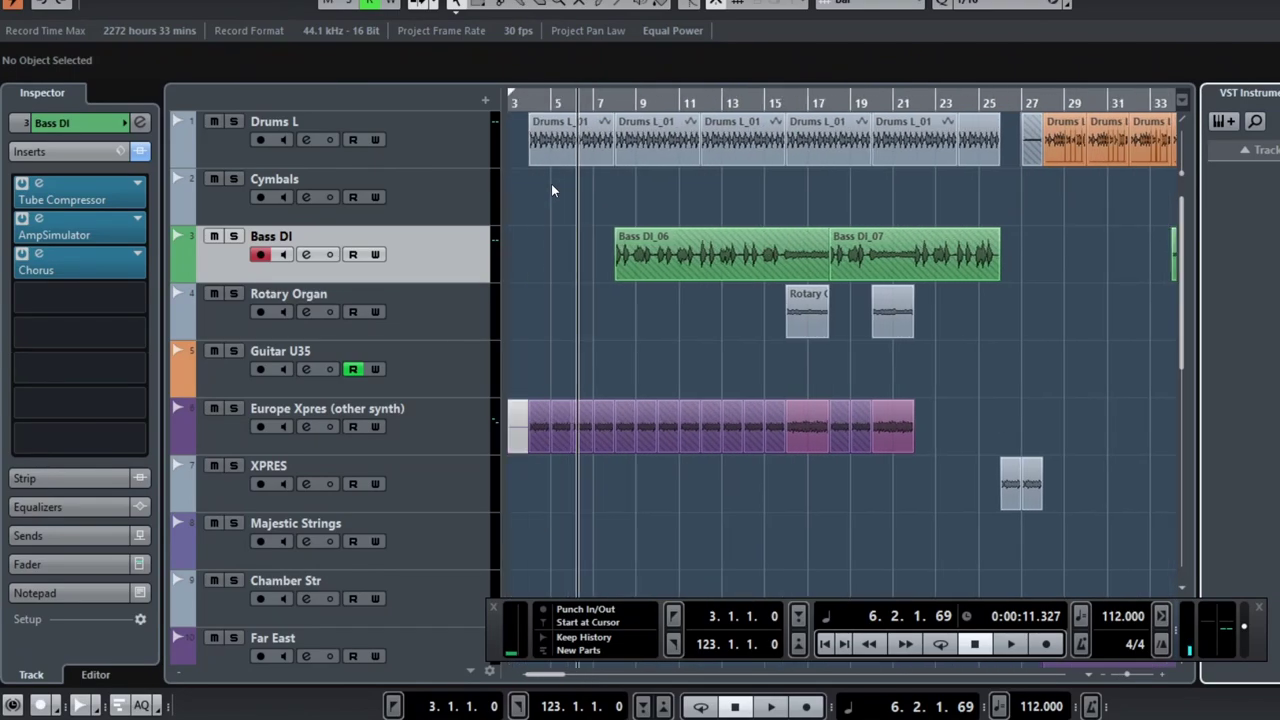
key(h)
key(h)
key(h)
key(h)
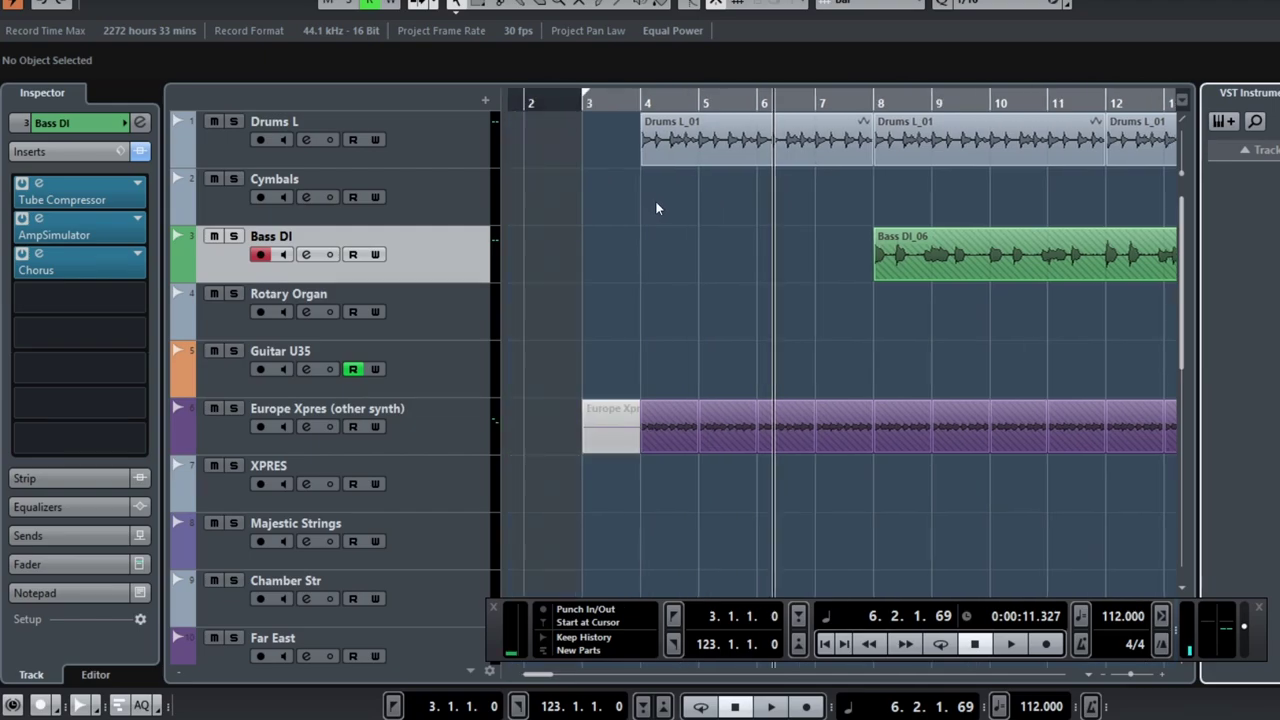
click(648, 104)
click(233, 121)
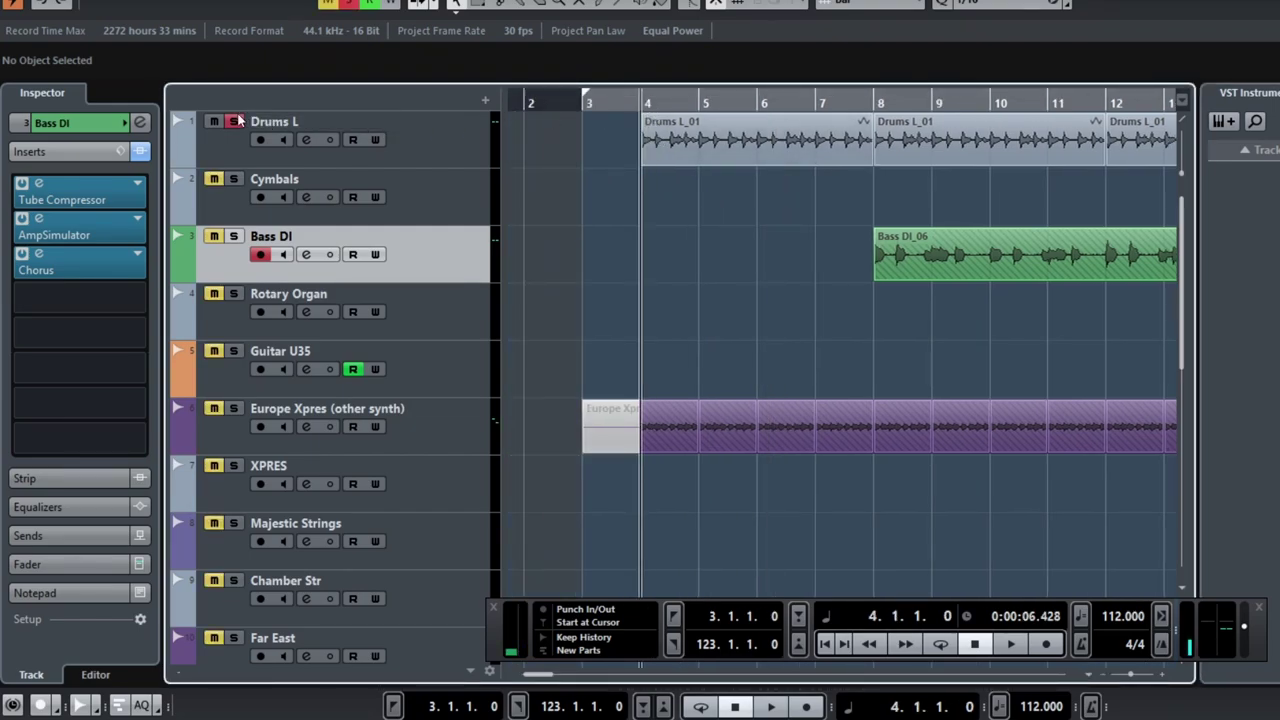
key(space)
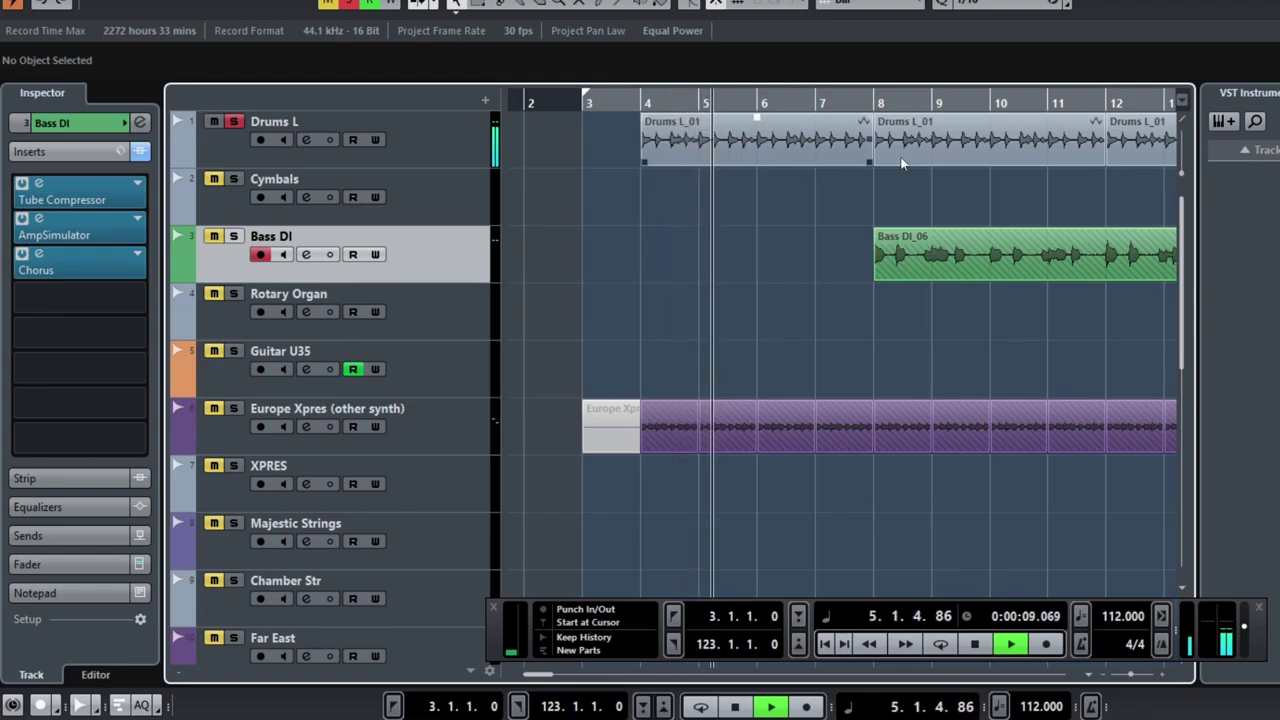
Step: Add Bass DI to the soloed drums to hear both together, and stop playback with all solos cleared
key(s)
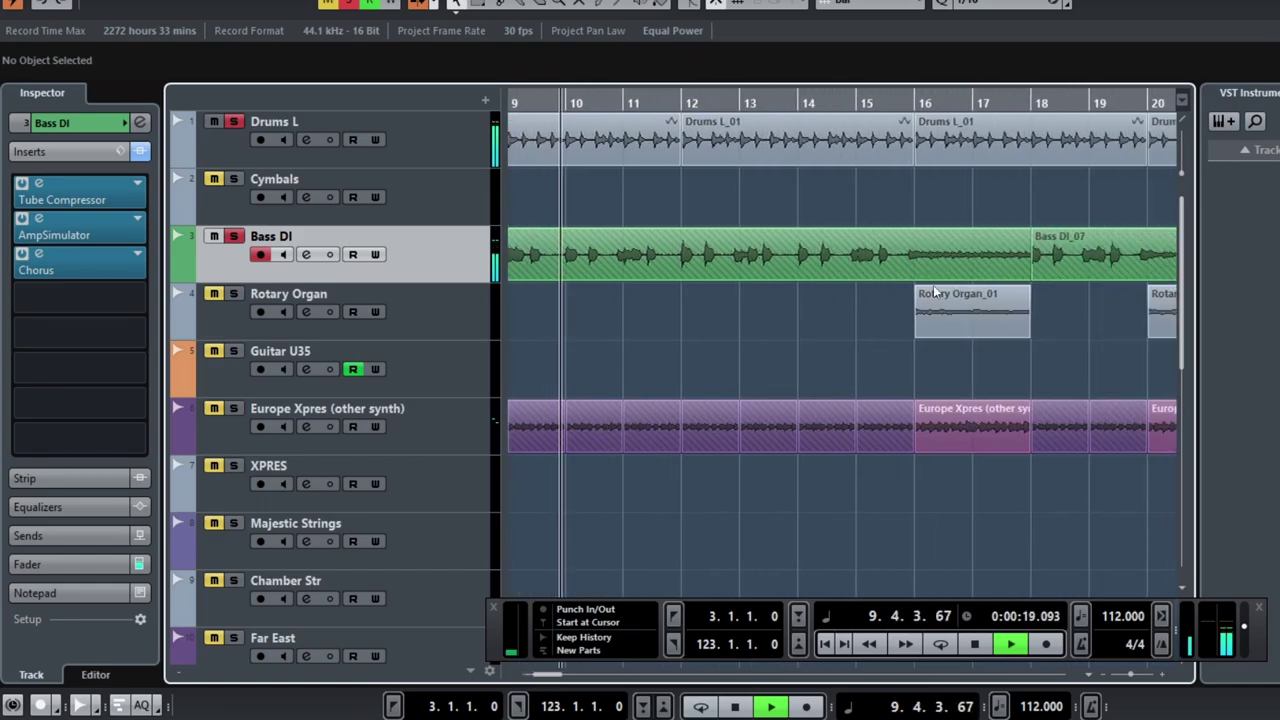
scroll(817, 269, down, 2)
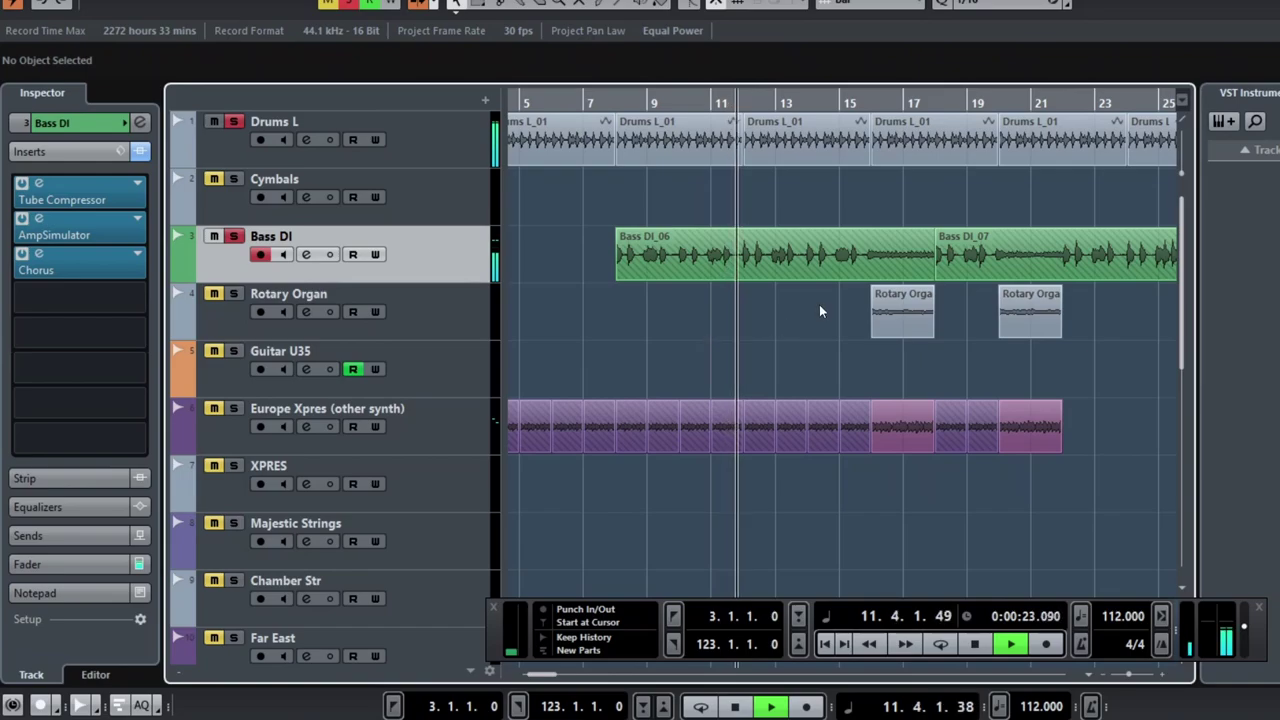
key(space)
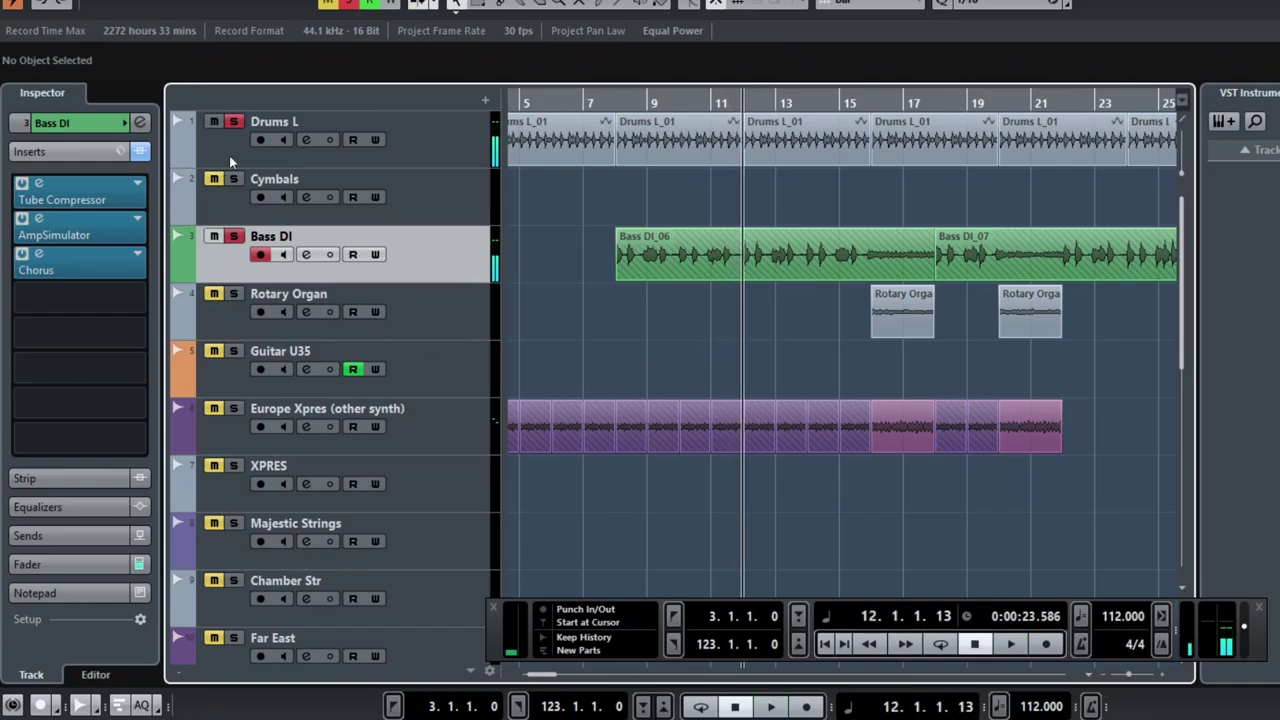
click(235, 236)
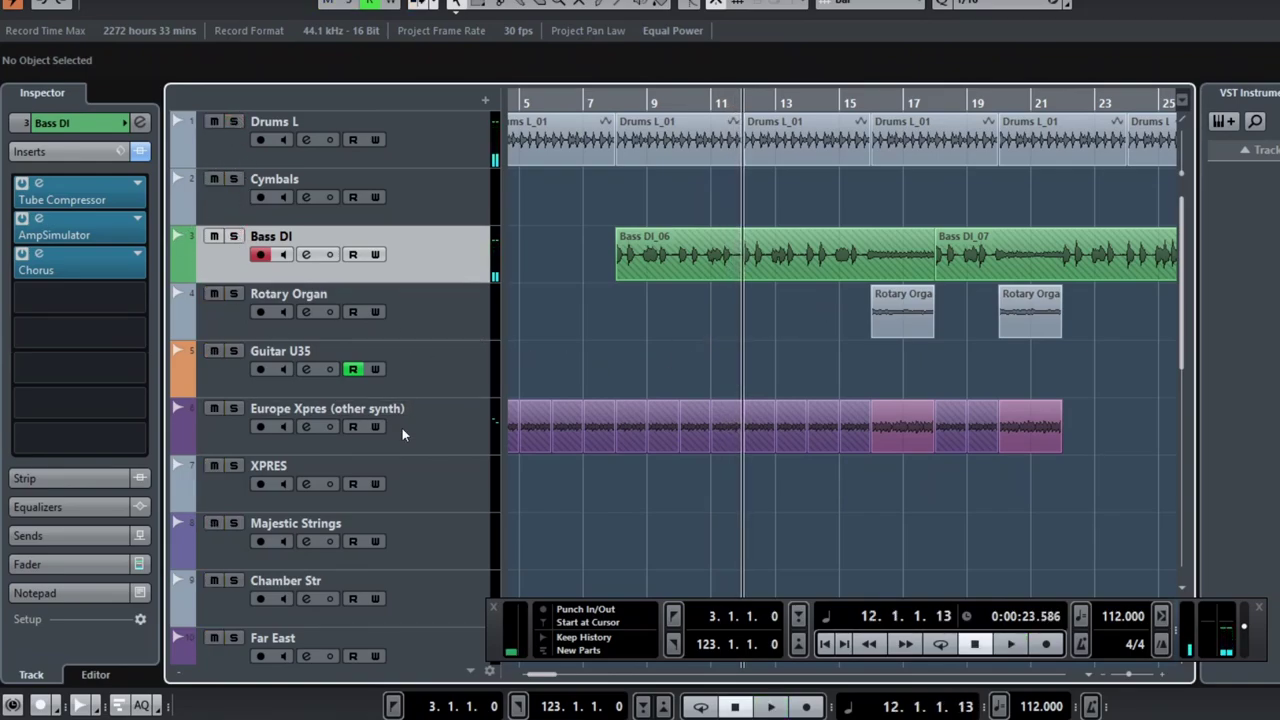
Step: Solo the Europe Xpres (other synth) track during playback, add Bass DI to the solo, and stop playback
click(413, 442)
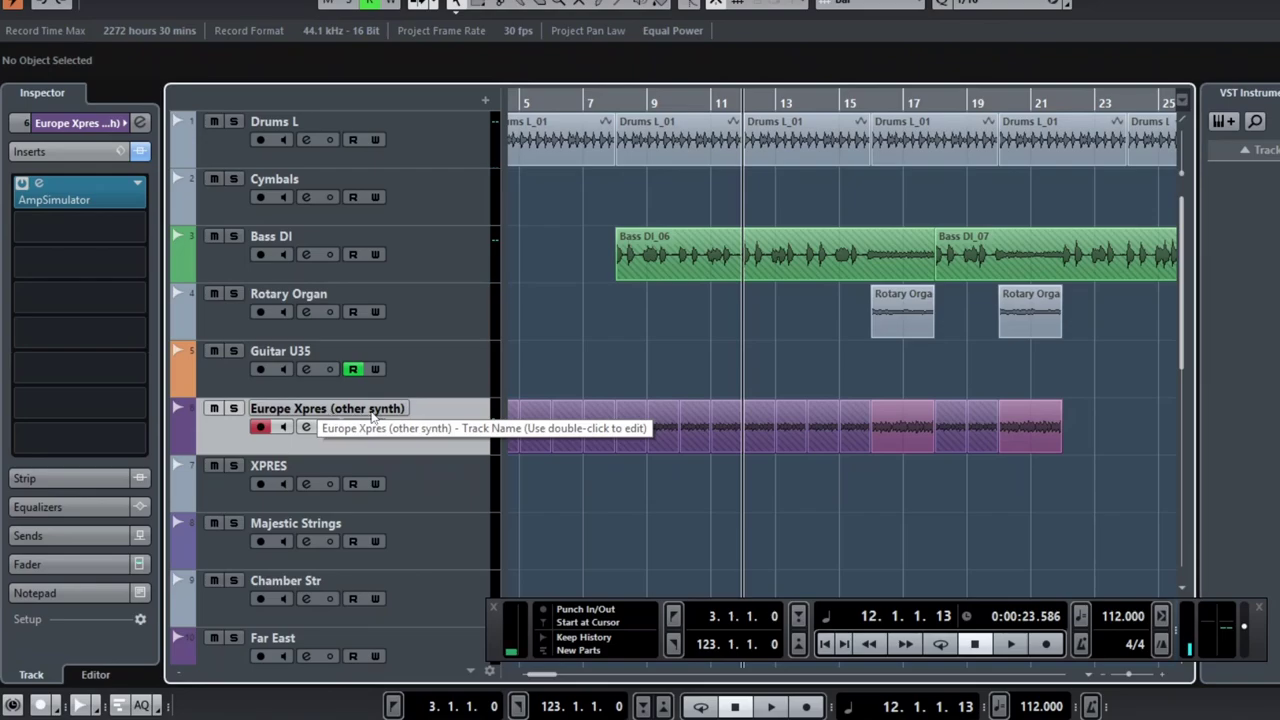
click(233, 408)
key(space)
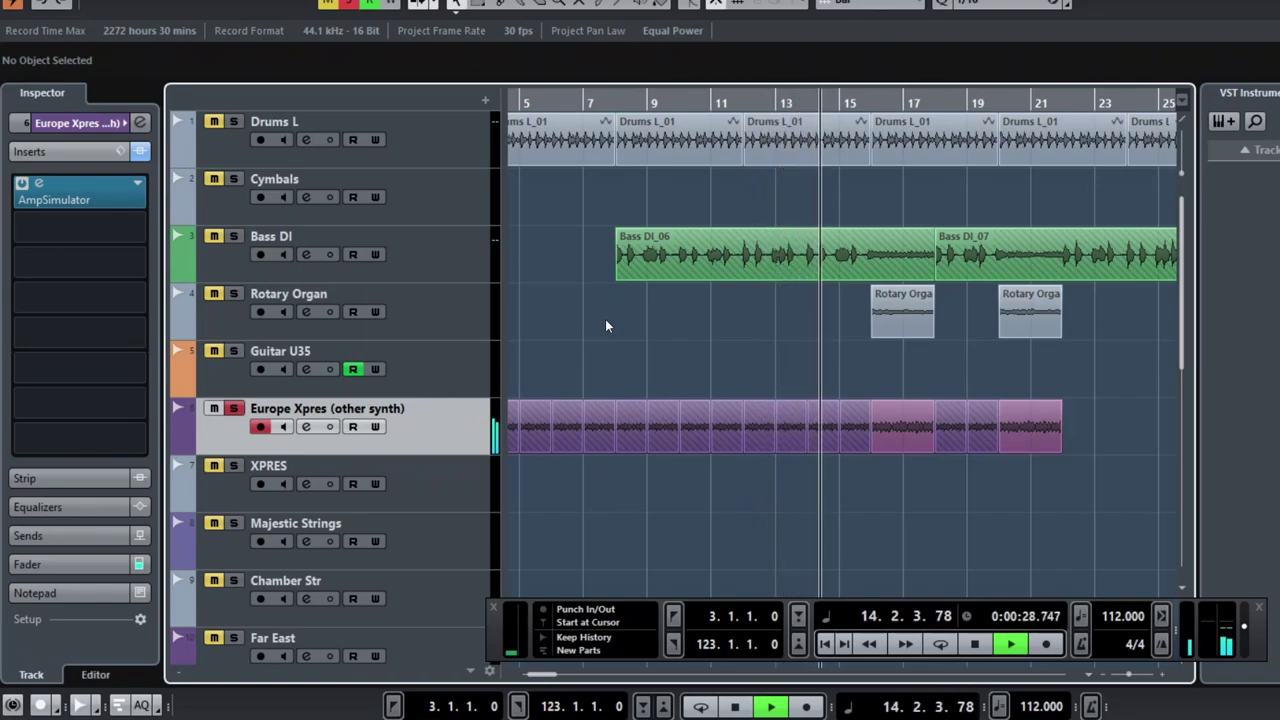
click(235, 238)
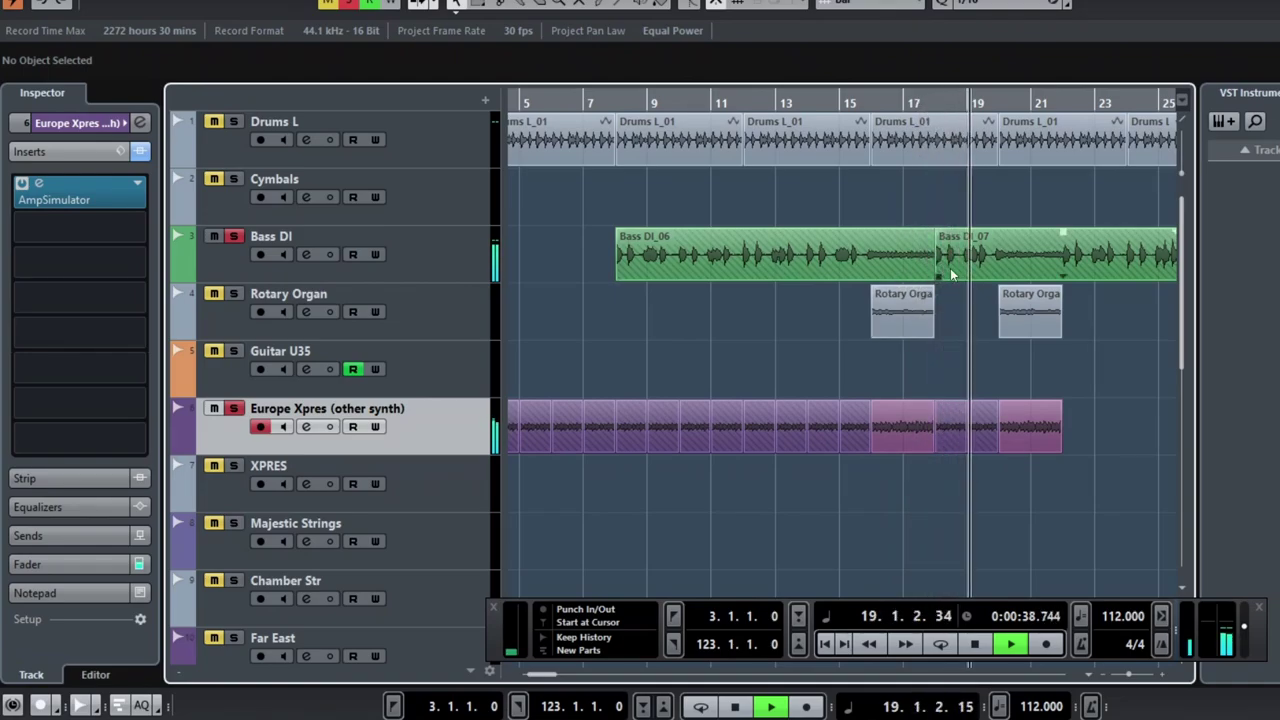
key(space)
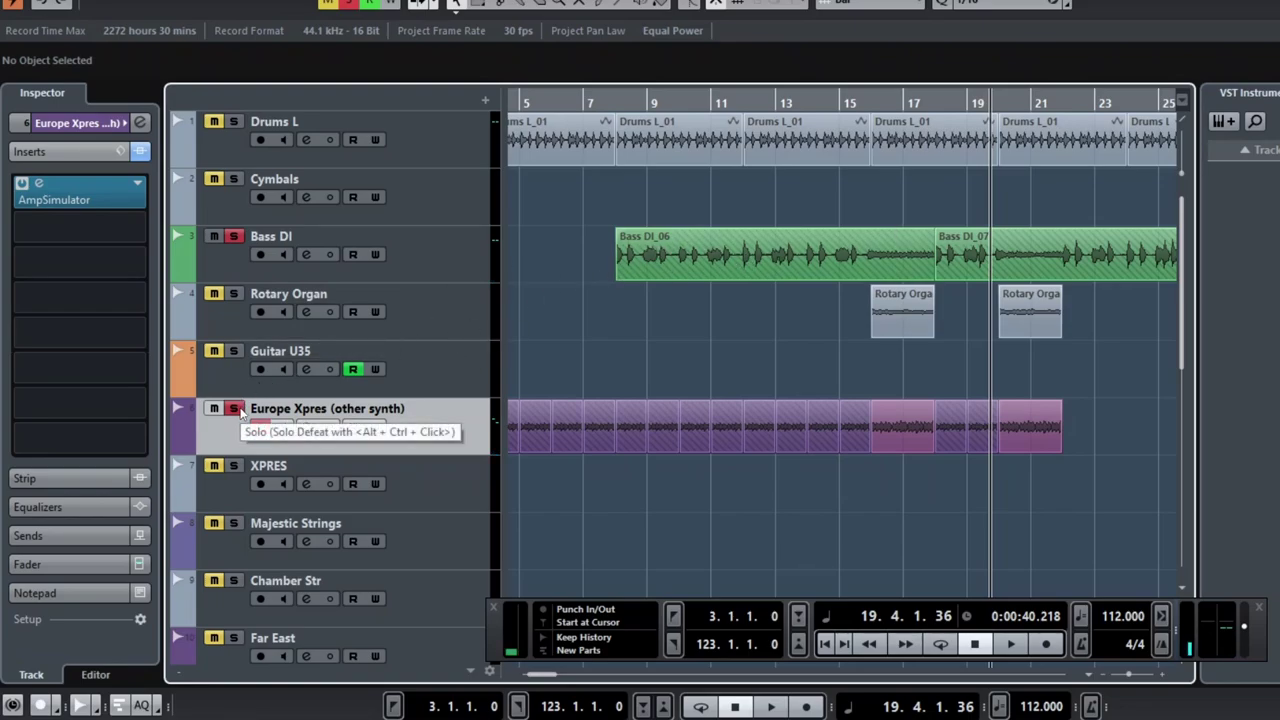
Step: Clear the current solos, play only the Rotary Organ track from bar 16, and stop with its solo removed
click(234, 409)
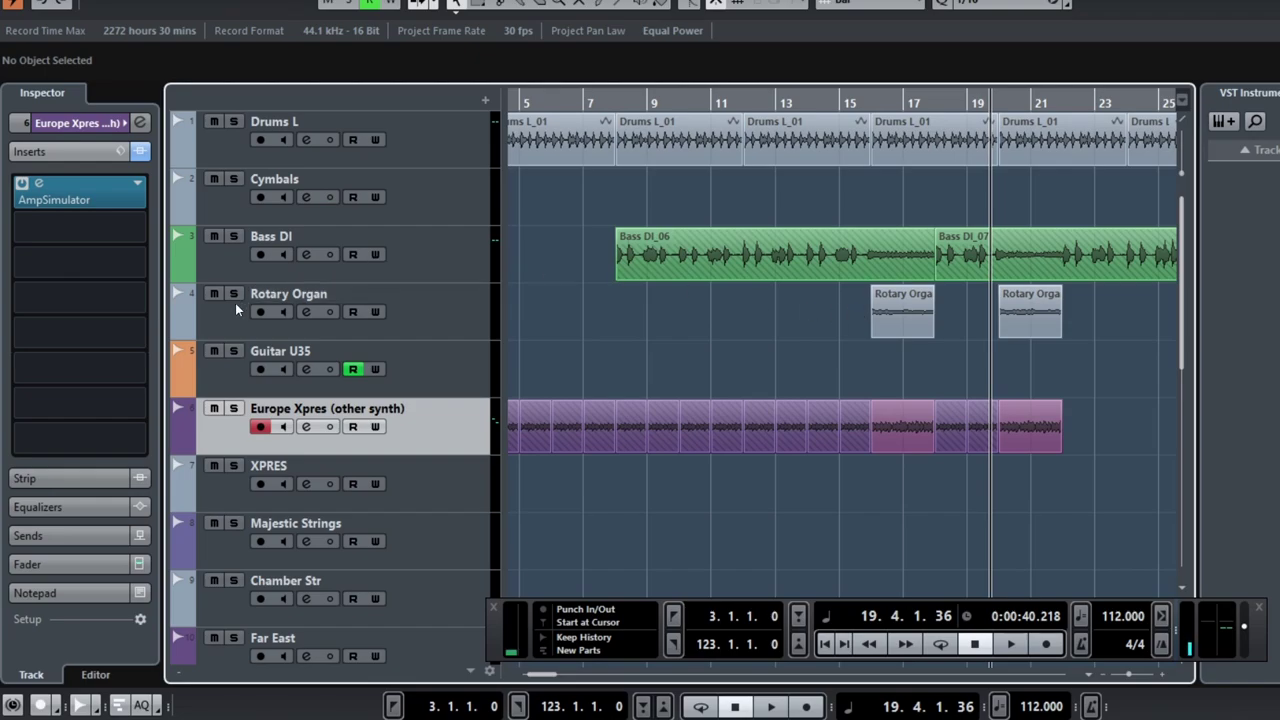
click(234, 294)
double_click(873, 103)
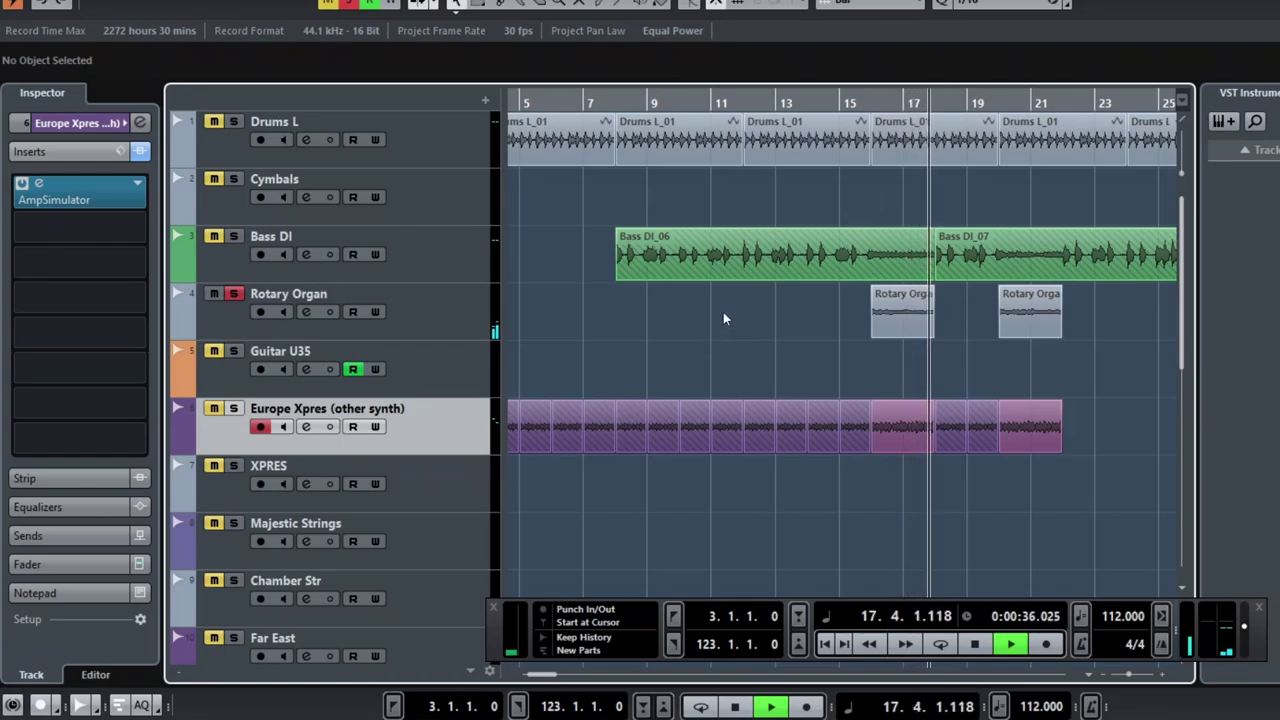
key(space)
click(234, 294)
Step: Set the playback position to bar 8 and move the transport panel clear of the Breath Echo track
scroll(778, 287, down, 10)
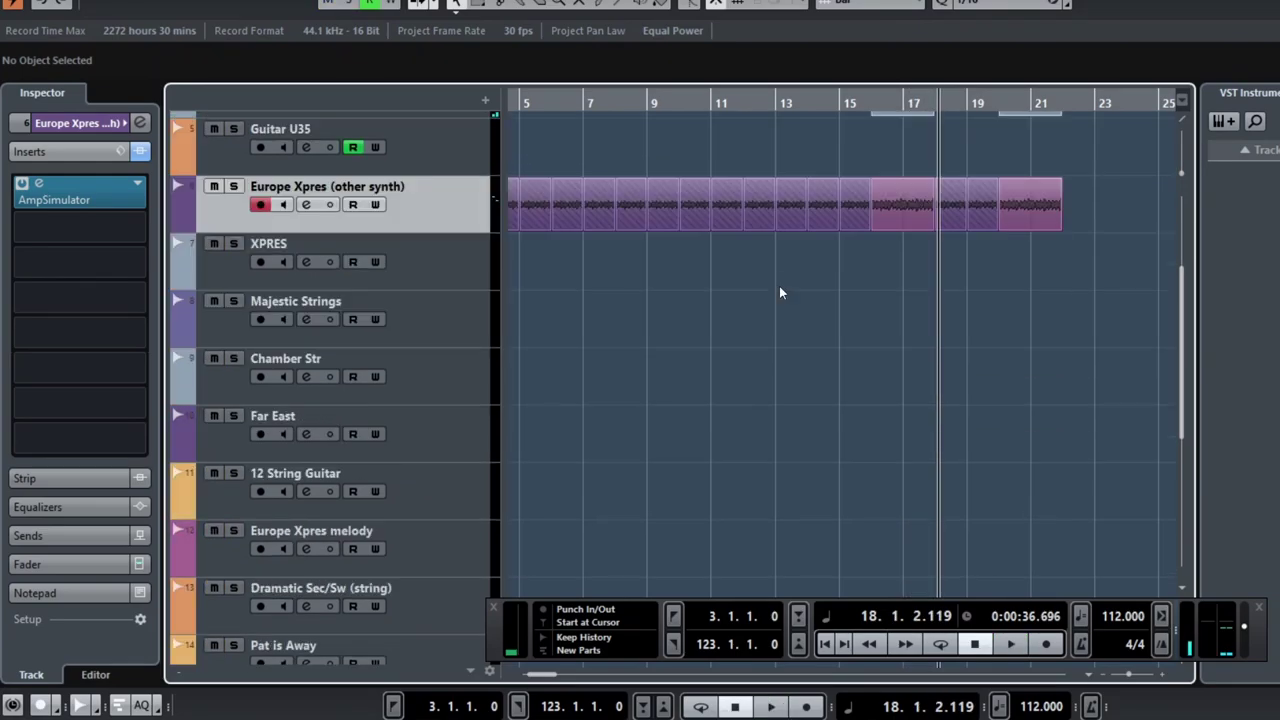
key(g)
key(g)
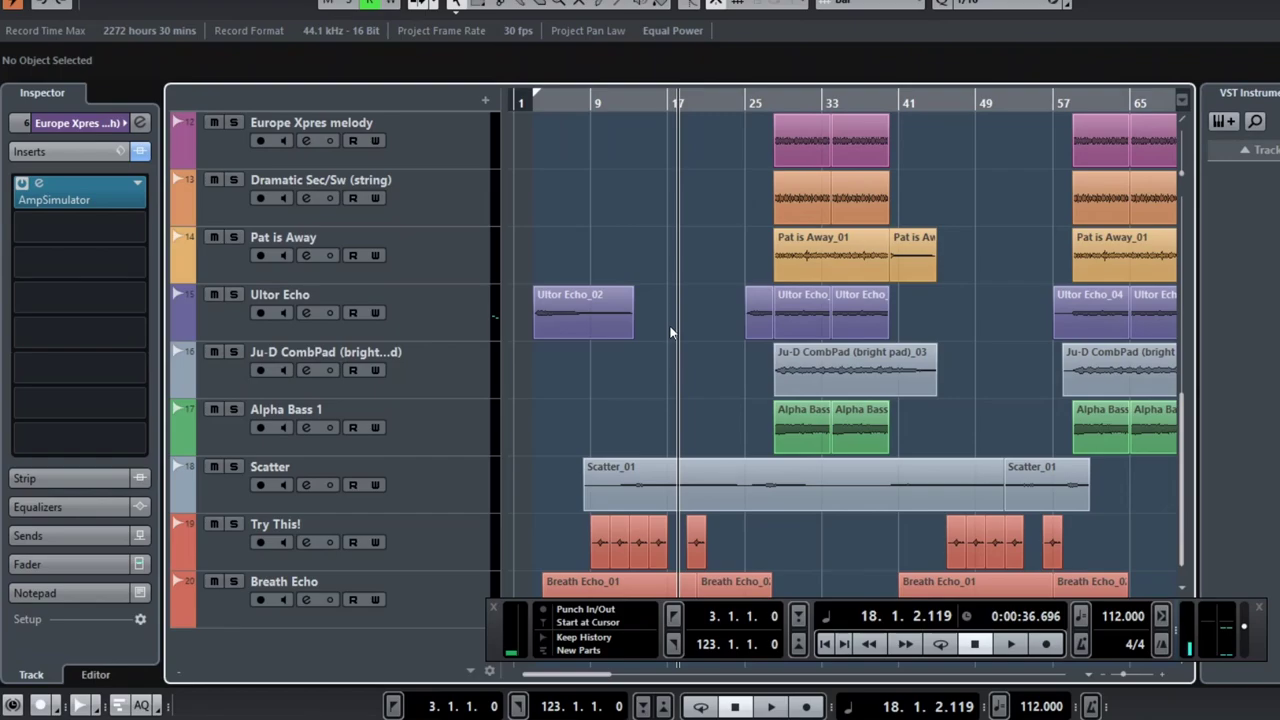
scroll(700, 311, up, 10)
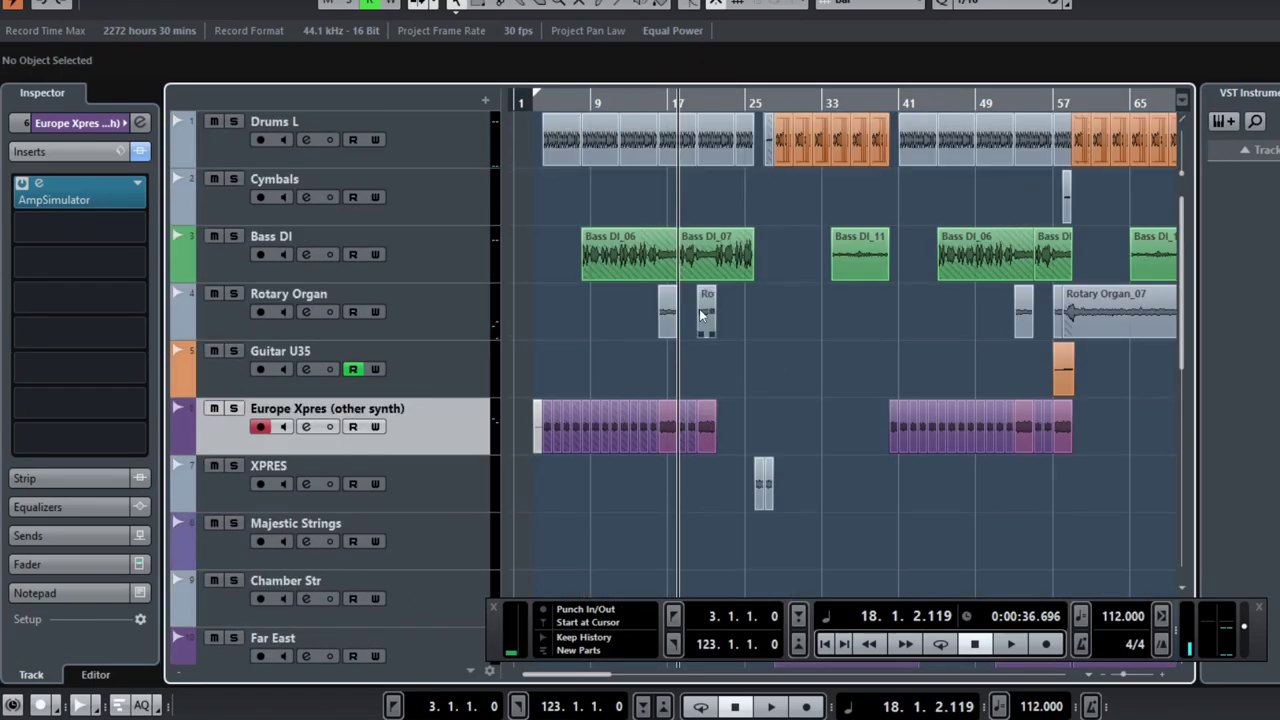
scroll(669, 158, down, 10)
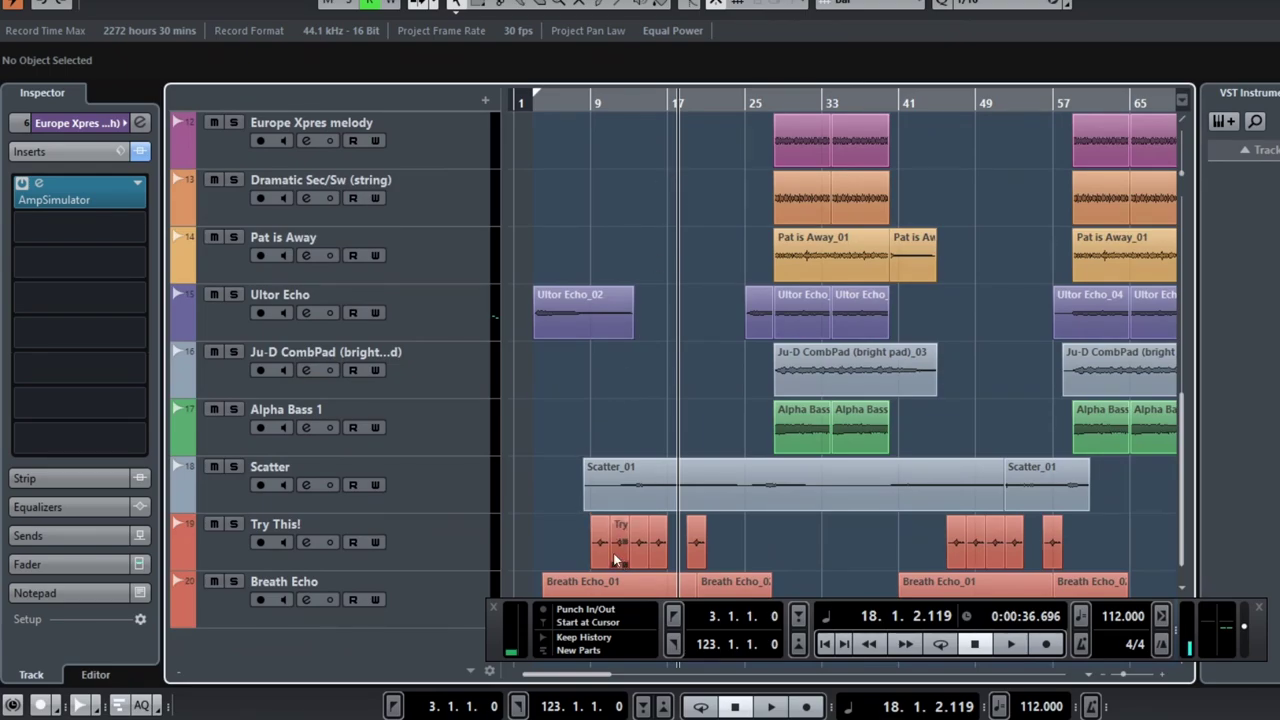
click(577, 102)
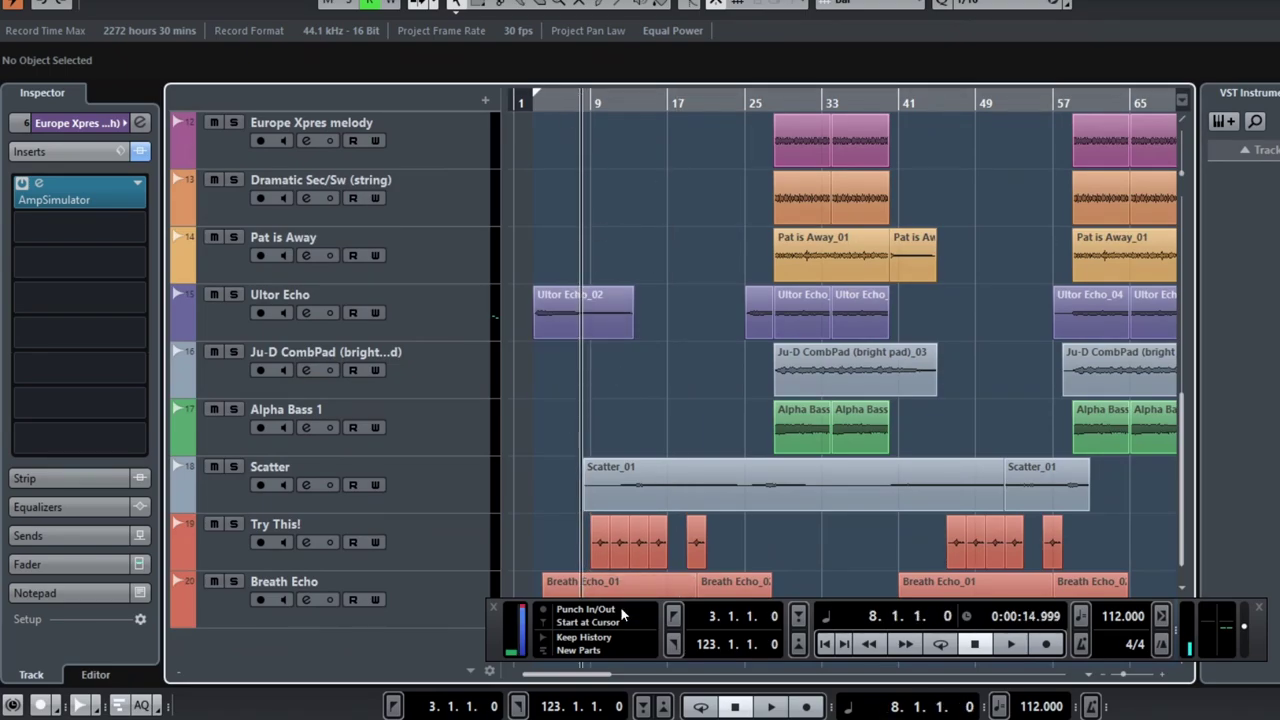
drag(476, 626, 504, 369)
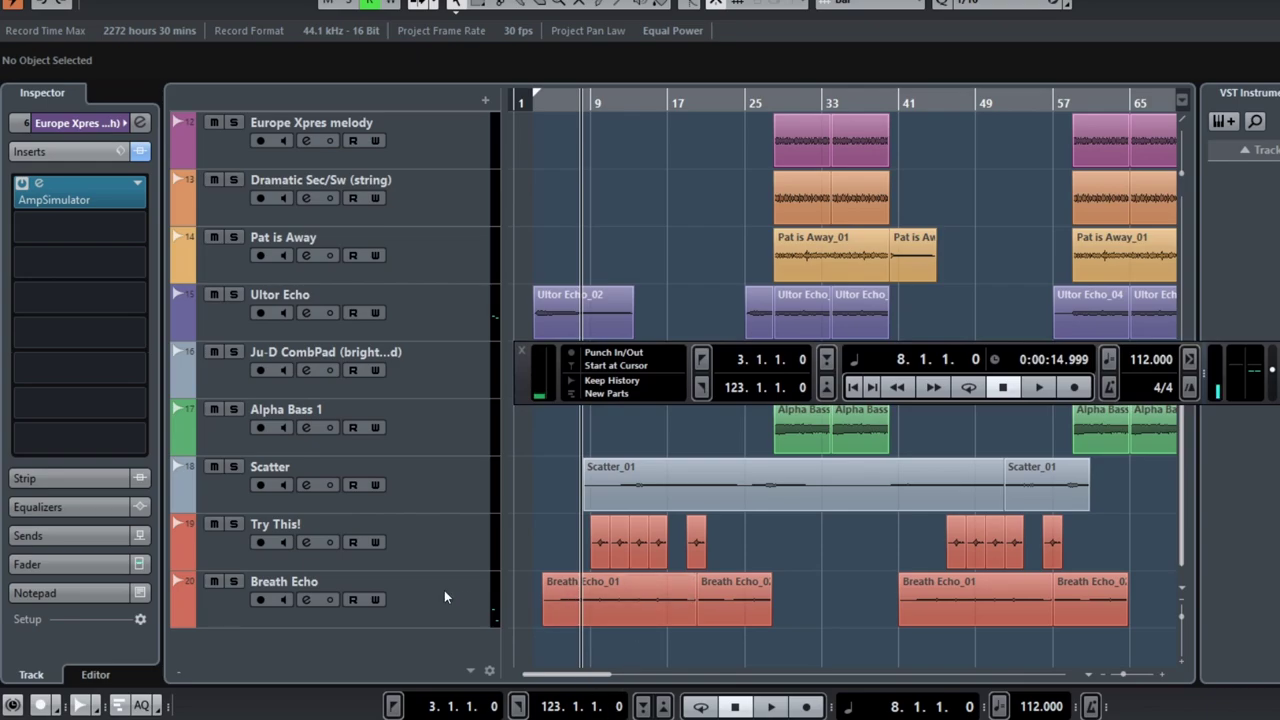
Step: Play Breath Echo, Try This! and Scatter soloed together, clear the solos to hear the full mix, and stop playback
click(232, 582)
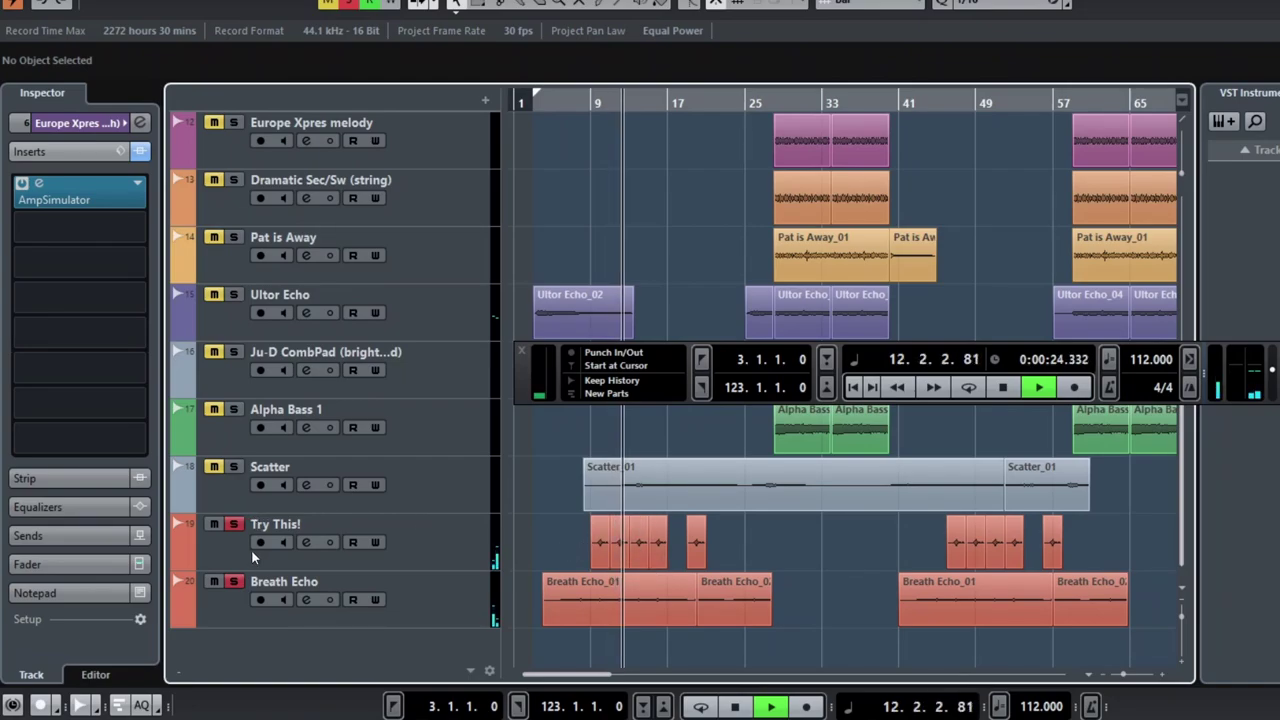
click(233, 466)
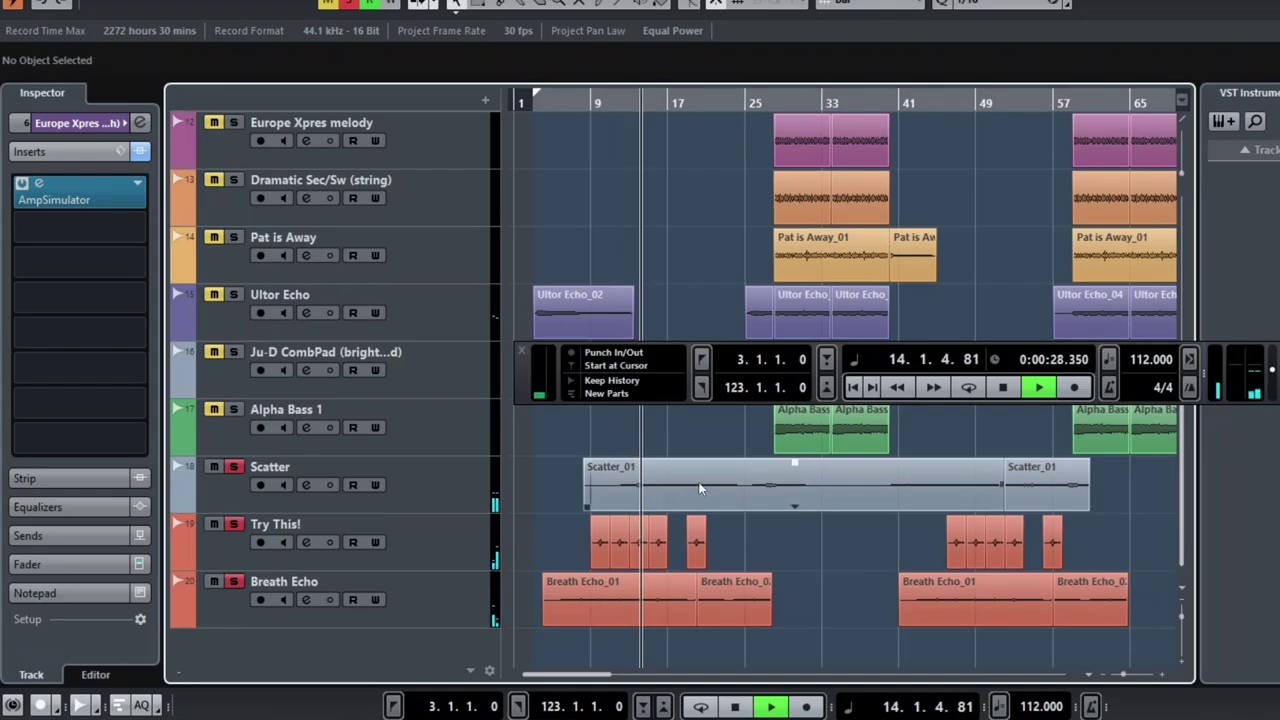
scroll(589, 461, up, 4)
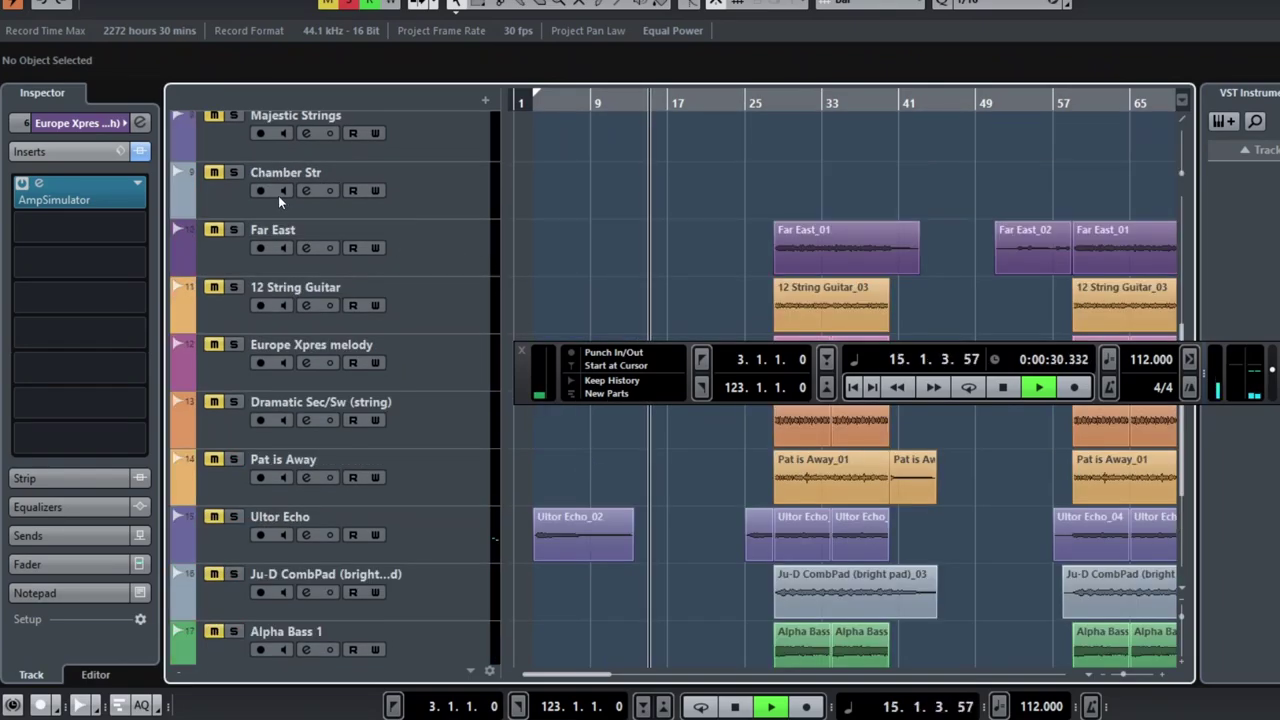
scroll(688, 226, up, 5)
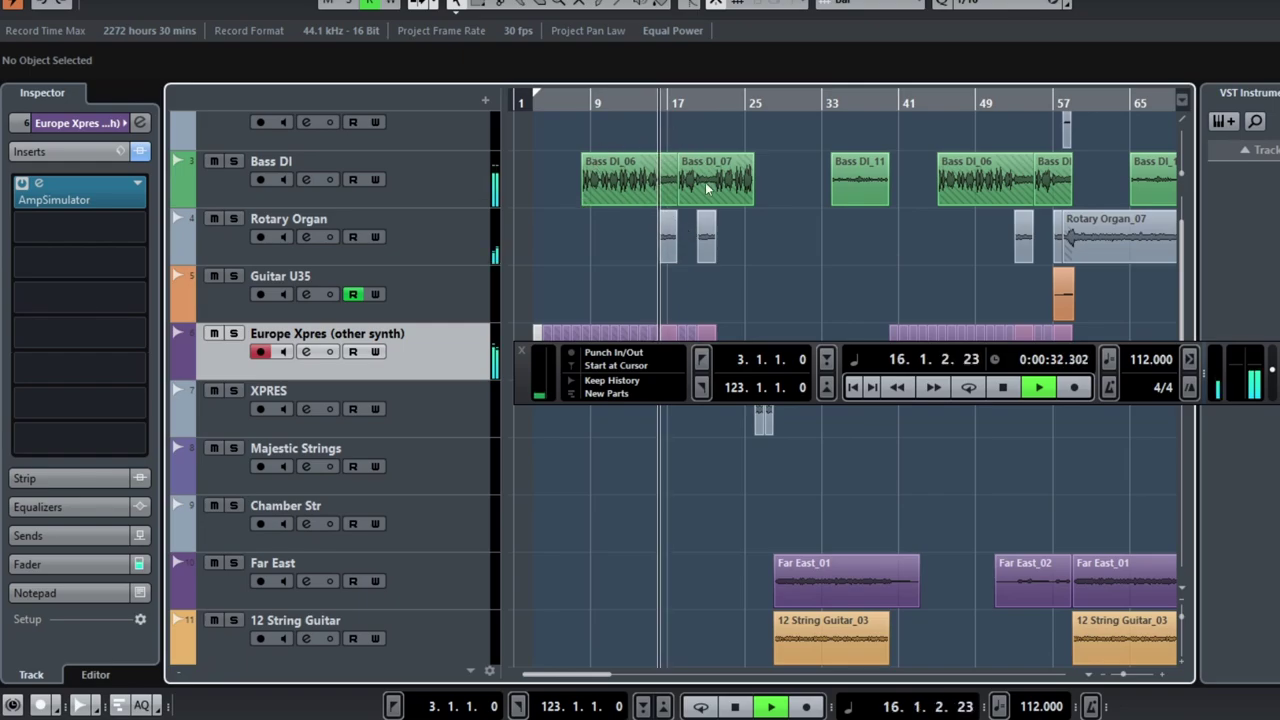
scroll(655, 162, up, 2)
scroll(649, 468, down, 11)
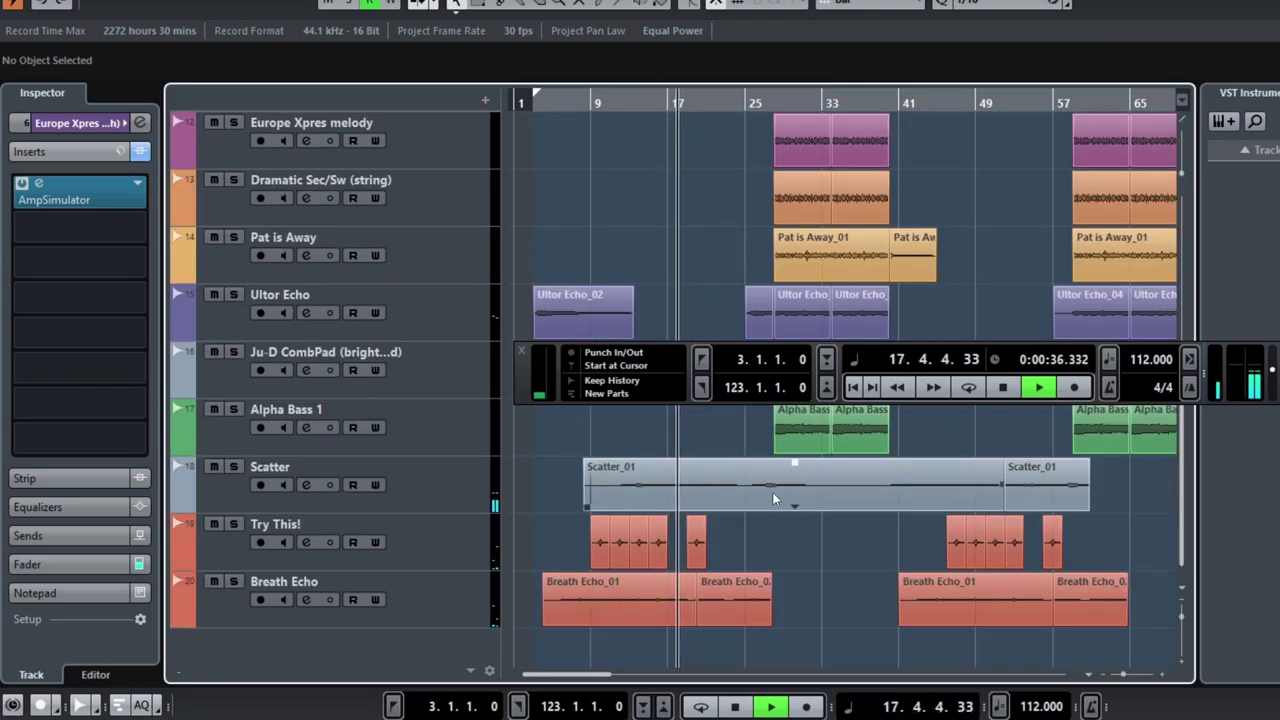
key(space)
Step: Set the playback position to bar 28 and move the transport panel off the Europe Xpres melody and Dramatic Sec/Sw (string) clips
scroll(787, 509, up, 7)
scroll(786, 509, down, 3)
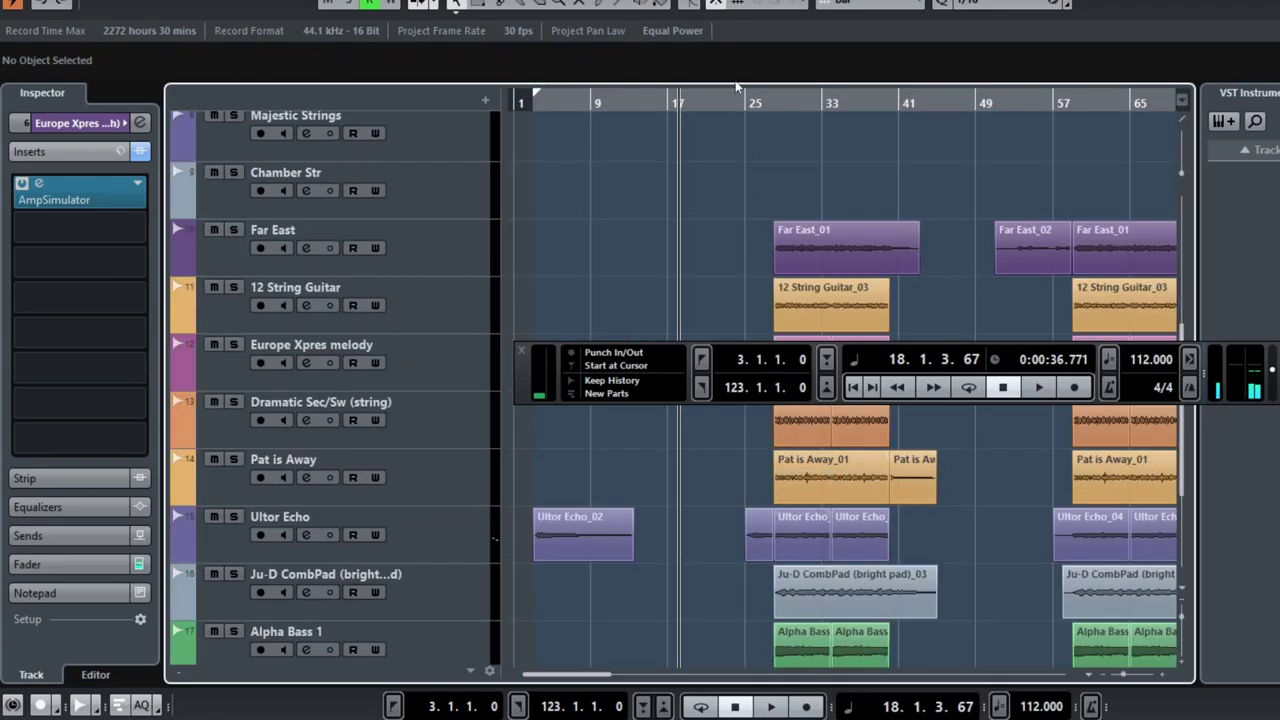
click(772, 127)
drag(516, 357, 474, 594)
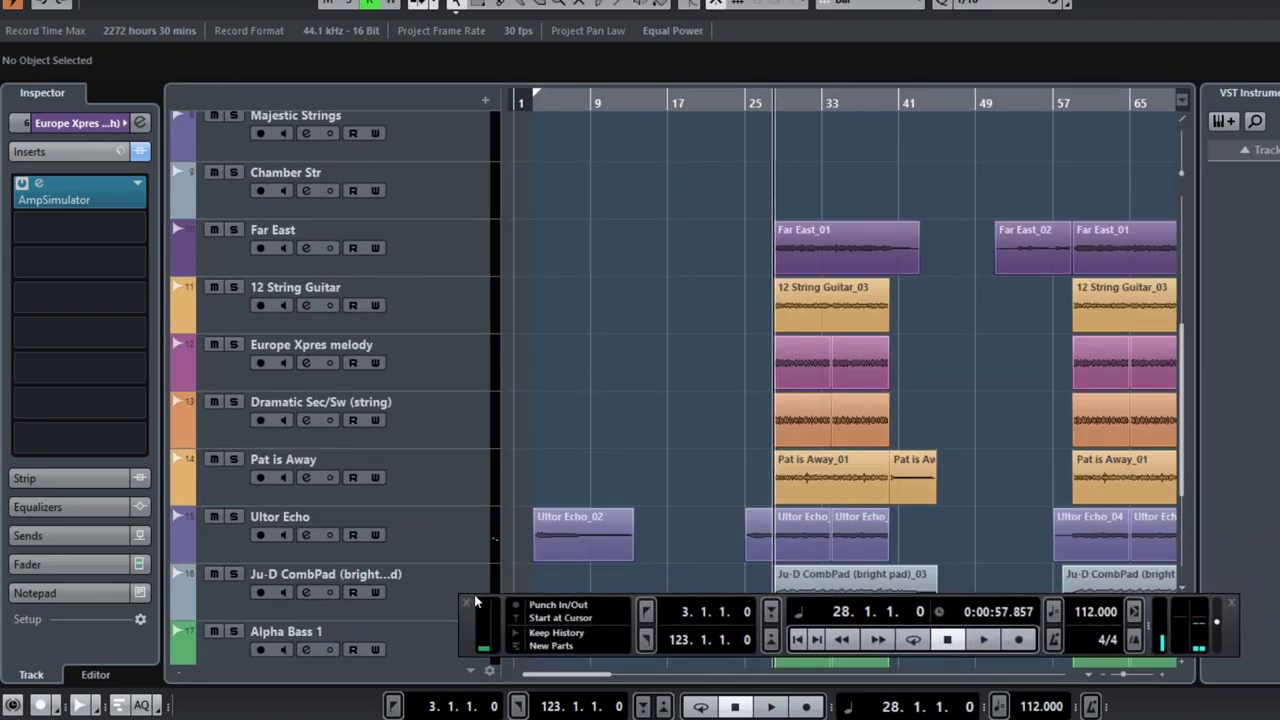
scroll(841, 307, up, 2)
scroll(838, 296, down, 6)
scroll(838, 294, up, 11)
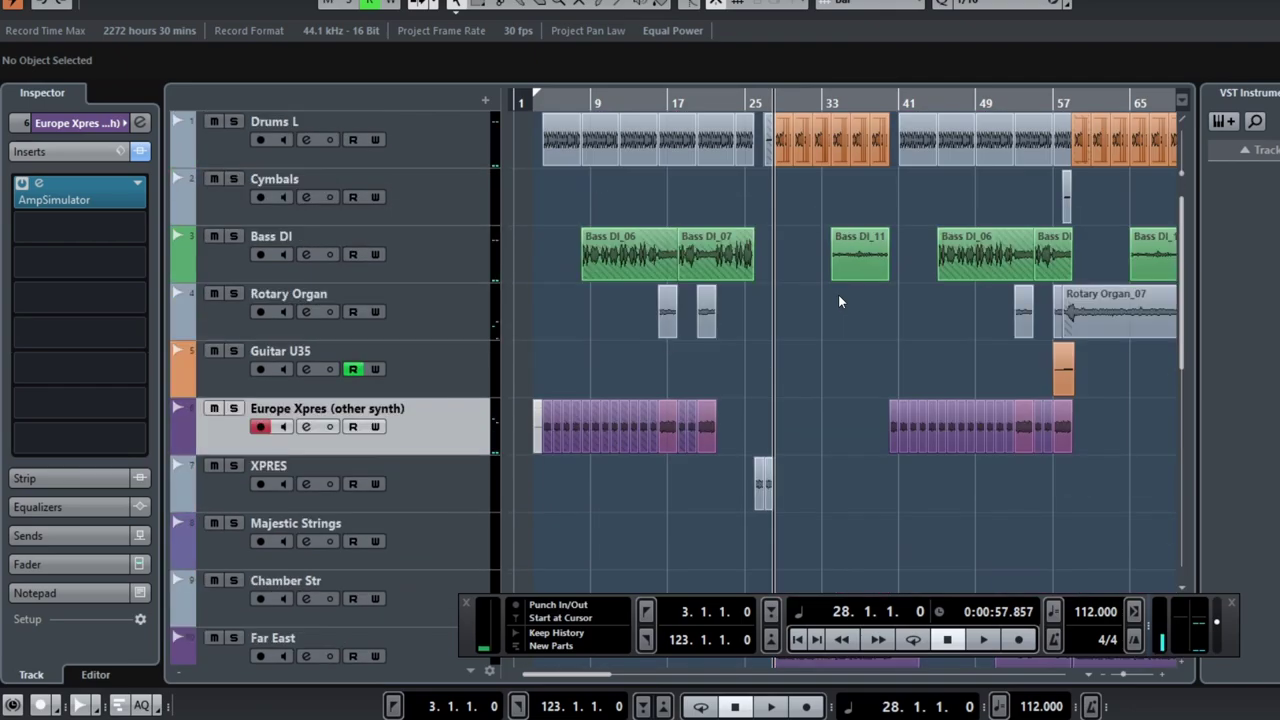
scroll(790, 235, down, 11)
Step: Play the full mix from bar 28 while viewing all its tracks, and stop playback
key(space)
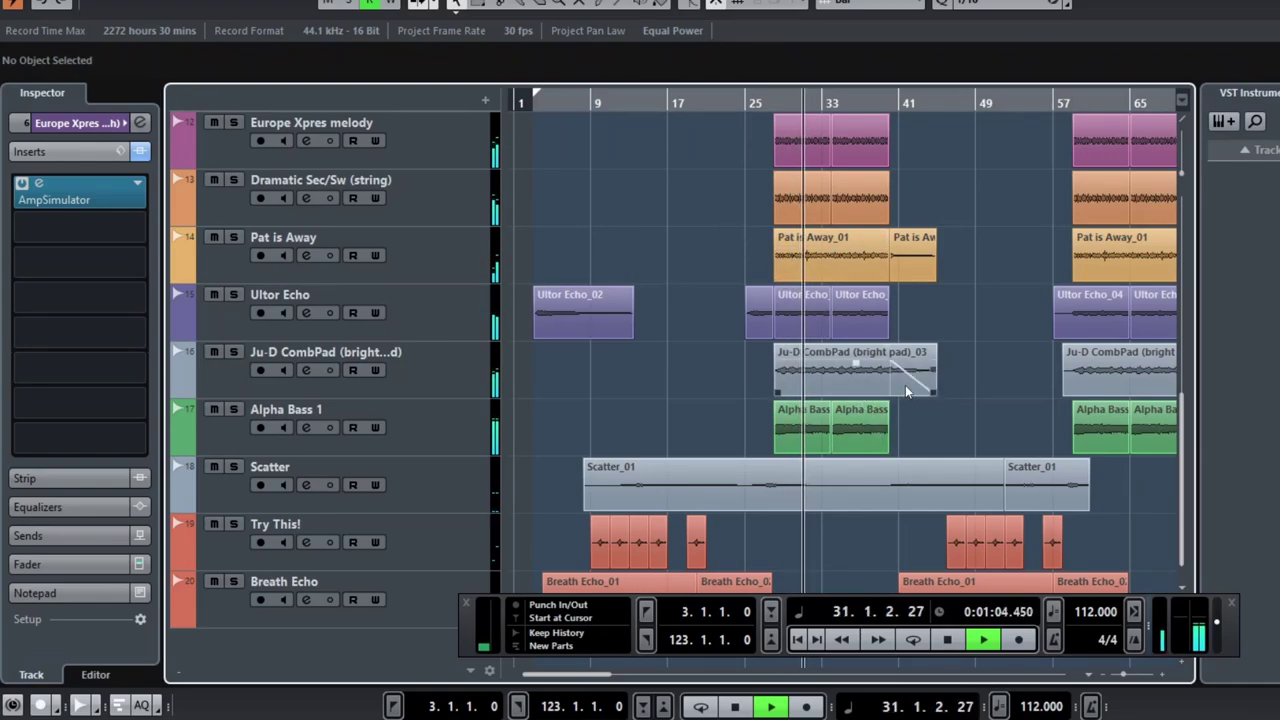
scroll(905, 390, up, 8)
scroll(905, 385, up, 5)
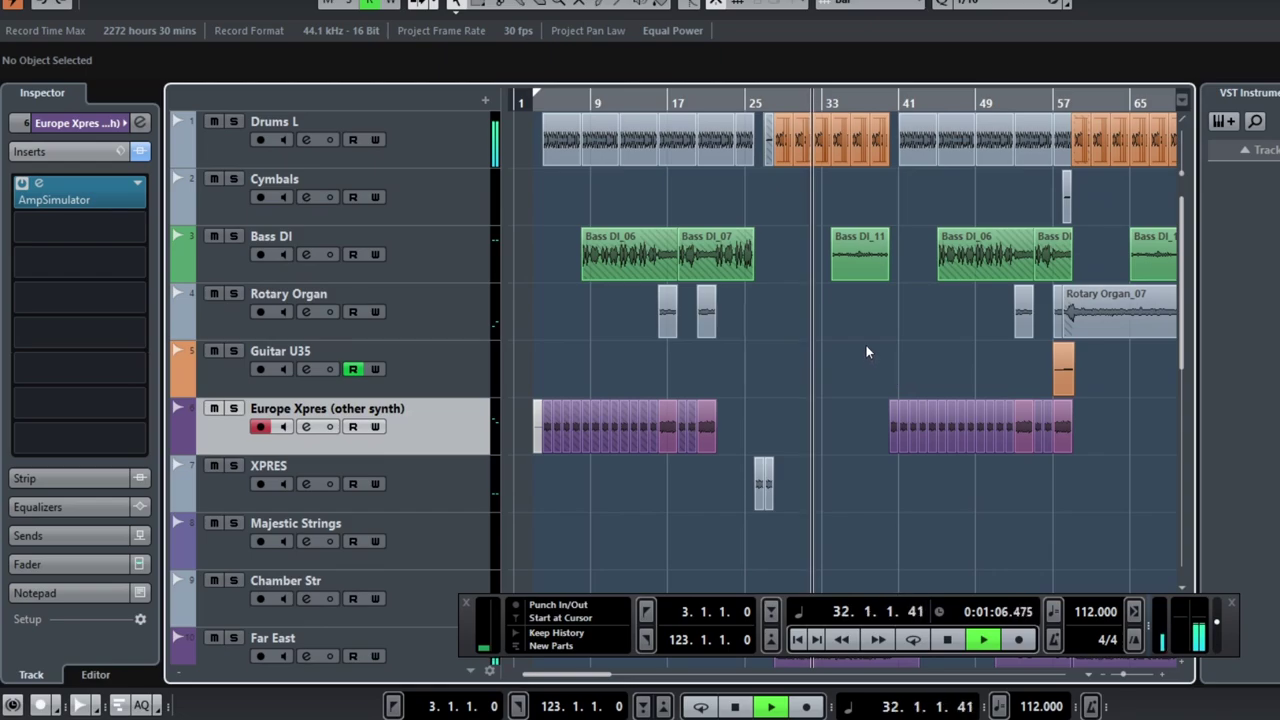
scroll(866, 350, down, 6)
scroll(866, 350, down, 5)
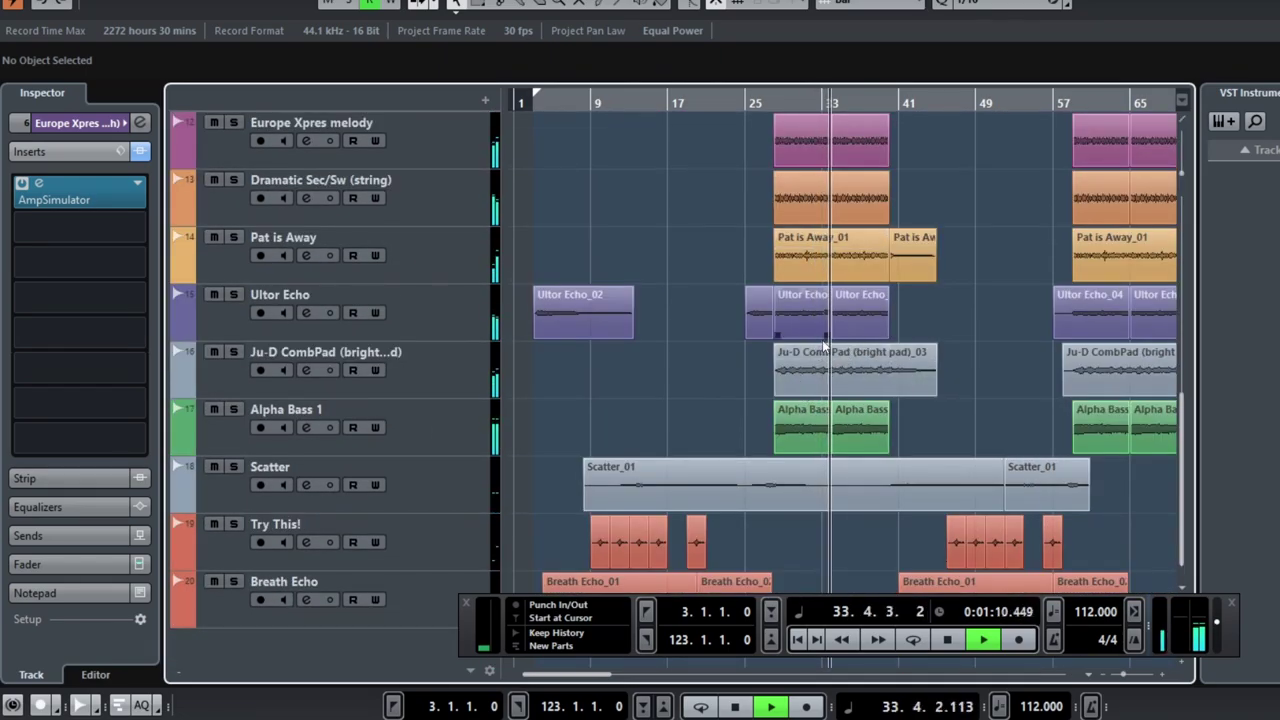
key(space)
Step: Solo the Drums L track and play it from bar 28 with cycle mode off
scroll(822, 339, up, 4)
scroll(822, 339, up, 7)
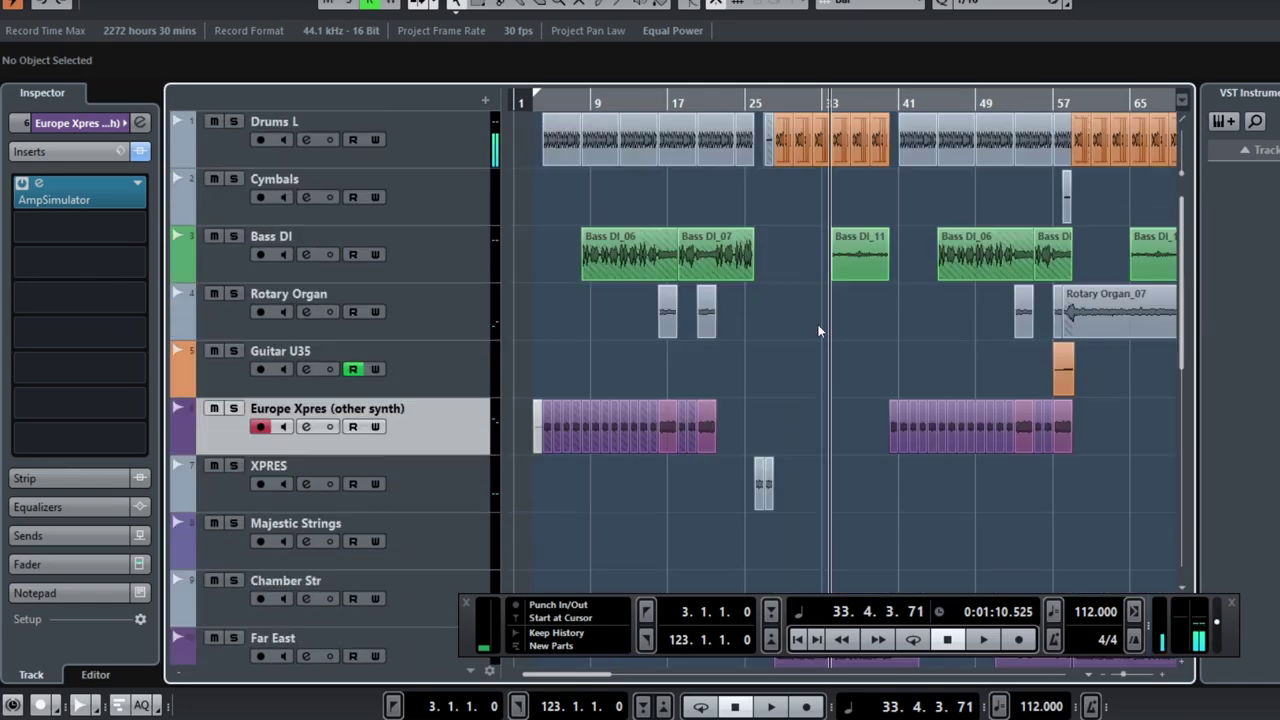
click(771, 103)
click(773, 103)
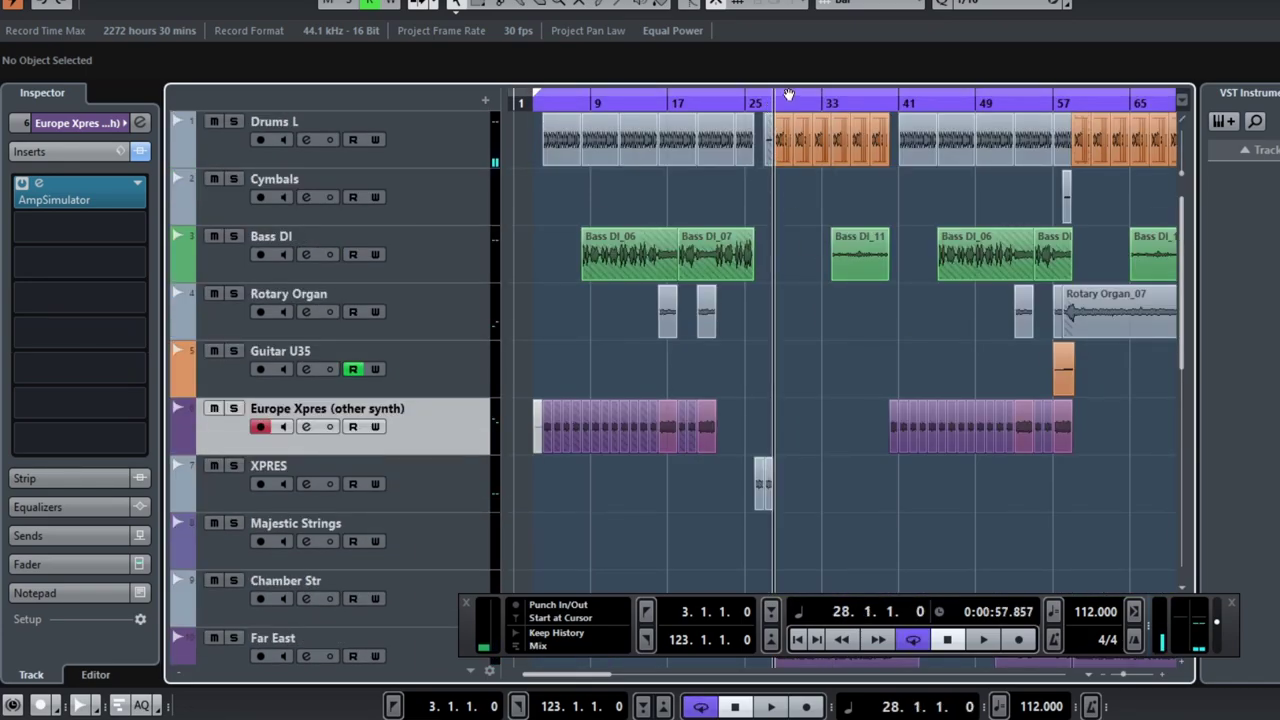
key(KP_Divide)
click(233, 121)
key(space)
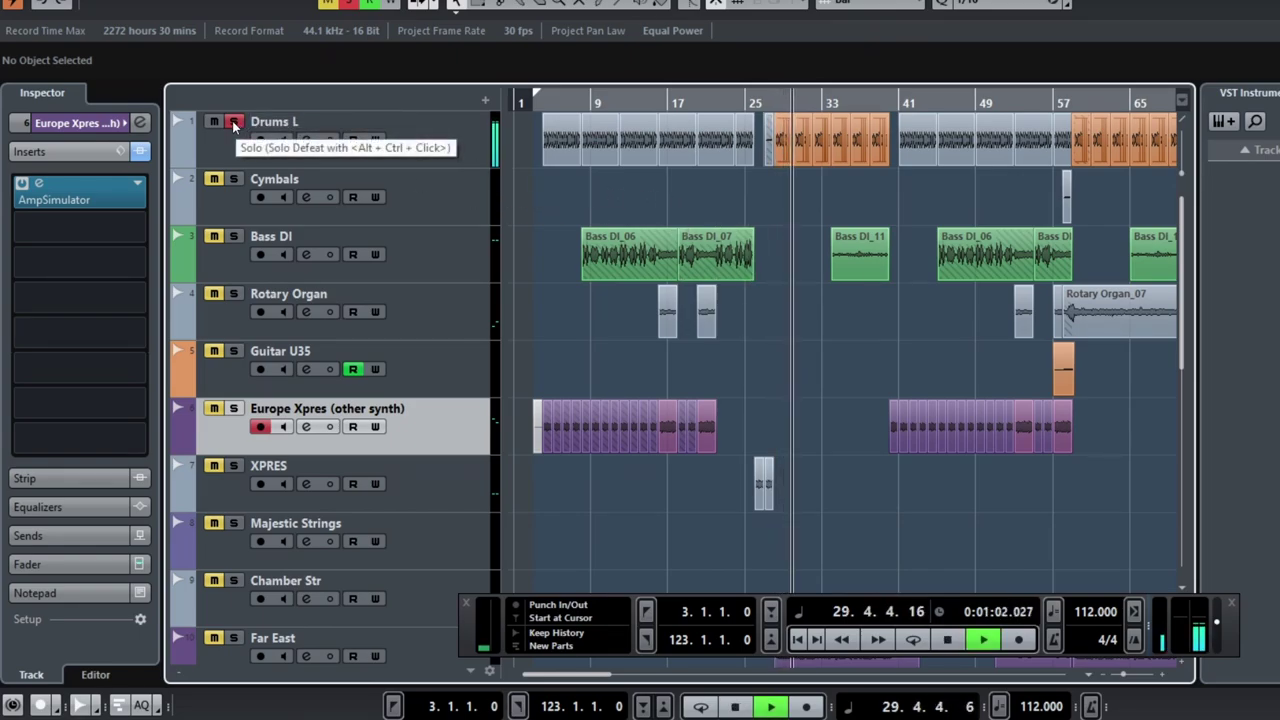
Step: Examine the slices of the Drums L clip between bars 30 and 32 up close, with playback stopped
key(h)
key(h)
key(h)
key(h)
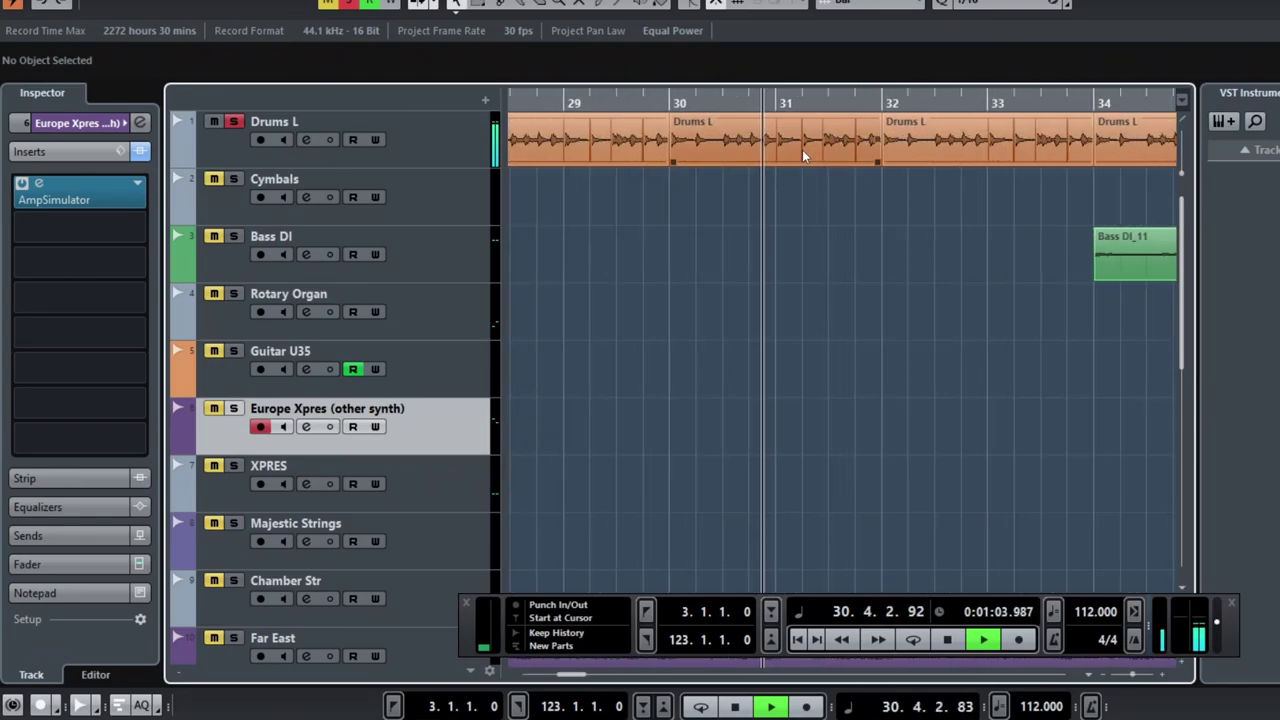
click(802, 149)
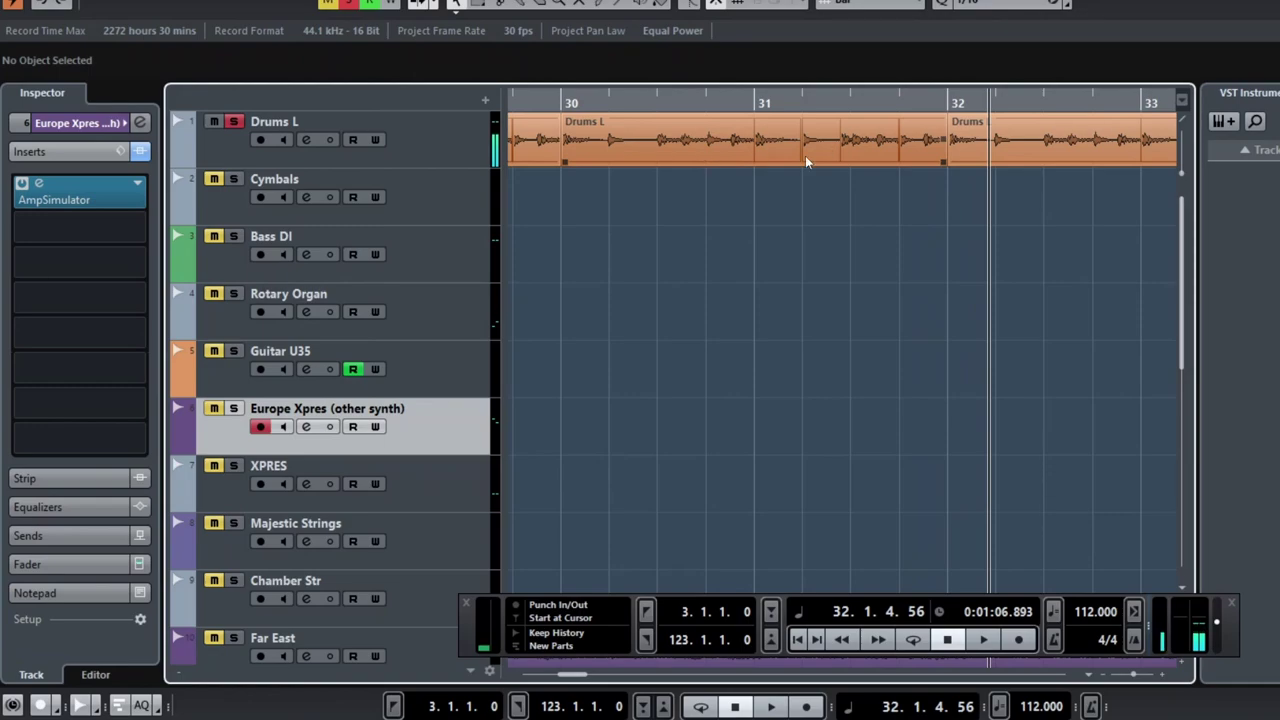
click(667, 136)
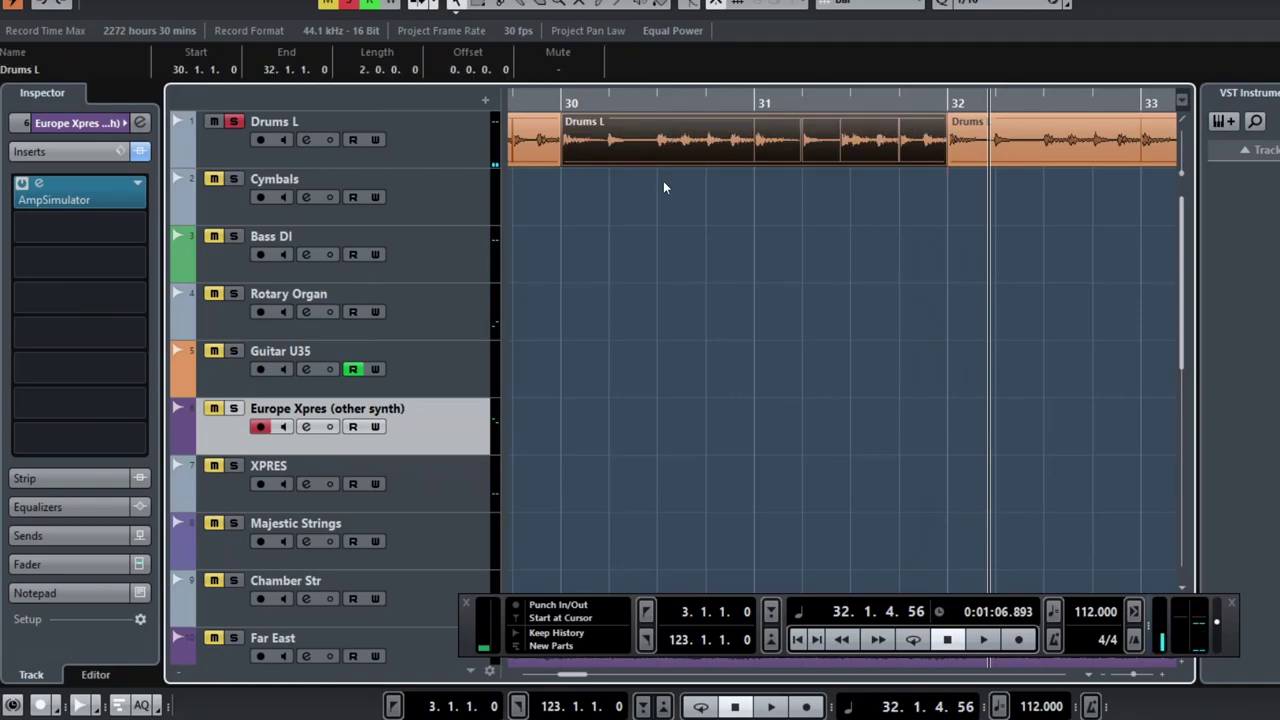
click(663, 181)
click(768, 145)
click(875, 231)
scroll(812, 237, down, 5)
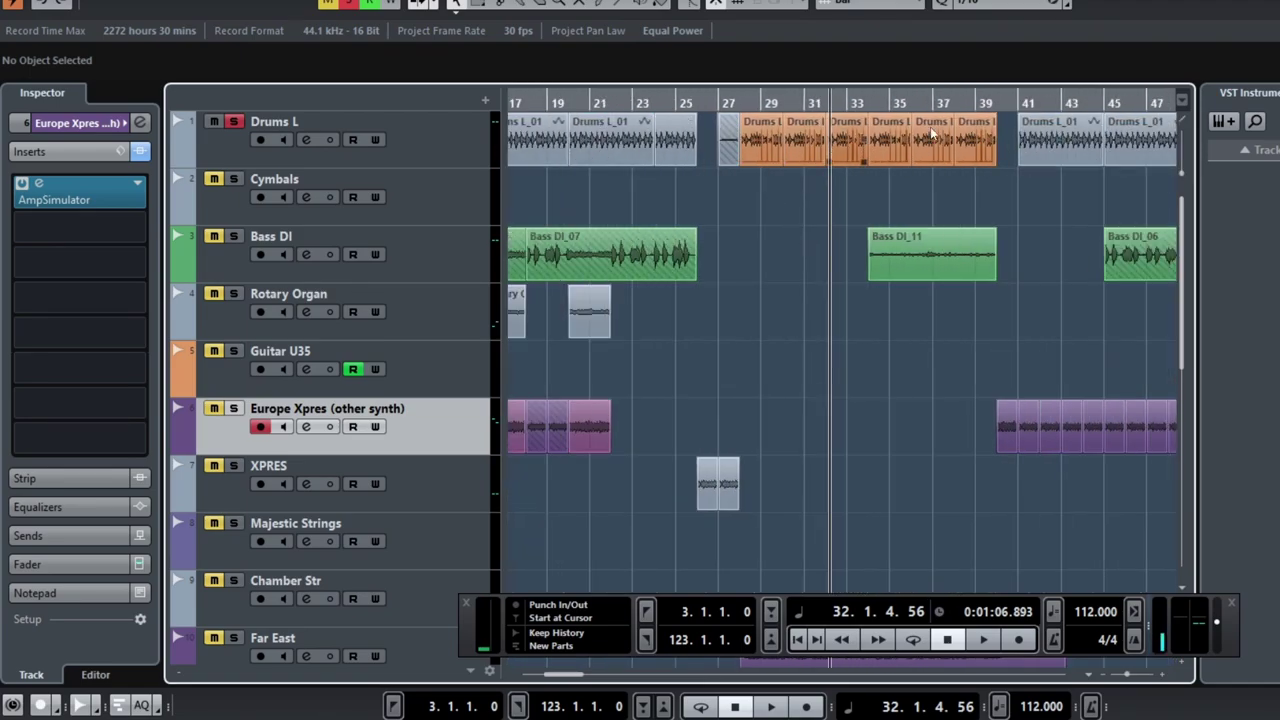
Step: Clear the drum solo, solo the Far East track, and play it from bar 28
scroll(807, 279, down, 6)
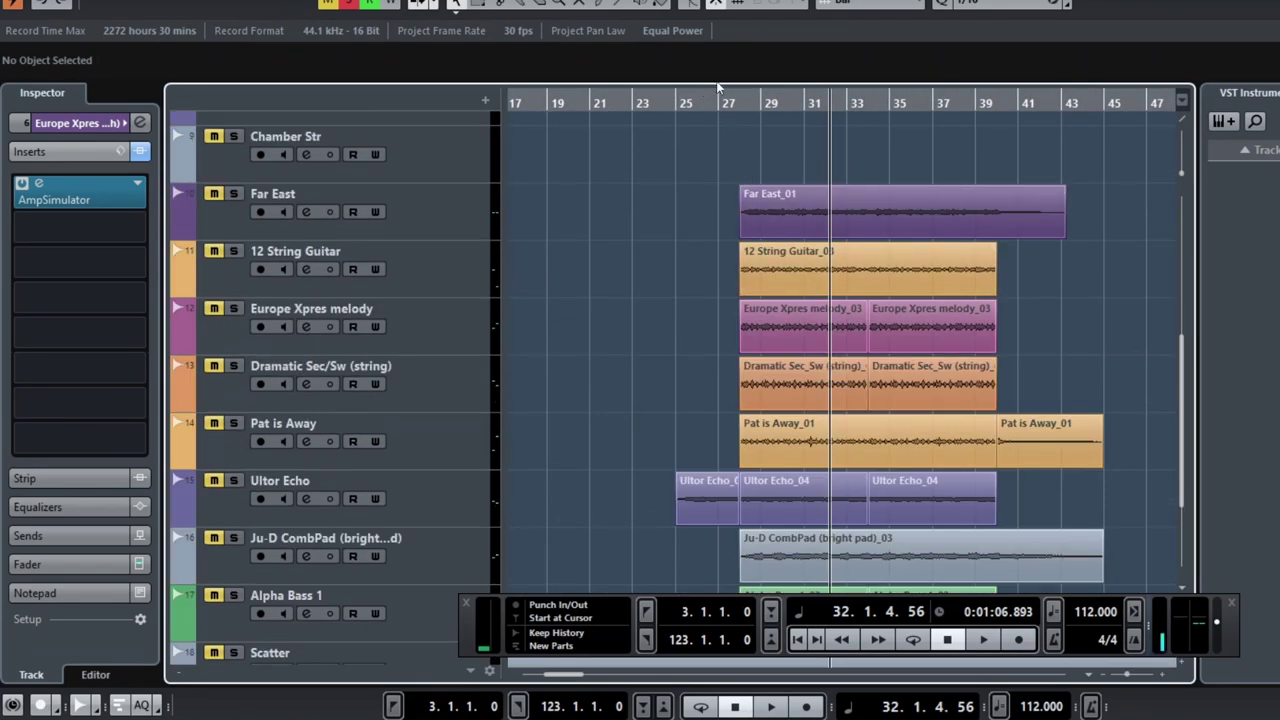
click(733, 101)
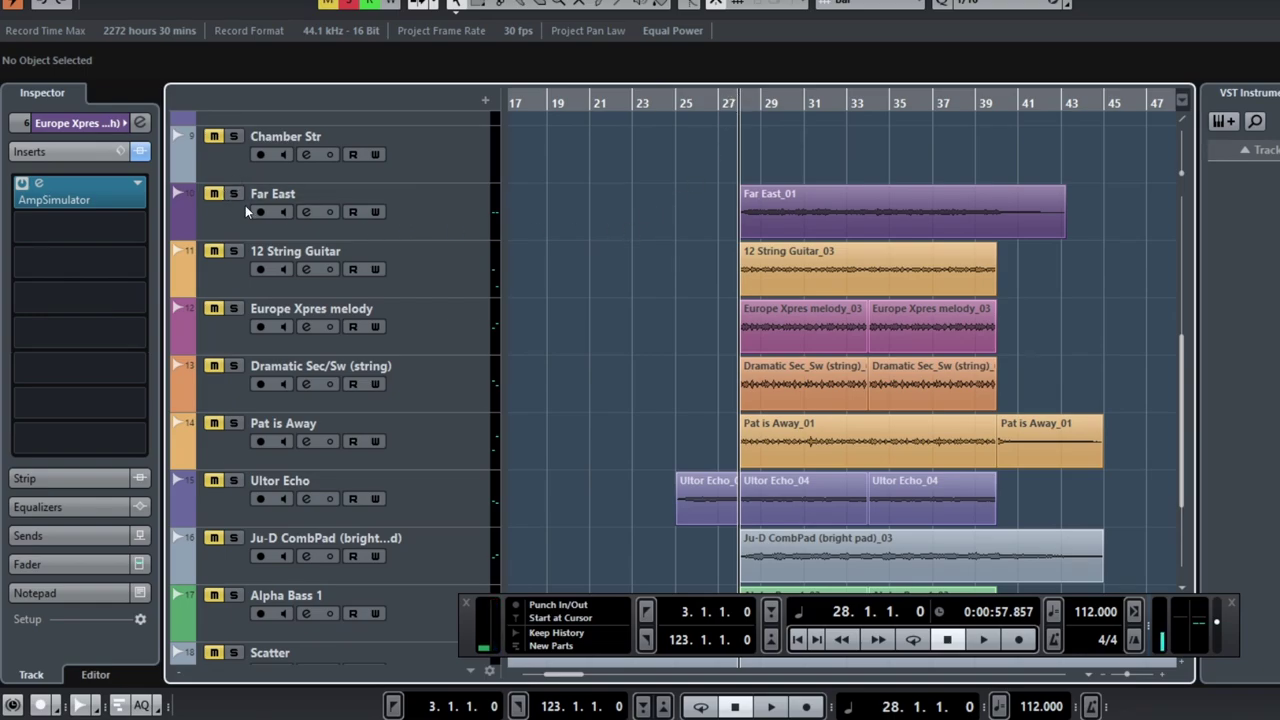
click(327, 4)
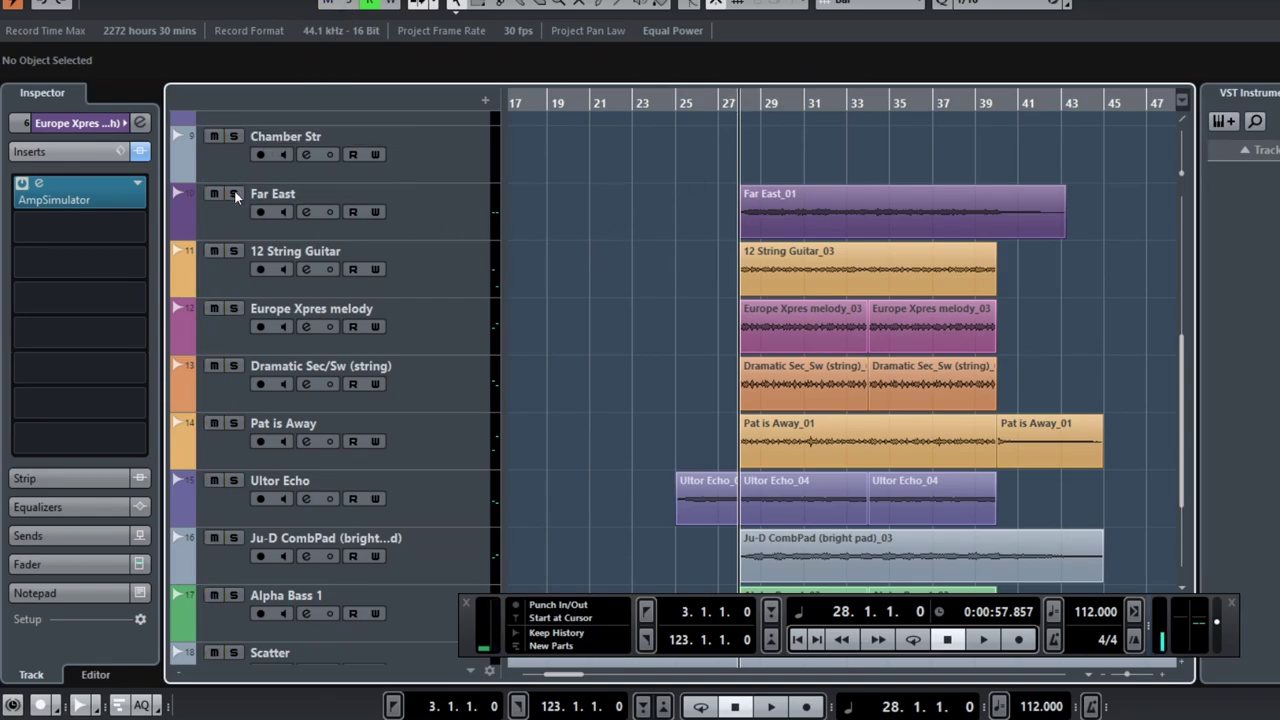
click(233, 194)
key(space)
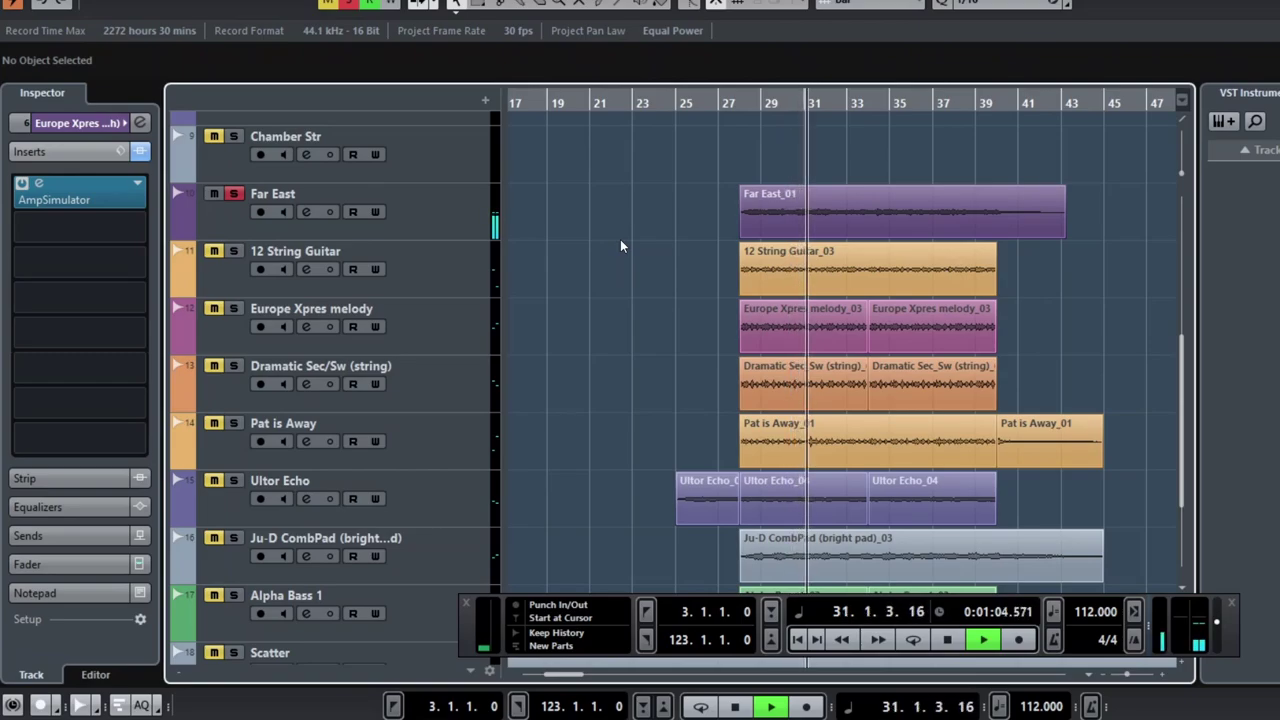
Step: Add 12 String Guitar, Europe Xpres melody and Dramatic Sec/Sw (string) to the solo, restarting playback from bar 28
click(234, 252)
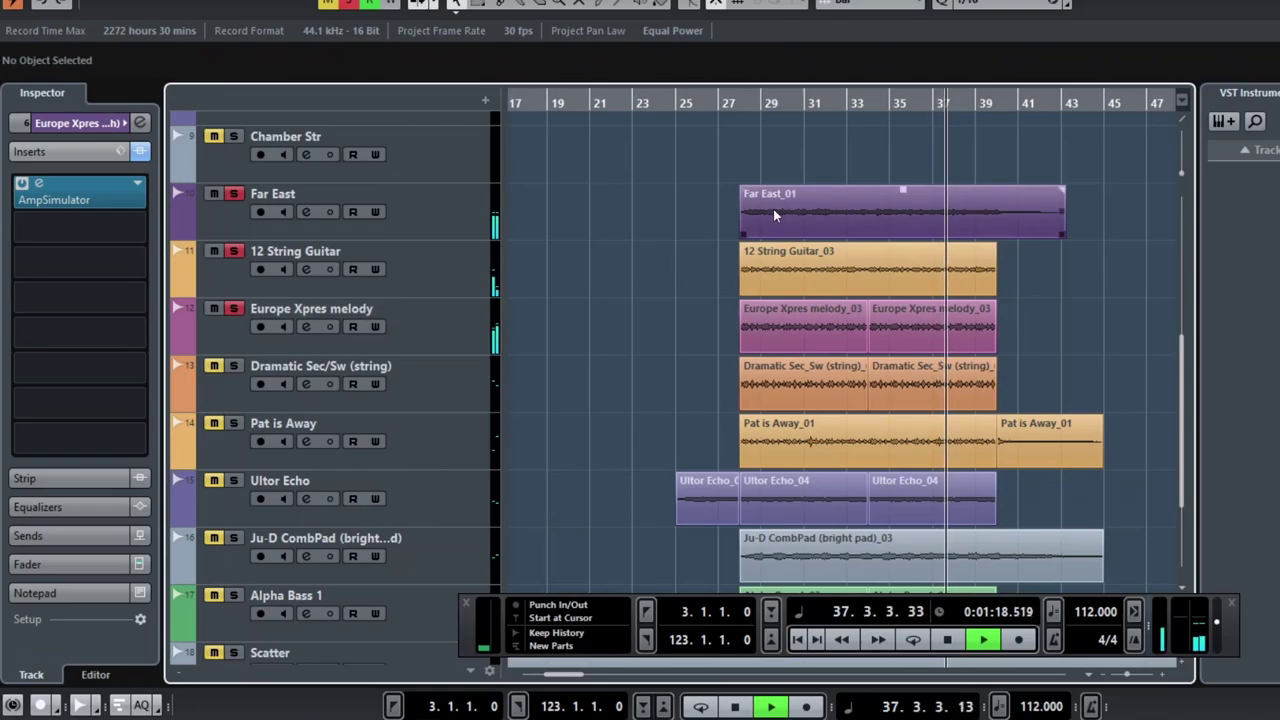
click(741, 112)
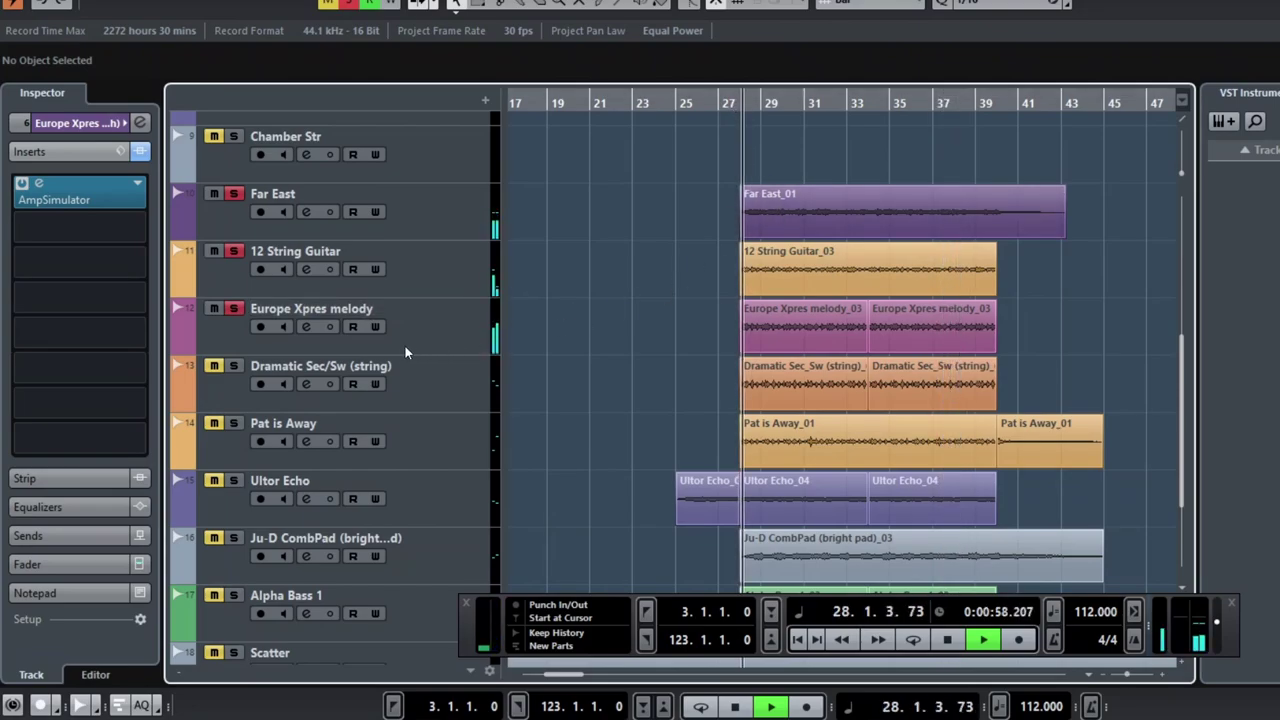
click(234, 368)
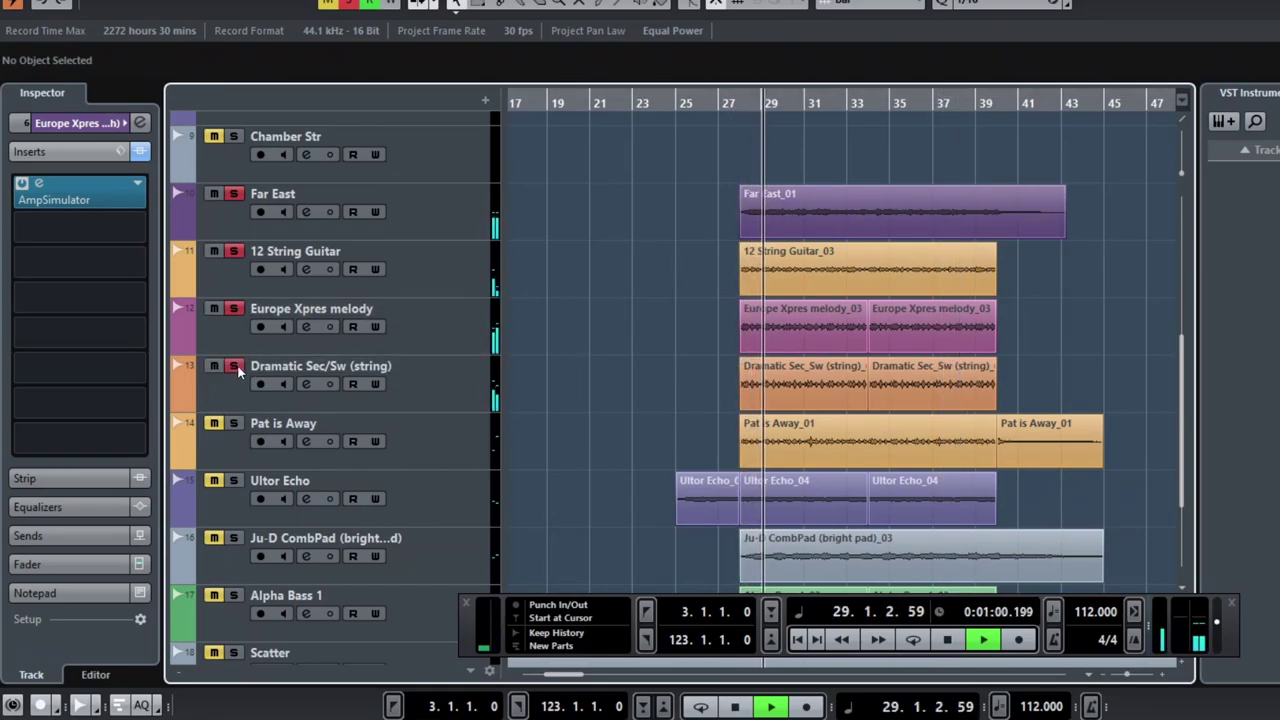
Step: Remove Europe Xpres melody, 12 String Guitar and Far East from the solo to hear Dramatic Sec/Sw (string) alone
click(233, 308)
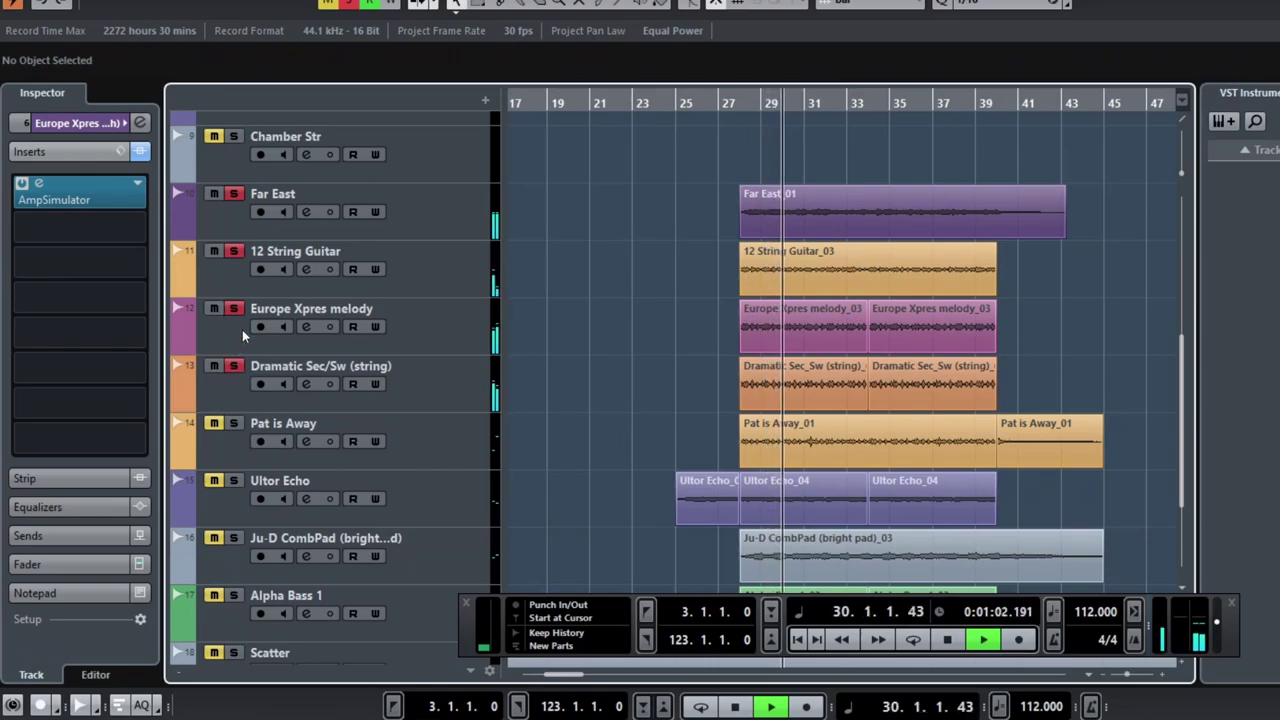
click(233, 251)
click(233, 193)
click(233, 366)
click(233, 366)
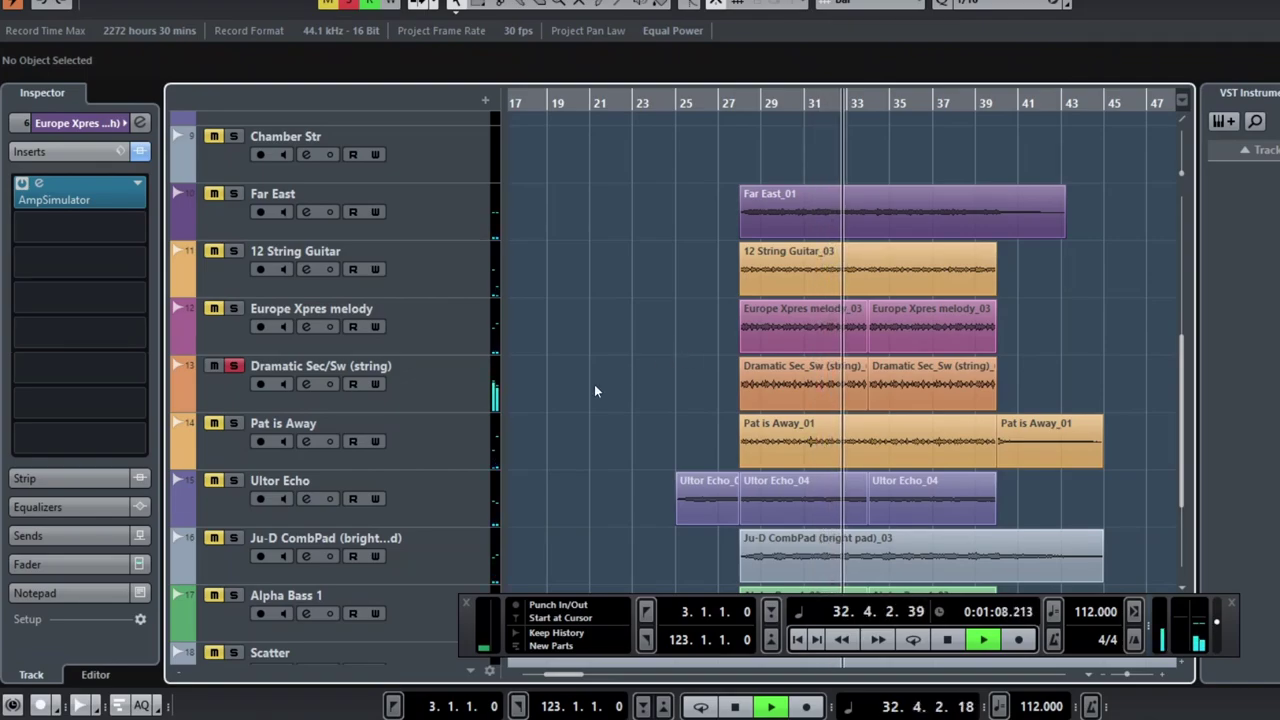
Step: Solo Pat is Away, add Far East, 12 String Guitar, Europe Xpres melody and Dramatic Sec/Sw (string) to the solo, and stop playback
click(233, 423)
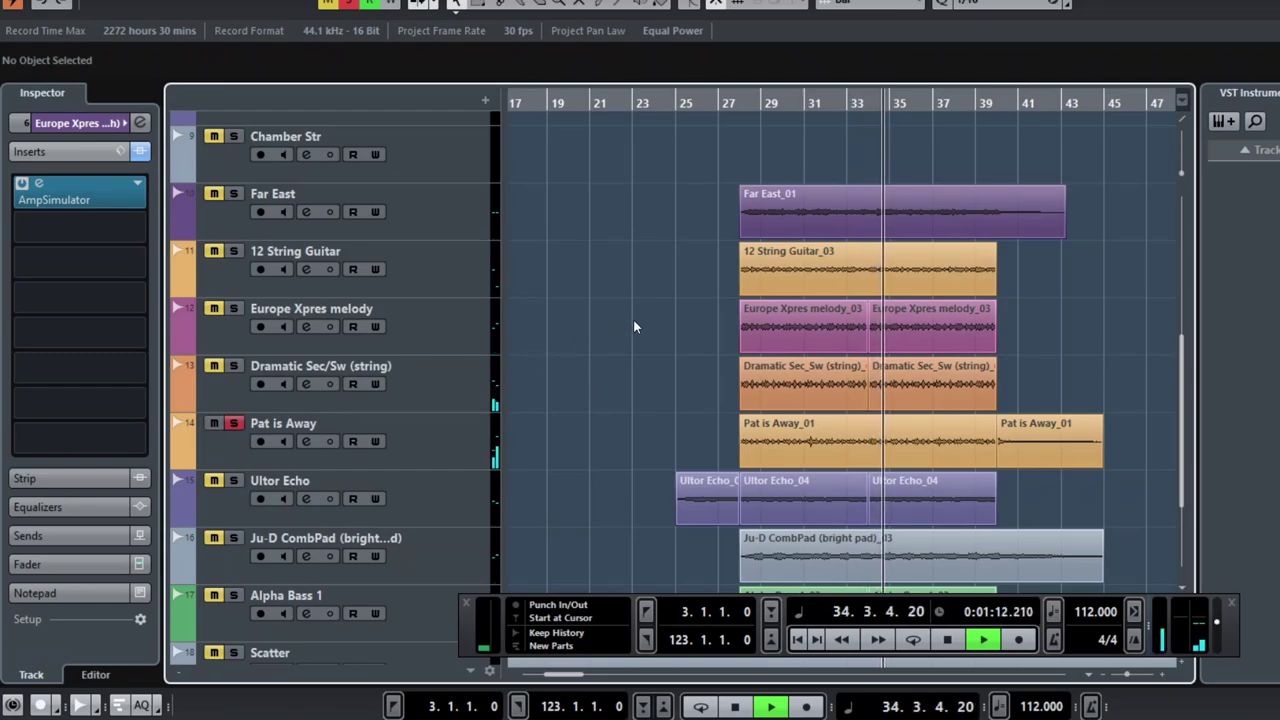
click(233, 195)
click(233, 251)
click(233, 309)
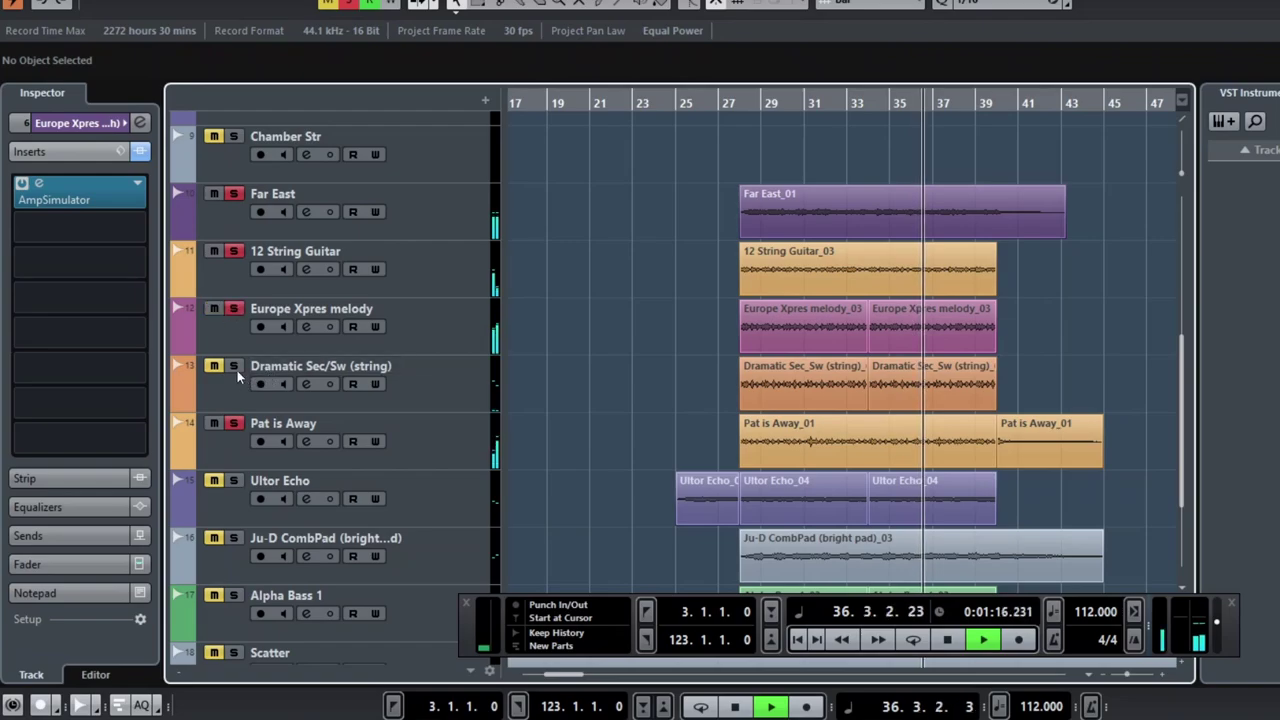
click(233, 366)
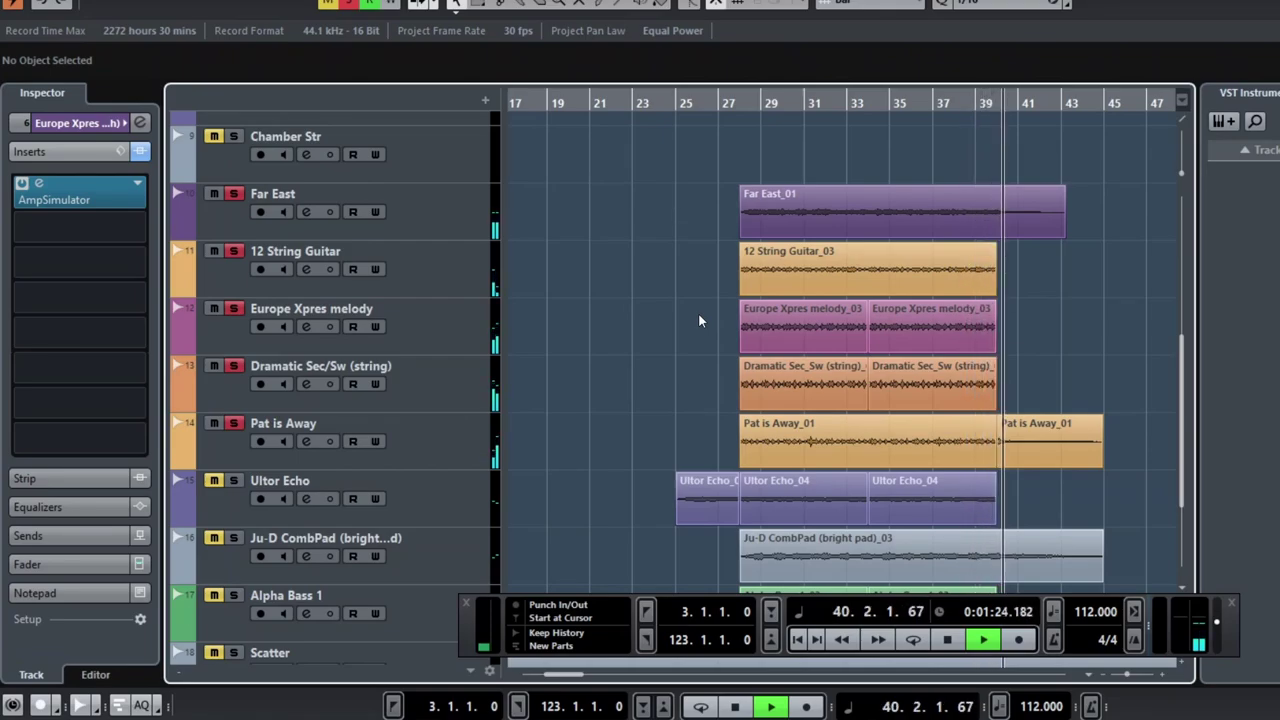
key(space)
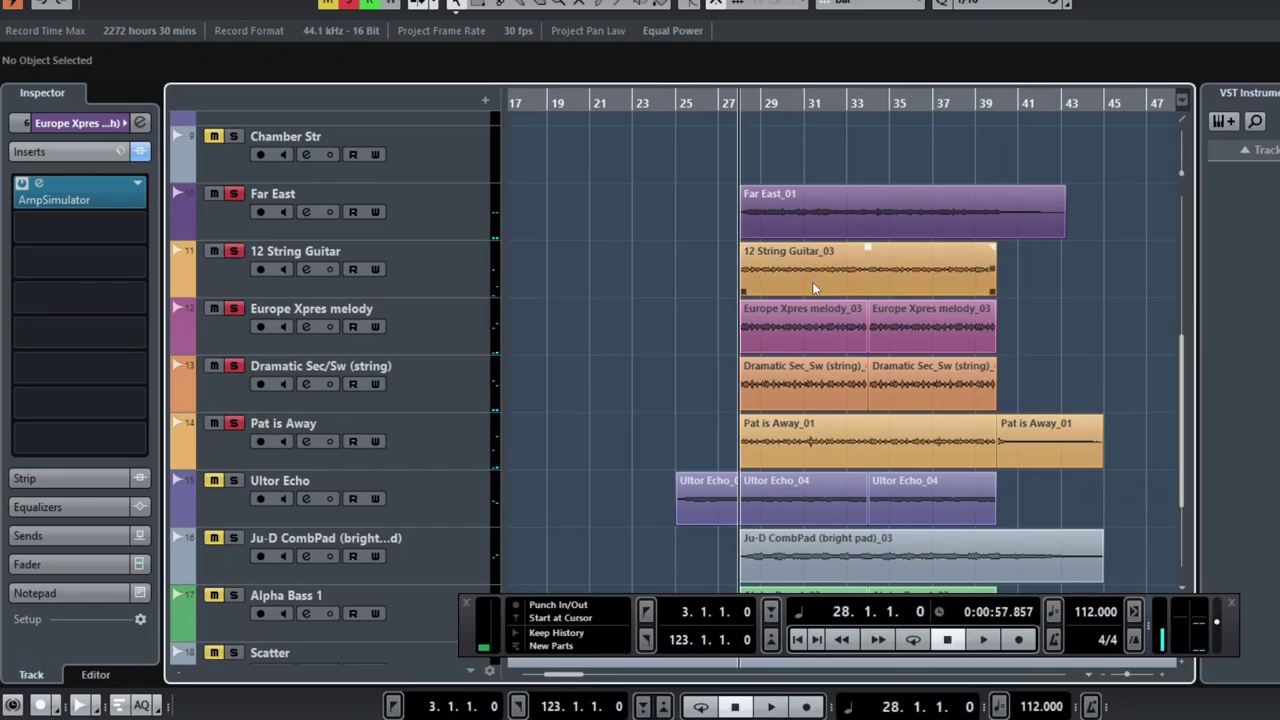
Step: Play the five soloed tracks together from bar 28 to about bar 34, and look over their stacked clips
scroll(813, 288, up, 5)
scroll(812, 282, down, 7)
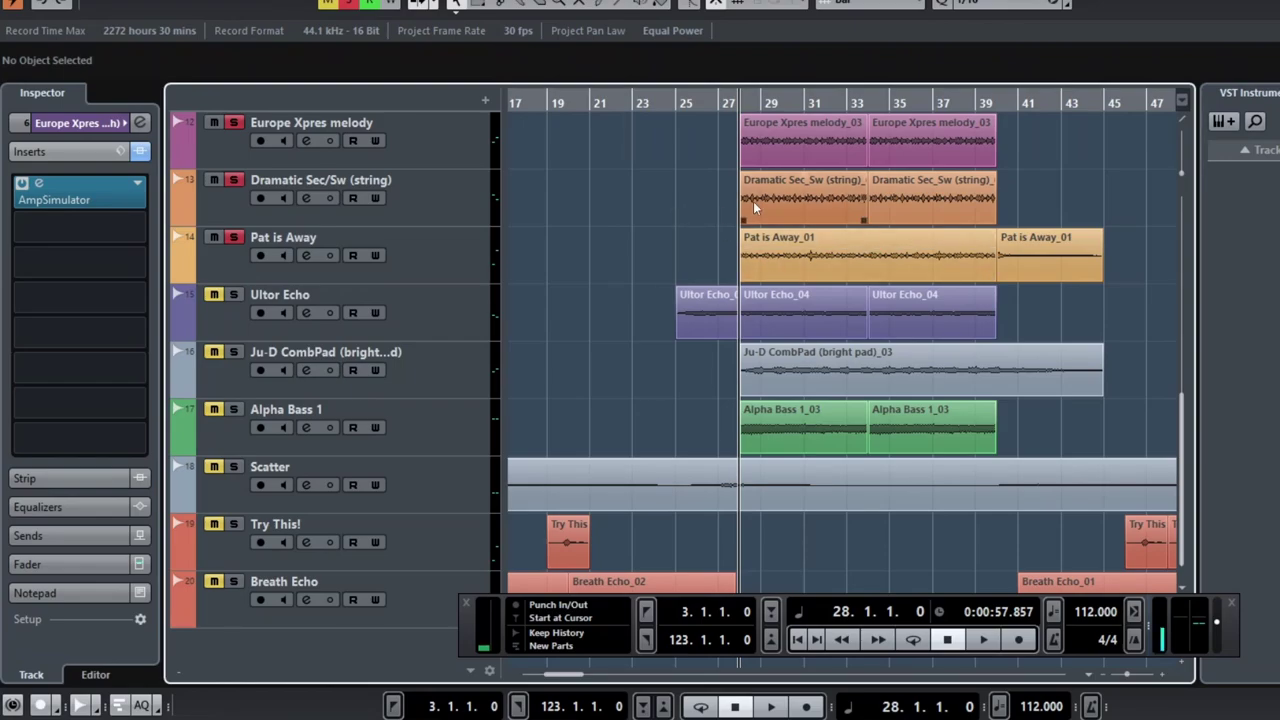
key(space)
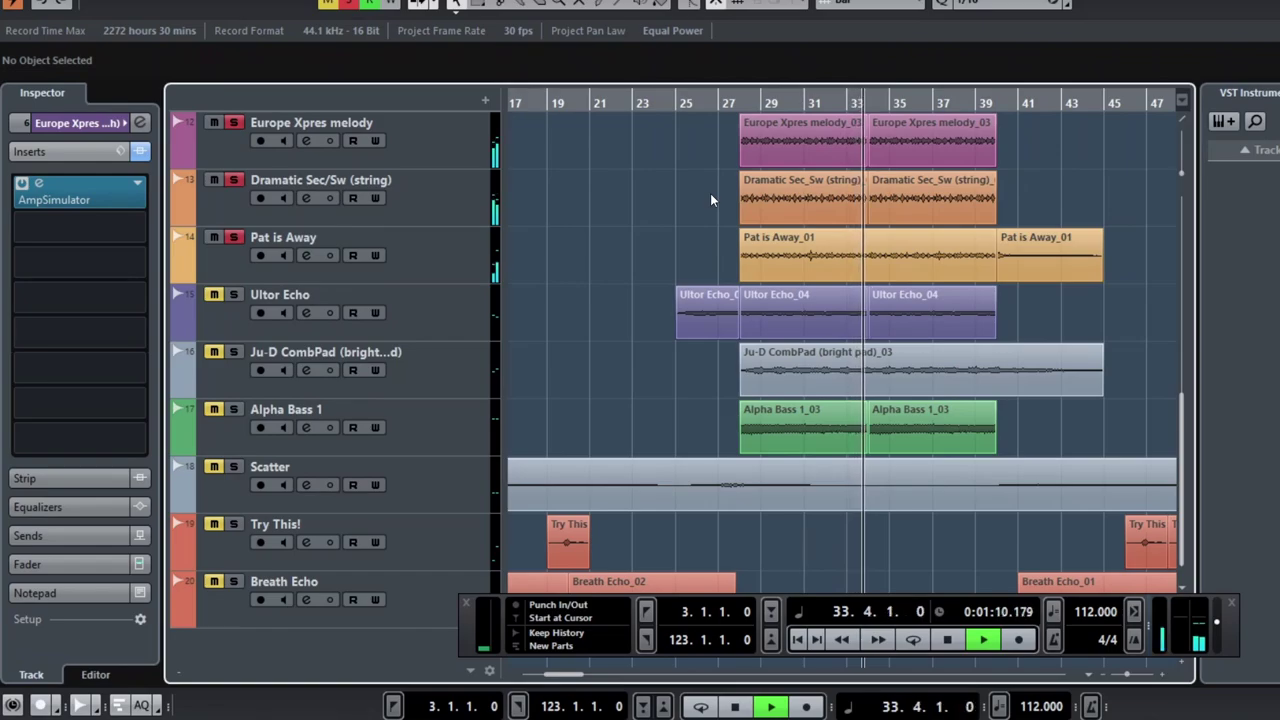
key(space)
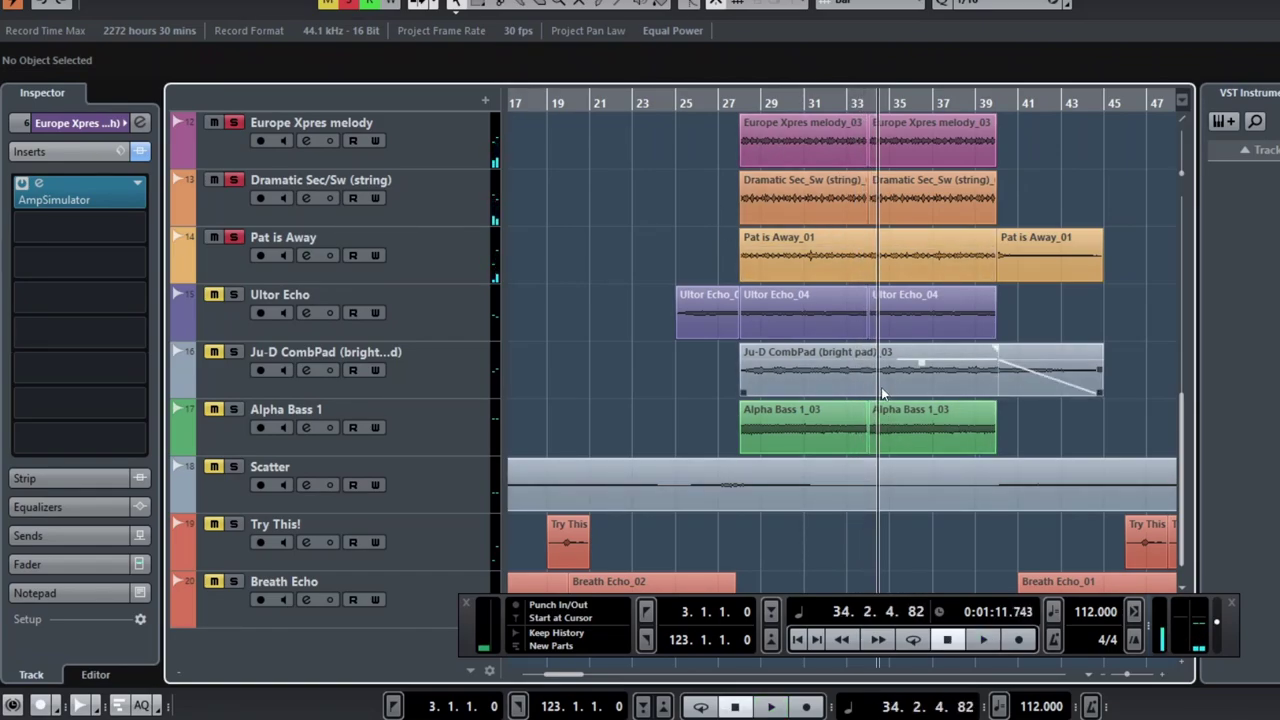
scroll(881, 390, up, 5)
scroll(881, 390, down, 5)
scroll(881, 390, up, 4)
scroll(784, 414, down, 4)
scroll(918, 314, up, 4)
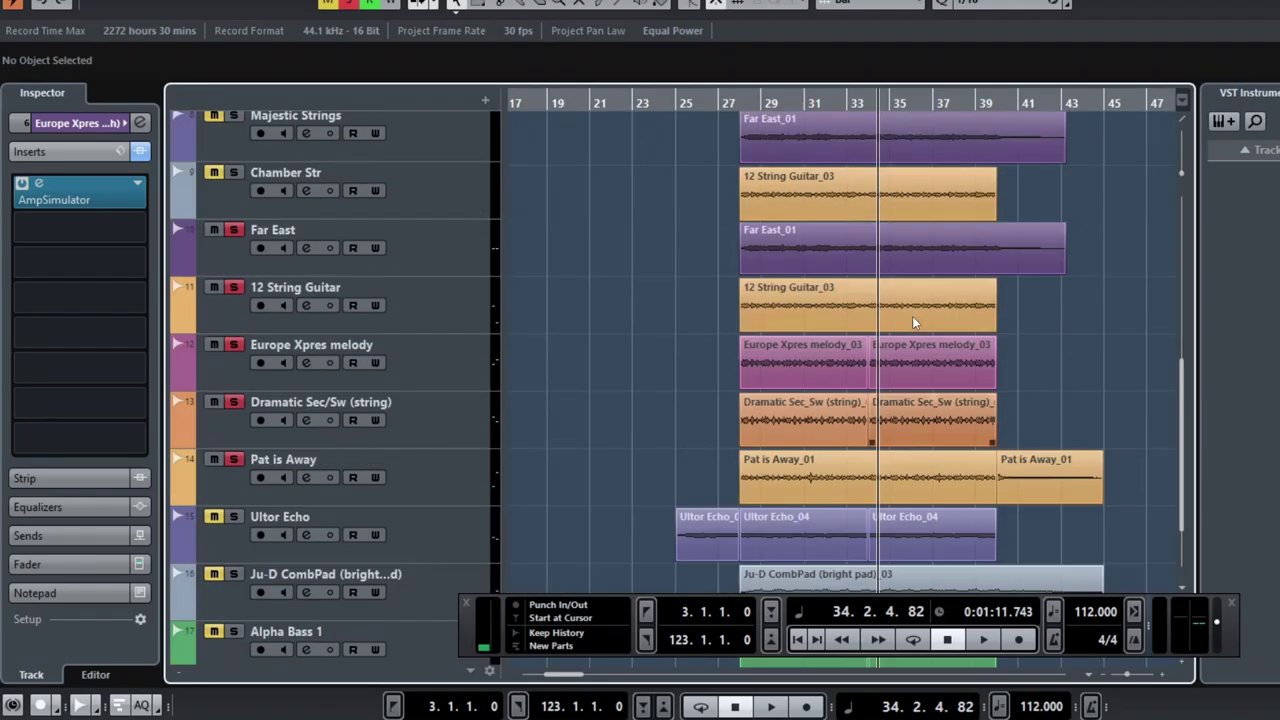
Step: Clear all solos, play Ultor Echo solo from bar 28, add Ju-D CombPad (bright pad) to it, and stop playback
click(742, 127)
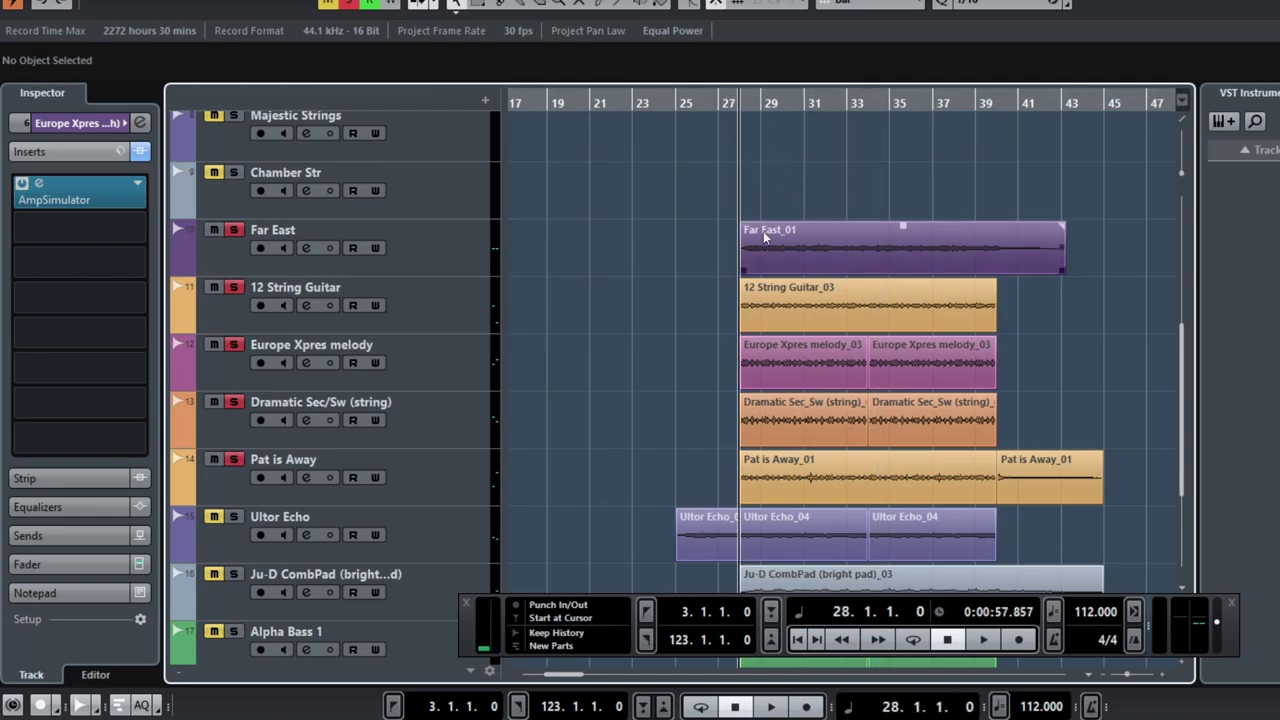
scroll(213, 281, down, 4)
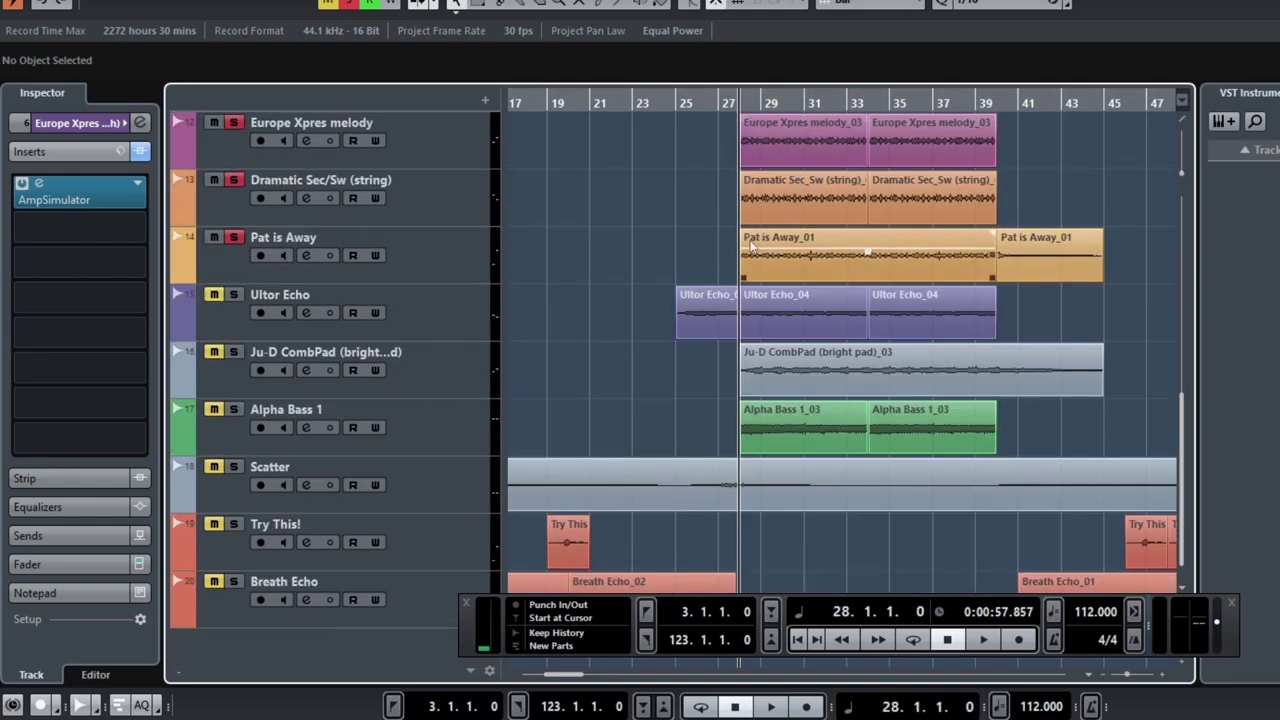
click(346, 6)
click(233, 294)
key(space)
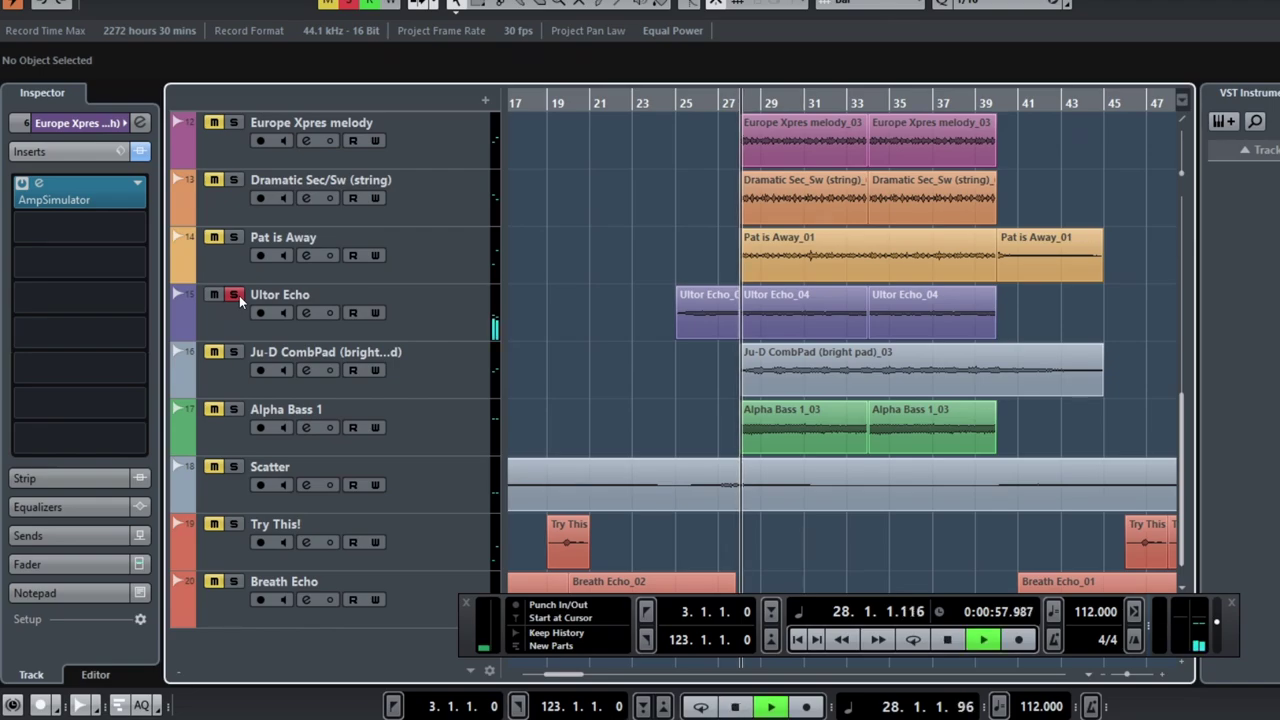
click(236, 353)
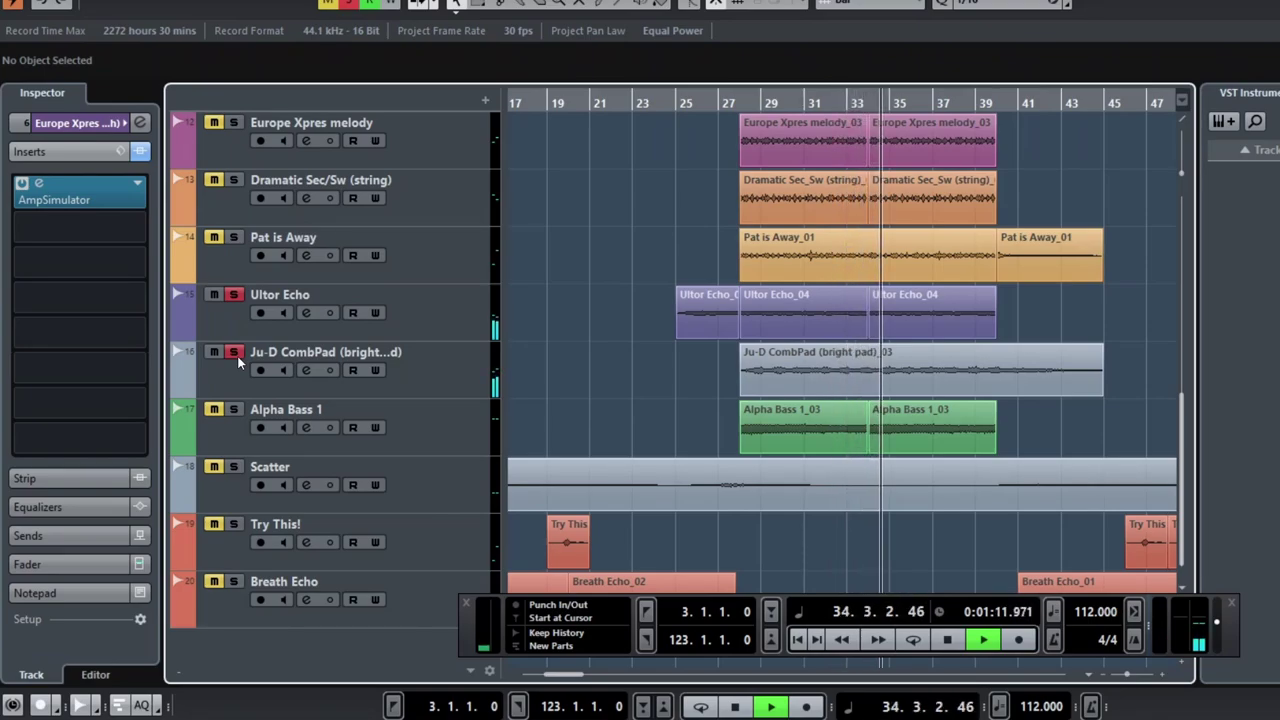
key(space)
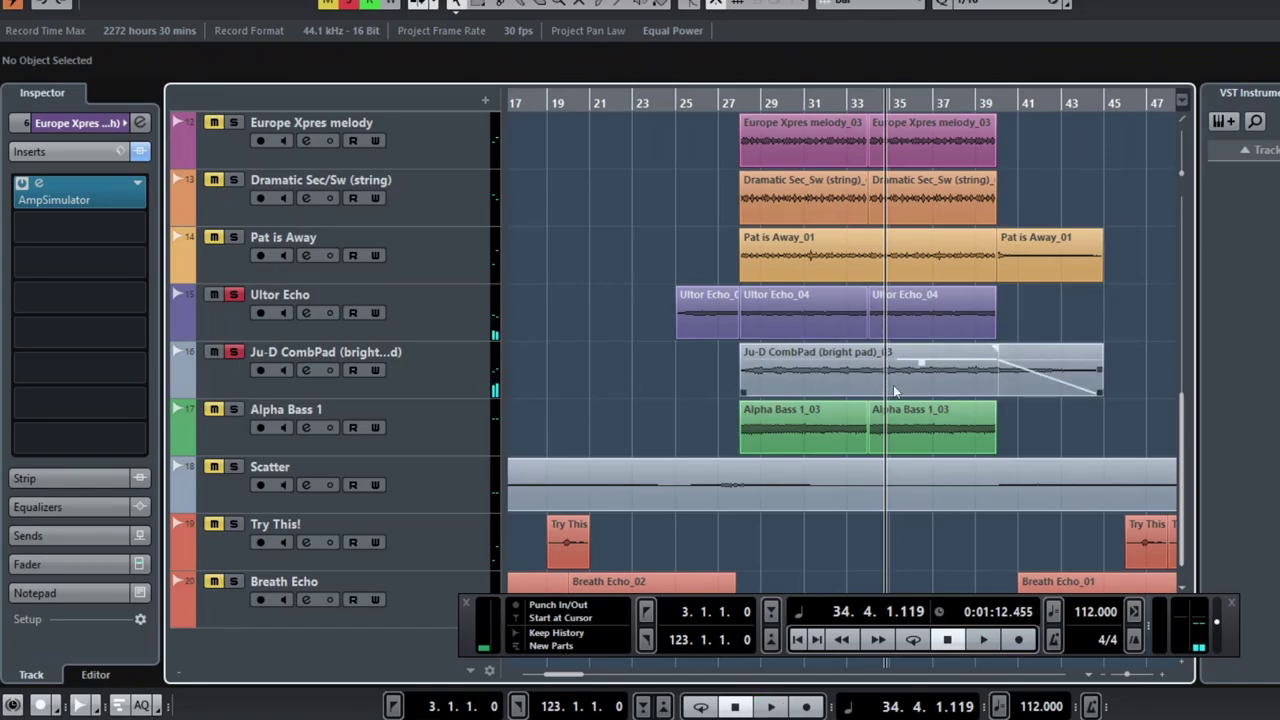
Step: Replay from bar 28 with Alpha Bass 1 added, narrow the solo to Alpha Bass 1 alone, and stop playback
click(735, 100)
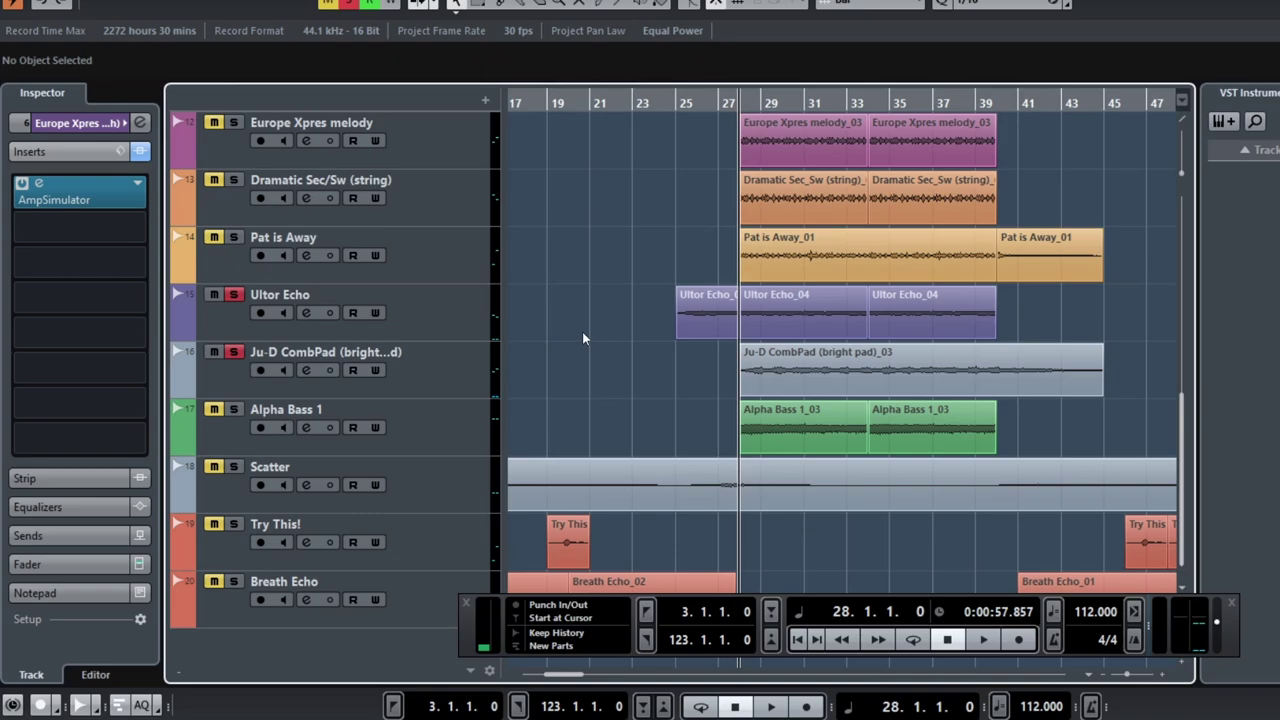
key(space)
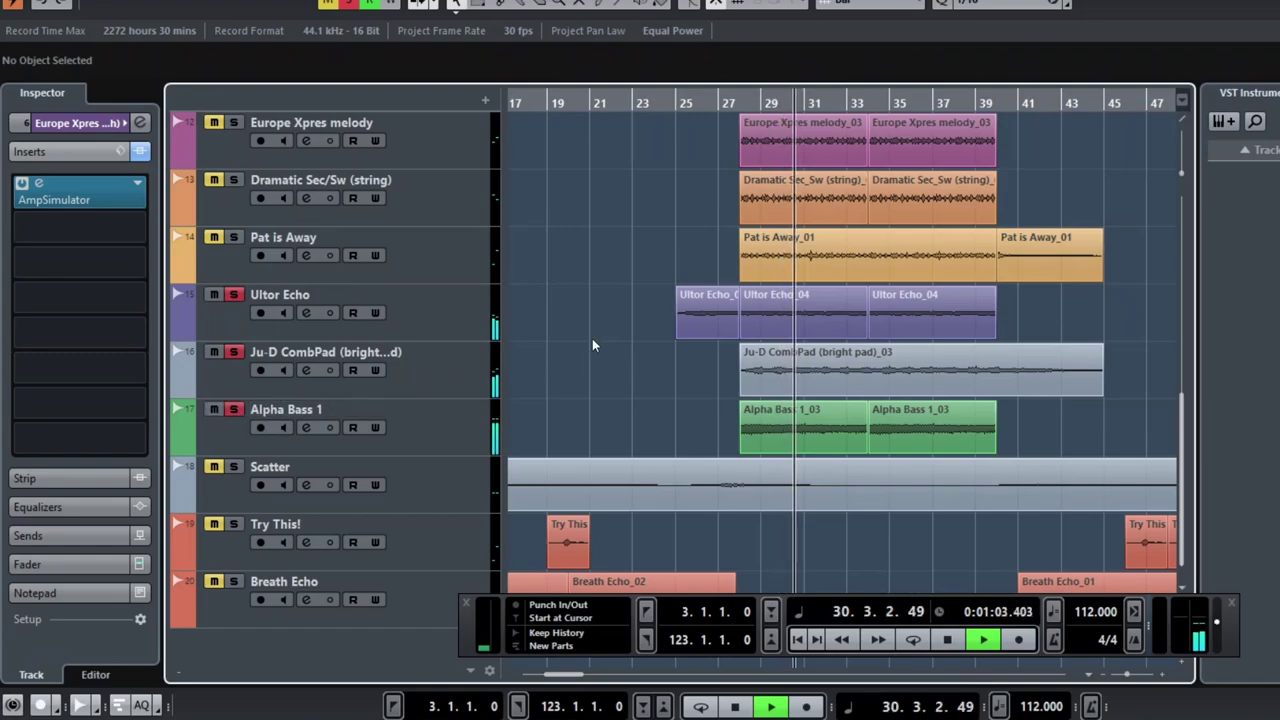
click(233, 352)
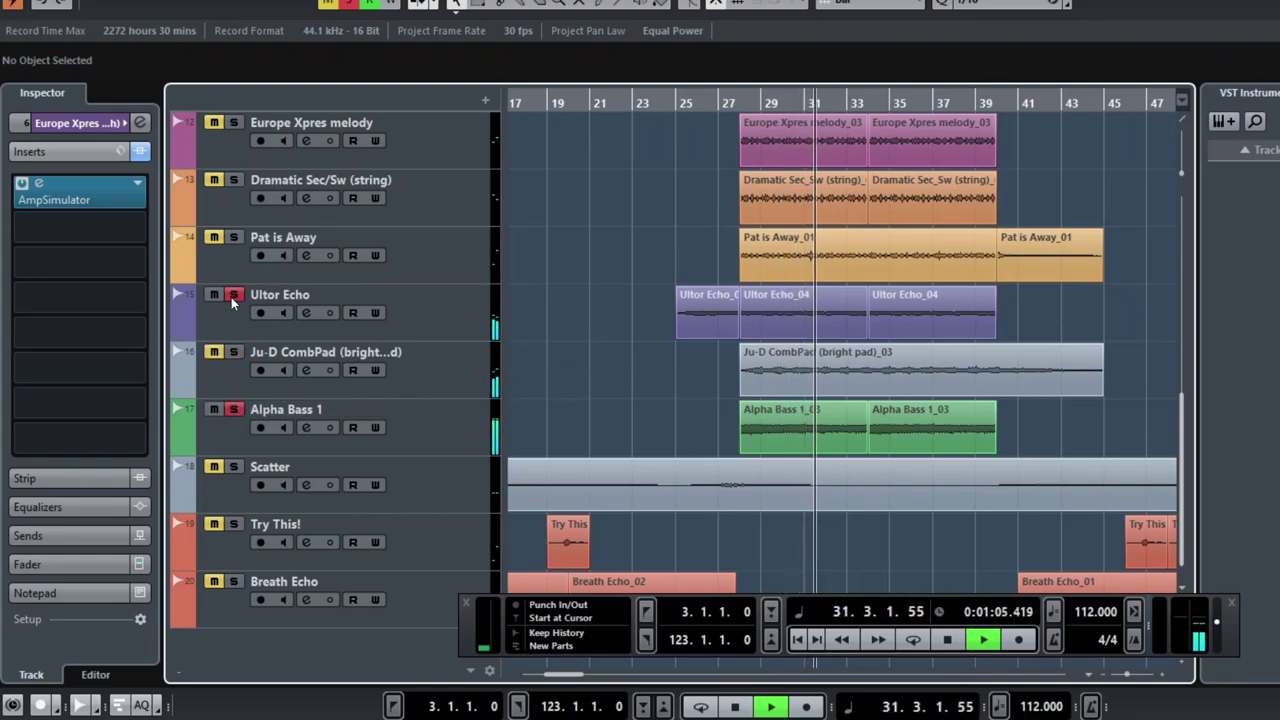
click(233, 298)
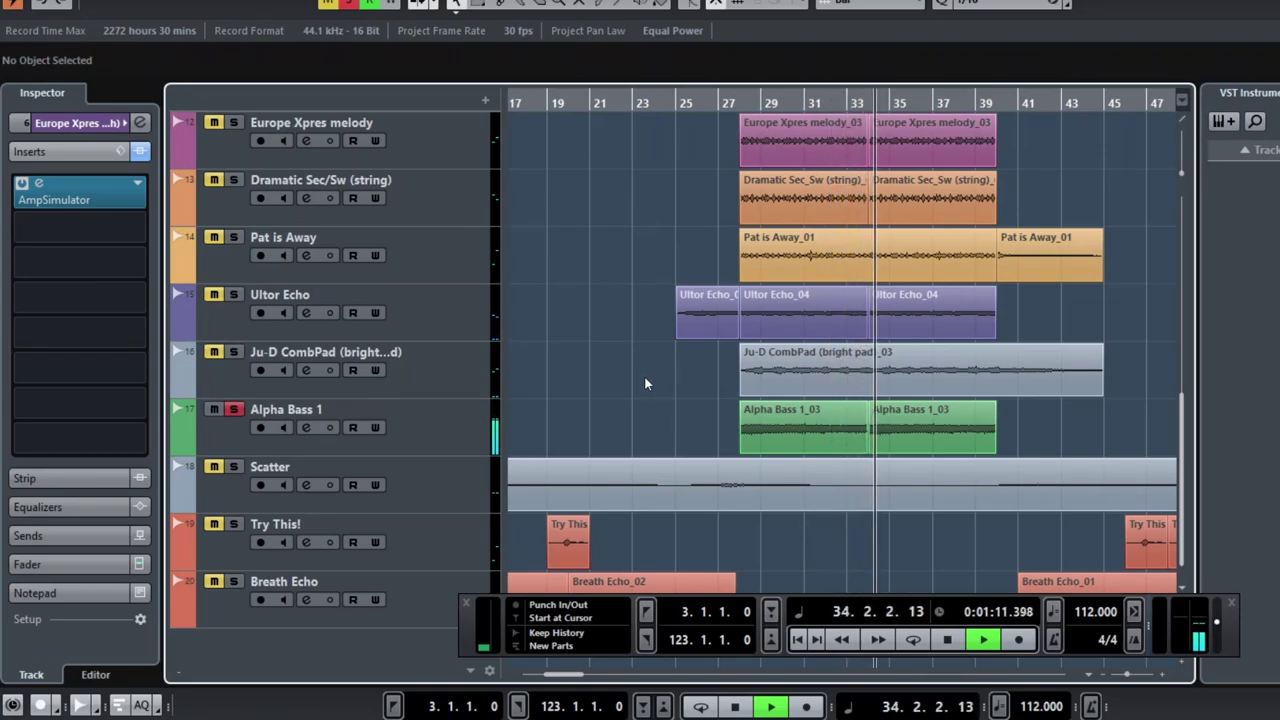
key(space)
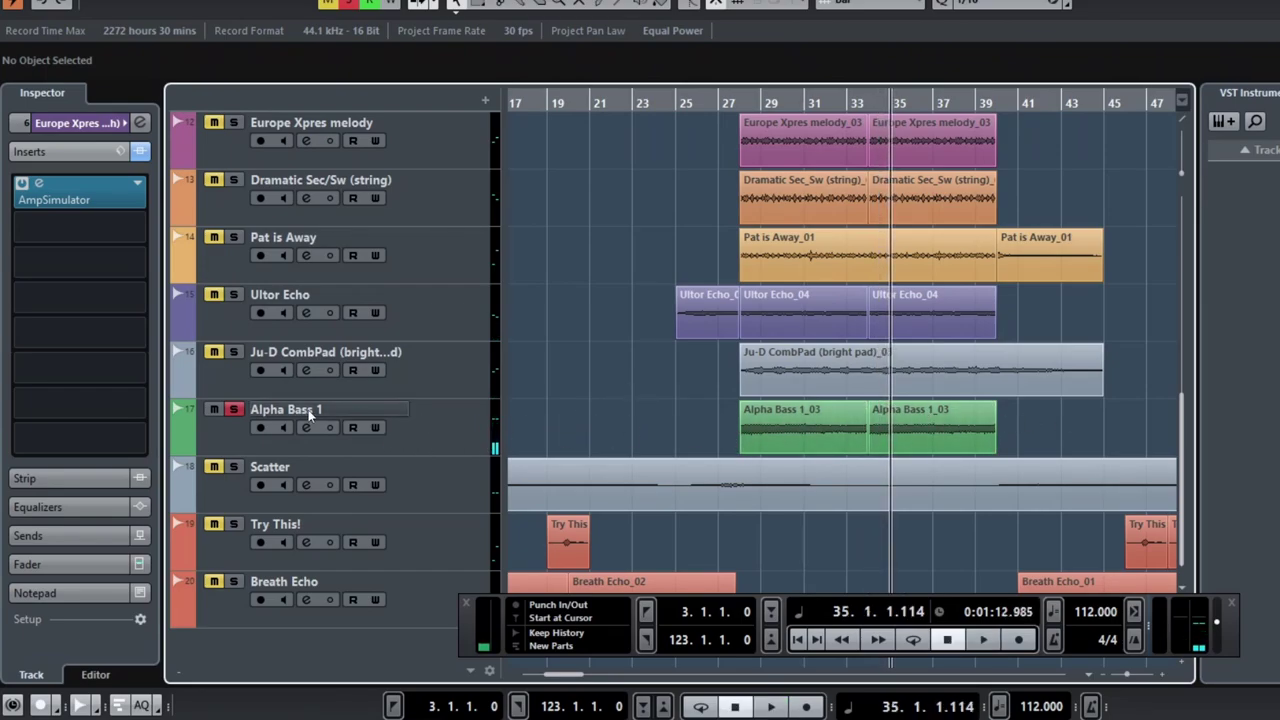
Step: Clear the solo and compare the Bass DI clips from bar 9 onward with the Alpha Bass 1 sections across the arrangement
scroll(962, 301, down, 4)
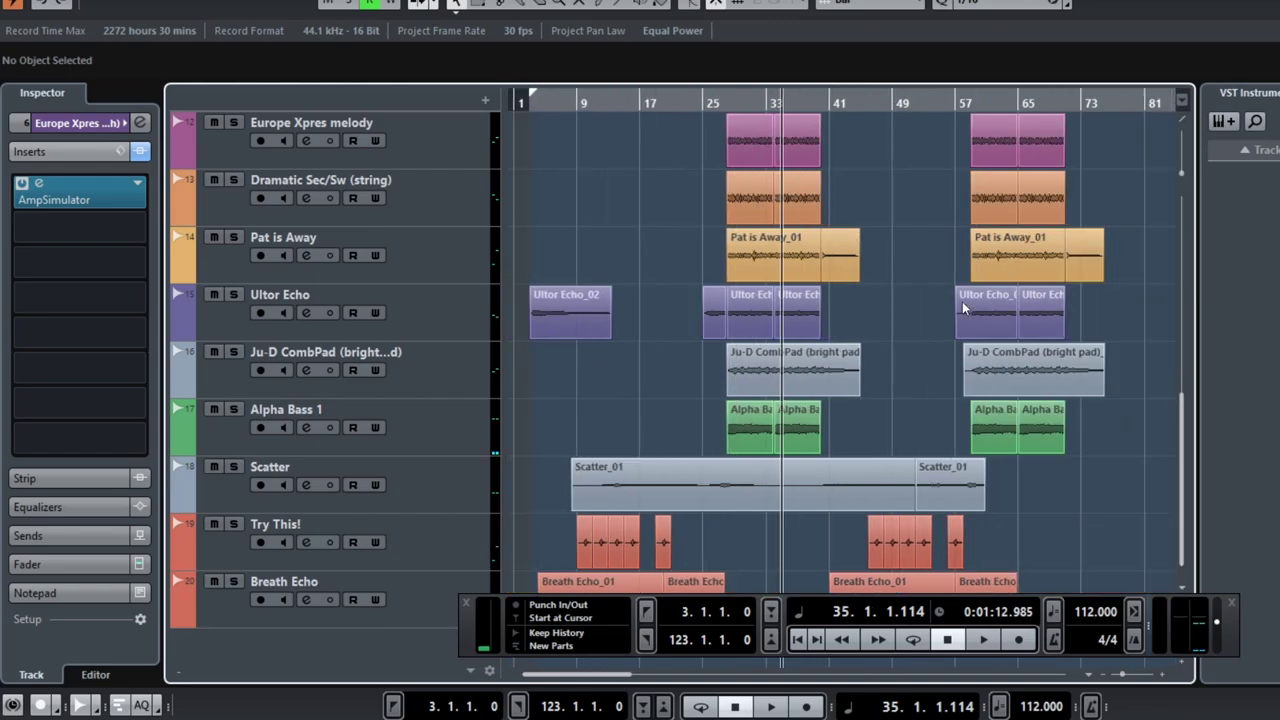
scroll(814, 356, up, 5)
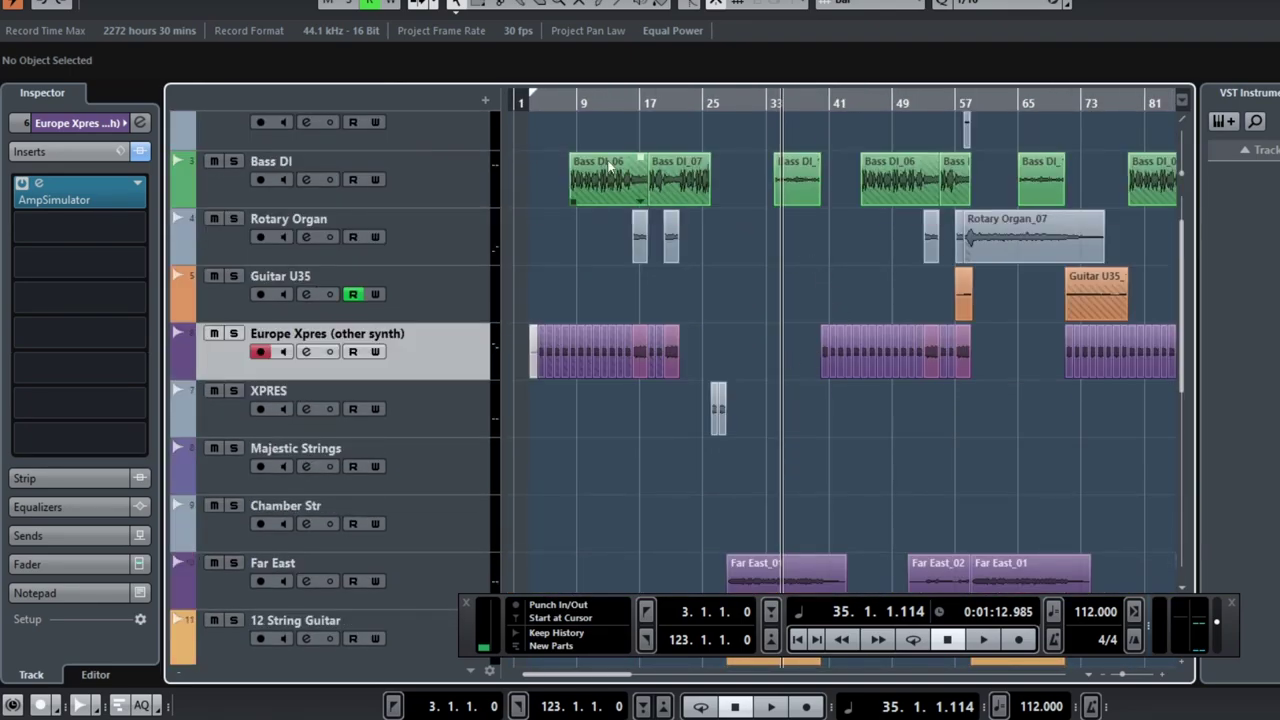
click(574, 101)
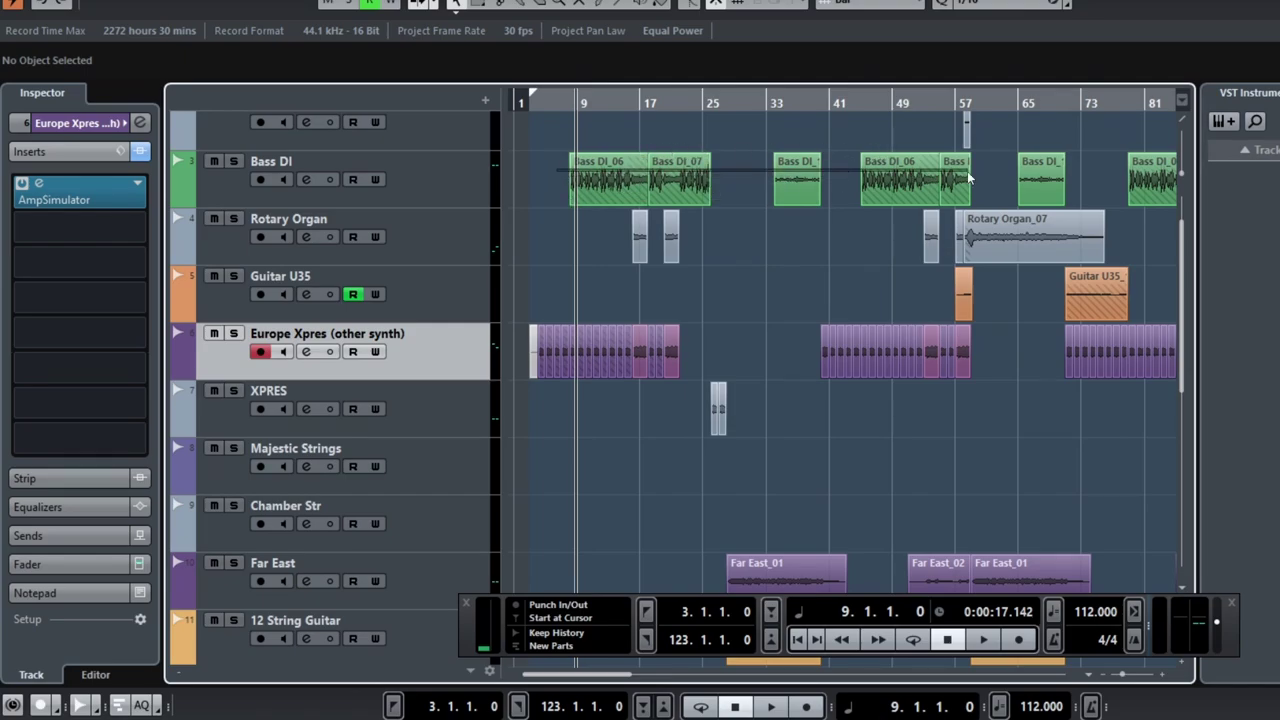
scroll(792, 259, down, 5)
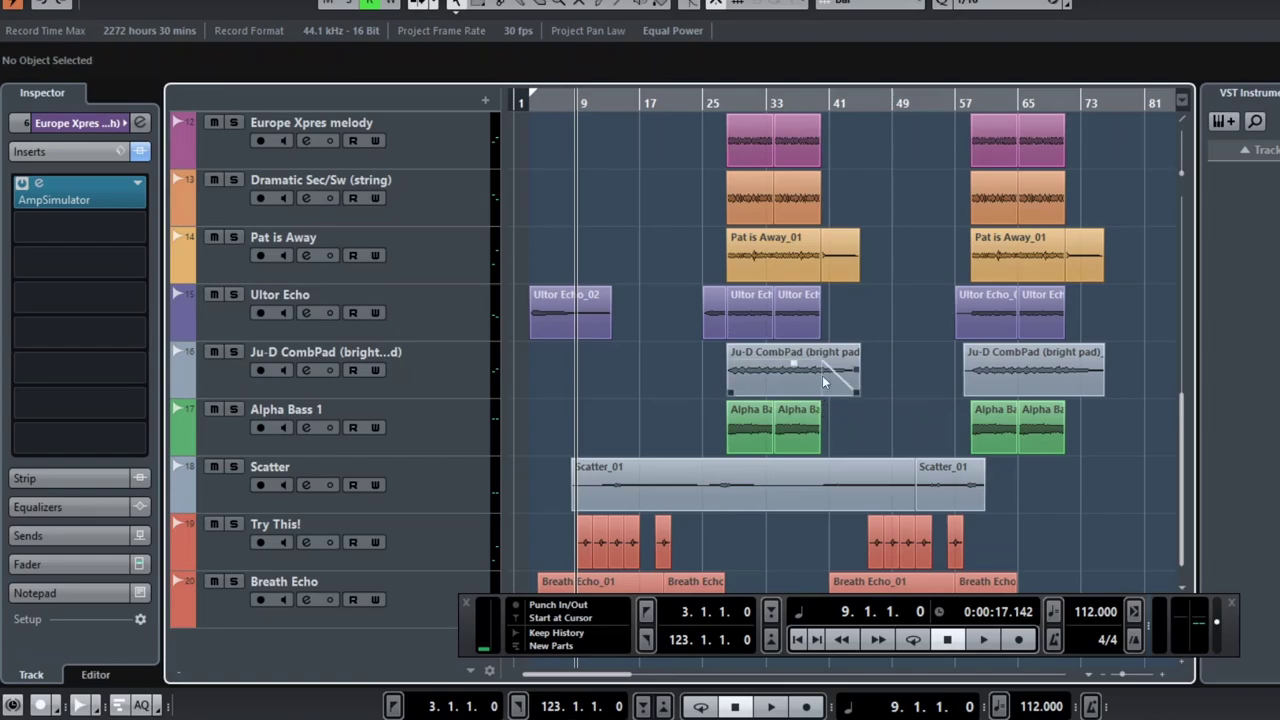
Step: Solo Bass DI, Ultor Echo and Ju-D CombPad (bright pad), and play them from bar 34
scroll(822, 380, up, 6)
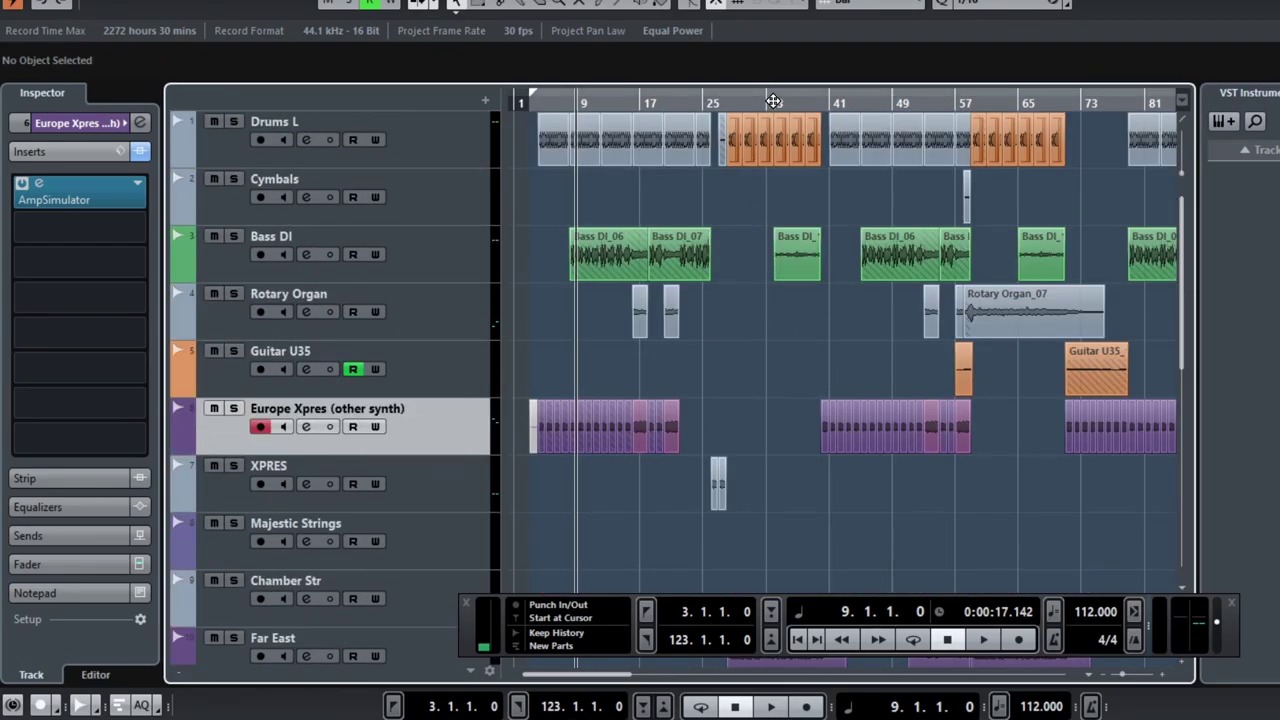
click(772, 99)
click(234, 237)
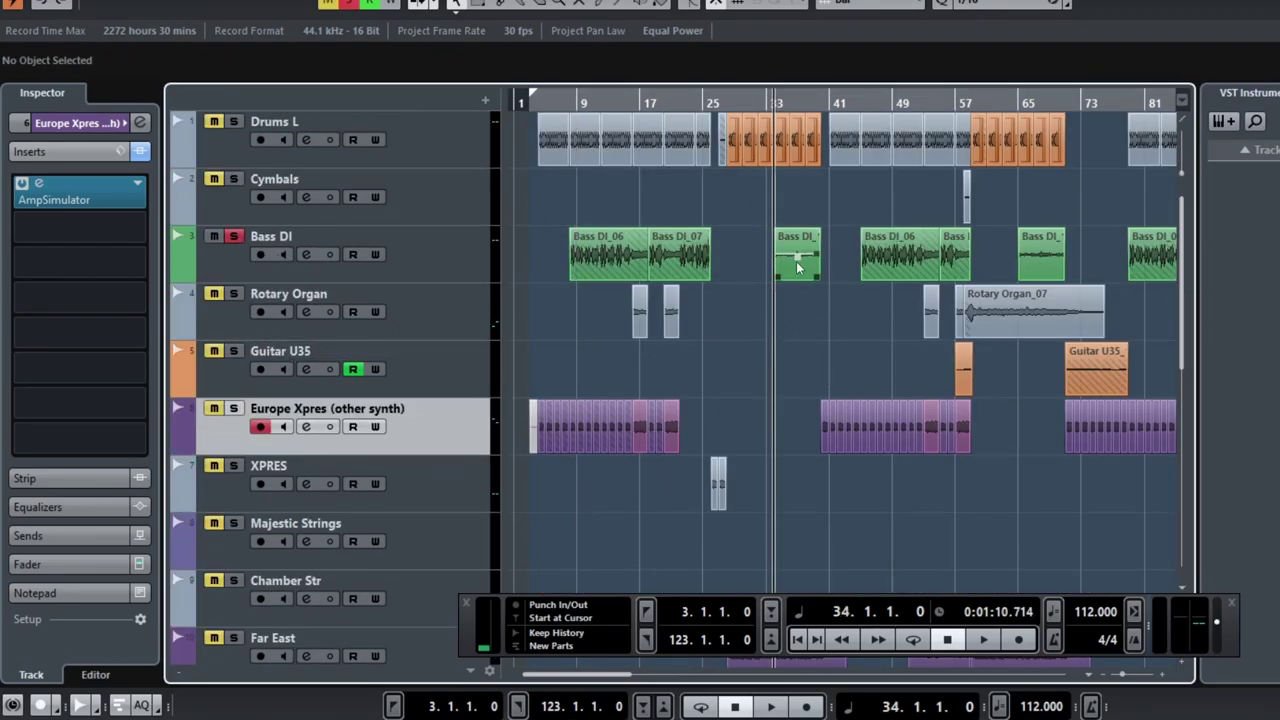
scroll(782, 331, down, 6)
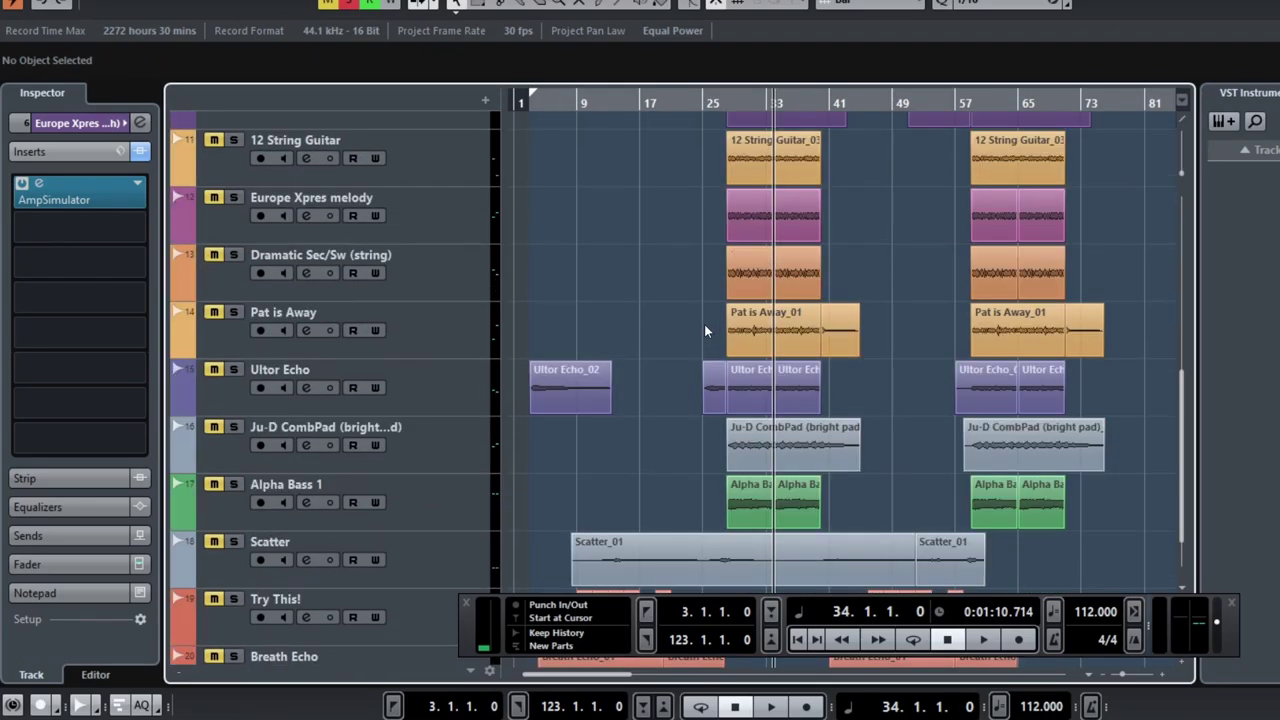
click(233, 295)
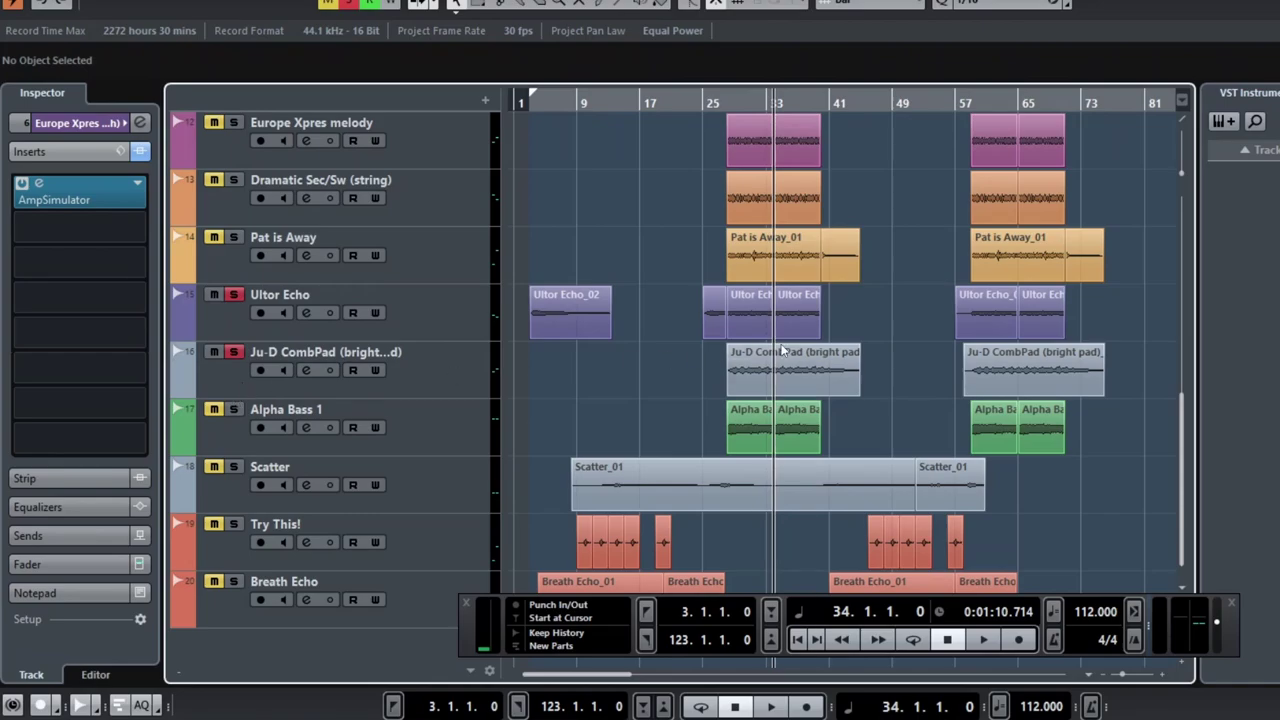
scroll(783, 350, up, 6)
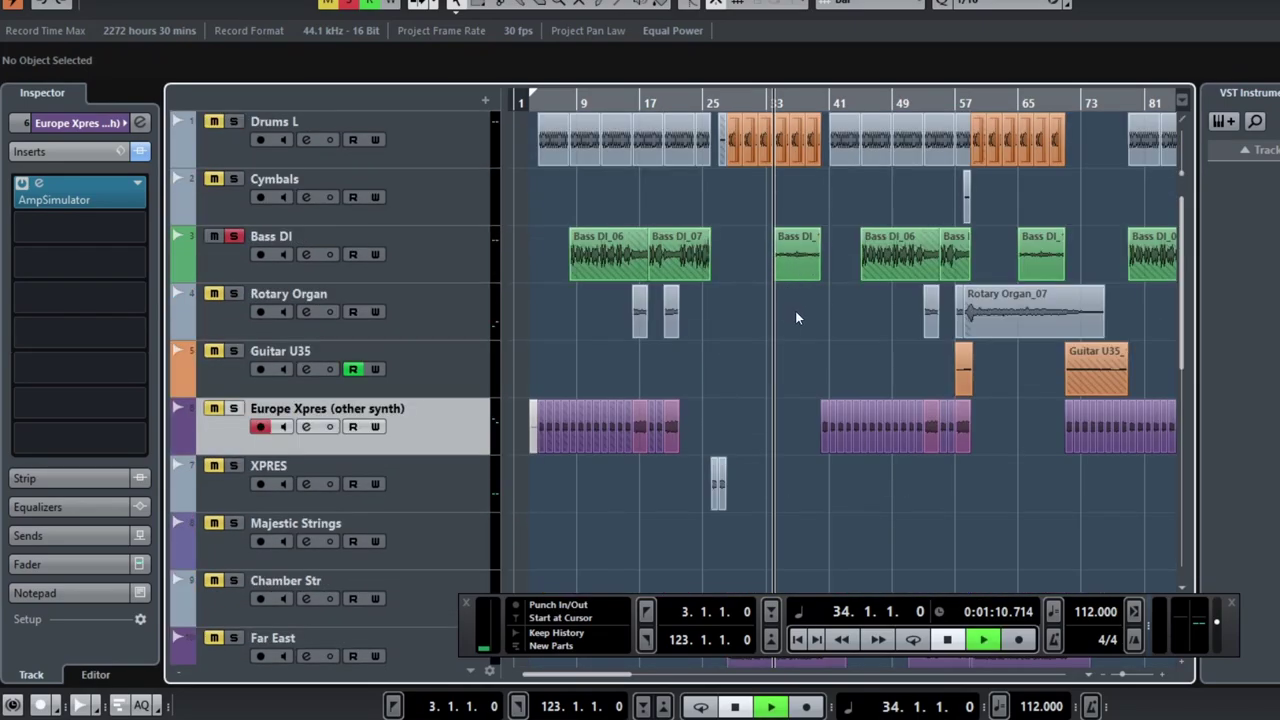
Step: Zoom in on the Bass DI clip between bars 34 and 40 while playback continues
mouse_move(794, 276)
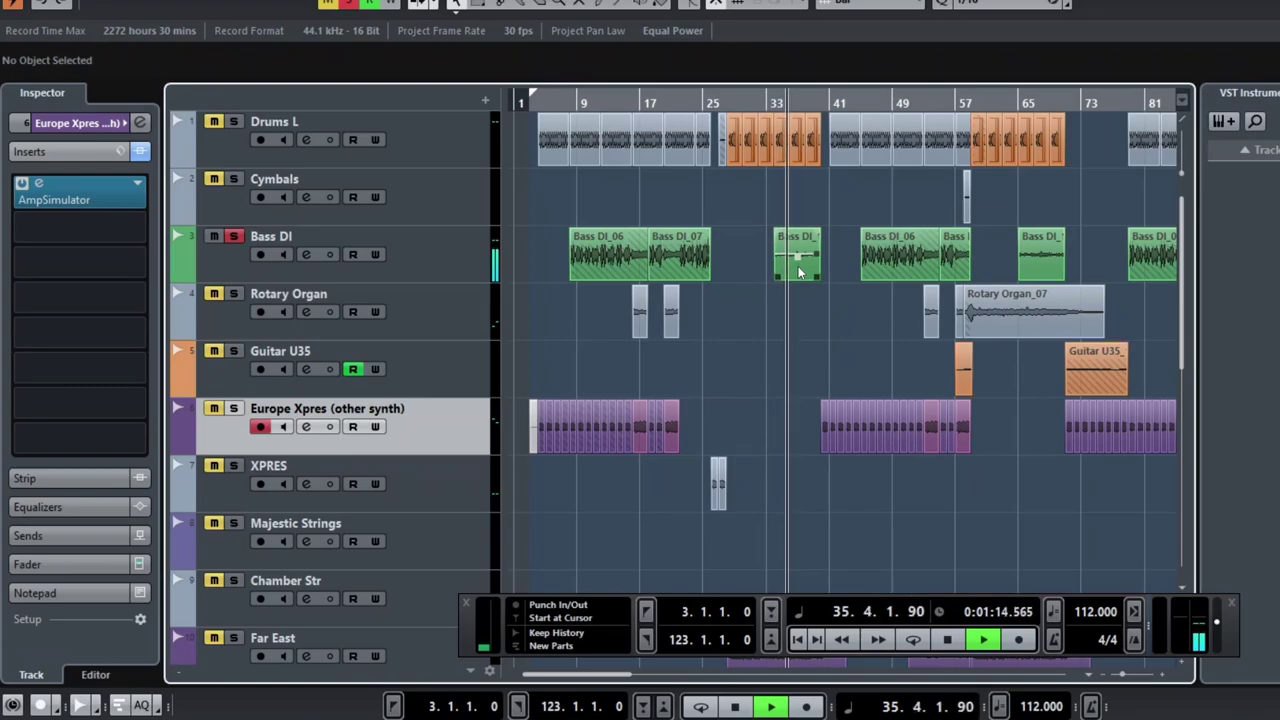
key(h)
key(h)
key(h)
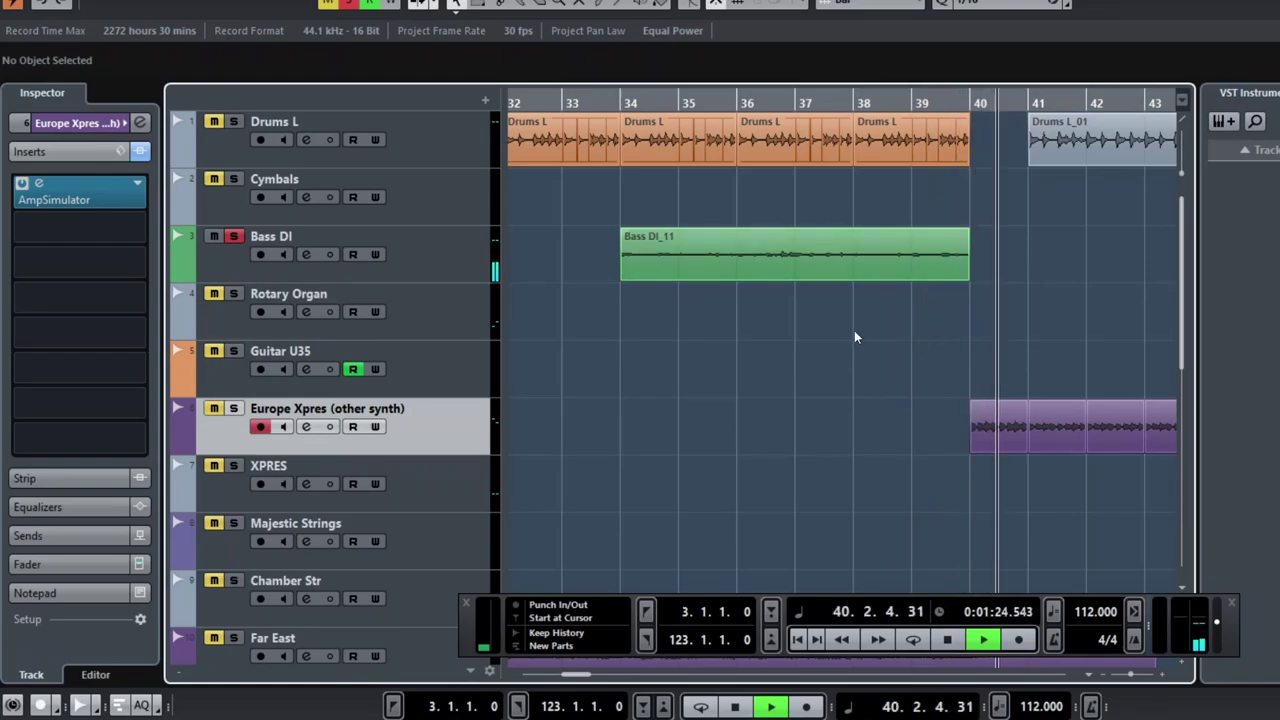
Step: Stop playback and clear all solo and mute states across the project's tracks
key(space)
scroll(770, 342, down, 3)
scroll(755, 336, up, 3)
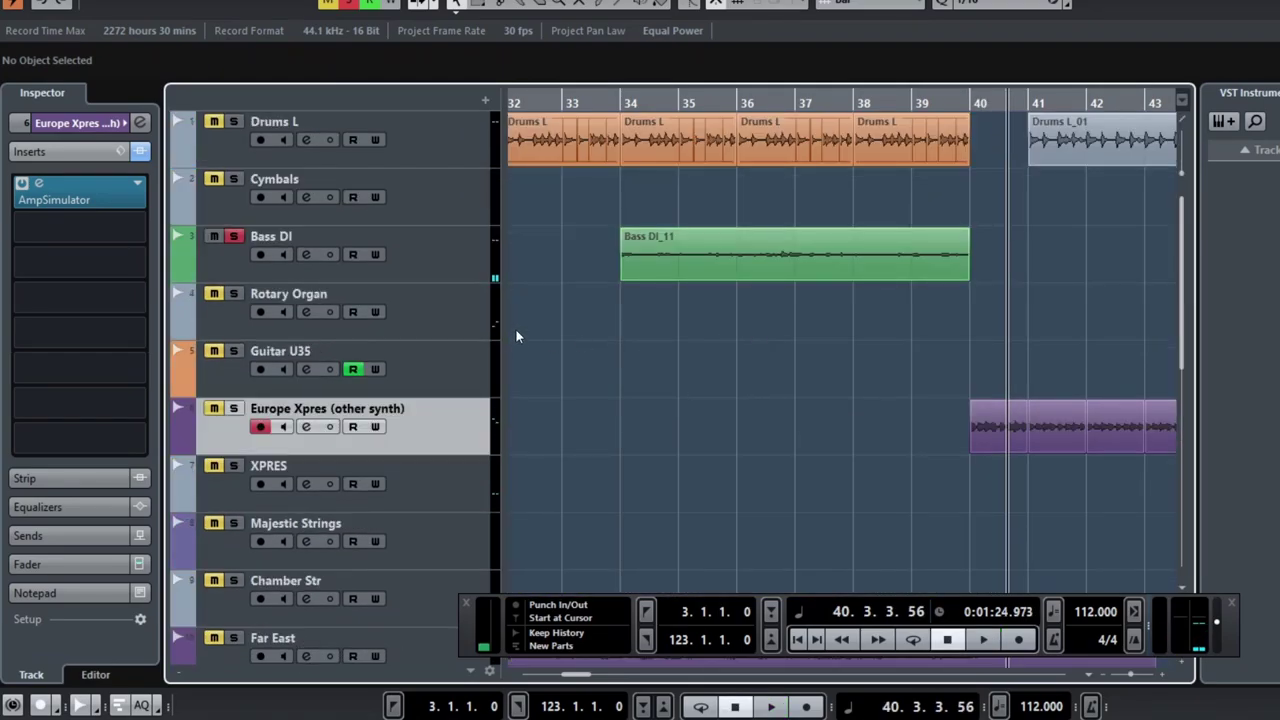
click(348, 4)
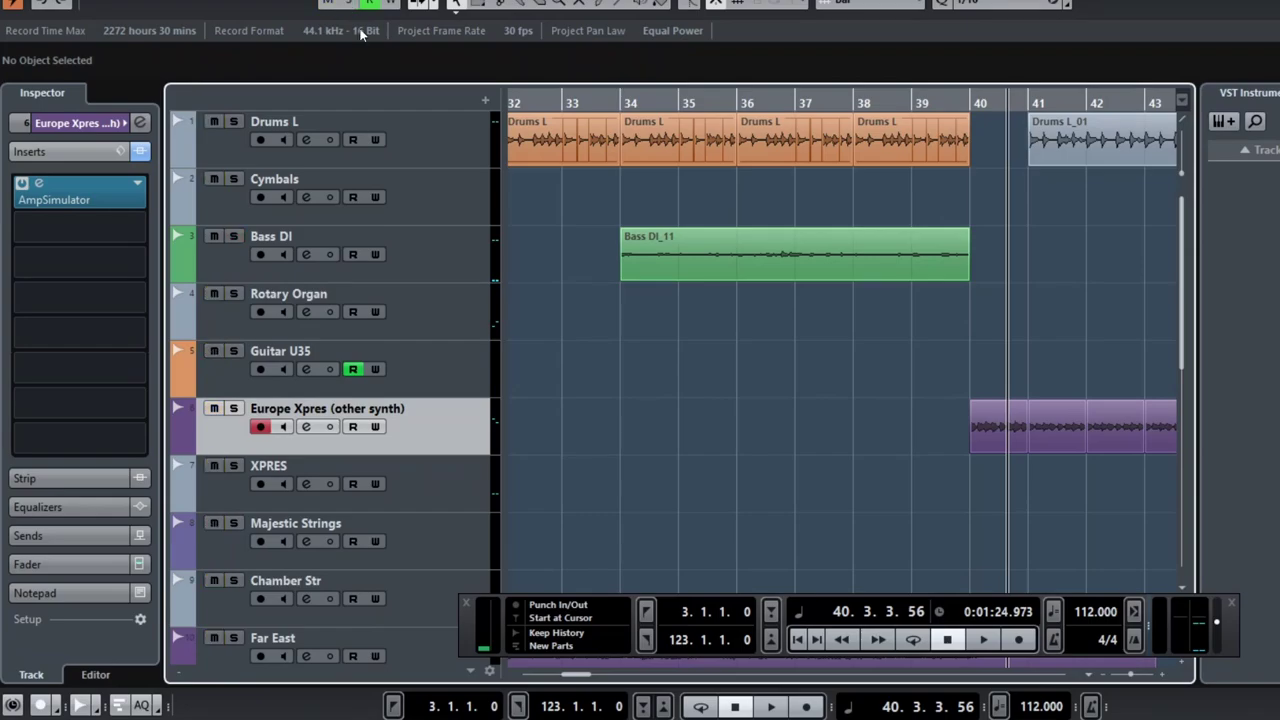
Step: Examine the arrangement around bars 25 to 65 across all tracks, from Drums L down to Breath Echo
scroll(686, 373, down, 4)
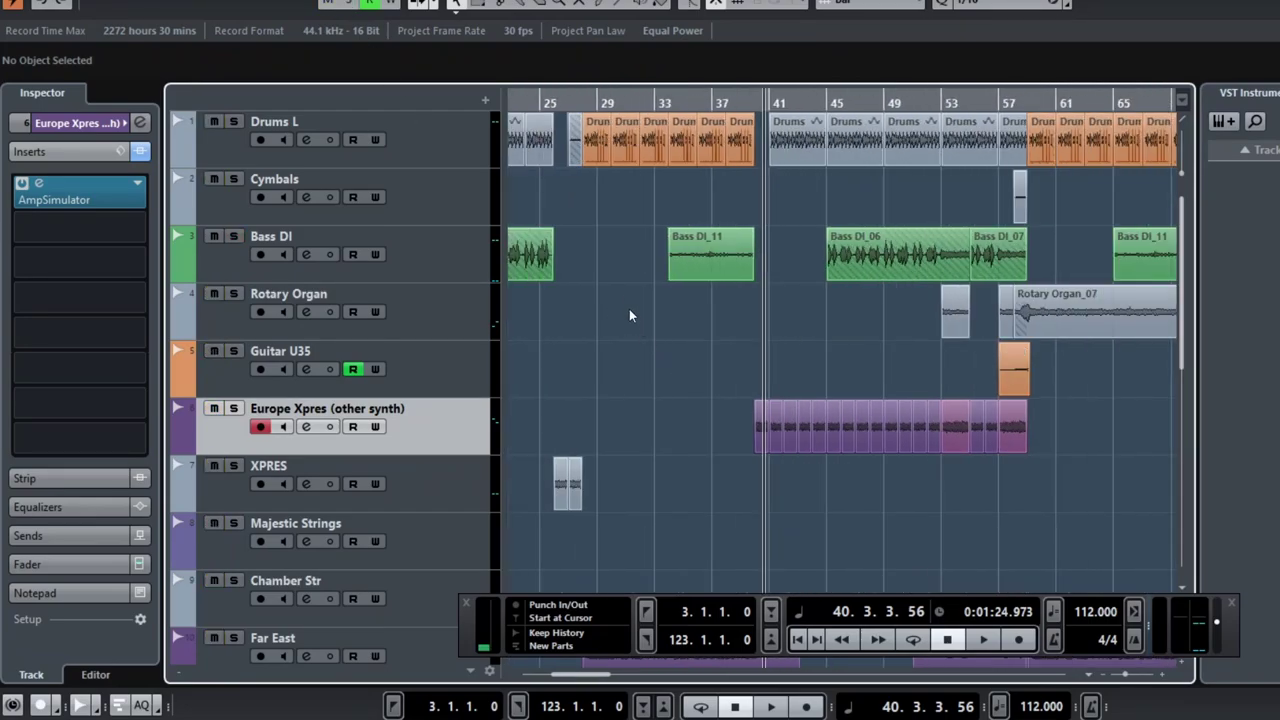
scroll(620, 290, down, 3)
scroll(621, 296, down, 2)
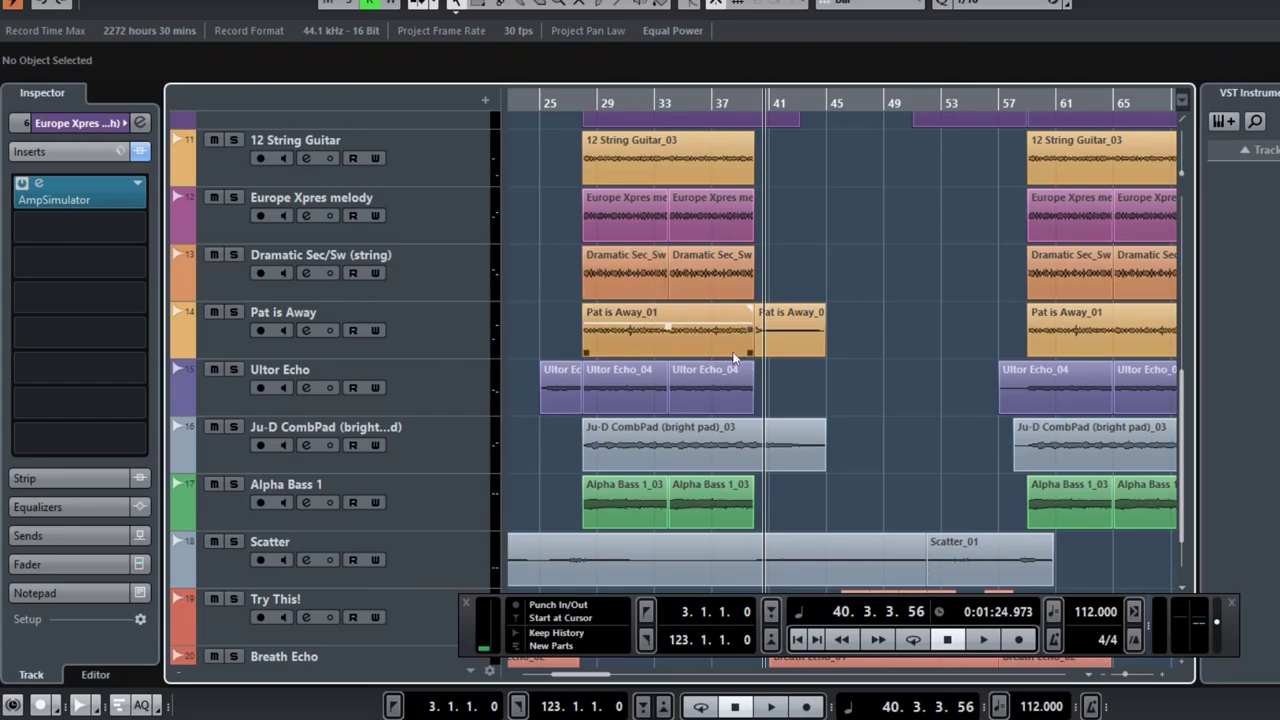
scroll(735, 358, down, 1)
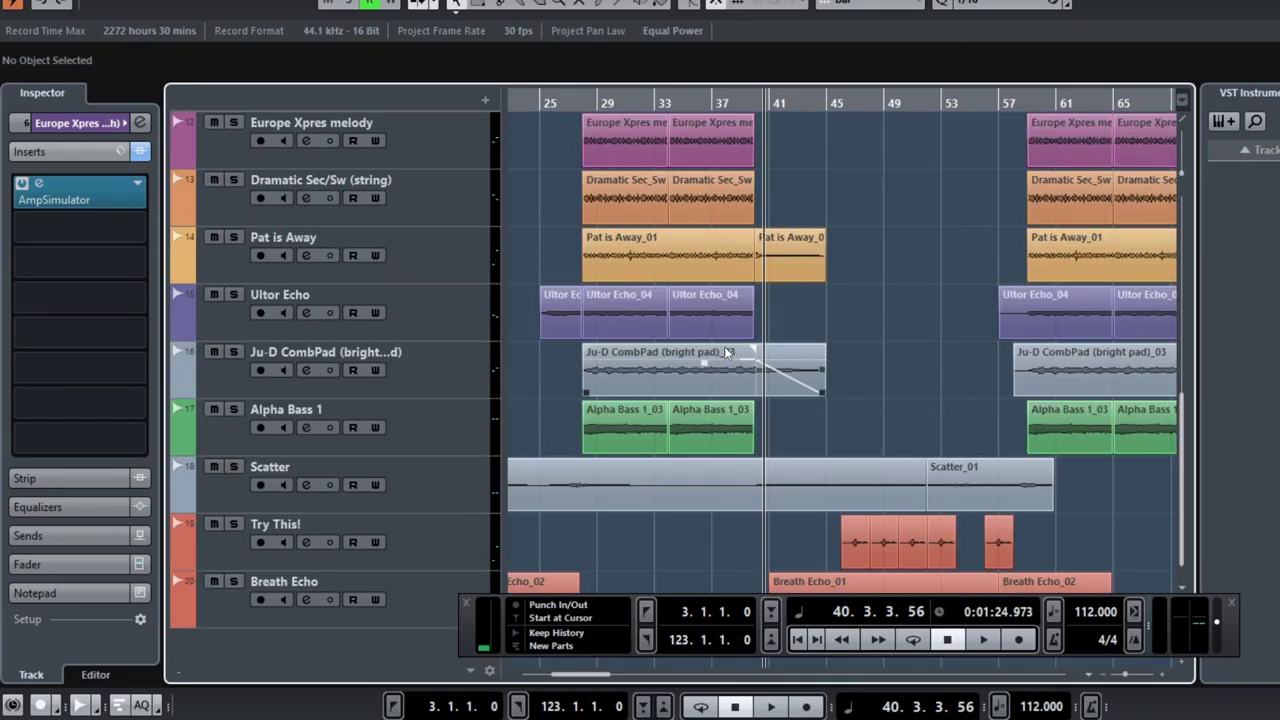
scroll(703, 321, up, 6)
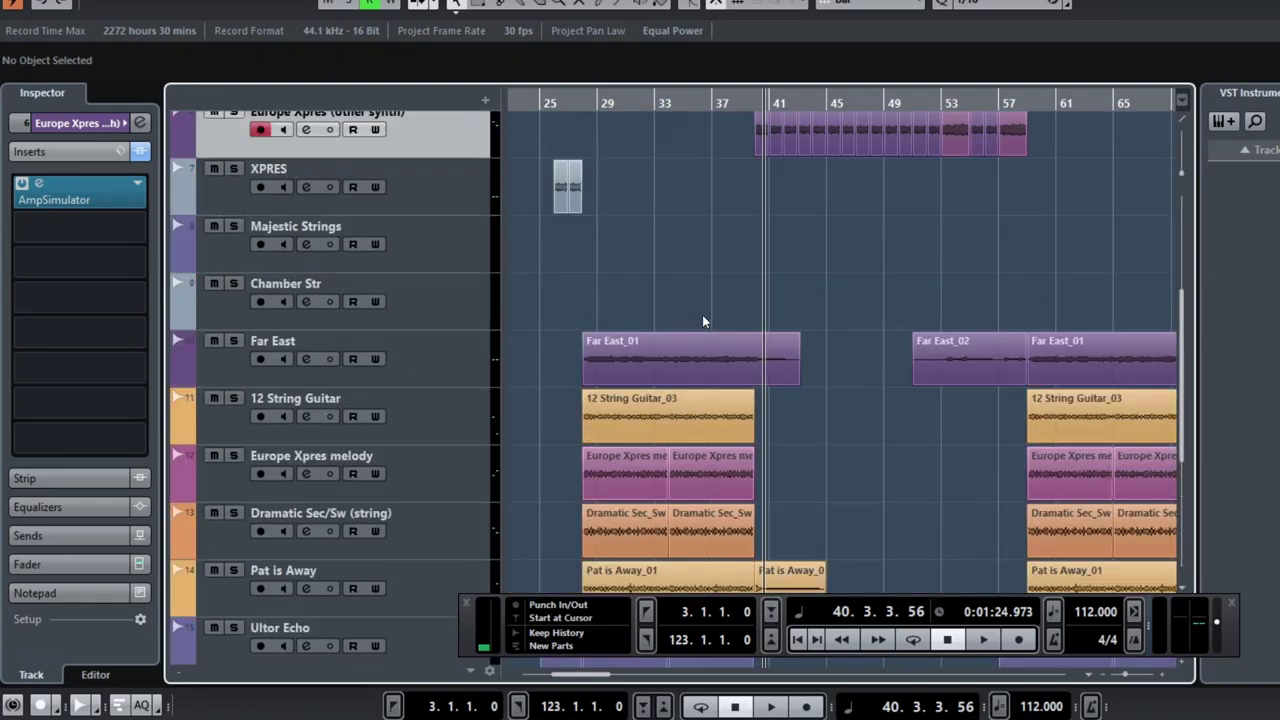
scroll(678, 345, up, 2)
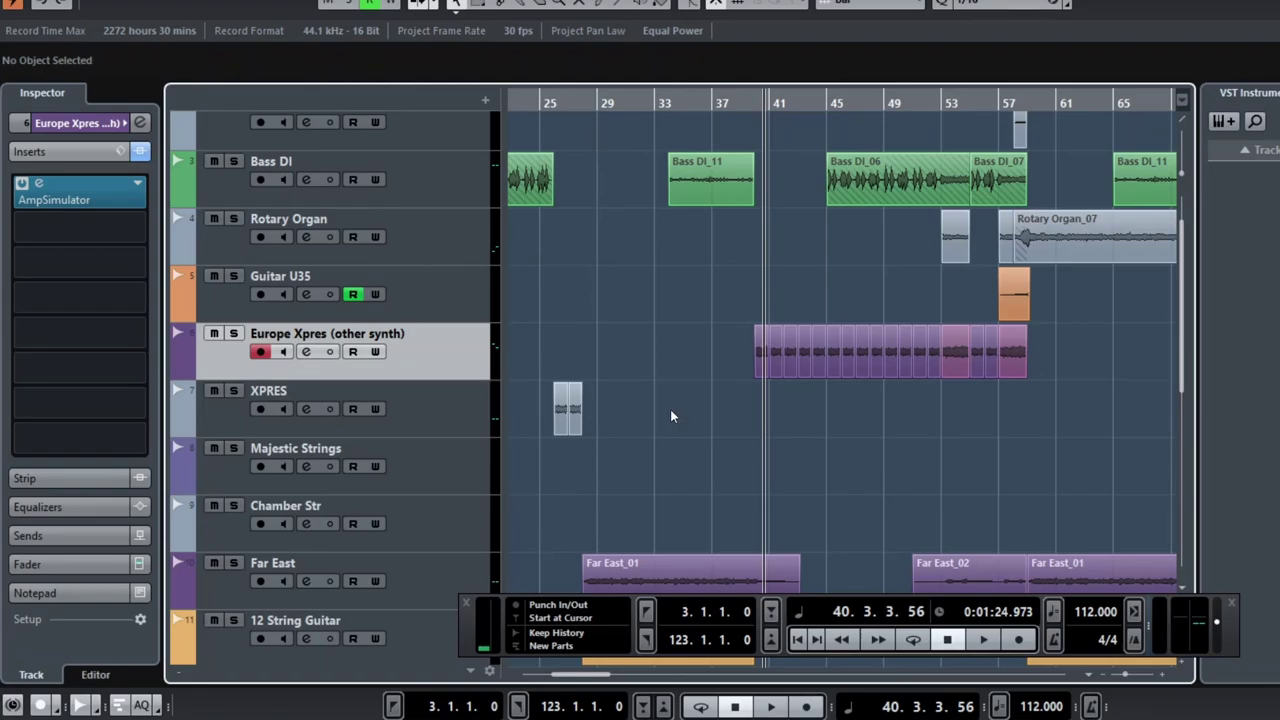
scroll(670, 416, up, 1)
Step: Examine the whole song's arrangement from bar 1 to bar 121, comparing where the clips of each track repeat
key(g)
key(g)
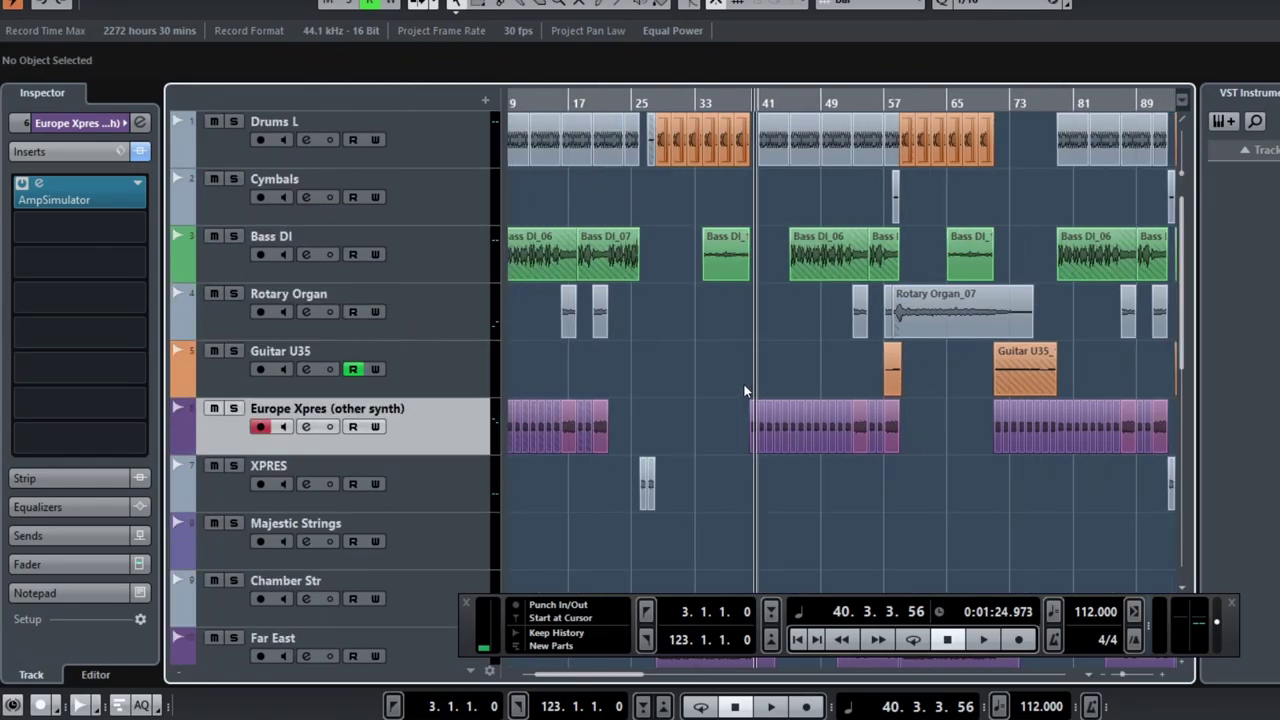
scroll(818, 339, right, 4)
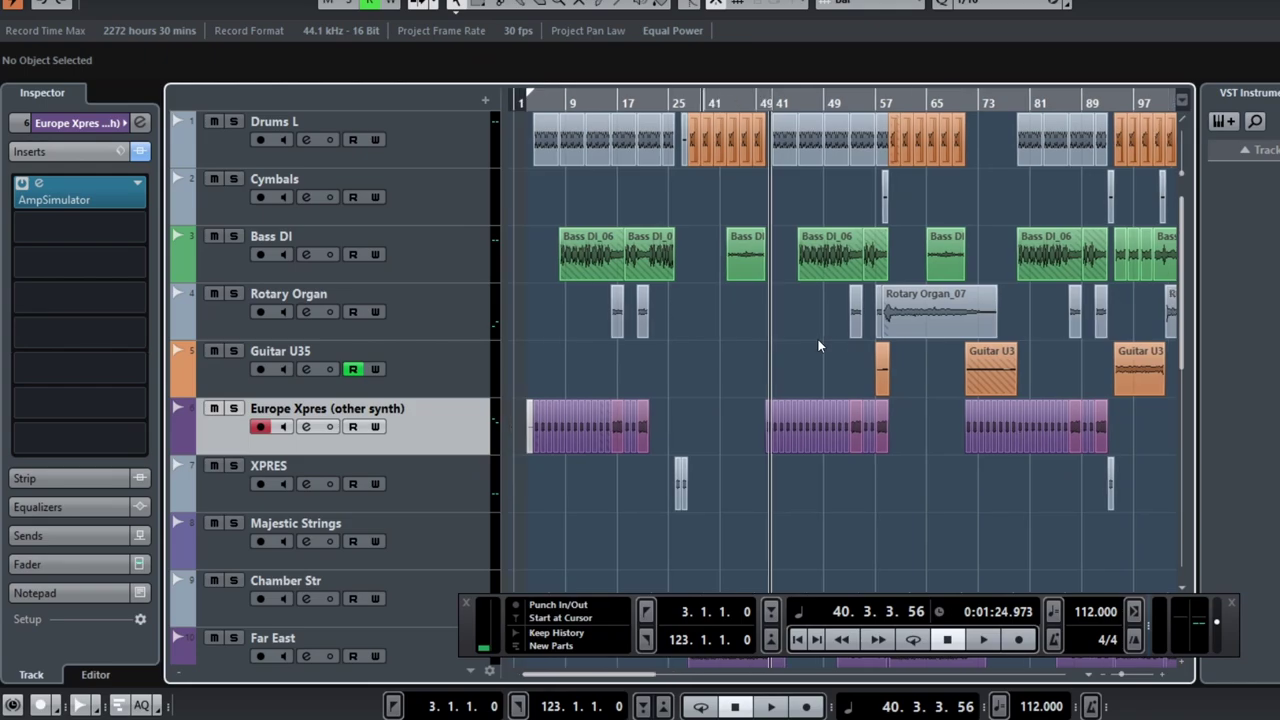
scroll(812, 339, down, 5)
scroll(806, 337, down, 1)
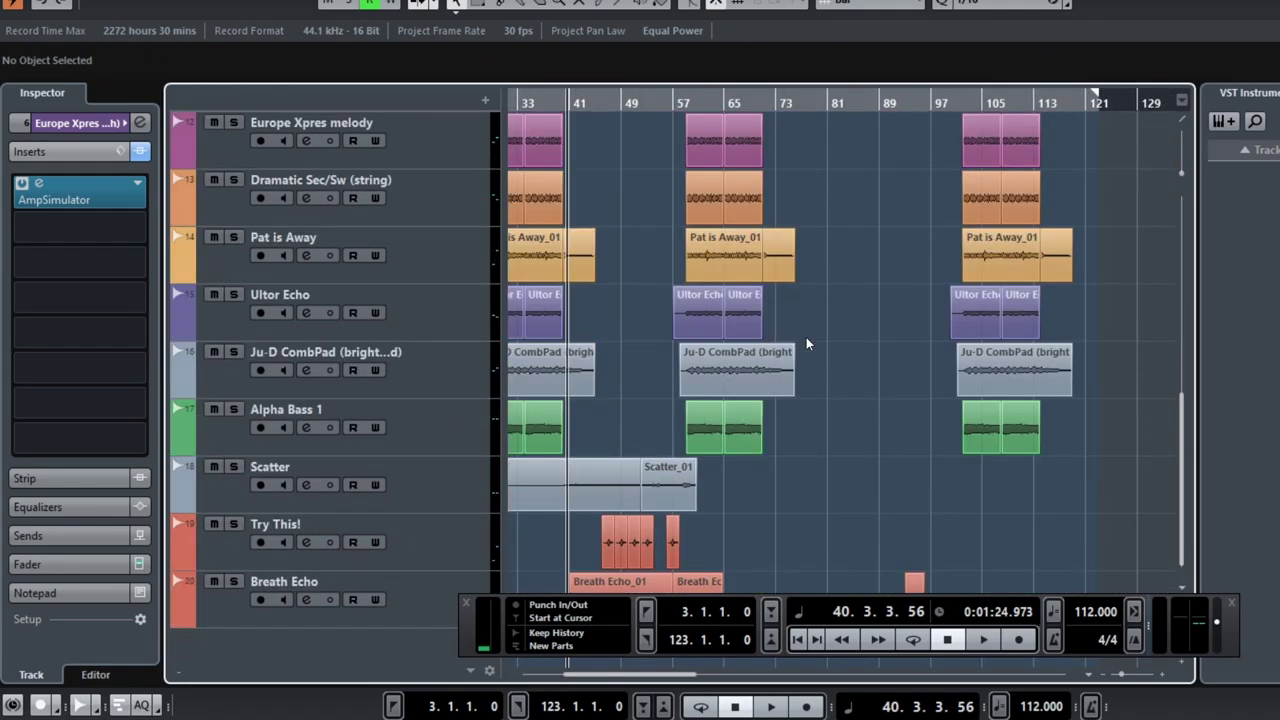
scroll(806, 337, right, 2)
scroll(805, 337, left, 2)
scroll(805, 337, right, 2)
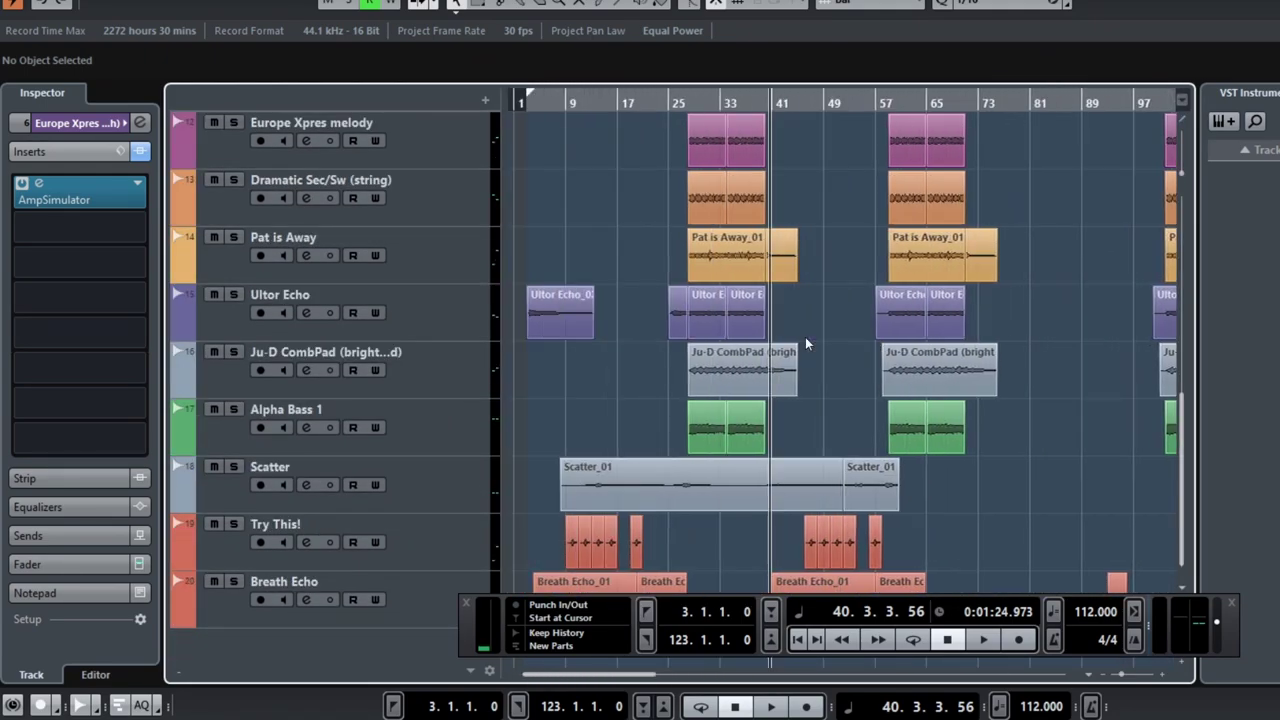
scroll(805, 337, left, 2)
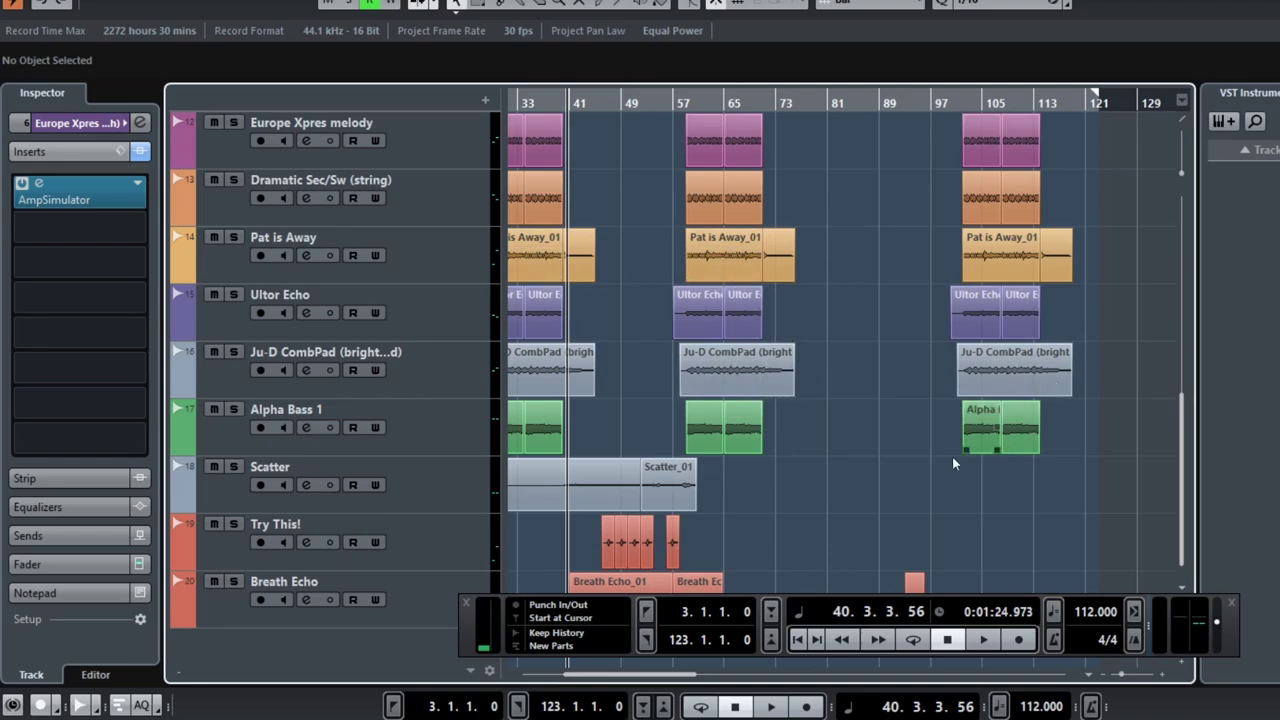
scroll(845, 439, right, 1)
scroll(845, 439, left, 1)
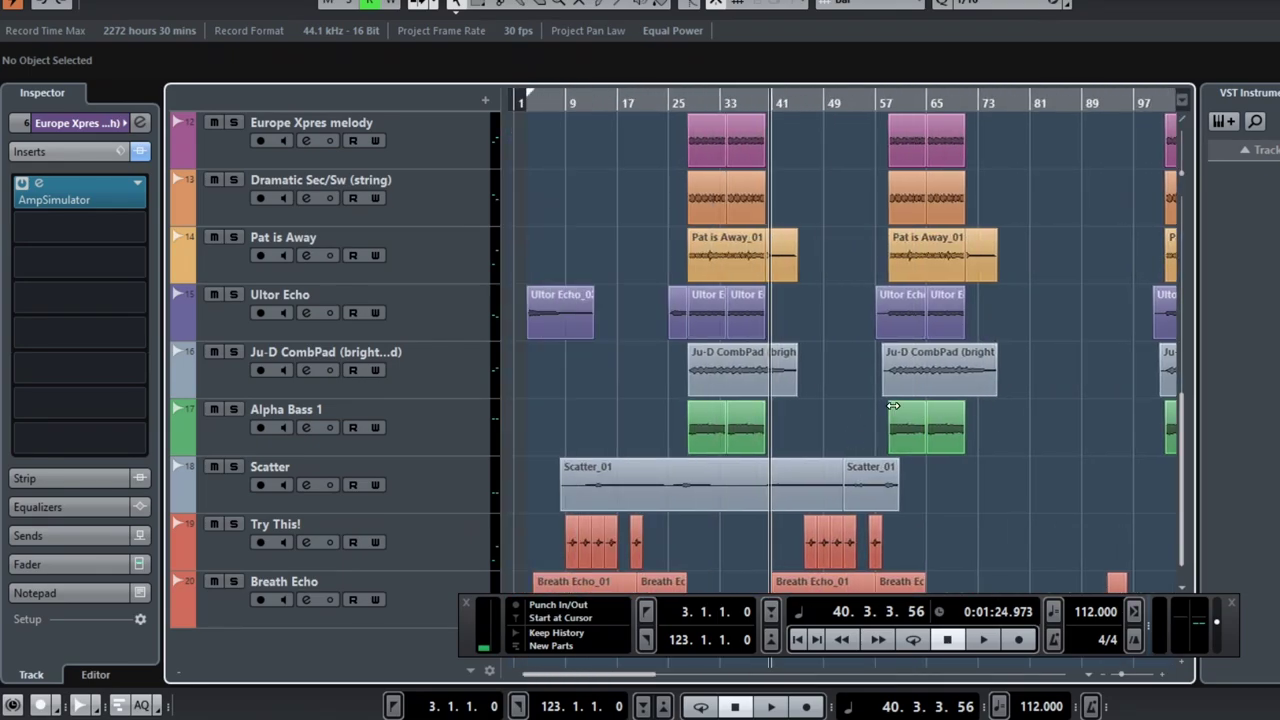
scroll(900, 420, up, 5)
scroll(984, 402, left, 4)
scroll(905, 415, right, 1)
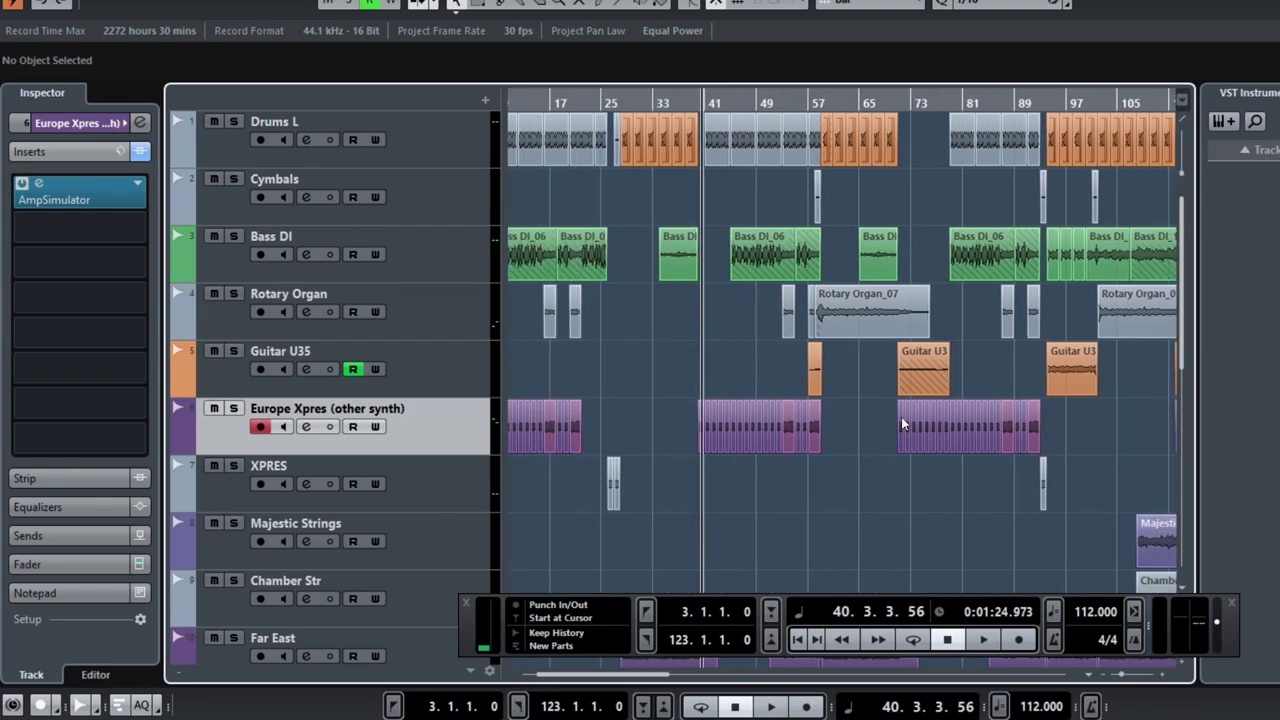
Step: Highlight the Europe Xpres (other synth) clips at bars 40 to 59 and the Bass DI clips from bar 45 for inspection
scroll(860, 415, left, 1)
drag(742, 412, 892, 430)
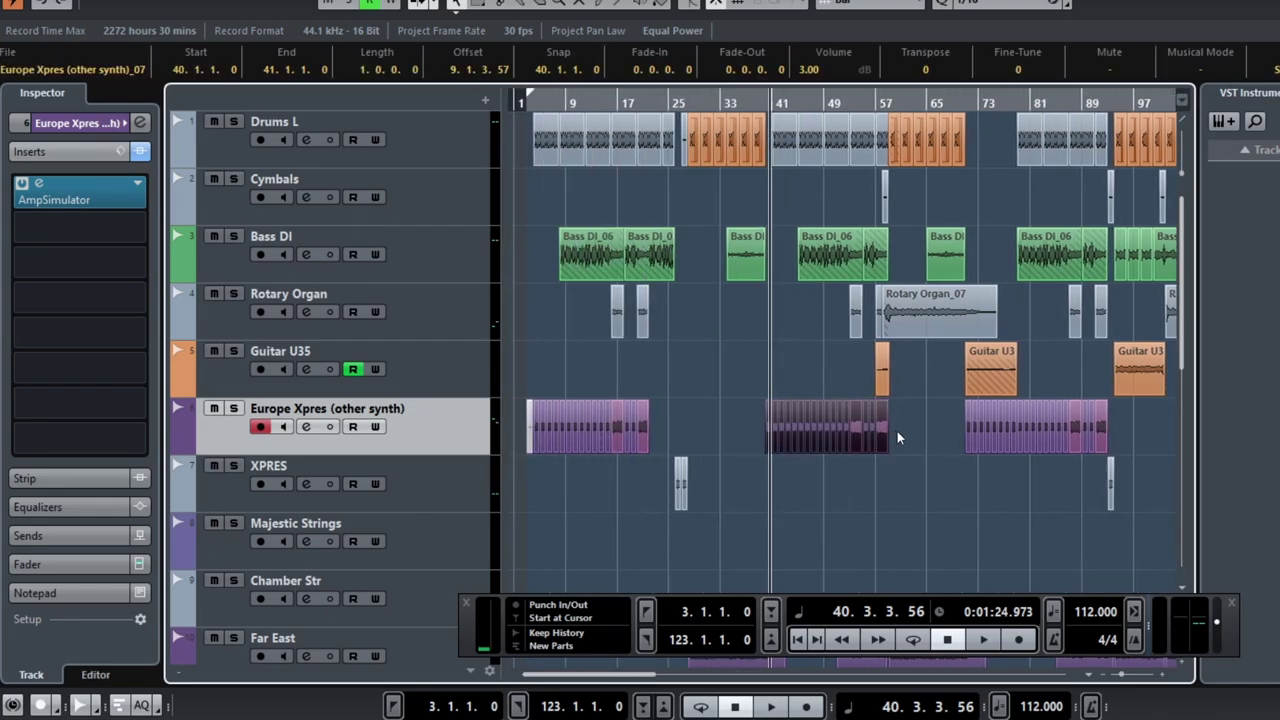
click(897, 431)
drag(882, 252, 878, 256)
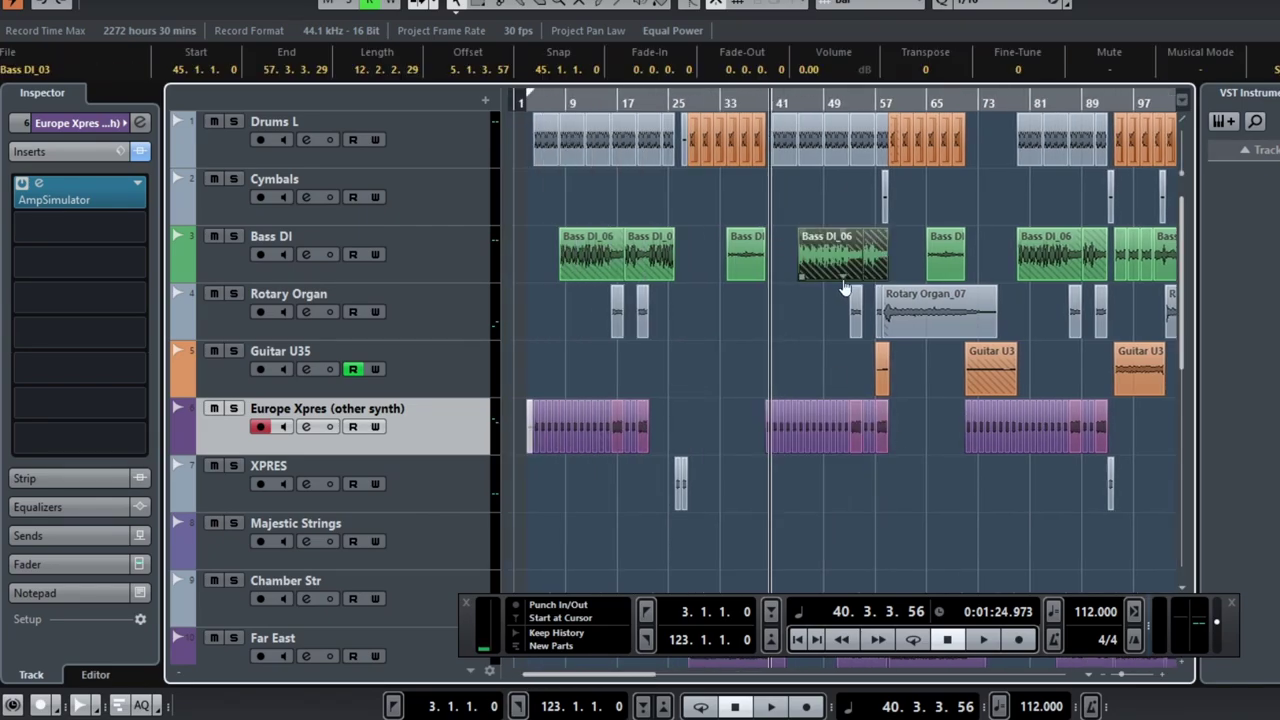
click(812, 307)
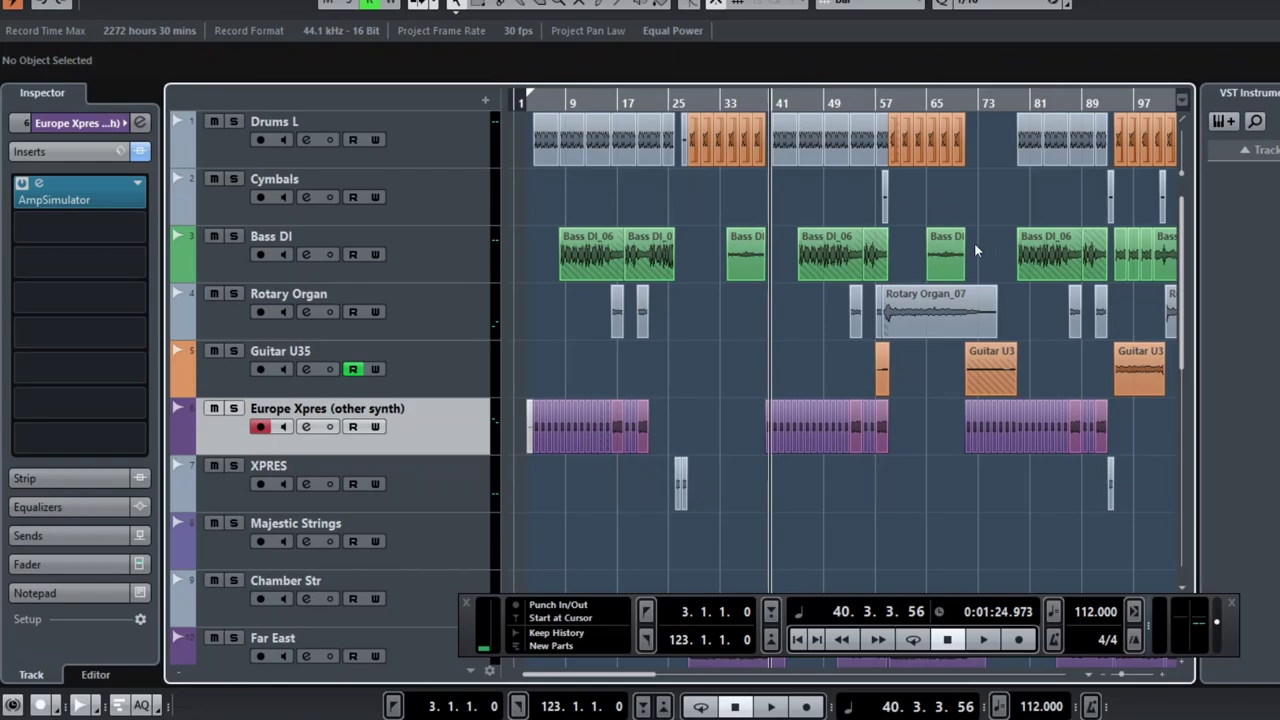
Step: Solo the Rotary Organ track and audition it from bar 59, briefly comparing it with the full mix
scroll(974, 242, right, 5)
scroll(866, 283, left, 3)
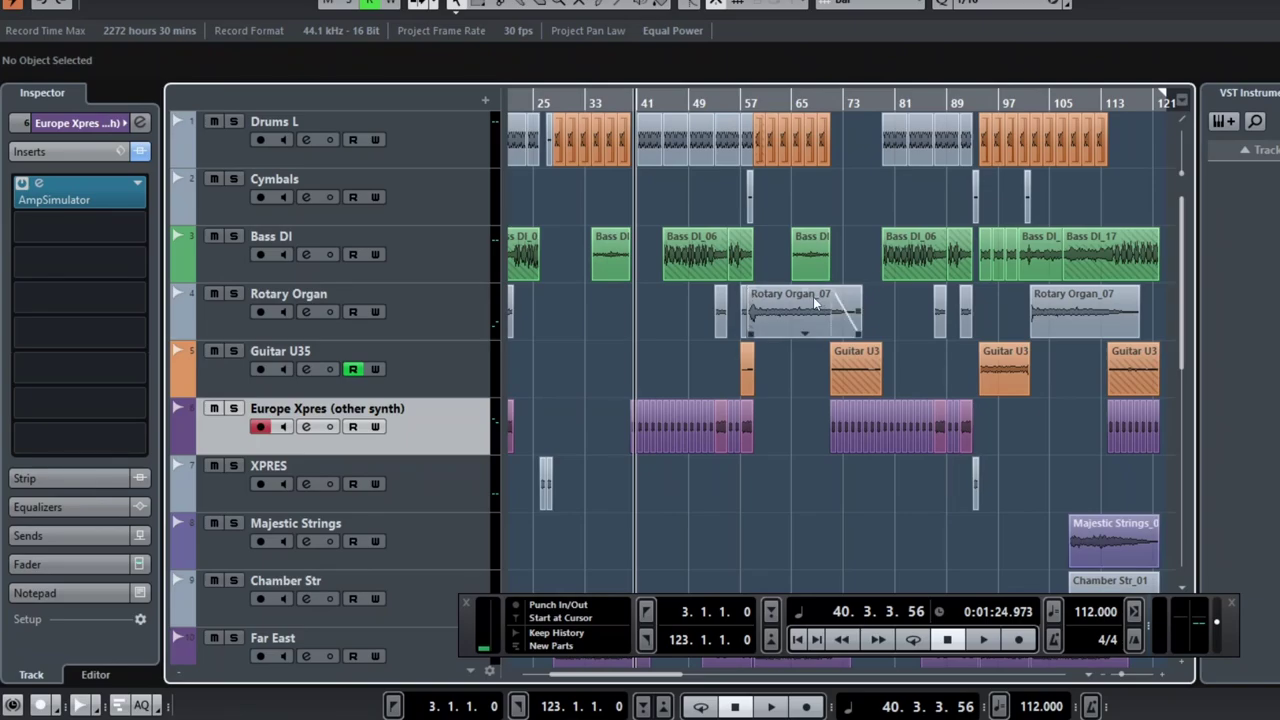
click(752, 103)
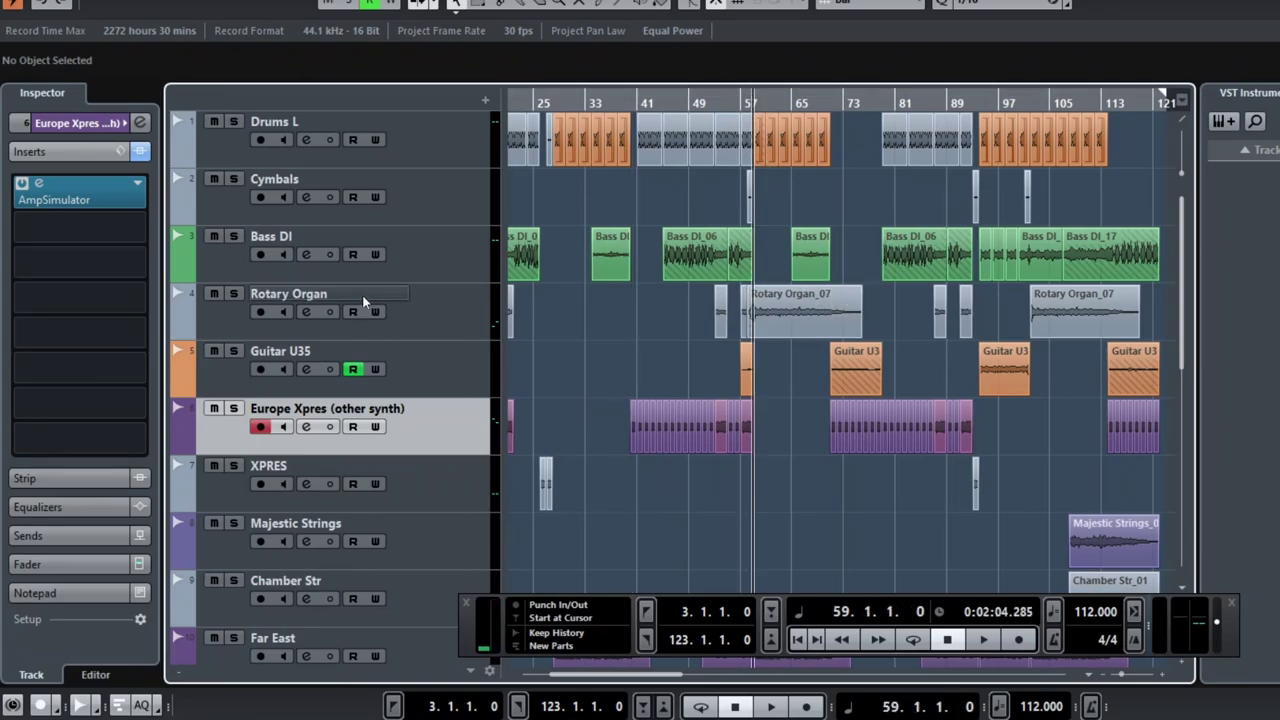
click(235, 294)
key(space)
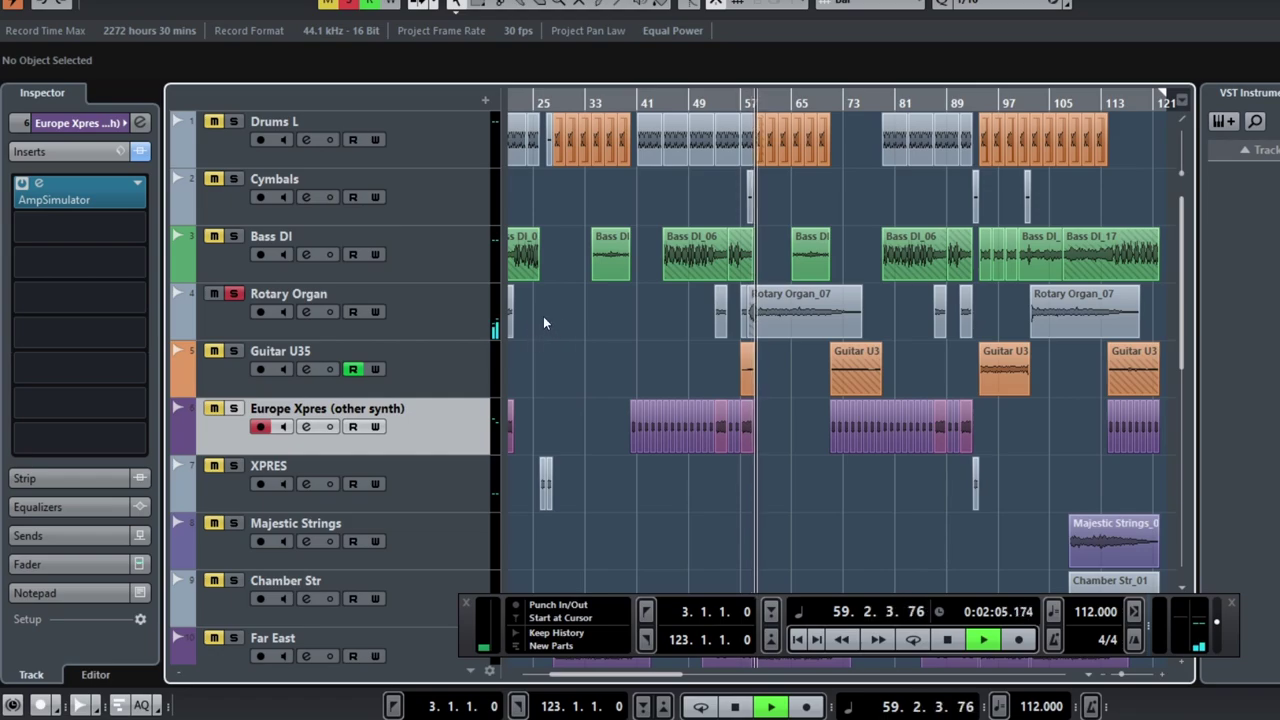
click(240, 294)
click(233, 294)
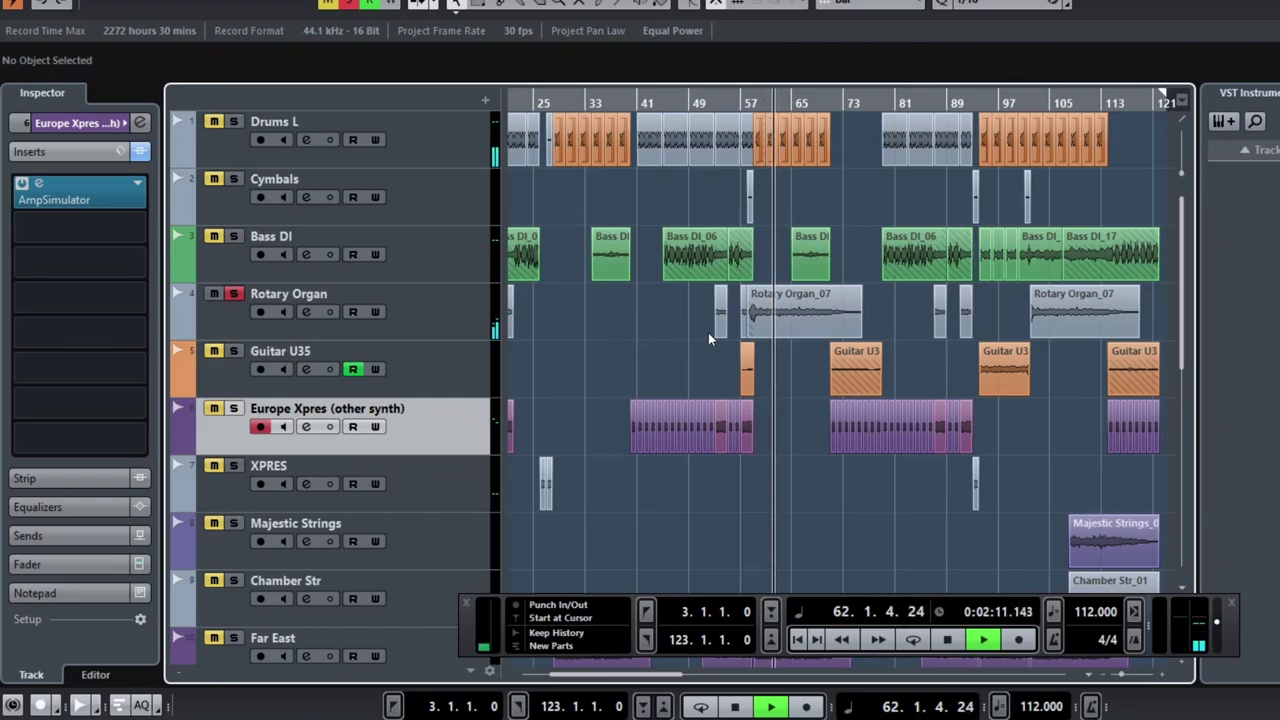
Step: Try boosting the Rotary Organ_07 clip at bar 58 to 18 dB, then 6 dB, with the track fader raised to 2.33
drag(860, 290, 836, 290)
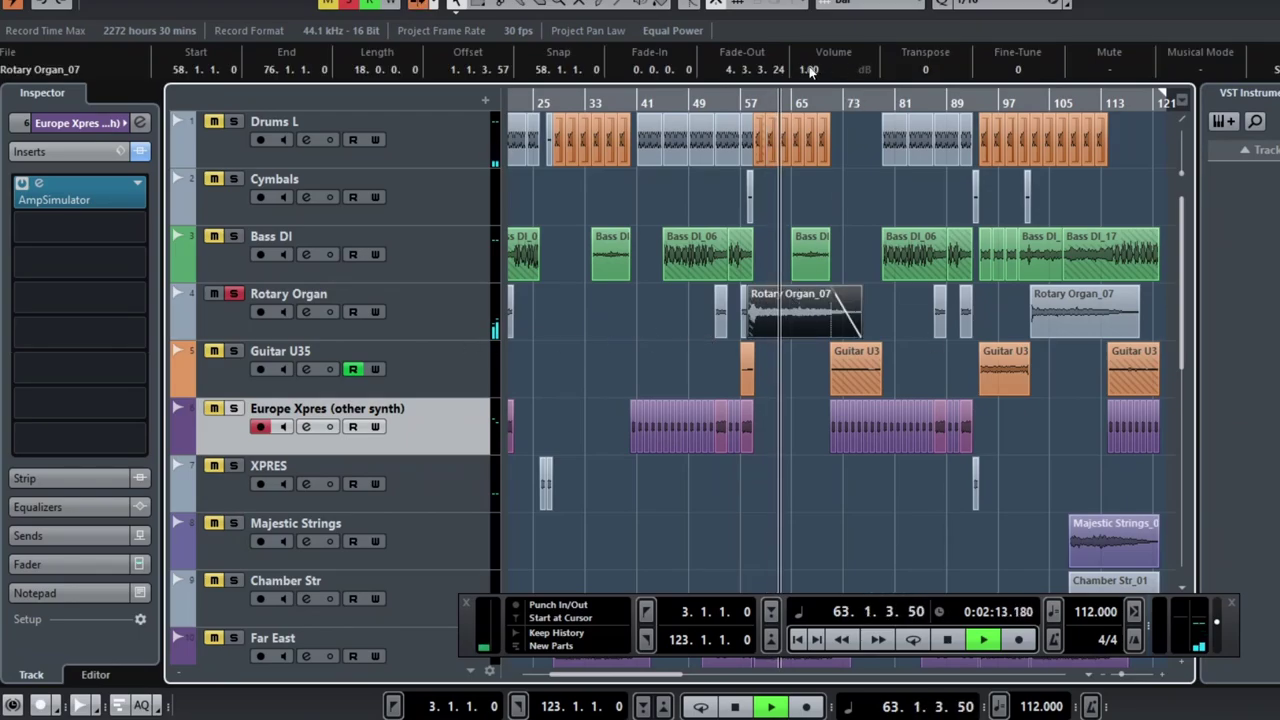
scroll(811, 69, up, 3)
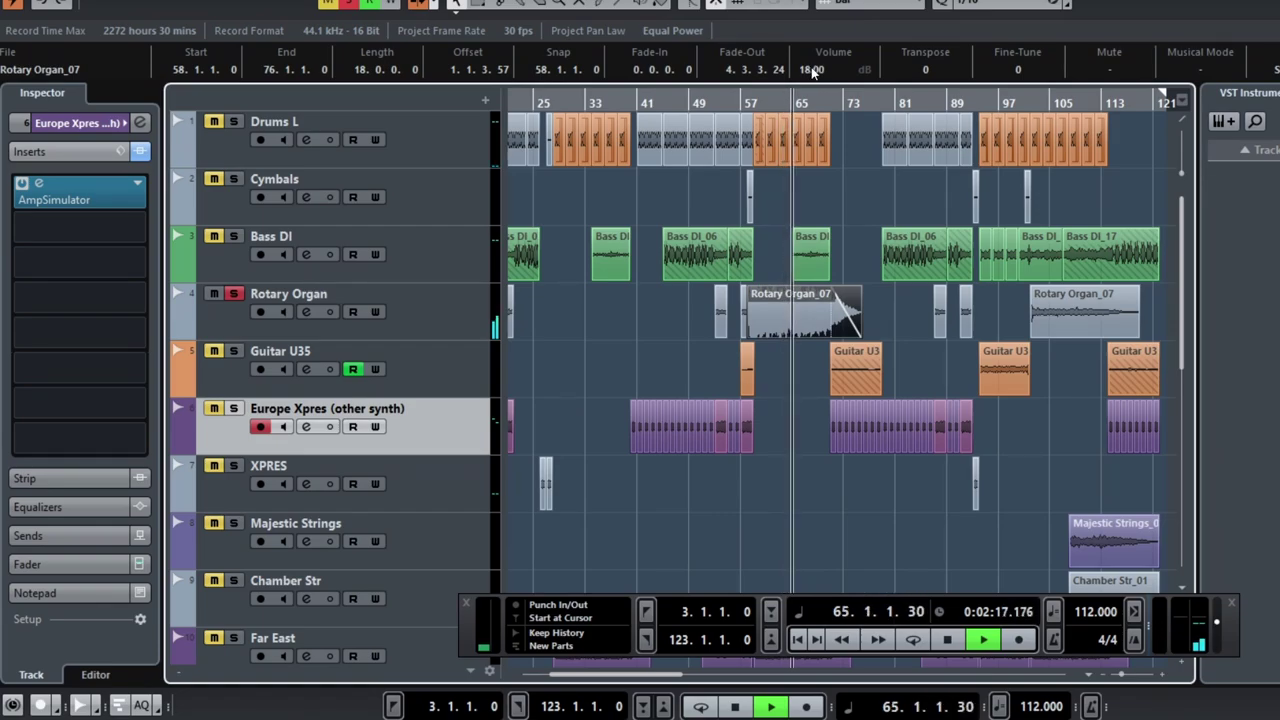
click(449, 309)
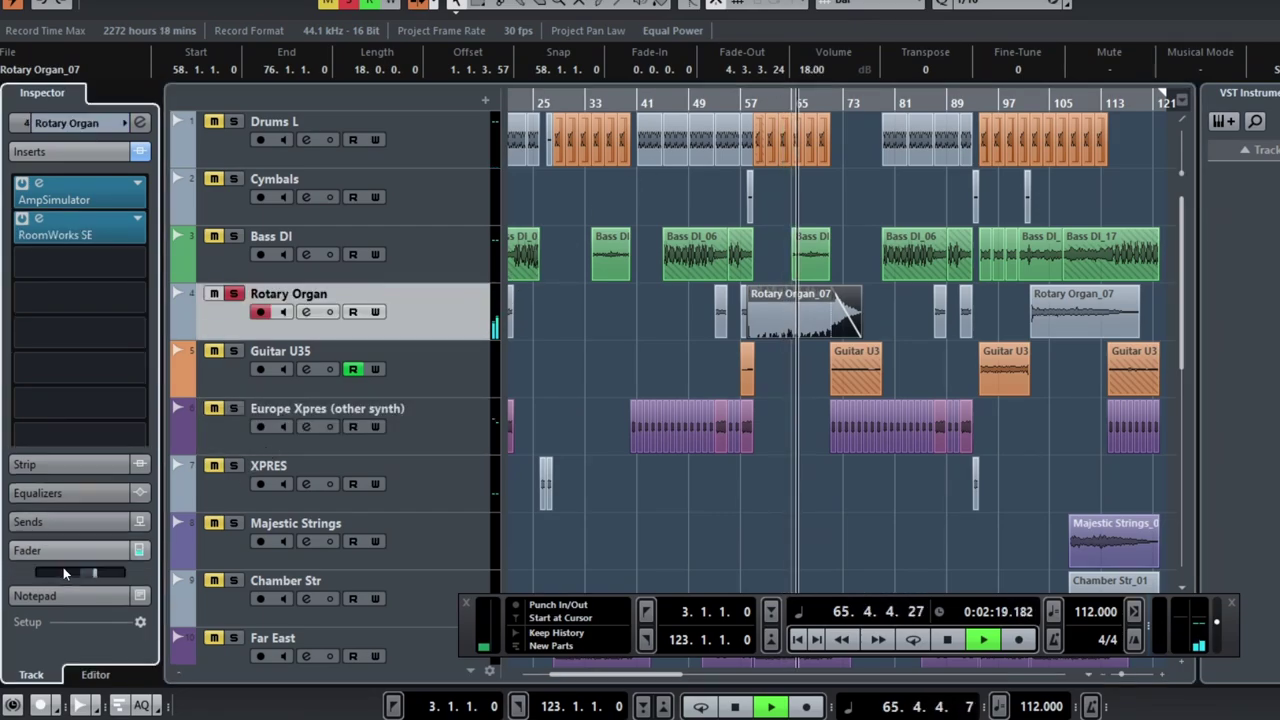
click(63, 567)
scroll(822, 69, down, 12)
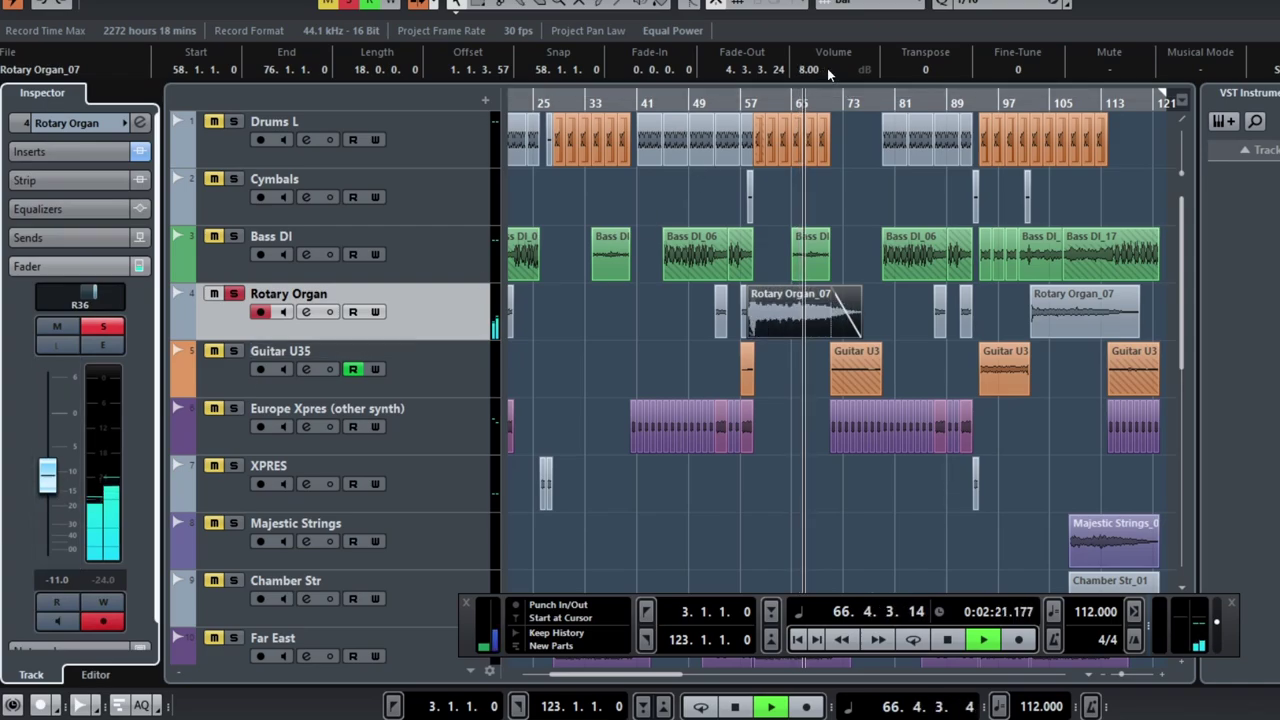
drag(47, 476, 43, 403)
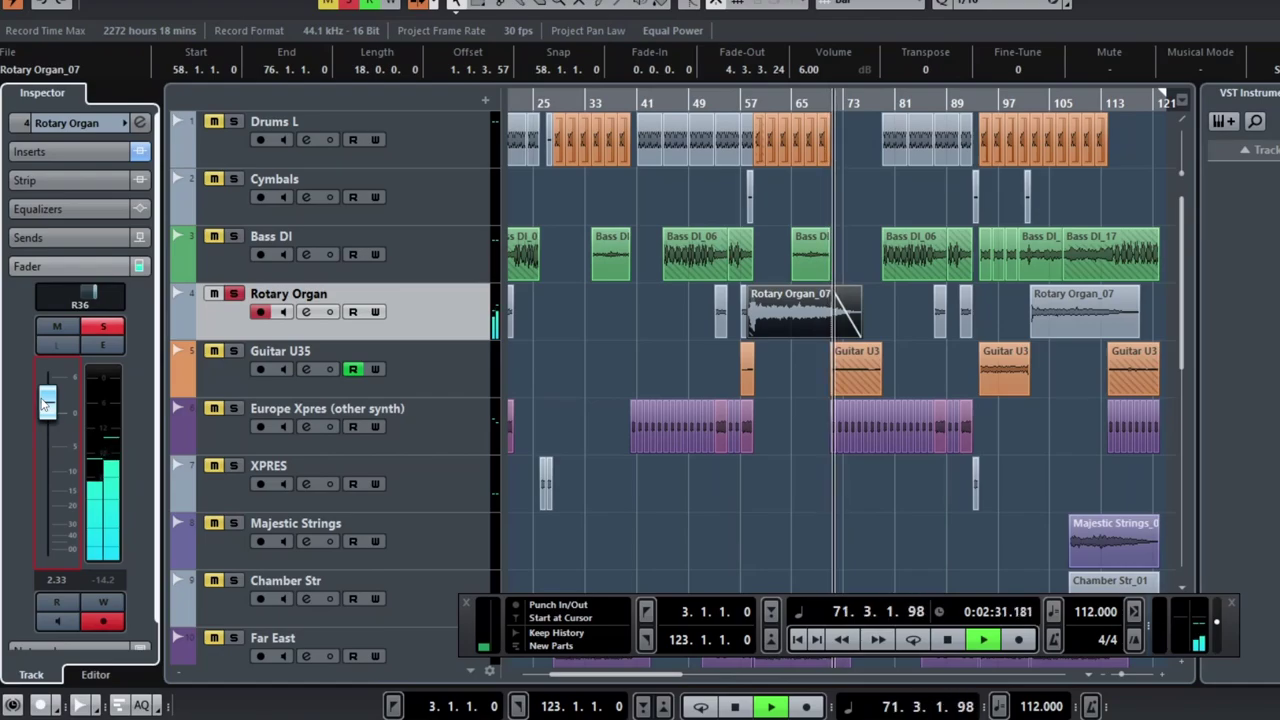
key(space)
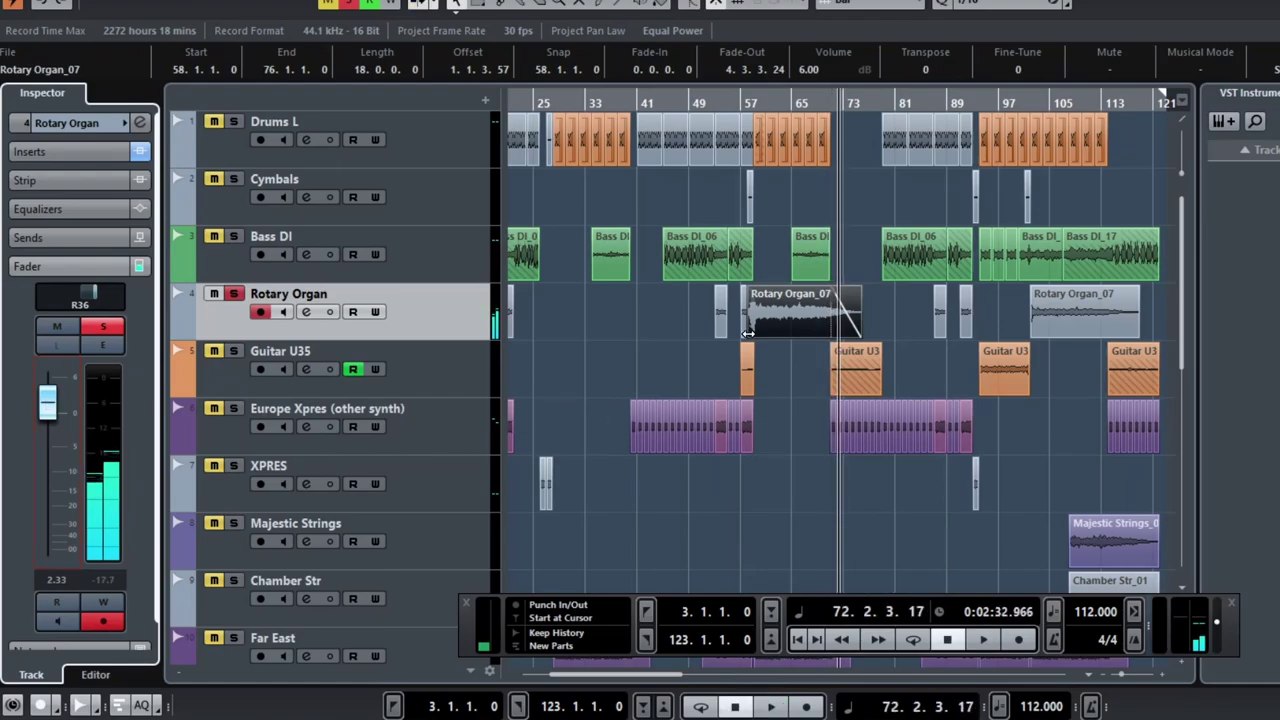
Step: Remove the Rotary Organ solo and play the full mix from bar 58 while raising the organ's fader to 5.20
click(750, 100)
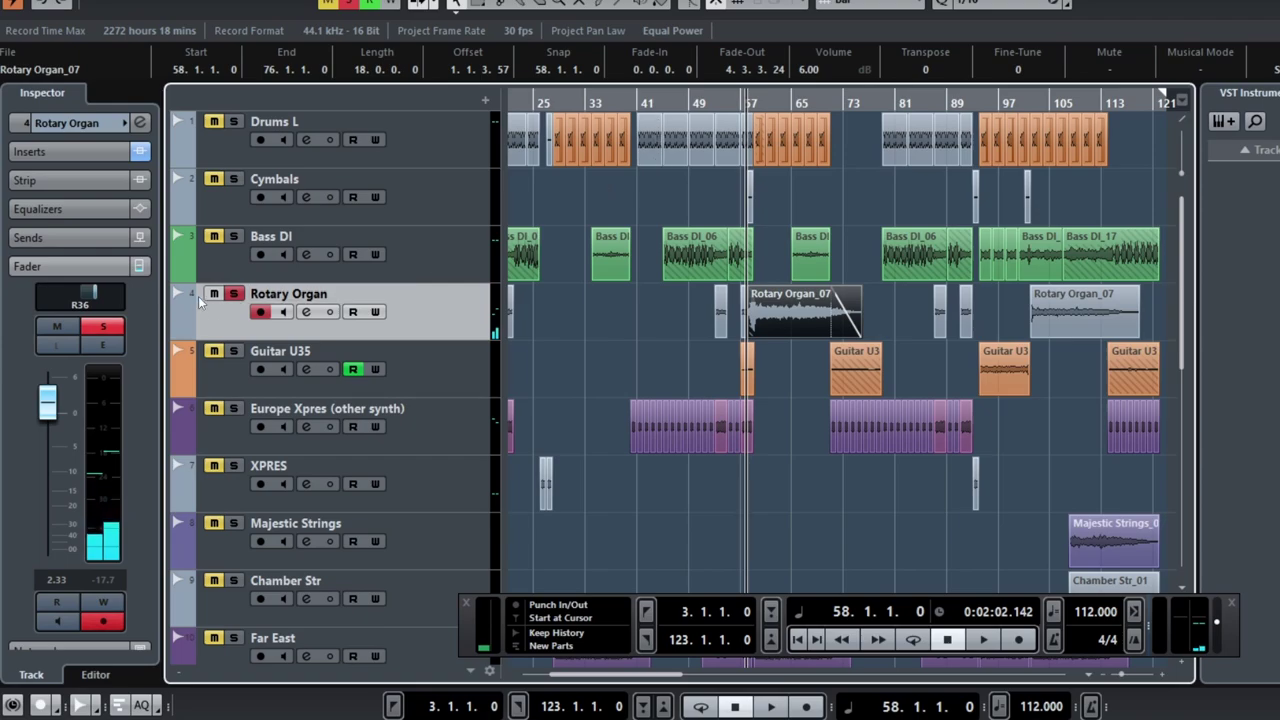
click(233, 296)
key(space)
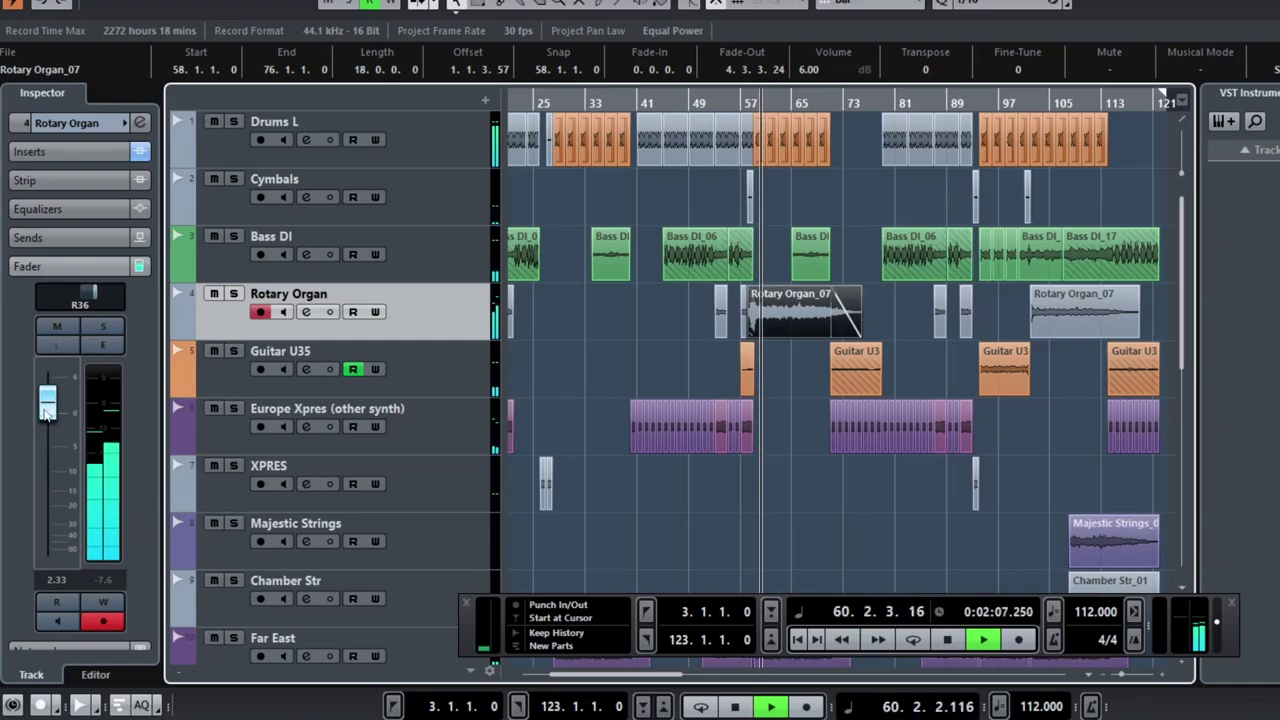
drag(47, 410, 46, 392)
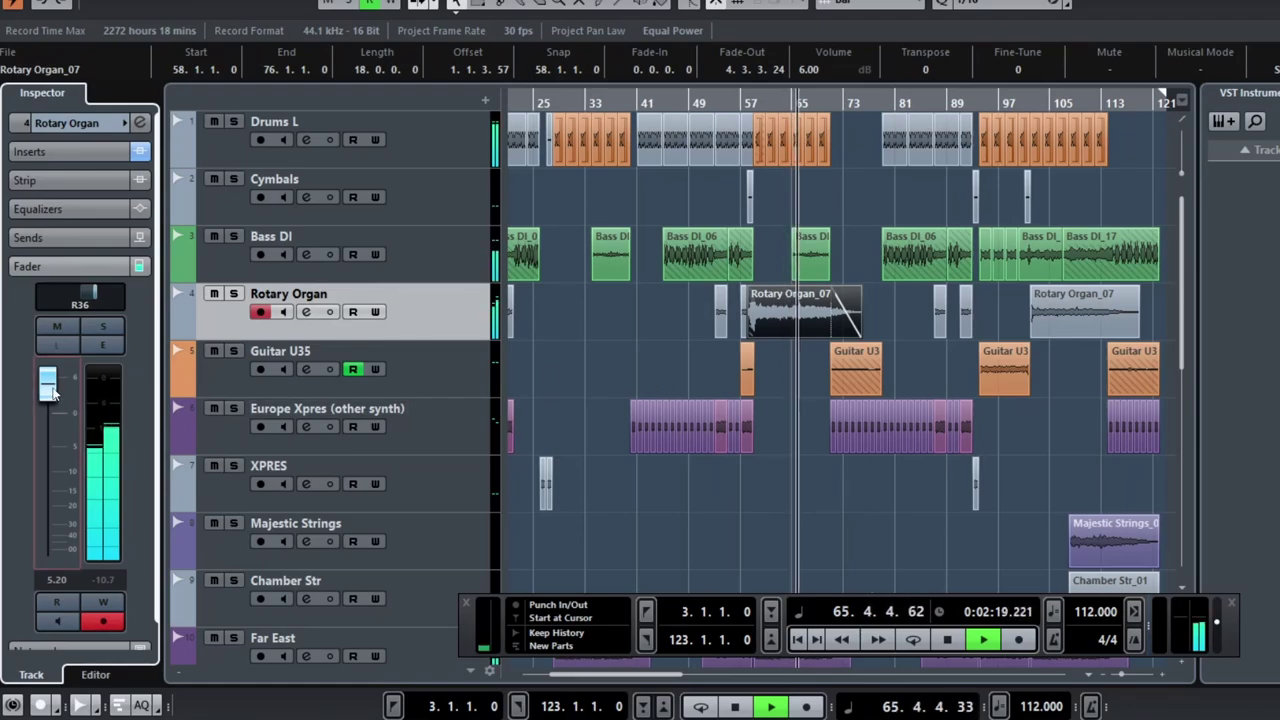
Step: Stop playback, lower the Rotary Organ fader to -11.3, and reset the volume of the Rotary Organ_07 clip at bar 58 to 0 dB
key(space)
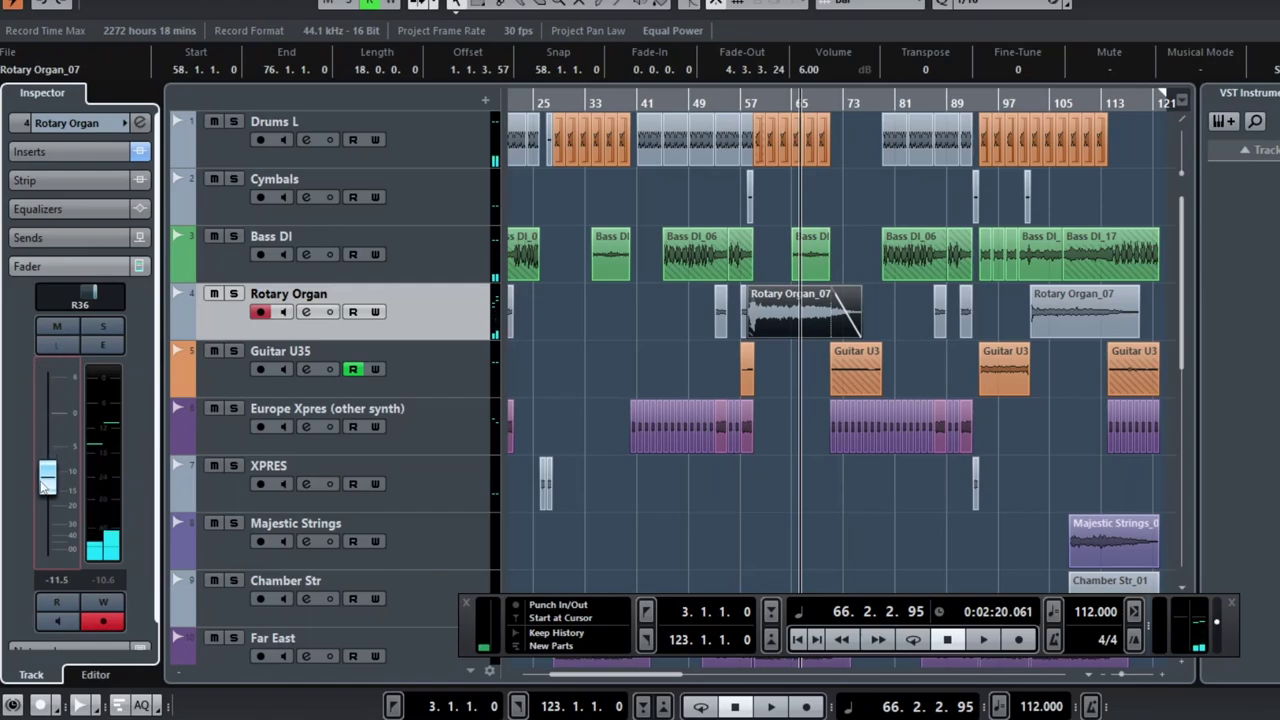
click(800, 390)
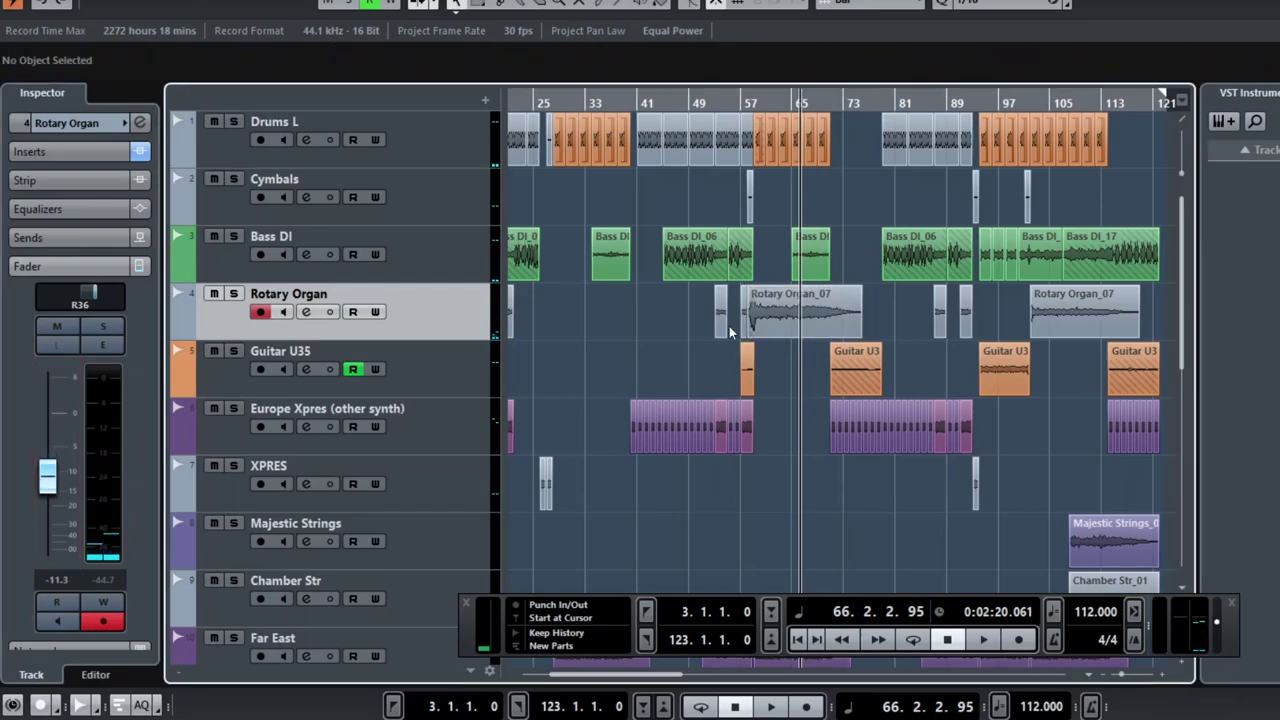
click(791, 318)
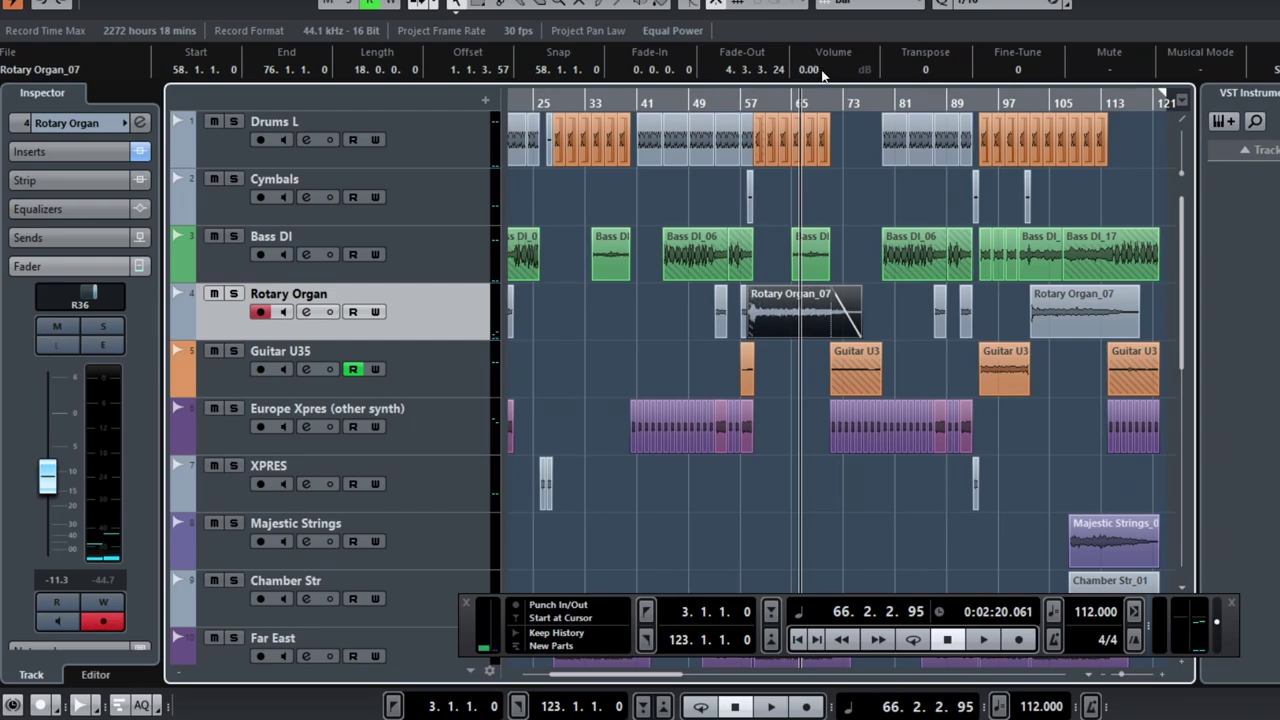
click(815, 362)
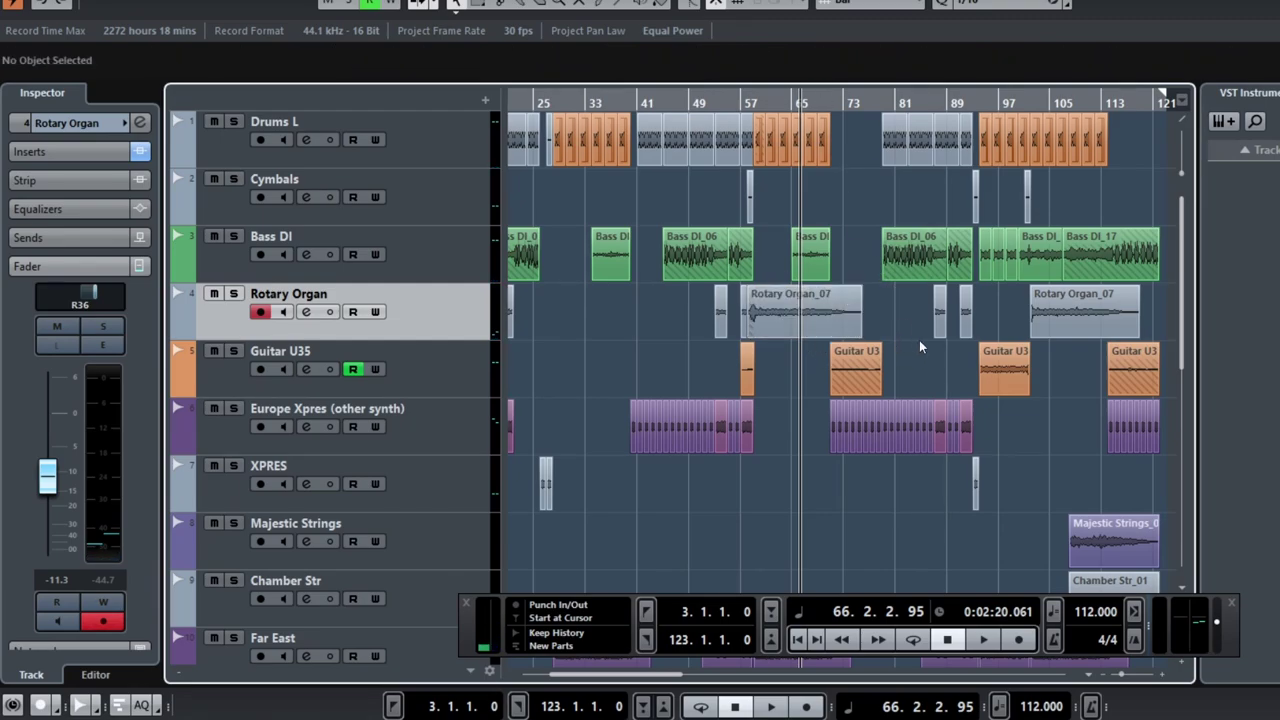
Step: Solo the Guitar U35 track, audition it from bar 57, and select its Guitar U35_11 clip there to inspect it
scroll(894, 350, up, 1)
scroll(781, 265, up, 2)
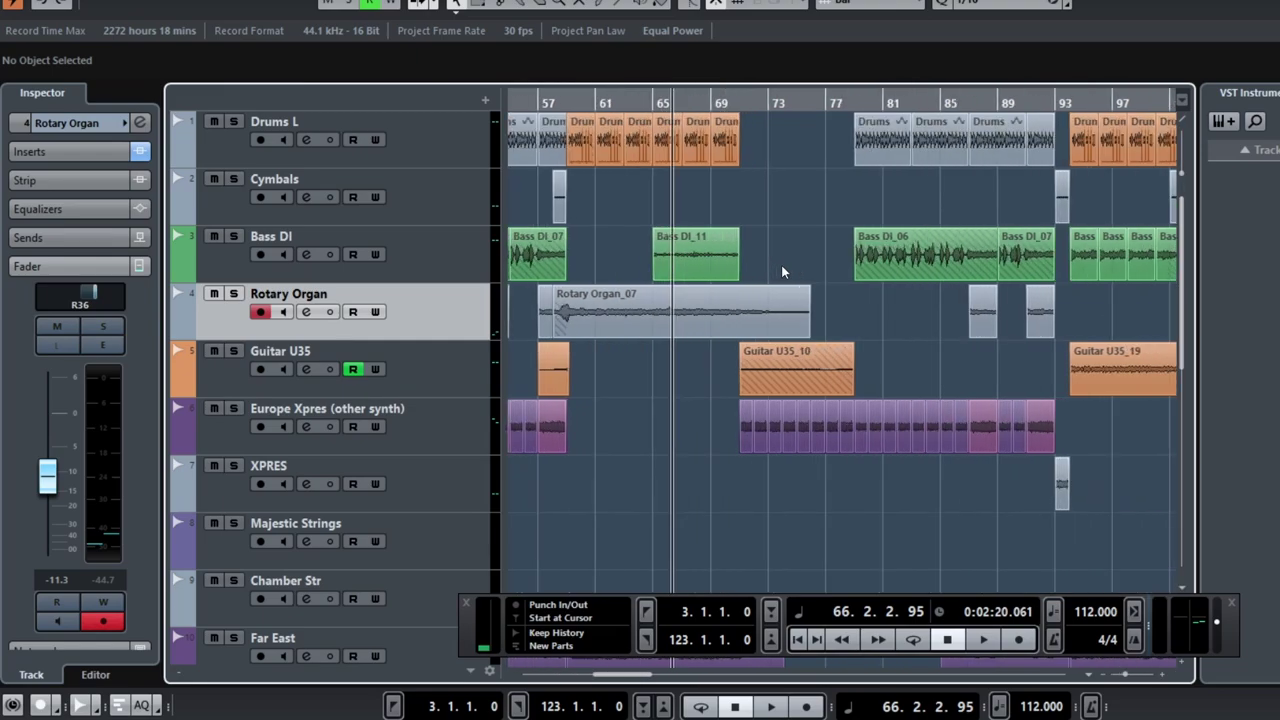
scroll(781, 265, right, 6)
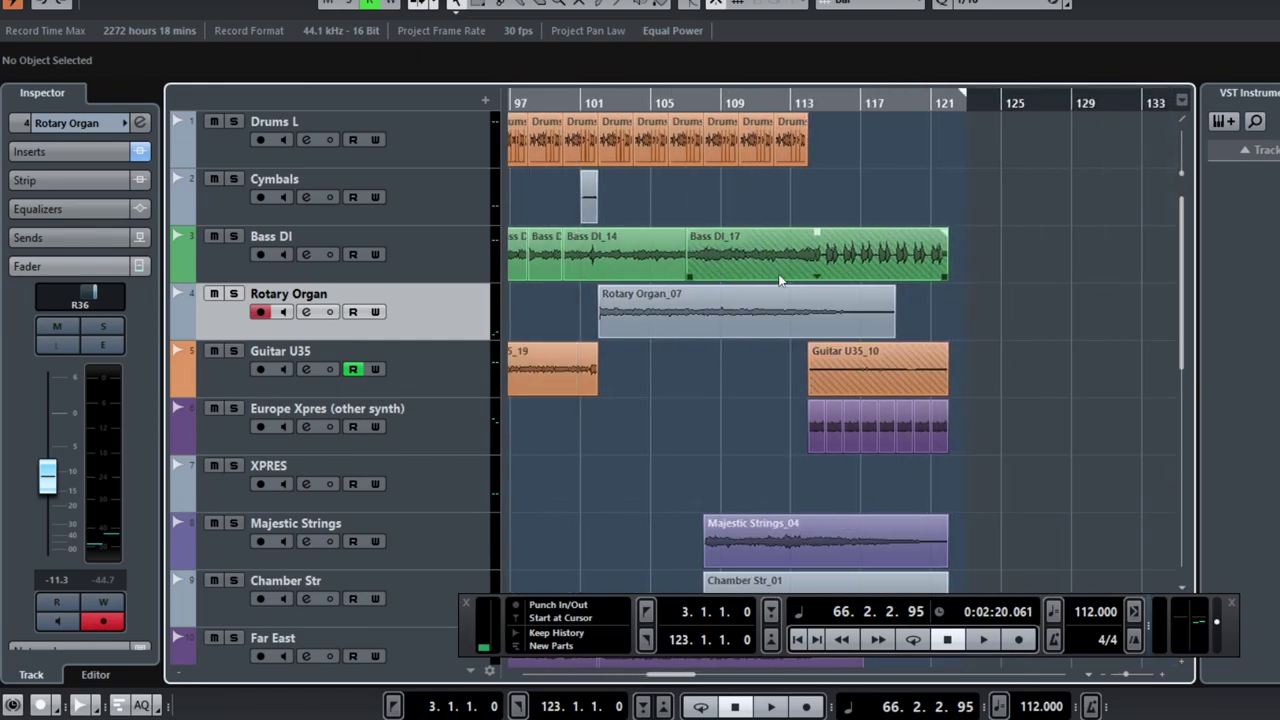
scroll(781, 280, left, 7)
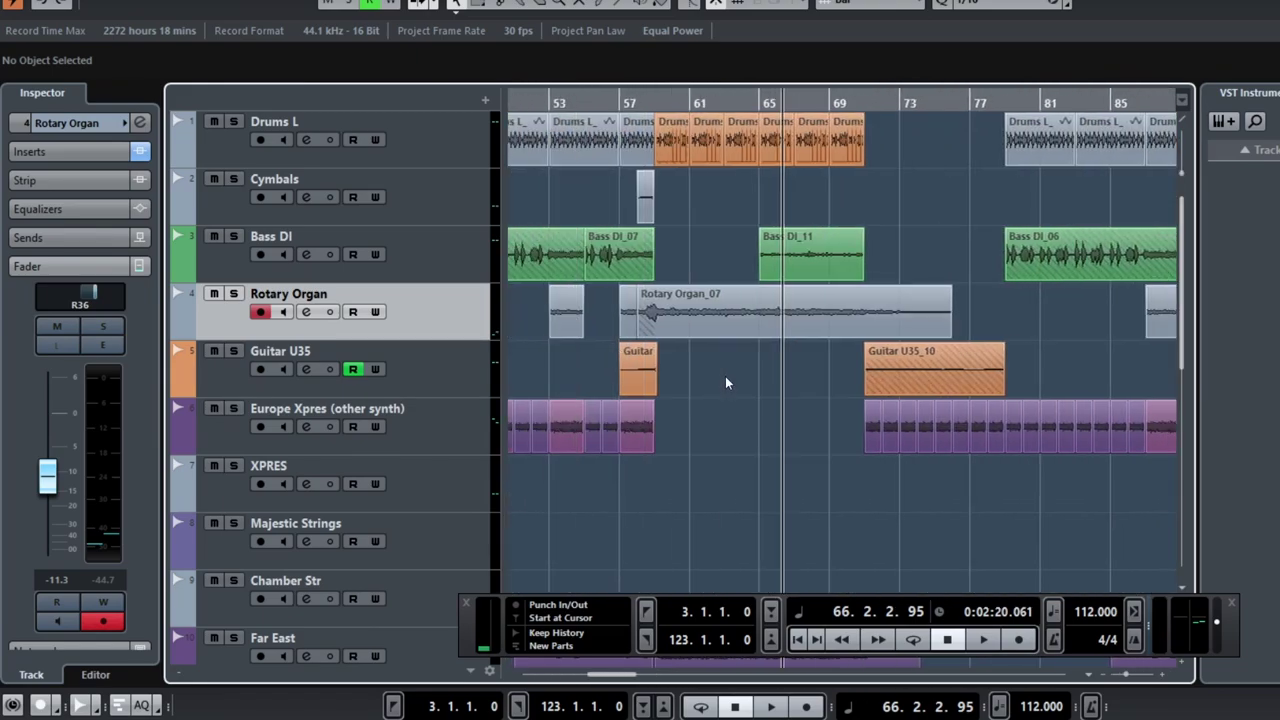
scroll(725, 376, right, 2)
scroll(723, 374, left, 2)
click(620, 103)
click(232, 351)
key(space)
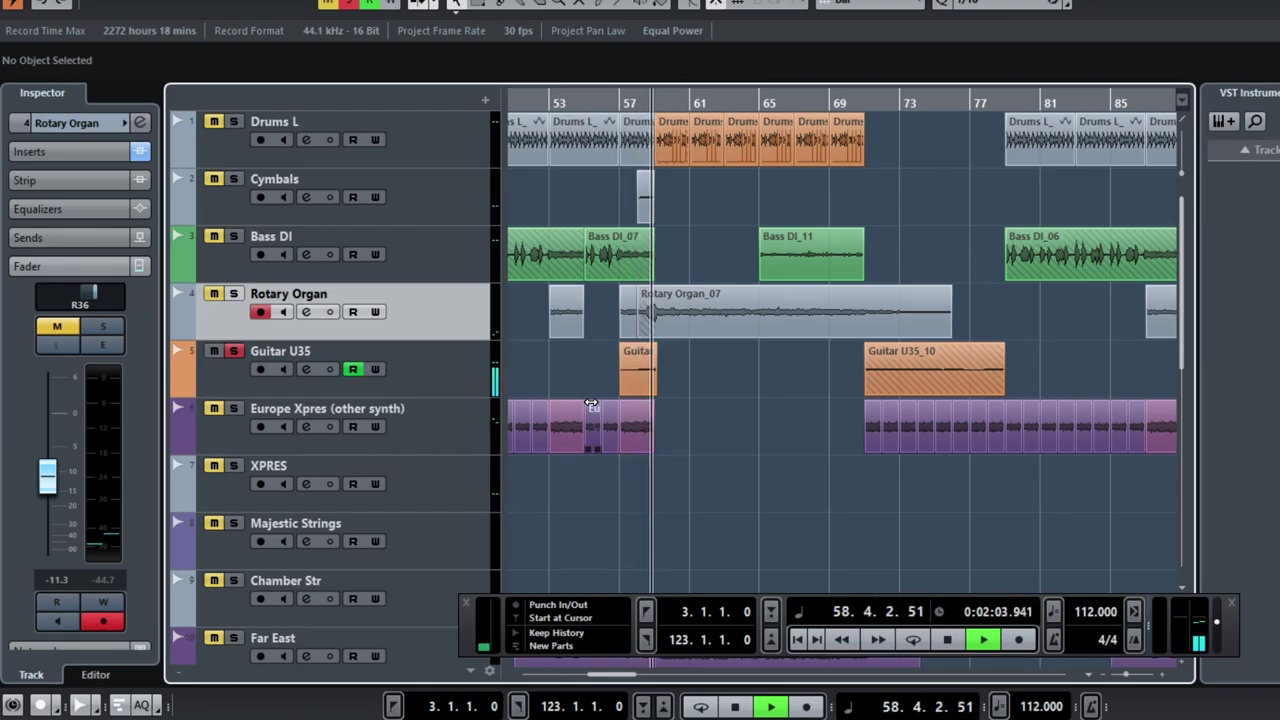
key(space)
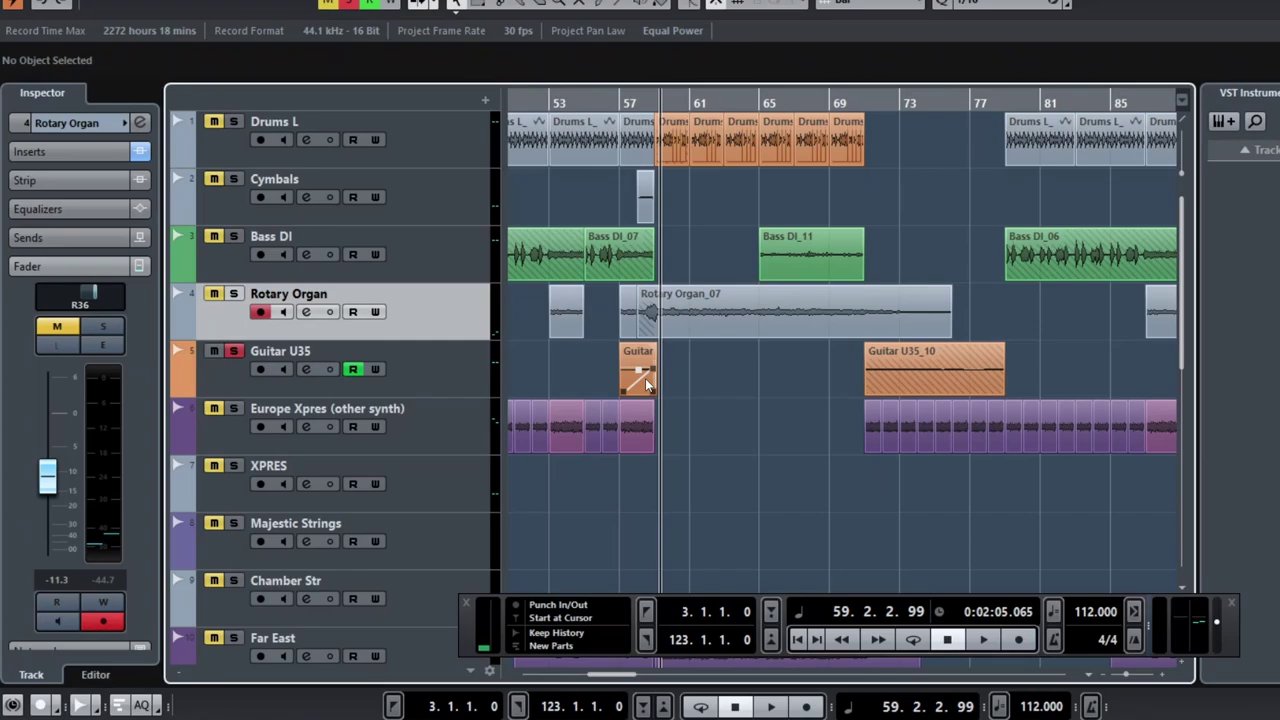
click(645, 378)
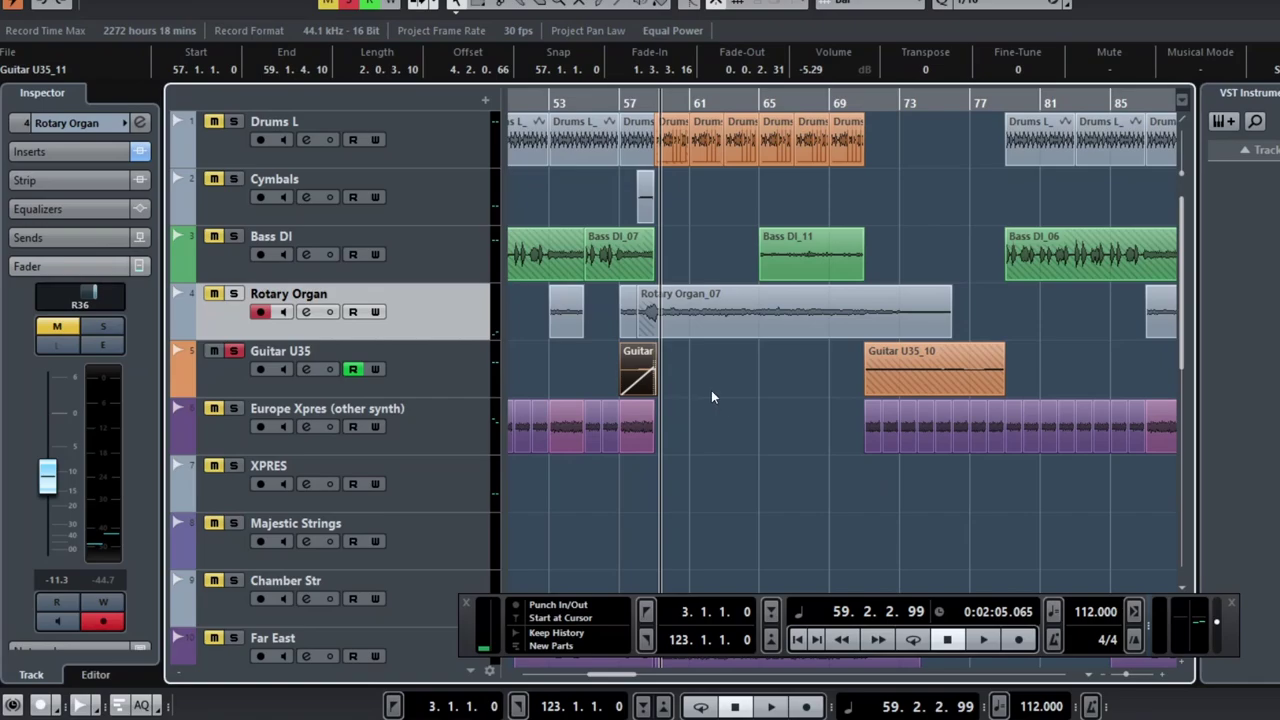
Step: Play the soloed Guitar U35 from around bar 93, adding Bass DI and then Drums L to the solo during playback
scroll(719, 390, right, 10)
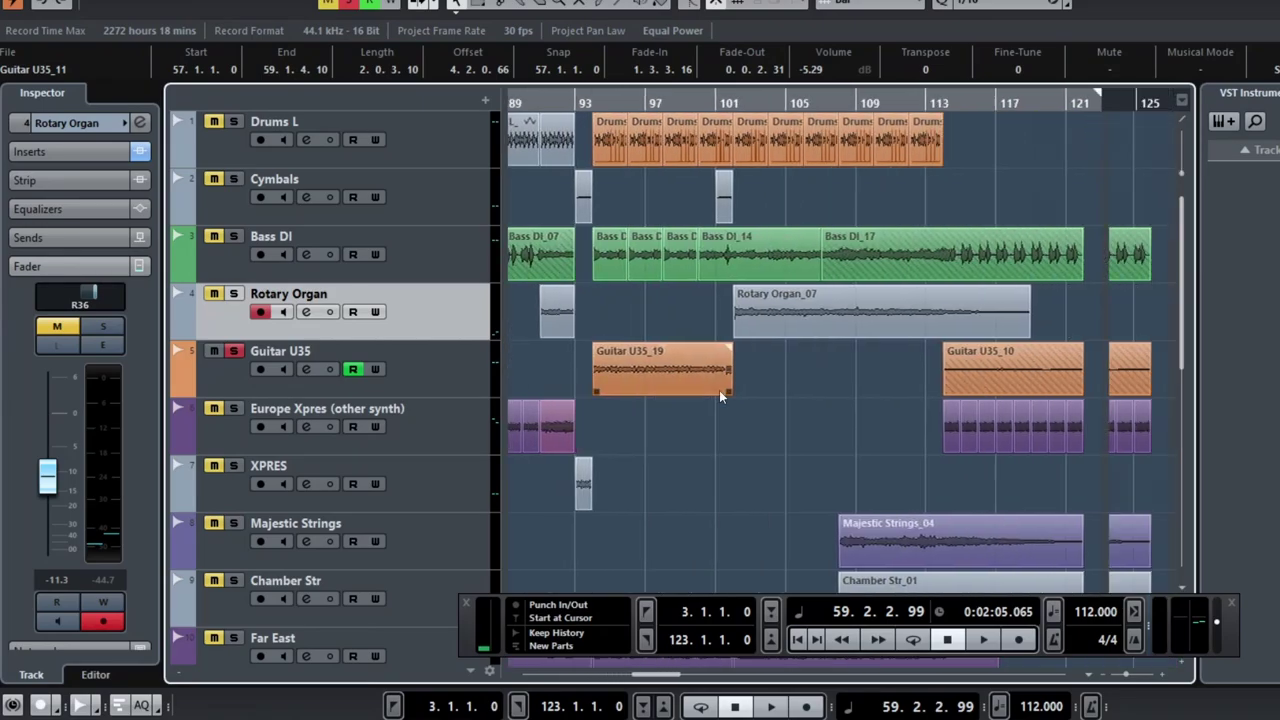
scroll(719, 390, right, 1)
scroll(707, 393, left, 2)
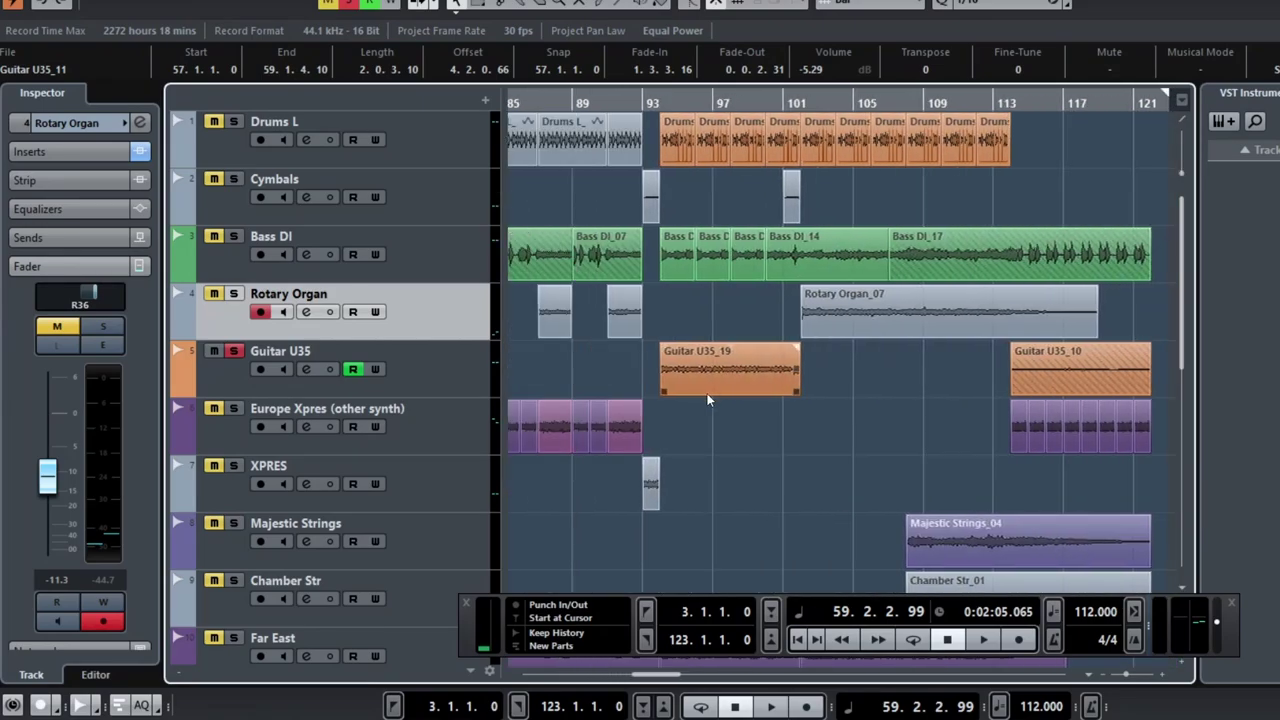
click(651, 101)
key(space)
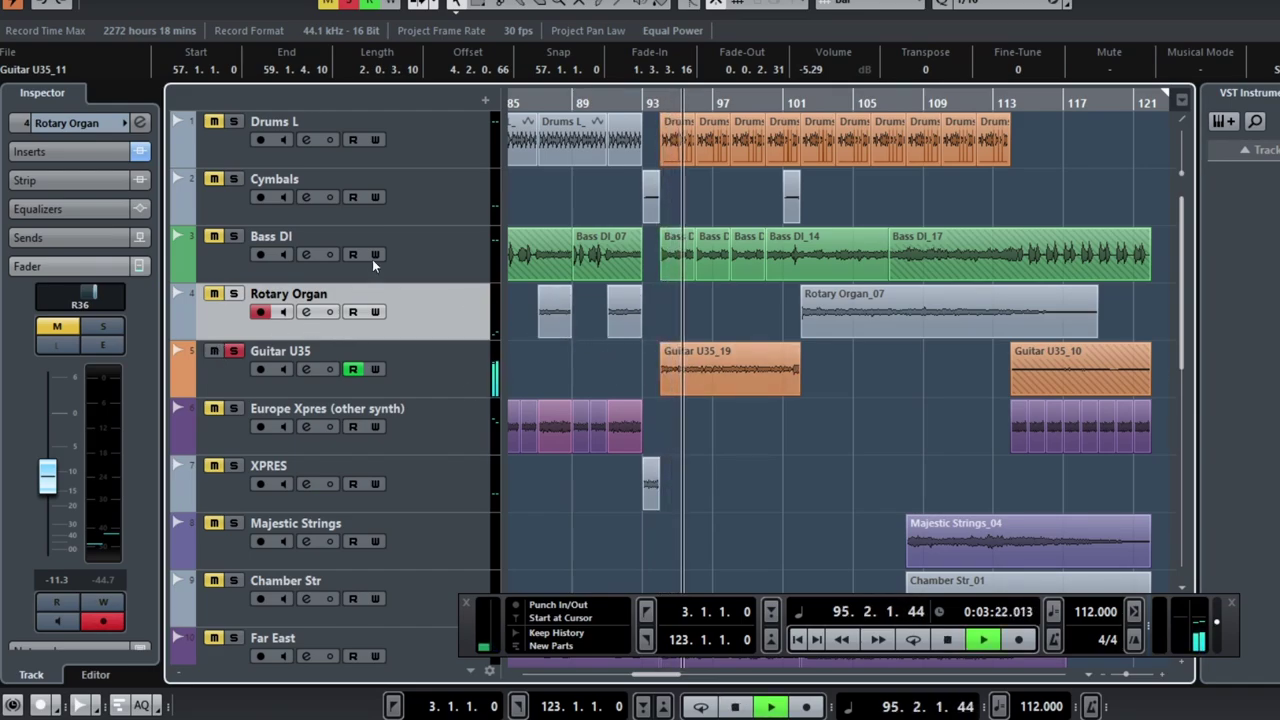
click(234, 237)
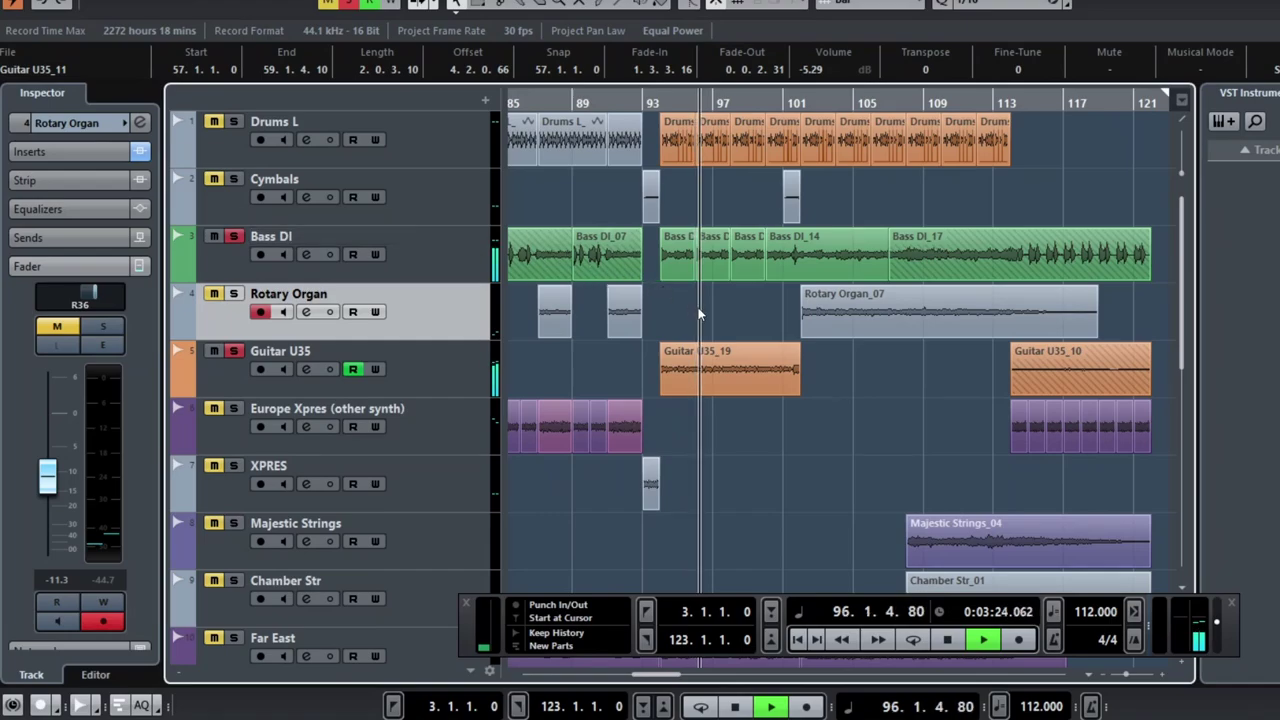
click(234, 121)
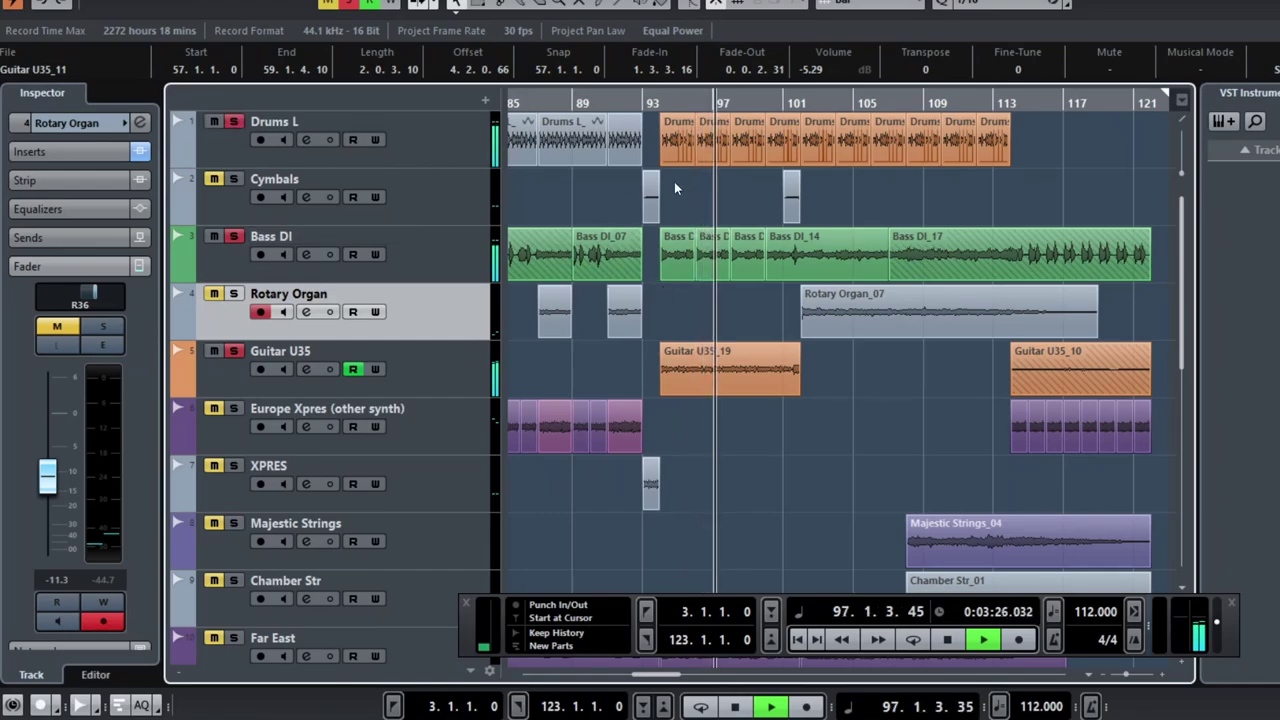
Step: Add the Far East track to the soloed group while playback continues and look over the remaining tracks
scroll(785, 314, down, 6)
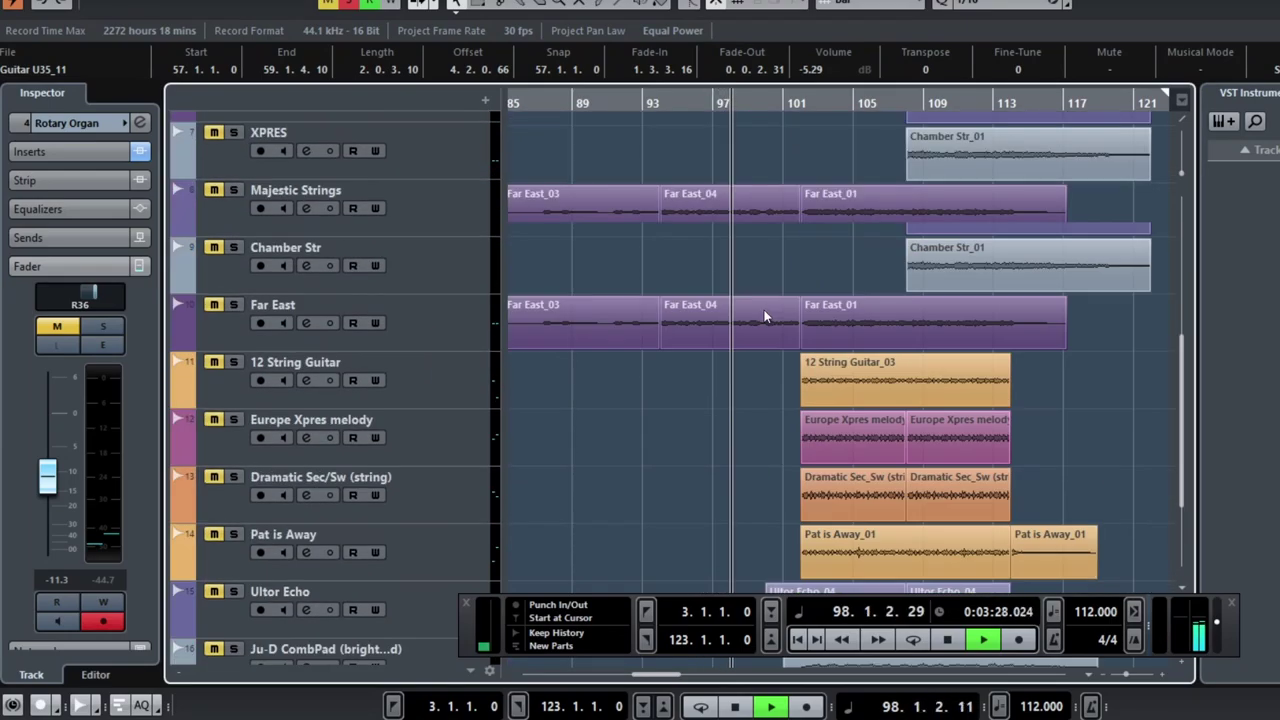
scroll(475, 363, up, 3)
click(239, 416)
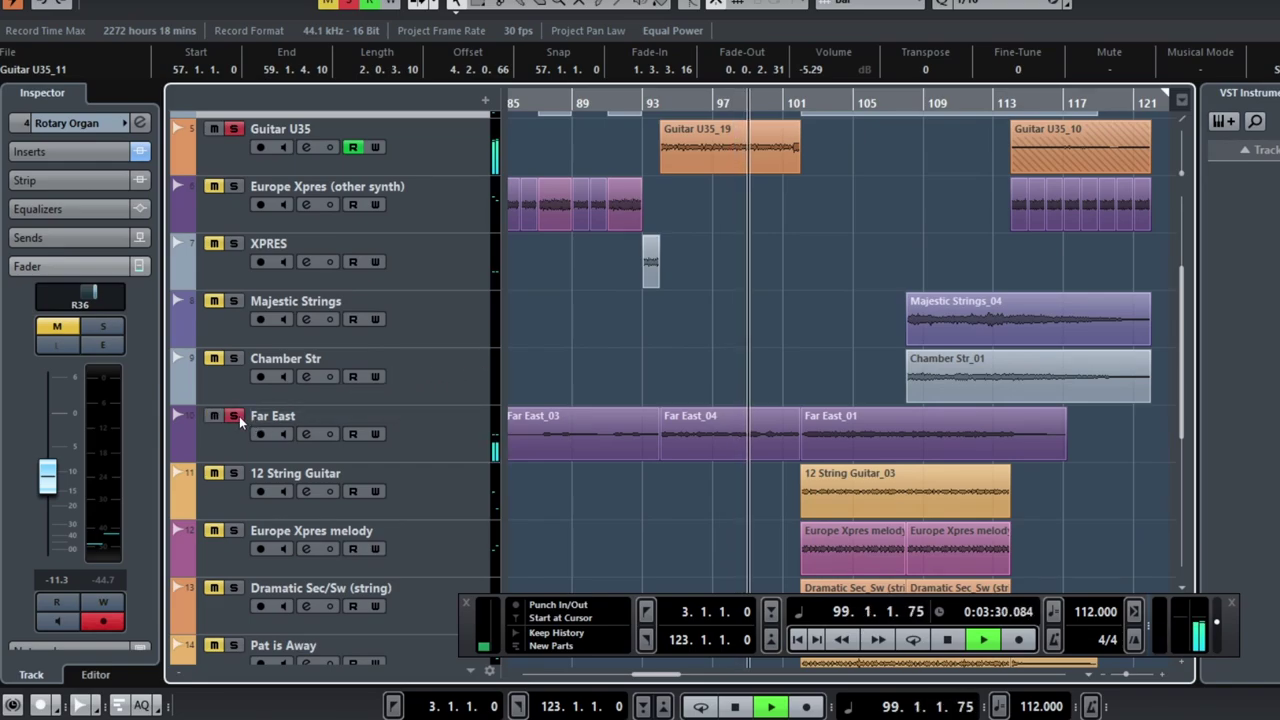
scroll(658, 334, down, 7)
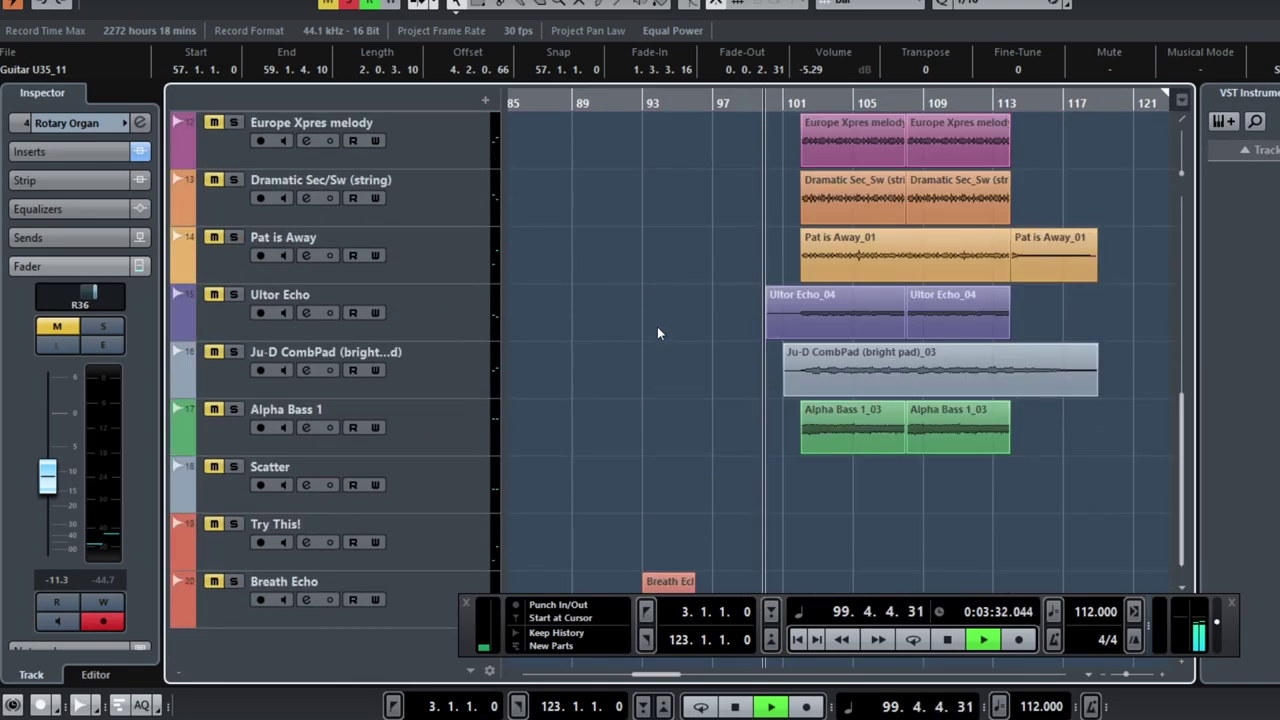
scroll(656, 326, up, 6)
scroll(656, 326, up, 5)
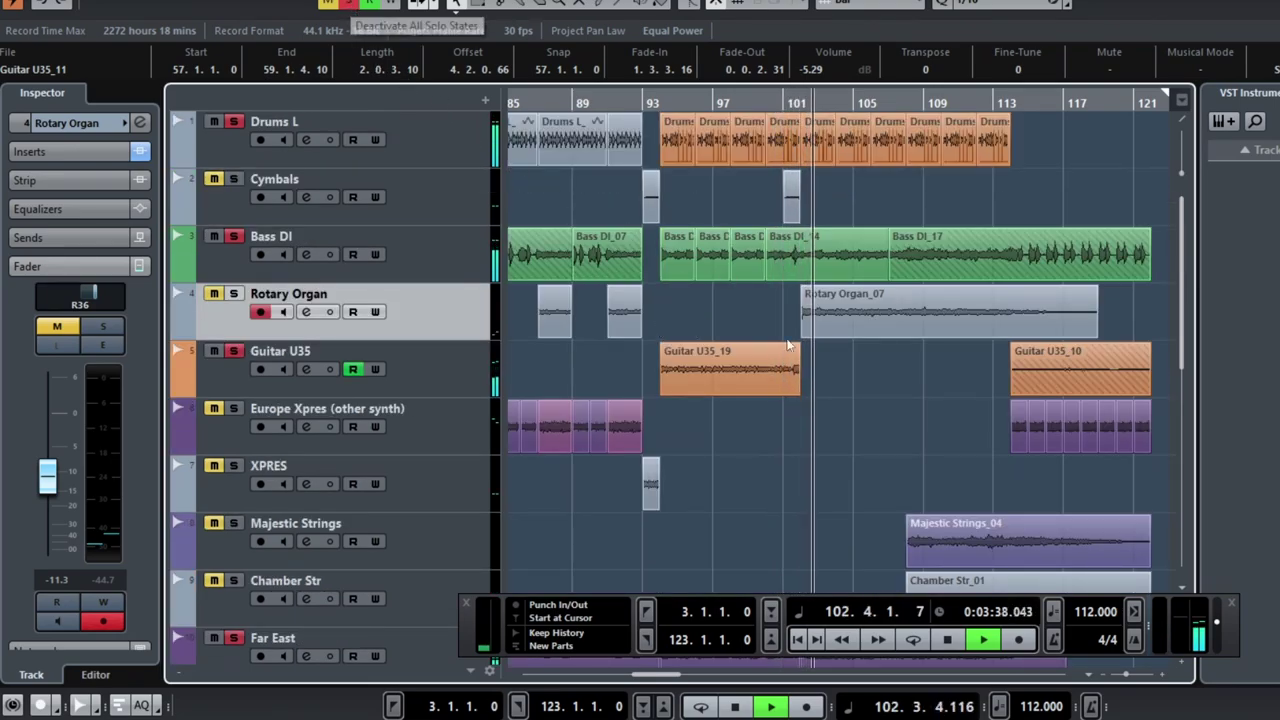
Step: Stop playback and deactivate all solo states
click(763, 366)
key(space)
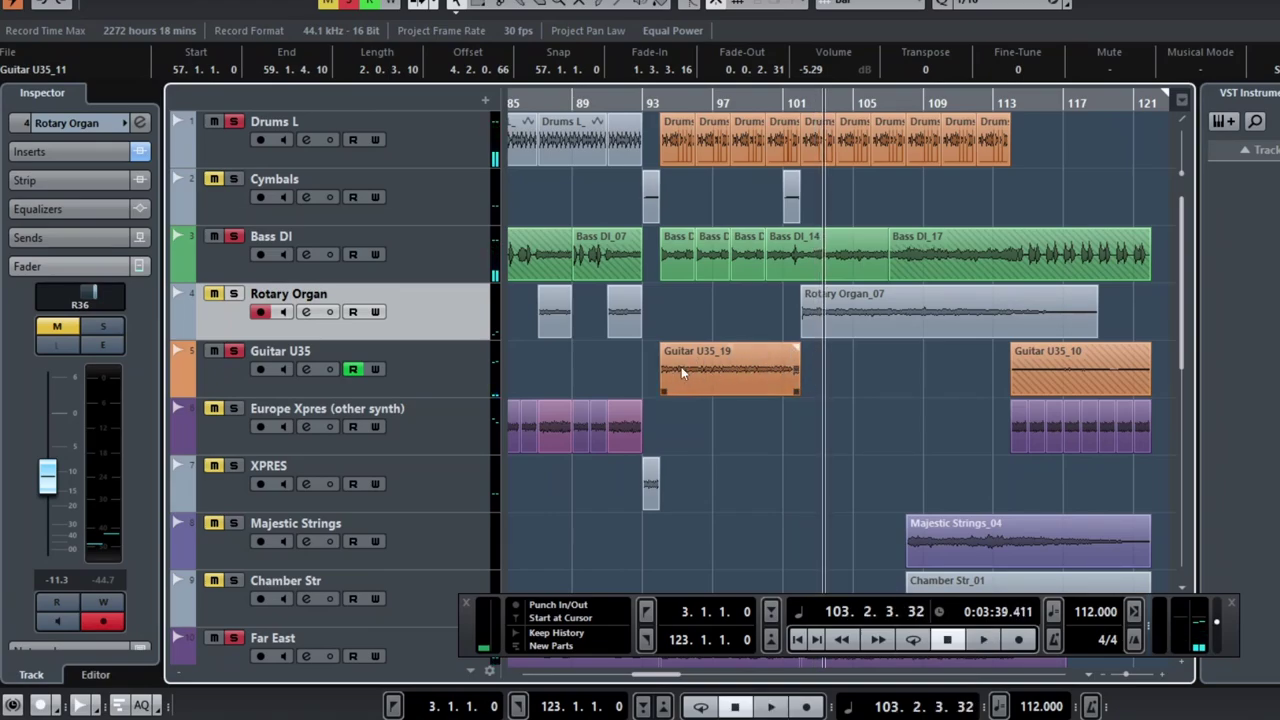
click(332, 4)
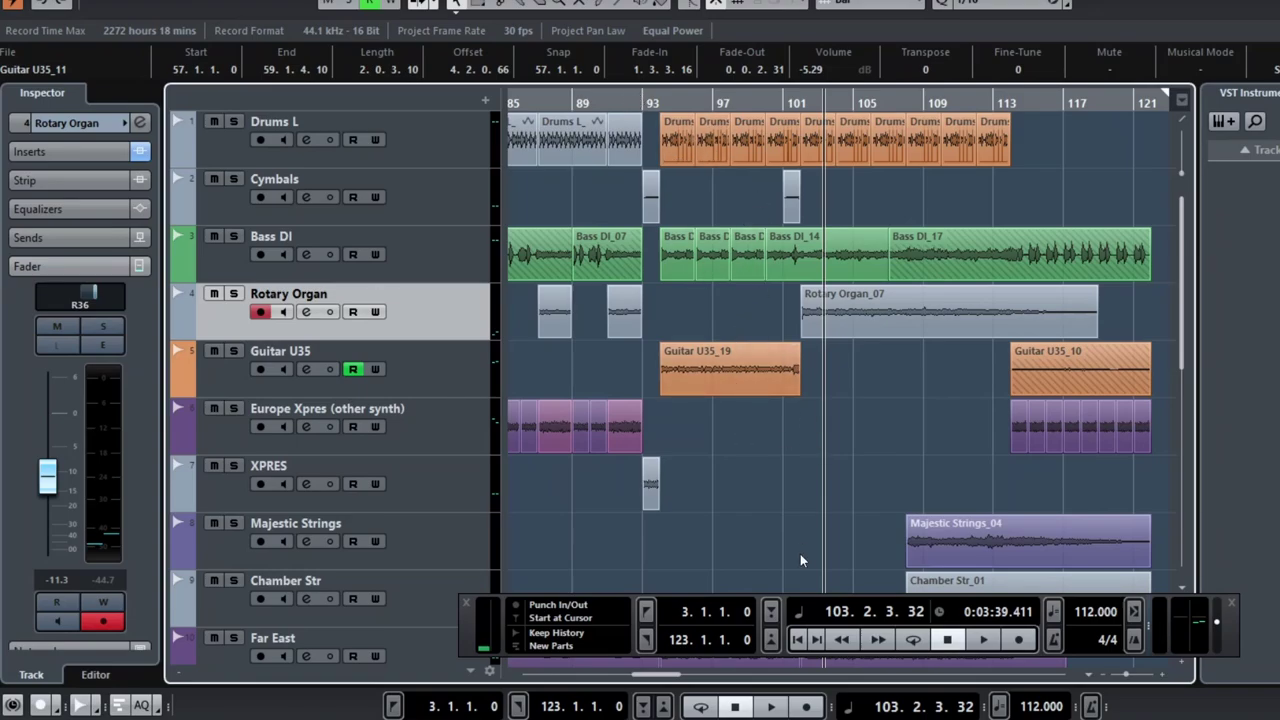
Step: Place the playback cursor at bar 102, where the last Rotary Organ_07 clip starts
scroll(808, 298, right, 2)
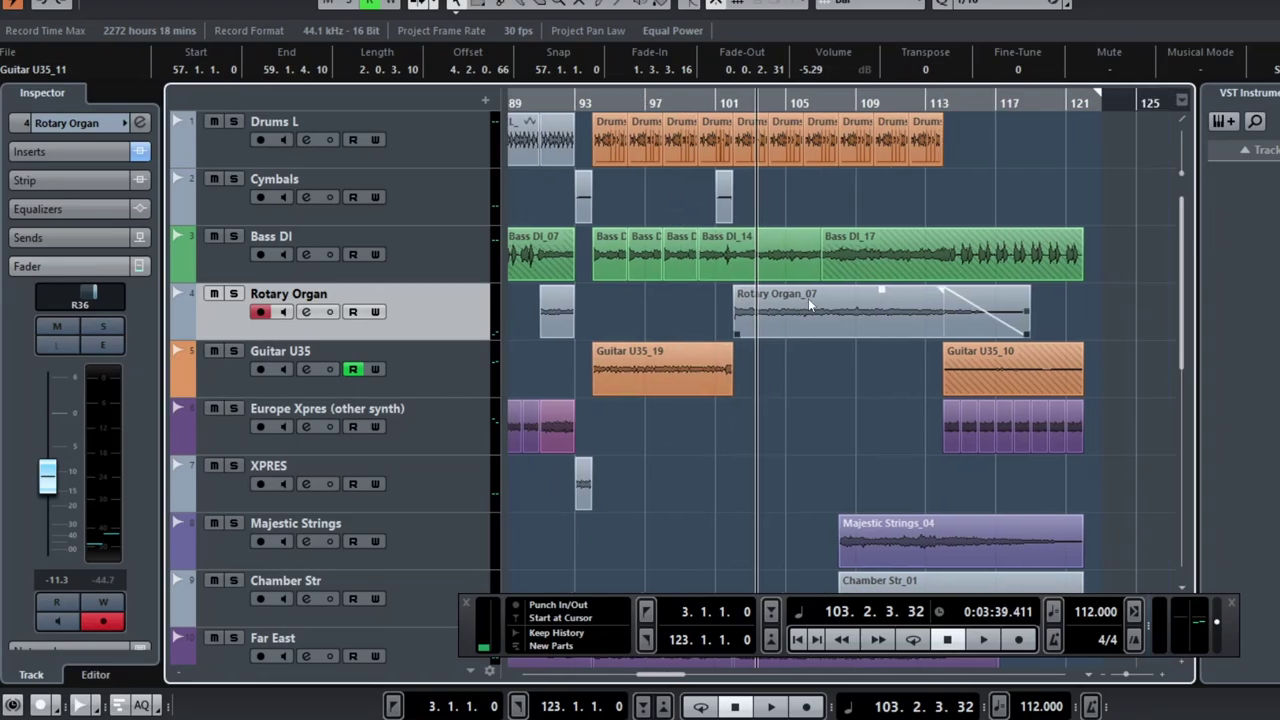
scroll(748, 301, left, 3)
scroll(748, 301, right, 3)
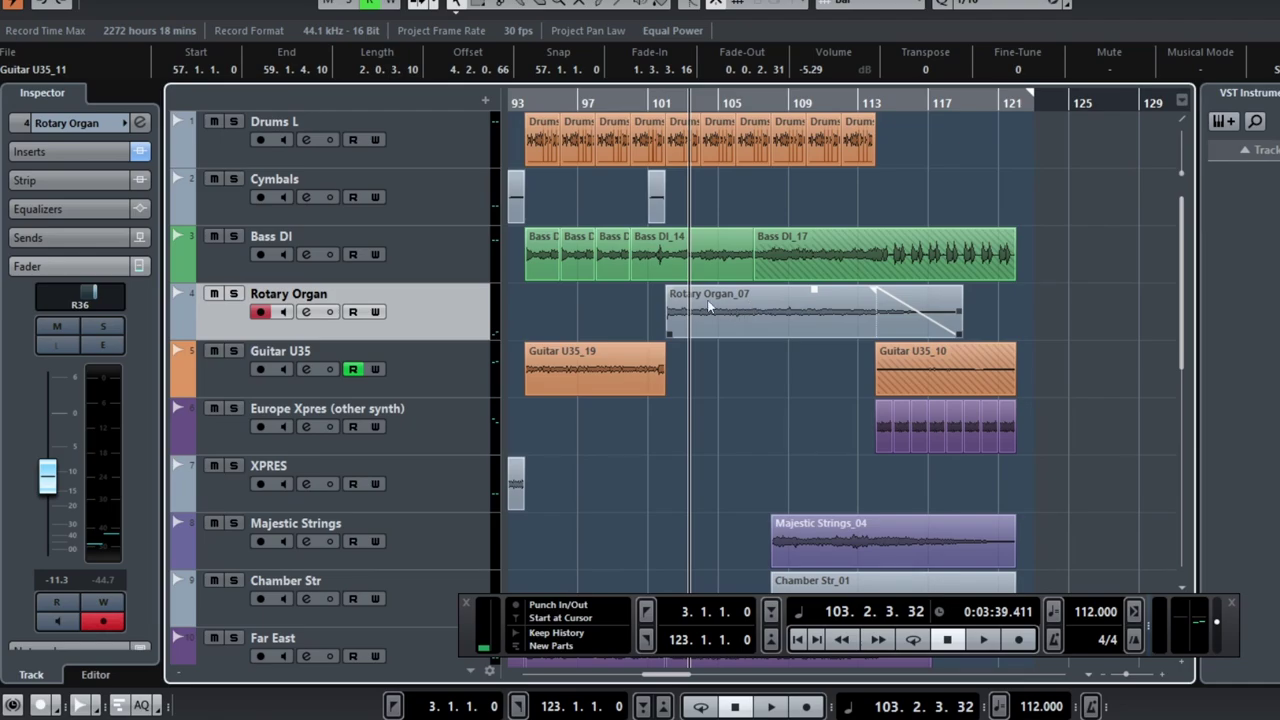
click(645, 165)
click(665, 104)
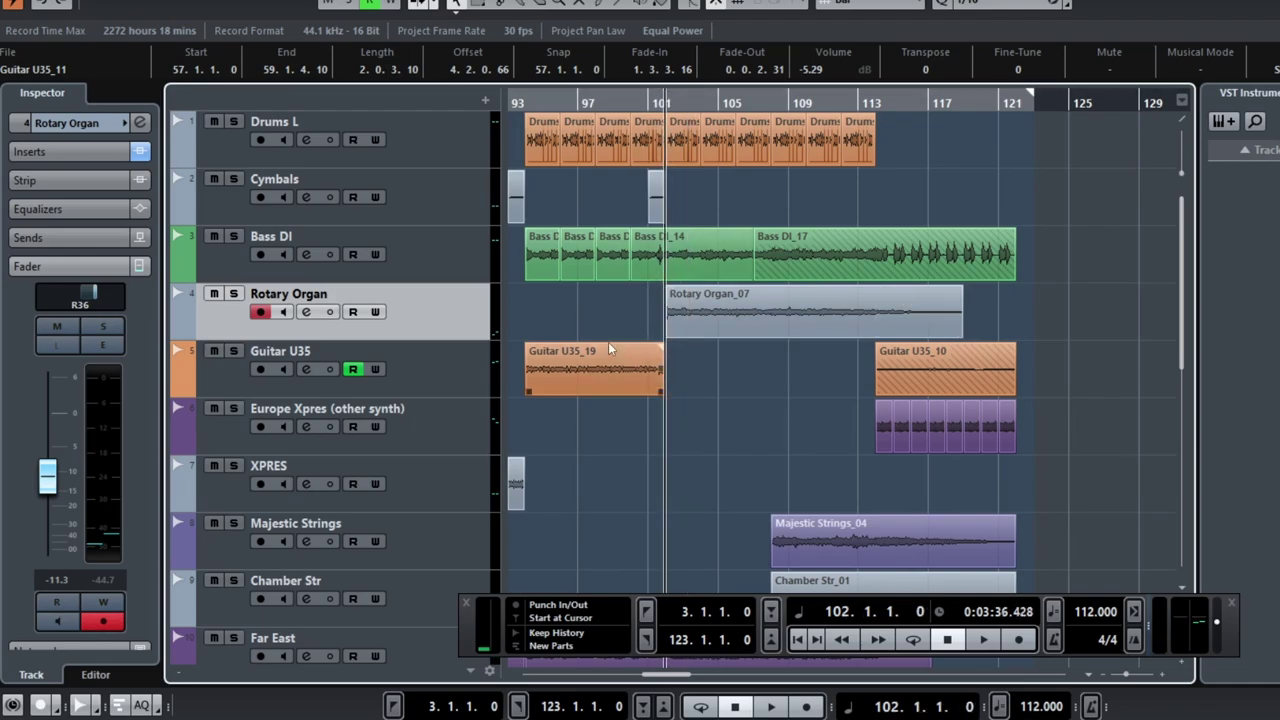
Step: Examine the tracks that sound from bar 102, checking the Alpha Bass 1_03 and Bass DI_14 clips
scroll(701, 370, down, 5)
scroll(692, 364, up, 5)
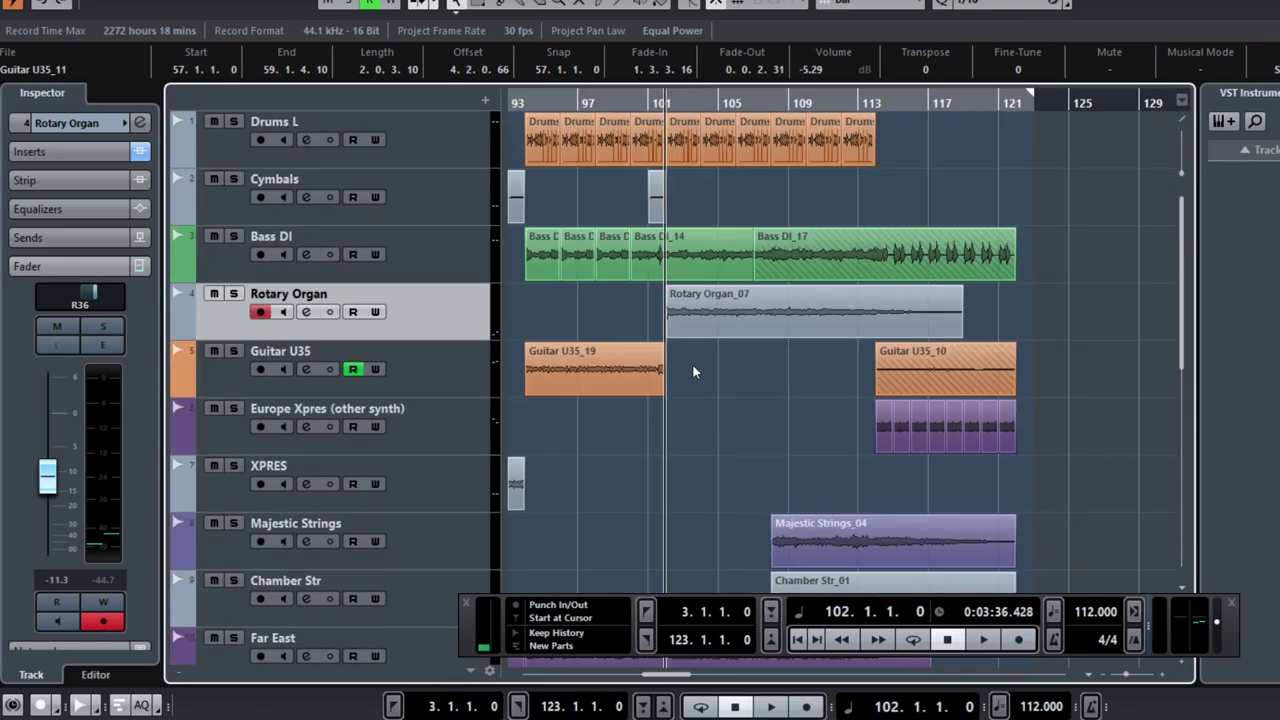
scroll(706, 303, down, 5)
scroll(706, 303, up, 5)
scroll(687, 257, down, 8)
click(688, 420)
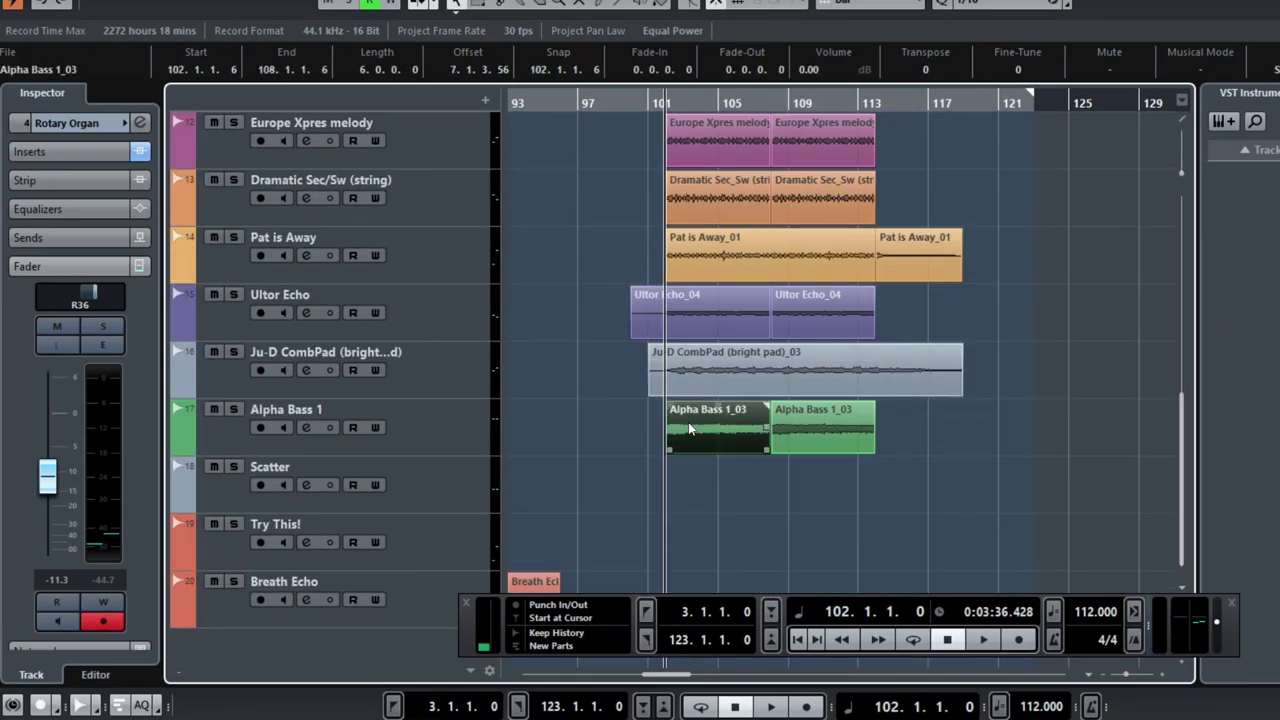
scroll(728, 423, up, 4)
scroll(728, 423, up, 4)
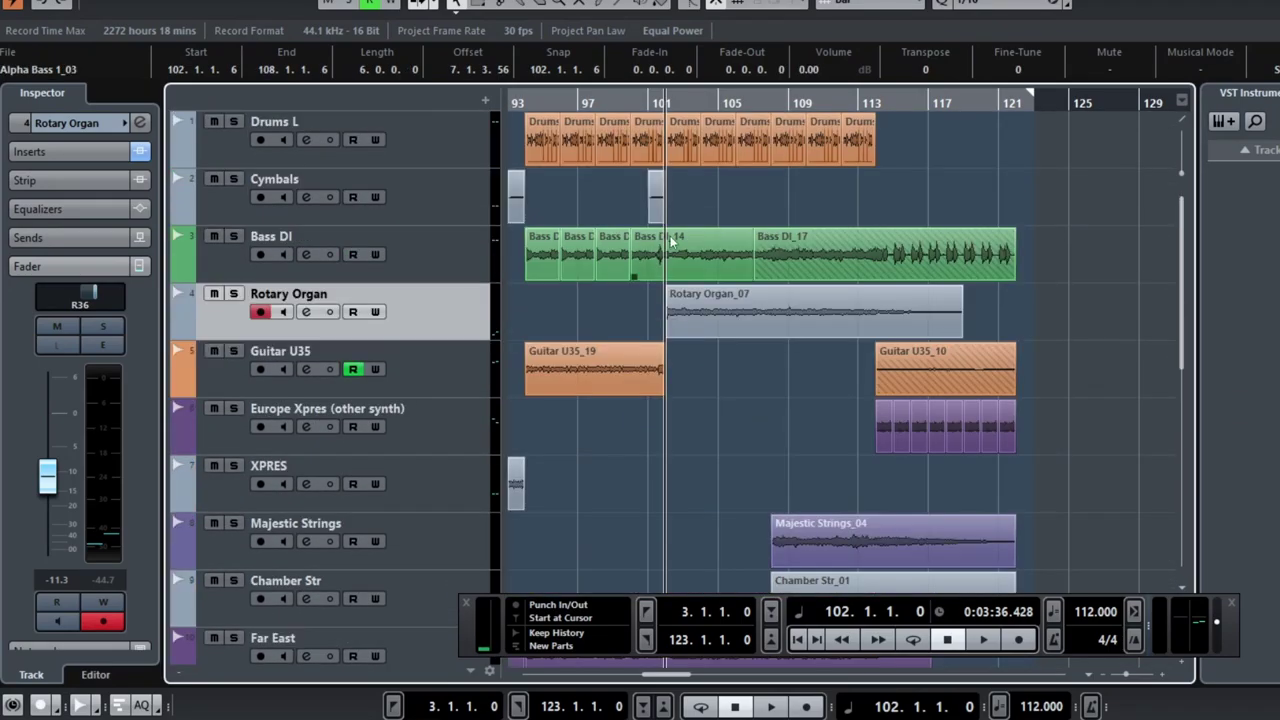
click(722, 255)
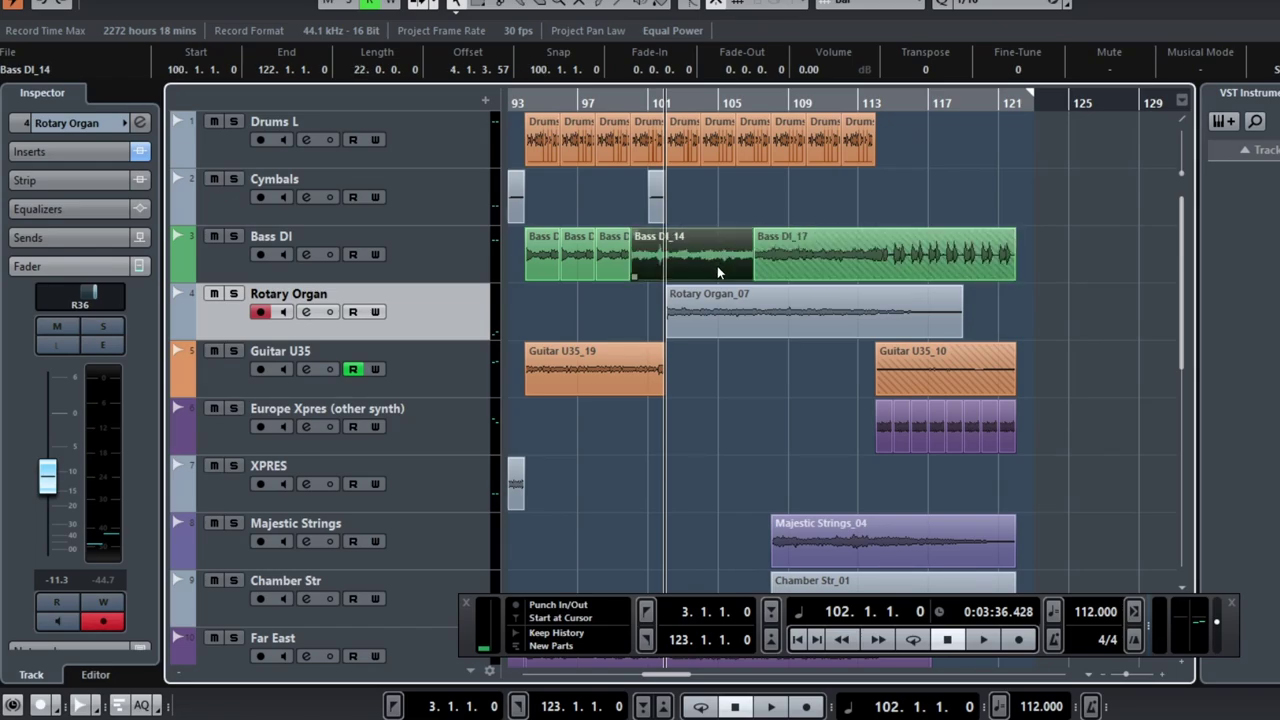
click(708, 222)
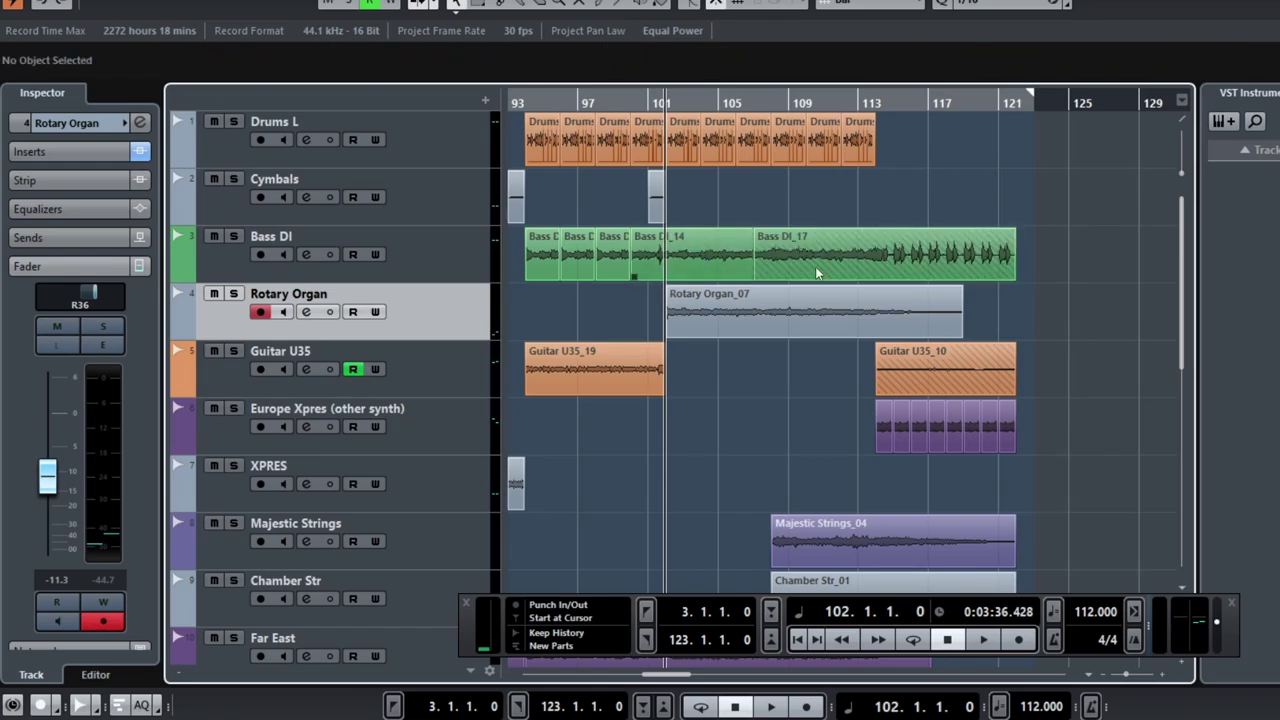
Step: Audition the Bass DI track soloed from bar 102, and remove its solo during playback to hear the full mix
click(233, 236)
key(space)
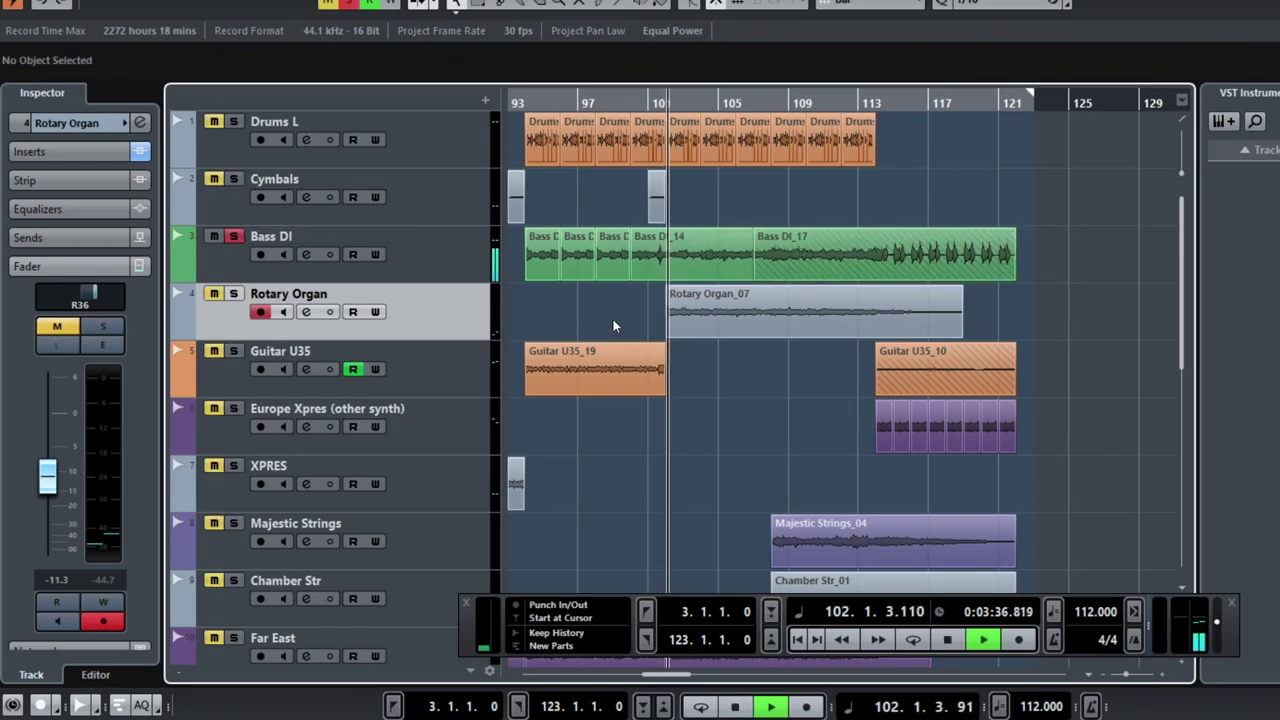
click(233, 237)
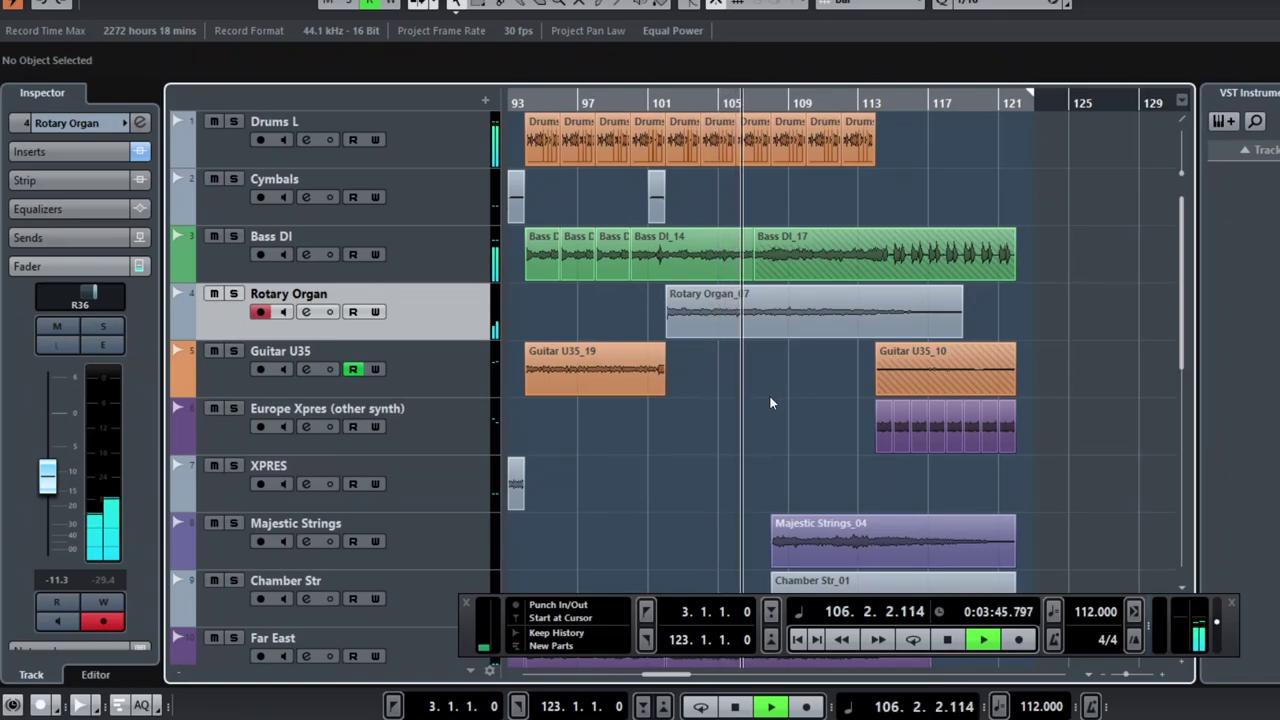
Step: Solo Majestic Strings and Chamber Str, listen to them until about bar 115, and select their two clips together for inspection
scroll(748, 396, down, 3)
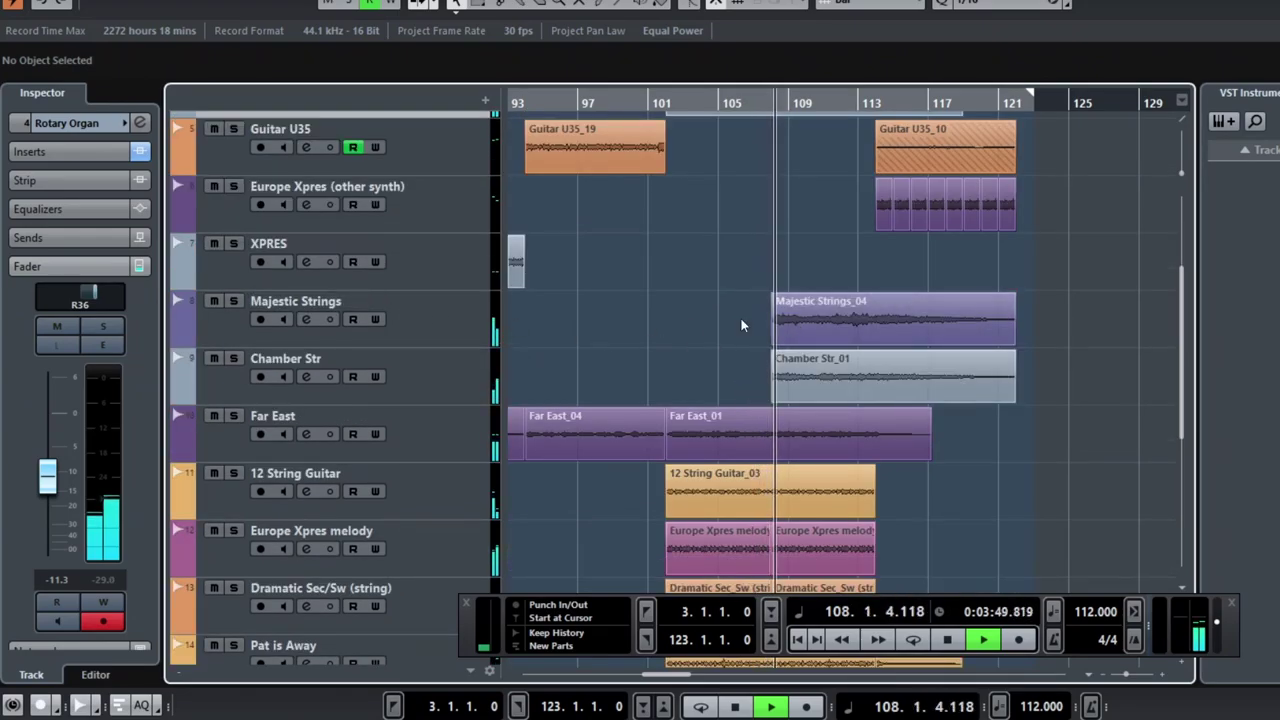
click(233, 300)
click(233, 358)
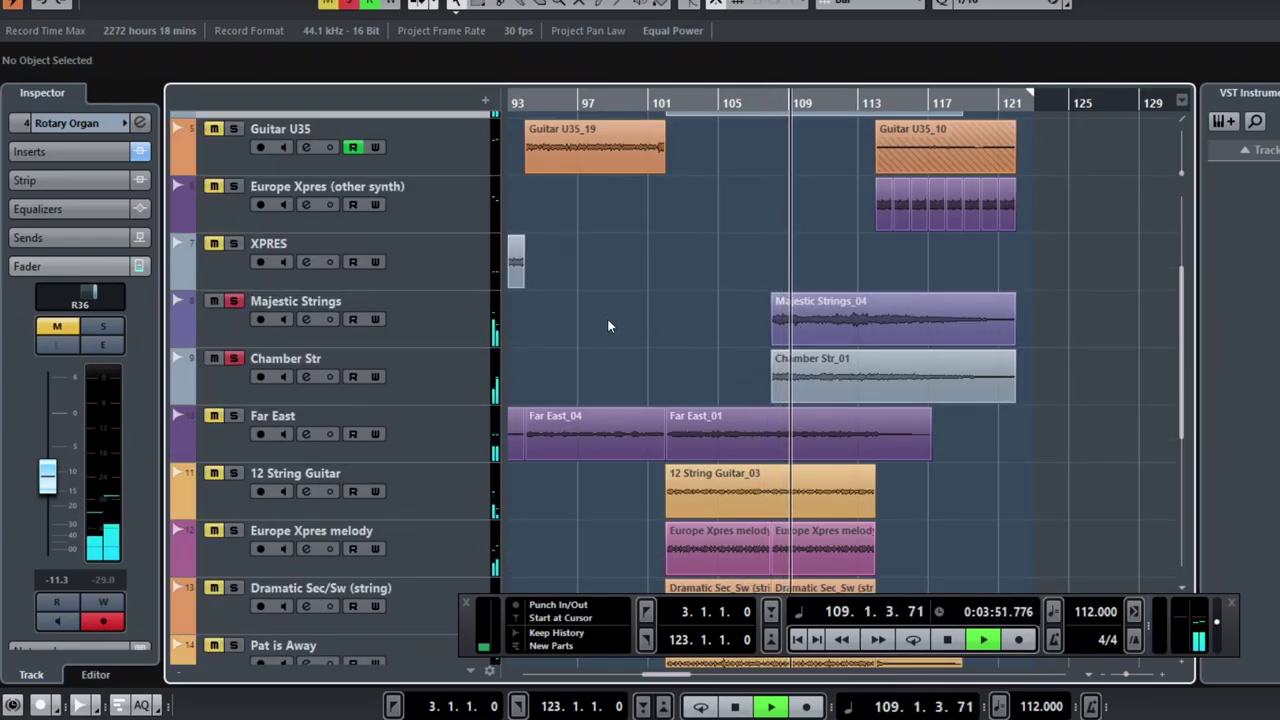
drag(1011, 298, 874, 325)
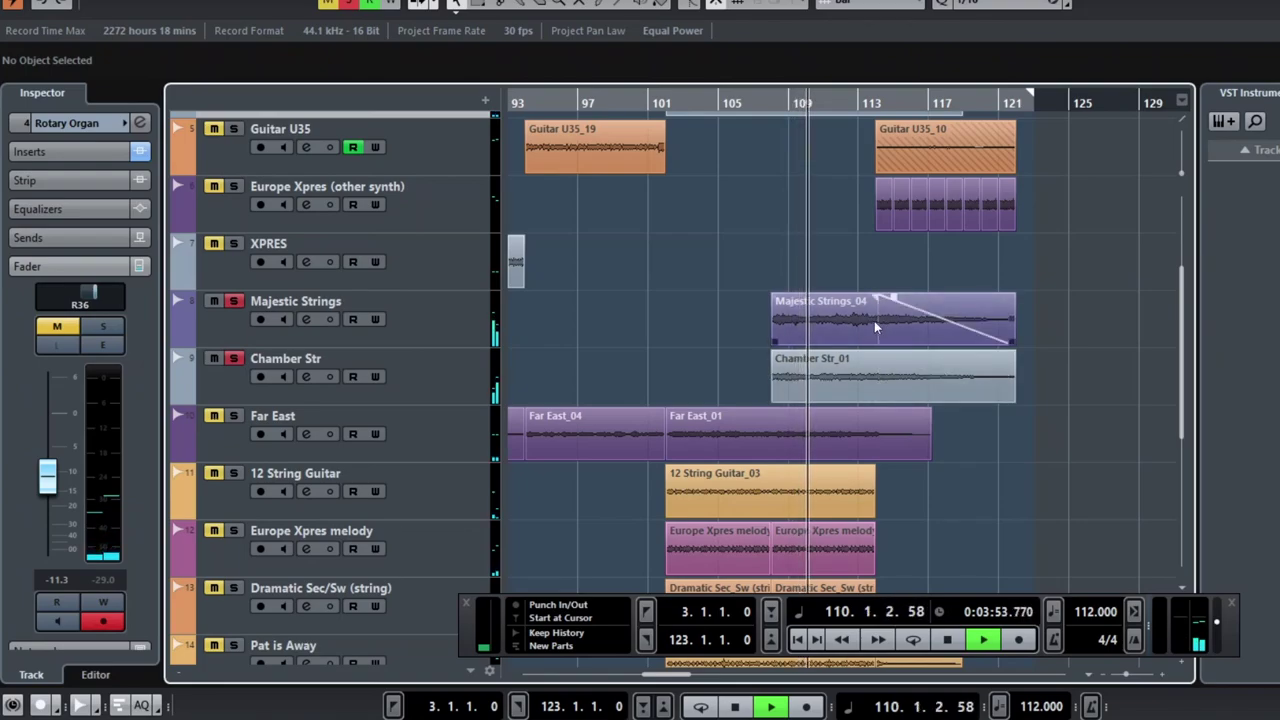
key(ctrl+z)
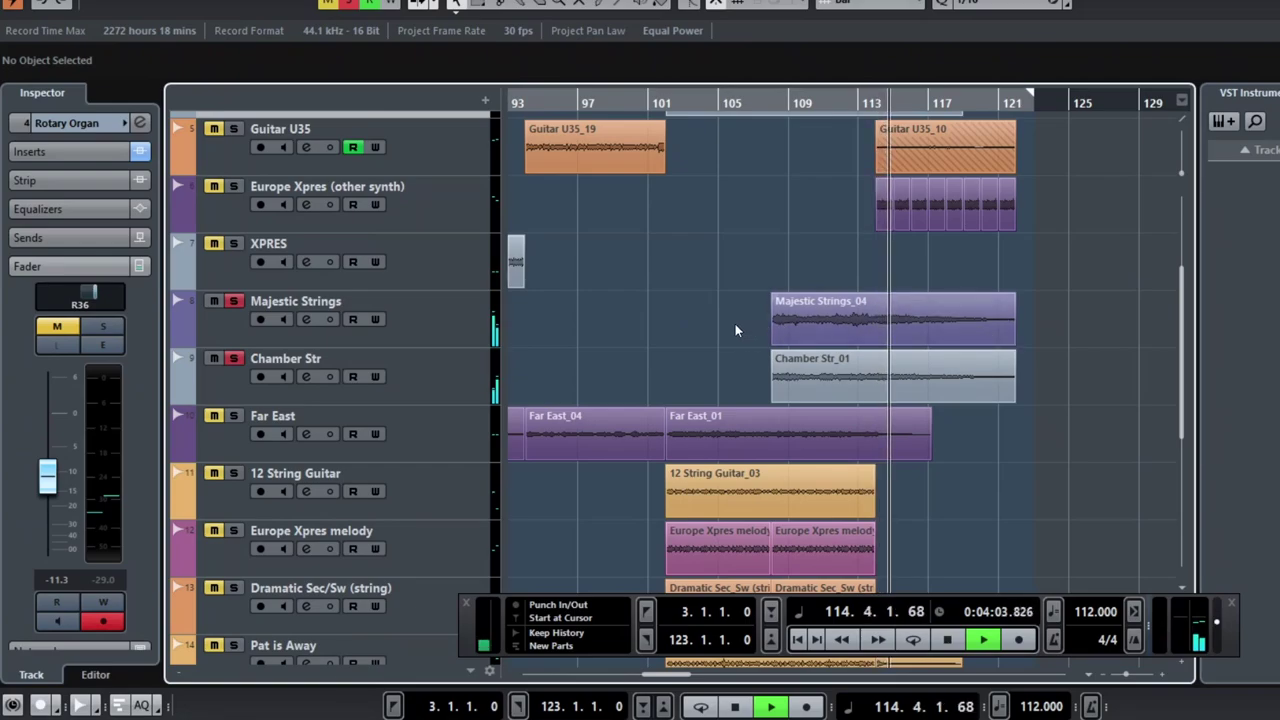
key(space)
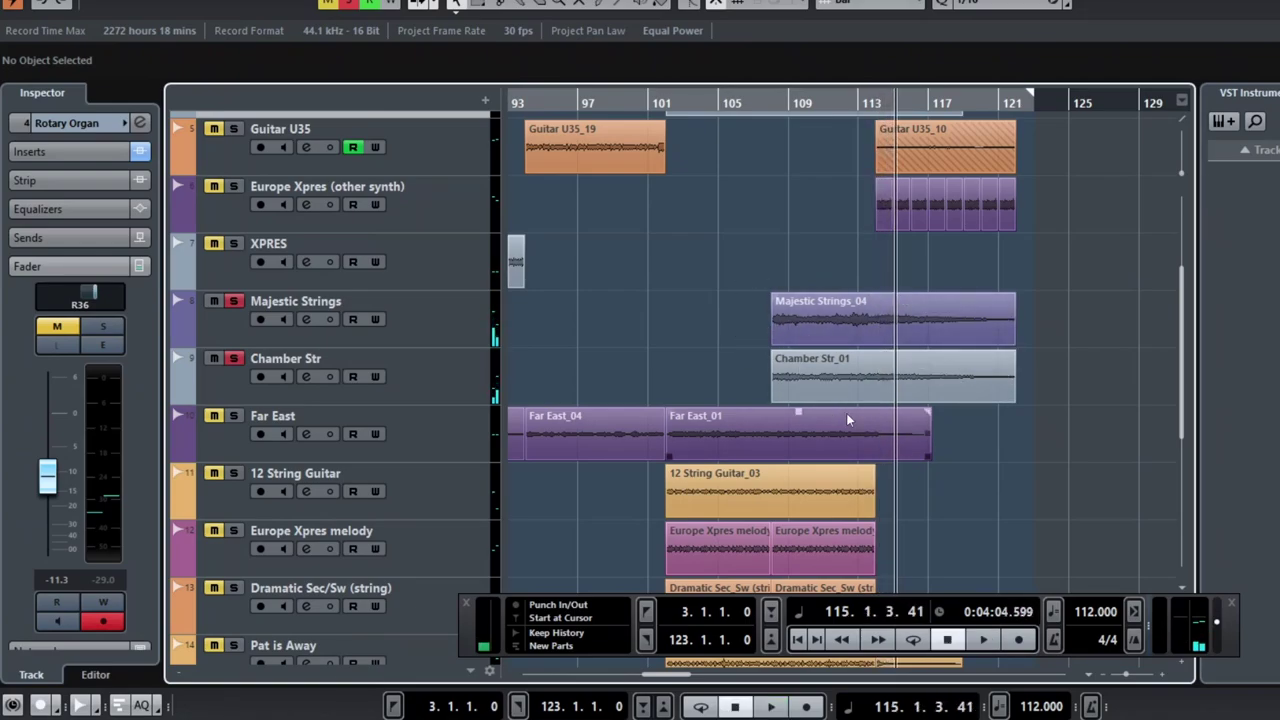
drag(885, 394, 833, 374)
click(722, 337)
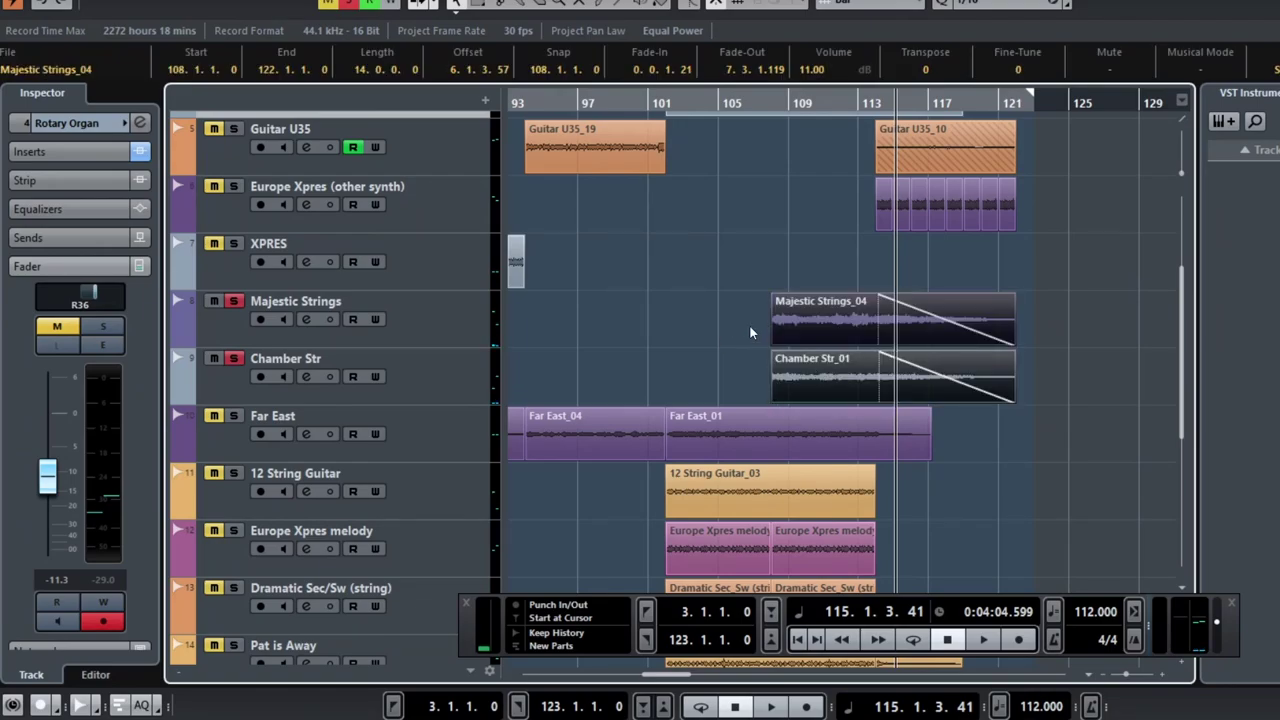
Step: Deselect the clips, return the playback cursor to bar 108, and switch Majestic Strings and Chamber Str from soloed to muted
click(742, 192)
click(772, 103)
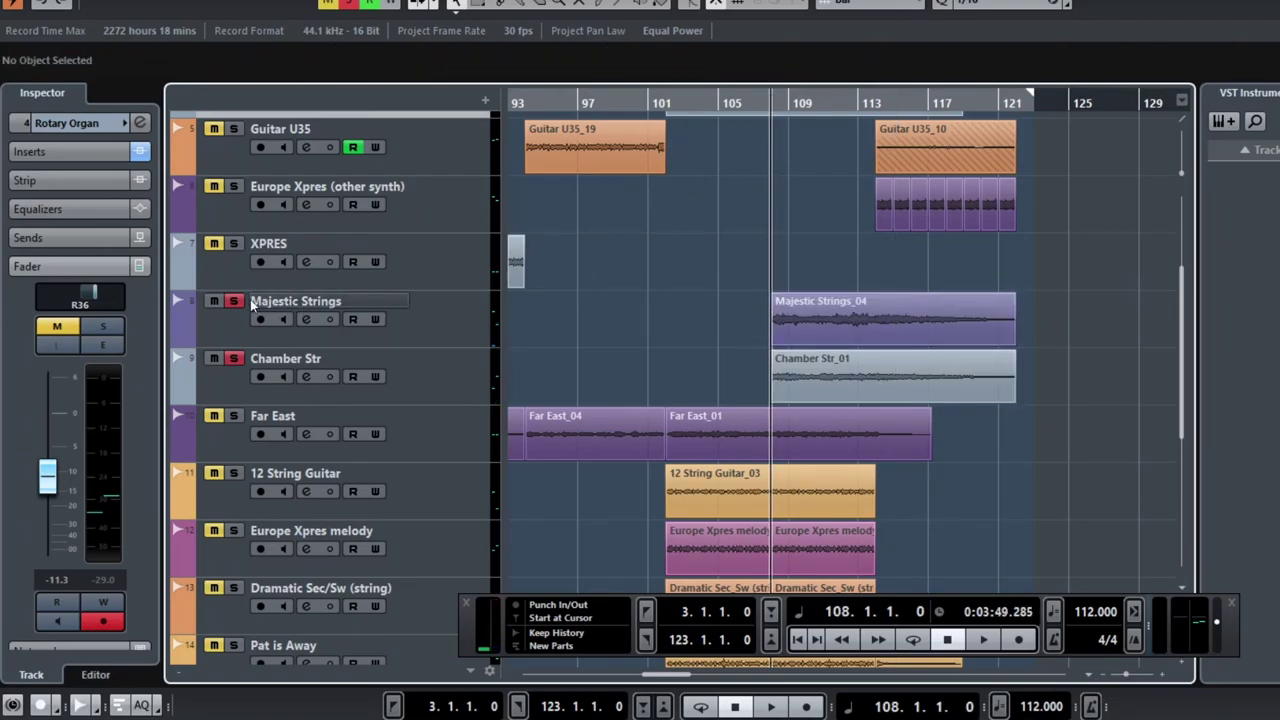
click(238, 358)
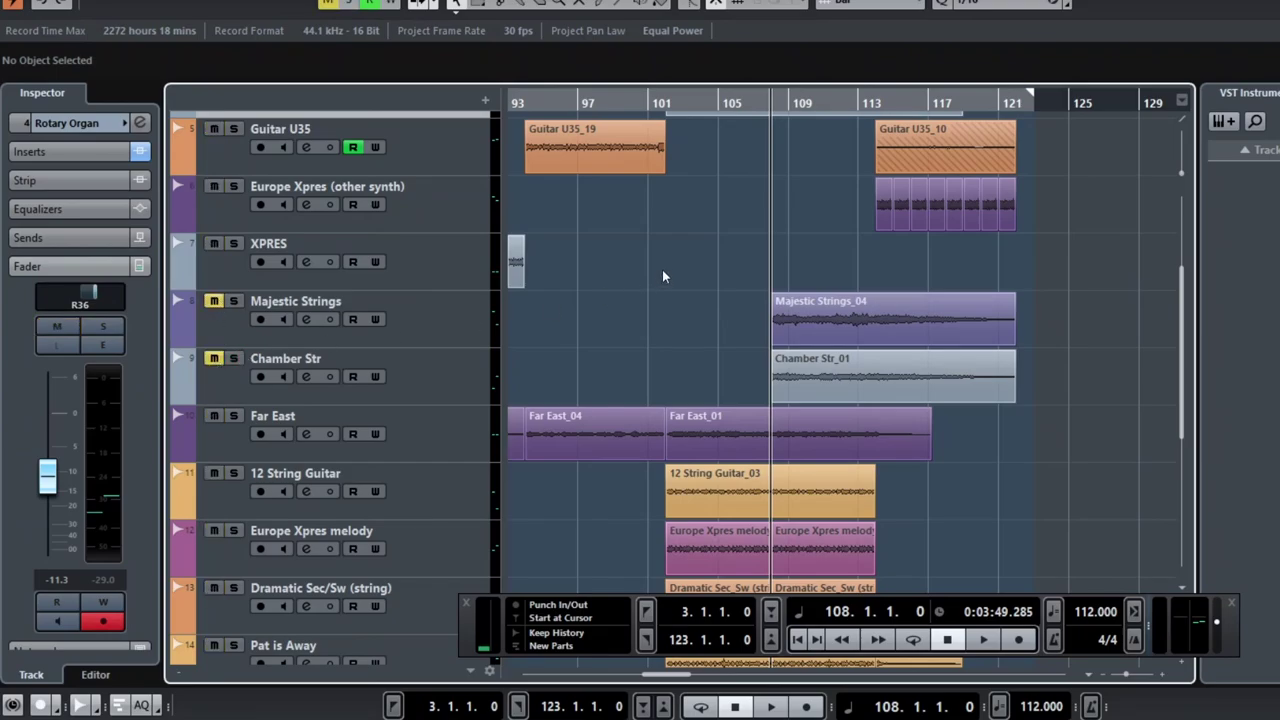
Step: Audition bar 108 onward with Majestic Strings and Chamber Str muted, and unmute both tracks to hear them in the mix
key(space)
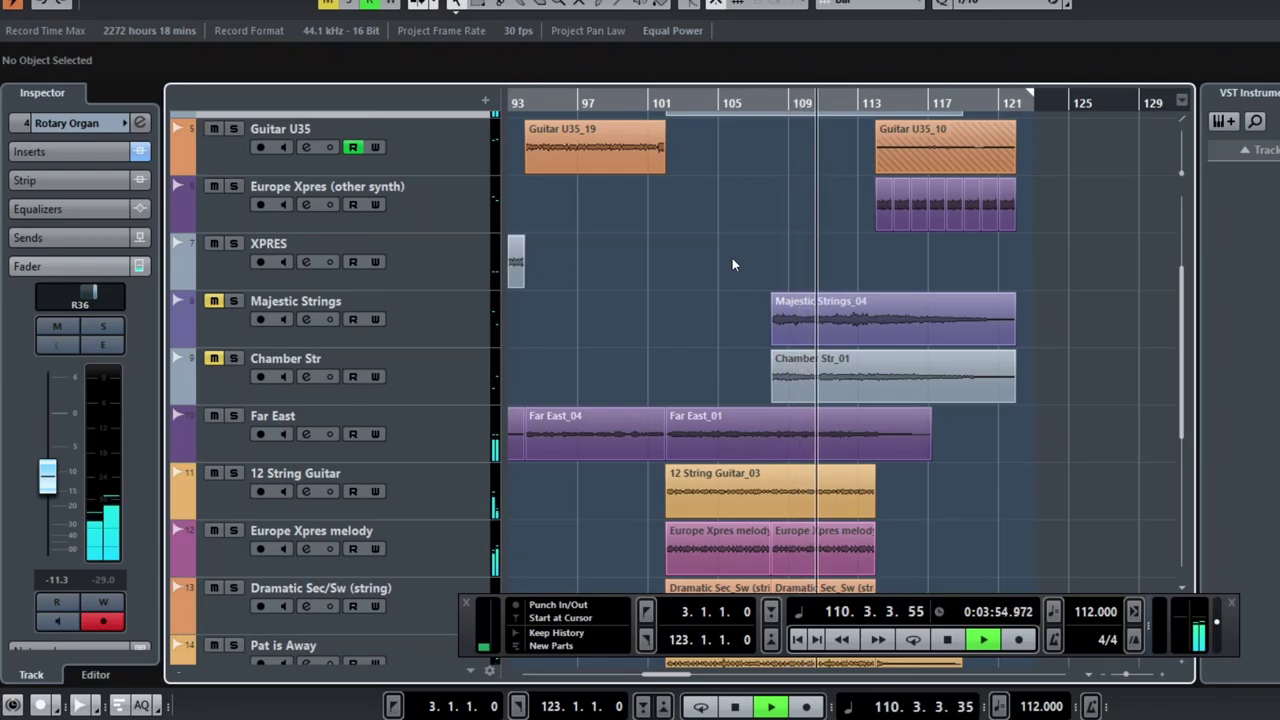
key(space)
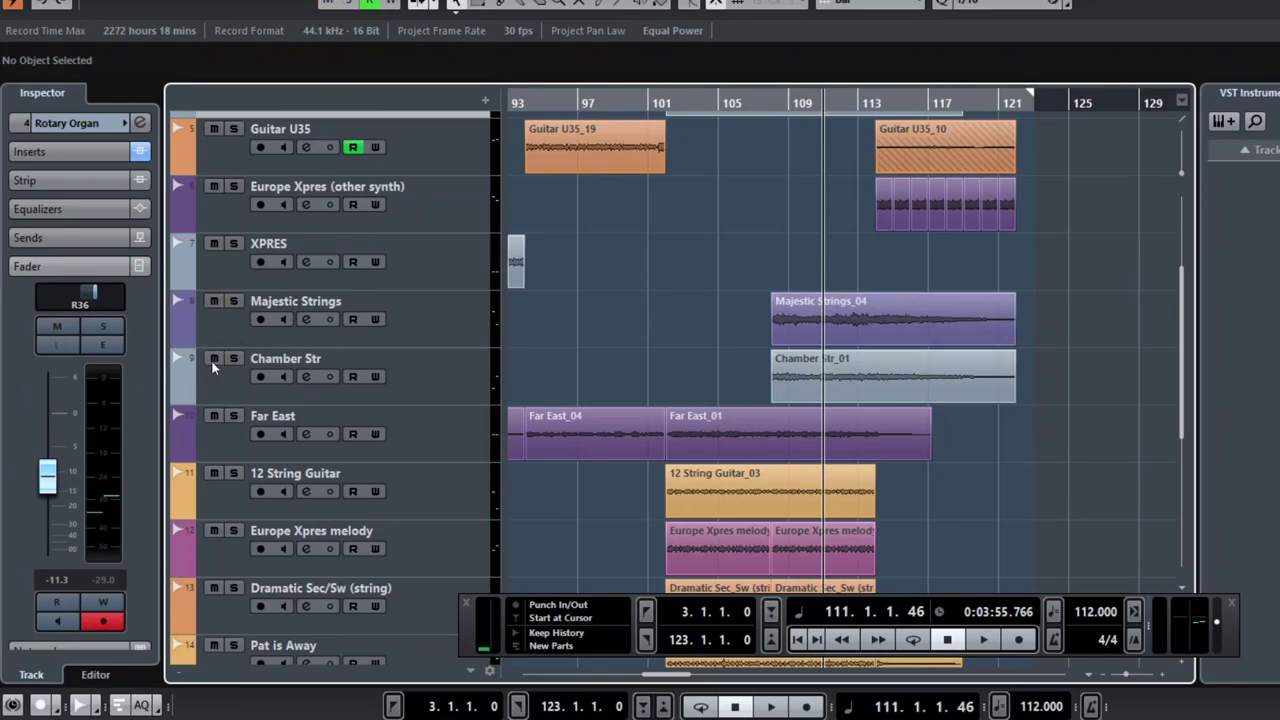
scroll(978, 265, up, 4)
scroll(925, 337, down, 2)
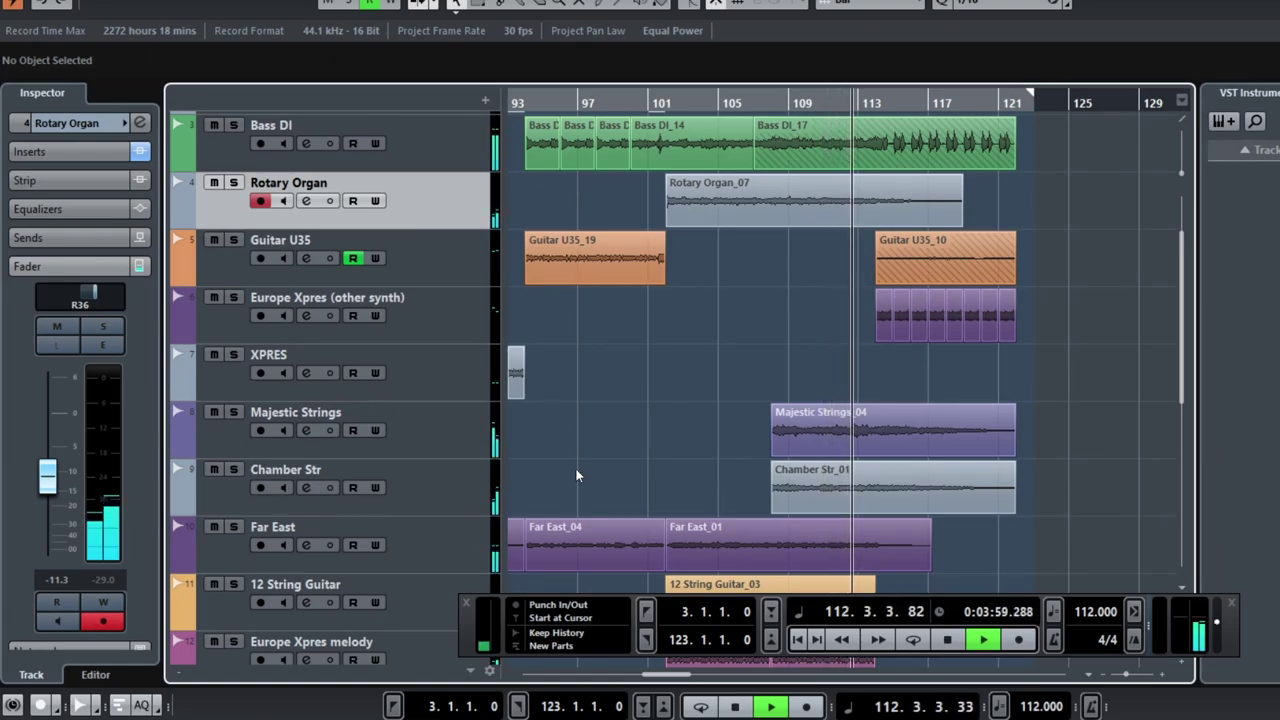
Step: Solo the Guitar U35 track during playback and listen to its last clip until the song's end around bar 121
drag(1012, 407, 1151, 448)
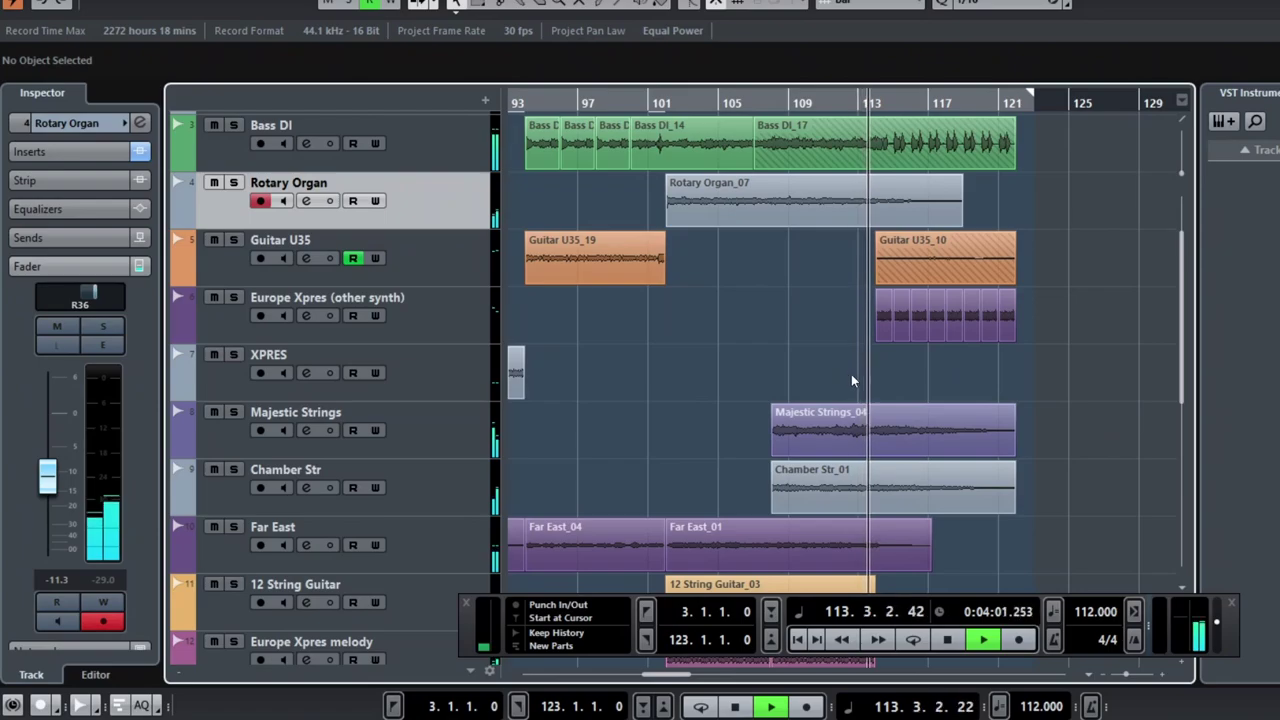
click(233, 240)
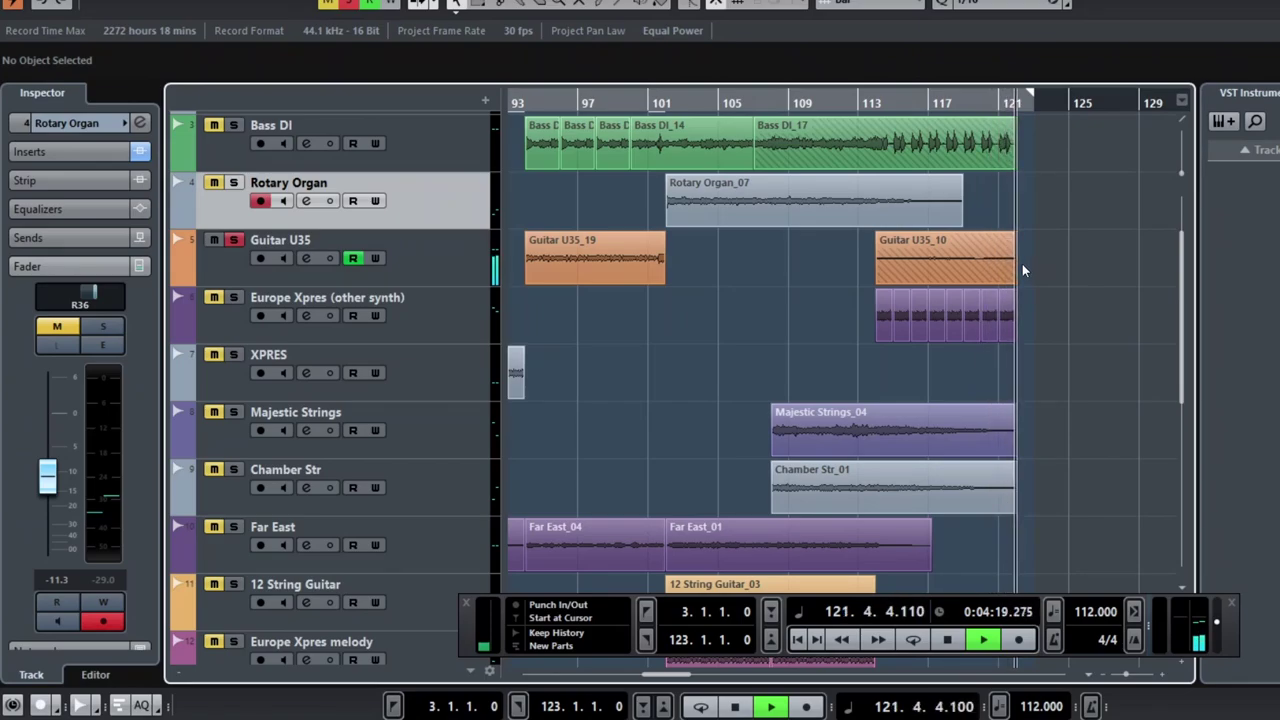
key(space)
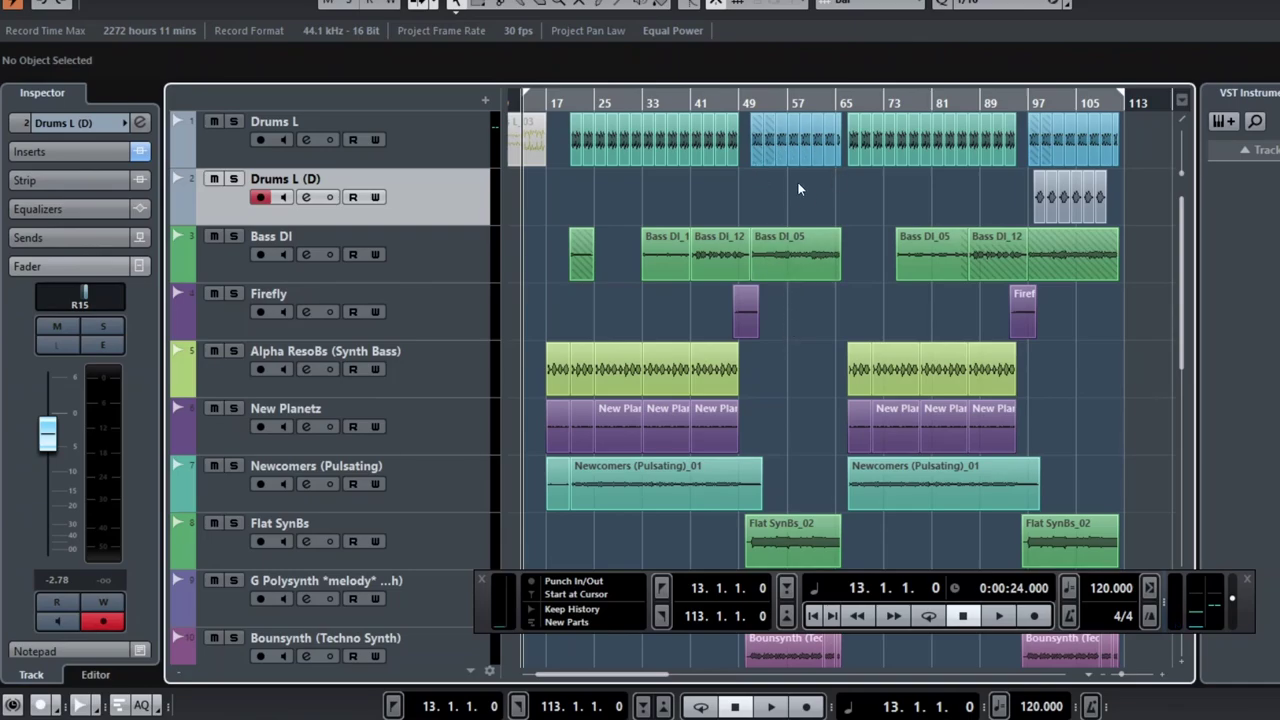
Step: Place the playback cursor at bar 51 in the 120 BPM project and listen to the full mix until about bar 52
click(753, 103)
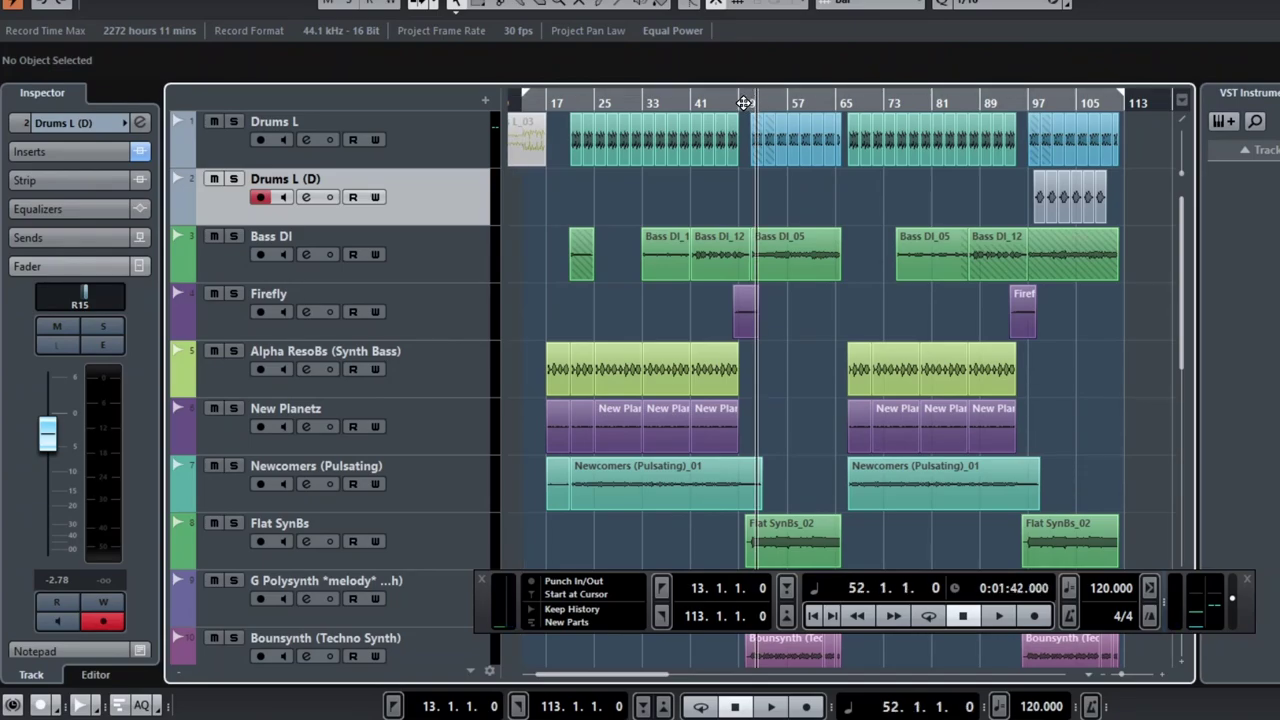
click(744, 103)
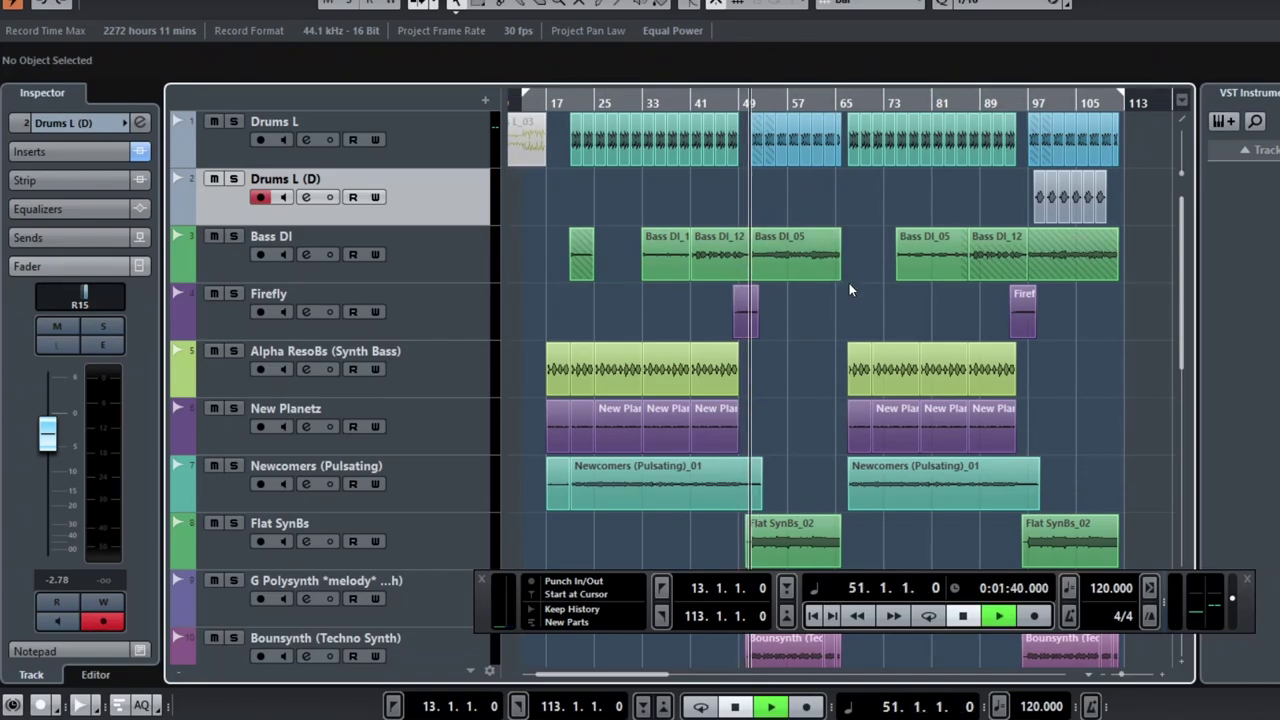
key(space)
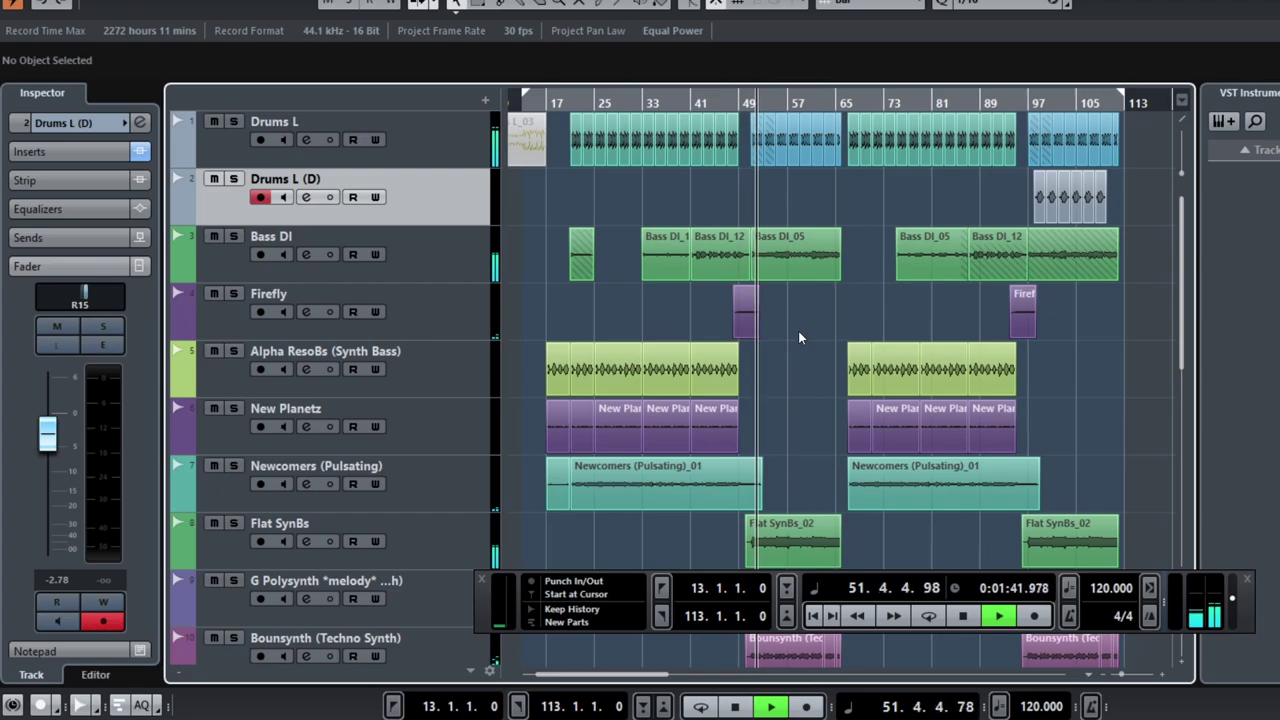
key(space)
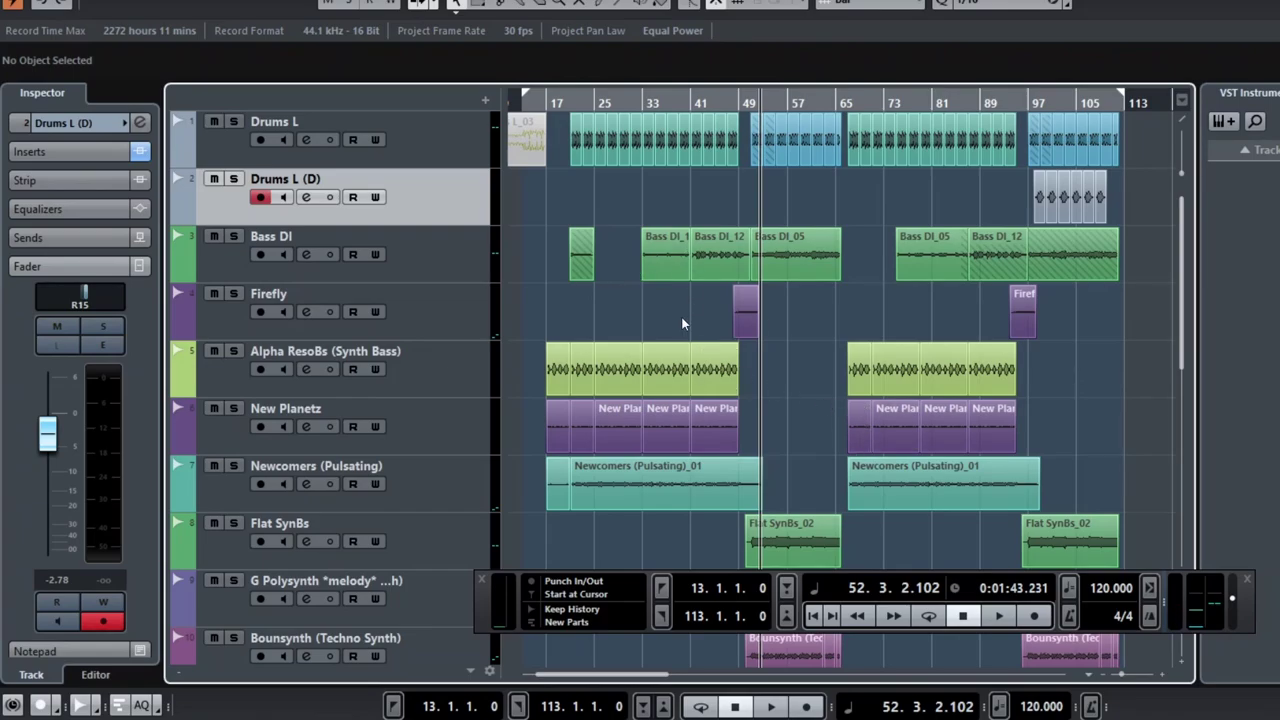
Step: Look over the project's tracks and play the intro from bar 13 with the pad tracks enlarged in view
scroll(671, 297, down, 10)
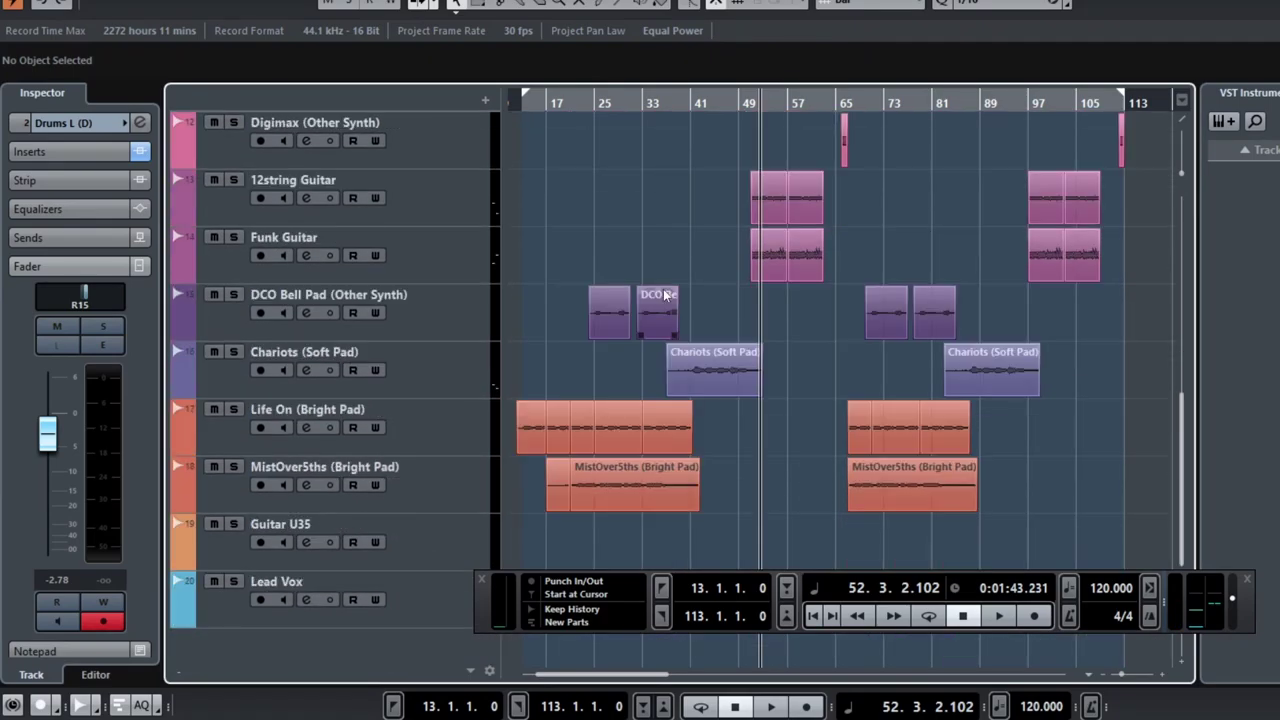
scroll(665, 295, up, 10)
scroll(663, 295, down, 6)
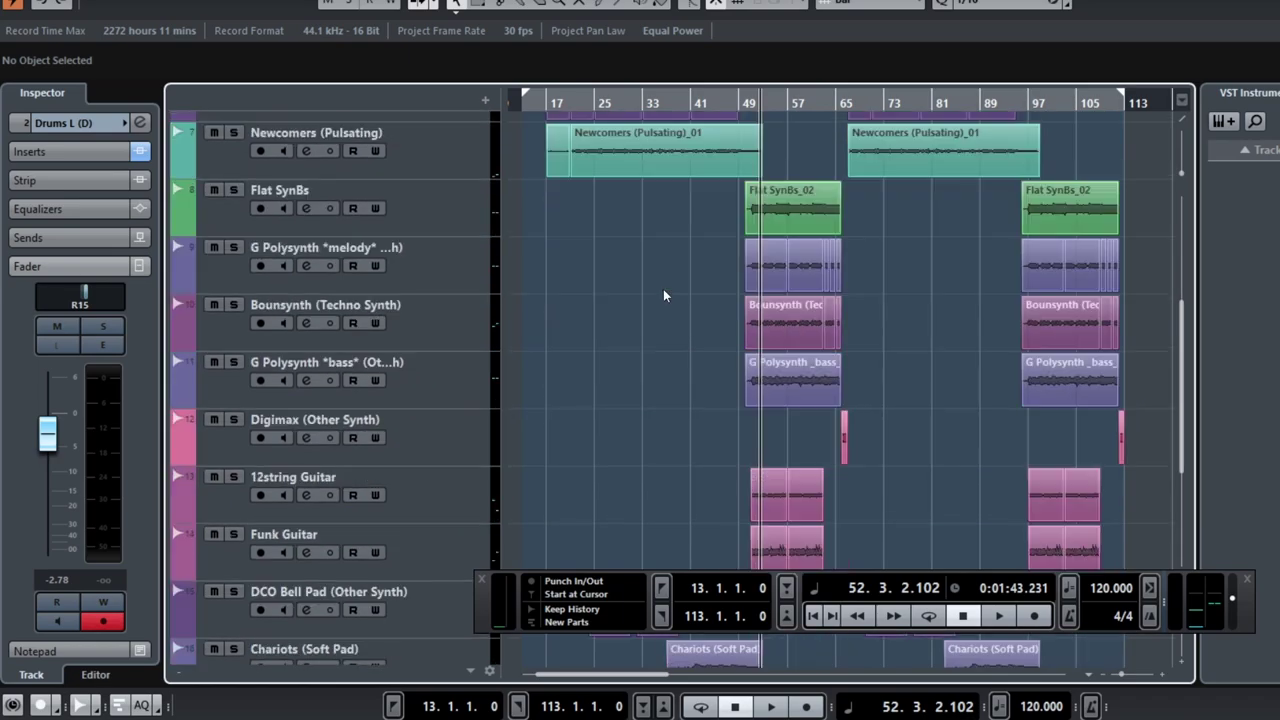
scroll(663, 295, up, 6)
drag(542, 101, 541, 96)
scroll(584, 207, down, 10)
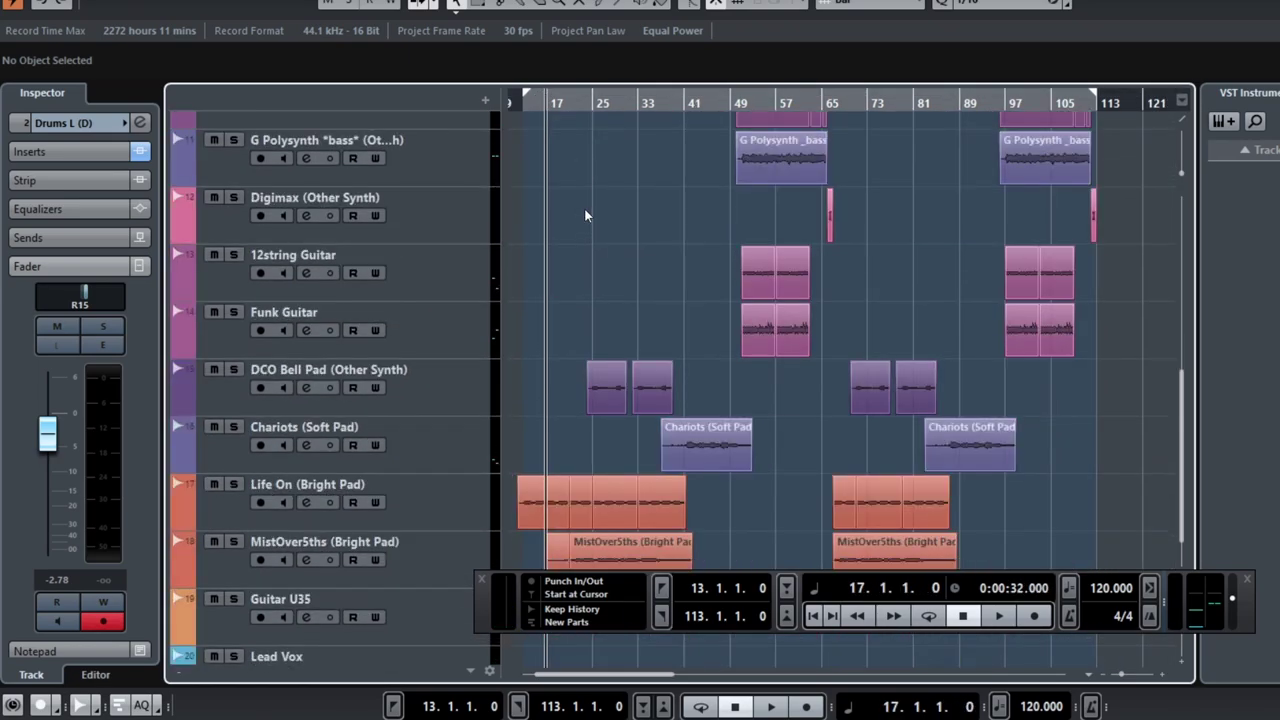
key(space)
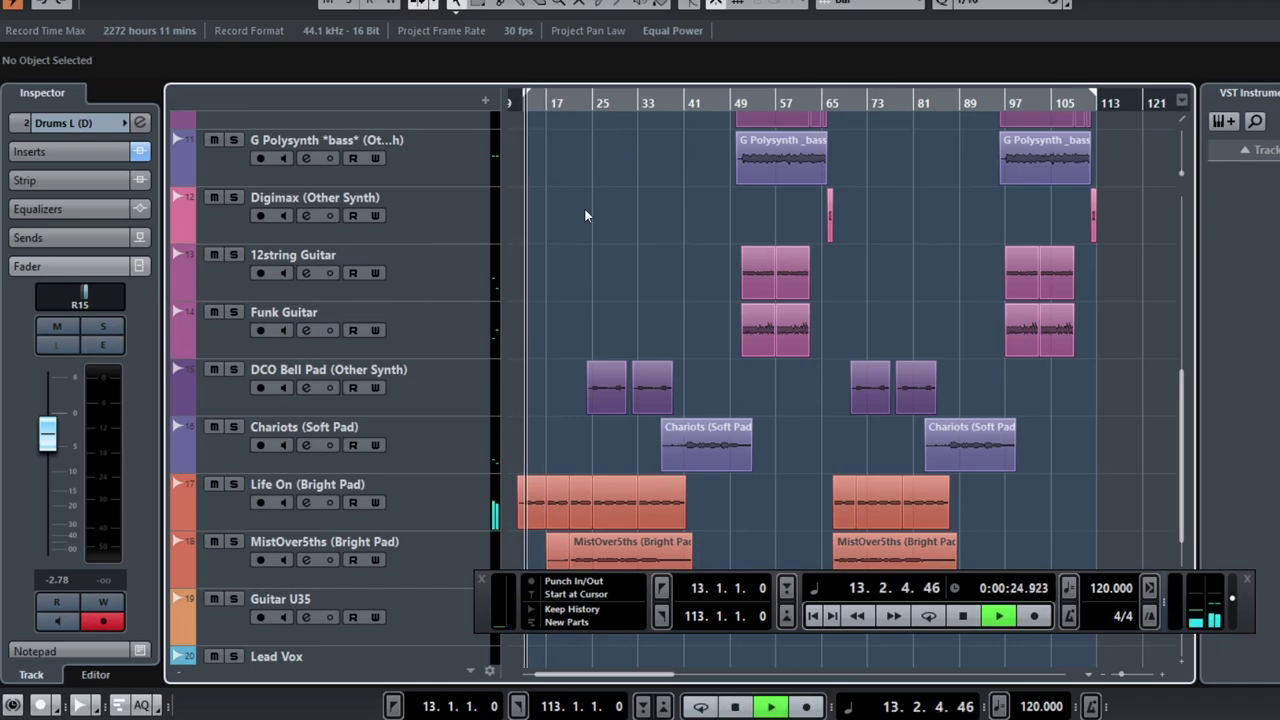
key(h)
key(h)
key(h)
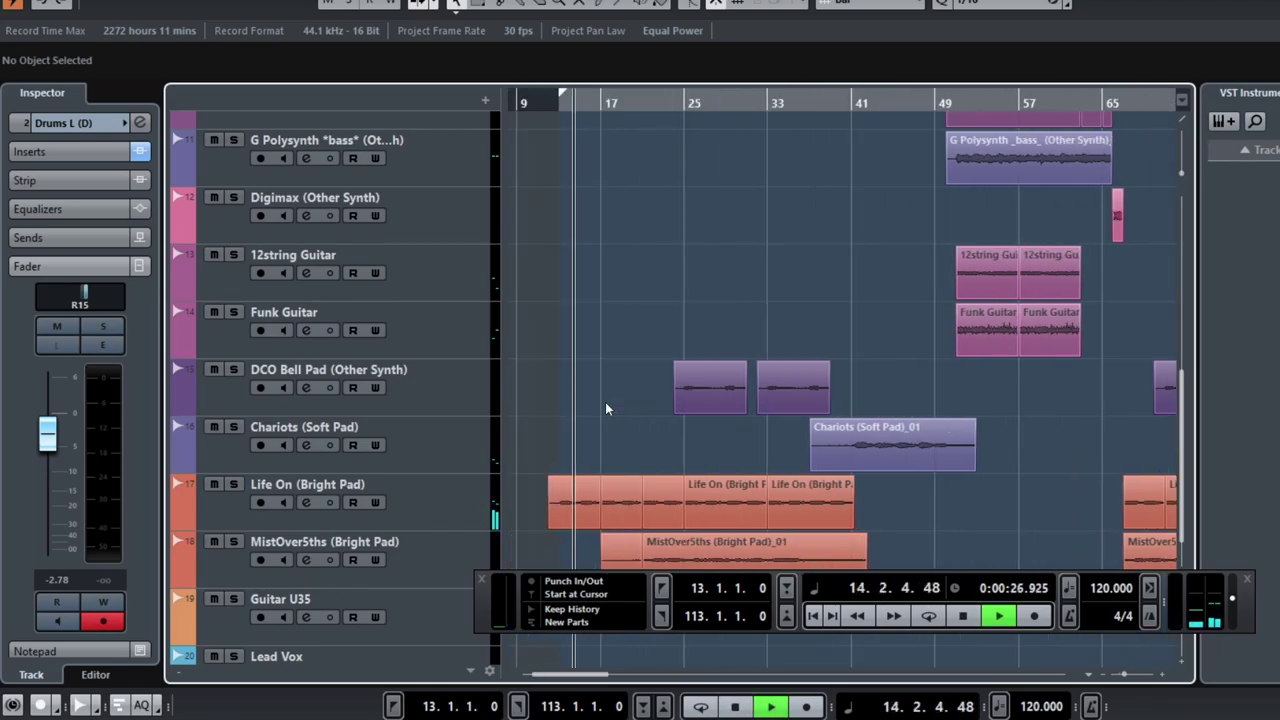
scroll(611, 402, down, 1)
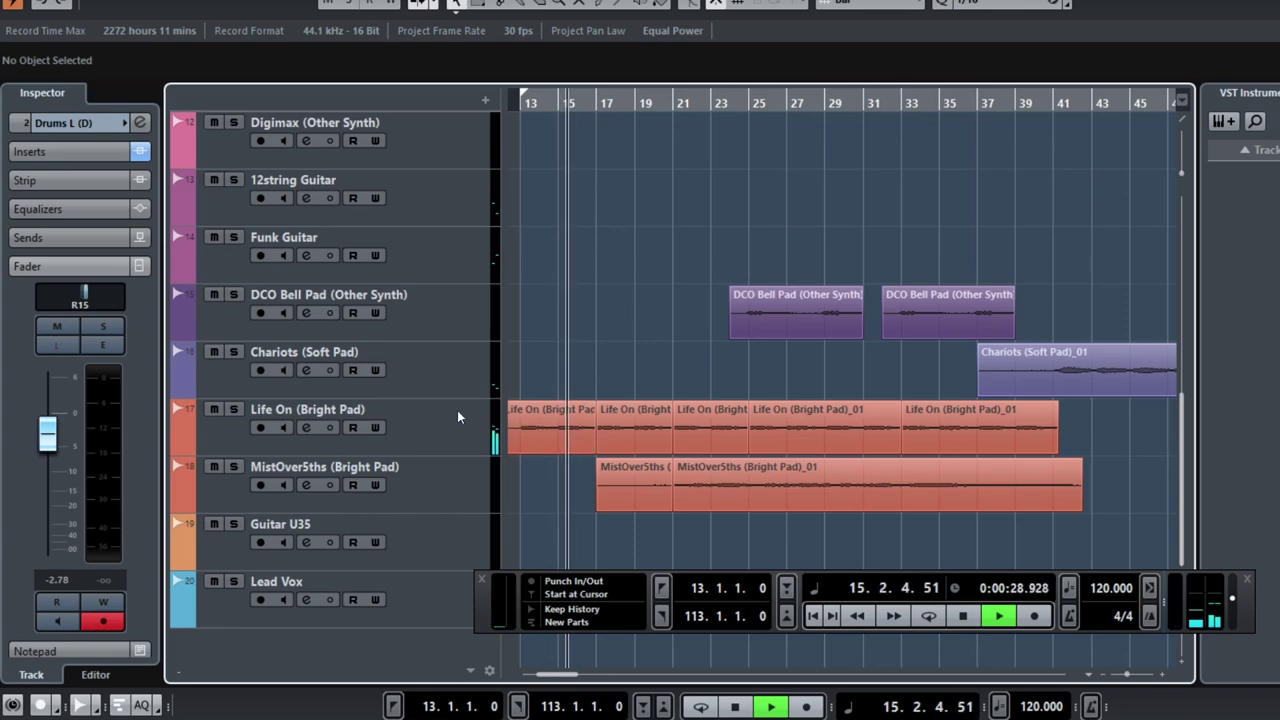
Step: Select the Life On, MistOver5ths, Chariots and DCO Bell Pad tracks in turn while the intro plays
click(430, 440)
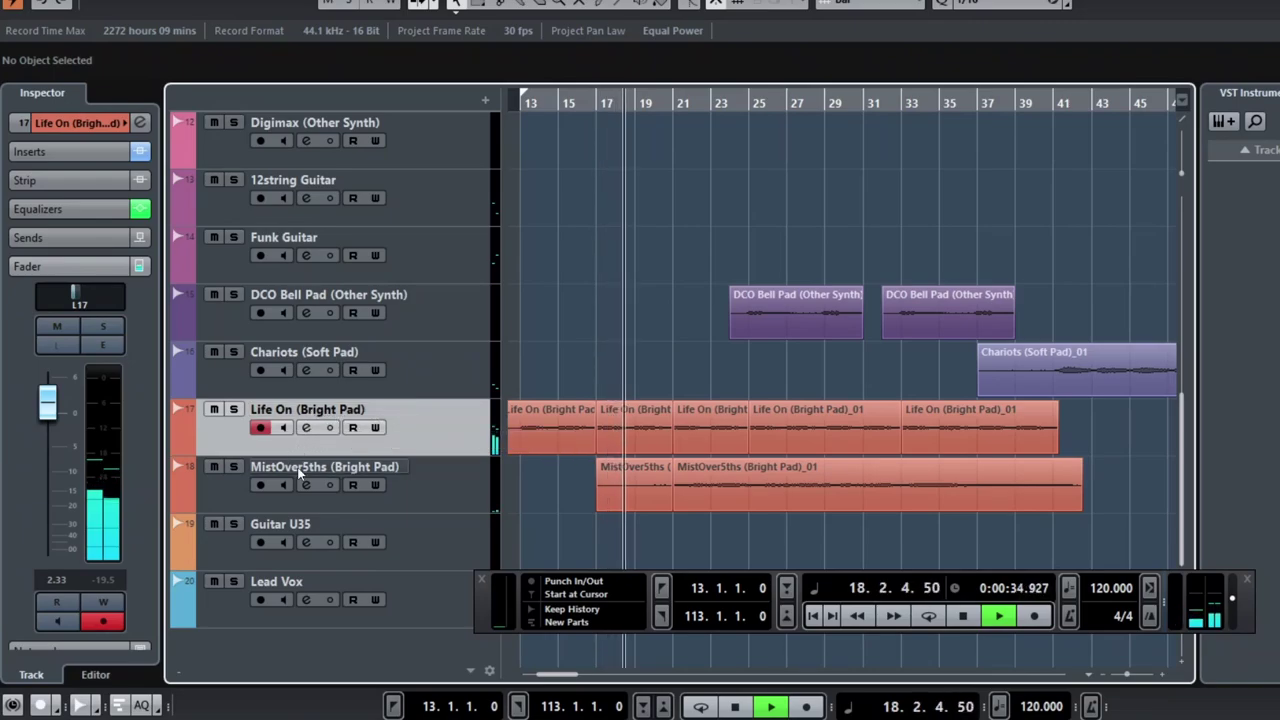
click(360, 470)
click(347, 381)
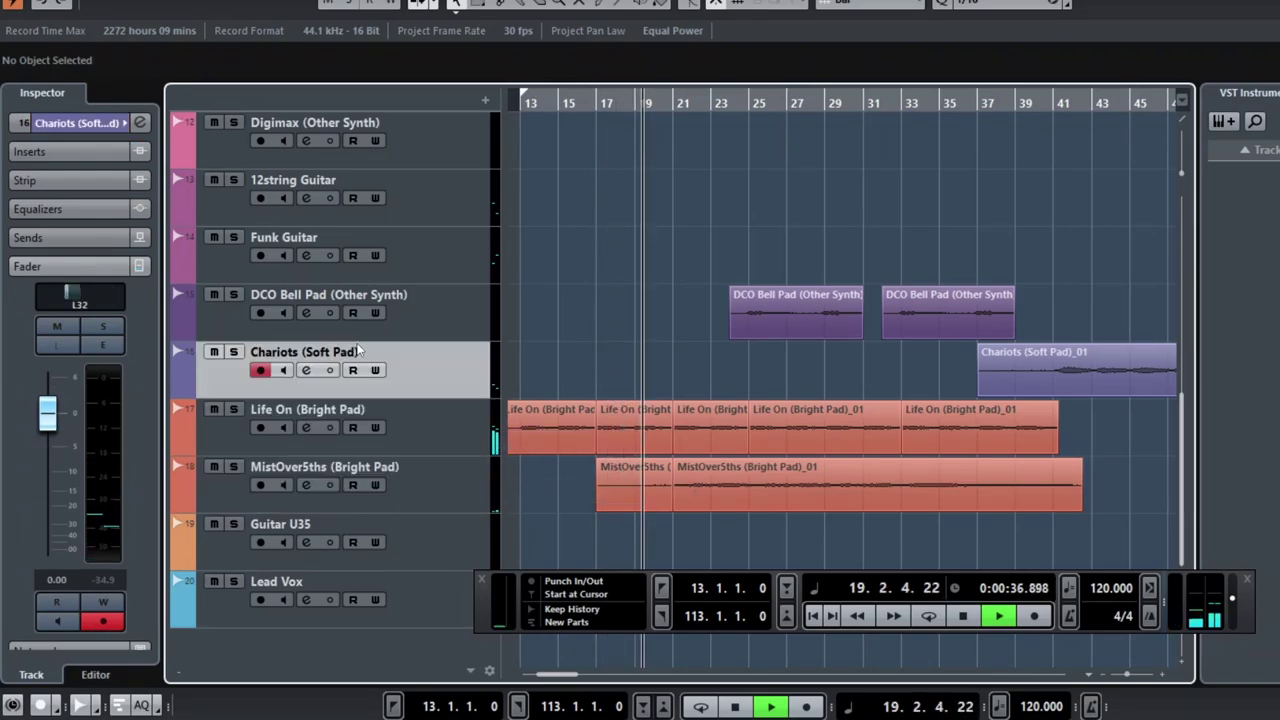
click(353, 292)
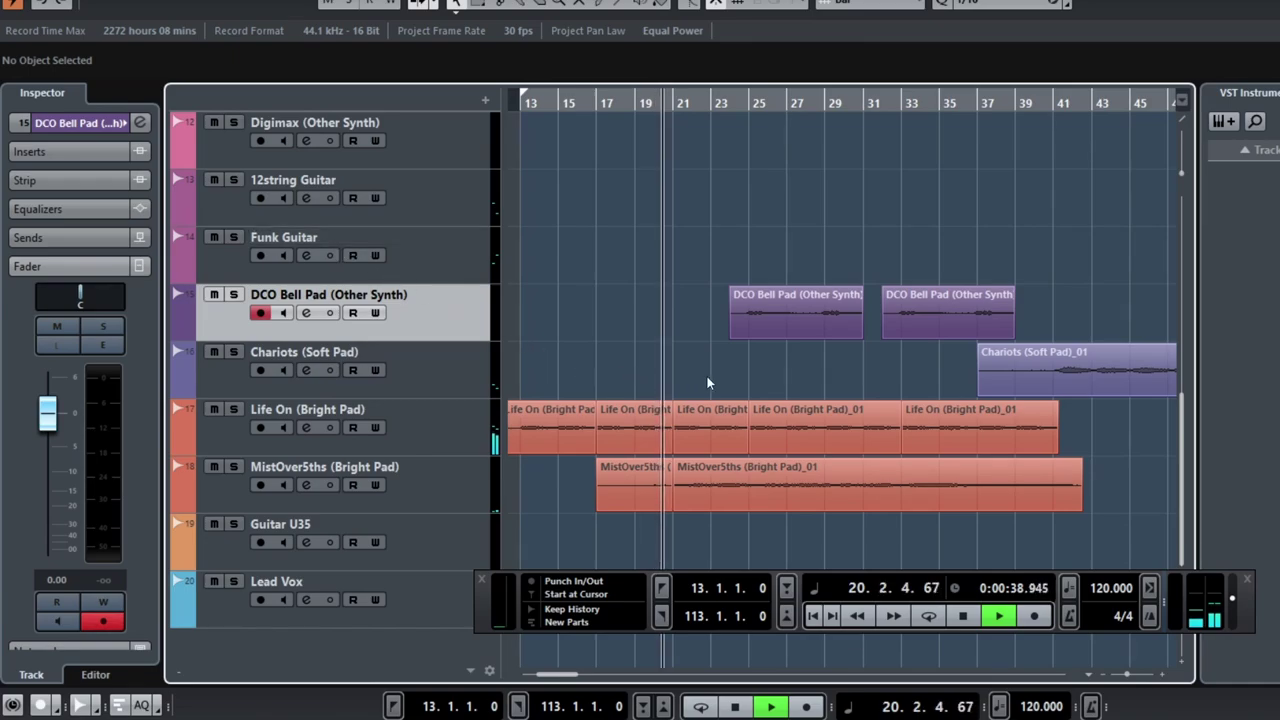
Step: Stop playback around bar 22, return the cursor to bar 21 at the Bass DI_10 clip, and solo Bass DI
scroll(656, 343, up, 6)
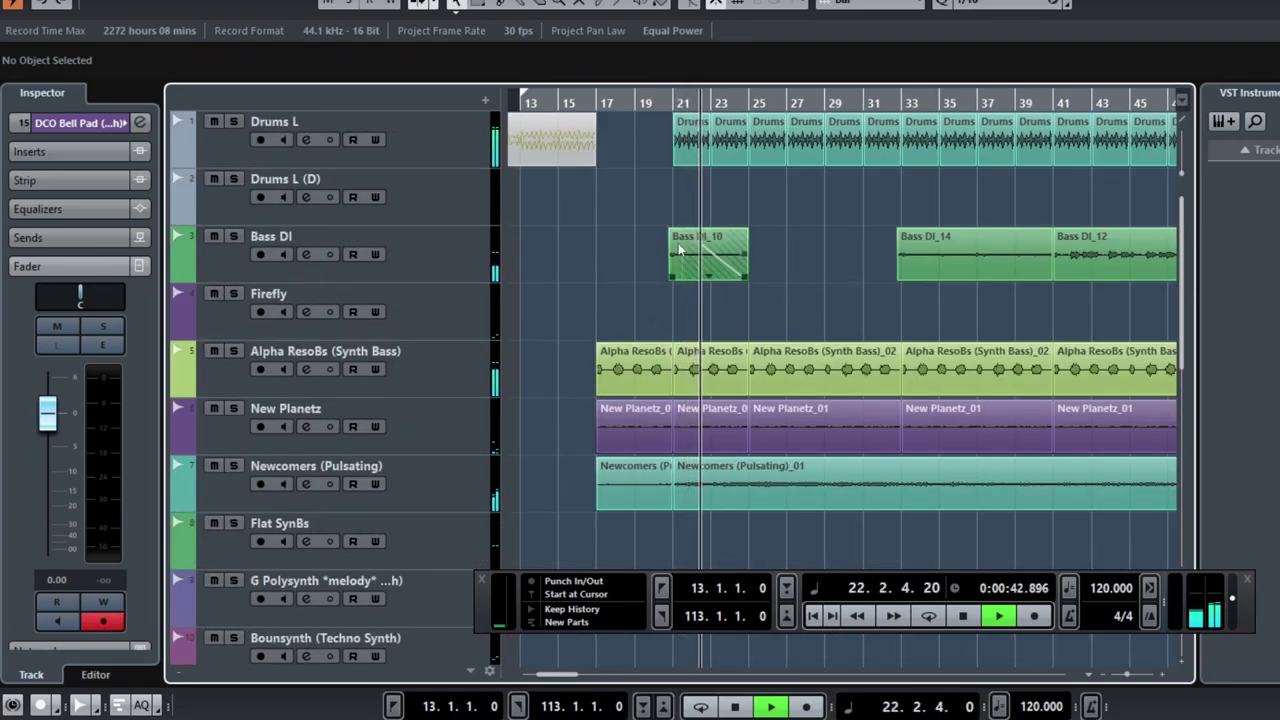
key(space)
click(672, 107)
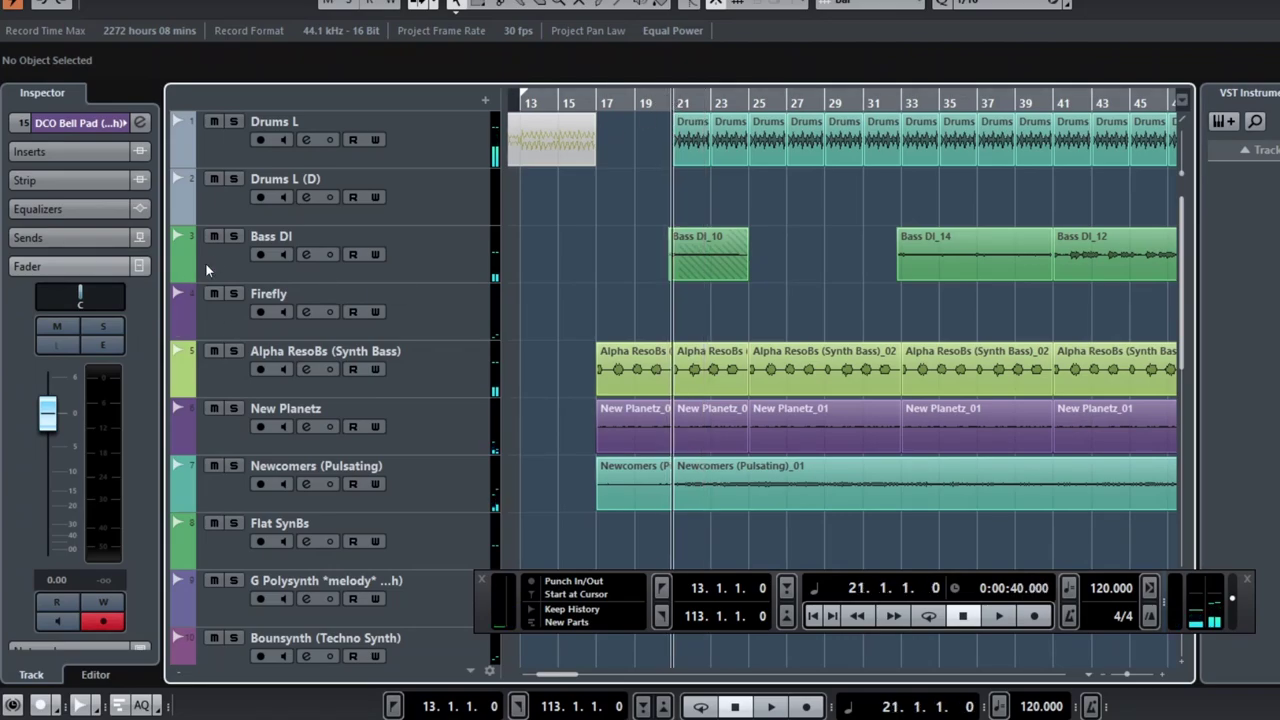
click(234, 237)
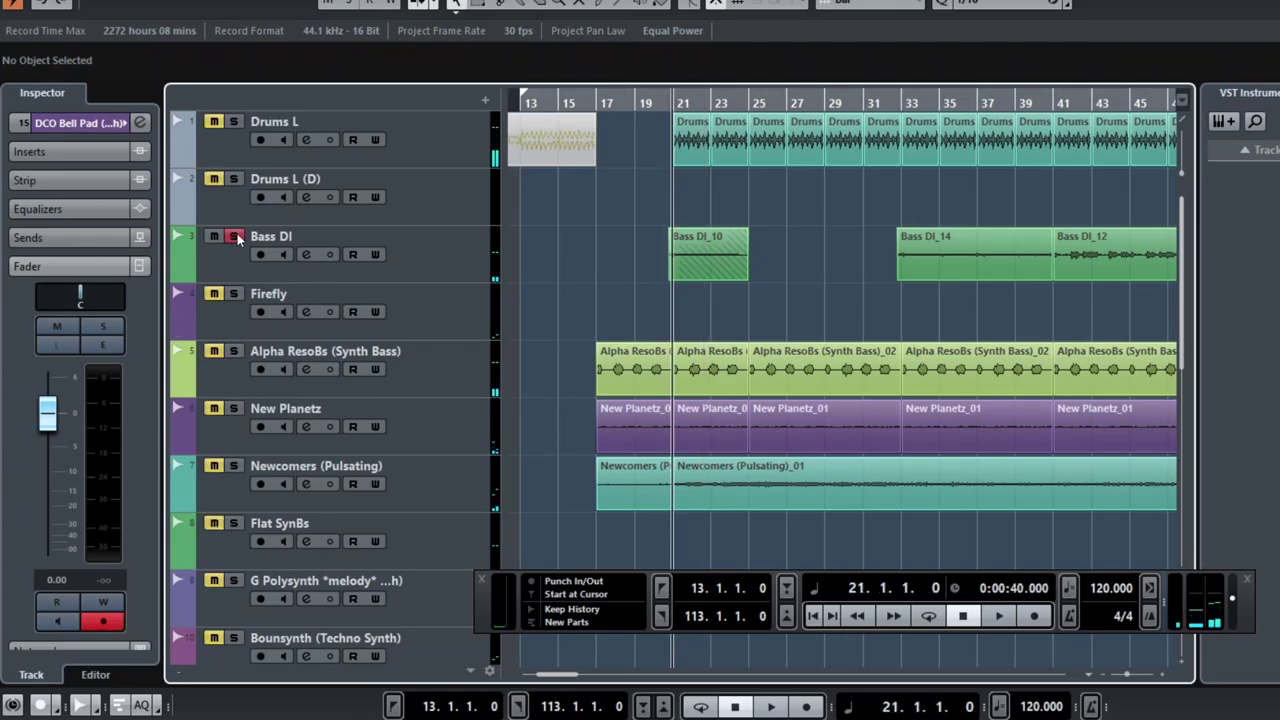
Step: Audition the soloed Bass DI track from bar 33 until about bar 38
click(903, 107)
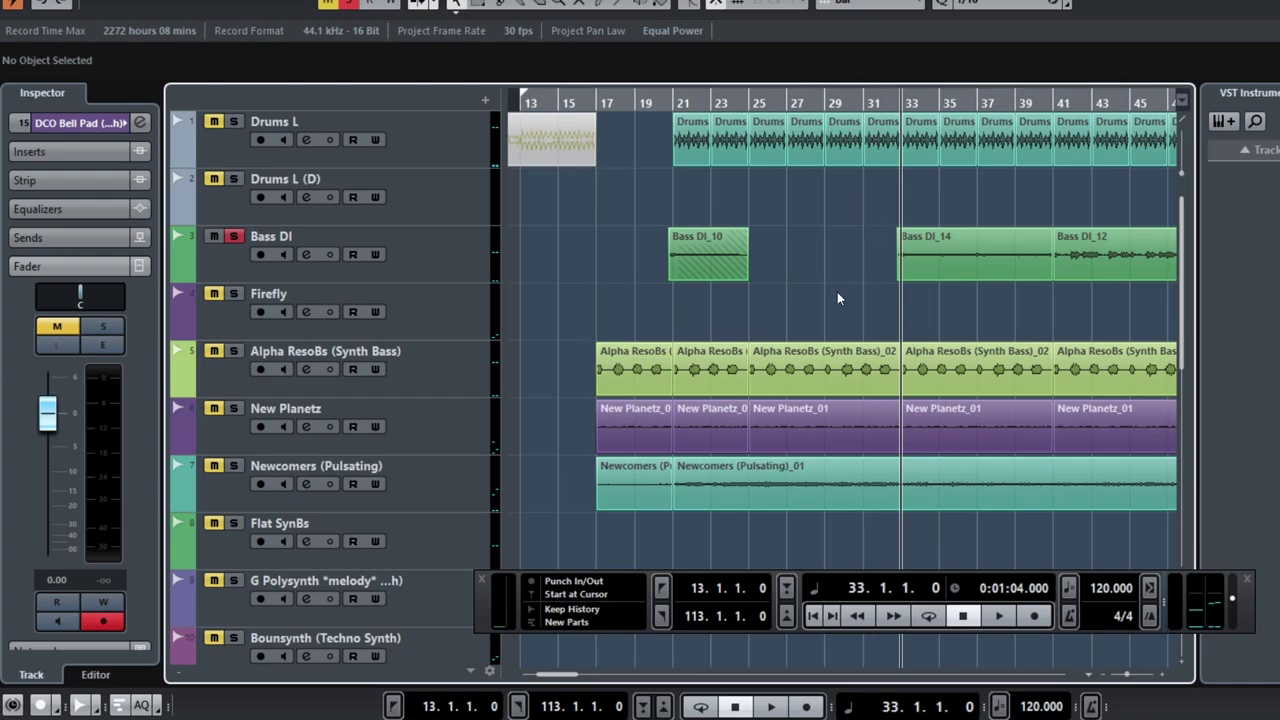
scroll(869, 299, right, 5)
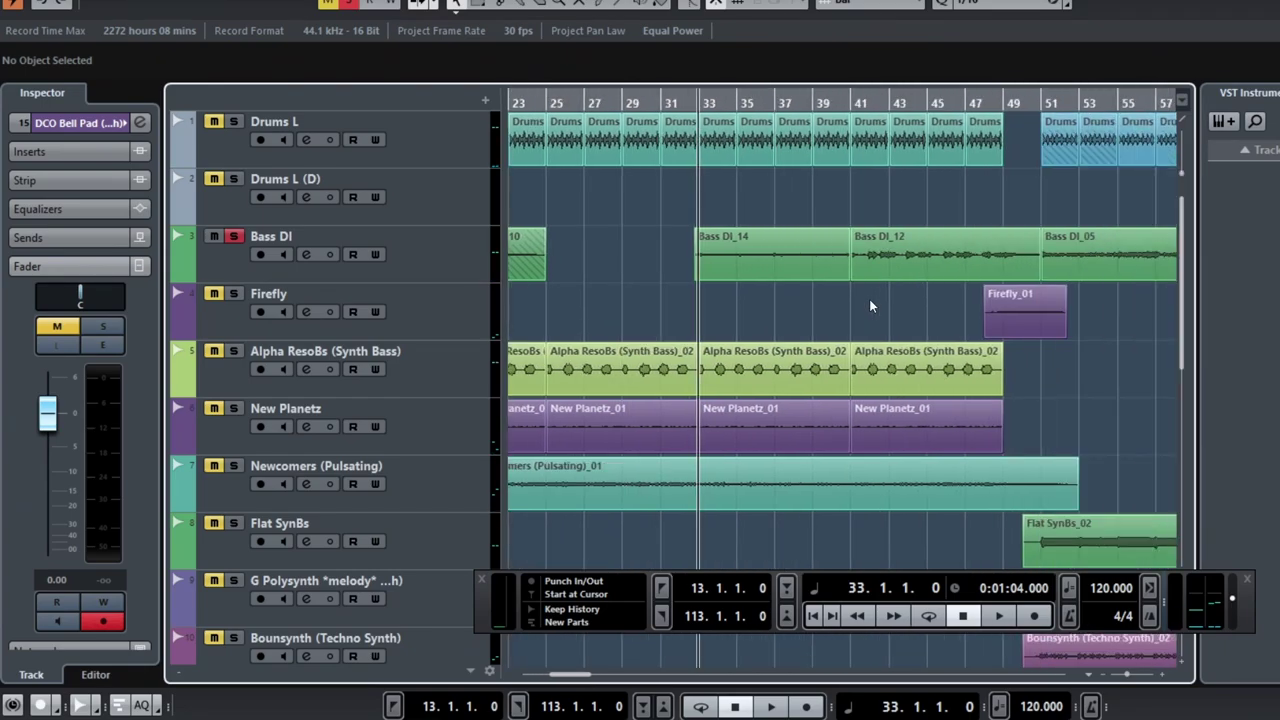
key(space)
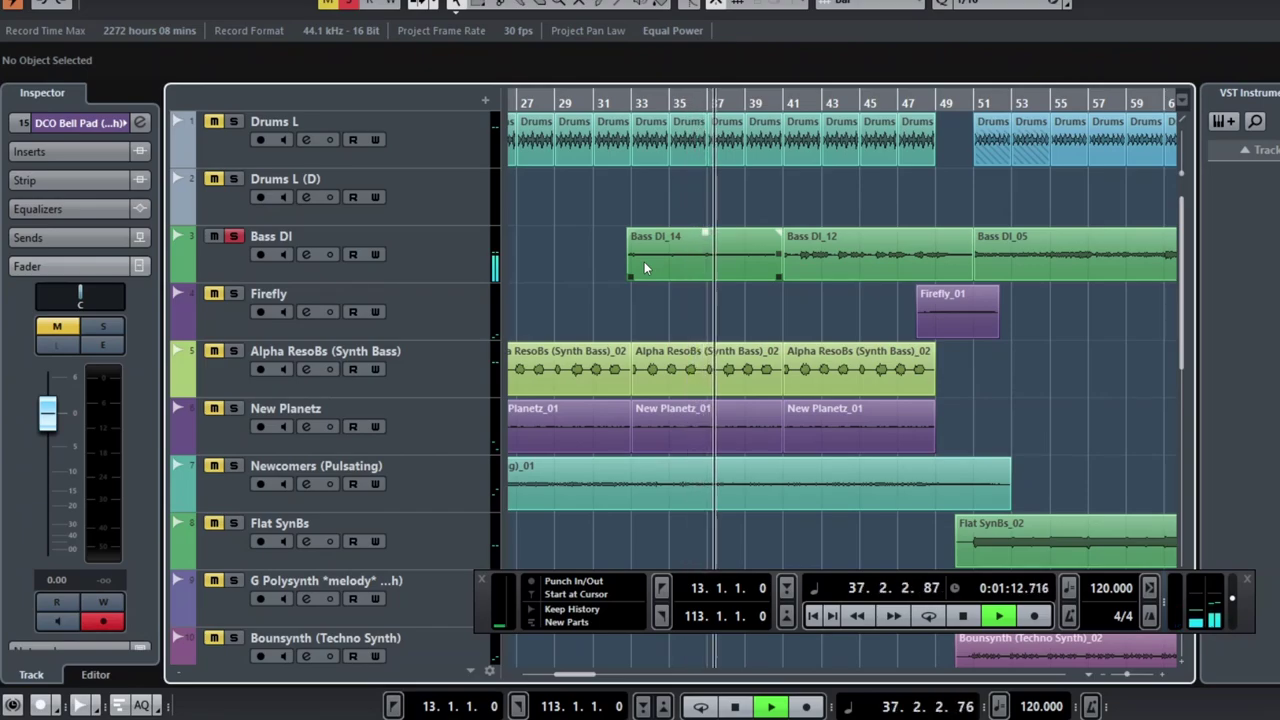
key(space)
Step: Audition the DCO Bell Pad track soloed from about bar 32, remove its solo and stop playback
scroll(707, 330, down, 10)
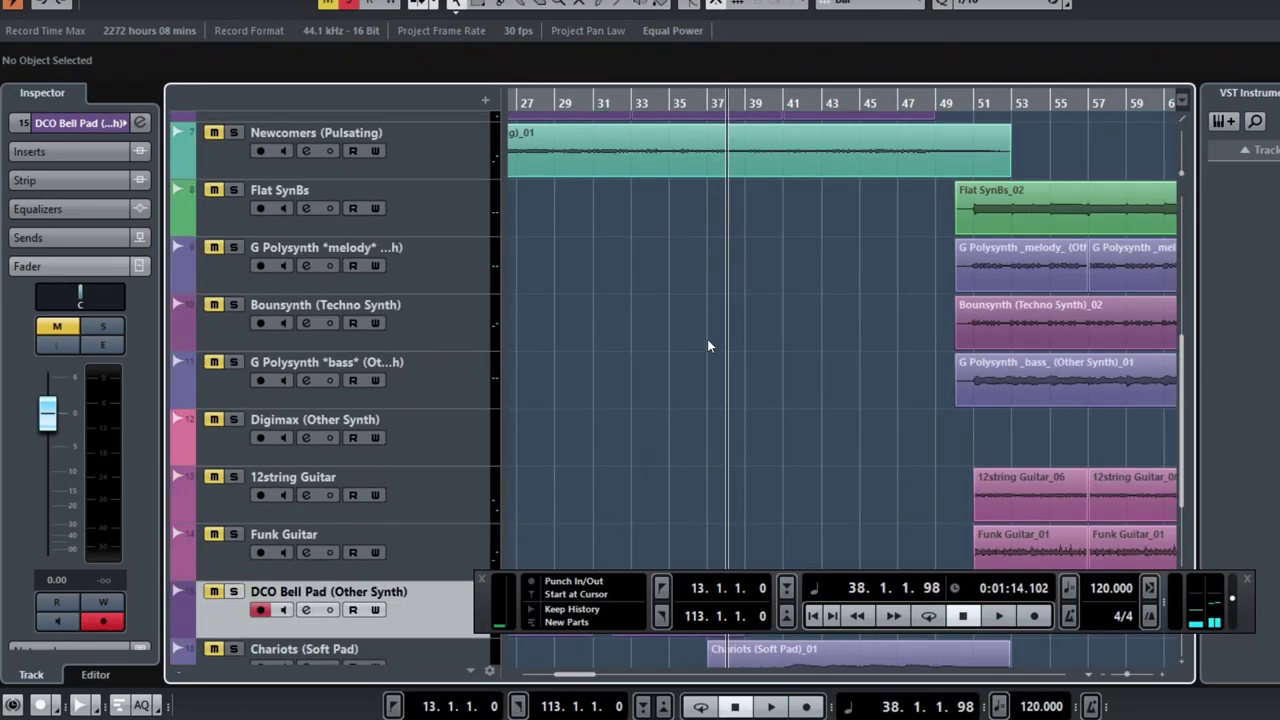
click(610, 98)
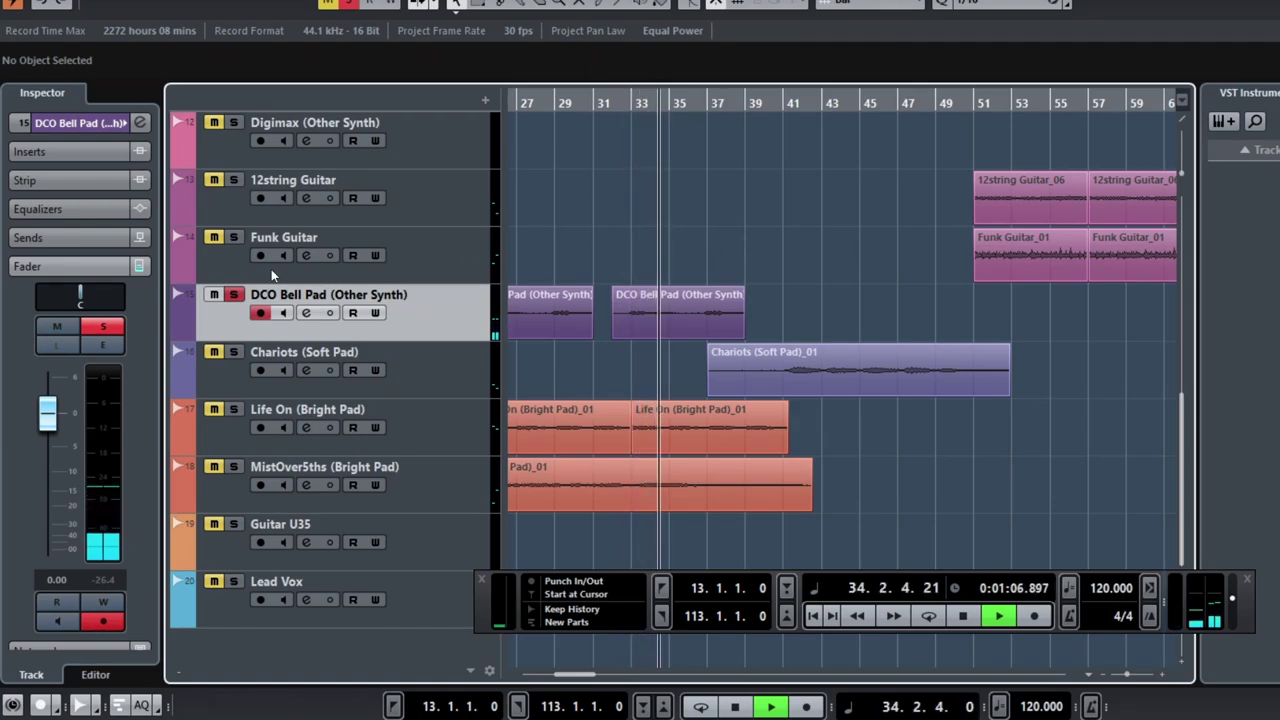
click(233, 294)
key(space)
Step: Remove the solo from Bass DI and bring the whole song arrangement into view
scroll(638, 268, up, 5)
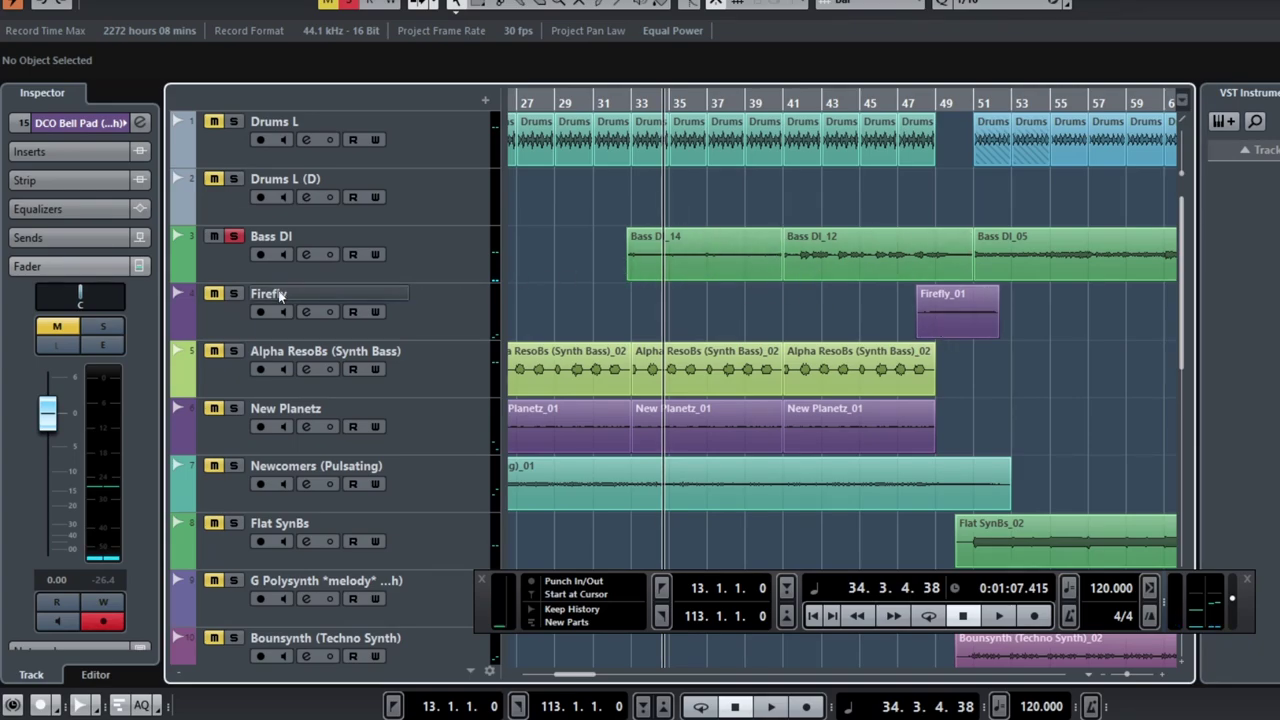
click(235, 238)
key(g)
key(g)
key(g)
key(g)
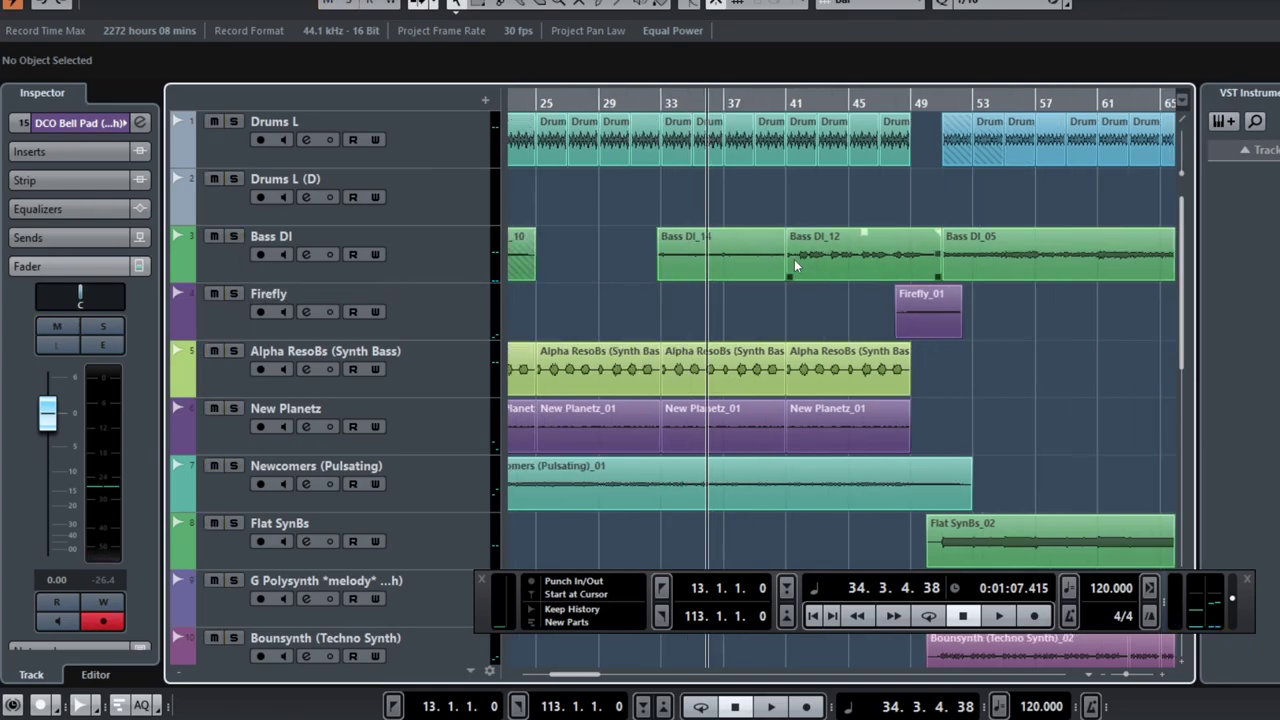
key(h)
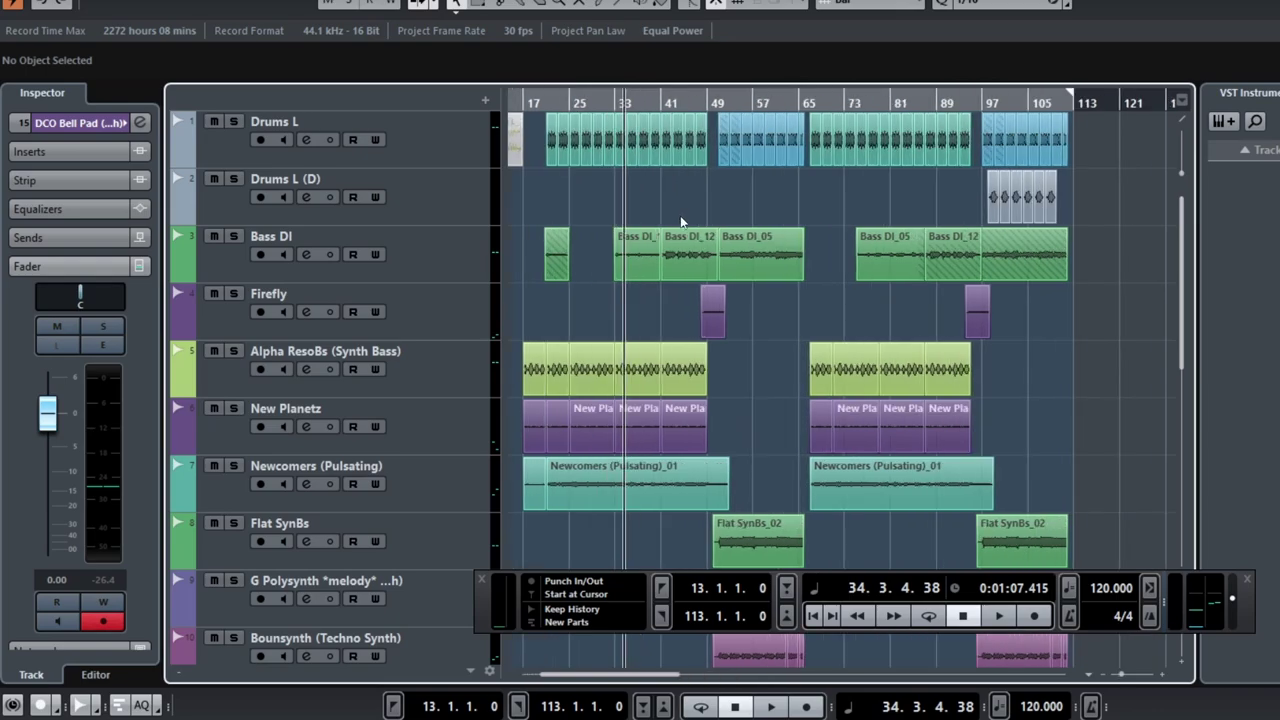
Step: Examine the Drums L clips across the song and the Drums L (D) clips between bars 98 and 110
drag(536, 134, 757, 135)
click(838, 176)
key(h)
key(h)
key(h)
scroll(974, 190, right, 3)
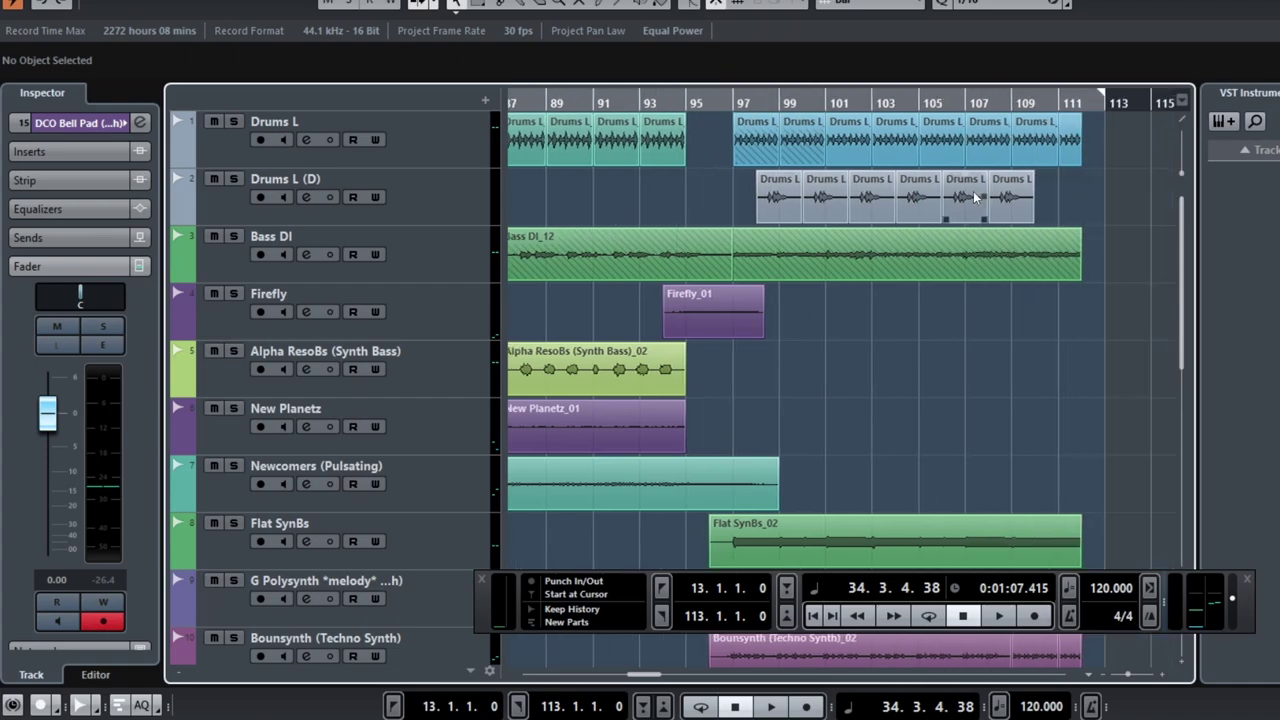
key(h)
scroll(799, 201, right, 2)
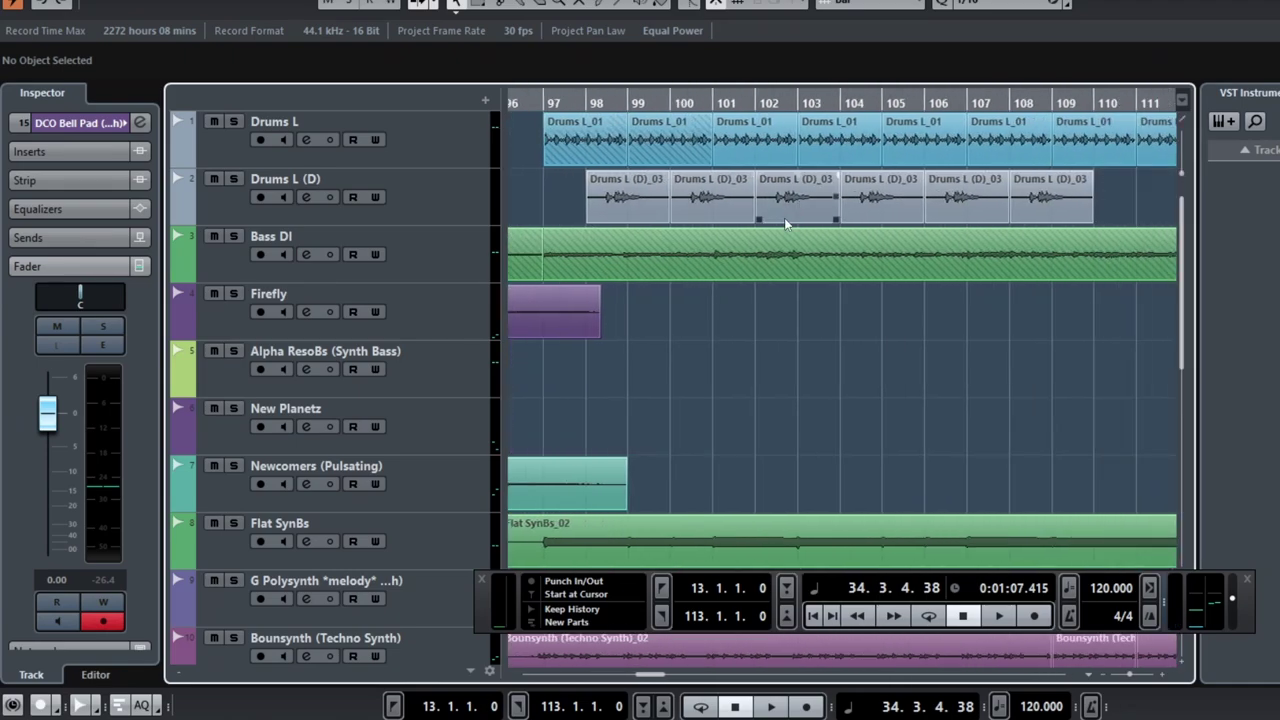
Step: Solo Drums L and play from bar 97, adding Drums L (D) to the solo during playback to hear both drum parts
click(233, 121)
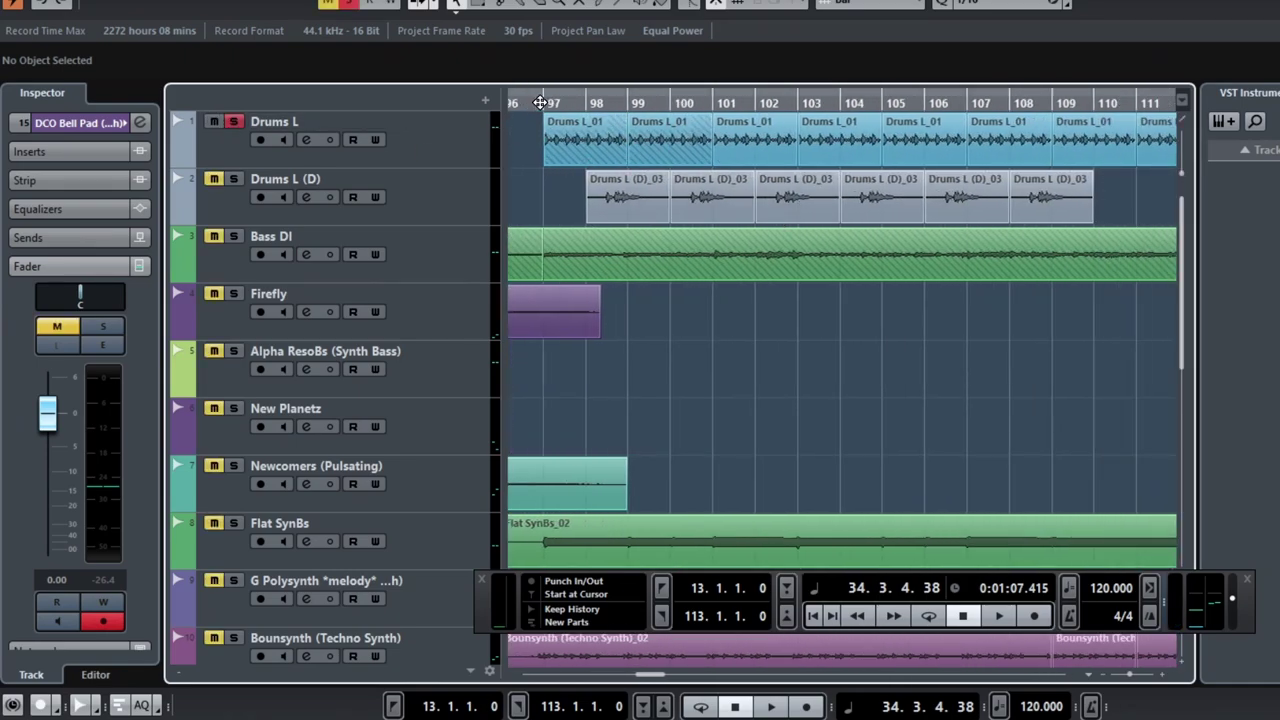
click(543, 102)
key(space)
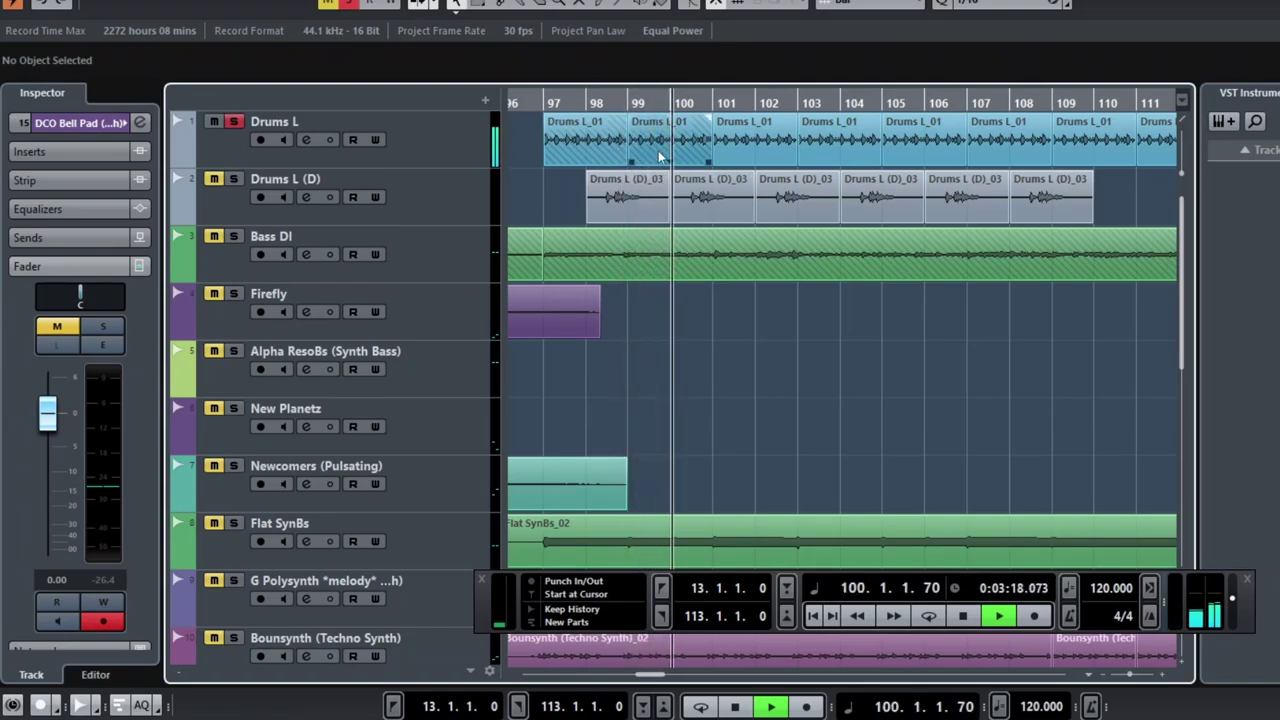
click(236, 179)
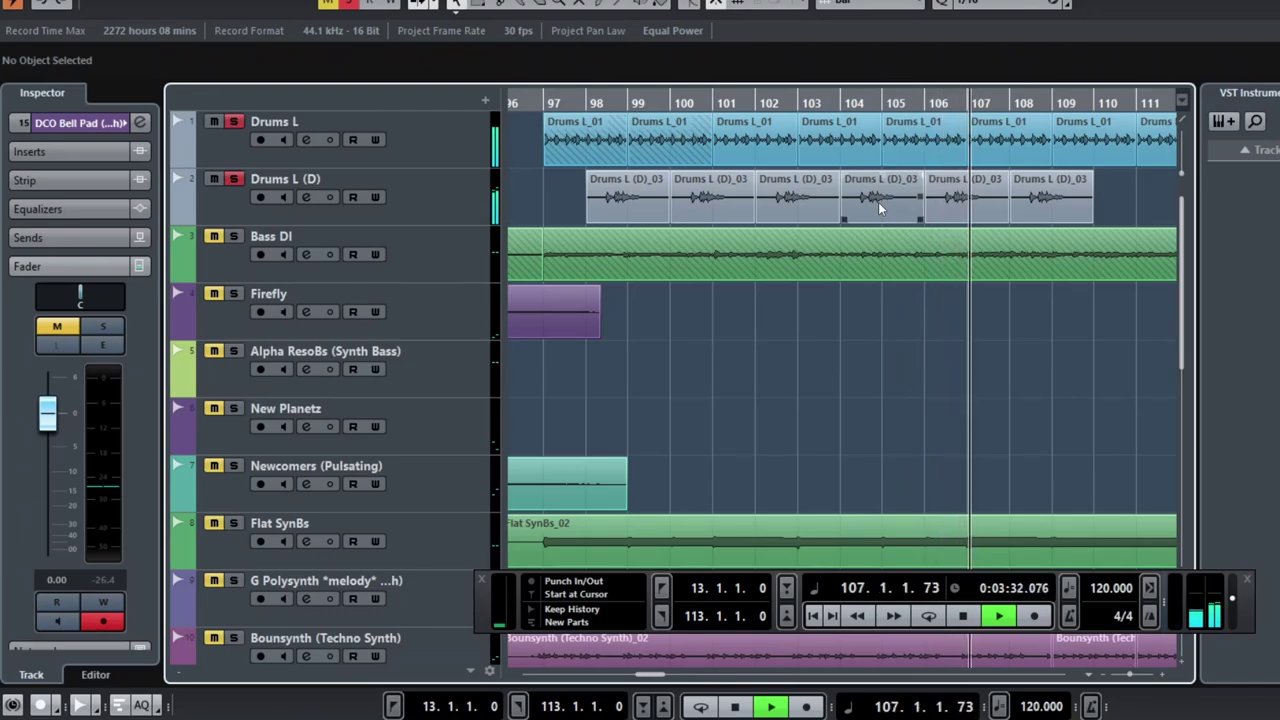
Step: Stop playback and remove the solos from Drums L and Drums L (D)
key(space)
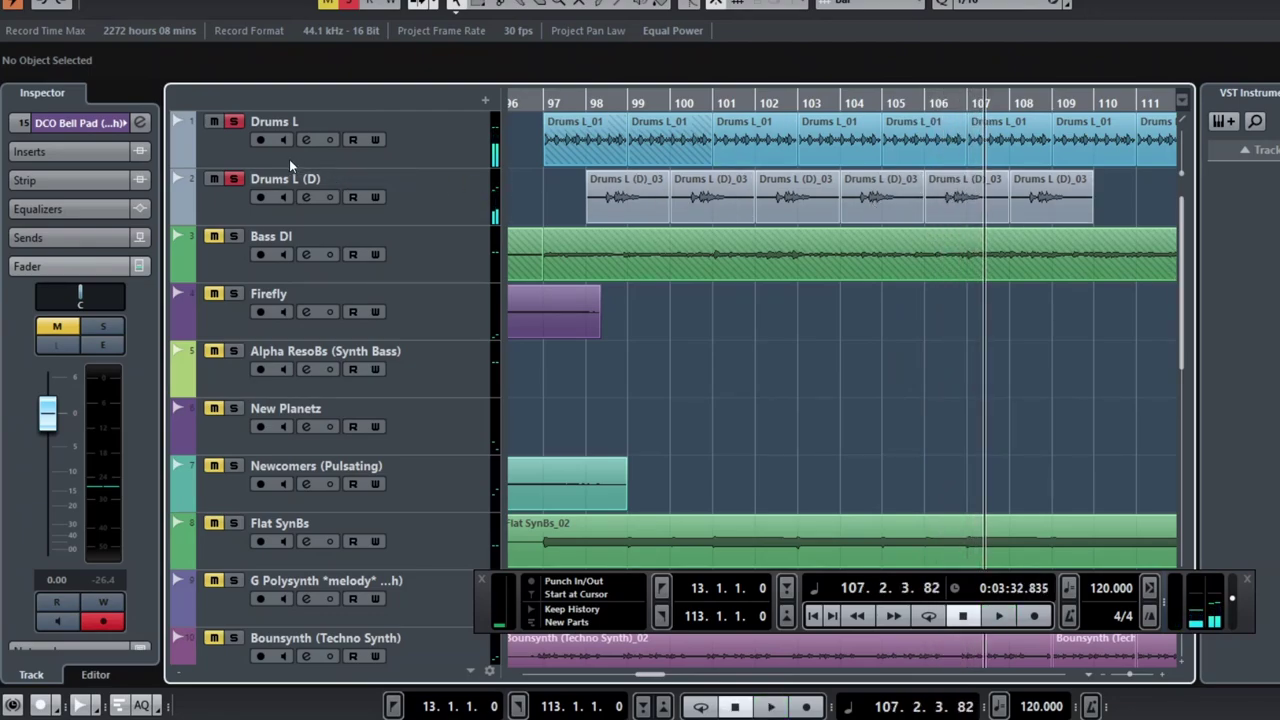
click(234, 178)
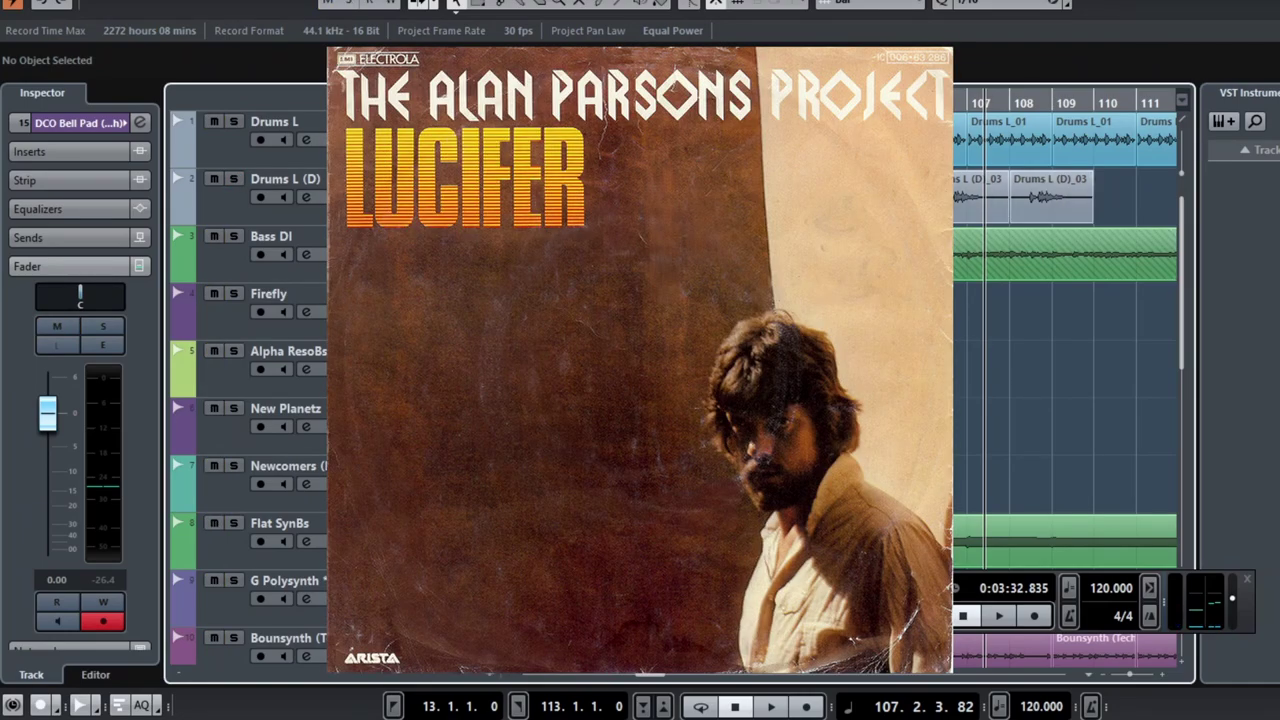
Step: Examine the clips of all tracks across the whole song arrangement, from the drums down to the pads
key(g)
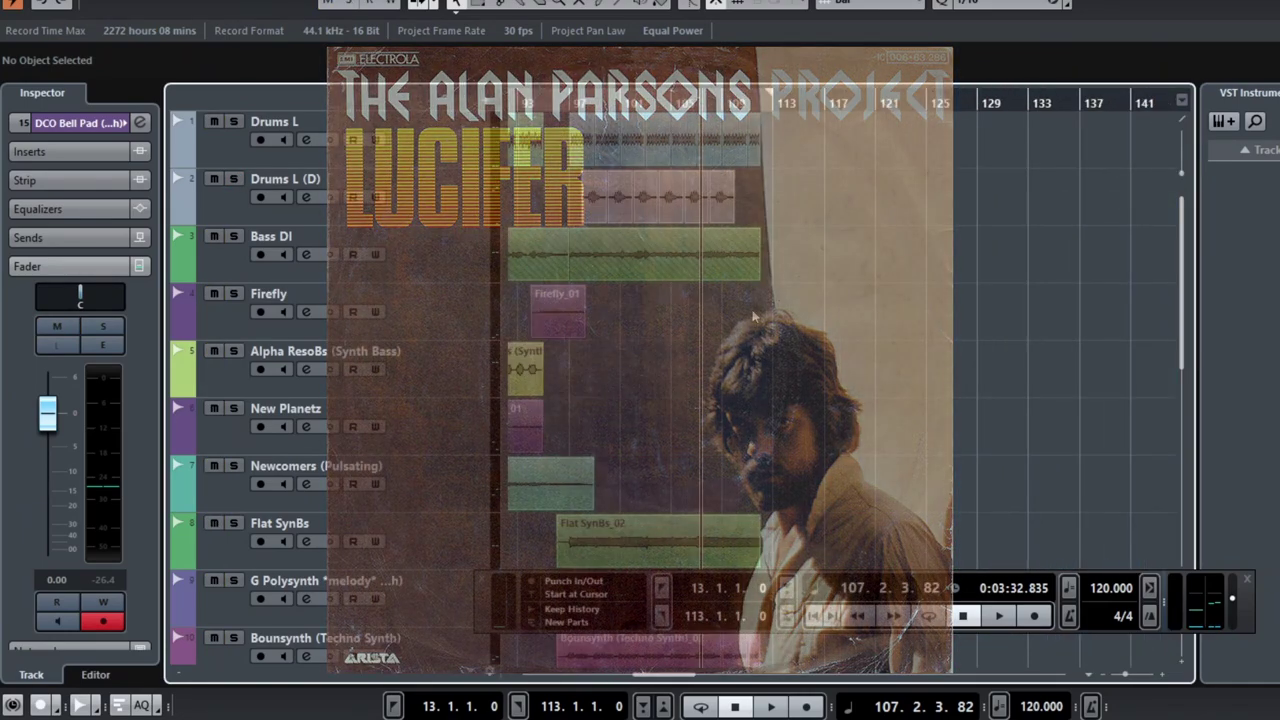
scroll(757, 314, left, 10)
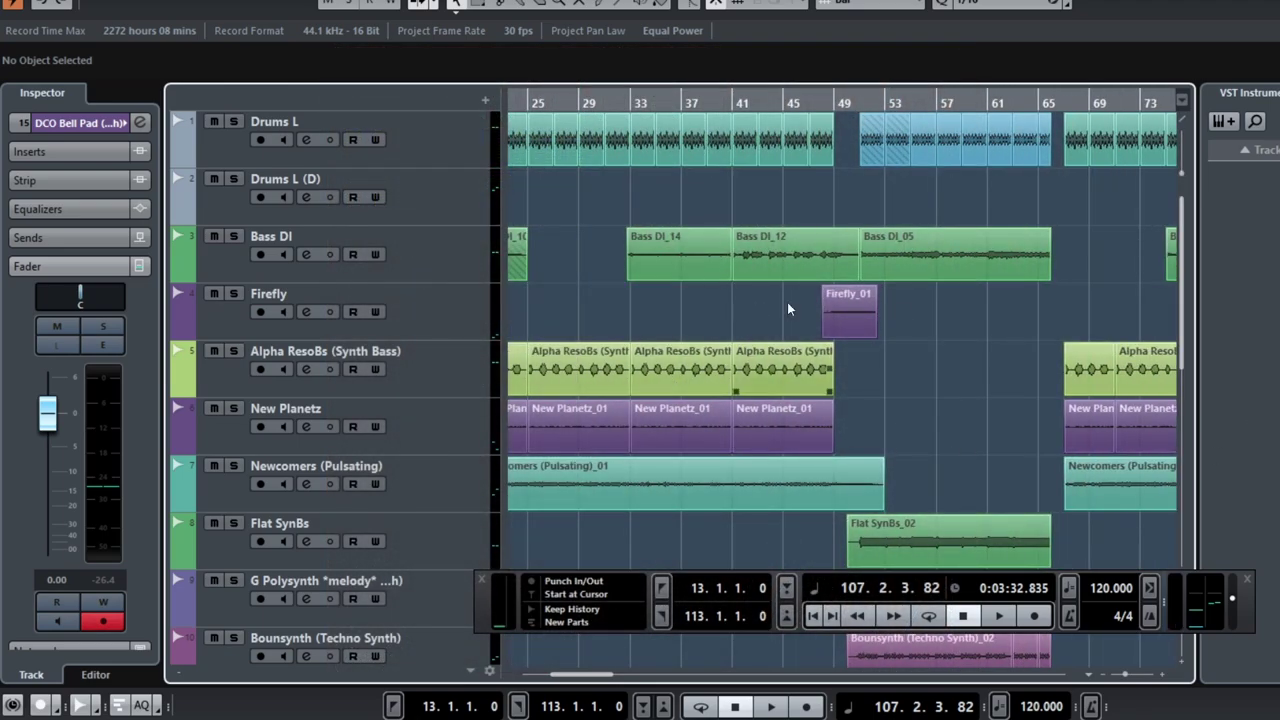
key(g)
key(g)
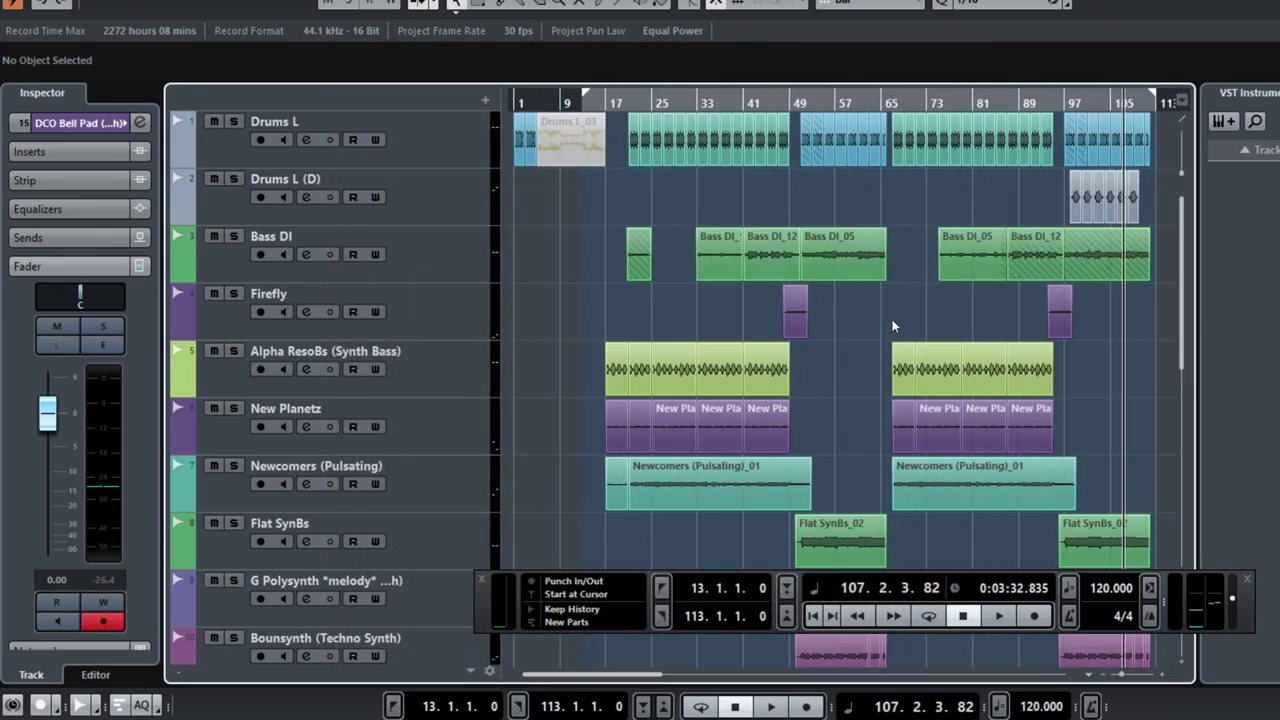
key(h)
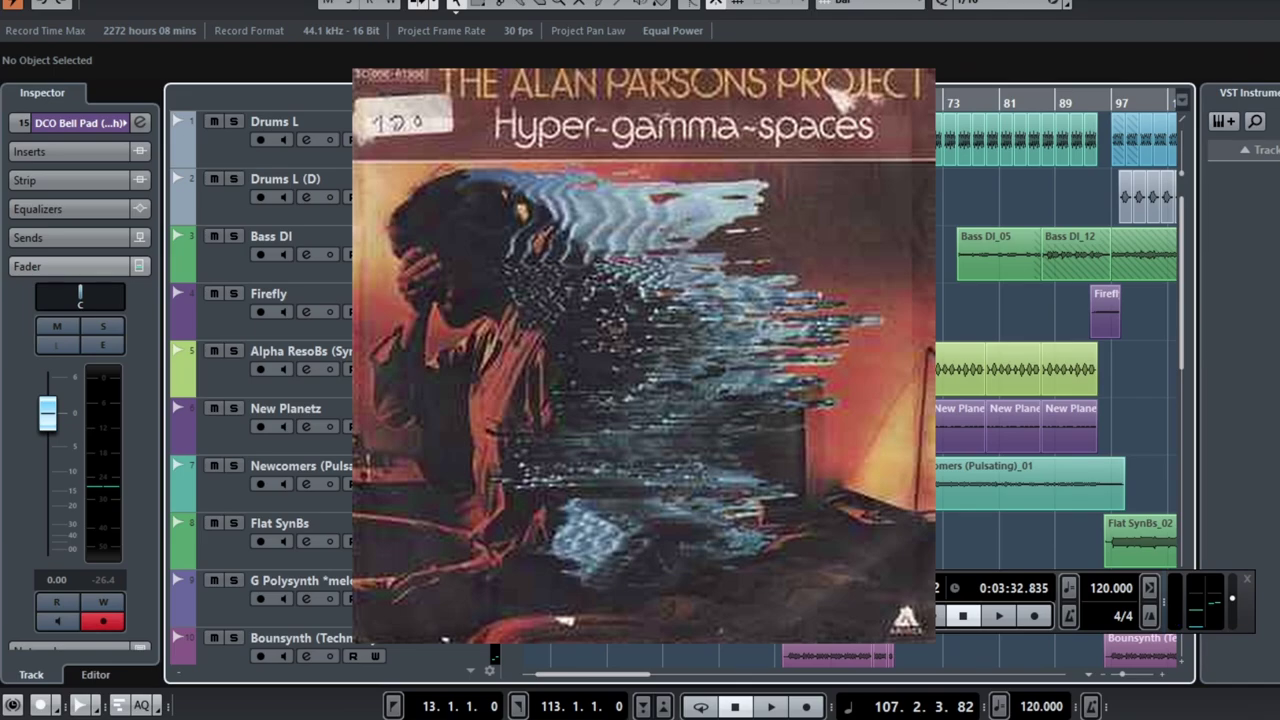
scroll(1056, 380, right, 2)
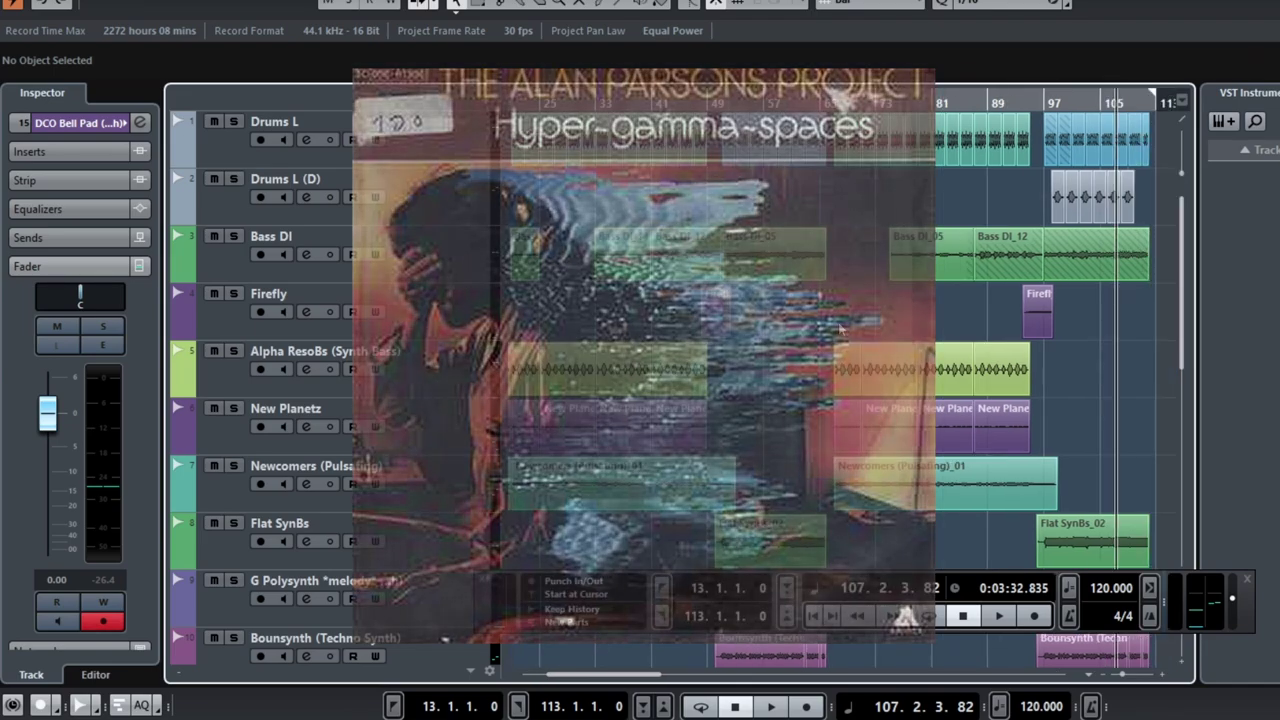
scroll(772, 380, down, 5)
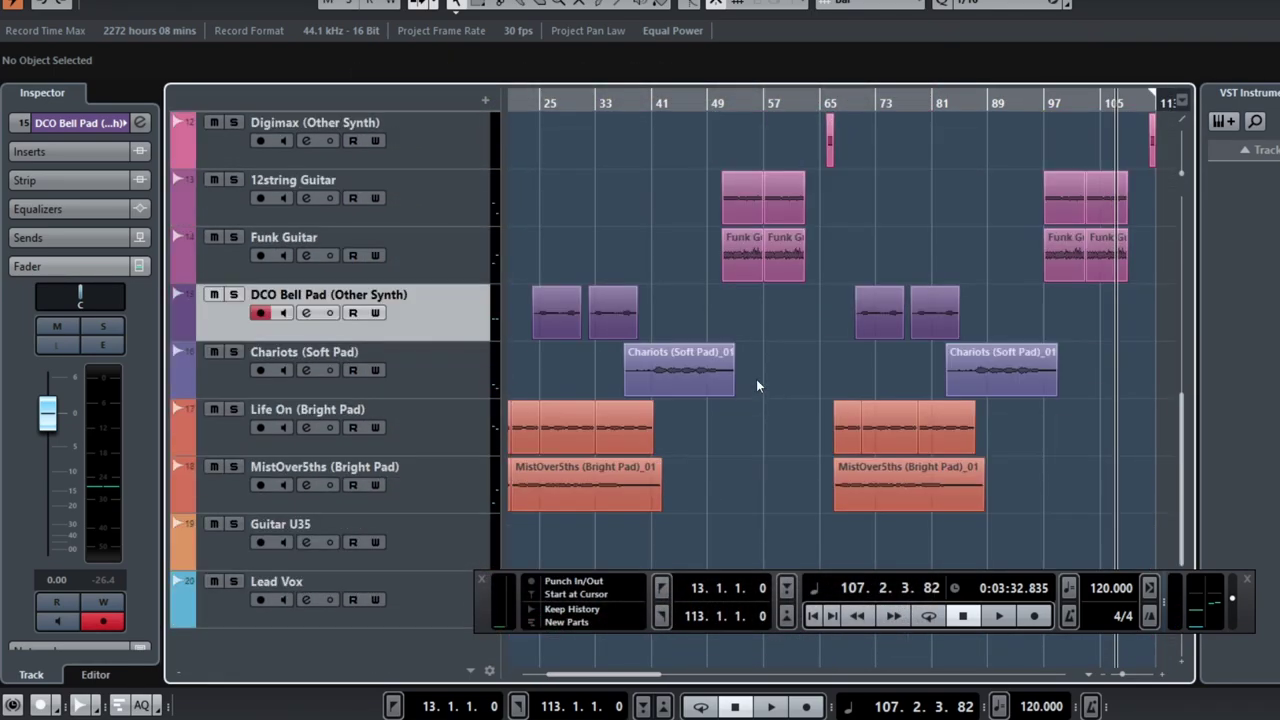
scroll(738, 390, up, 5)
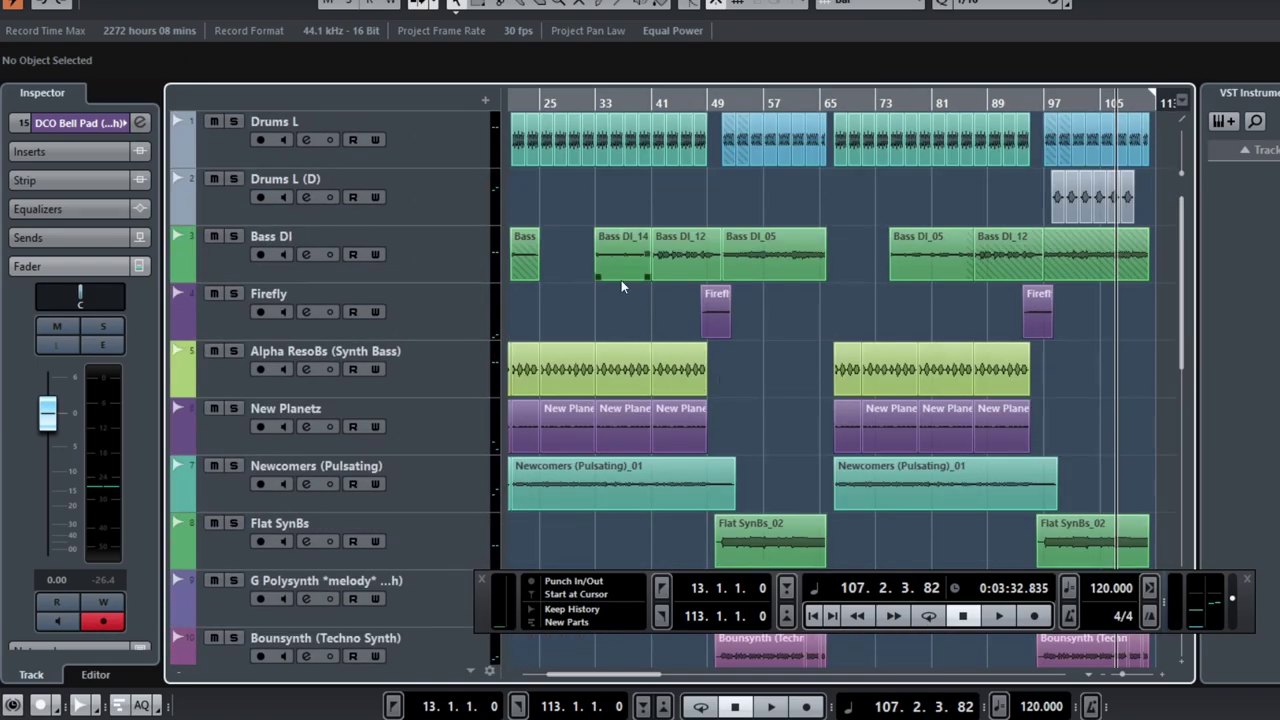
scroll(625, 276, left, 3)
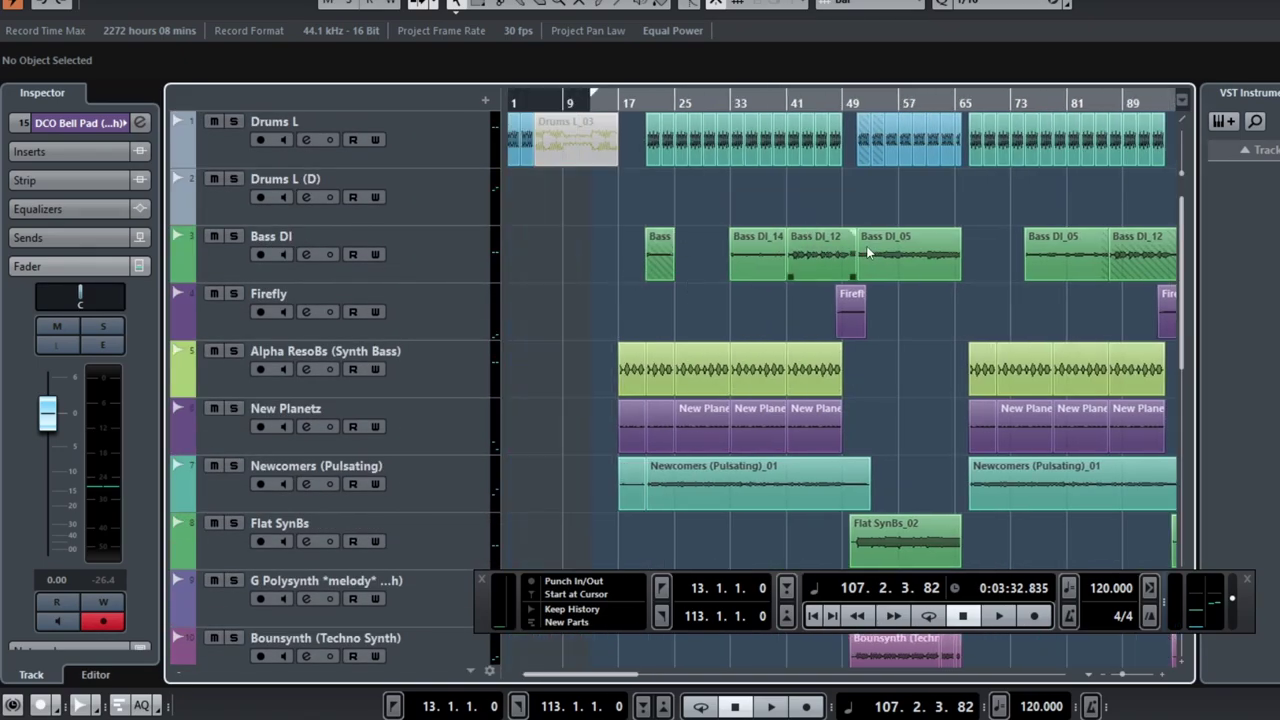
Step: Solo Bass DI and play it from bar 51 up to about bar 56
click(856, 108)
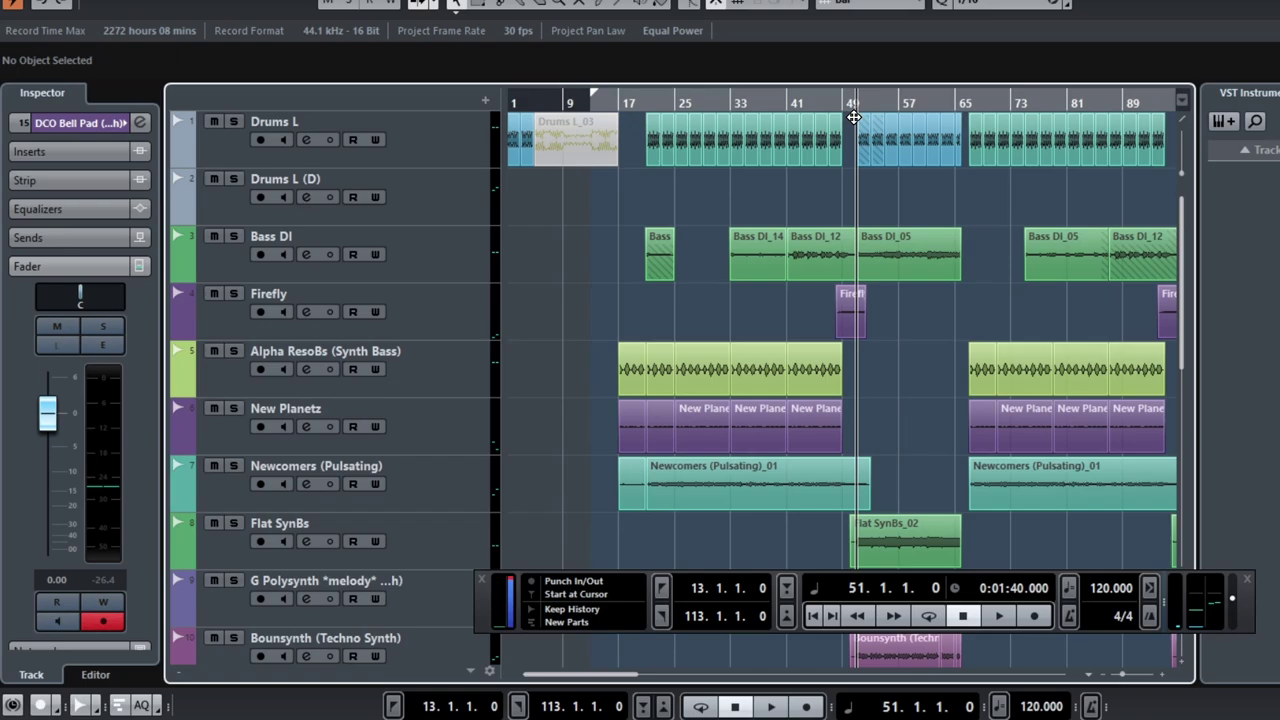
click(233, 236)
key(space)
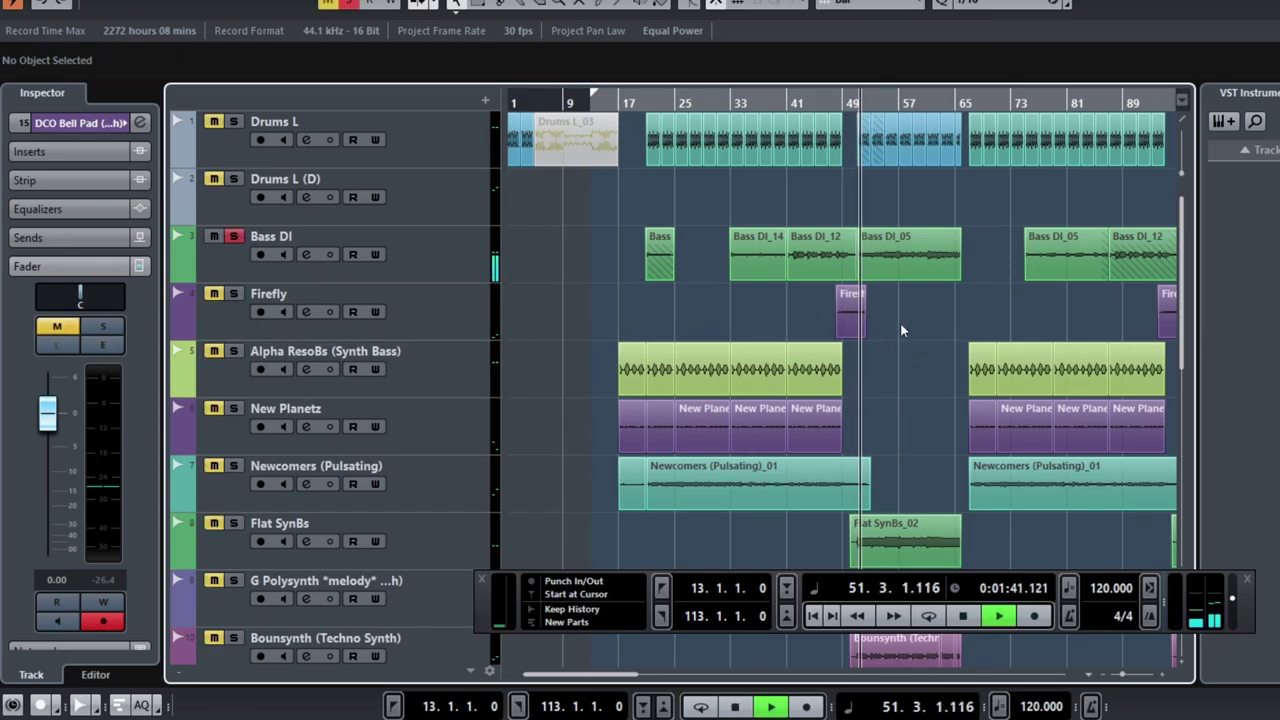
scroll(921, 290, up, 2)
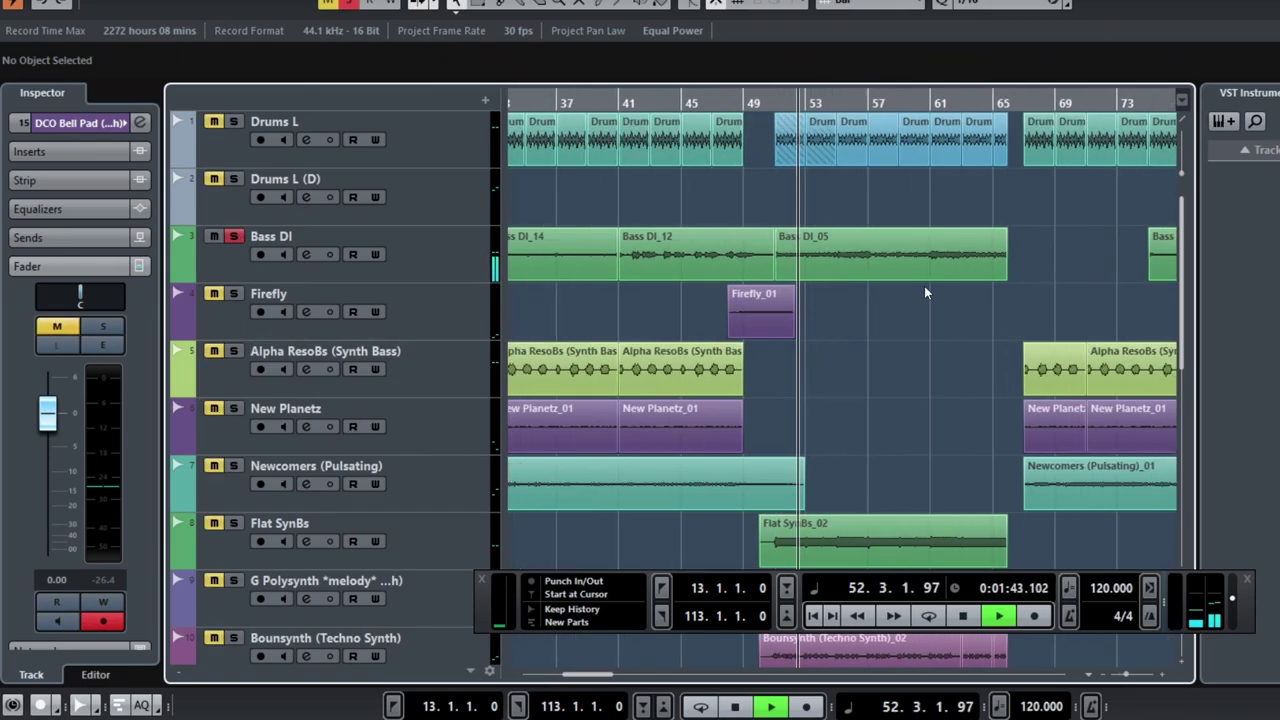
scroll(924, 286, up, 1)
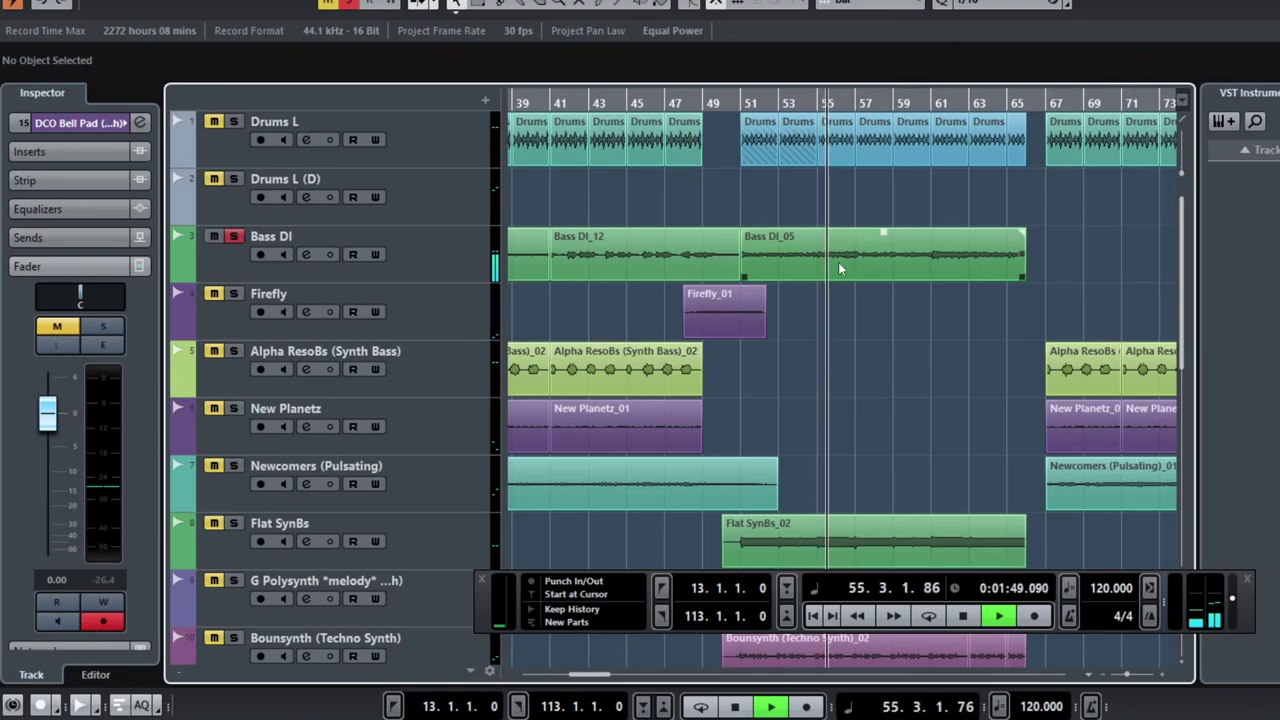
key(space)
Step: Replay from bar 51 with Flat SynBs soloed instead of Bass DI, clear the solo during playback and stop around bar 57
scroll(757, 180, down, 2)
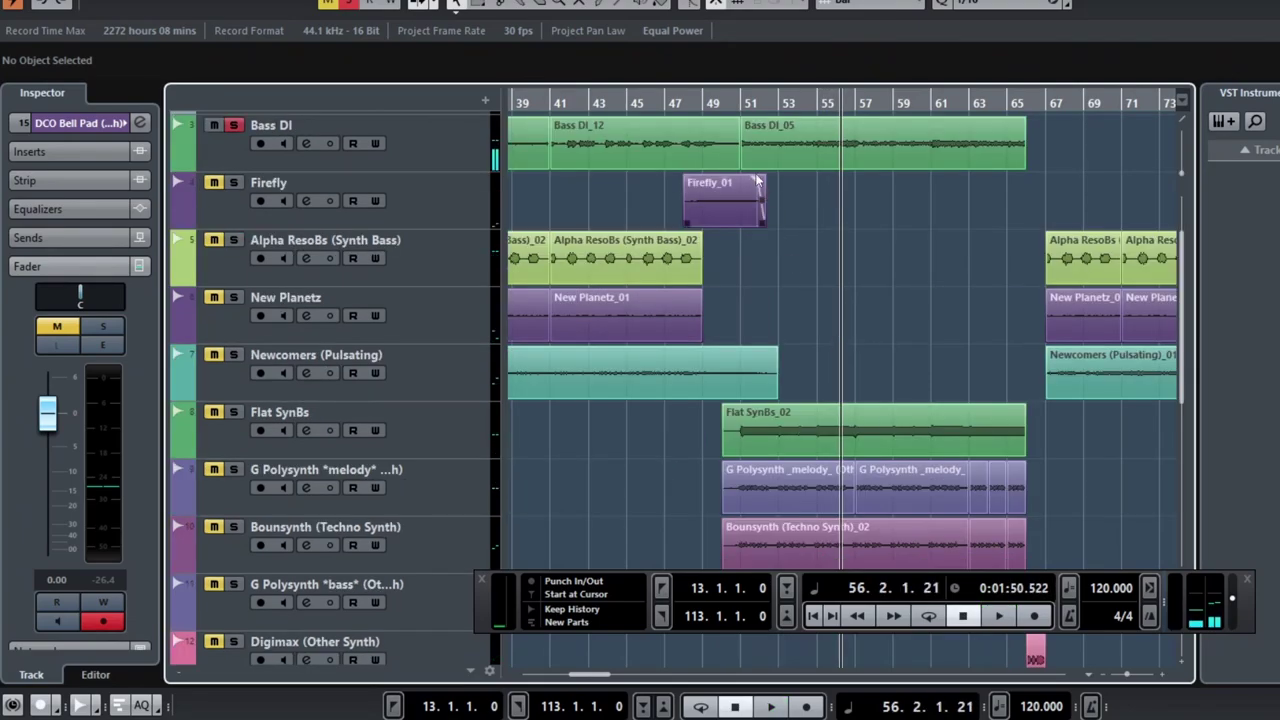
click(753, 107)
click(737, 107)
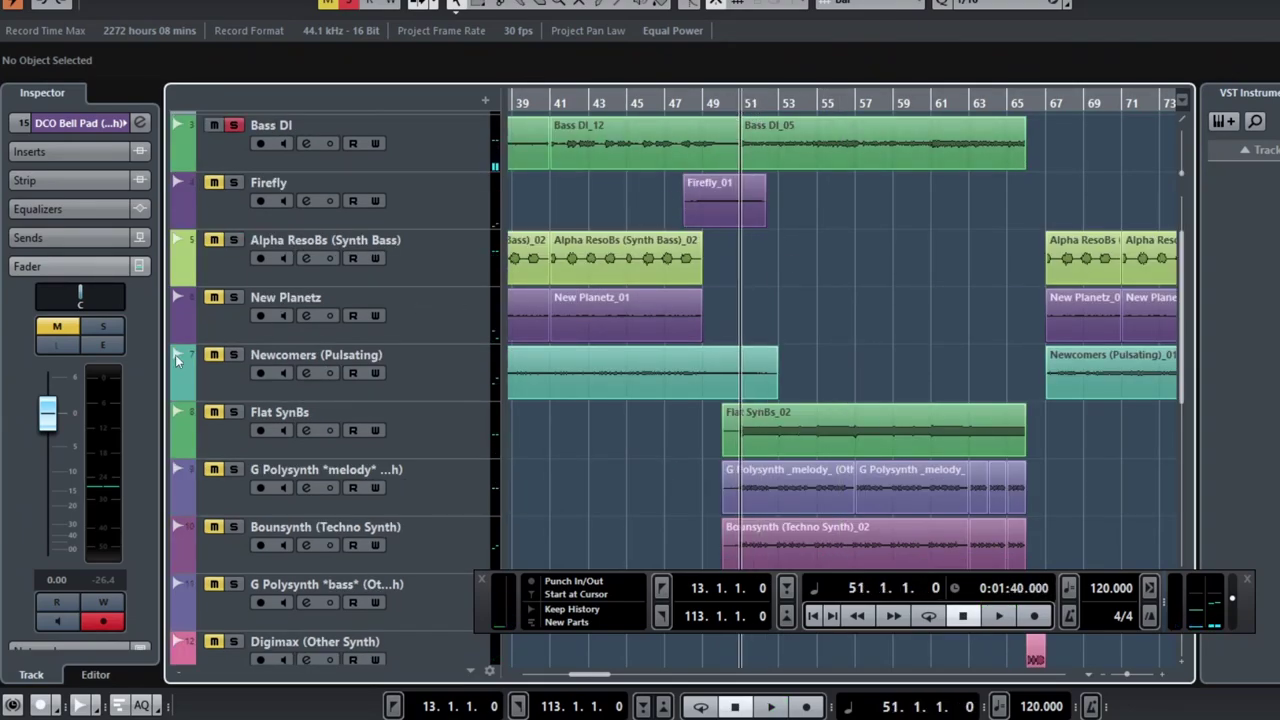
key(space)
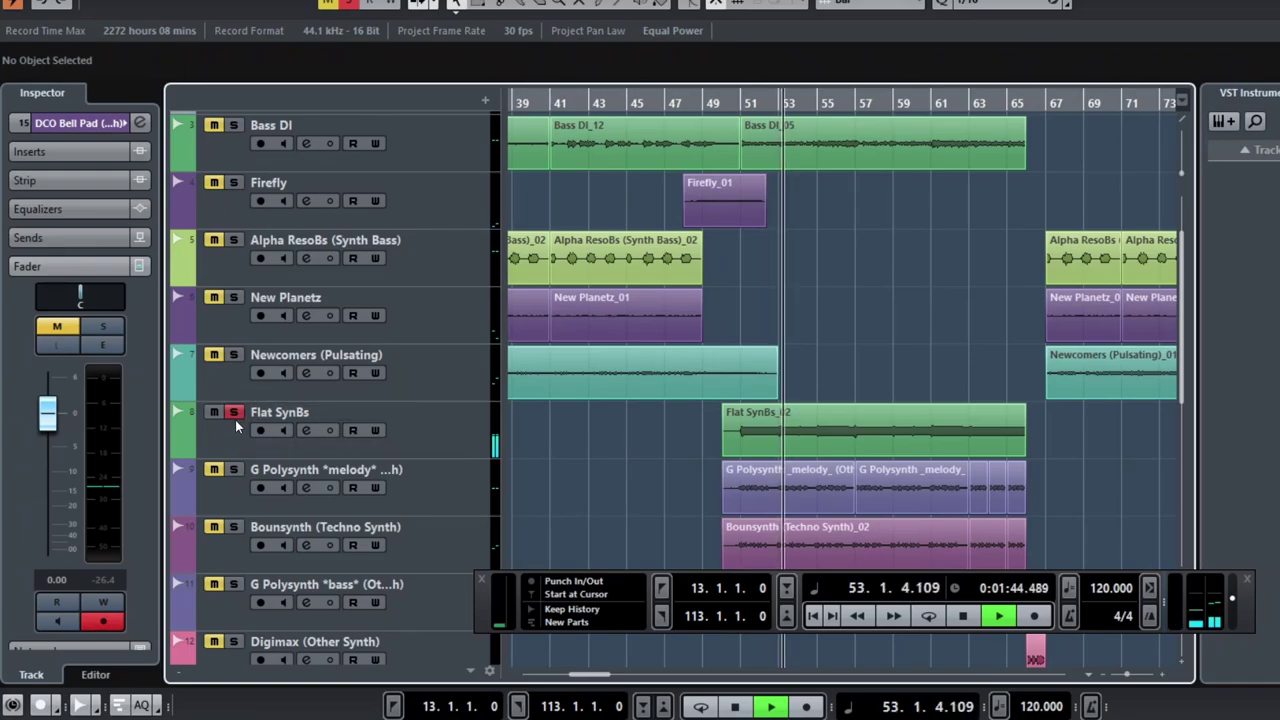
scroll(615, 436, down, 2)
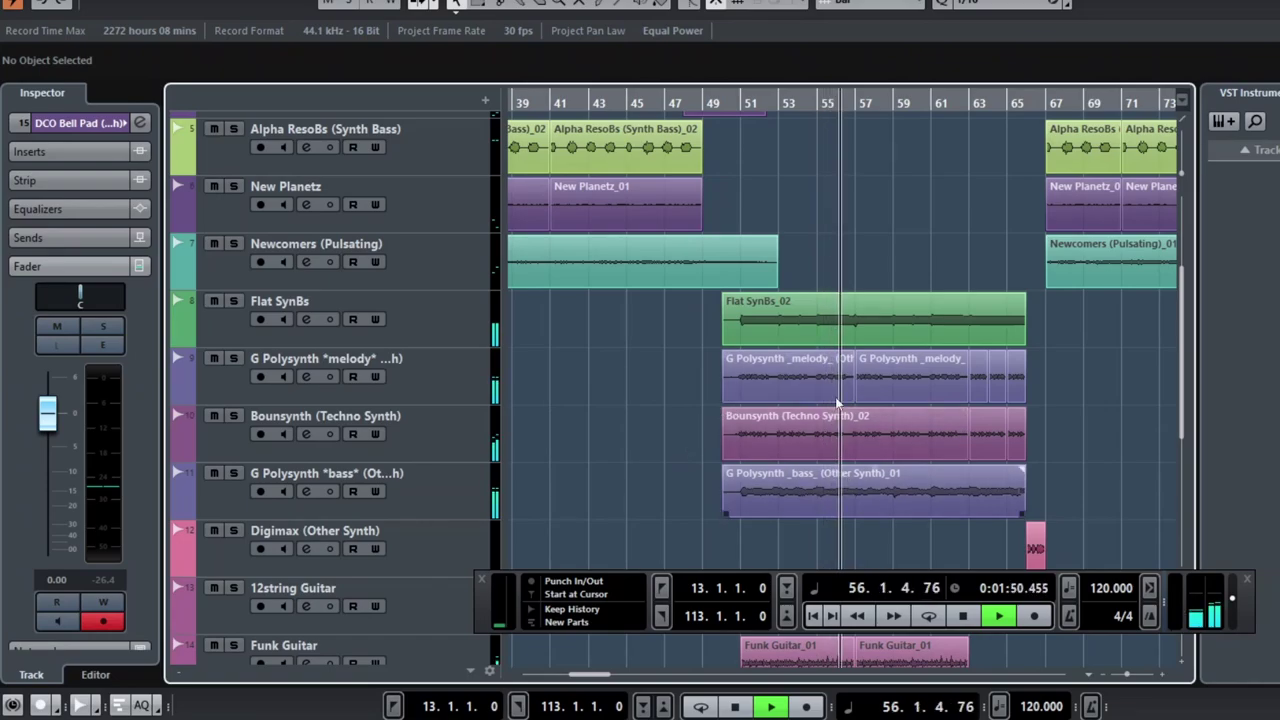
scroll(849, 436, down, 4)
key(space)
Step: Solo both G Polysynth tracks and Bounsynth, play from bar 51, and drop G Polysynth bass from the solo during playback
click(760, 136)
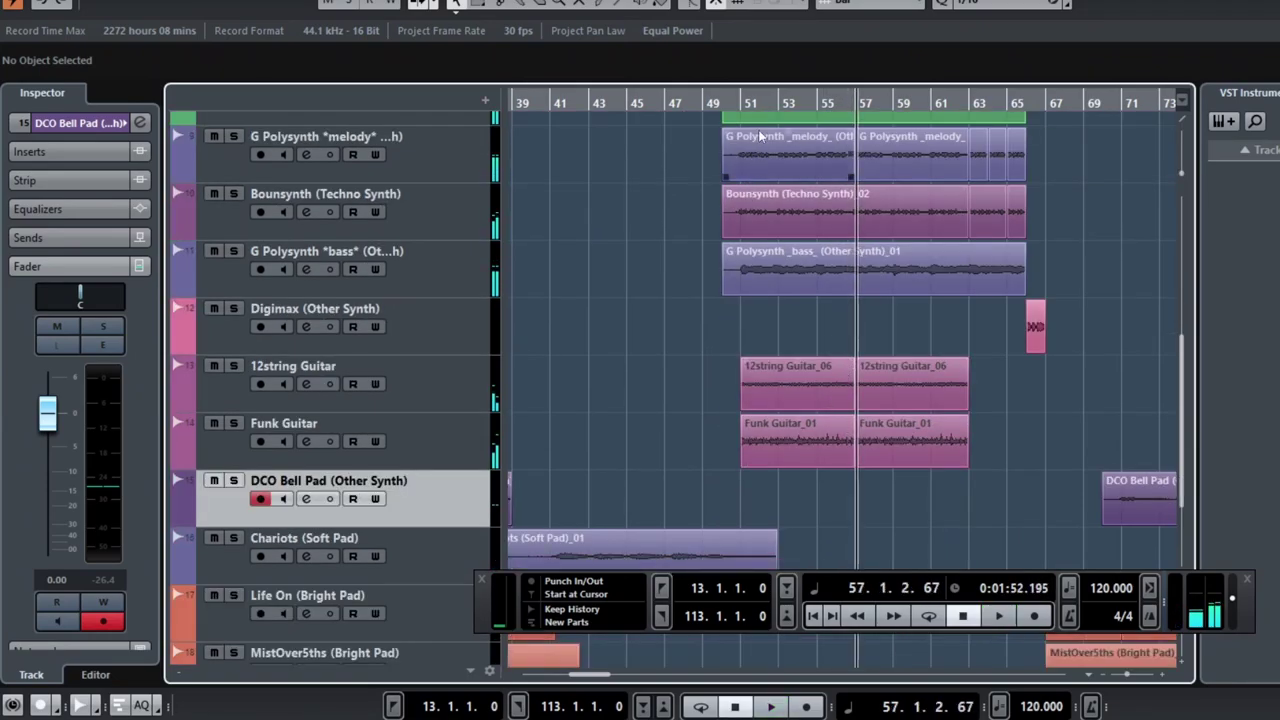
drag(743, 96, 740, 102)
key(KP_Divide)
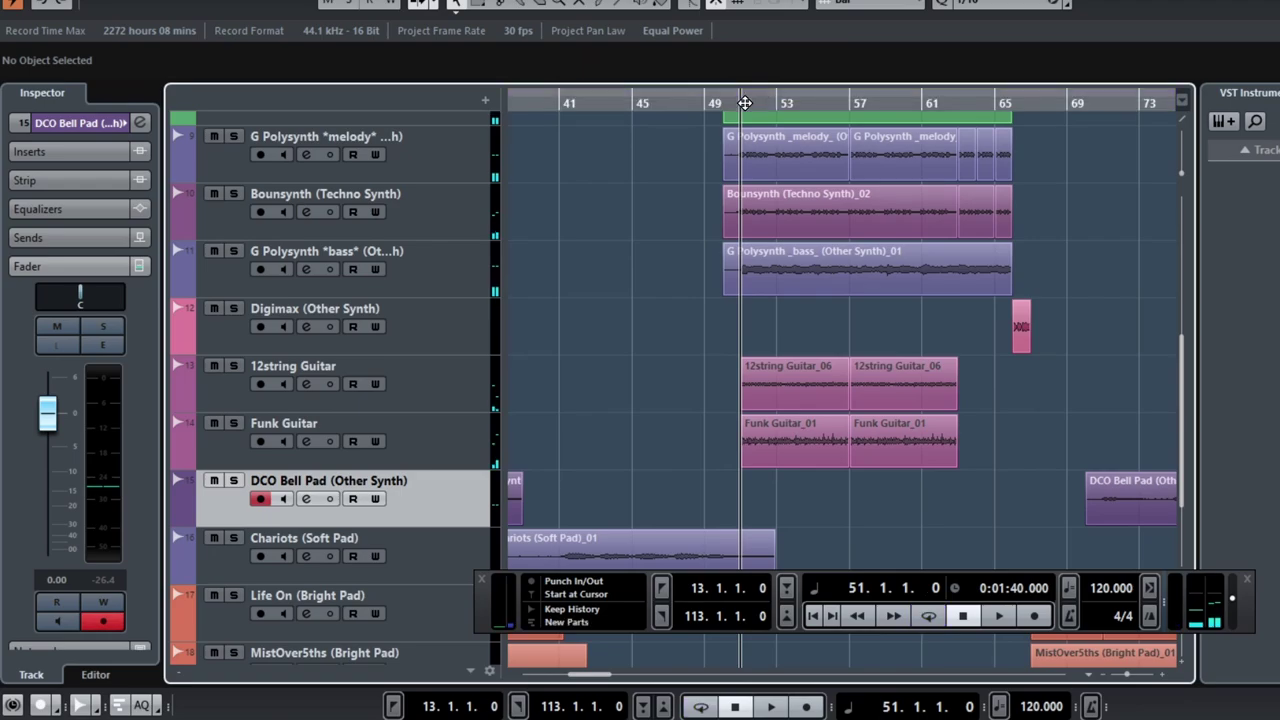
key(KP_Divide)
click(236, 136)
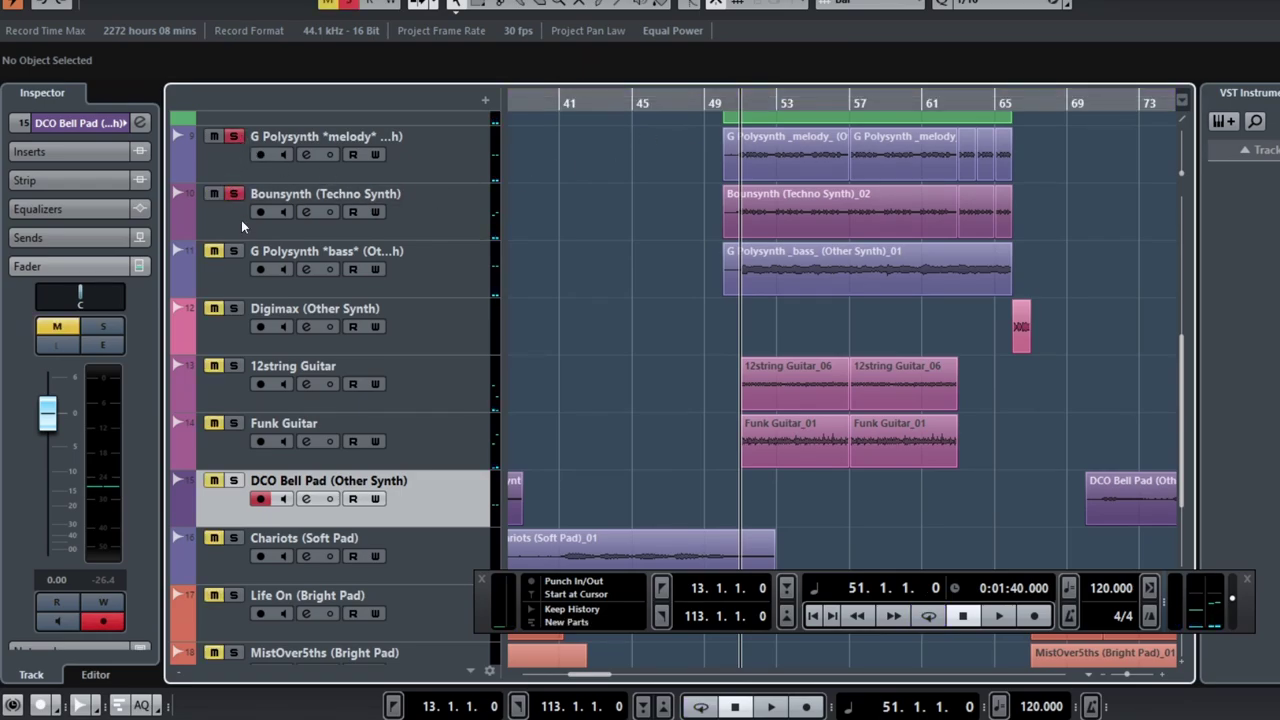
key(space)
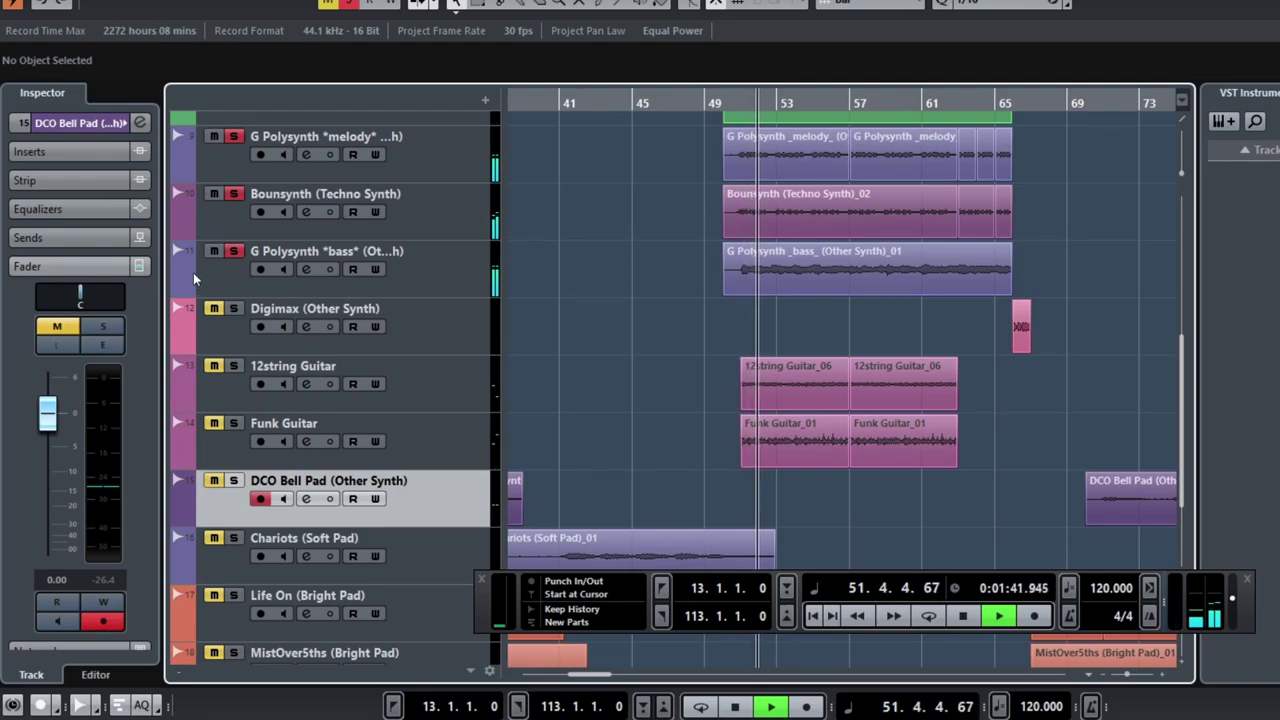
scroll(686, 208, up, 2)
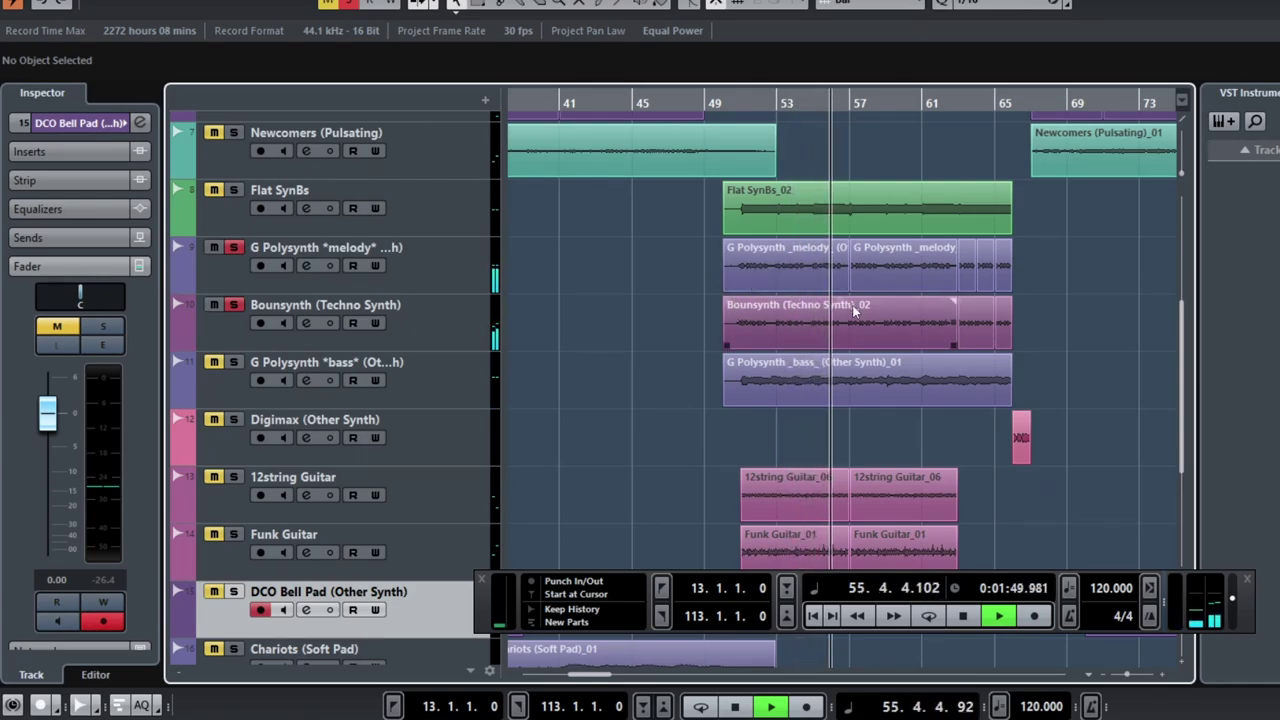
key(space)
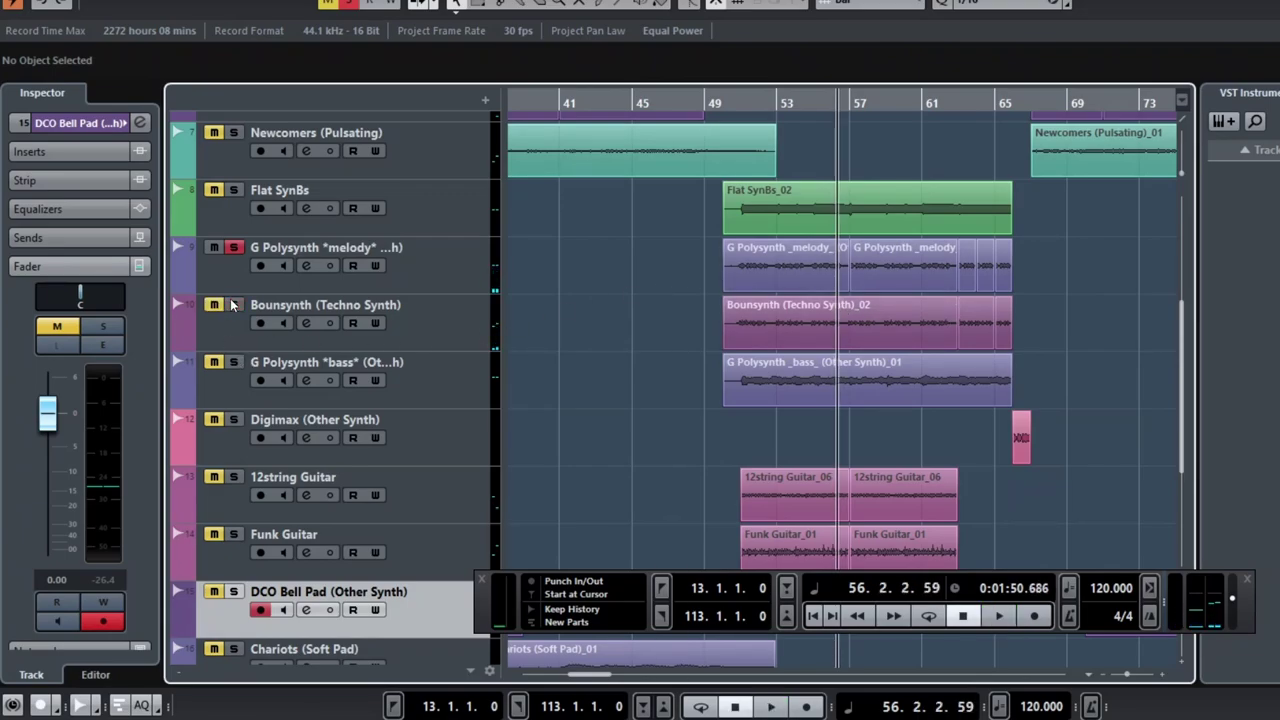
Step: Audition only G Polysynth bass from about bar 56, stop around bar 61 and remove its solo
ctrl+click(236, 363)
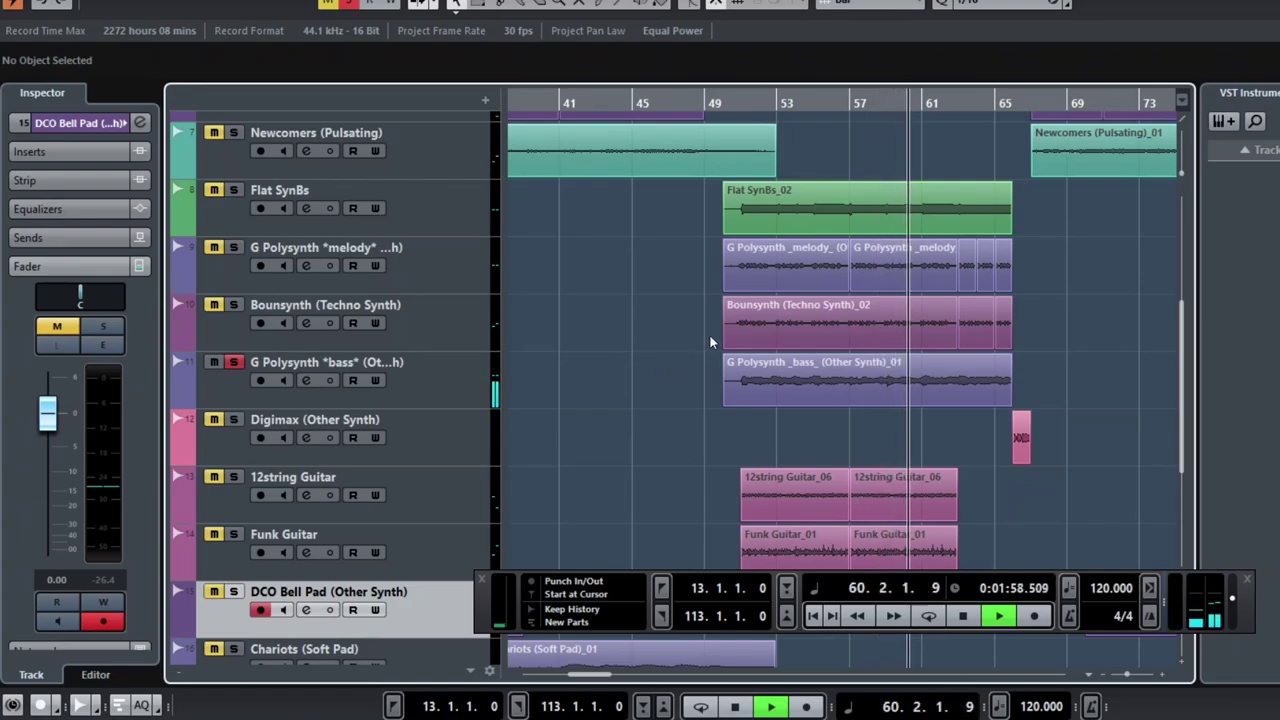
key(space)
click(235, 365)
Step: Solo 12string Guitar and Funk Guitar and play both from bar 51 up to about bar 57
scroll(689, 421, down, 2)
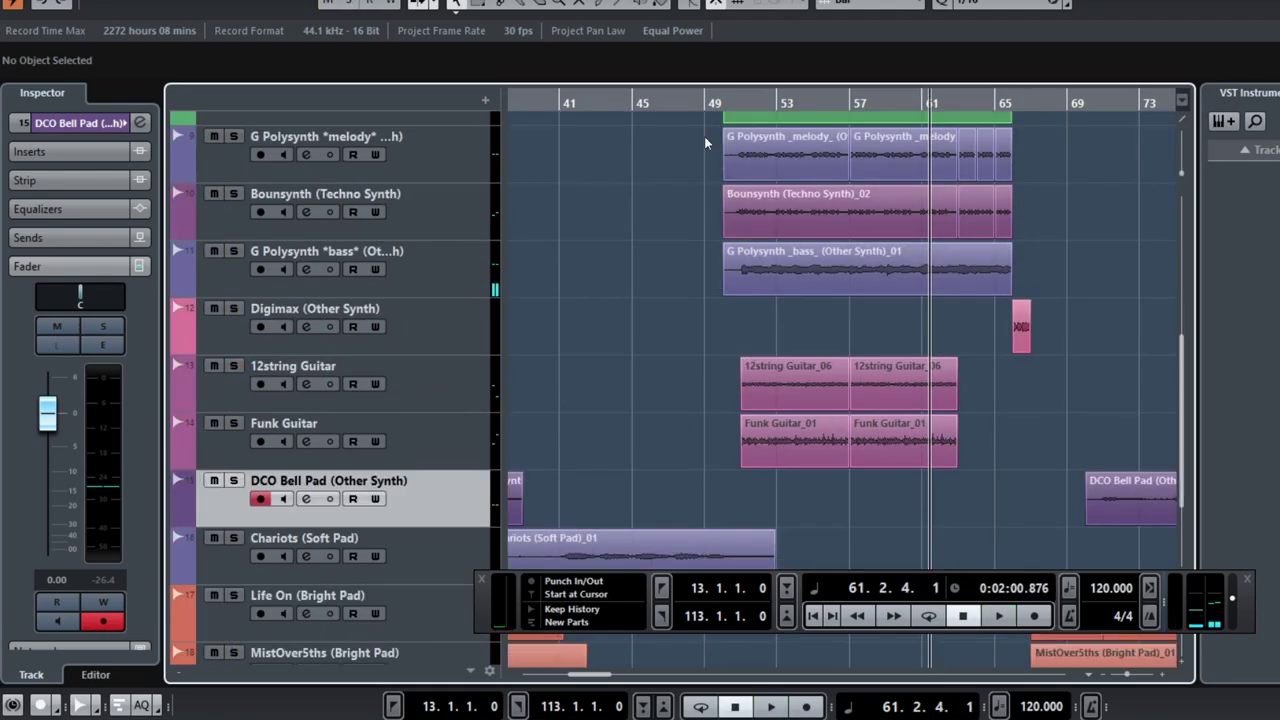
click(743, 103)
click(797, 386)
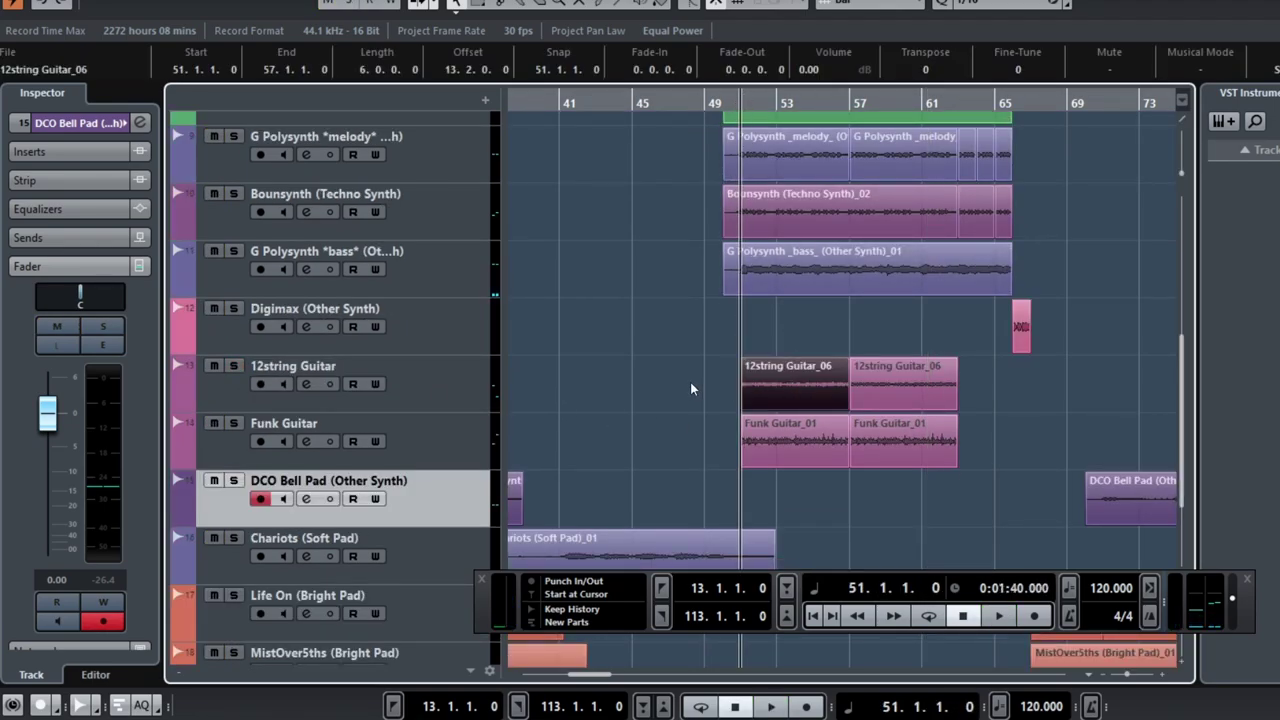
click(690, 382)
click(763, 372)
click(718, 378)
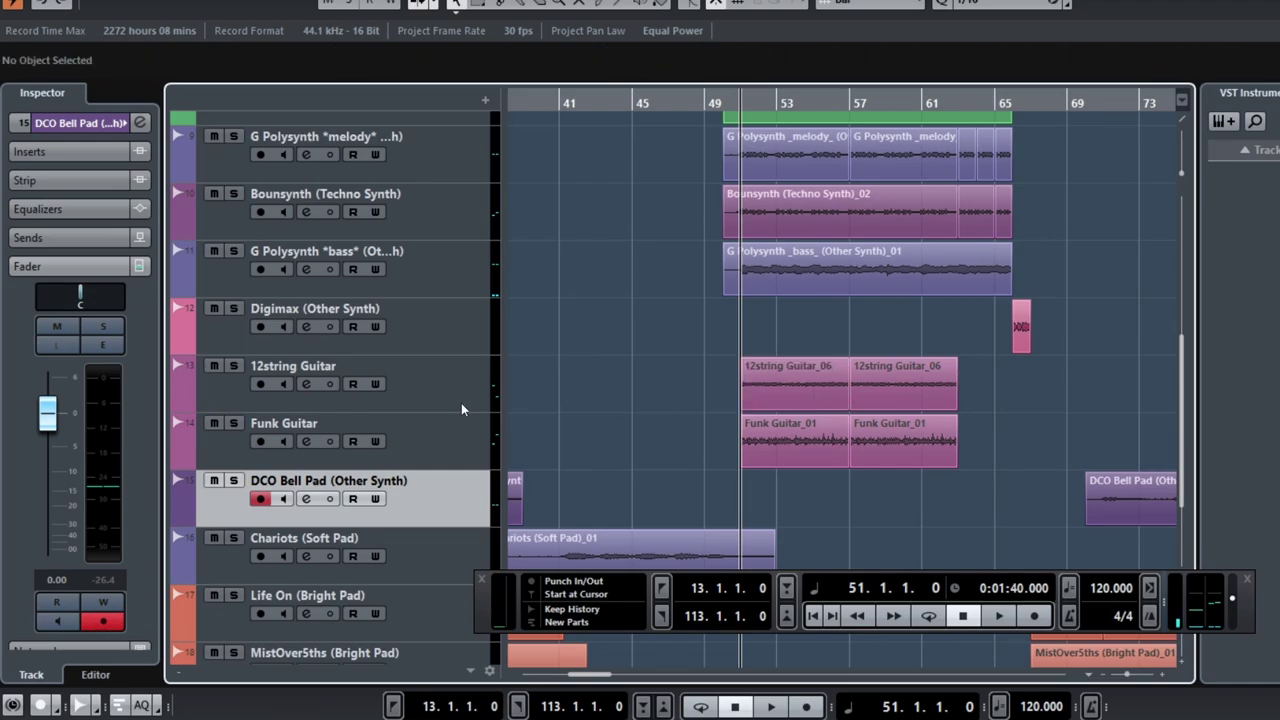
click(235, 366)
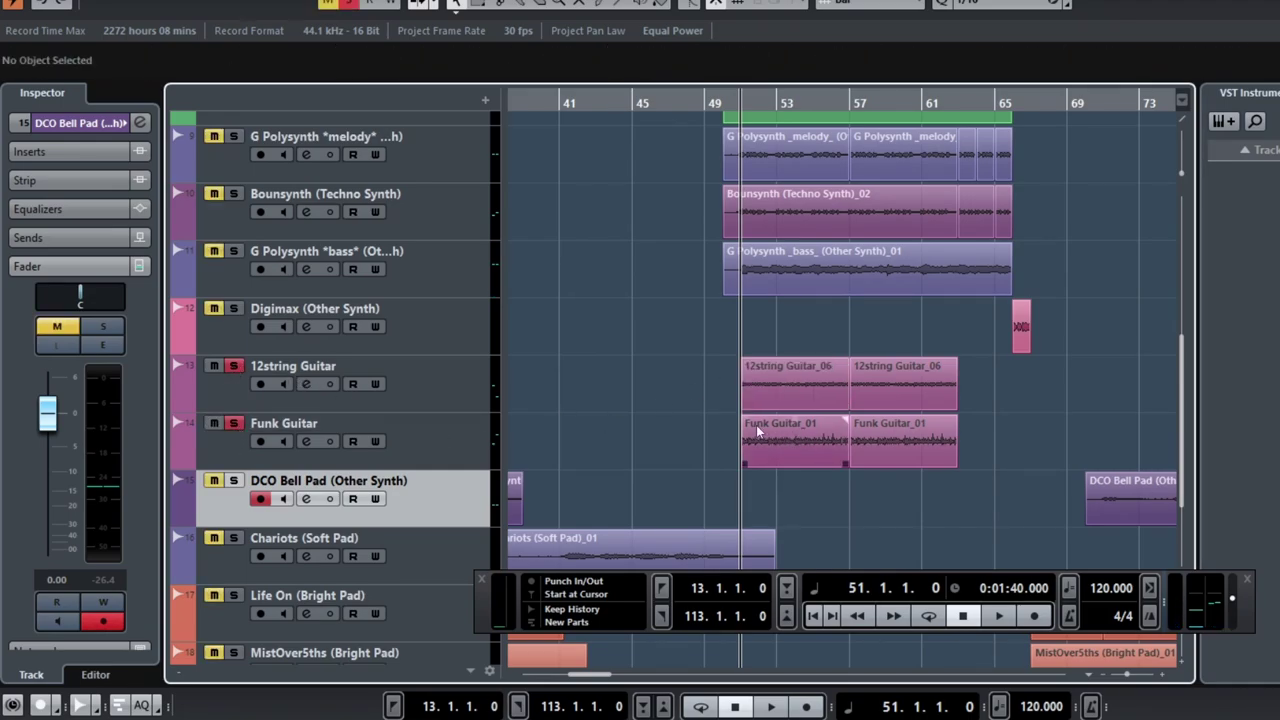
key(space)
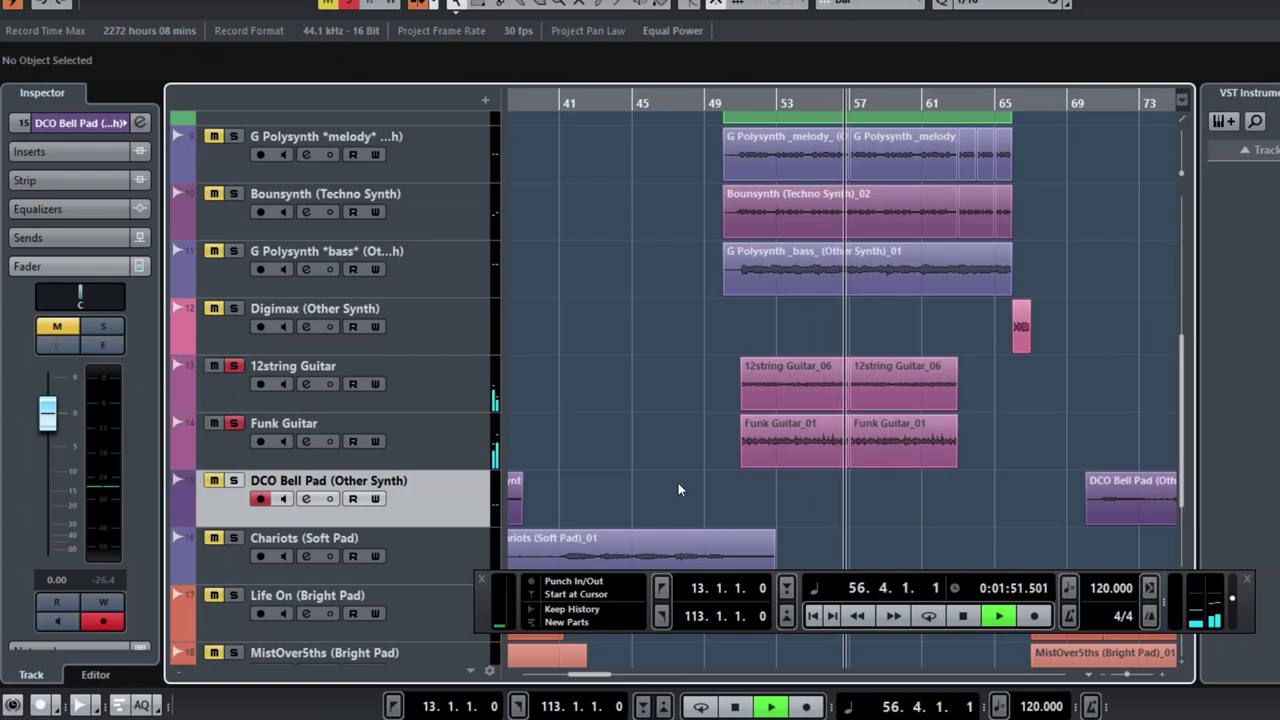
key(space)
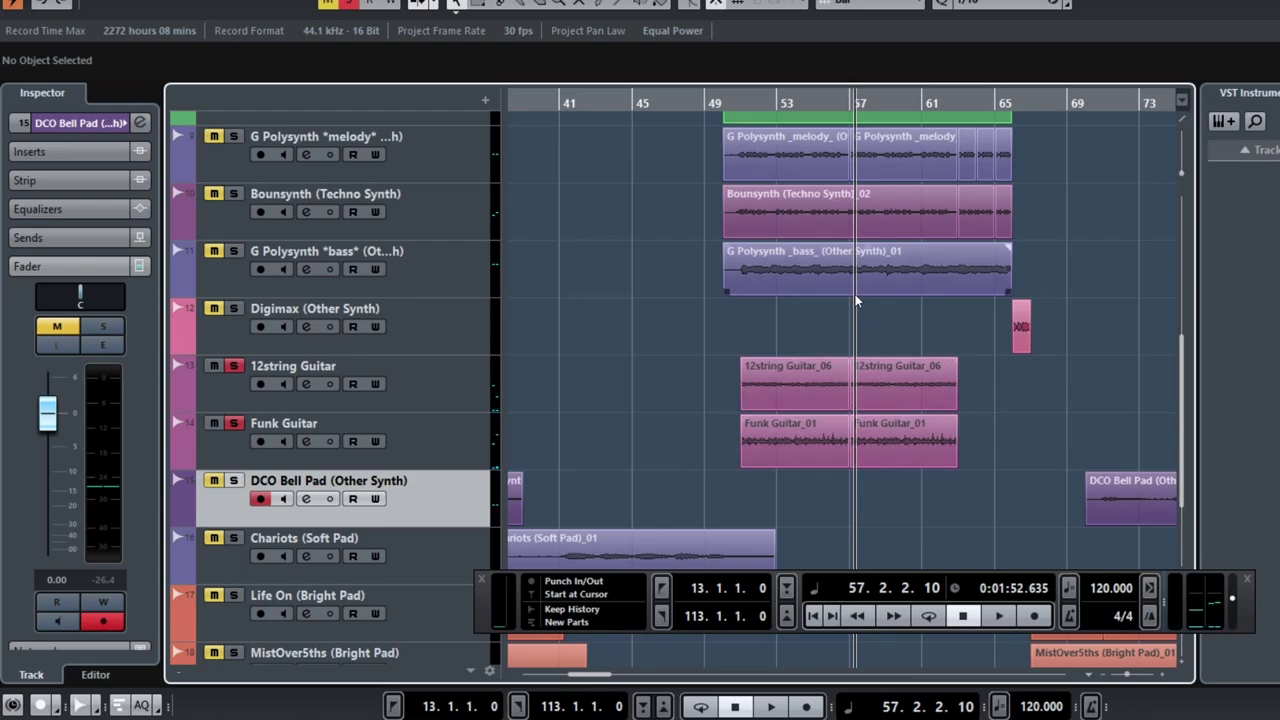
Step: Return to bar 51, point out the first 12string Guitar and Funk Guitar clips, and replay both soloed tracks
drag(738, 97, 774, 342)
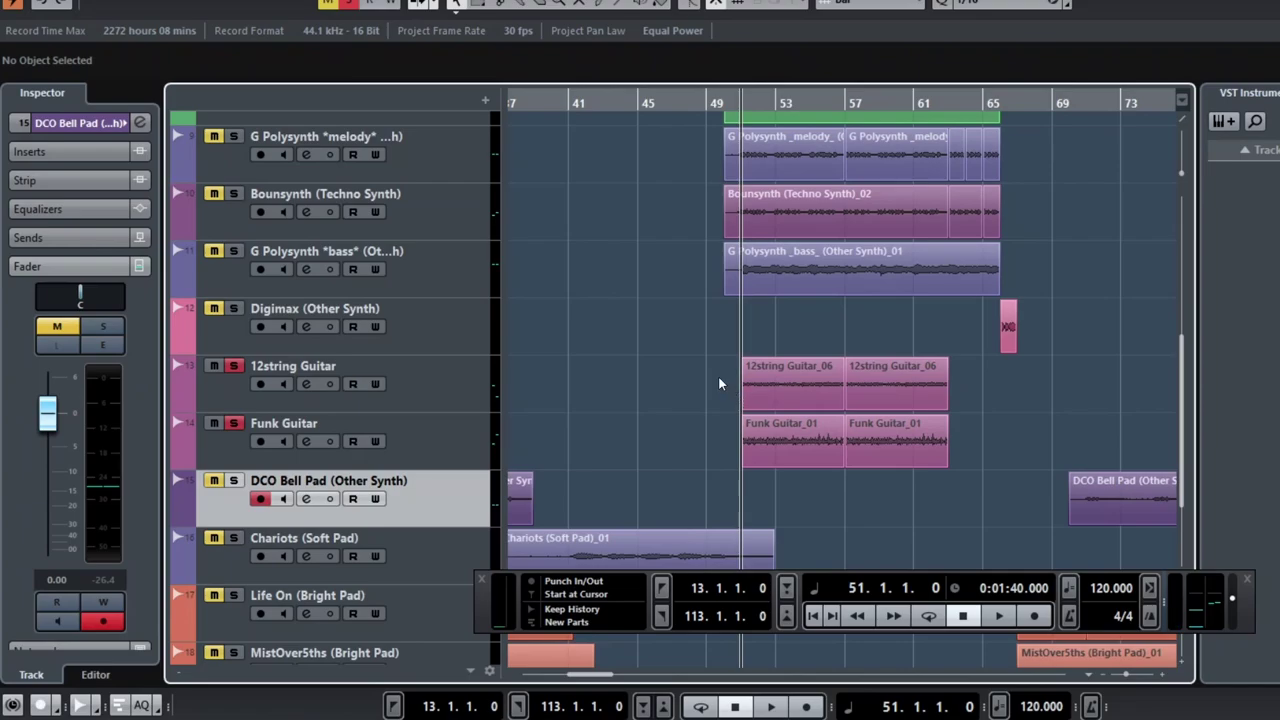
drag(818, 447, 828, 456)
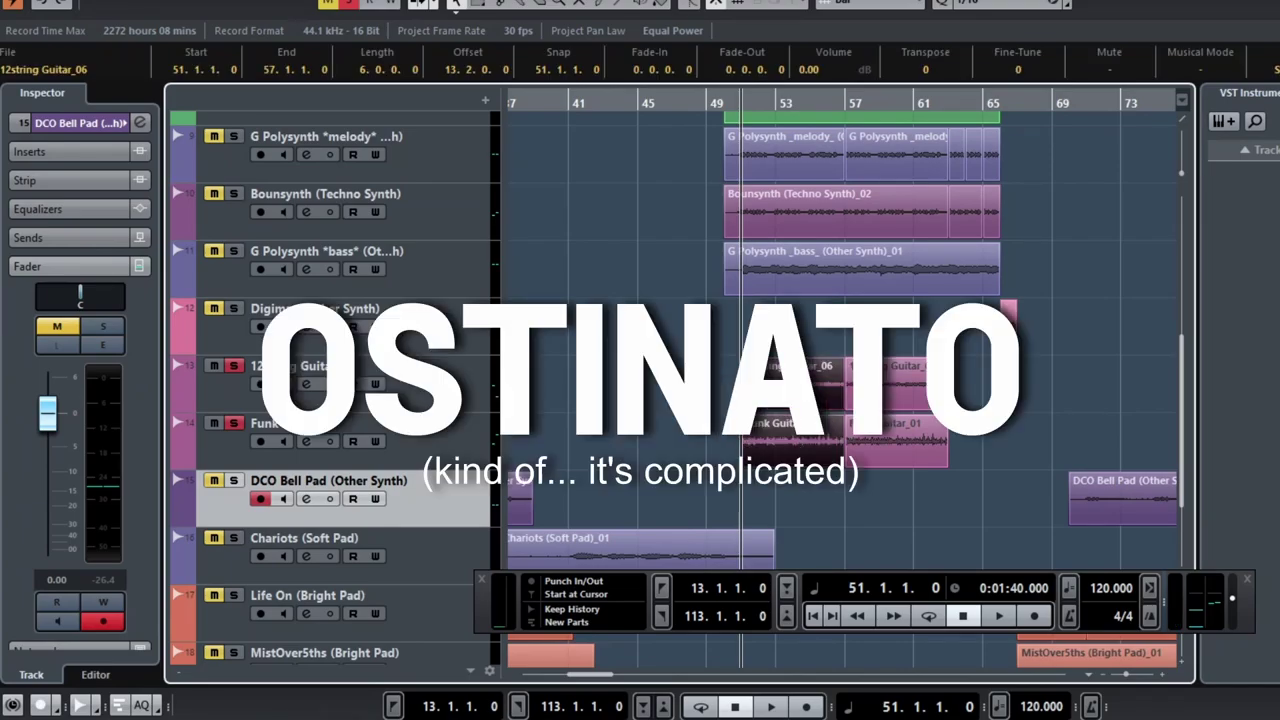
click(712, 391)
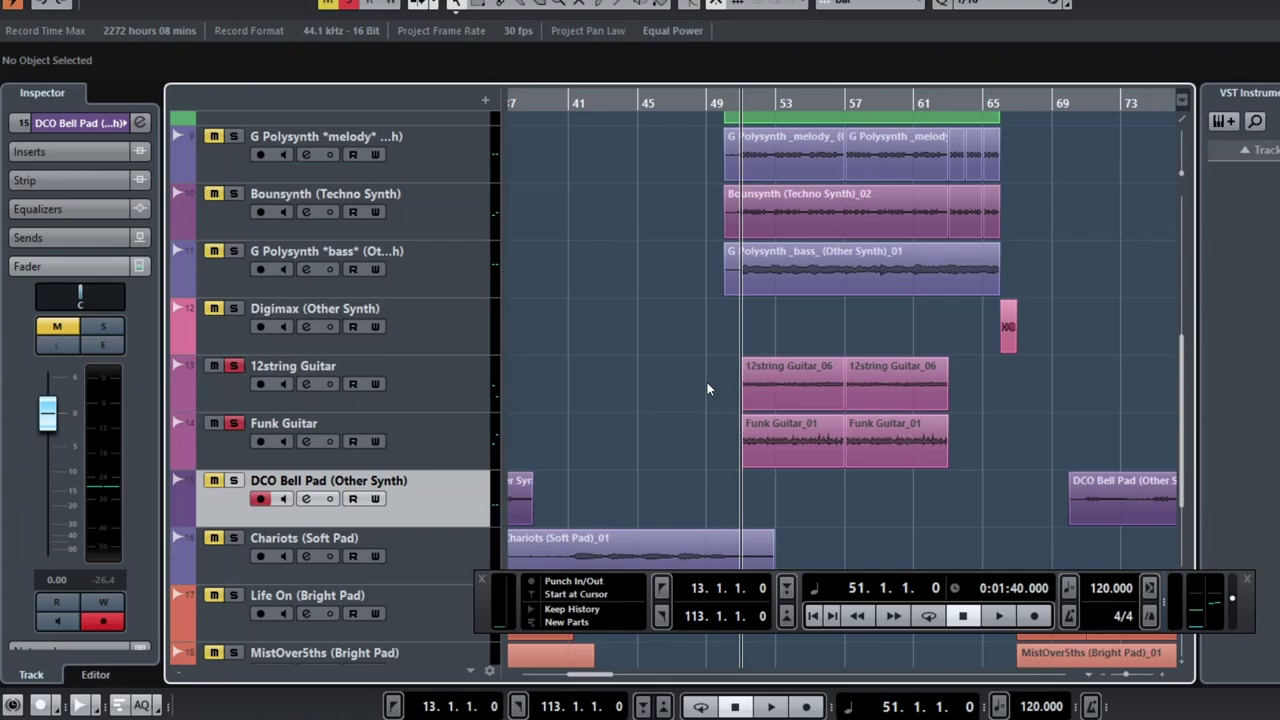
mouse_move(789, 364)
key(space)
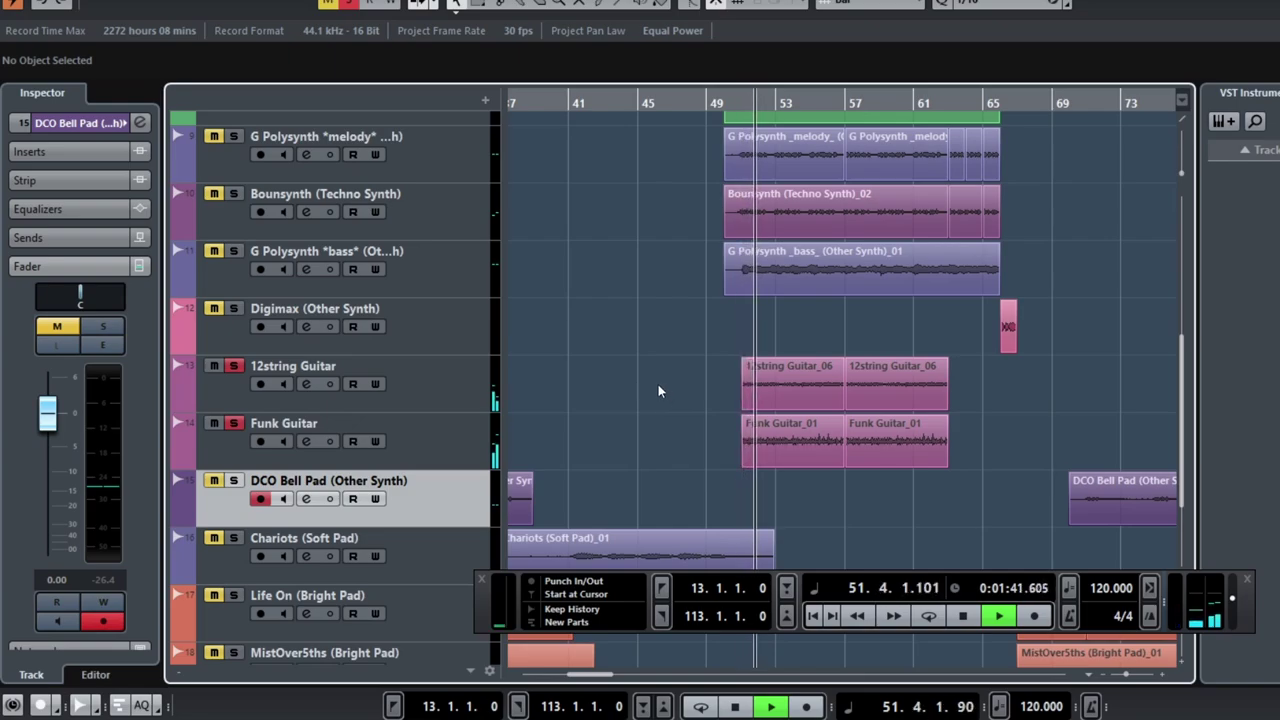
Step: Drop 12string Guitar from the solo, clear Funk Guitar's solo, and mute both guitars during playback to hear the mix without them
click(233, 366)
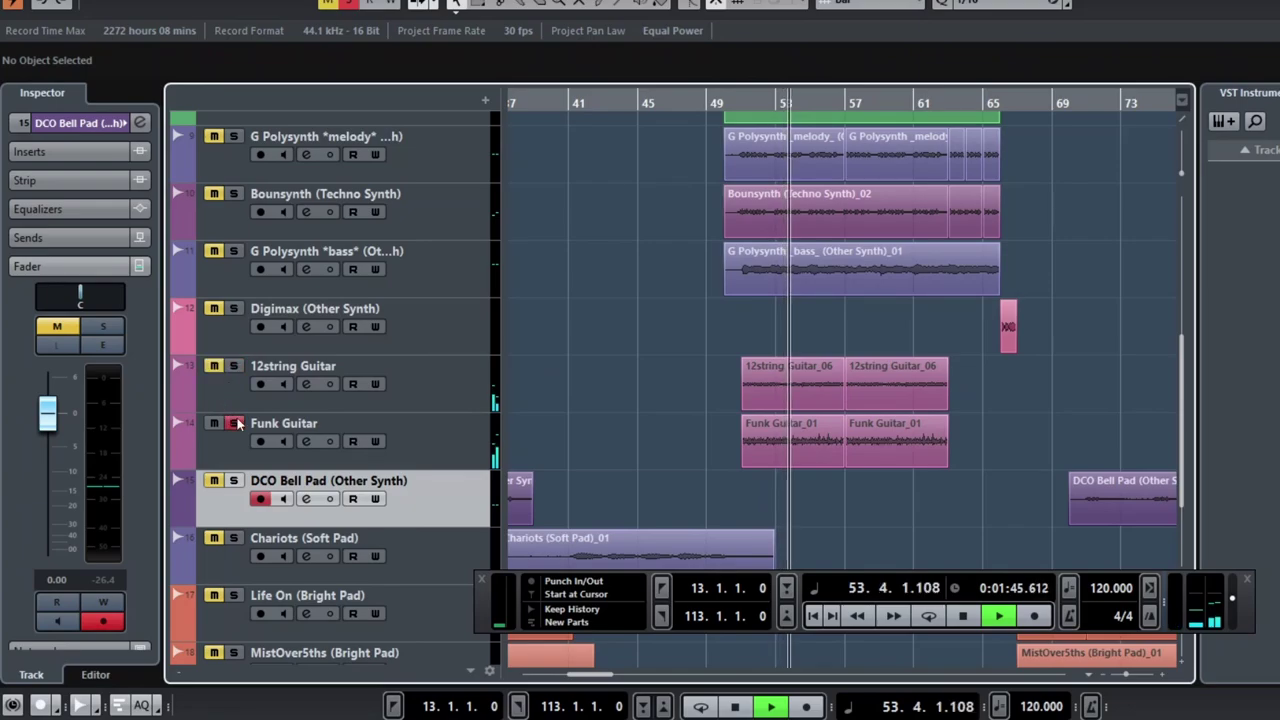
click(235, 423)
click(213, 366)
click(213, 423)
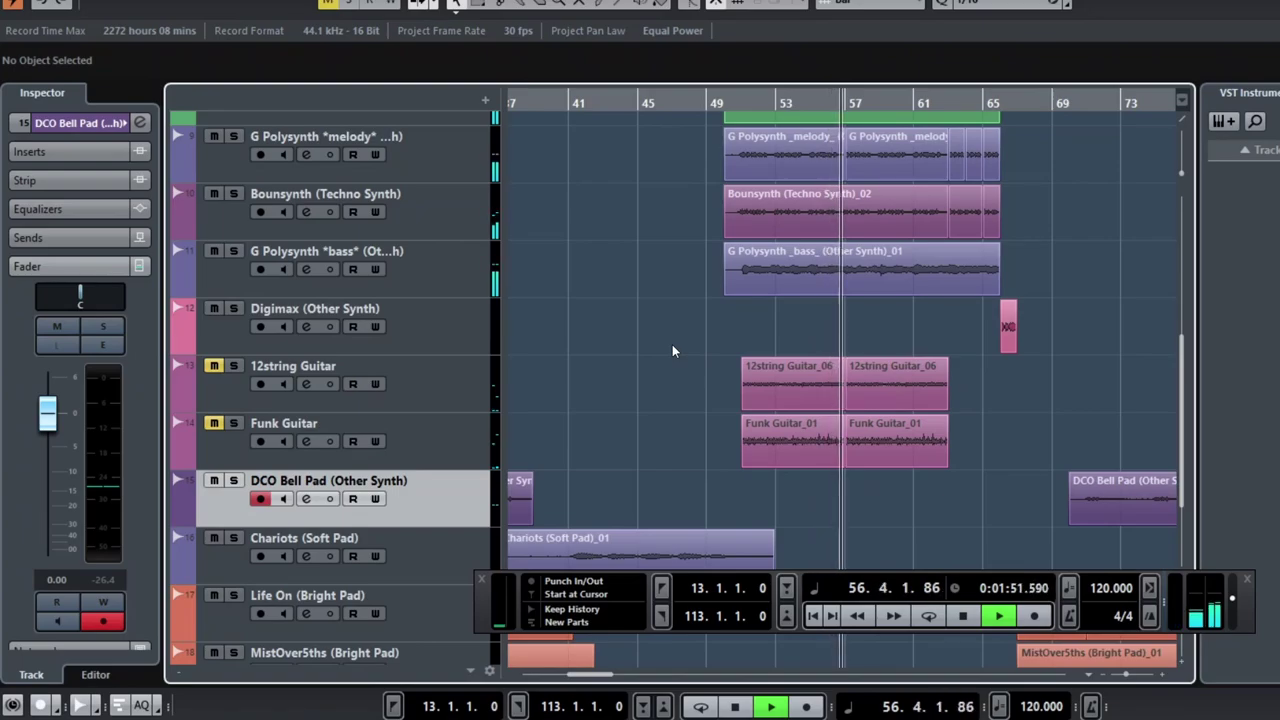
Step: Audition Funk Guitar alone around bar 58, remove its solo, and play the full mix up to about bar 67 before stopping
click(233, 366)
click(233, 423)
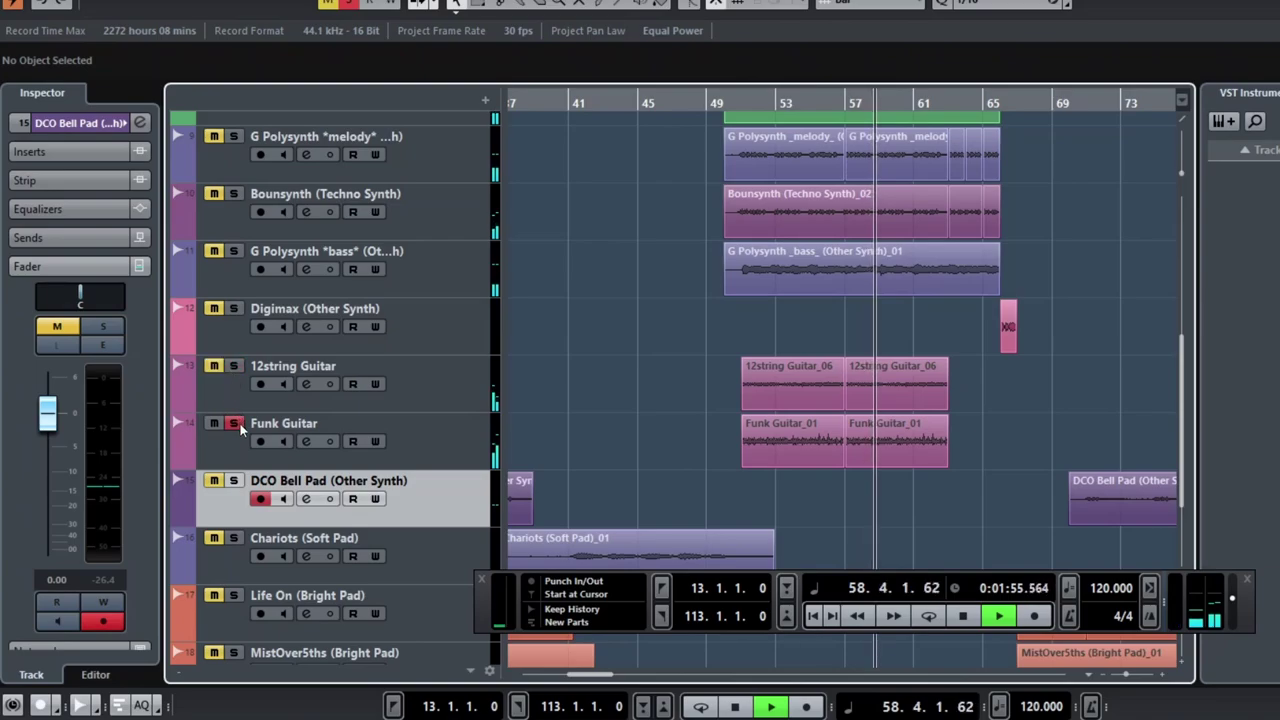
click(233, 423)
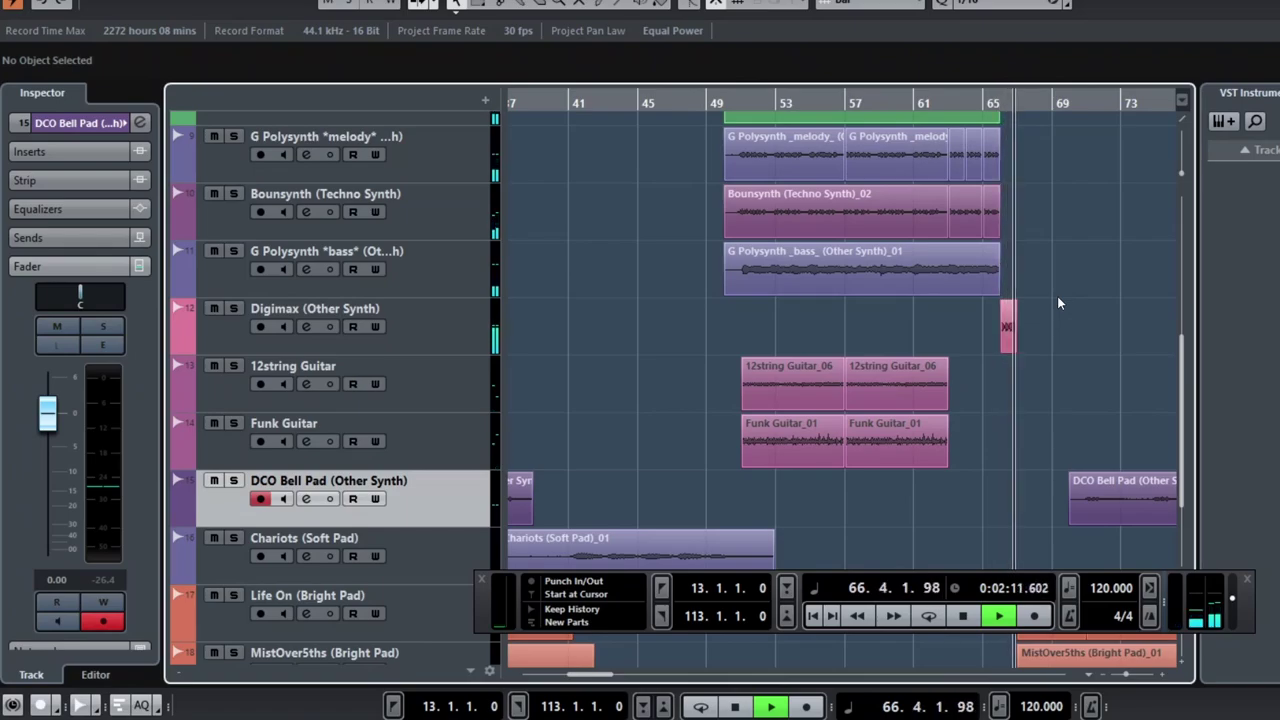
key(space)
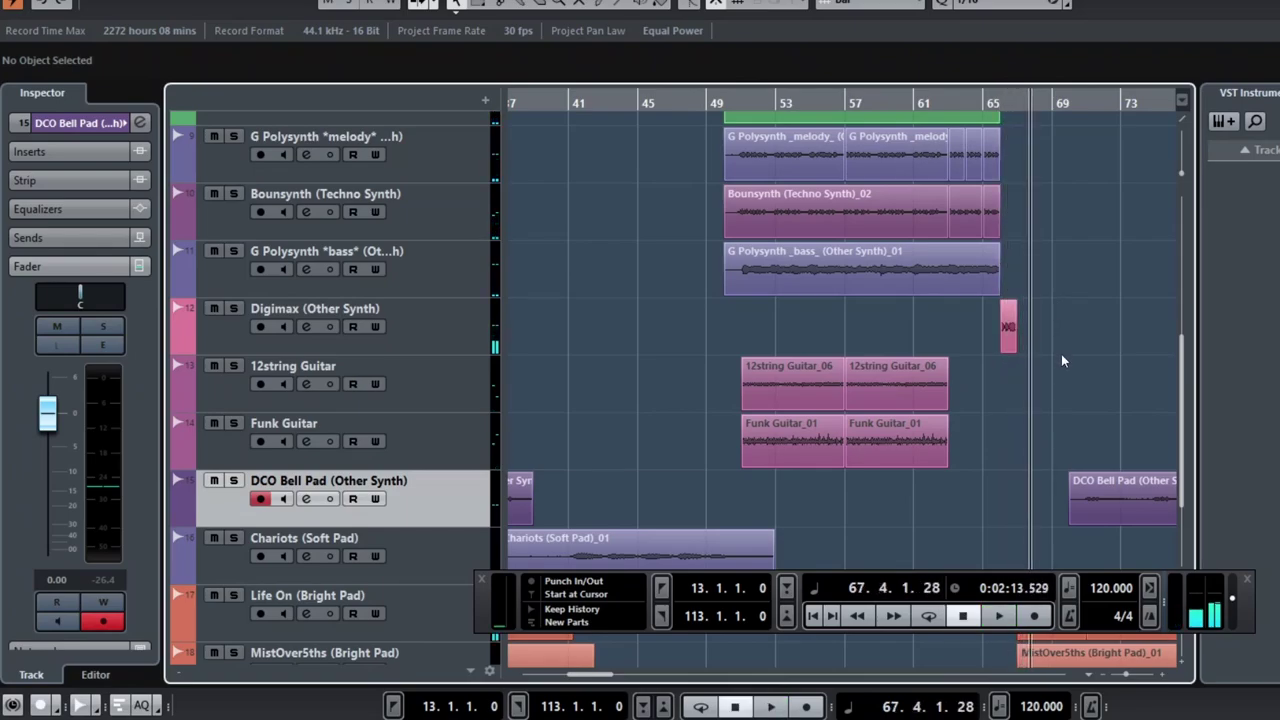
Step: Review the whole arrangement, highlighting the first Life On and MistOver5ths clips from bar 17 and comparing both halves across the tracks
key(g)
key(g)
key(g)
scroll(910, 450, down, 3)
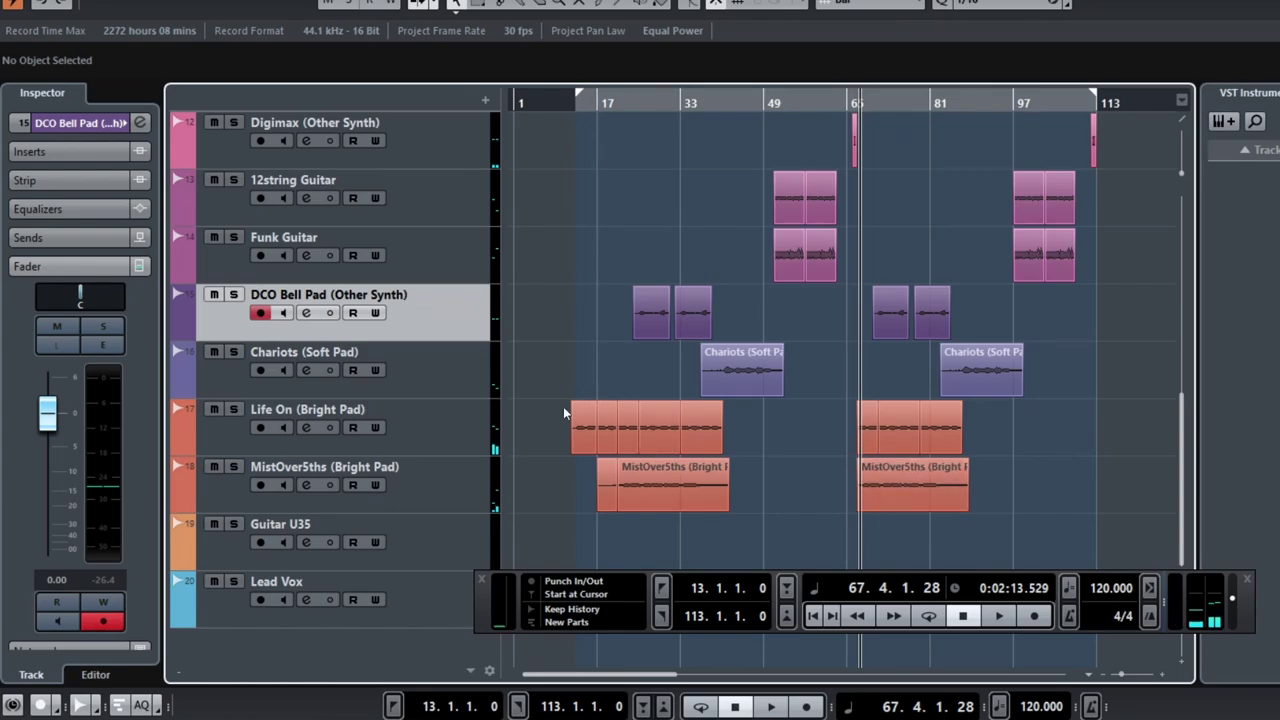
drag(722, 538, 690, 538)
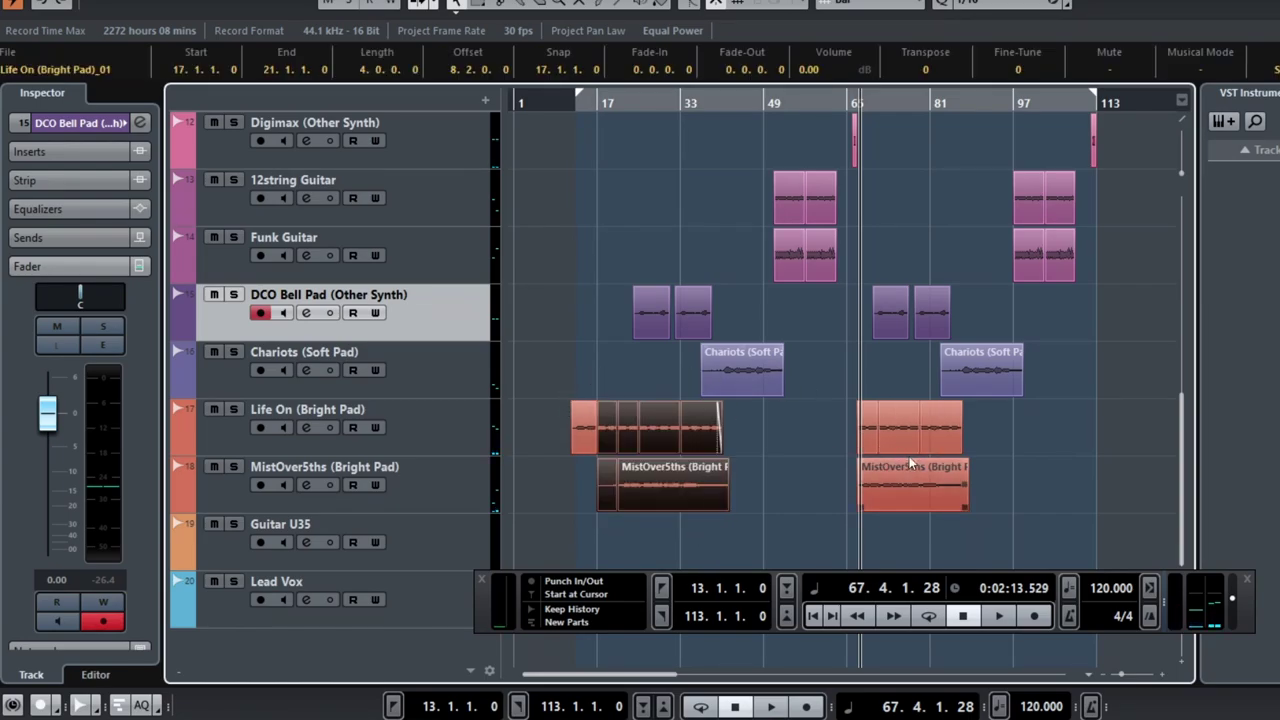
click(866, 362)
scroll(866, 375, up, 5)
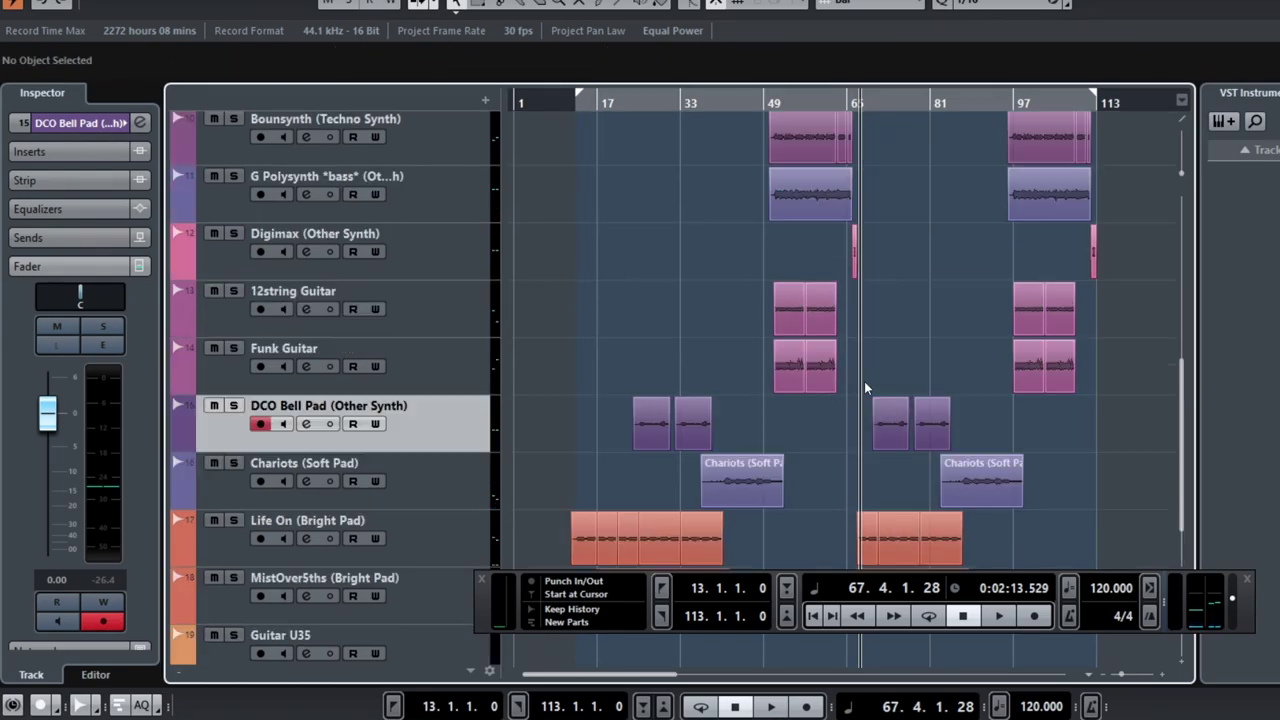
scroll(894, 345, up, 4)
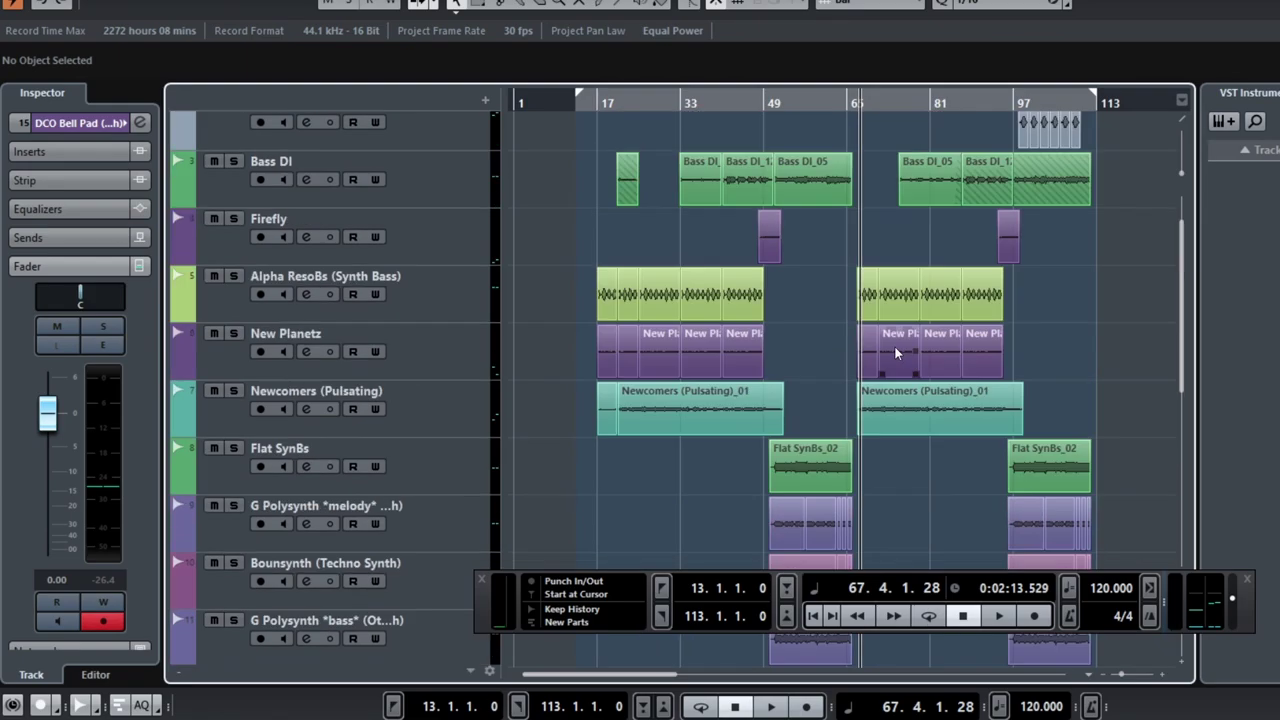
scroll(896, 352, down, 2)
scroll(896, 352, down, 4)
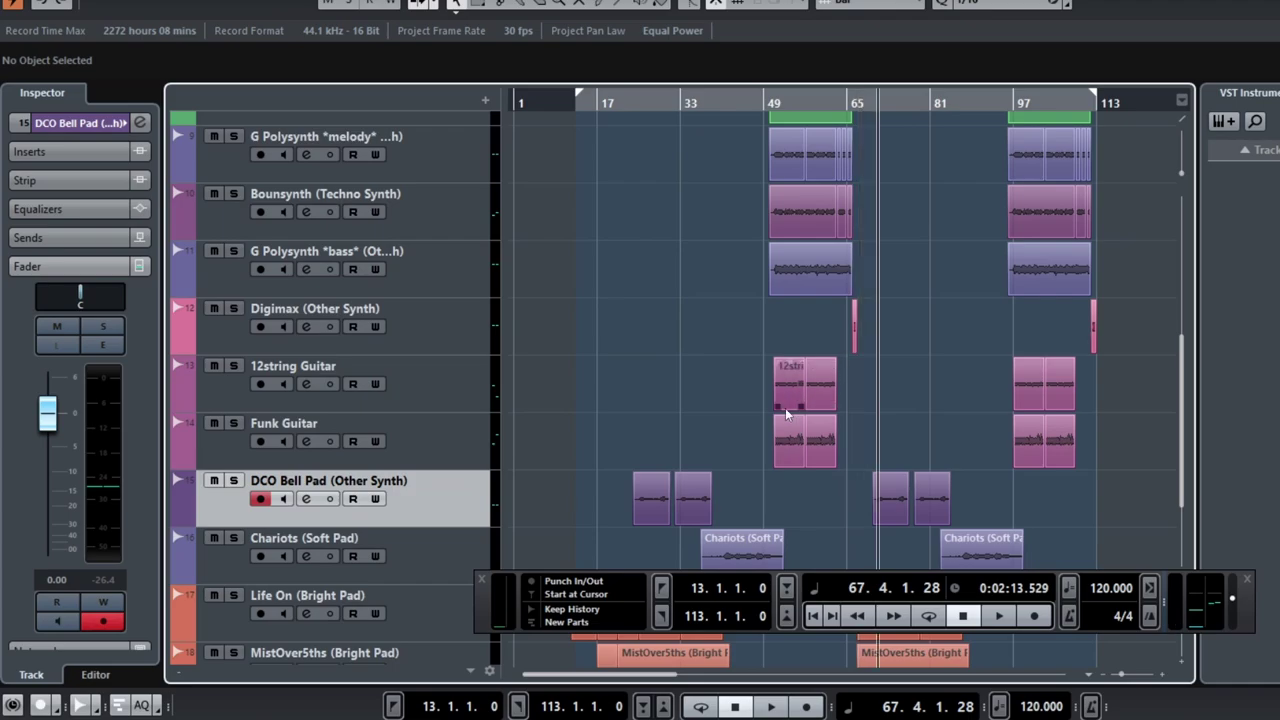
Step: Highlight the 12string Guitar and Funk Guitar clips between bars 51 and 63, and single out the first 12string Guitar clip
scroll(785, 408, up, 4)
drag(957, 437, 962, 460)
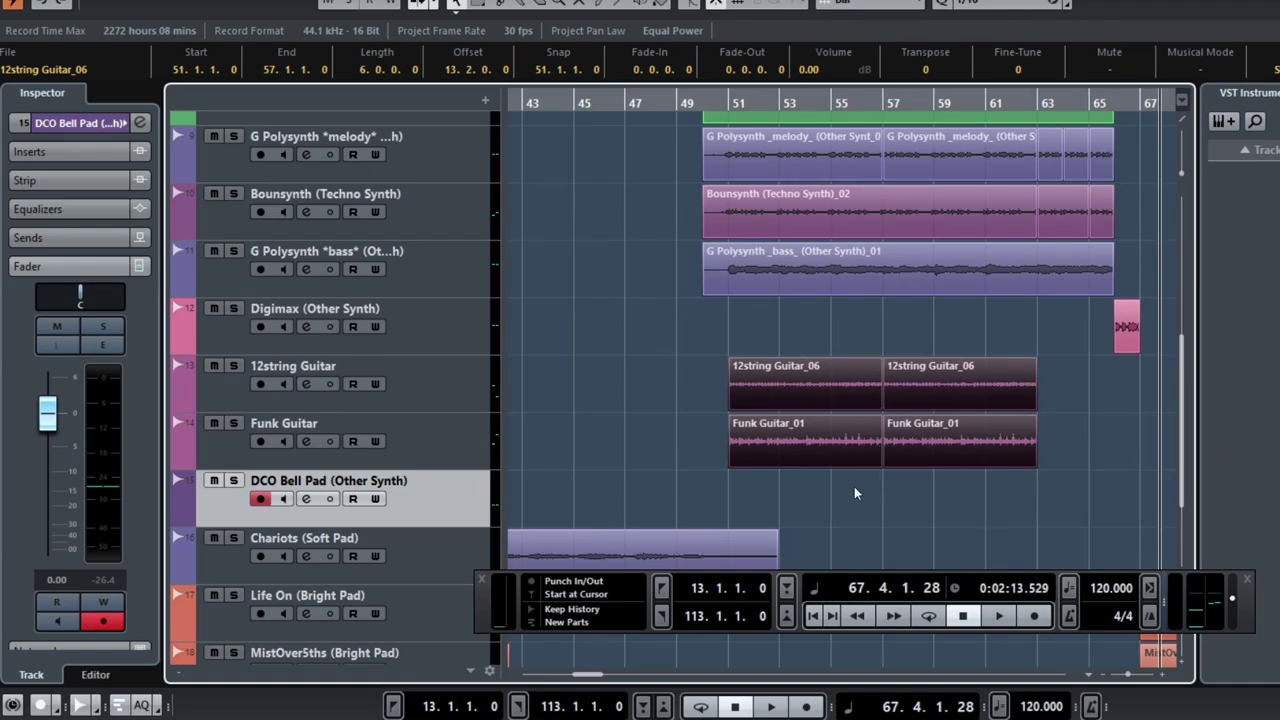
click(686, 387)
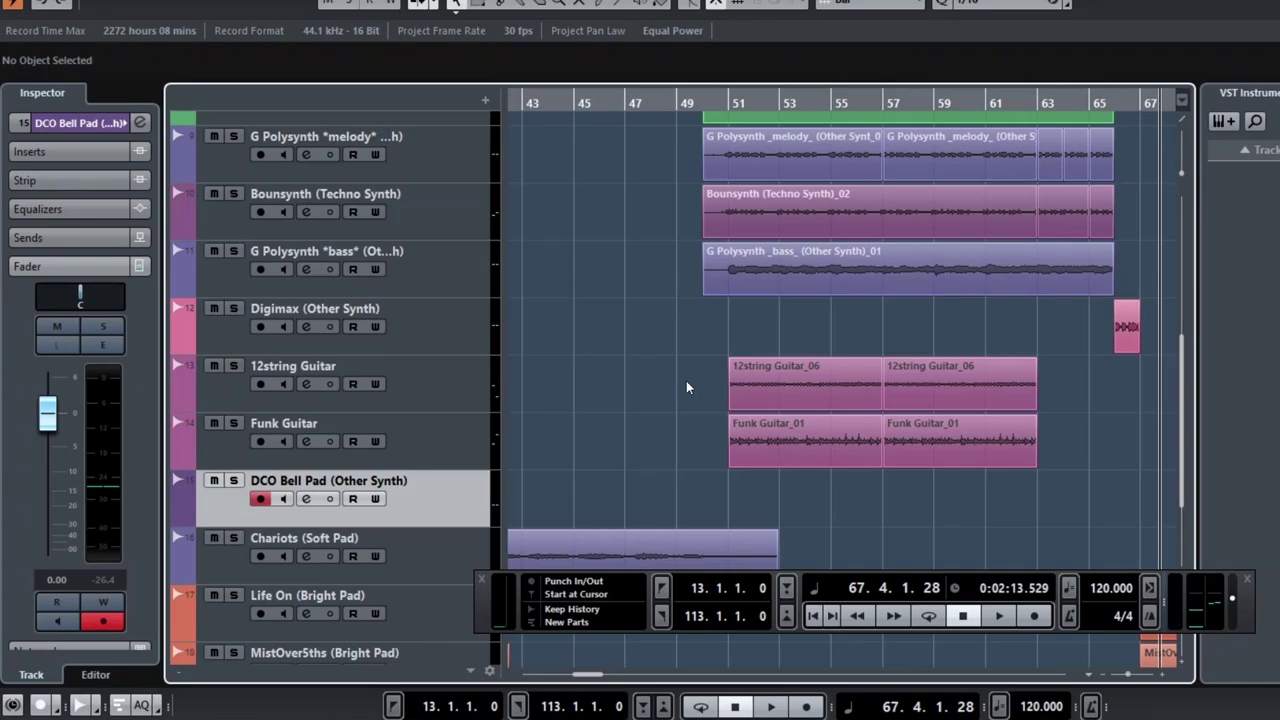
drag(700, 380, 1078, 458)
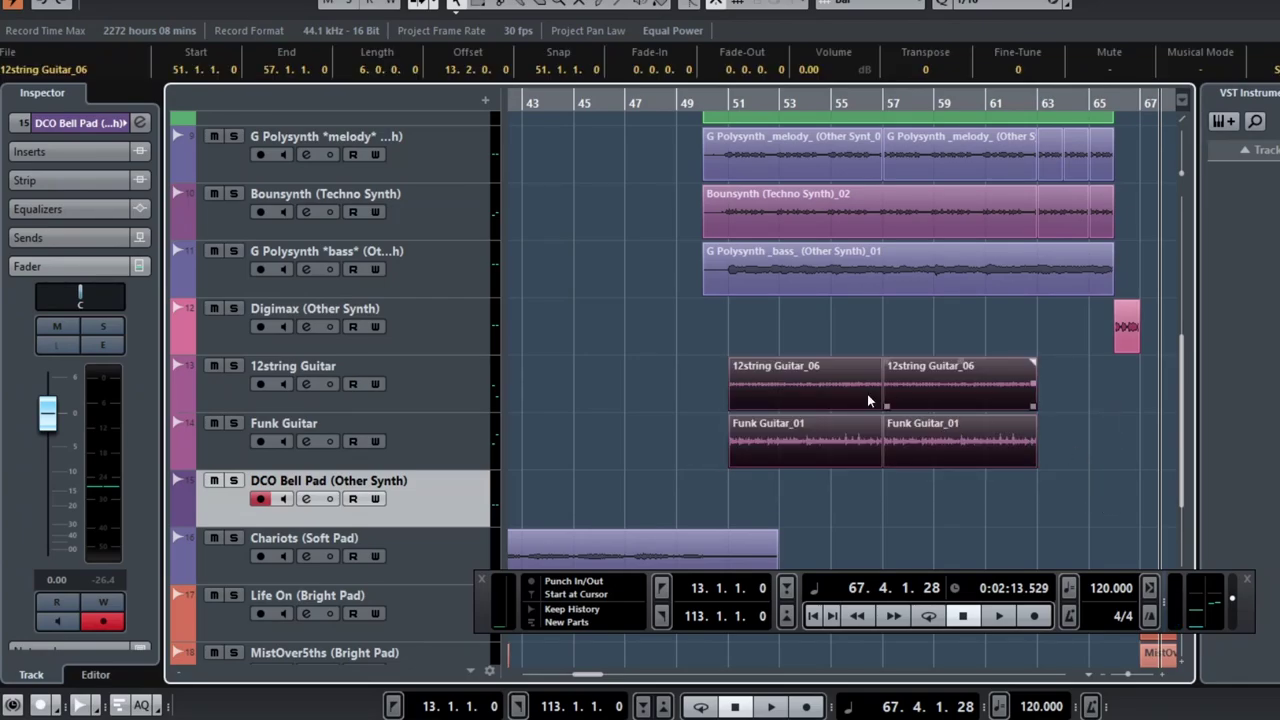
click(730, 390)
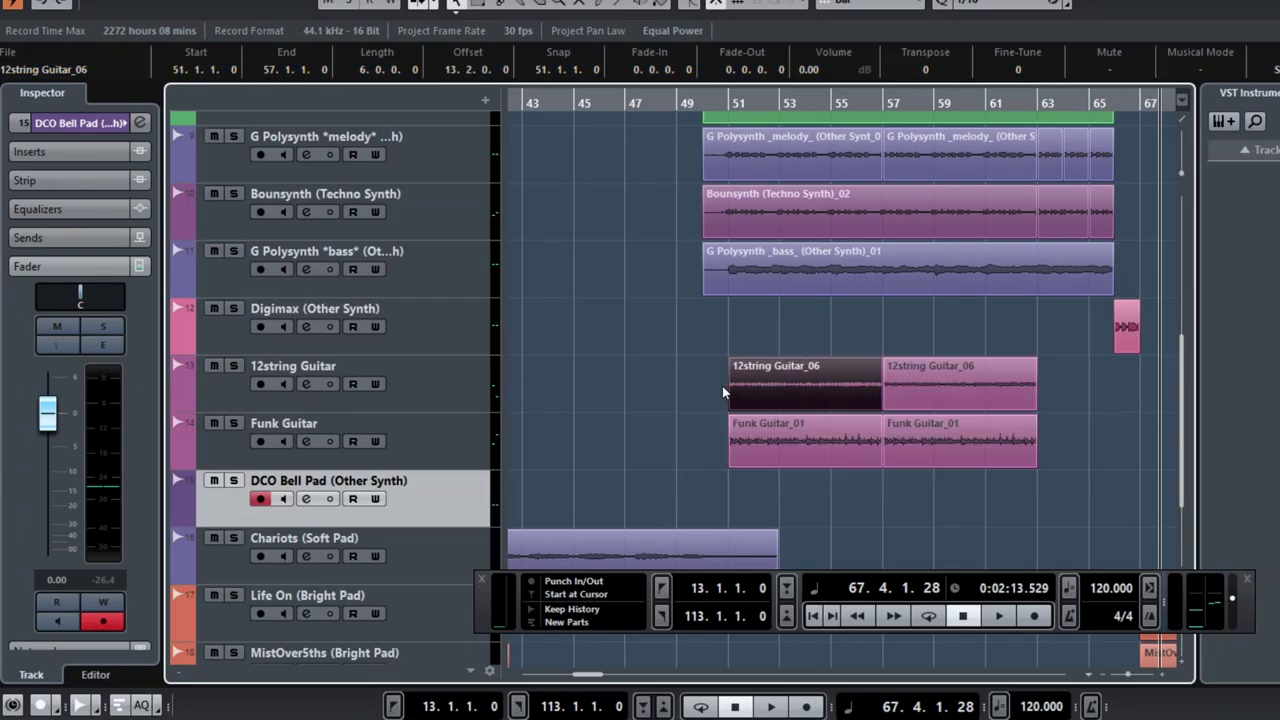
Step: Solo 12string Guitar and Funk Guitar, play both from bar 51 to about bar 57, stop, and clear their solos
click(716, 100)
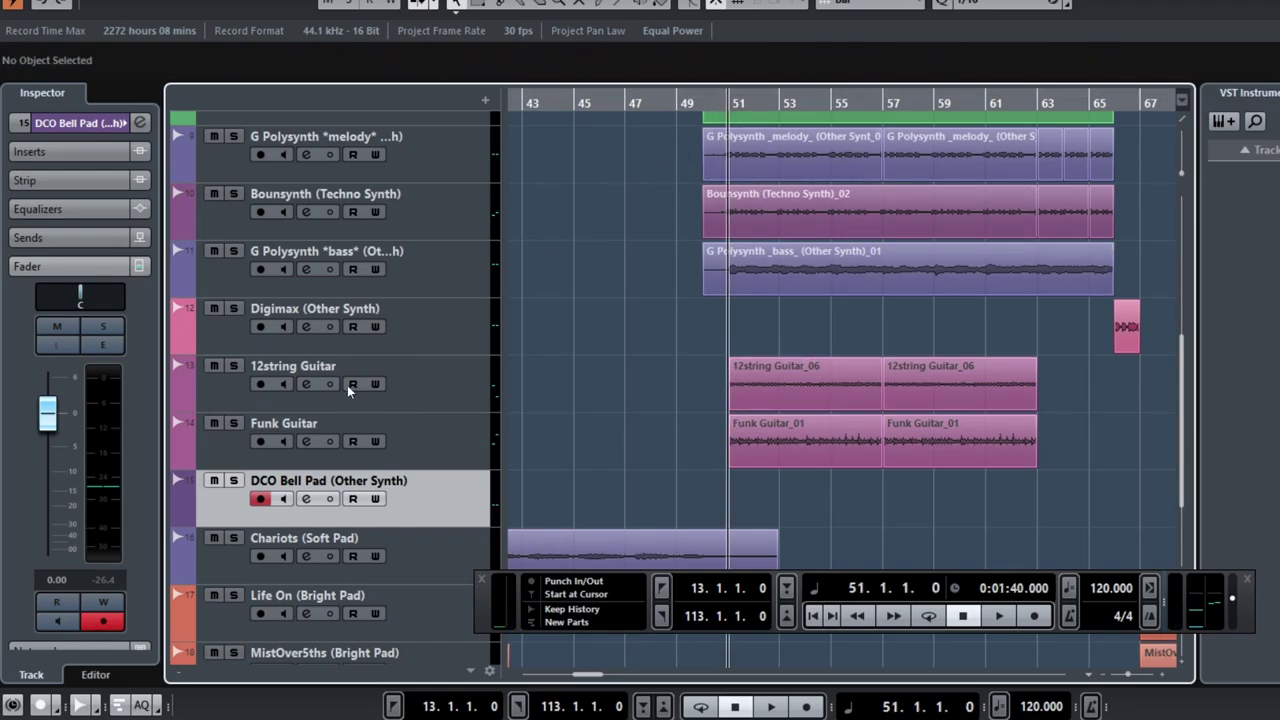
click(290, 386)
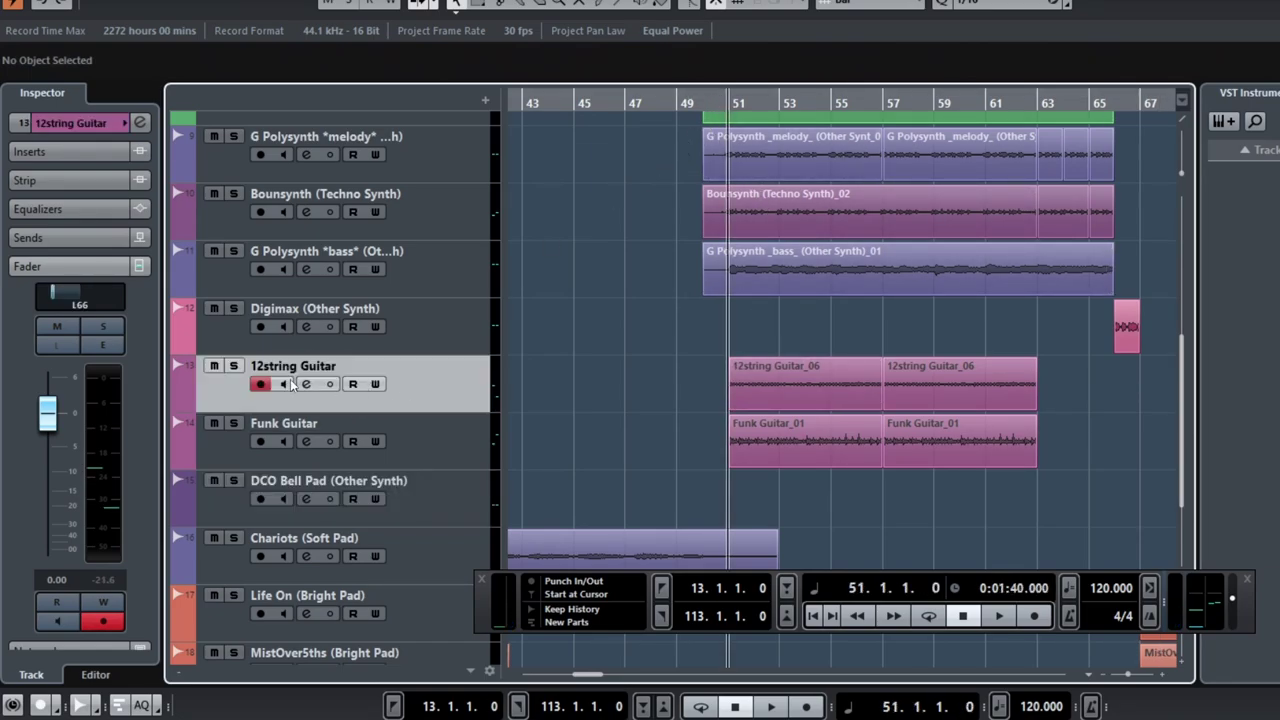
click(233, 366)
key(space)
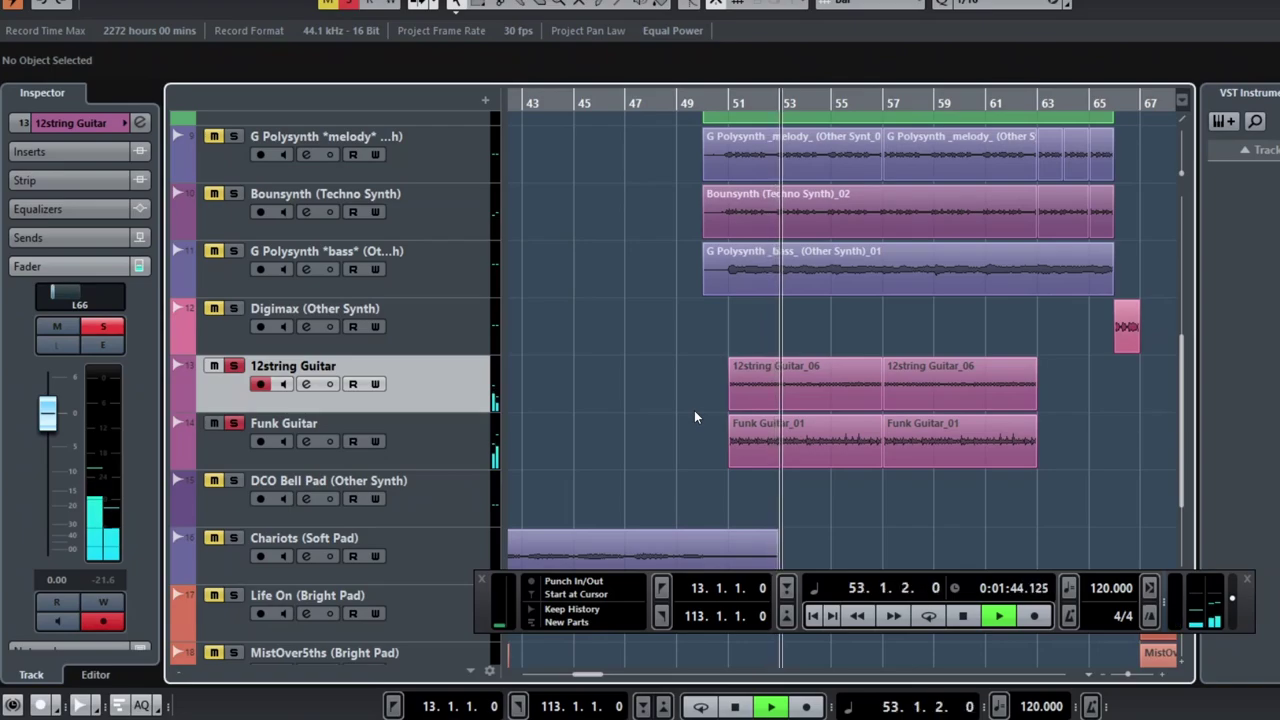
mouse_move(821, 404)
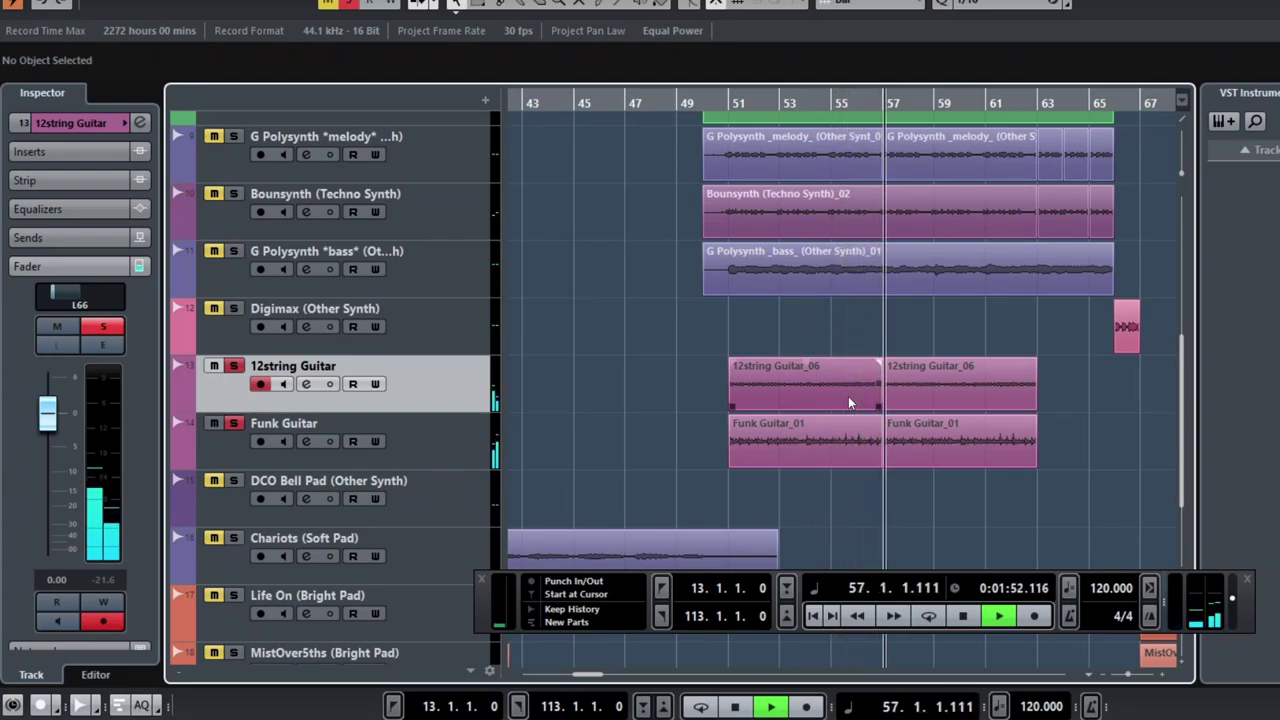
key(space)
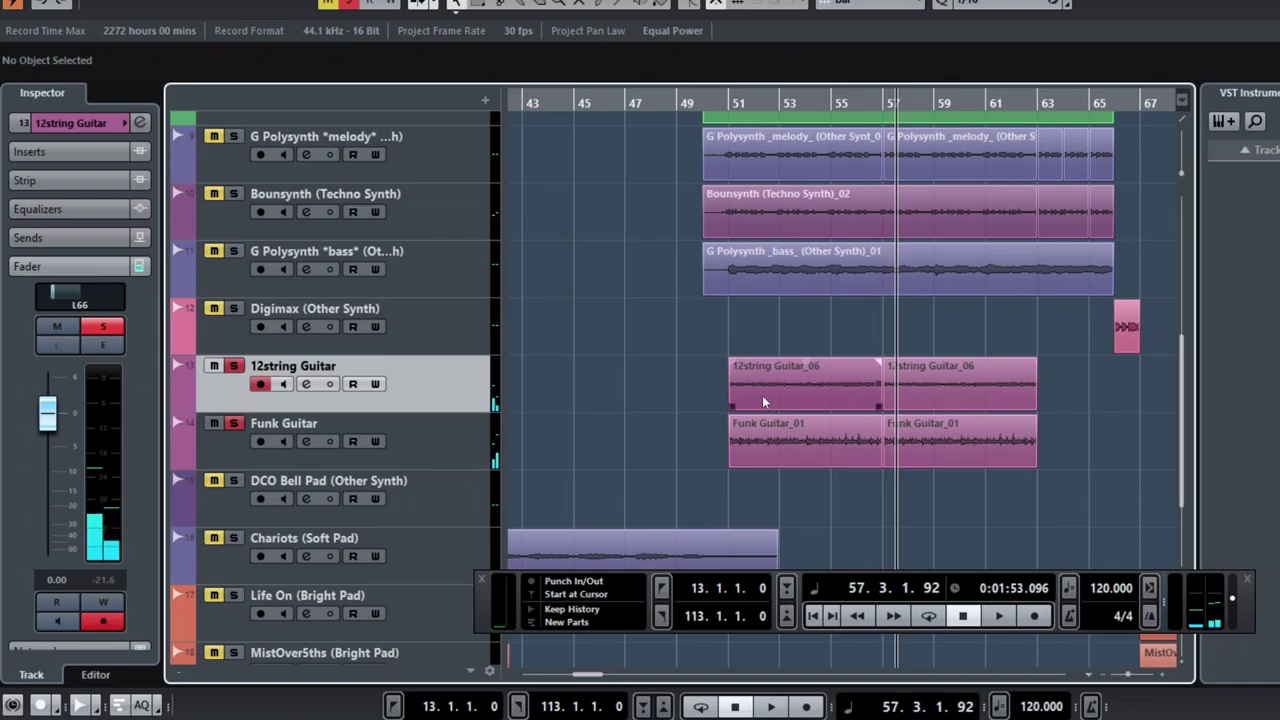
click(233, 423)
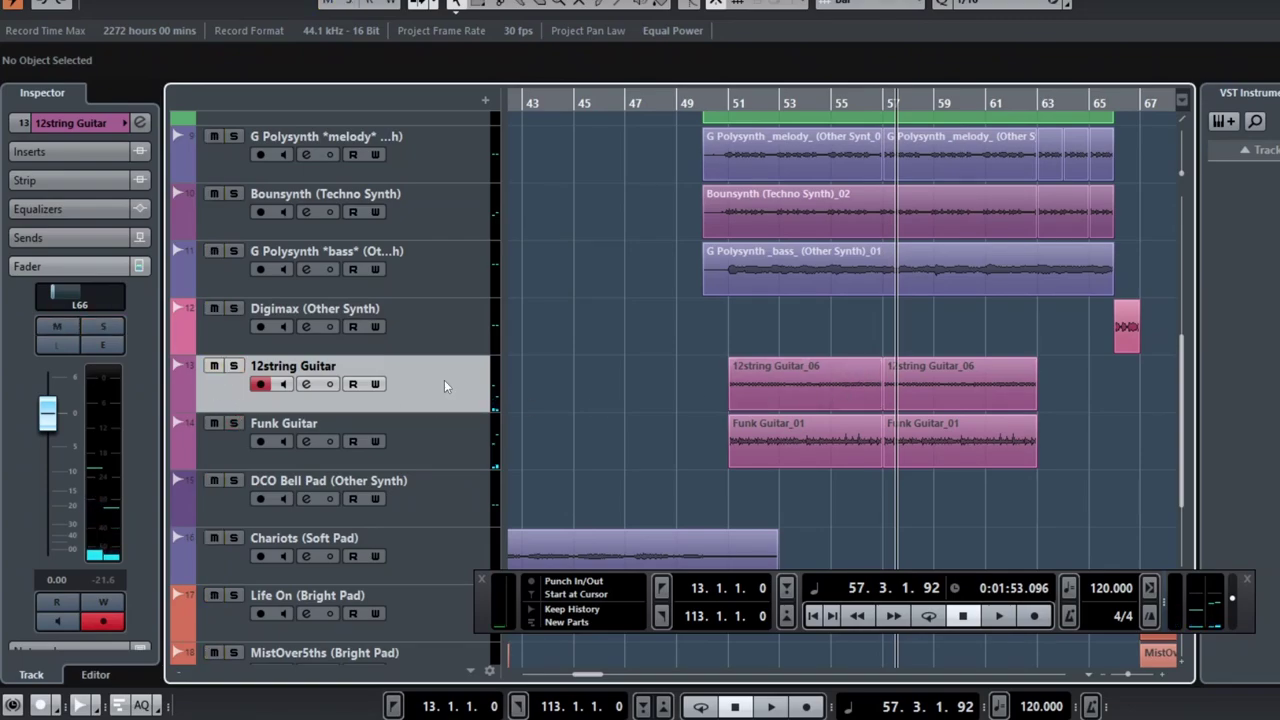
Step: Solo Alpha ResoBs (Synth Bass) and play it from bar 67, where the second half begins
scroll(712, 377, up, 4)
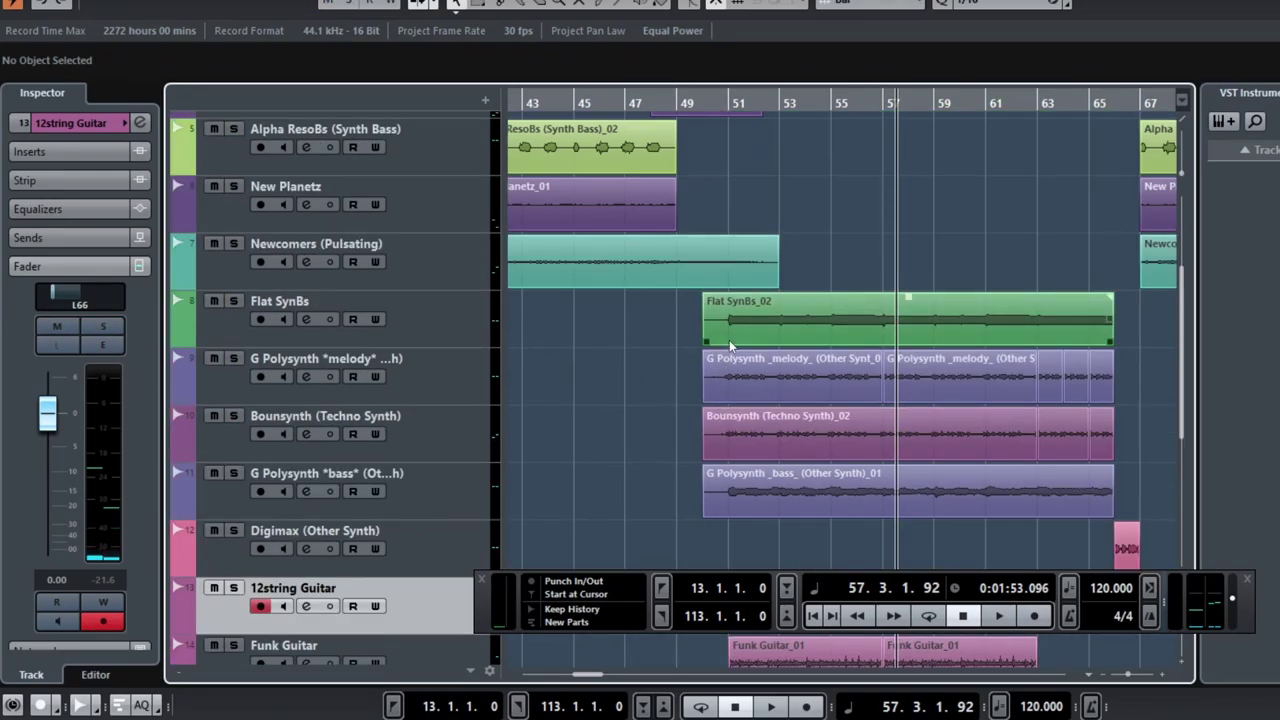
scroll(849, 338, right, 10)
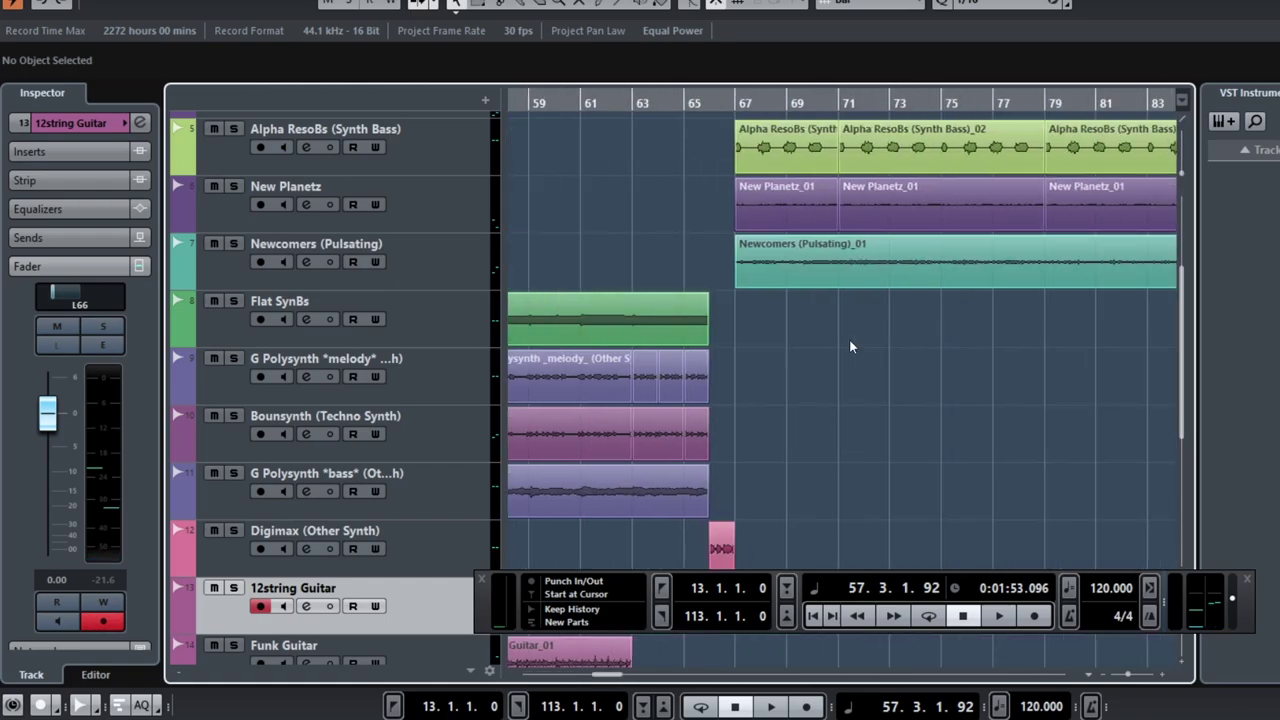
scroll(711, 331, left, 1)
scroll(710, 328, up, 4)
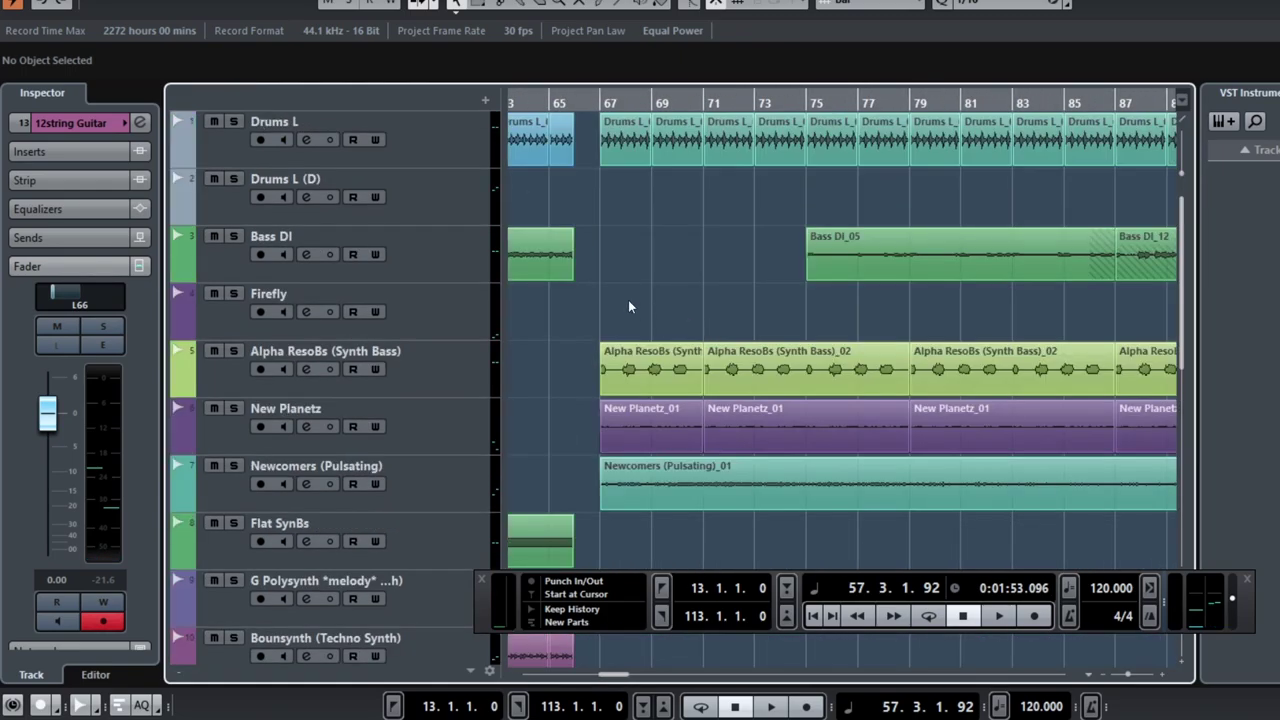
click(602, 103)
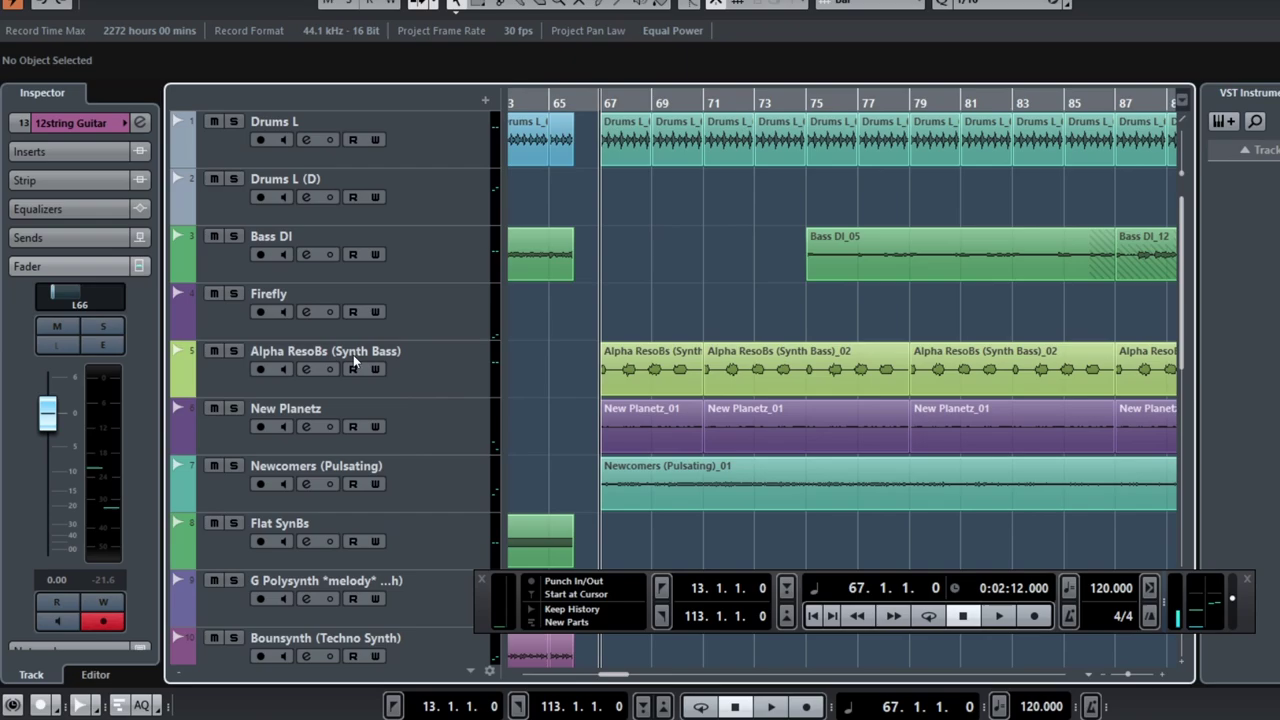
click(234, 351)
key(space)
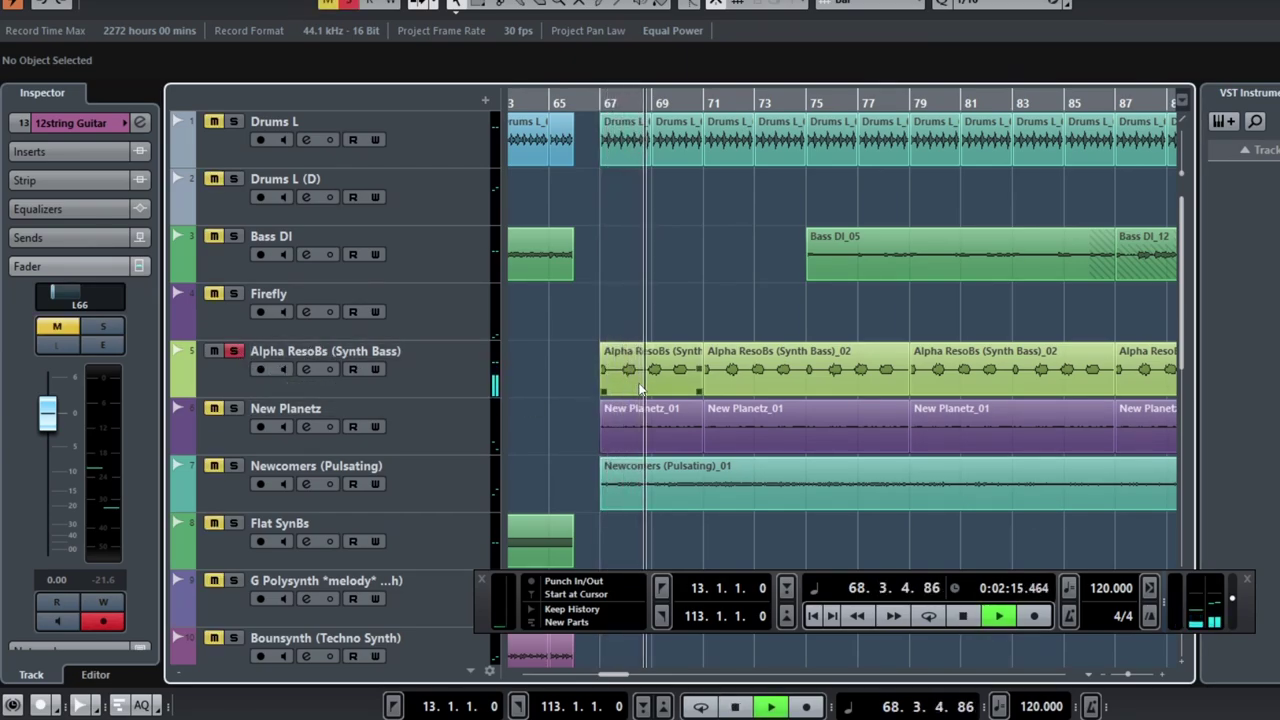
Step: Add New Planetz and Newcomers (Pulsating) to the solo during playback and select the Newcomers track
click(234, 409)
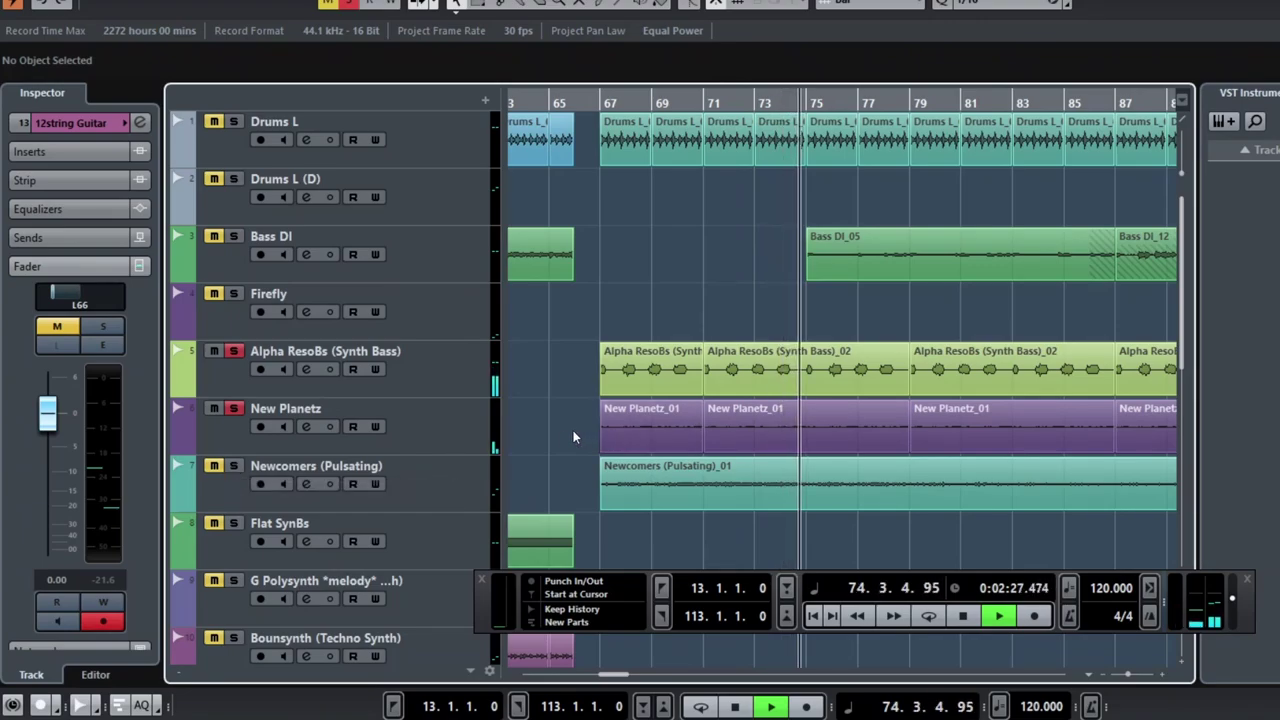
click(233, 466)
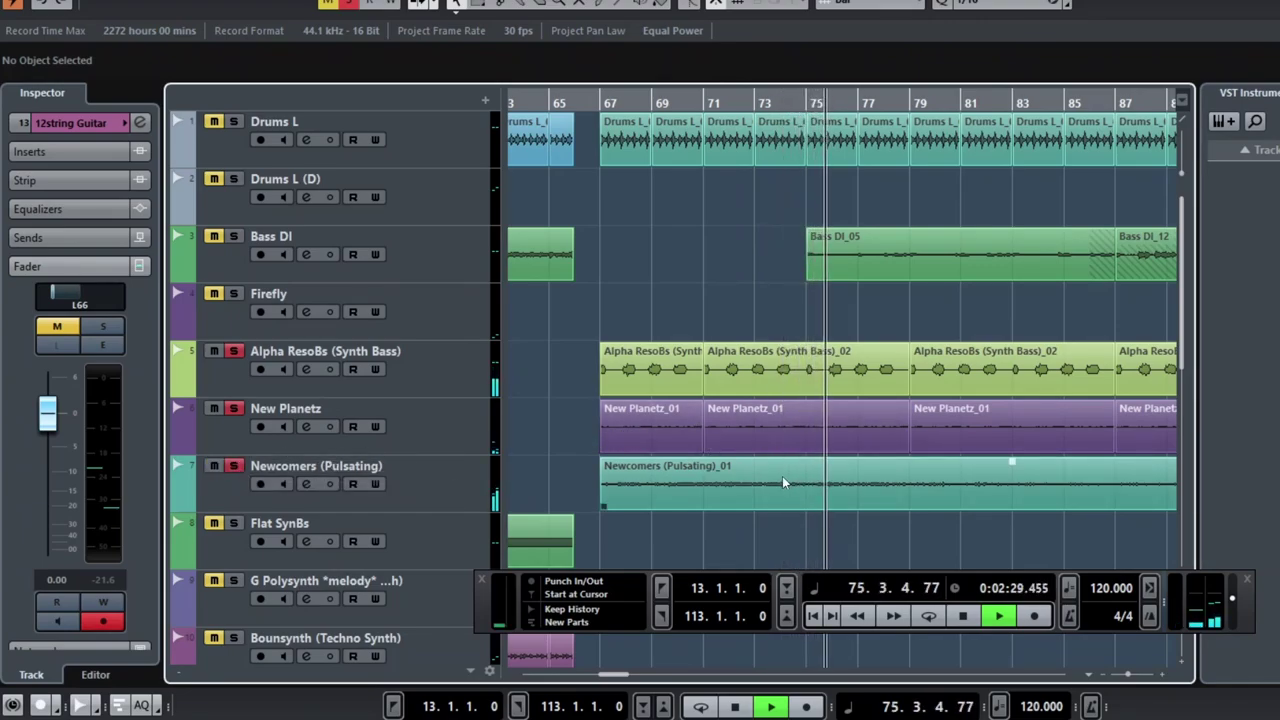
scroll(561, 448, down, 2)
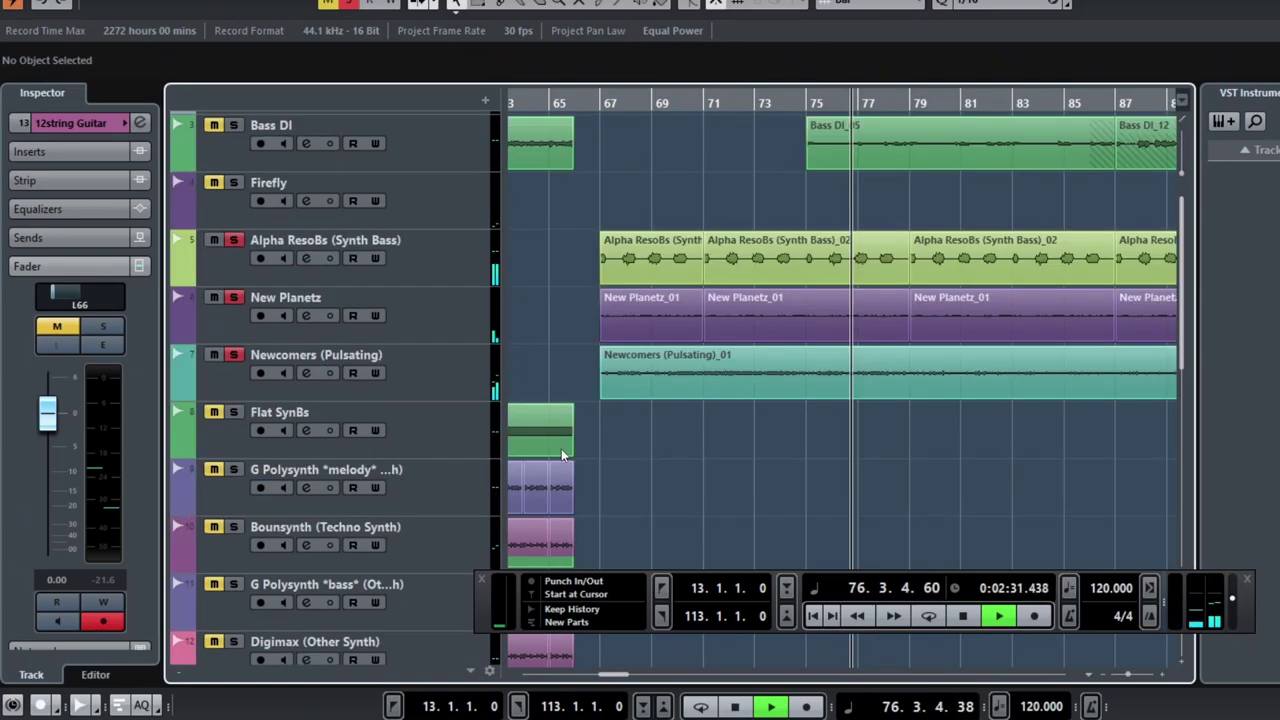
scroll(561, 448, down, 2)
click(275, 249)
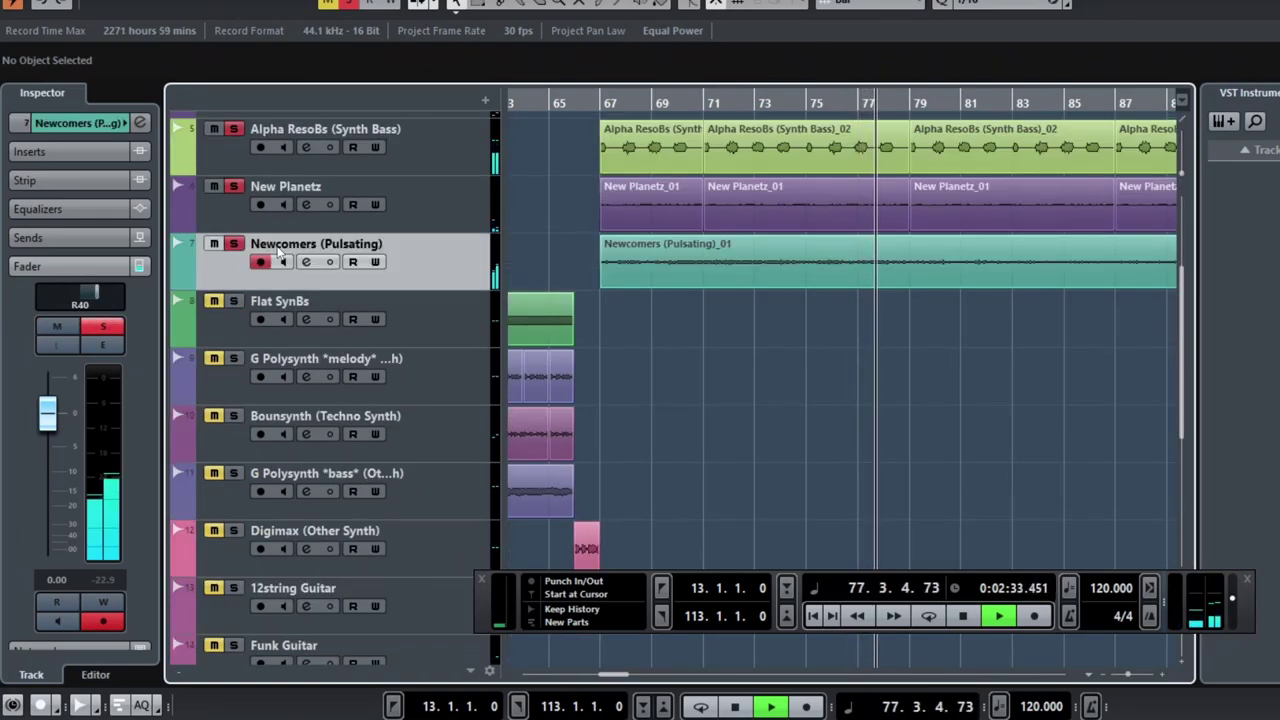
Step: Show more of the arrangement from Drums L down and clear all solos and mutes to hear the full mix
scroll(834, 292, down, 3)
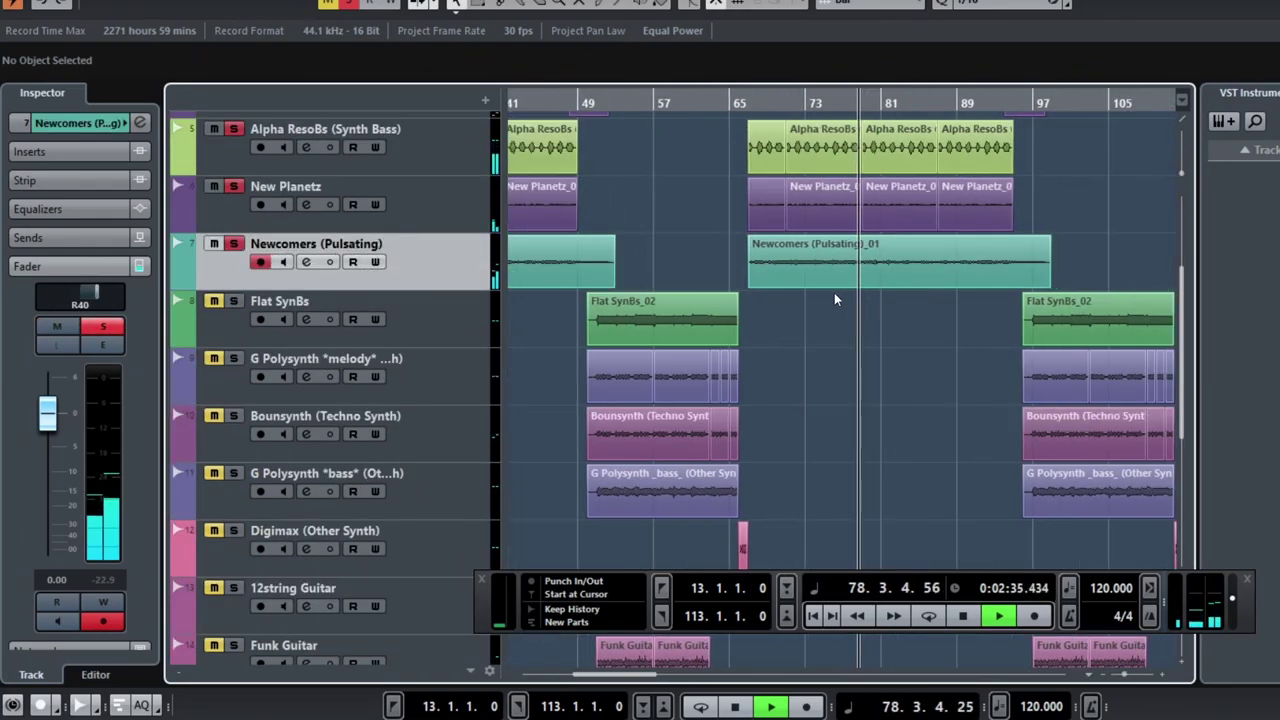
scroll(834, 292, down, 2)
scroll(855, 274, up, 4)
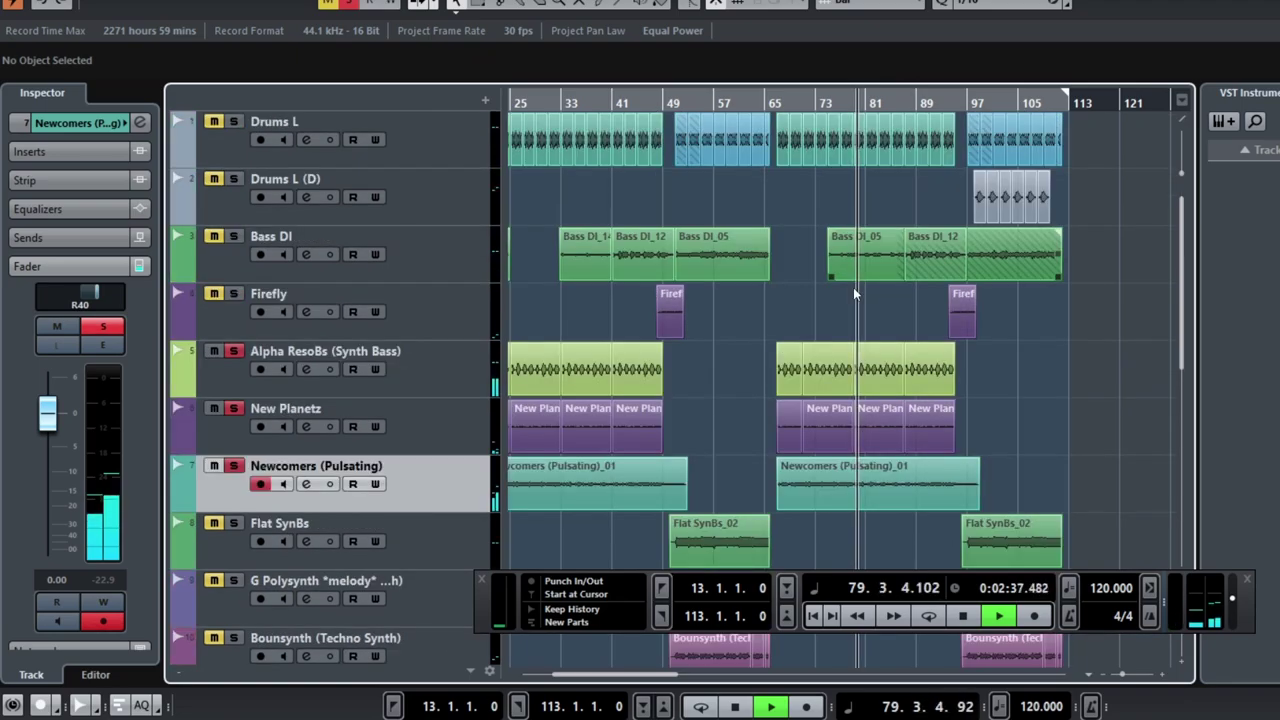
click(348, 3)
click(327, 3)
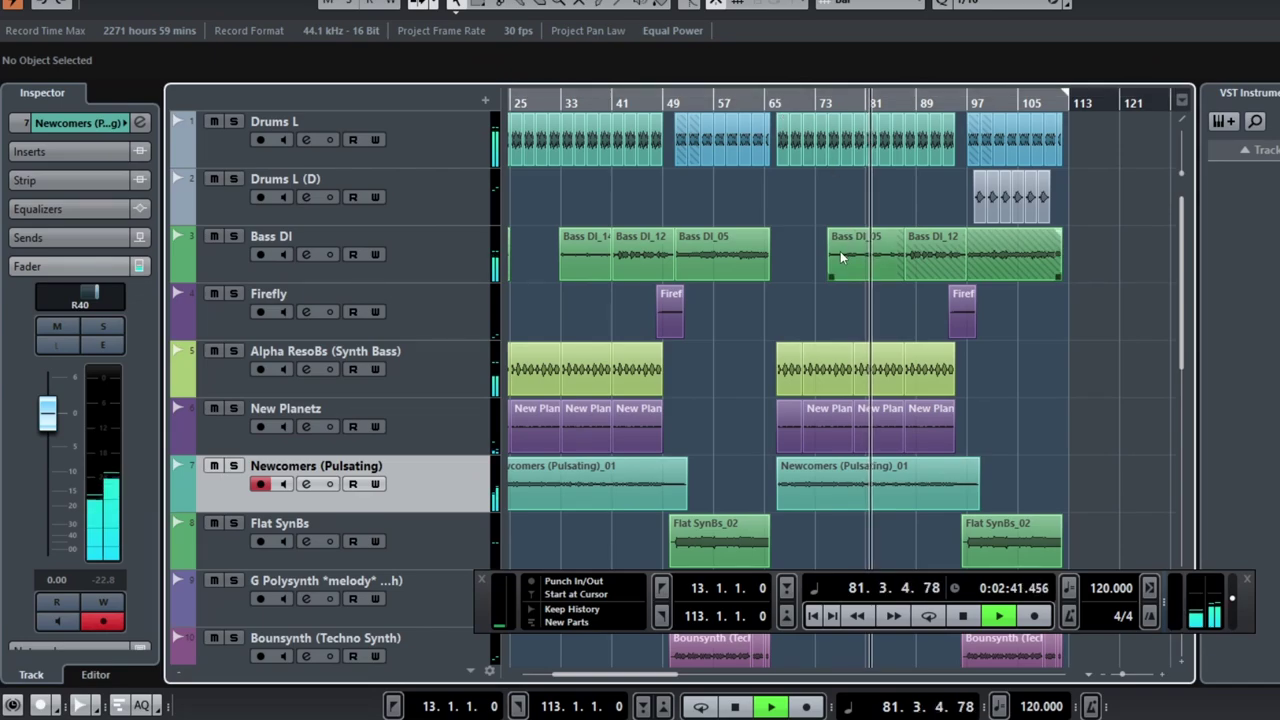
Step: Audition Bass DI alone around bar 83, check Newcomers (Pulsating) alone near bar 88, and return to the full mix at the pad tracks
click(234, 236)
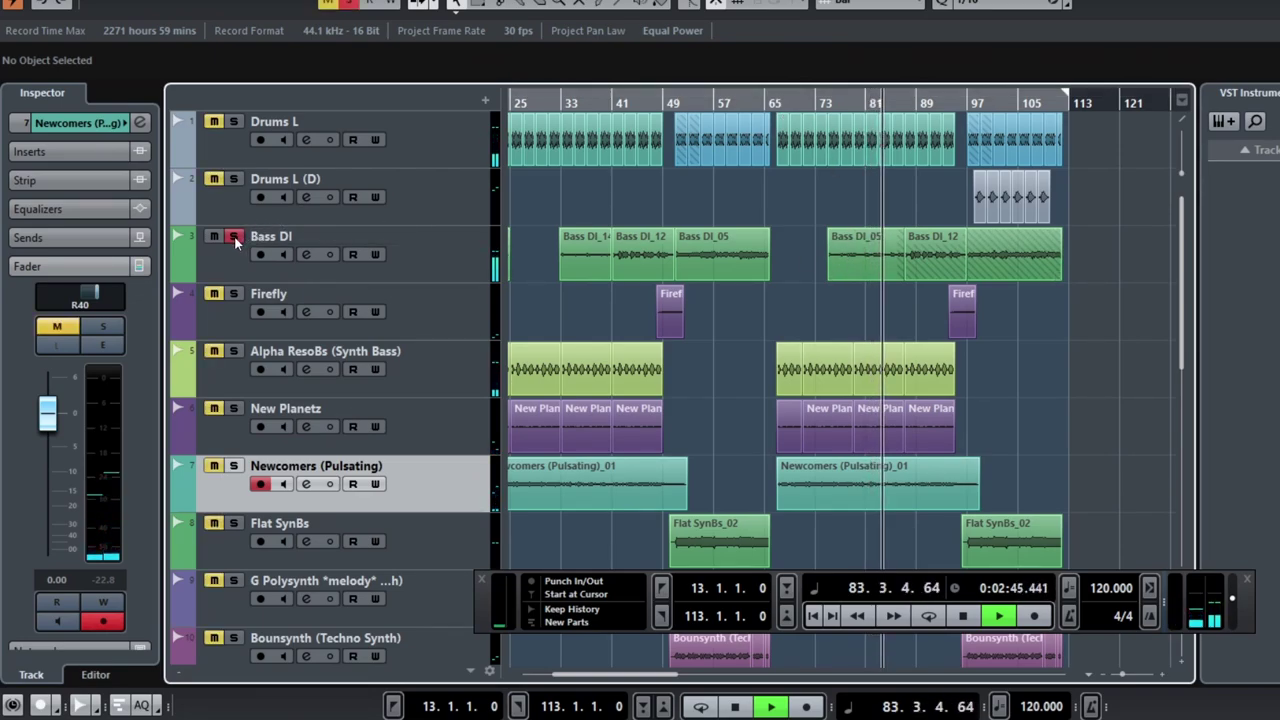
click(234, 236)
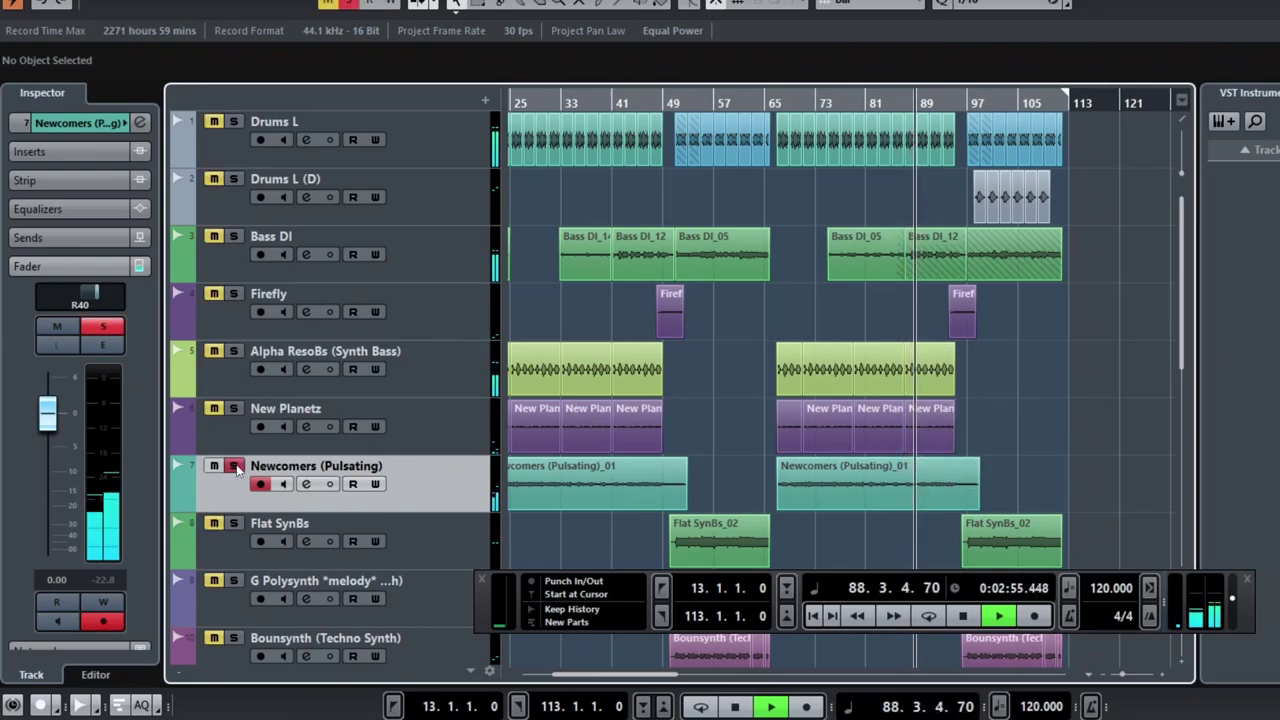
scroll(922, 480, down, 10)
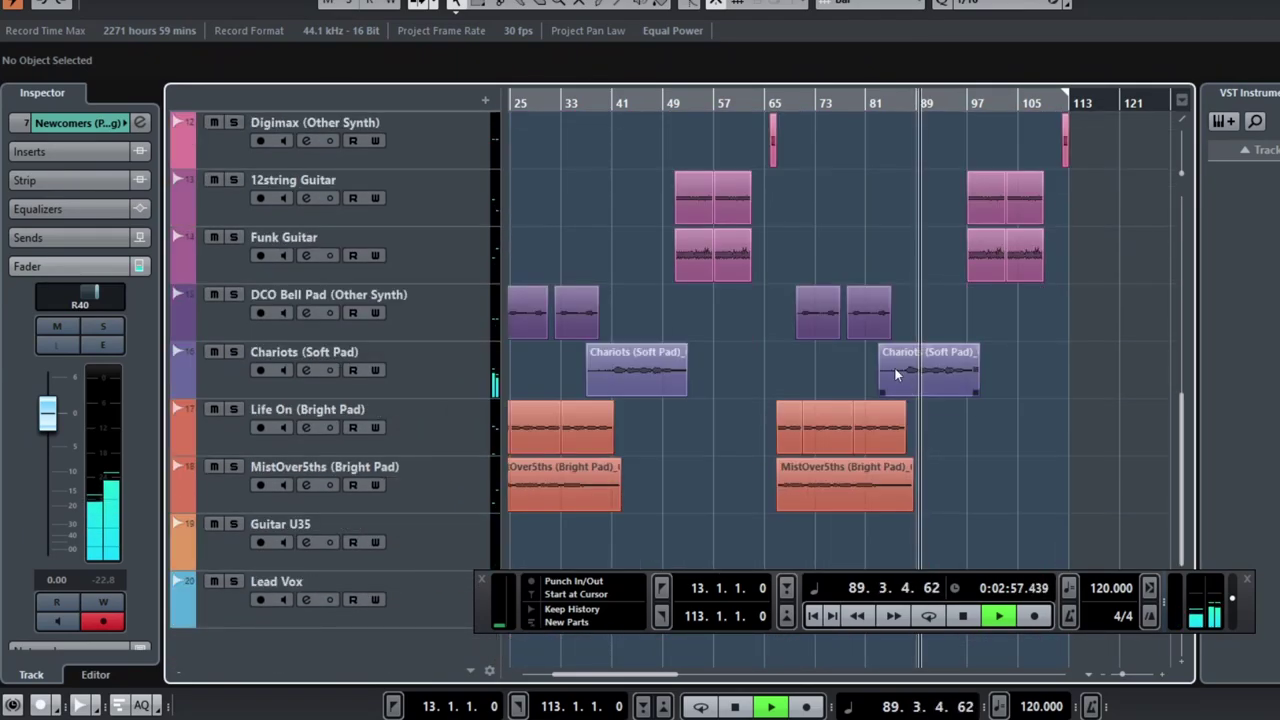
Step: Solo Chariots (Soft Pad) and play it from bar 86 until its second clip ends near bar 99
click(898, 107)
key(space)
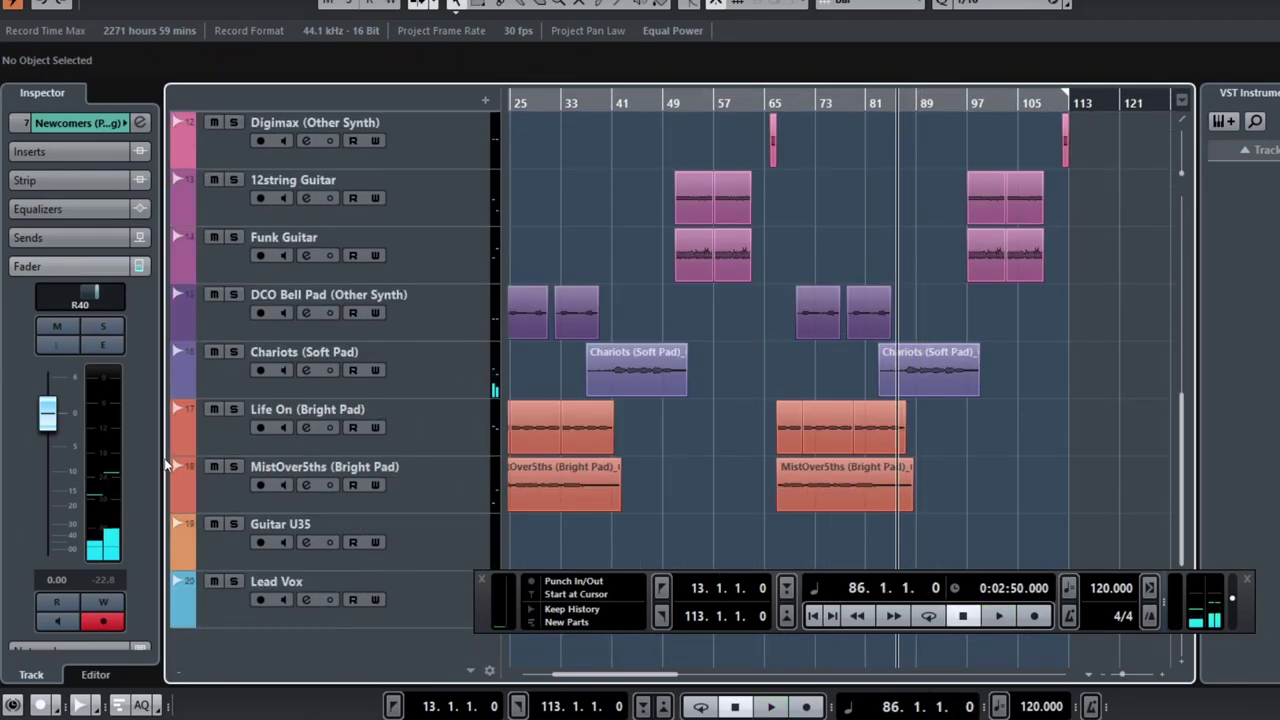
click(233, 351)
key(space)
scroll(955, 390, up, 5)
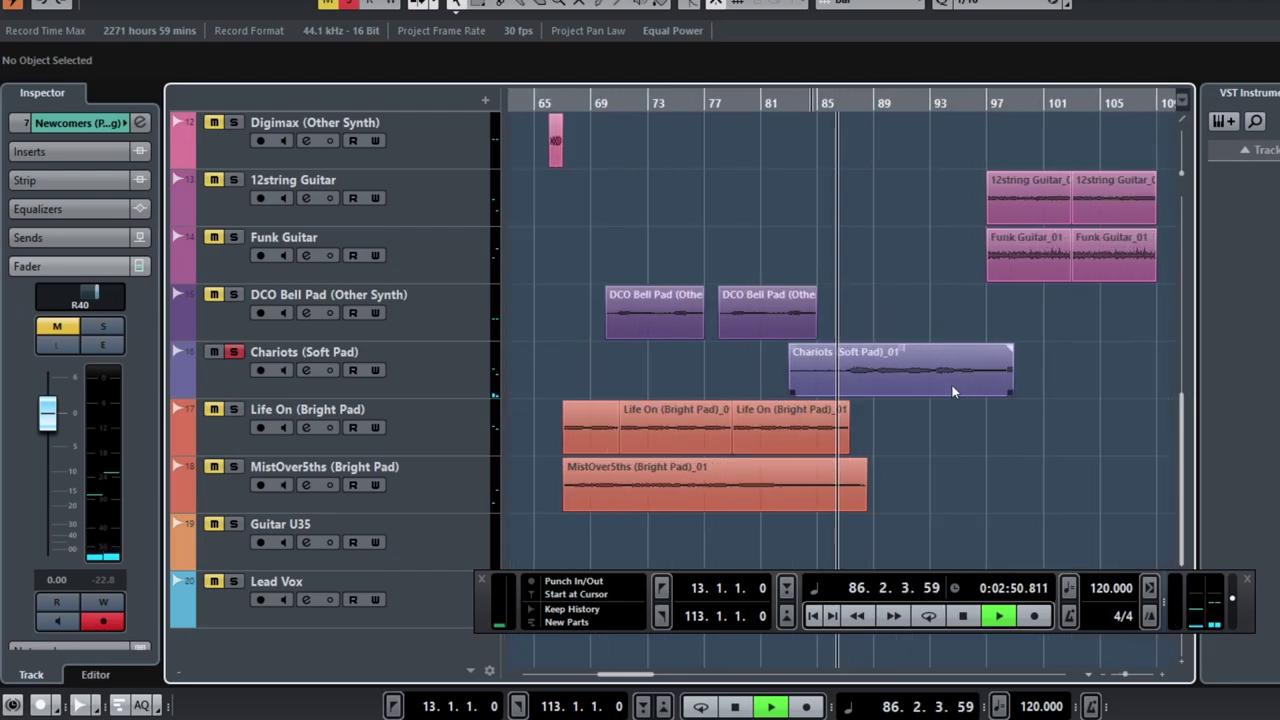
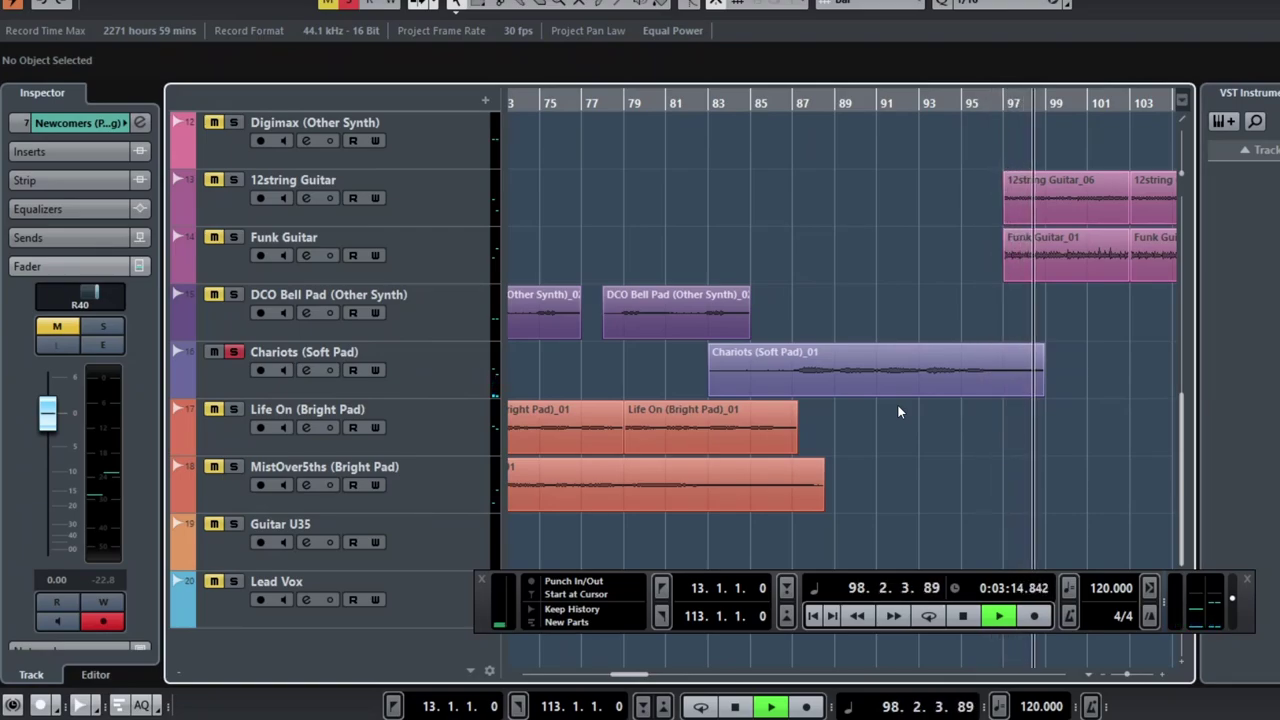
key(space)
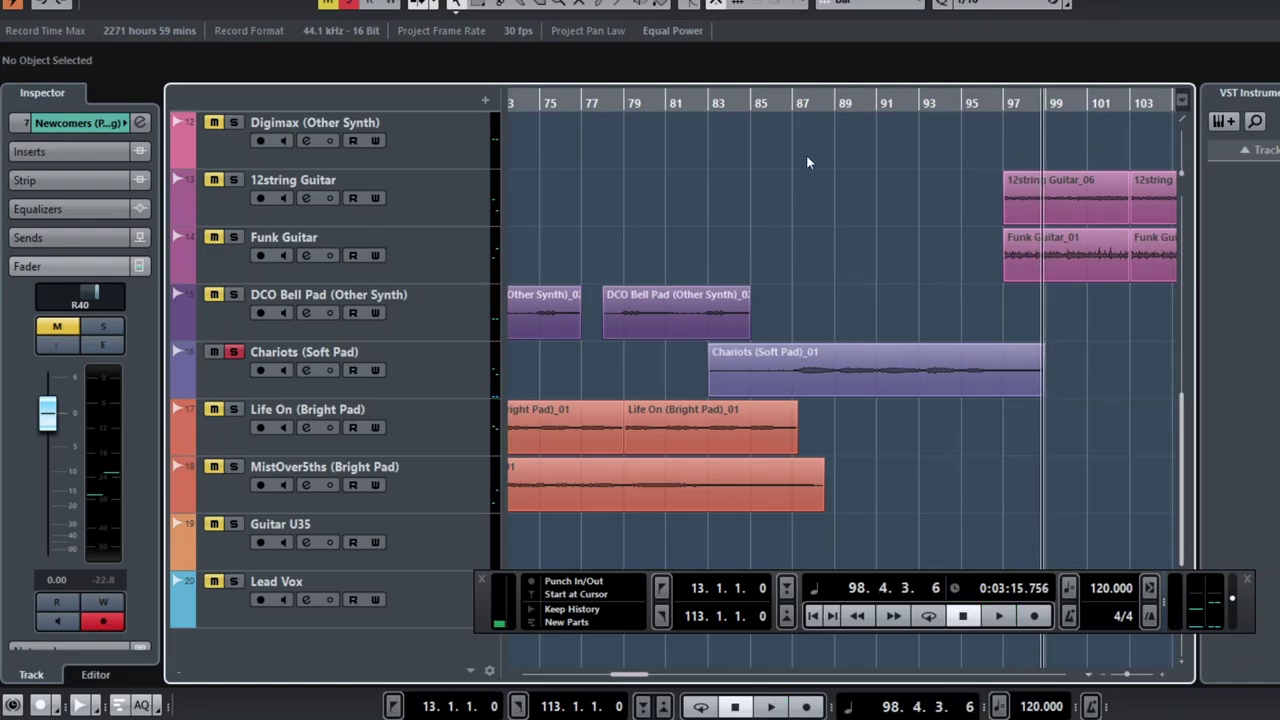
Step: Clear the Chariots (Soft Pad) solo and play the full mix from bar 87 into the section at bar 97
click(794, 106)
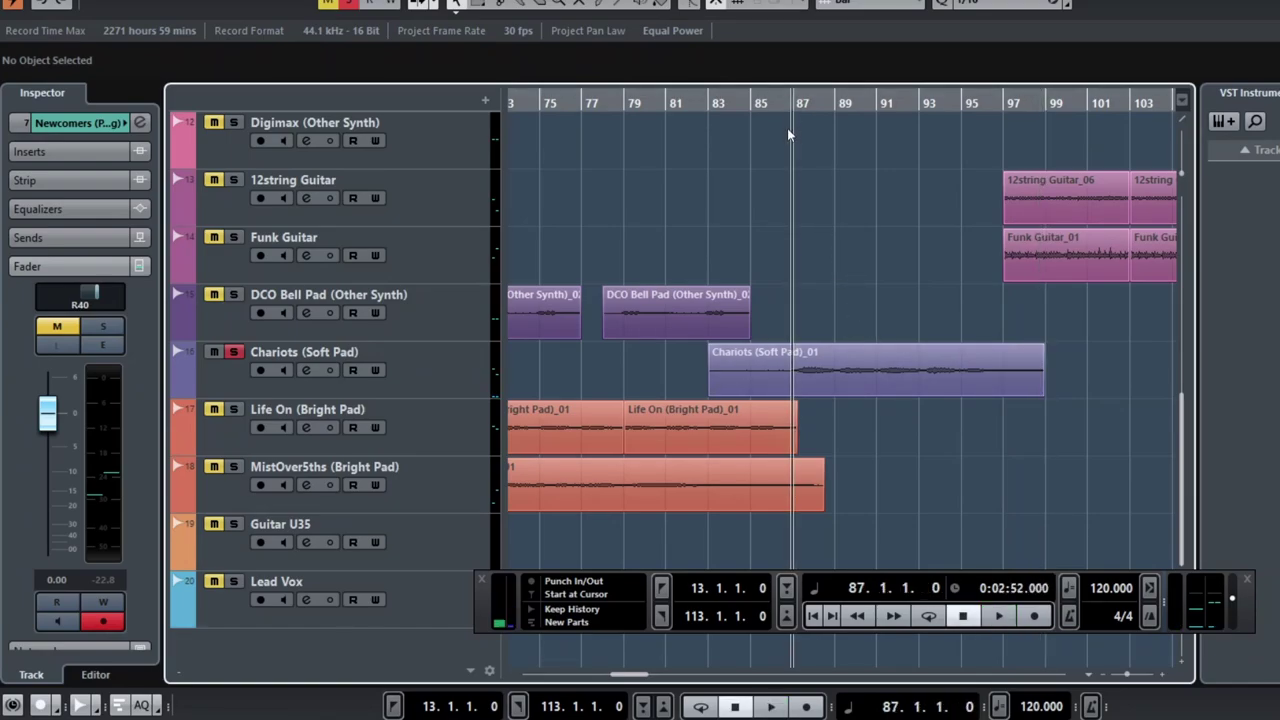
click(233, 351)
scroll(974, 304, down, 5)
scroll(972, 305, up, 8)
key(space)
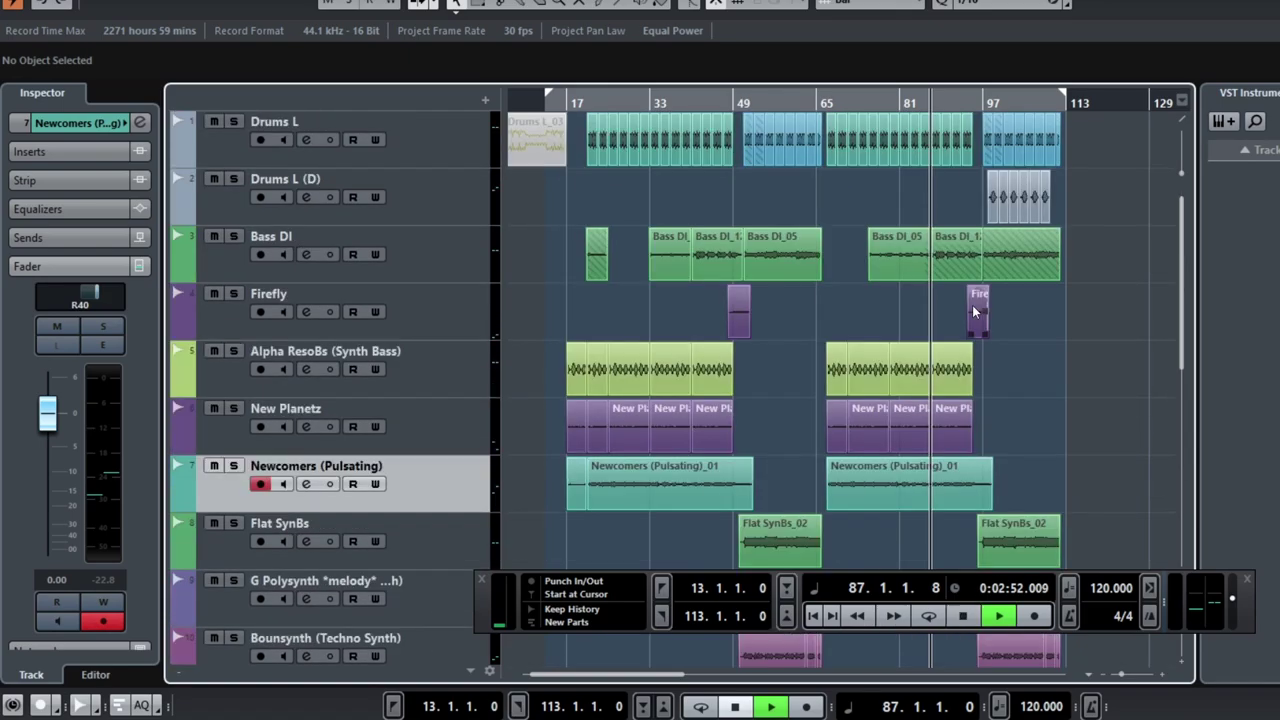
scroll(941, 329, down, 2)
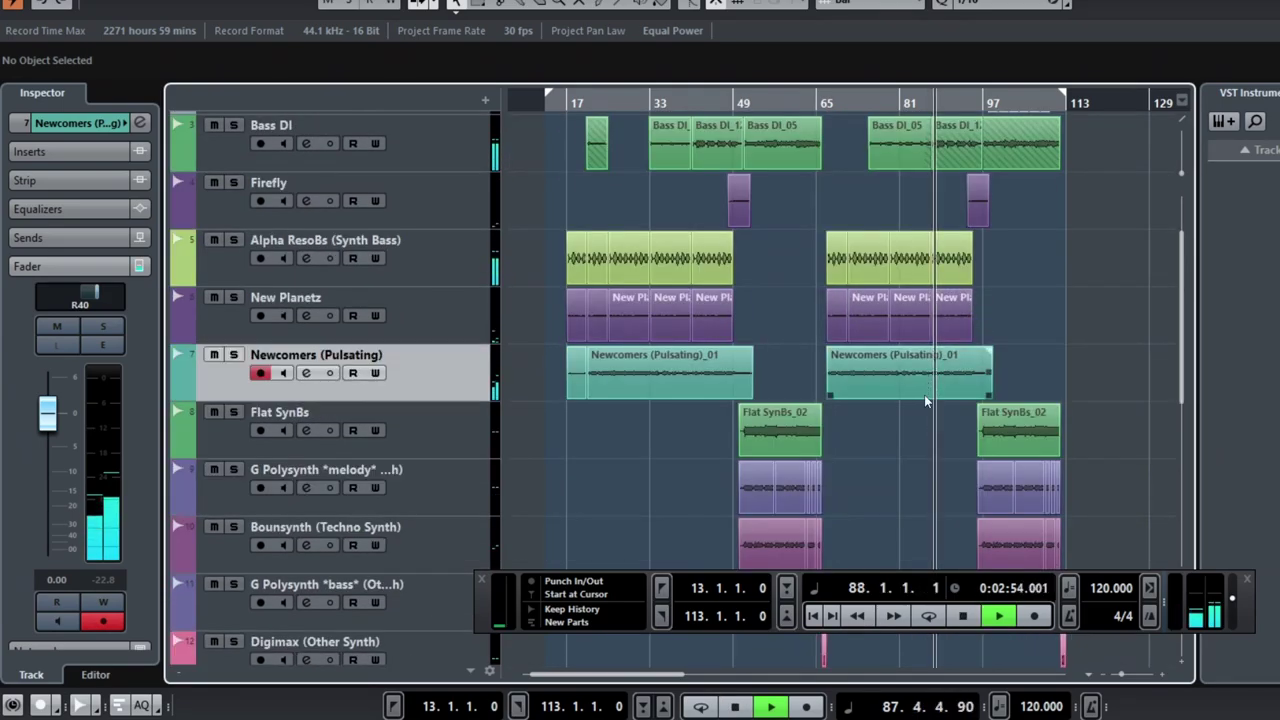
scroll(924, 394, down, 9)
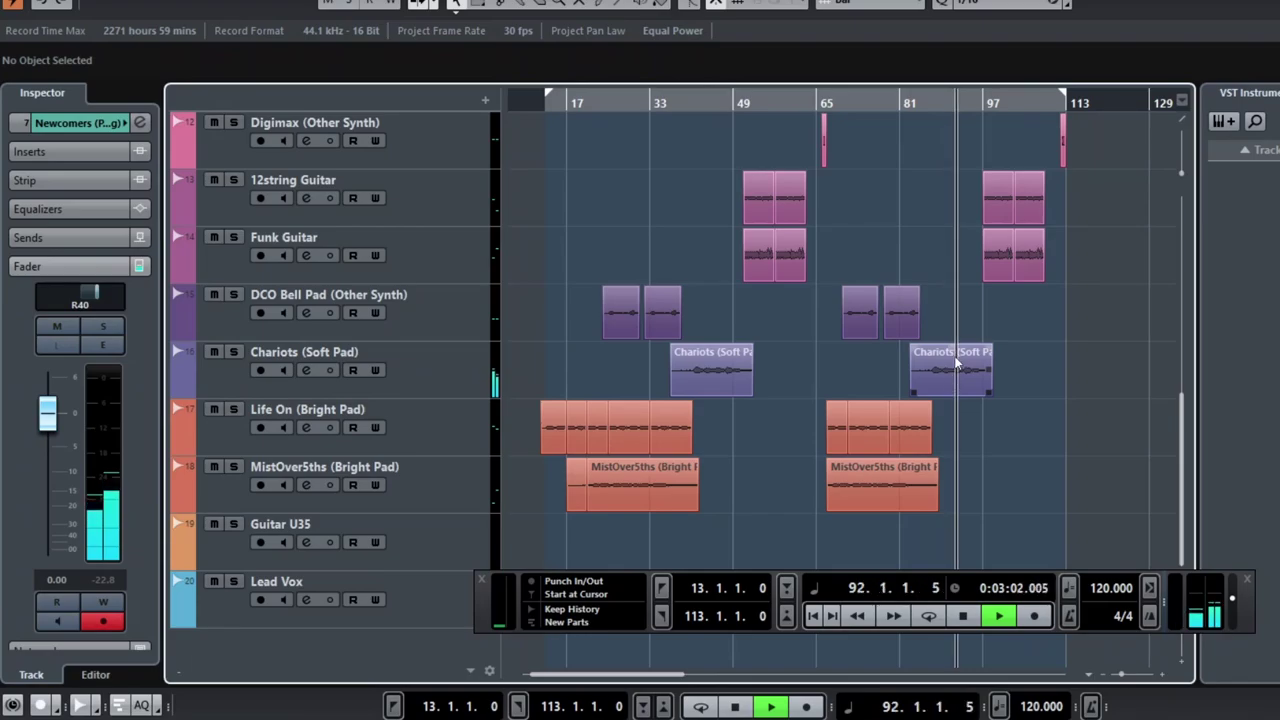
scroll(948, 283, up, 10)
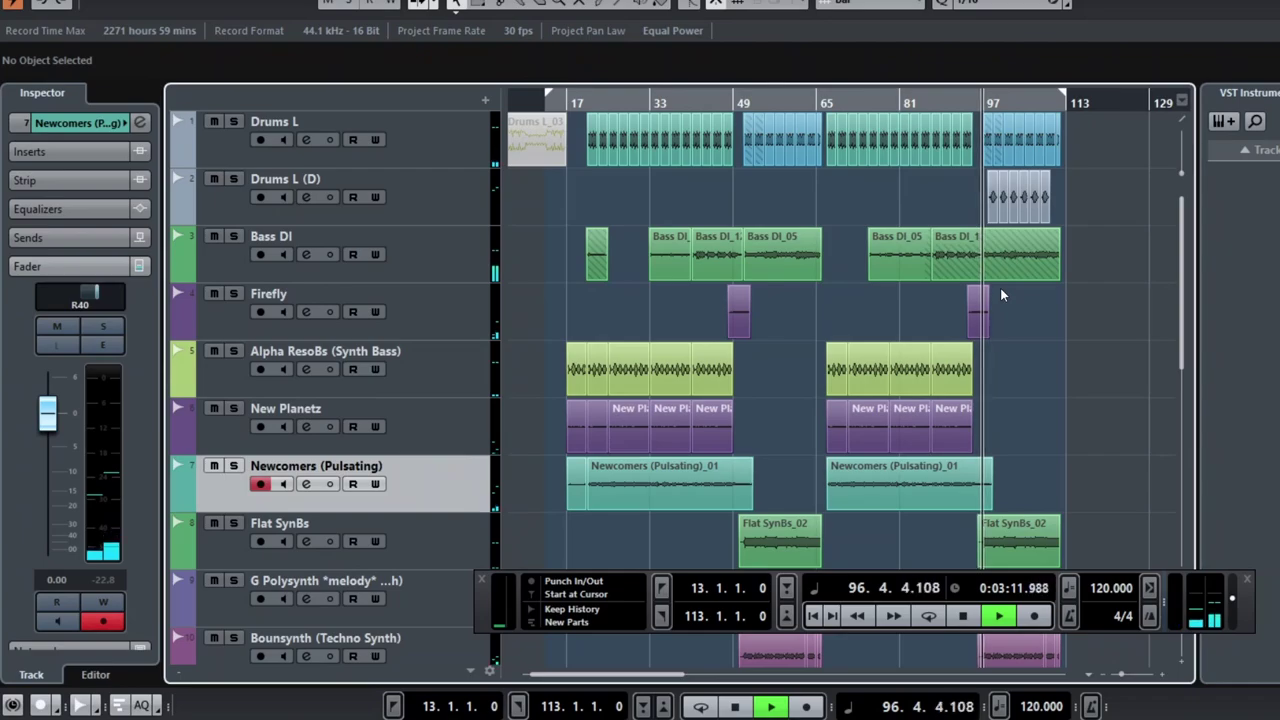
key(space)
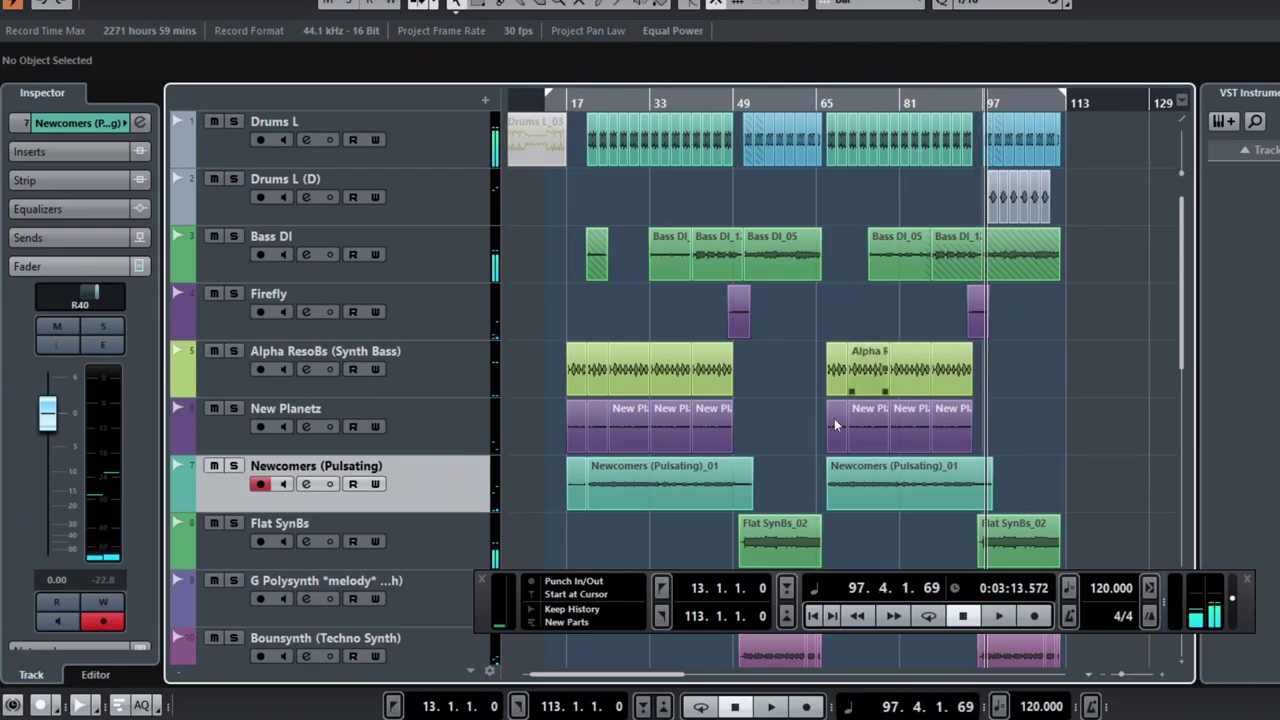
Step: Compare the clip layout of the first and second halves across the drum, synth, guitar and pad tracks
scroll(873, 399, down, 10)
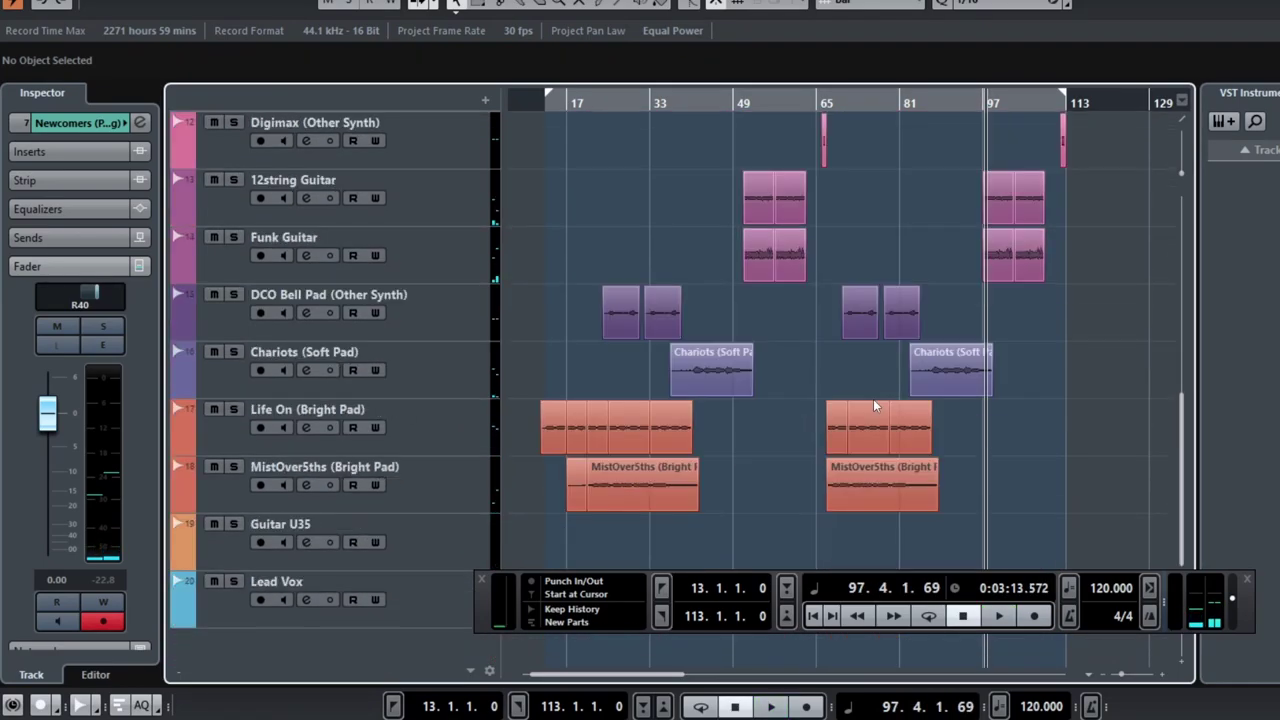
scroll(830, 419, up, 4)
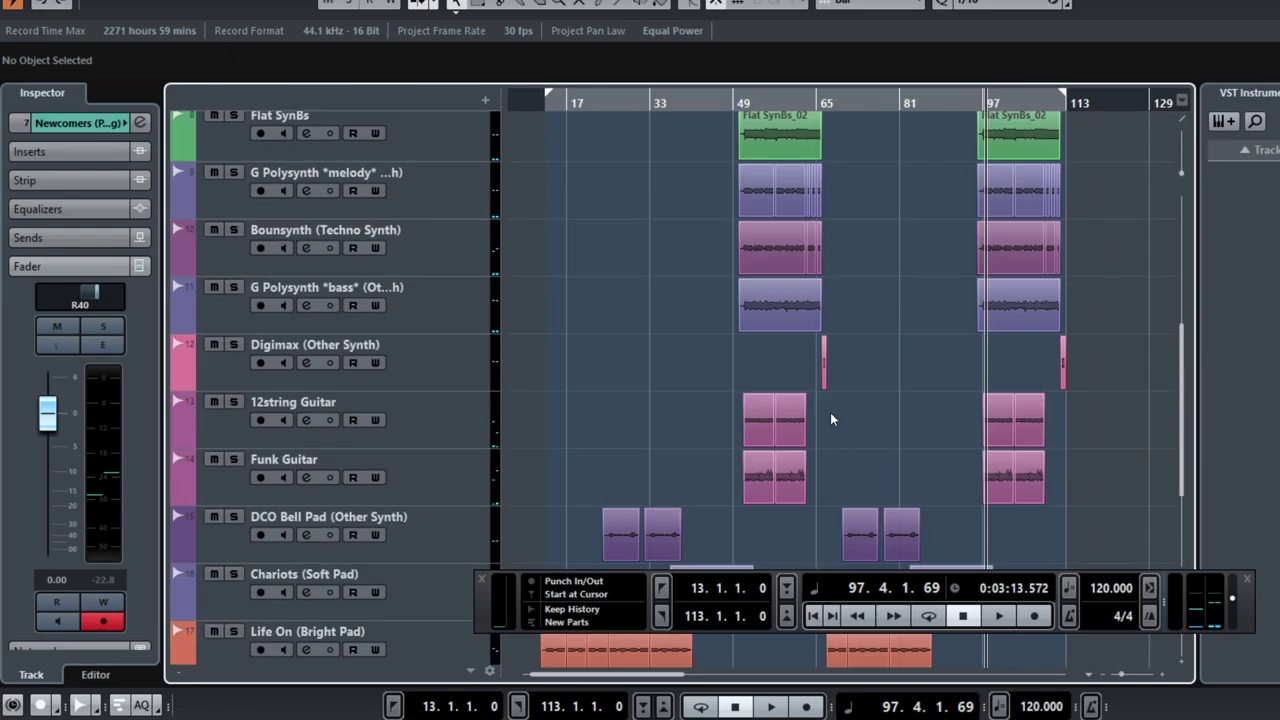
scroll(841, 386, up, 1)
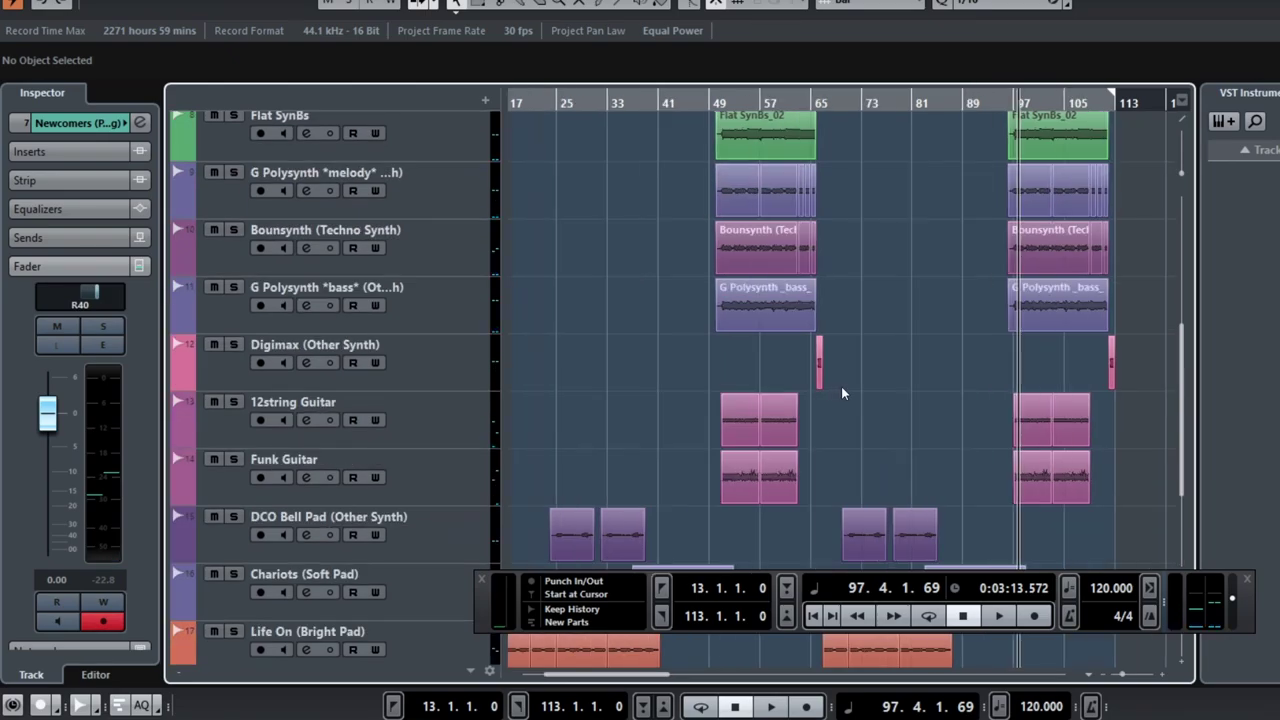
scroll(841, 386, up, 7)
scroll(841, 386, left, 1)
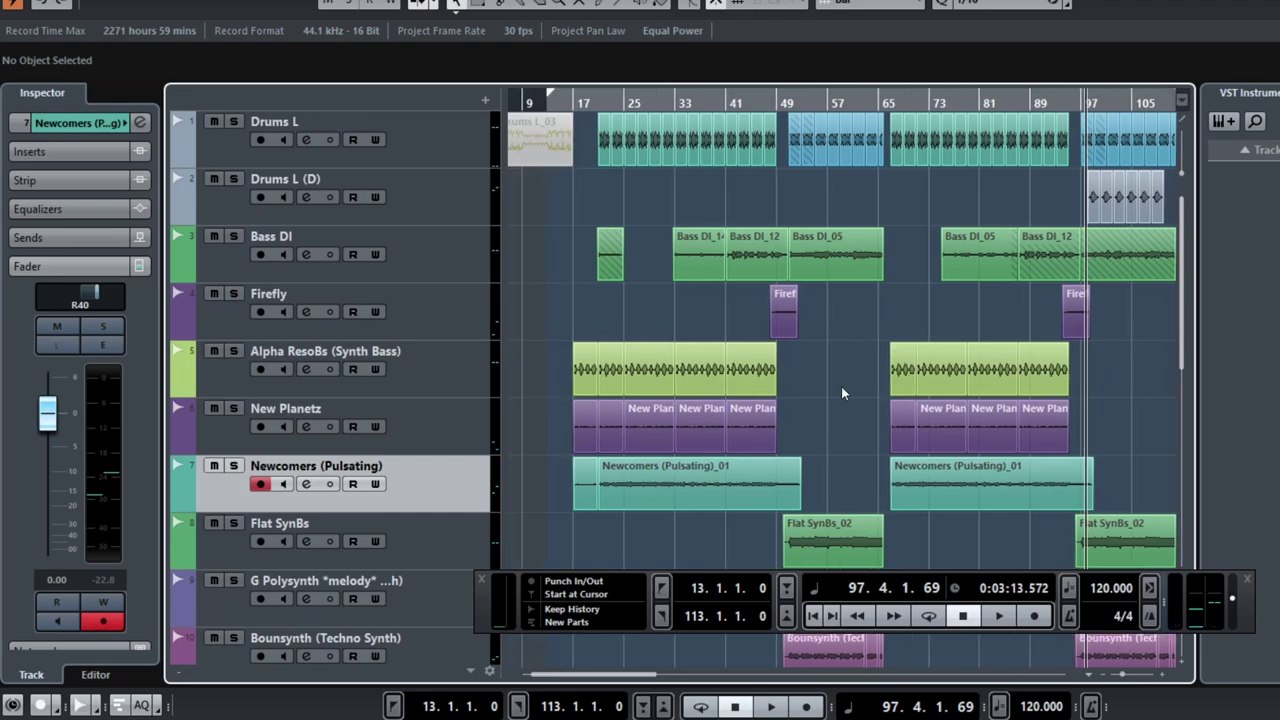
scroll(841, 386, right, 1)
scroll(841, 390, left, 1)
scroll(841, 390, right, 1)
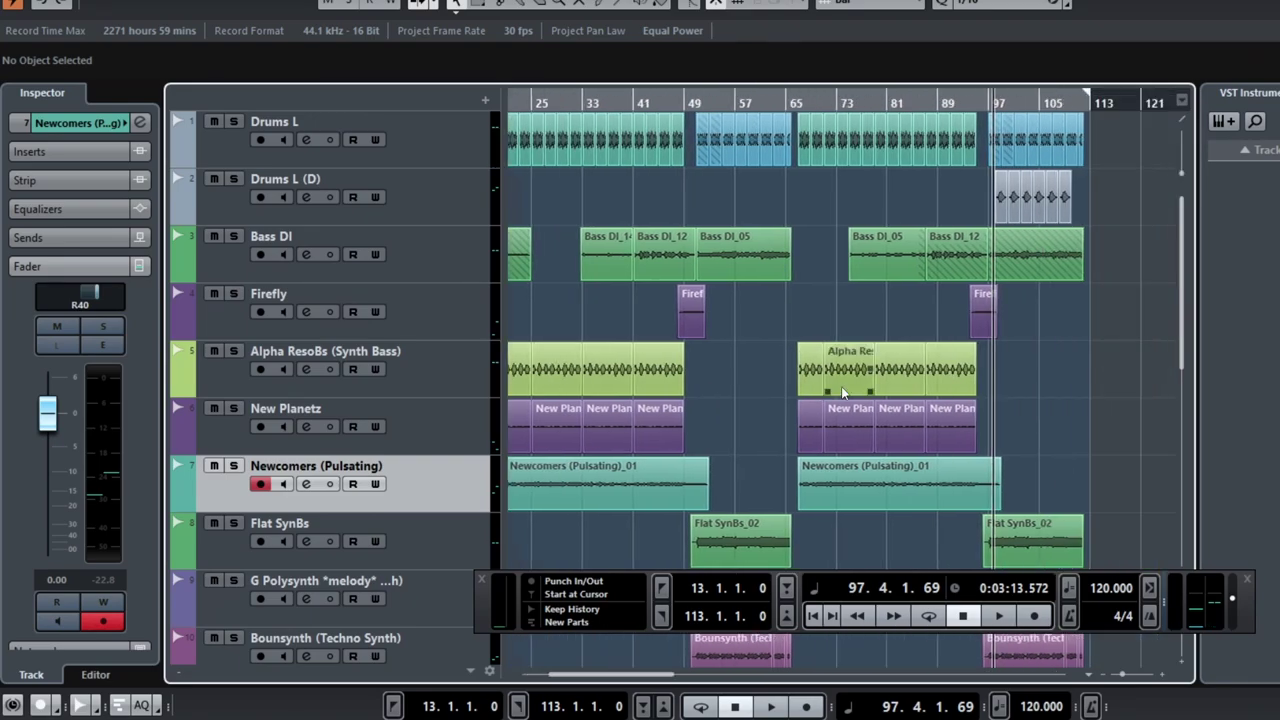
scroll(841, 390, left, 1)
Step: Unmute the Drums L_03 clip at bar 5 with the Mute tool and audition it from bar 5 to bar 13
click(538, 103)
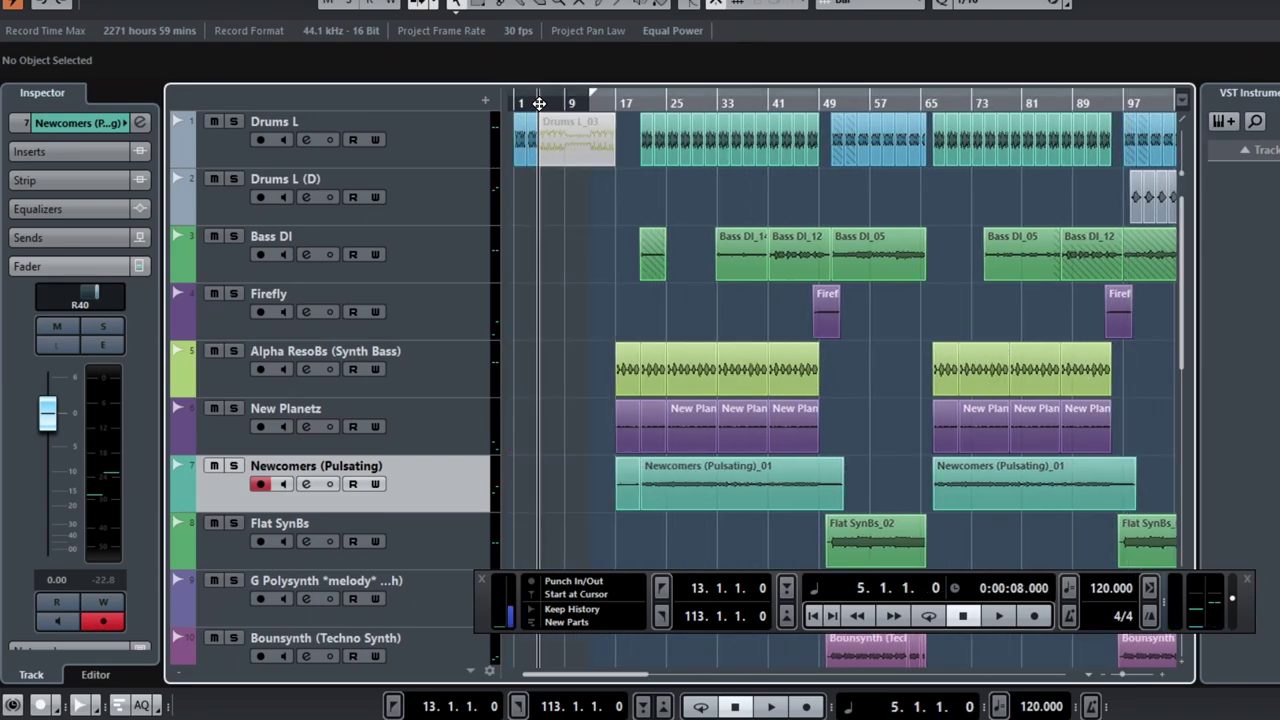
right_click(569, 185)
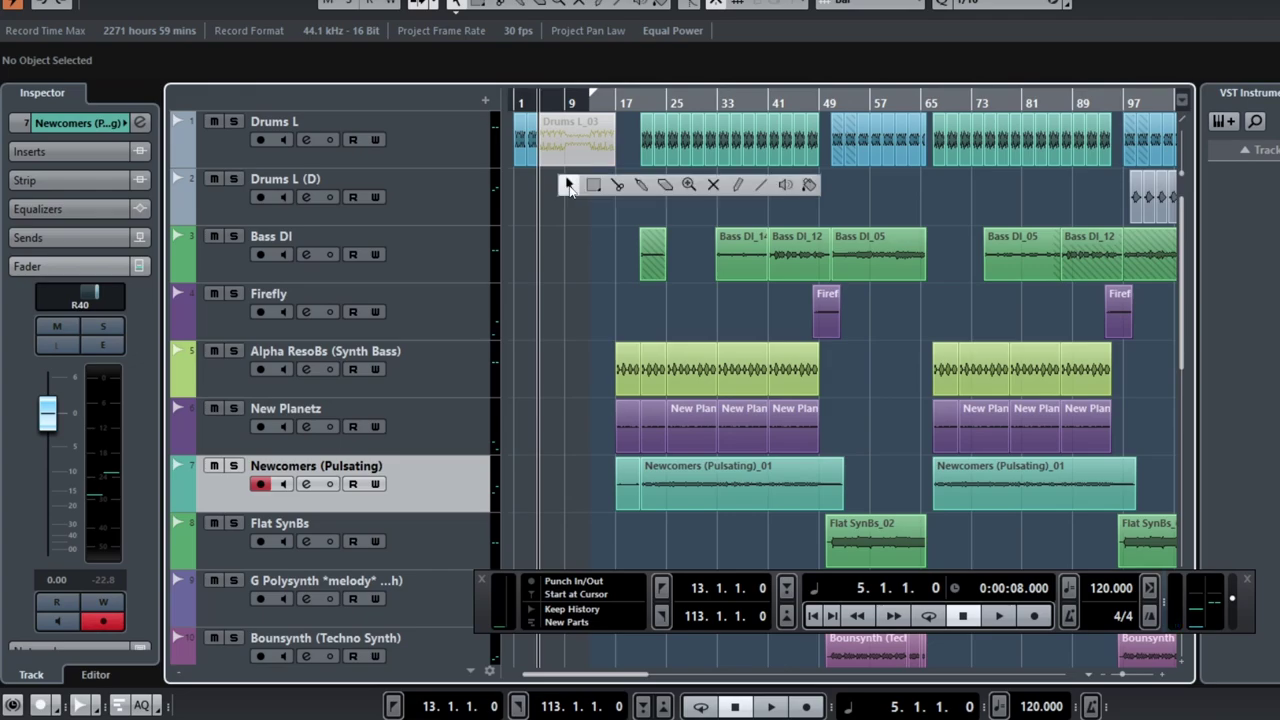
click(713, 185)
click(574, 140)
key(space)
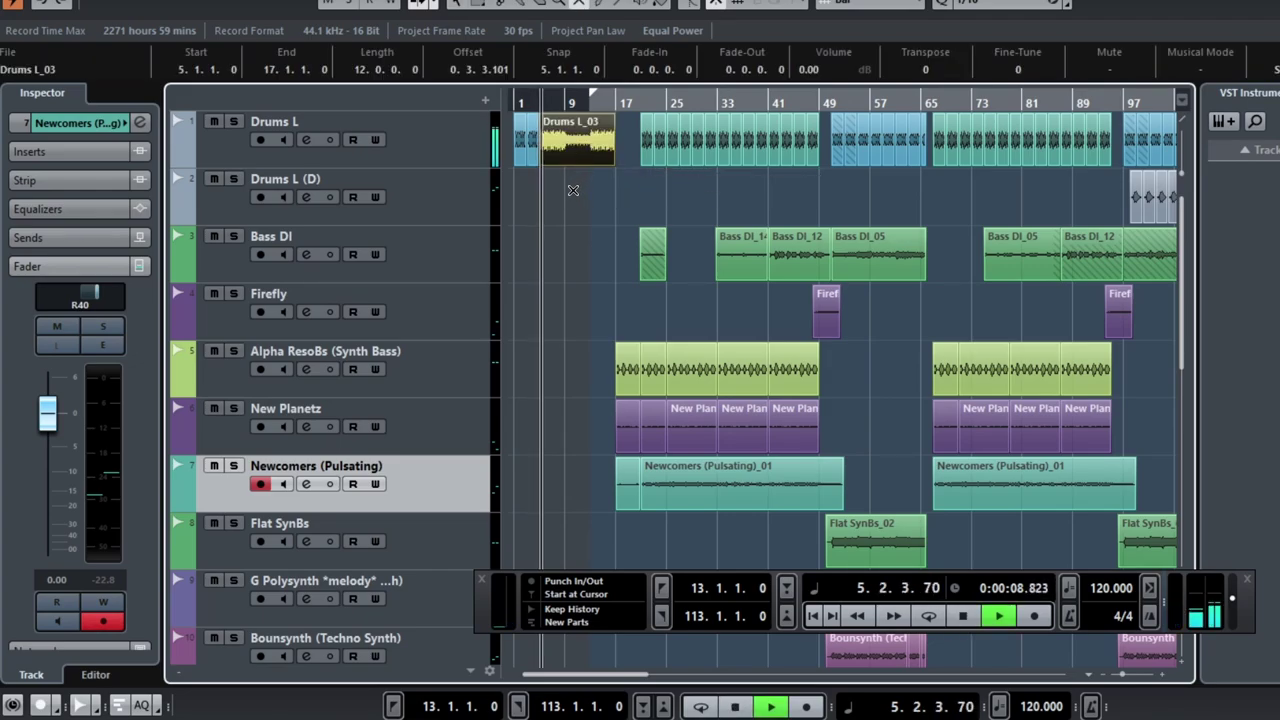
right_click(573, 191)
click(572, 195)
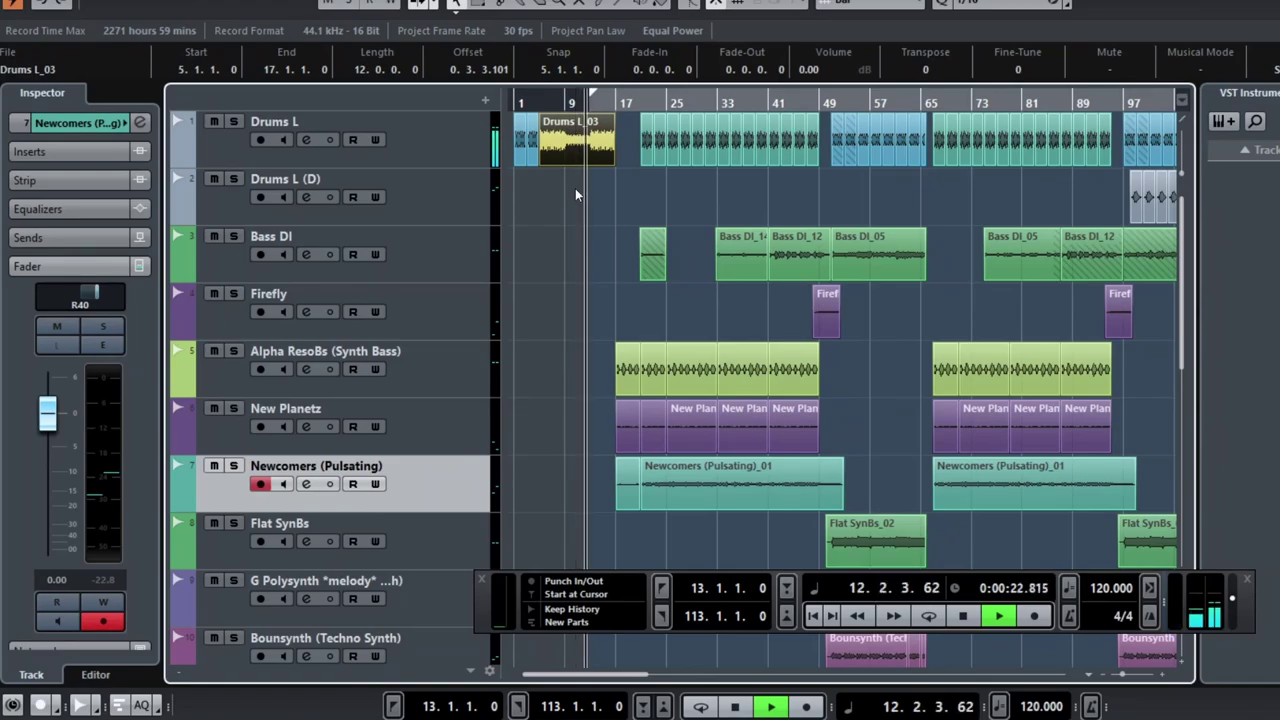
key(space)
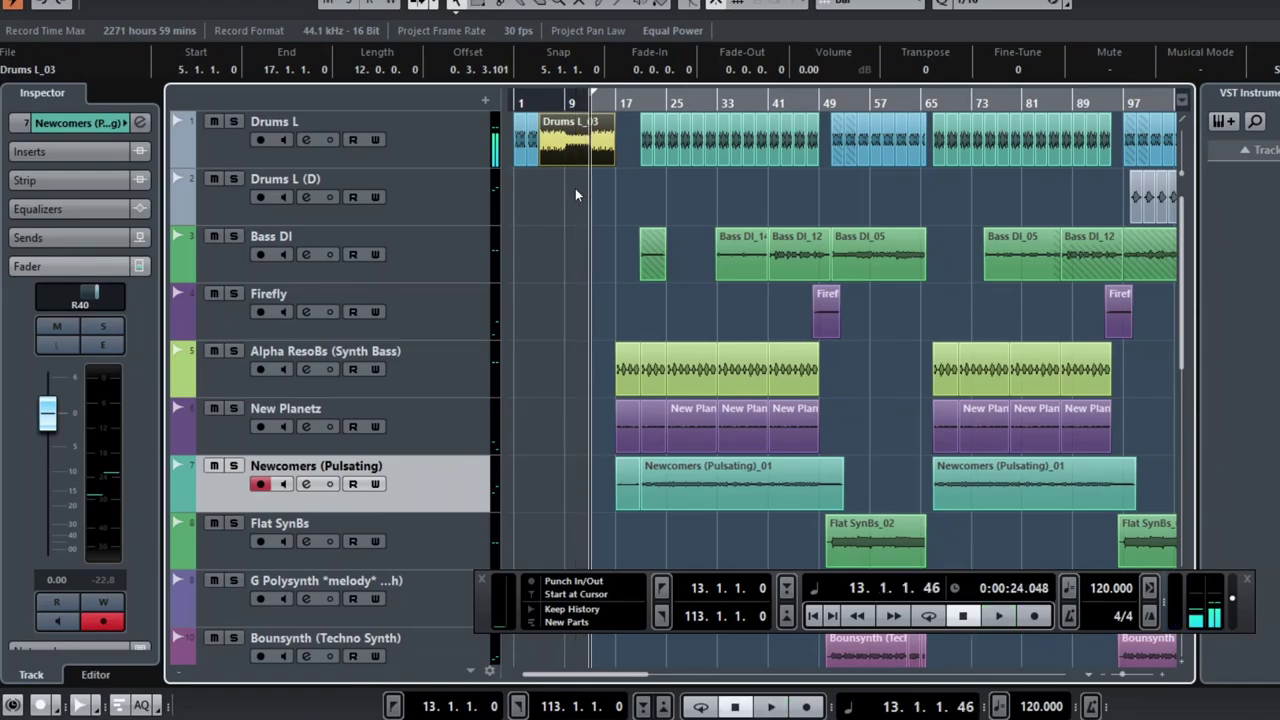
Step: Move the Drums L_03 clip to bar 51 on the Drums L track and play that section with the full mix
scroll(582, 192, down, 5)
scroll(582, 192, up, 5)
drag(568, 148, 850, 148)
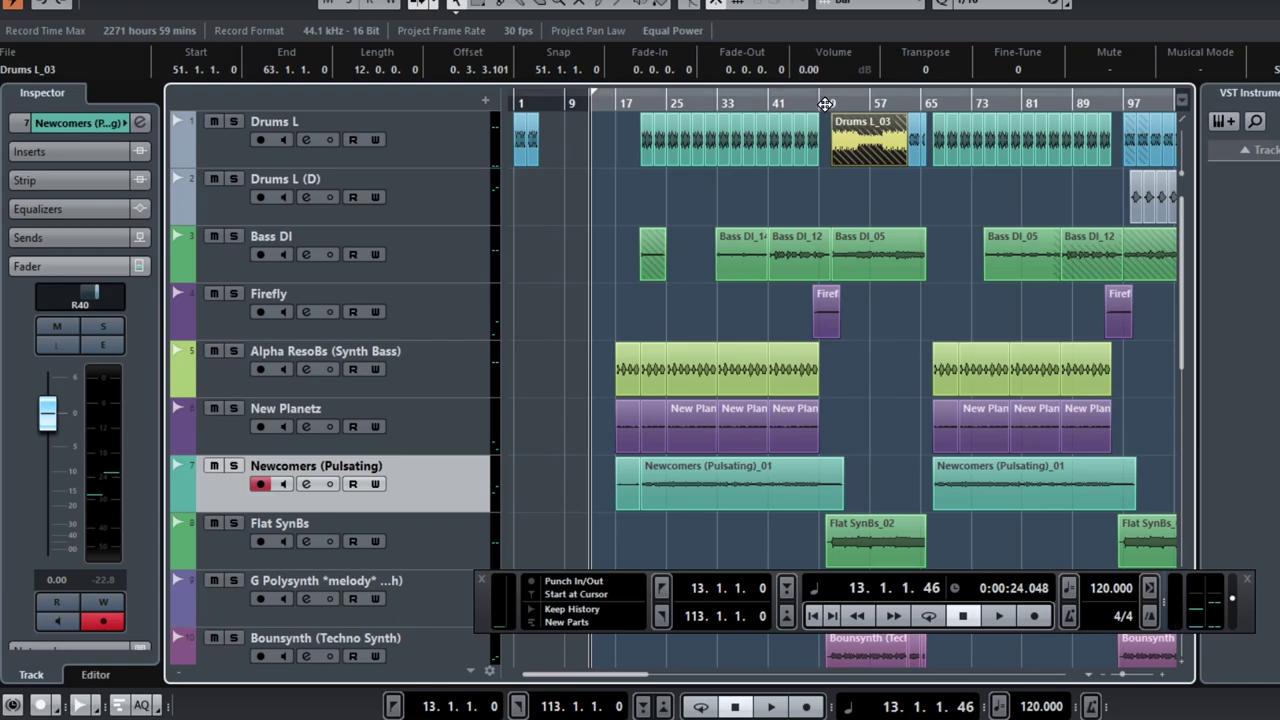
key(space)
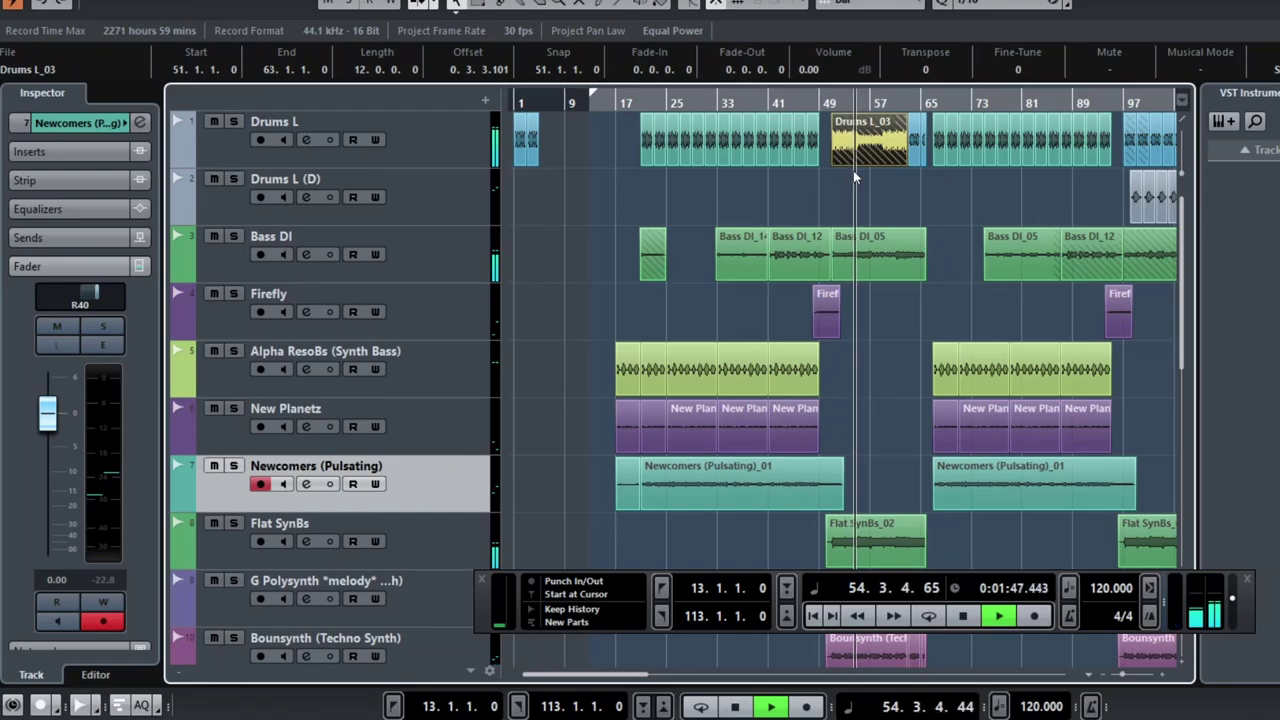
mouse_move(860, 166)
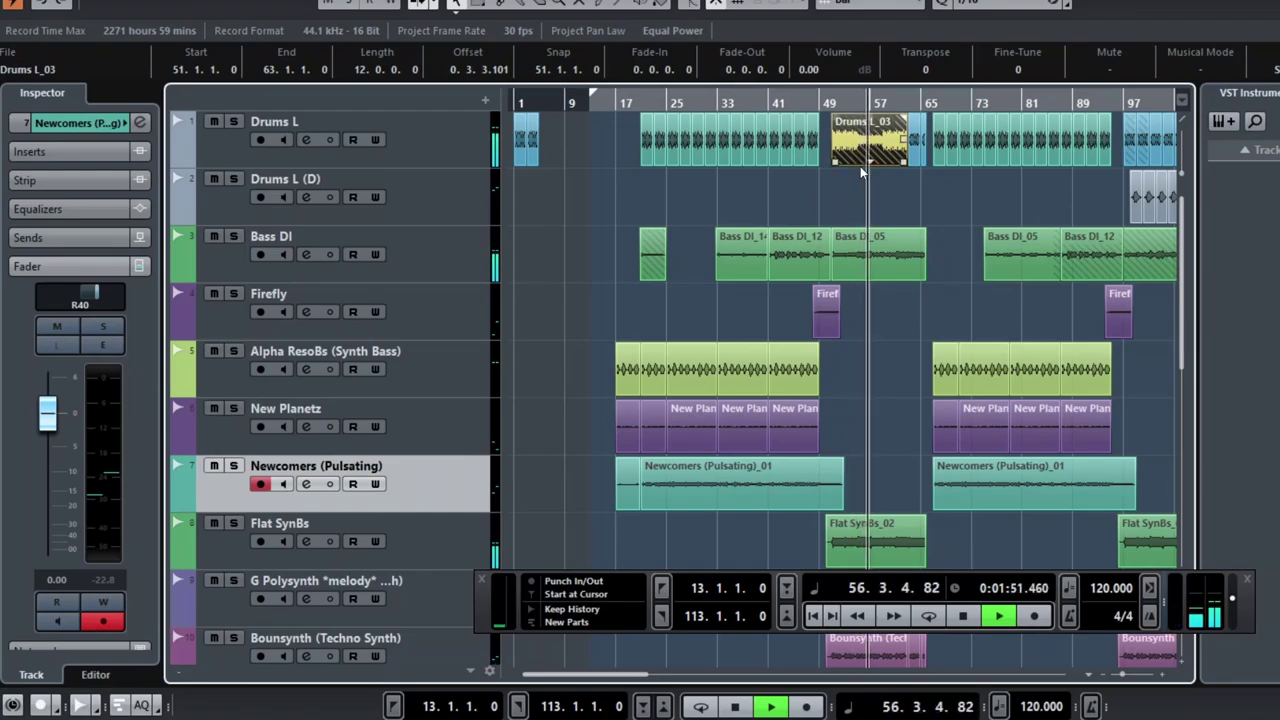
key(space)
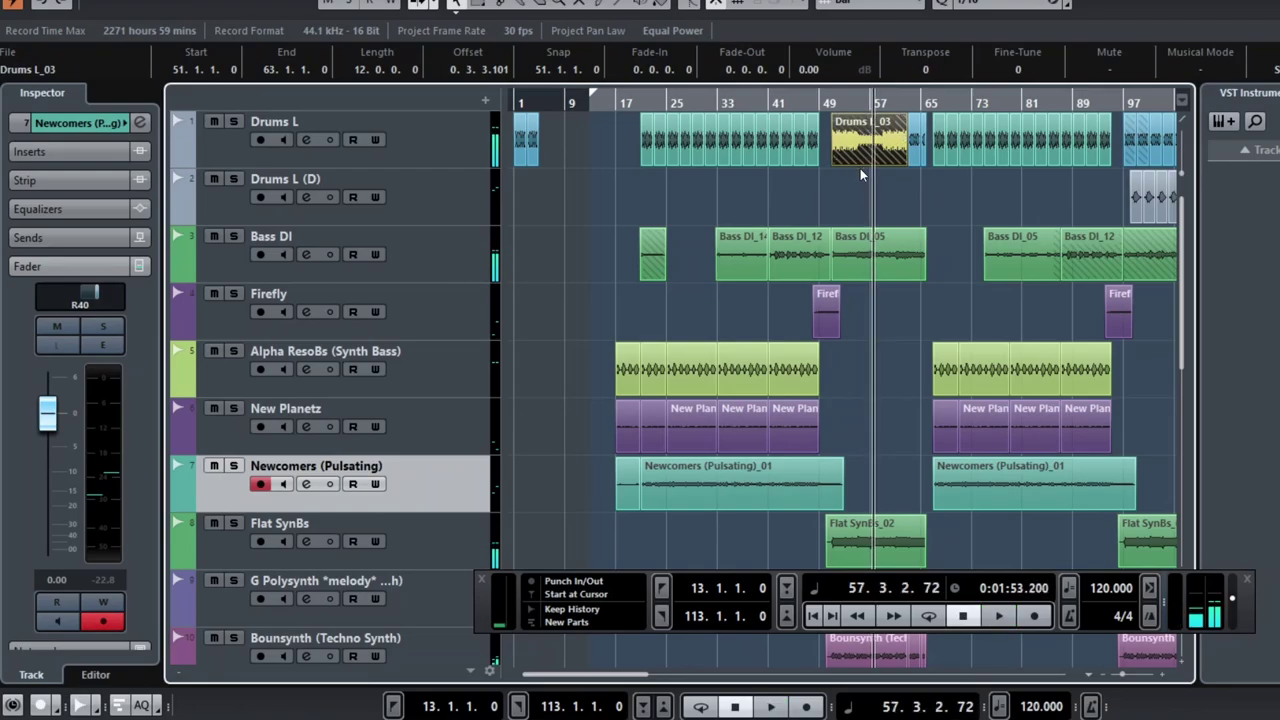
Step: Undo the move of the Drums L_03 clip and mute it at bar 5 with the Mute tool
scroll(862, 172, down, 3)
scroll(864, 184, up, 3)
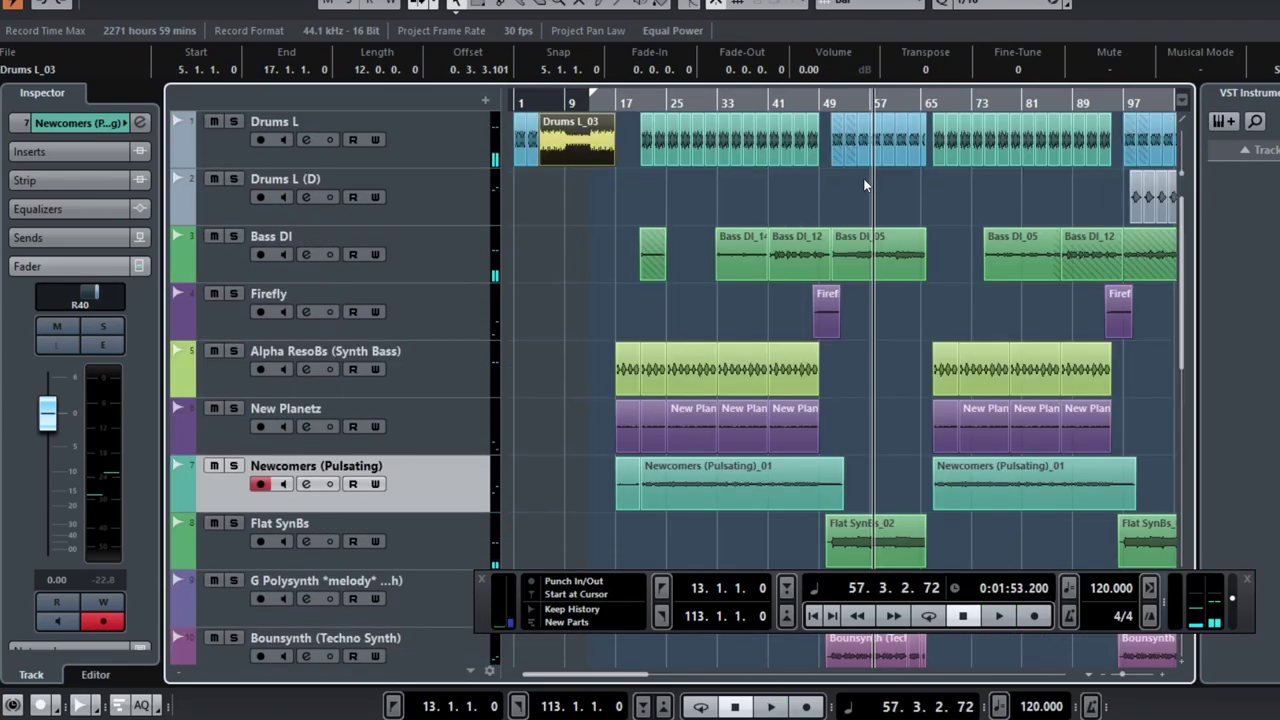
click(649, 198)
right_click(610, 200)
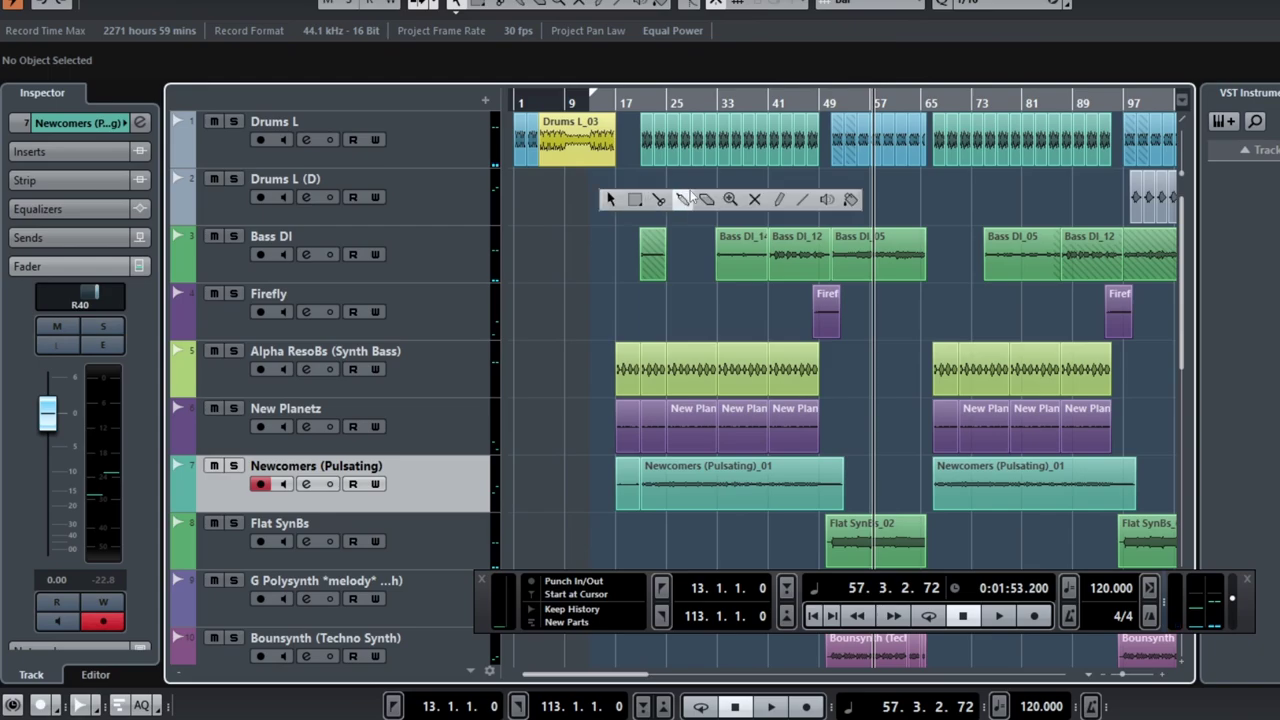
click(754, 199)
click(568, 146)
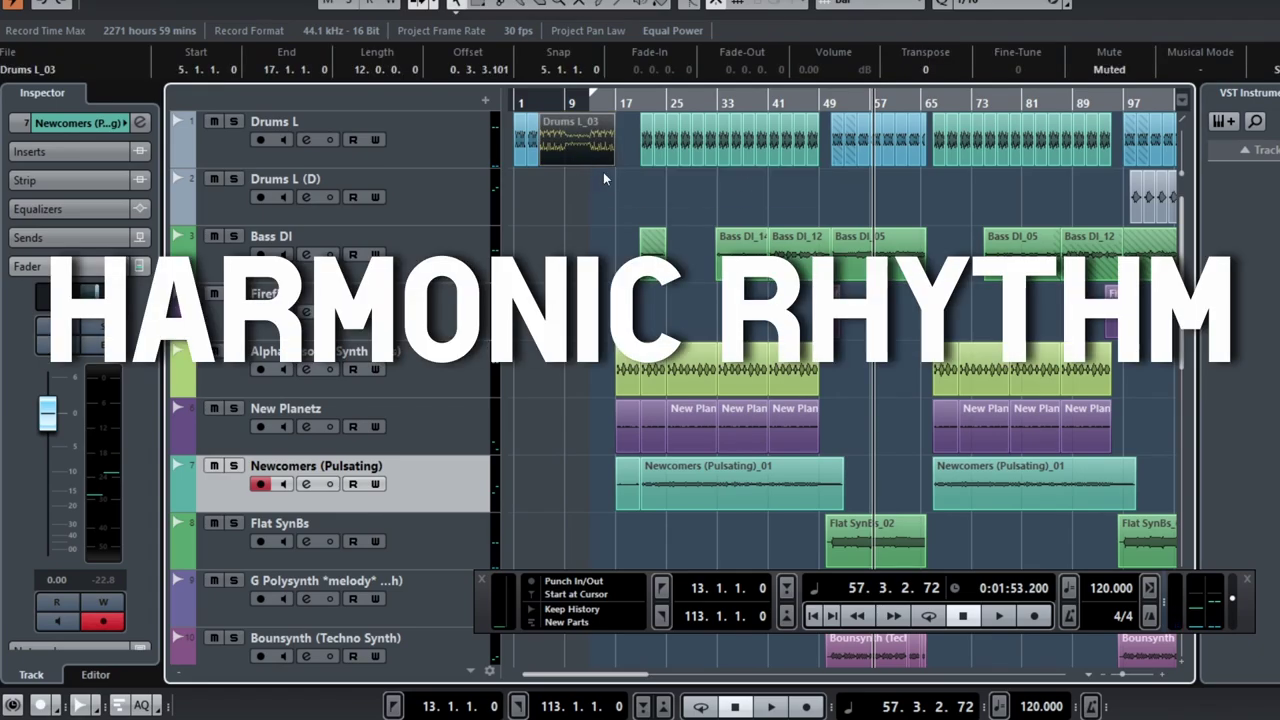
click(611, 203)
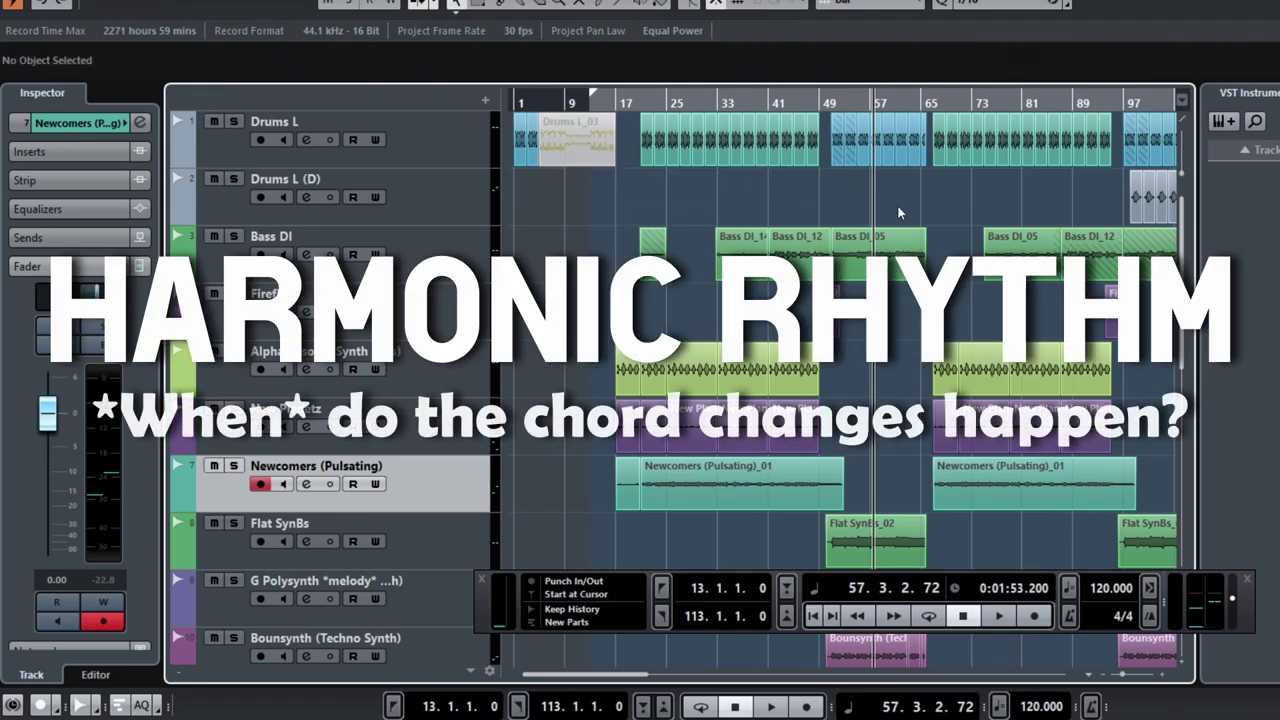
Step: Show the synth and guitar tracks and set the playback position first to bar 52, then to bar 50
scroll(897, 206, down, 4)
scroll(897, 212, down, 2)
scroll(870, 180, up, 2)
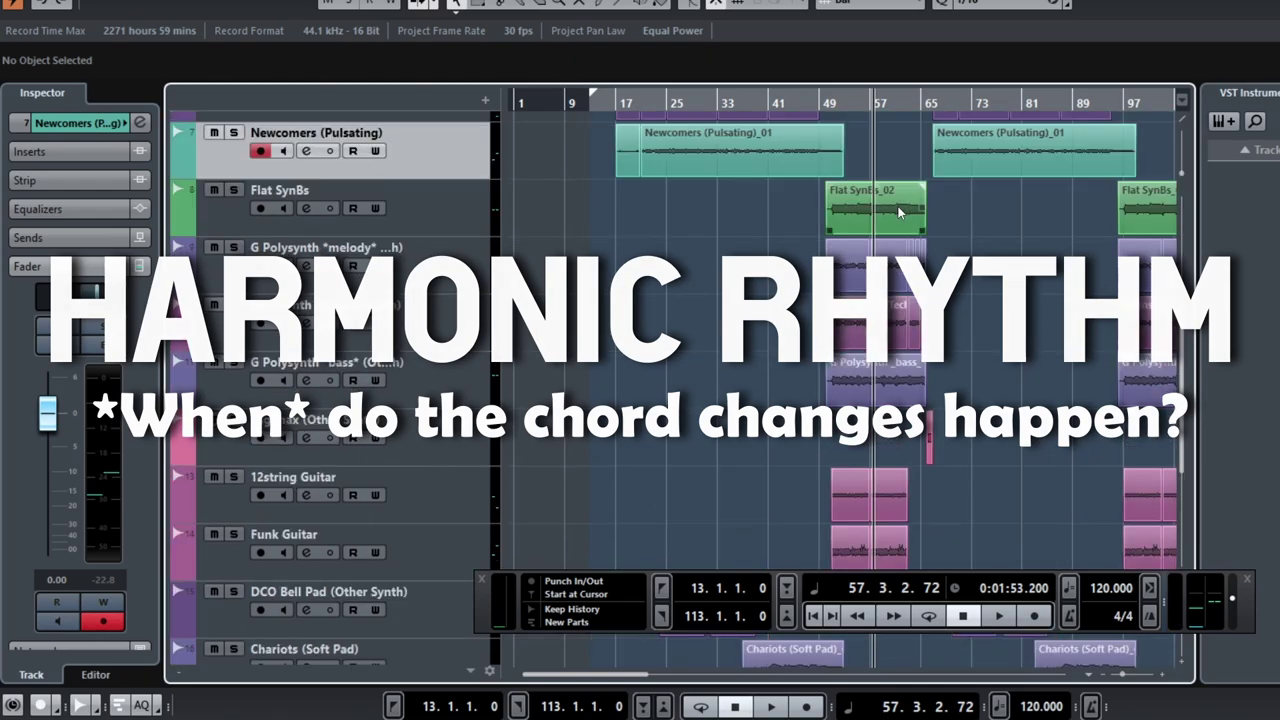
click(838, 104)
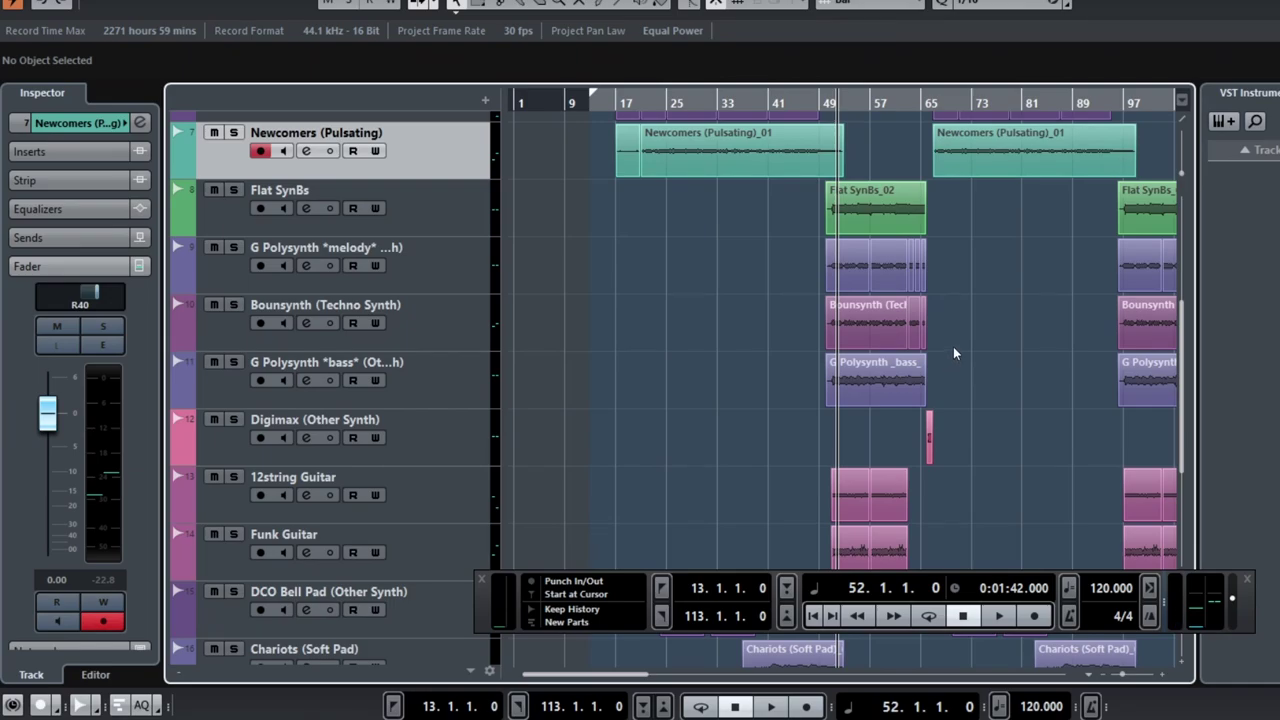
scroll(953, 353, right, 2)
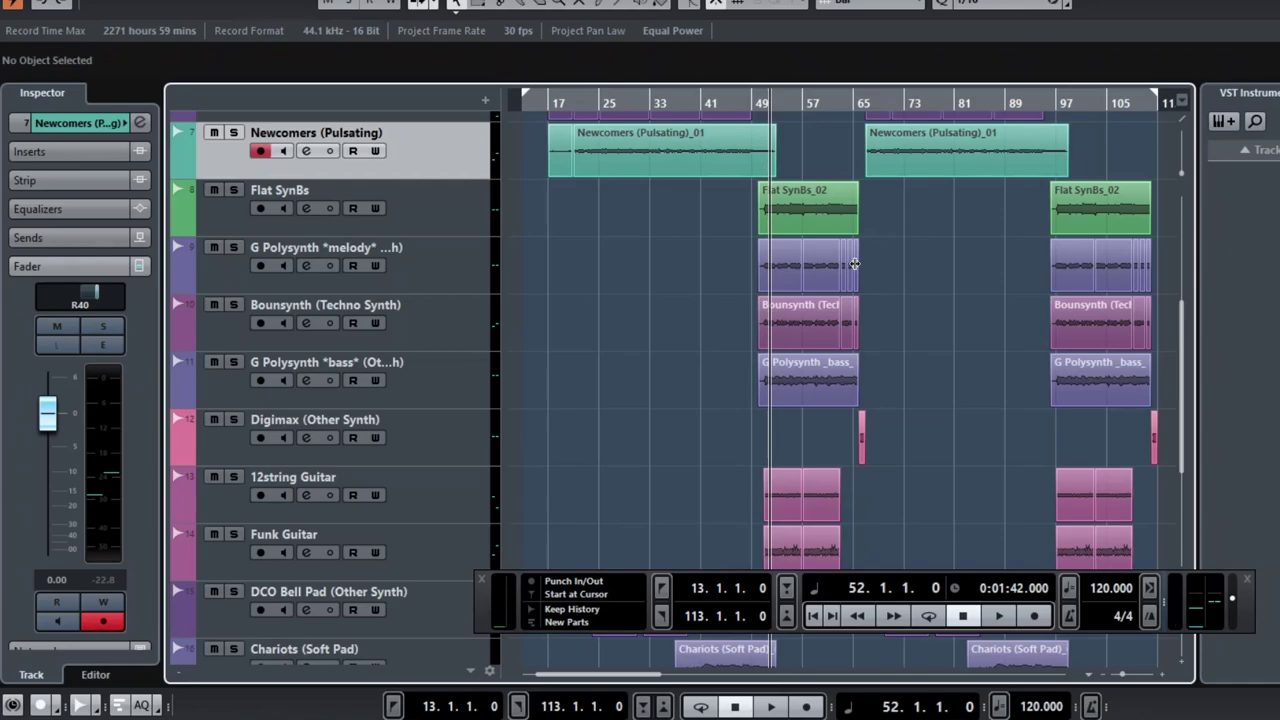
click(759, 102)
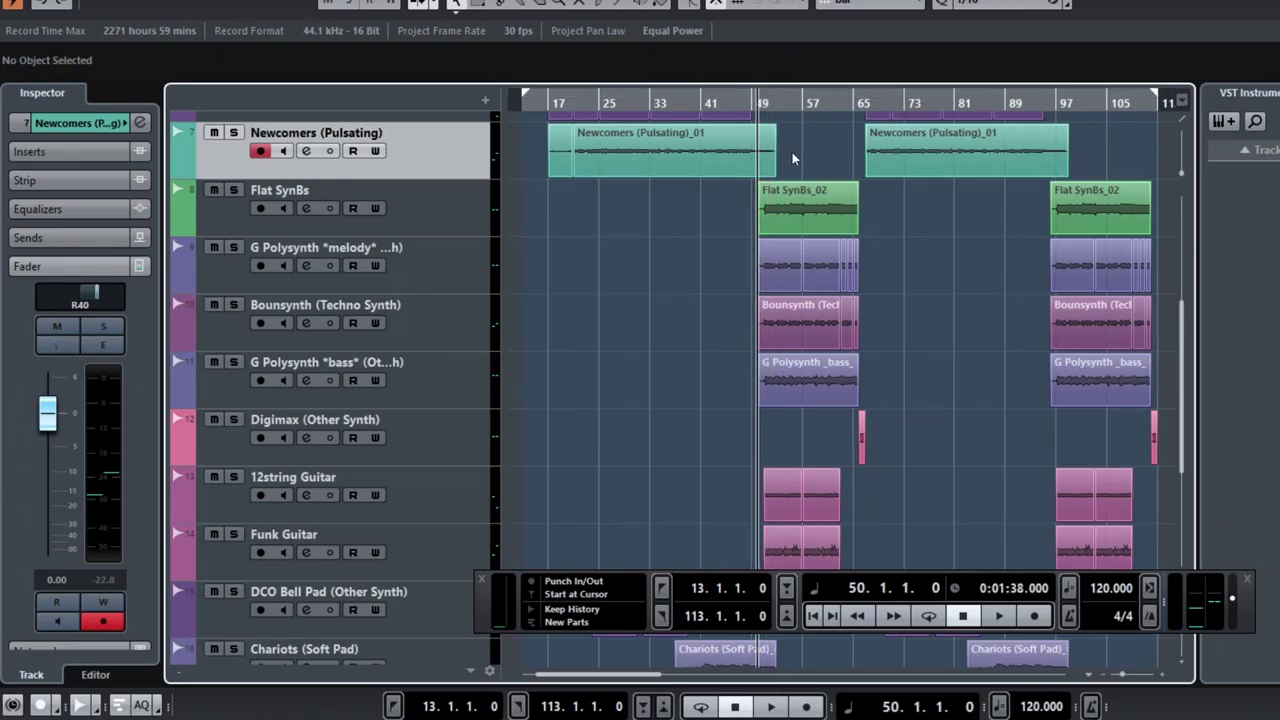
Step: Examine where the Flat SynBs, polysynth, Bounsynth and guitar clips begin around bars 50 and 51
scroll(792, 165, up, 2)
scroll(790, 175, down, 6)
scroll(785, 185, up, 6)
scroll(770, 200, down, 2)
scroll(677, 254, down, 2)
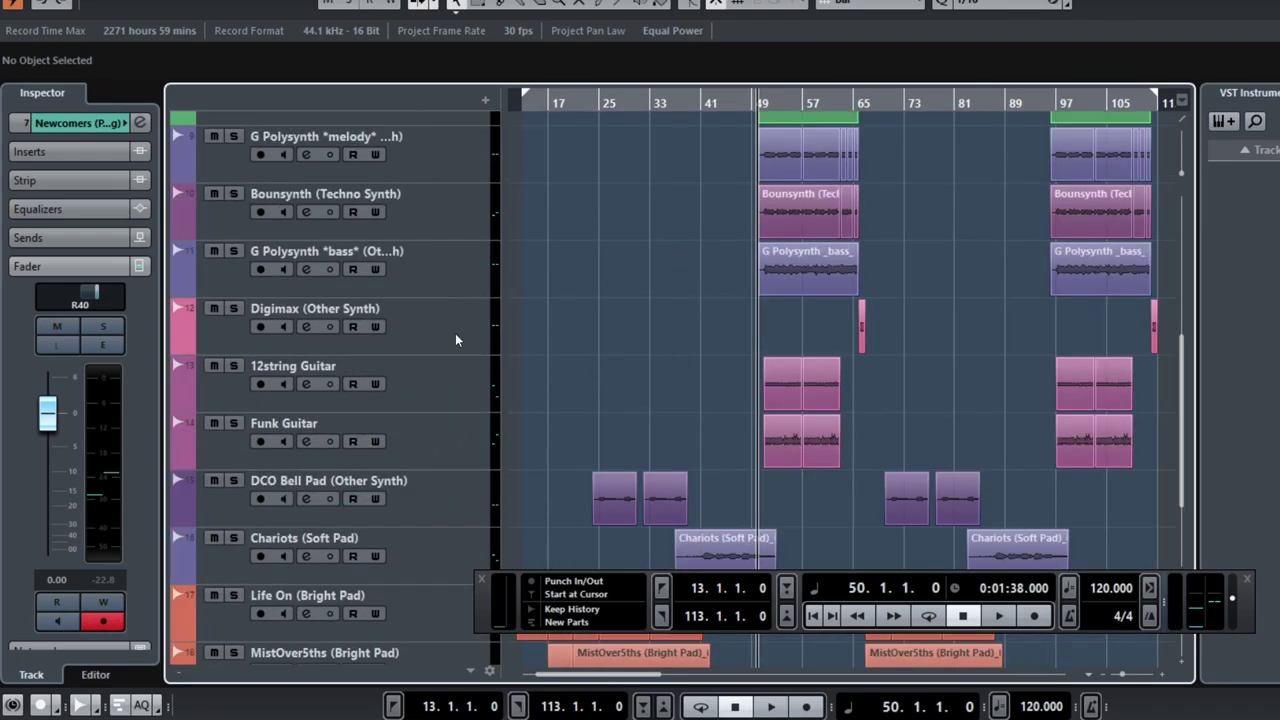
scroll(638, 341, up, 2)
scroll(735, 322, up, 5)
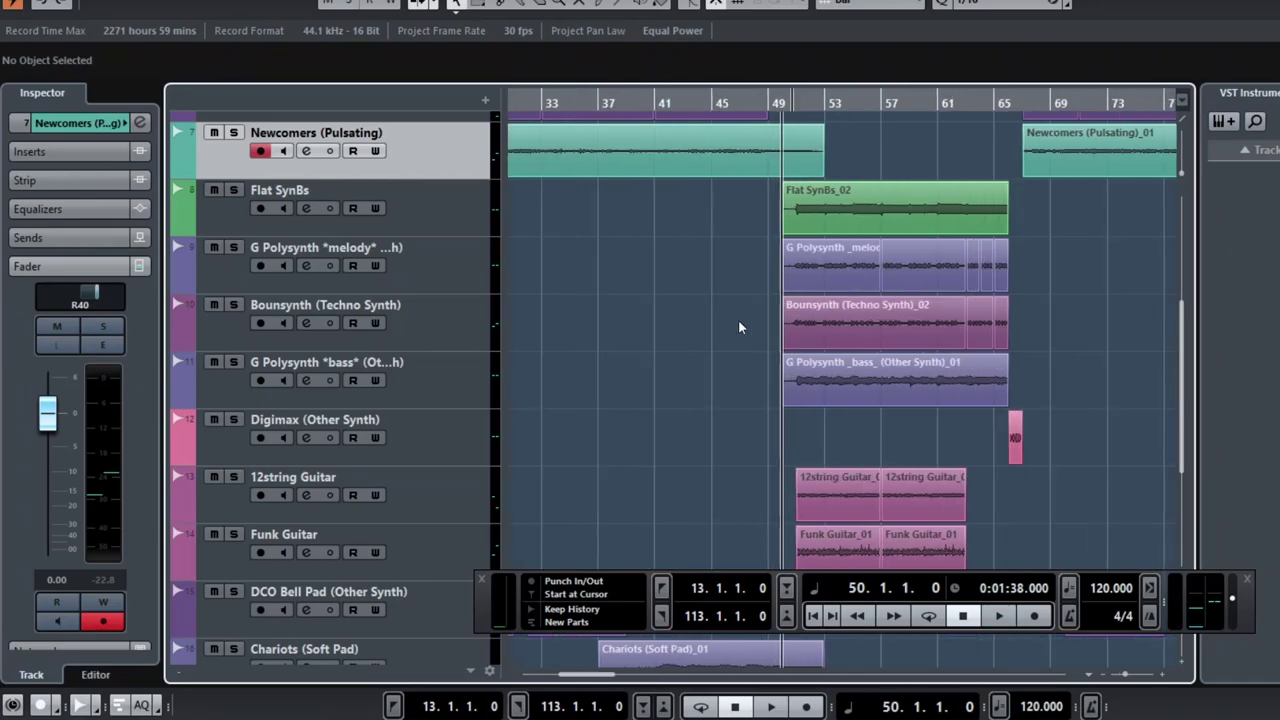
scroll(823, 330, right, 2)
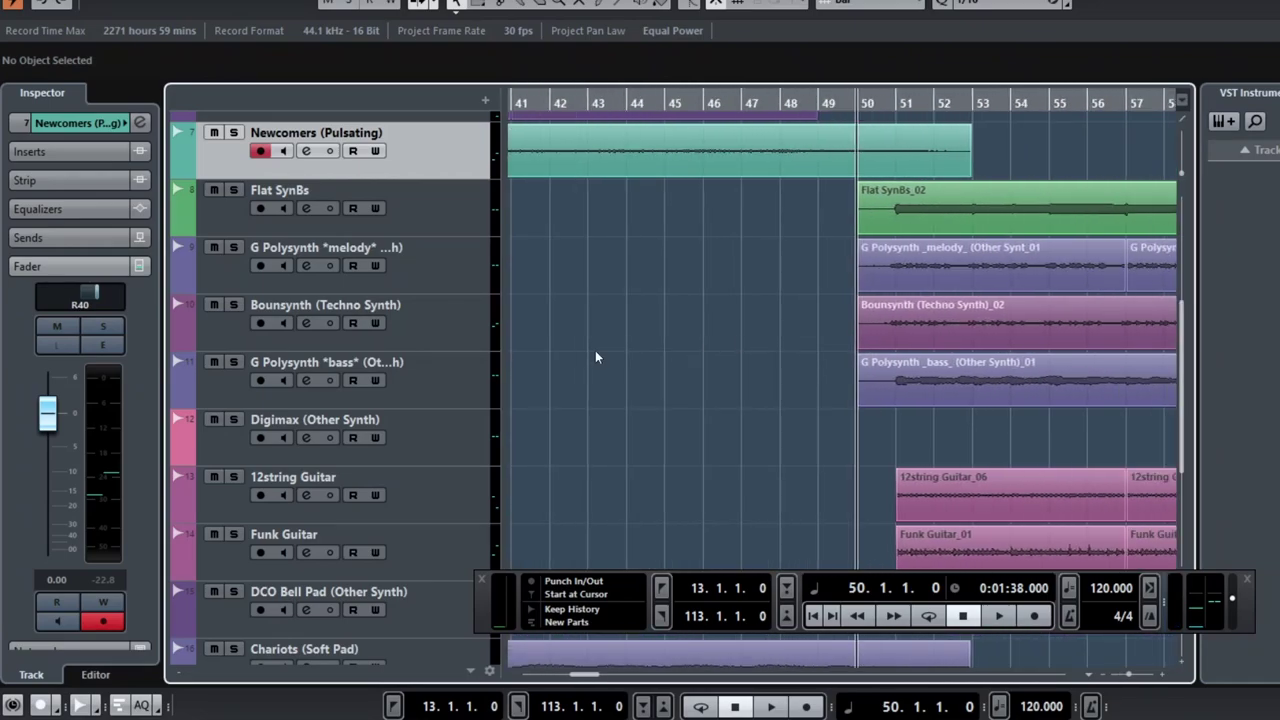
Step: Solo the G Polysynth *bass* track together with Bass DI and play the pair twice from bar 51
click(233, 362)
scroll(601, 322, up, 6)
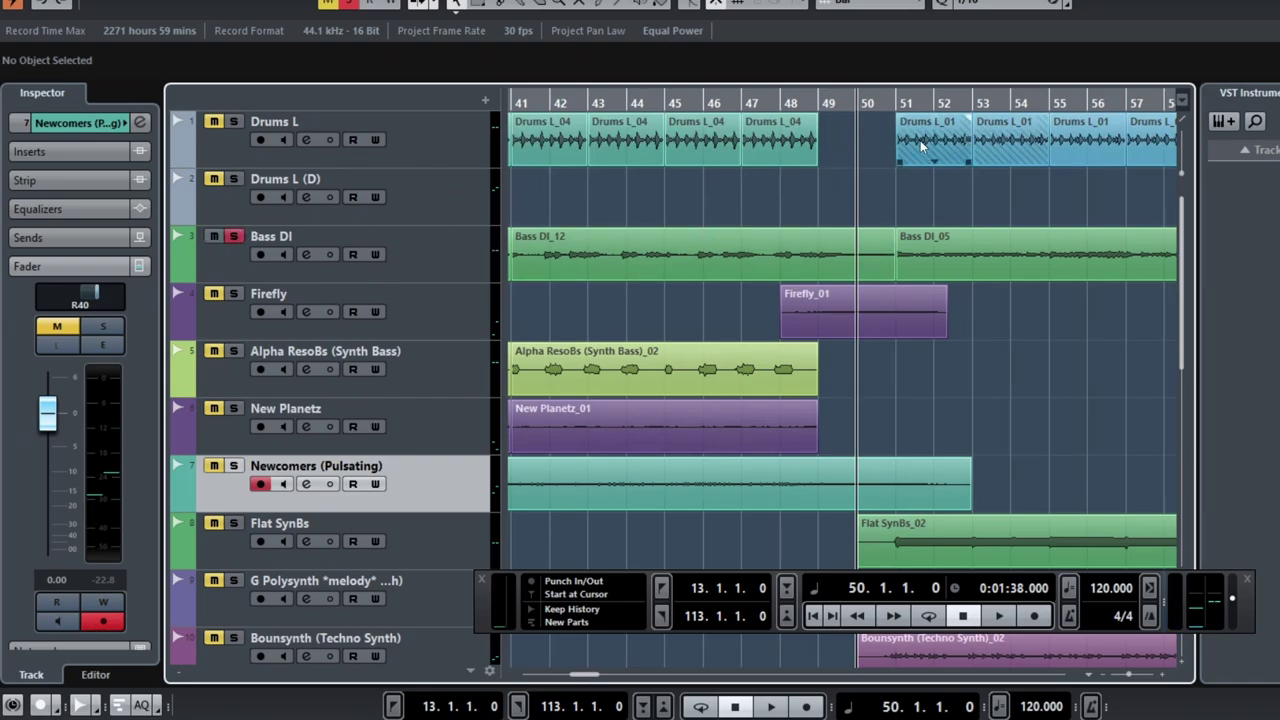
click(897, 100)
scroll(985, 300, down, 2)
key(space)
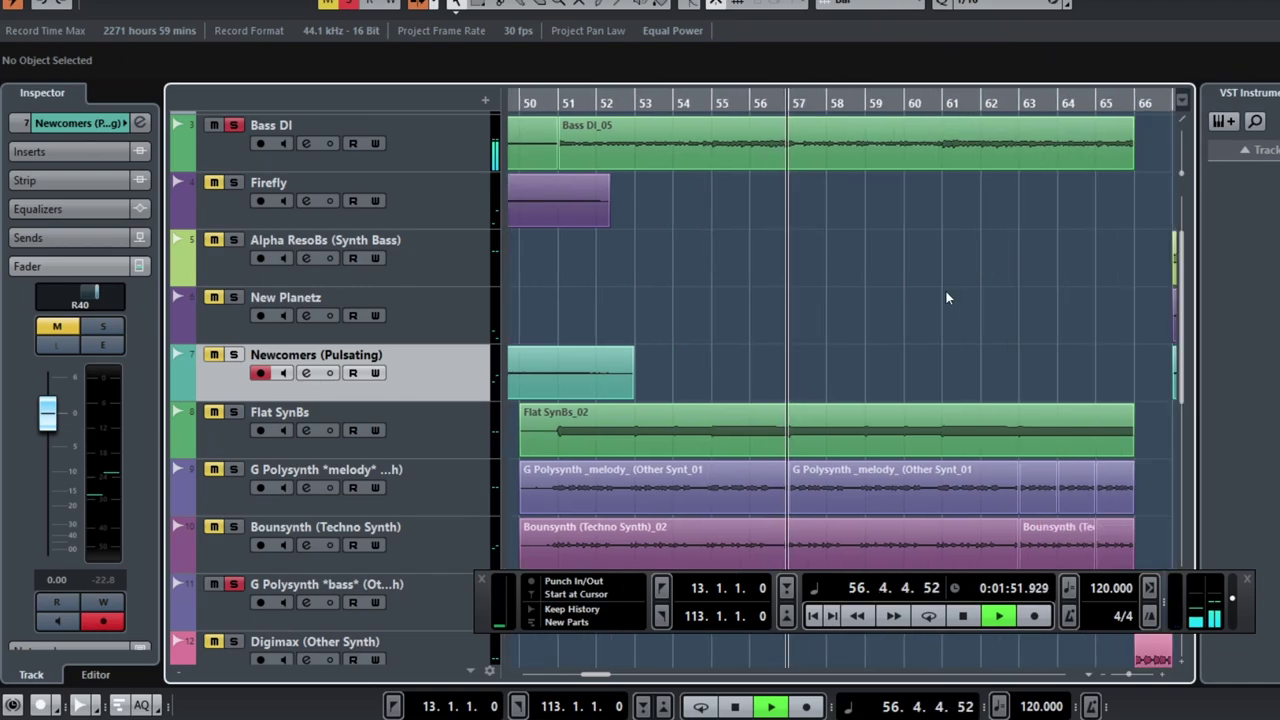
key(space)
drag(562, 97, 620, 140)
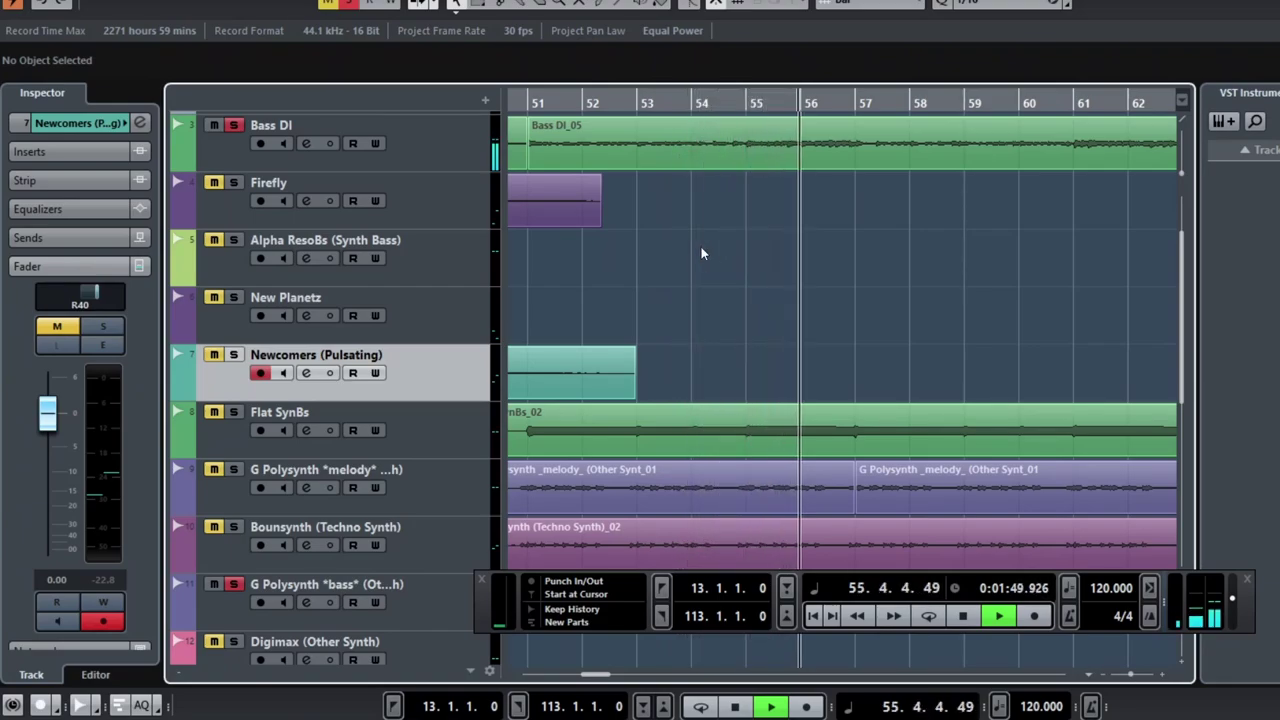
key(space)
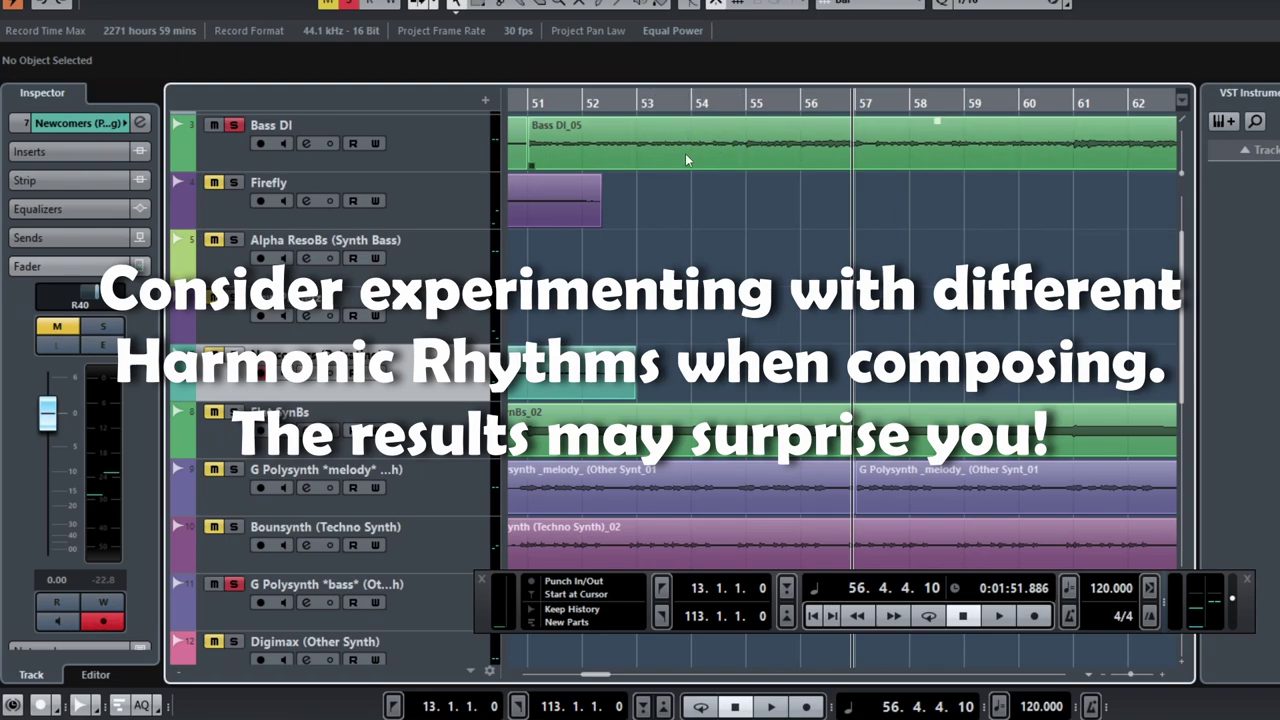
Step: Review the drum, bass and synth clips around bars 49 to 67, clear the solos and set the playback position to bar 57
ctrl+scroll(671, 246, down, 4)
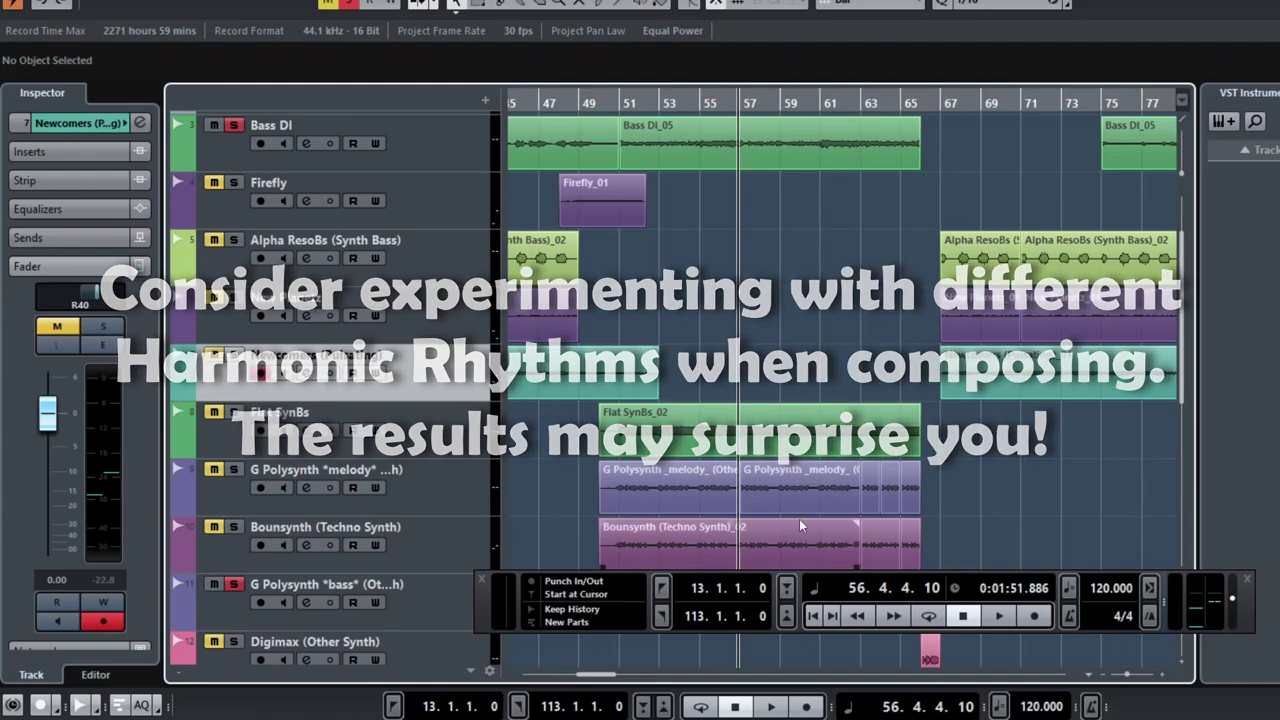
scroll(705, 378, down, 2)
scroll(703, 369, down, 2)
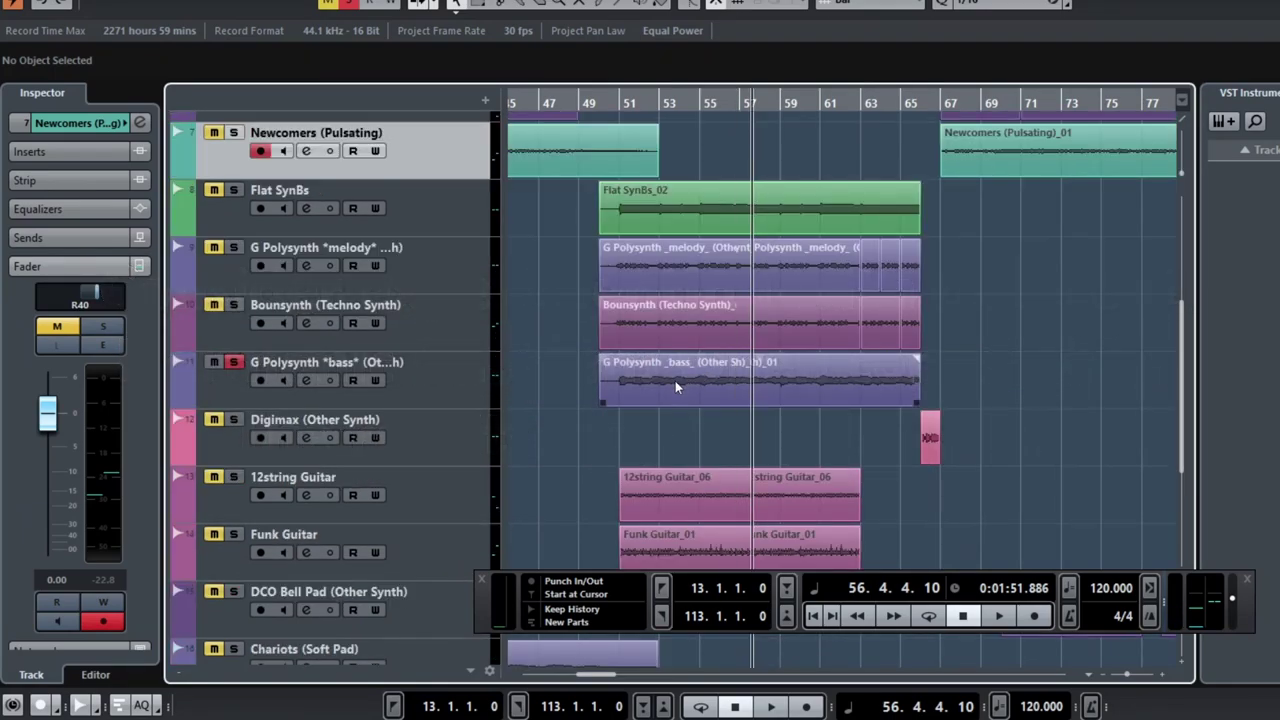
scroll(685, 330, up, 1)
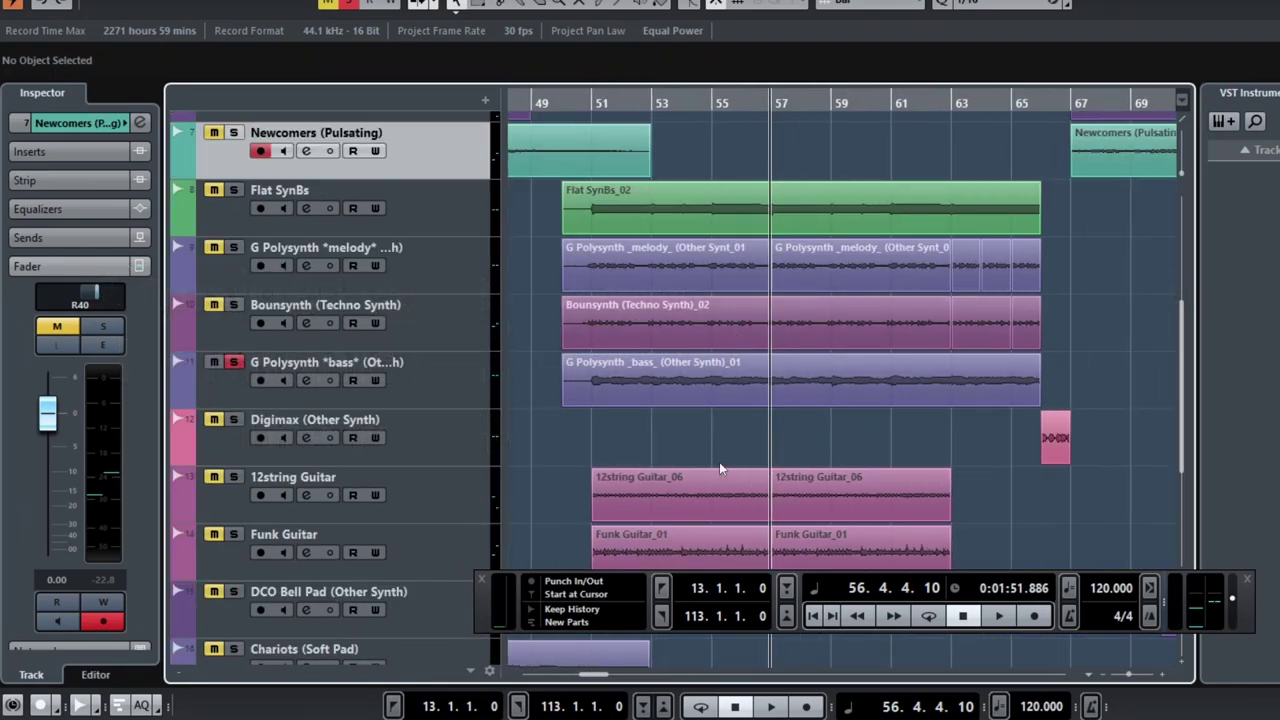
scroll(679, 424, up, 6)
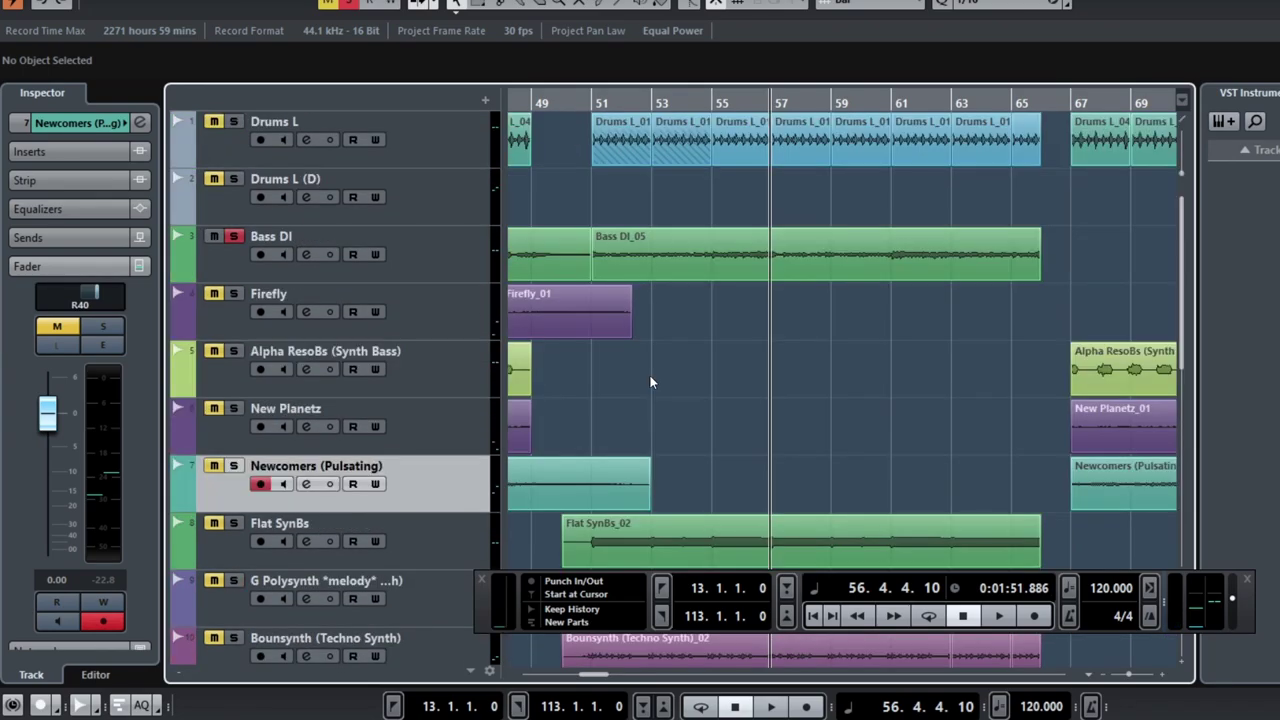
scroll(791, 338, down, 4)
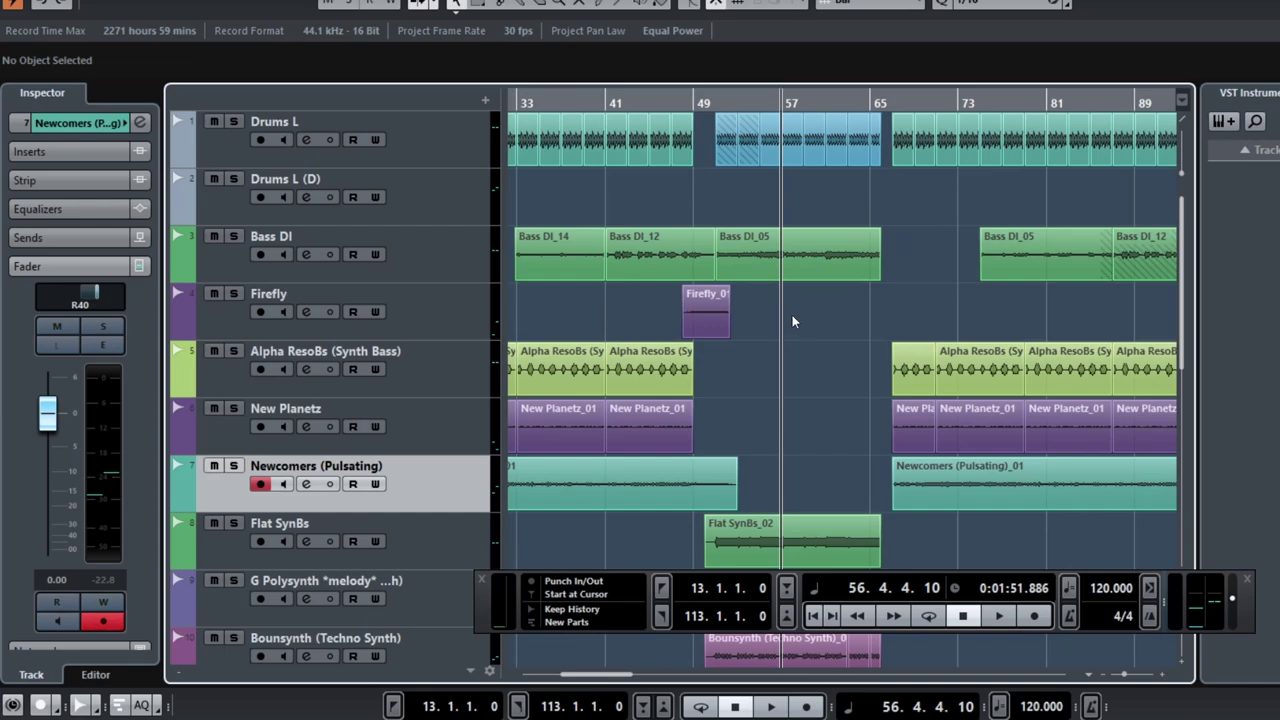
click(783, 106)
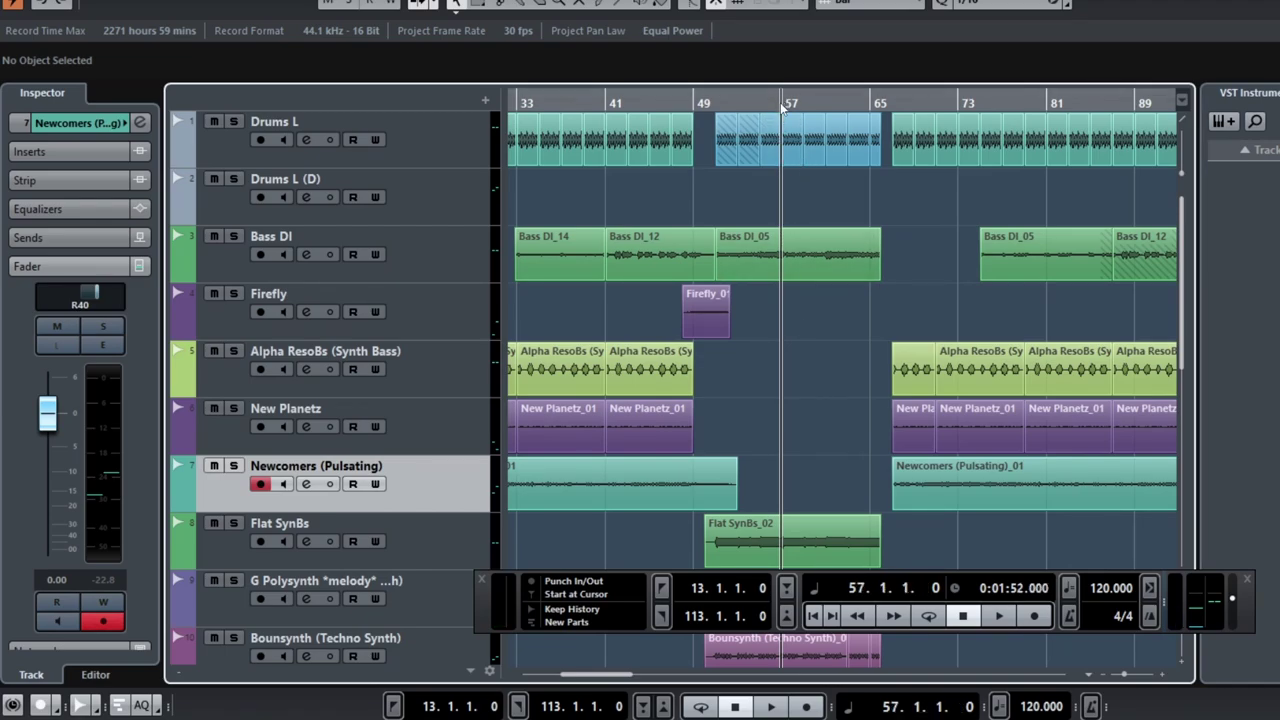
scroll(768, 217, down, 11)
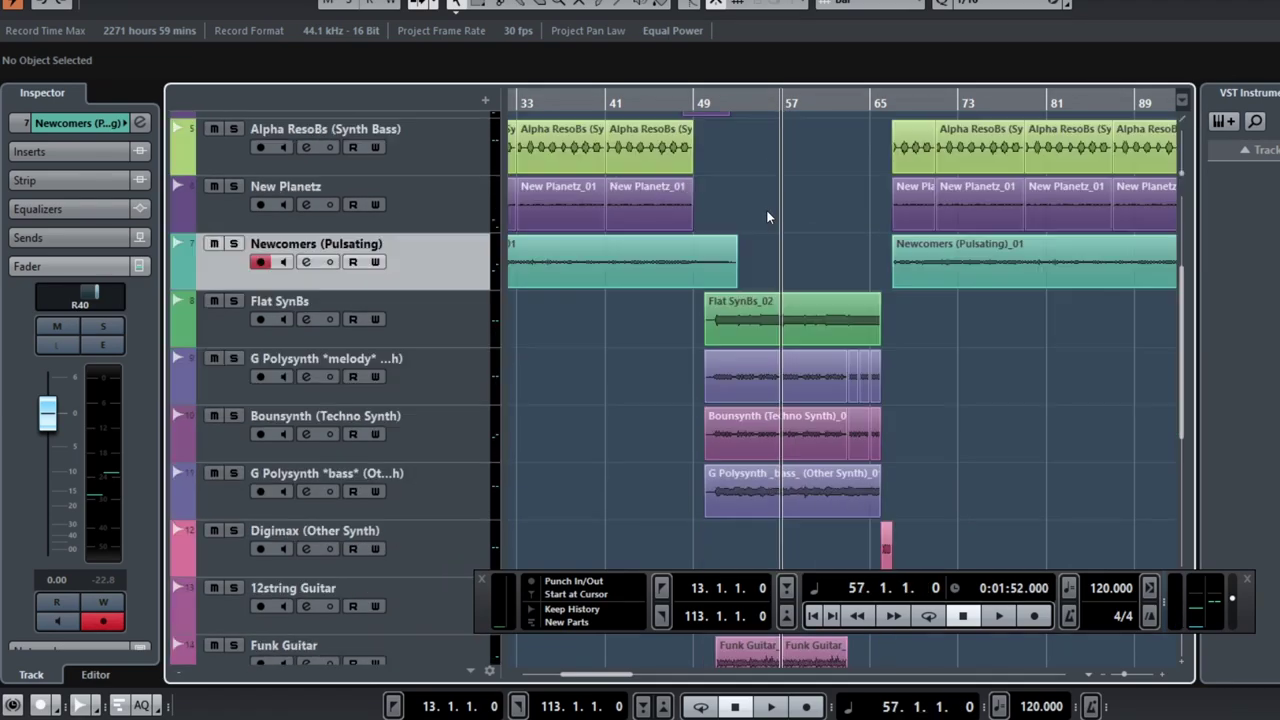
scroll(768, 217, up, 6)
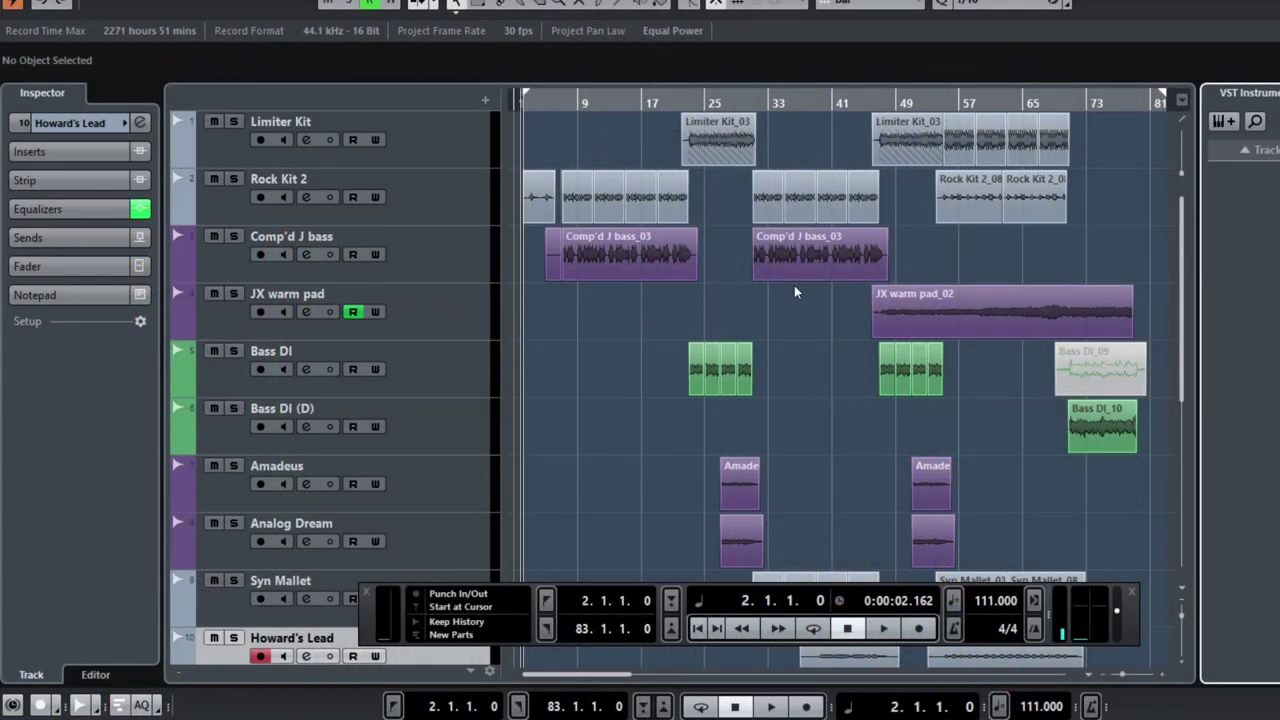
Step: Look through all tracks of the 111 BPM song and play the full mix from bar 2
scroll(794, 286, down, 5)
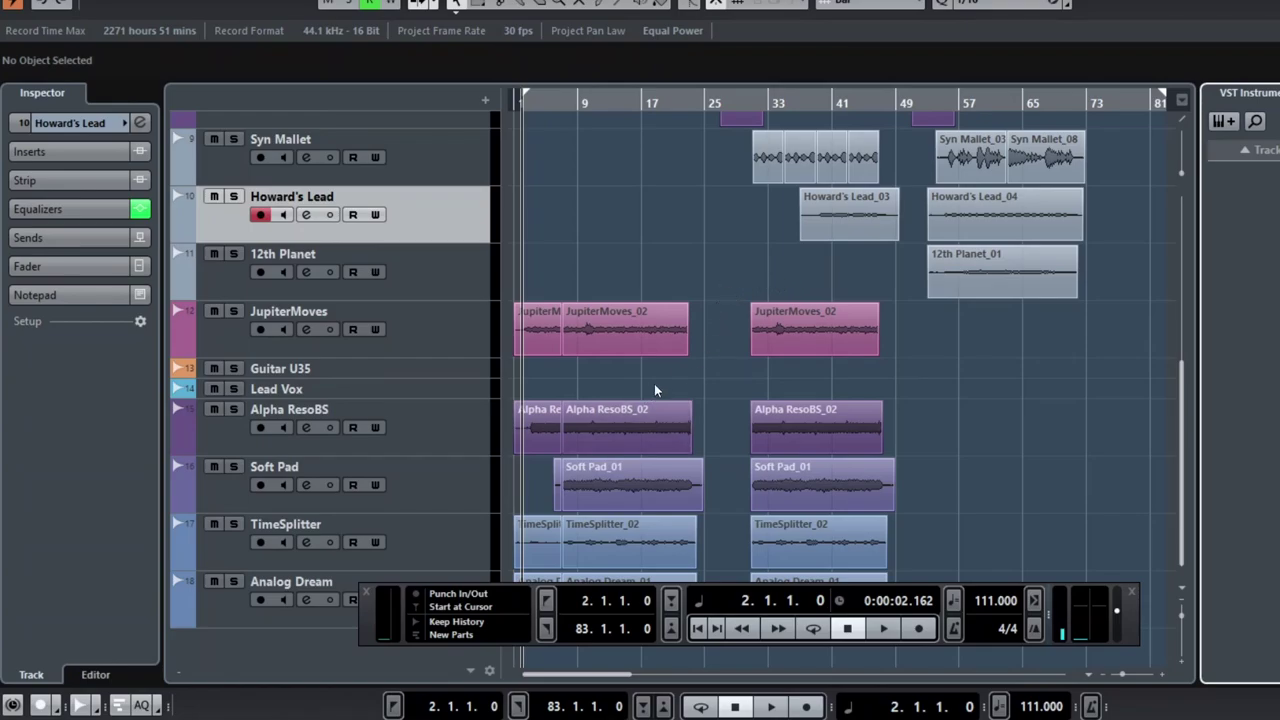
mouse_move(680, 356)
scroll(688, 350, up, 5)
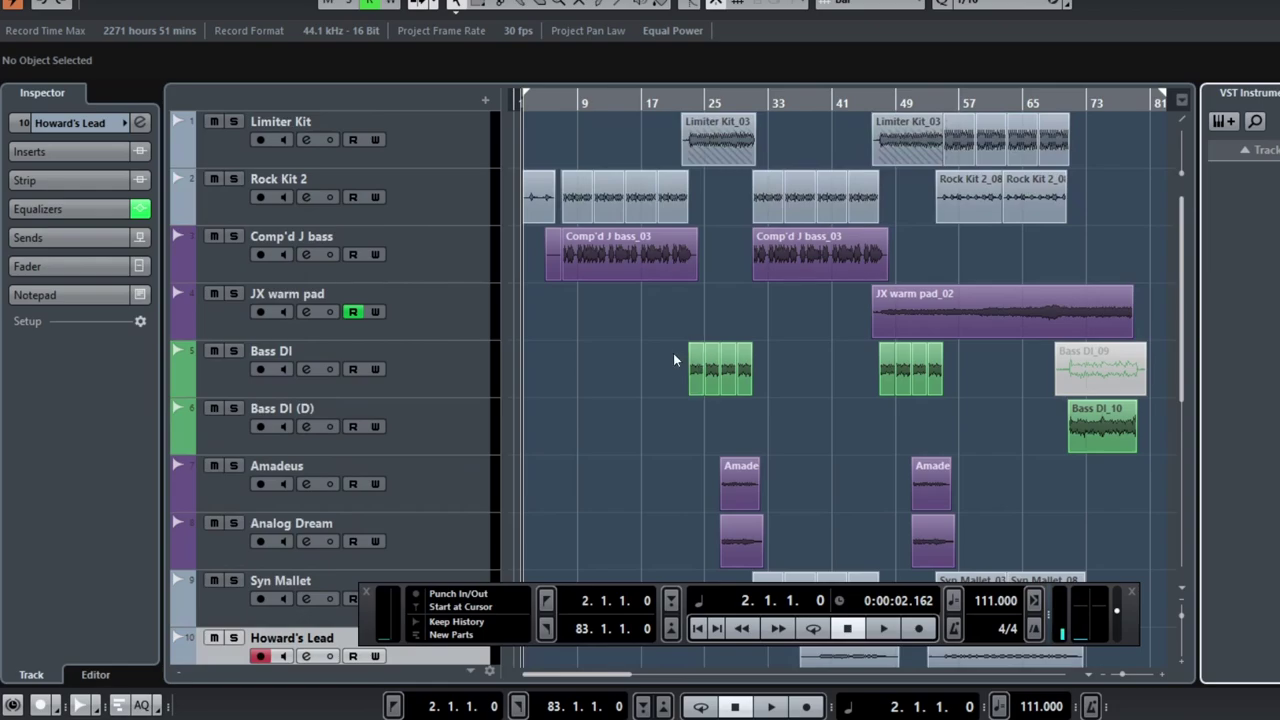
key(space)
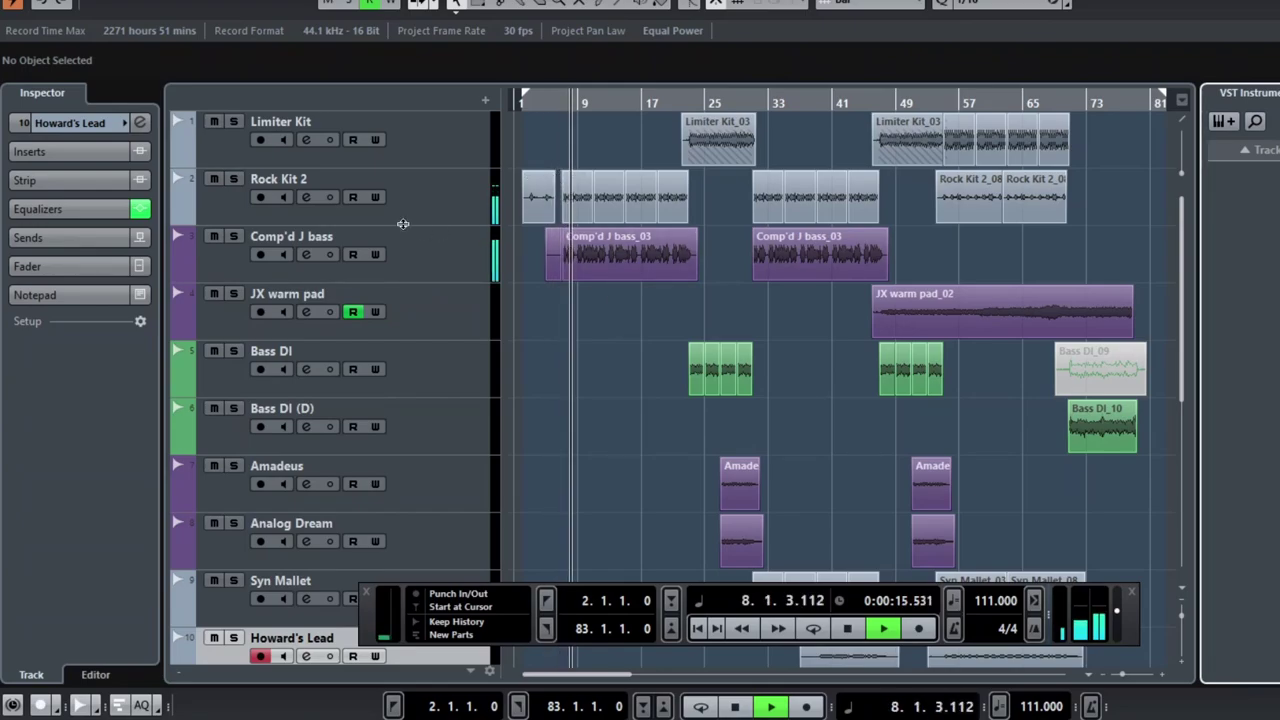
Step: Solo Rock Kit 2 and Comp'd J bass one after the other during playback, returning to the full mix after each
click(233, 178)
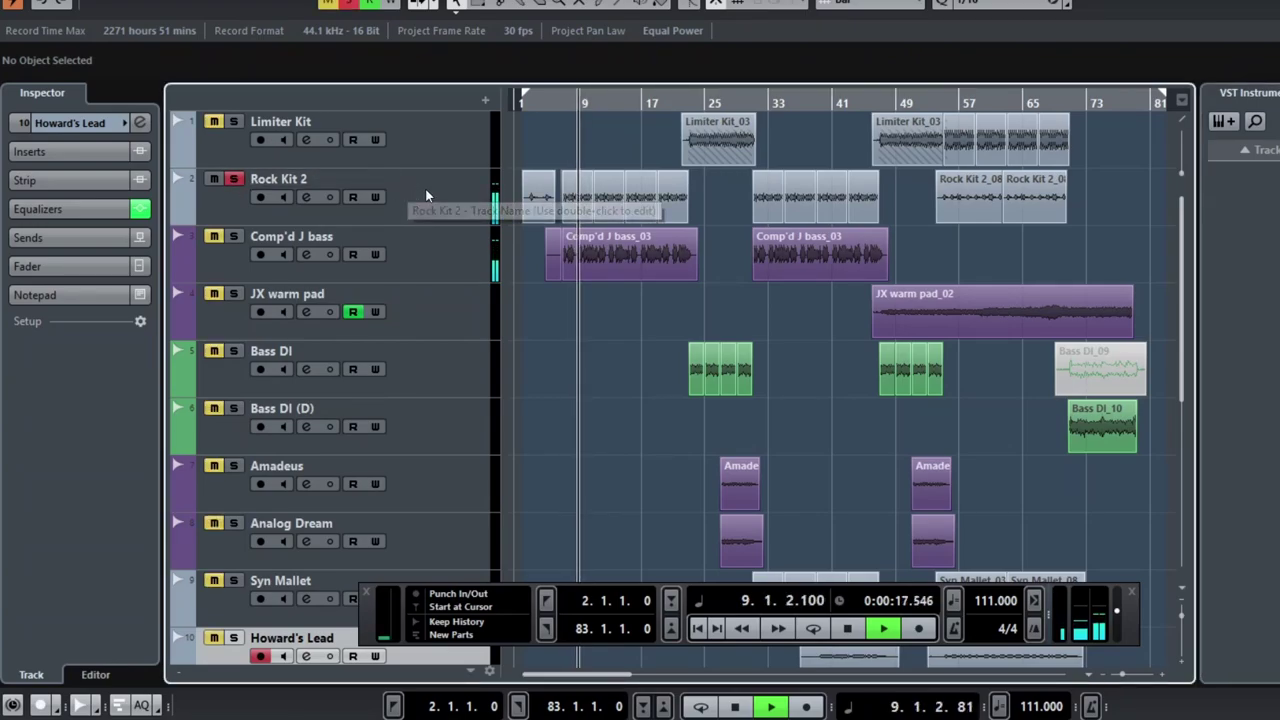
click(233, 178)
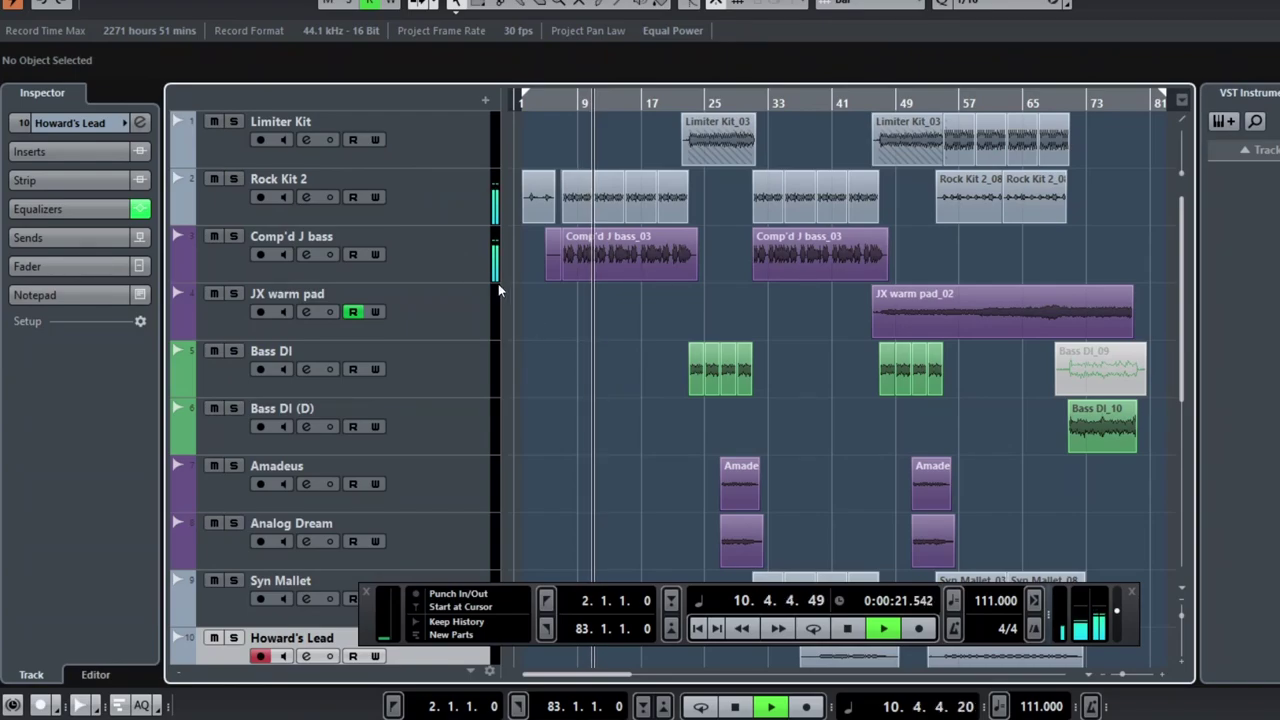
click(233, 237)
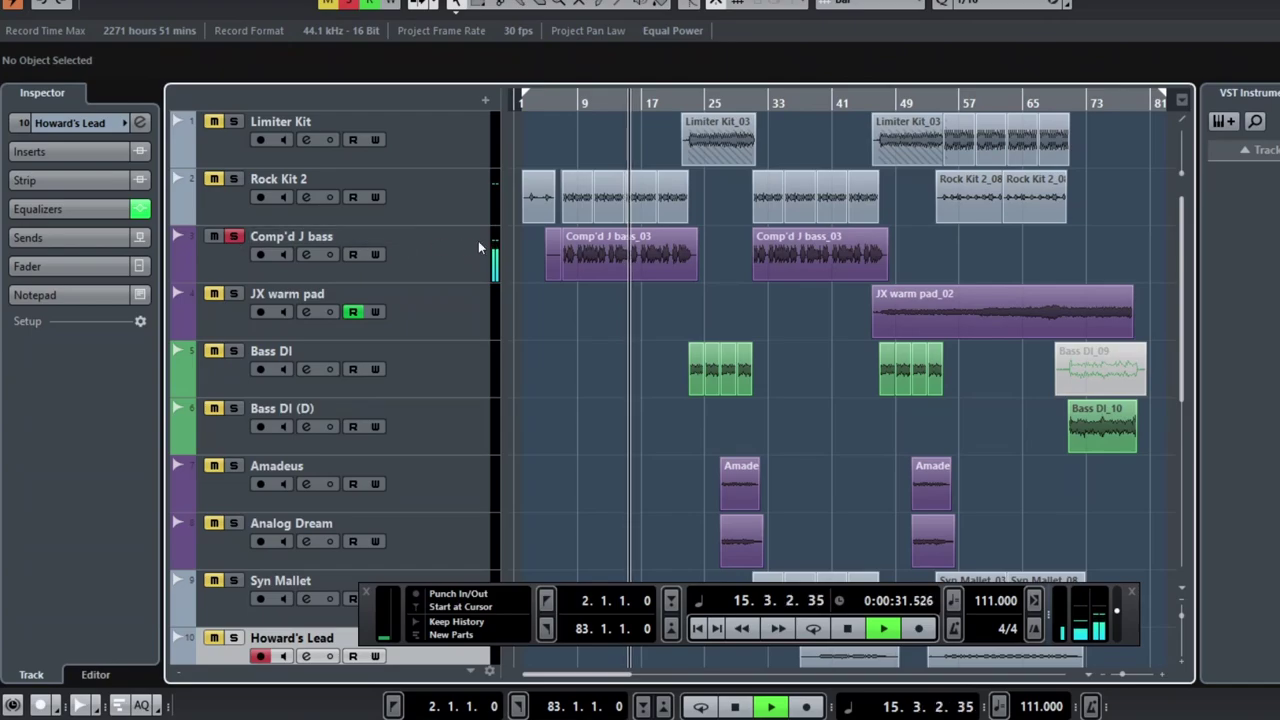
click(231, 237)
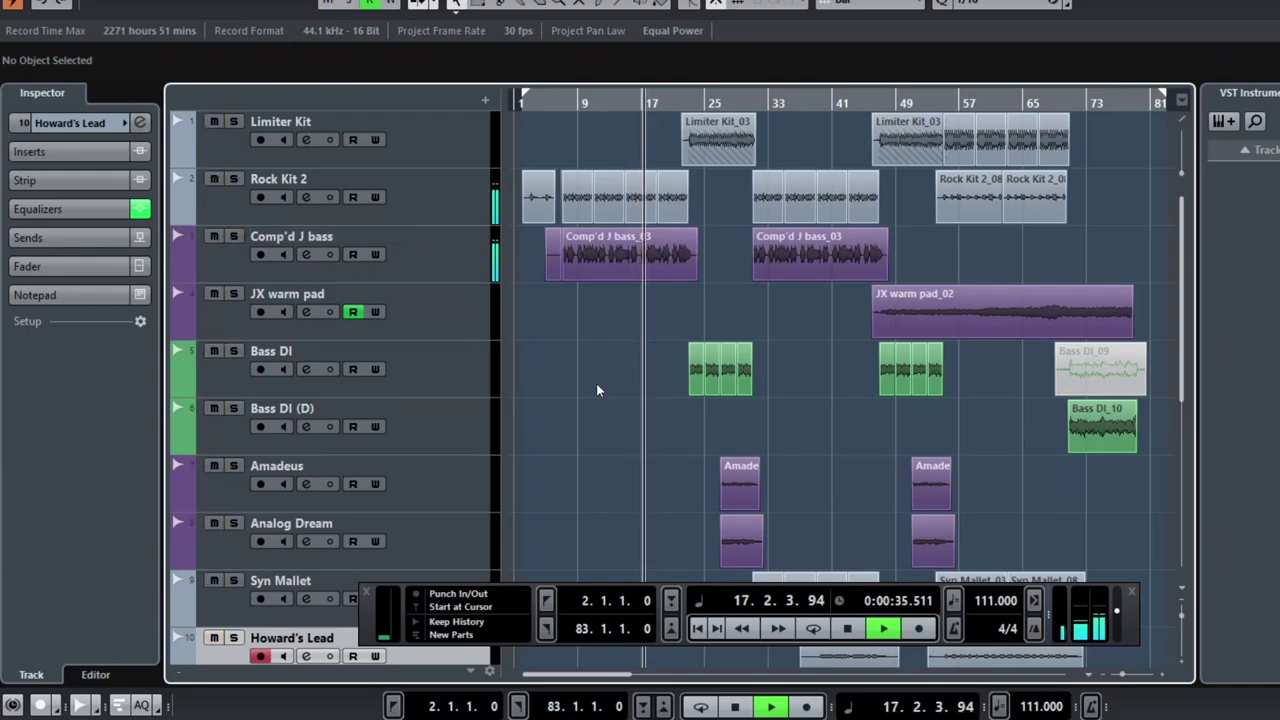
Step: Show the lower synth tracks, move the floating transport off the Analog Dream track and stop playback
scroll(590, 378, down, 6)
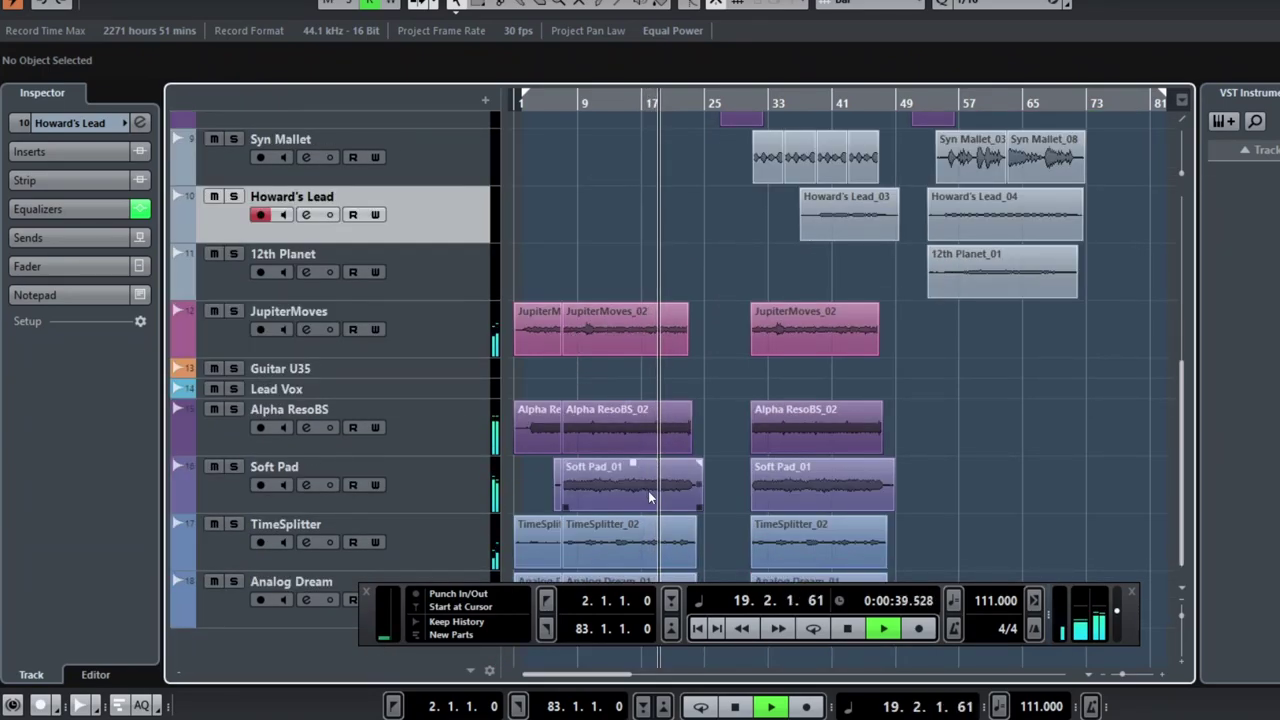
drag(368, 626, 510, 333)
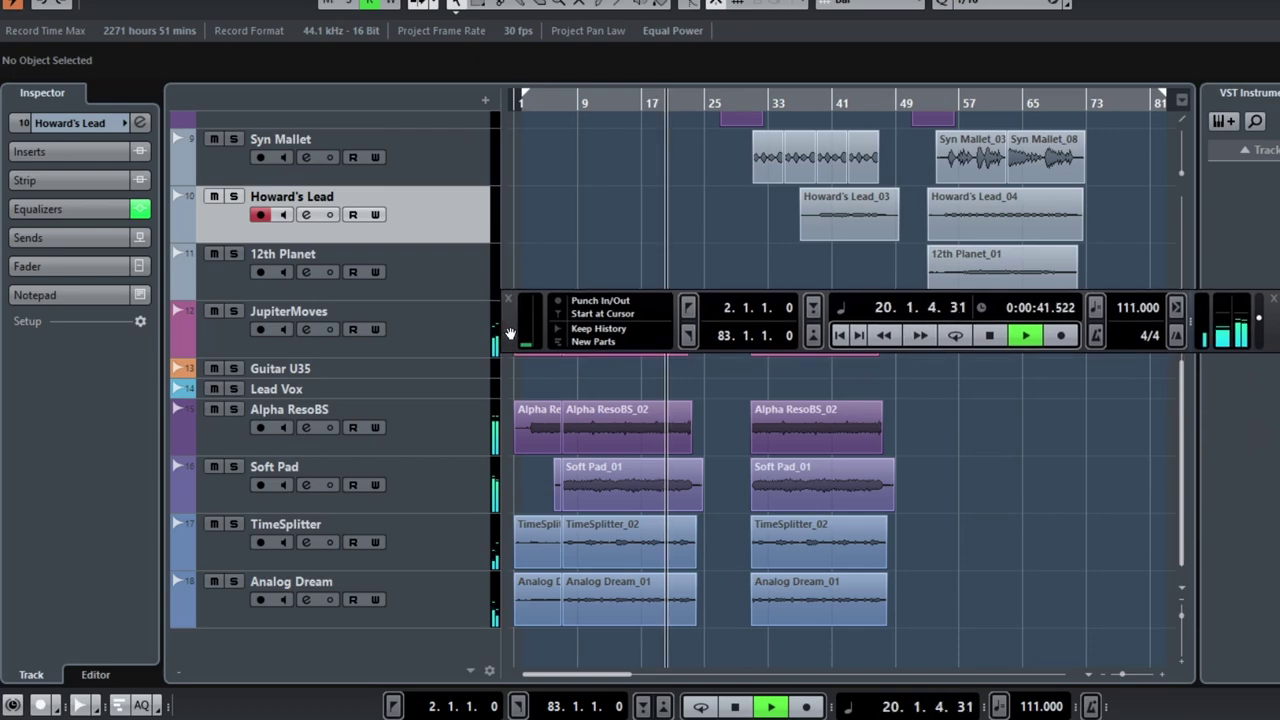
key(space)
Step: Play from bar 9 with TimeSplitter soloed, adding Analog Dream, Soft Pad and Alpha ResoBS to the solo one by one
click(428, 543)
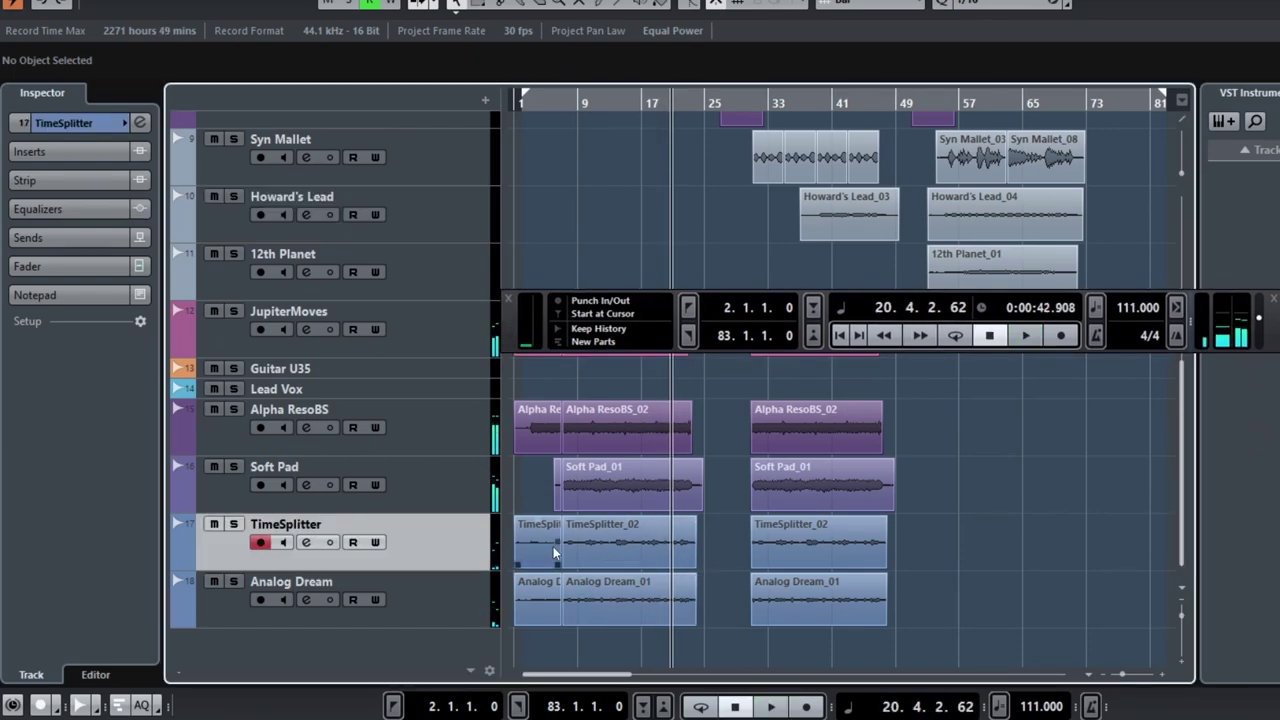
click(572, 117)
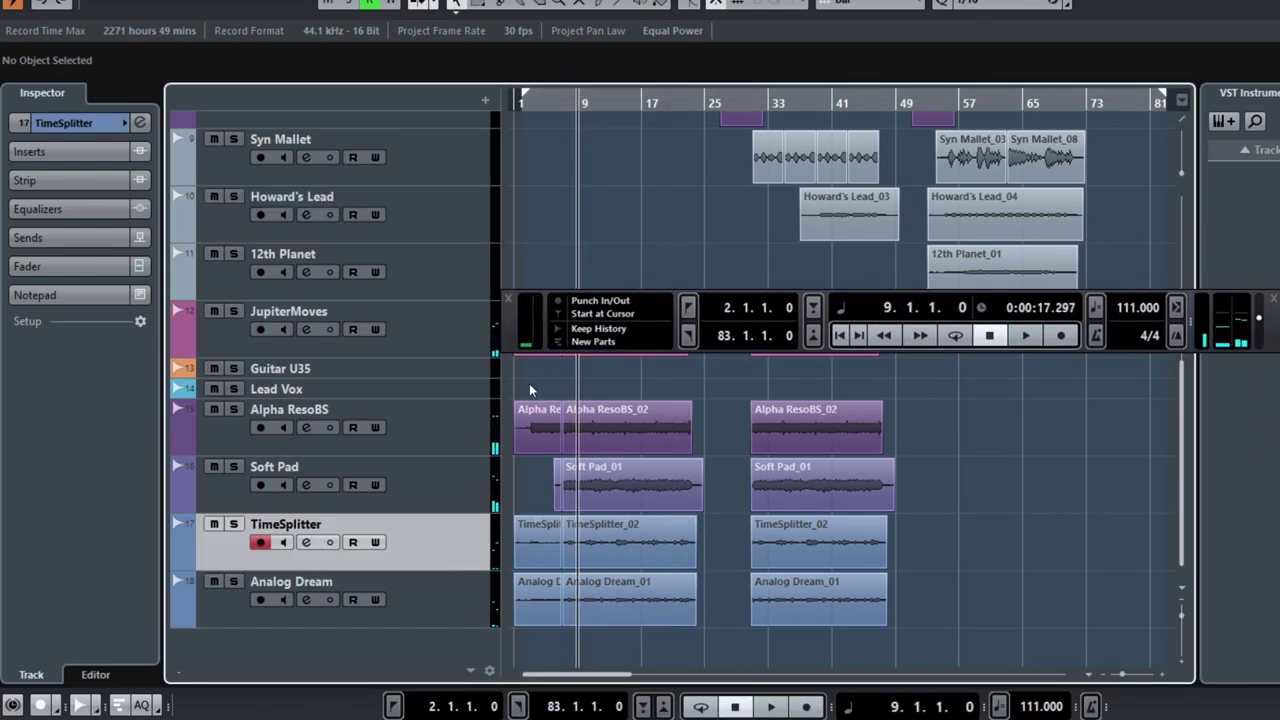
click(234, 525)
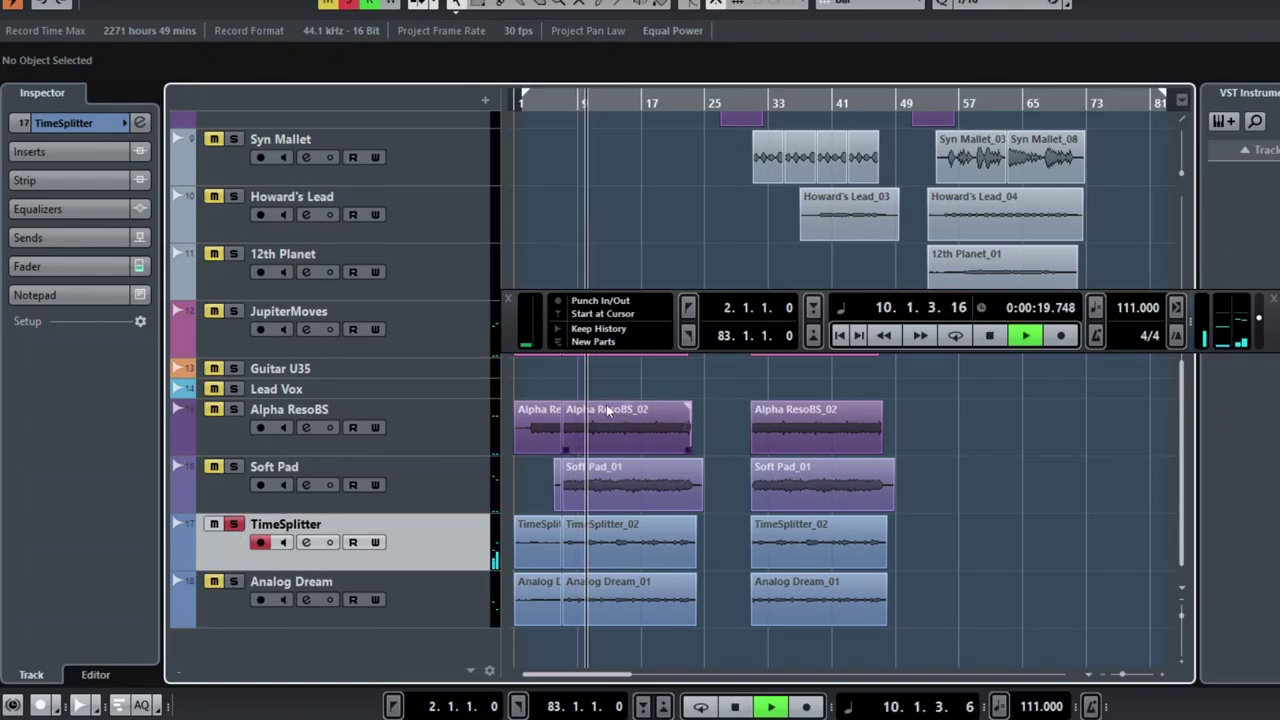
click(233, 581)
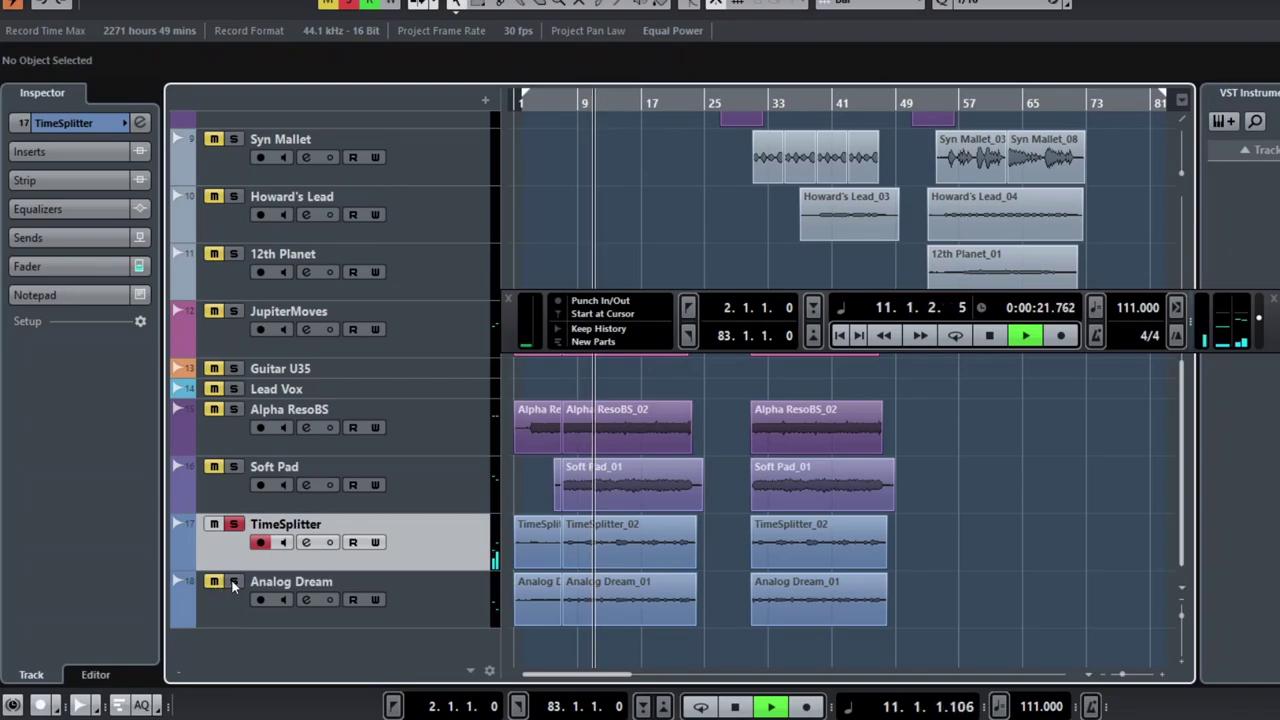
click(231, 467)
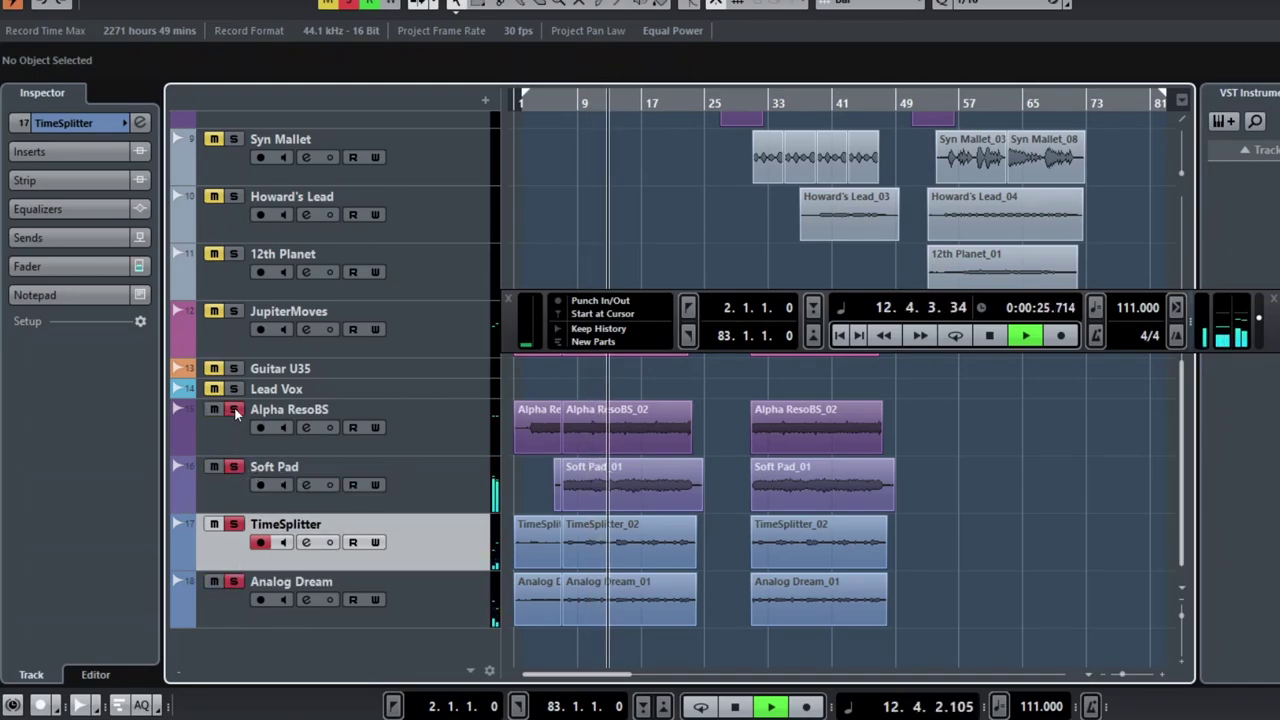
click(234, 410)
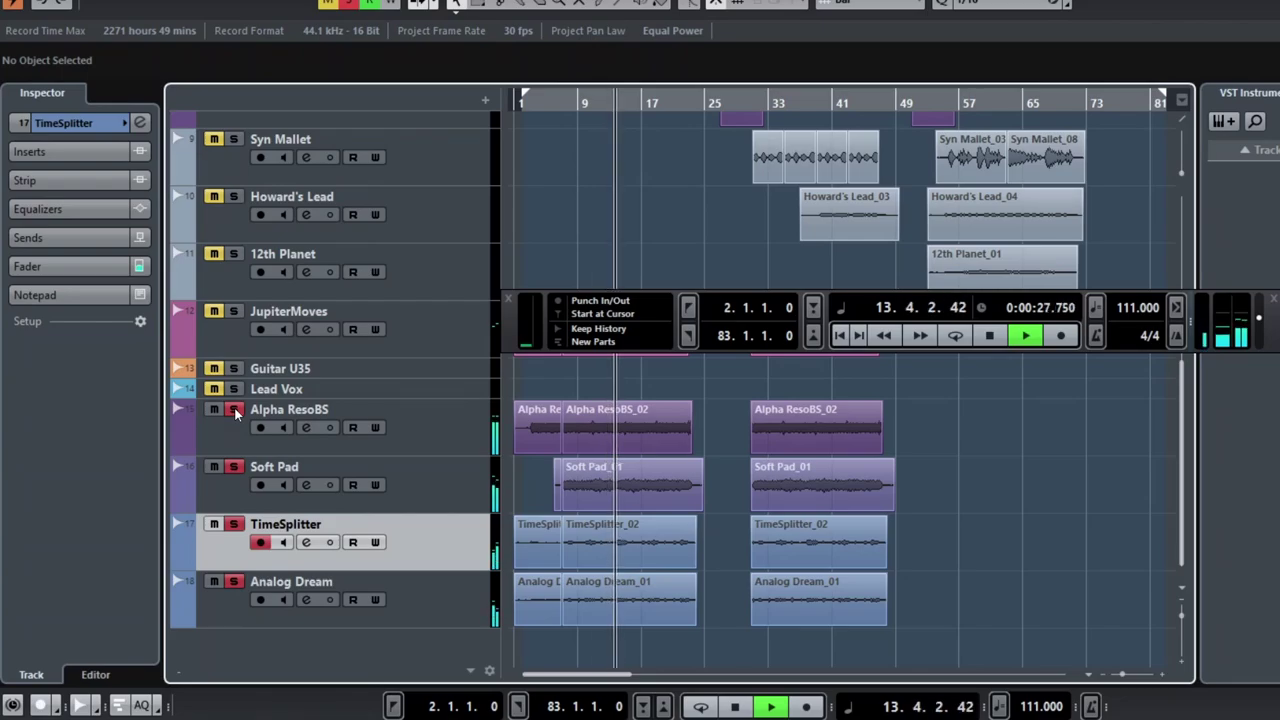
Step: Move the floating transport clear of the JupiterMoves track and add JupiterMoves to the soloed synths during playback
drag(515, 329, 675, 393)
click(235, 313)
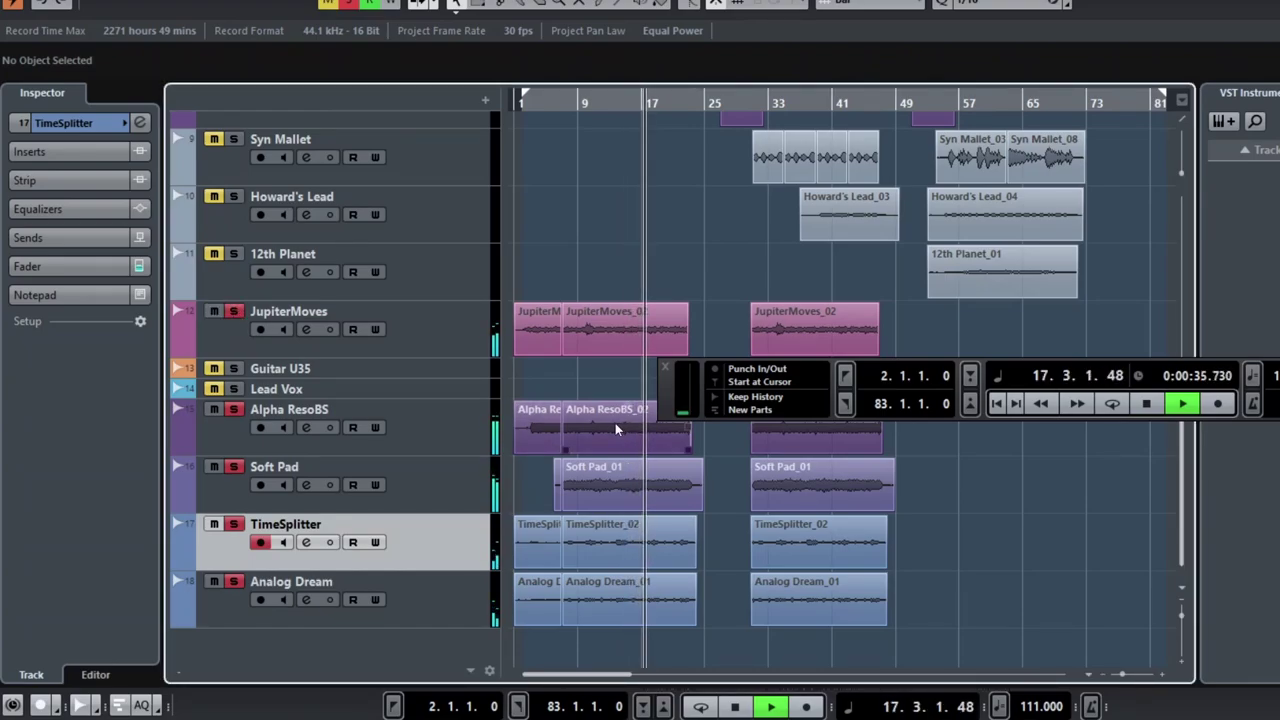
scroll(607, 428, up, 2)
scroll(607, 428, down, 2)
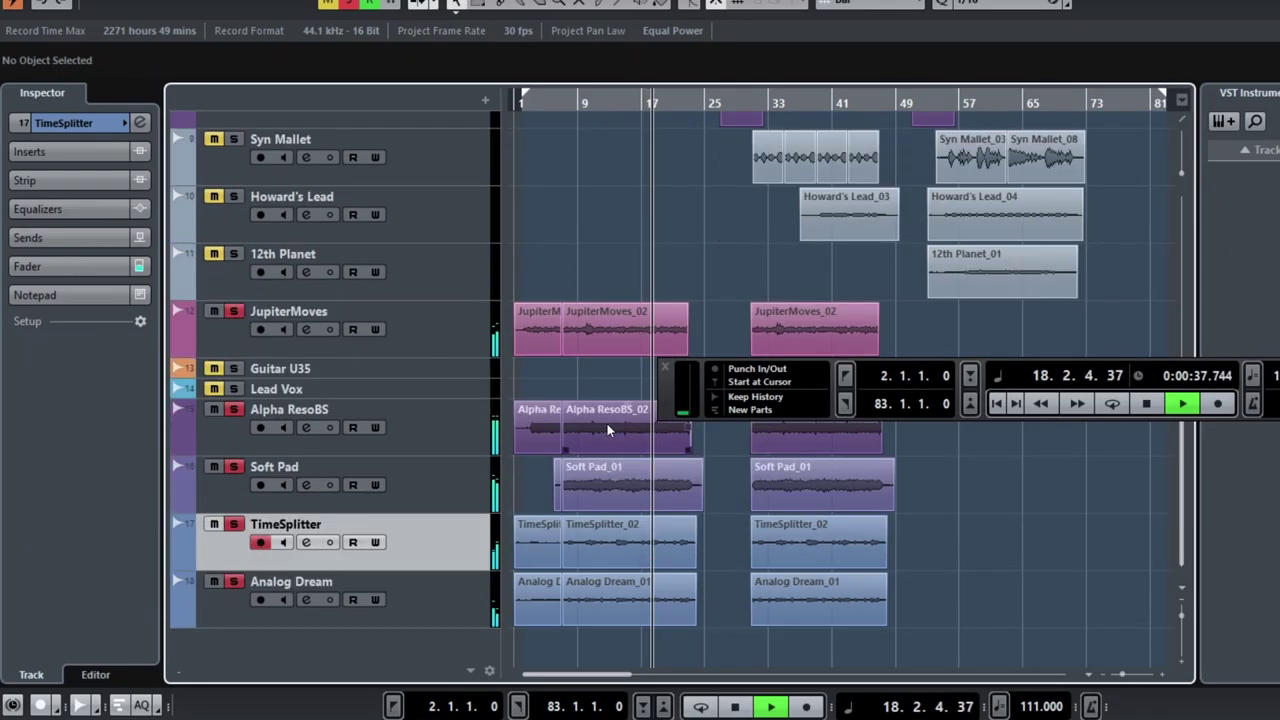
key(space)
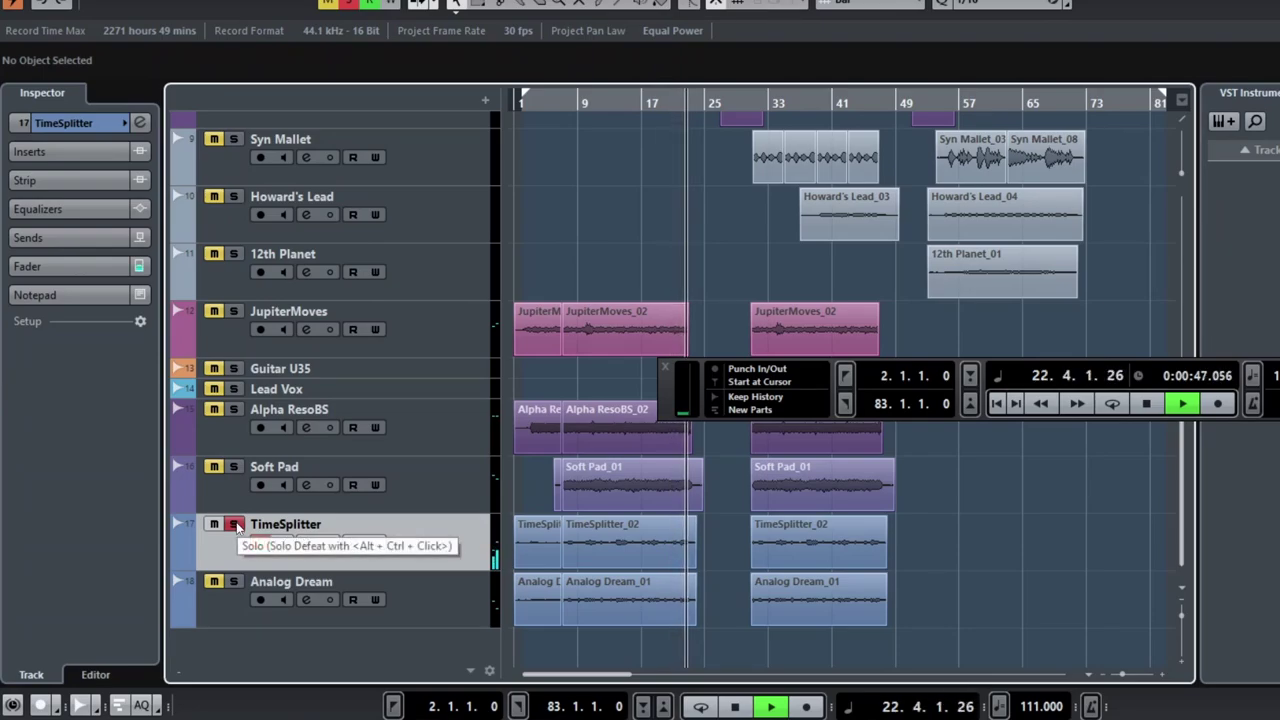
Step: Replace the TimeSplitter solo with Soft Pad and JupiterMoves, play from bar 10, and clear the solos to hear the full mix
key(space)
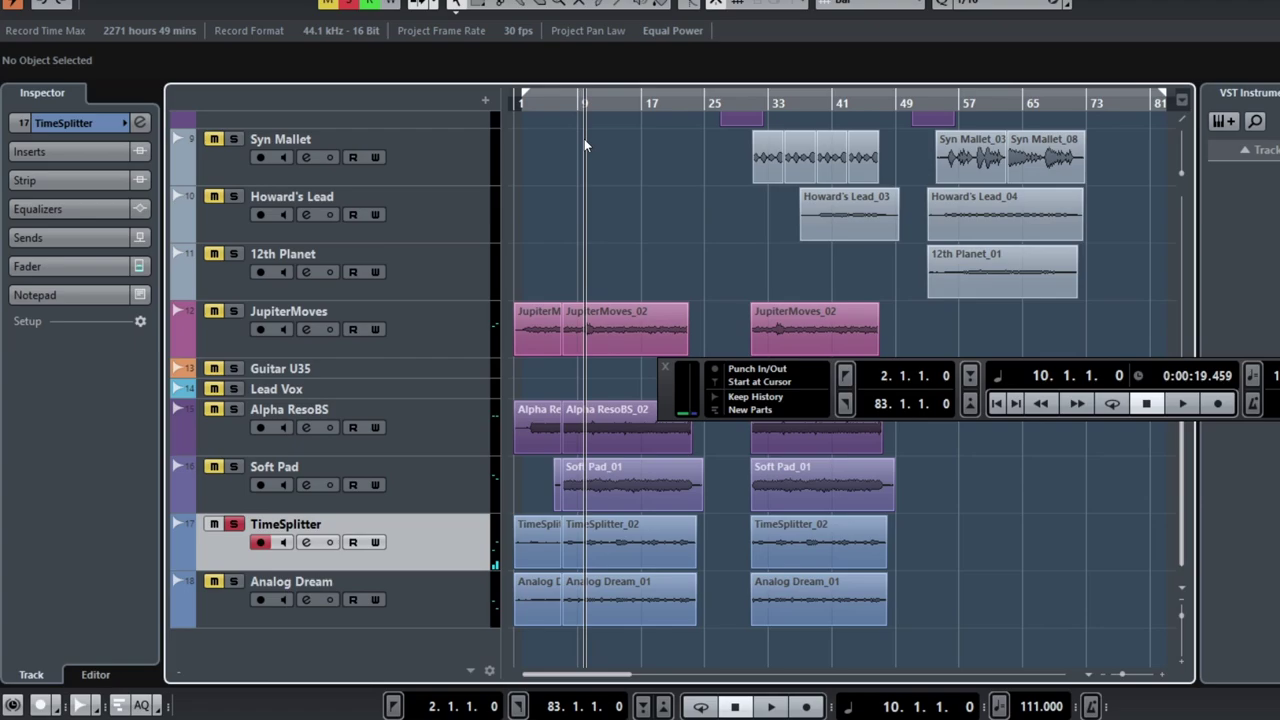
click(233, 524)
click(234, 466)
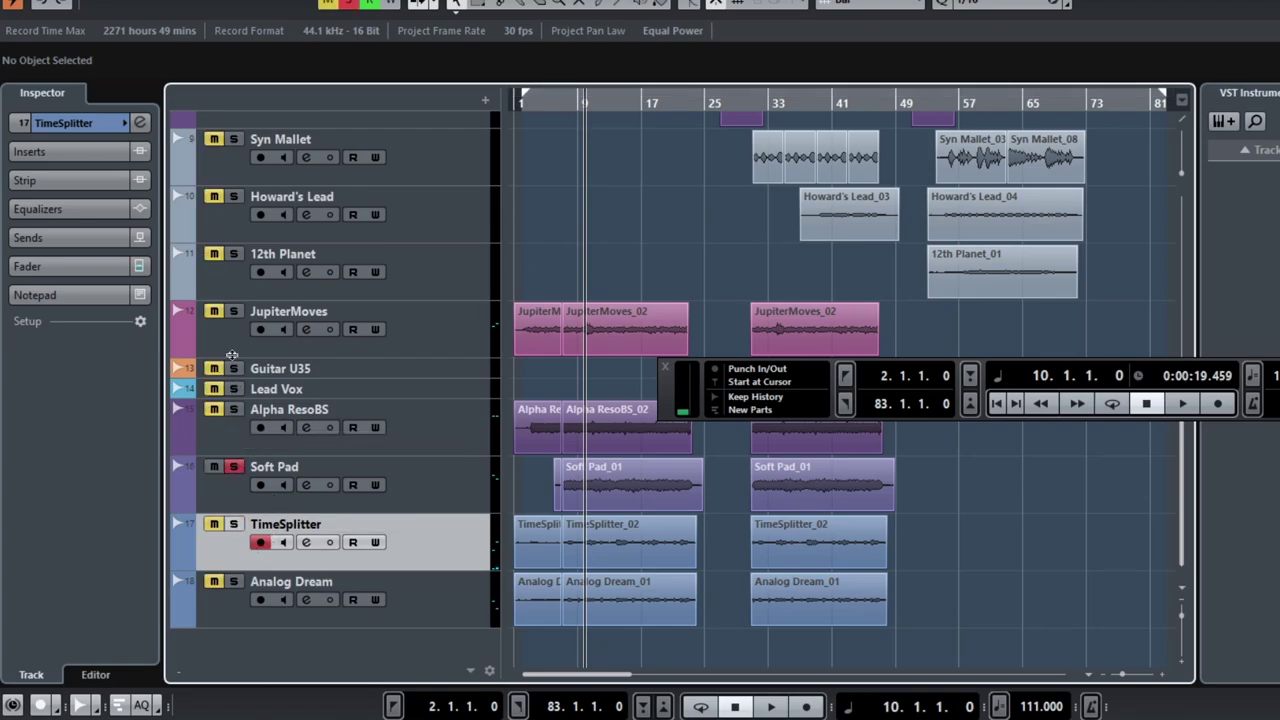
key(space)
click(235, 316)
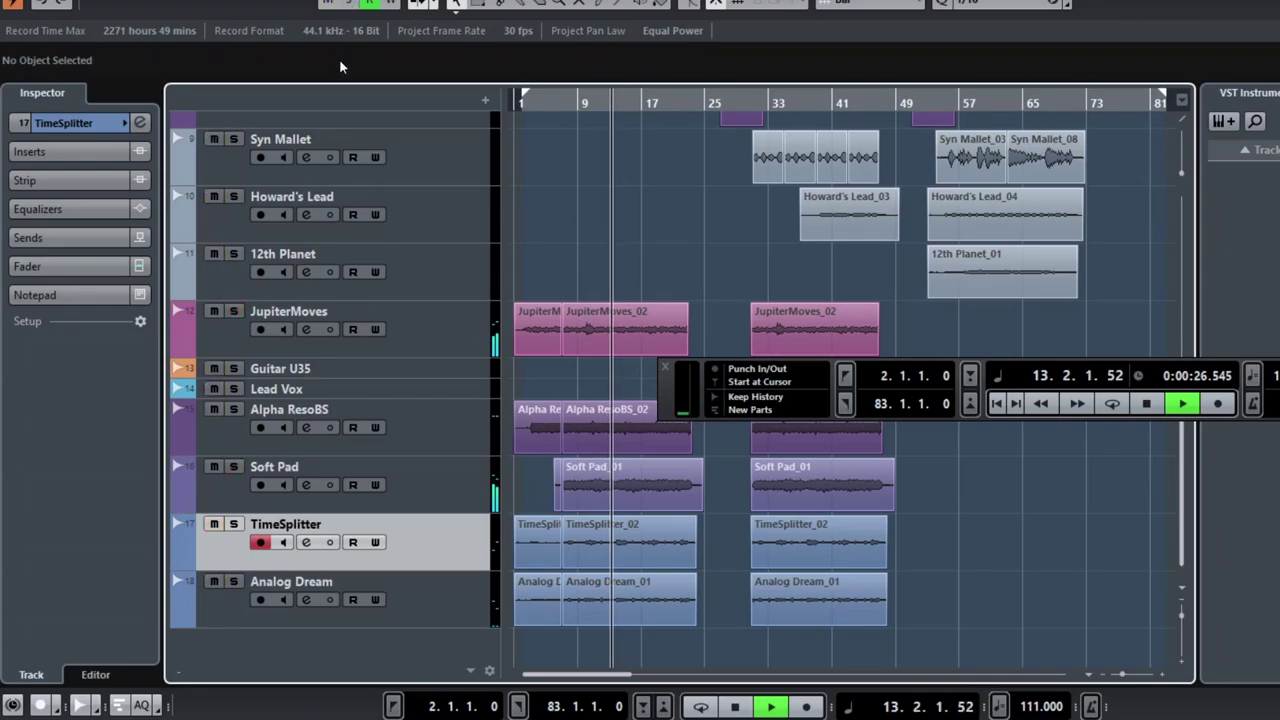
scroll(625, 240, up, 6)
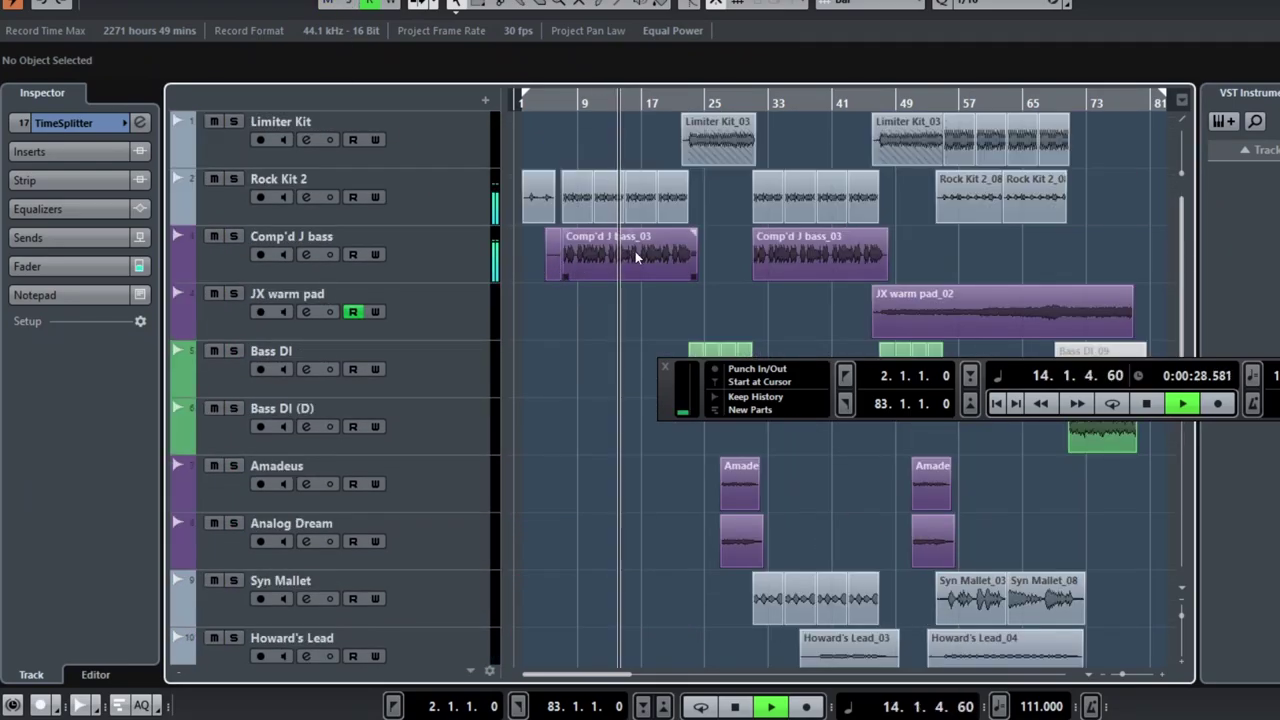
scroll(670, 253, down, 2)
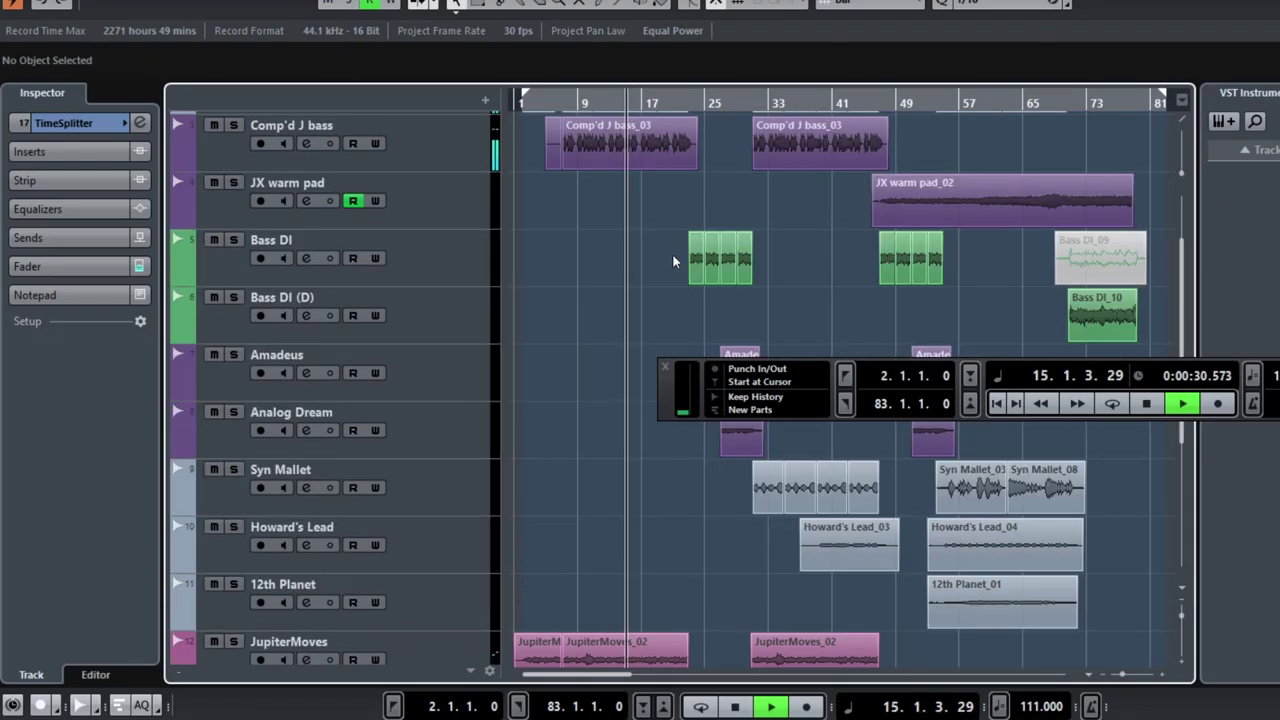
Step: Stop playback and place the playback position at bar 23, where the Bass DI clips begin
scroll(672, 253, up, 2)
key(space)
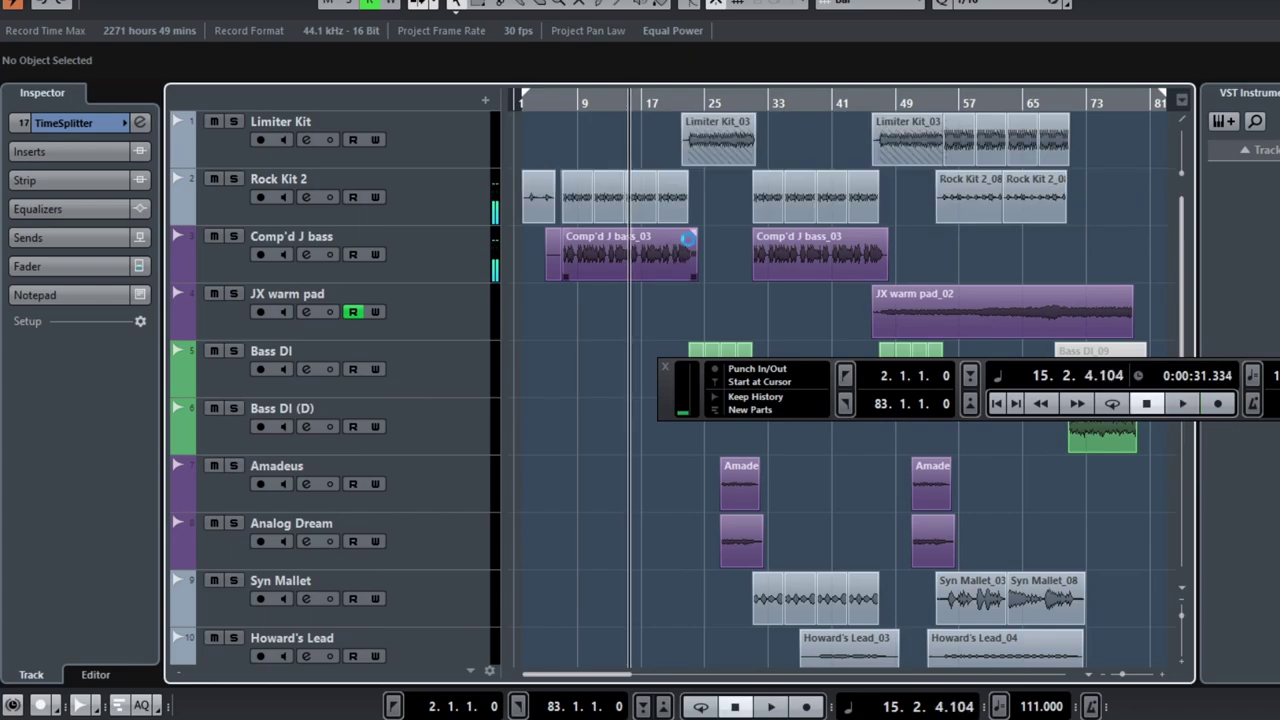
click(681, 99)
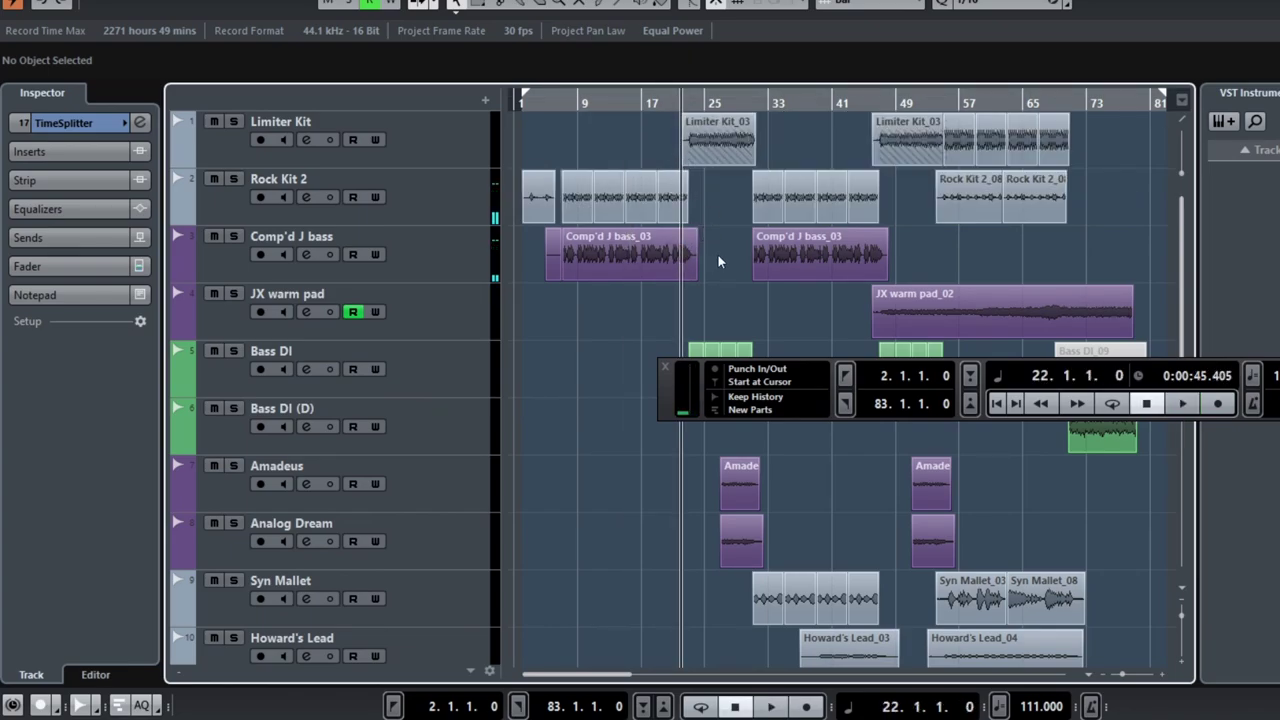
scroll(718, 254, right, 2)
scroll(650, 226, up, 3)
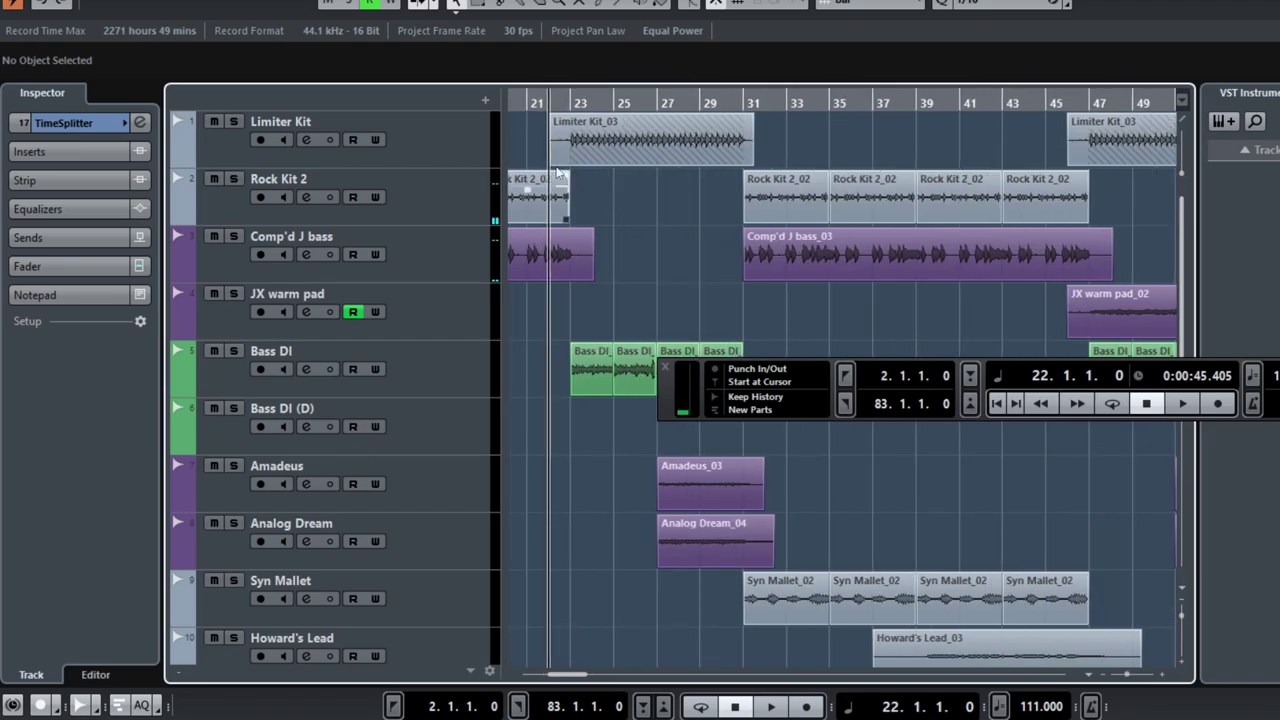
click(569, 100)
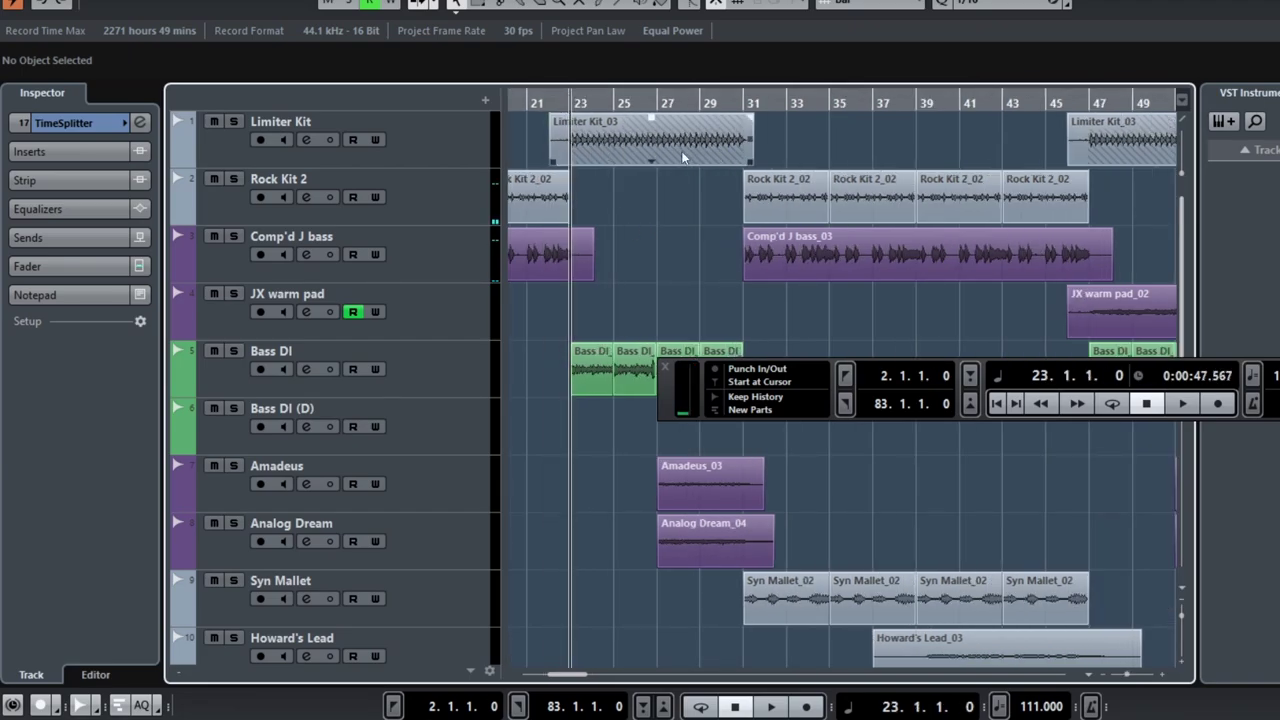
Step: Examine which tracks drop out or enter from bar 23, marking out the Amadeus_03 and Analog Dream_04 clips at bar 27
scroll(603, 228, down, 2)
scroll(731, 257, down, 5)
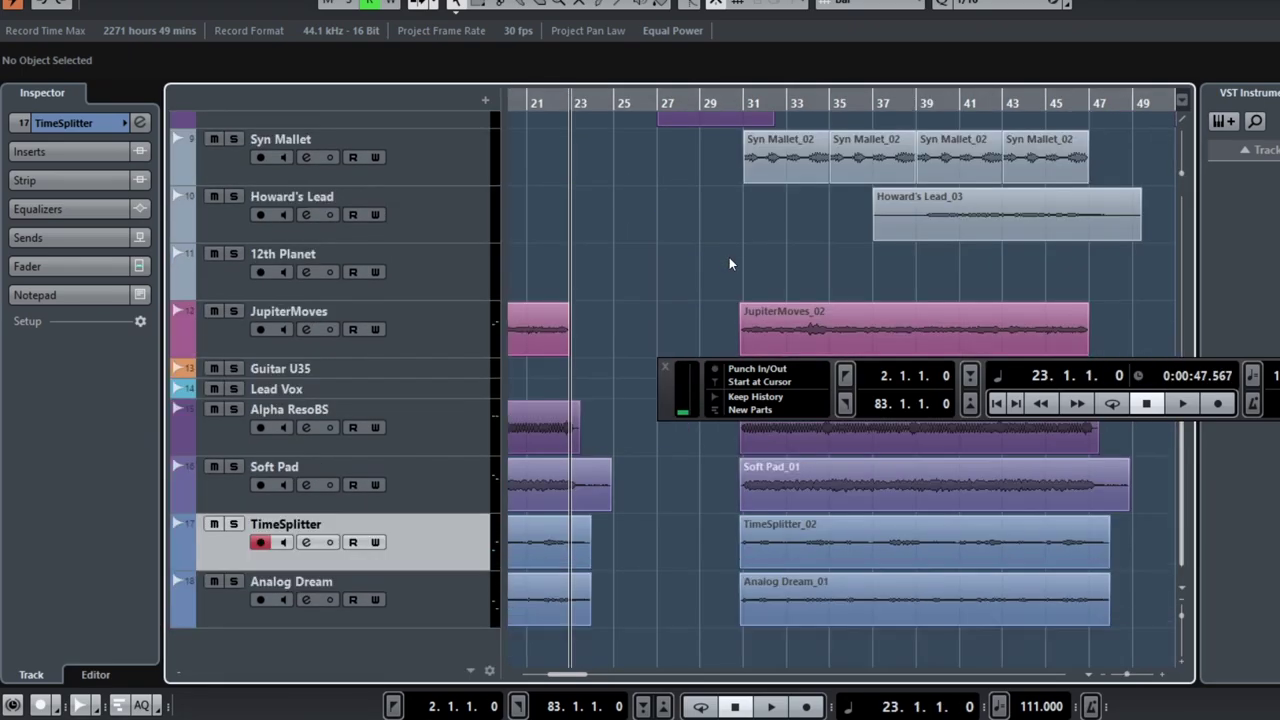
scroll(729, 257, up, 5)
scroll(641, 308, down, 5)
scroll(622, 331, up, 4)
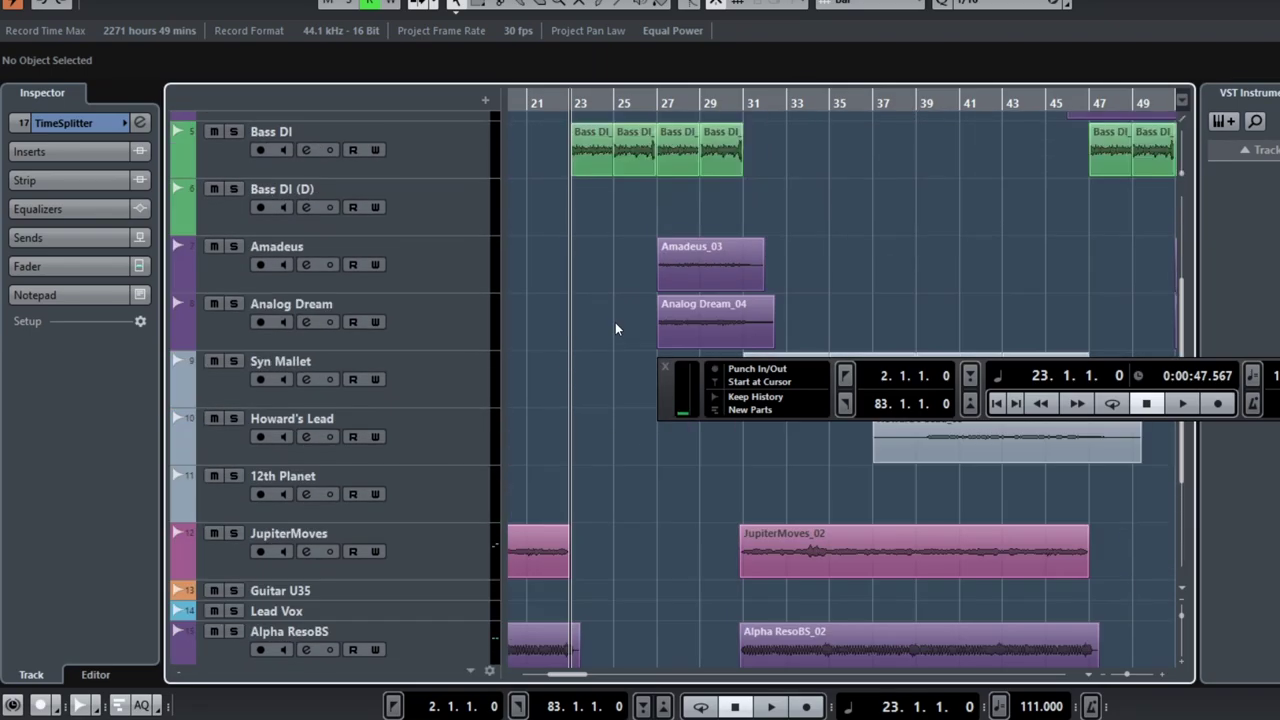
drag(598, 257, 762, 320)
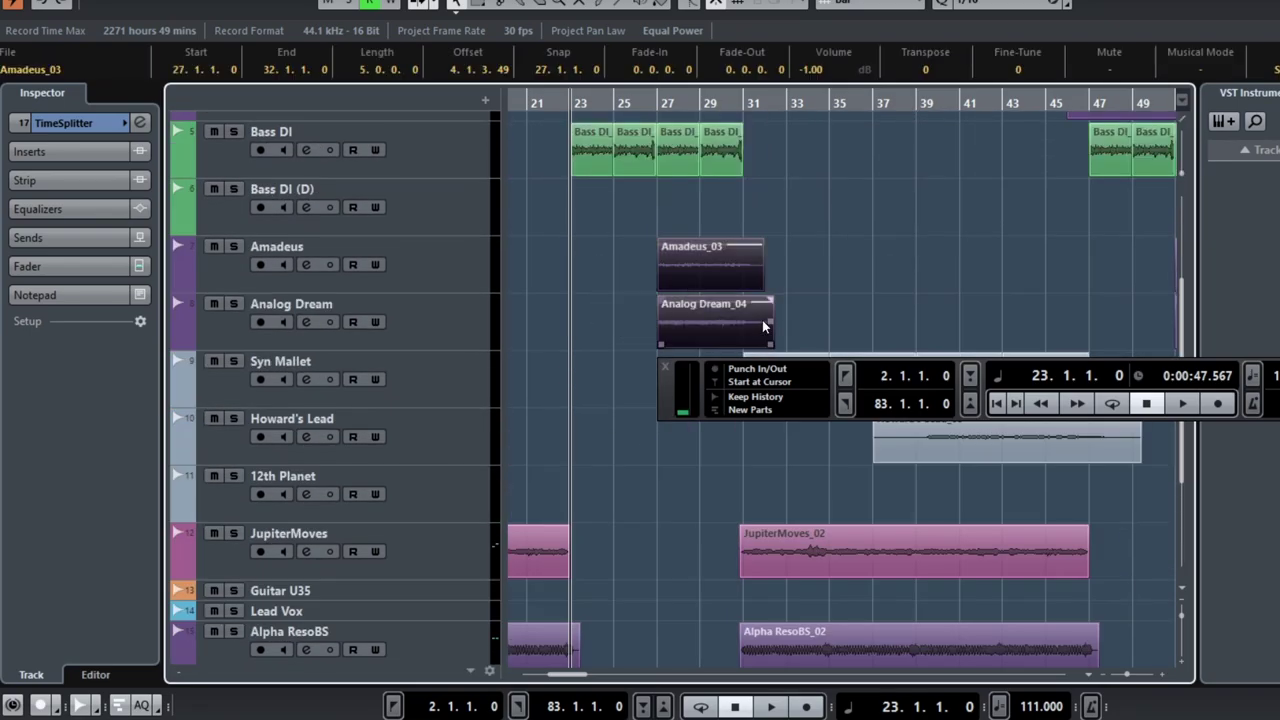
click(811, 266)
scroll(812, 266, up, 2)
Step: Move the floating transport below the Analog Dream clips and play from bar 23, soloing Bass DI until about bar 30
drag(659, 395, 476, 642)
scroll(745, 365, up, 2)
key(space)
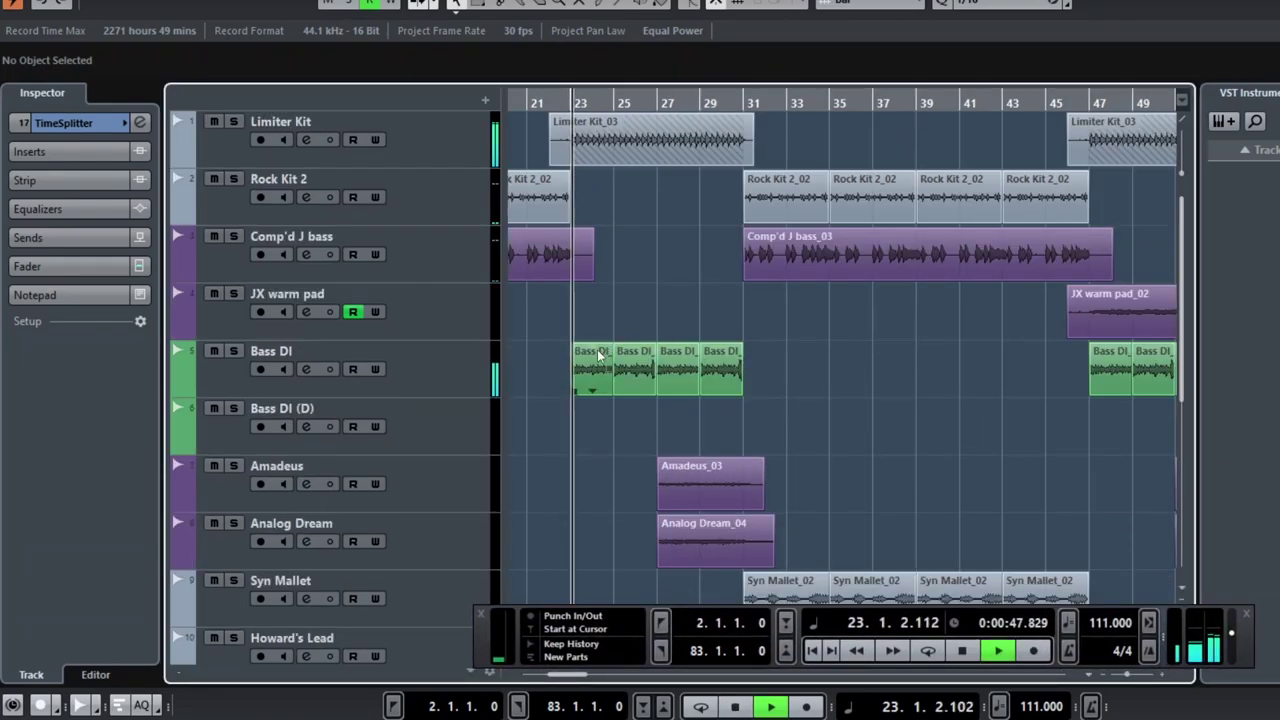
click(233, 352)
scroll(666, 370, up, 3)
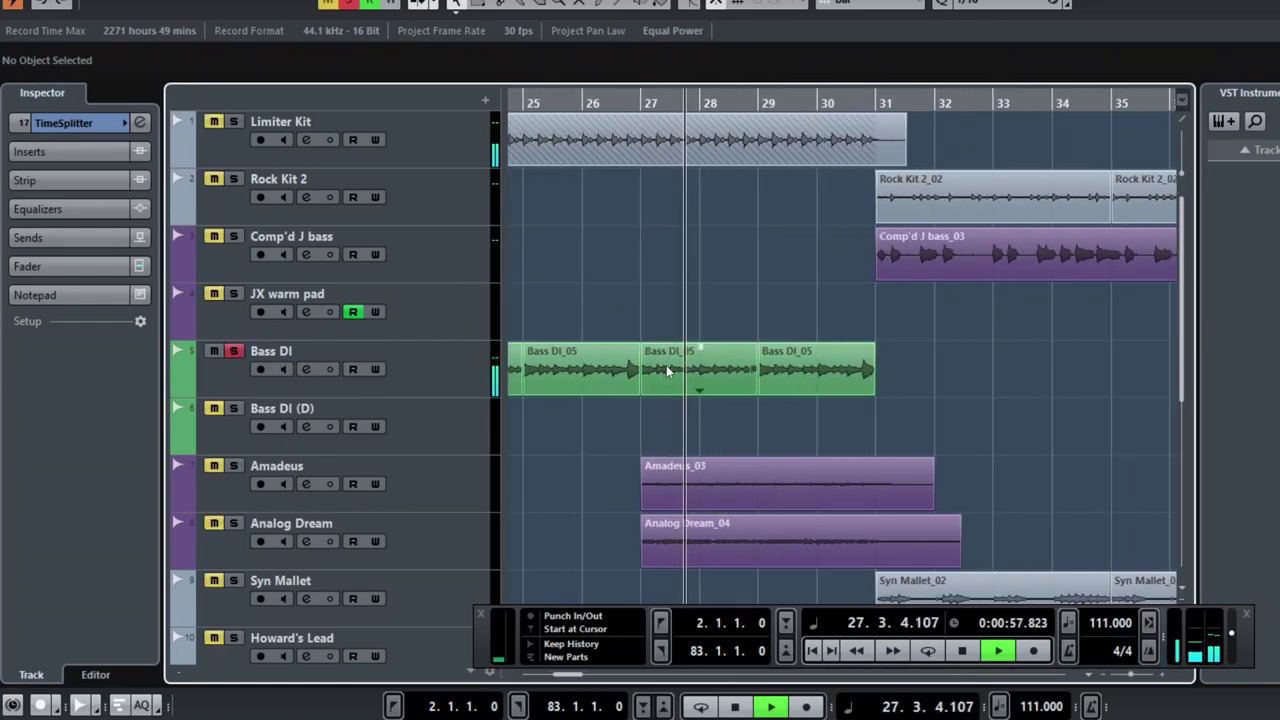
scroll(666, 370, left, 2)
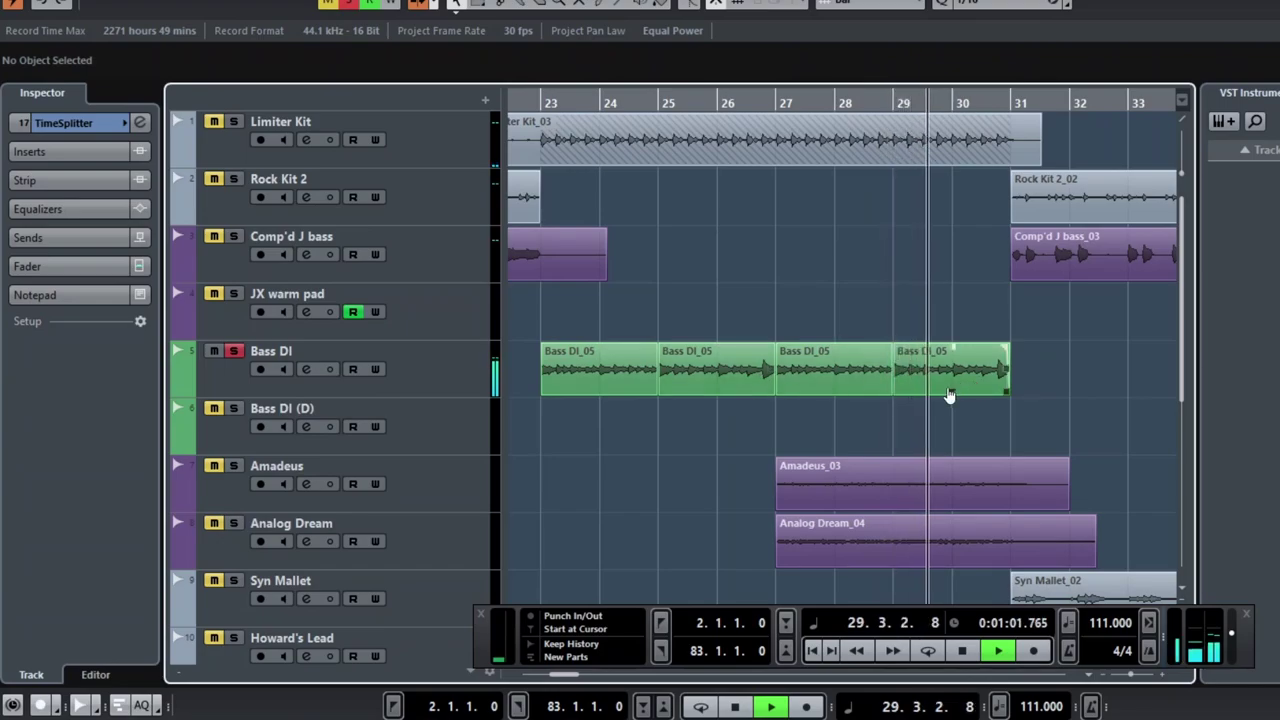
key(space)
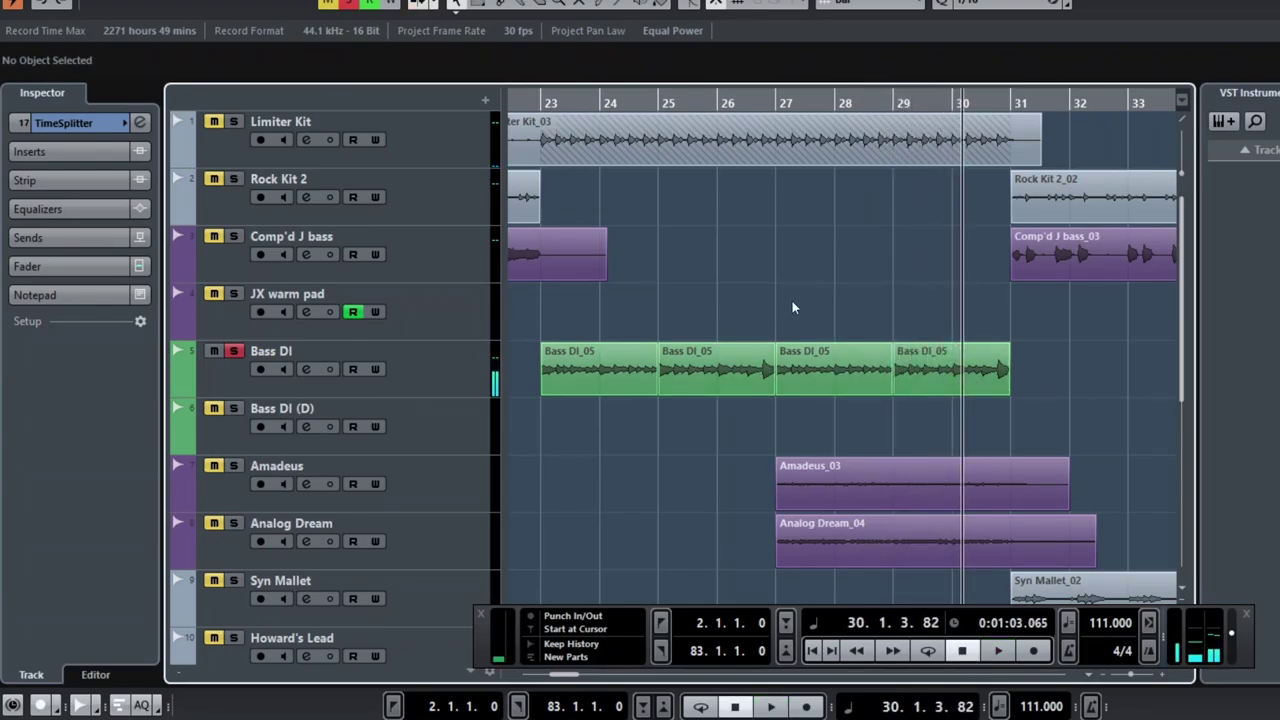
Step: Replay the soloed Bass DI from bar 23 and stop near the end of bar 25
click(551, 103)
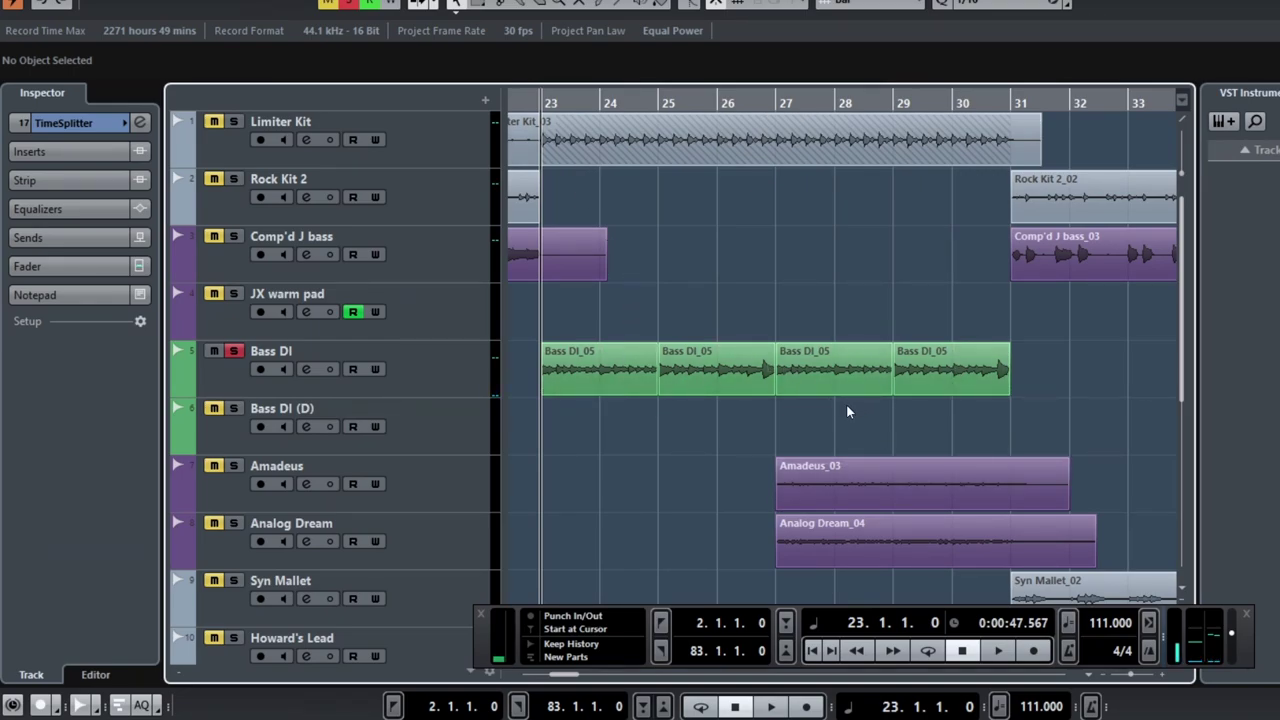
key(space)
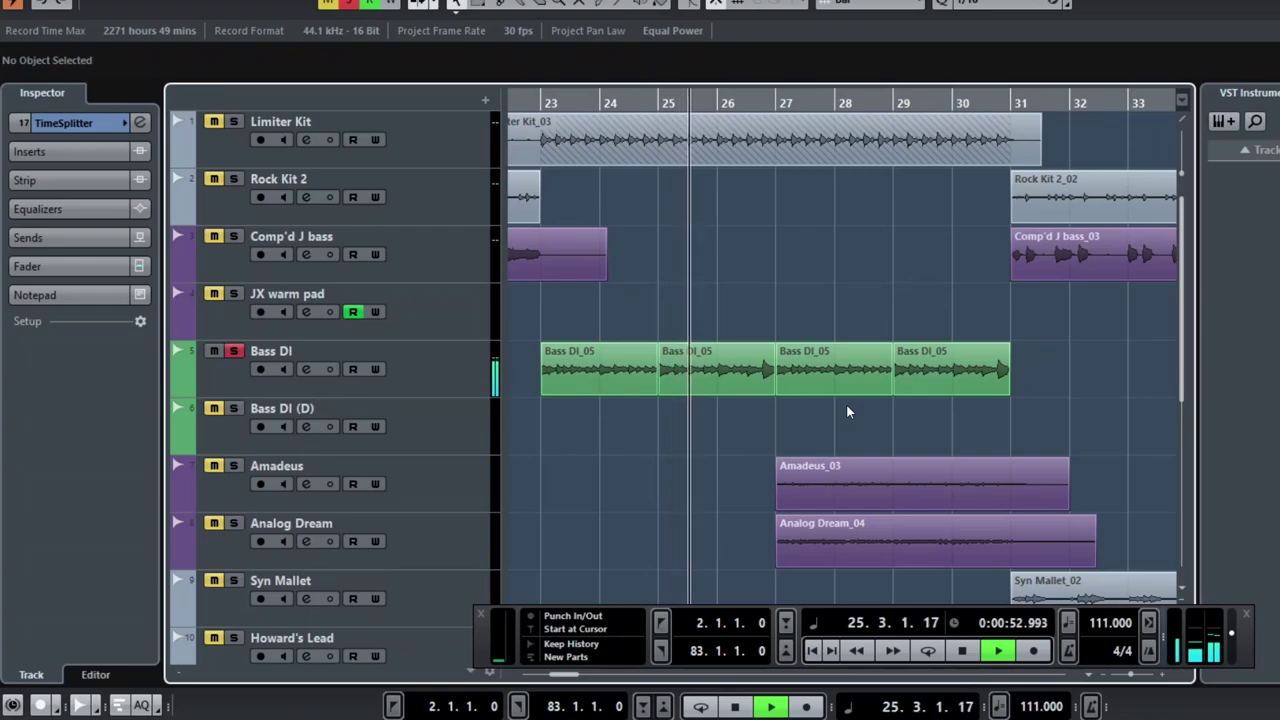
key(space)
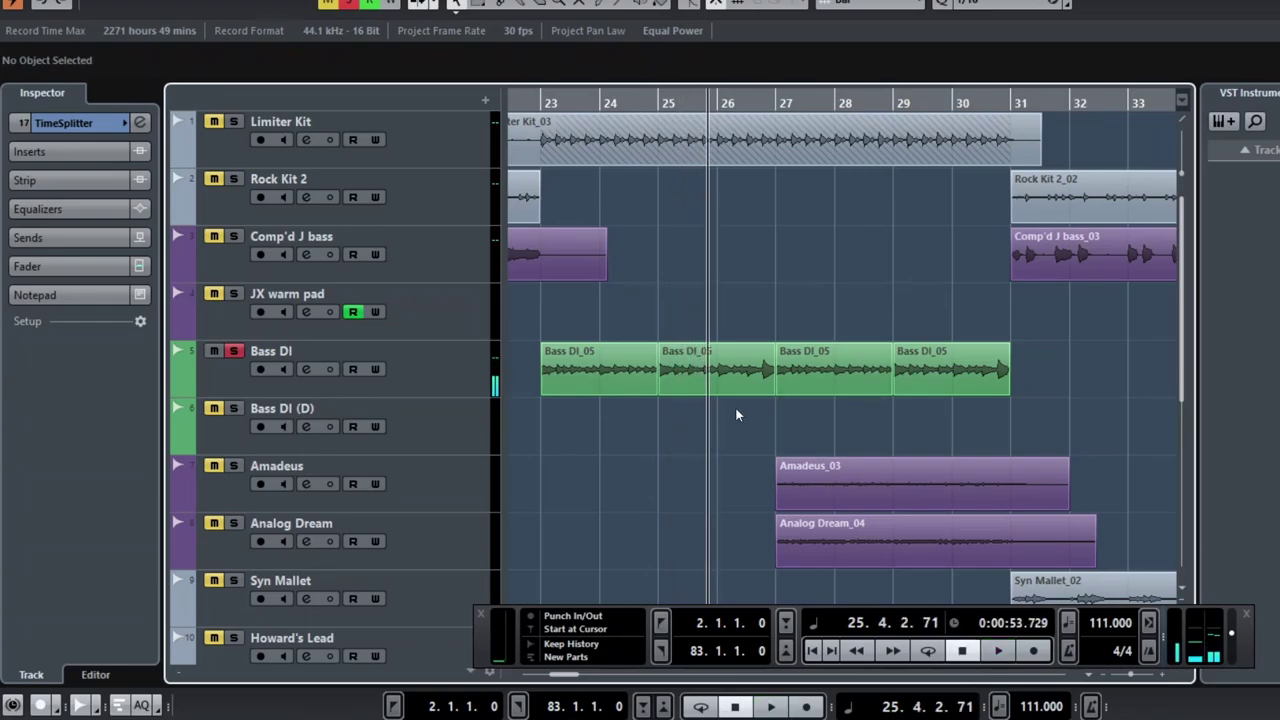
Step: Replace the Bass DI solo with Amadeus and Analog Dream and place the playback position at bar 27
scroll(771, 397, down, 3)
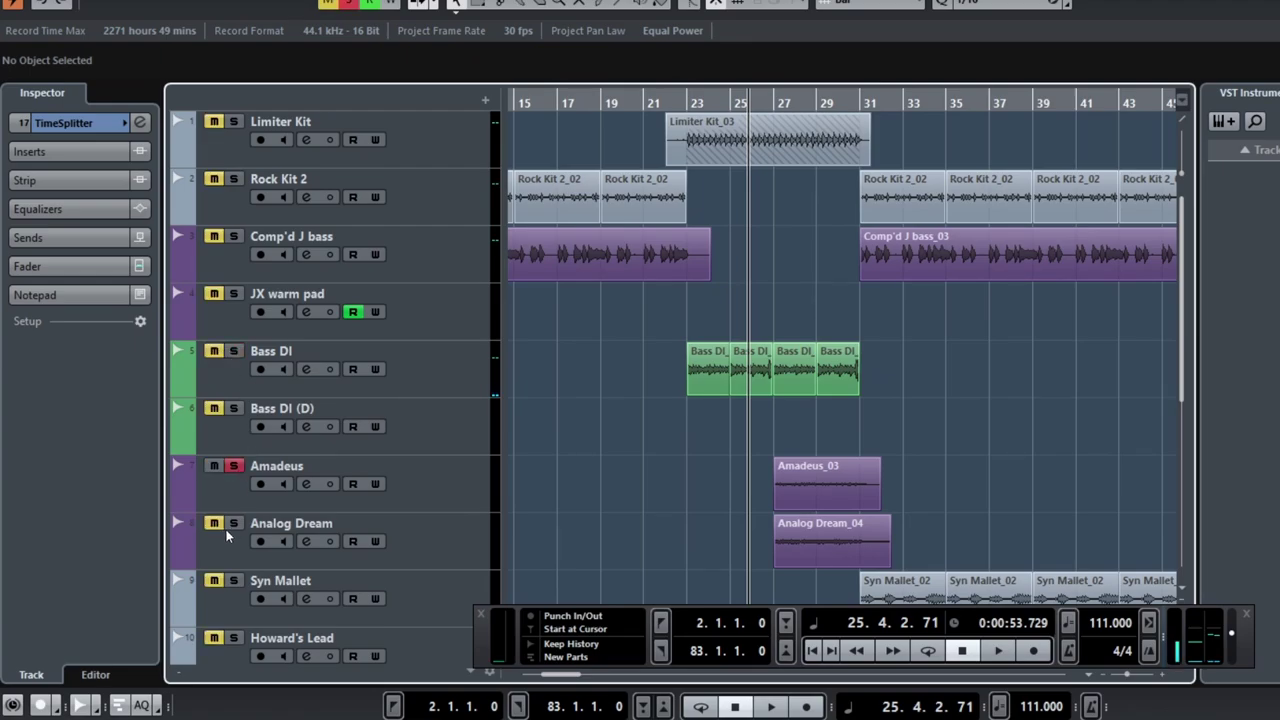
click(779, 137)
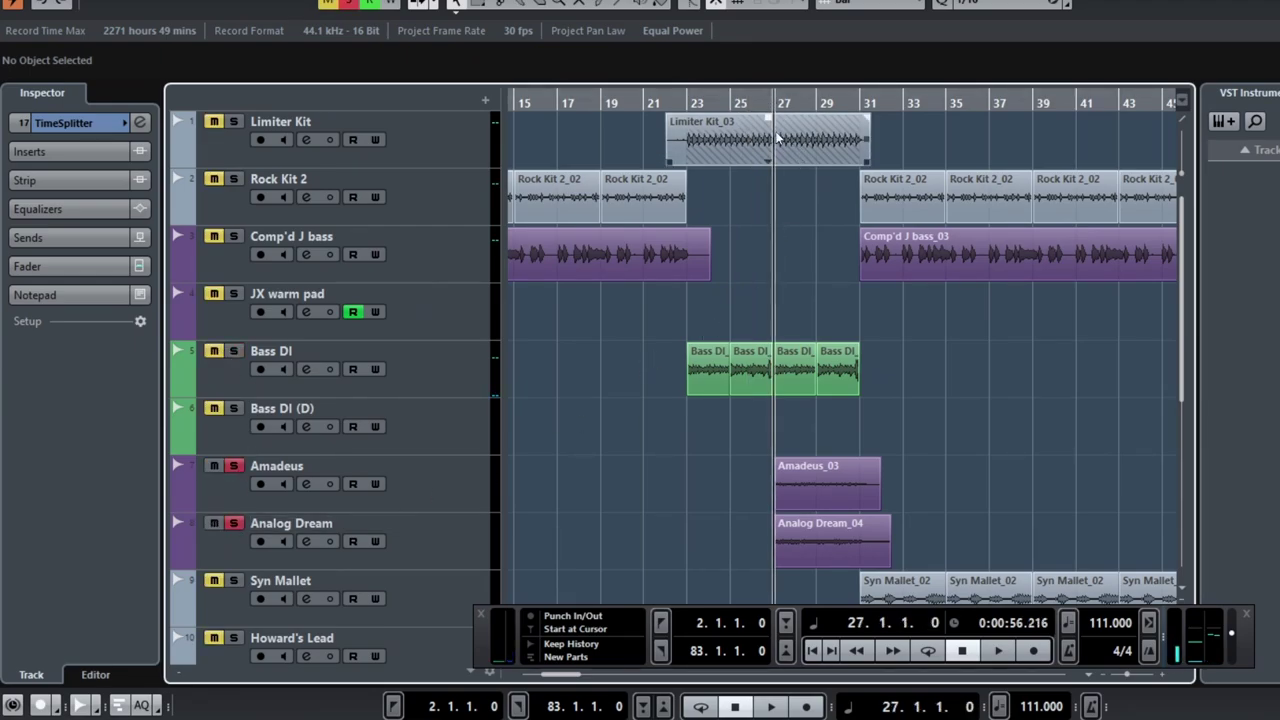
scroll(871, 565, up, 4)
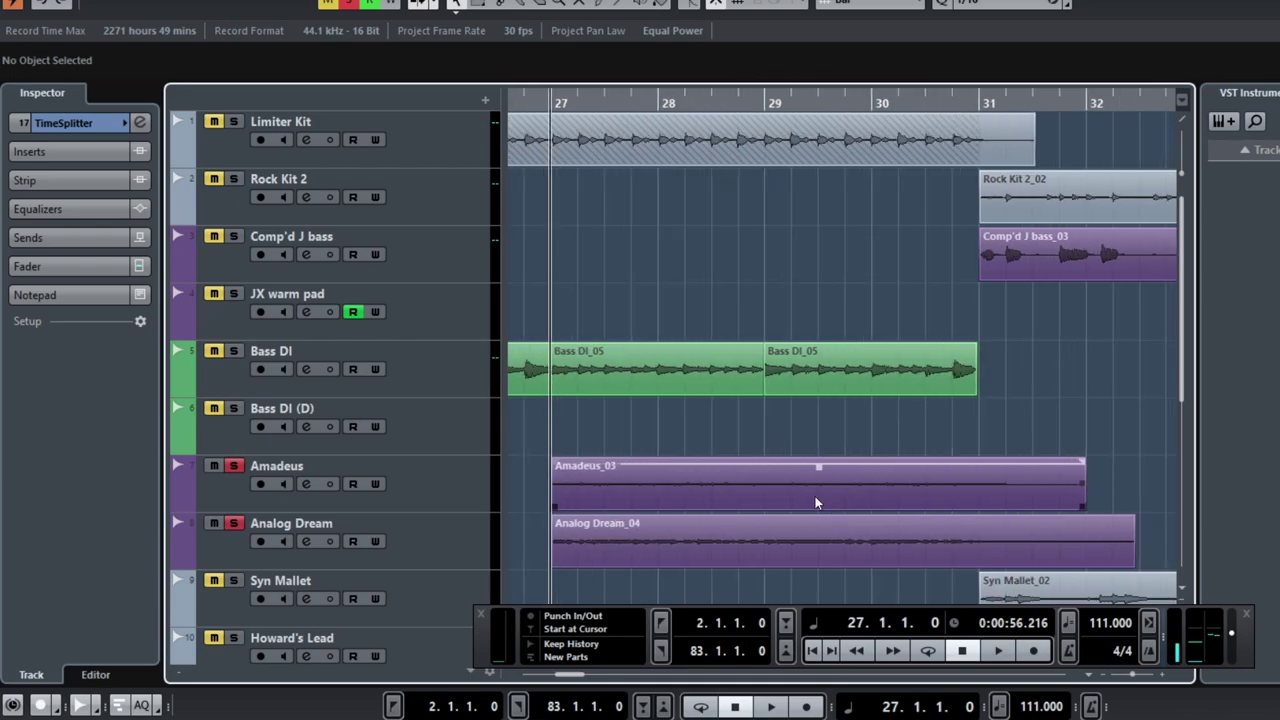
scroll(815, 496, down, 2)
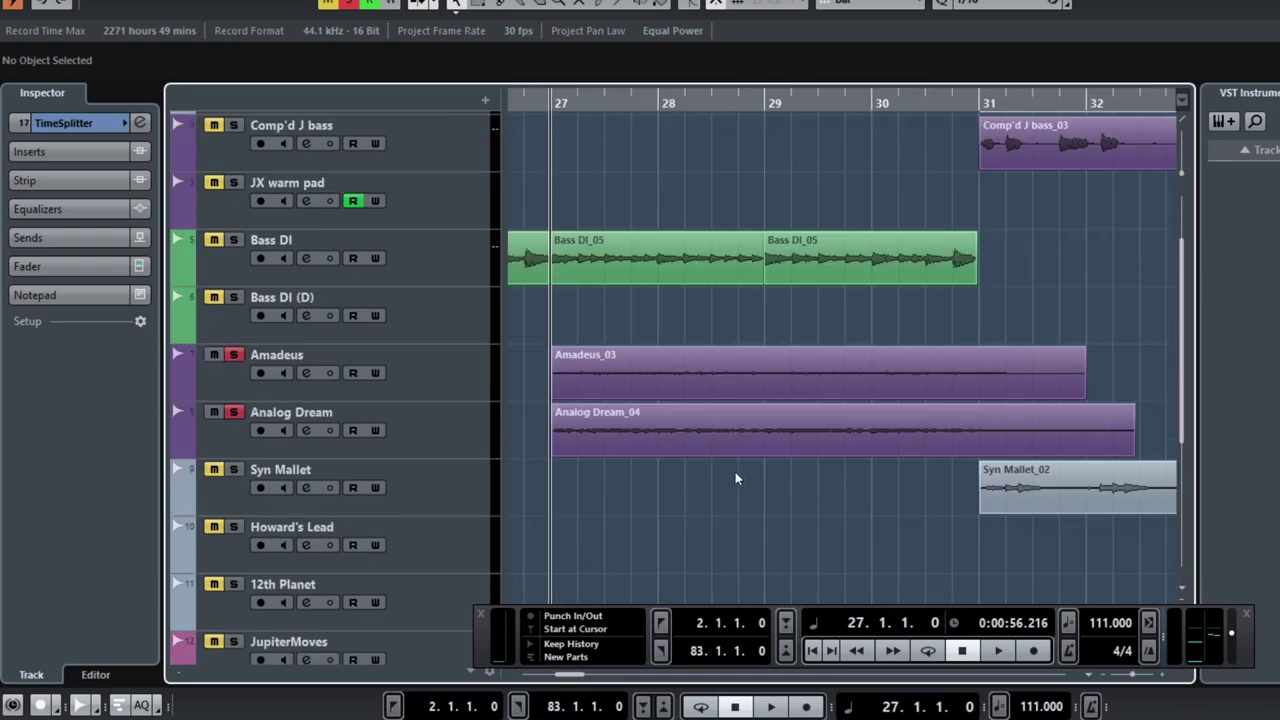
Step: Point out the Amadeus_03 and Analog Dream_04 clips in turn and play both soloed tracks from bar 27 to bar 31
click(624, 370)
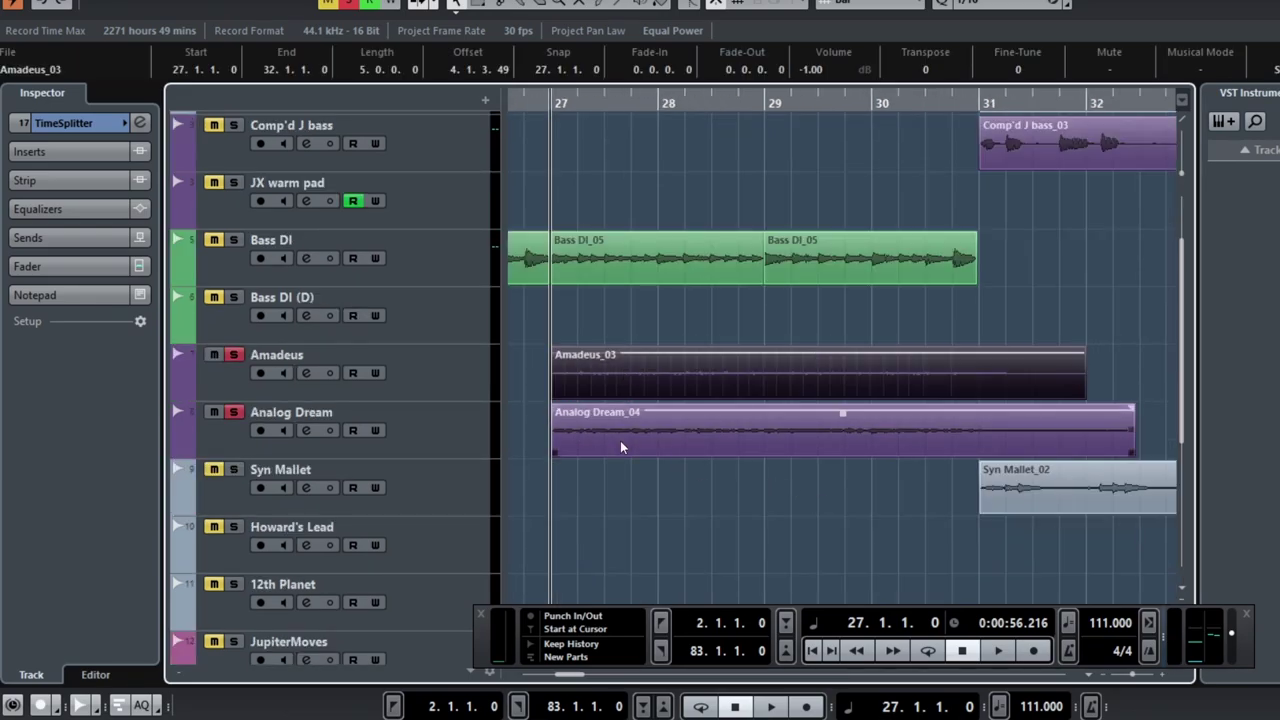
click(654, 482)
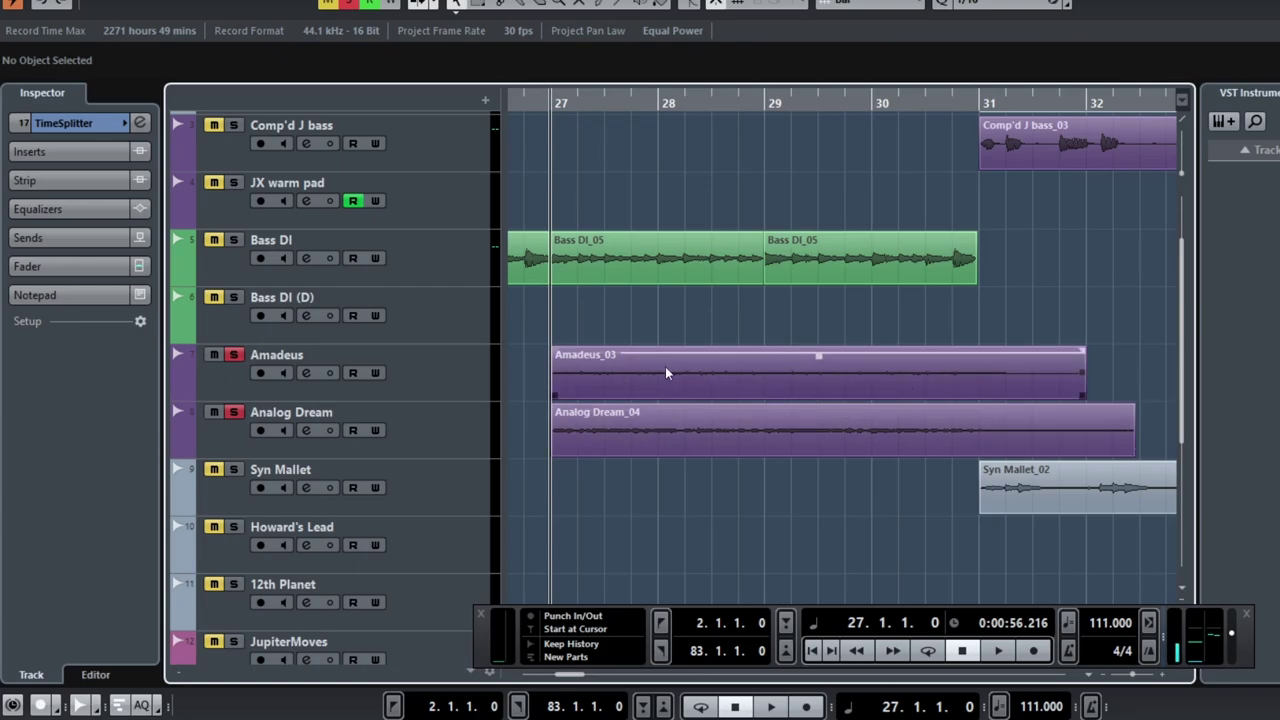
click(639, 430)
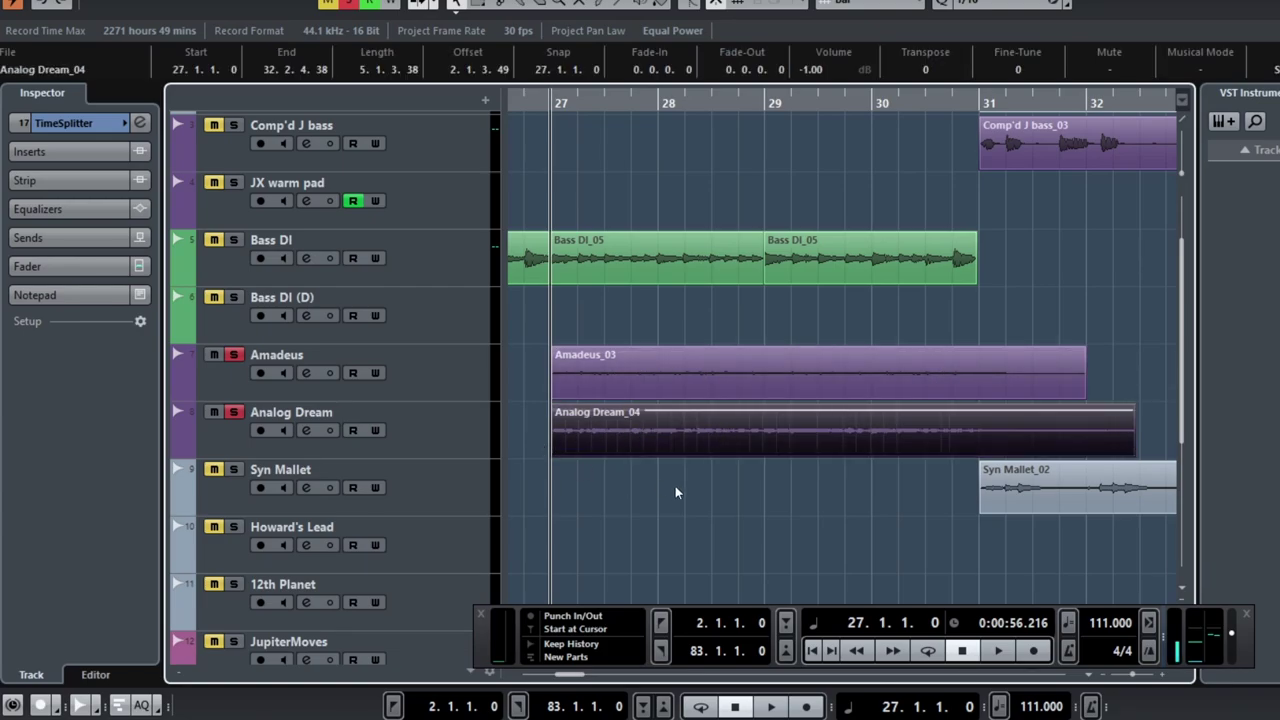
click(675, 485)
click(641, 430)
click(686, 485)
key(space)
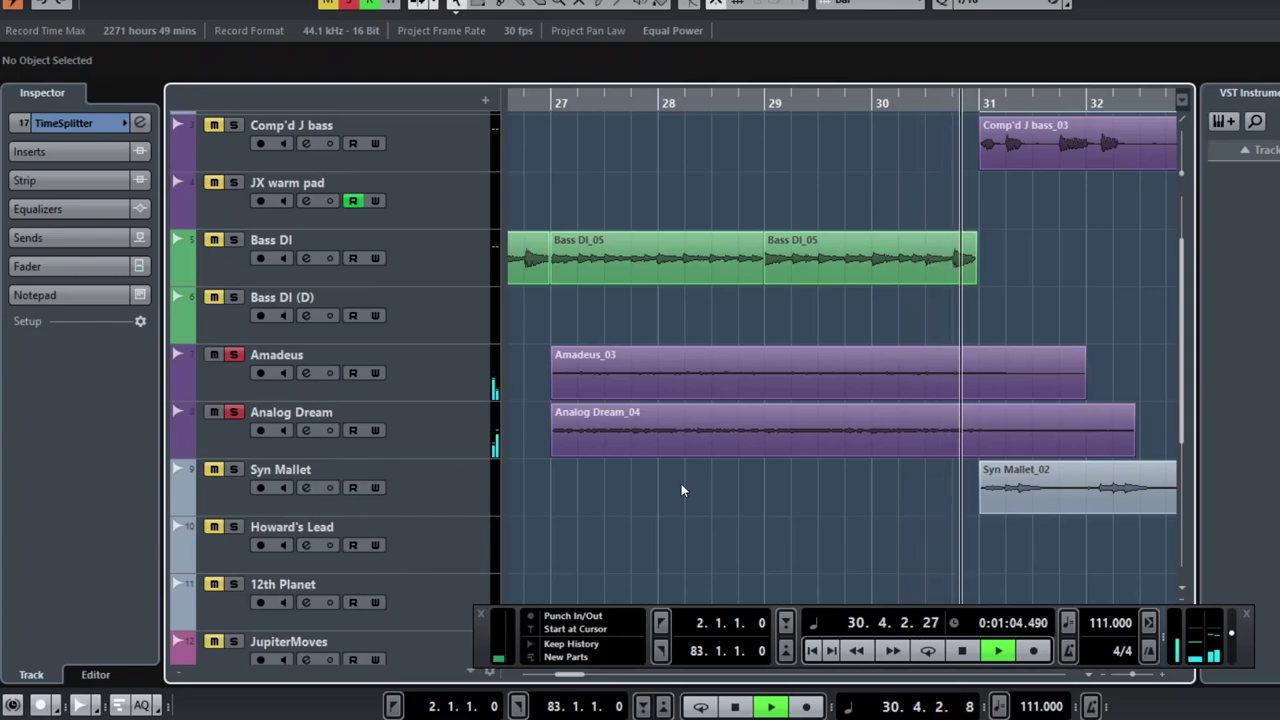
key(space)
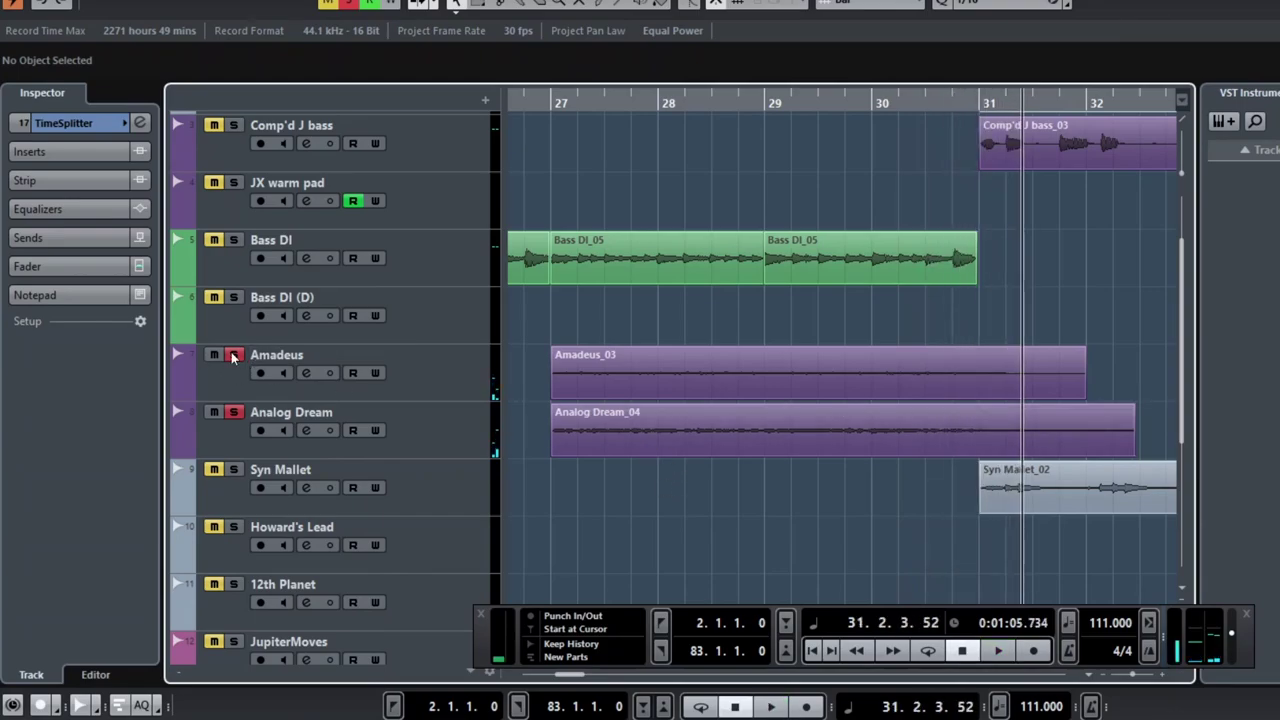
Step: Replace the Amadeus and Analog Dream solos with Syn Mallet, play on from bar 31, and return to the full mix
scroll(769, 369, down, 3)
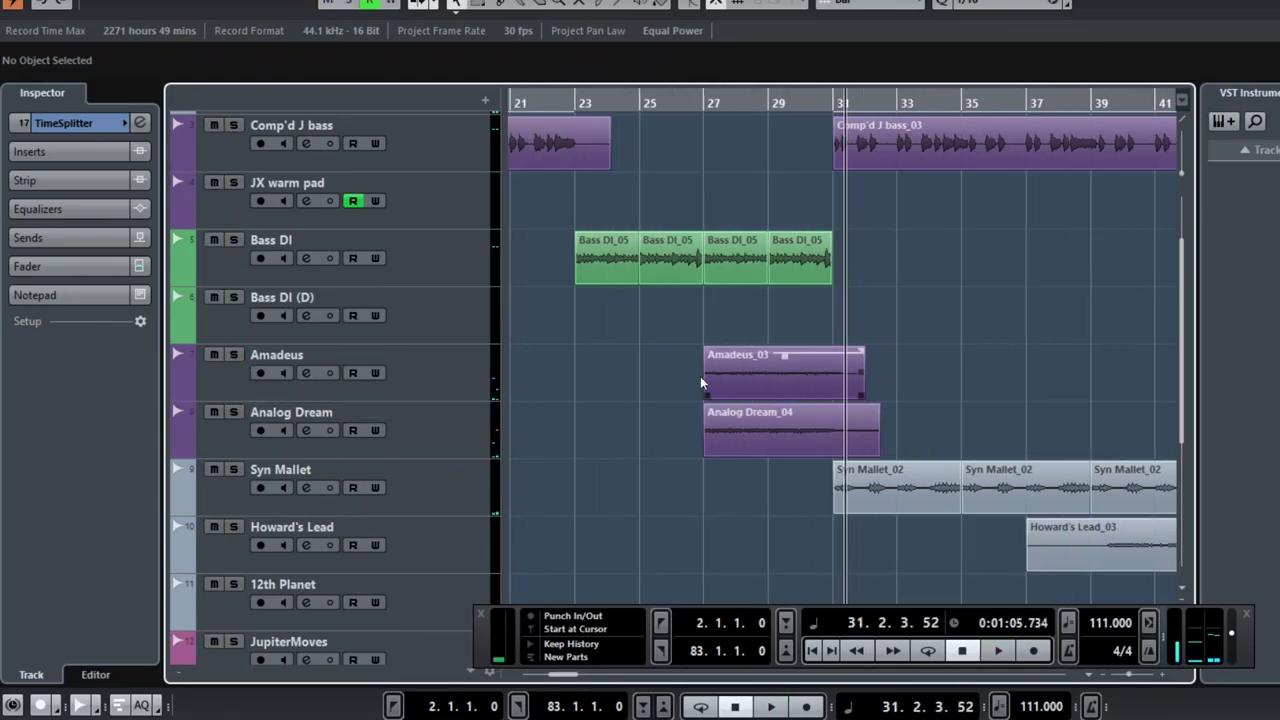
key(space)
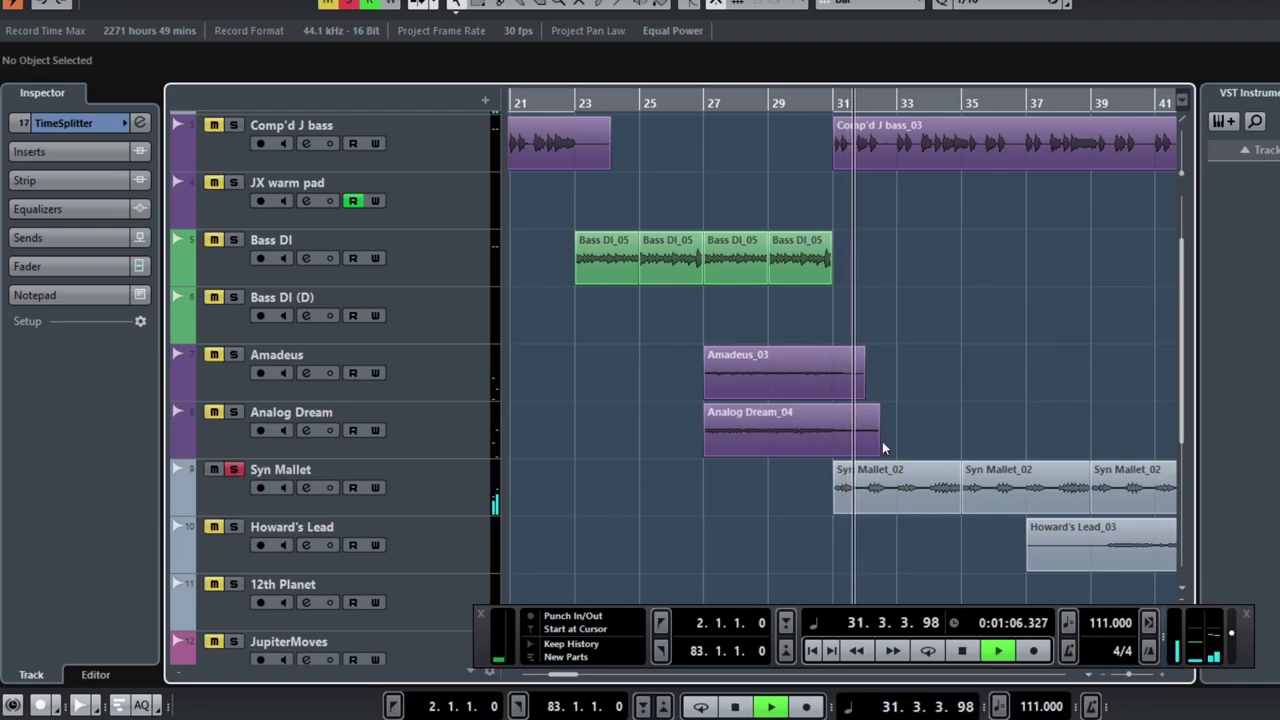
scroll(890, 396, down, 3)
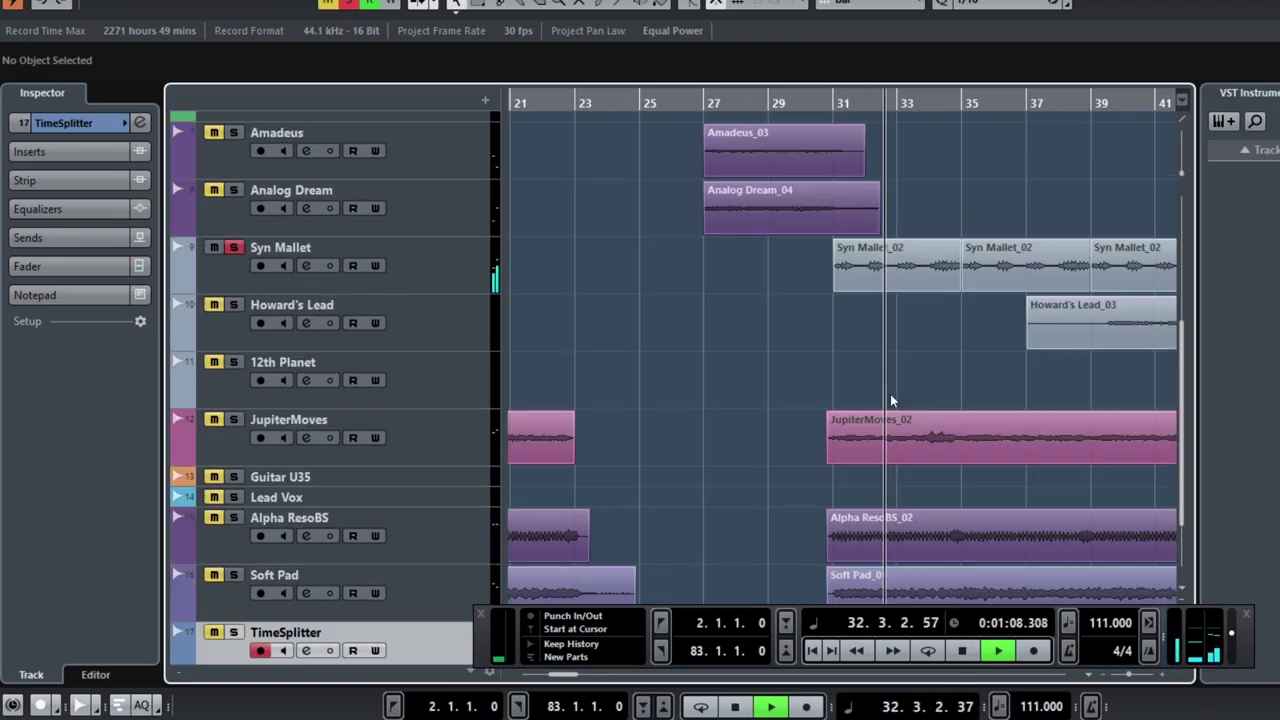
scroll(900, 315, right, 3)
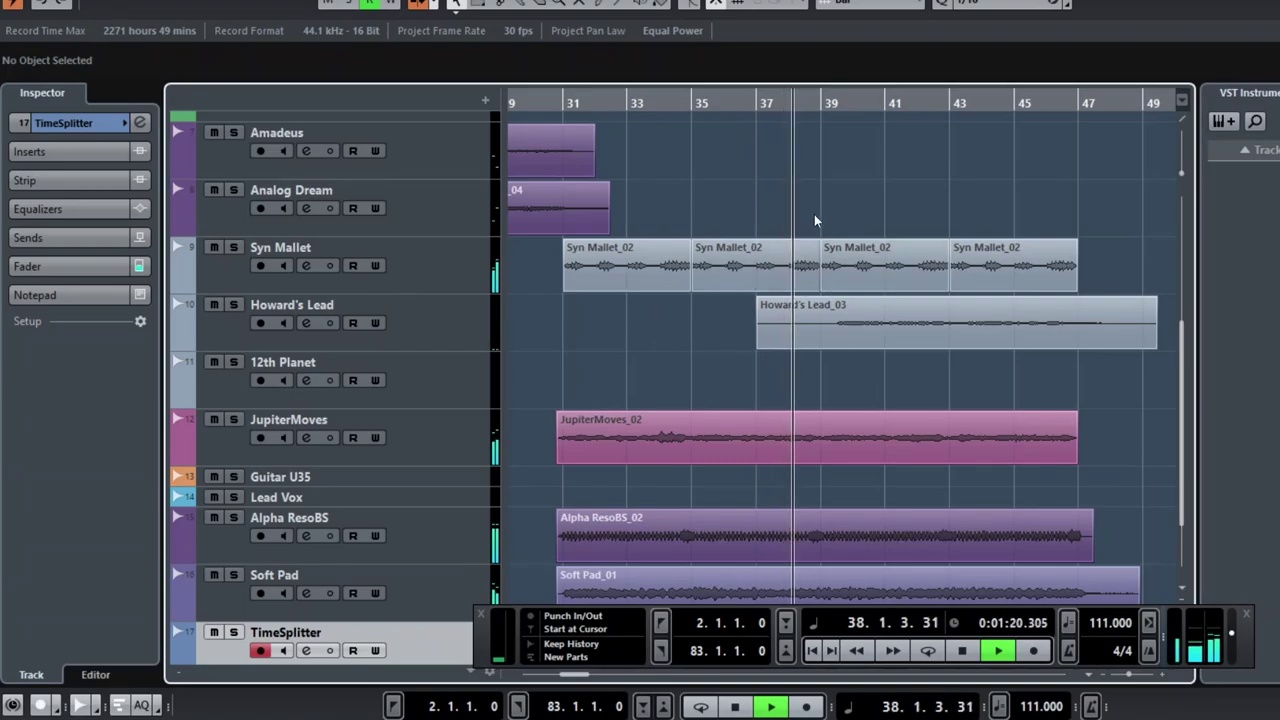
Step: Solo Howard's Lead during playback from about bar 38 and clear the solo near bar 45 to hear the full mix
click(233, 304)
click(824, 338)
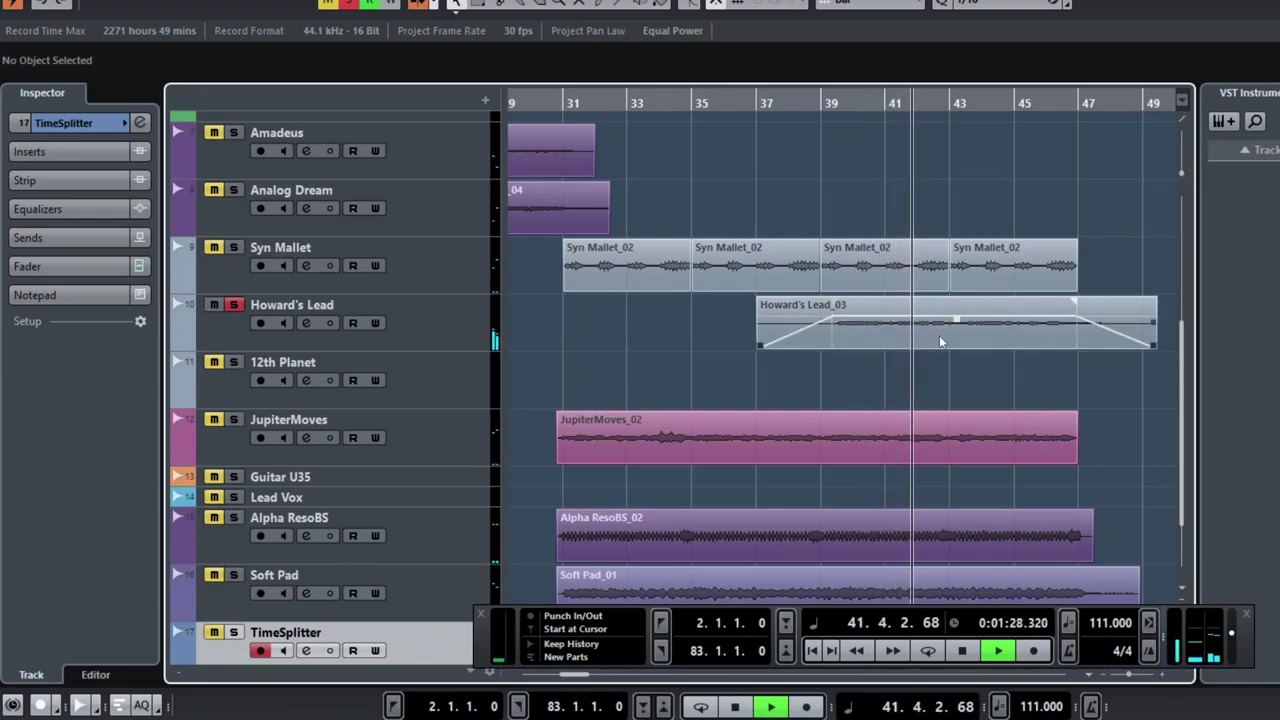
scroll(910, 342, right, 2)
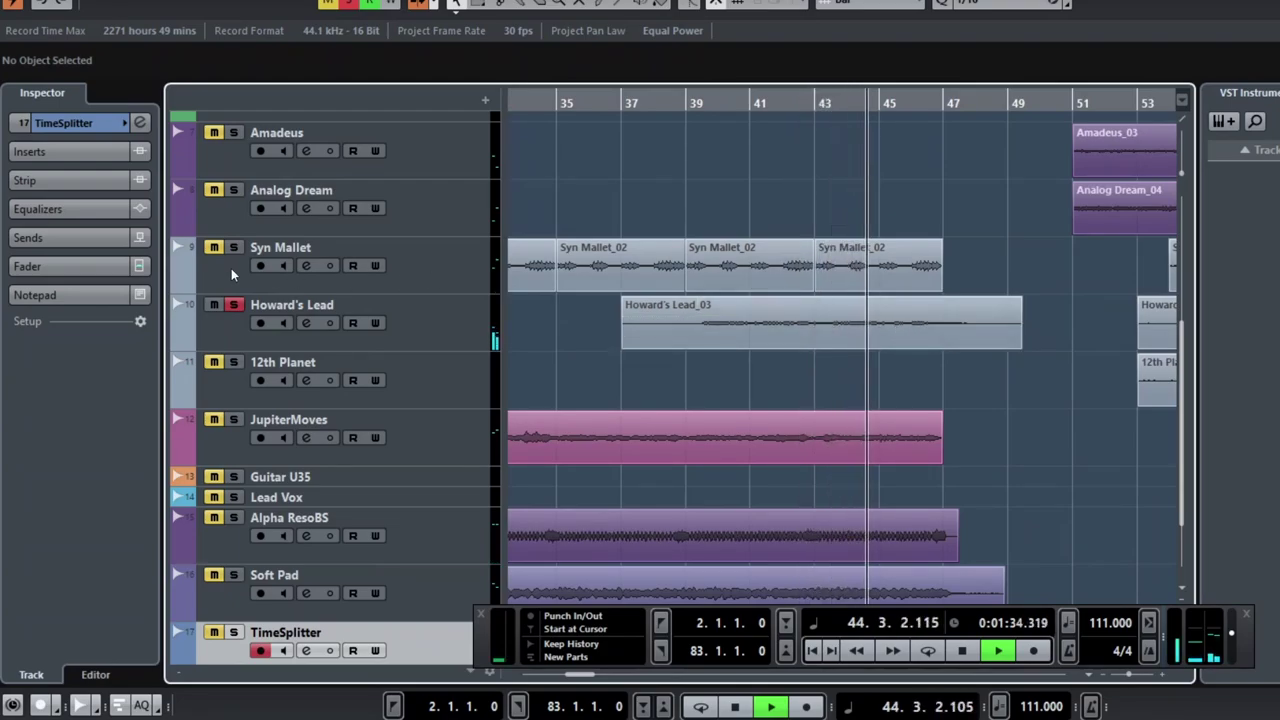
click(244, 302)
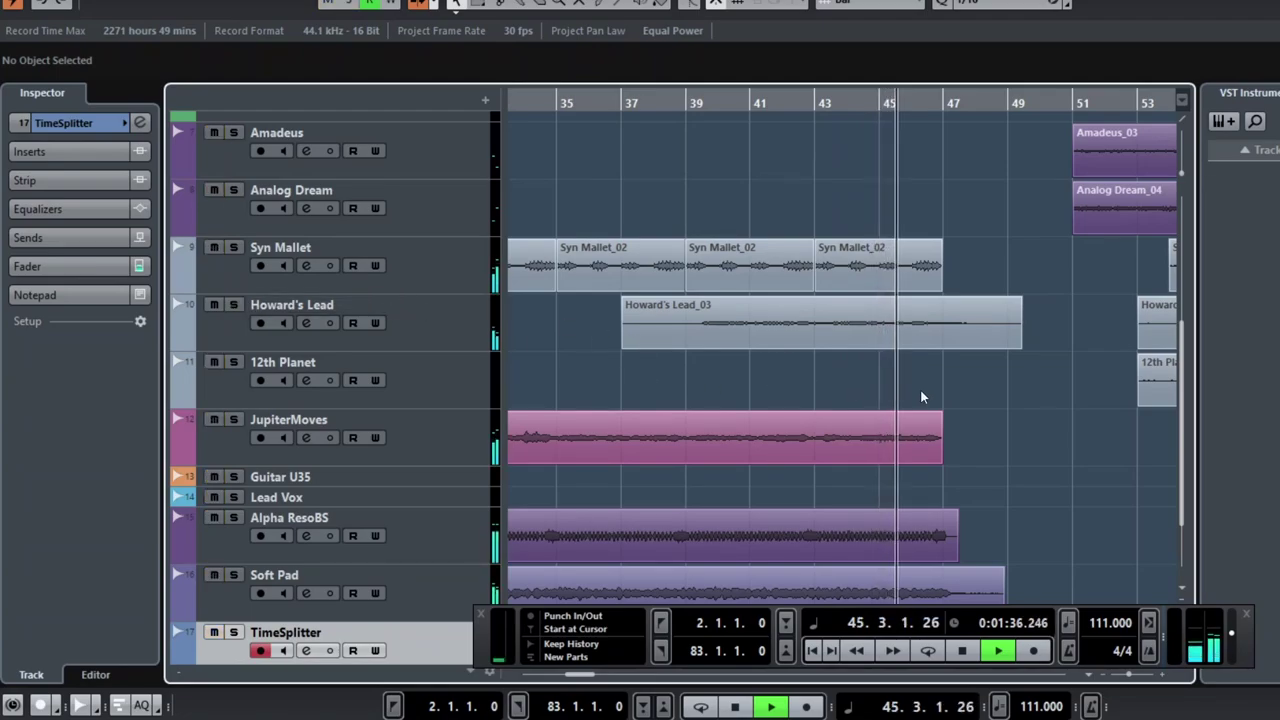
Step: Follow the full mix into the repeated Bass DI section at bar 47 and stop playback
scroll(922, 388, right, 2)
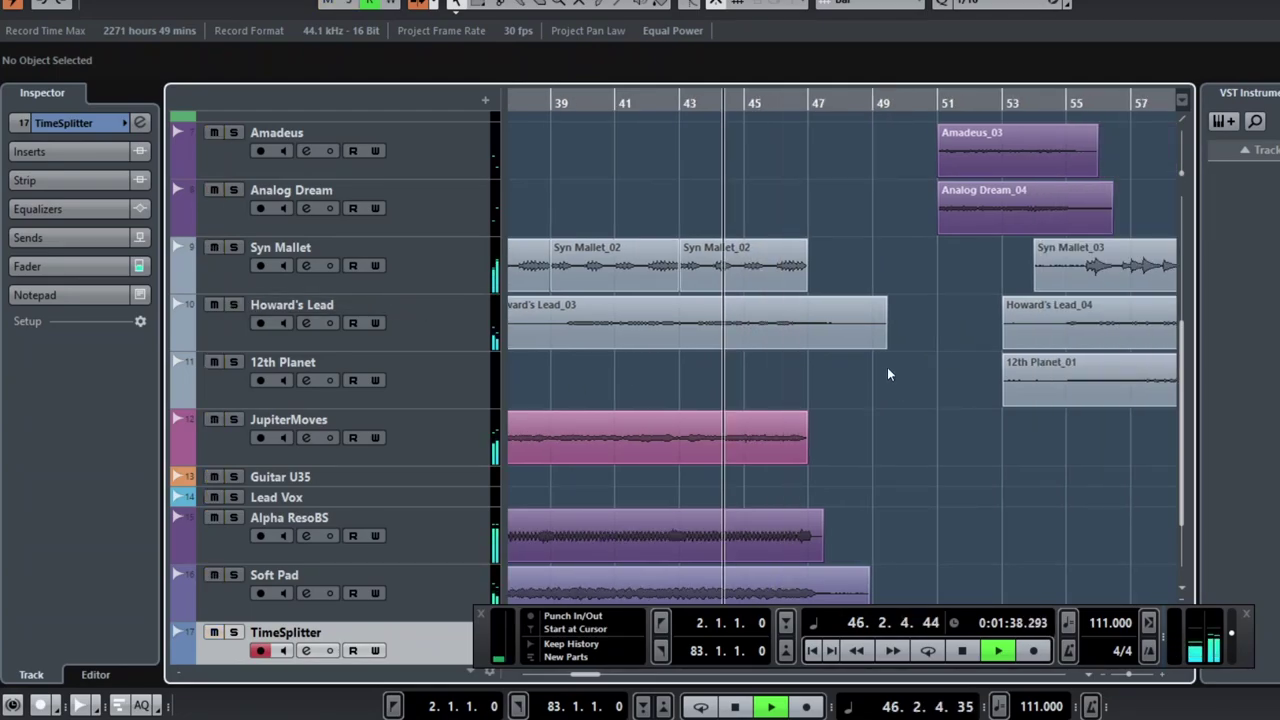
scroll(887, 367, right, 2)
scroll(805, 335, up, 3)
scroll(805, 335, down, 4)
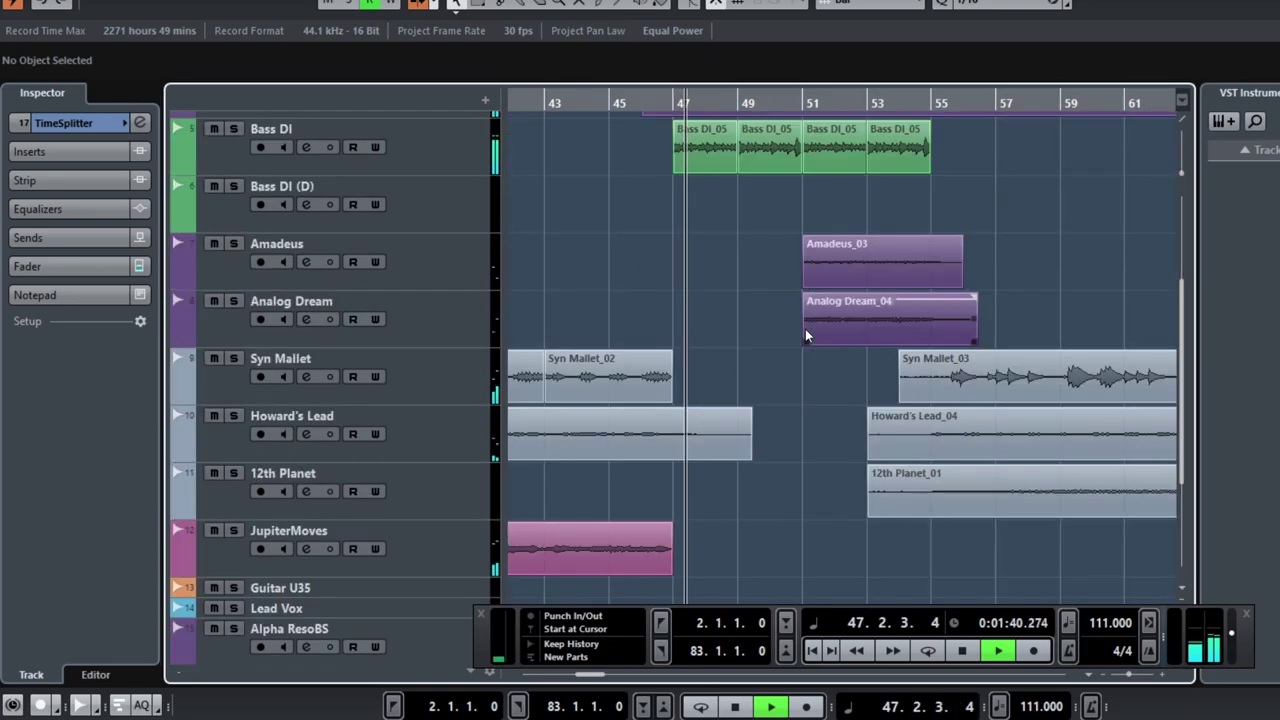
key(space)
Step: Play the full mix from about bar 55, following the Syn Mallet, Howard's Lead and 12th Planet parts of the final section
scroll(815, 321, right, 6)
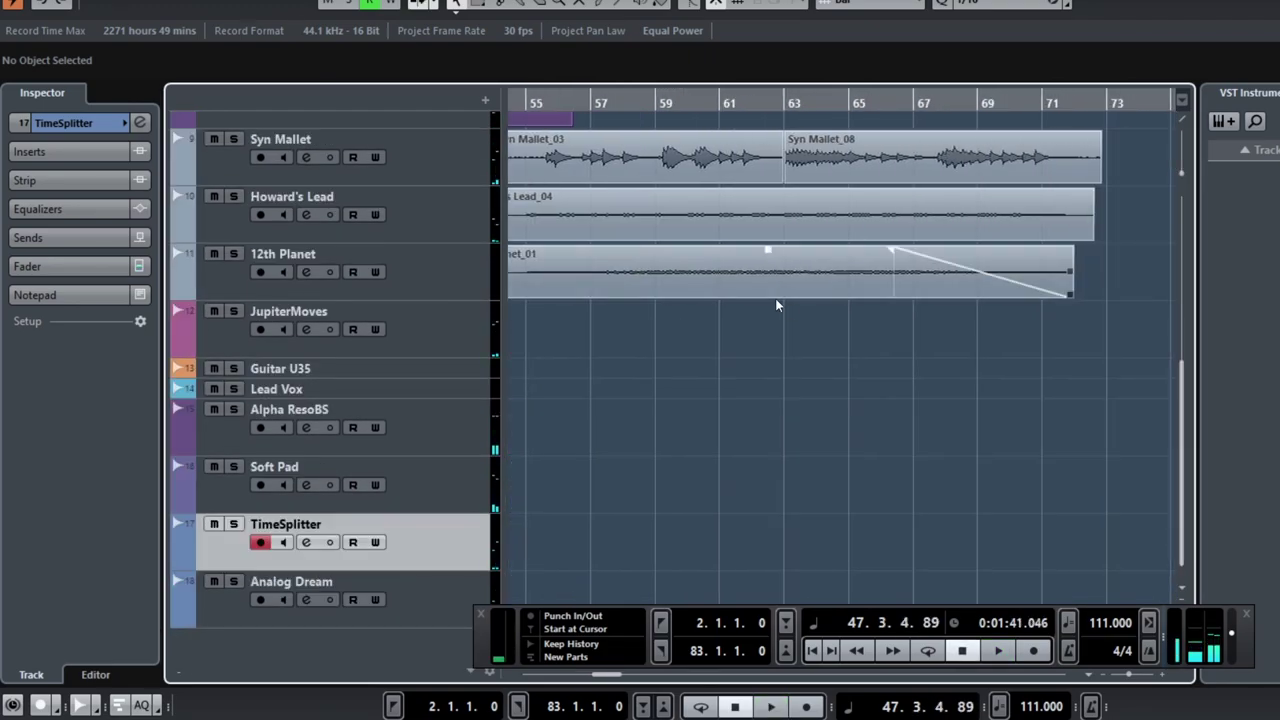
scroll(563, 191, up, 2)
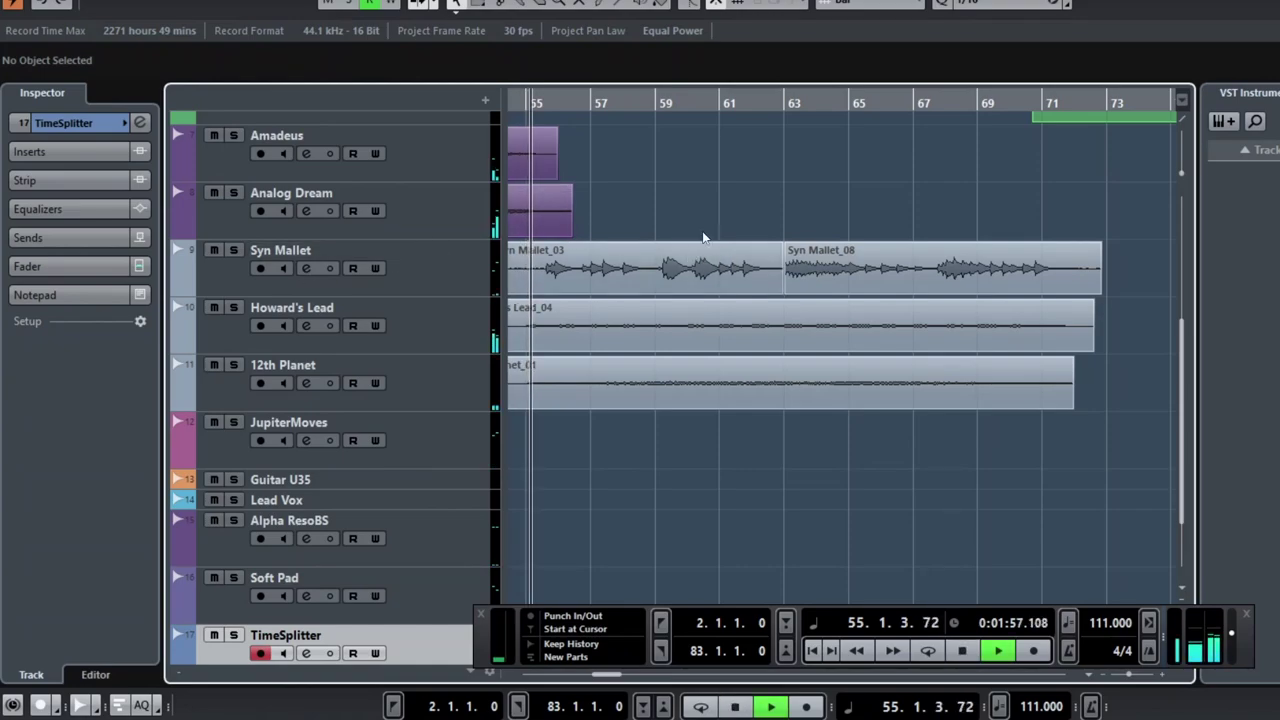
scroll(688, 224, up, 2)
scroll(686, 221, down, 2)
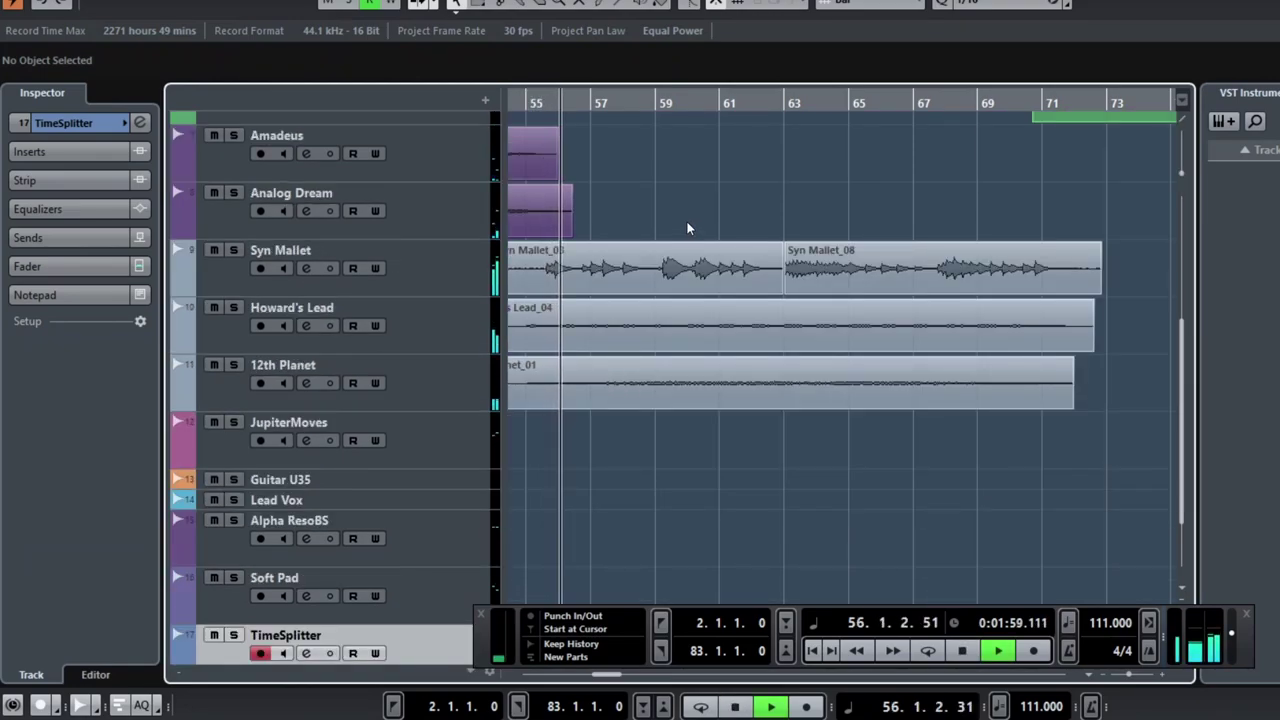
Step: Compare the Syn Mallet_03 and Howard's Lead_04 clips while the full mix plays through about bars 57 to 60
scroll(680, 226, left, 1)
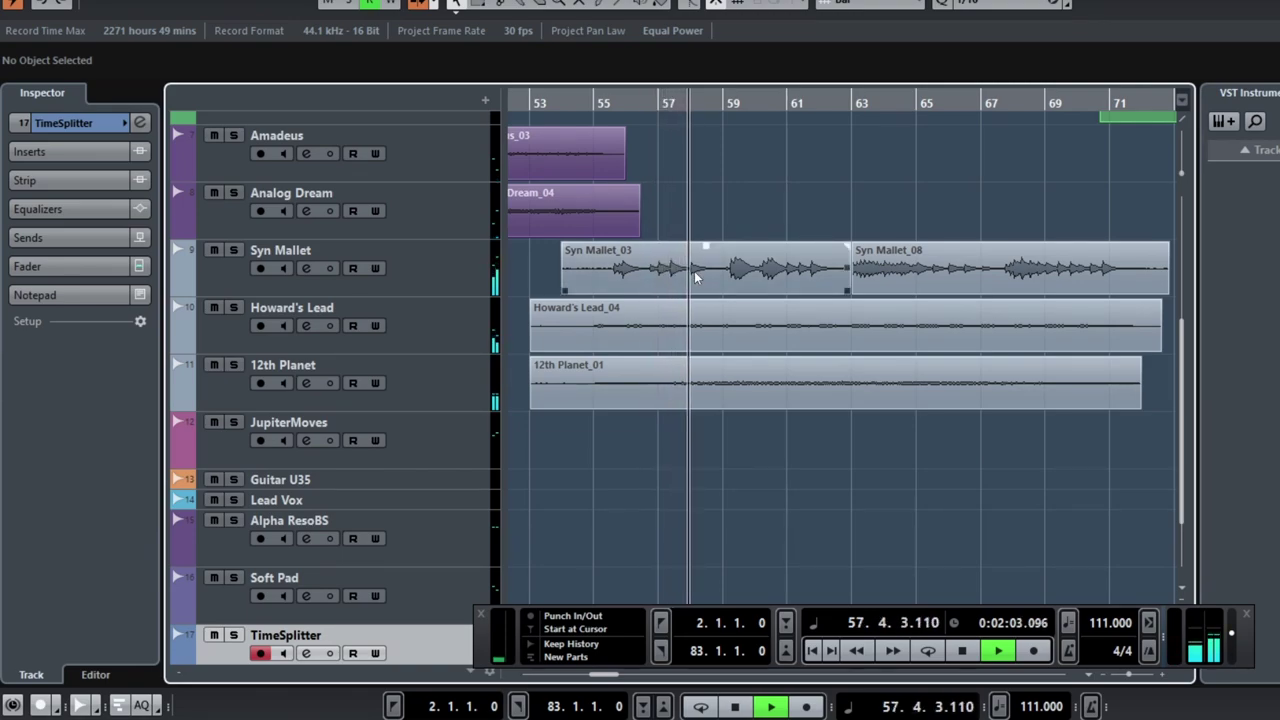
click(707, 328)
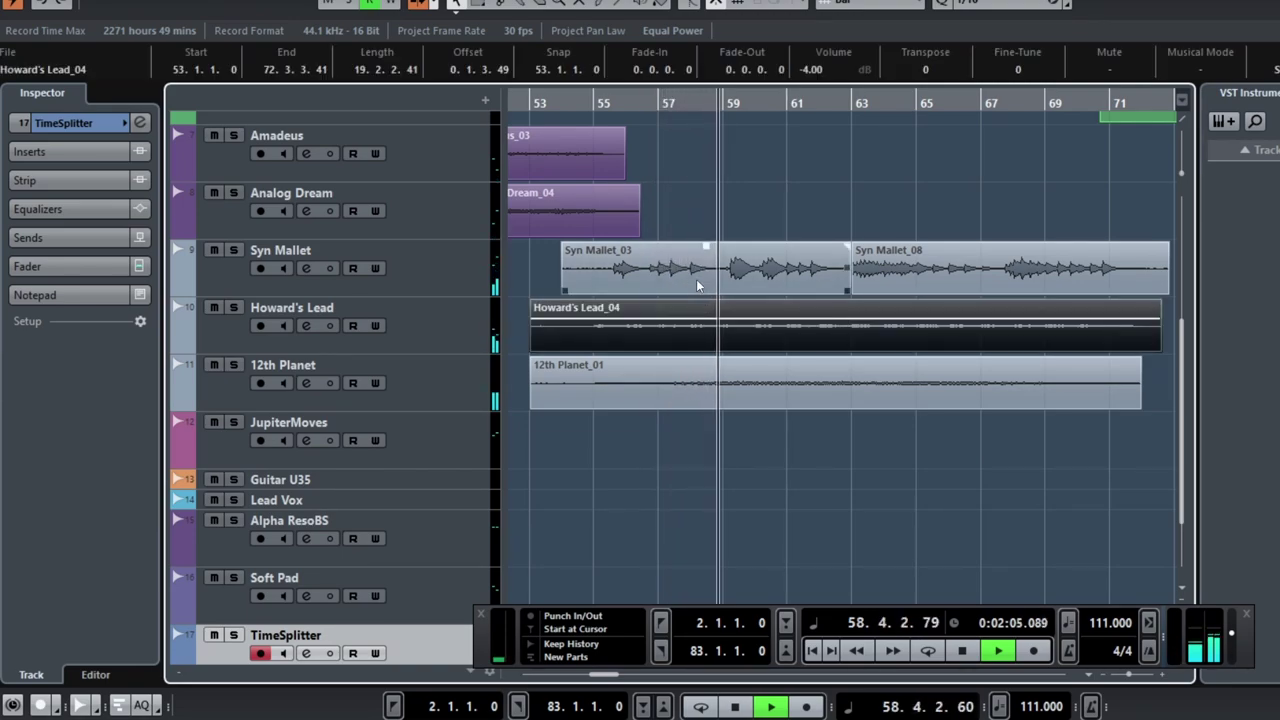
click(696, 279)
click(703, 321)
click(712, 276)
click(716, 322)
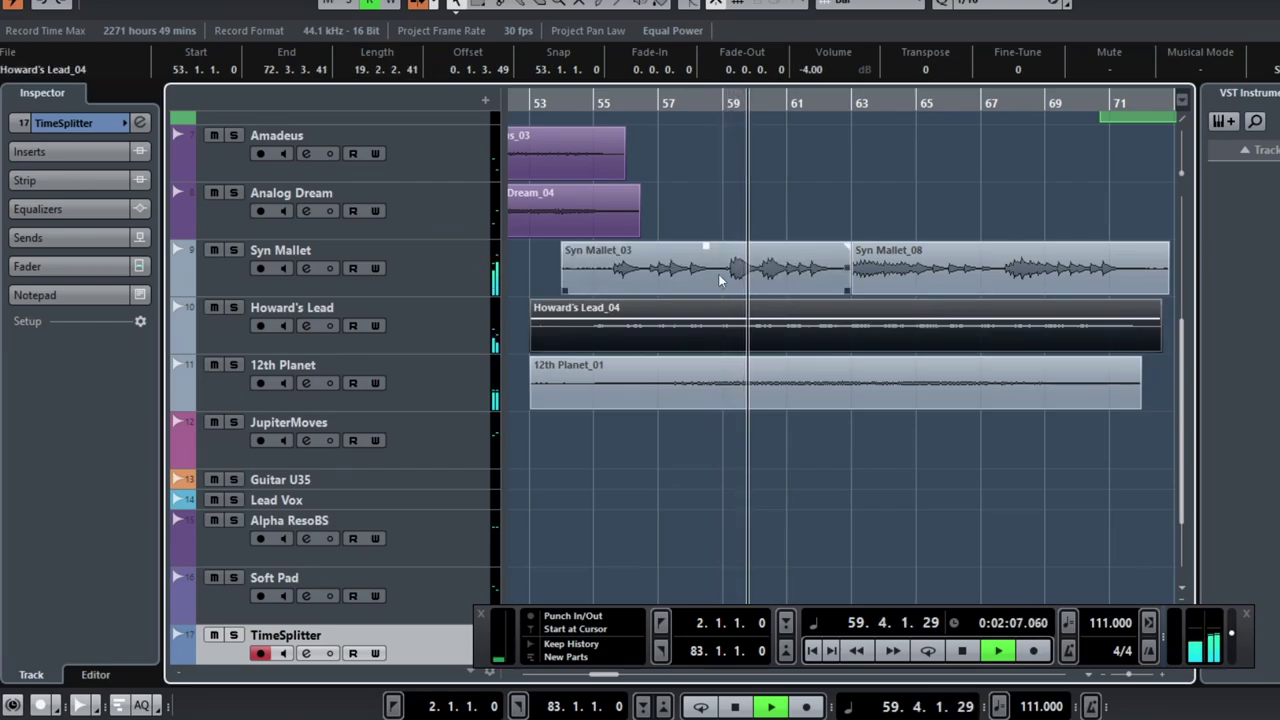
click(718, 275)
Step: Solo Syn Mallet from about bar 61, switch the solo to Howard's Lead, and layer both parts near bar 63
click(238, 251)
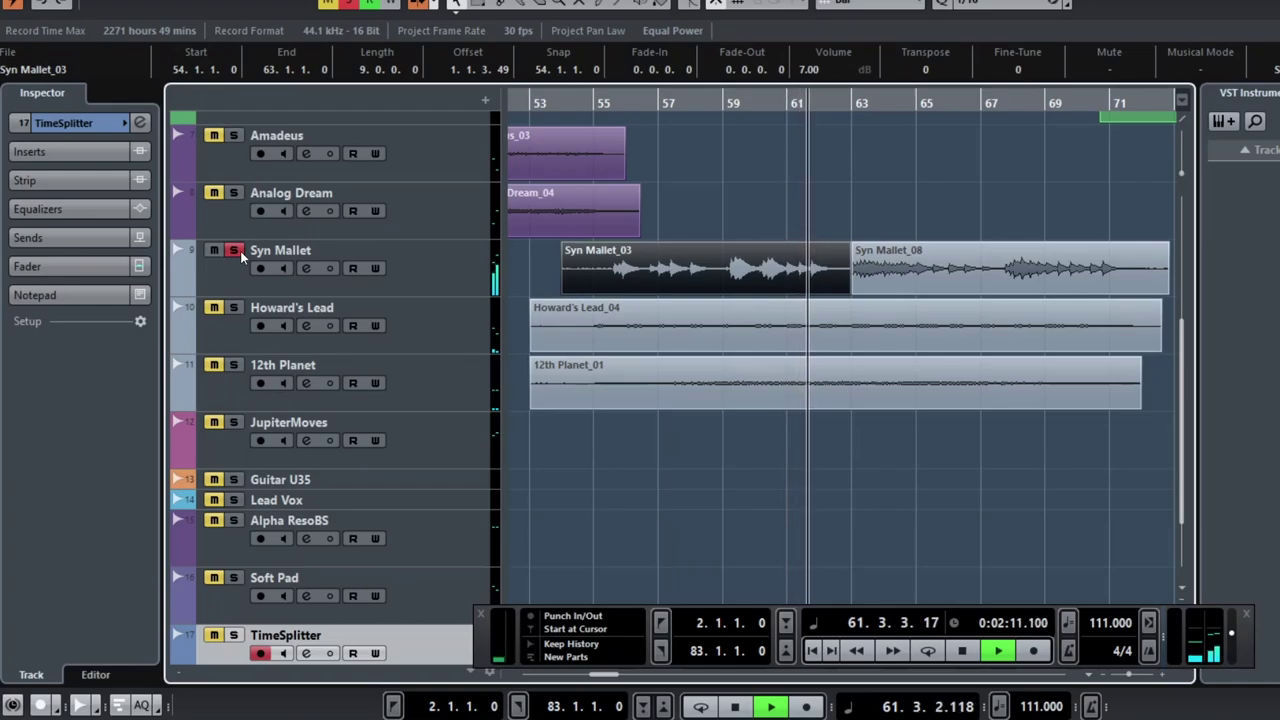
ctrl+click(233, 308)
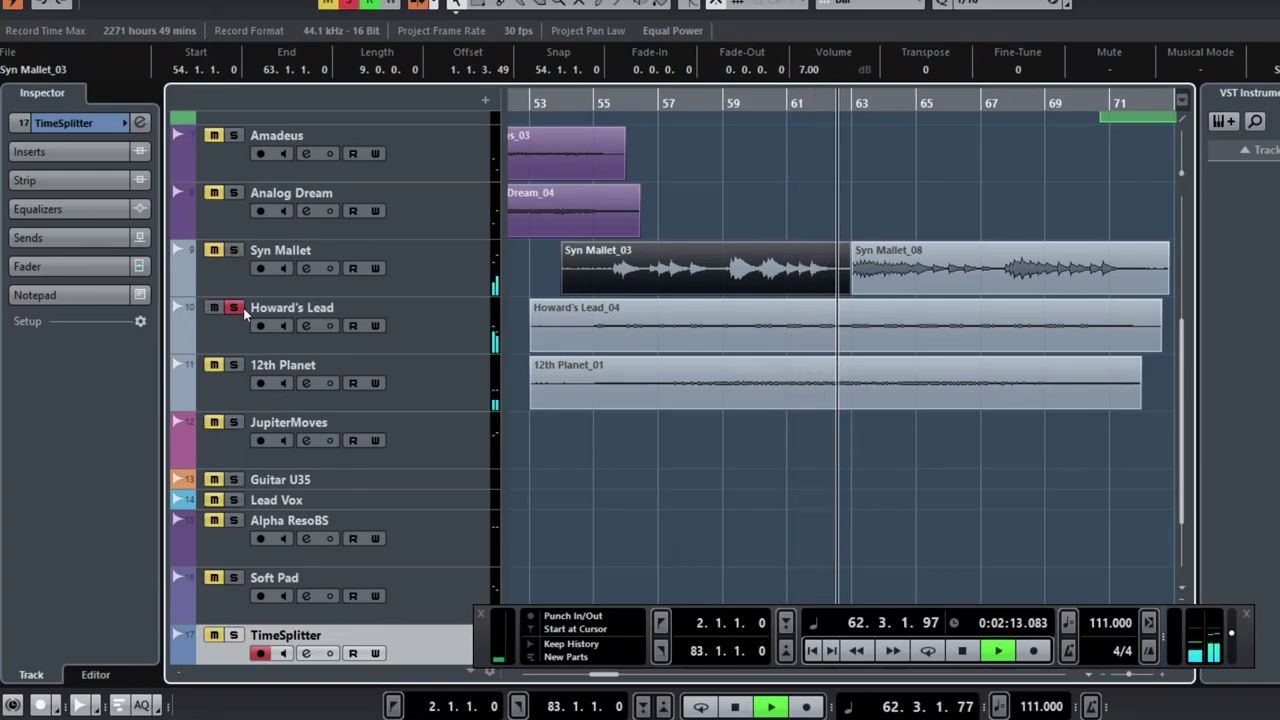
ctrl+click(233, 251)
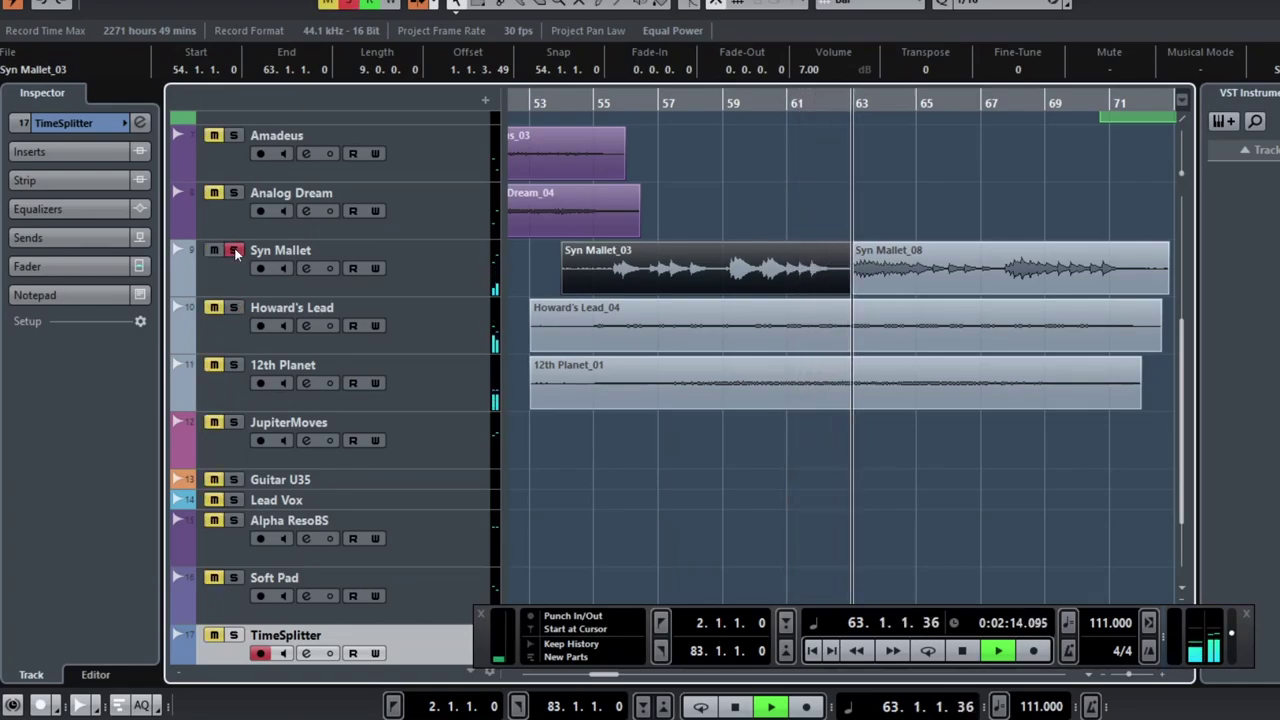
click(233, 308)
drag(1141, 358, 960, 358)
scroll(891, 404, right, 2)
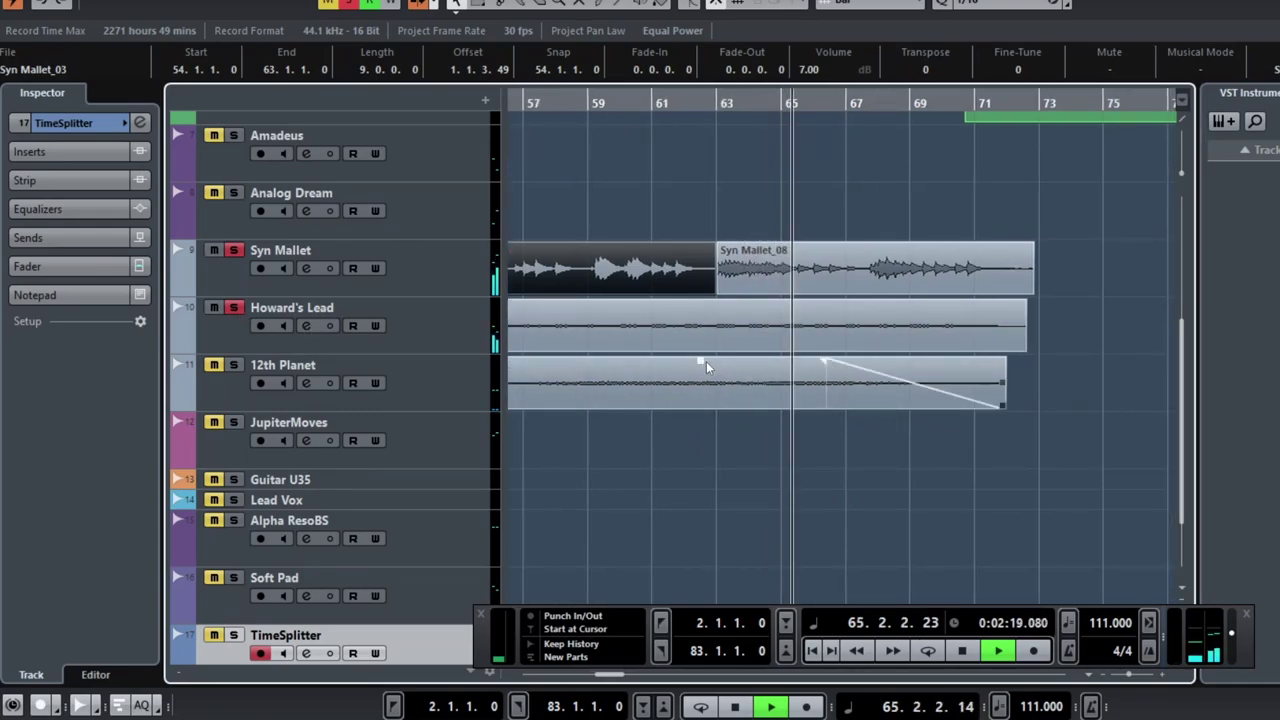
key(ctrl+z)
Step: Play the Syn Mallet_08 clip from bar 63 with only Syn Mallet soloed, stop, and return to bar 63 with solos cleared
key(space)
click(712, 103)
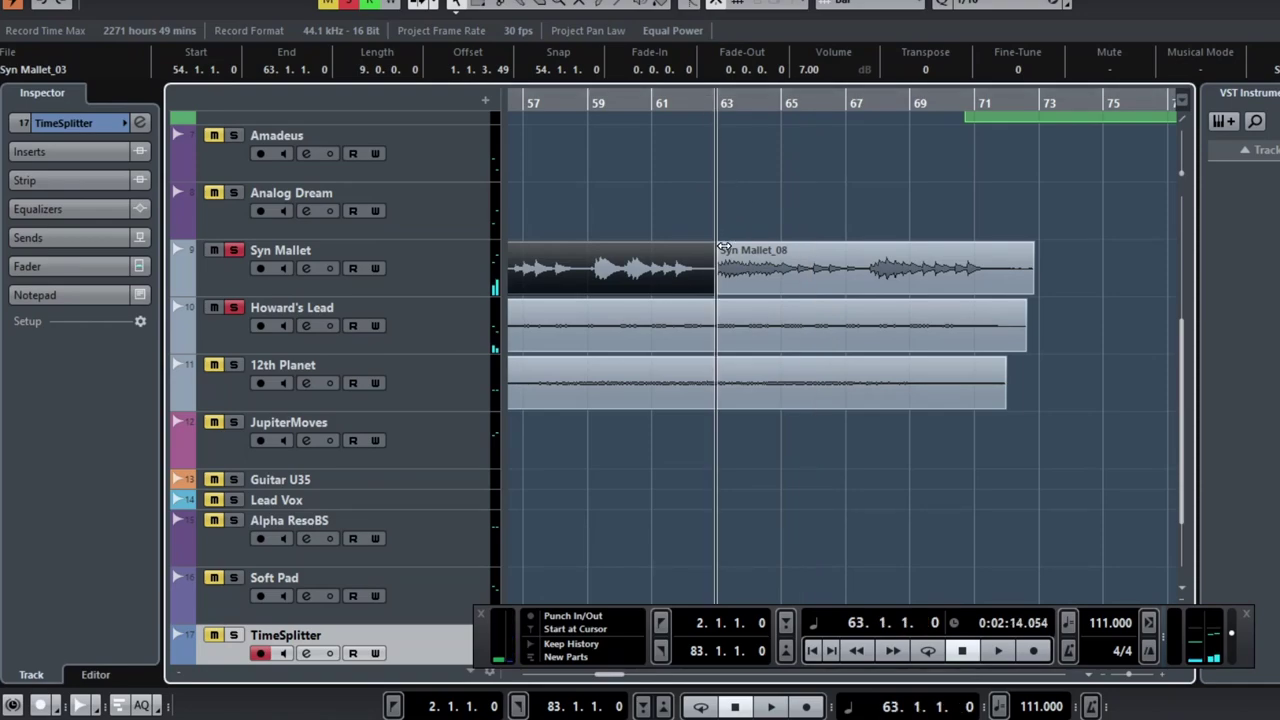
click(786, 275)
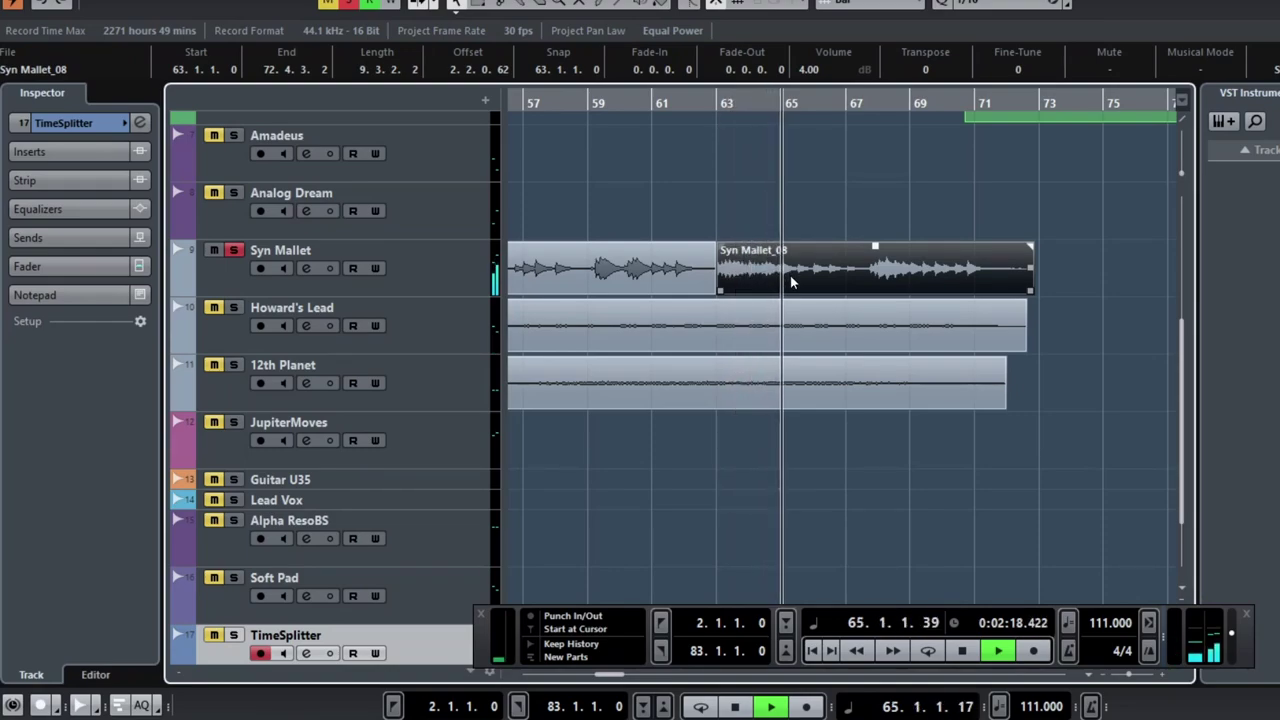
key(space)
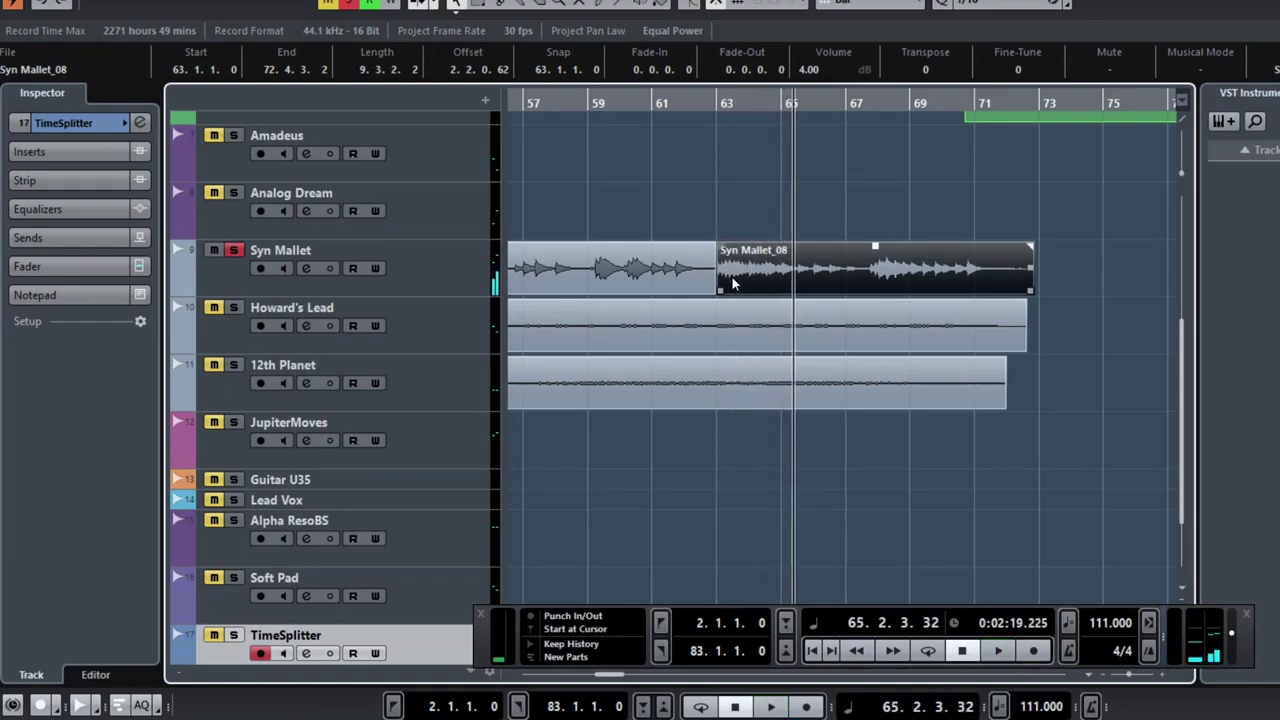
click(711, 105)
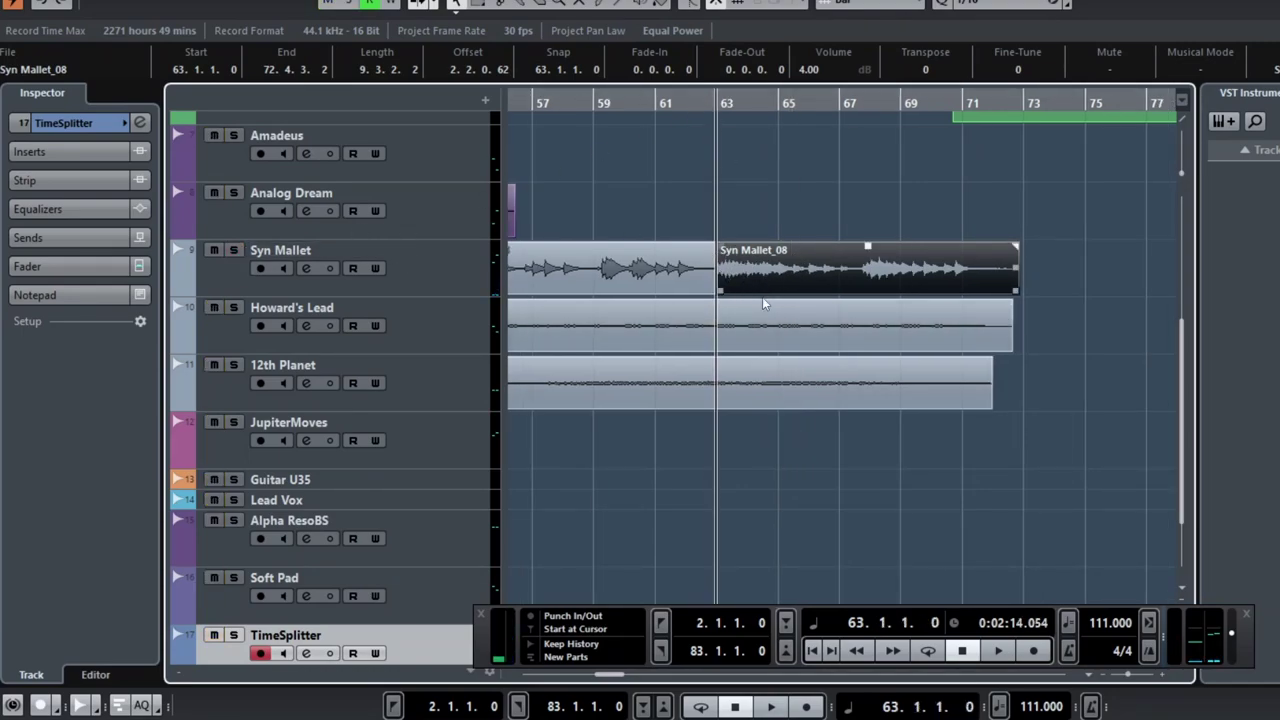
Step: Play the full mix from bar 63, comparing Syn Mallet_08 with the earlier Syn Mallet_03 clip through about bar 68
key(space)
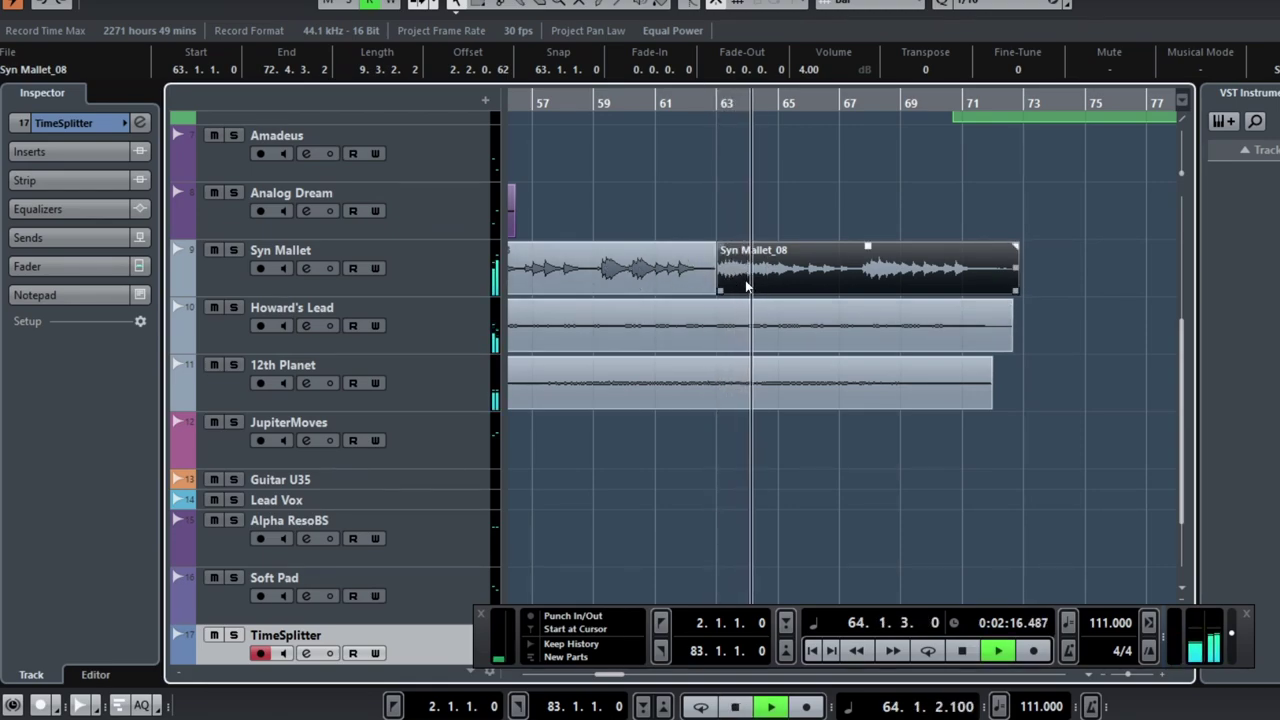
scroll(745, 278, right, 2)
scroll(742, 274, left, 4)
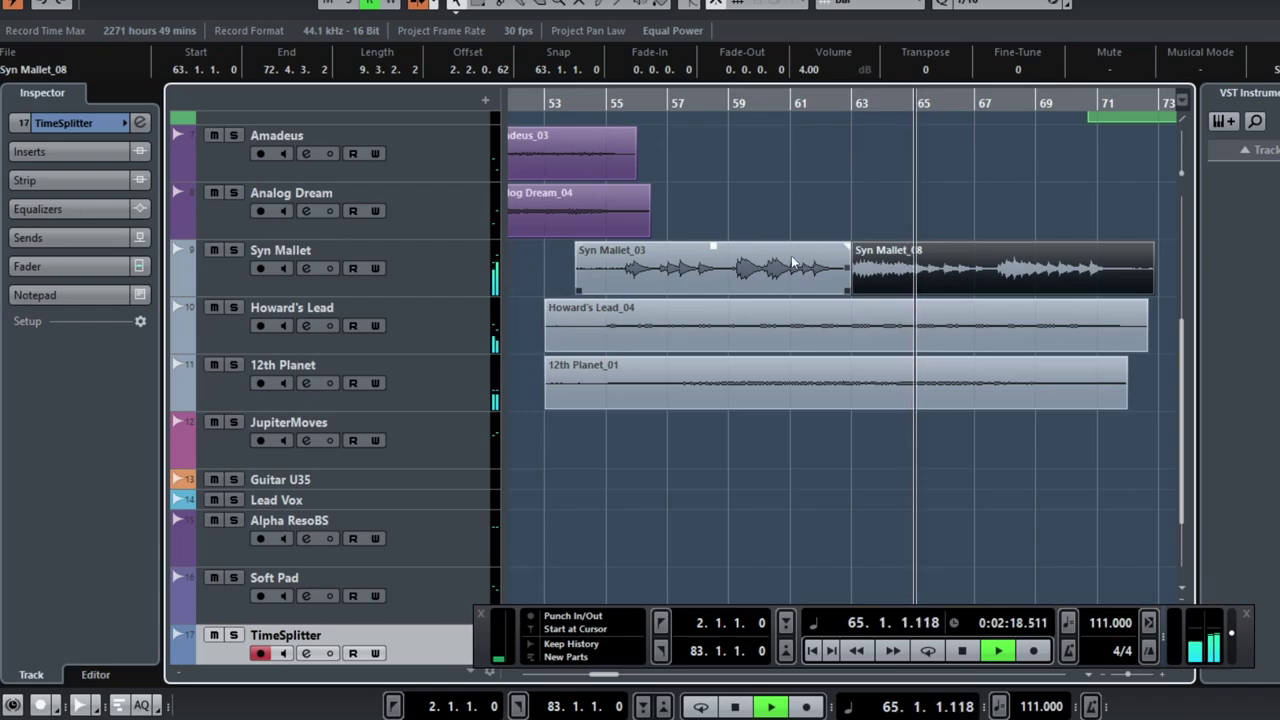
click(1005, 270)
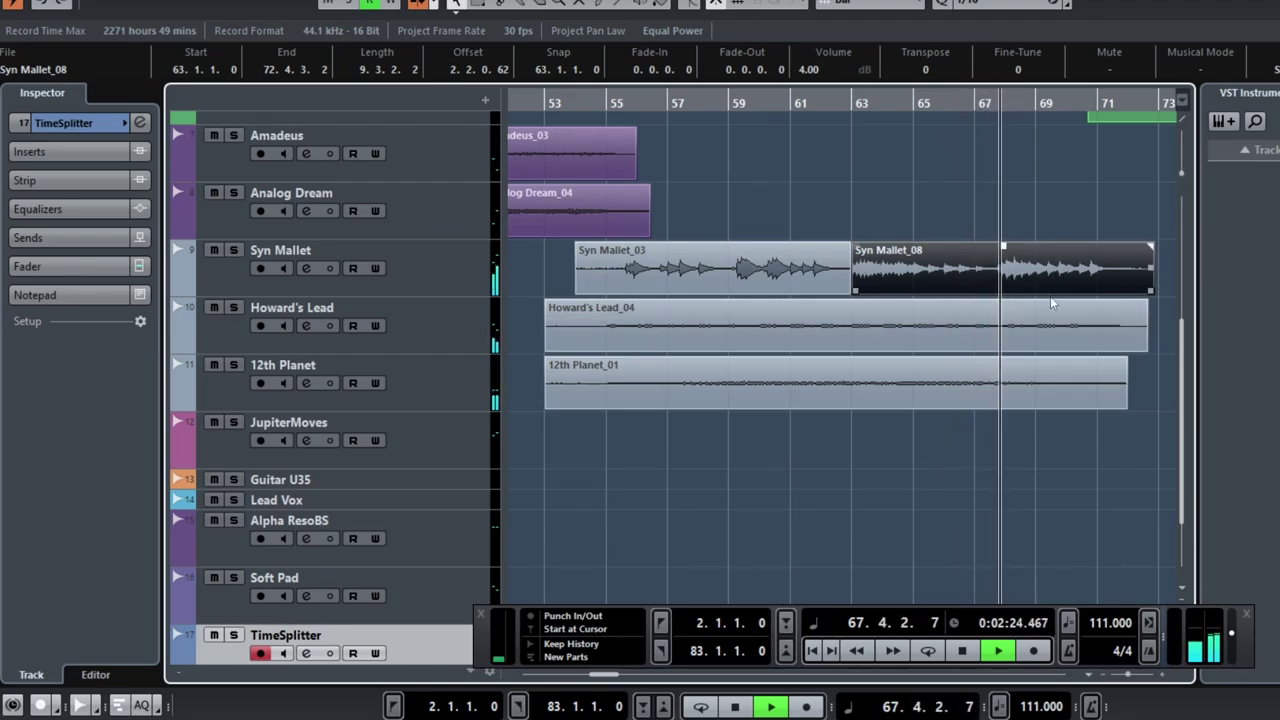
scroll(988, 265, right, 4)
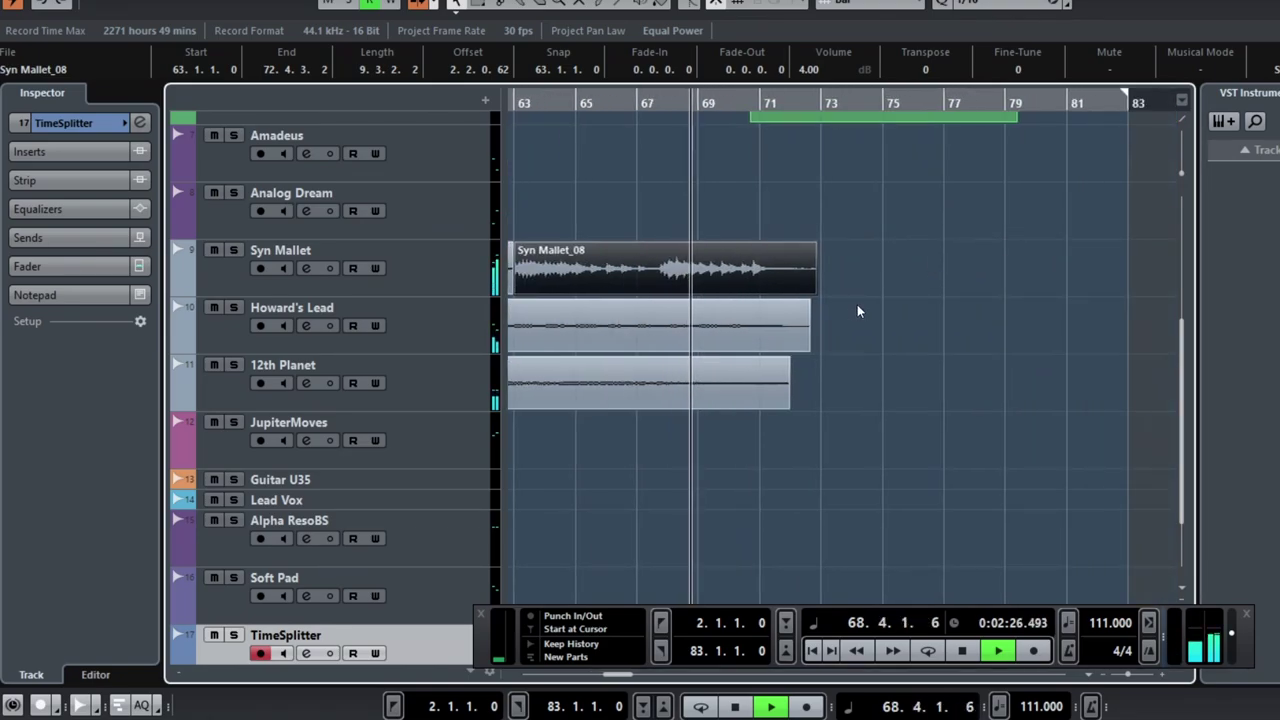
Step: Solo Bass DI (D) from about bar 71, examine its insert effects, and stop playback after its clip ends near bar 79
click(915, 250)
scroll(659, 251, left, 2)
scroll(906, 250, up, 6)
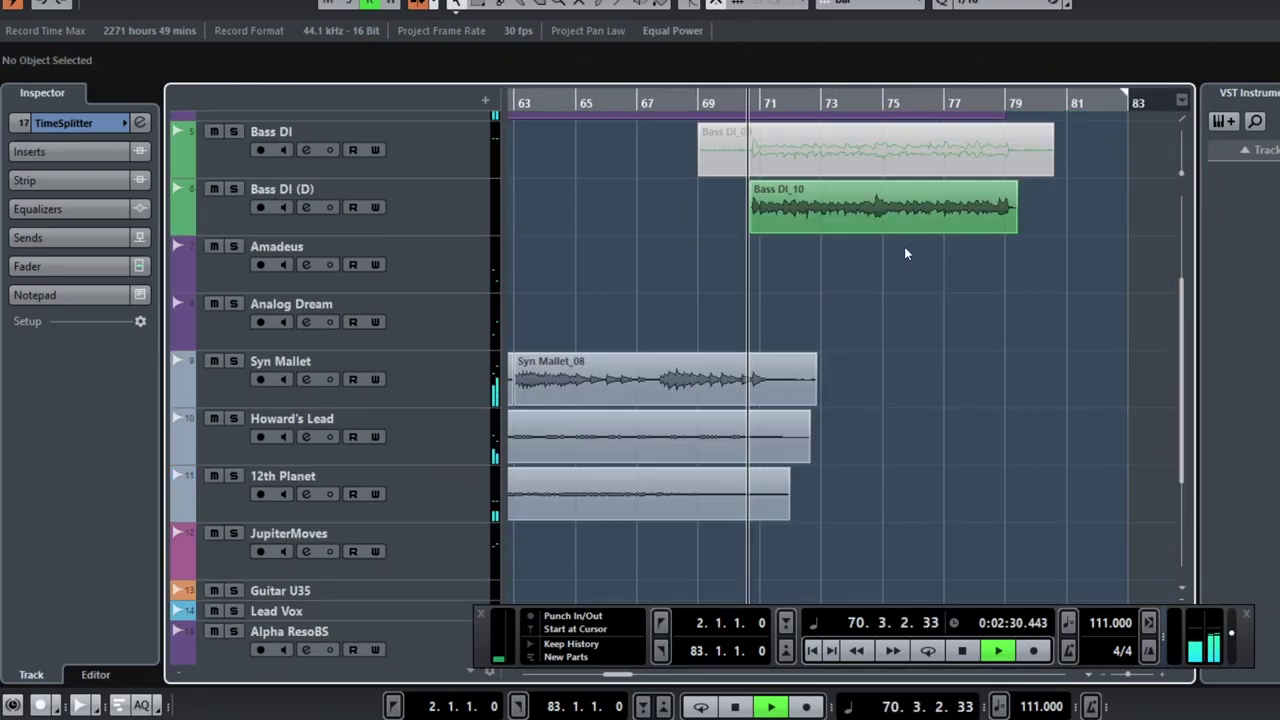
click(233, 408)
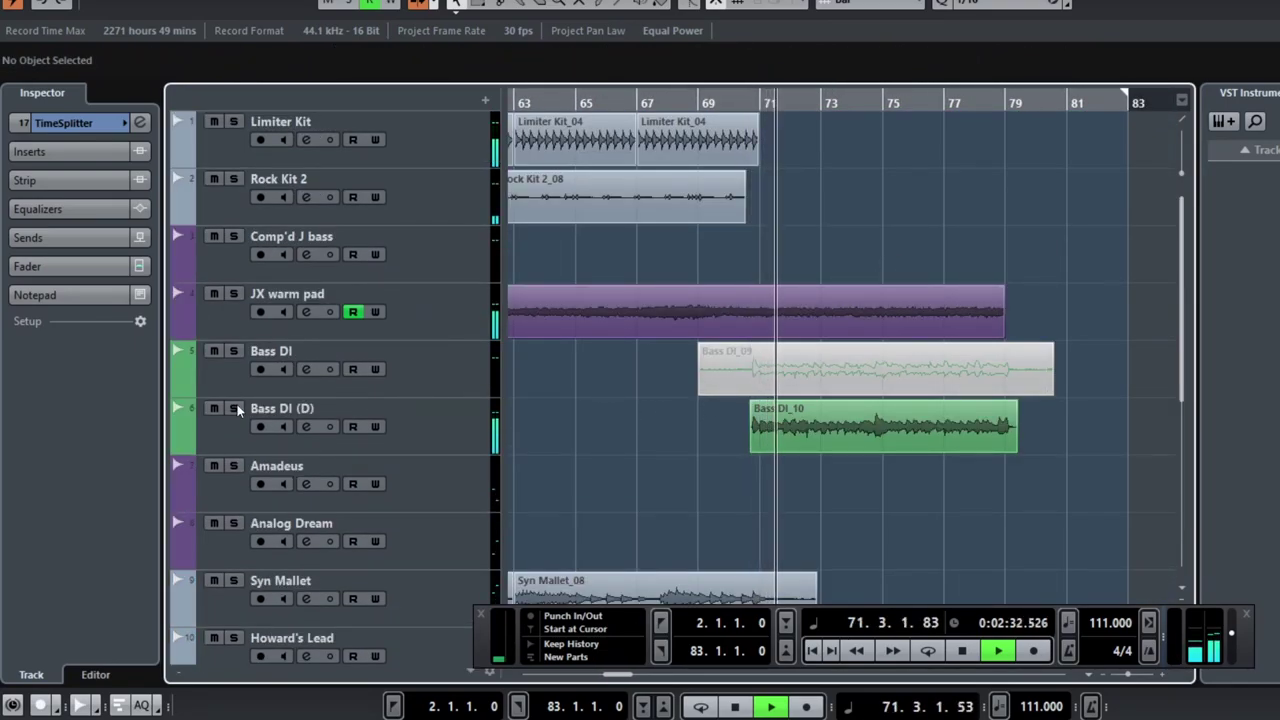
click(414, 421)
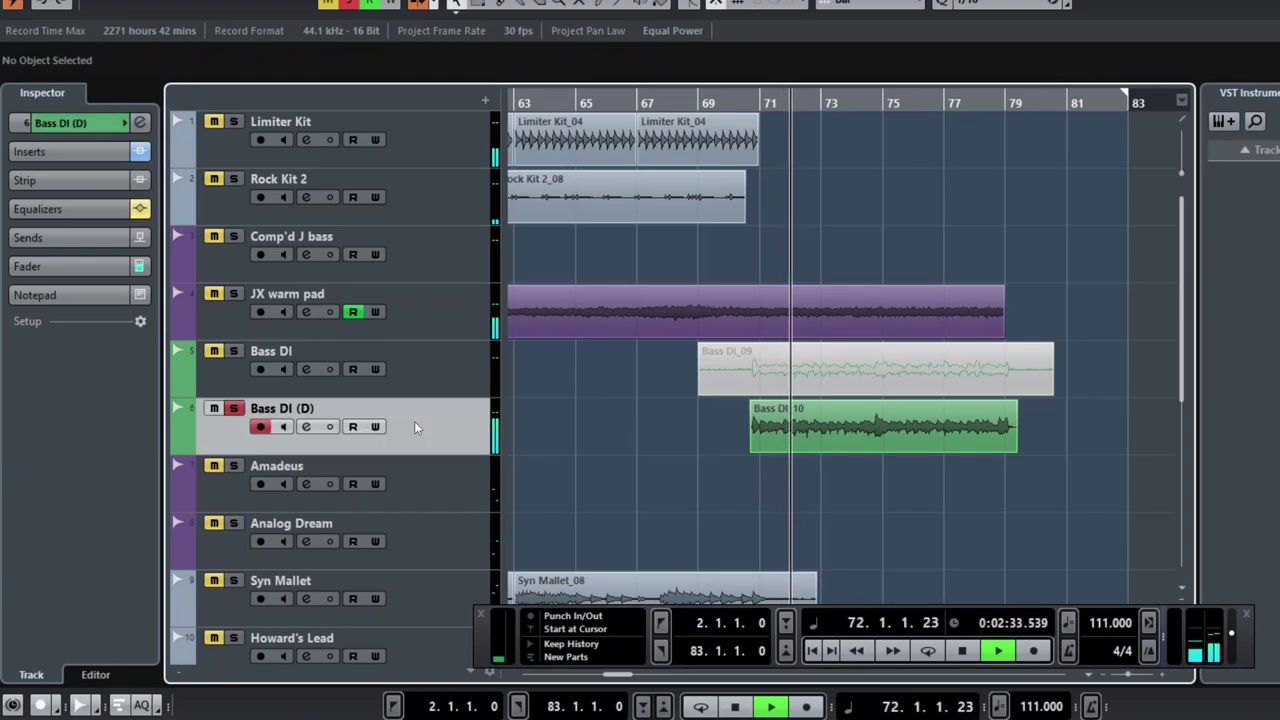
click(38, 153)
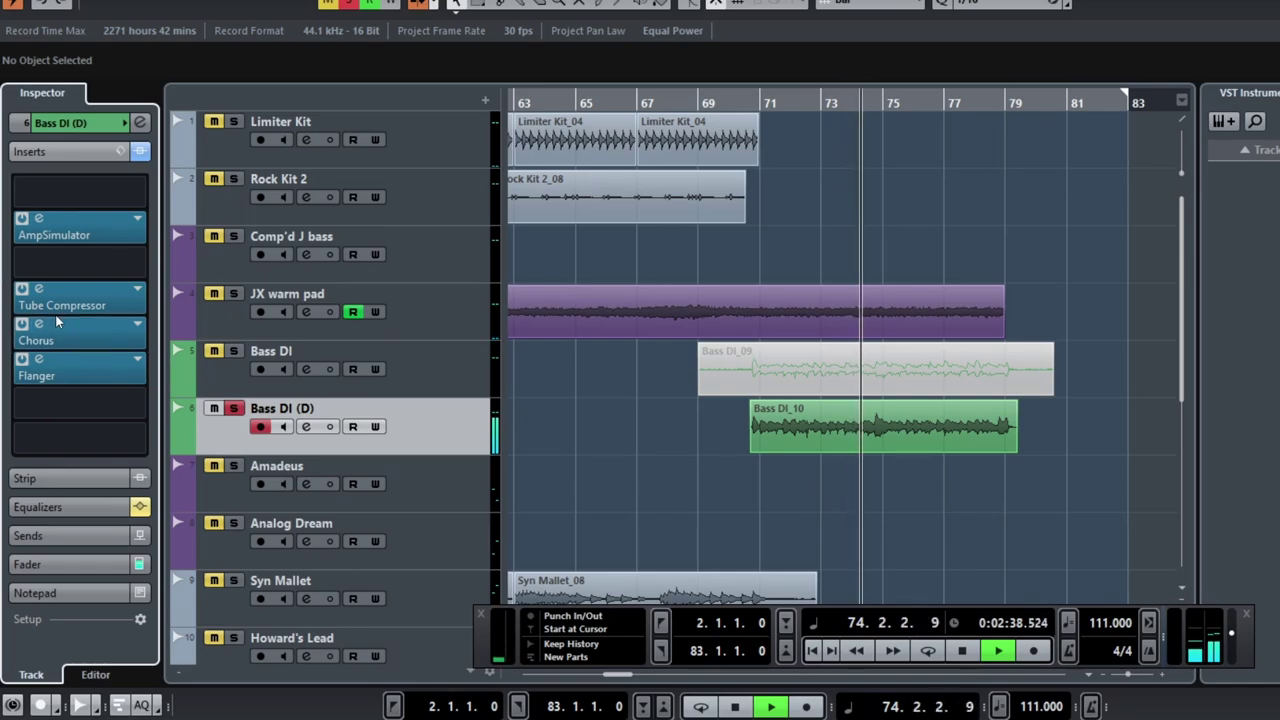
click(80, 152)
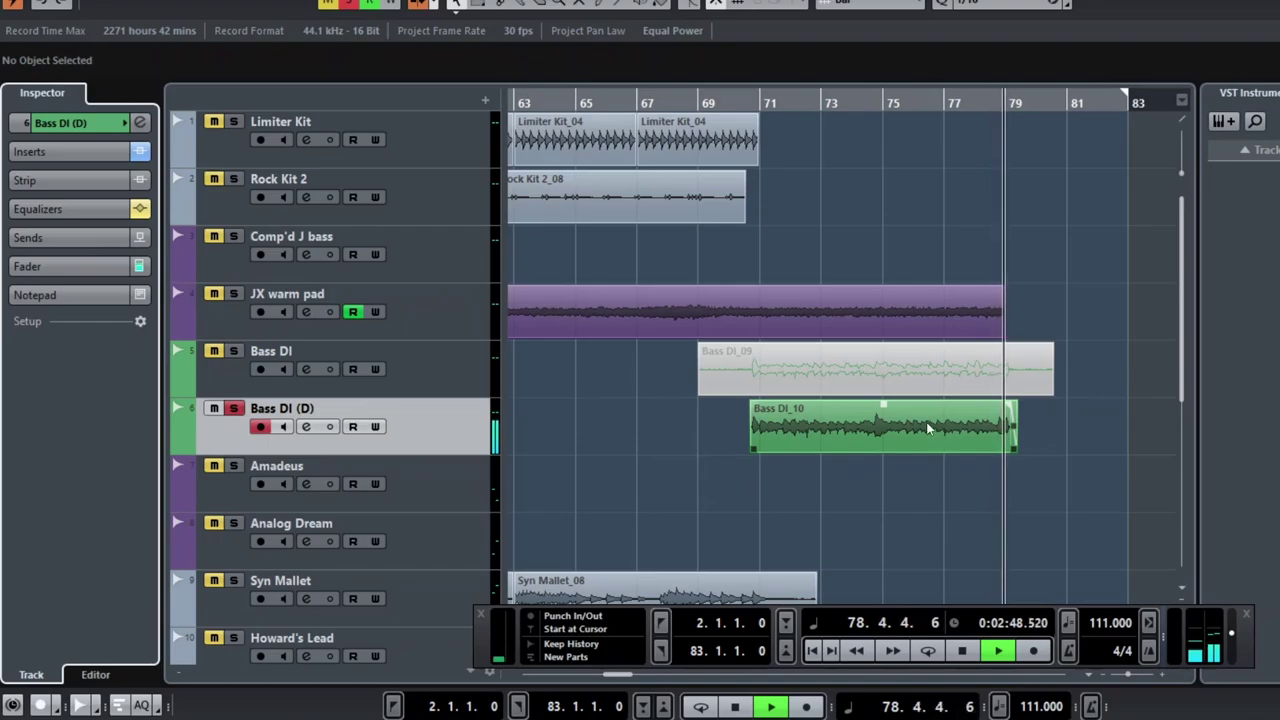
key(space)
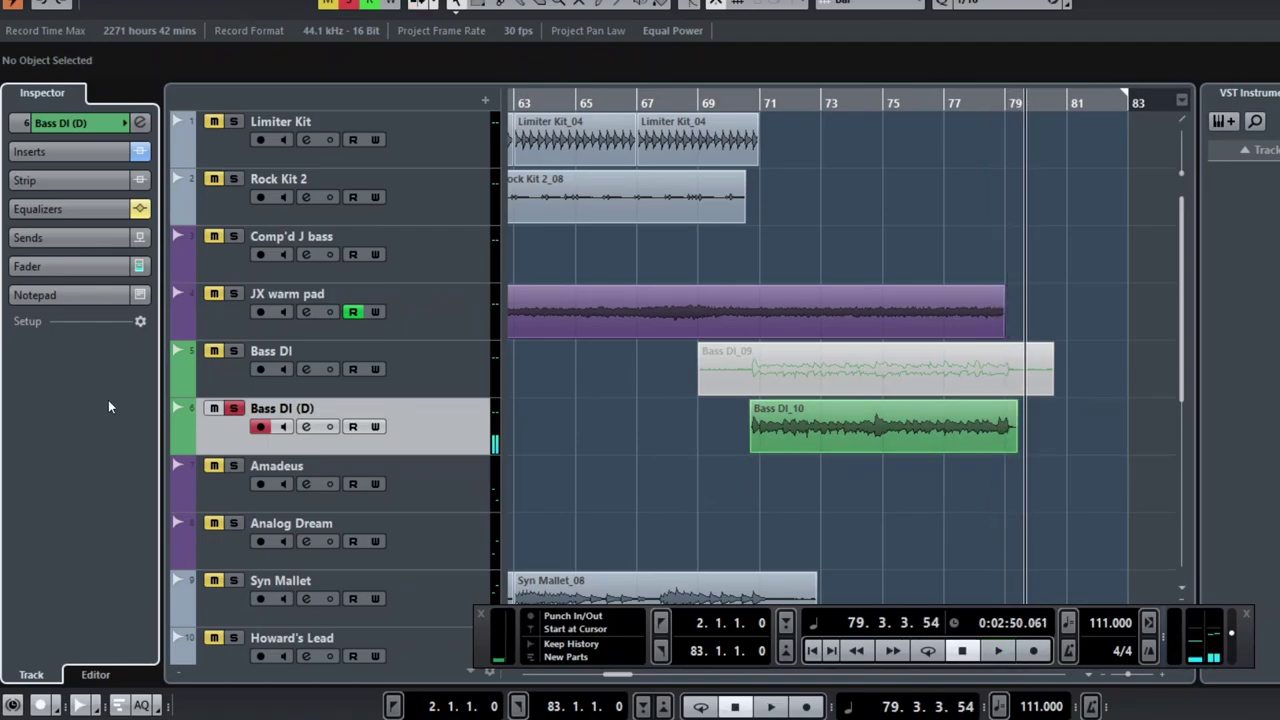
Step: Clear the Bass DI (D) solo and show the whole song's arrangement
key(g)
key(g)
key(g)
key(g)
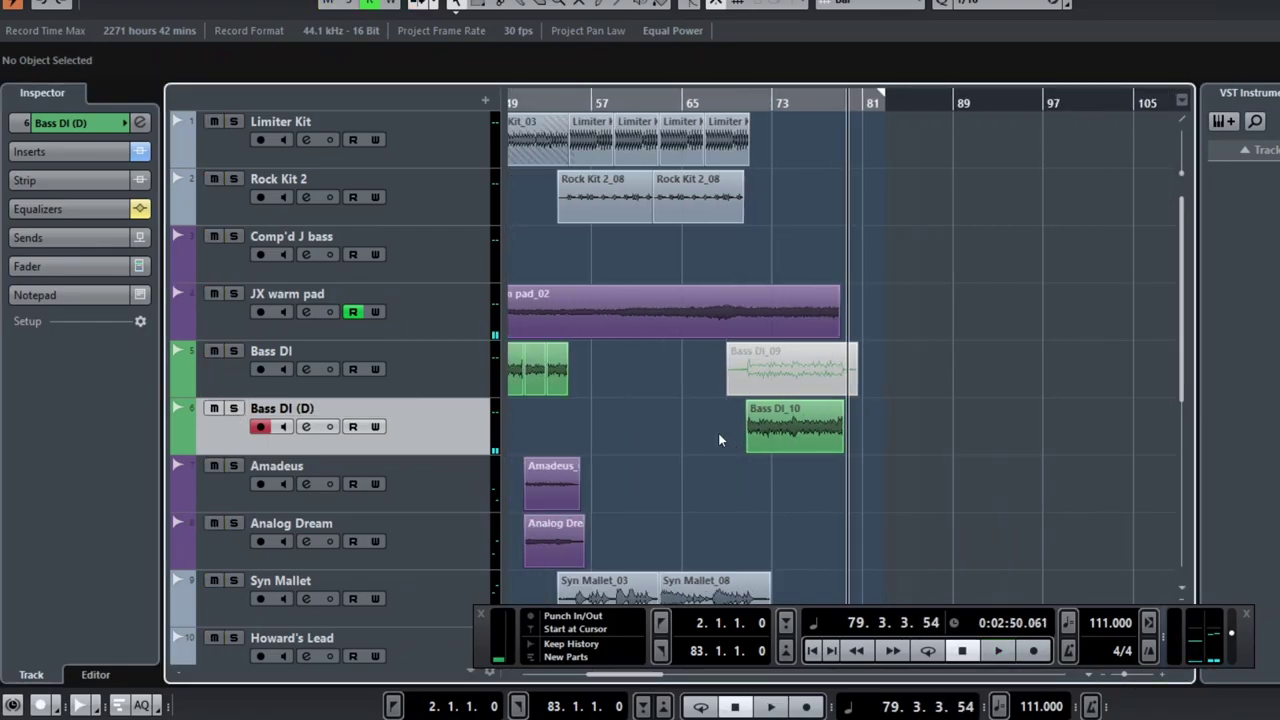
key(g)
key(g)
key(g)
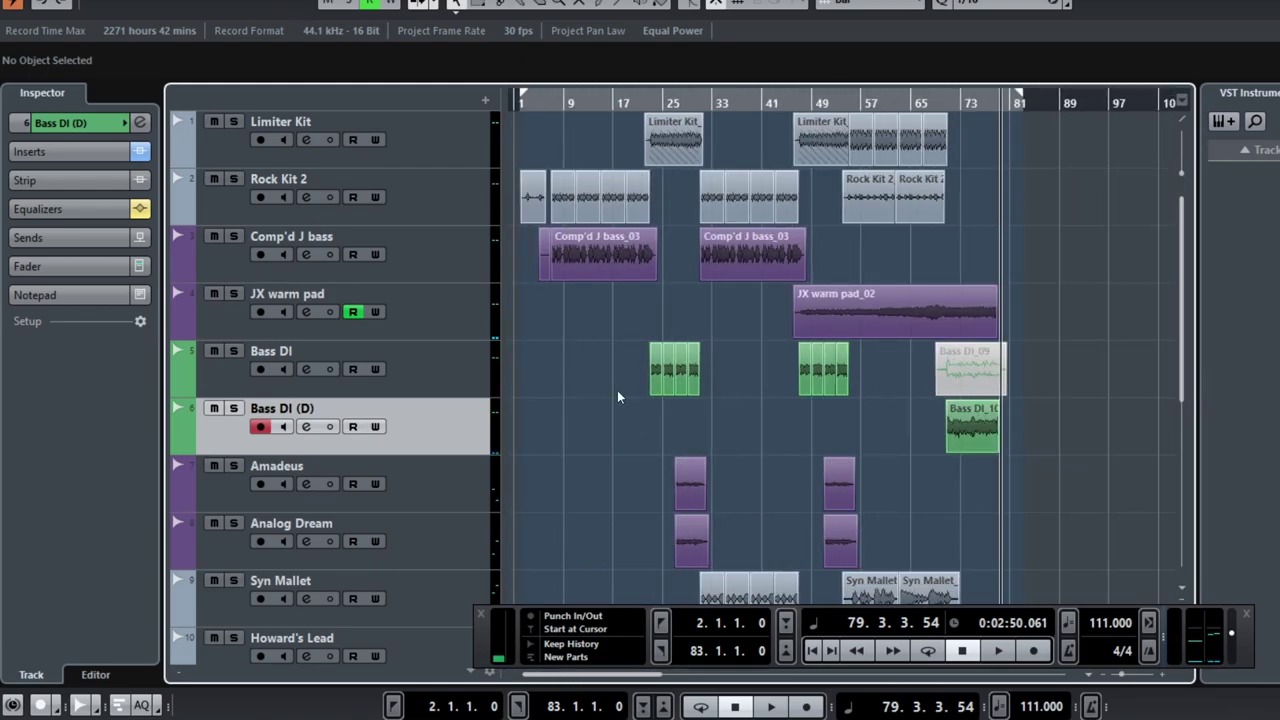
Step: Compare the Limiter Kit_03 clips at bars 22 and 46, and play the full mix from bar 23
click(649, 103)
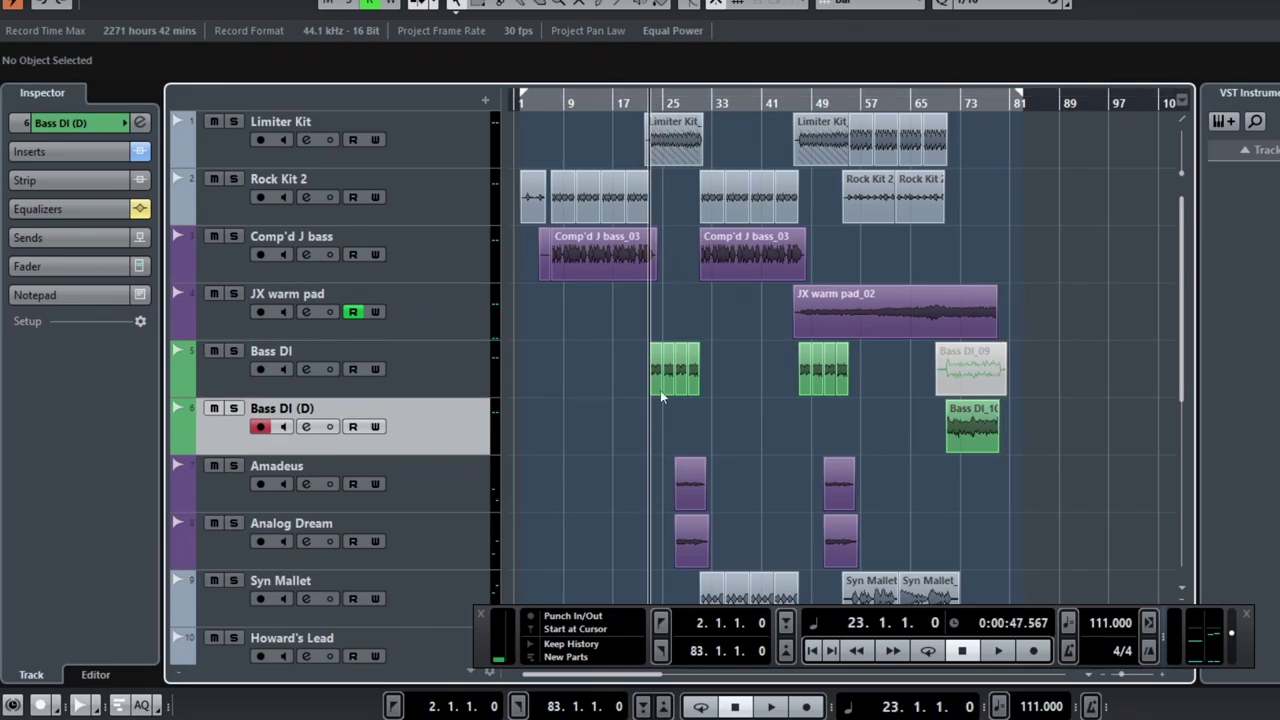
click(655, 137)
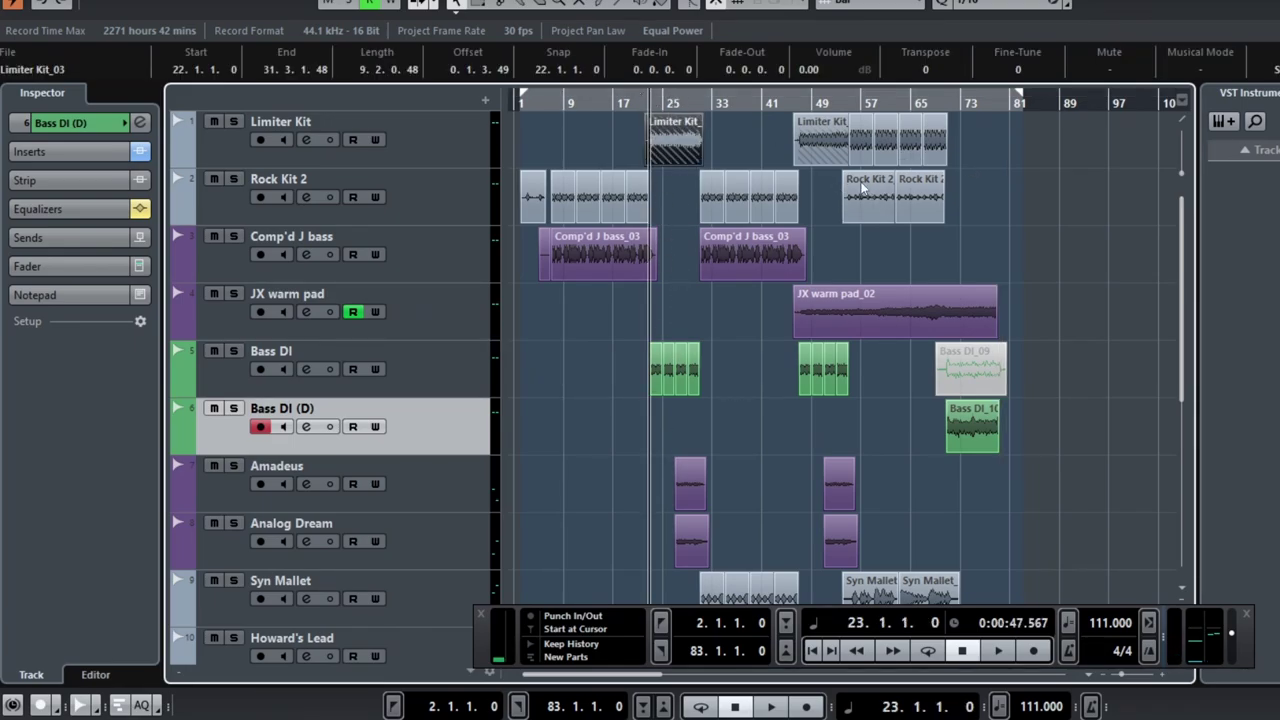
click(820, 138)
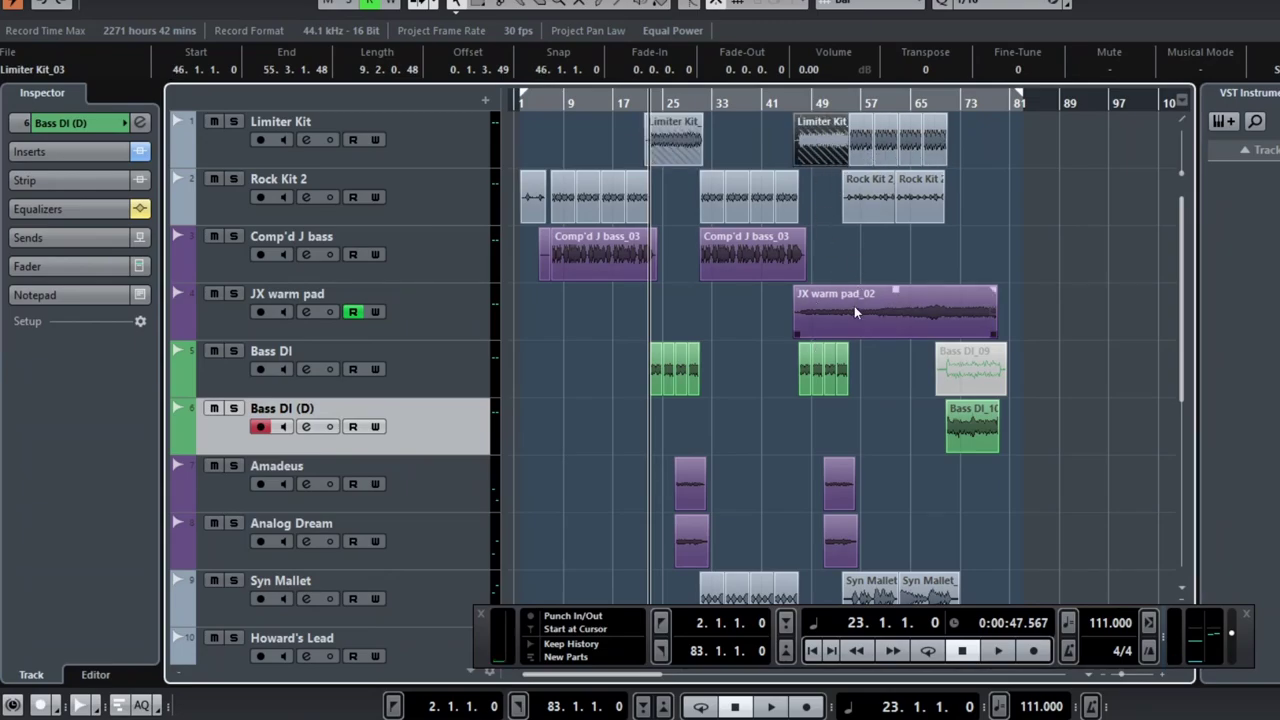
click(657, 141)
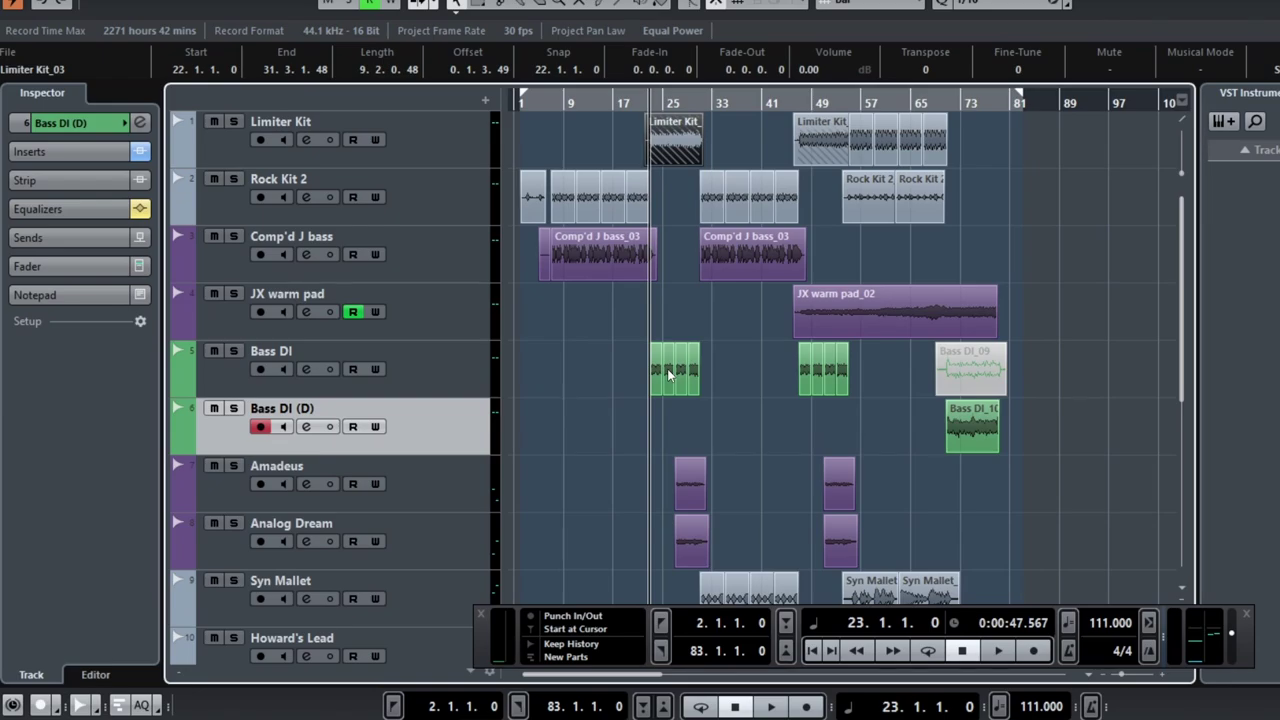
key(space)
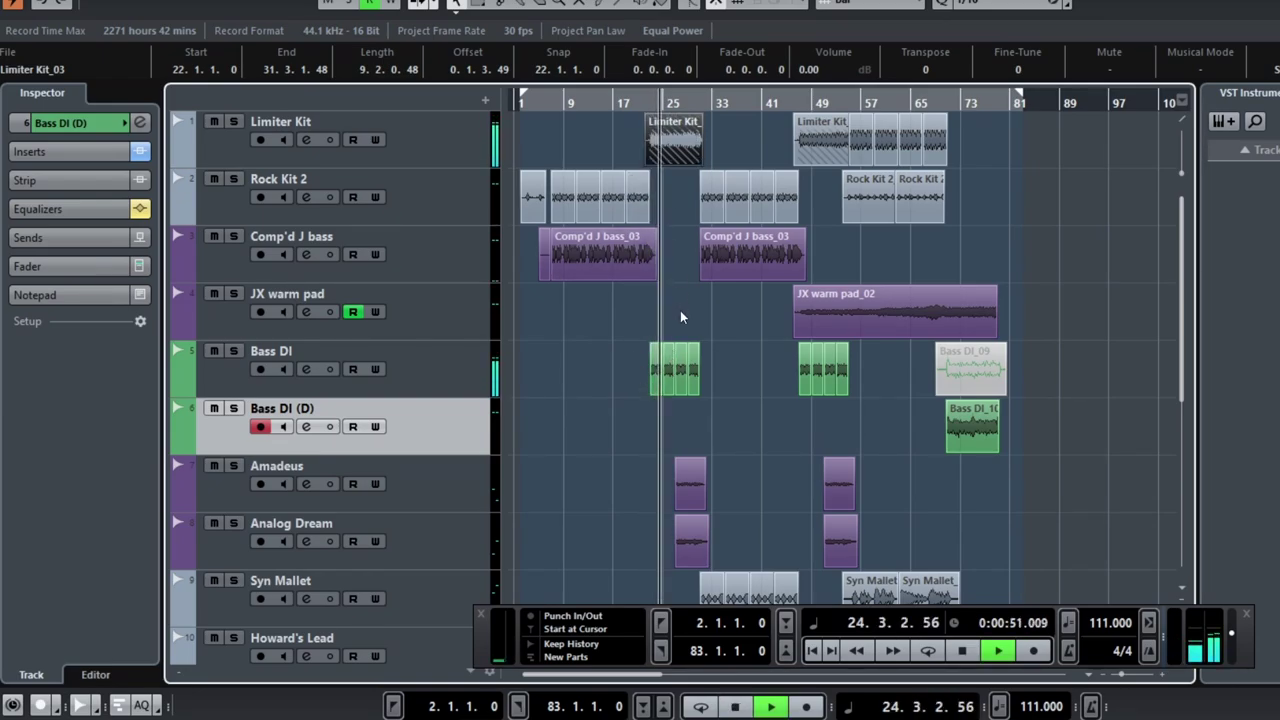
Step: Stop playback, move the project cursor to bar 55 and play the arrangement from there
key(space)
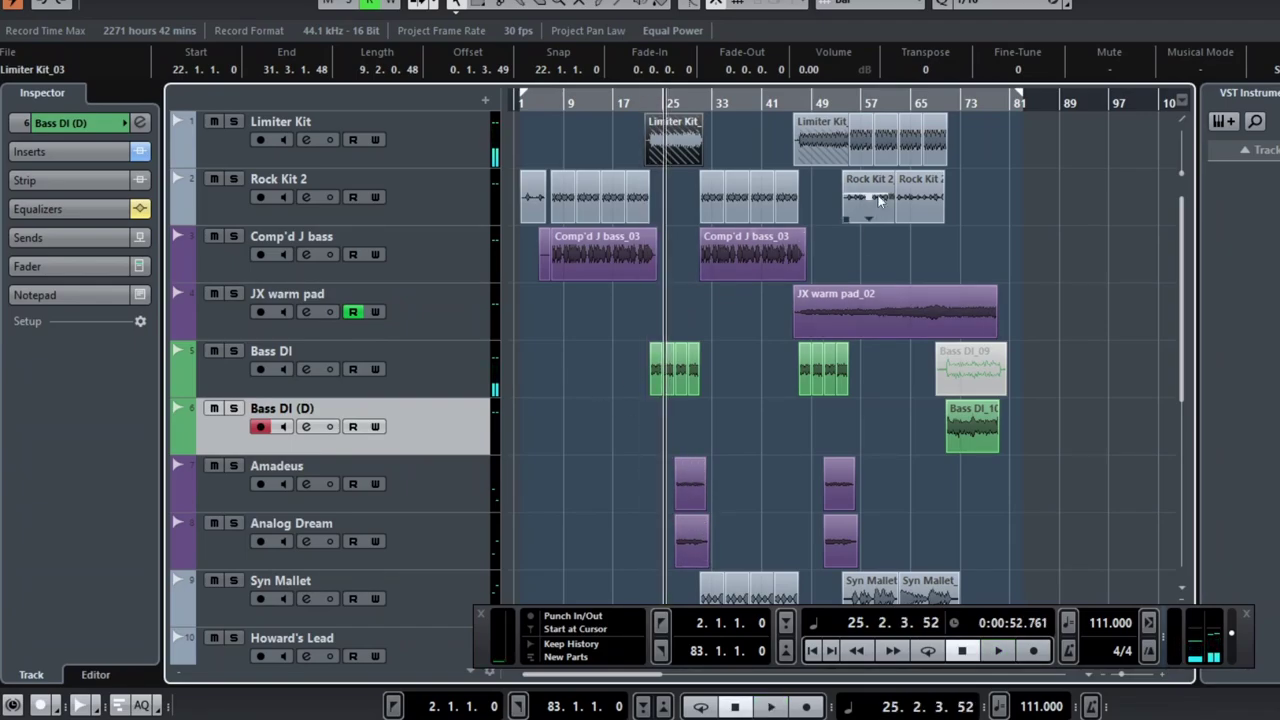
click(849, 102)
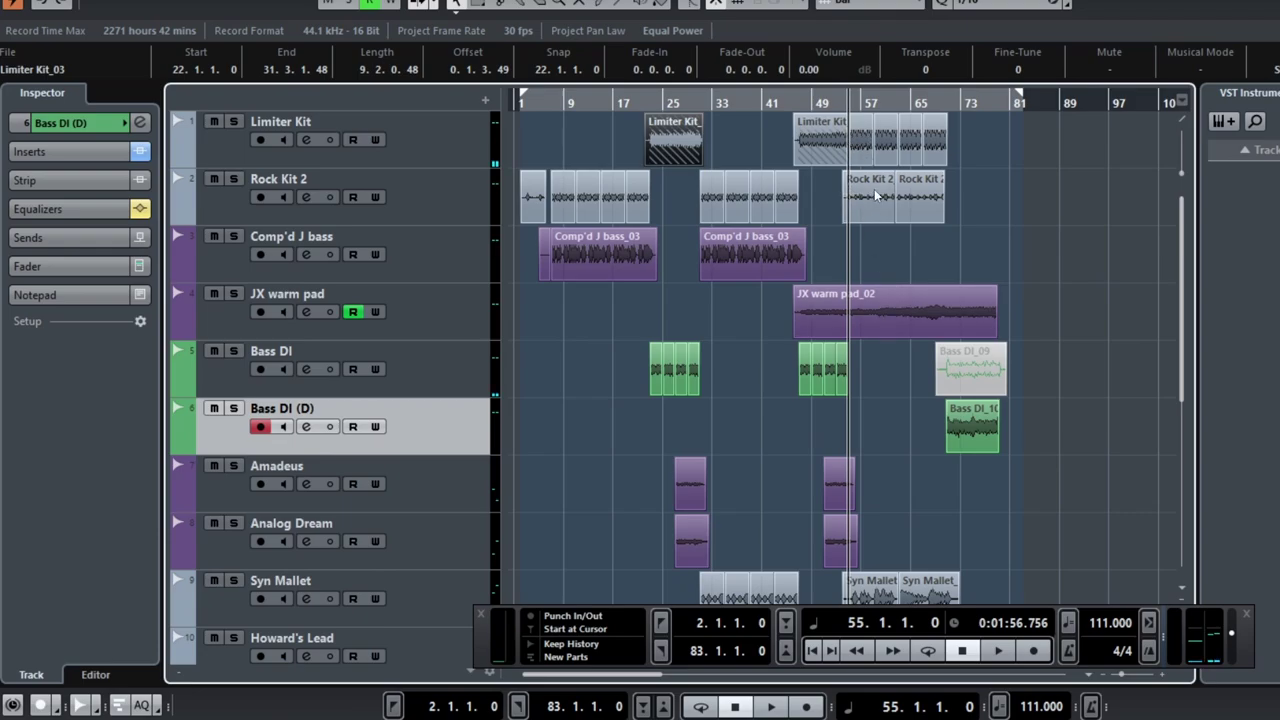
key(space)
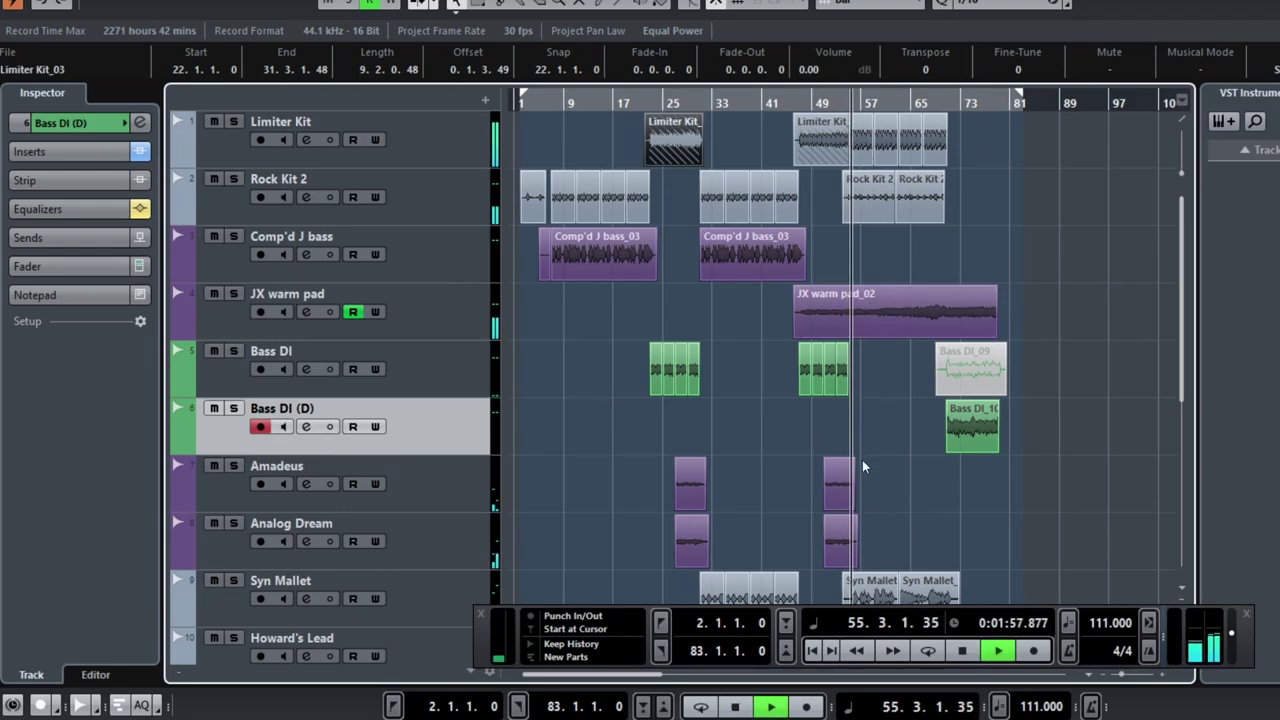
scroll(881, 457, down, 2)
scroll(881, 457, down, 2)
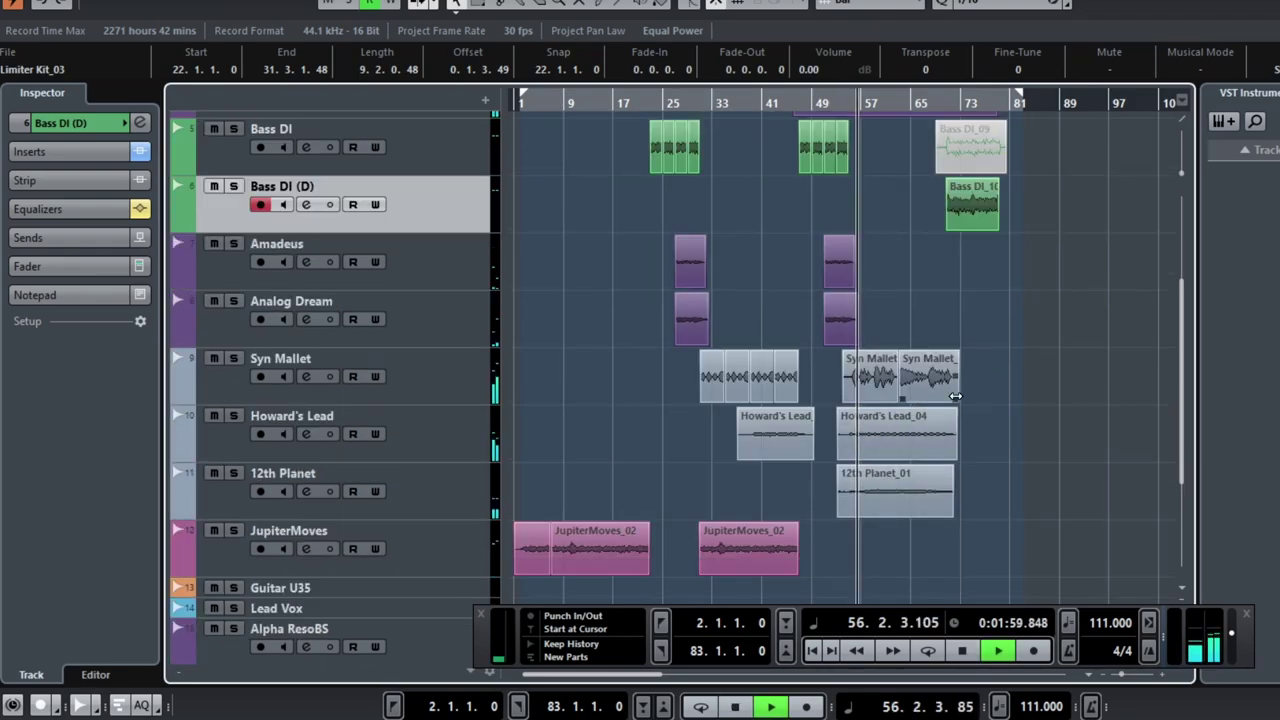
Step: Audition the Rock Kit 2 track in solo during playback, and bring the other tracks back in
scroll(997, 399, up, 4)
ctrl+scroll(878, 202, up, 4)
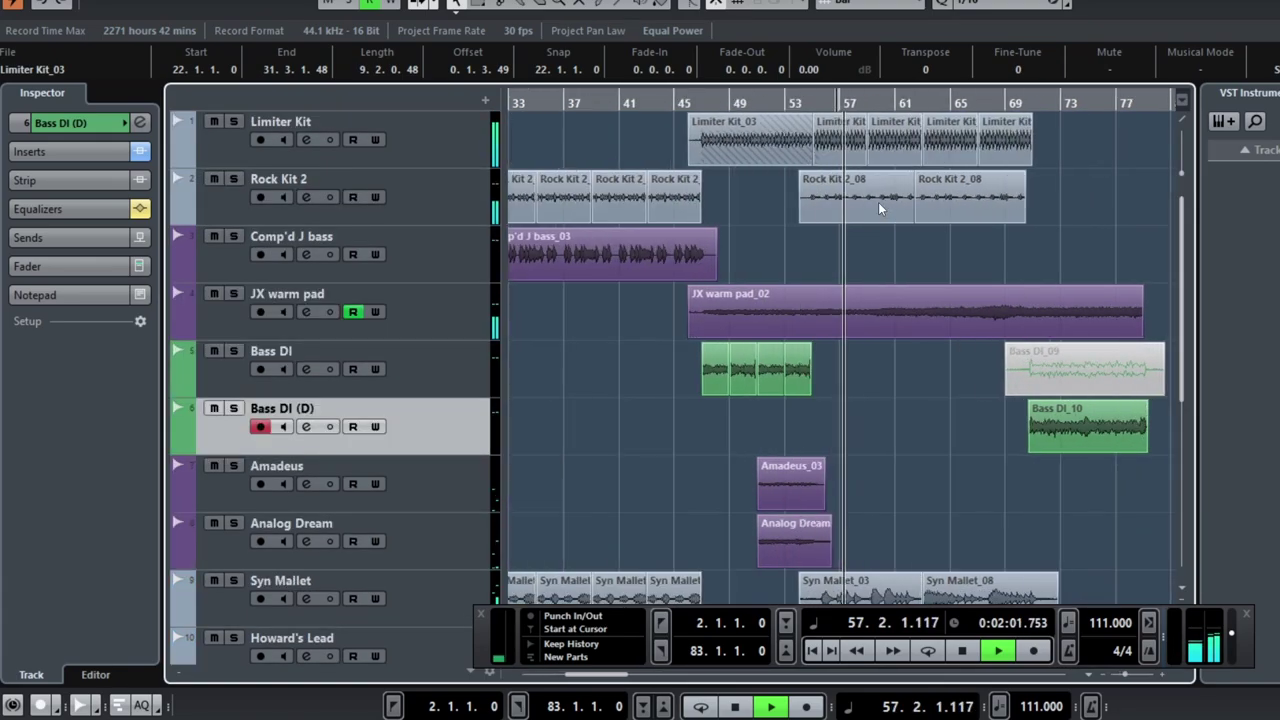
click(234, 178)
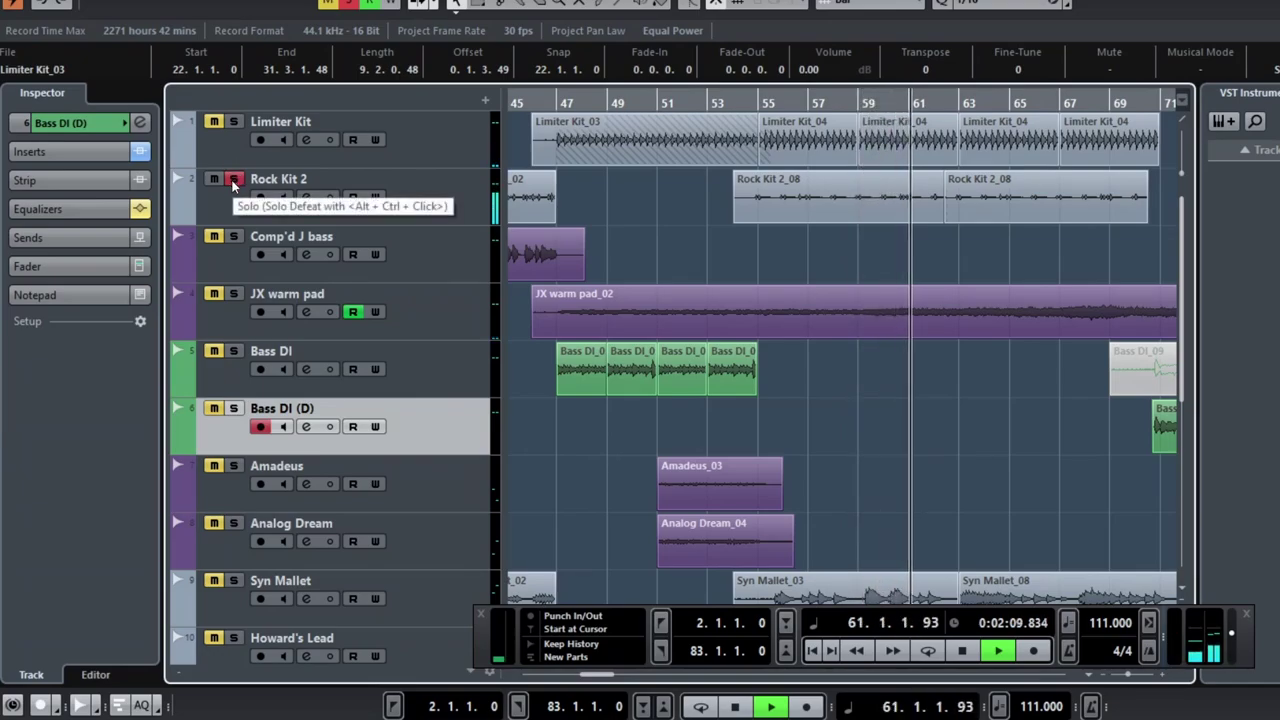
click(233, 179)
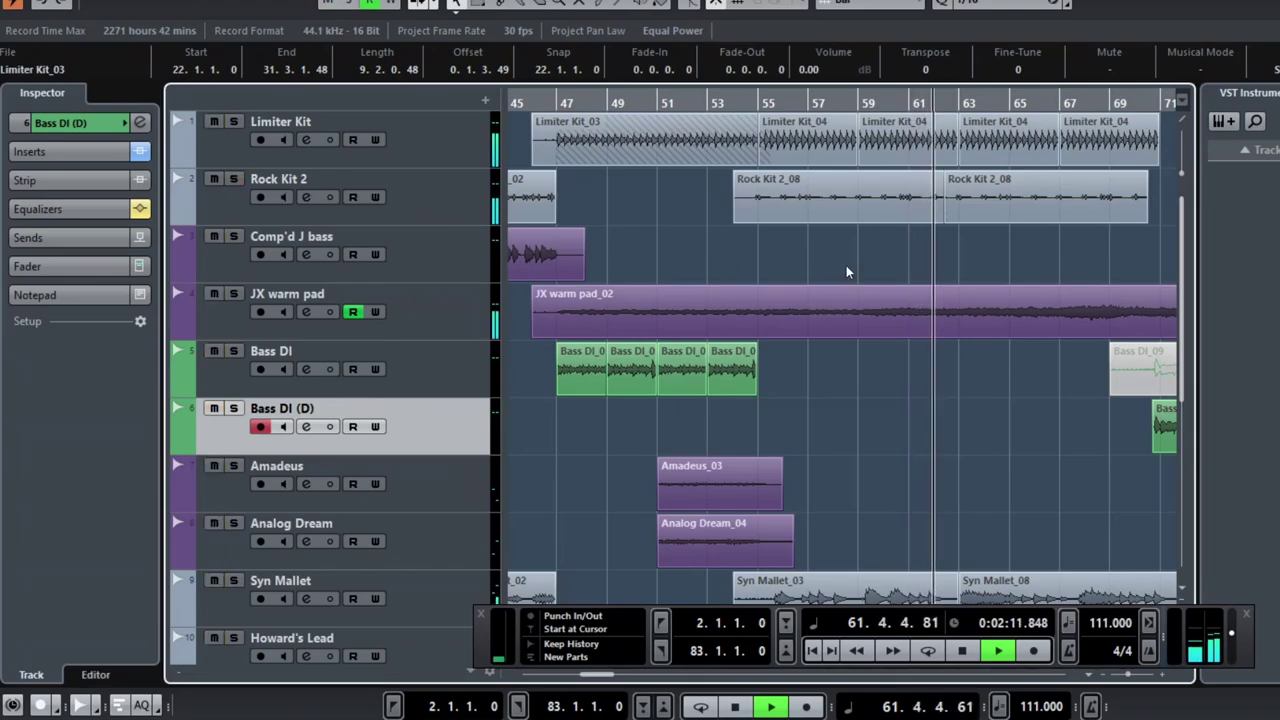
Step: Audition the JX warm pad track in solo with its automation lanes shown, ending with playback stopped, lanes hidden and solo off
scroll(847, 266, down, 2)
scroll(847, 266, down, 2)
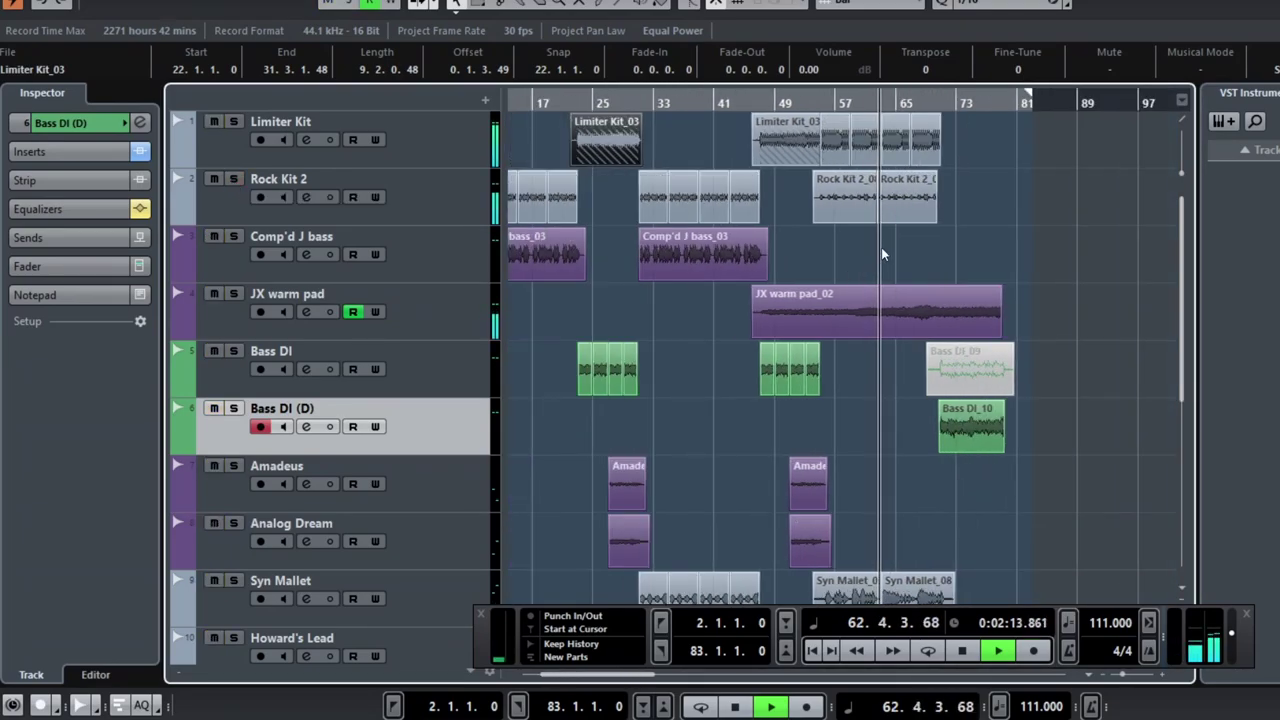
scroll(881, 247, down, 2)
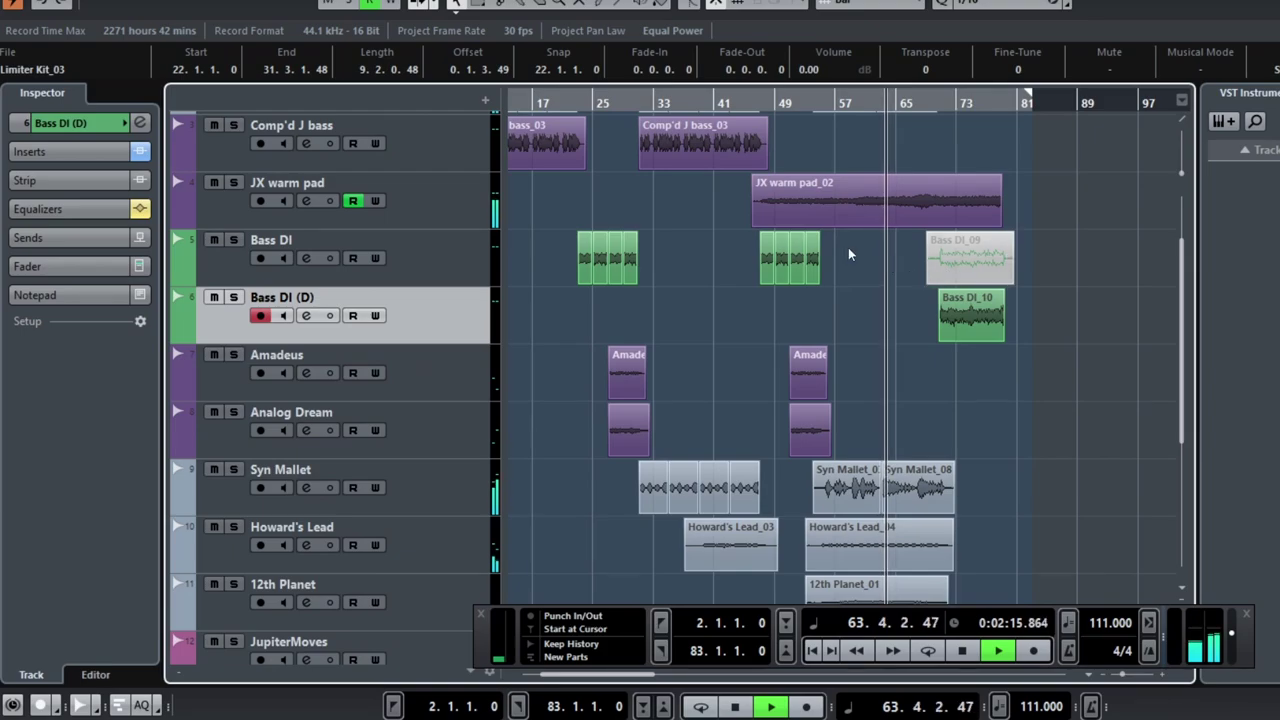
click(233, 183)
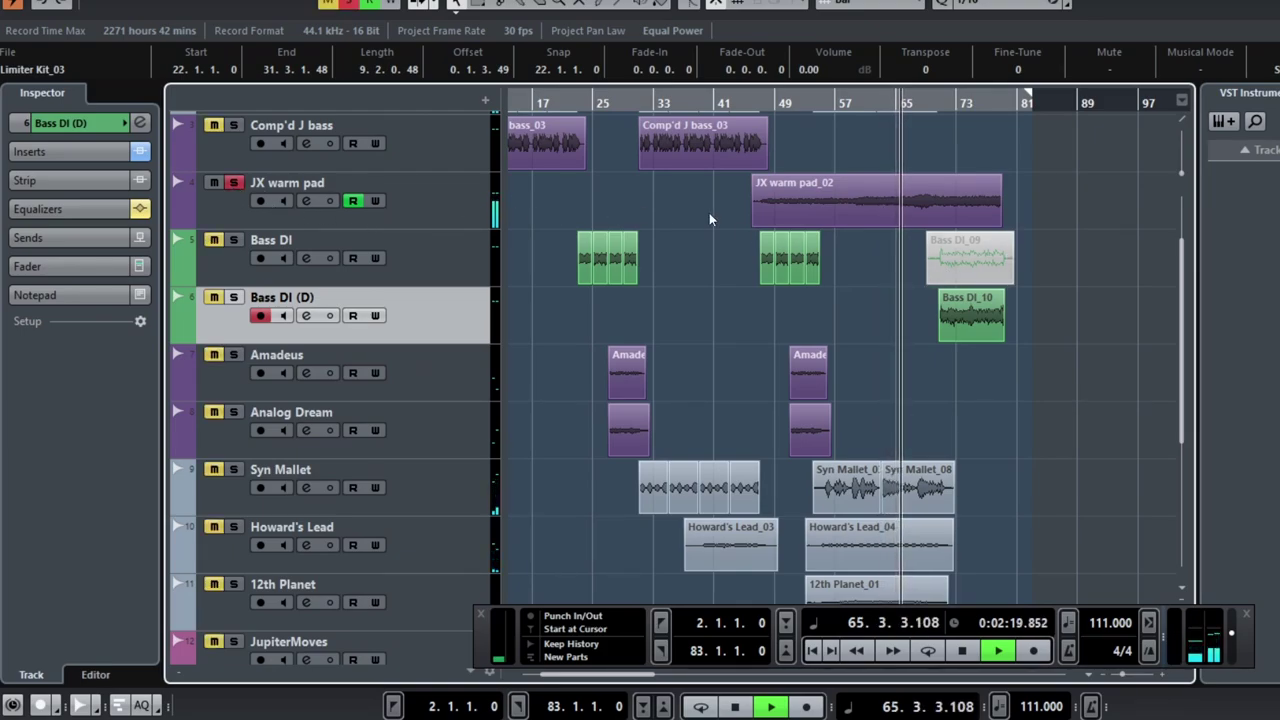
click(179, 218)
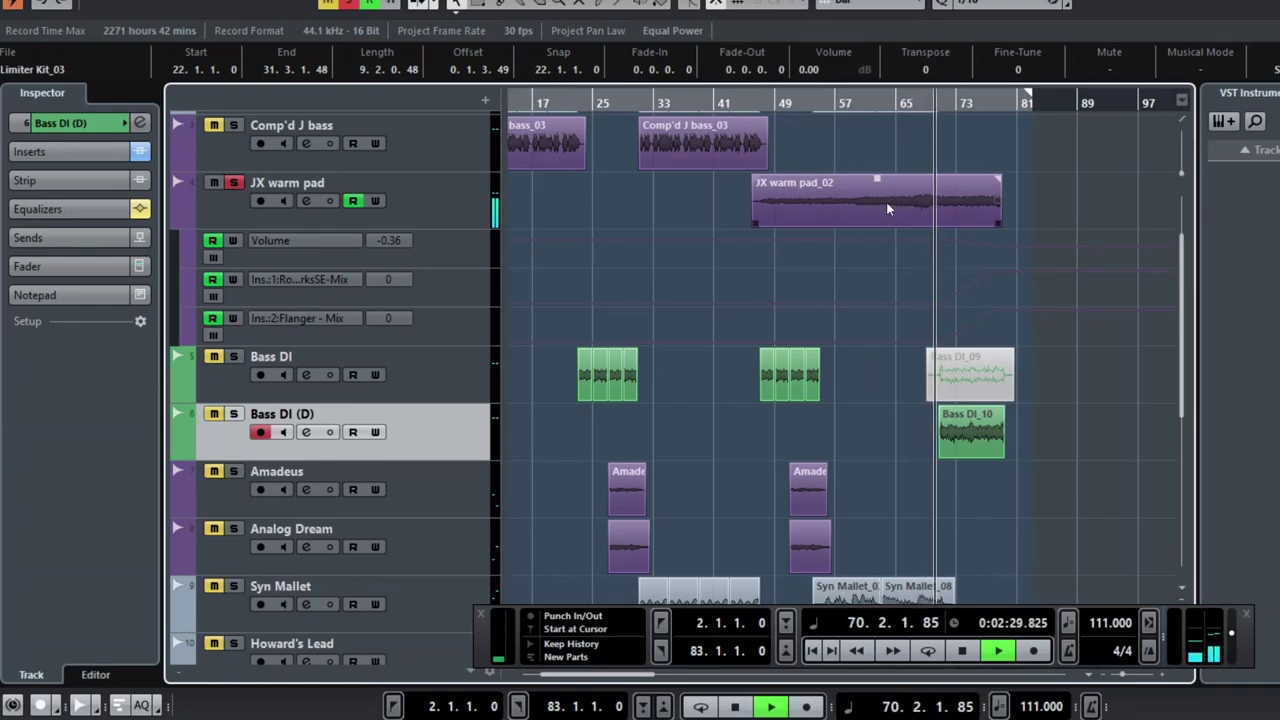
key(space)
click(178, 219)
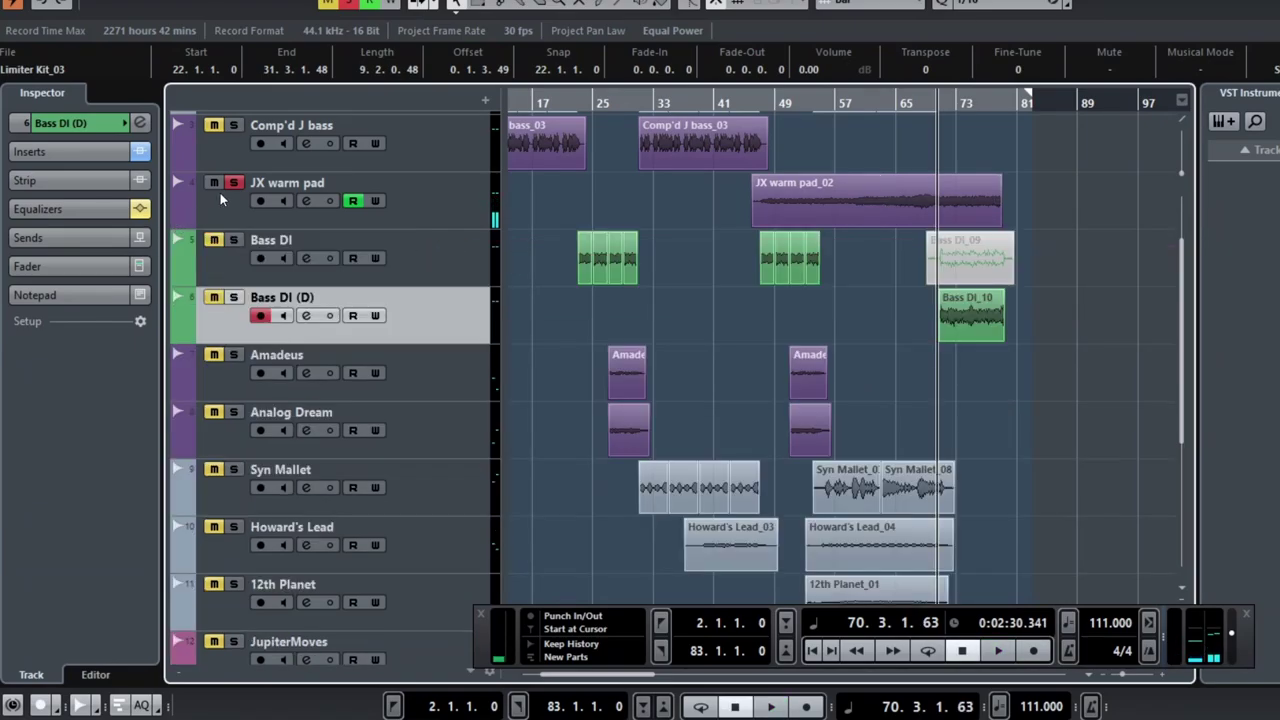
click(232, 182)
Step: Clear the event selection and examine the full arrangement from the Limiter Kit track down to the lowest Analog Dream track
key(g)
key(g)
key(g)
key(g)
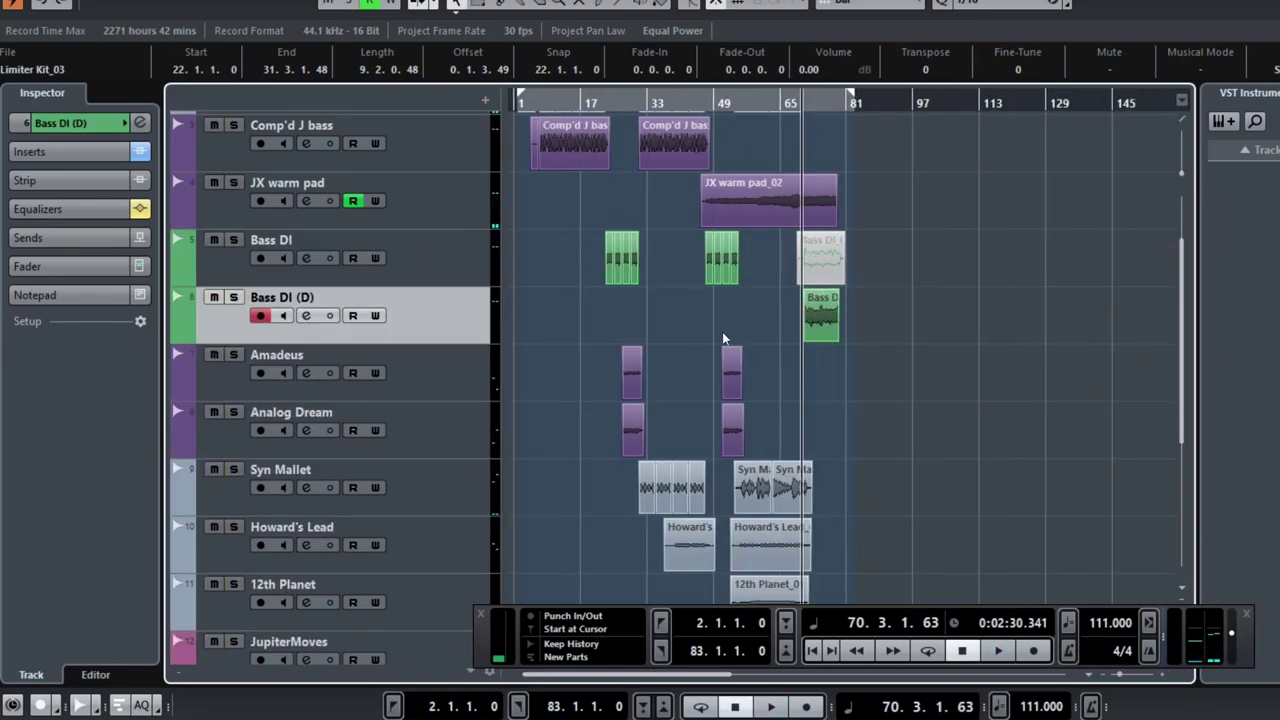
key(h)
key(h)
key(h)
key(h)
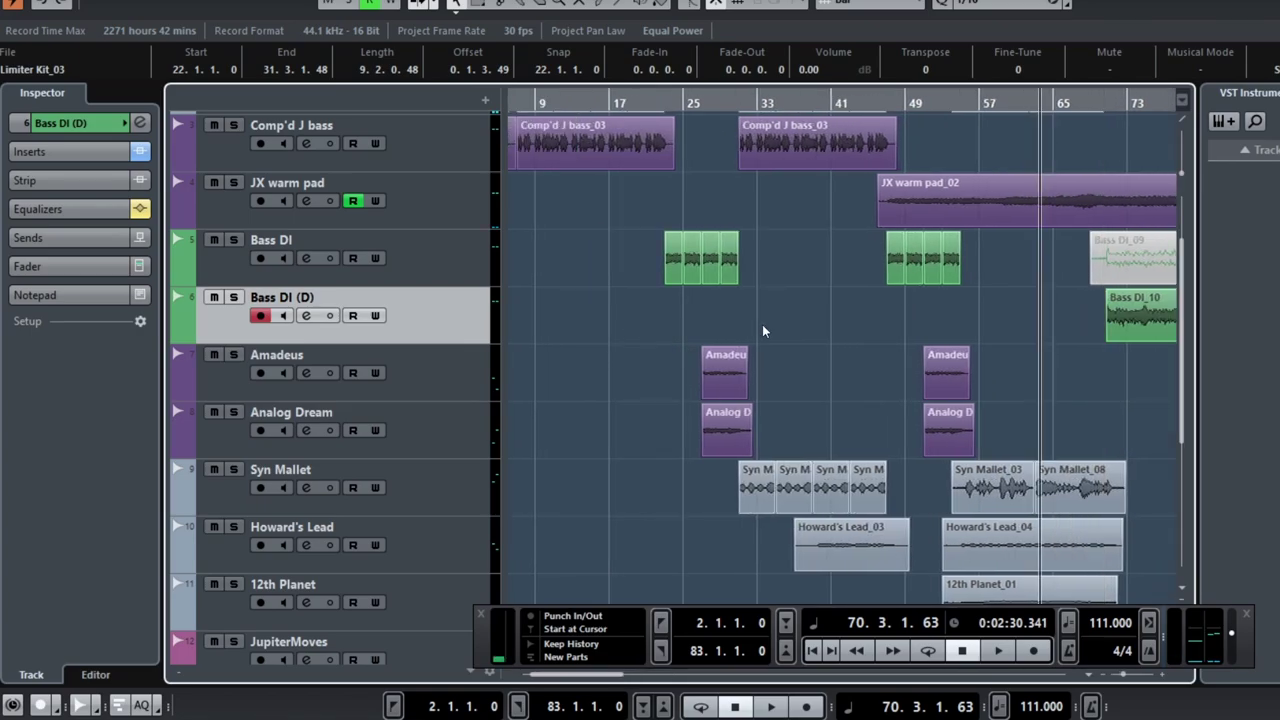
key(g)
scroll(790, 349, up, 2)
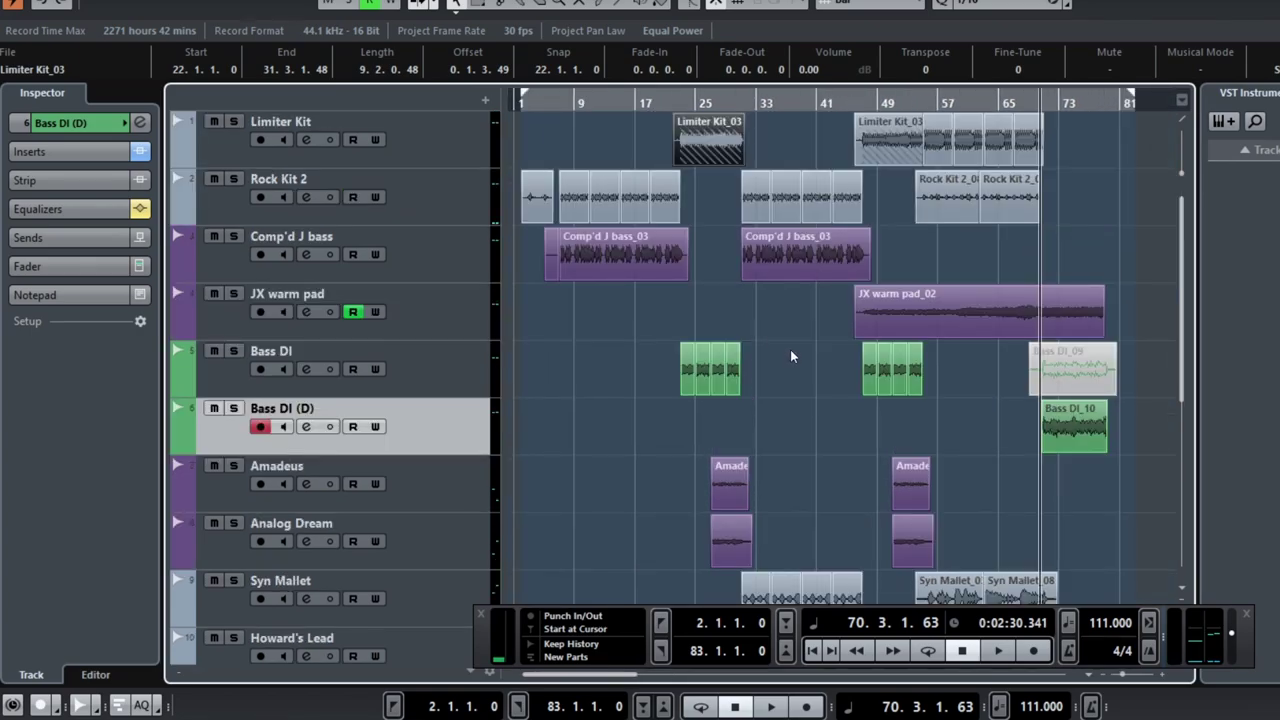
click(790, 352)
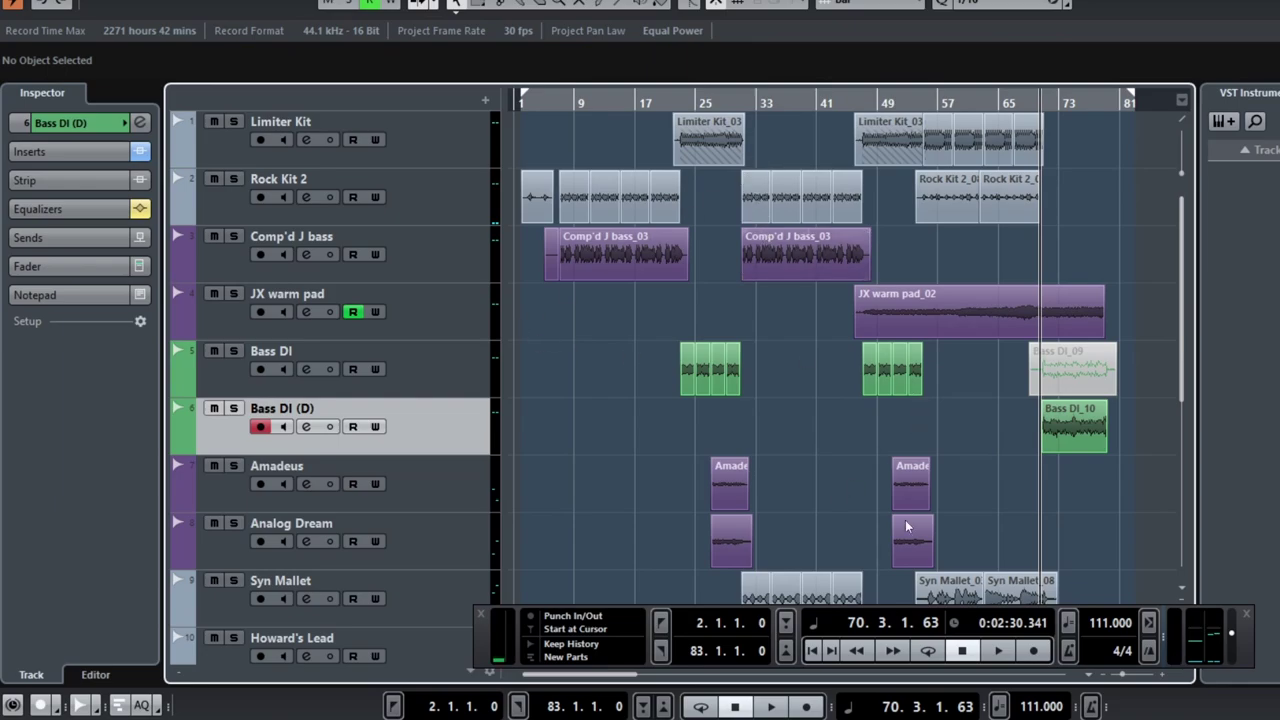
scroll(905, 520, down, 8)
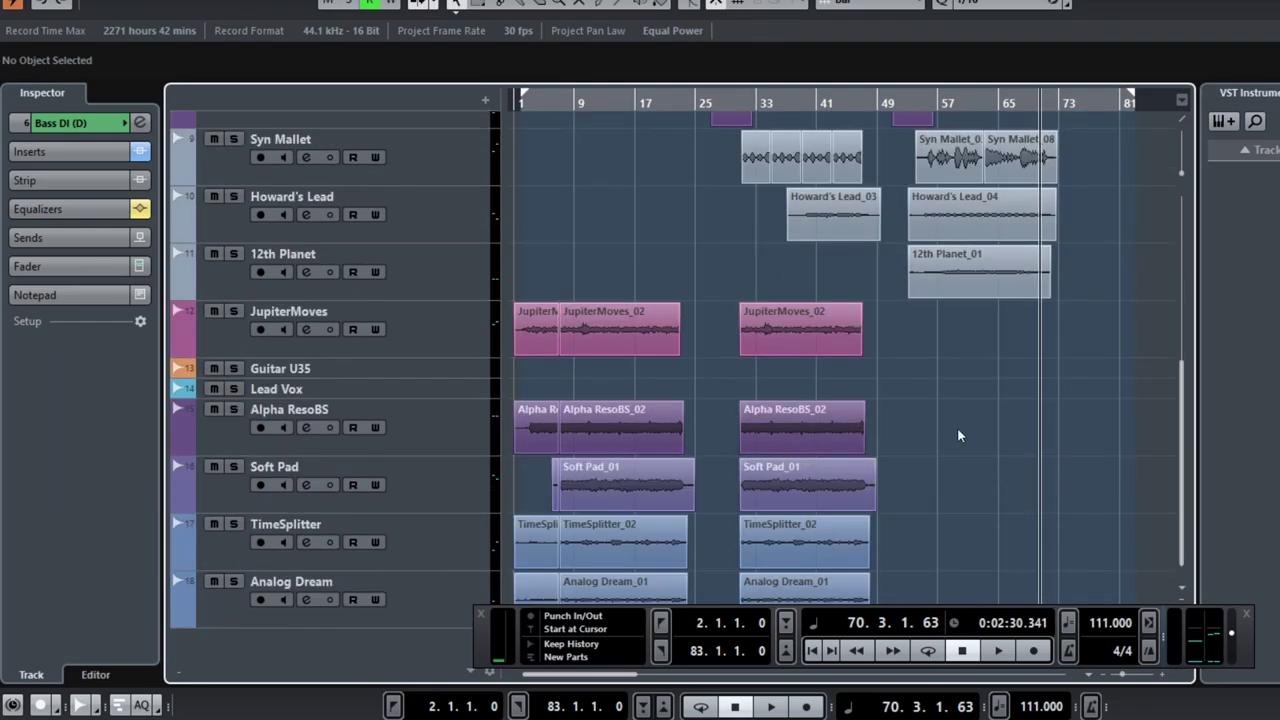
scroll(897, 440, up, 8)
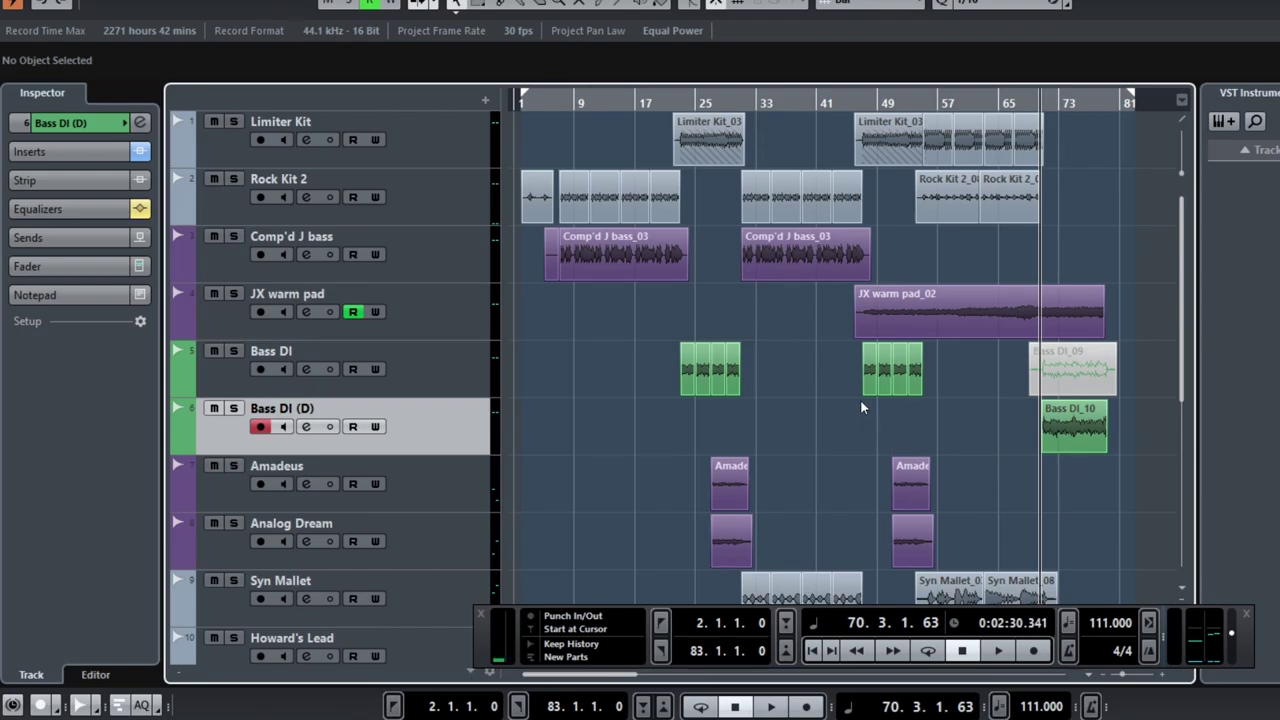
scroll(975, 425, down, 2)
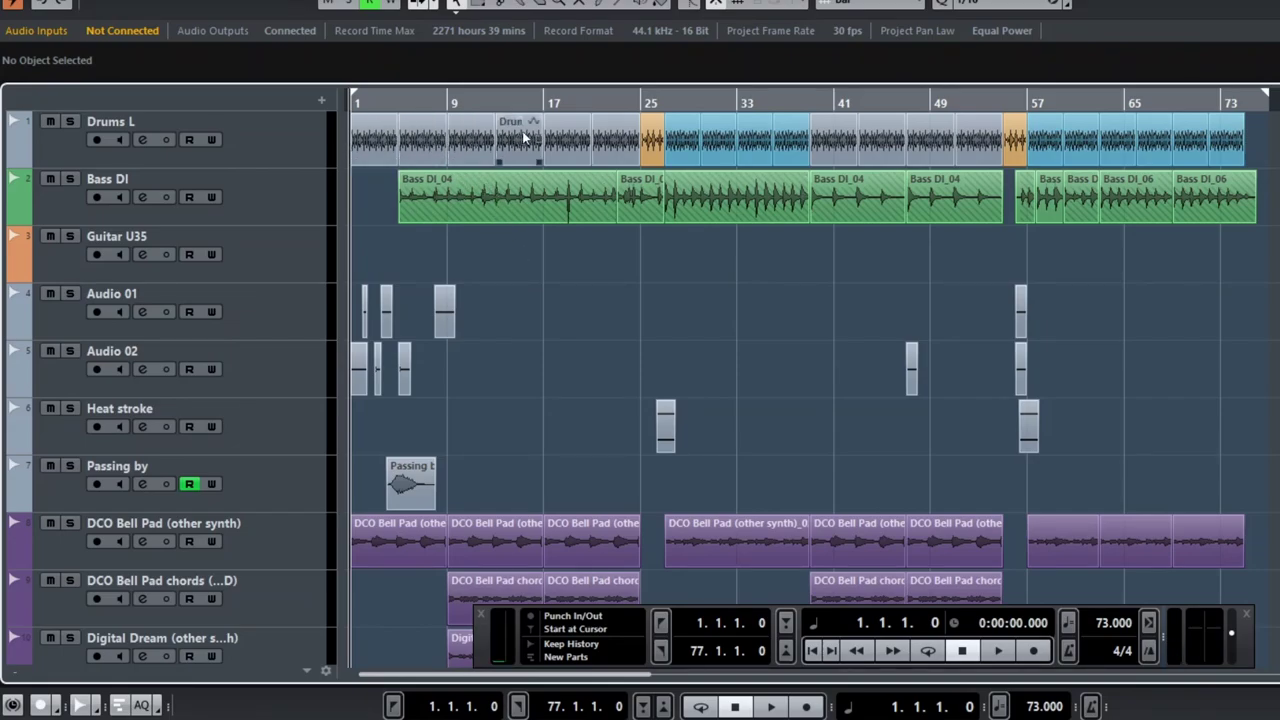
Step: Examine the Drums L sections up to bar 27 and the sample tracks below them in the 73 BPM project
drag(355, 140, 441, 140)
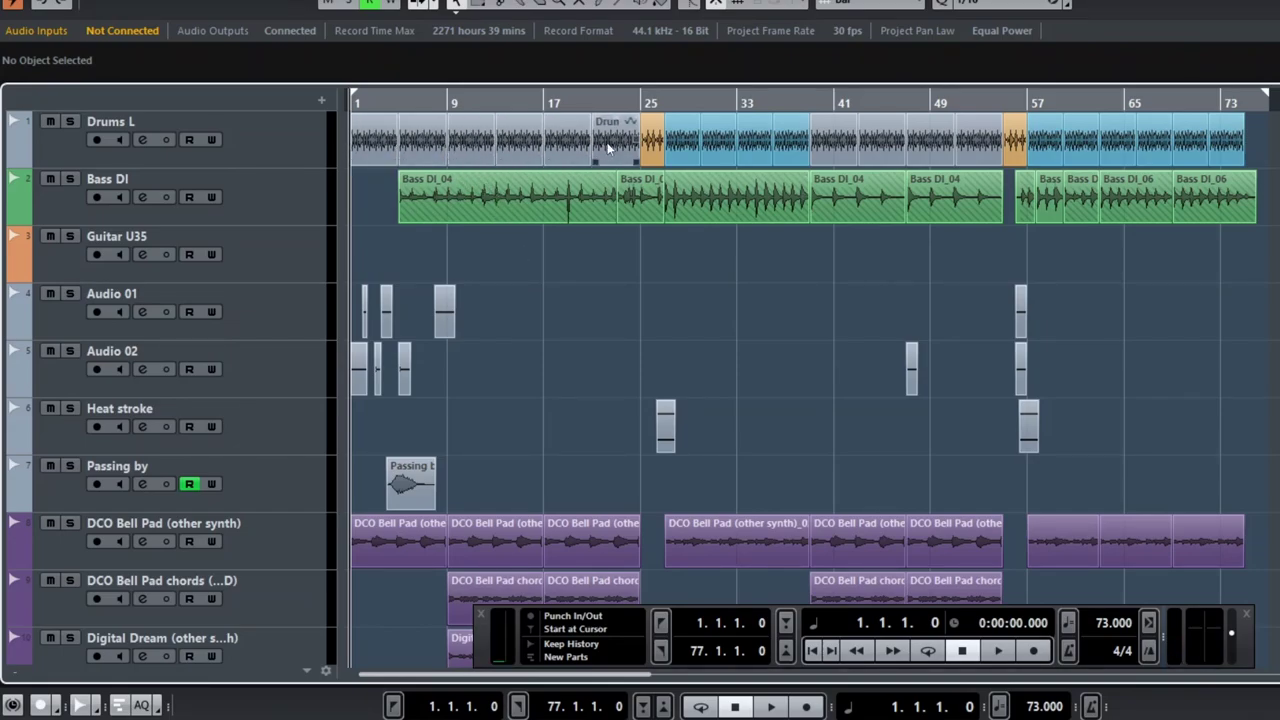
drag(607, 148, 661, 143)
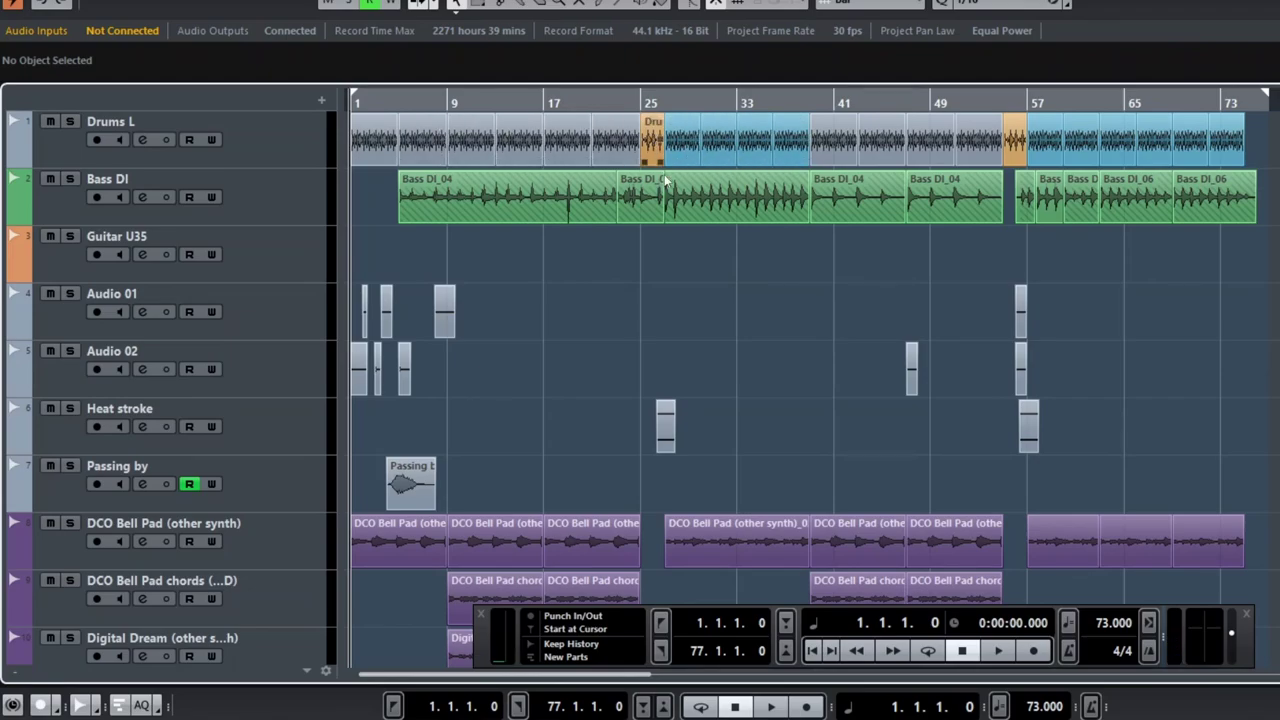
scroll(480, 293, down, 2)
key(h)
key(h)
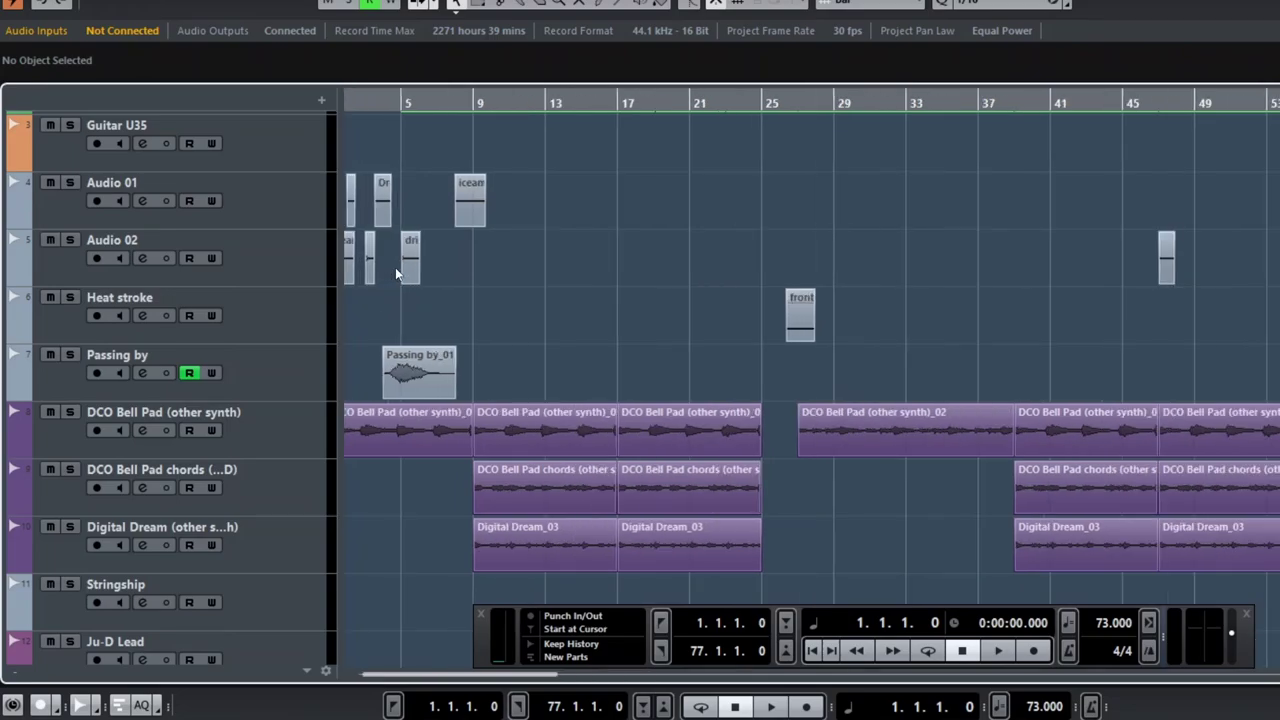
scroll(420, 272, right, 2)
scroll(459, 274, up, 2)
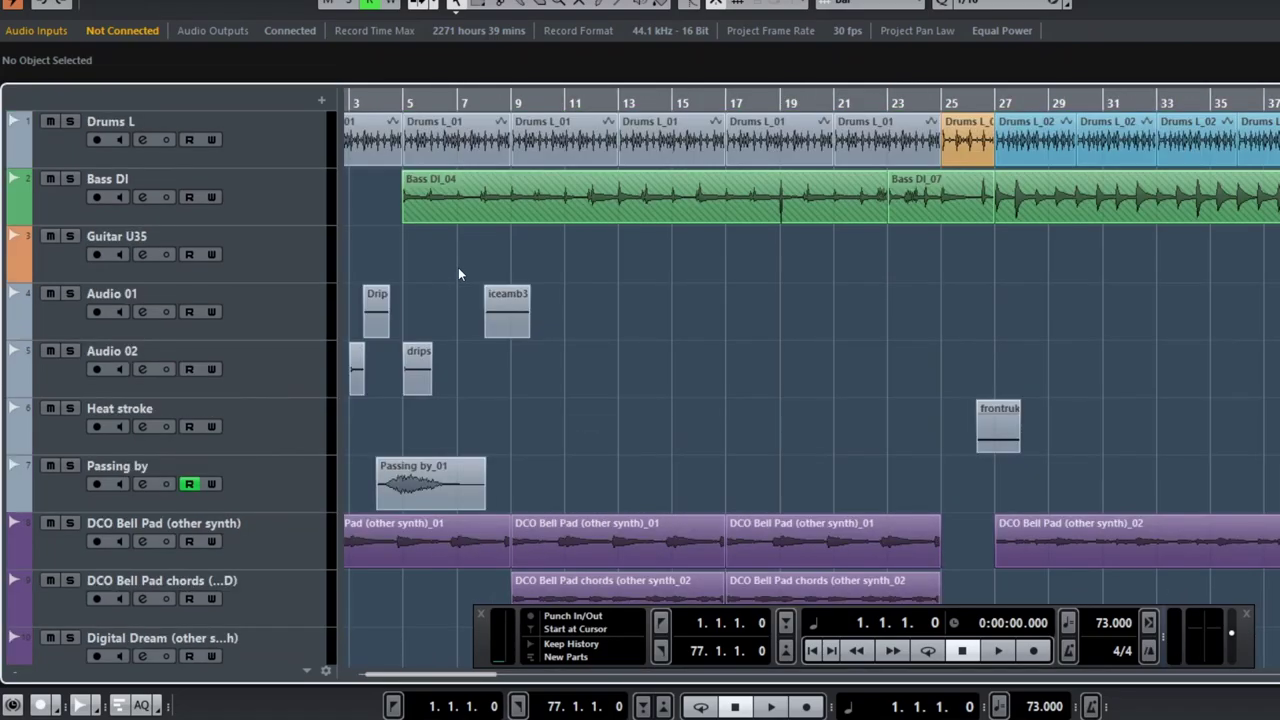
Step: Go through the Audio 01, Audio 02, Heat stroke and Passing by effect tracks, ending with Audio 01 selected
scroll(459, 274, down, 2)
scroll(459, 274, left, 2)
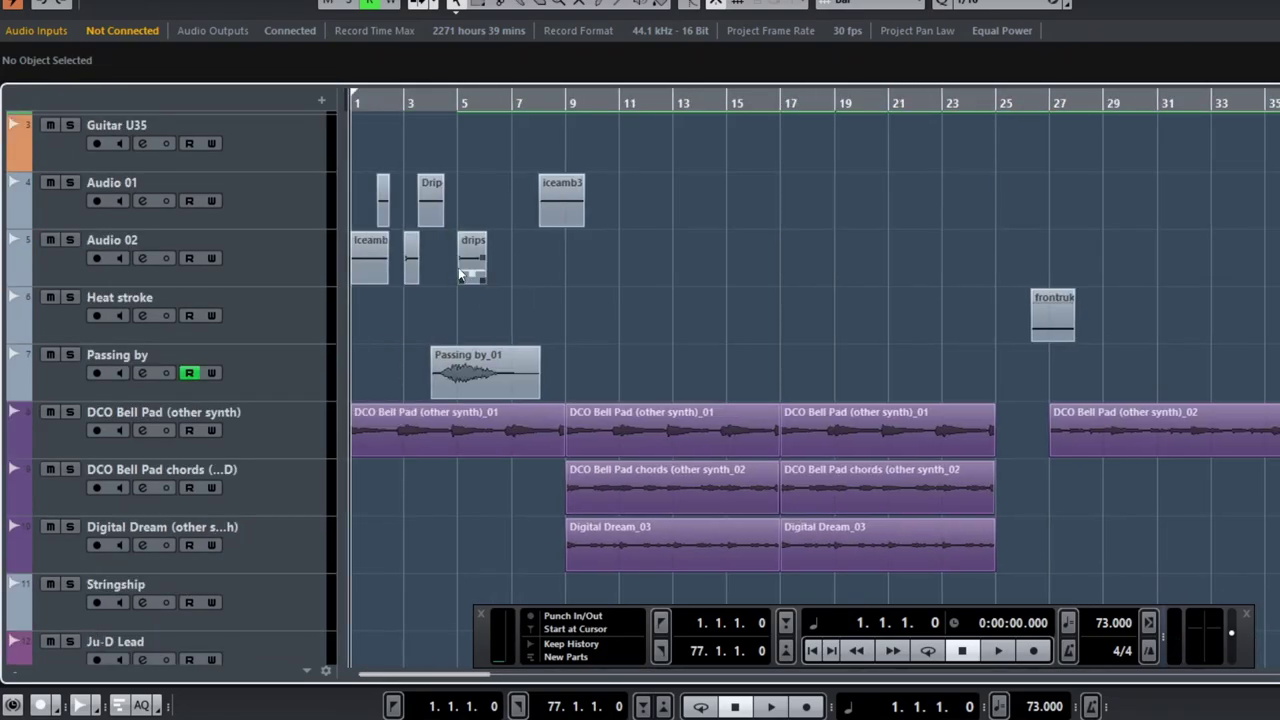
click(314, 193)
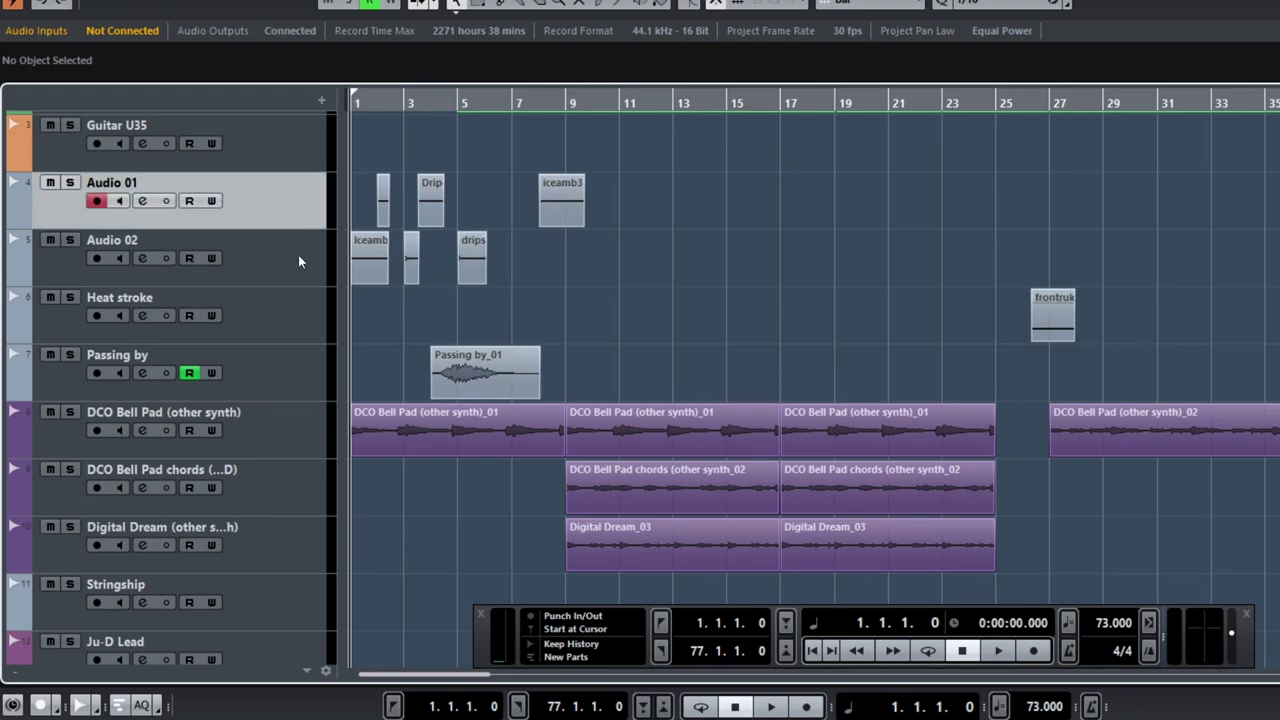
click(298, 254)
click(294, 307)
click(288, 363)
click(280, 322)
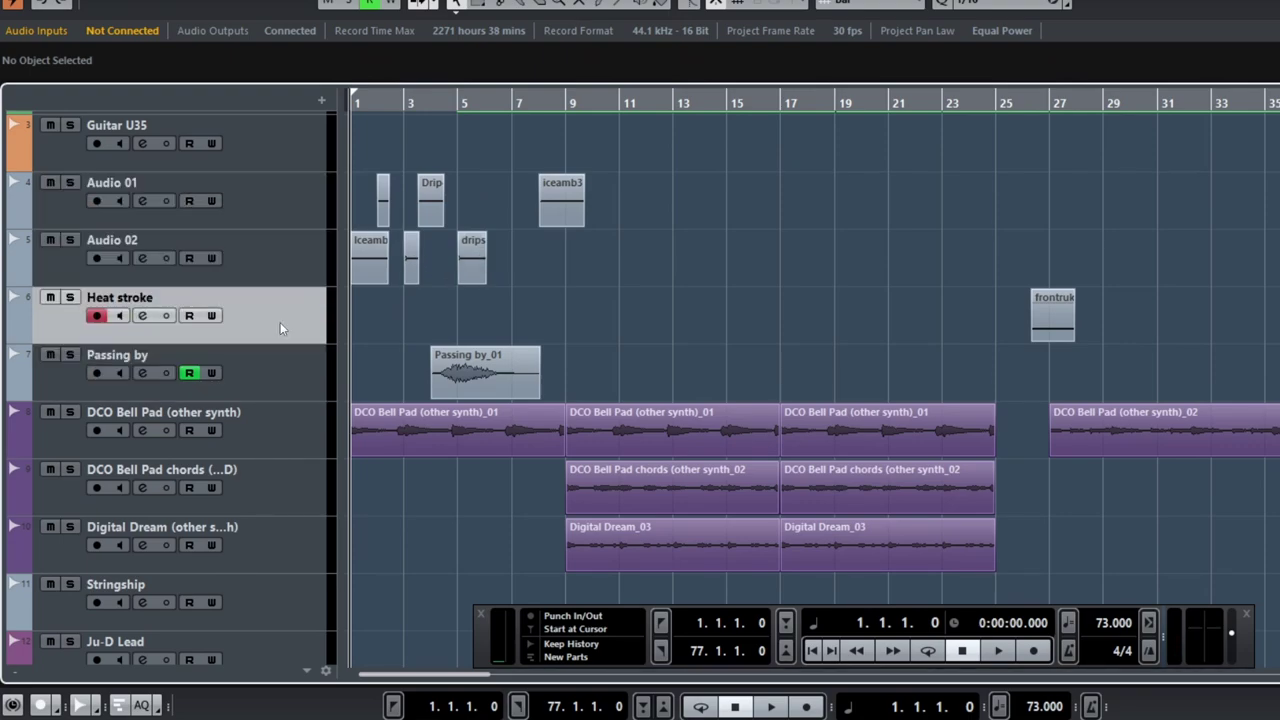
click(278, 272)
click(282, 212)
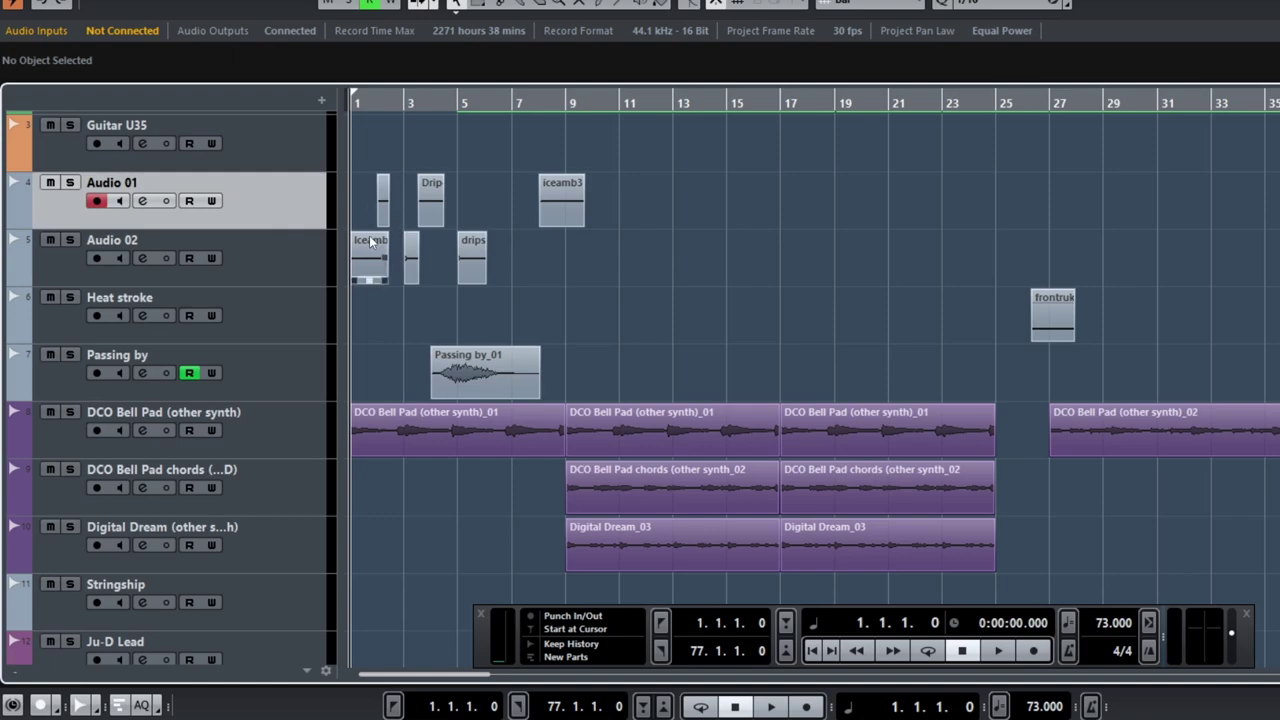
Step: Audition the drip and ice ambience samples on Audio 01 and Audio 02 in solo, ending with playback stopped and both solos off
scroll(372, 236, up, 3)
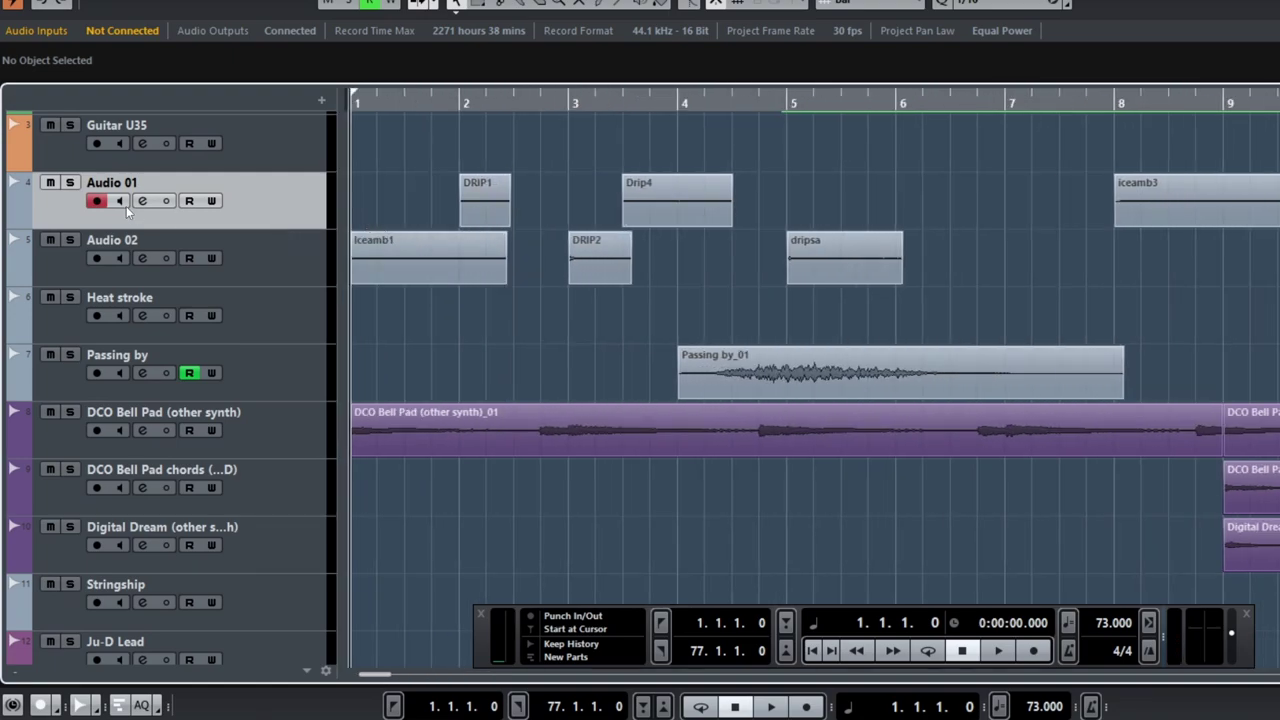
click(70, 182)
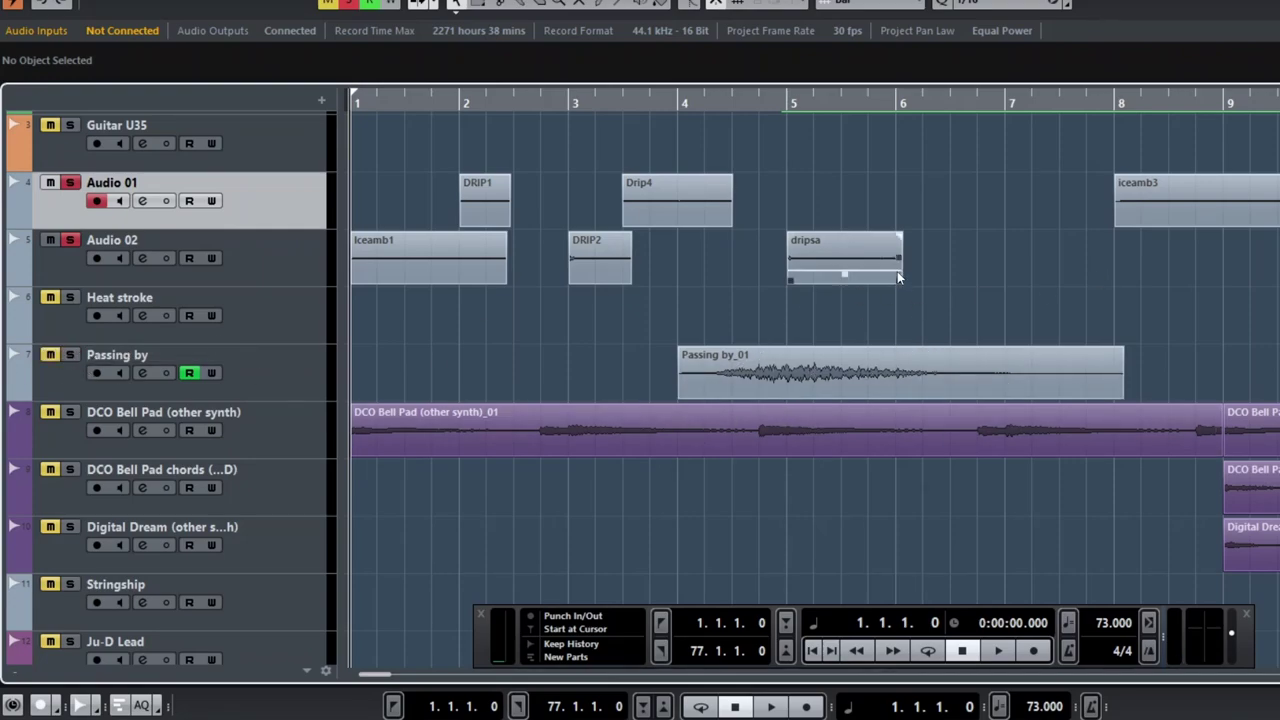
key(space)
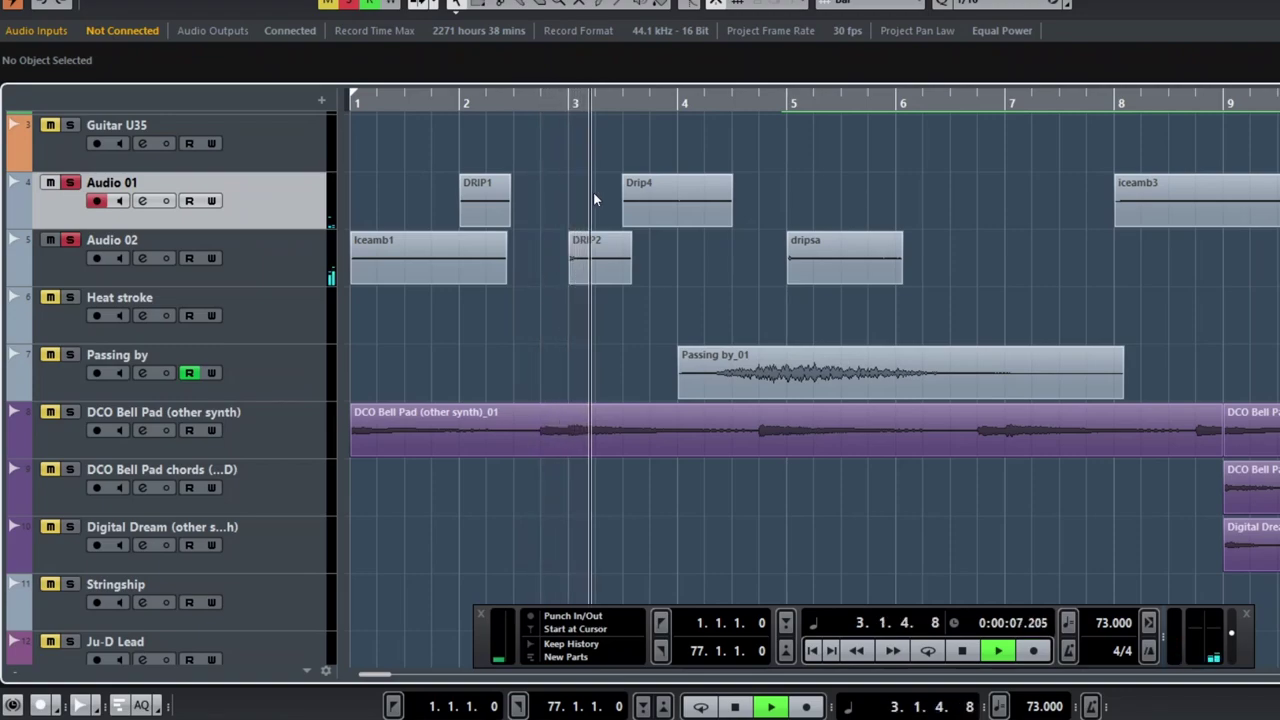
key(space)
click(70, 182)
click(70, 240)
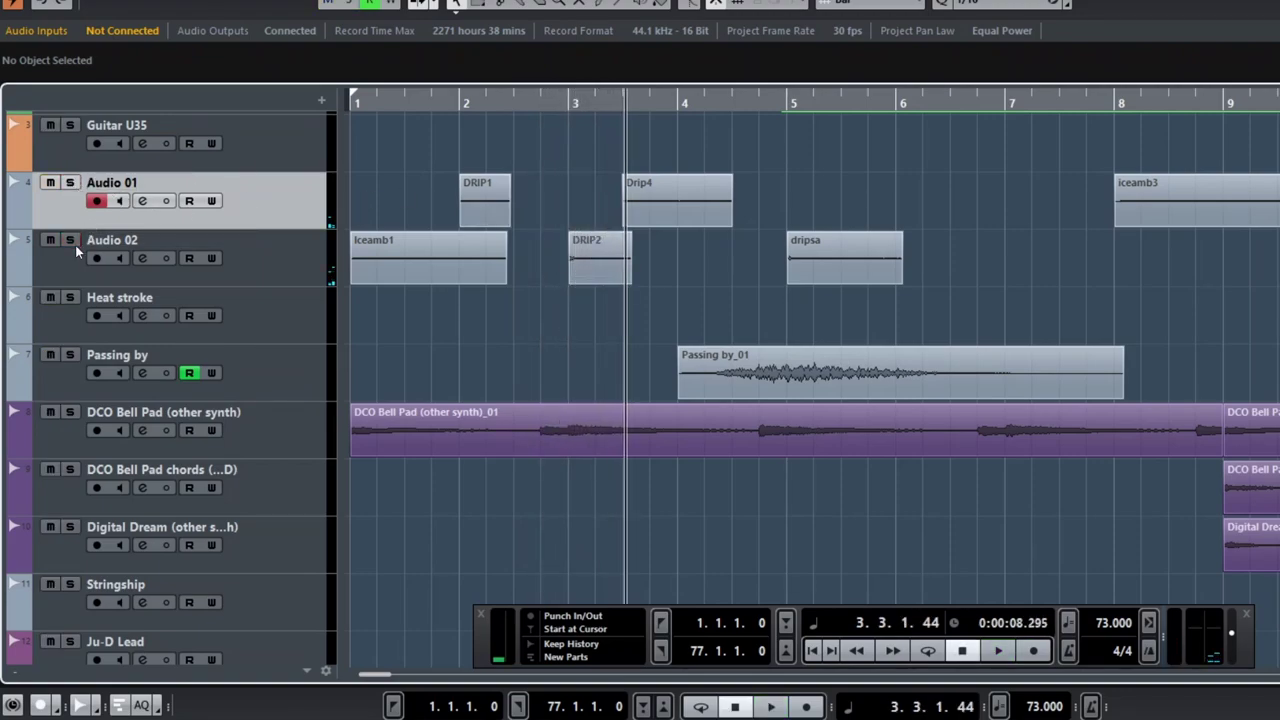
Step: Play the full mix from the start of the project with the drums, bass and effect samples of the opening bars in view
key(Home)
key(space)
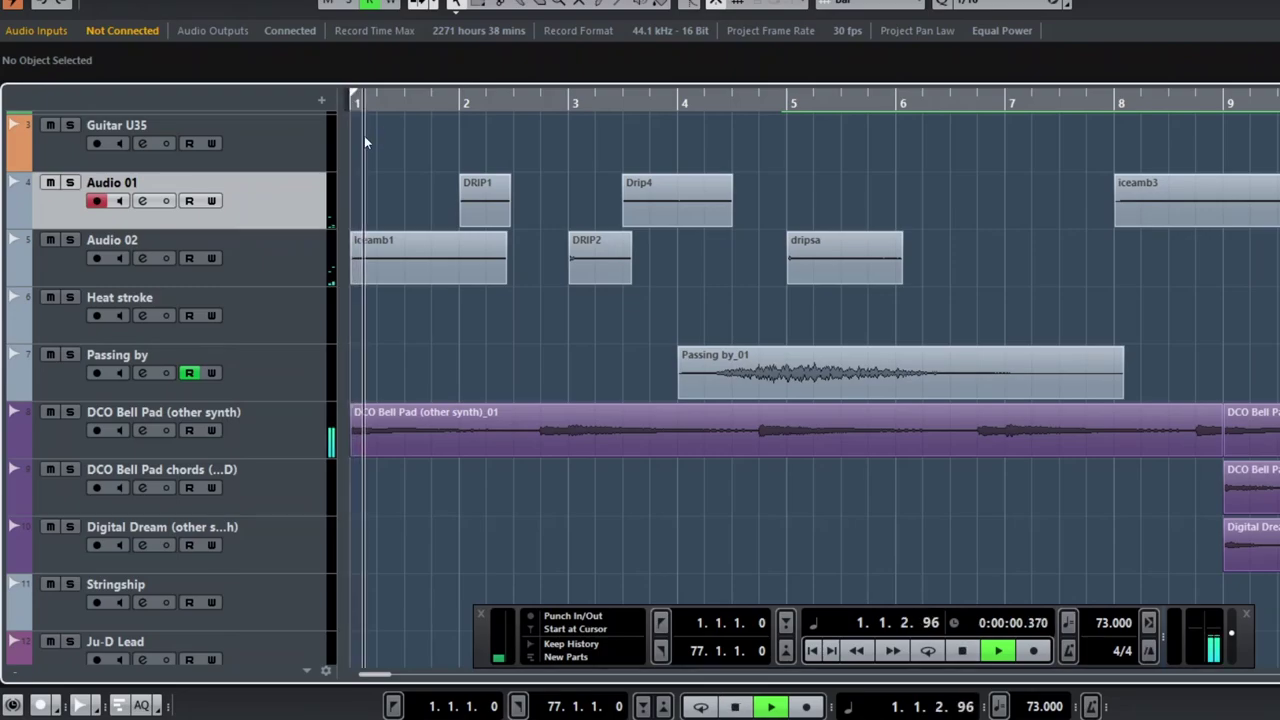
scroll(427, 210, up, 2)
key(g)
key(g)
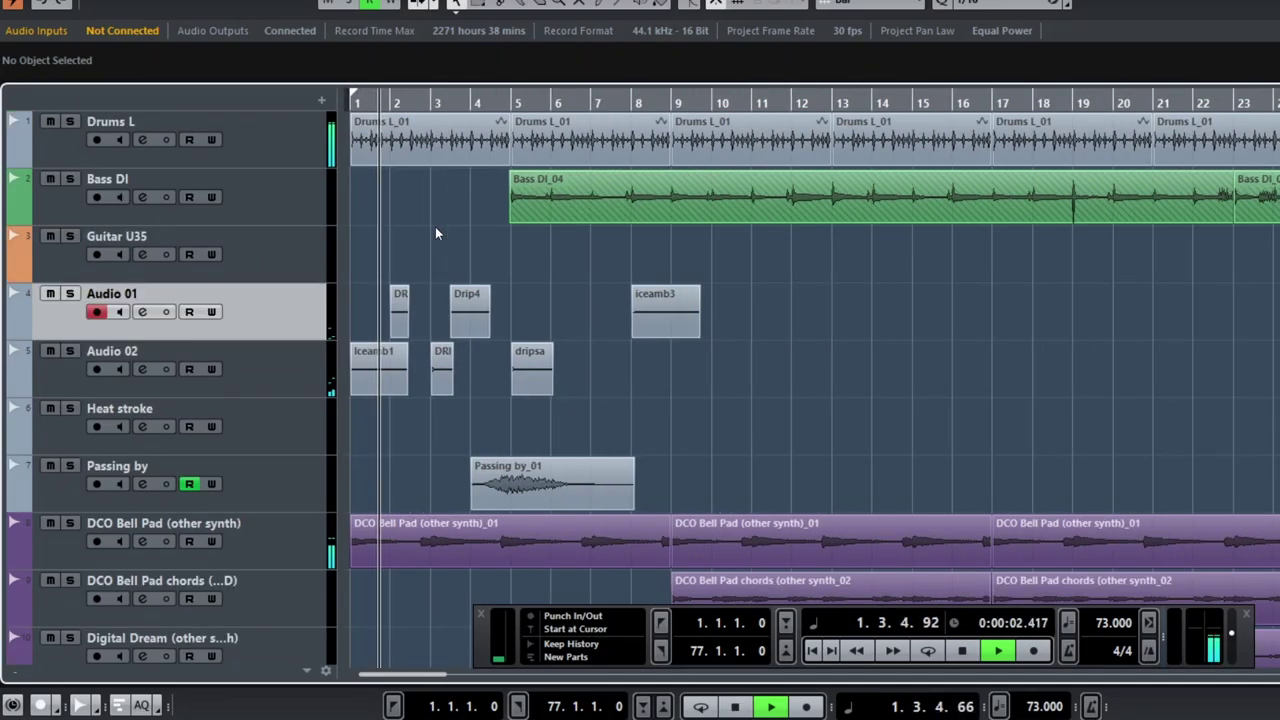
key(h)
key(h)
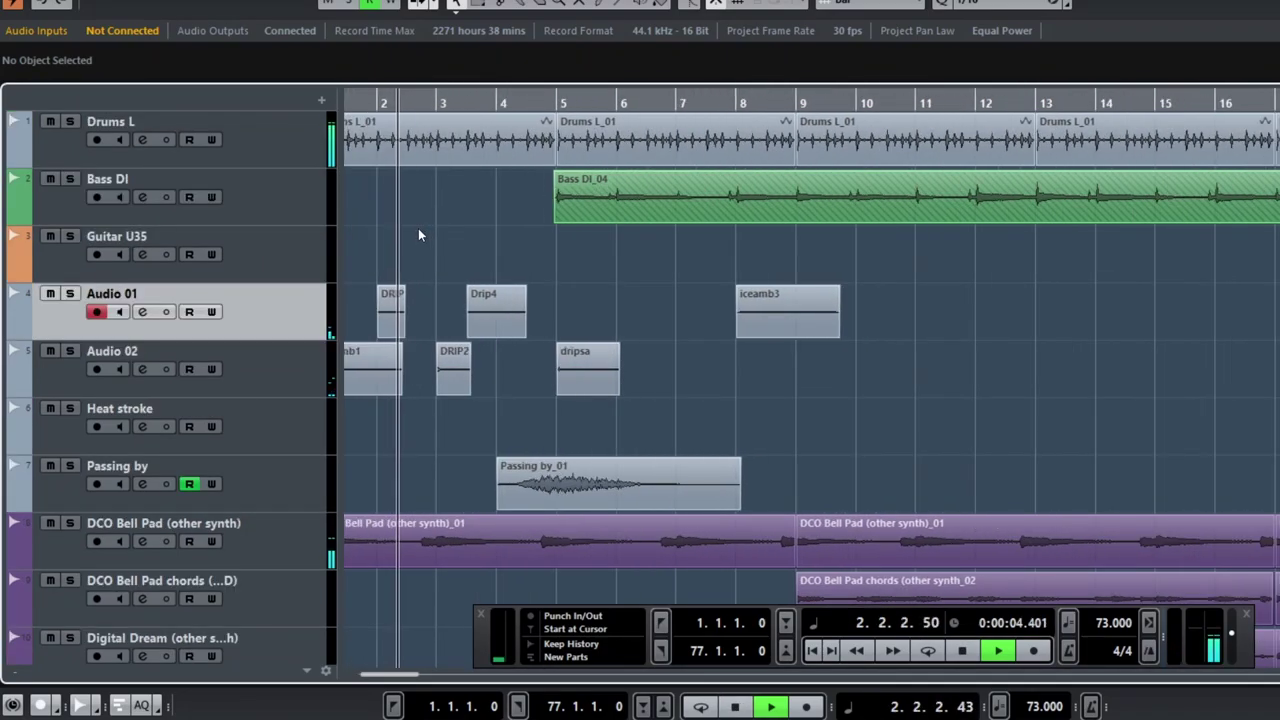
scroll(418, 235, left, 2)
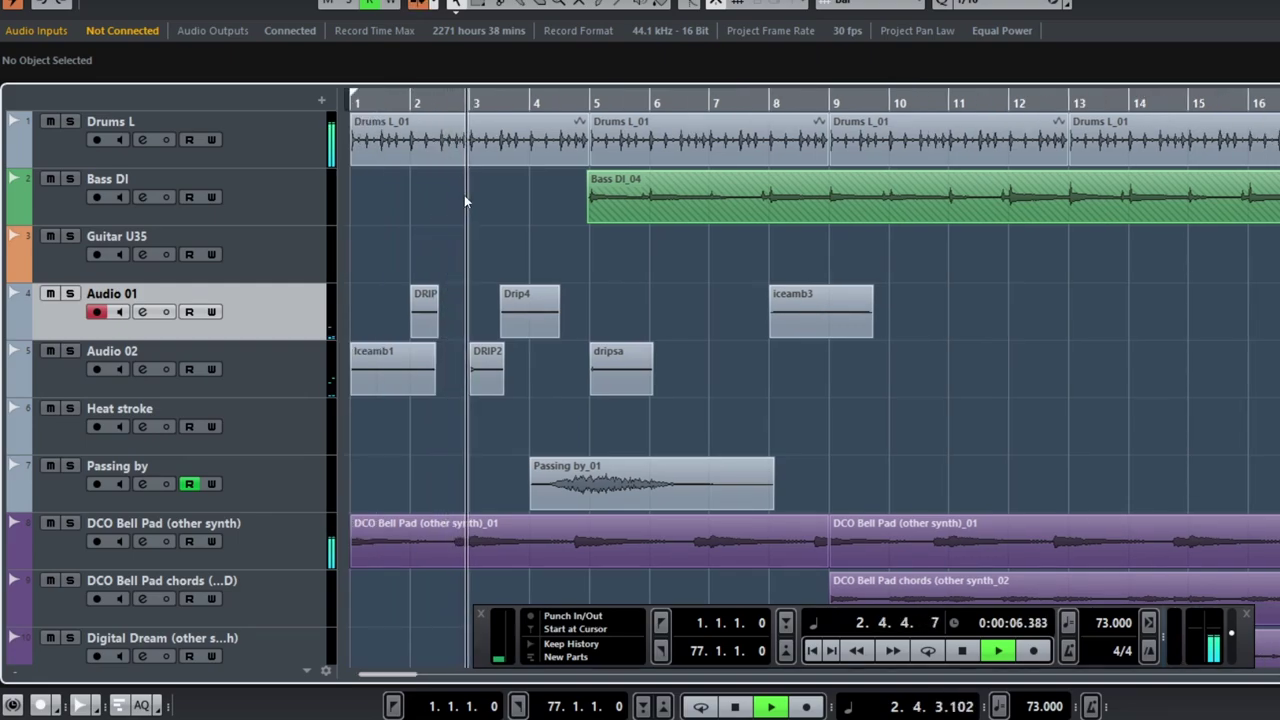
Step: Stop the full mix, select the first DCO Bell Pad section and return the playback position to the project start
scroll(476, 217, down, 2)
scroll(476, 217, up, 2)
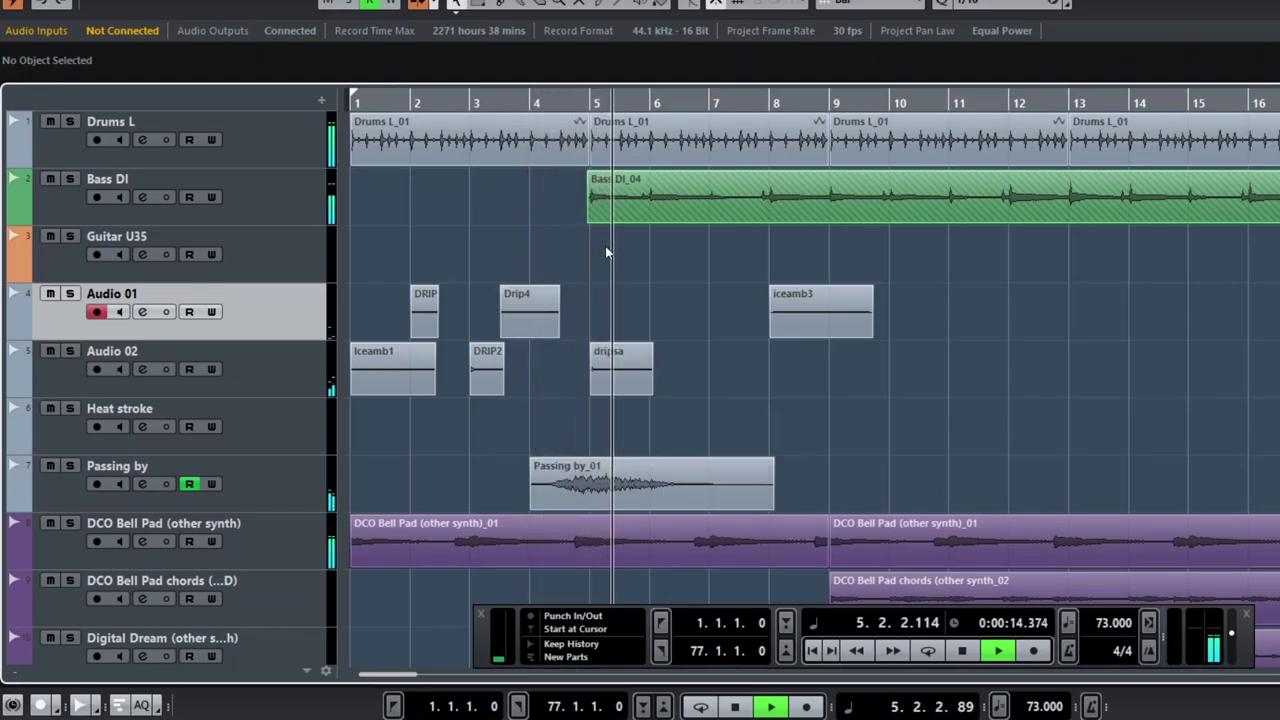
click(486, 540)
key(space)
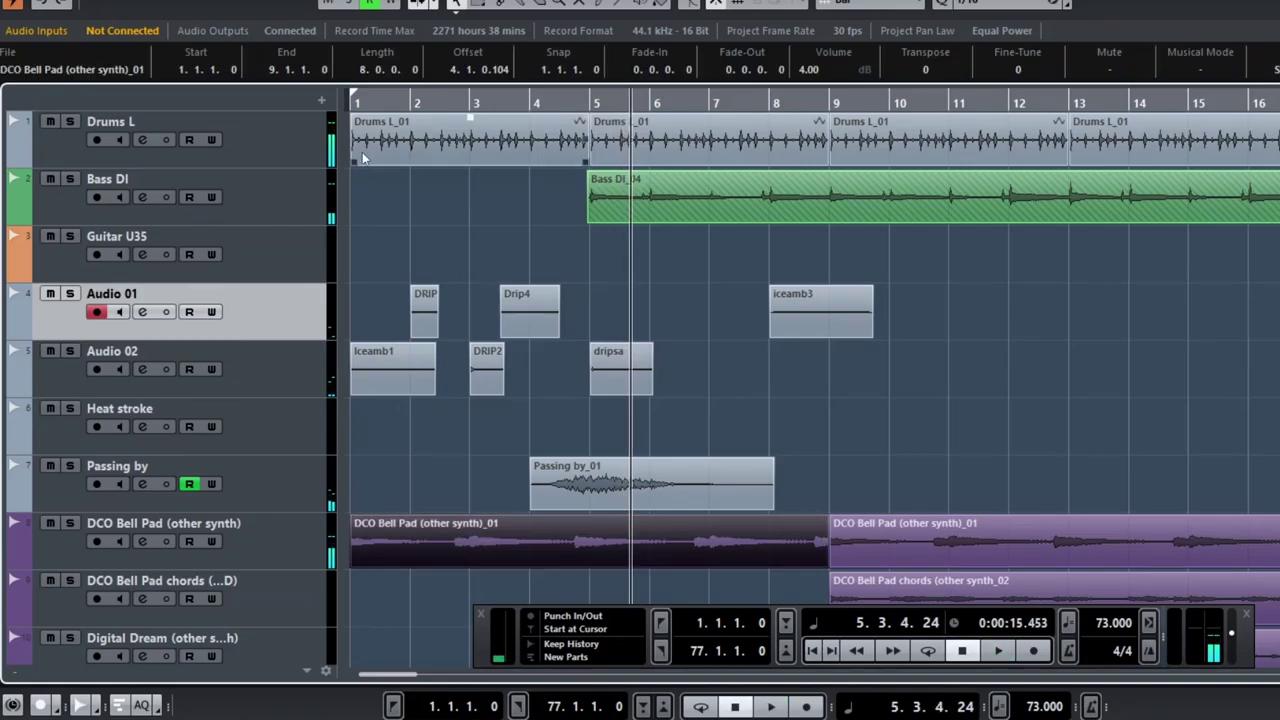
click(359, 107)
scroll(436, 362, down, 8)
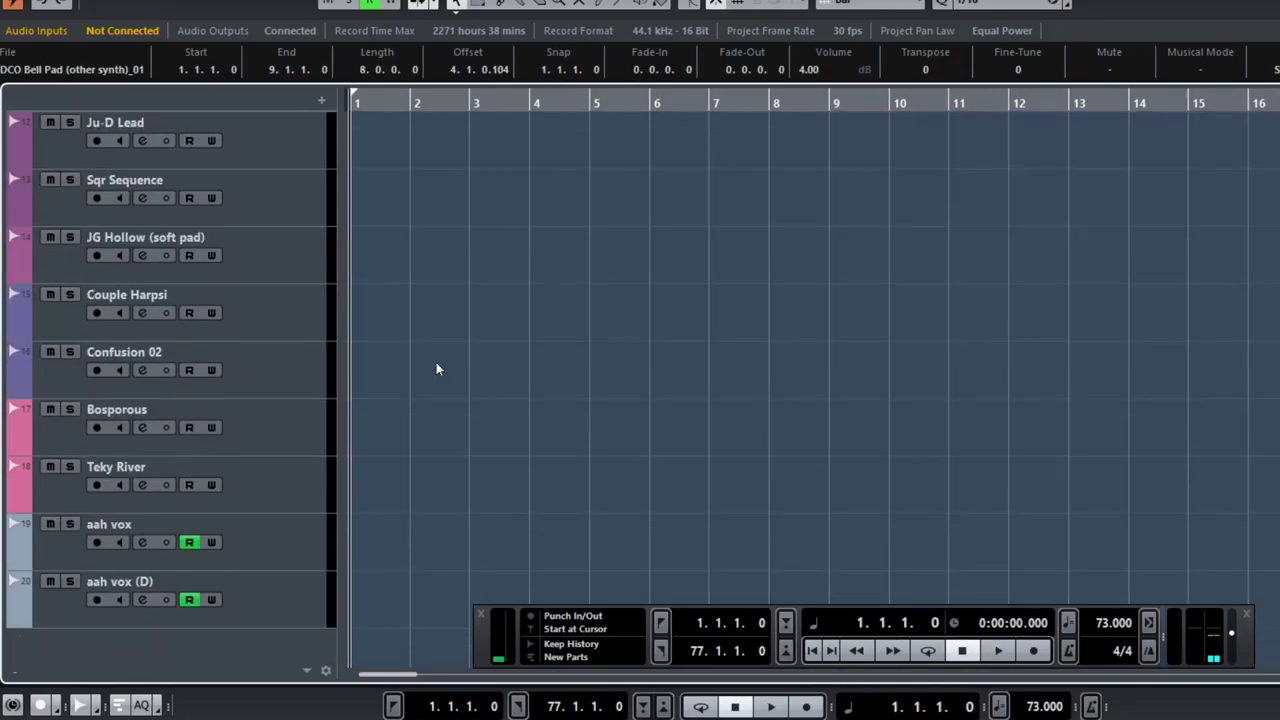
scroll(436, 362, up, 8)
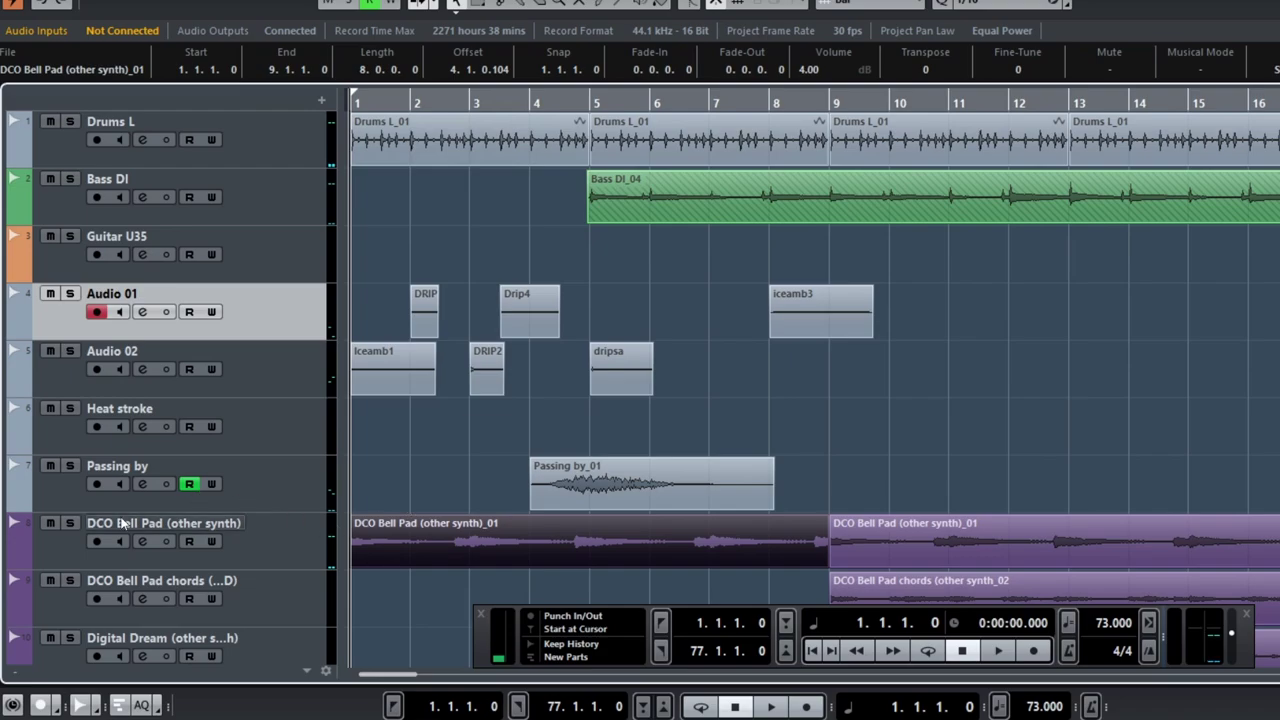
Step: Audition the DCO Bell Pad (other synth) track in solo from bar 1, ending with playback stopped
click(69, 523)
key(space)
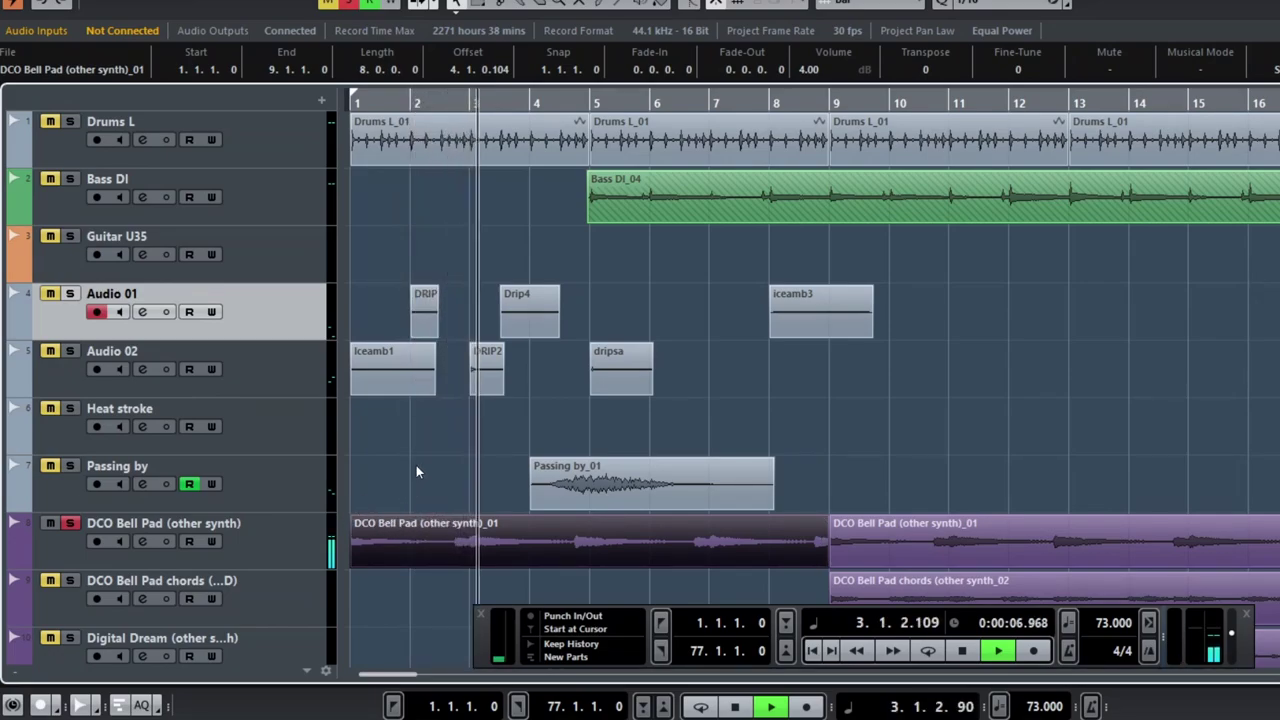
key(space)
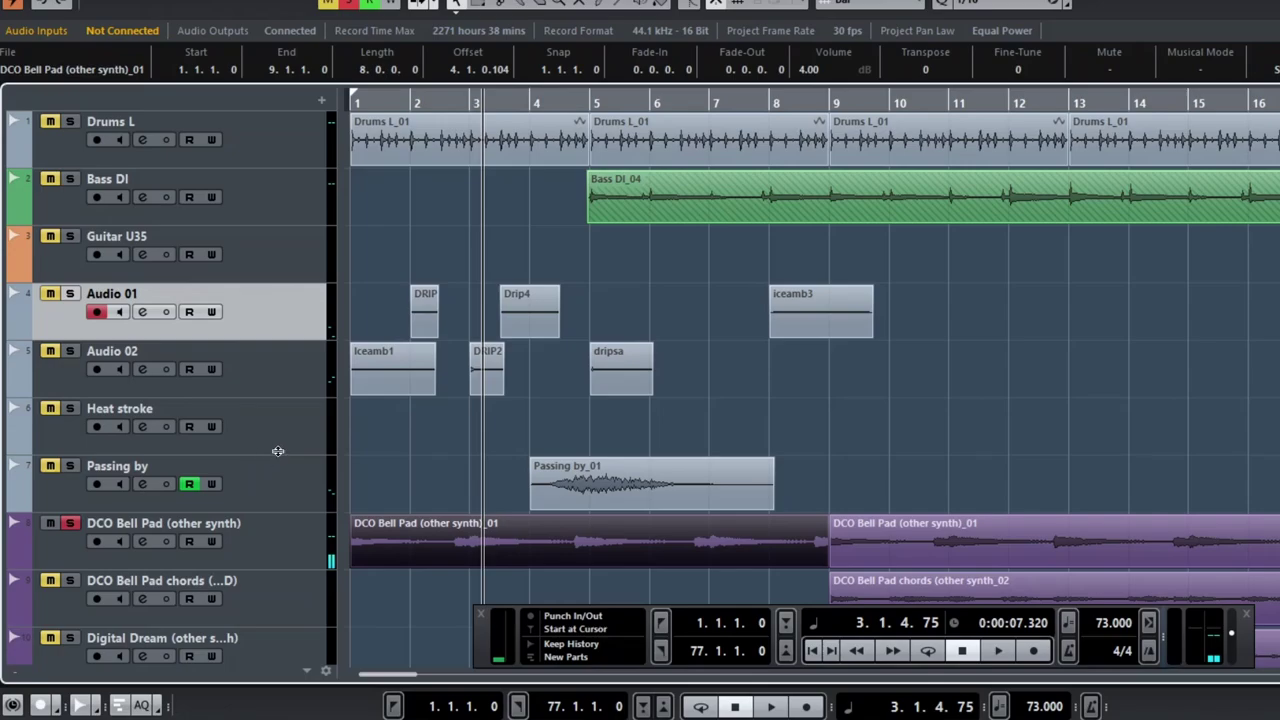
Step: Show the insert effects of the DCO Bell Pad (other synth) track in the Inspector and deselect its audio section
click(280, 530)
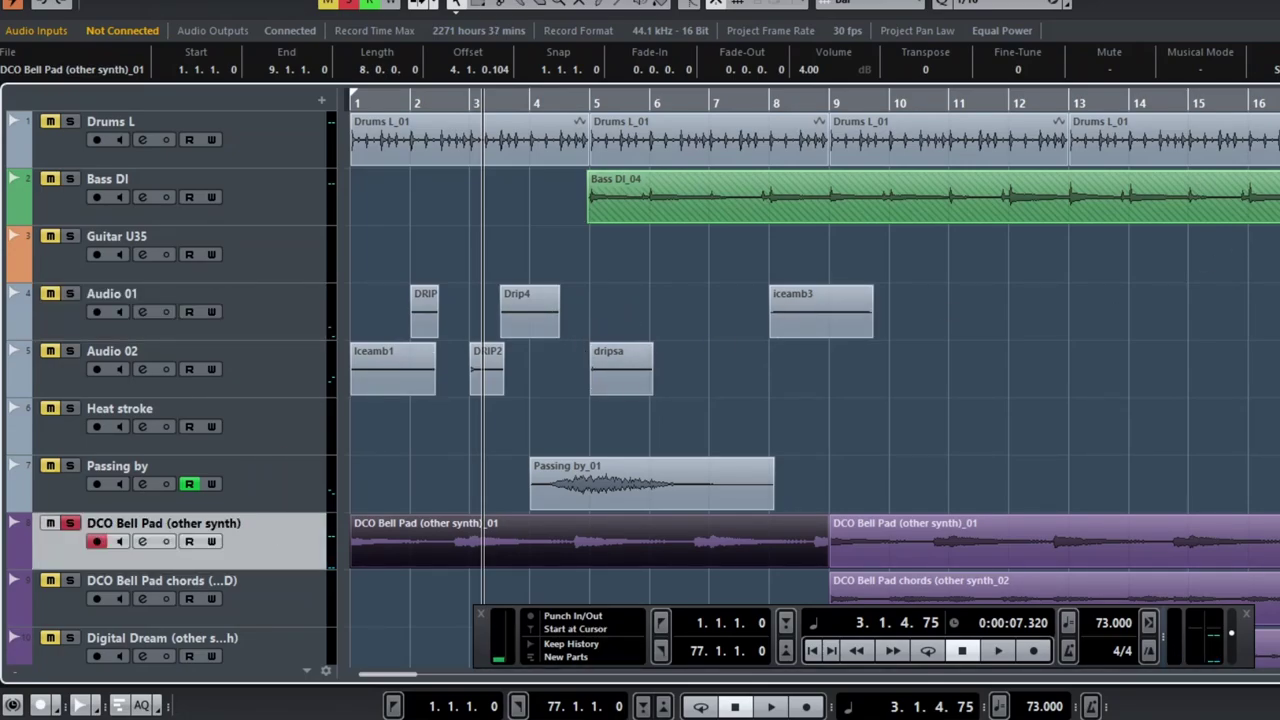
key(alt+i)
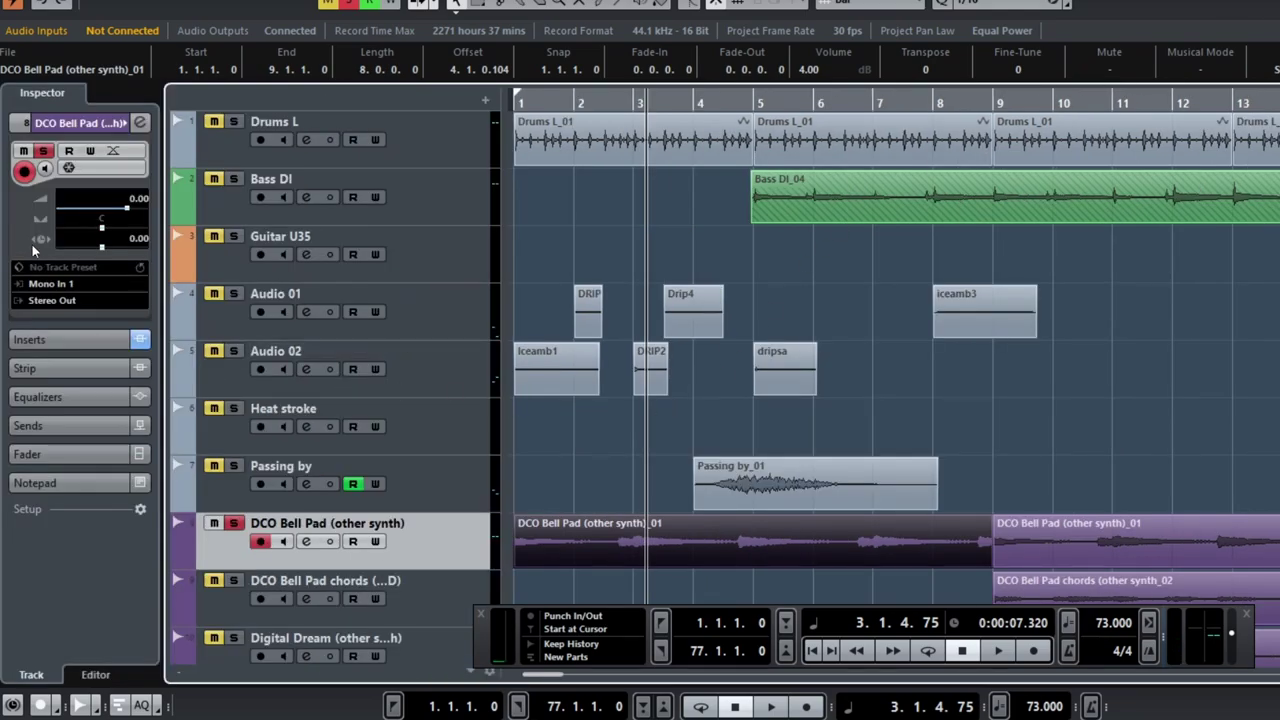
click(65, 338)
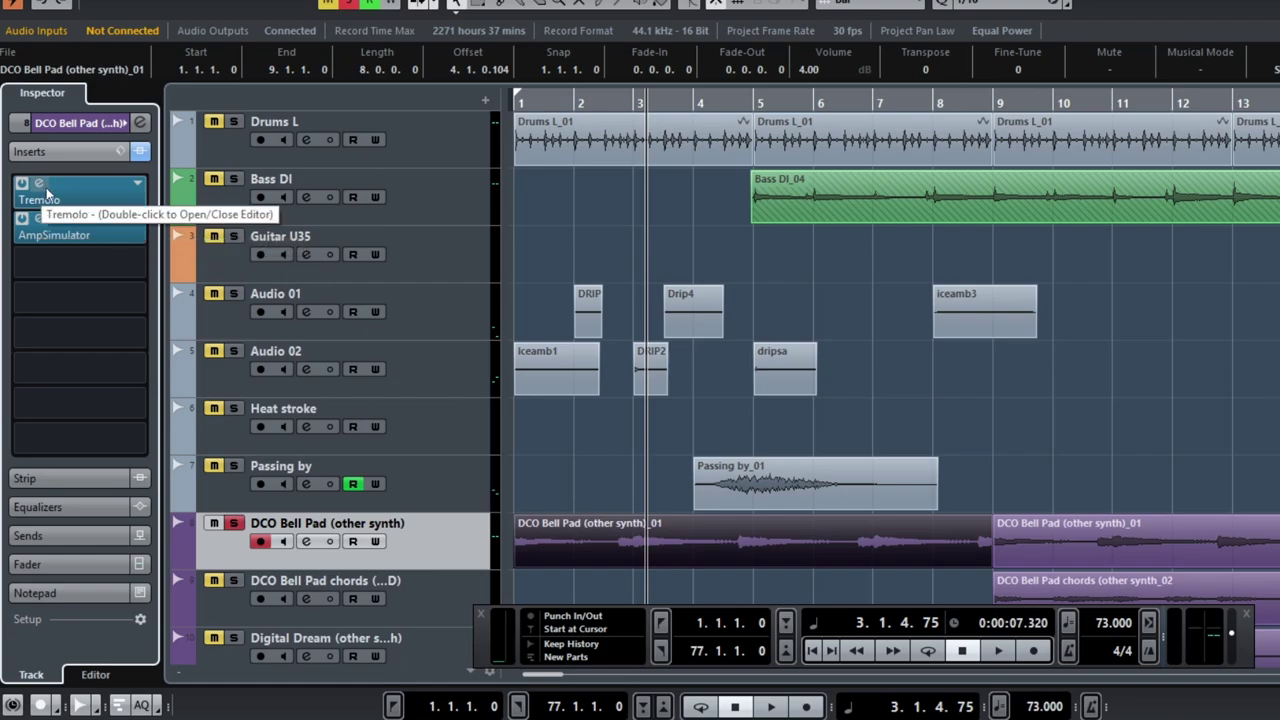
click(857, 436)
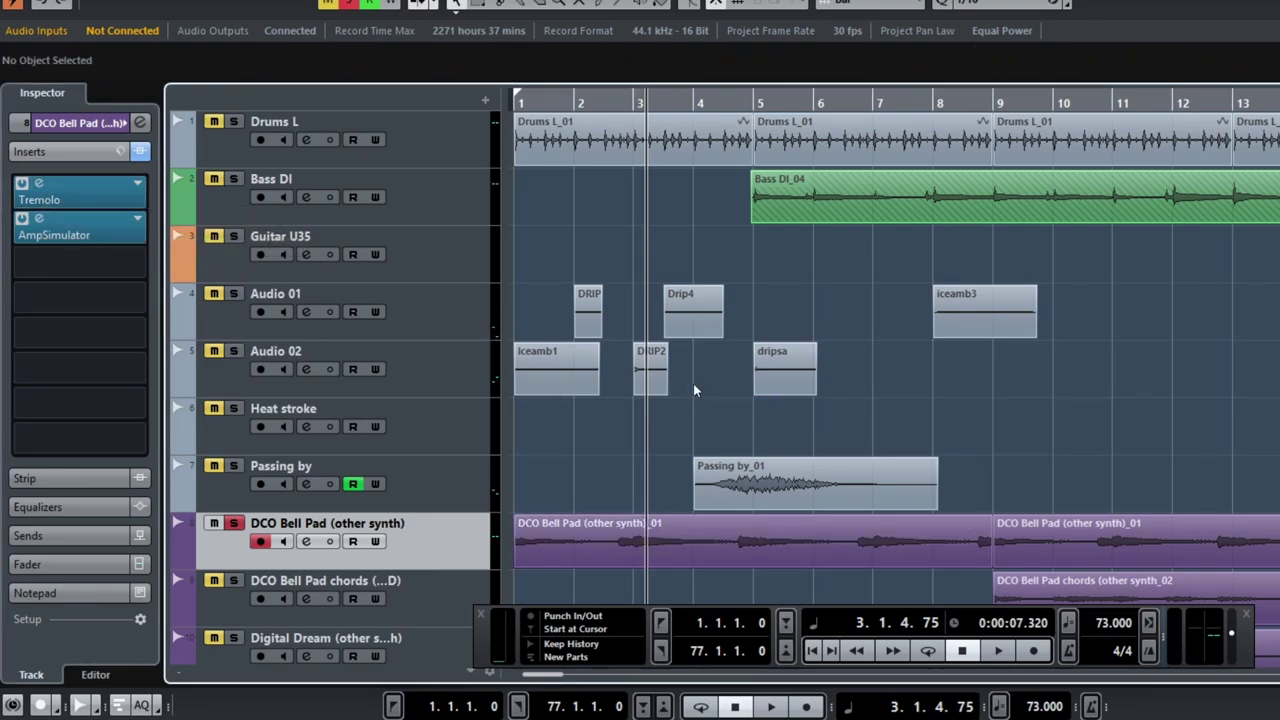
Step: Audition the Bass DI track alone in solo from bar 5, ending with playback stopped
click(748, 100)
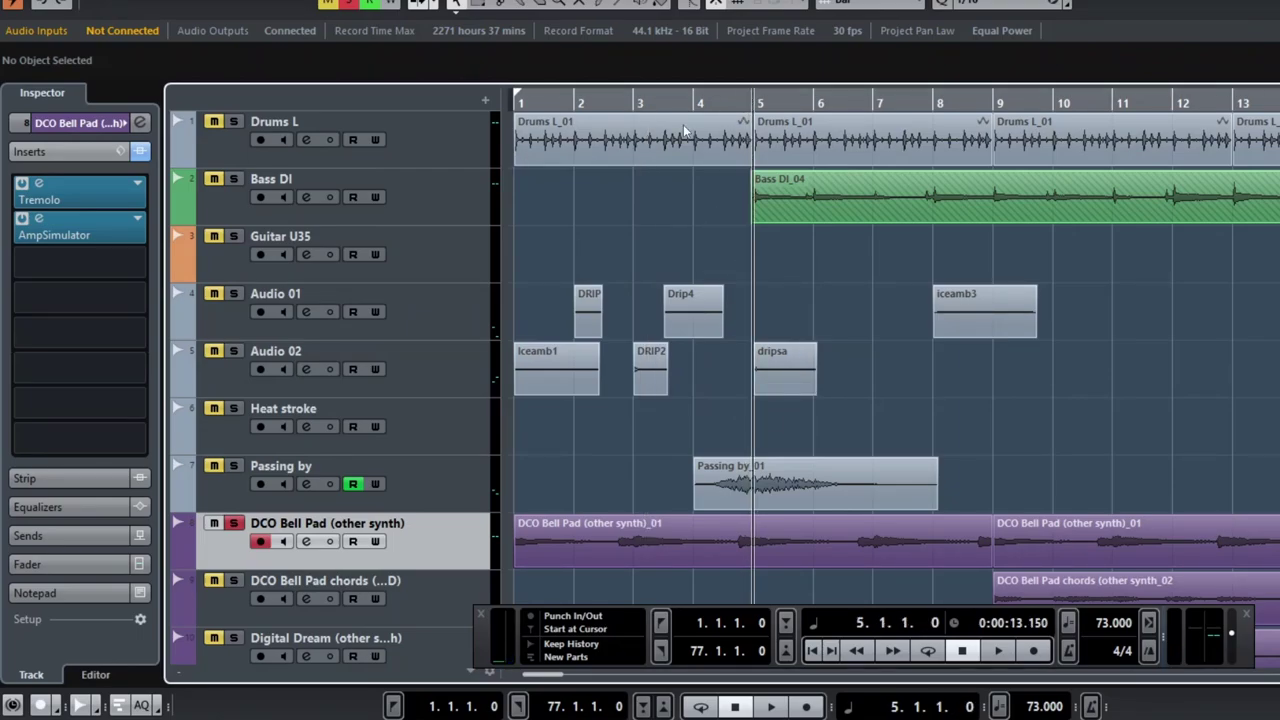
click(234, 180)
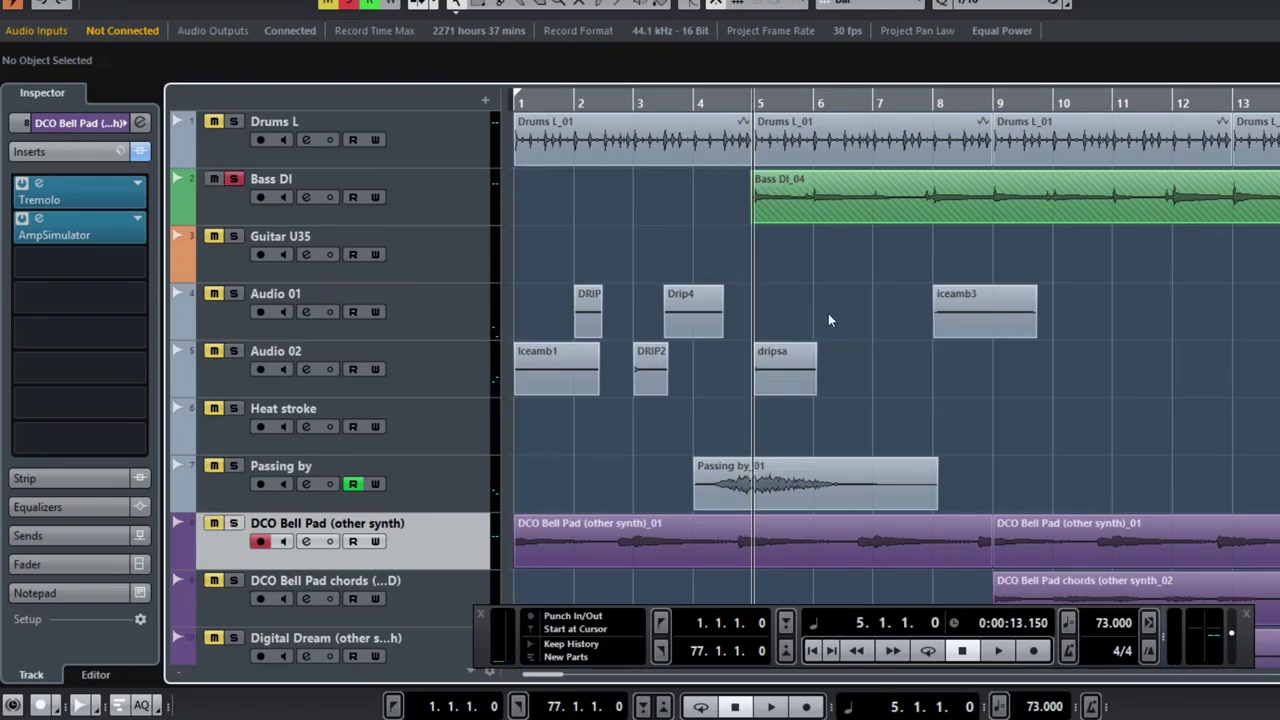
key(space)
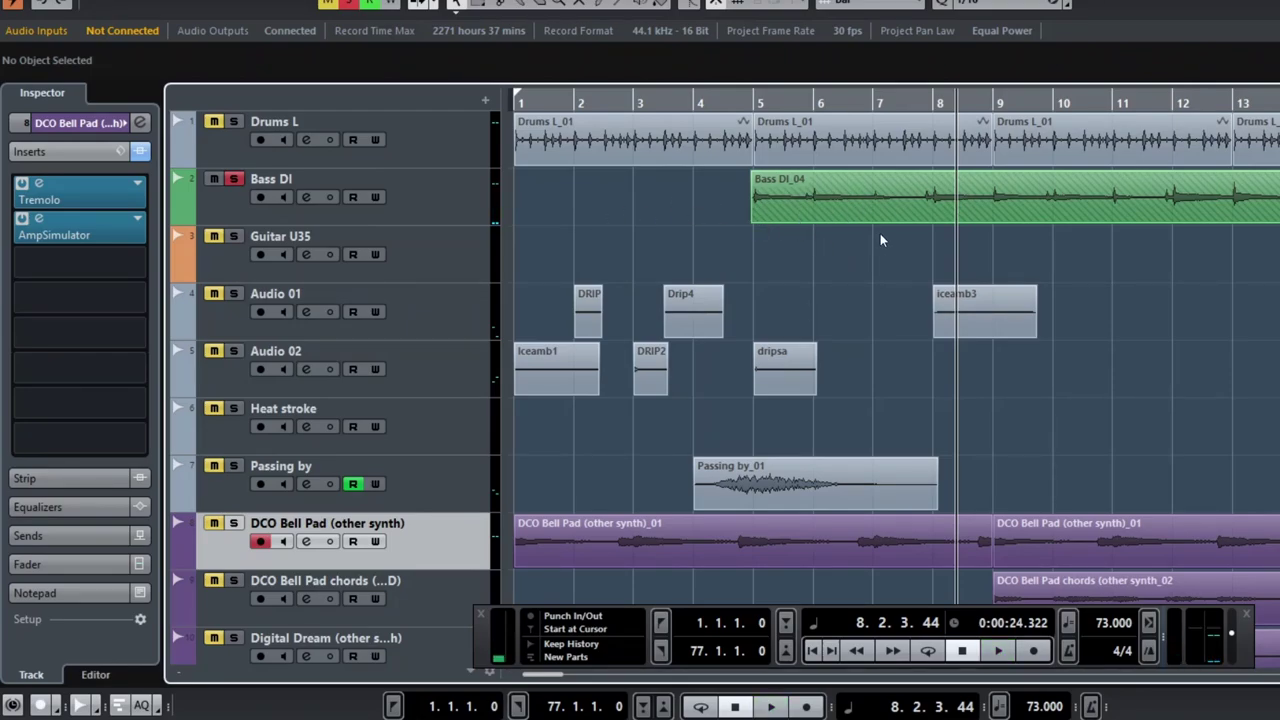
Step: Review the Bass DI part from bar 27 onward and audition it in solo from bar 36
scroll(881, 238, right, 10)
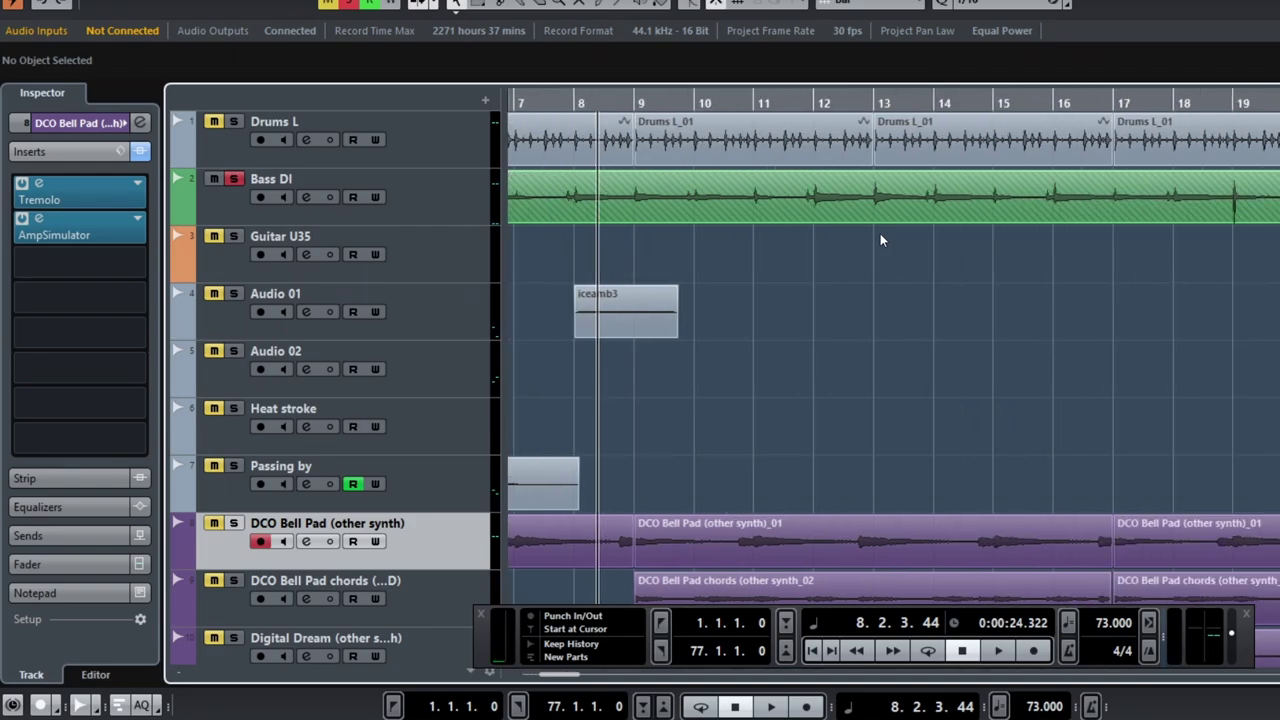
scroll(880, 240, right, 7)
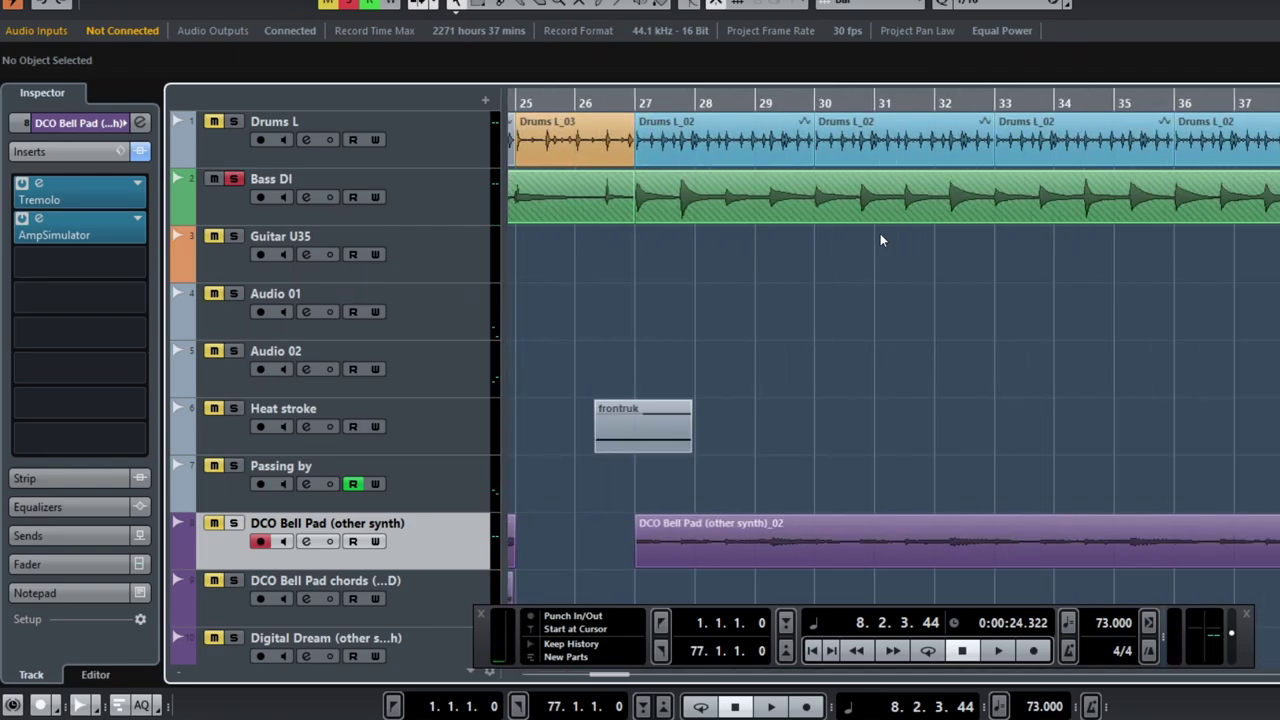
scroll(880, 240, right, 1)
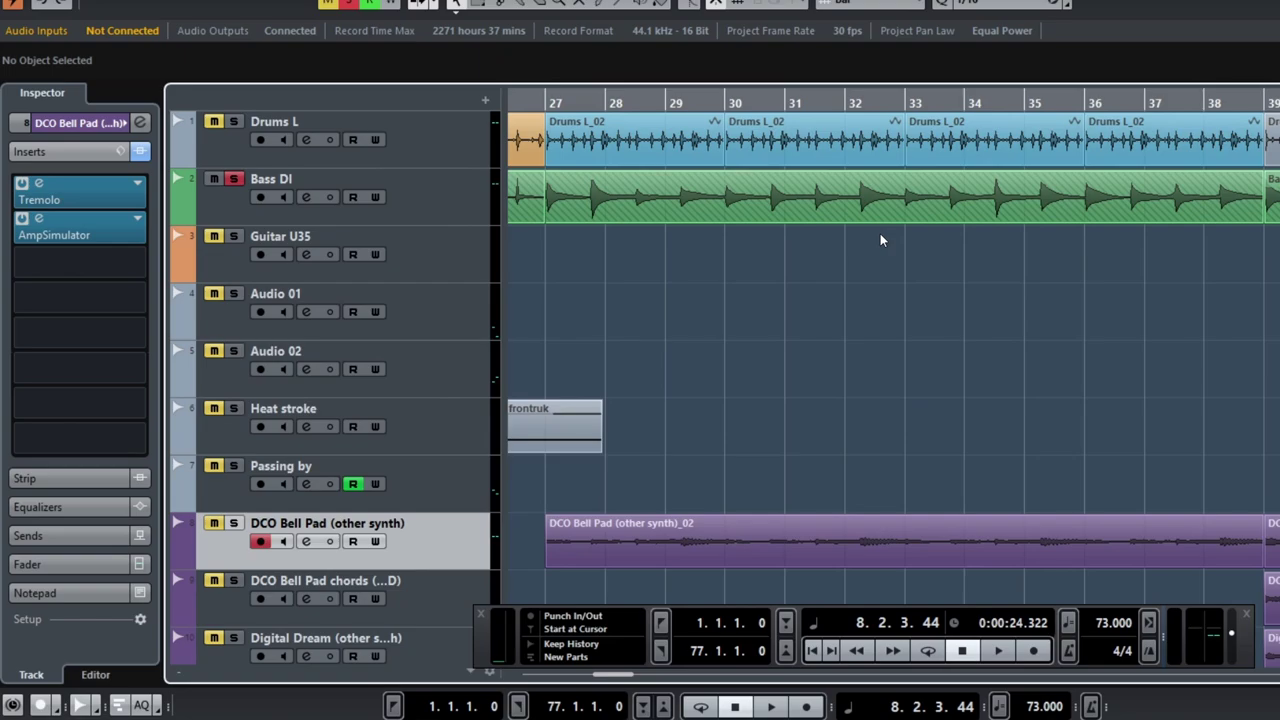
click(546, 104)
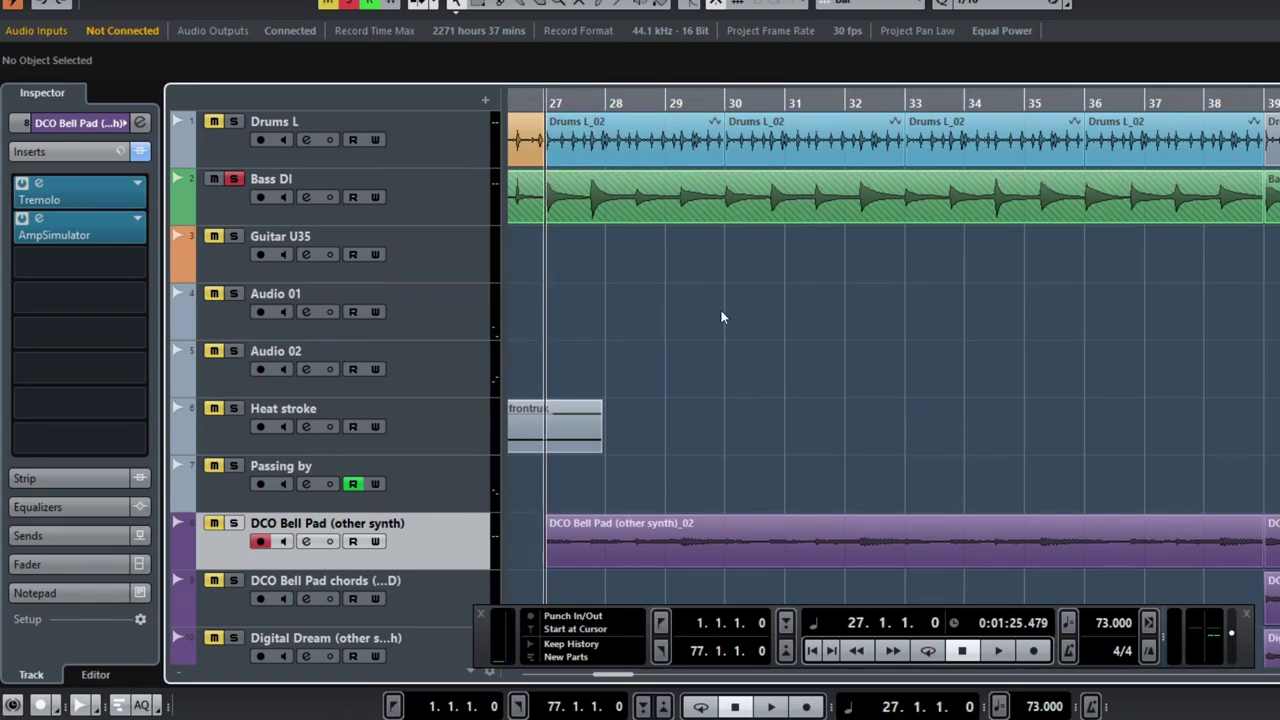
scroll(721, 317, right, 3)
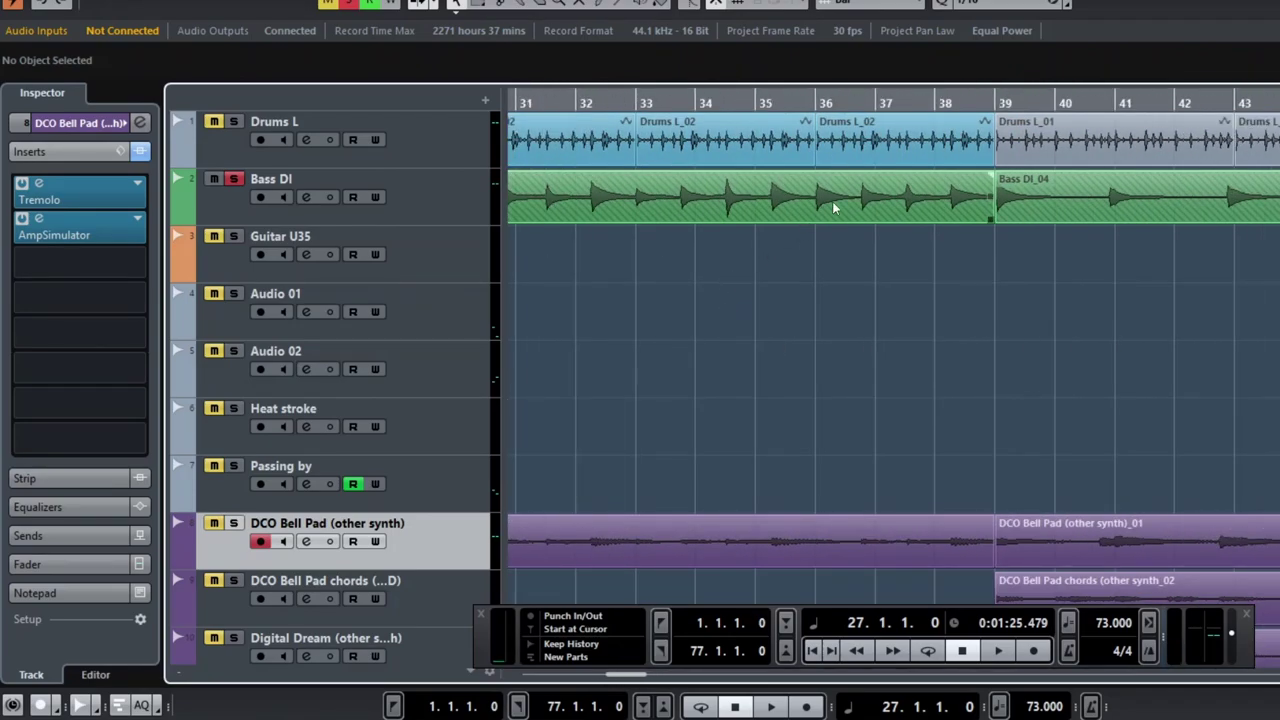
click(815, 103)
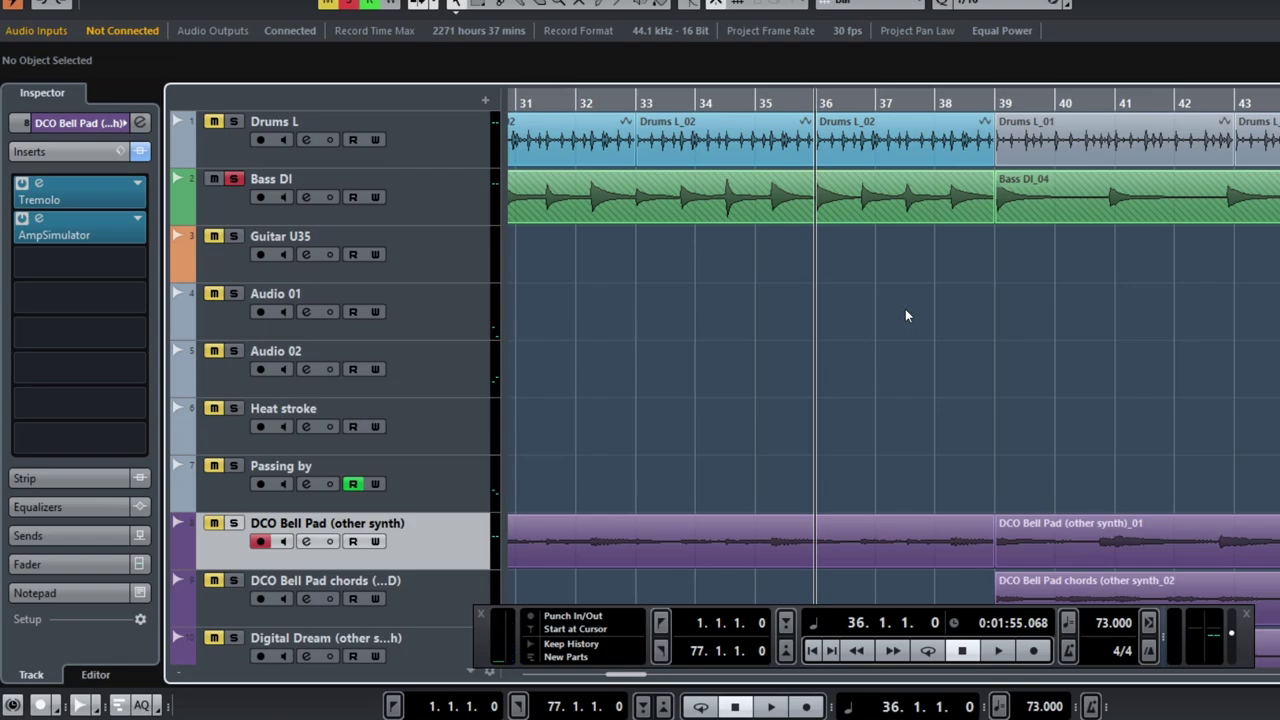
key(space)
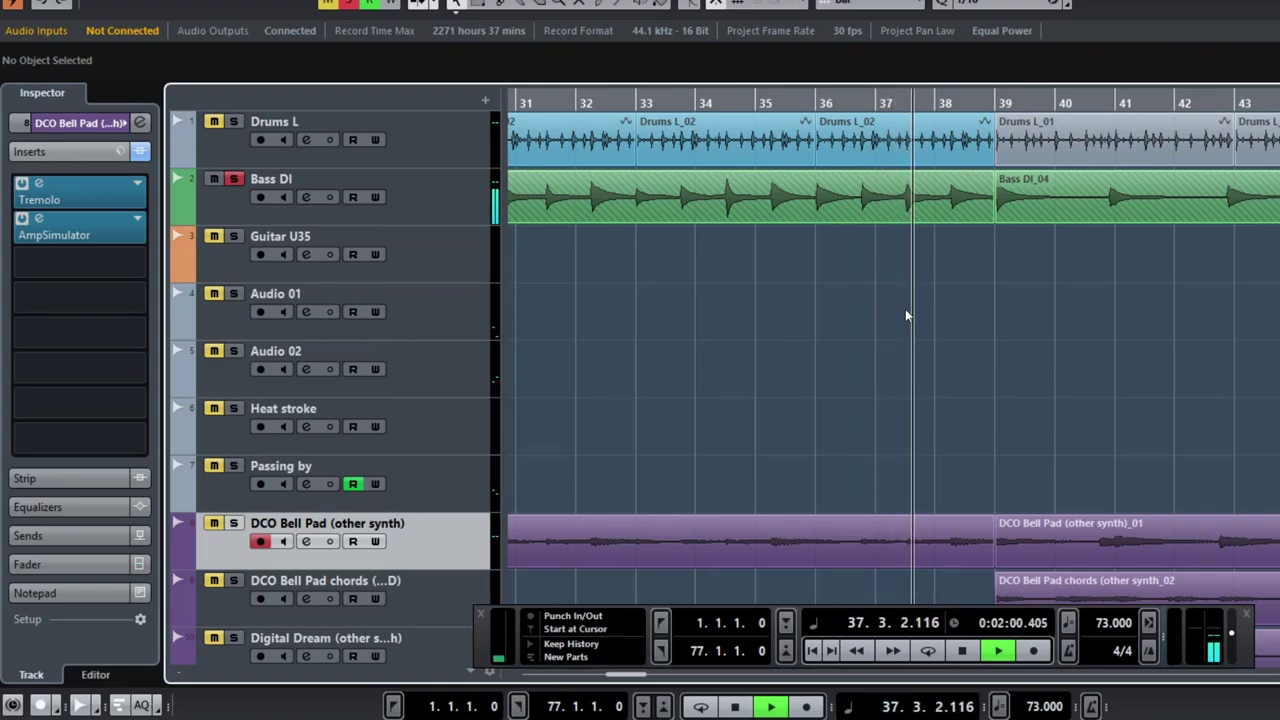
key(space)
Step: Replay the soloed Bass DI part from bar 36 up to just before bar 39
click(849, 102)
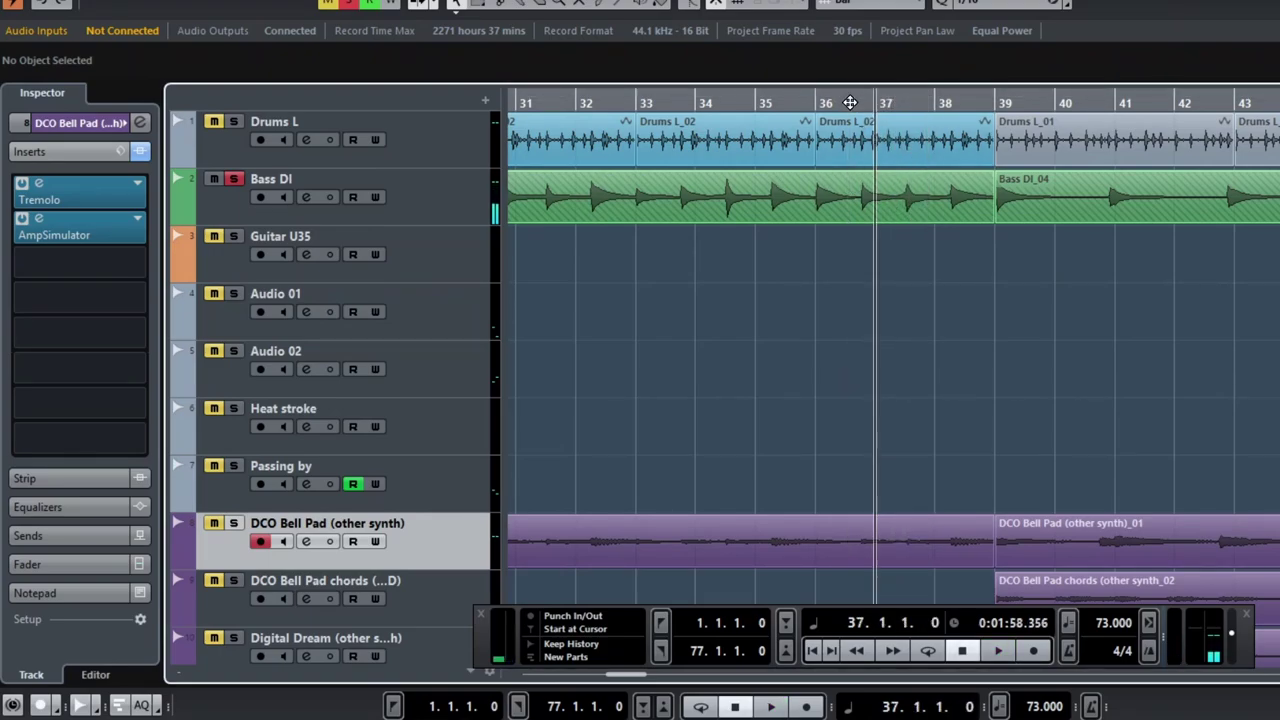
click(852, 102)
key(space)
click(826, 88)
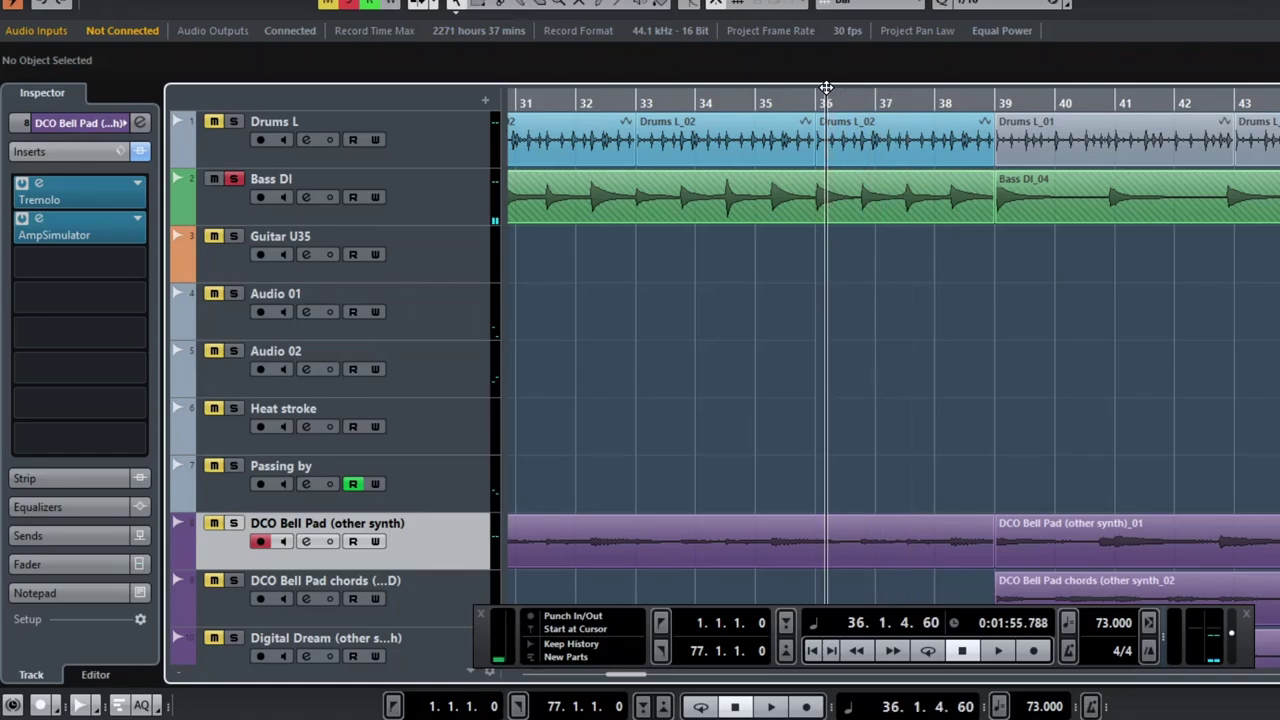
click(816, 98)
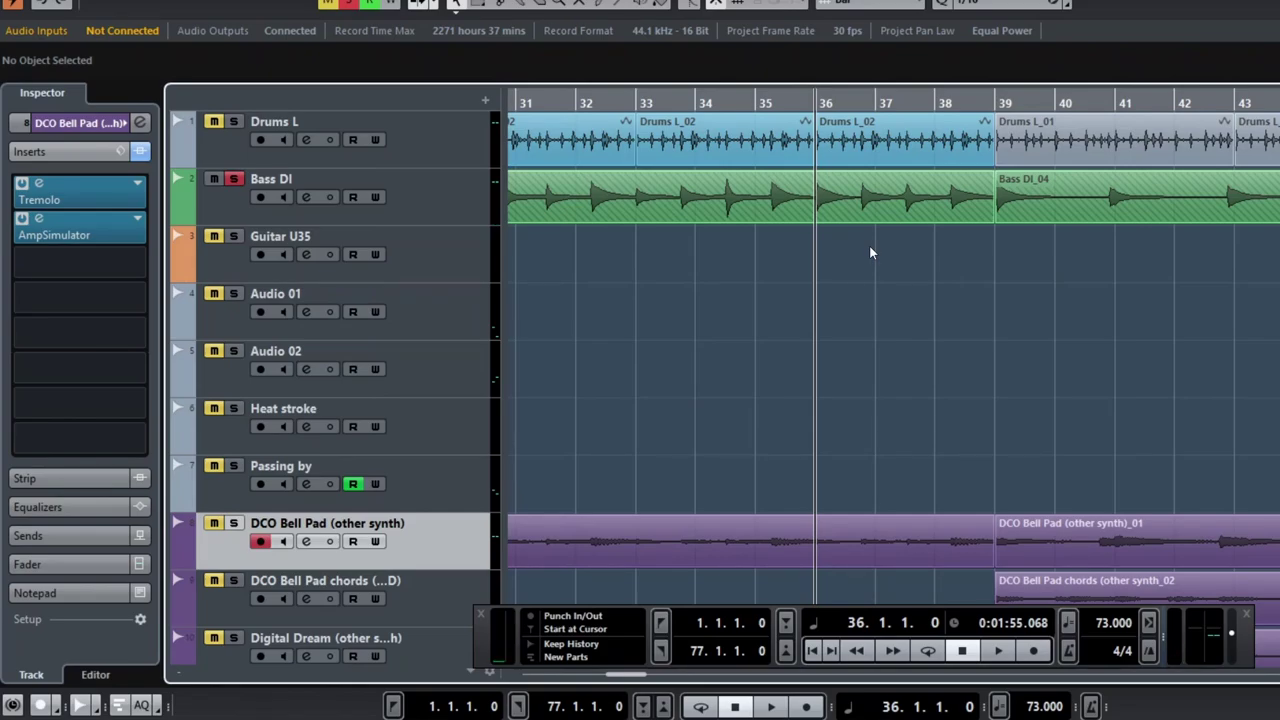
key(space)
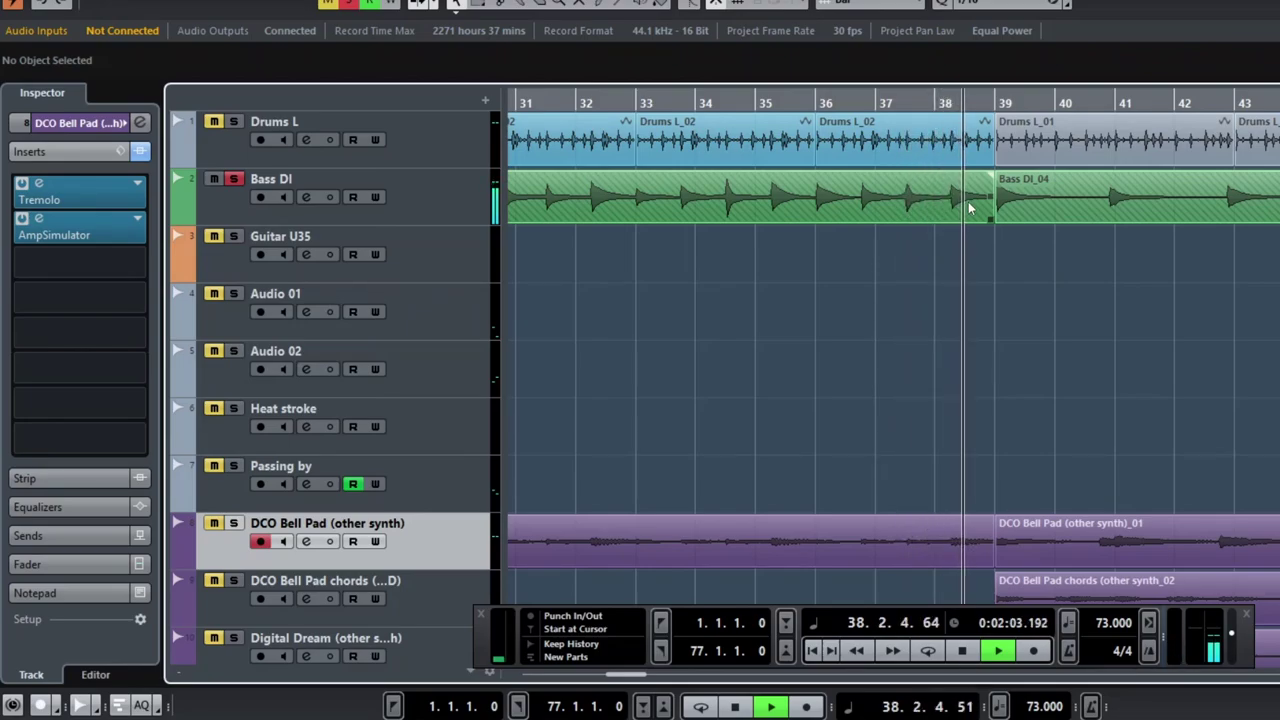
key(space)
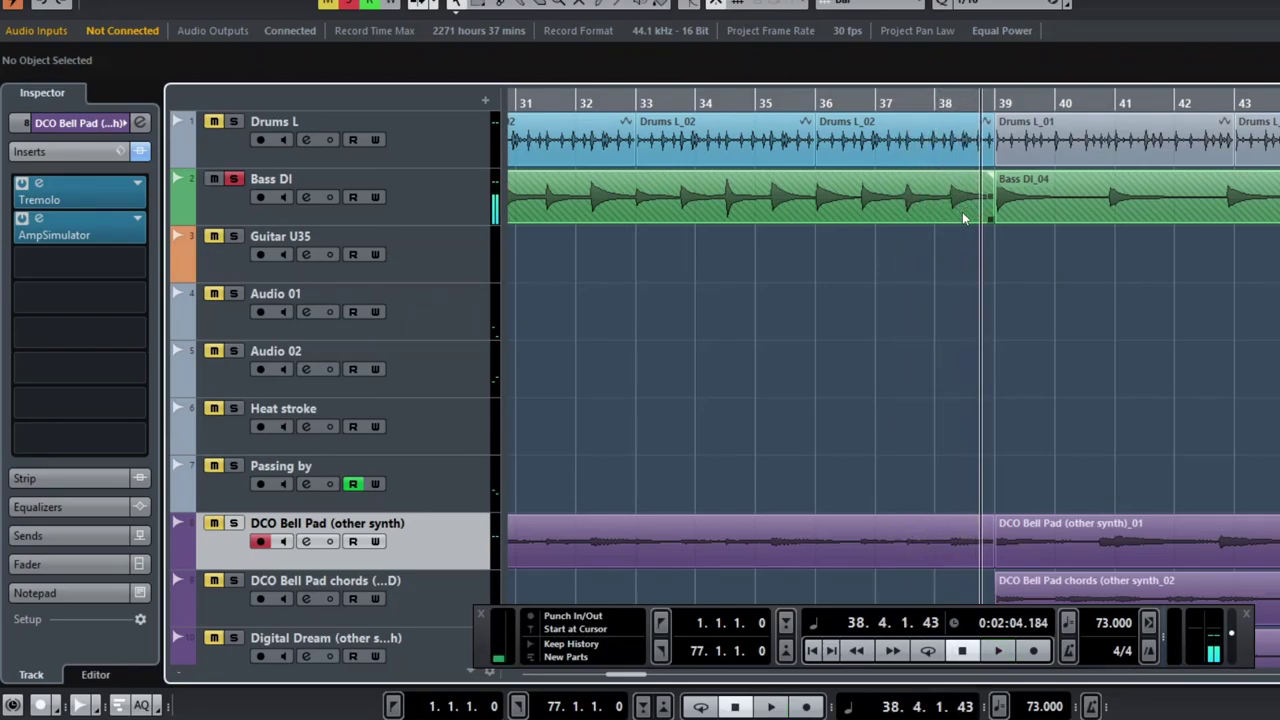
Step: Turn off the Bass DI solo and play the full mix from bar 36 into bar 39
click(816, 104)
click(235, 179)
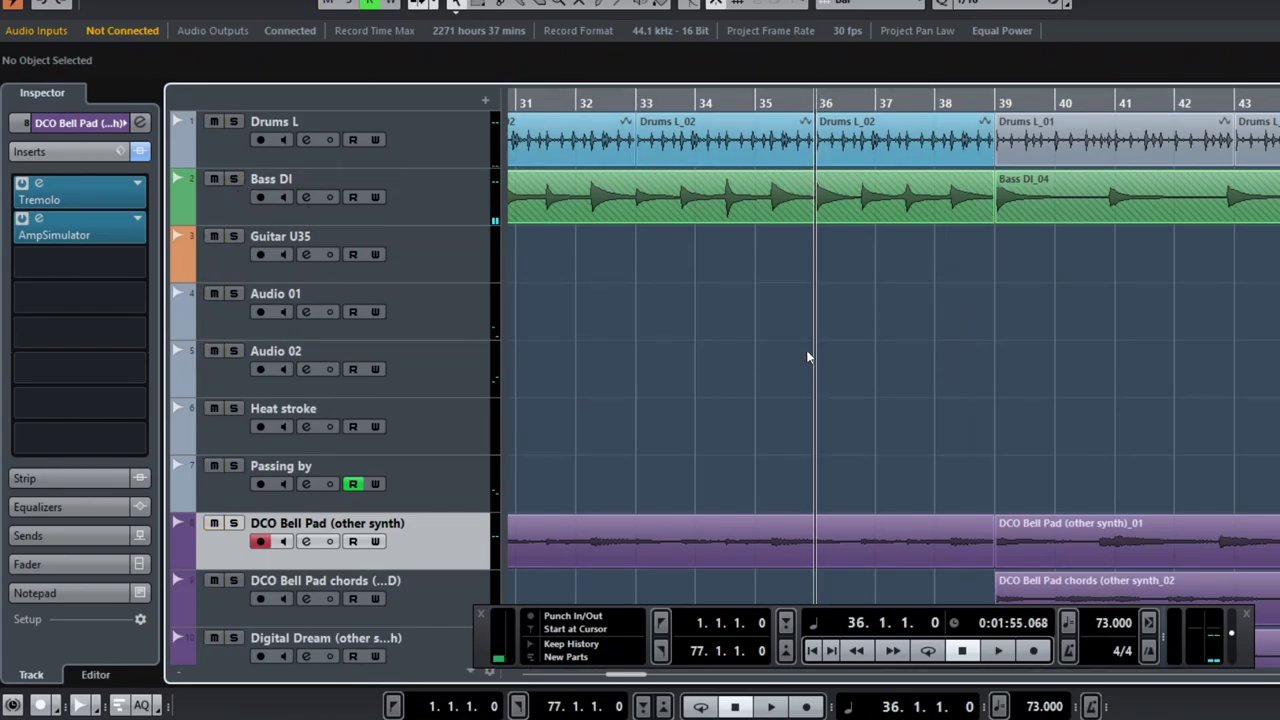
key(space)
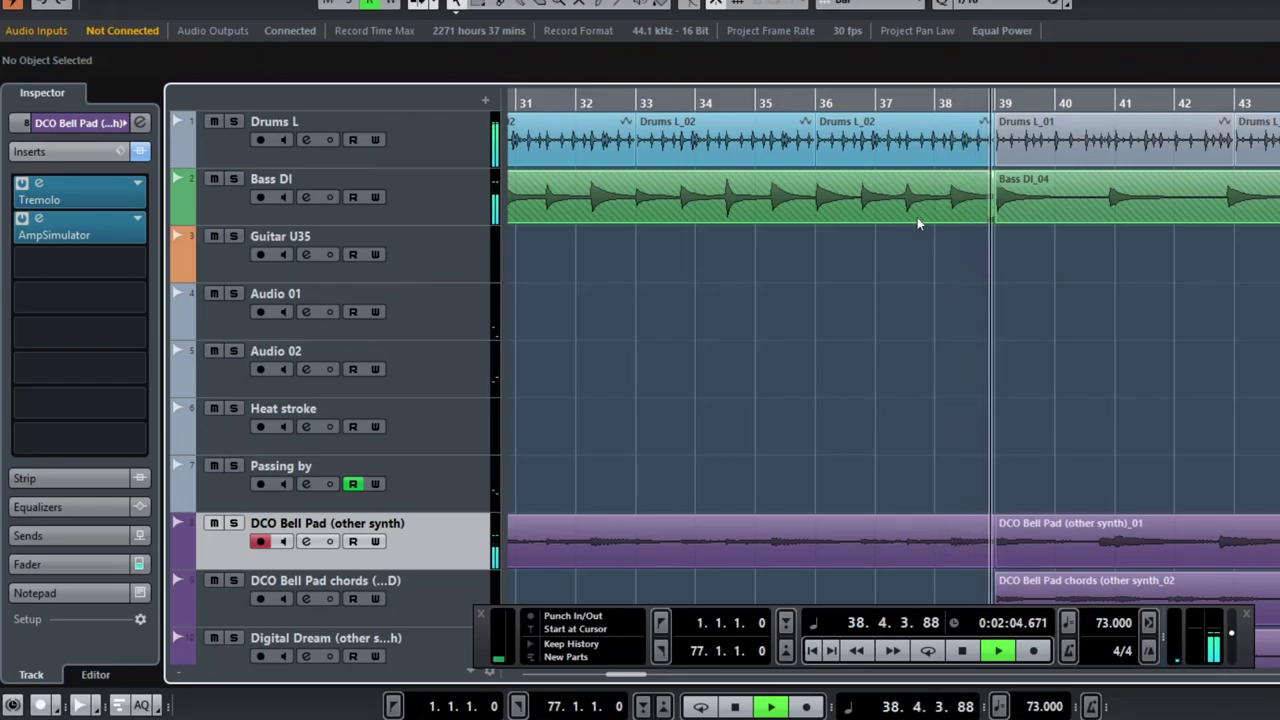
key(space)
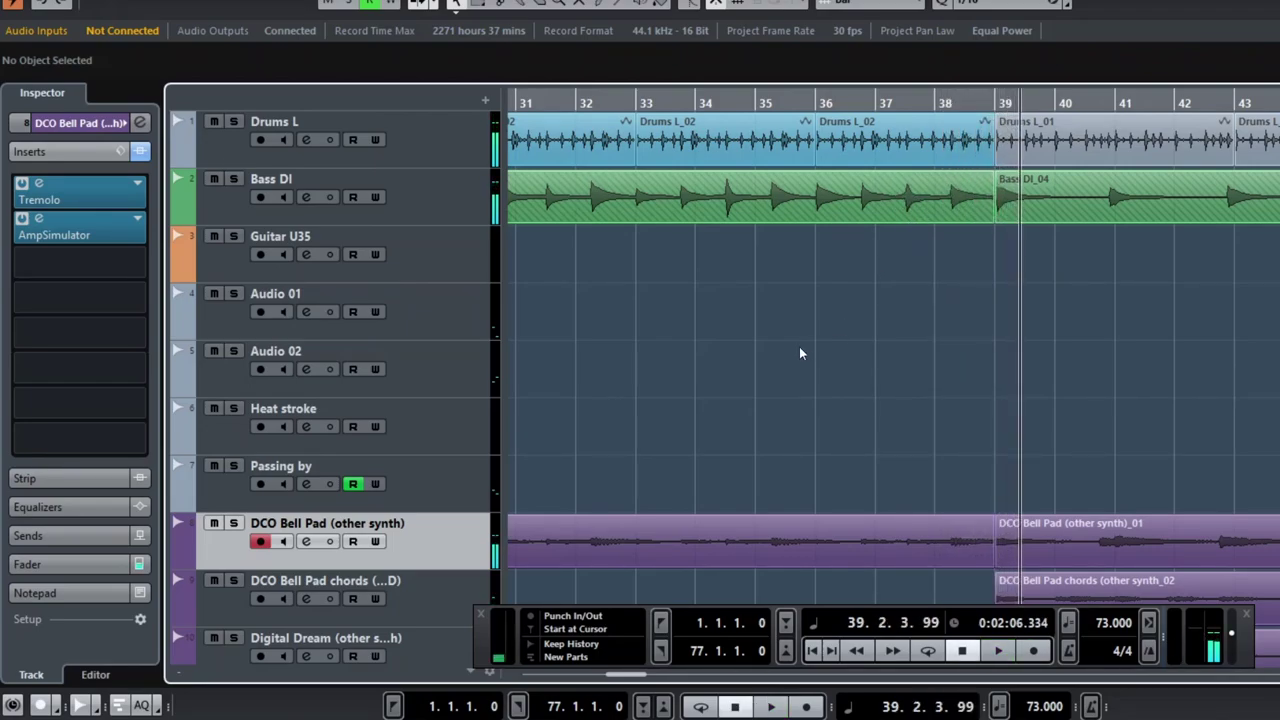
Step: Play the full mix from the beginning of the song into bar 5, with the whole arrangement in view
scroll(795, 344, down, 4)
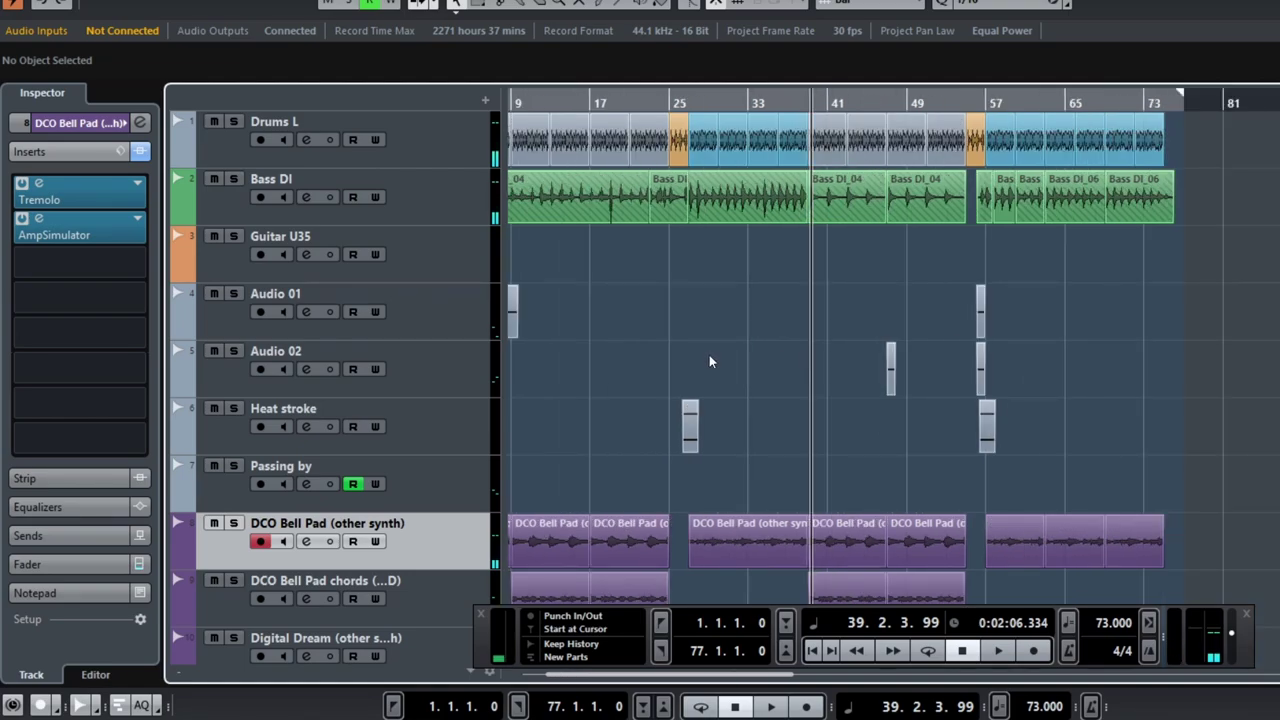
scroll(709, 357, left, 4)
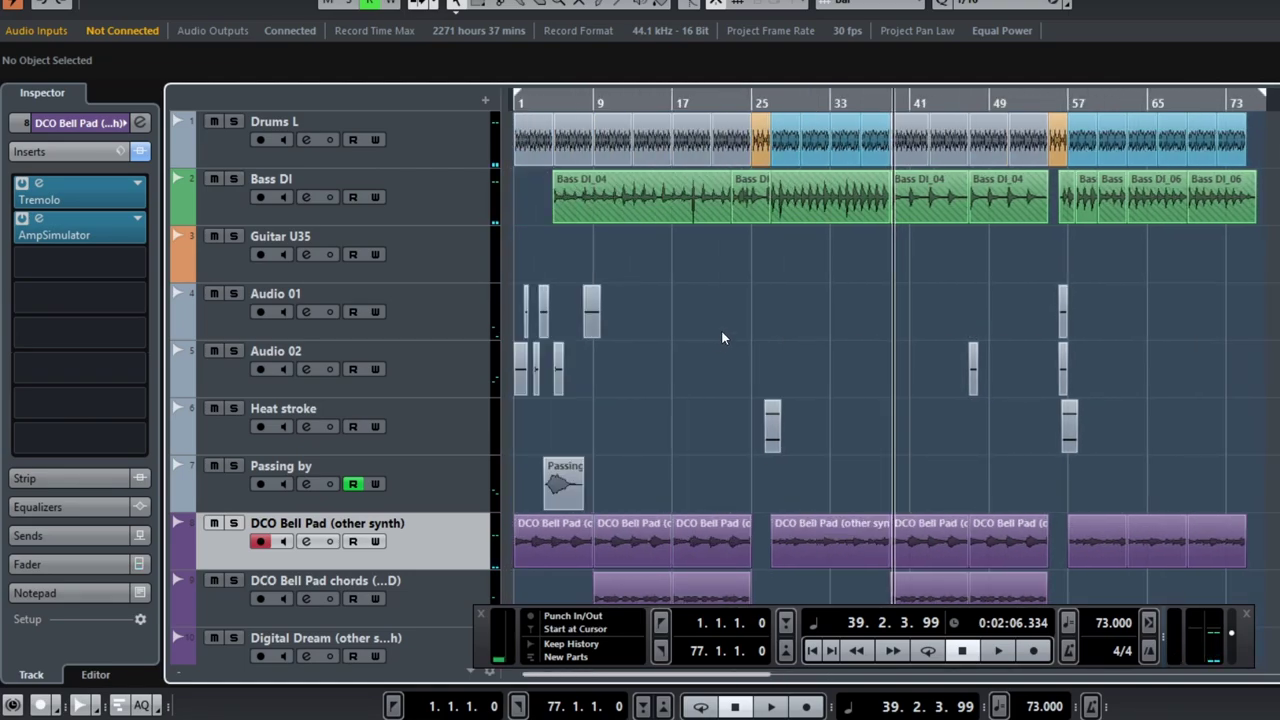
scroll(721, 337, up, 1)
scroll(721, 337, left, 2)
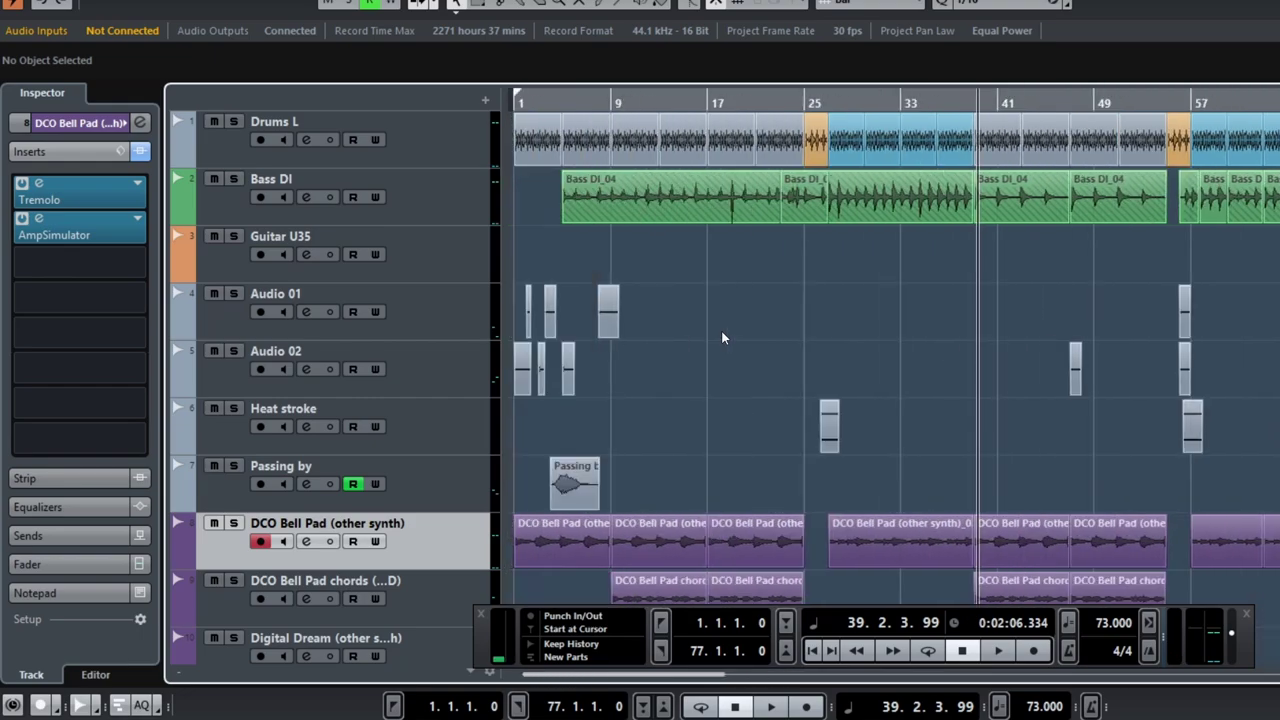
key(Home)
key(space)
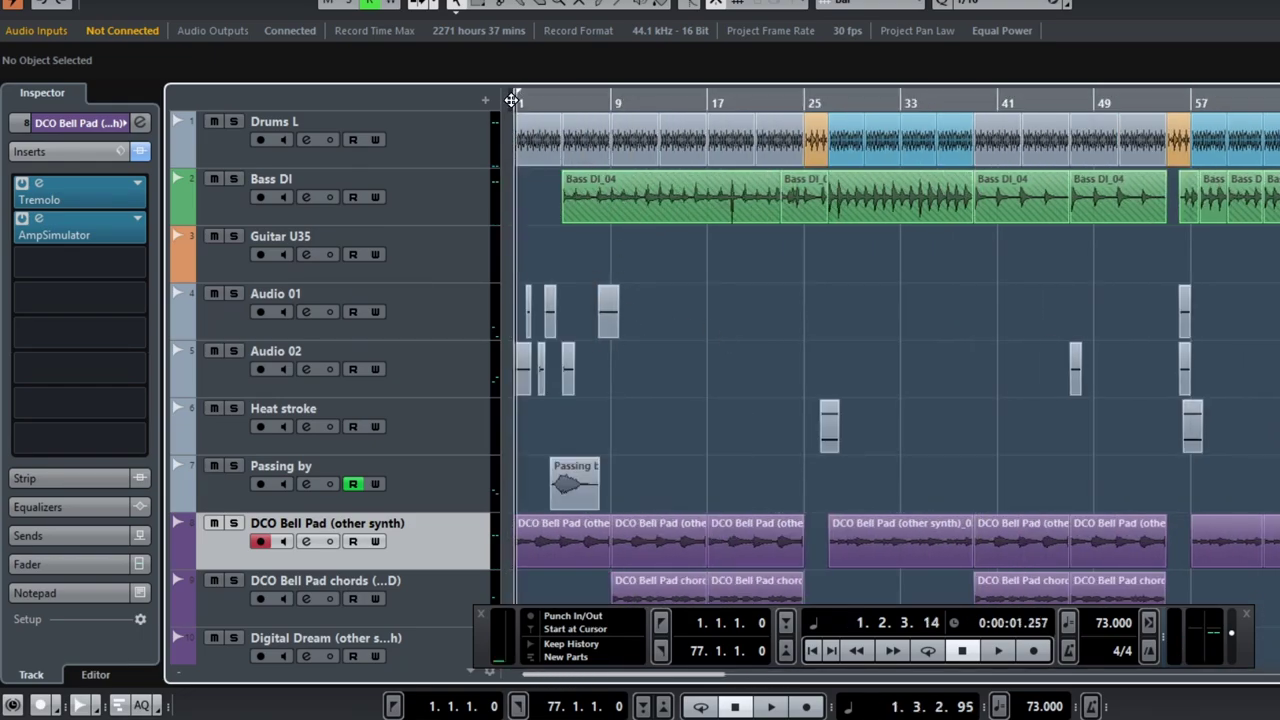
key(space)
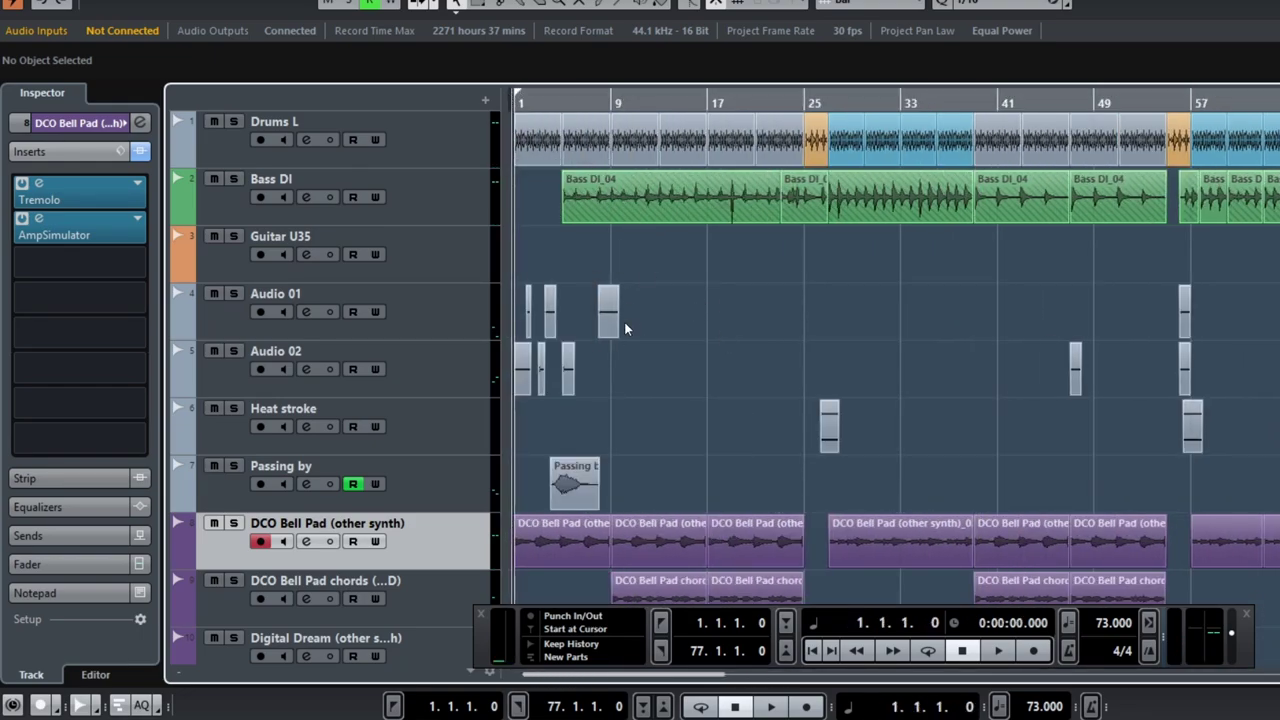
key(space)
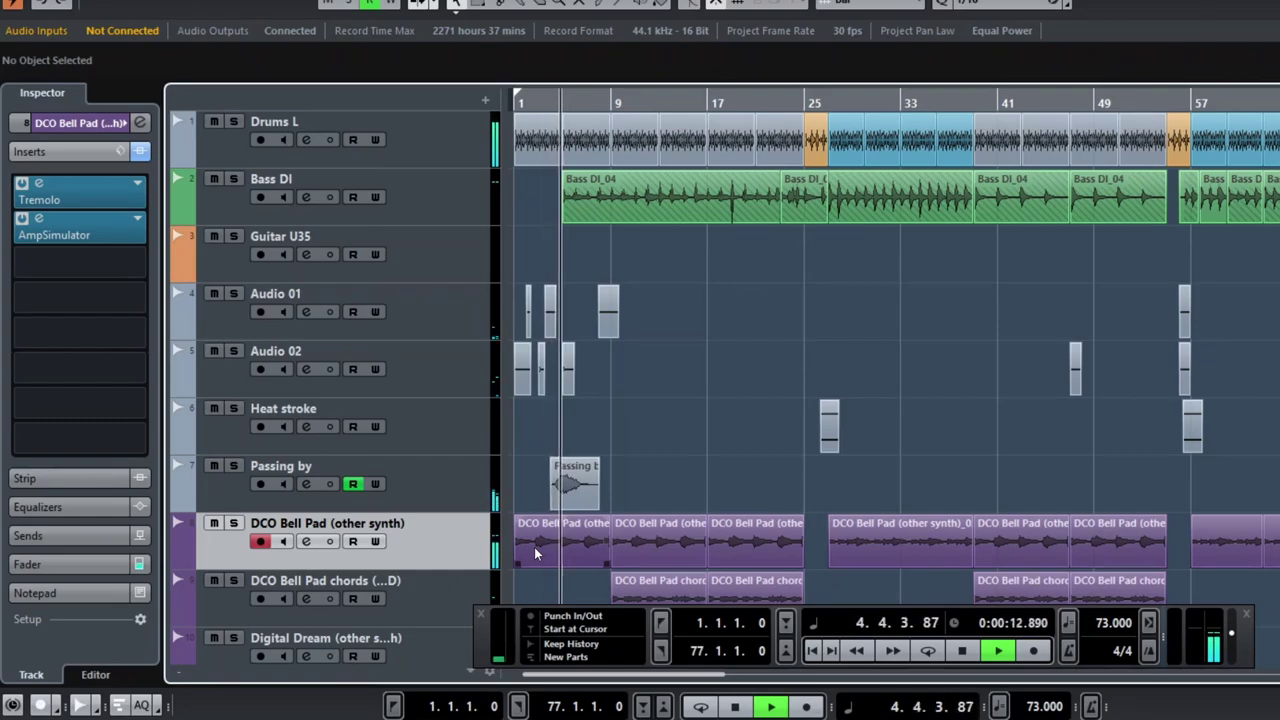
scroll(592, 444, down, 4)
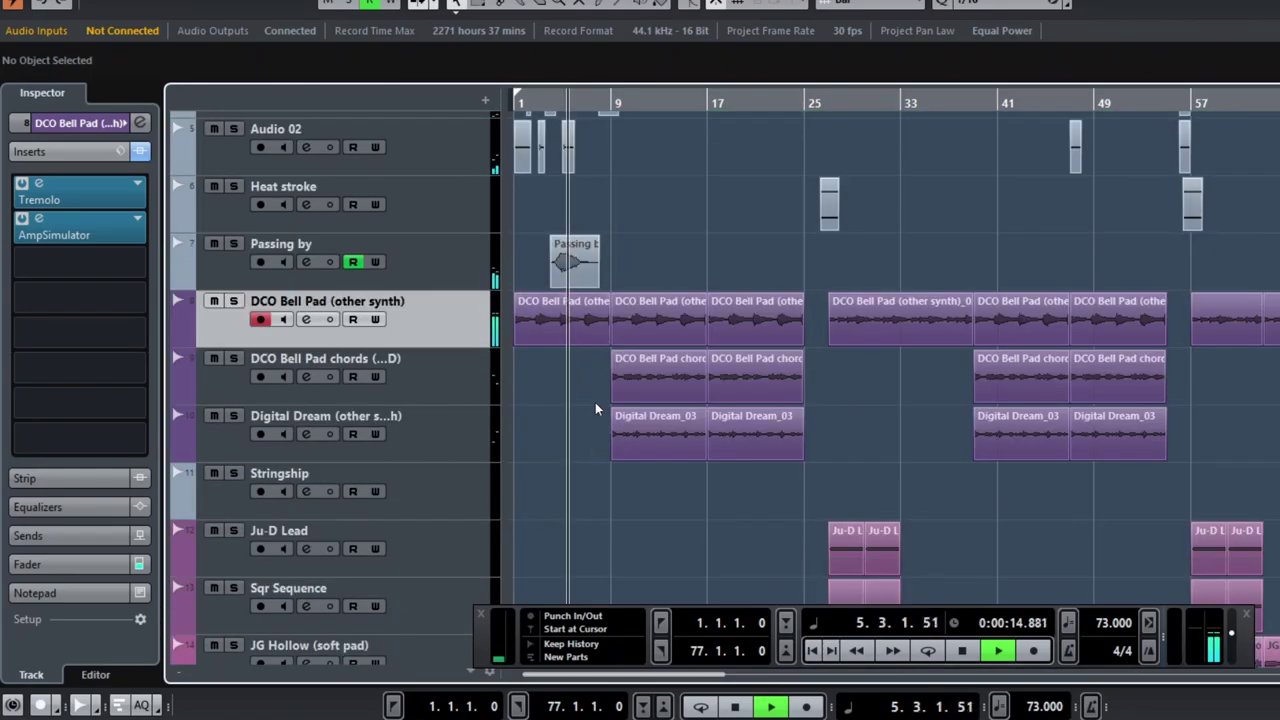
Step: Select the DCO Bell Pad chords track and play the full mix briefly from bar 9
click(609, 102)
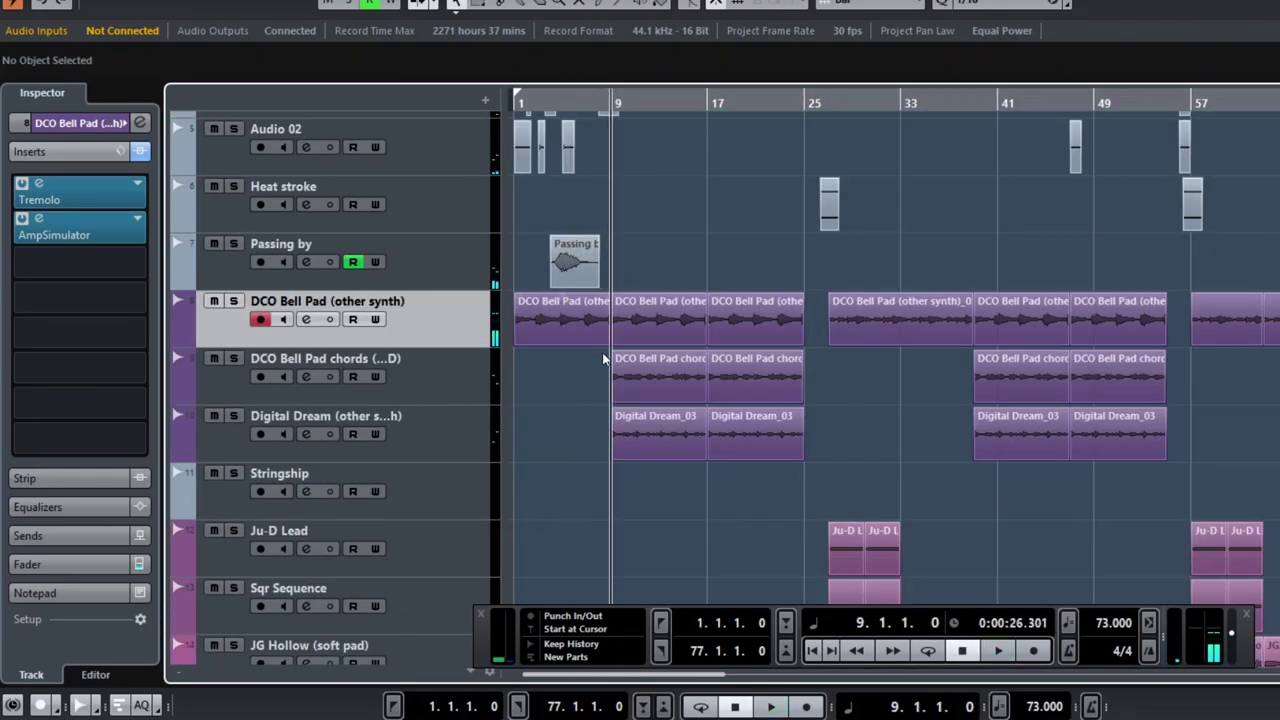
click(481, 372)
click(443, 442)
click(445, 385)
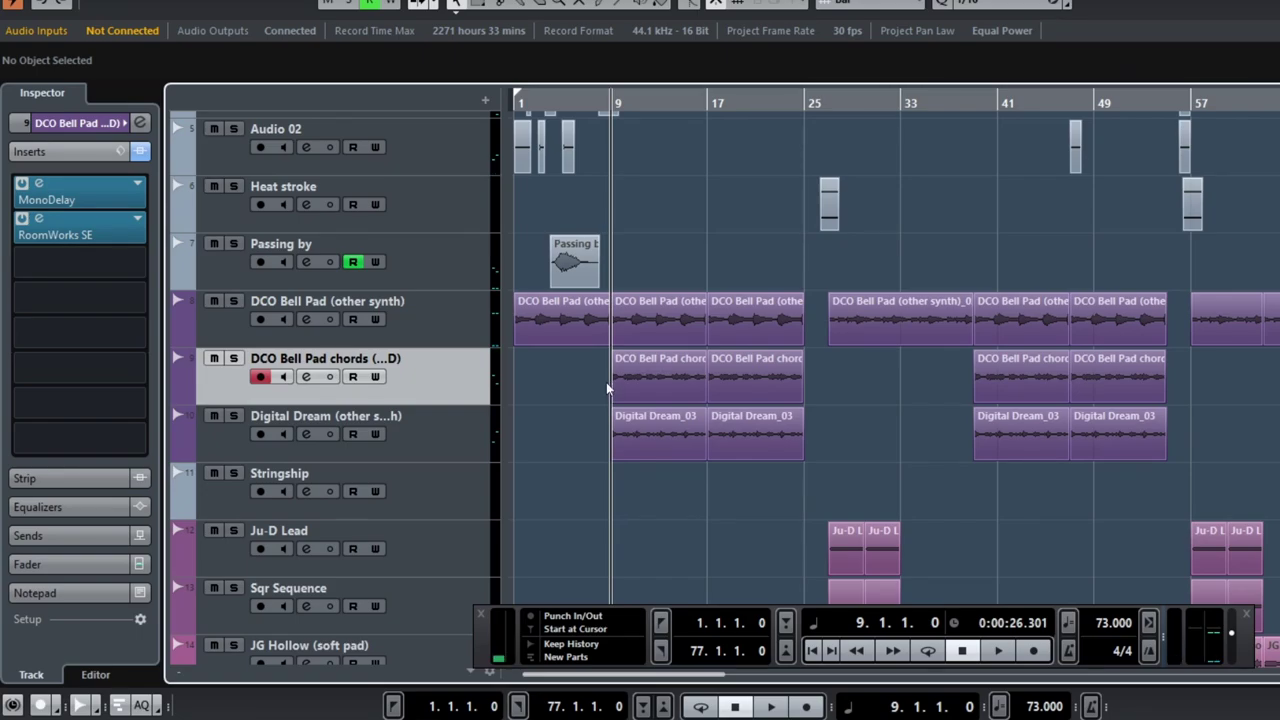
key(space)
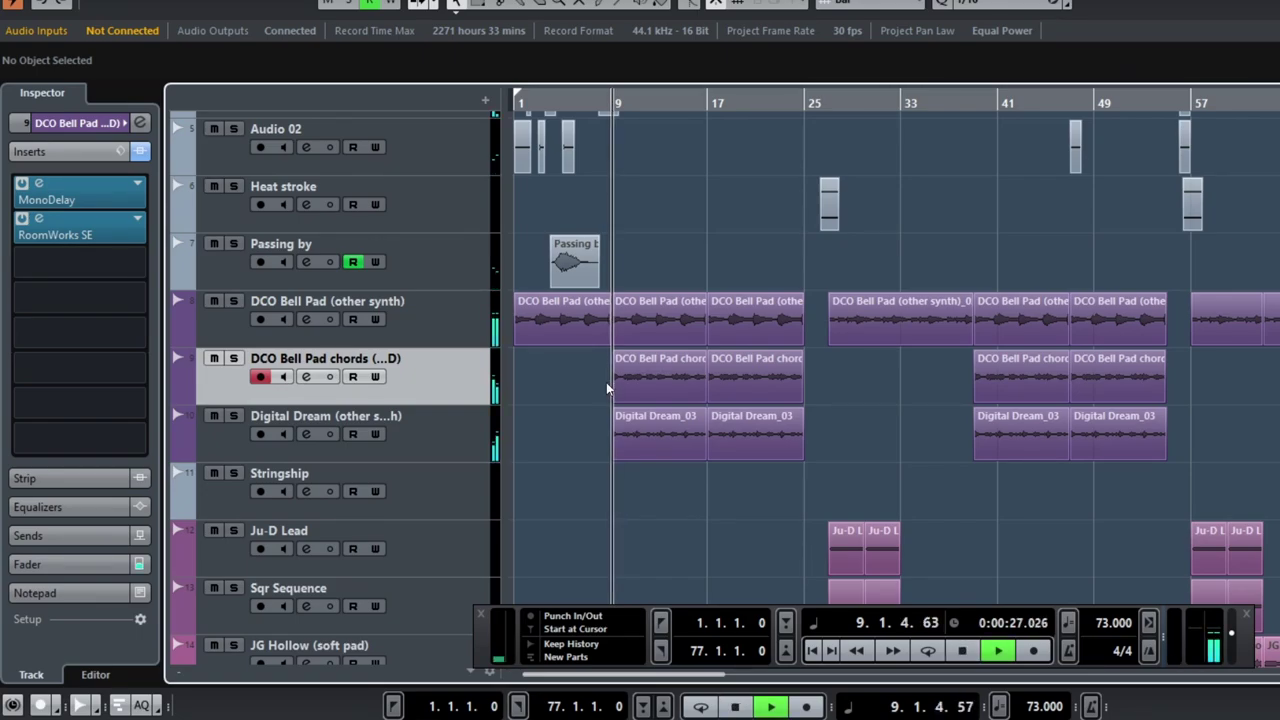
key(space)
Step: Solo the DCO Bell Pad, DCO Bell Pad chords and Digital Dream tracks and audition them together from bar 9
click(234, 301)
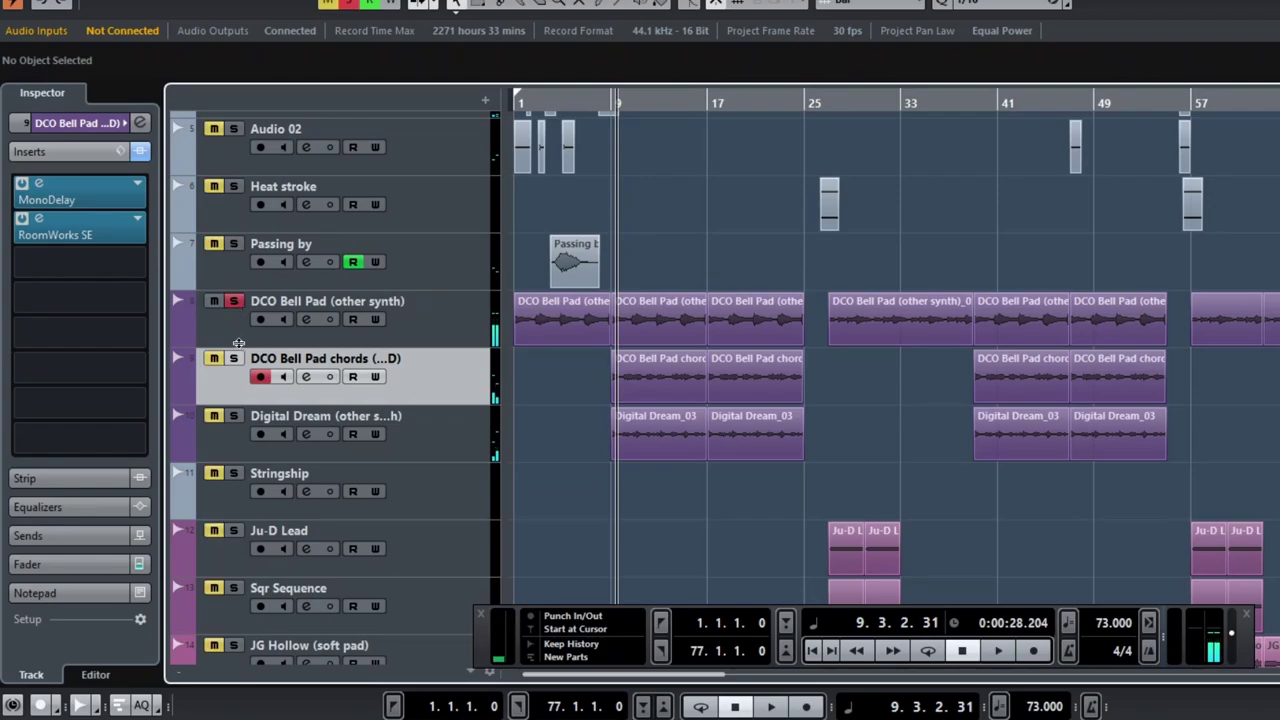
click(617, 108)
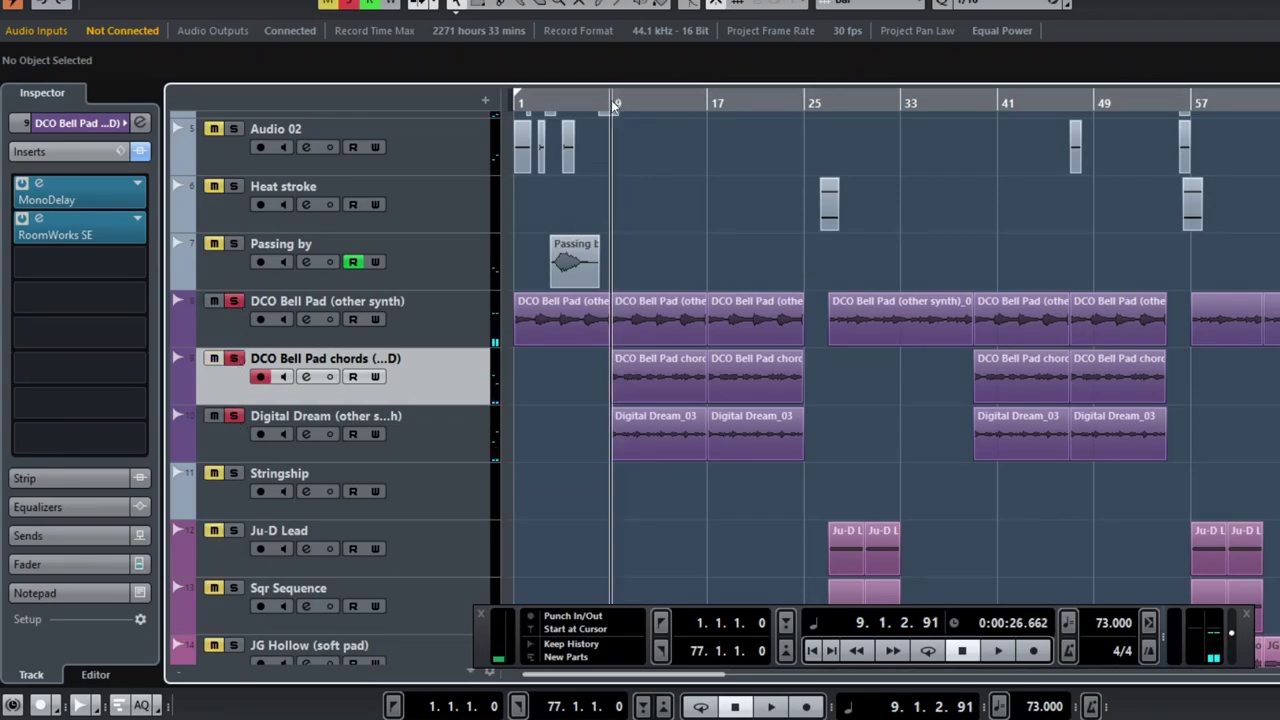
key(space)
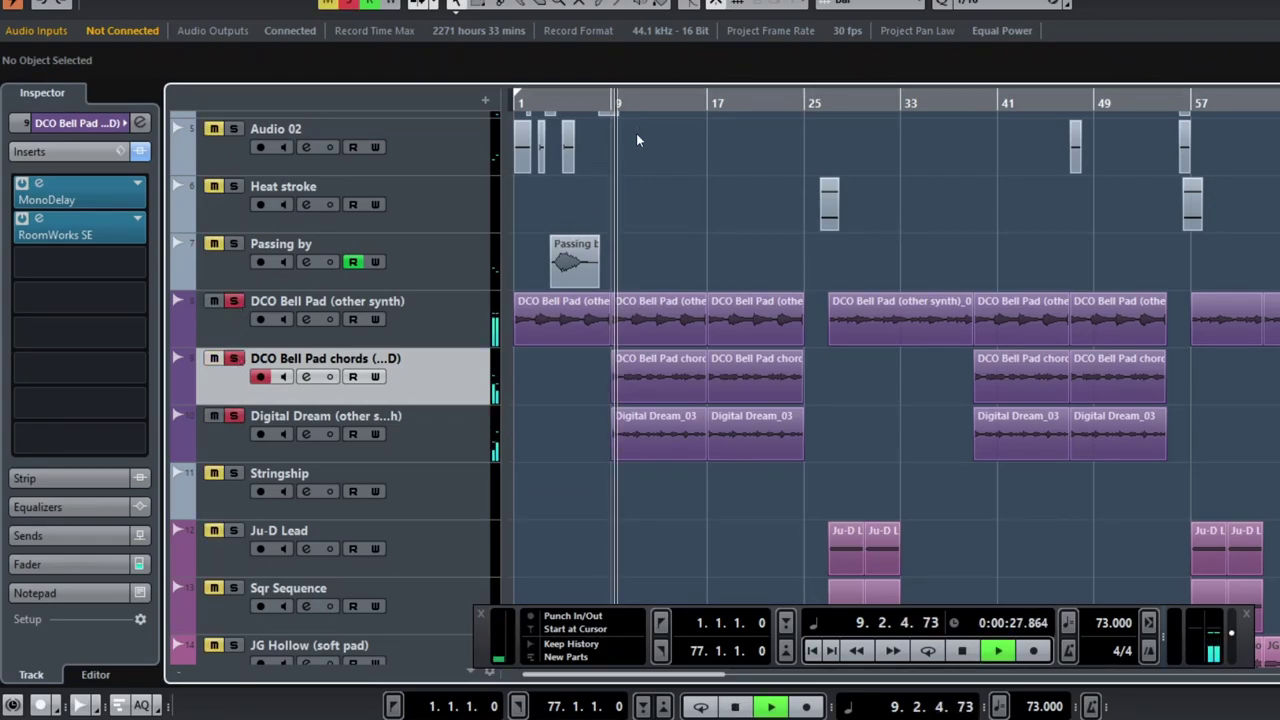
key(space)
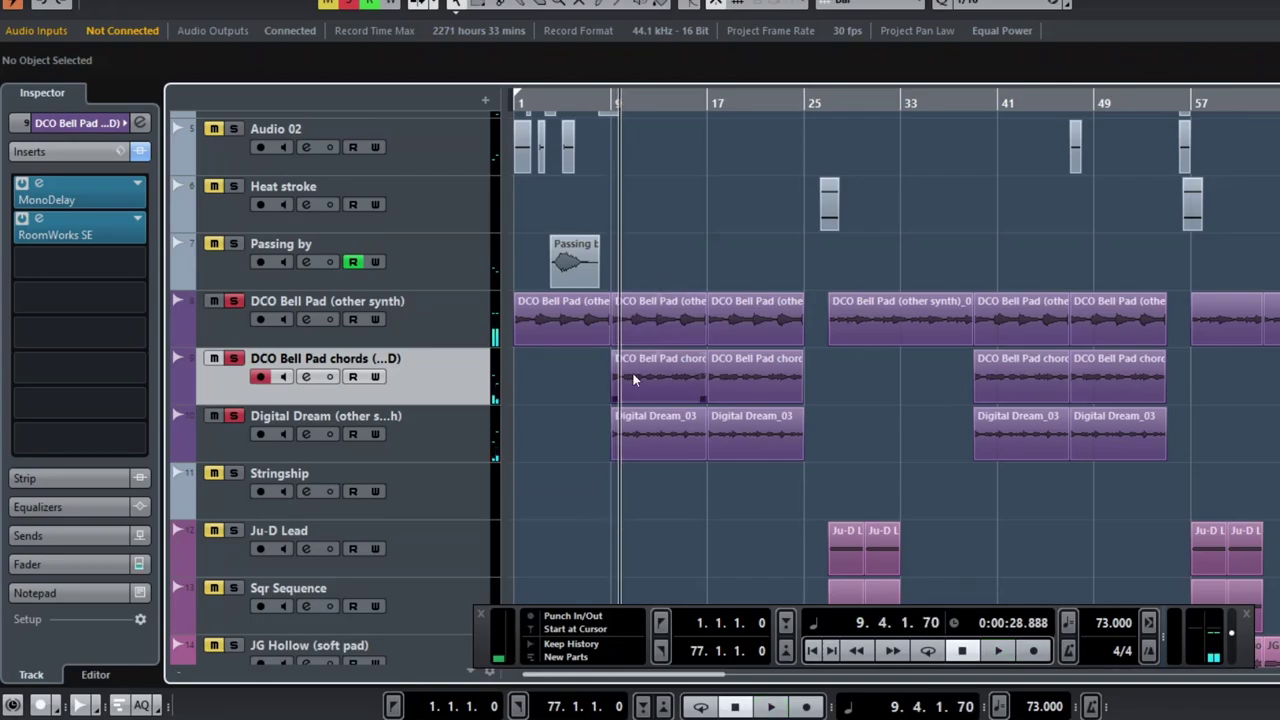
Step: Examine the layered pad clips up close and replay the three soloed tracks from bar 9 into bar 11
key(h)
key(h)
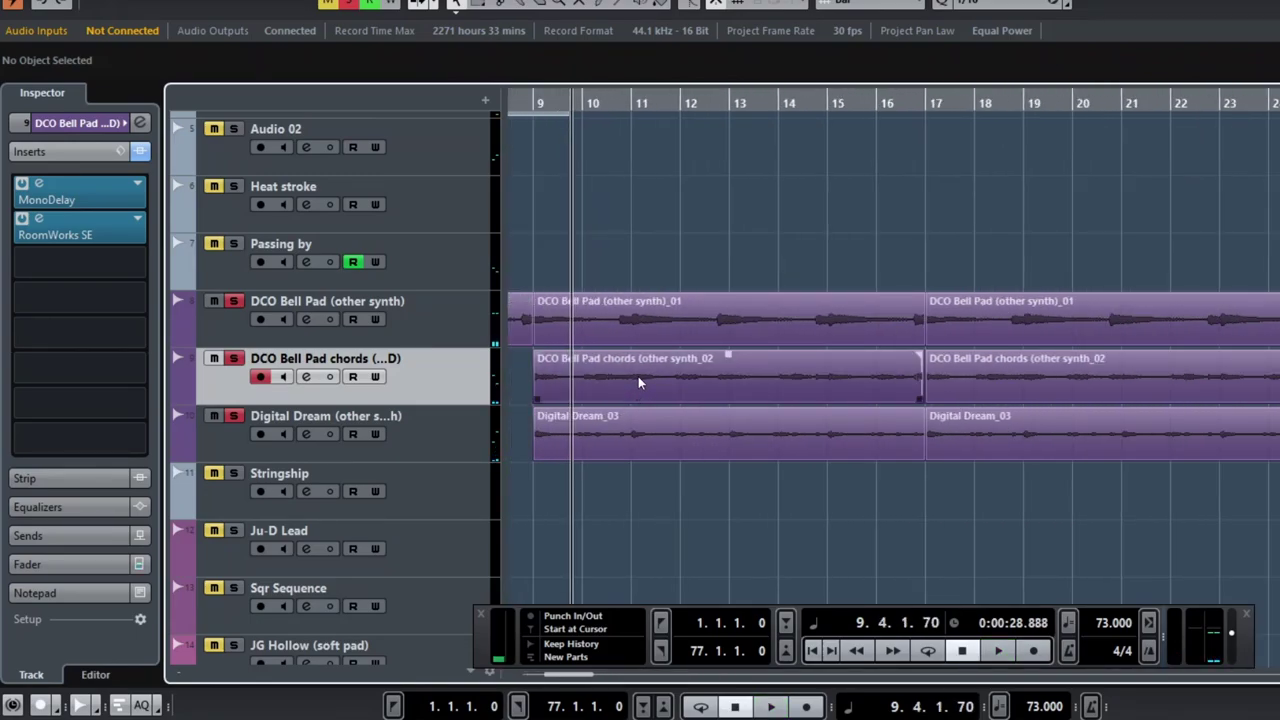
scroll(638, 378, left, 2)
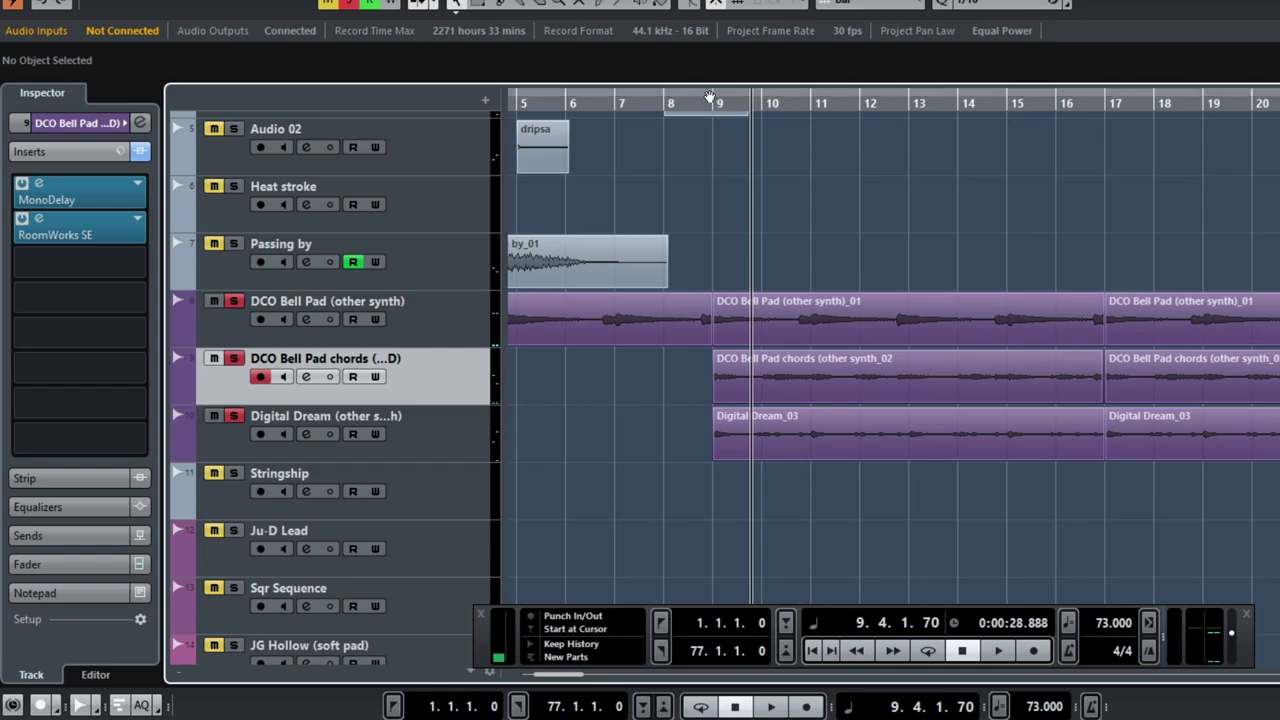
click(710, 97)
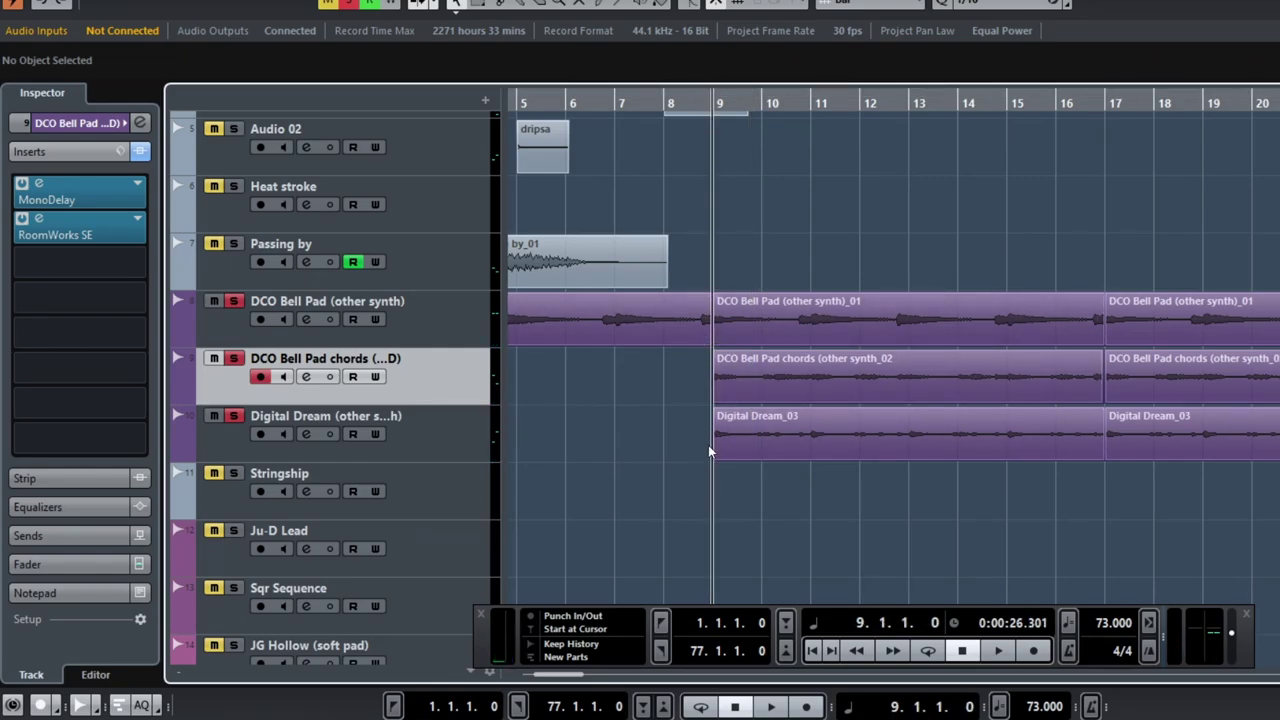
click(729, 385)
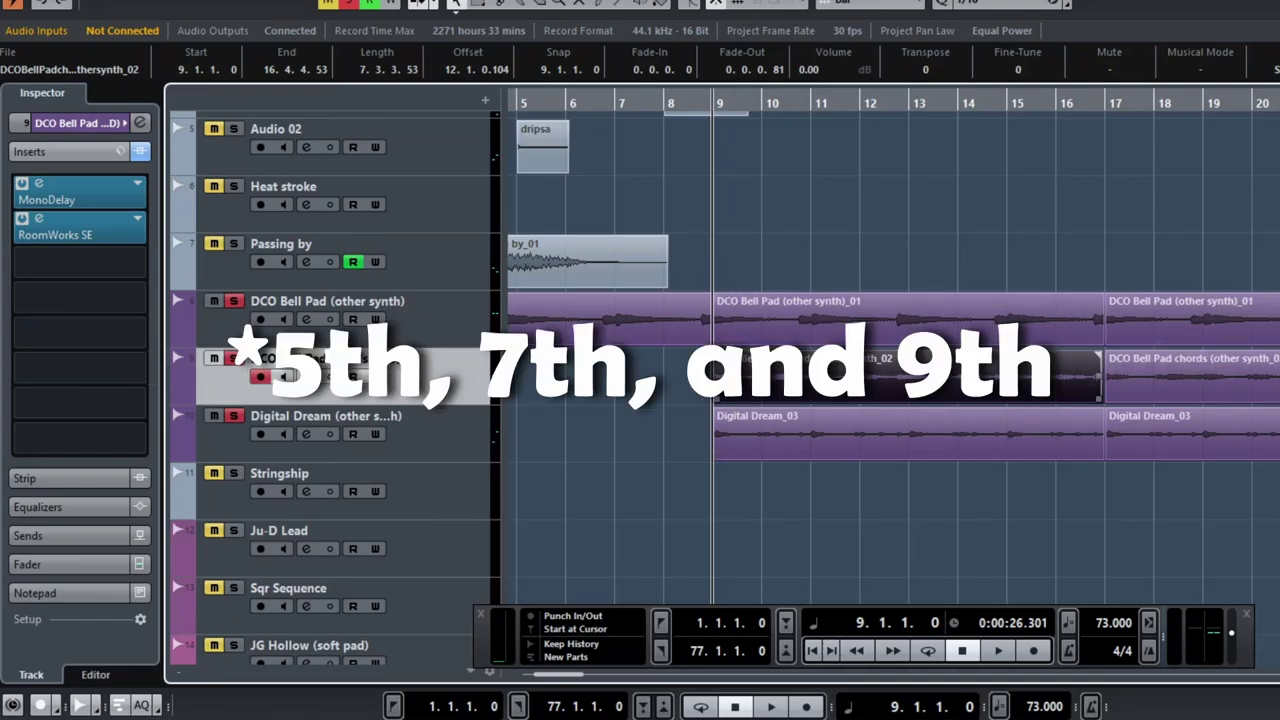
key(space)
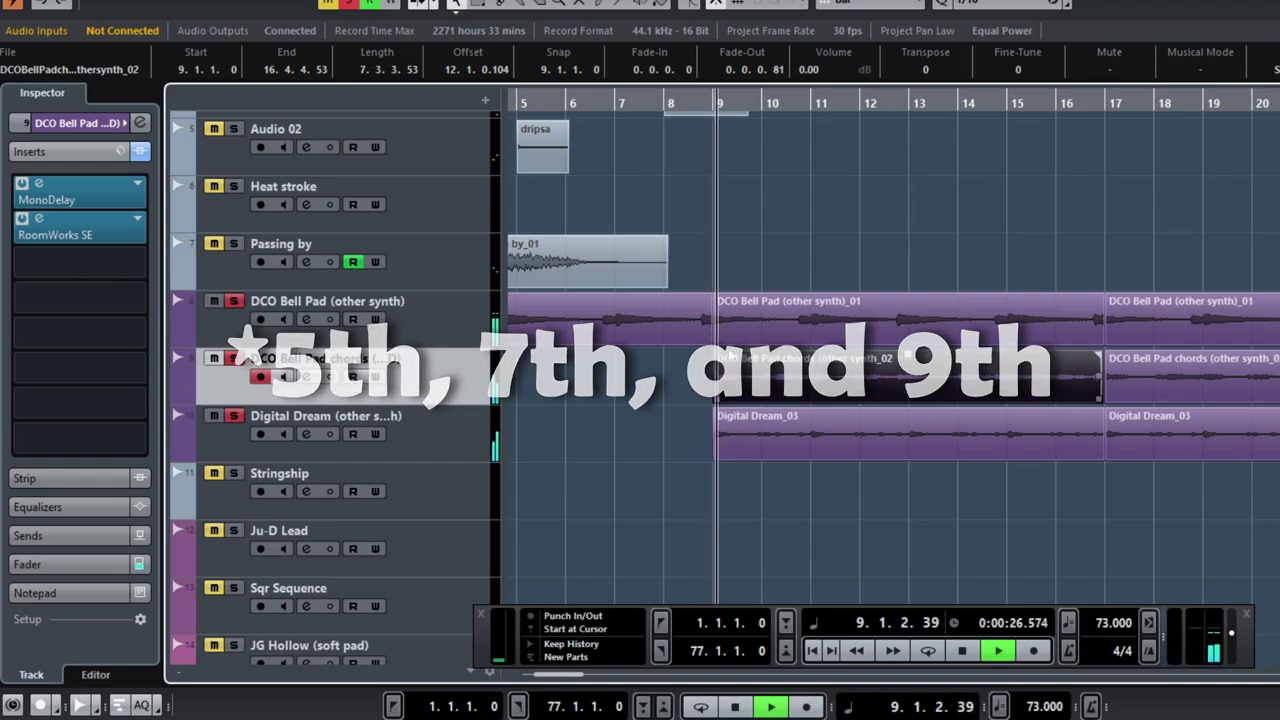
click(685, 383)
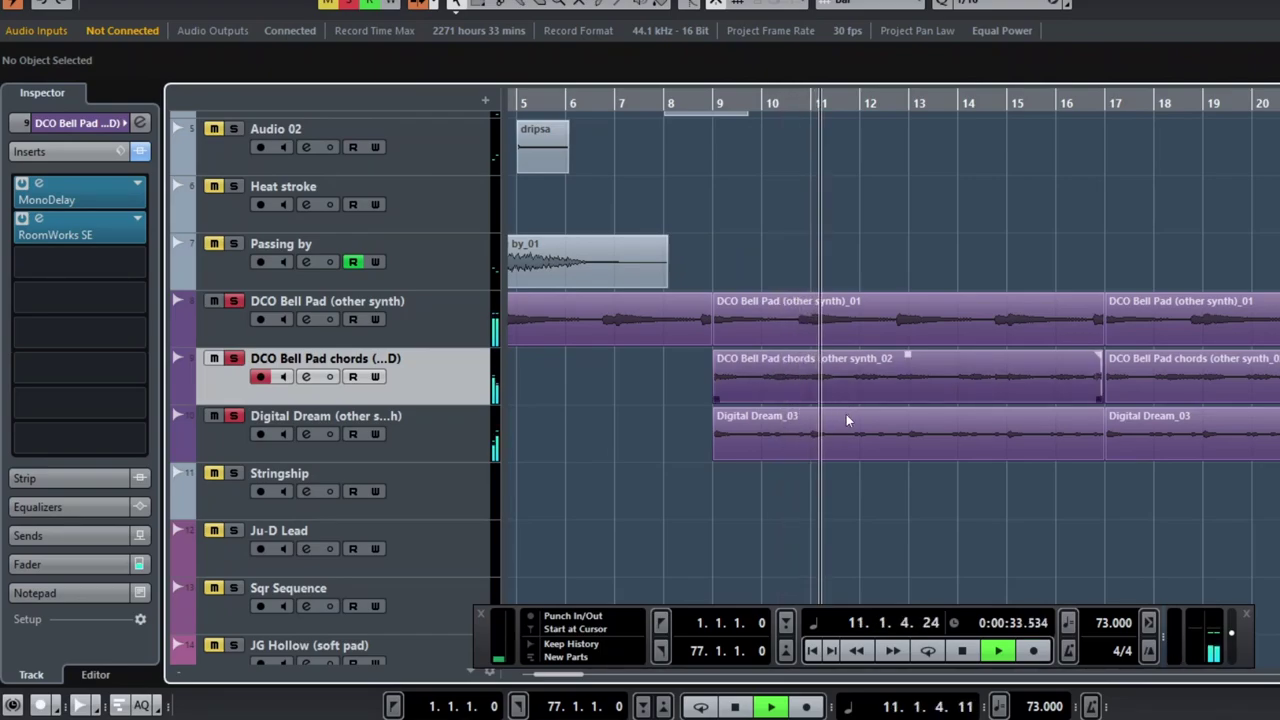
key(space)
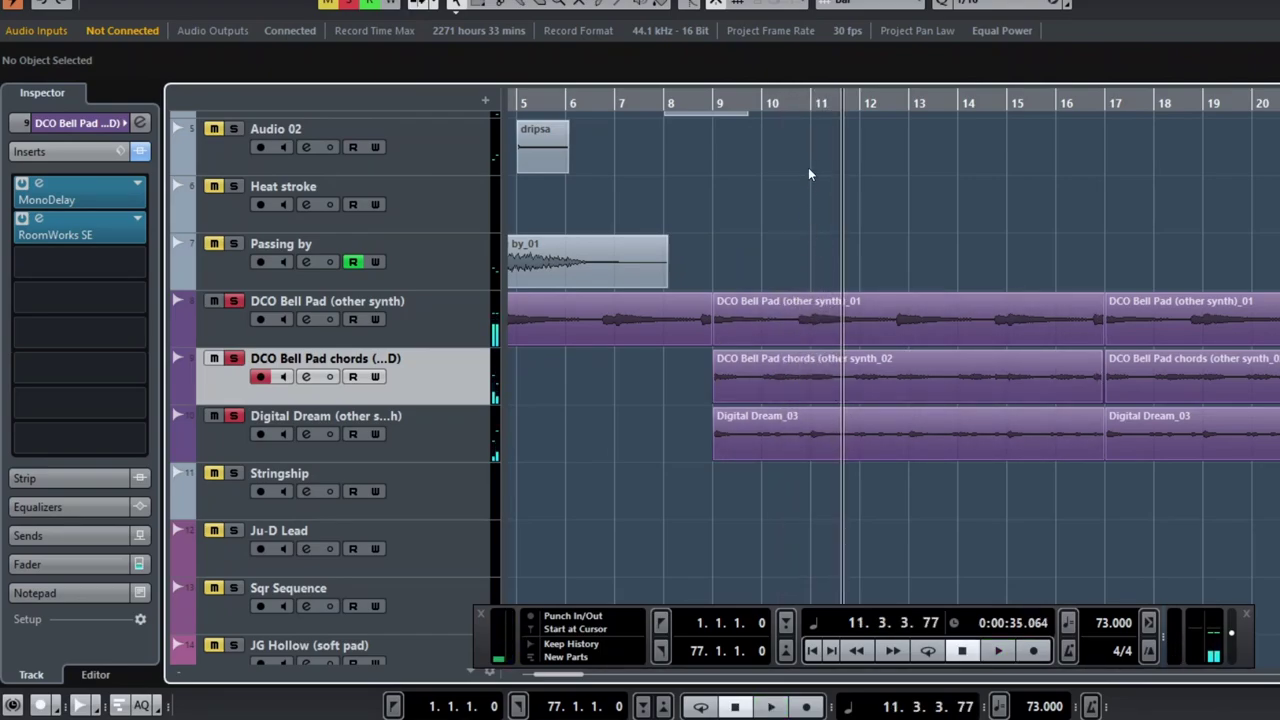
Step: Place the playback position at bar 11 and compare the DCO Bell Pad, chords and Digital Dream clips by selecting each in turn
click(803, 103)
click(830, 331)
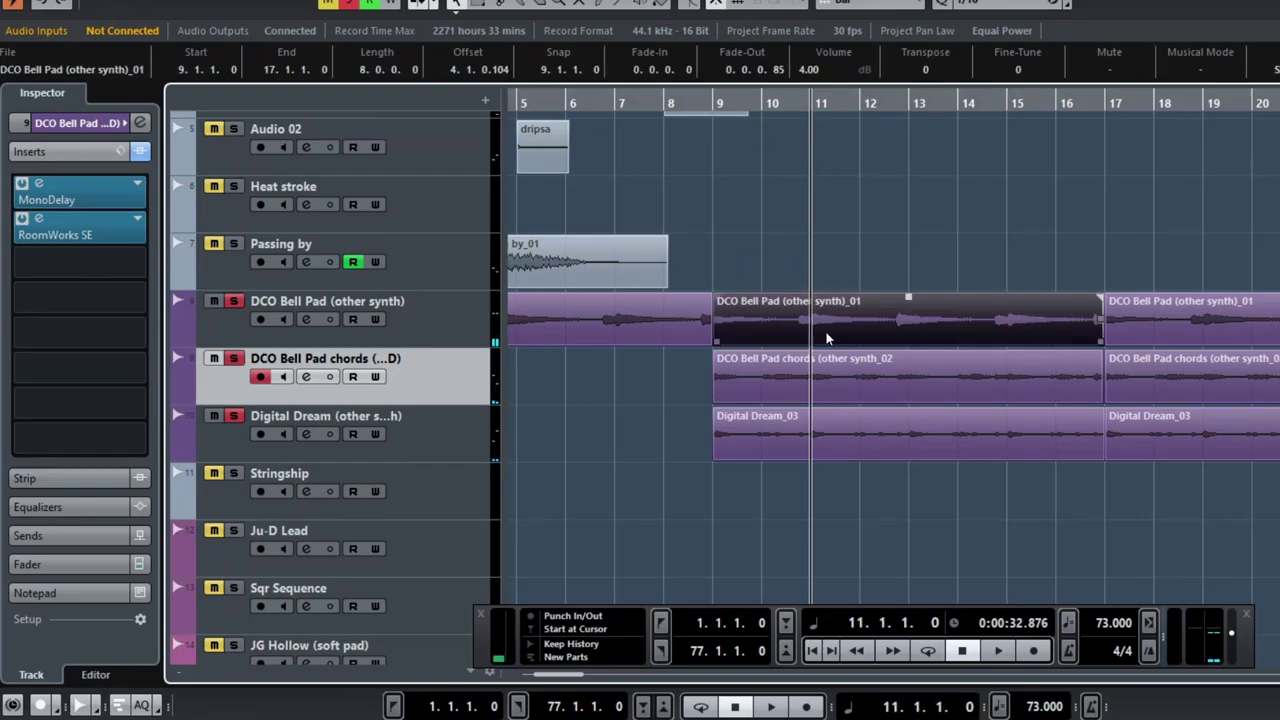
click(824, 376)
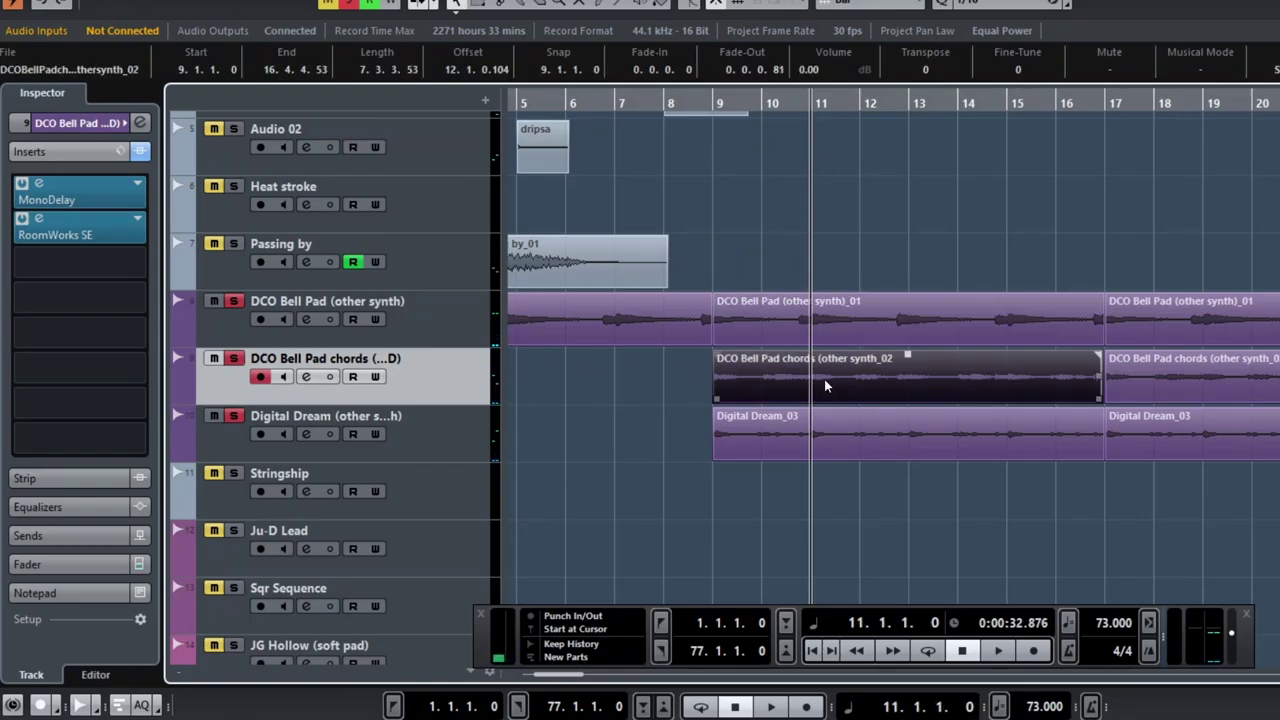
click(830, 430)
click(822, 392)
click(834, 437)
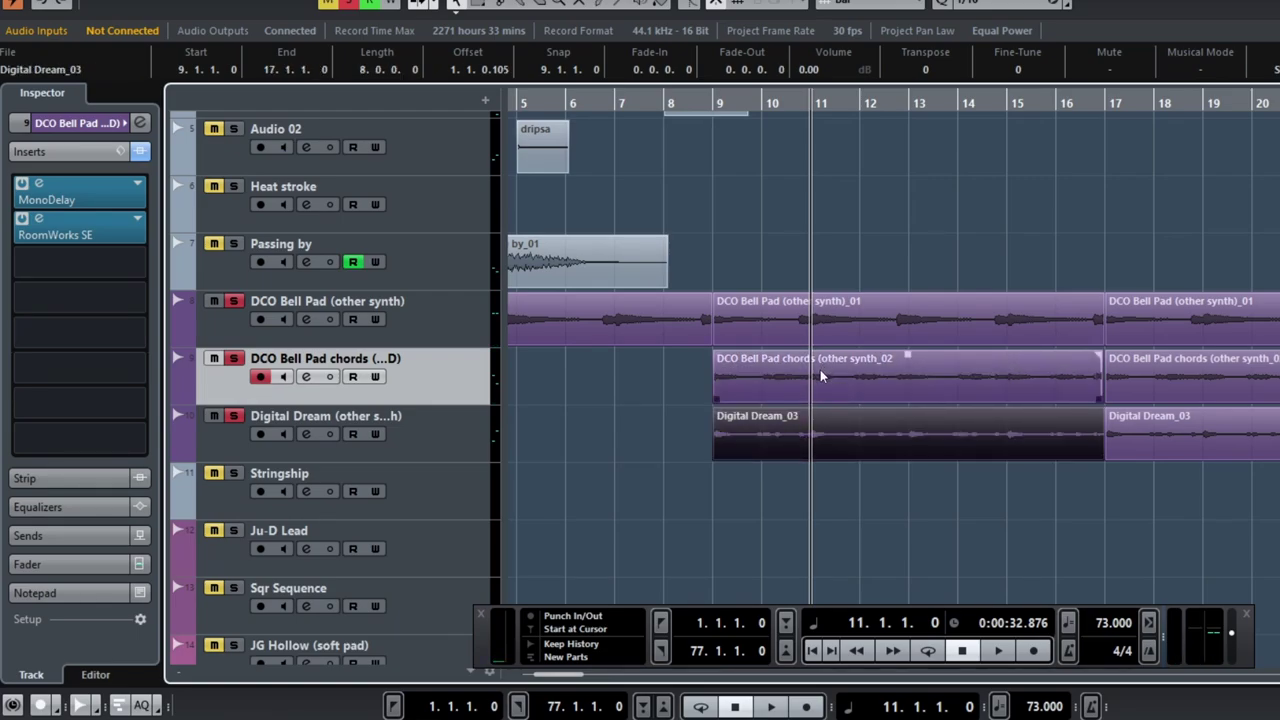
click(820, 369)
click(832, 435)
click(820, 388)
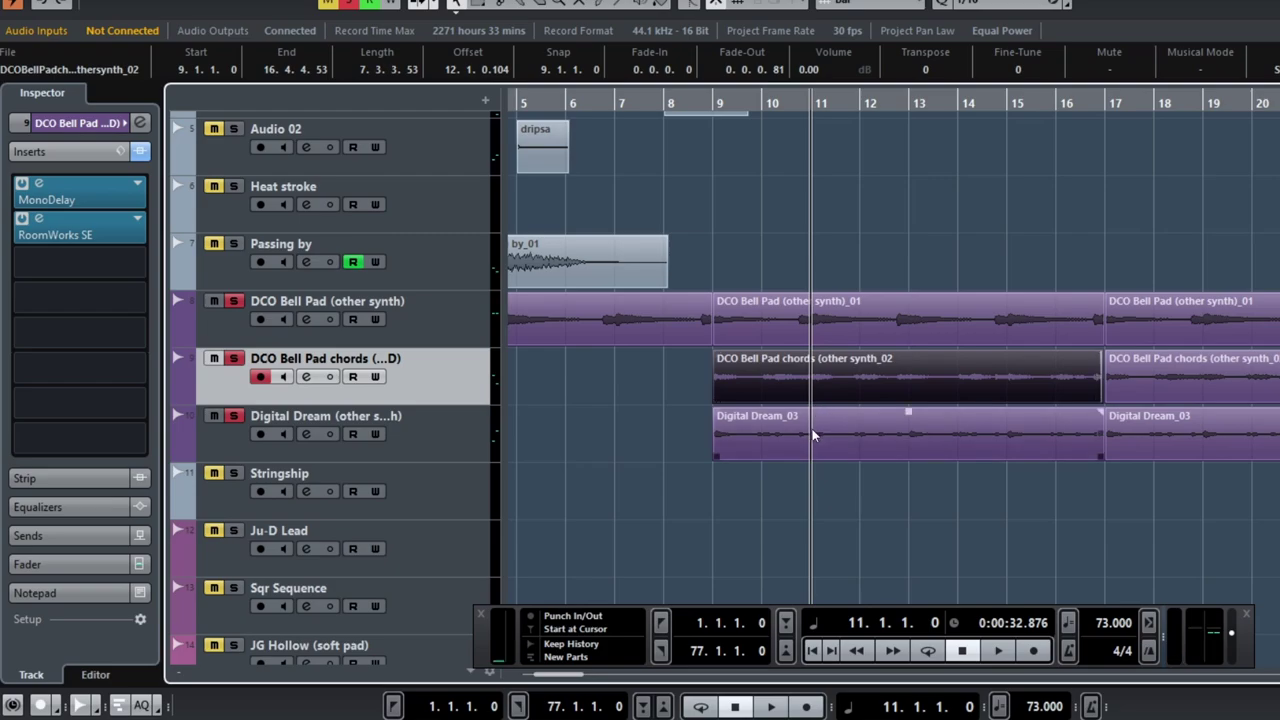
click(814, 440)
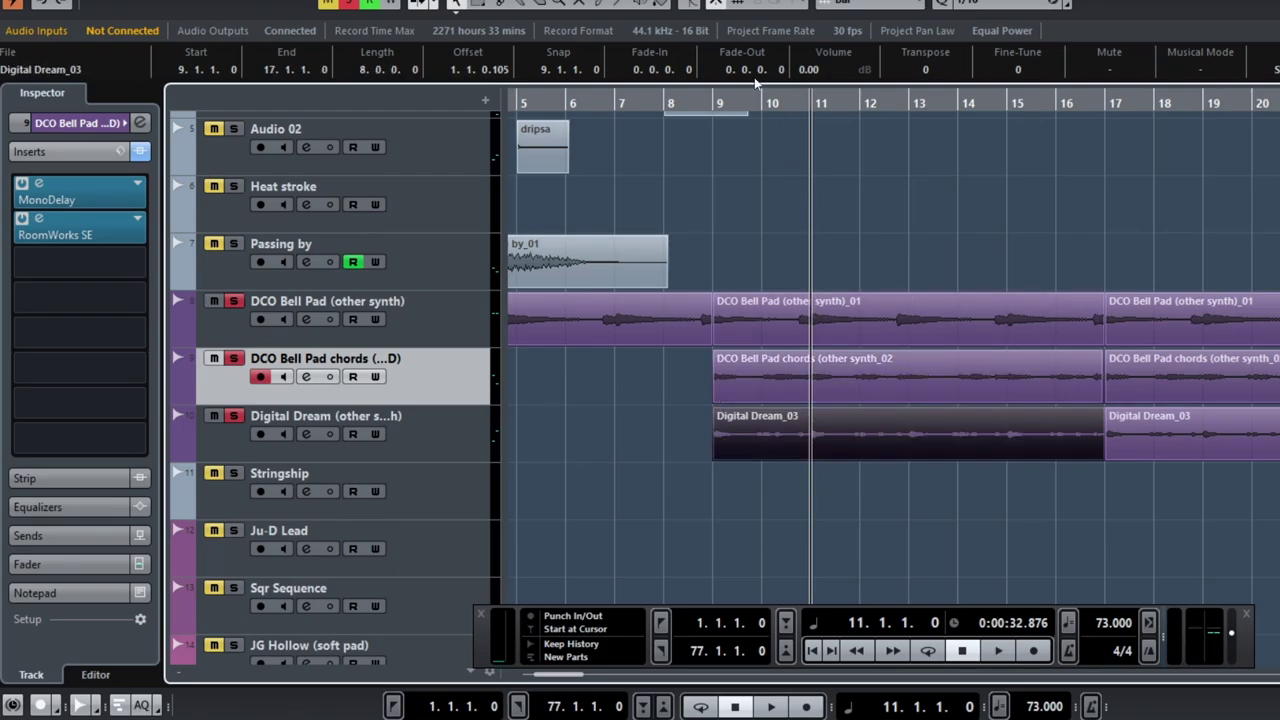
Step: Play the three soloed pad tracks from bar 11 into bar 14 and bring the section around bar 27 into view
key(space)
click(856, 235)
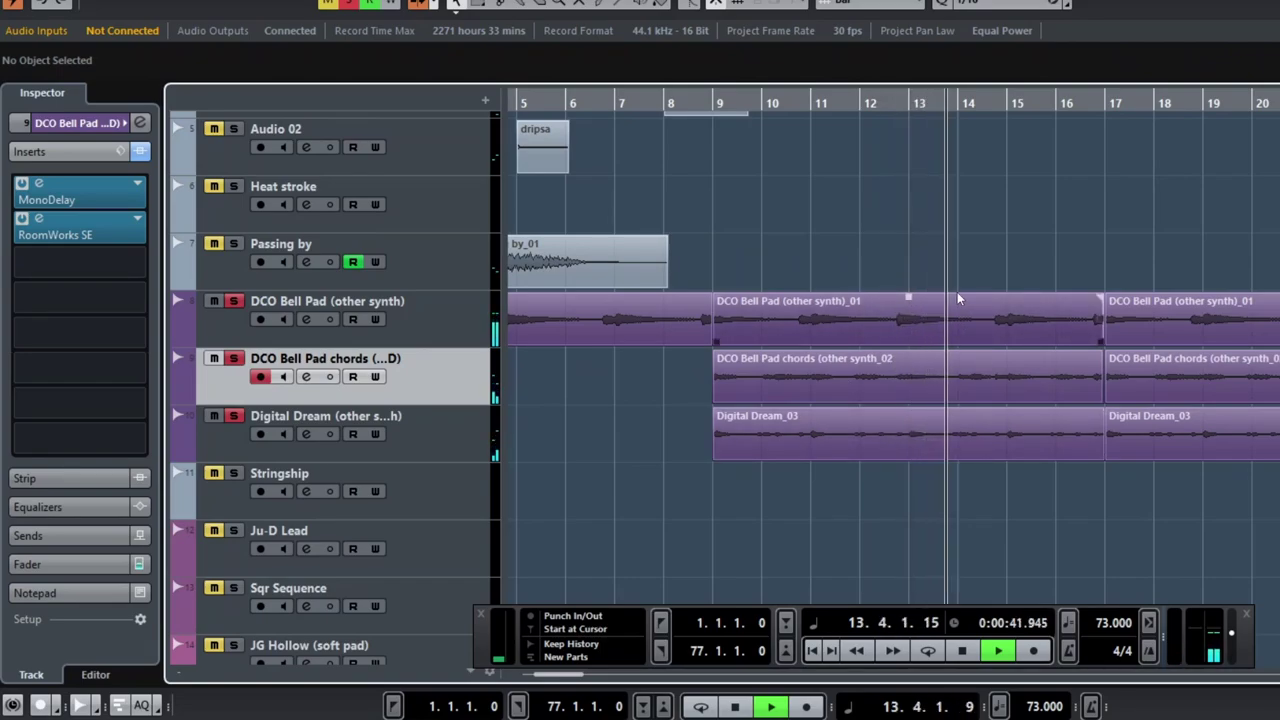
key(g)
scroll(998, 257, right, 5)
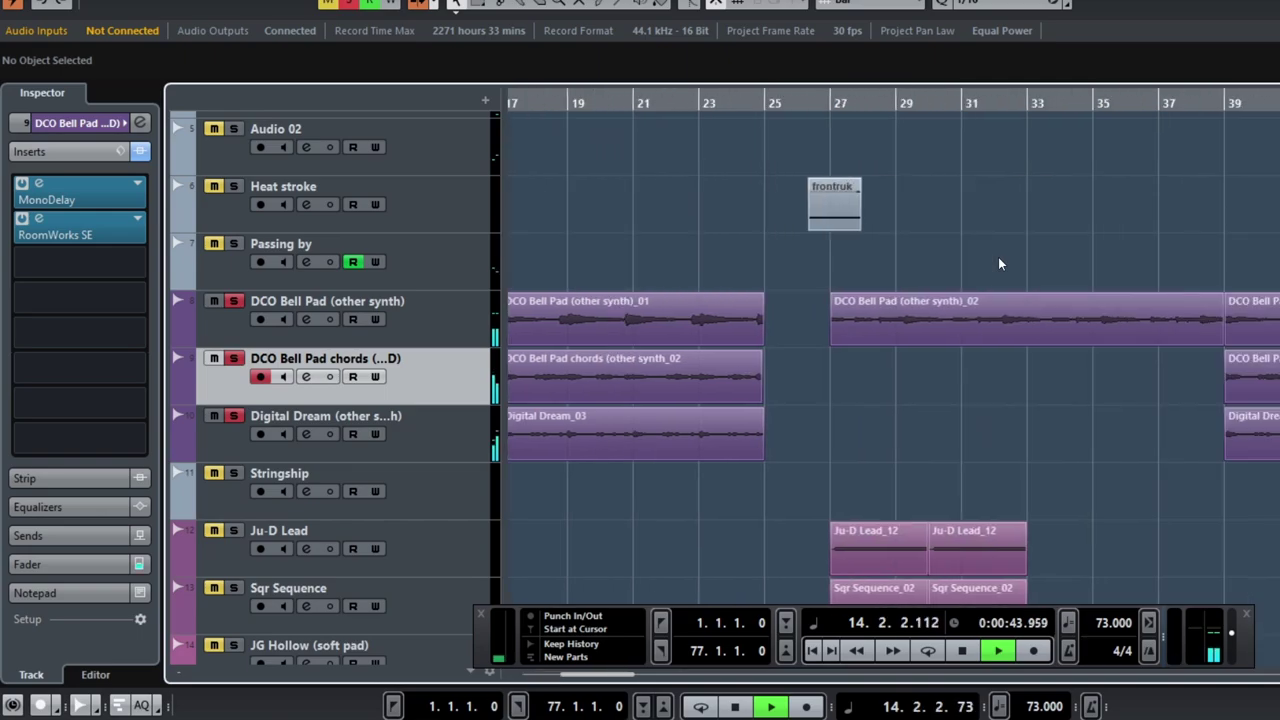
key(space)
Step: Turn off the solos on the three pad tracks and play the full mix briefly from bar 27
click(830, 100)
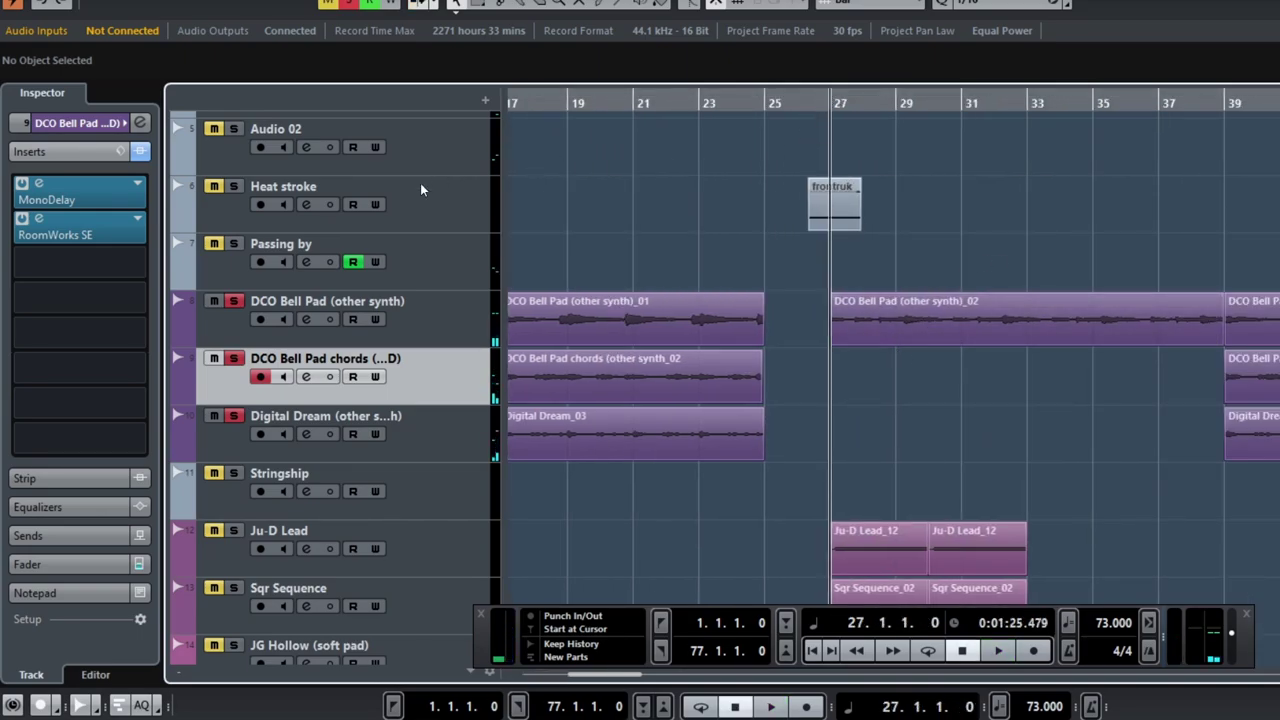
key(space)
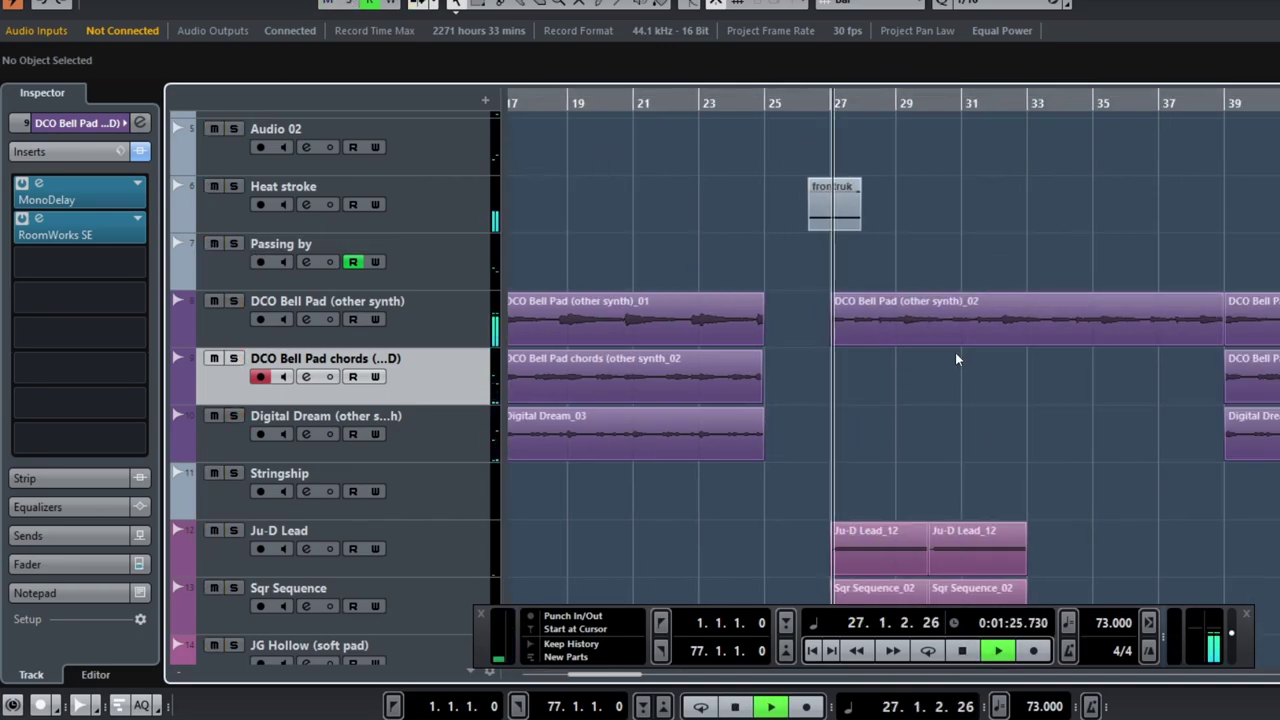
key(space)
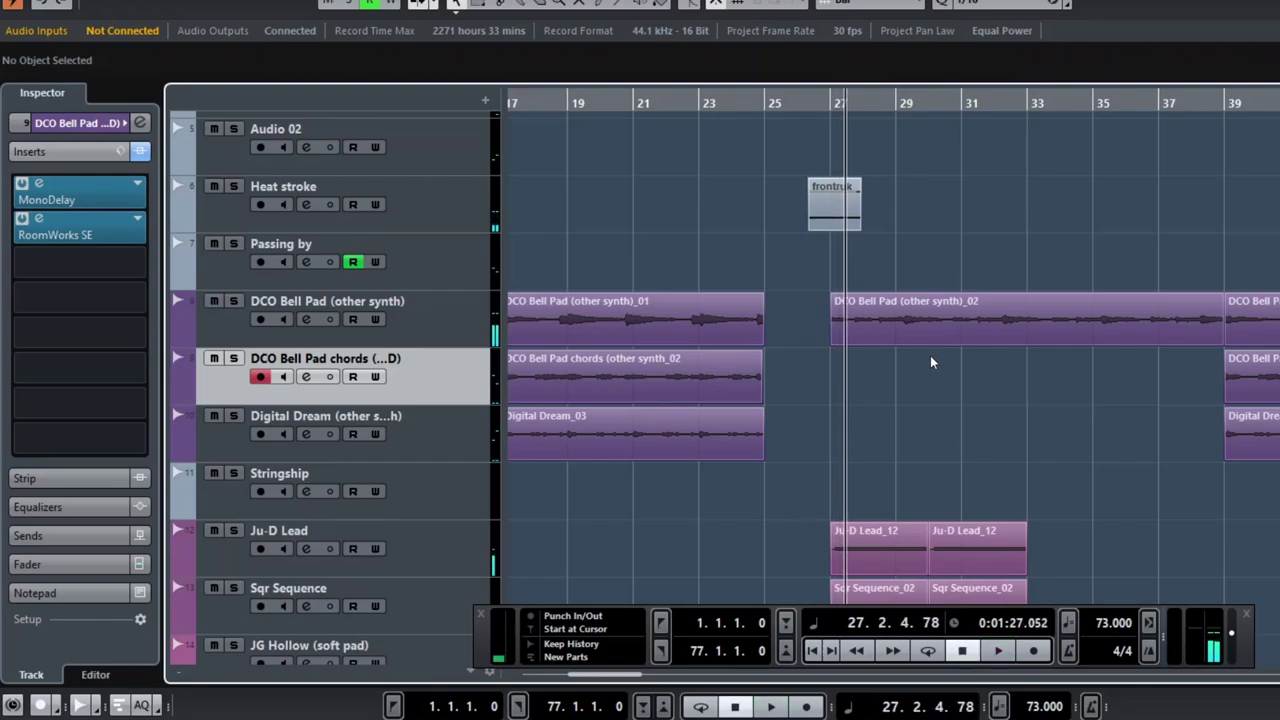
Step: Review the lead, sequence and soft pad parts at bar 27 and play the full mix from there into bar 30
click(828, 103)
scroll(953, 282, down, 5)
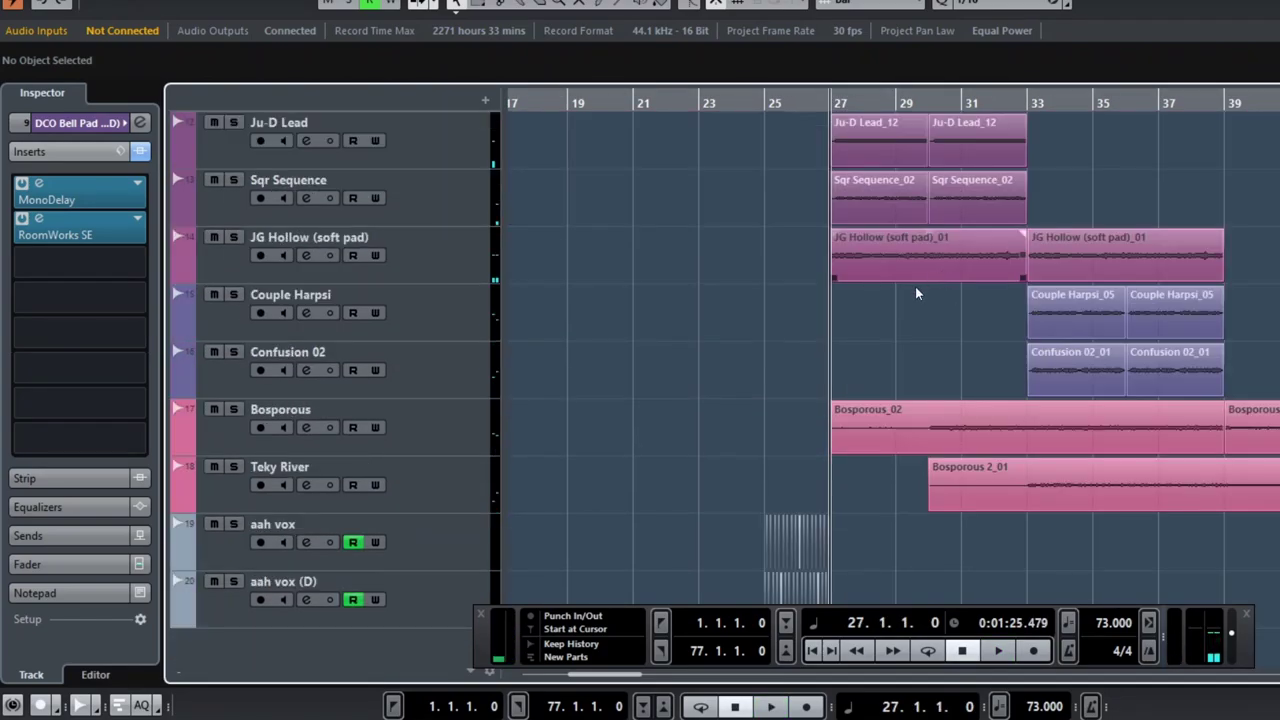
scroll(888, 324, up, 3)
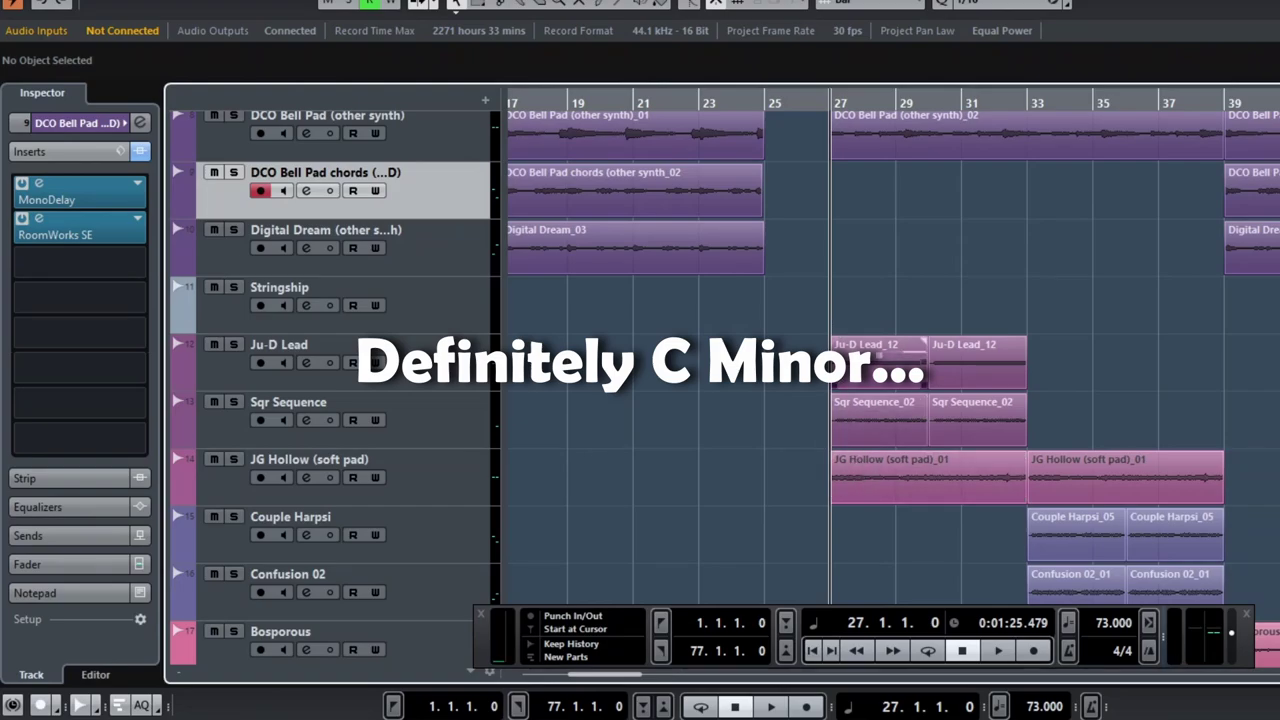
key(space)
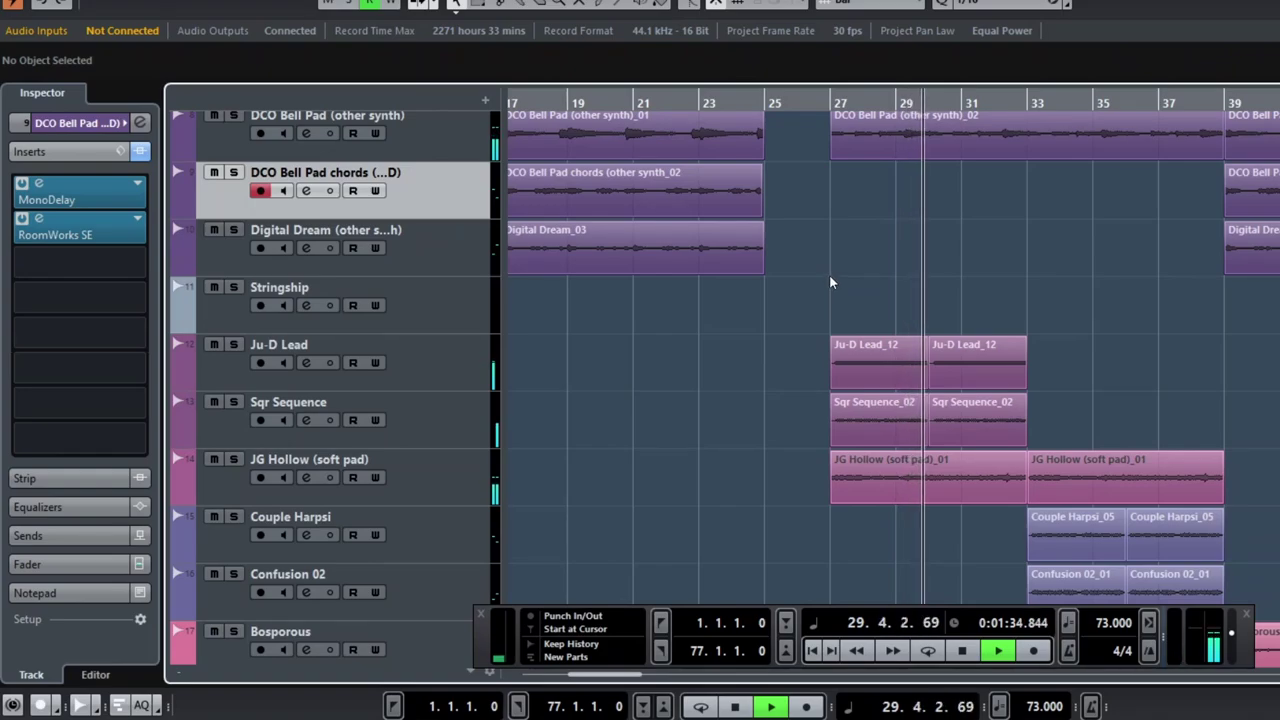
key(space)
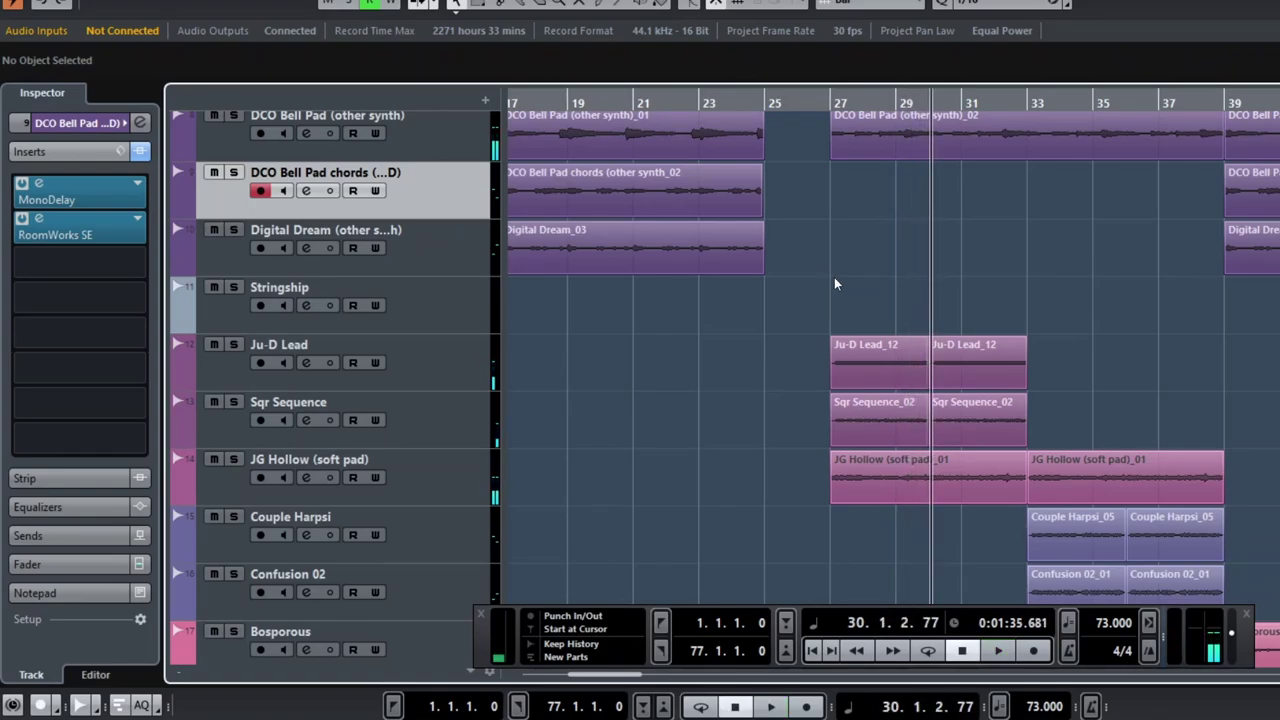
Step: Examine which tracks, from Drums L down to the aah vox tracks, have clips in the section from bar 27 to bar 39
scroll(875, 276, up, 2)
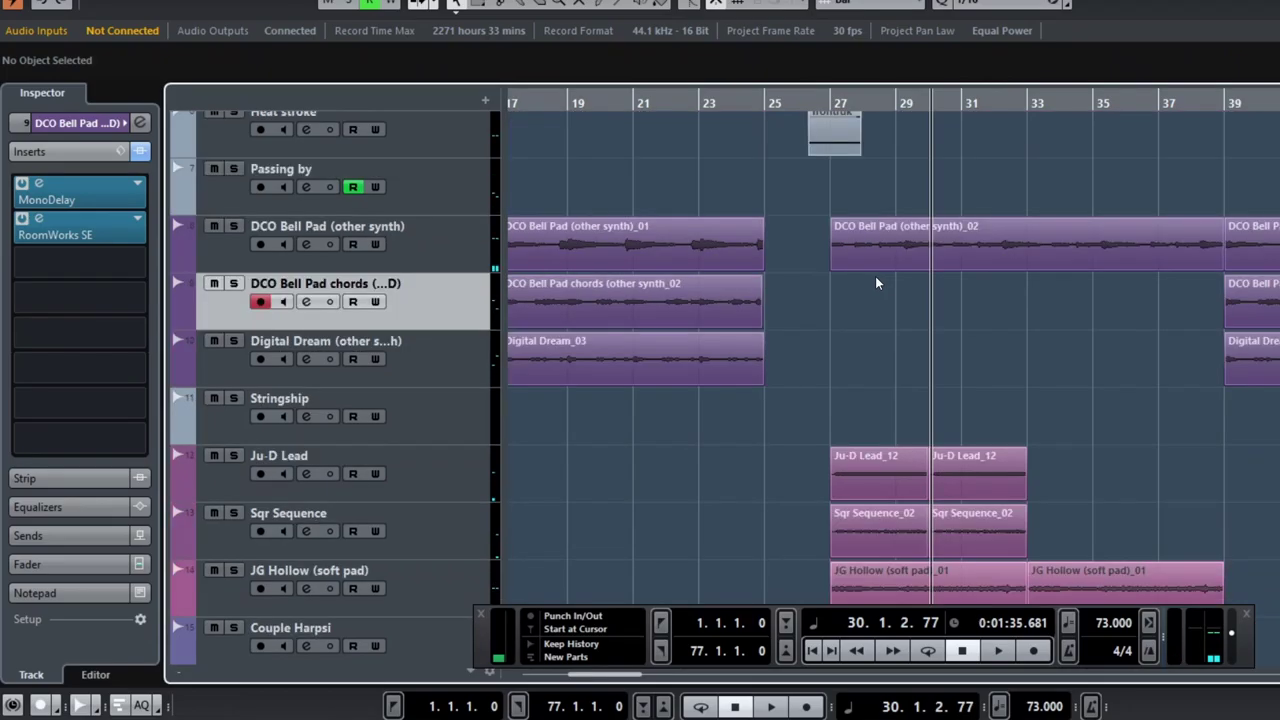
scroll(875, 276, down, 4)
scroll(874, 278, up, 8)
scroll(874, 278, up, 2)
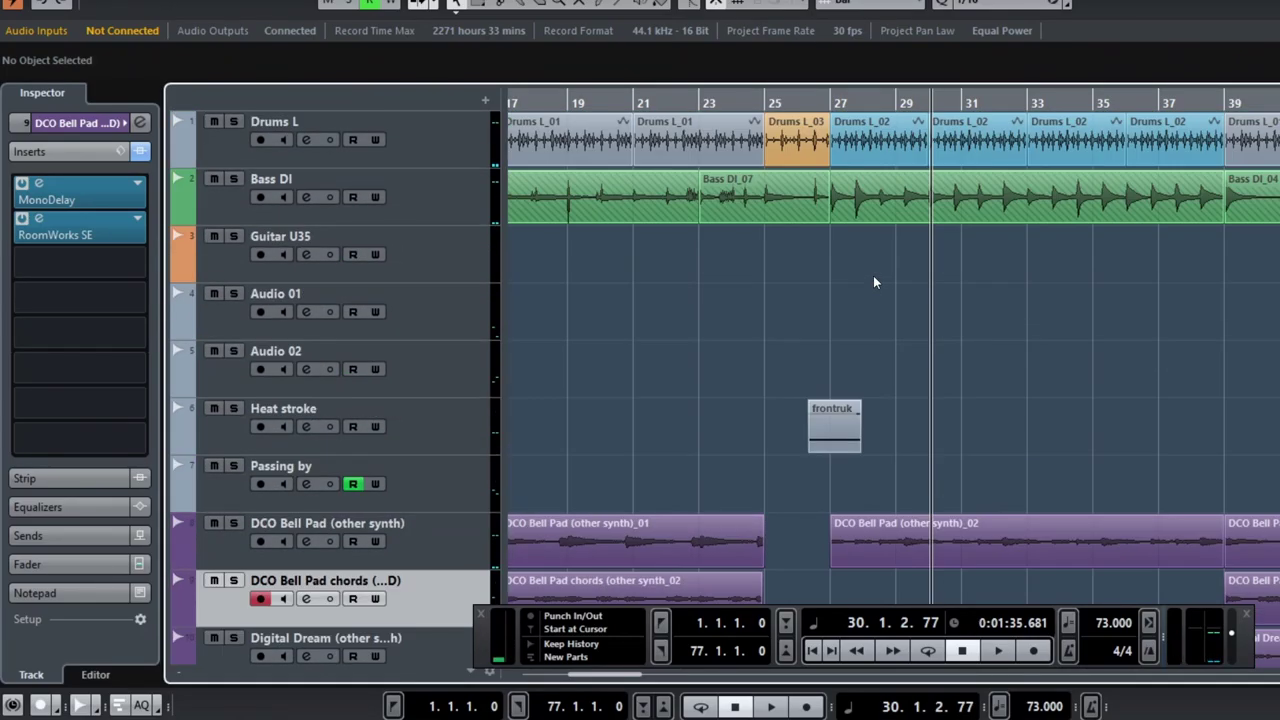
scroll(878, 335, down, 10)
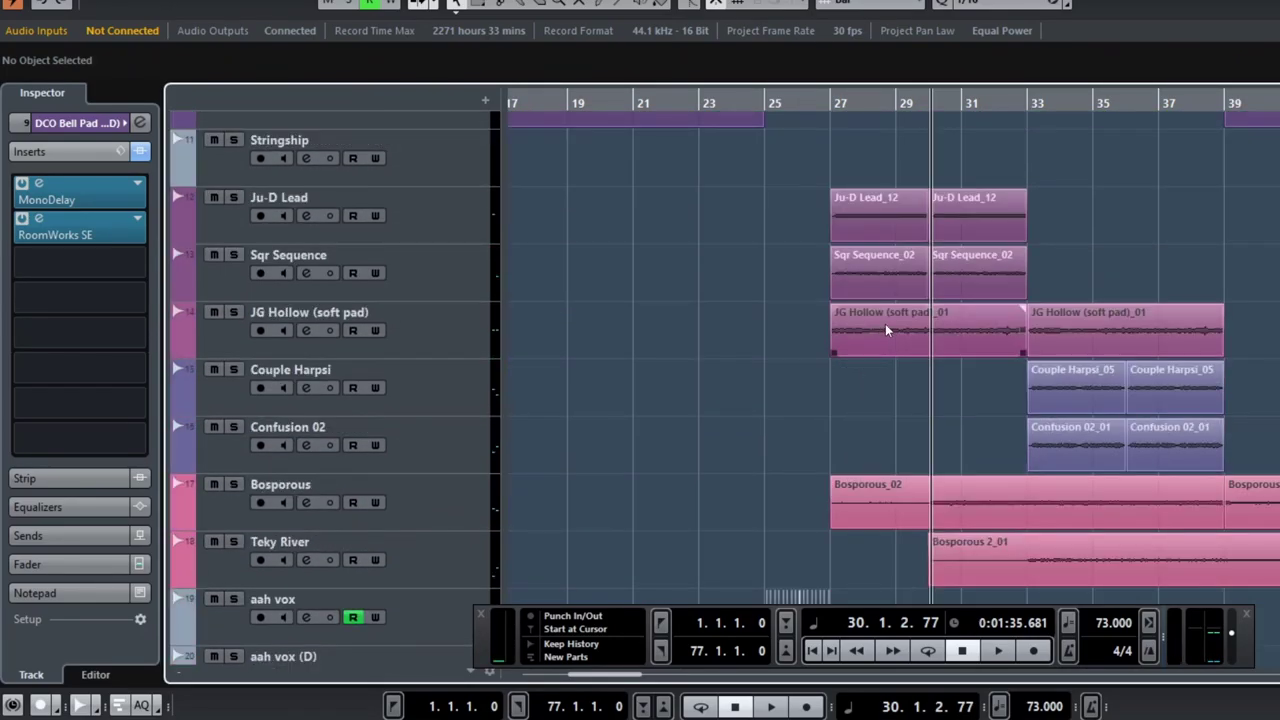
scroll(885, 323, down, 1)
scroll(1004, 327, up, 4)
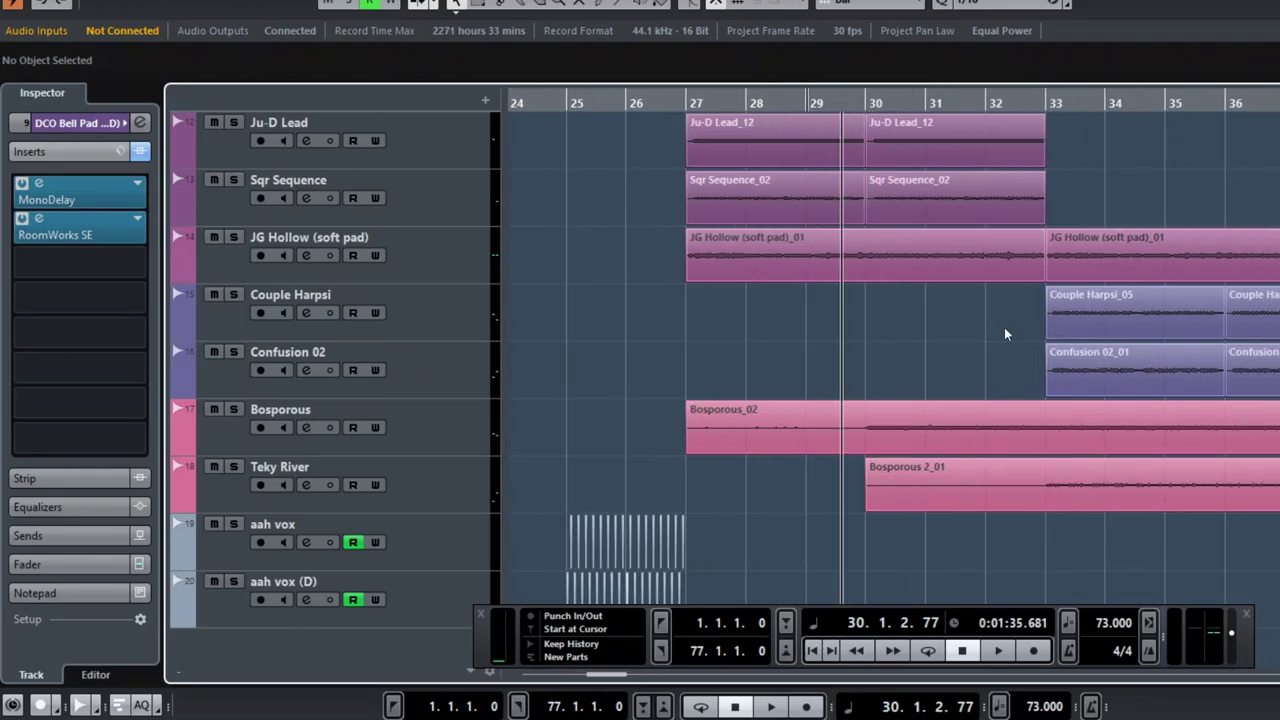
scroll(905, 343, down, 1)
scroll(800, 338, up, 4)
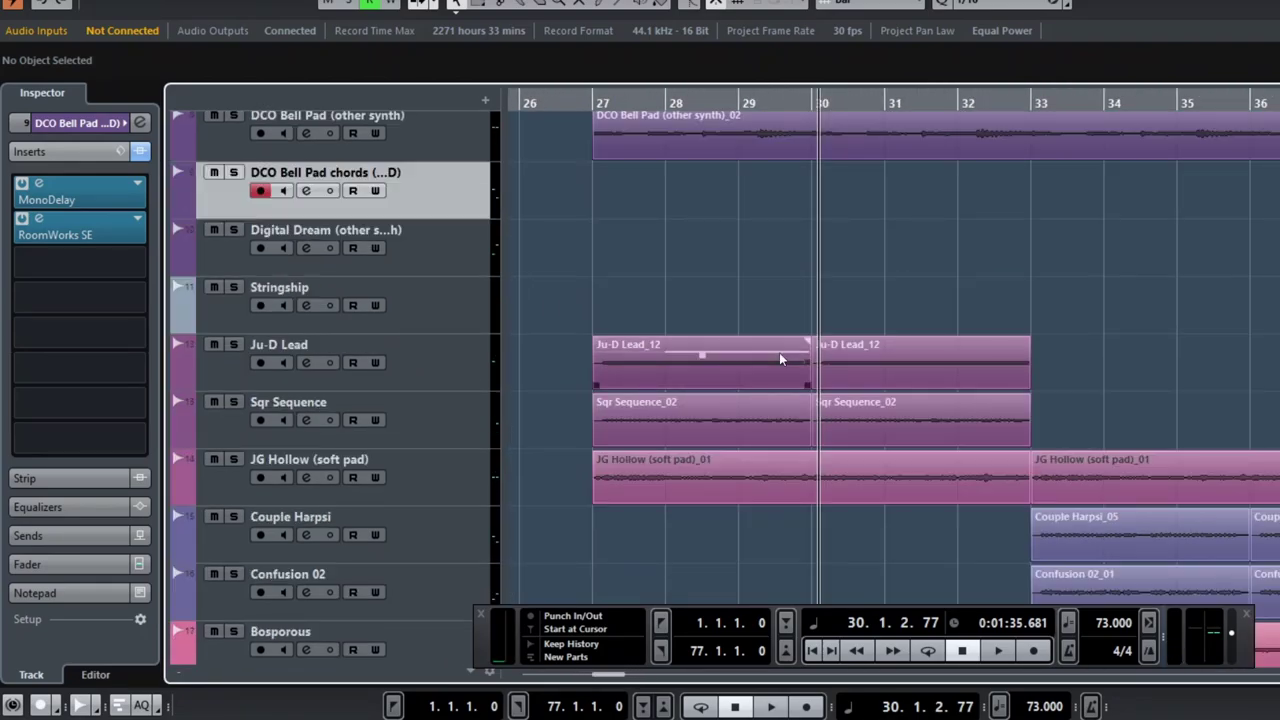
Step: Solo the Ju-D Lead and Sqr Sequence tracks and play them from bar 27 to bar 30
click(589, 116)
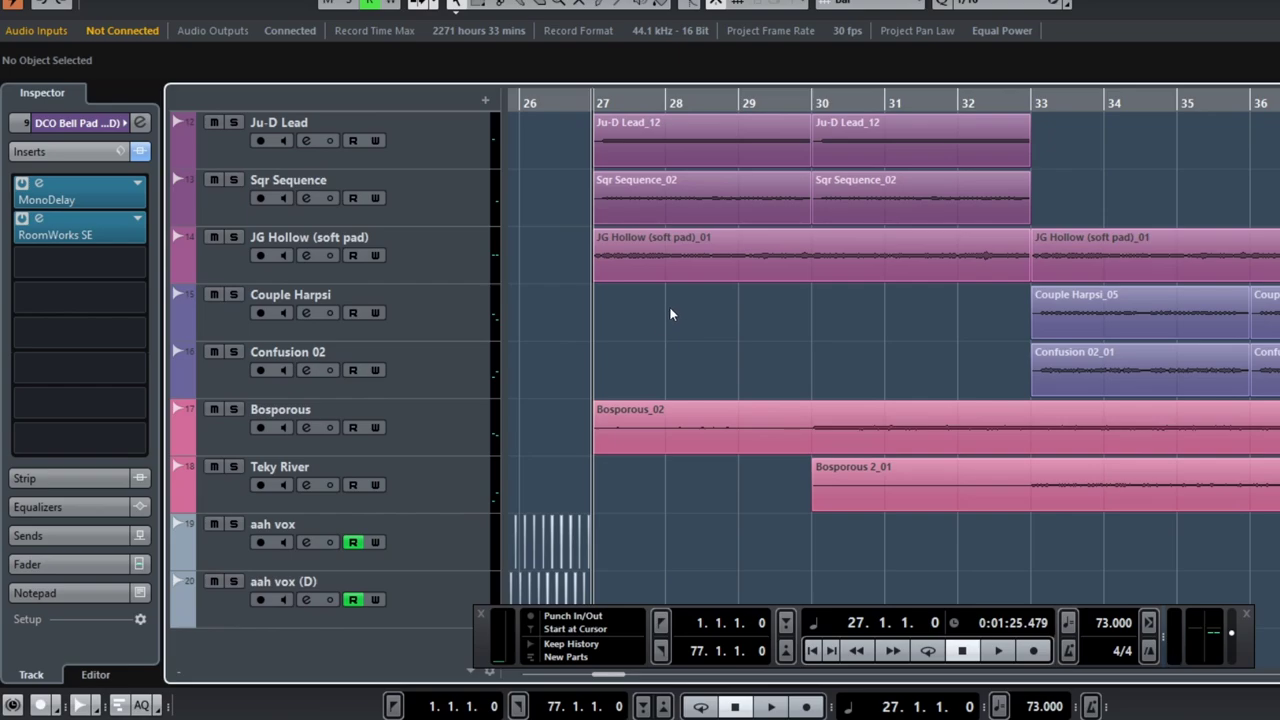
scroll(669, 306, up, 4)
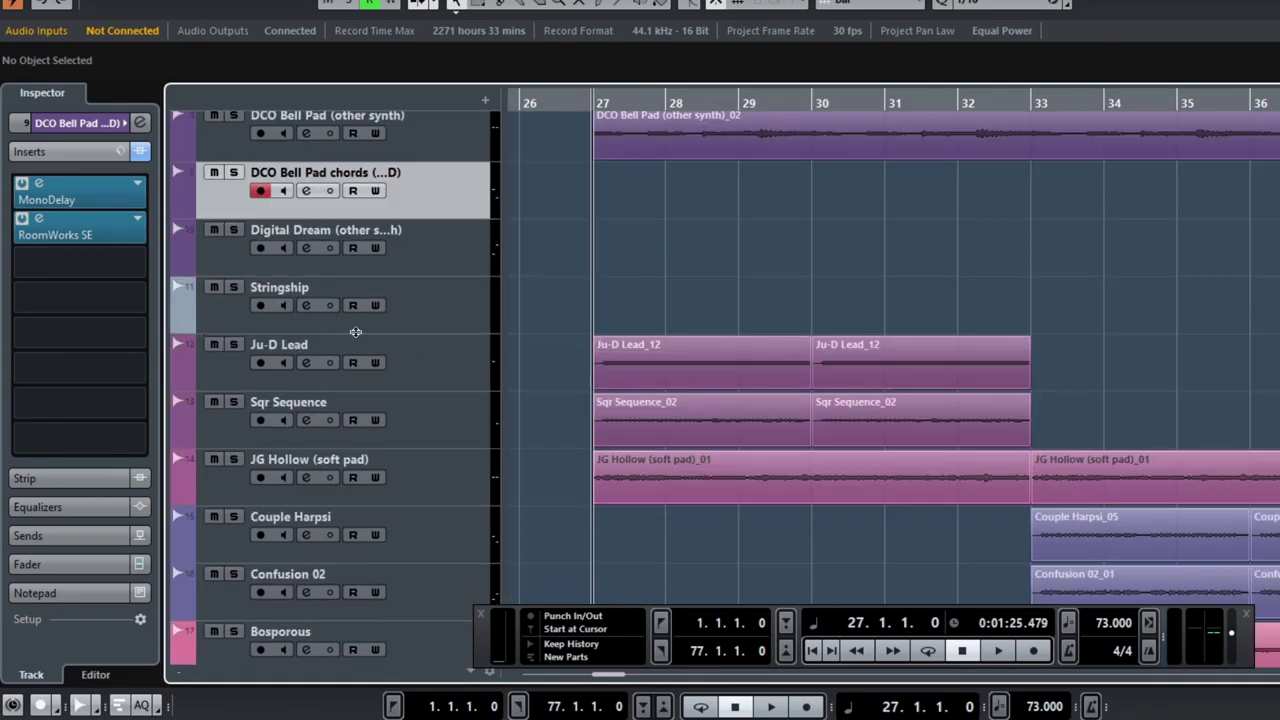
scroll(538, 330, up, 7)
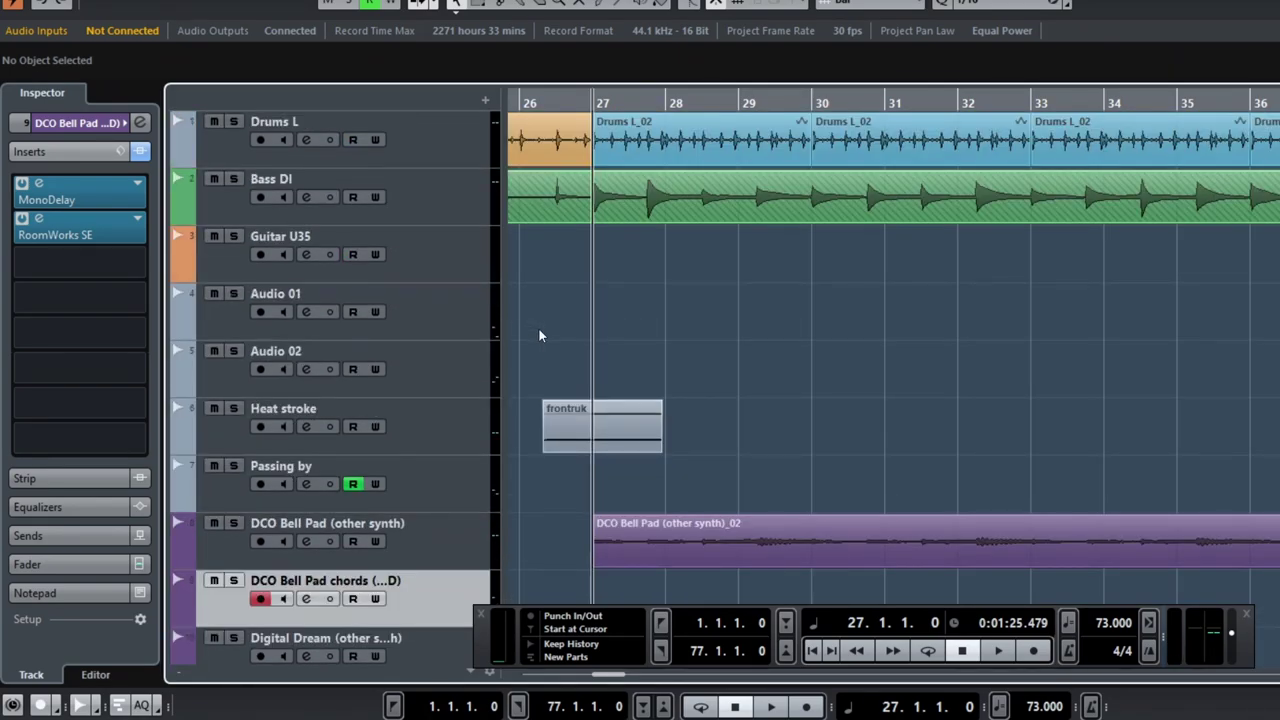
scroll(539, 330, down, 10)
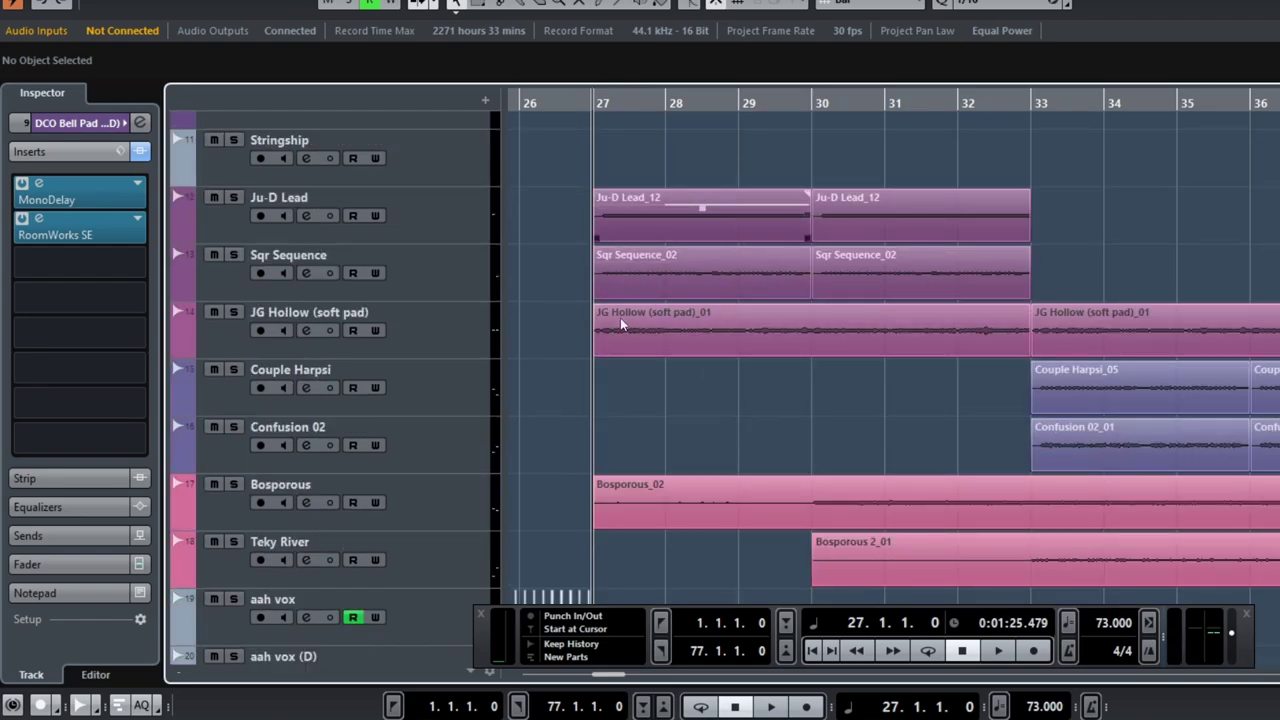
click(232, 198)
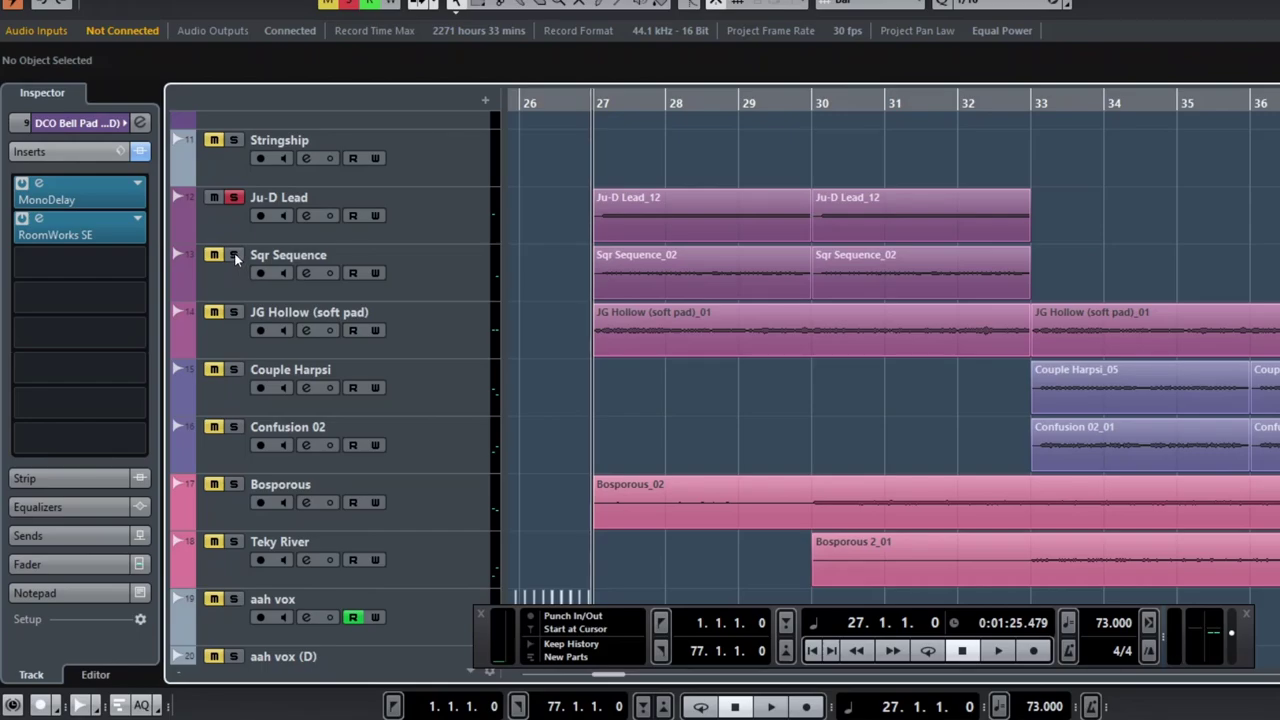
key(space)
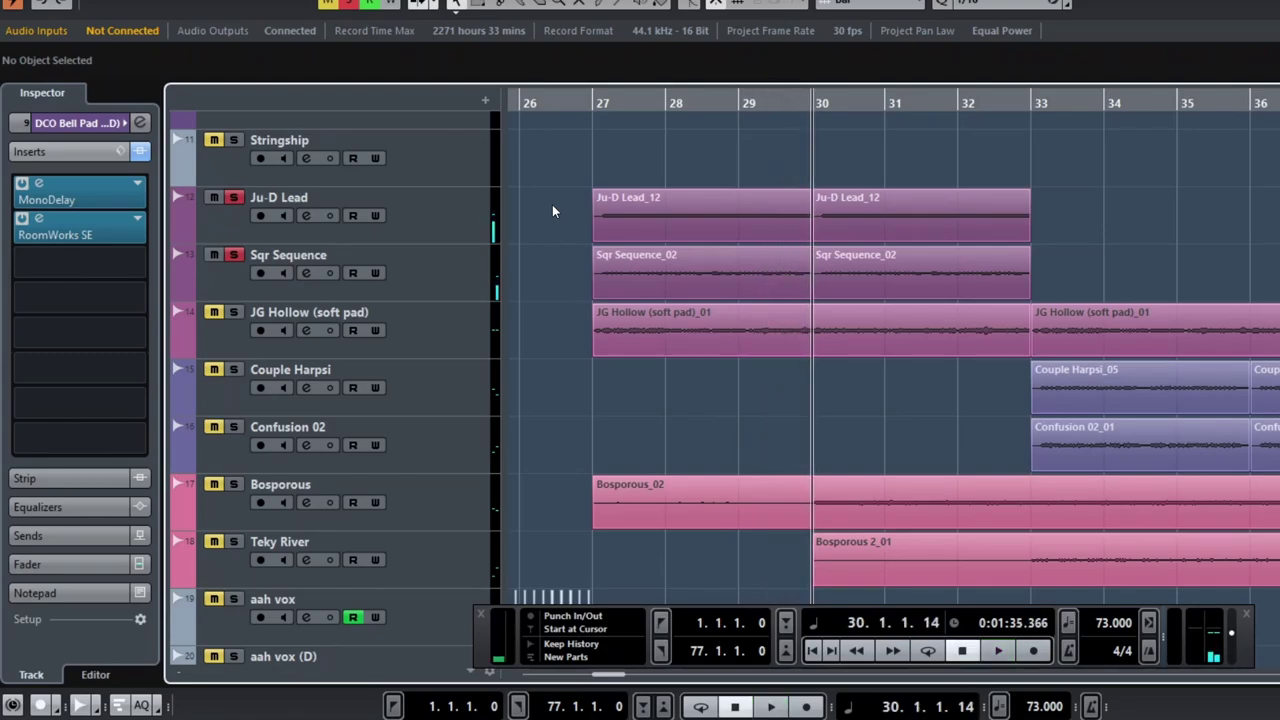
key(space)
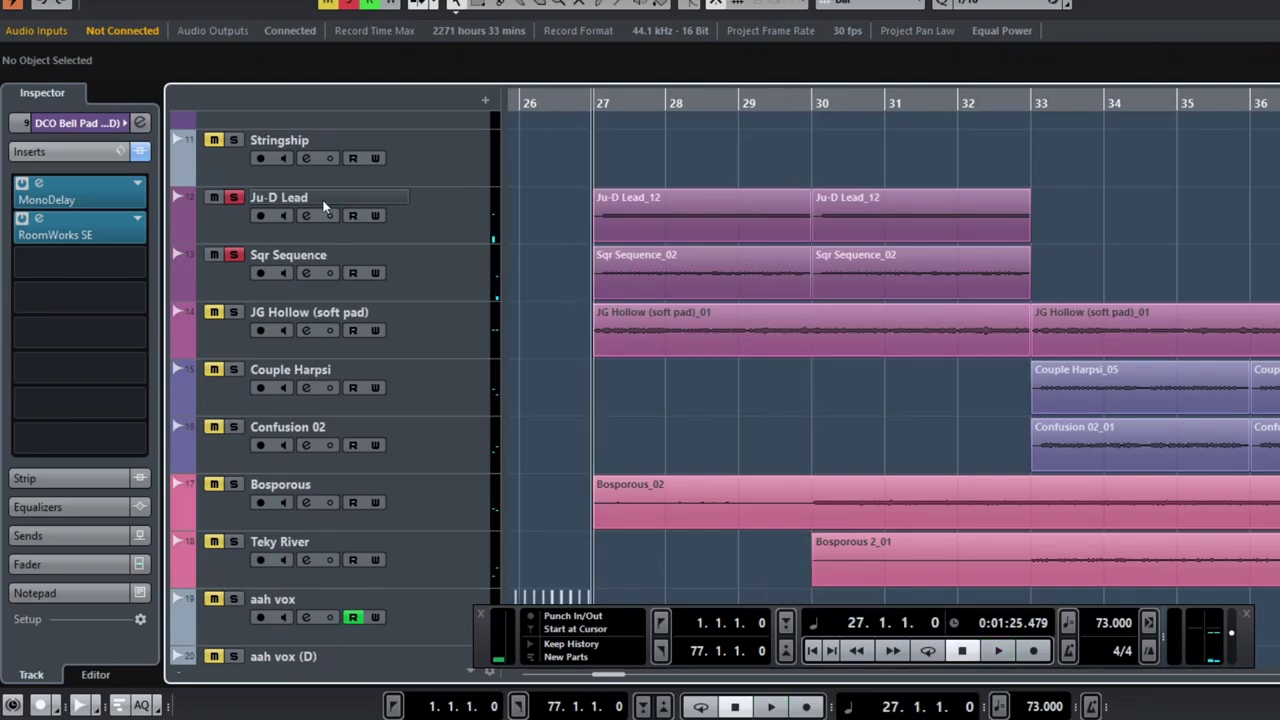
Step: Turn off the solos on the Ju-D Lead and Sqr Sequence tracks and start the full mix from bar 27
click(233, 198)
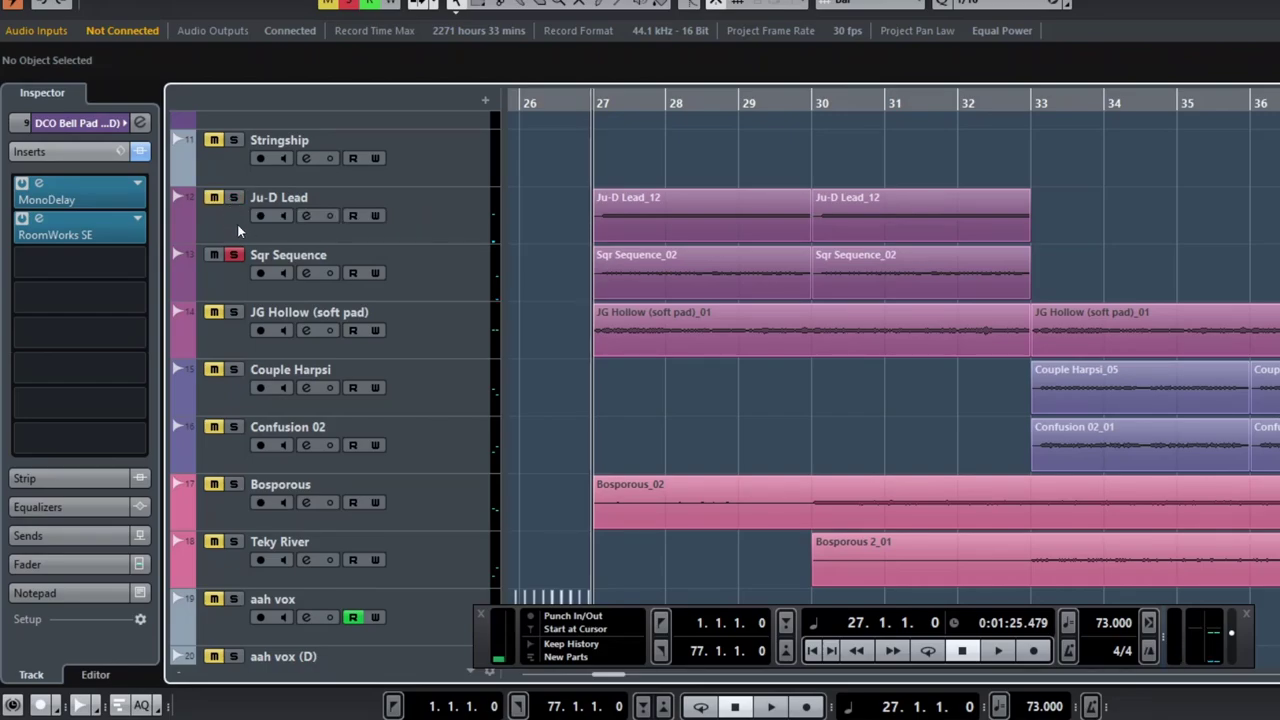
click(236, 254)
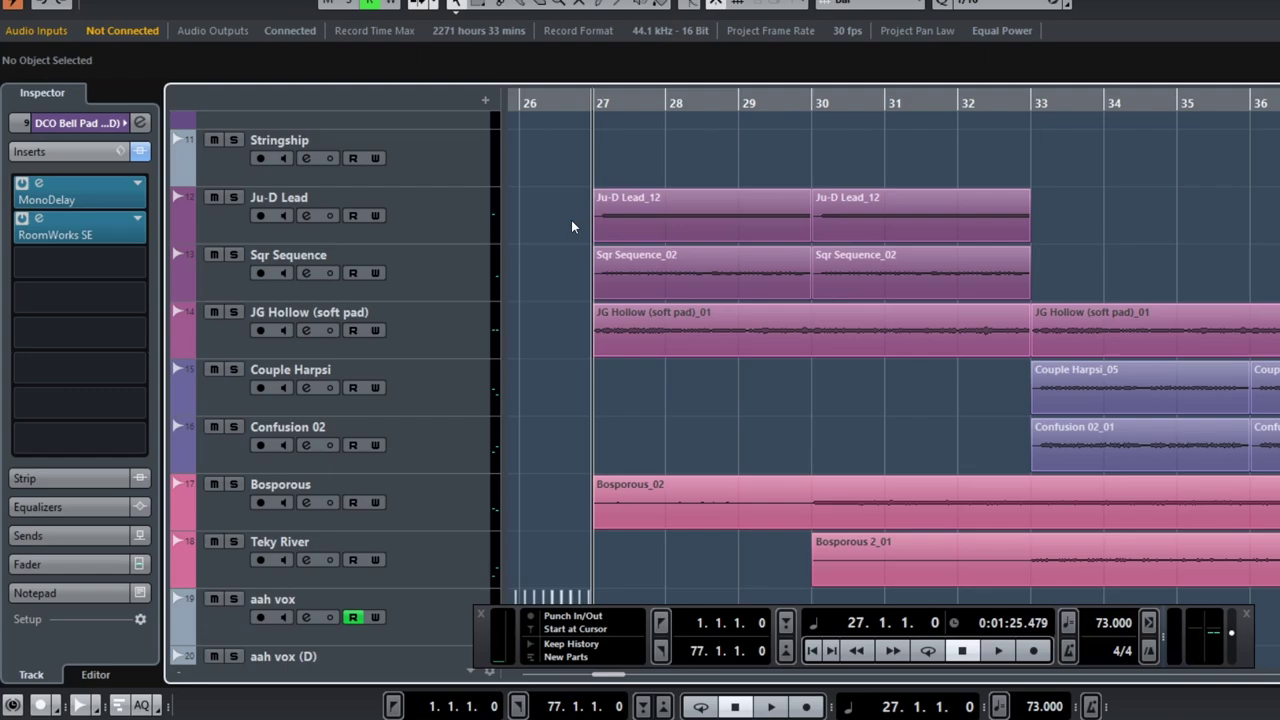
key(space)
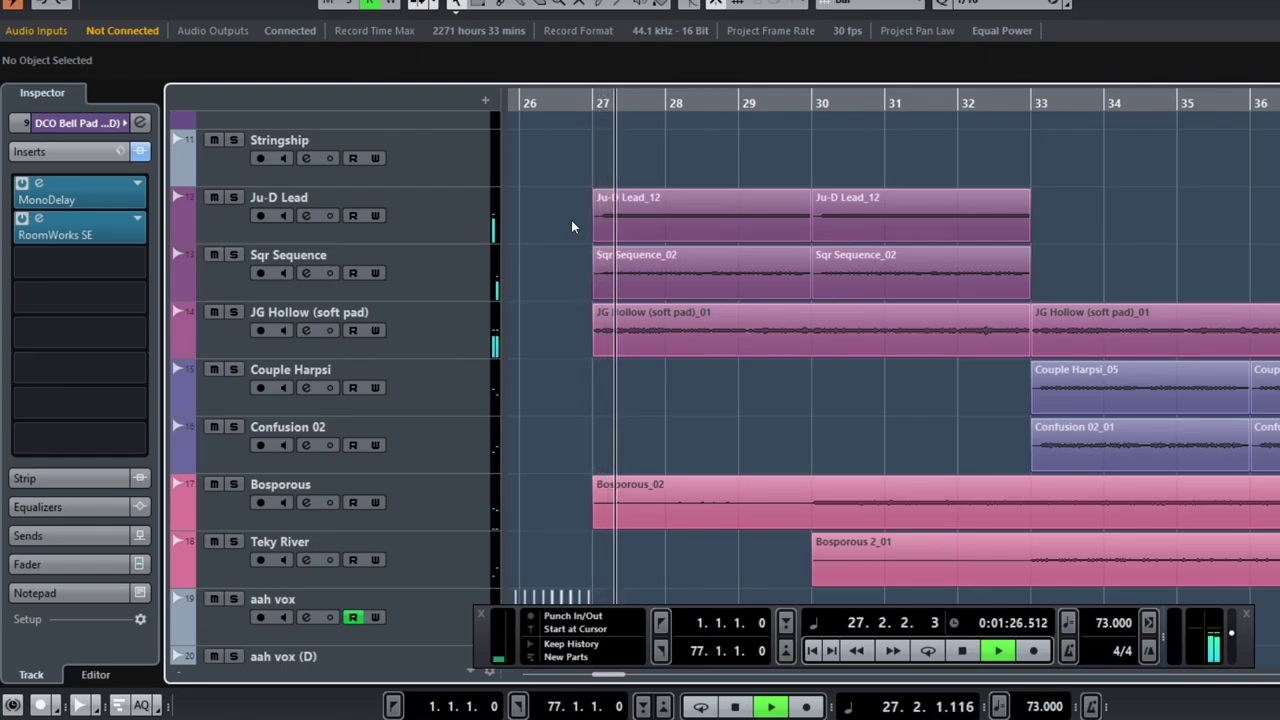
Step: Move the playback position back into bar 26 and play the full mix up to bar 30 with cycle mode off
click(545, 90)
click(545, 95)
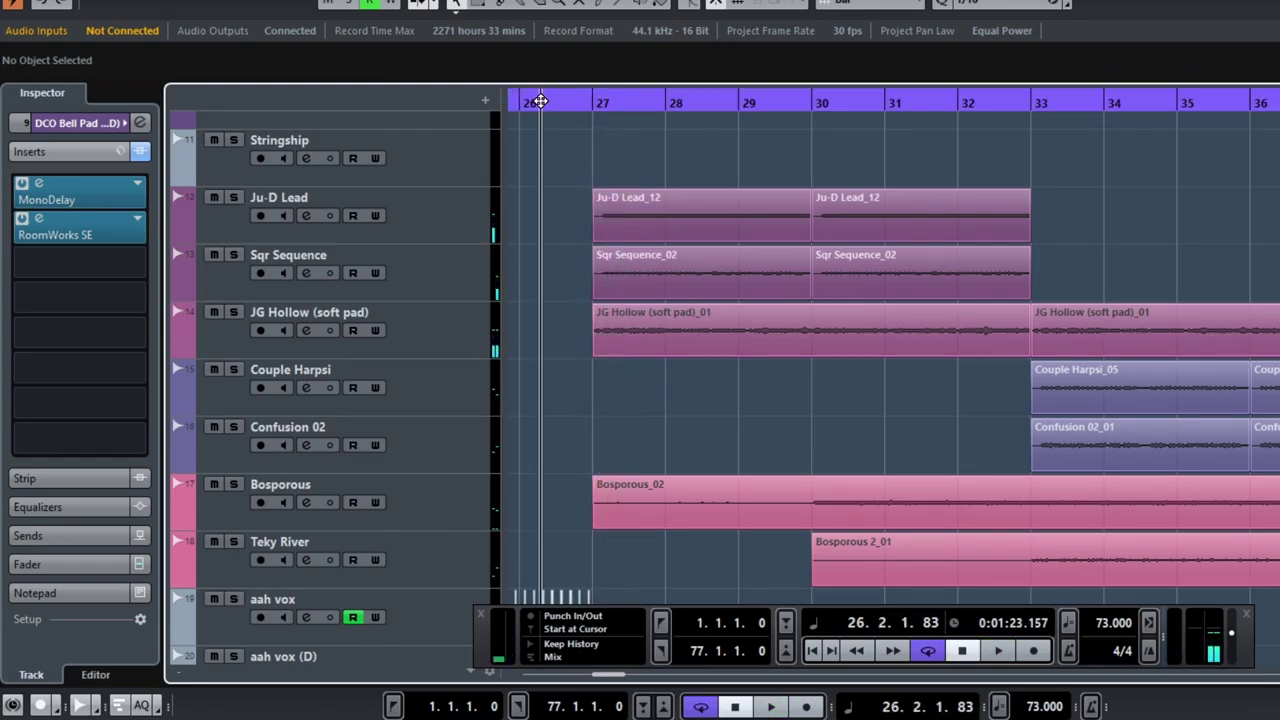
key(space)
key(KP_Divide)
key(space)
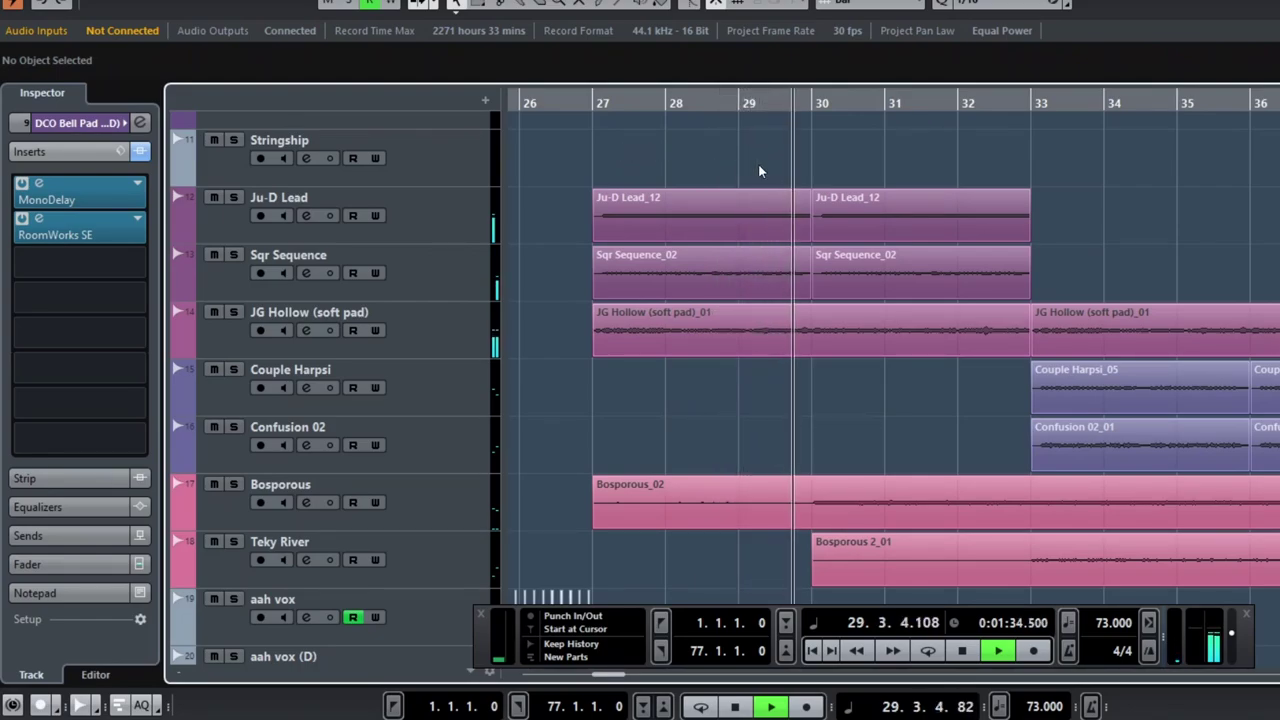
key(space)
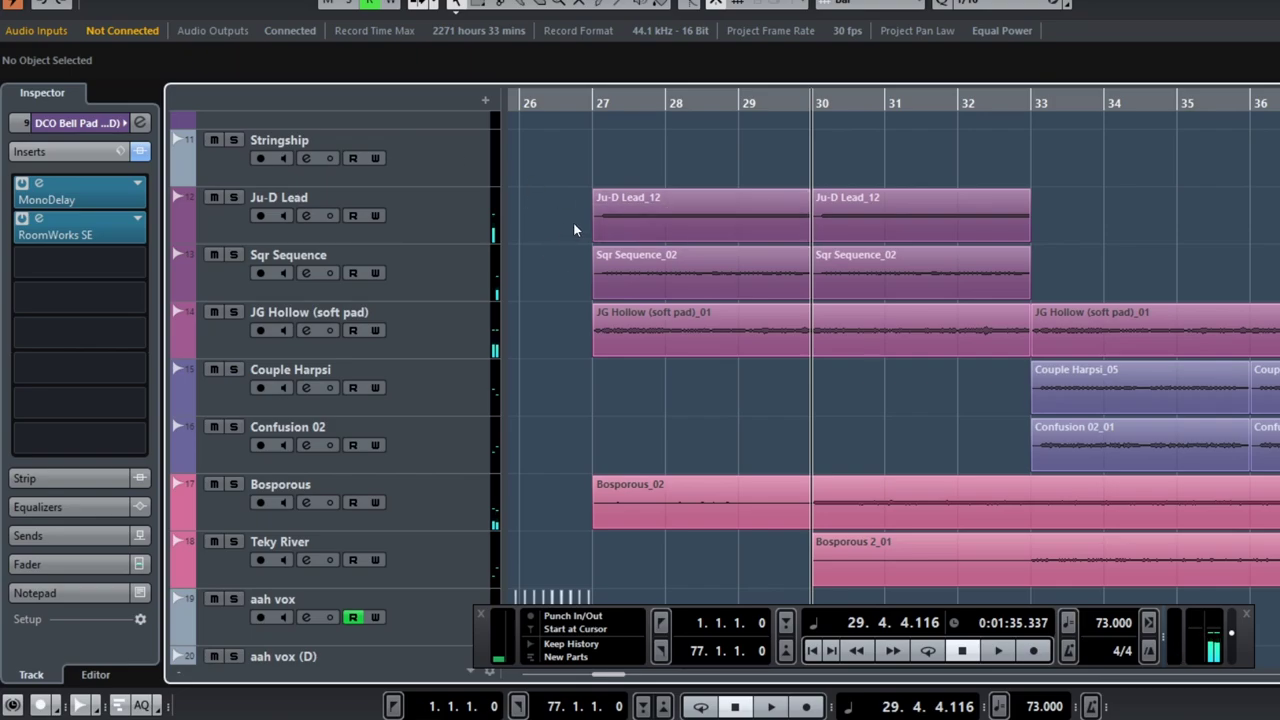
Step: Replay the full mix from the middle of bar 26 into bar 30, keeping the lead and sequence clips in view
scroll(583, 178, down, 1)
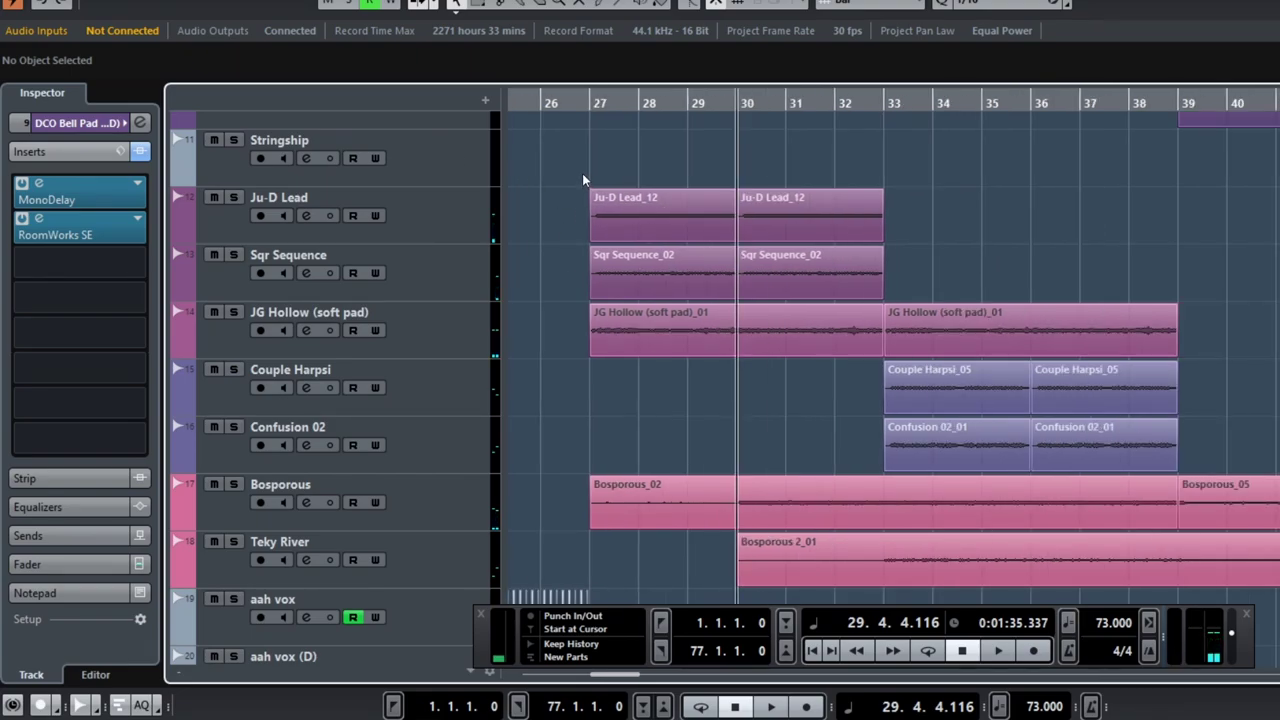
scroll(582, 173, left, 4)
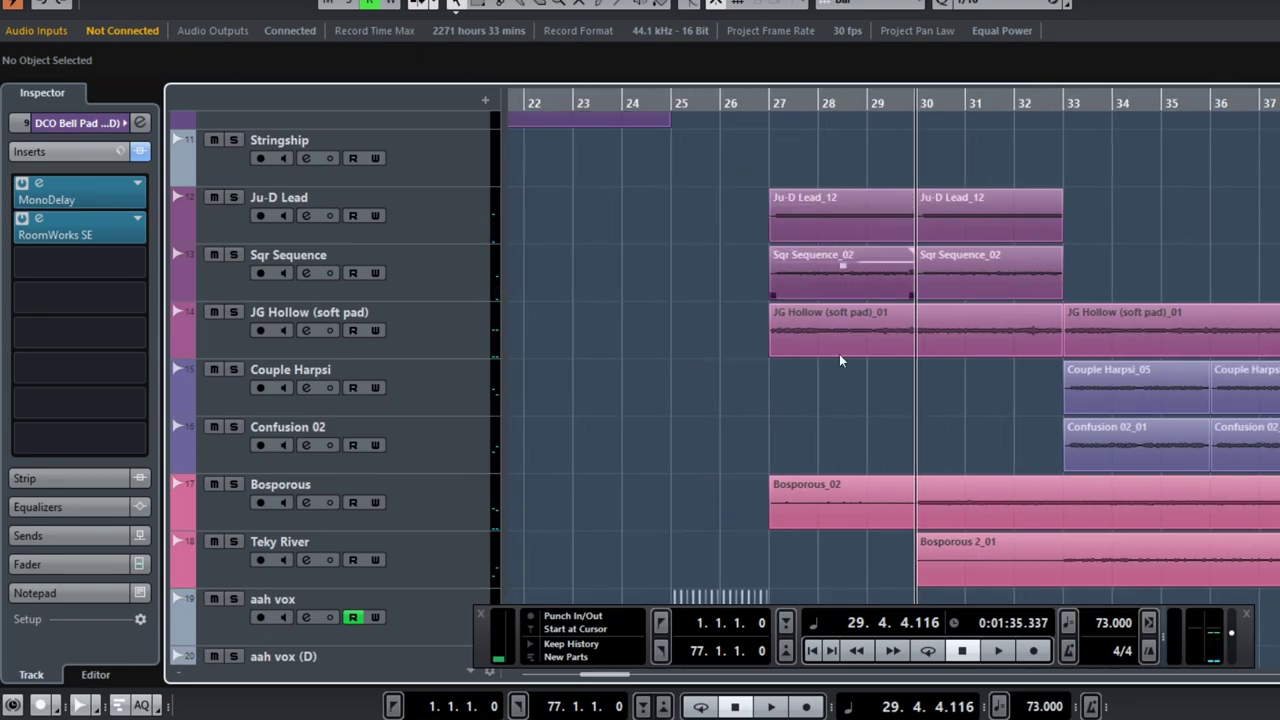
click(570, 100)
key(space)
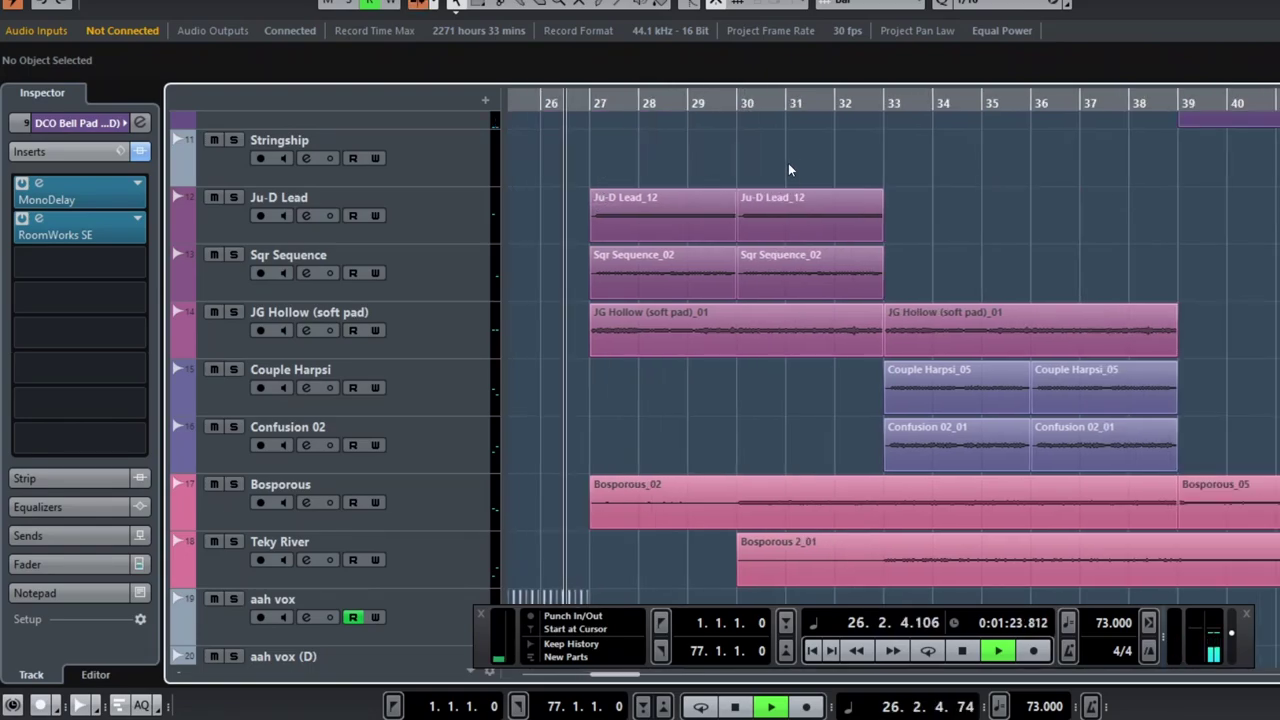
scroll(720, 154, left, 2)
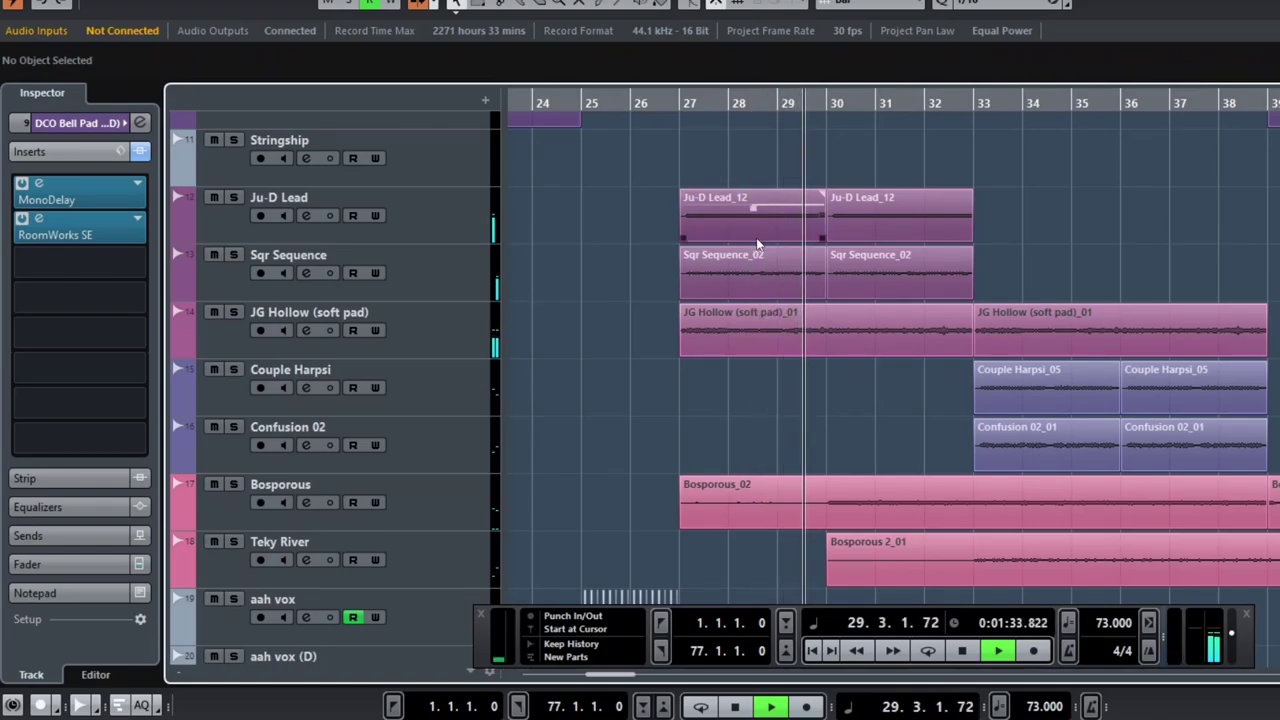
key(space)
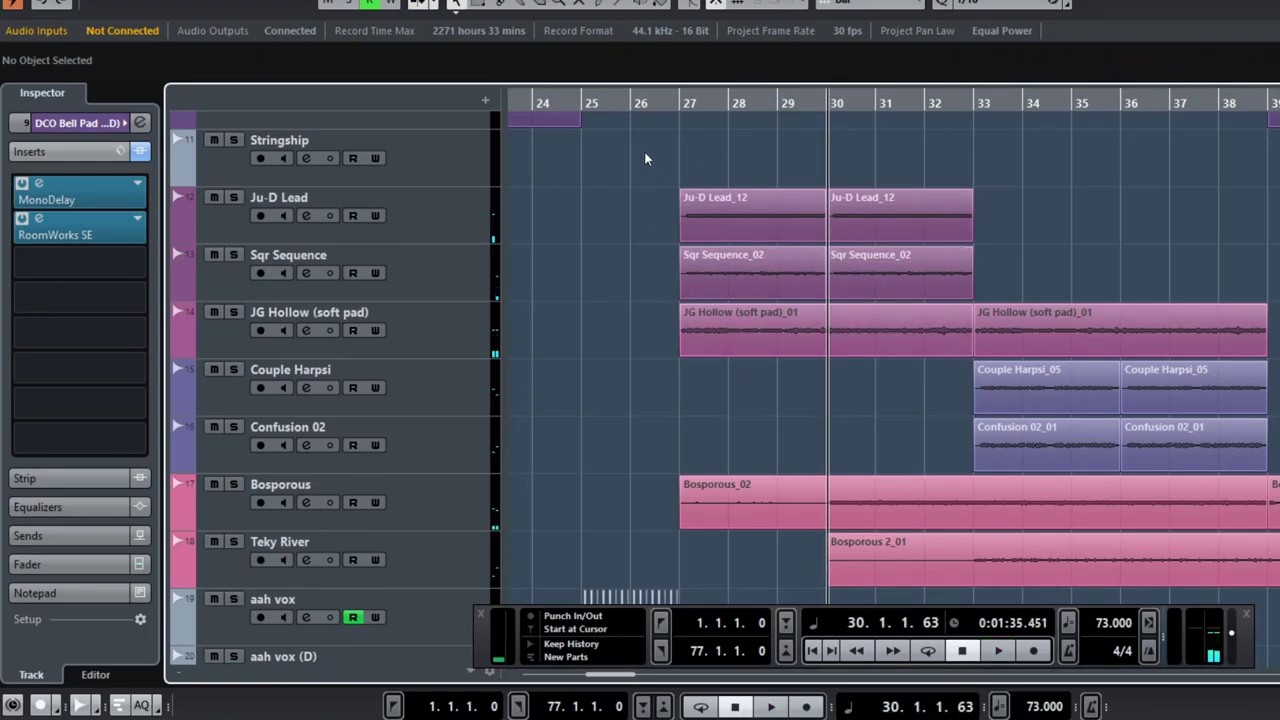
Step: Select the first Ju-D Lead_12 and Sqr Sequence_02 clips together at bar 27 to point them out, and clear the selection
drag(645, 149, 768, 292)
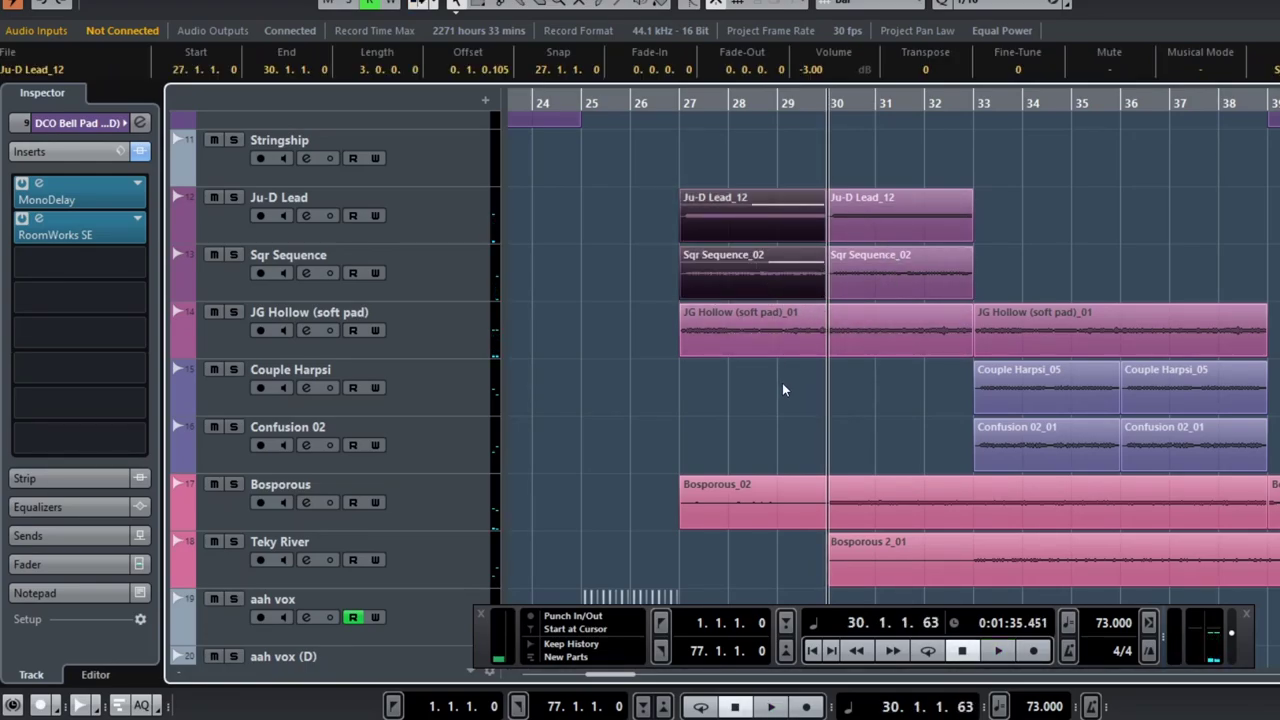
click(781, 389)
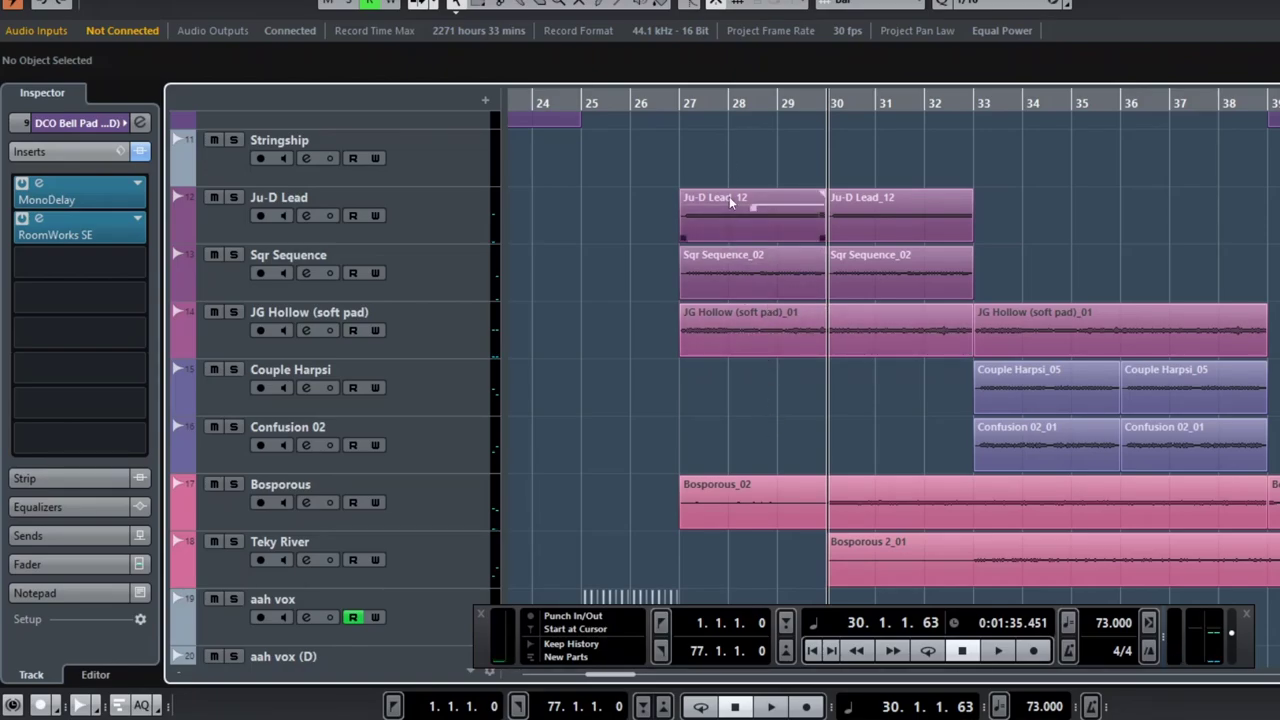
scroll(712, 262, up, 5)
scroll(715, 270, down, 5)
Step: Place the playback position at bar 27 and compare the first two Drums L_02 clips by selecting each in turn
scroll(715, 272, up, 15)
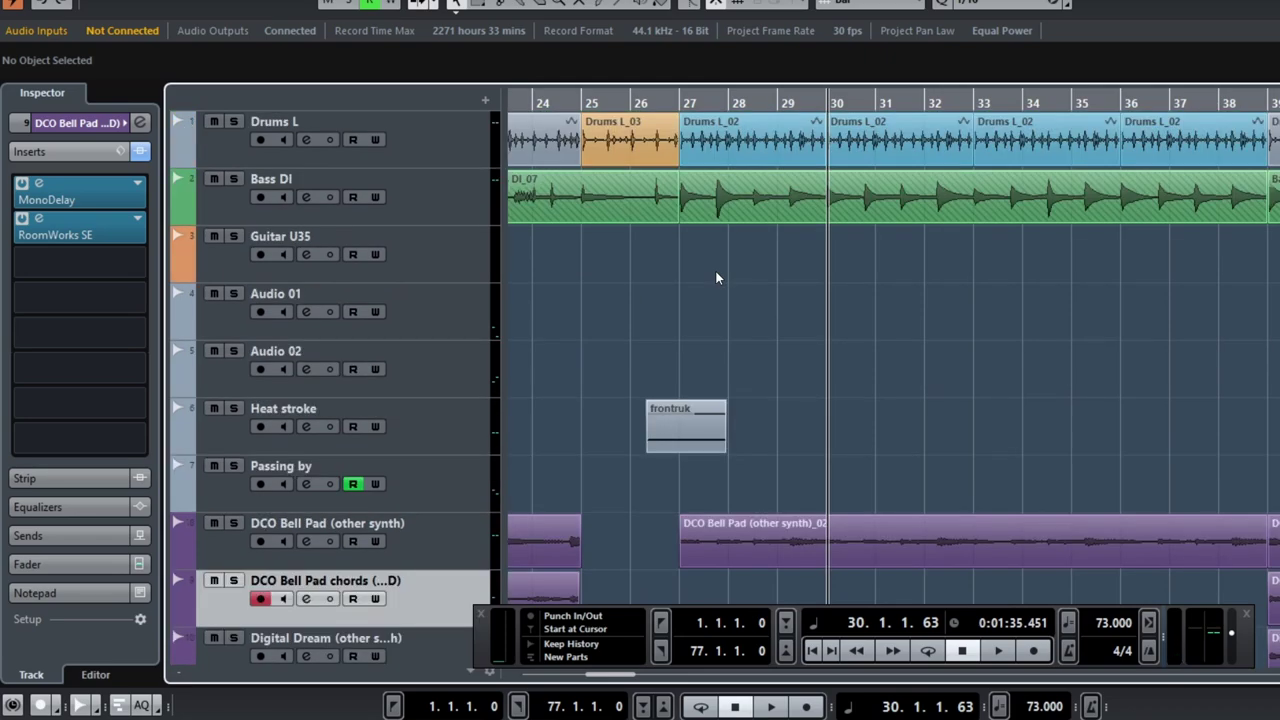
click(674, 103)
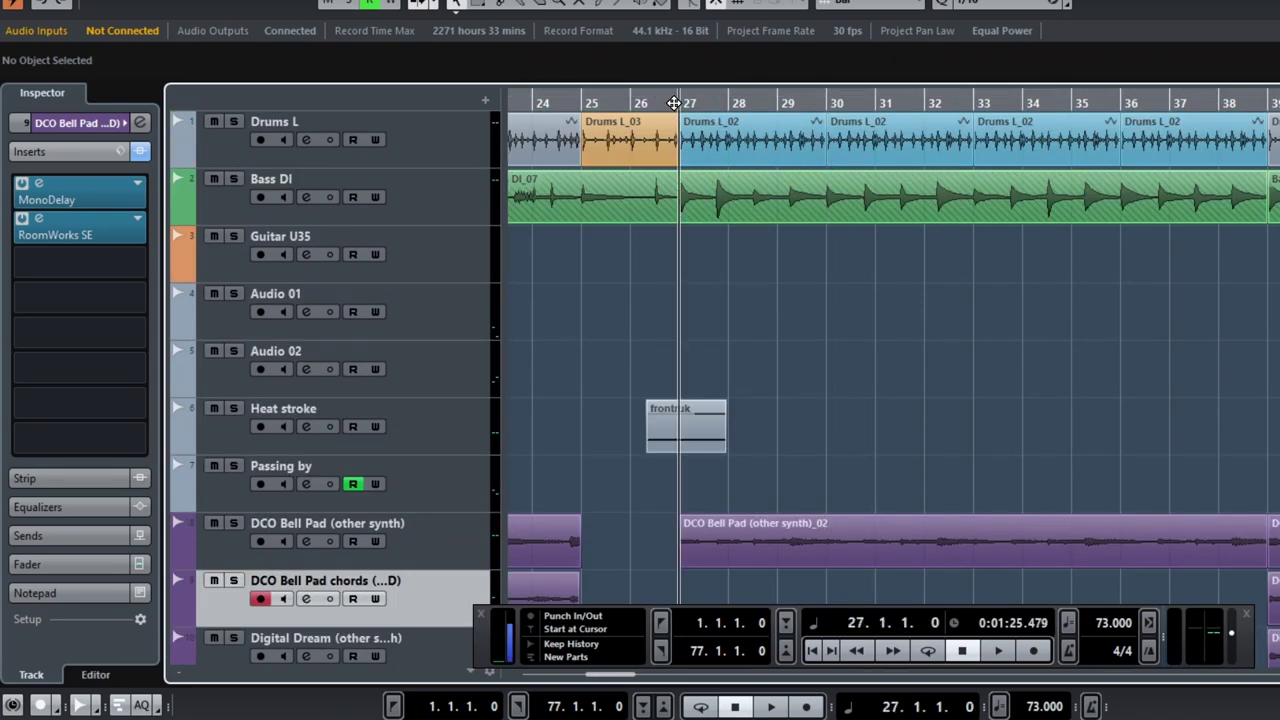
click(756, 157)
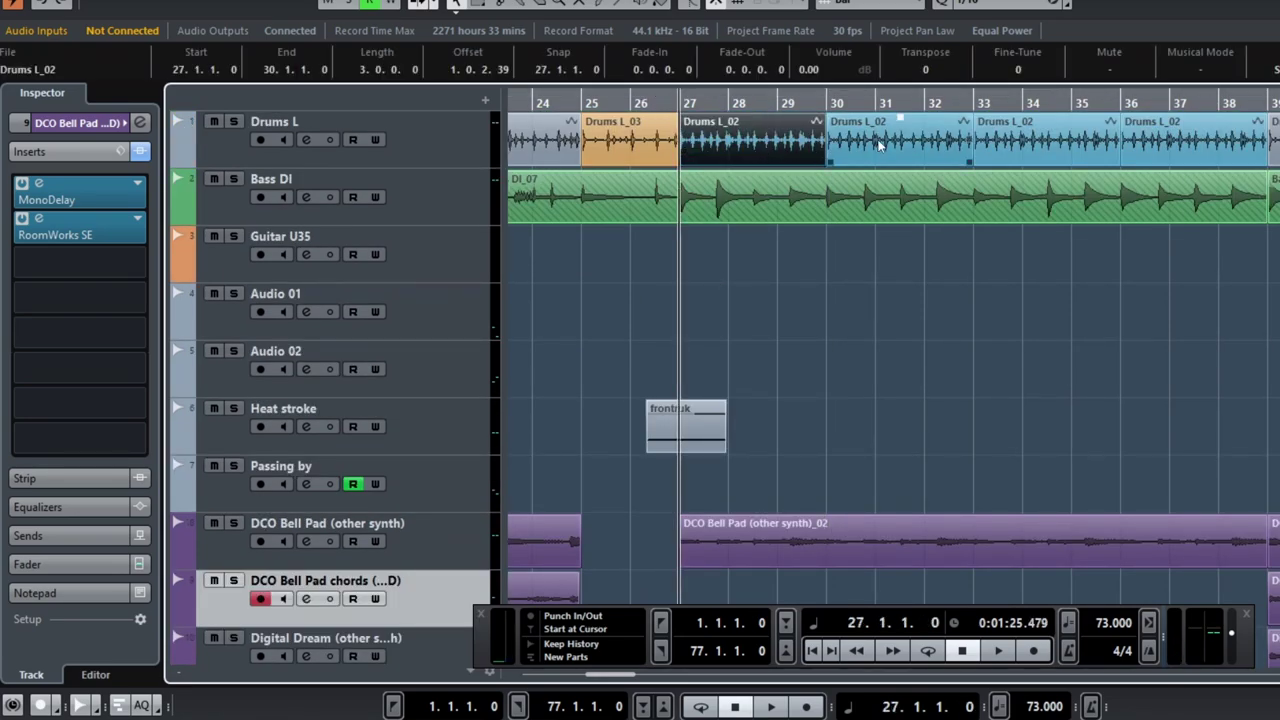
click(860, 140)
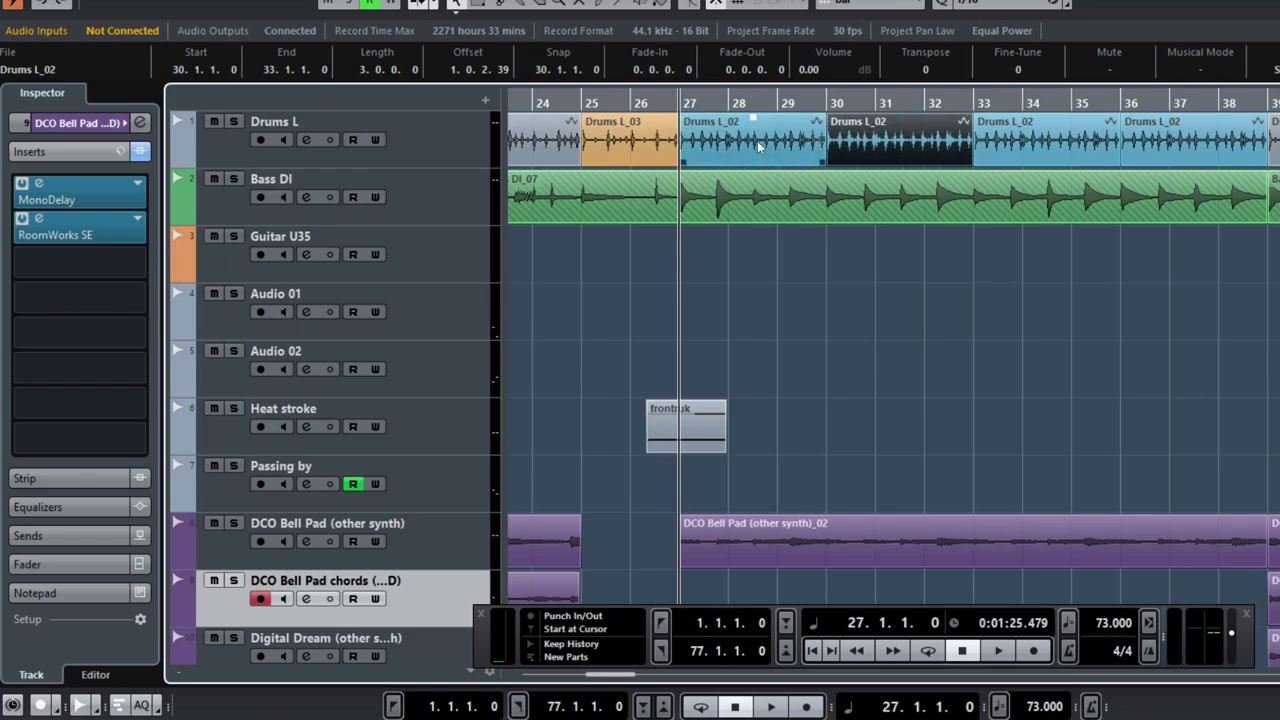
click(800, 150)
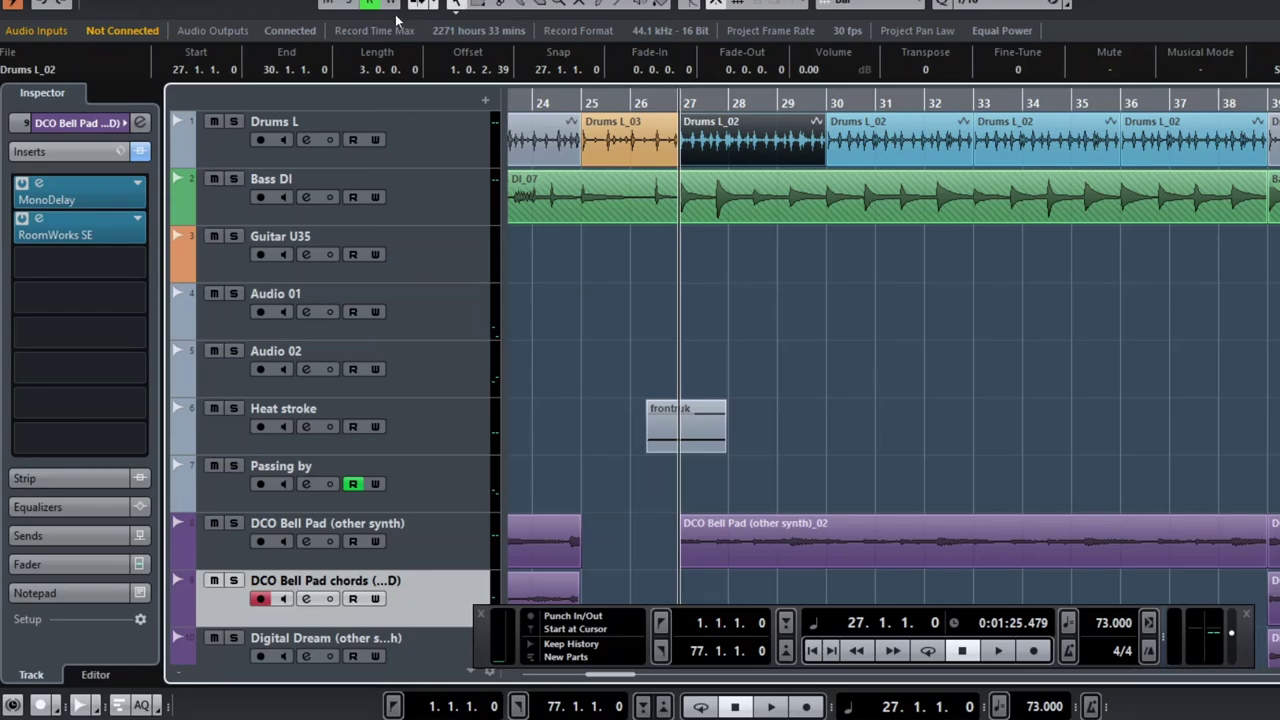
Step: Solo Drums L, play it from bar 27 into bar 30, and turn the solo off again
click(234, 122)
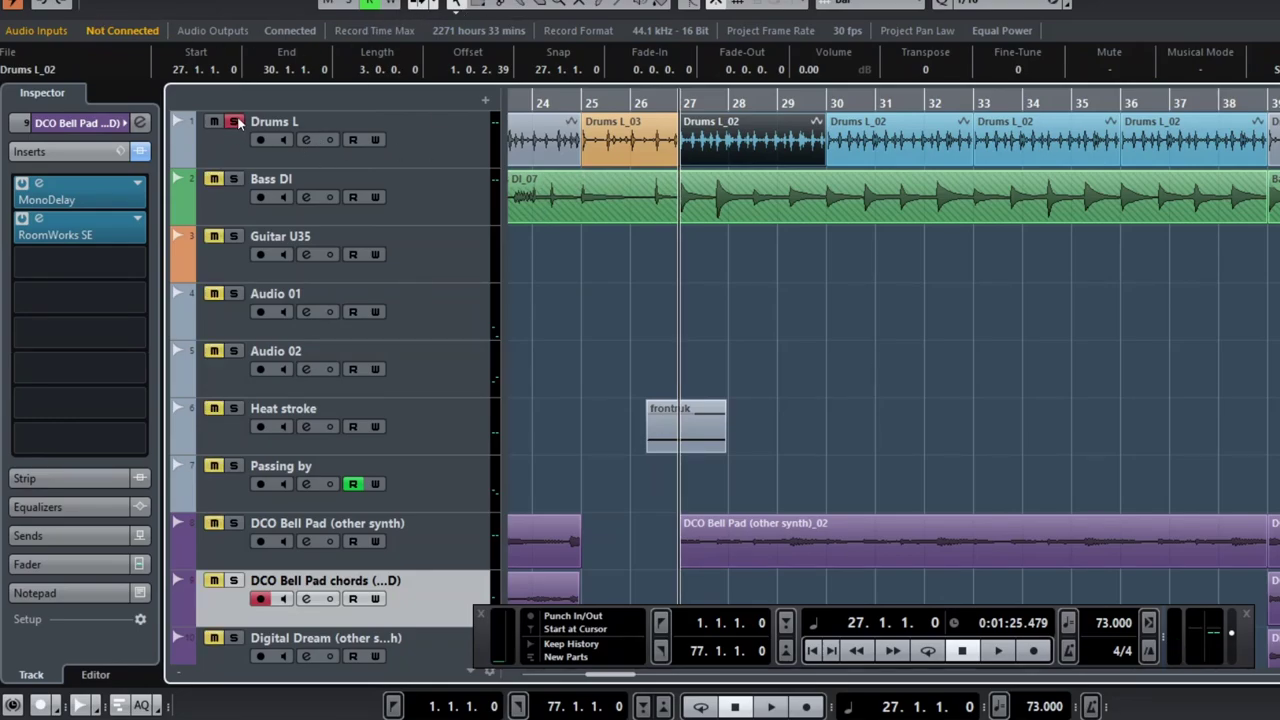
key(space)
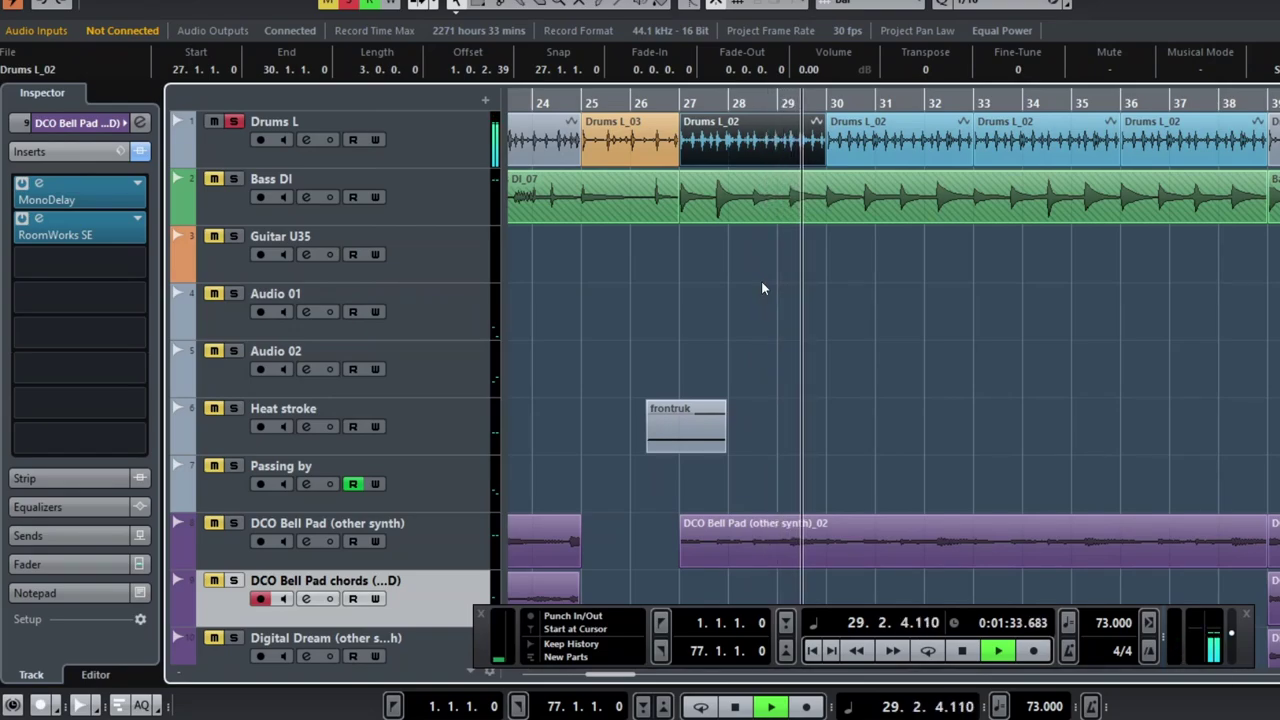
key(space)
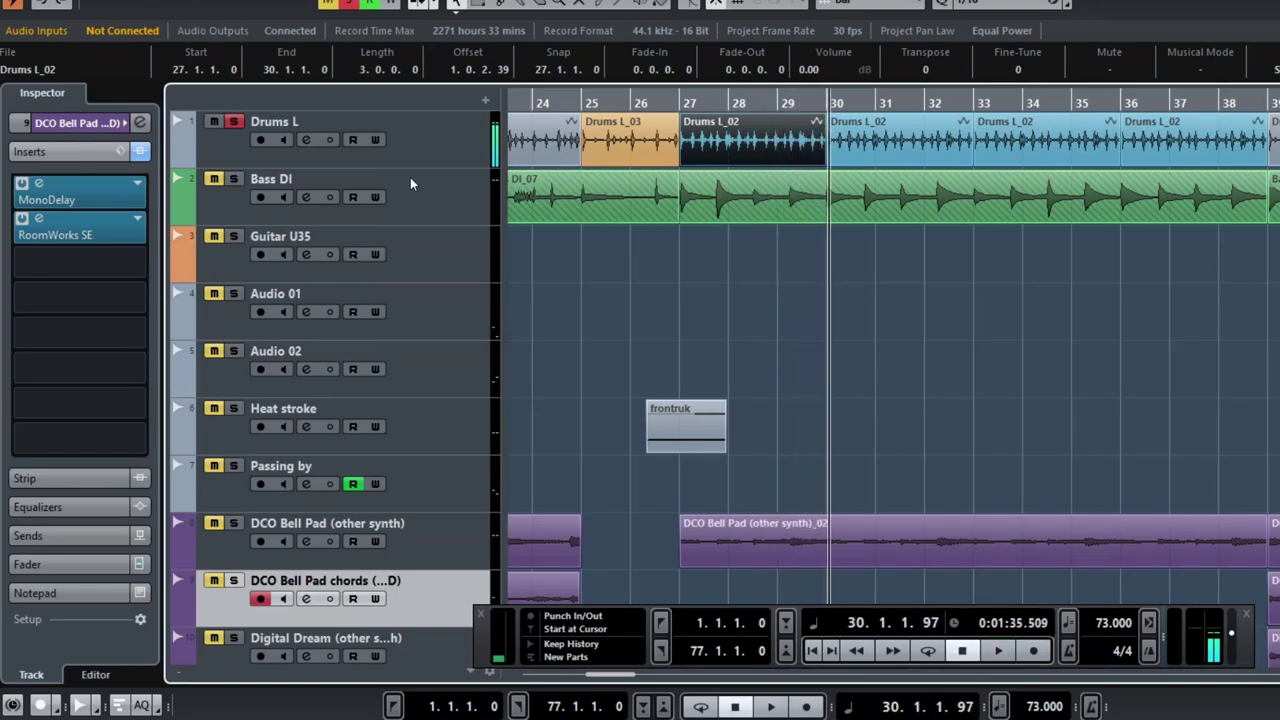
click(231, 124)
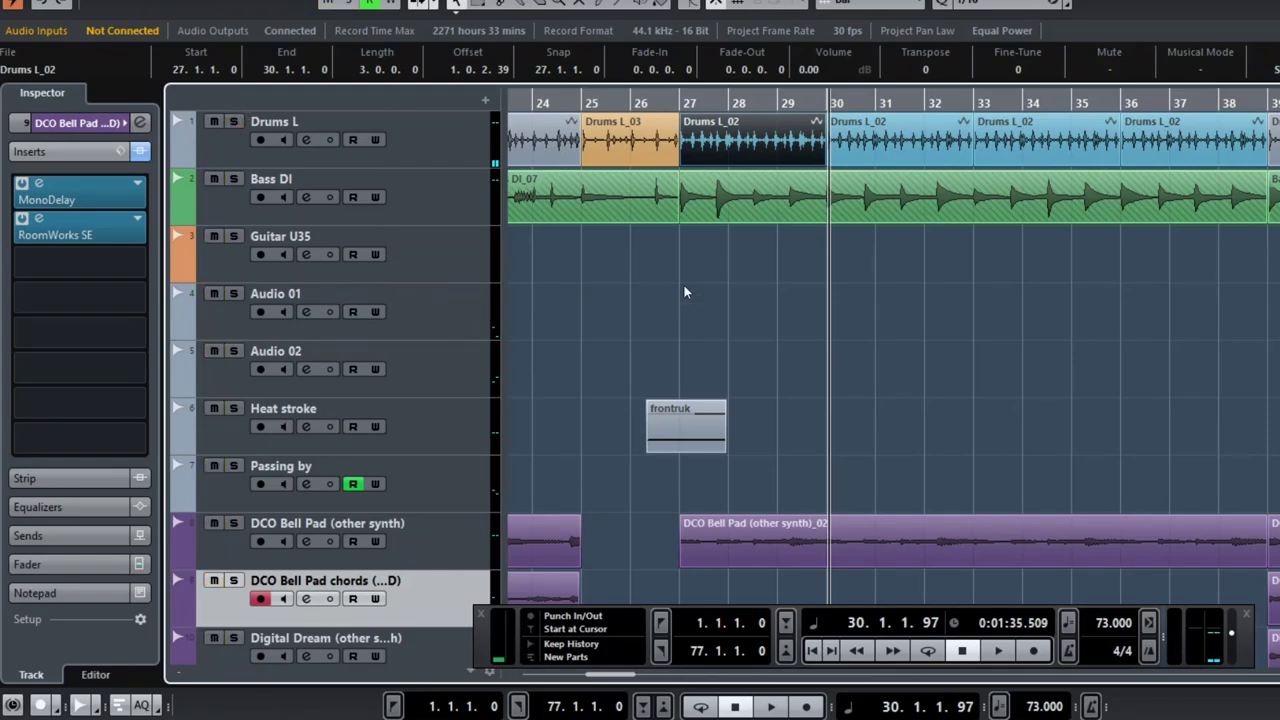
scroll(684, 285, down, 4)
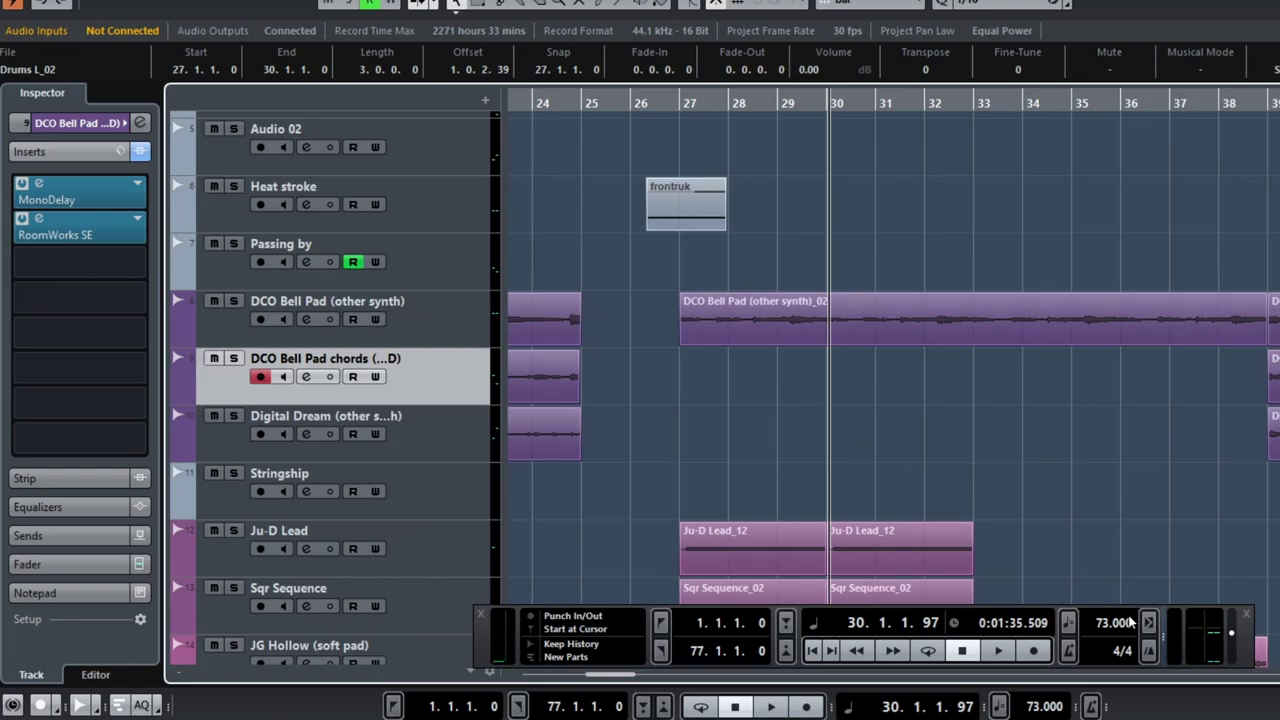
Step: Place the playback position at bar 27 and play the full mix into bar 32 while viewing the pad and lead tracks
scroll(630, 360, down, 4)
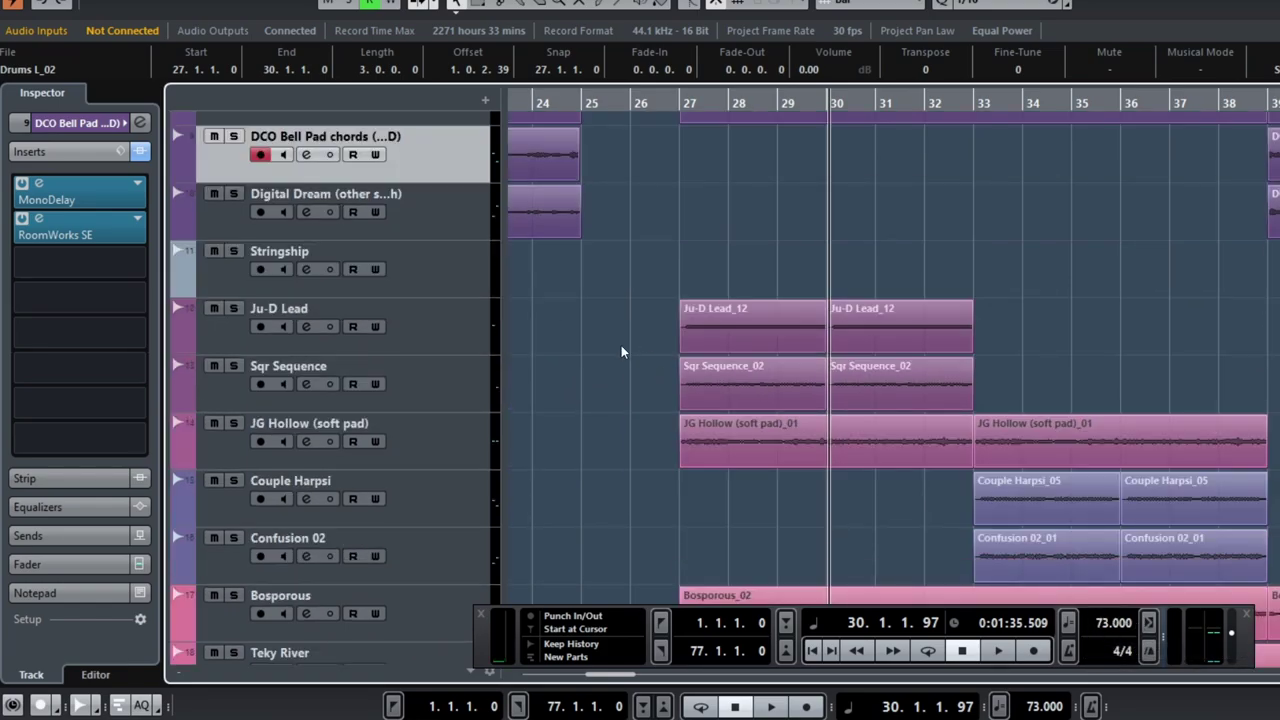
click(674, 101)
scroll(789, 230, up, 2)
scroll(786, 232, down, 5)
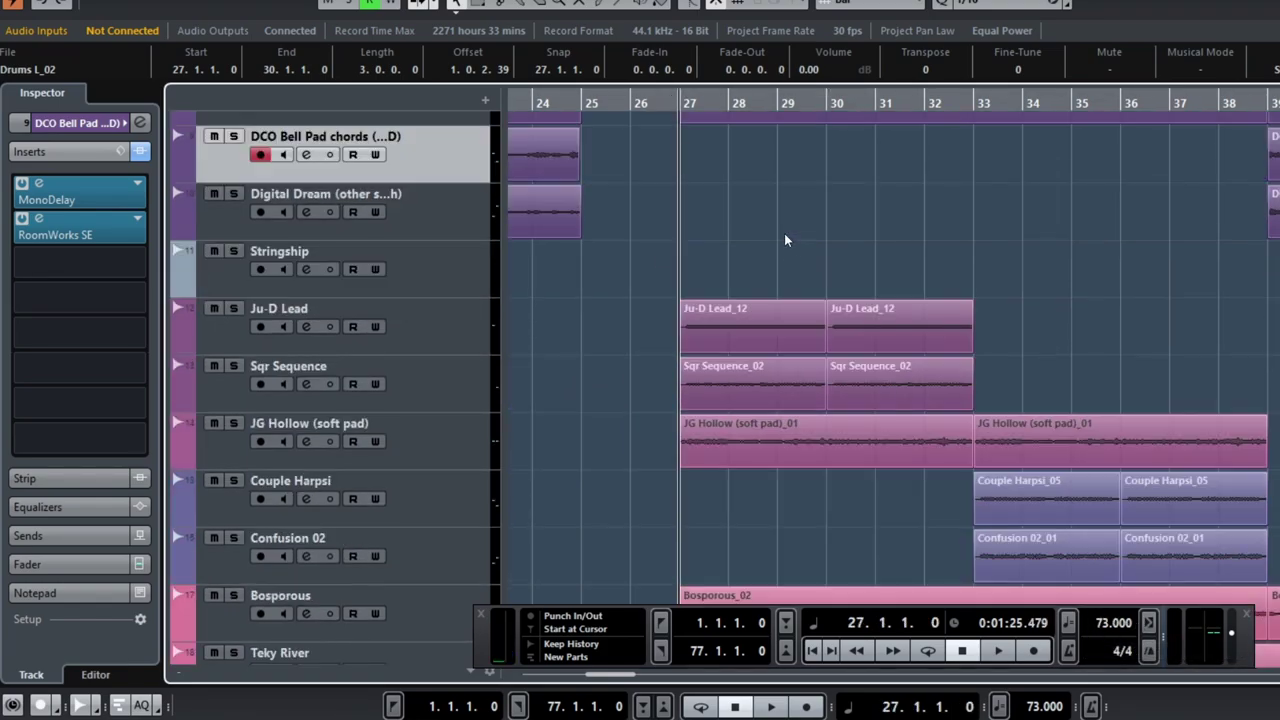
scroll(734, 334, up, 6)
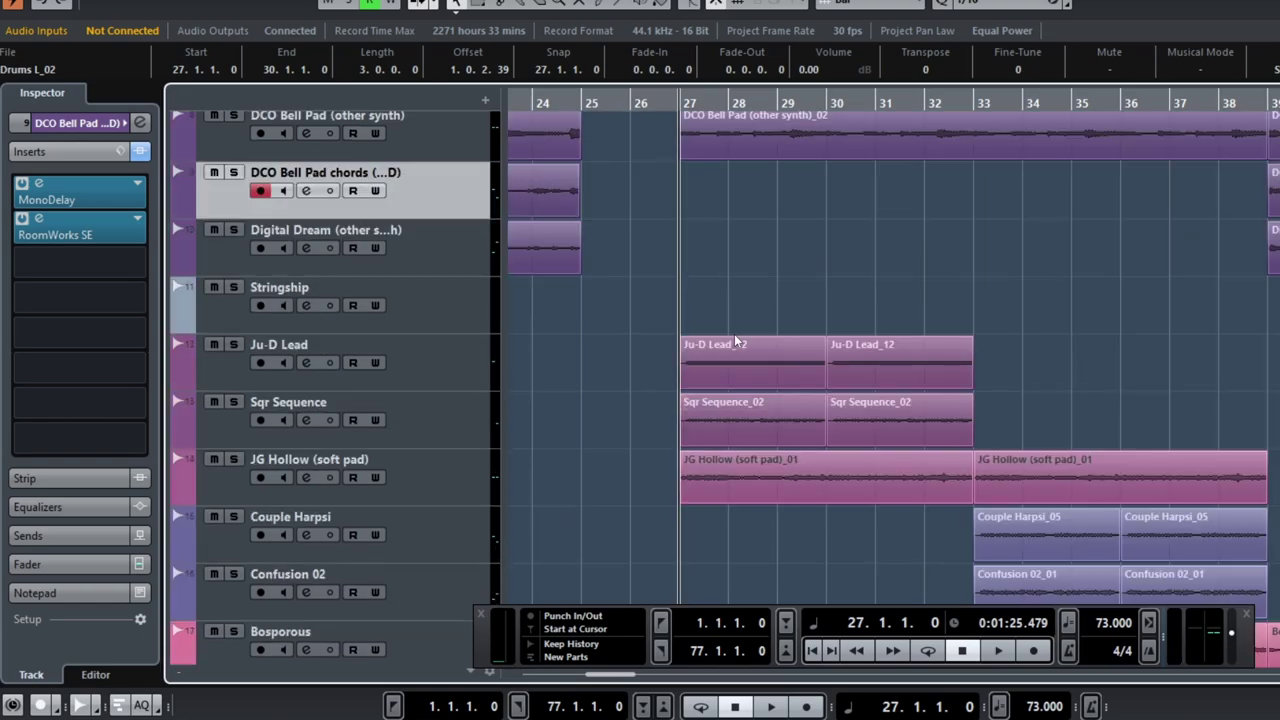
scroll(729, 320, up, 2)
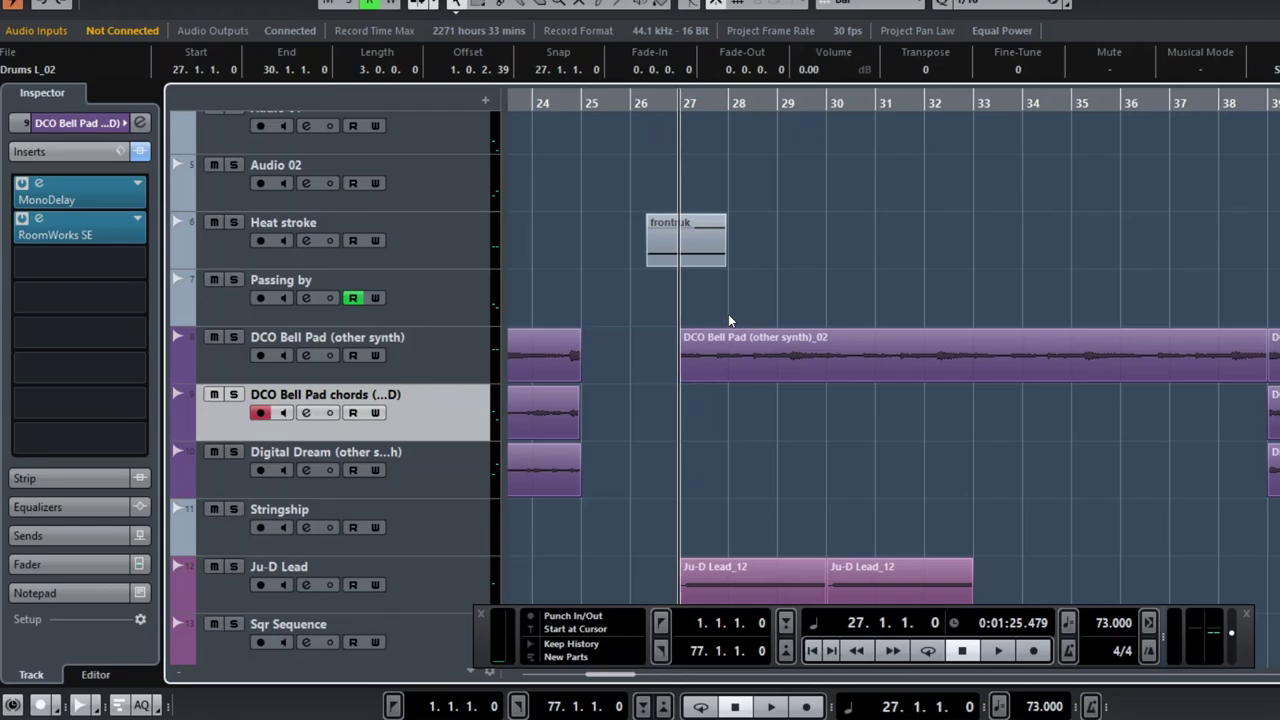
key(space)
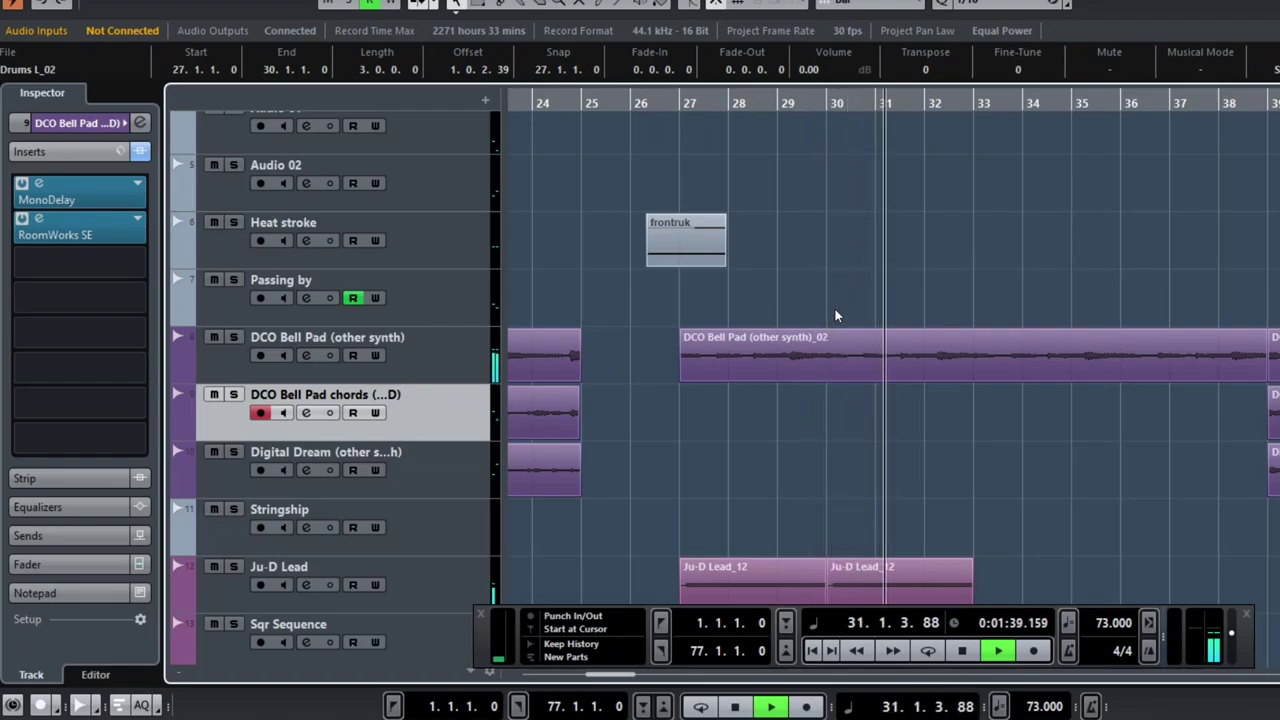
scroll(832, 314, down, 5)
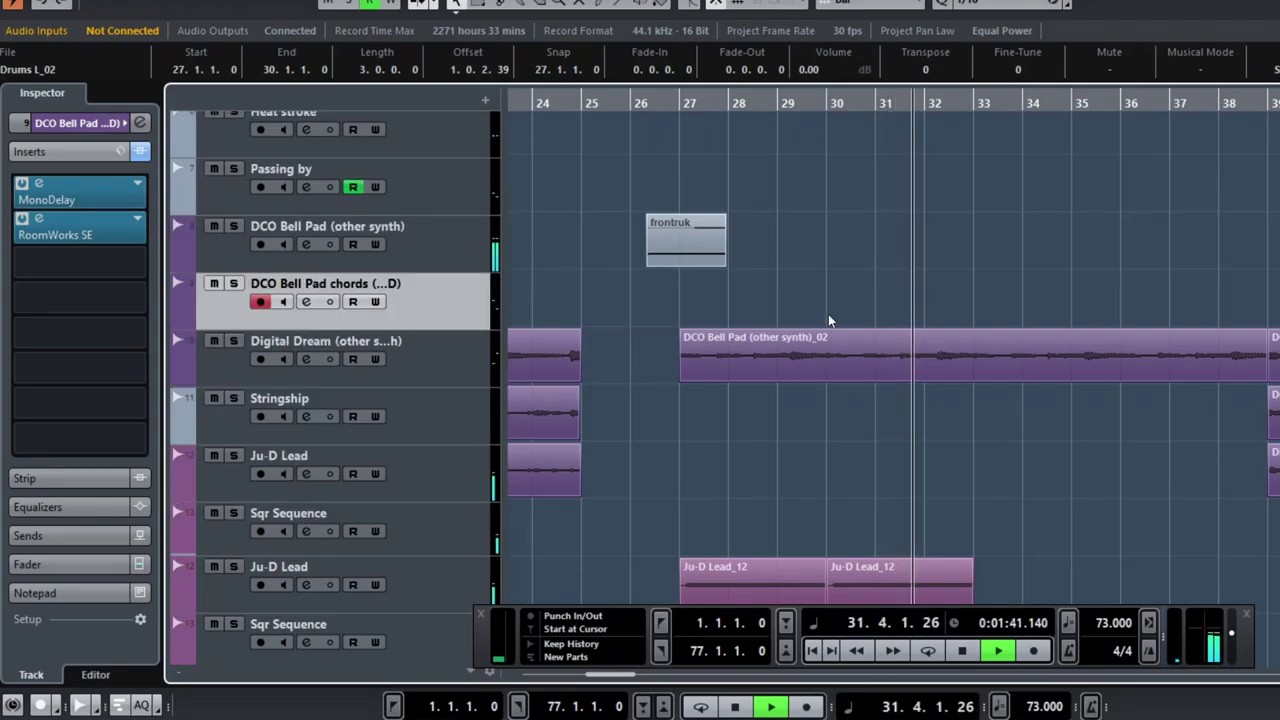
key(space)
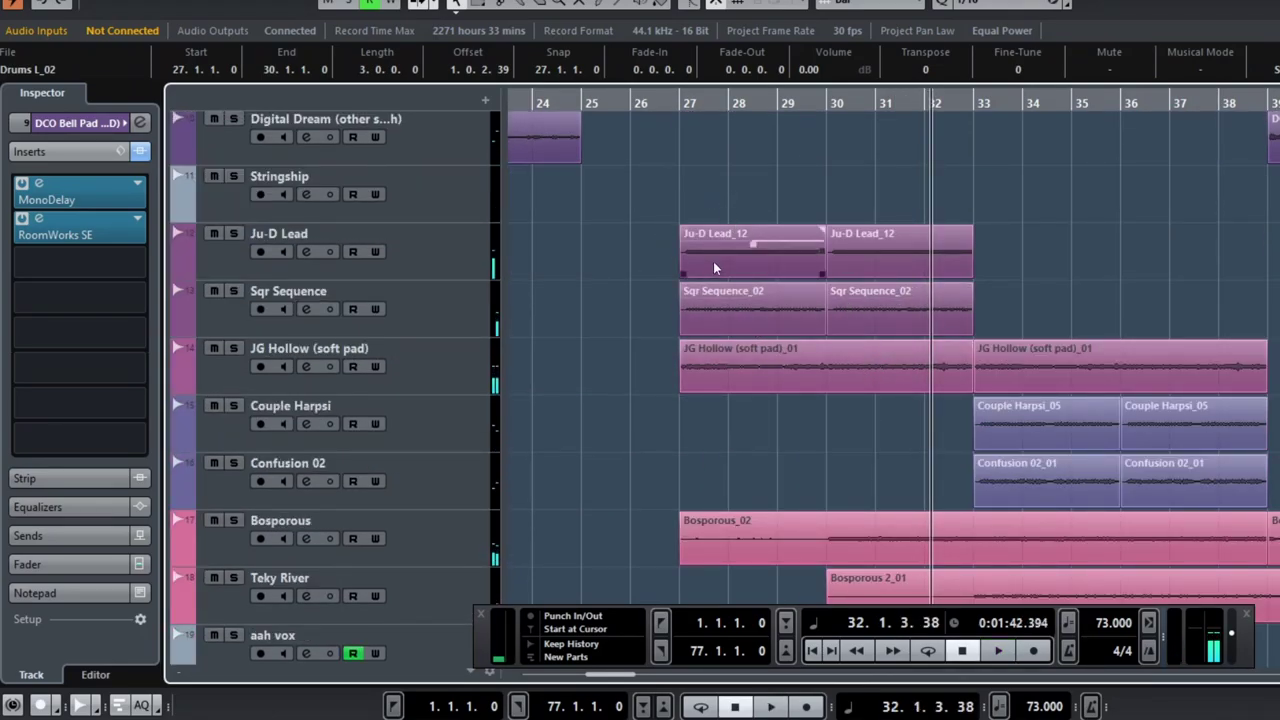
Step: Solo JG Hollow (soft pad), play it from bar 27 to the end of bar 29, and turn the solo off
key(KP_0)
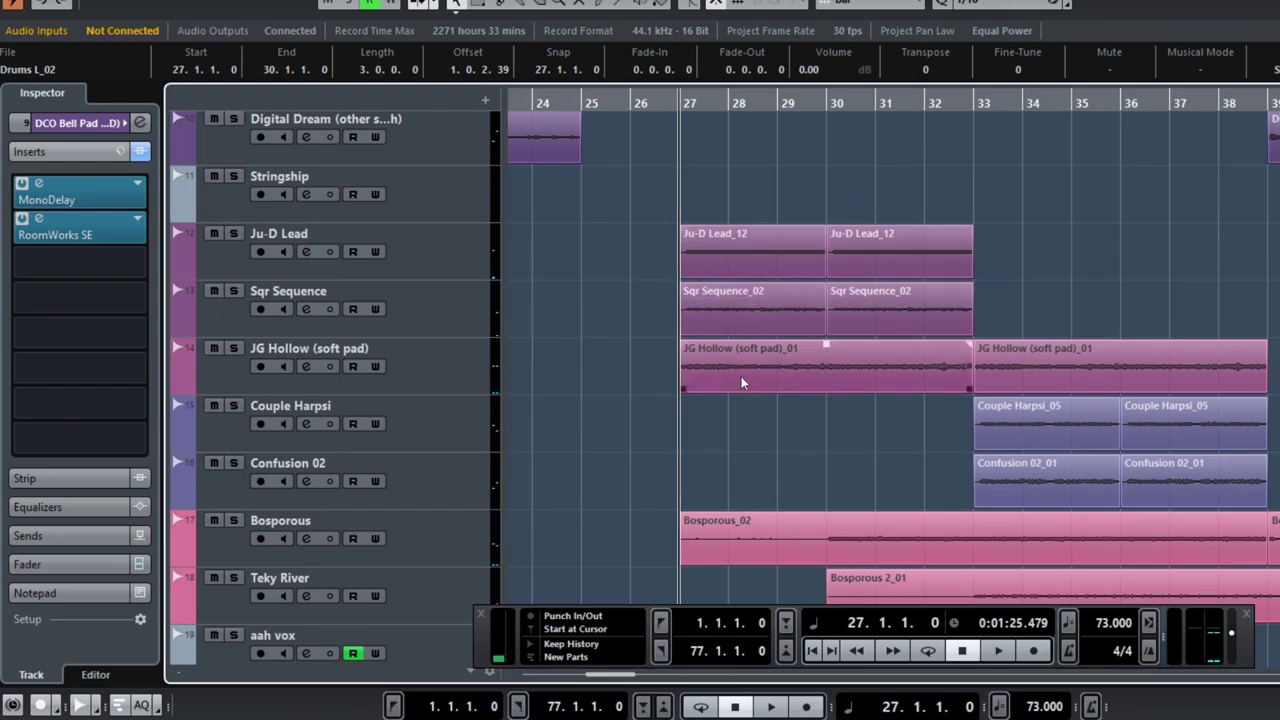
click(233, 348)
key(space)
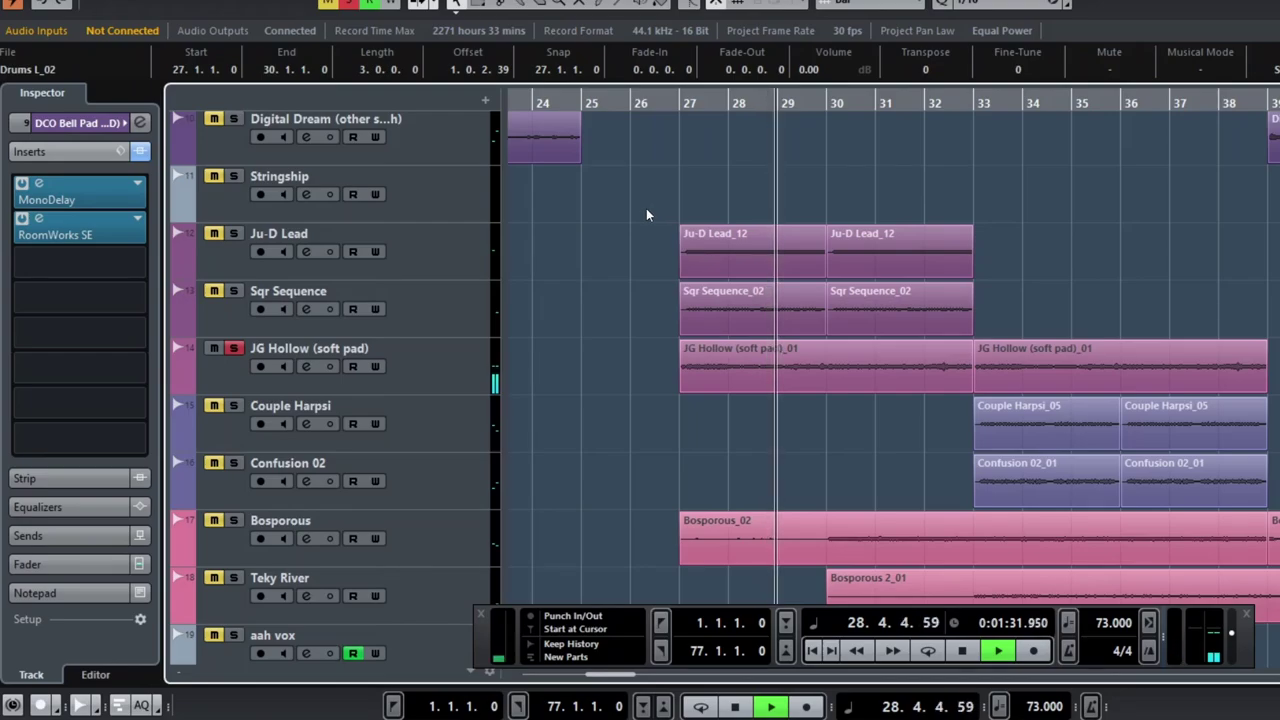
key(space)
click(234, 349)
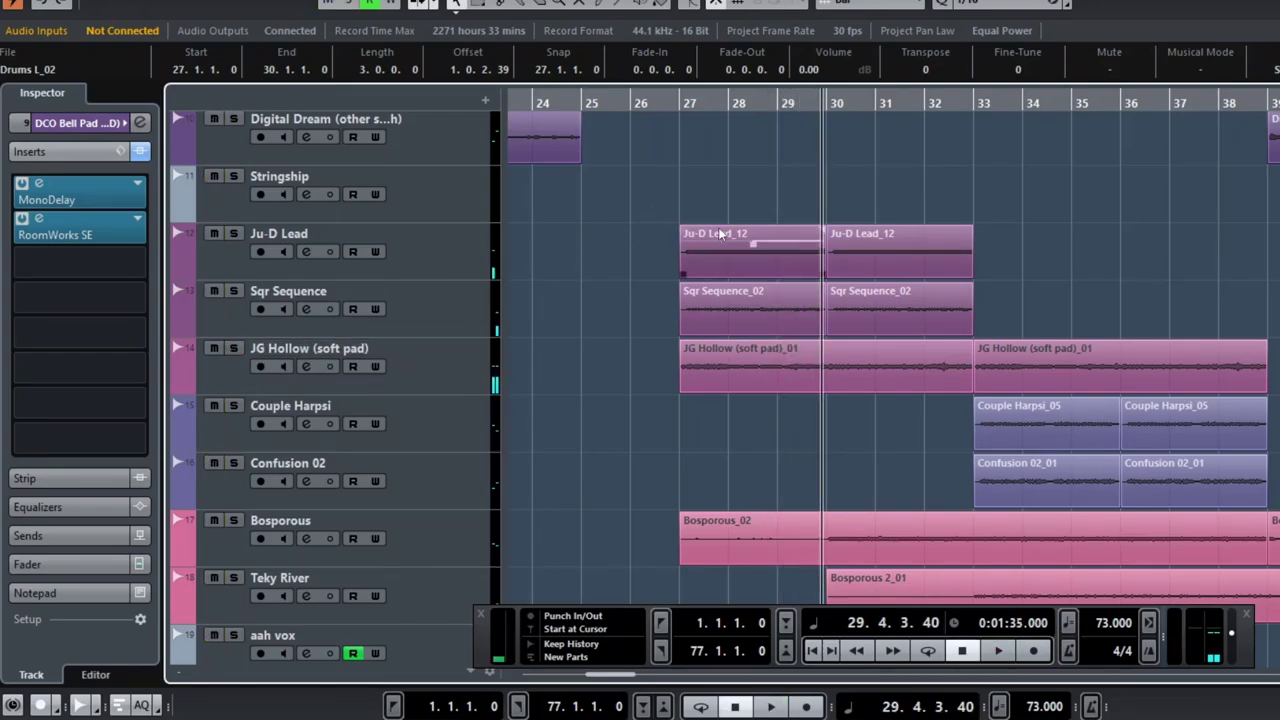
Step: Select the Bosporous_02 clip, solo its track, and play it from bar 30 into bar 32
click(824, 100)
scroll(880, 498, down, 2)
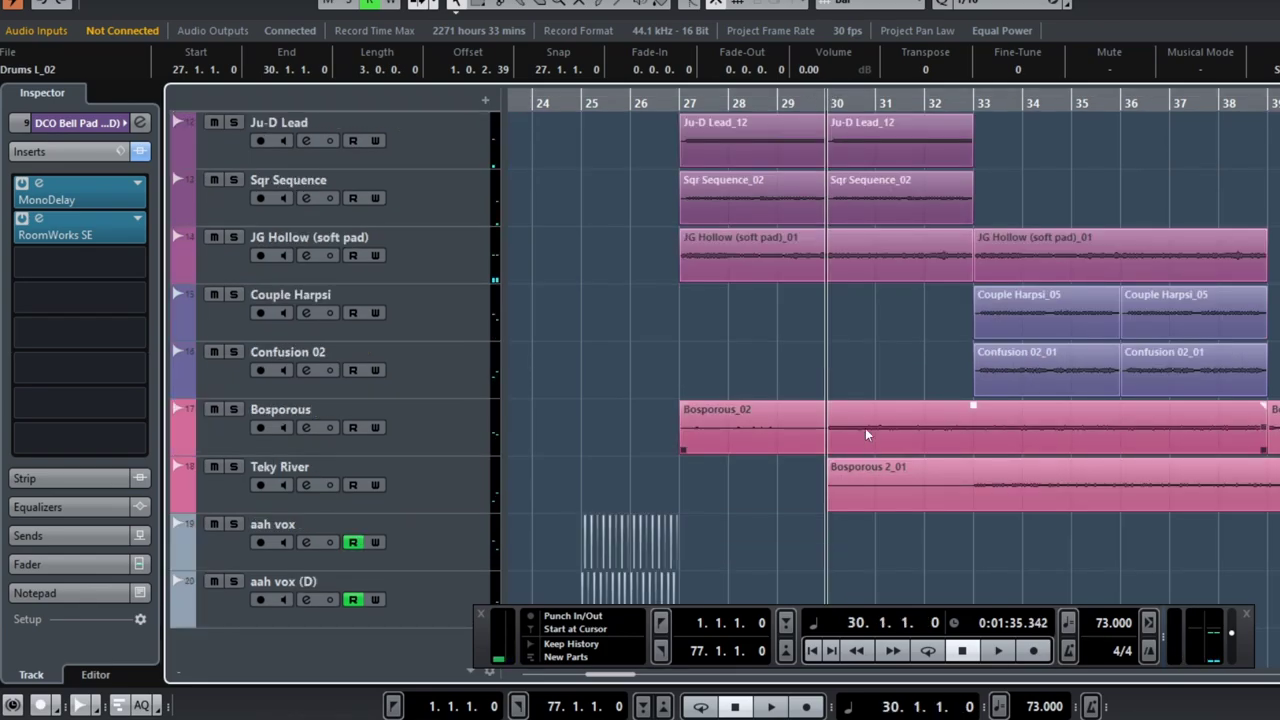
click(844, 430)
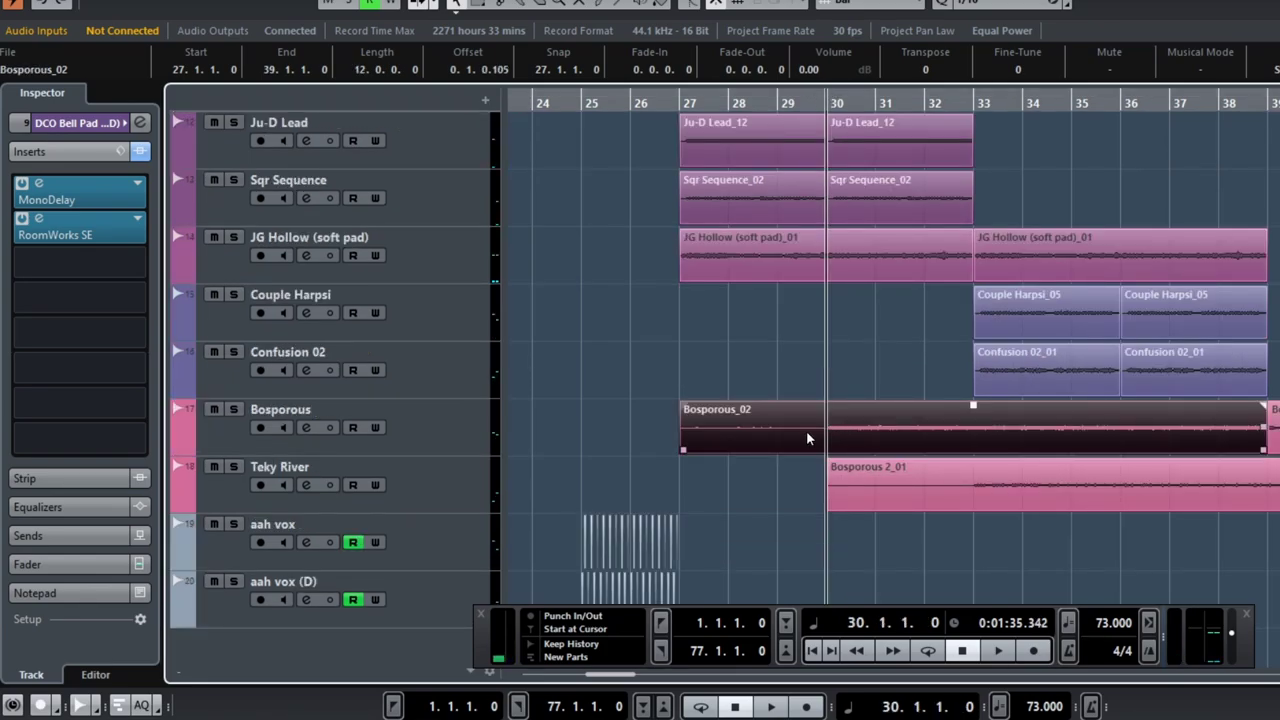
click(234, 410)
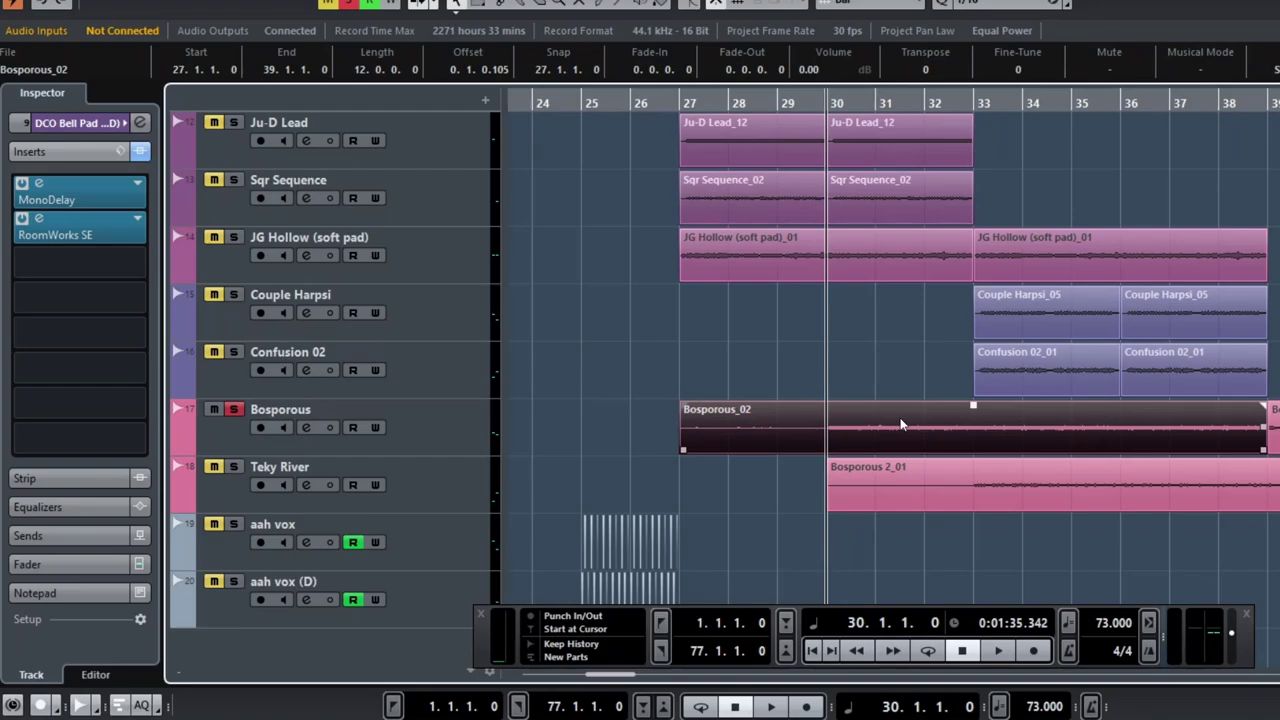
key(space)
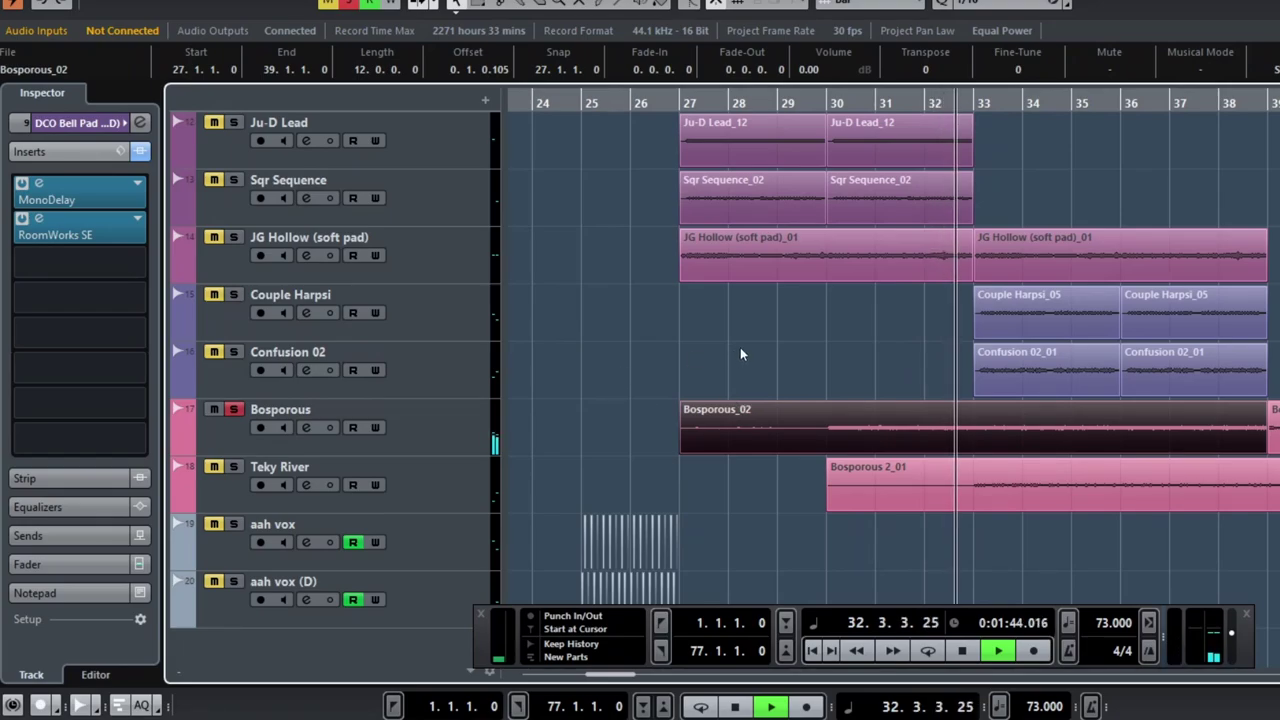
key(space)
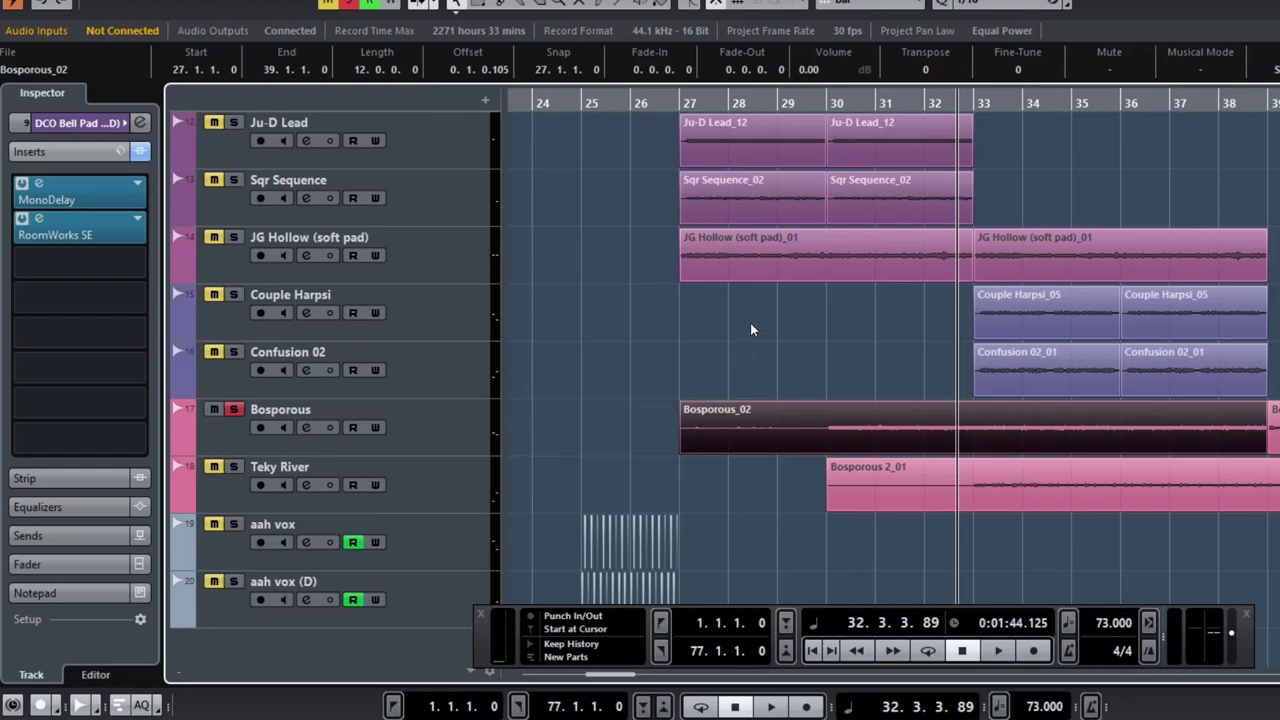
Step: Deactivate all solos and replay the full mix from bar 30 to the end of bar 32
click(826, 94)
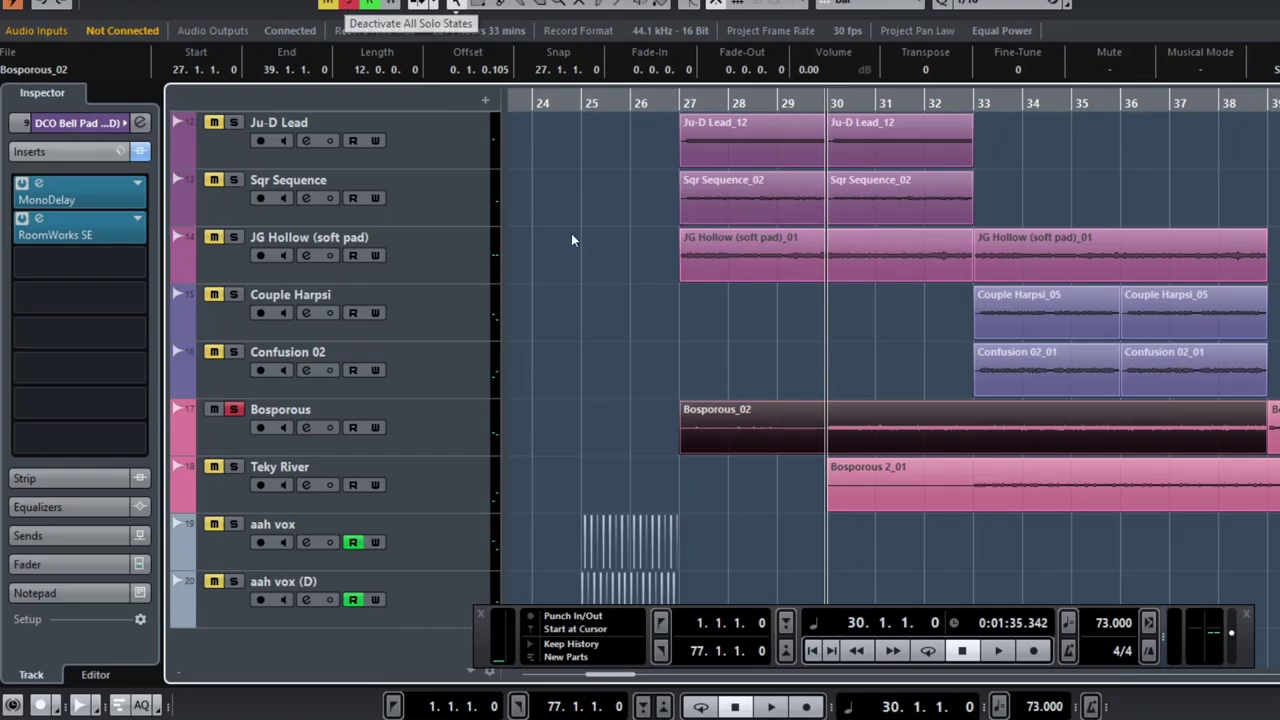
scroll(909, 377, up, 6)
scroll(908, 382, down, 3)
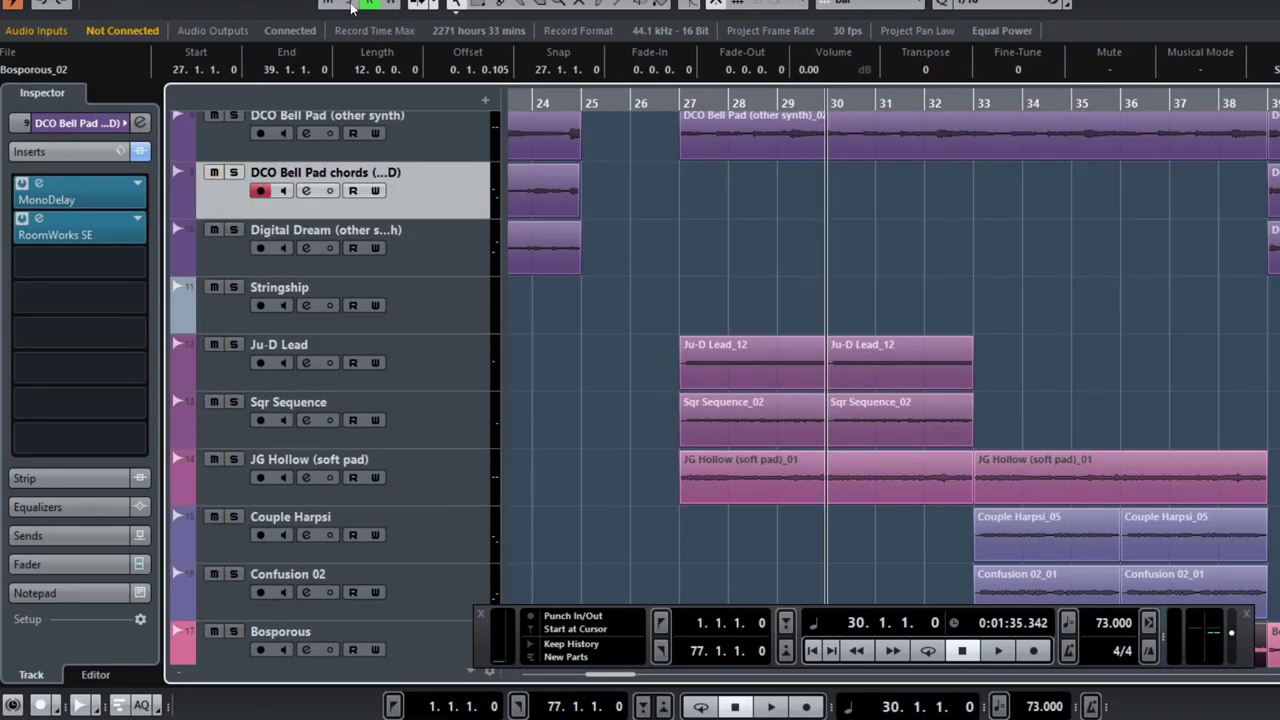
scroll(833, 332, down, 4)
key(space)
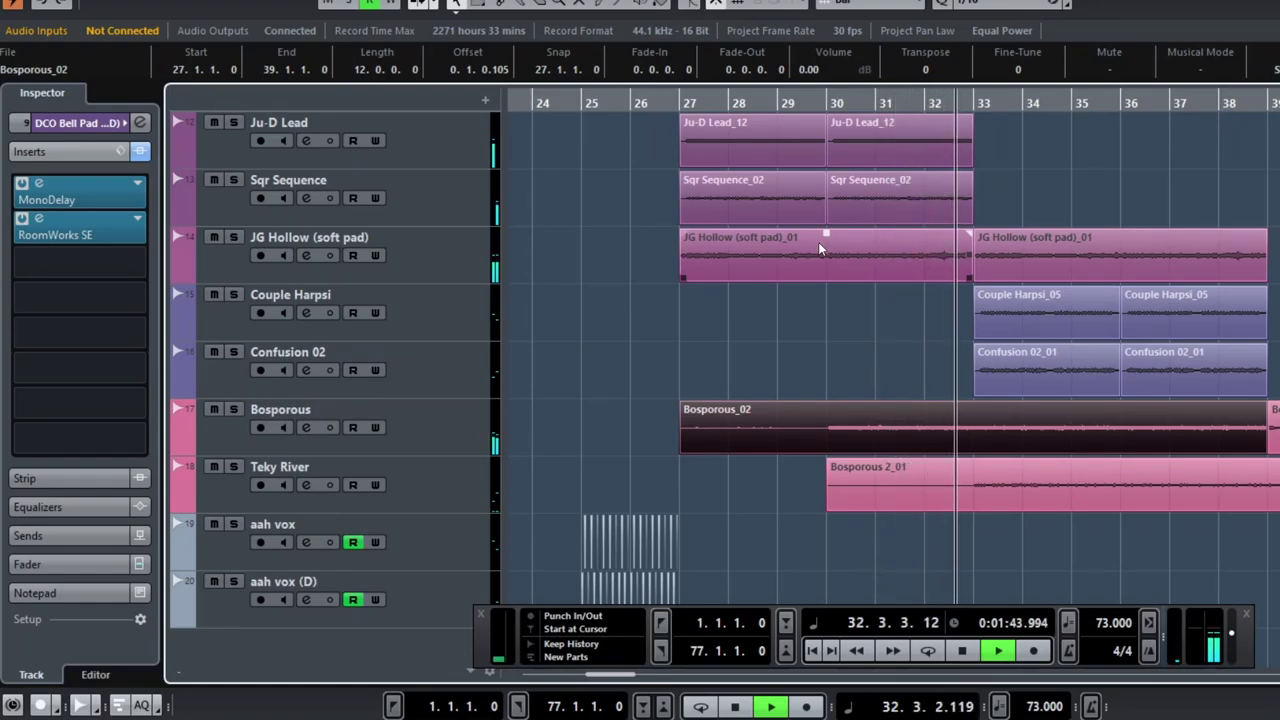
key(space)
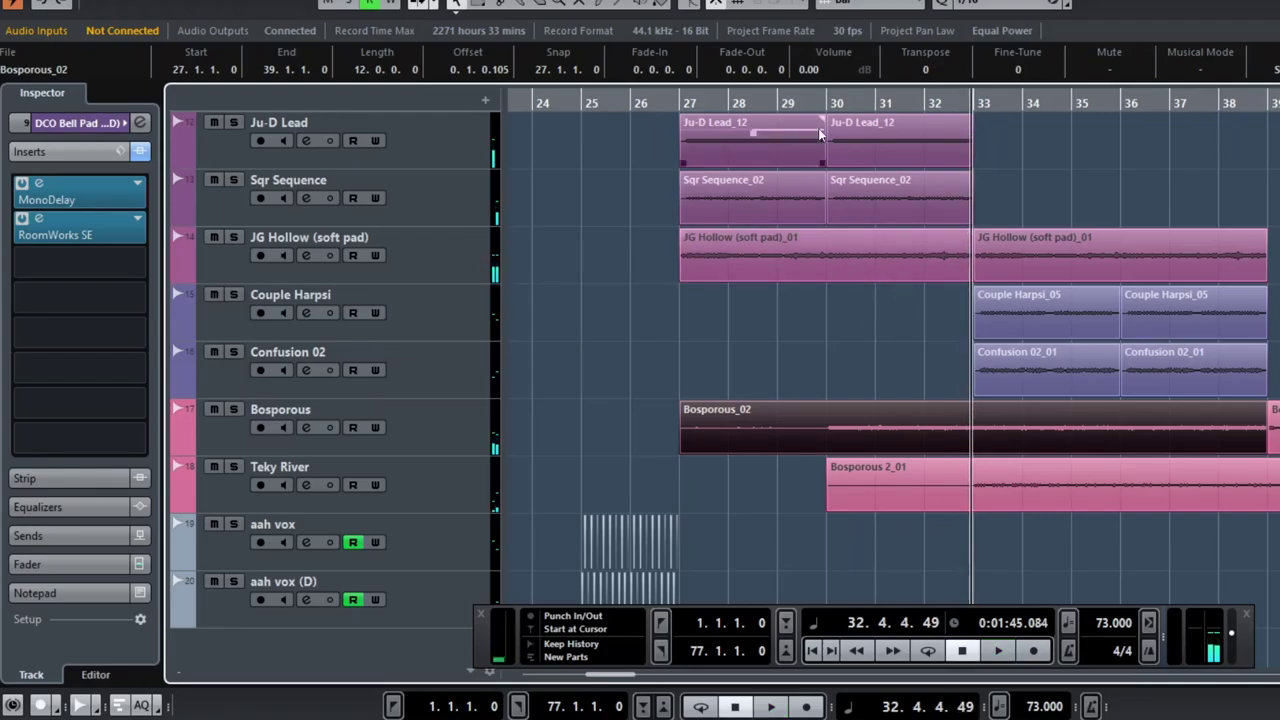
Step: Return the playback position to bar 30, compare the drum and bass clips with the layers on the lower tracks, and clear the clip selection
click(827, 104)
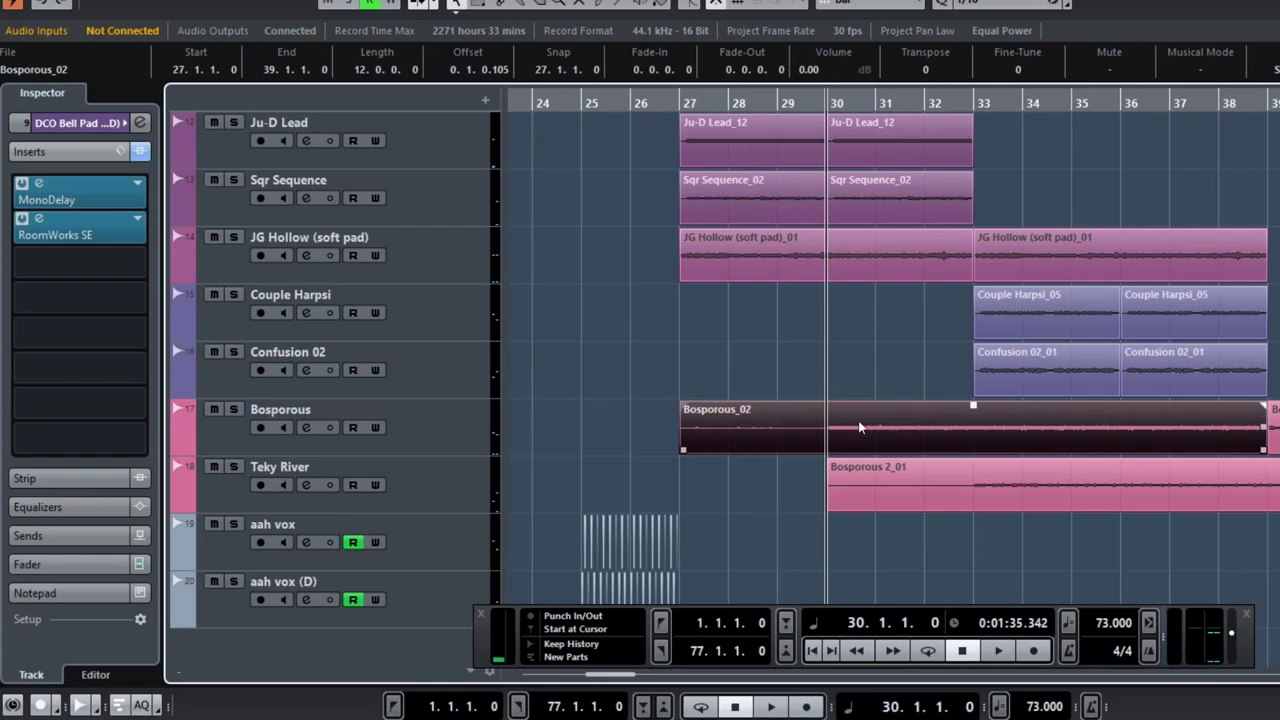
scroll(888, 381, up, 5)
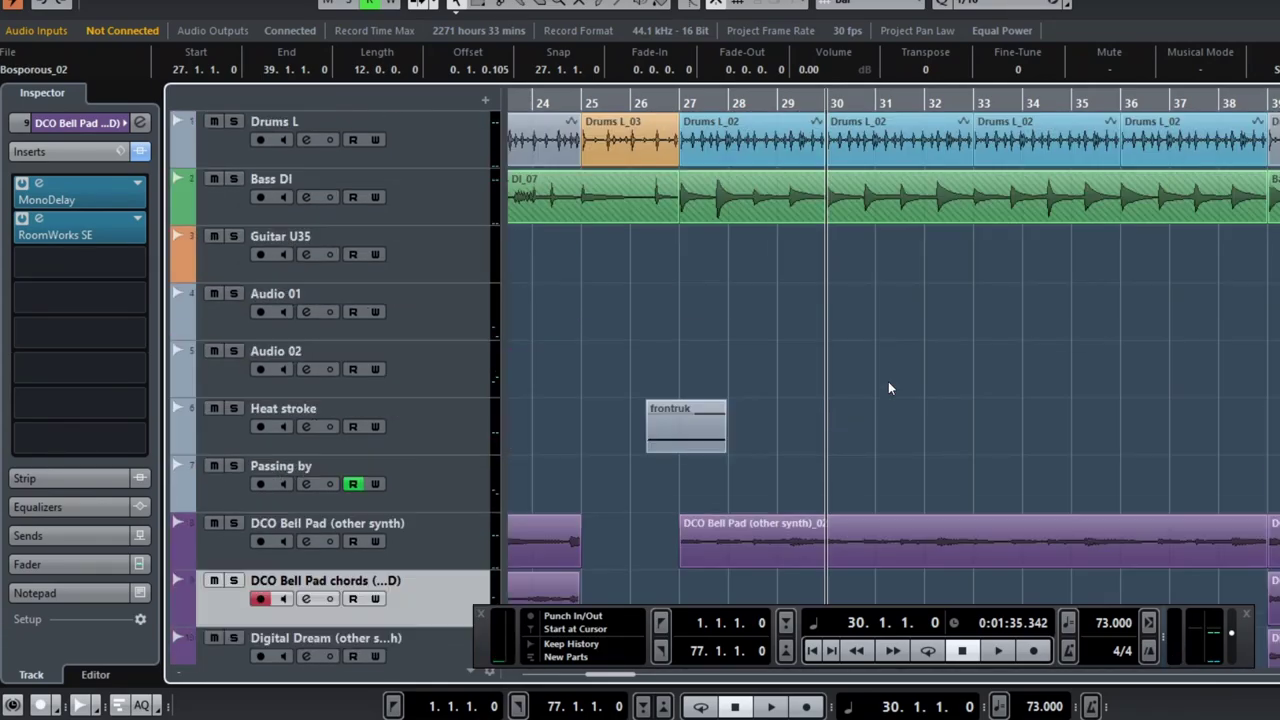
scroll(807, 306, down, 4)
scroll(841, 284, up, 4)
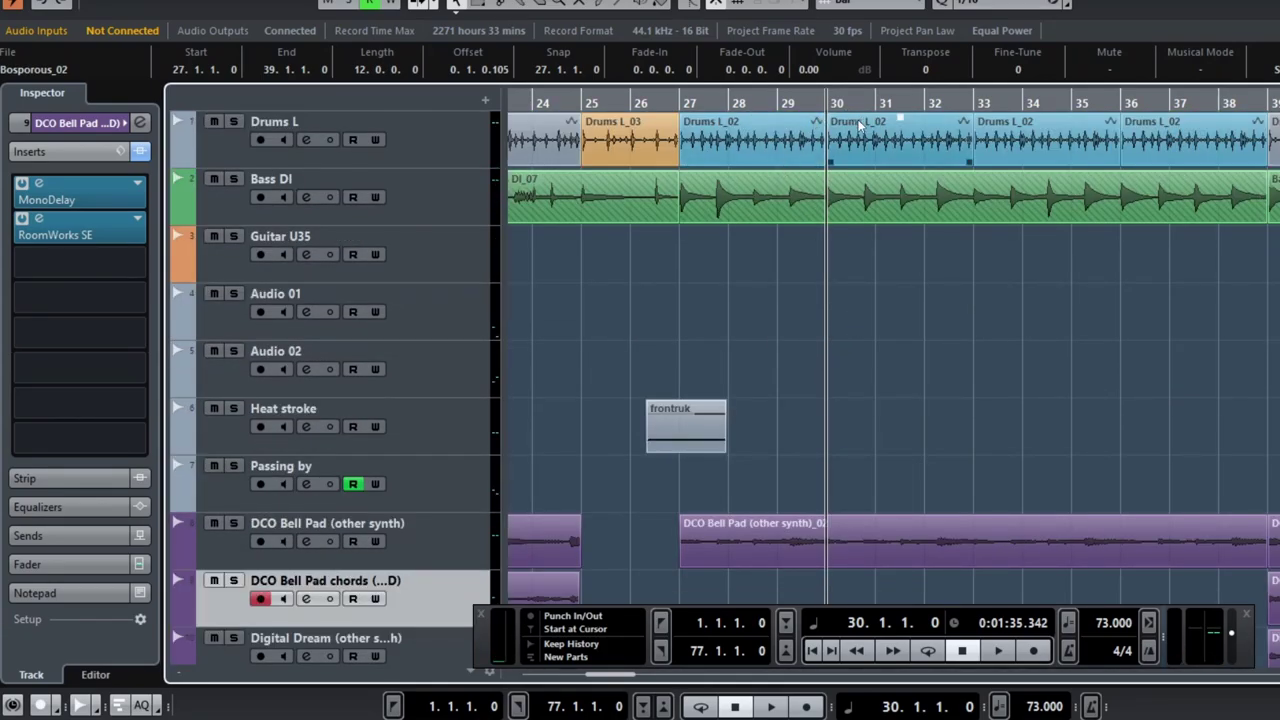
scroll(922, 314, down, 5)
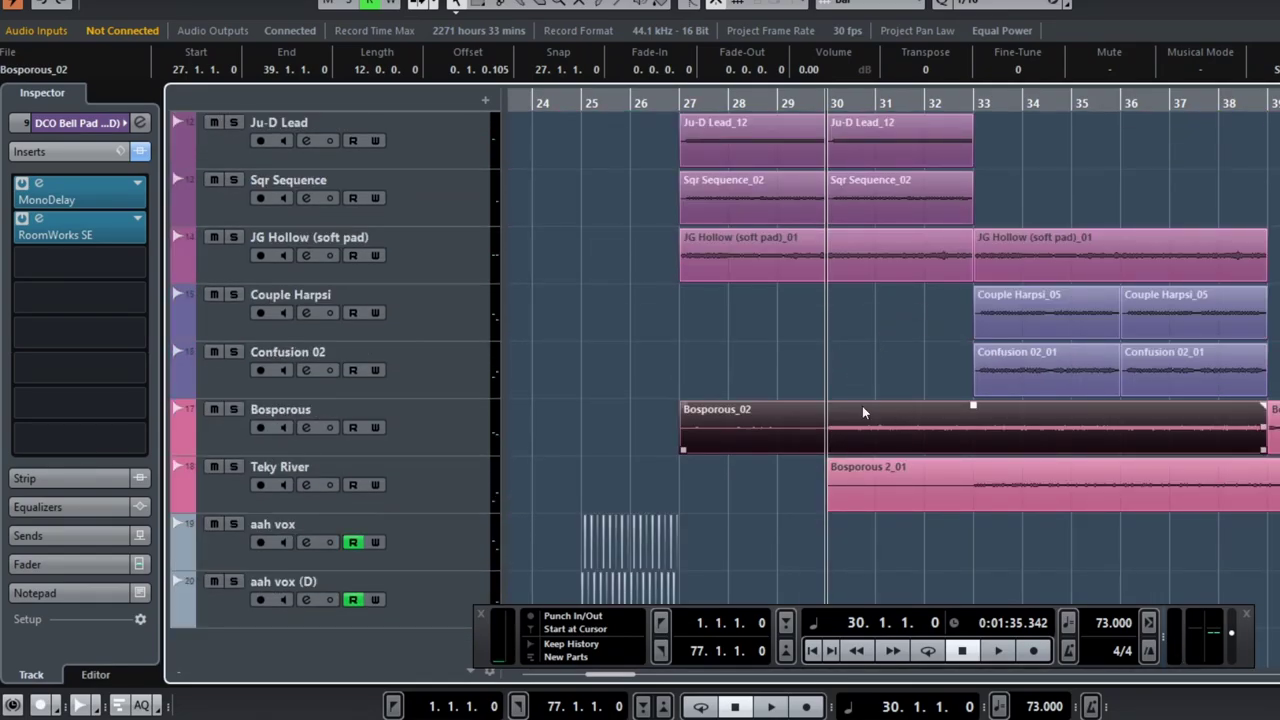
click(897, 363)
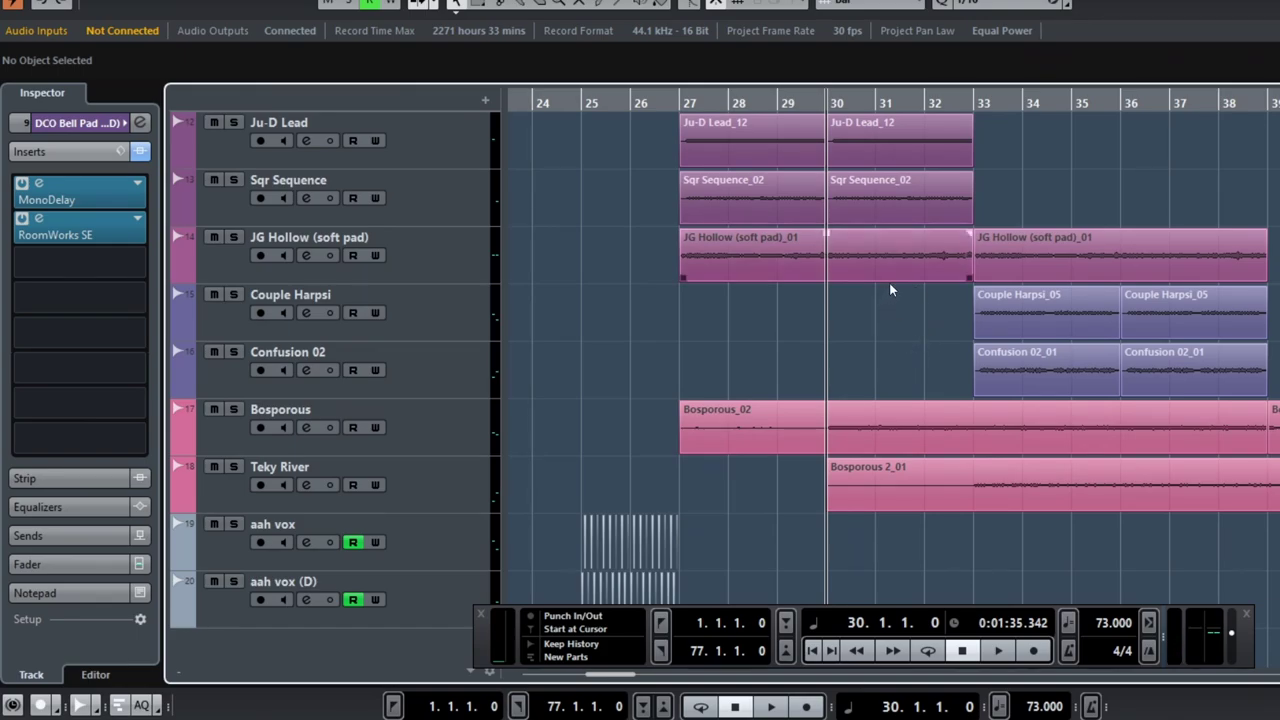
Step: Start playback at bar 33, solo Couple Harpsi and Confusion 02 together, and listen into bar 36
scroll(894, 345, right, 2)
scroll(894, 340, right, 5)
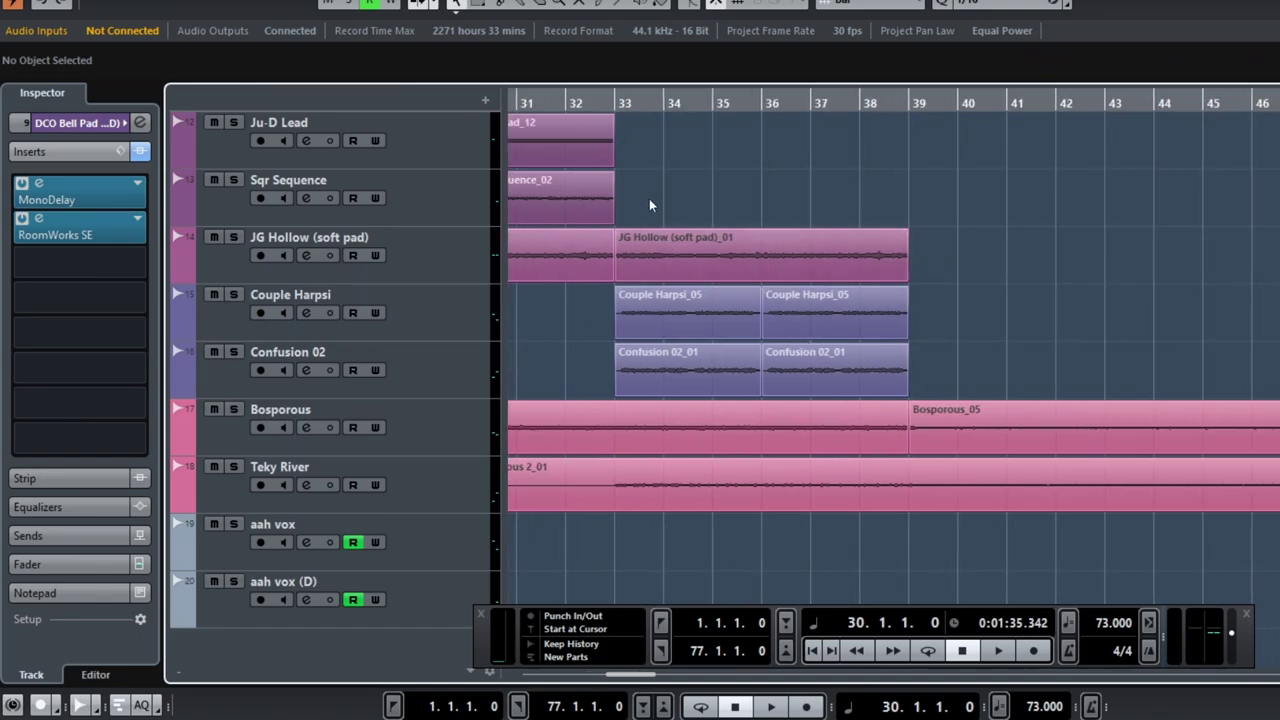
click(613, 100)
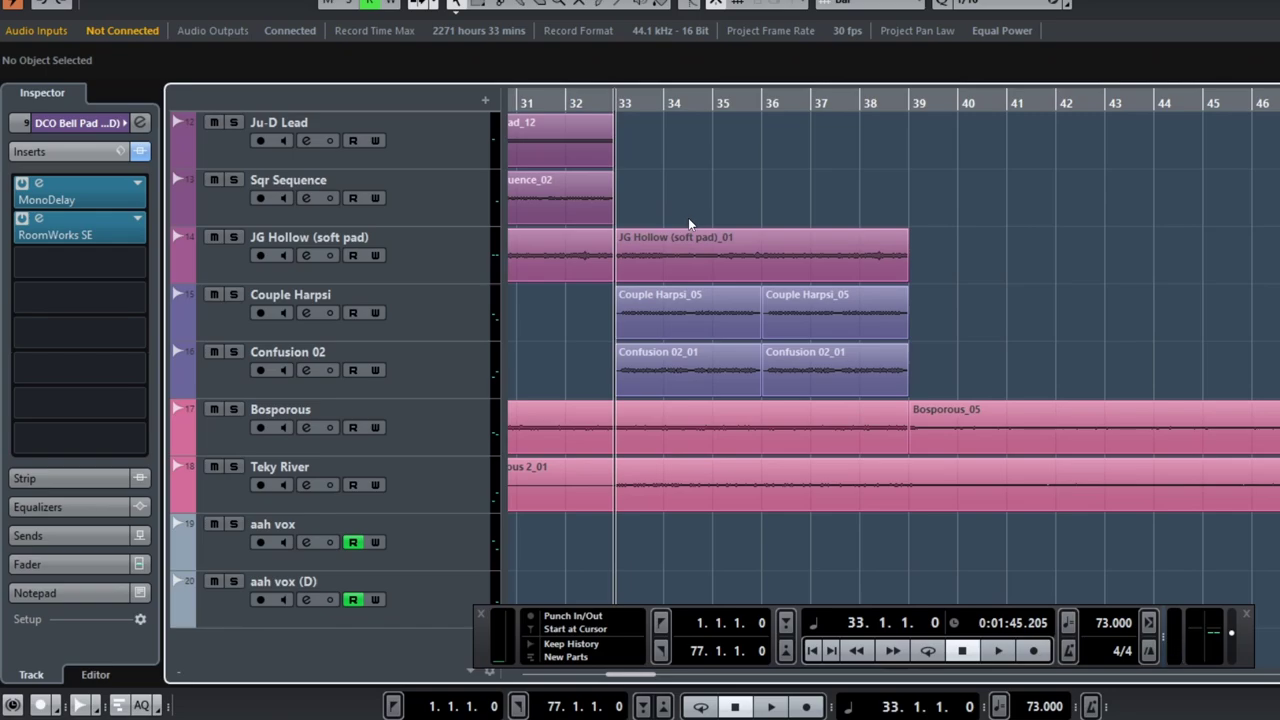
key(space)
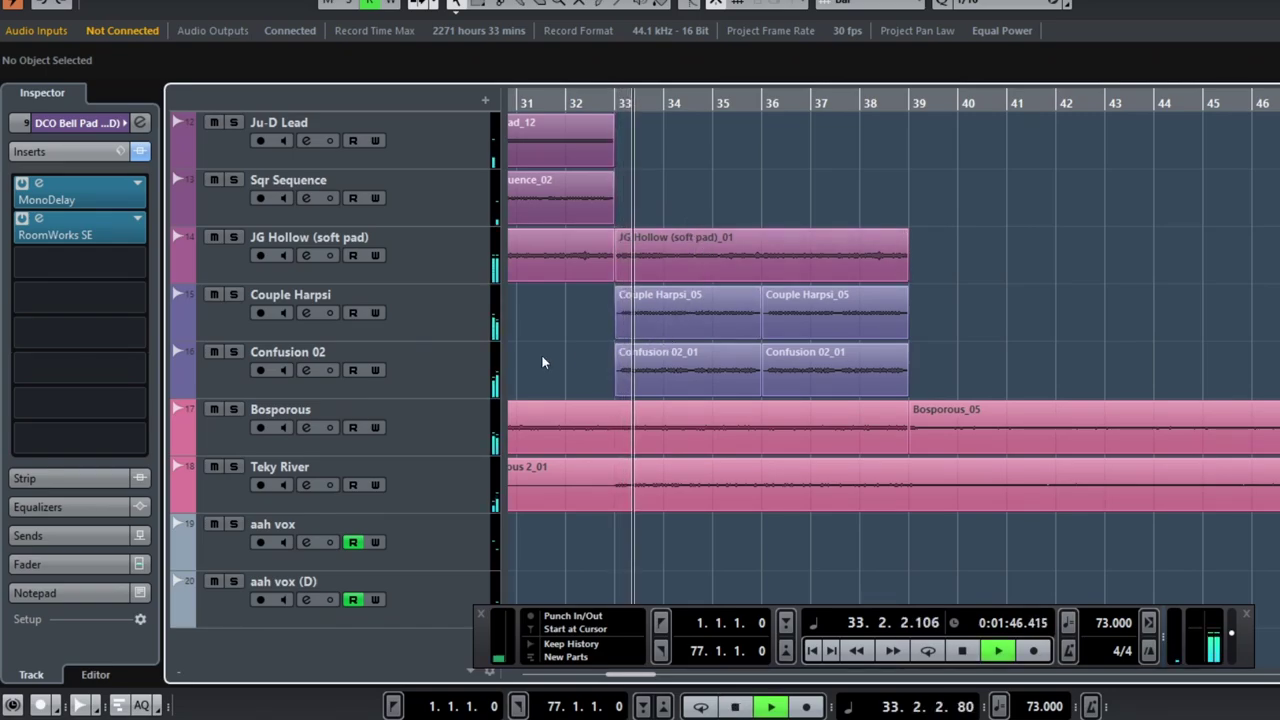
click(233, 294)
click(234, 352)
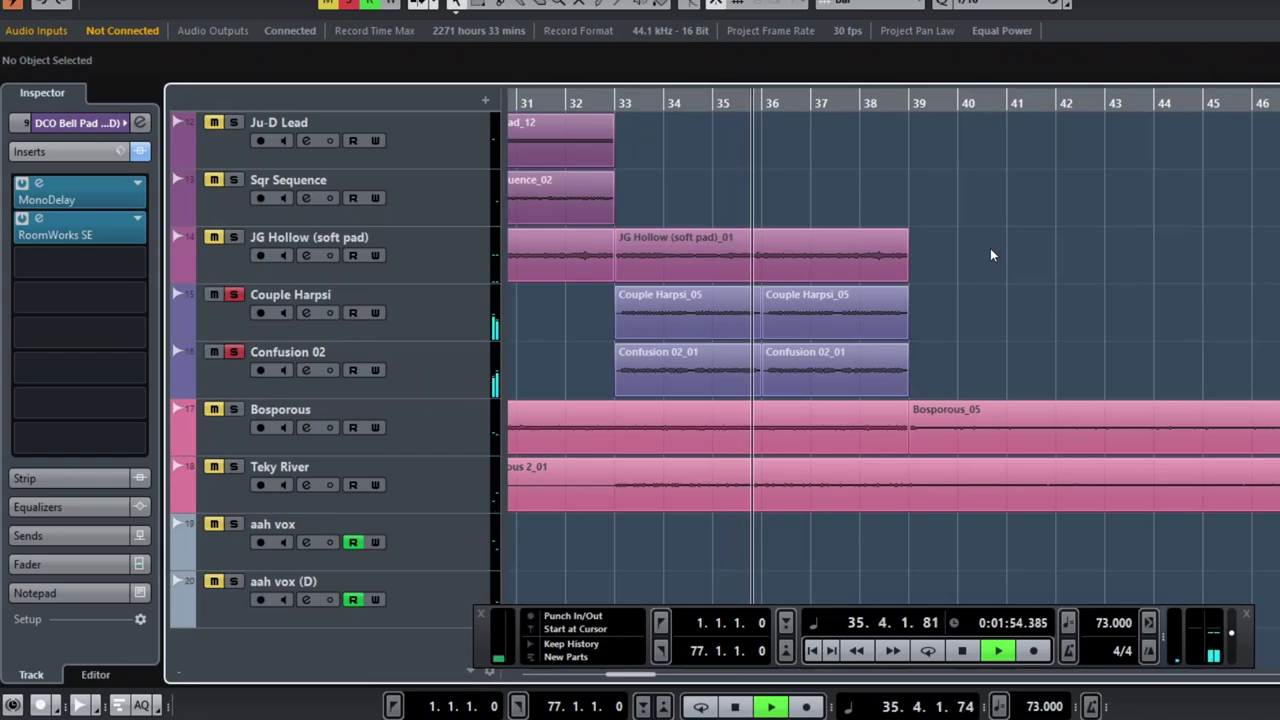
key(space)
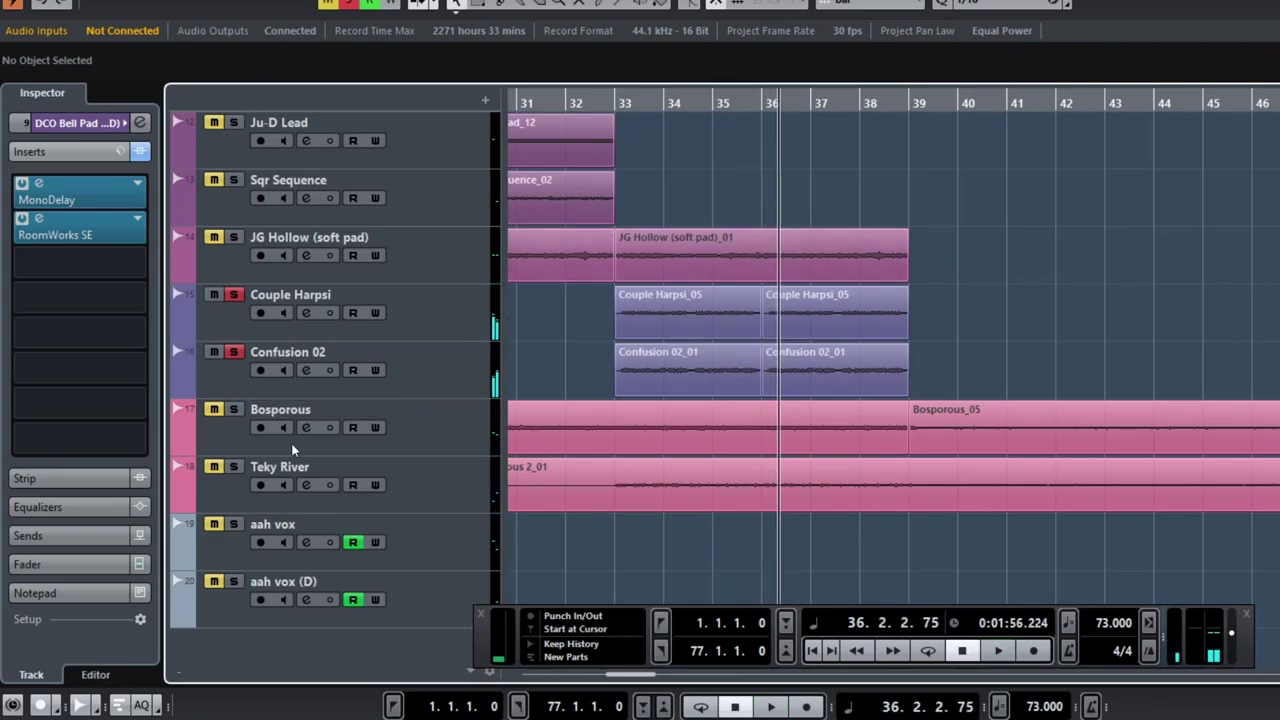
Step: Add Teky River to the soloed tracks and replay the section from bar 33
click(228, 468)
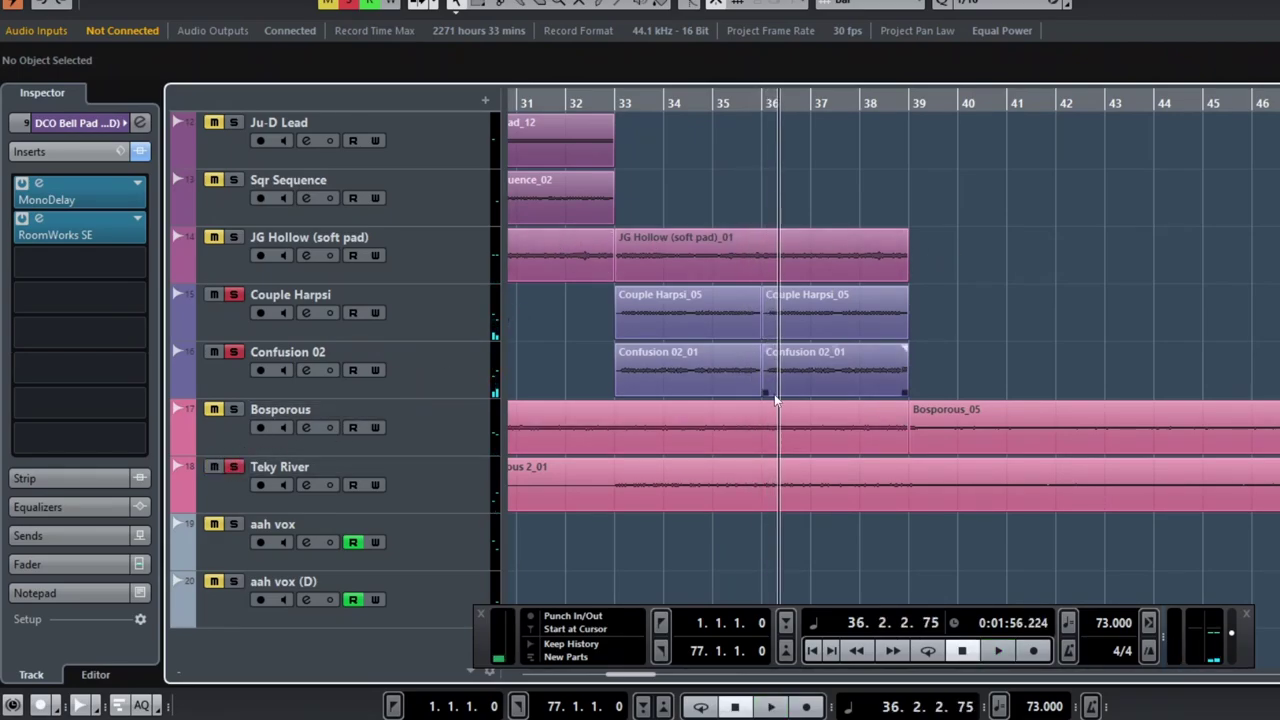
click(614, 103)
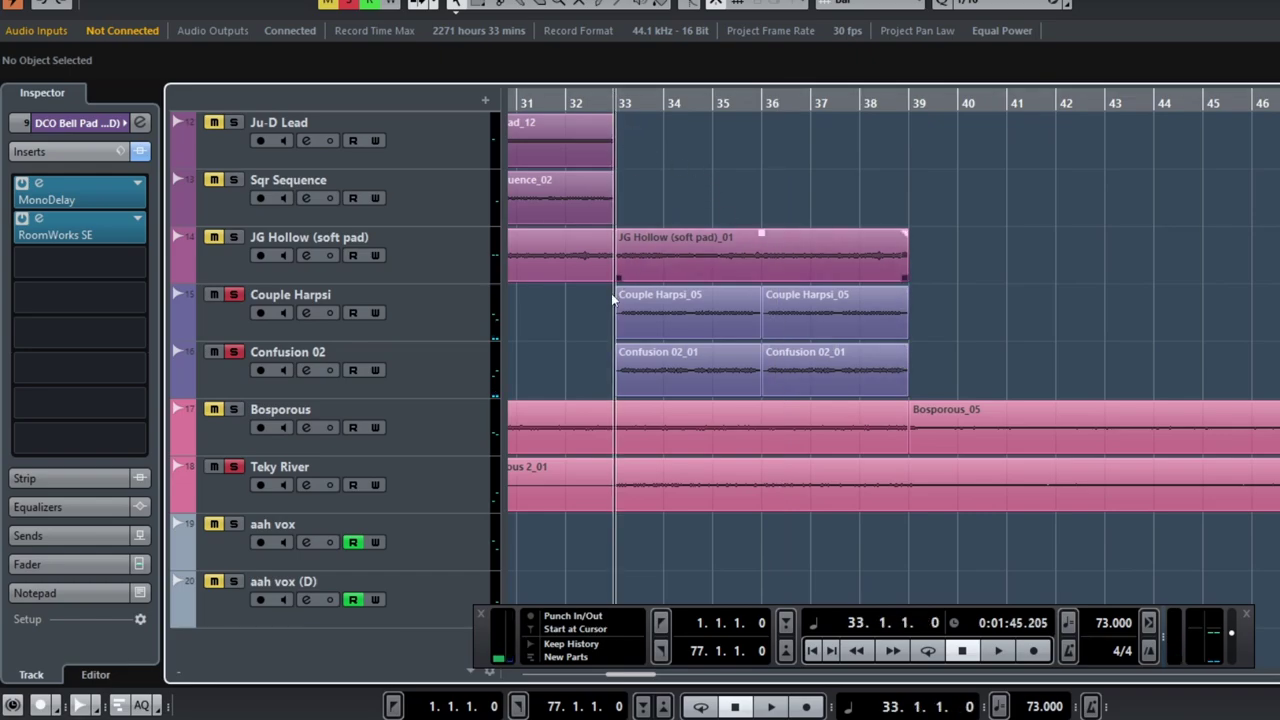
key(space)
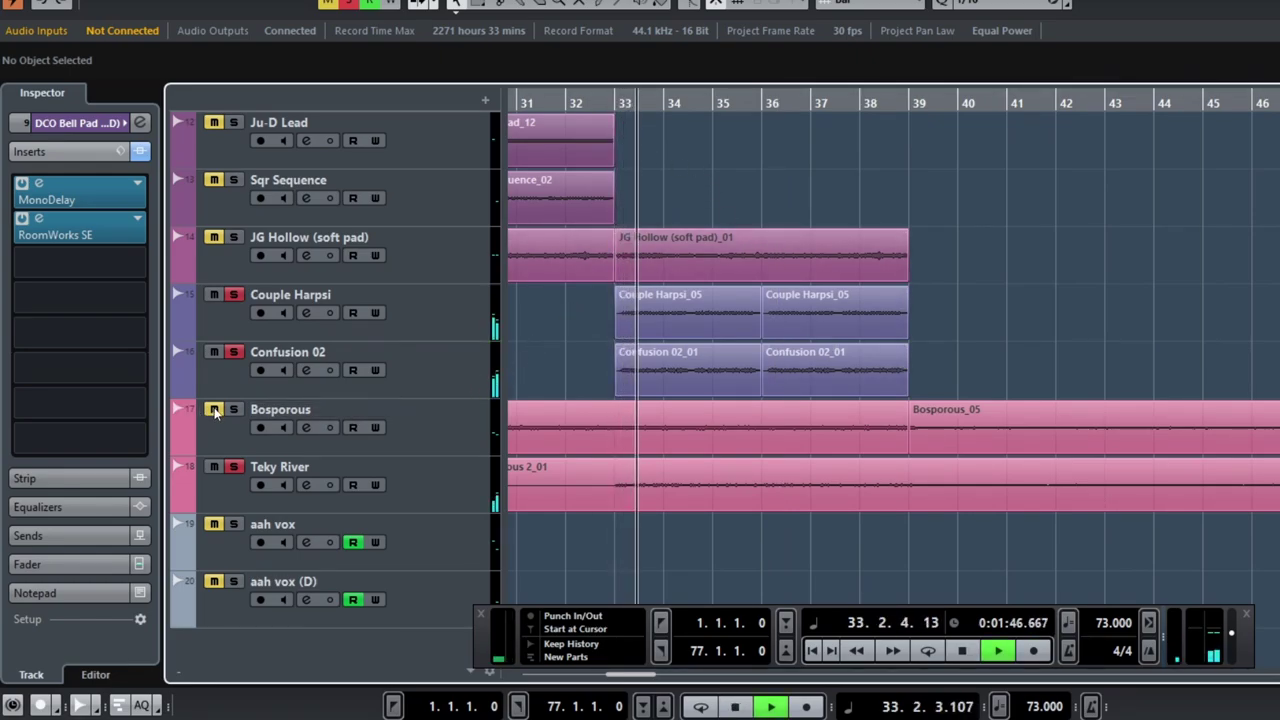
Step: During playback, unsolo Confusion 02 and Couple Harpsi, solo Bosporous alongside Teky River, and select the Bosporous 2_01 clip
click(238, 352)
click(231, 318)
click(231, 294)
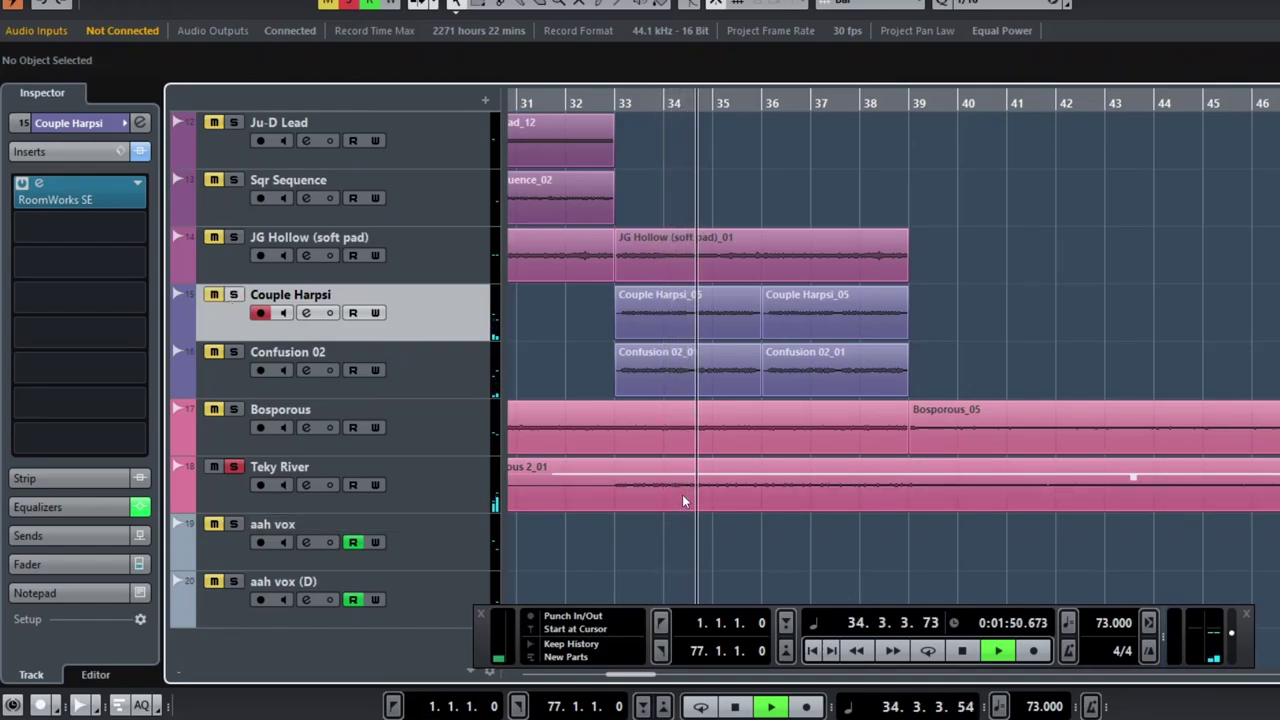
click(233, 410)
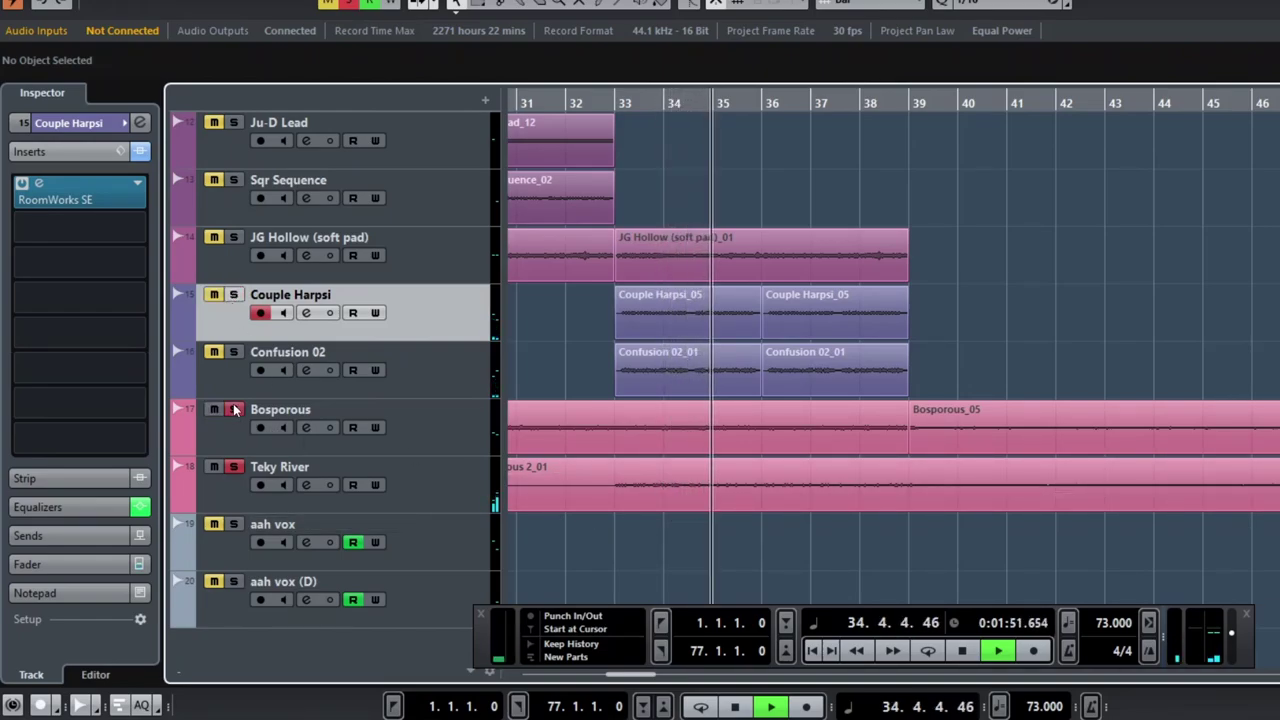
click(733, 480)
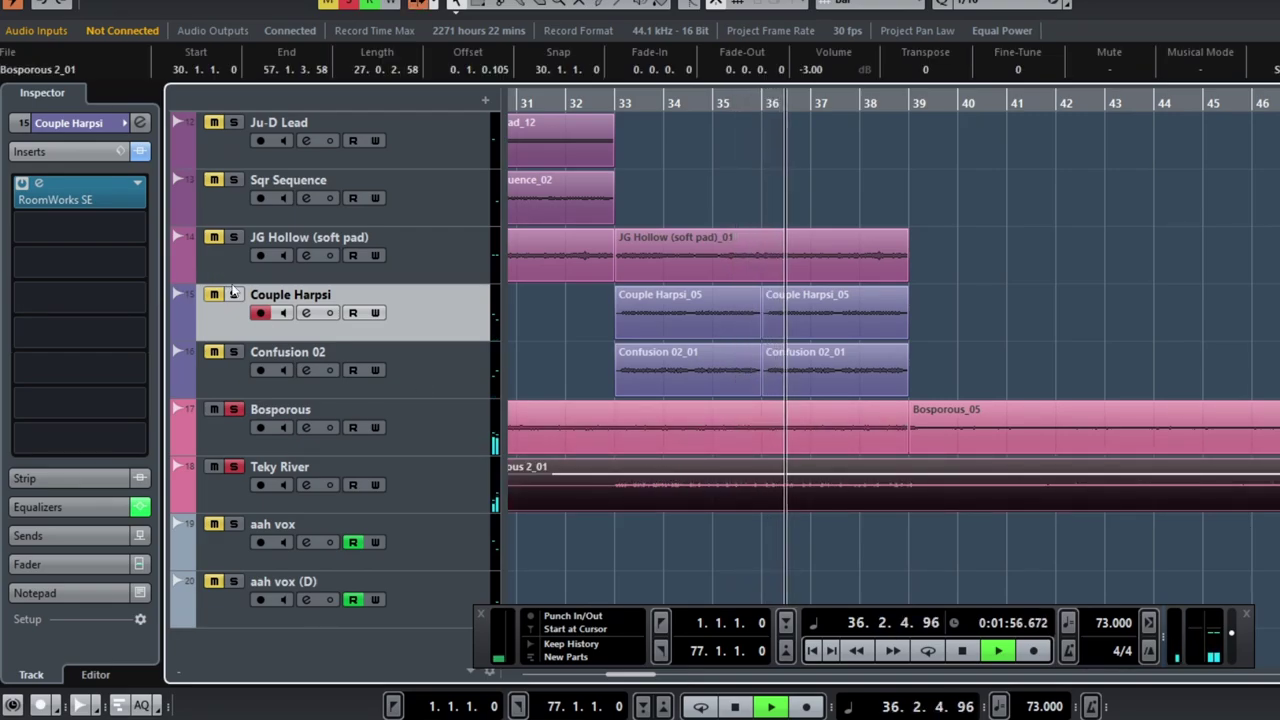
Step: Solo Couple Harpsi and Confusion 02 alongside Bosporous and Teky River, and listen to the four tracks to the end of bar 38
click(233, 294)
click(233, 352)
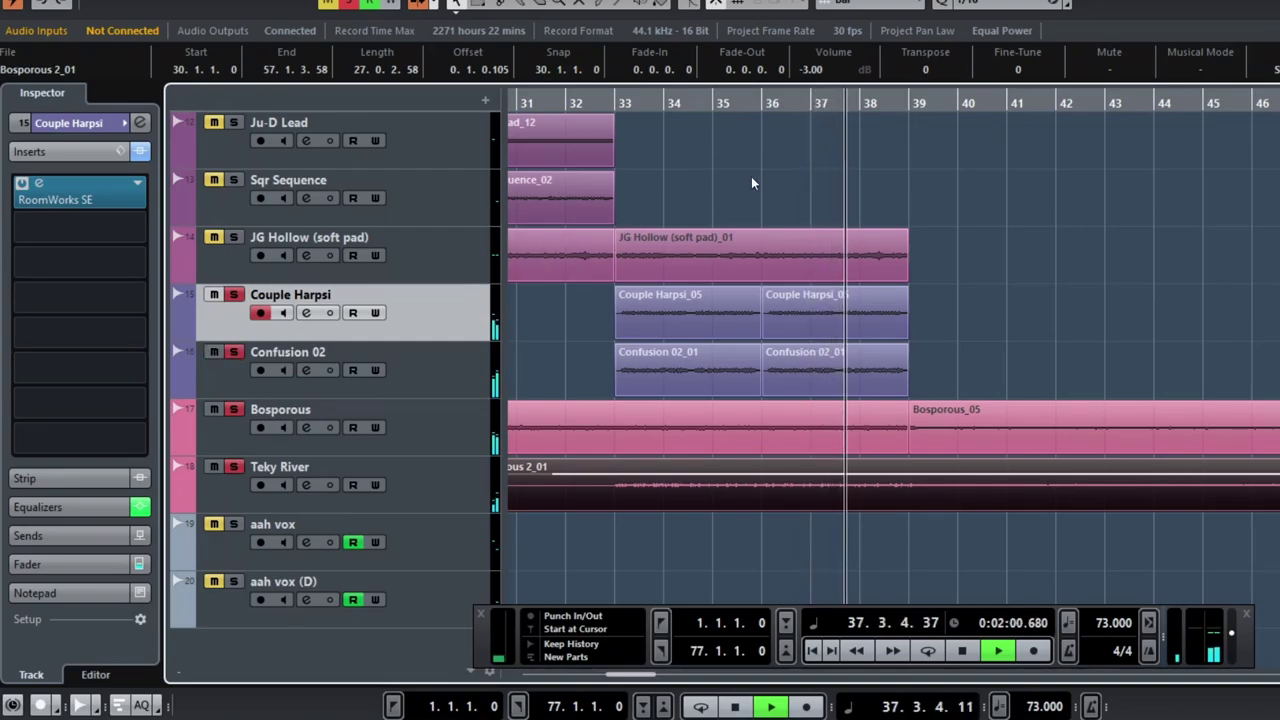
scroll(808, 275, down, 2)
scroll(808, 272, down, 1)
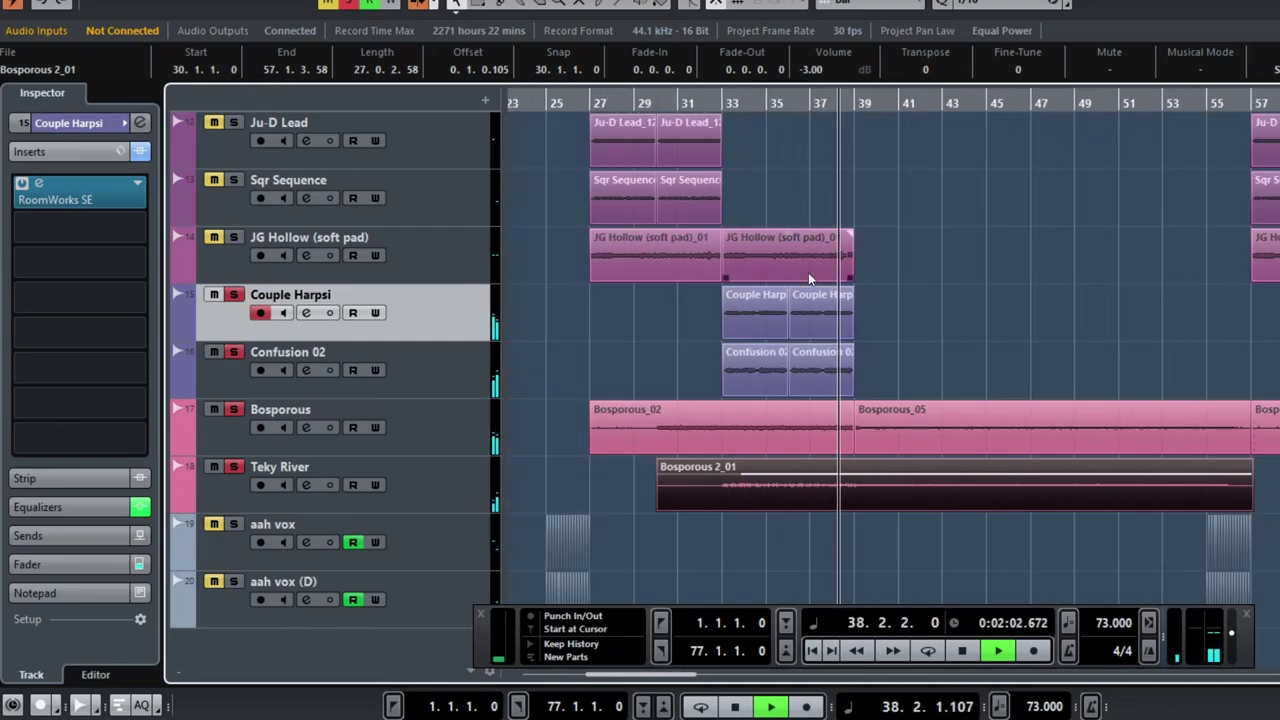
key(space)
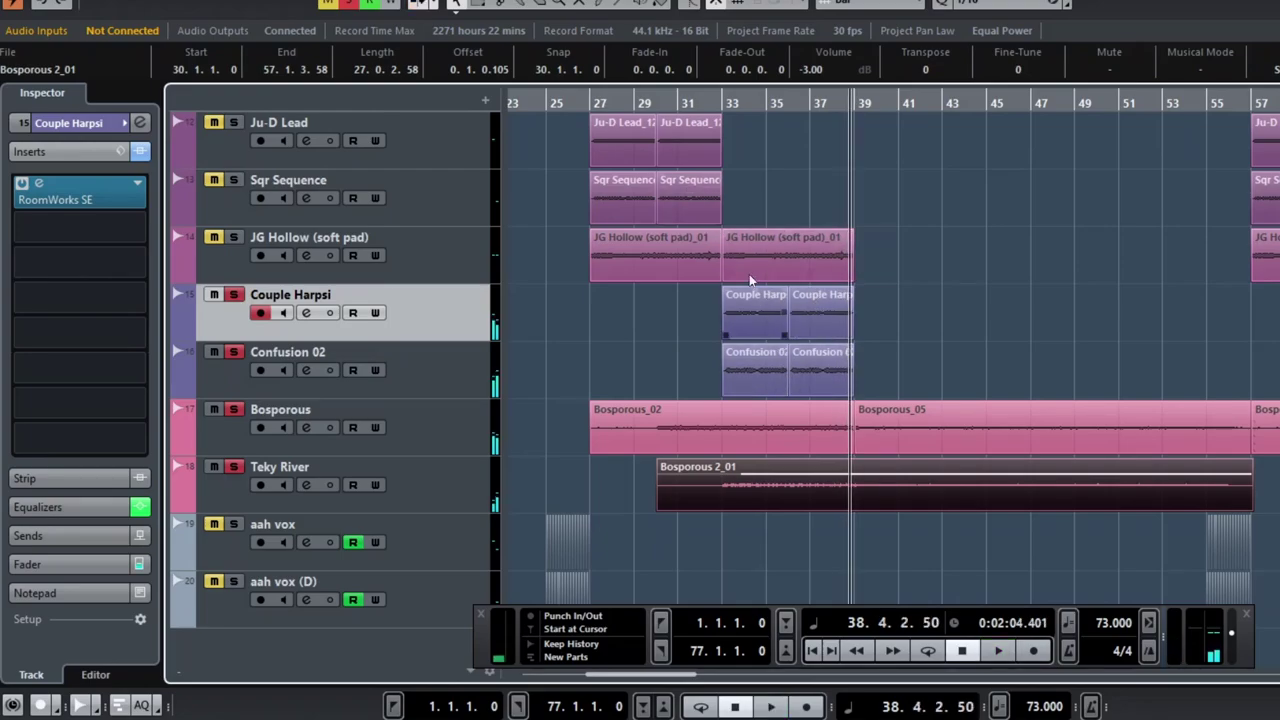
Step: Clear all solos, play the full mix from bar 34 into bar 36, and deselect the Bosporous 2_01 clip
click(742, 106)
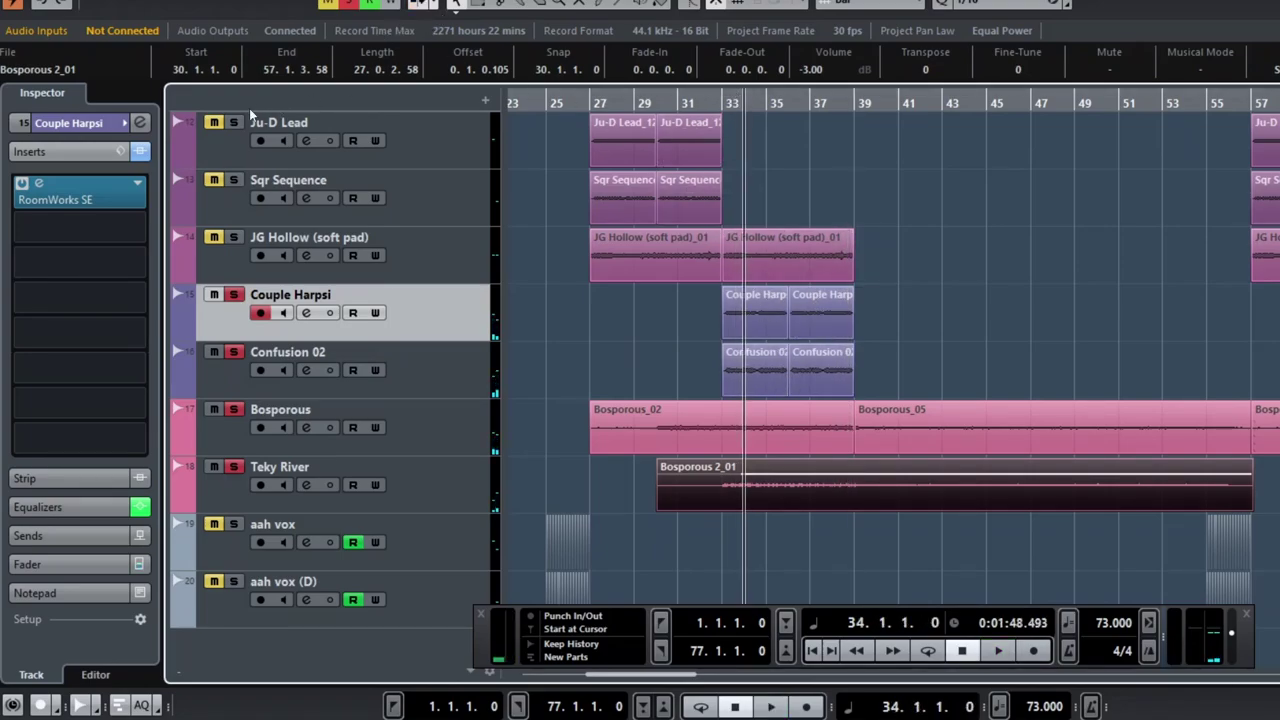
key(space)
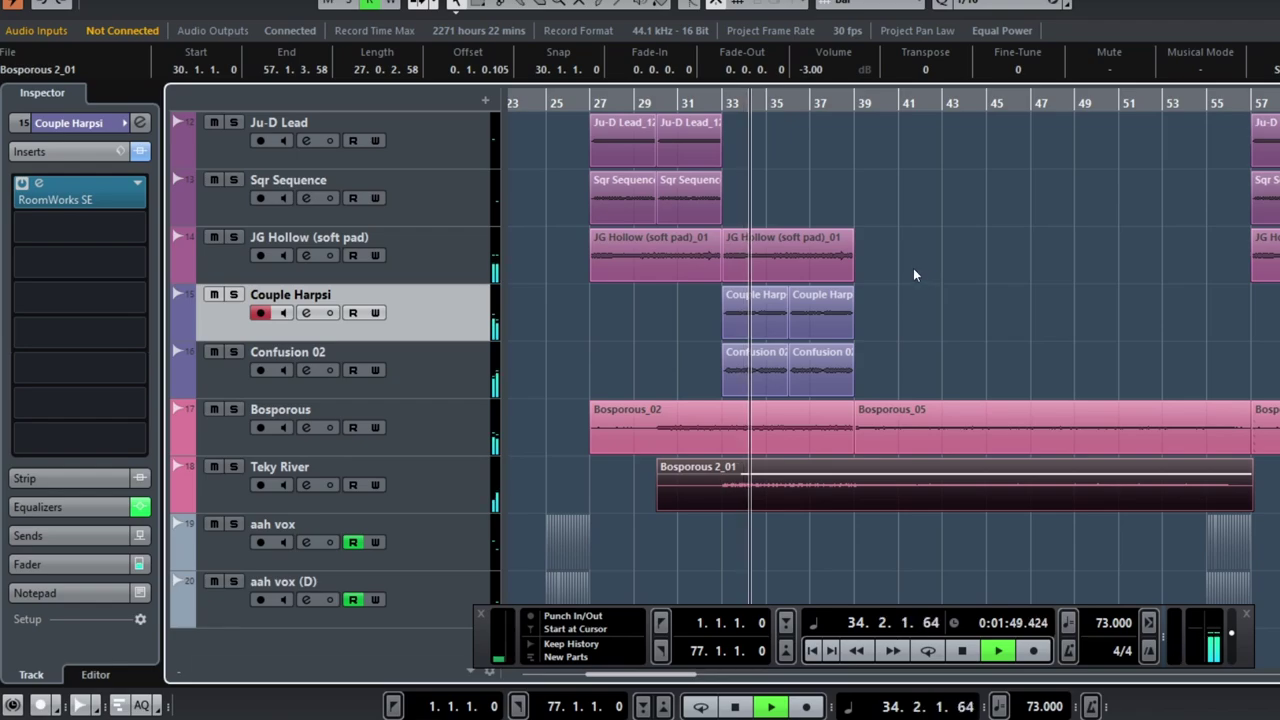
scroll(908, 264, up, 6)
scroll(905, 265, up, 2)
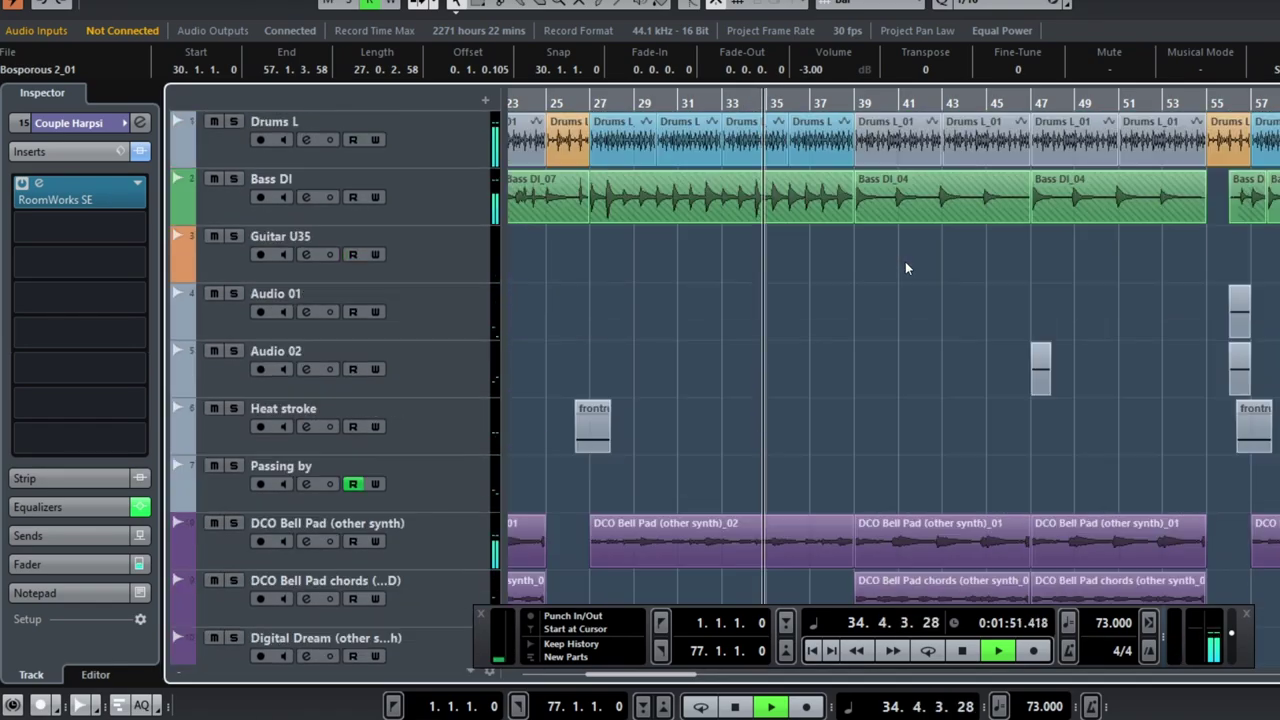
scroll(904, 265, down, 10)
scroll(904, 268, down, 1)
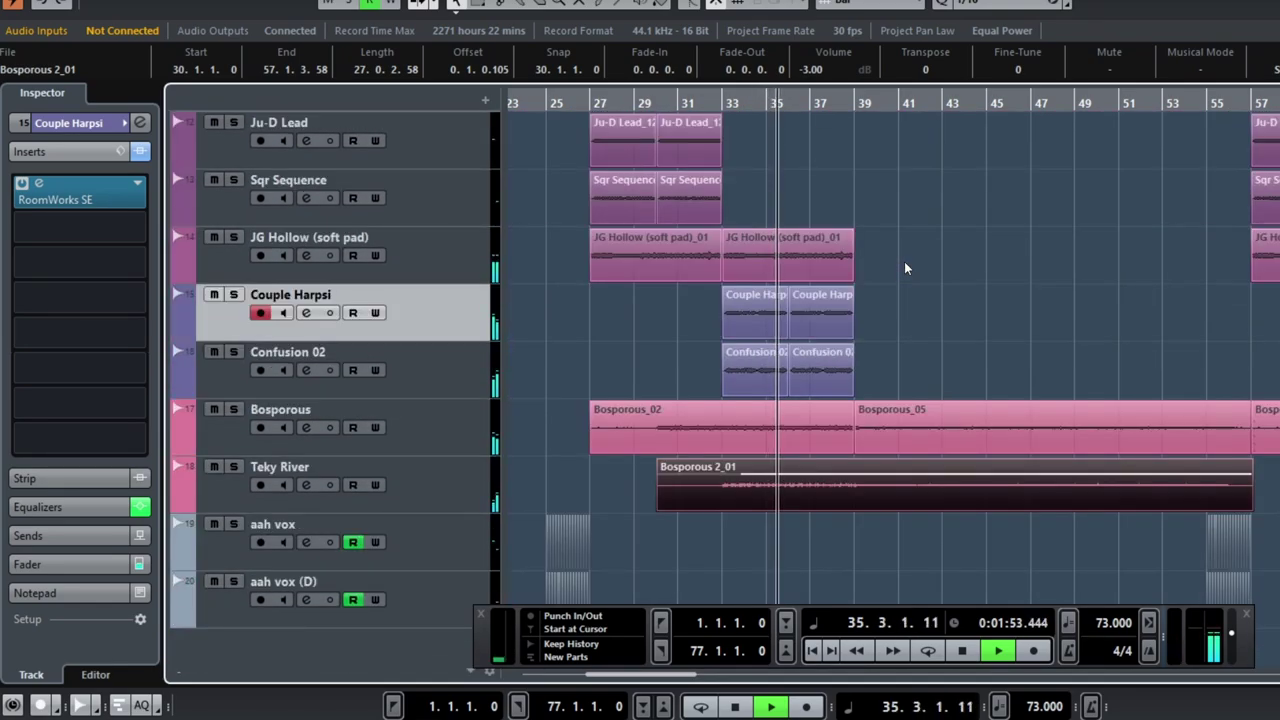
click(904, 544)
key(space)
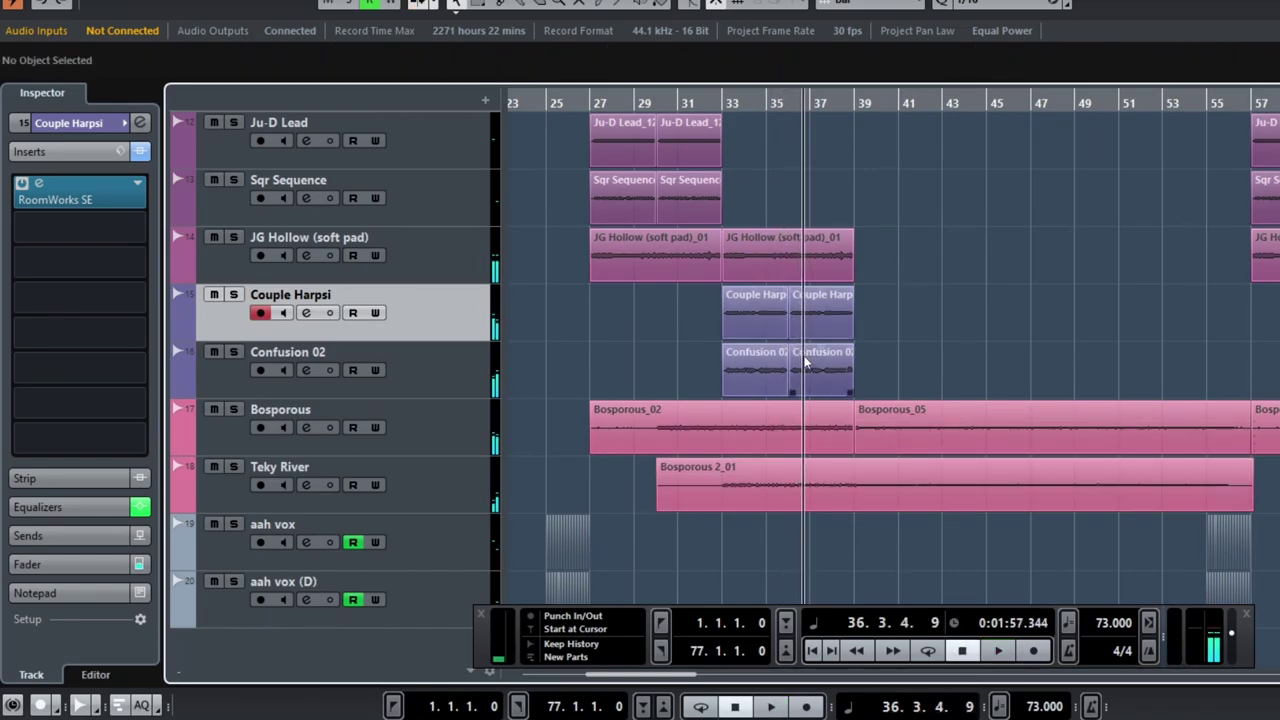
Step: Move the floating transport panel clear of the two aah vox tracks and examine their chopped clips between bars 25 and 27
scroll(605, 432, left, 3)
scroll(925, 480, down, 2)
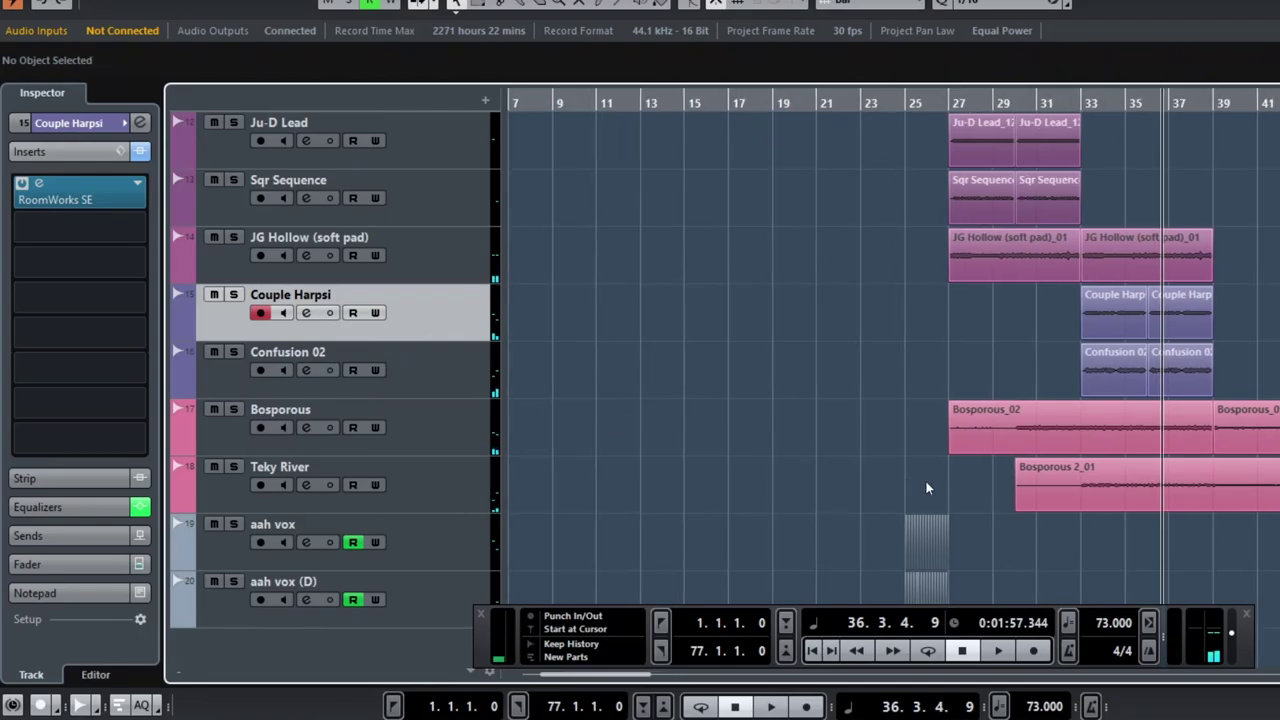
scroll(934, 490, up, 2)
scroll(767, 483, up, 3)
scroll(758, 505, up, 2)
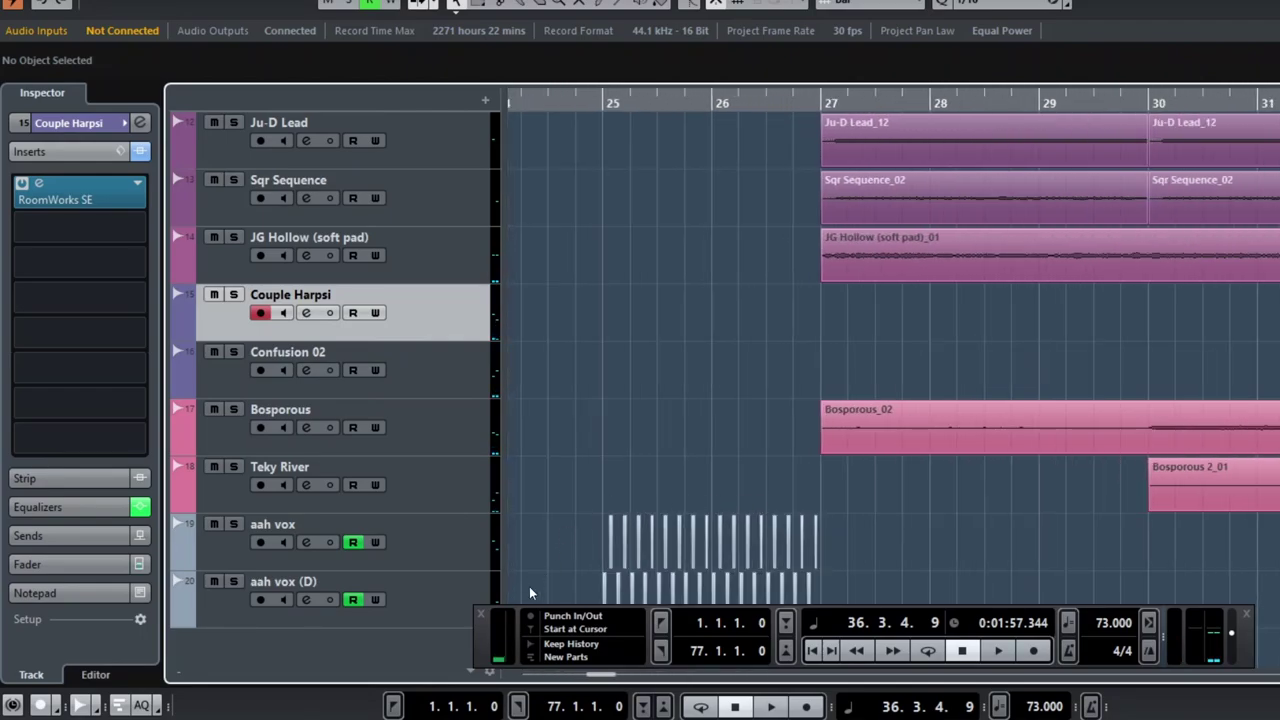
drag(480, 649, 652, 328)
scroll(612, 494, up, 3)
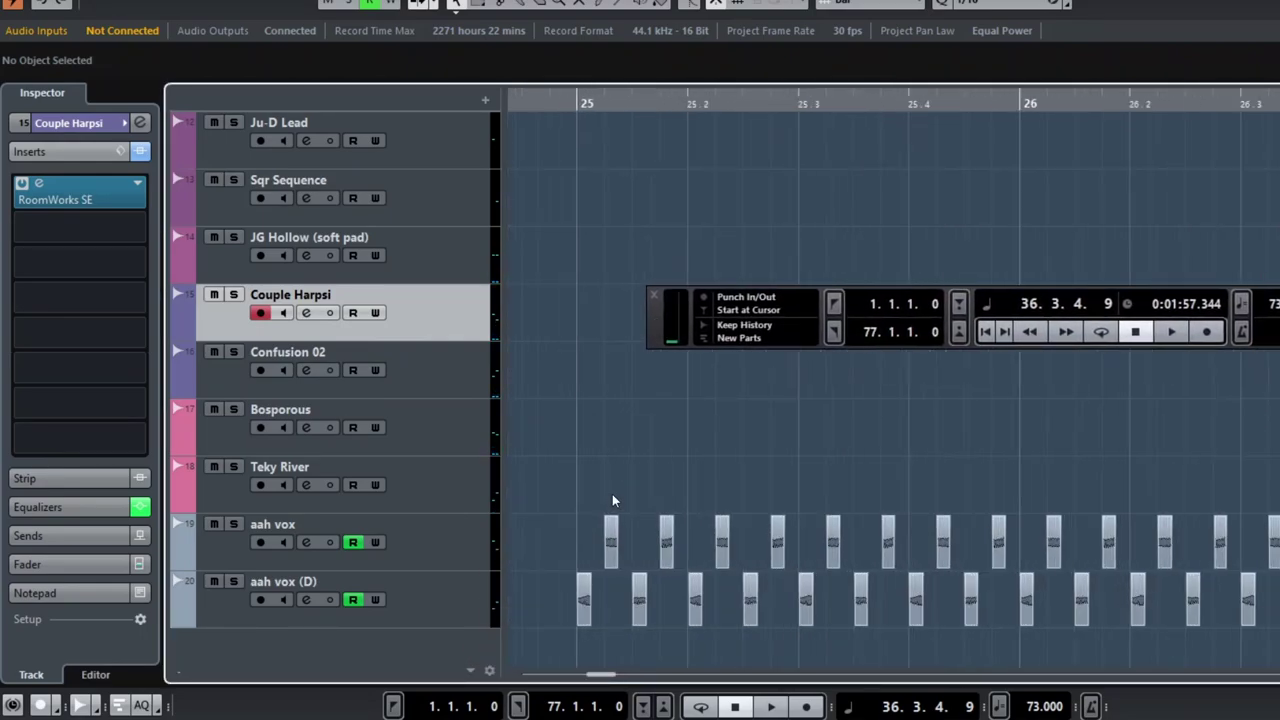
scroll(776, 475, left, 1)
scroll(786, 475, right, 1)
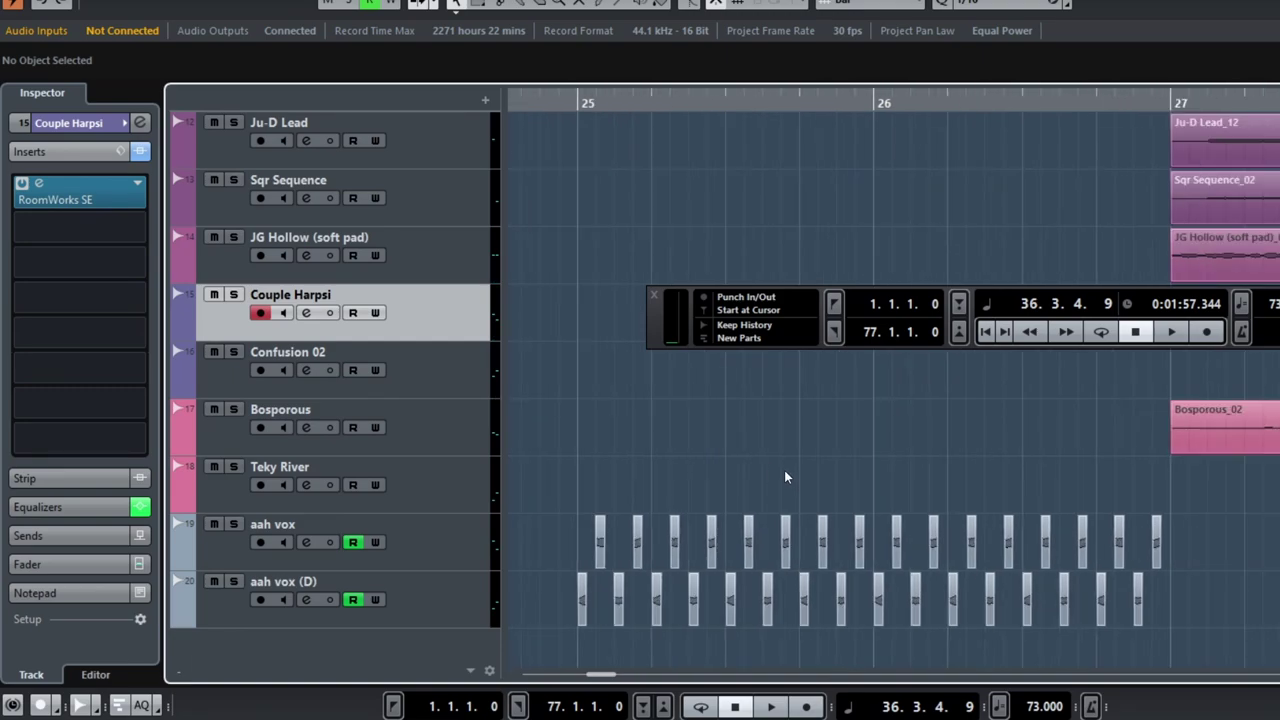
Step: Select the aah vox (D) track, start playback at bar 25, and solo both aah vox tracks to listen up to bar 27
click(609, 114)
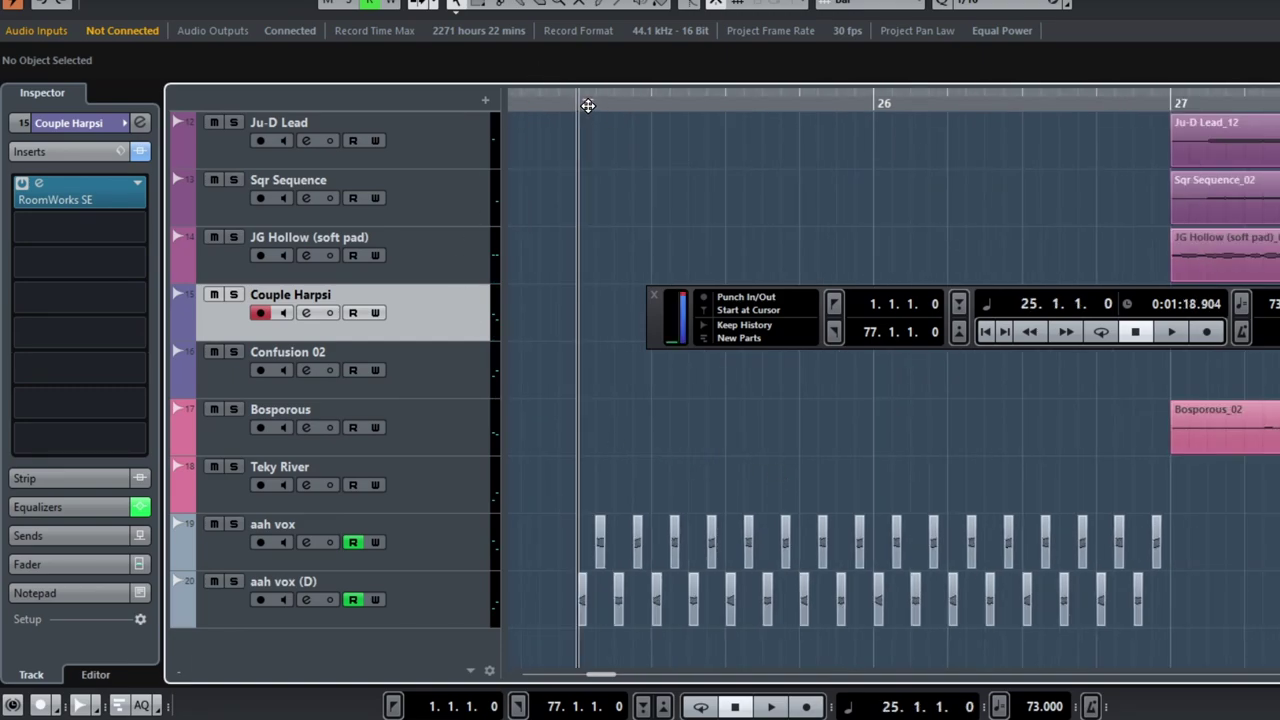
click(468, 598)
key(Up)
key(Down)
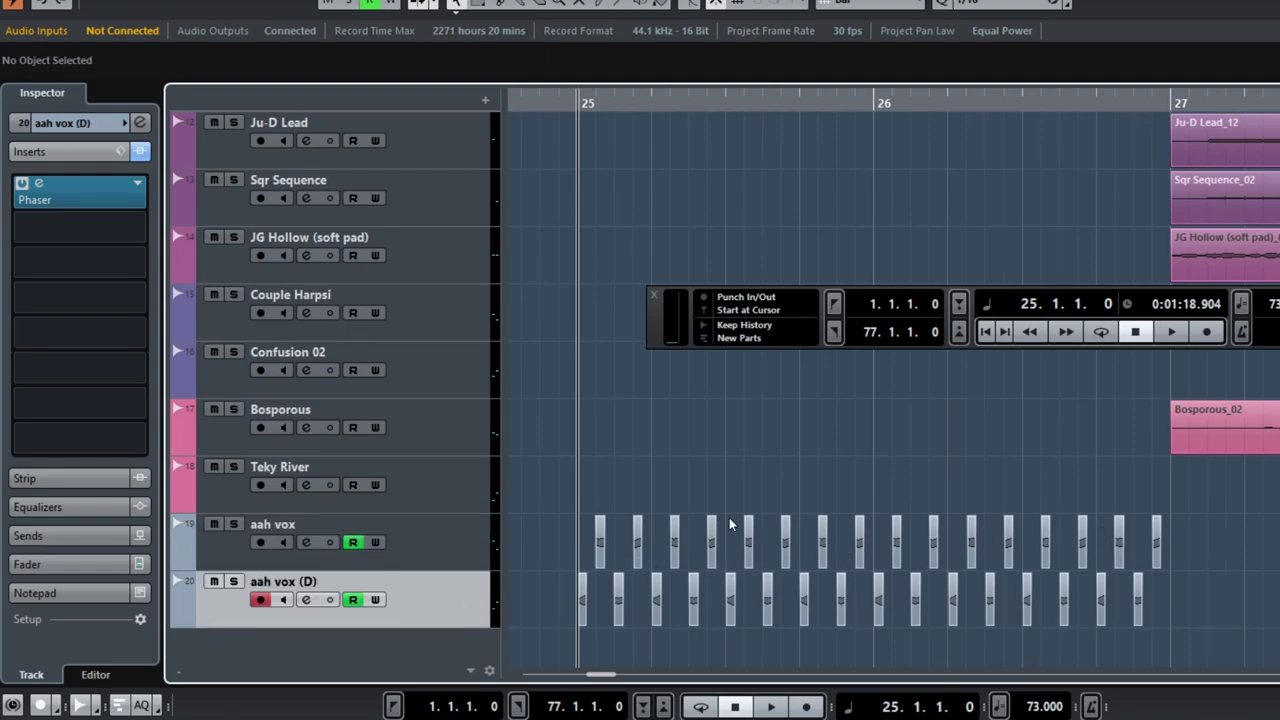
key(space)
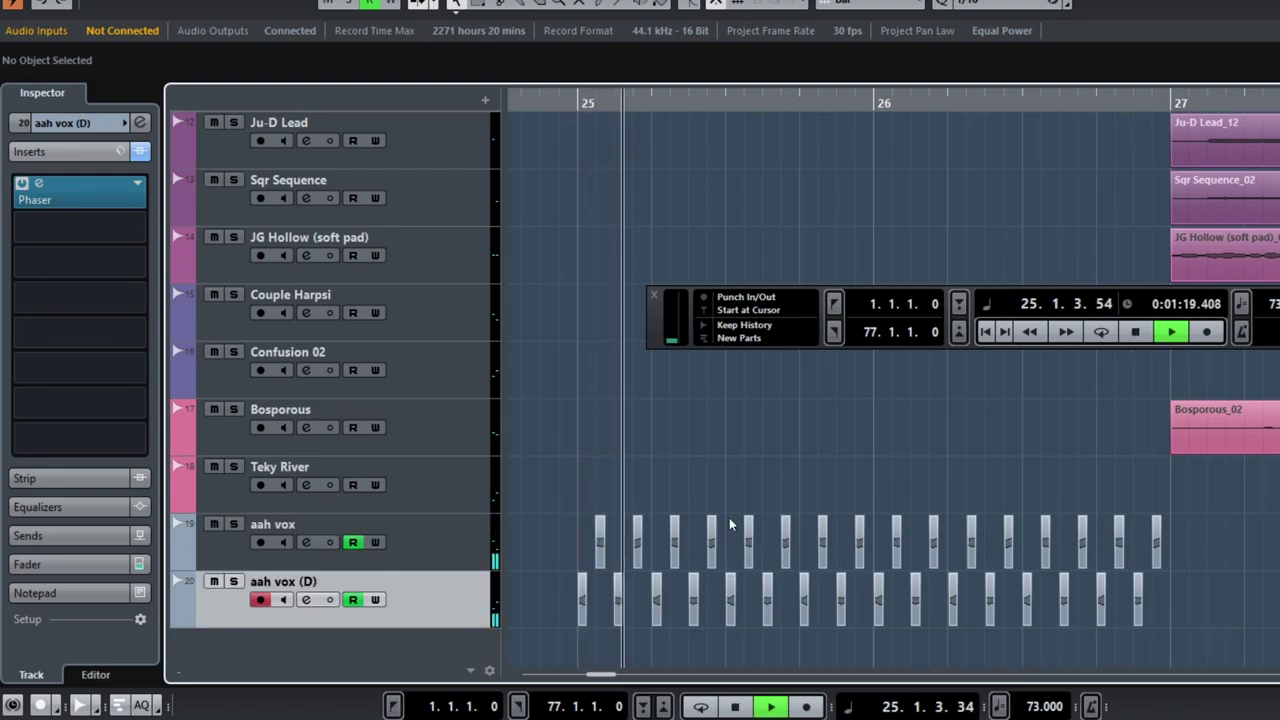
click(233, 524)
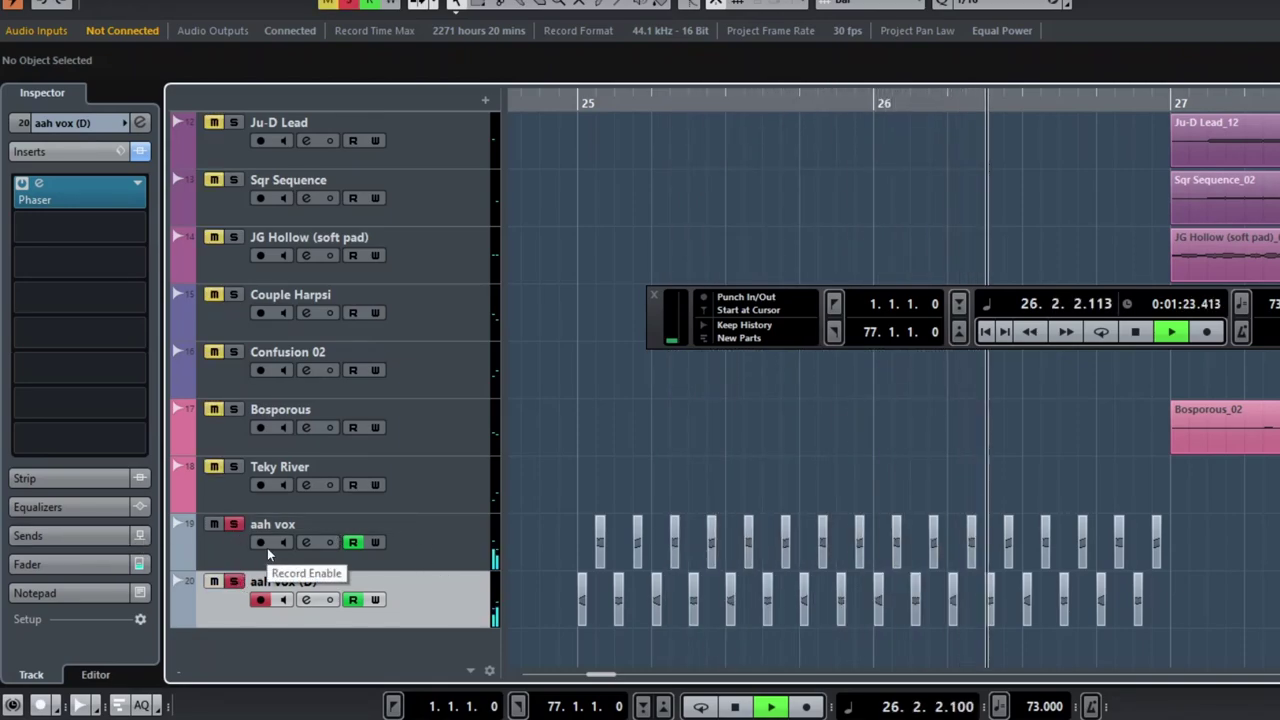
key(space)
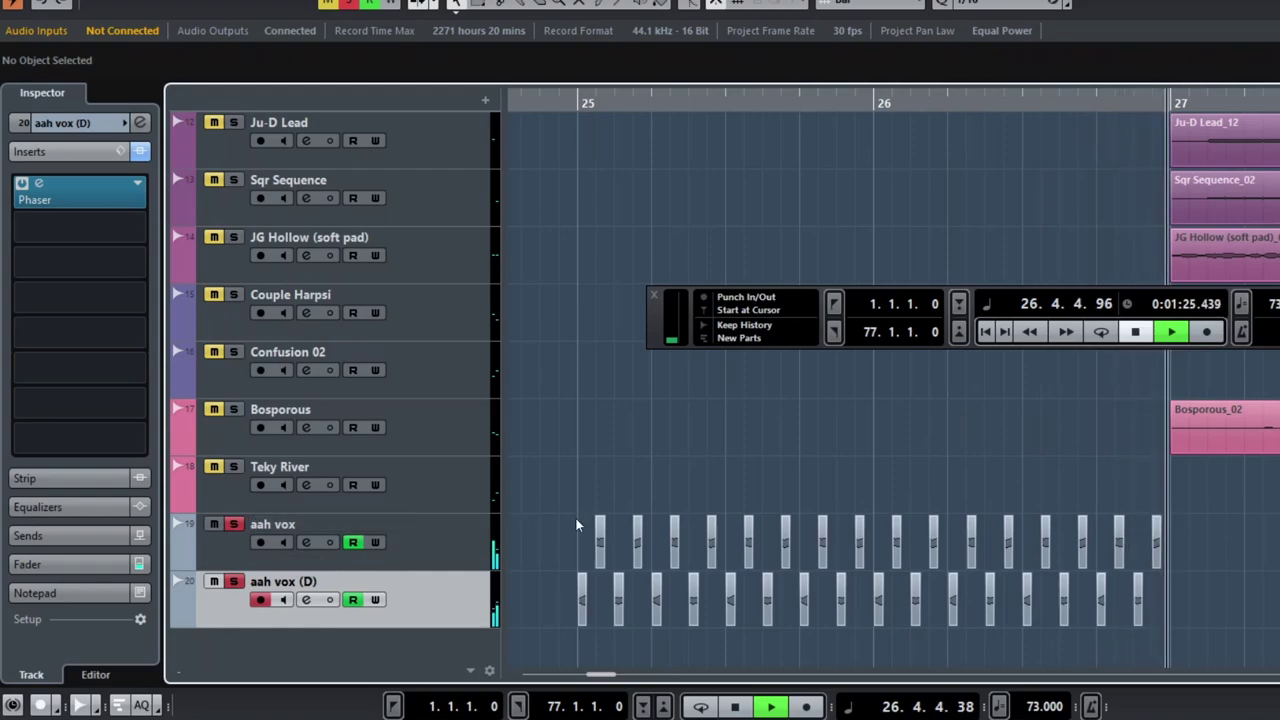
Step: Show the volume, phaser width and pan automation of both aah vox tracks and replay them soloed from bar 25 to bar 27
click(184, 567)
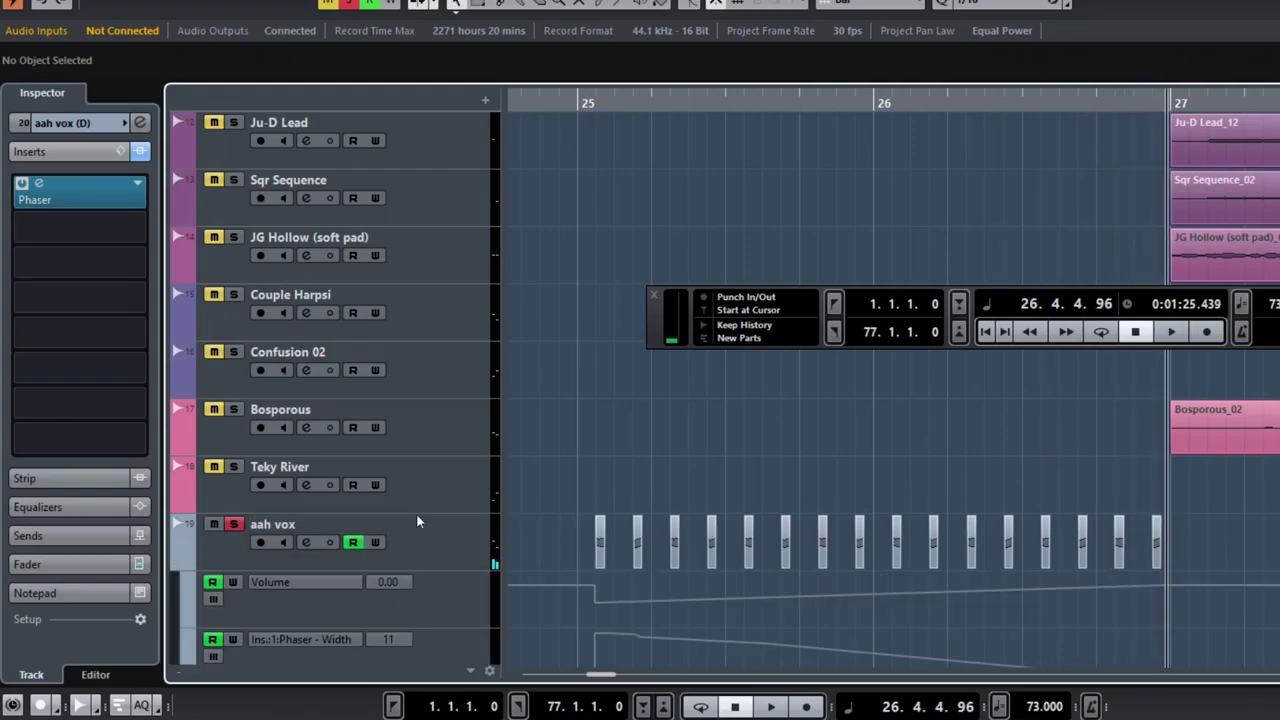
scroll(416, 513, down, 3)
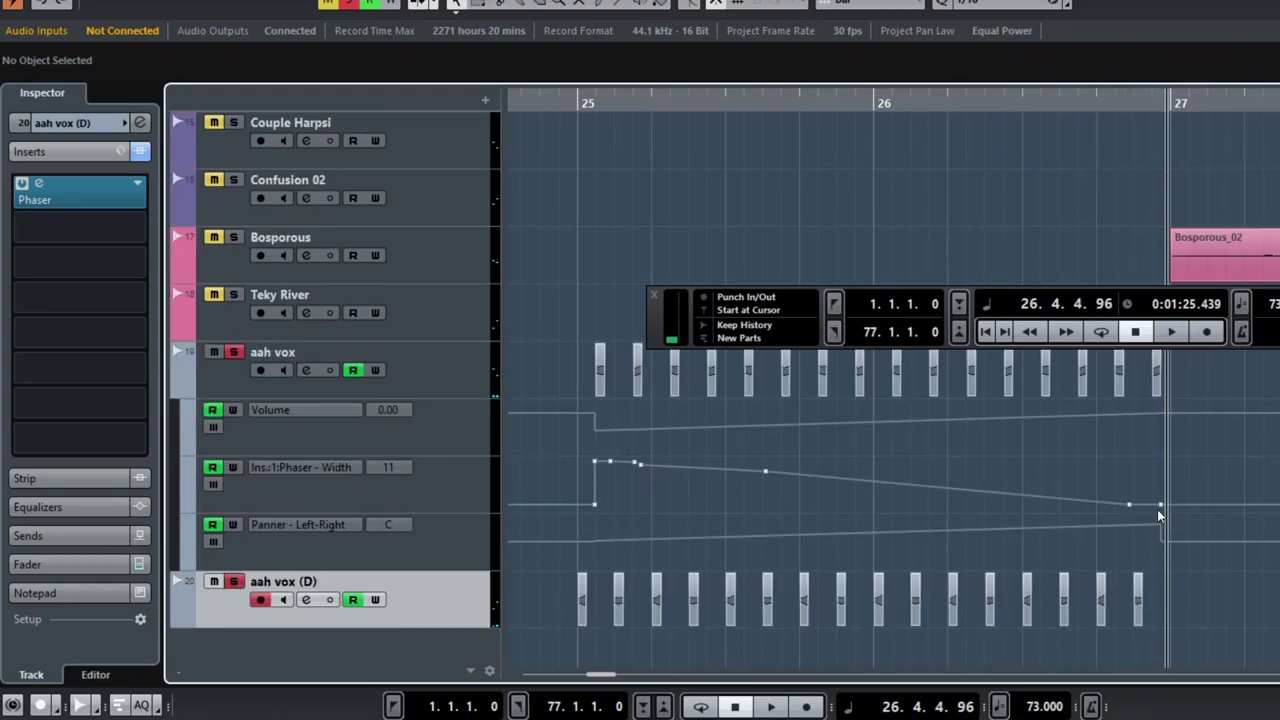
click(176, 621)
scroll(636, 447, down, 3)
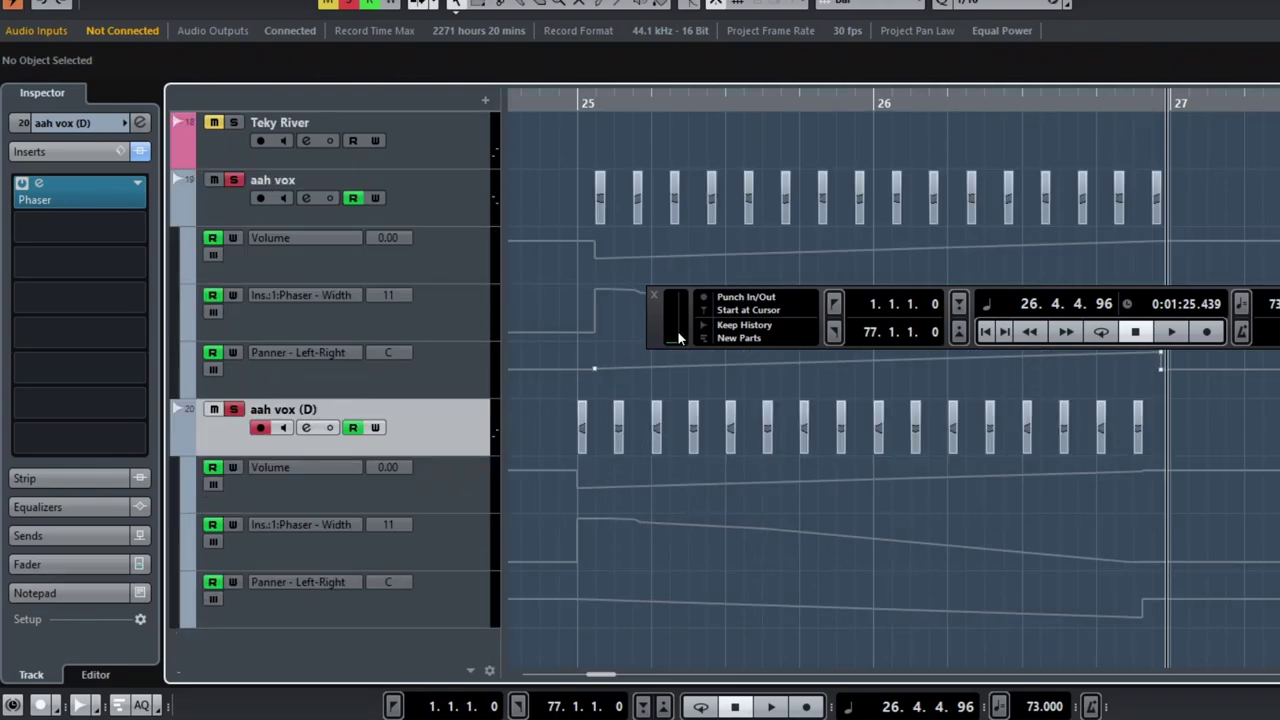
click(580, 117)
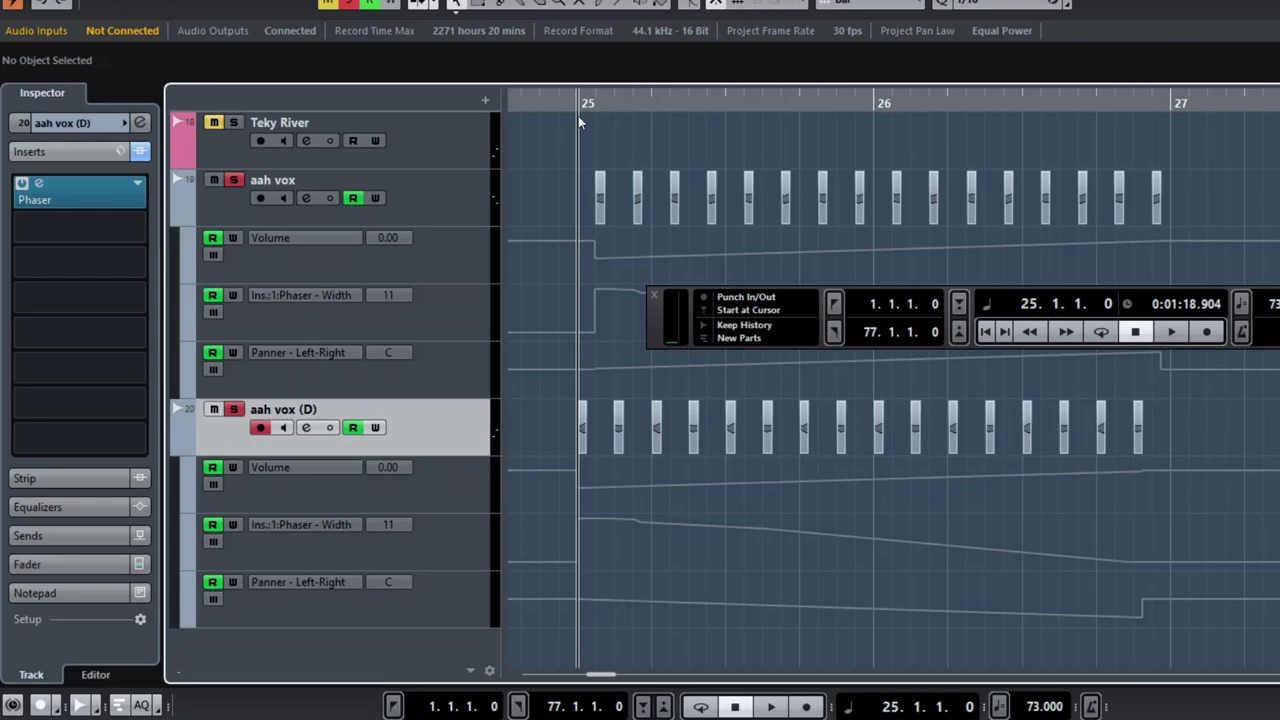
key(space)
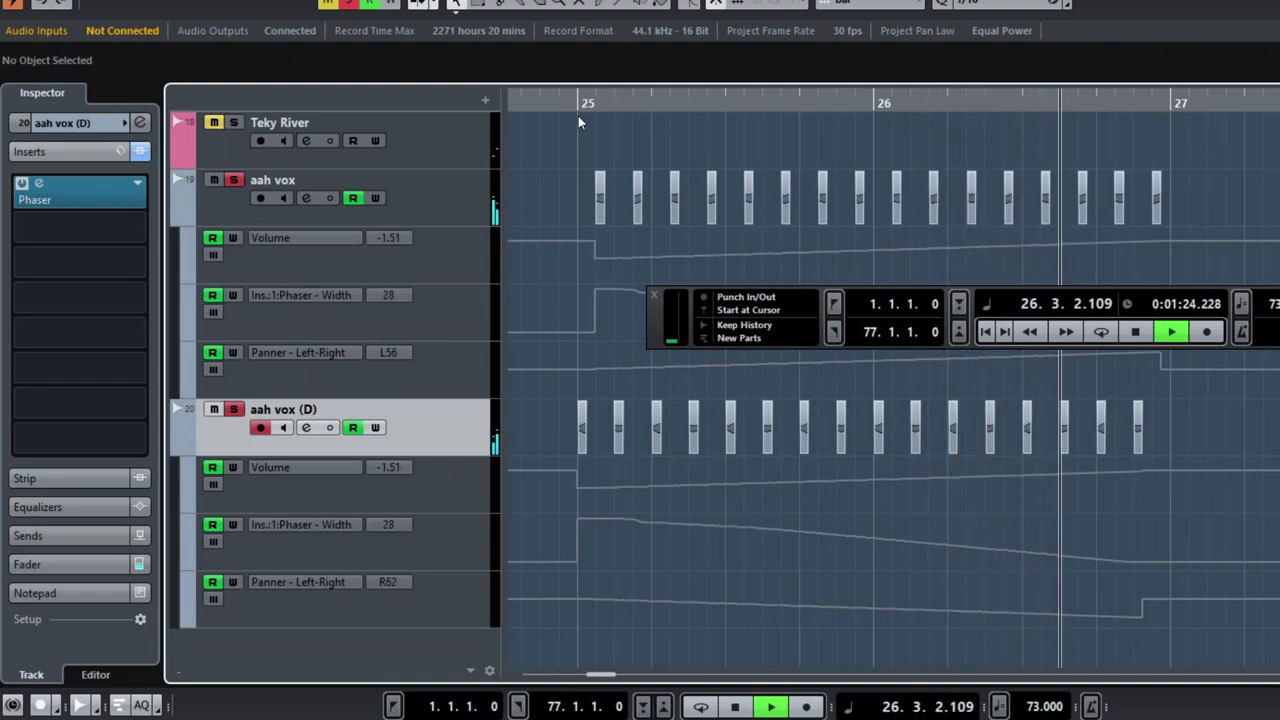
key(space)
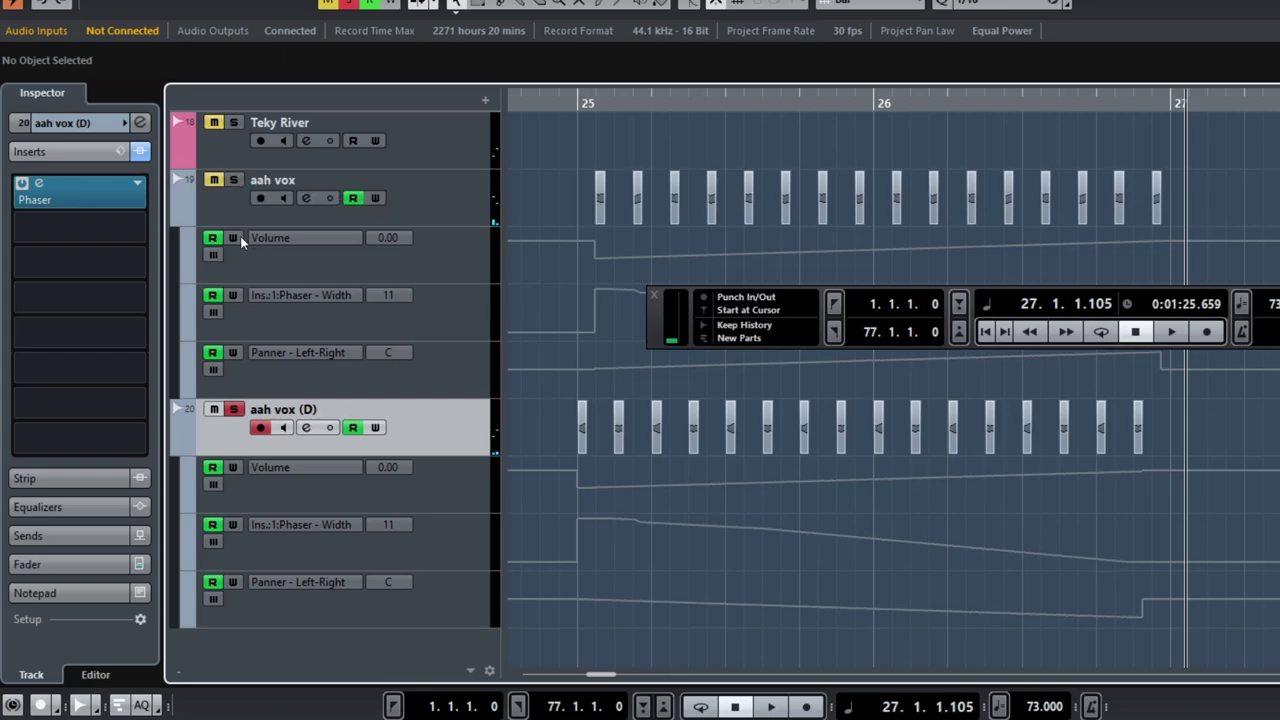
Step: Unsolo both aah vox tracks with their automation lanes hidden, and play the full mix from about bar 24 into bar 27
click(177, 218)
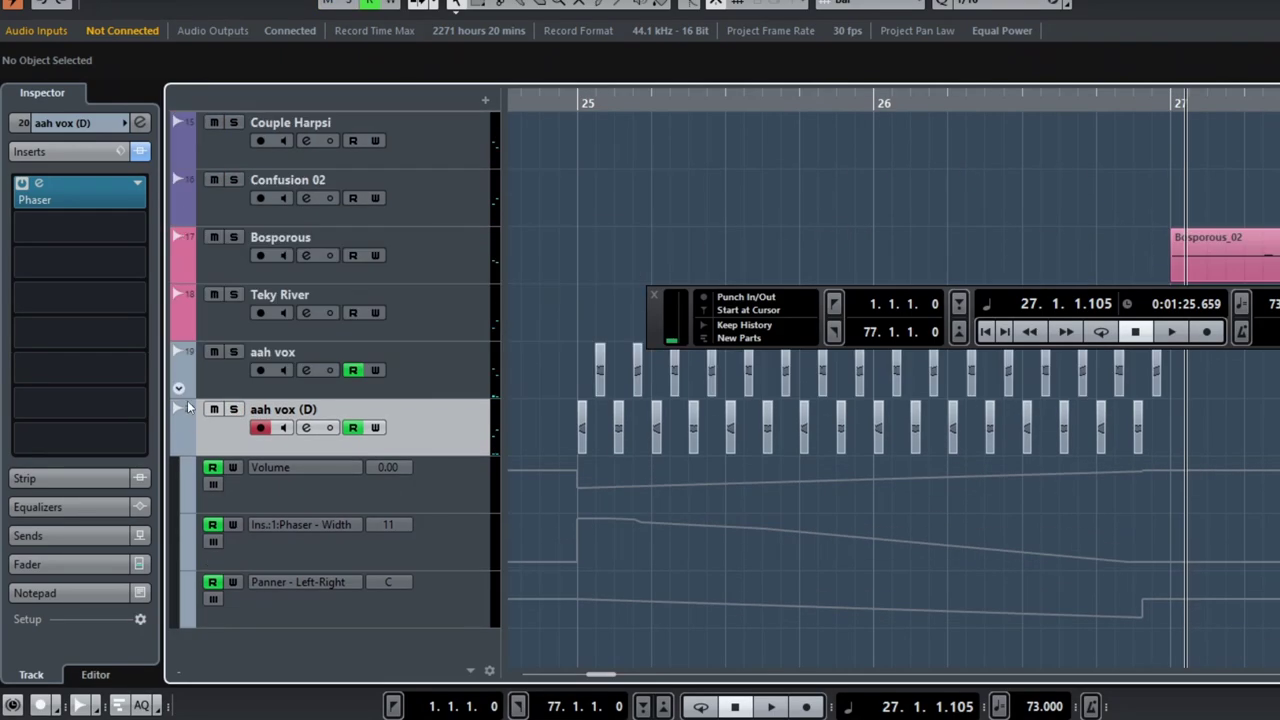
click(180, 447)
scroll(698, 470, down, 5)
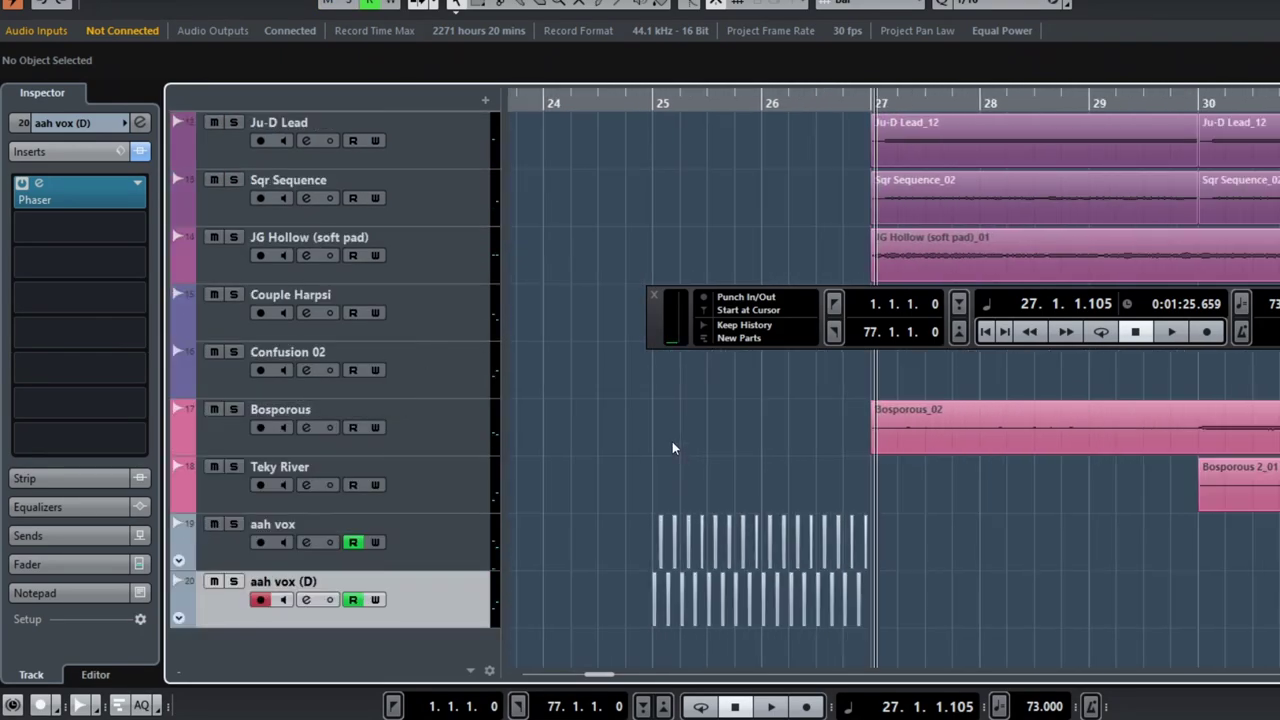
click(567, 108)
key(space)
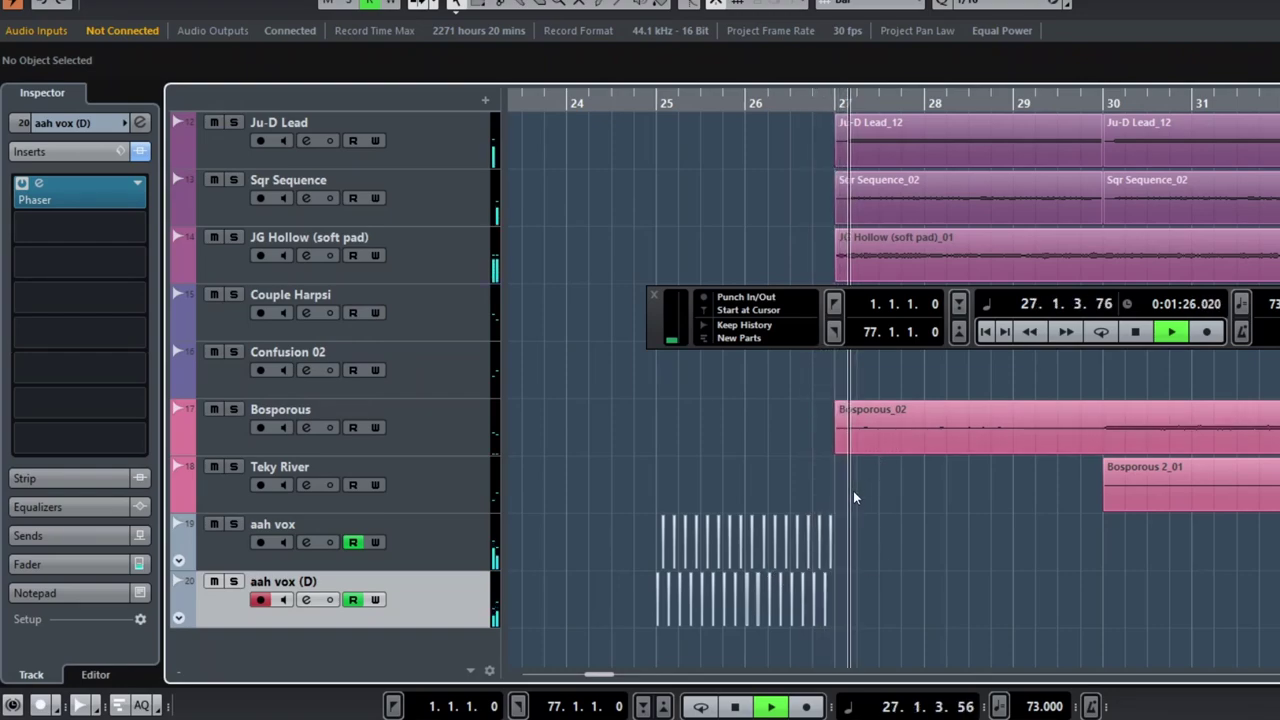
key(space)
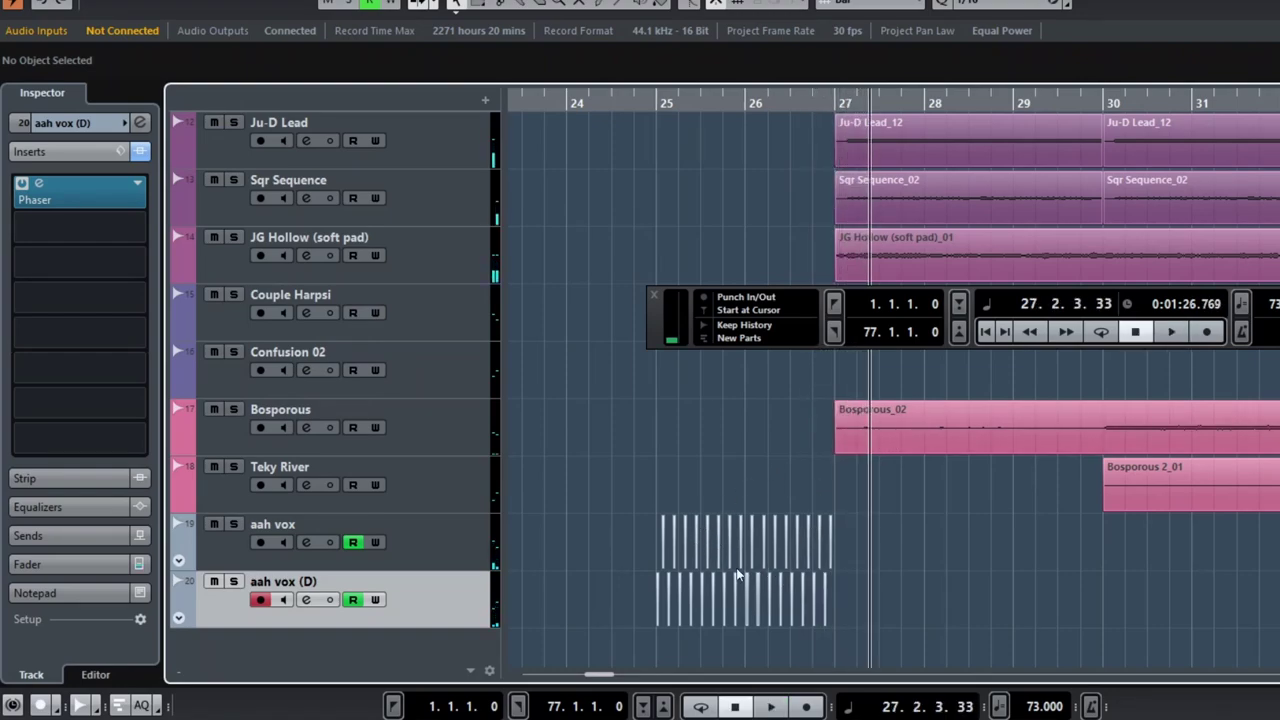
Step: Select all clips on both aah vox tracks, clear the selection, and return the playback position to bar 25
drag(861, 493, 624, 626)
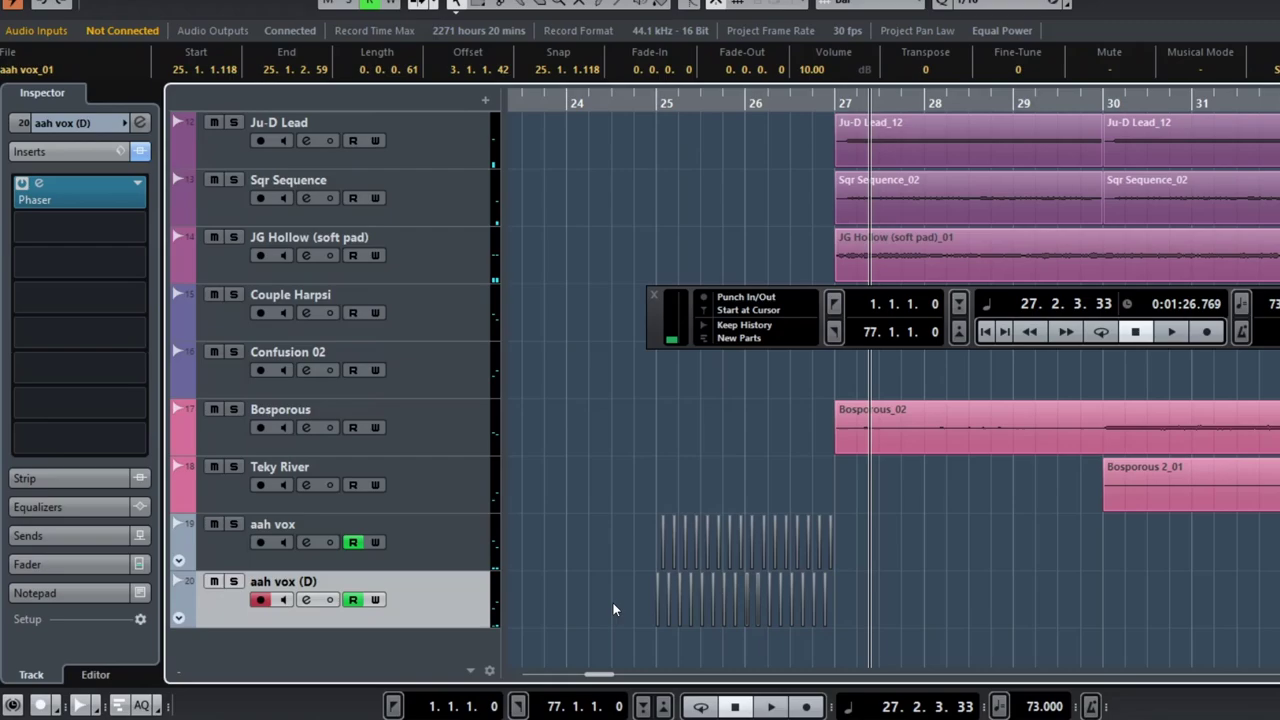
click(668, 490)
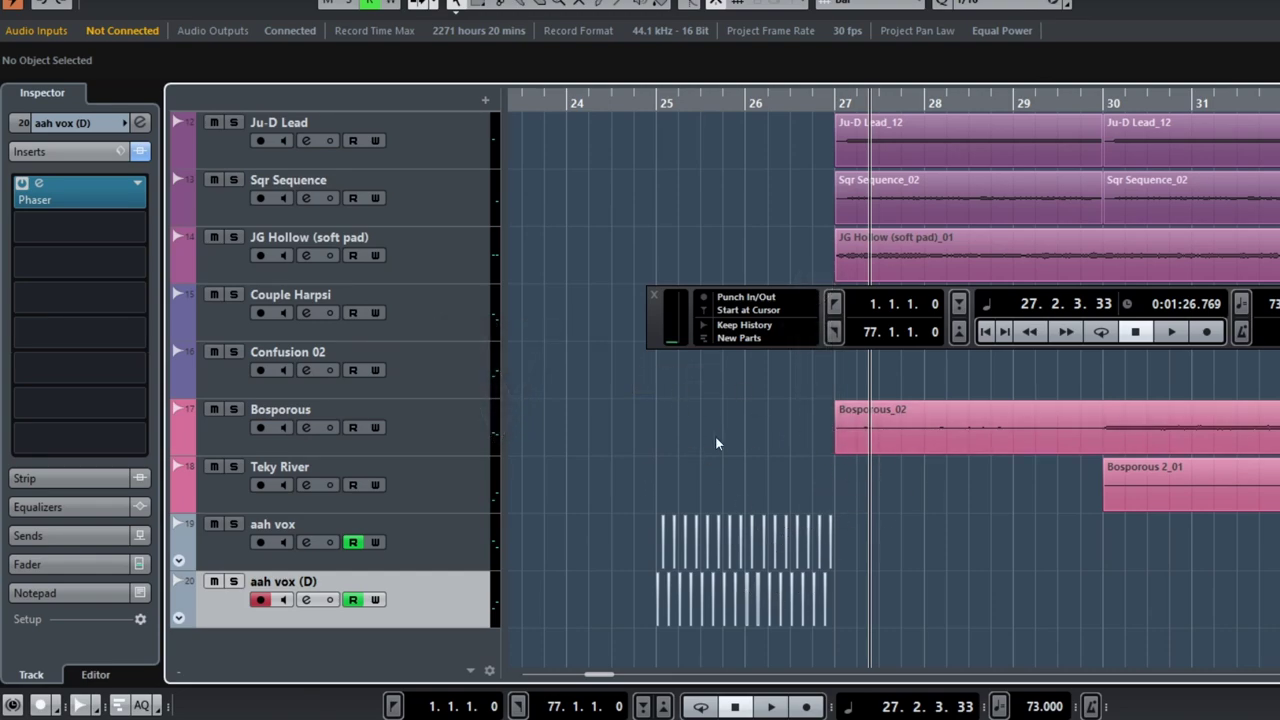
click(658, 103)
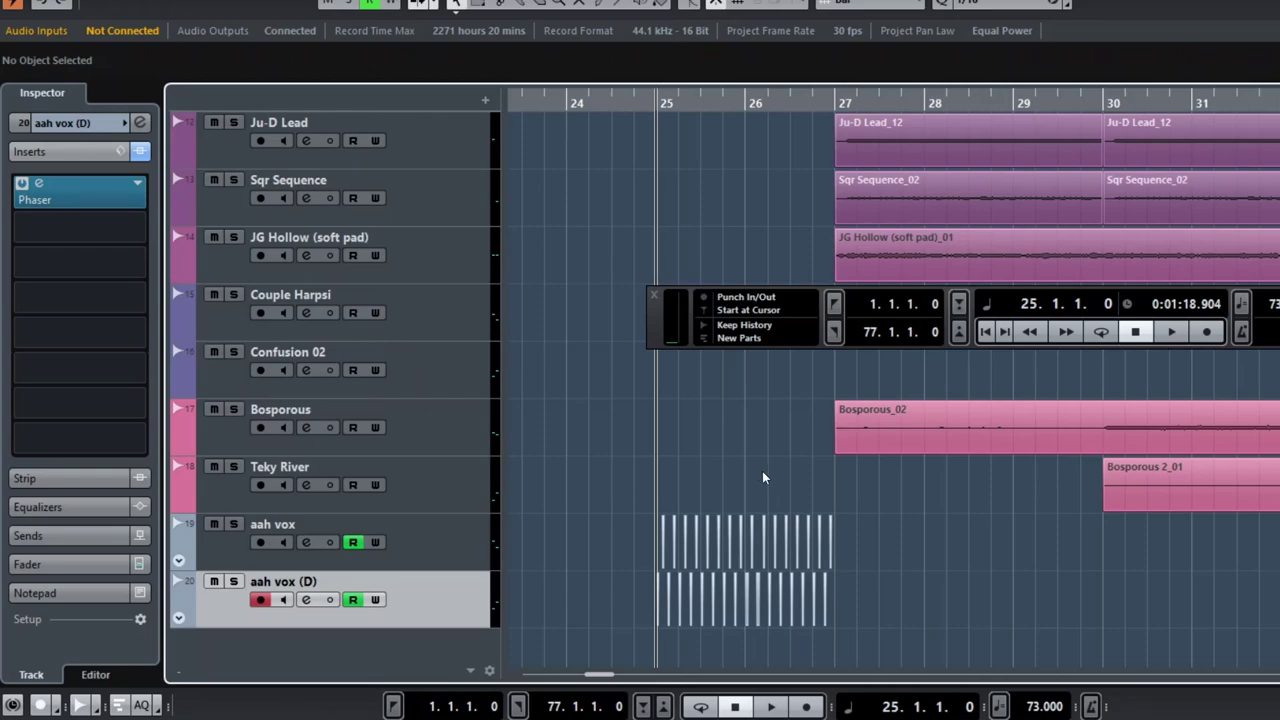
Step: Play the full mix from bar 1 into bar 15, stop, and compare the upper tracks with the layers further down
scroll(724, 466, left, 10)
scroll(709, 446, down, 5)
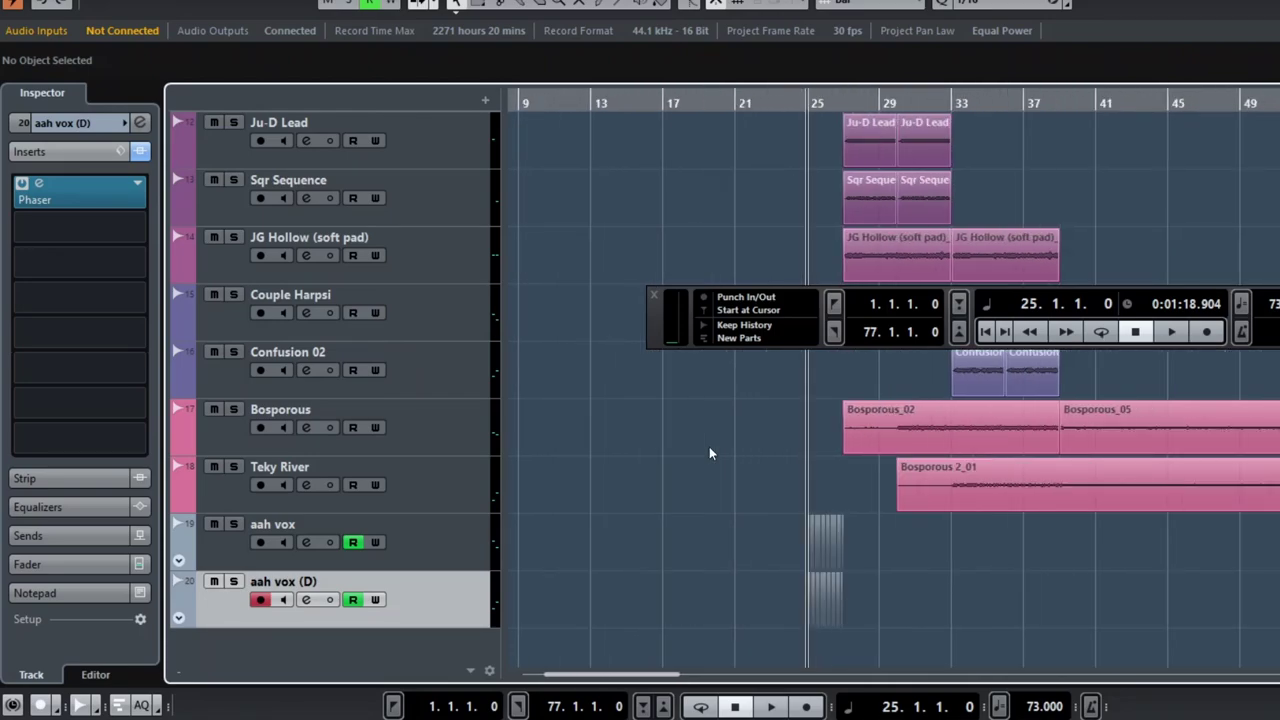
scroll(600, 430, up, 5)
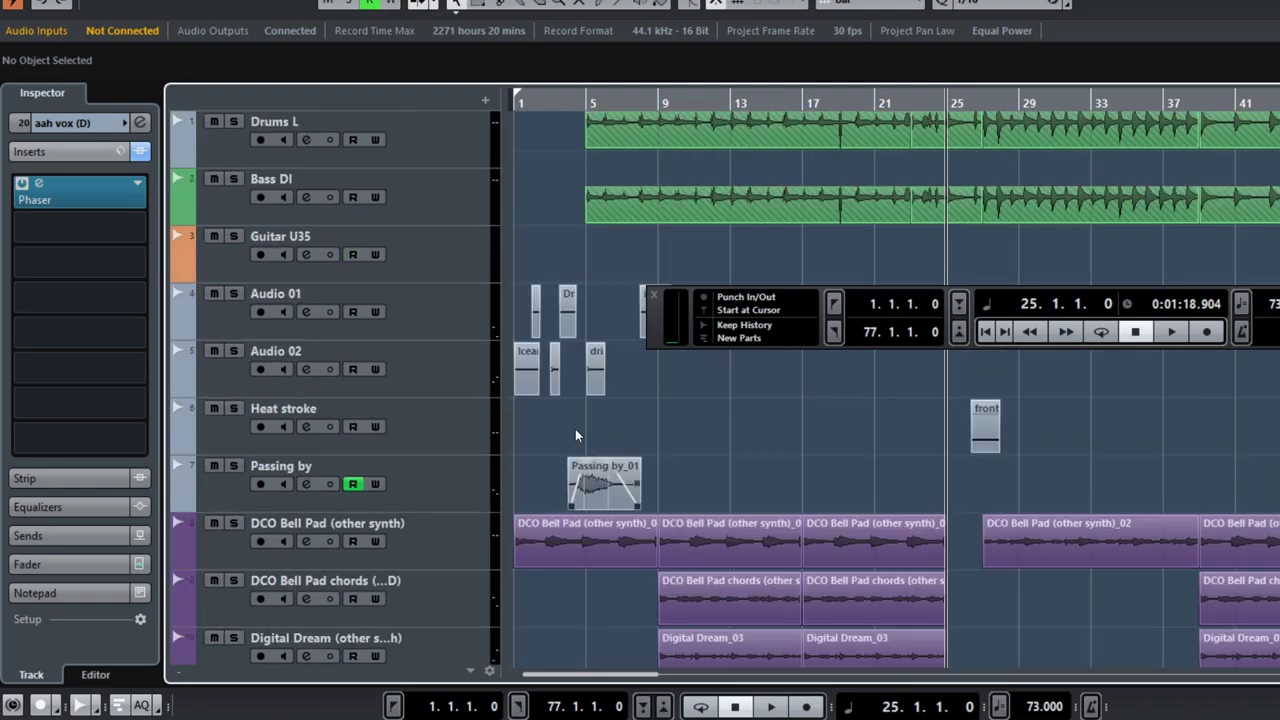
key(Home)
key(space)
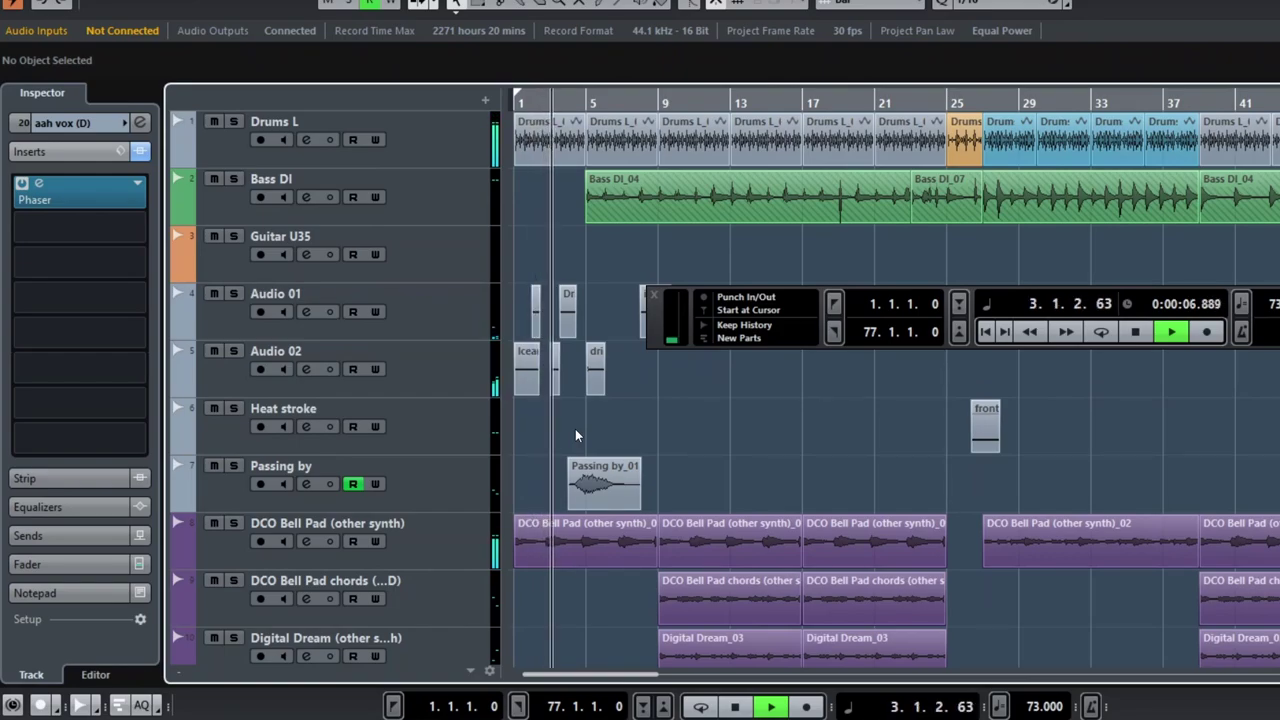
key(space)
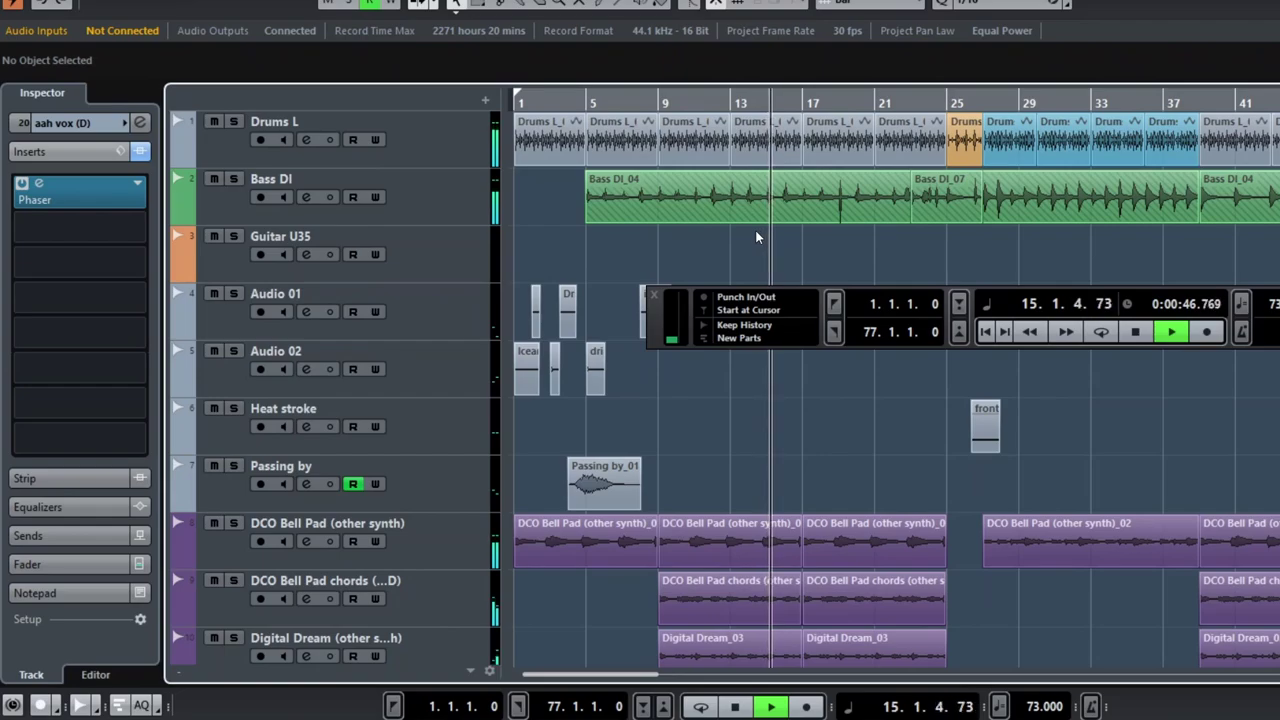
key(space)
scroll(1120, 602, down, 5)
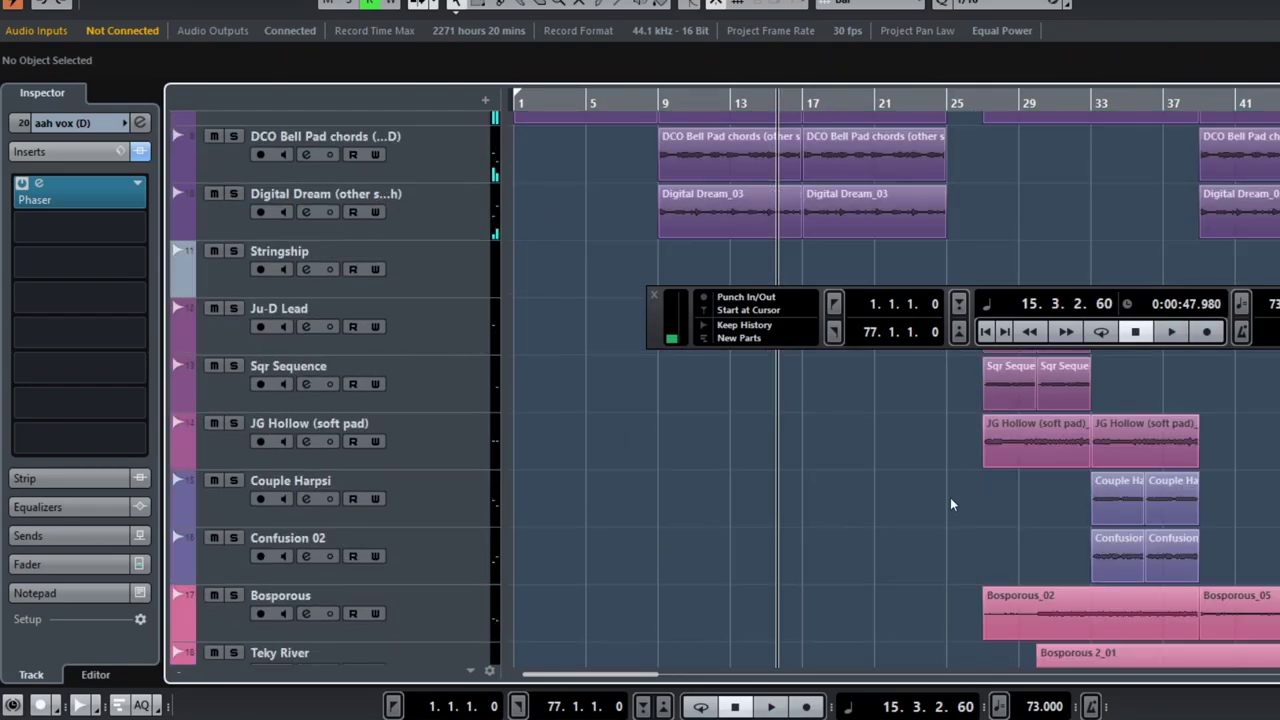
Step: Play the full mix from bar 23 and follow the chopped aah vox clips into bar 27
click(923, 102)
scroll(876, 194, up, 3)
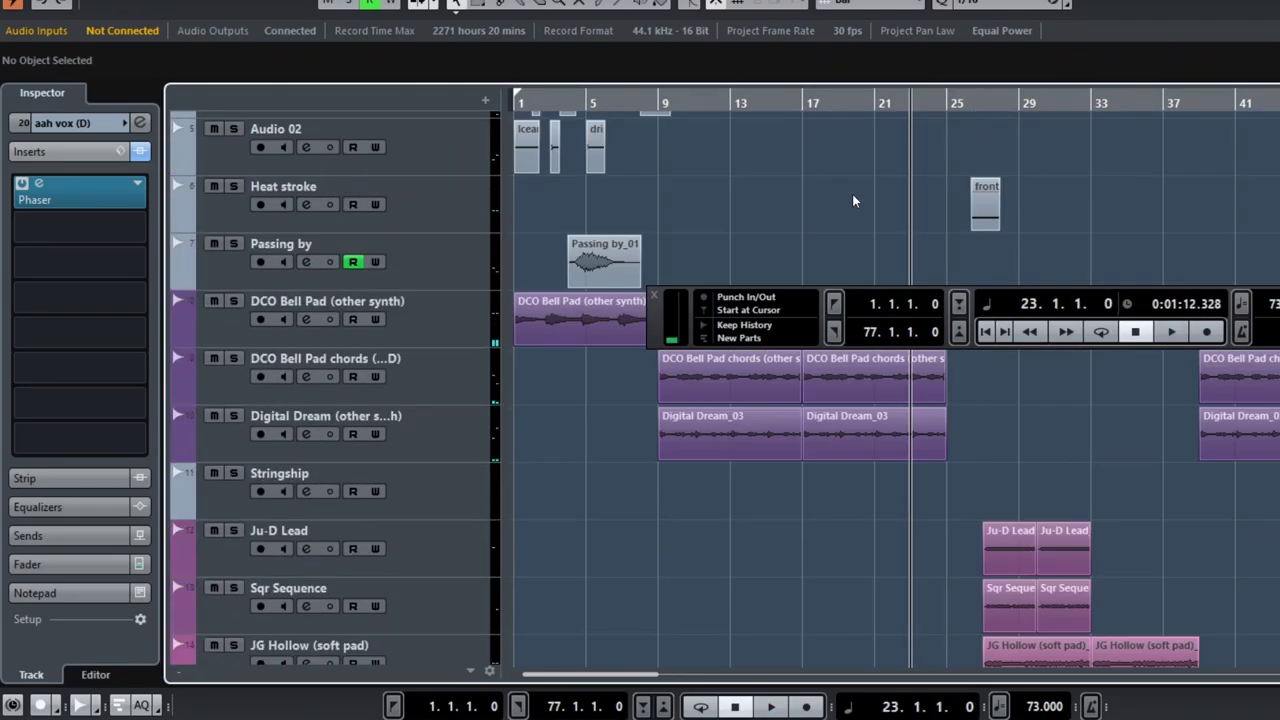
key(space)
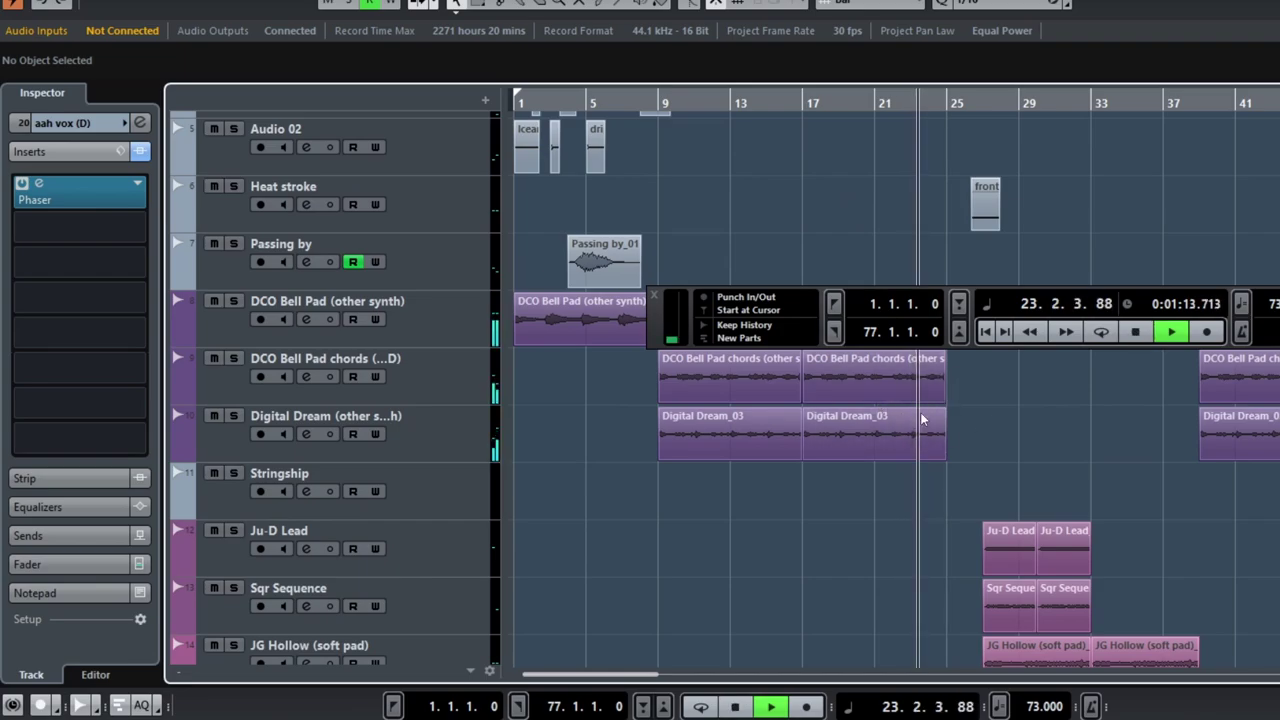
scroll(1042, 417, down, 4)
scroll(998, 404, up, 2)
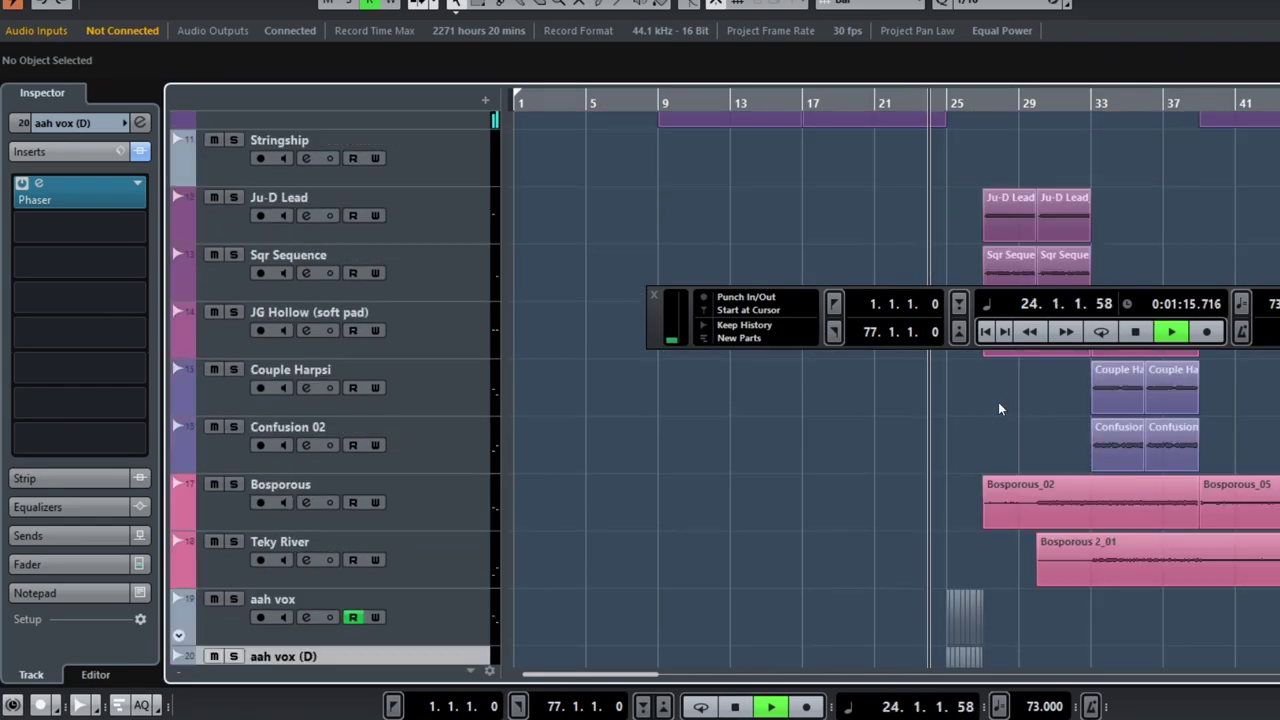
scroll(998, 557, up, 3)
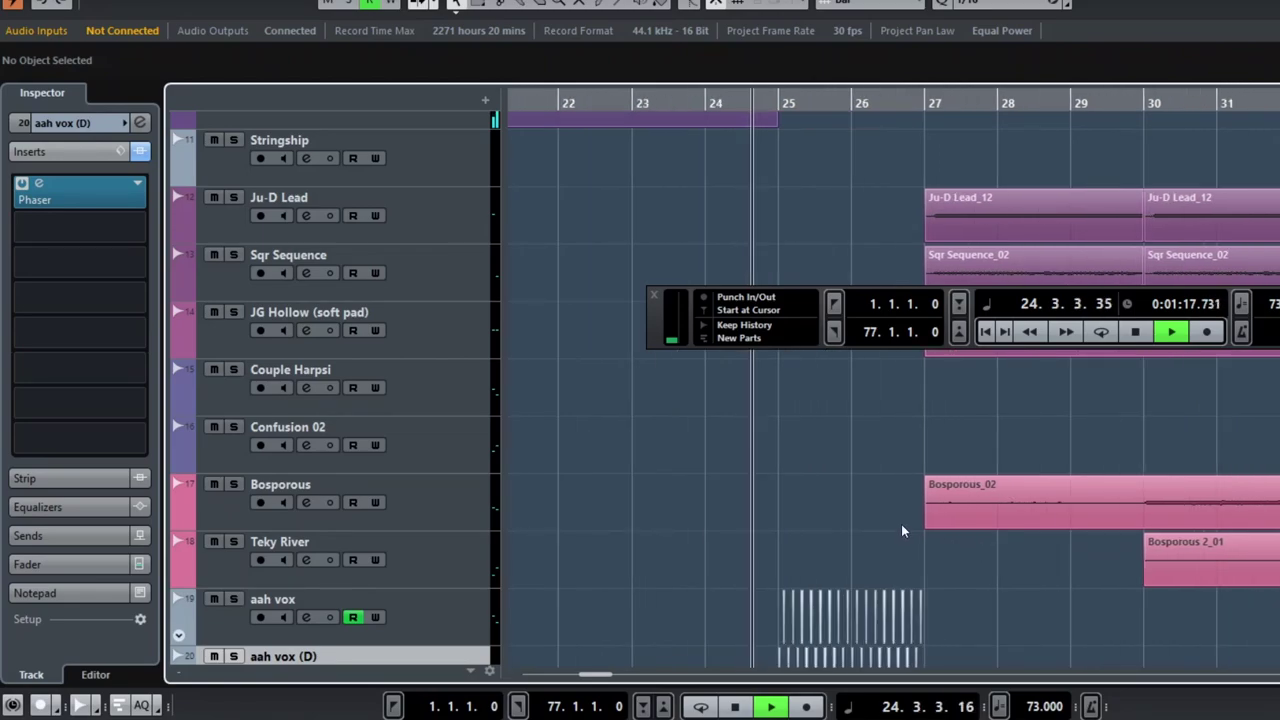
scroll(827, 512, down, 1)
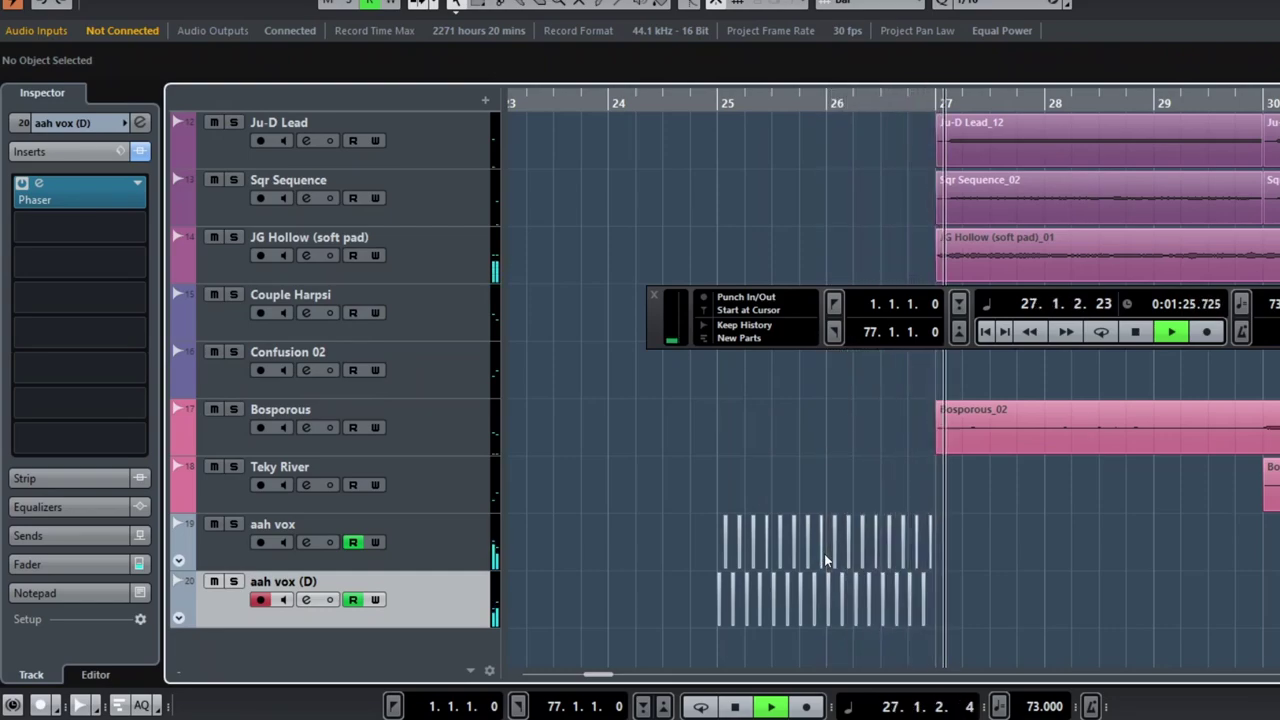
scroll(955, 510, down, 4)
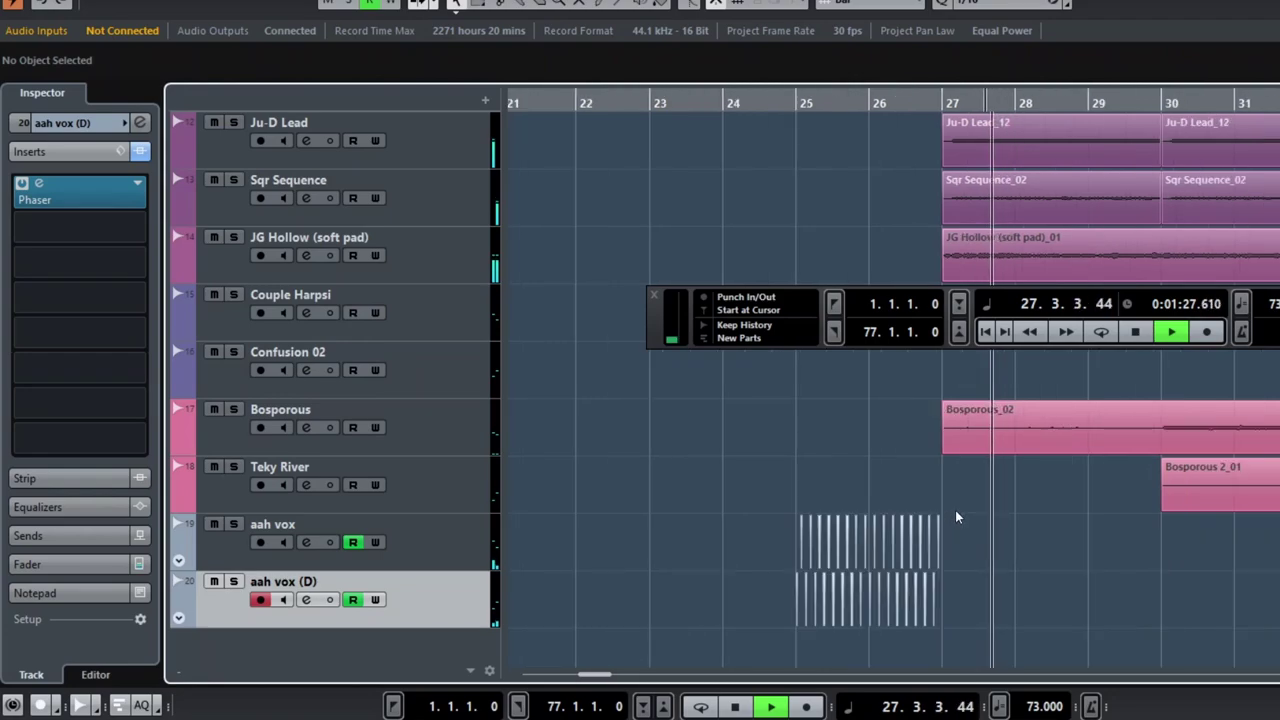
Step: Follow the lead, pad and Bosporous layers from bar 27 into bar 32, select the Bosporous_02 clip, and stop playback
scroll(979, 454, right, 3)
scroll(979, 454, right, 2)
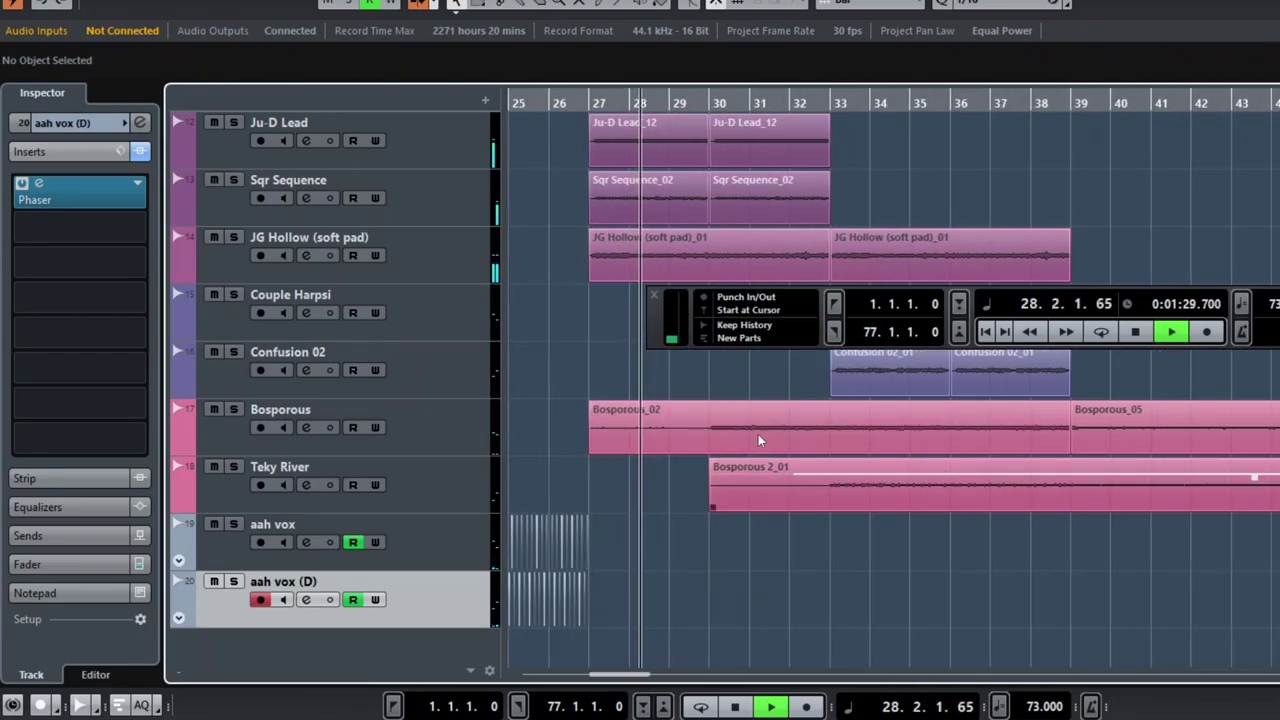
scroll(704, 367, up, 2)
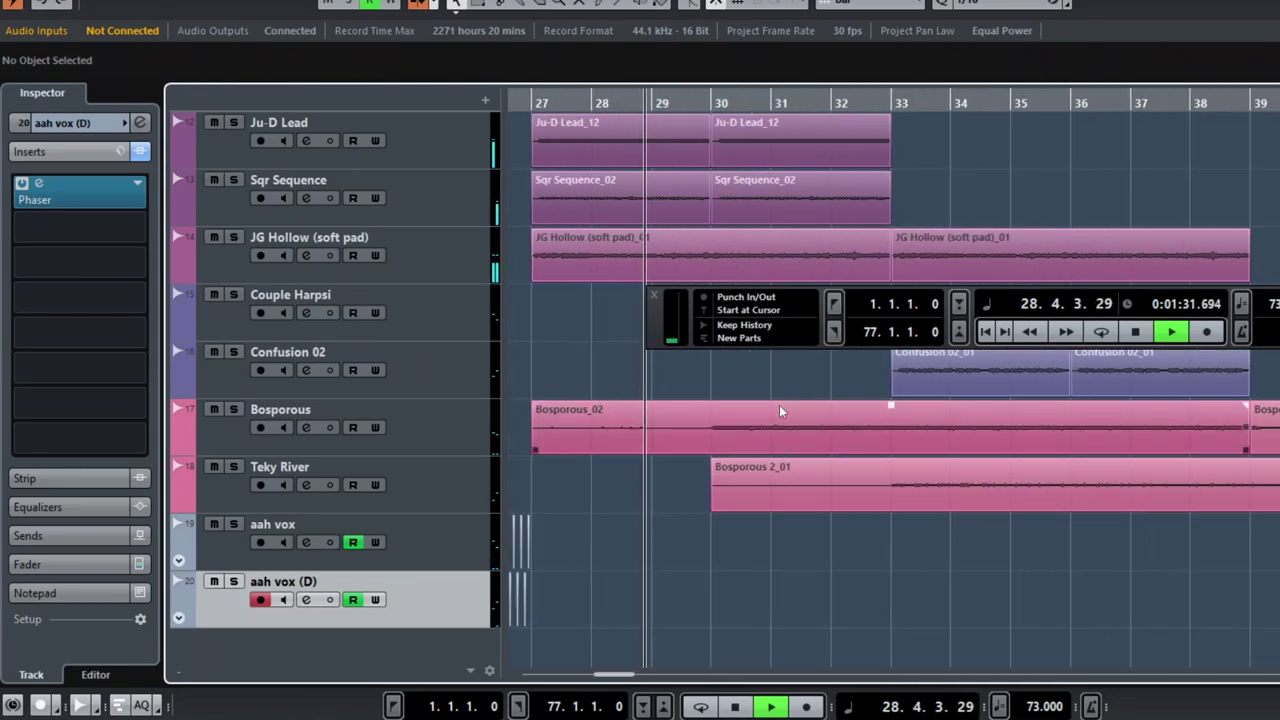
scroll(768, 420, up, 2)
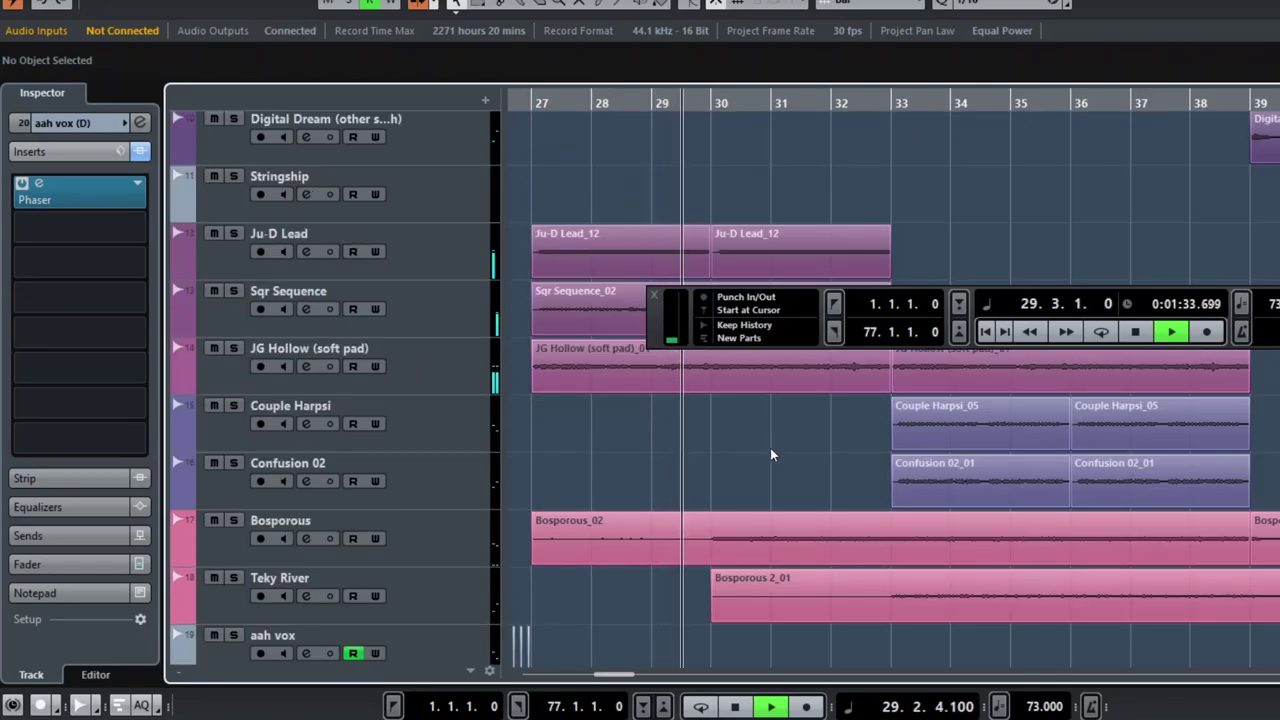
click(756, 535)
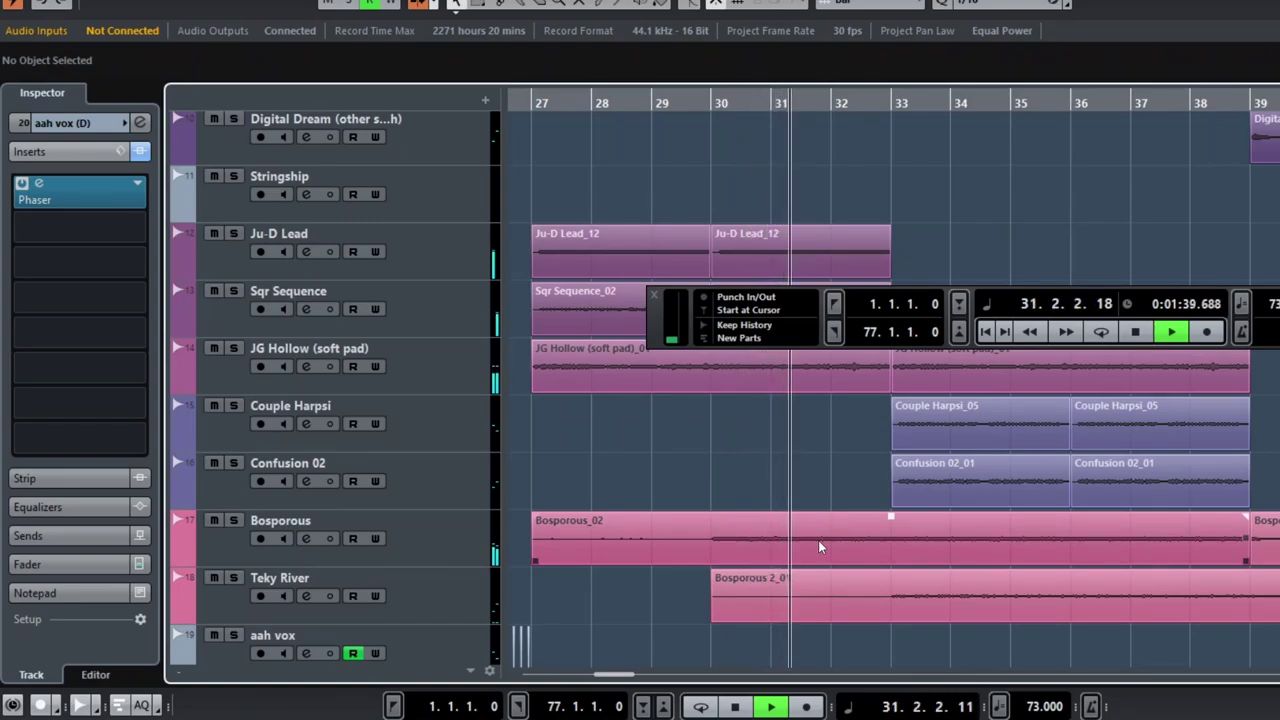
click(819, 494)
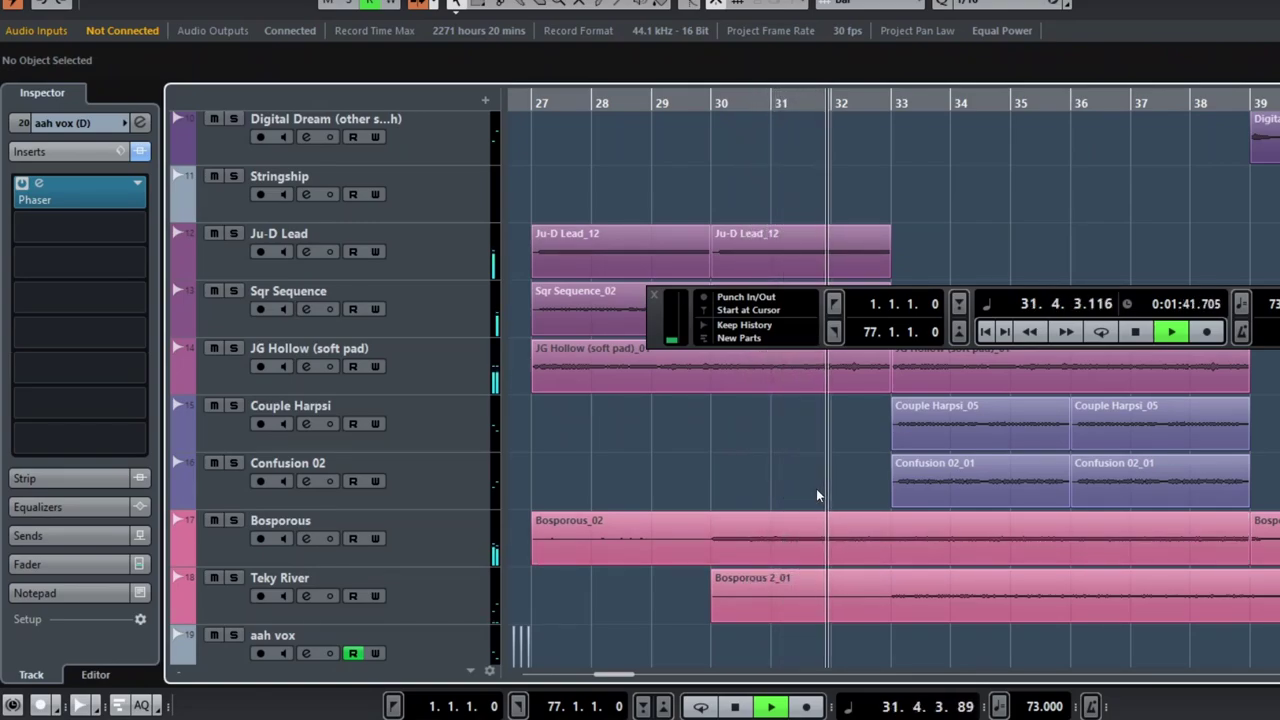
click(721, 532)
key(space)
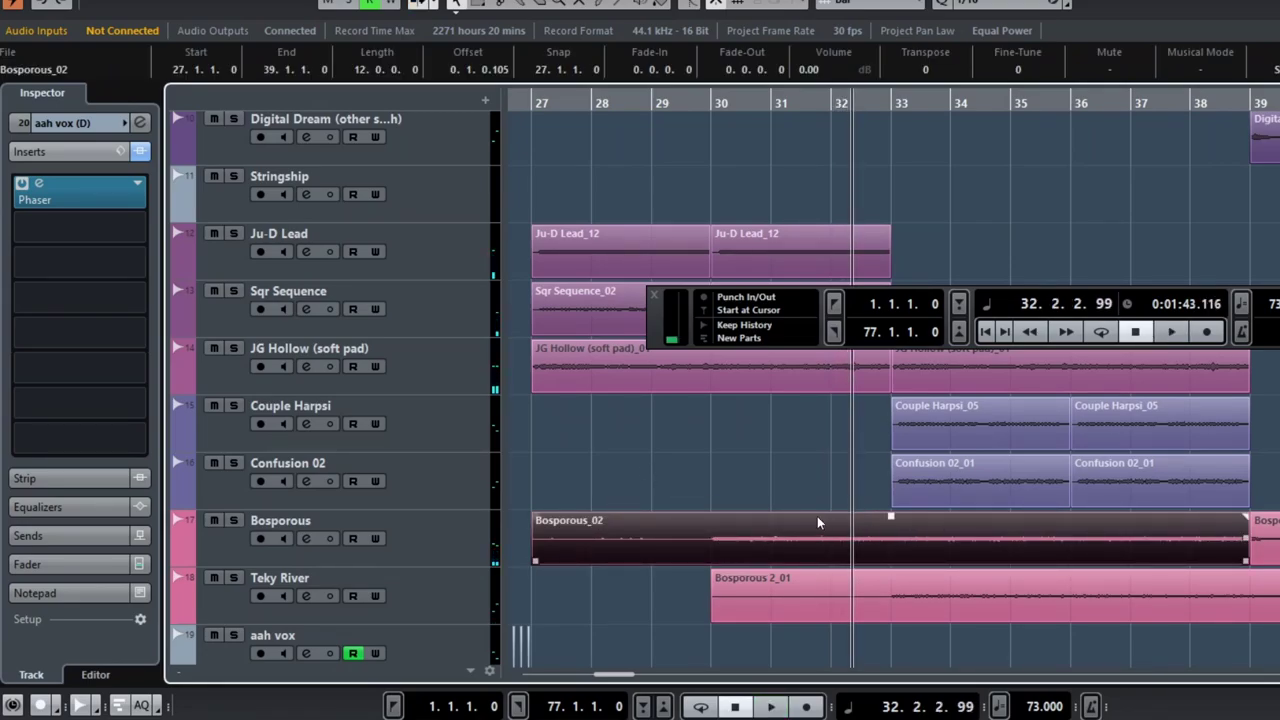
Step: Select the Bosporous track, resume playback from bar 32, and select the Couple Harpsi and Confusion 02 clips between bars 33 and 39
click(429, 534)
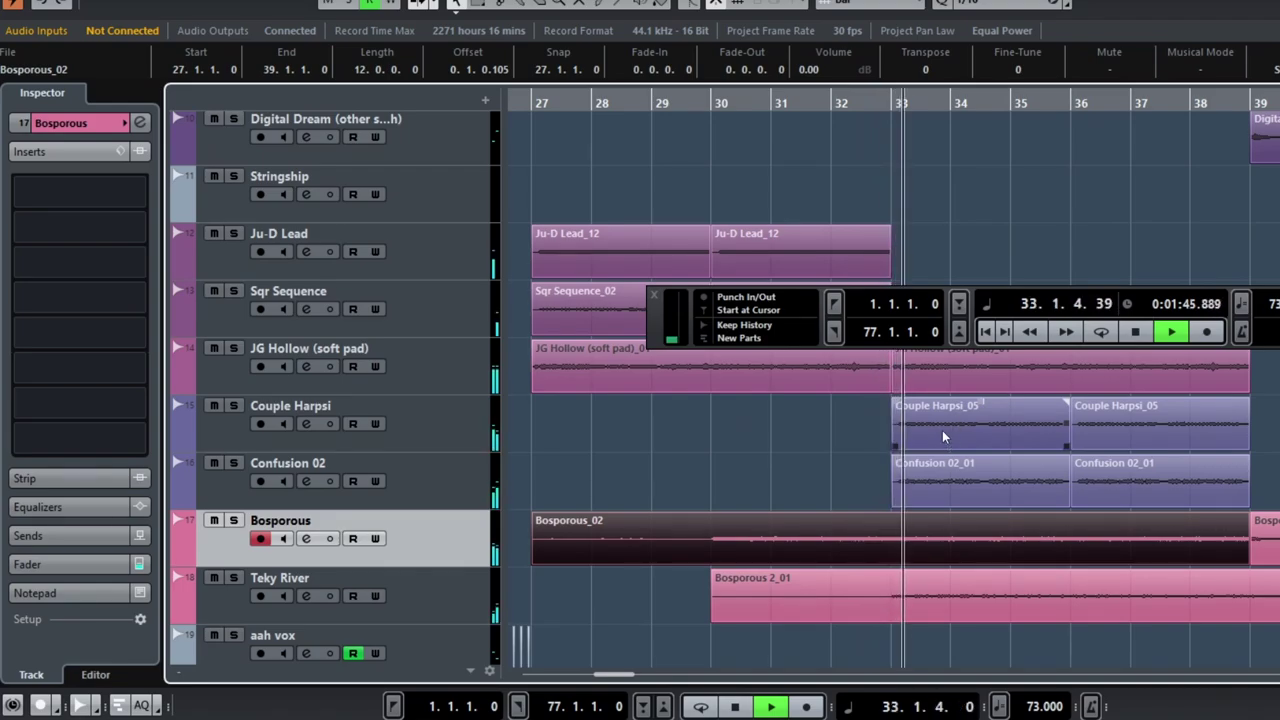
drag(857, 421, 1199, 487)
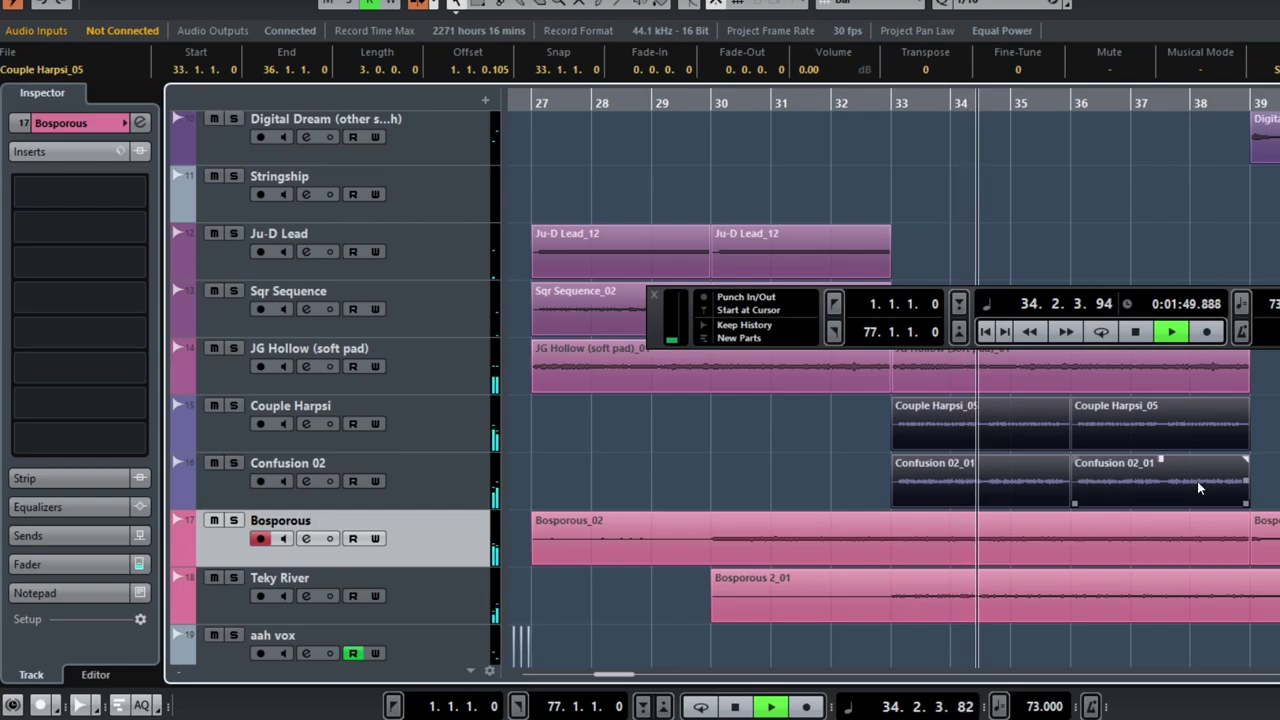
scroll(1112, 458, left, 3)
scroll(1078, 441, right, 8)
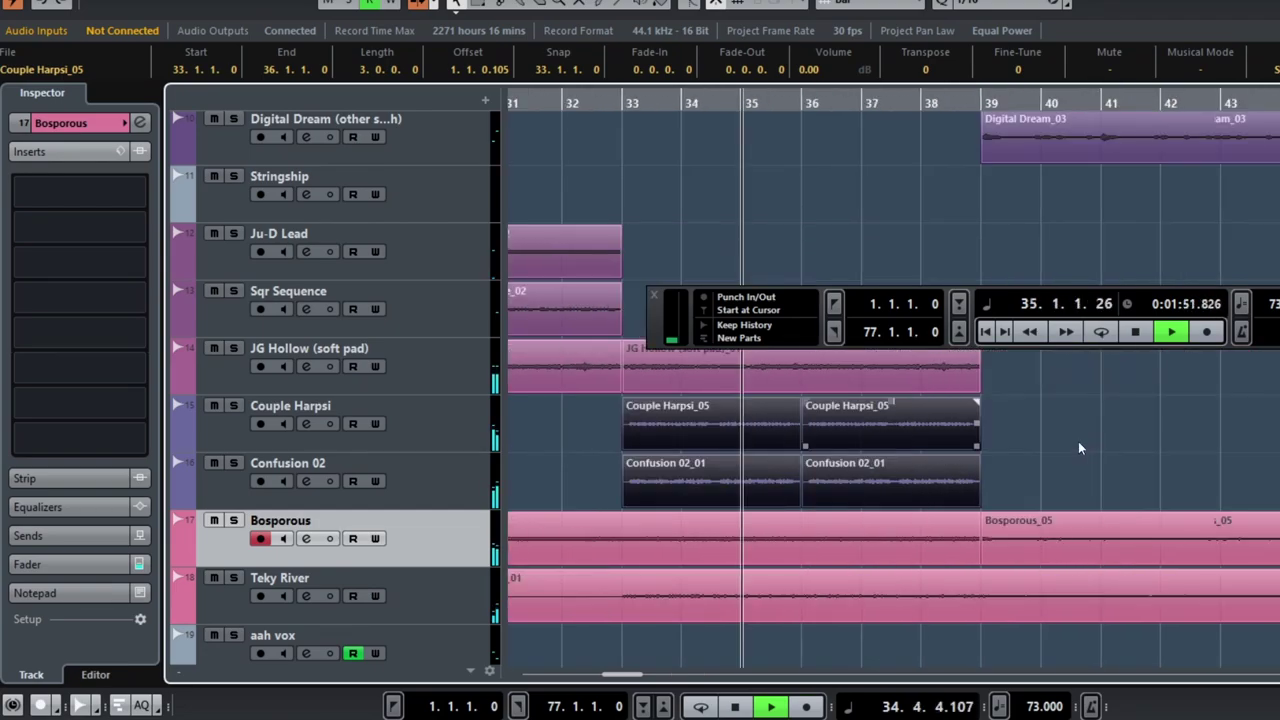
Step: Follow the mix up to the pad entries at bar 39, clear the clip selection, and stop playback
scroll(900, 430, up, 2)
scroll(867, 426, up, 2)
scroll(867, 426, down, 2)
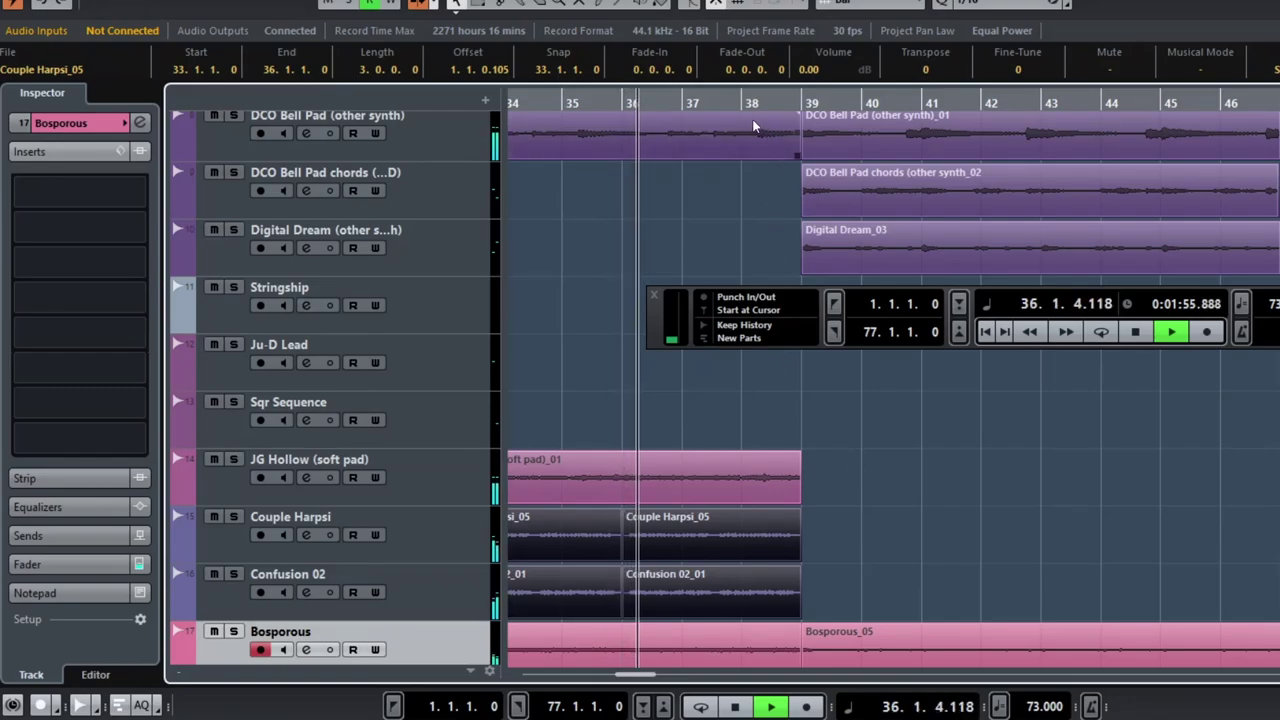
click(817, 438)
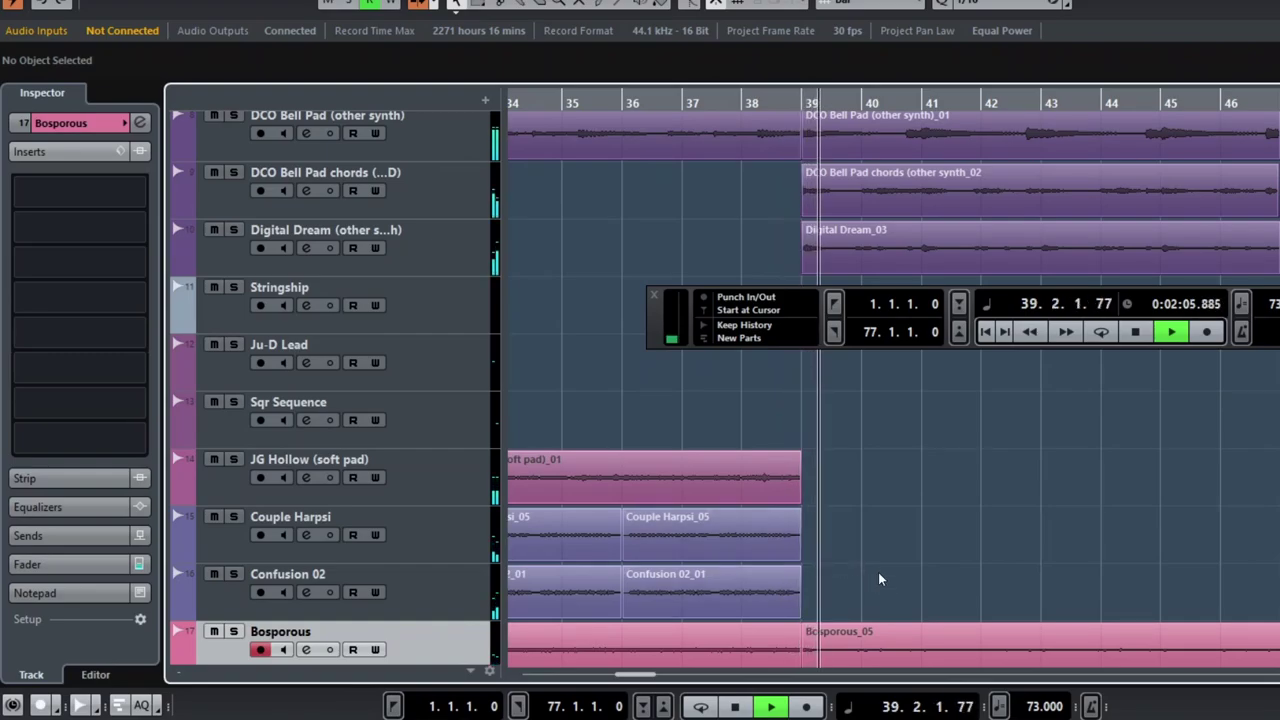
key(space)
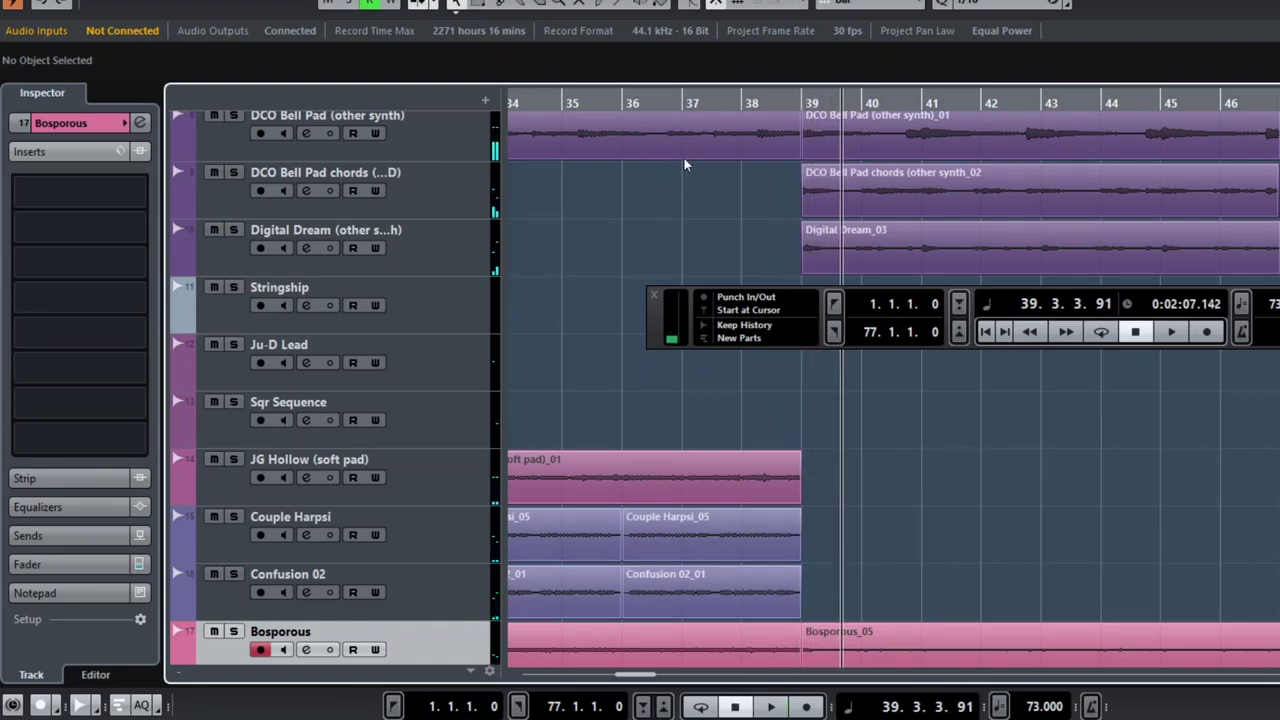
Step: Replay the transition from bar 36 into bar 40 with the full mix and stop
click(707, 103)
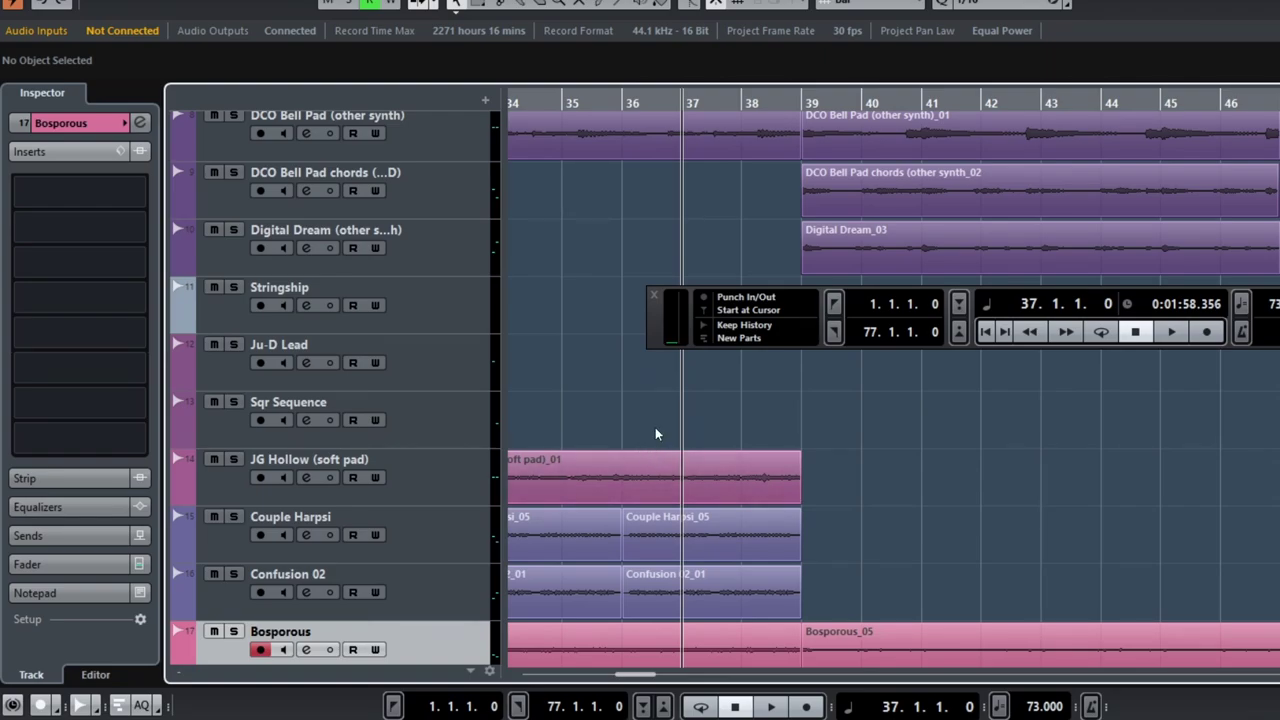
click(630, 106)
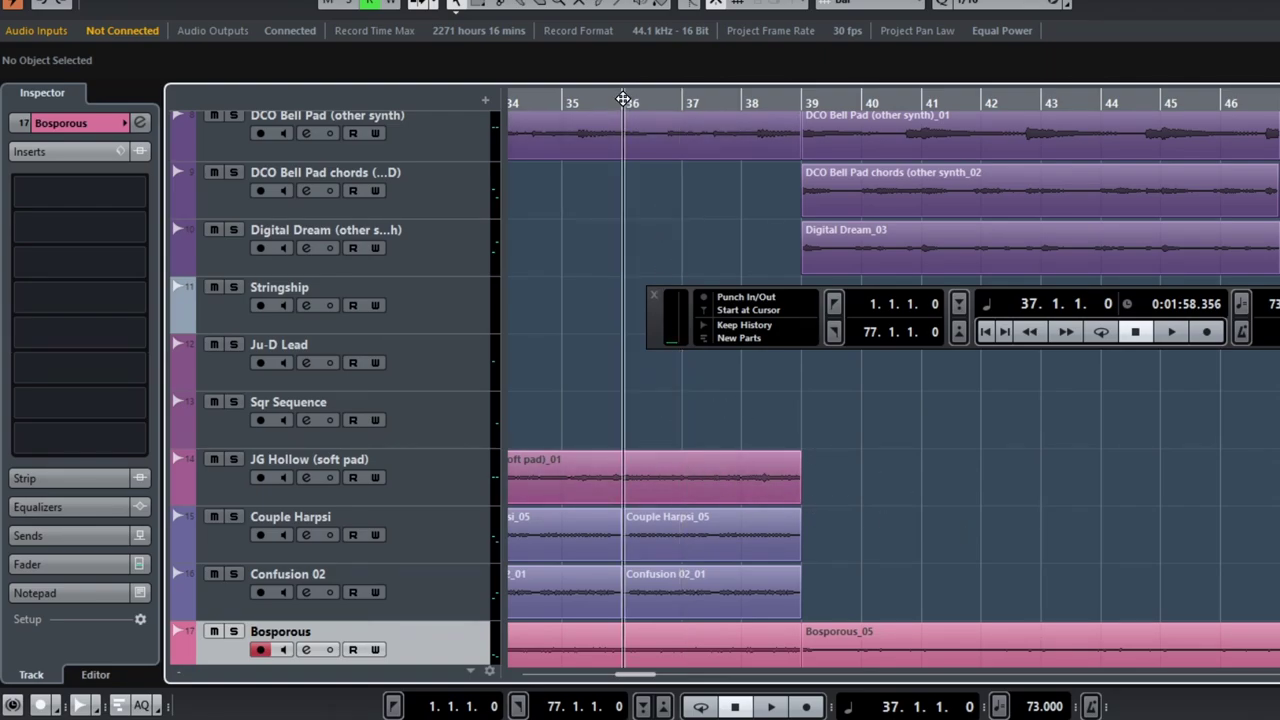
key(space)
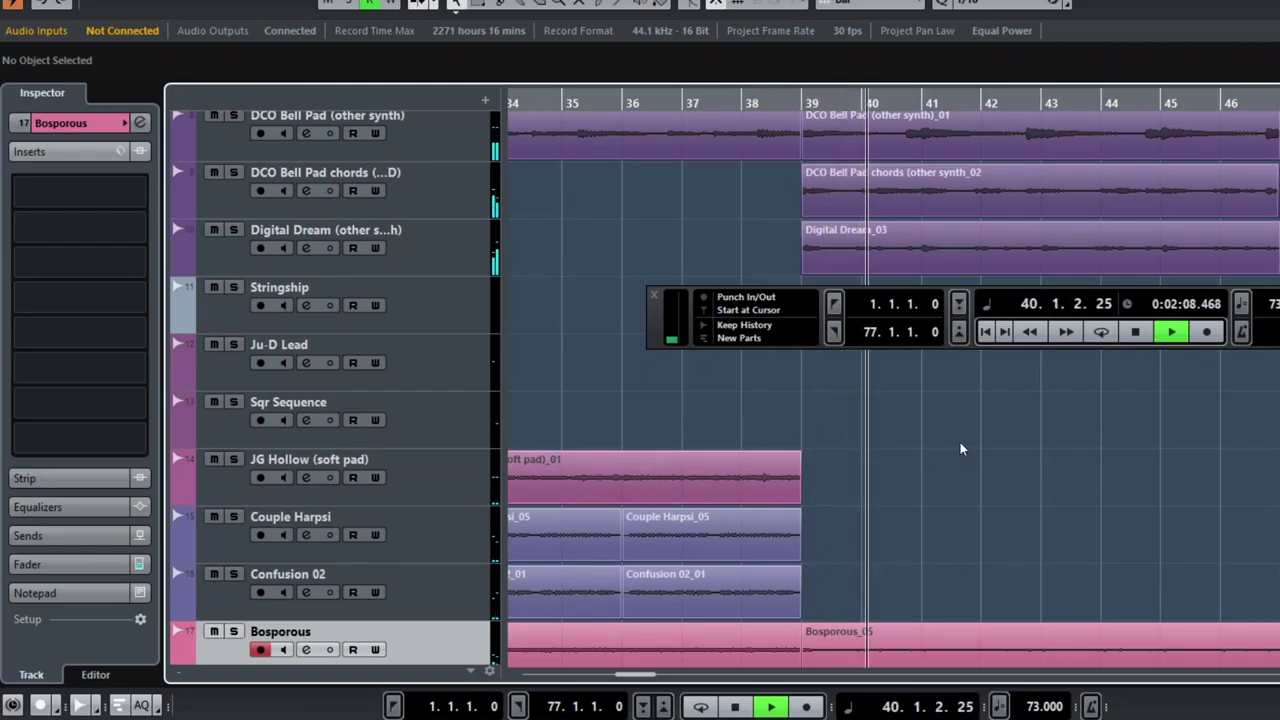
key(space)
Step: Examine the layers in the final section and play the full mix from bar 67, at the start of the Stringship clip
scroll(954, 453, down, 5)
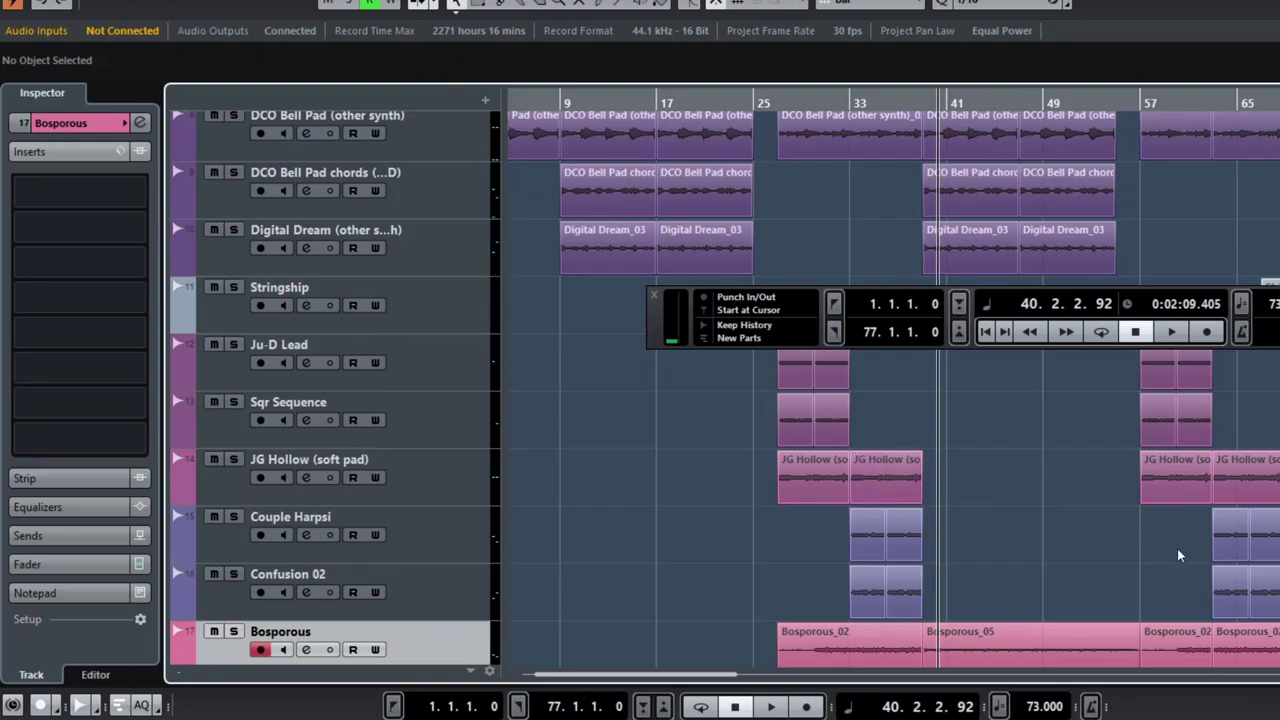
scroll(1150, 545, up, 3)
scroll(808, 479, up, 2)
scroll(808, 479, right, 2)
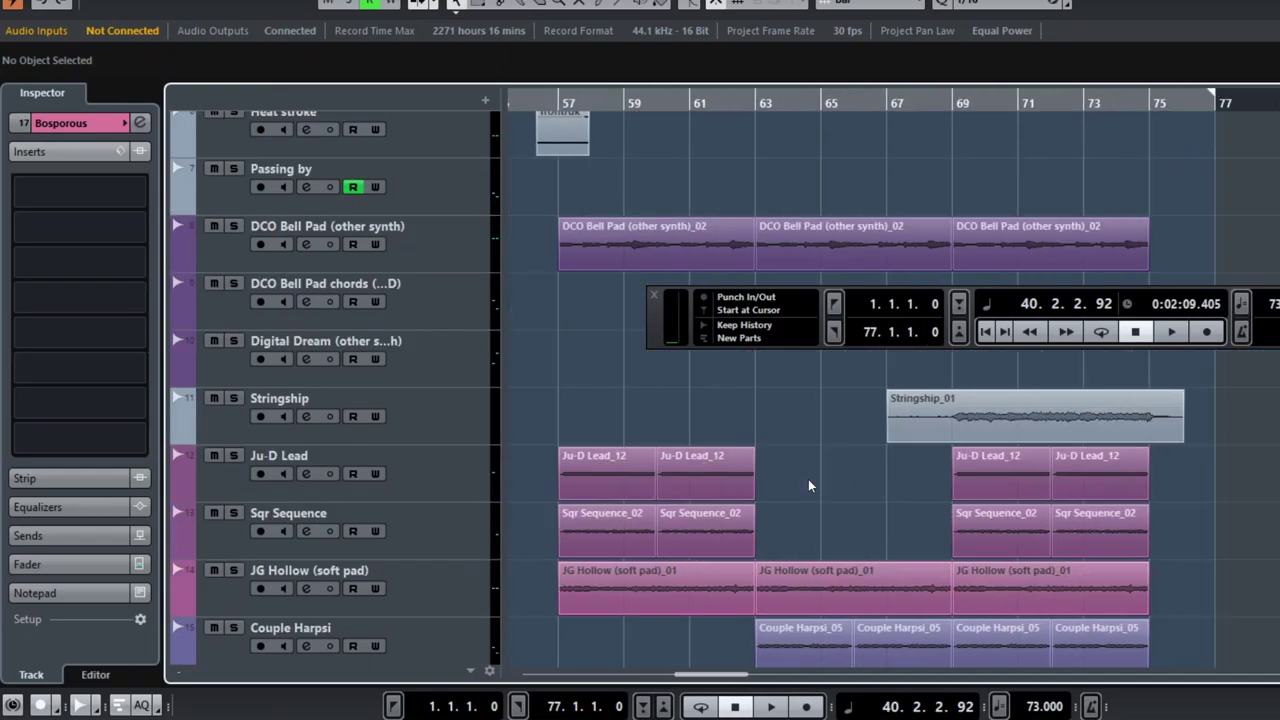
scroll(808, 479, right, 2)
scroll(808, 479, down, 4)
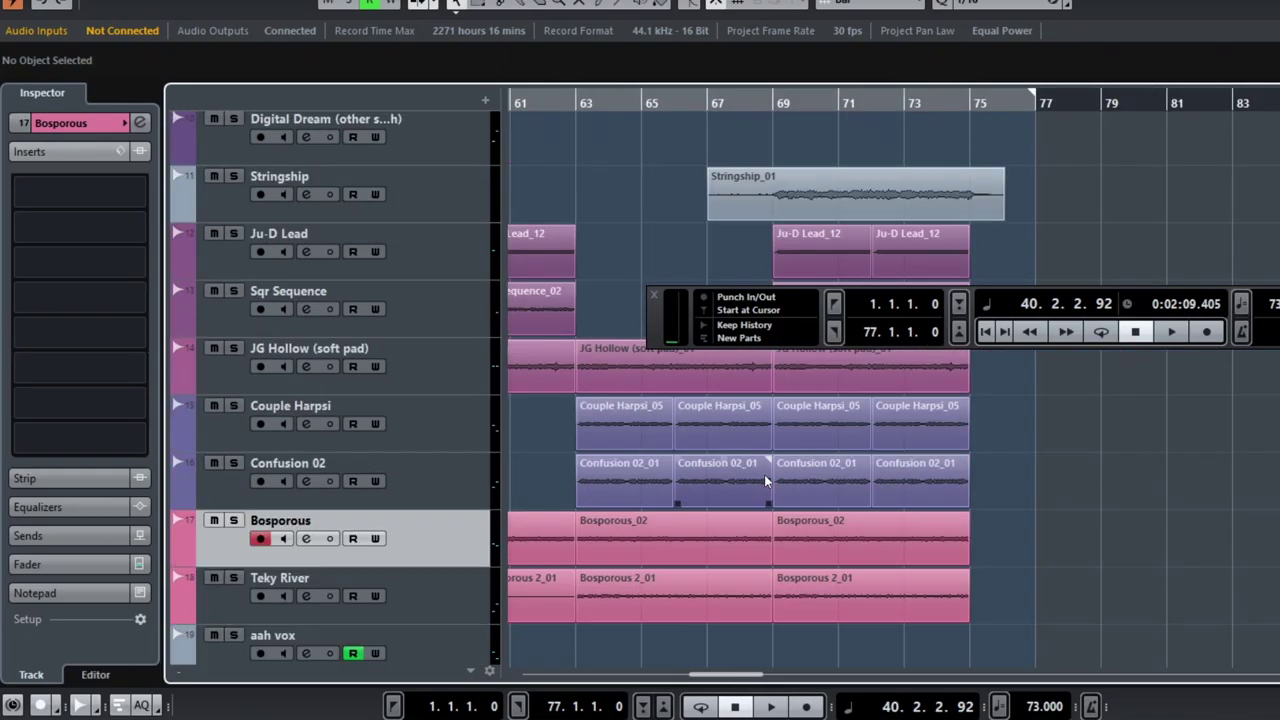
click(711, 97)
key(space)
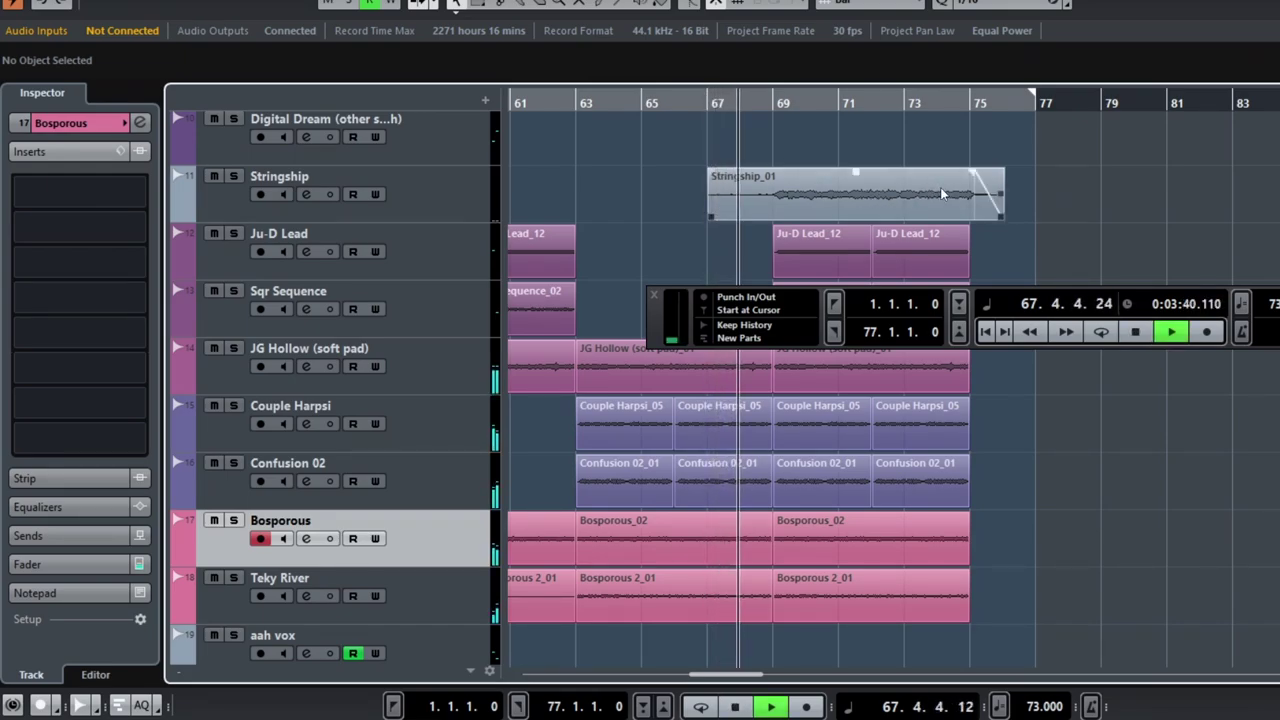
Step: Select the Ju-D Lead and Sqr Sequence clips between bars 69 and 75, and move the floating transport panel lower in the project
scroll(881, 212, down, 2)
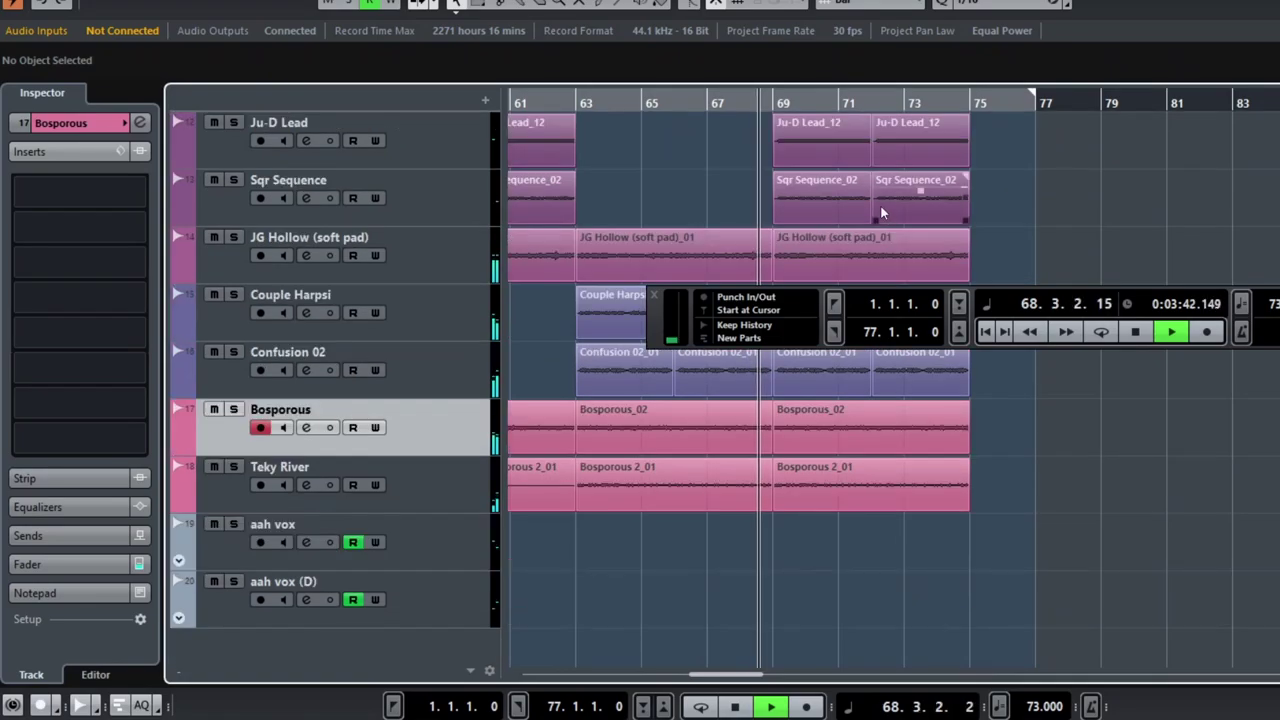
drag(740, 126, 944, 201)
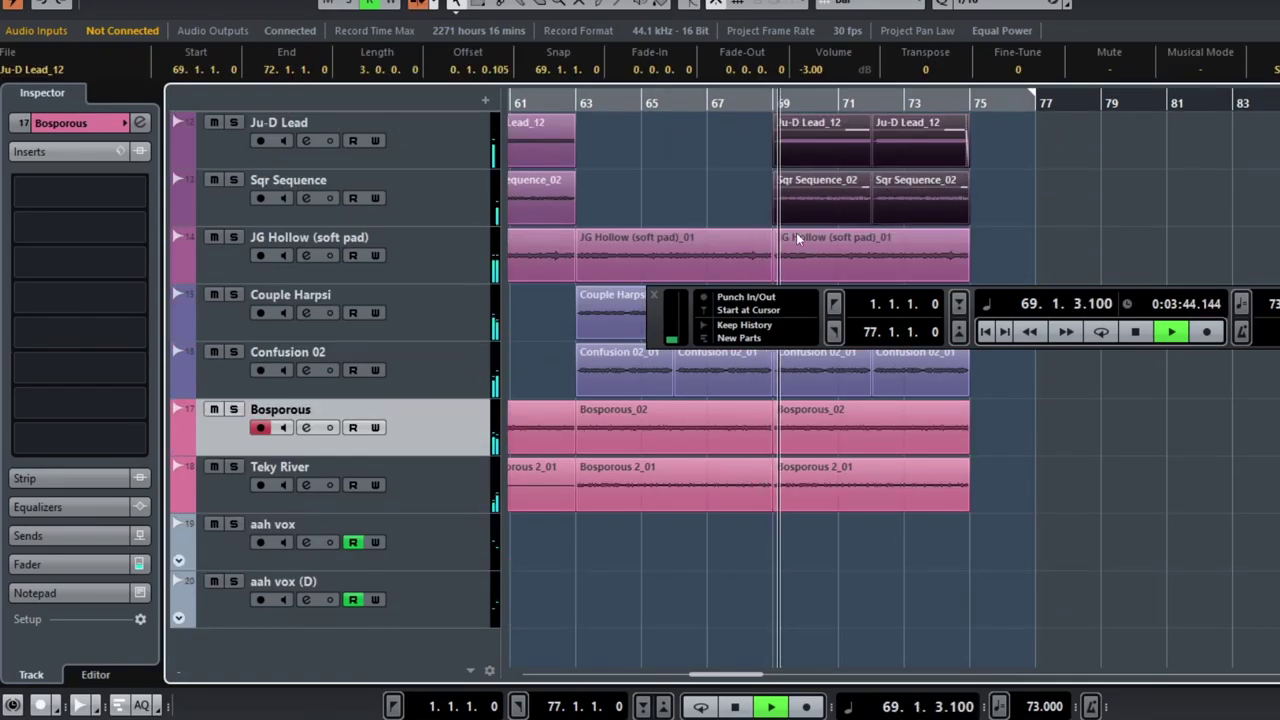
drag(655, 320, 580, 600)
Step: Solo the Stringship track during playback and clear the clip selection
scroll(844, 205, up, 6)
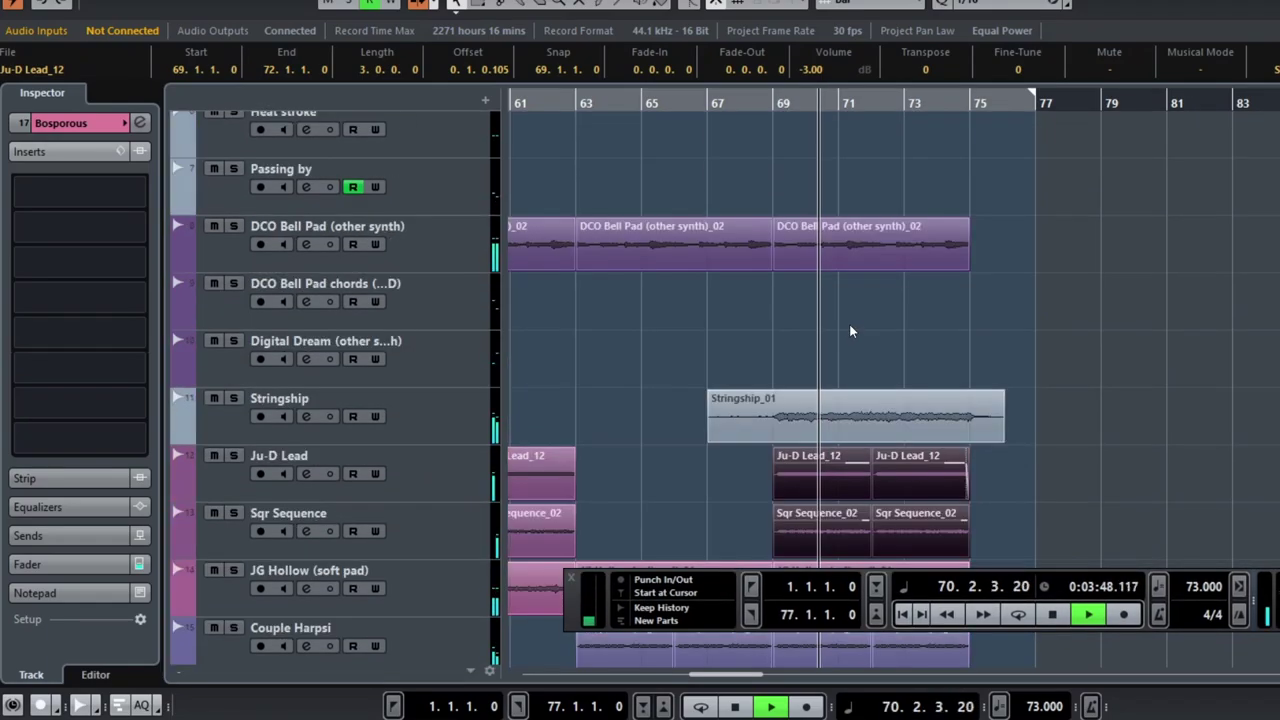
click(232, 398)
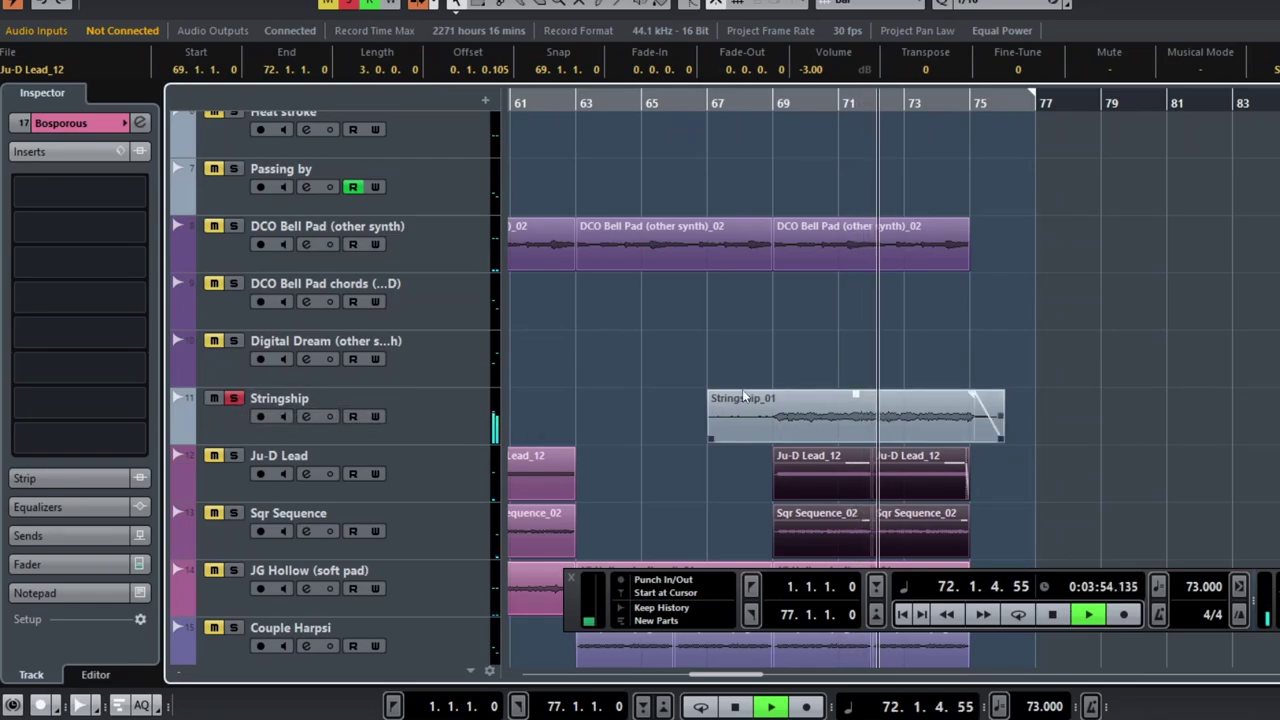
click(781, 323)
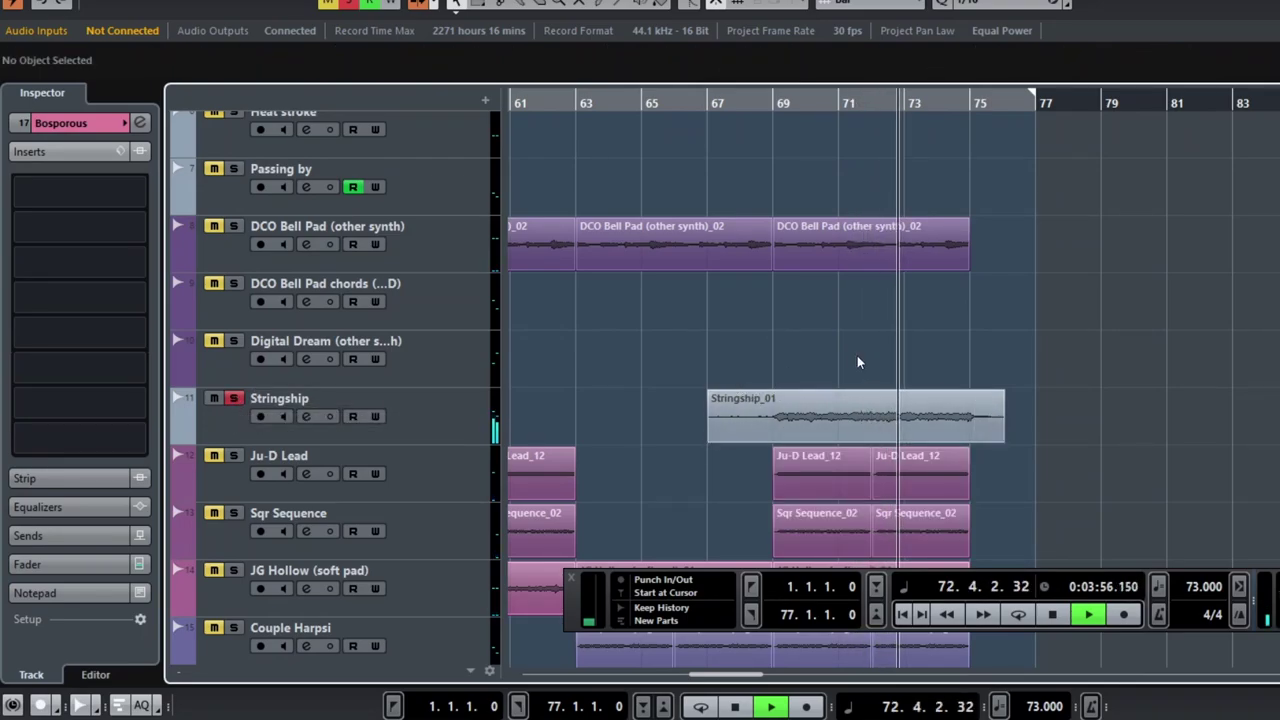
Step: Solo the Bass DI track through the end of its last clip, stop at bar 76, and turn off all solos
scroll(1000, 358, up, 2)
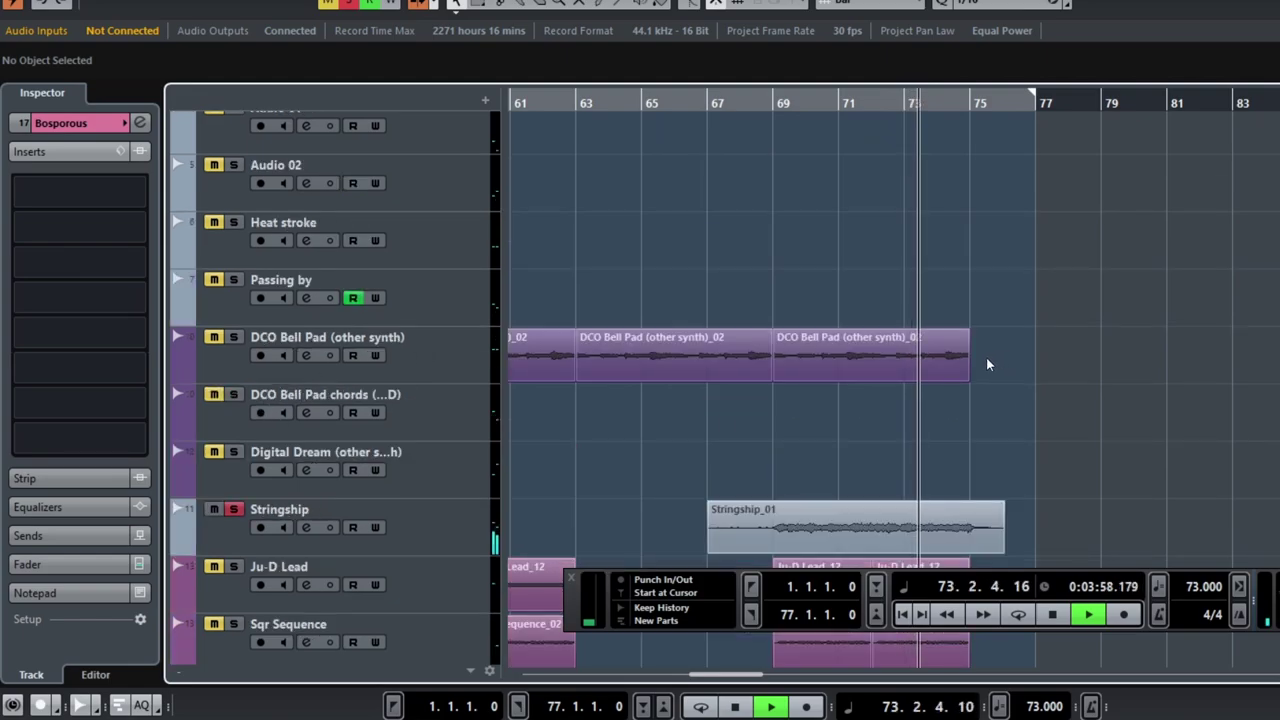
scroll(946, 374, up, 3)
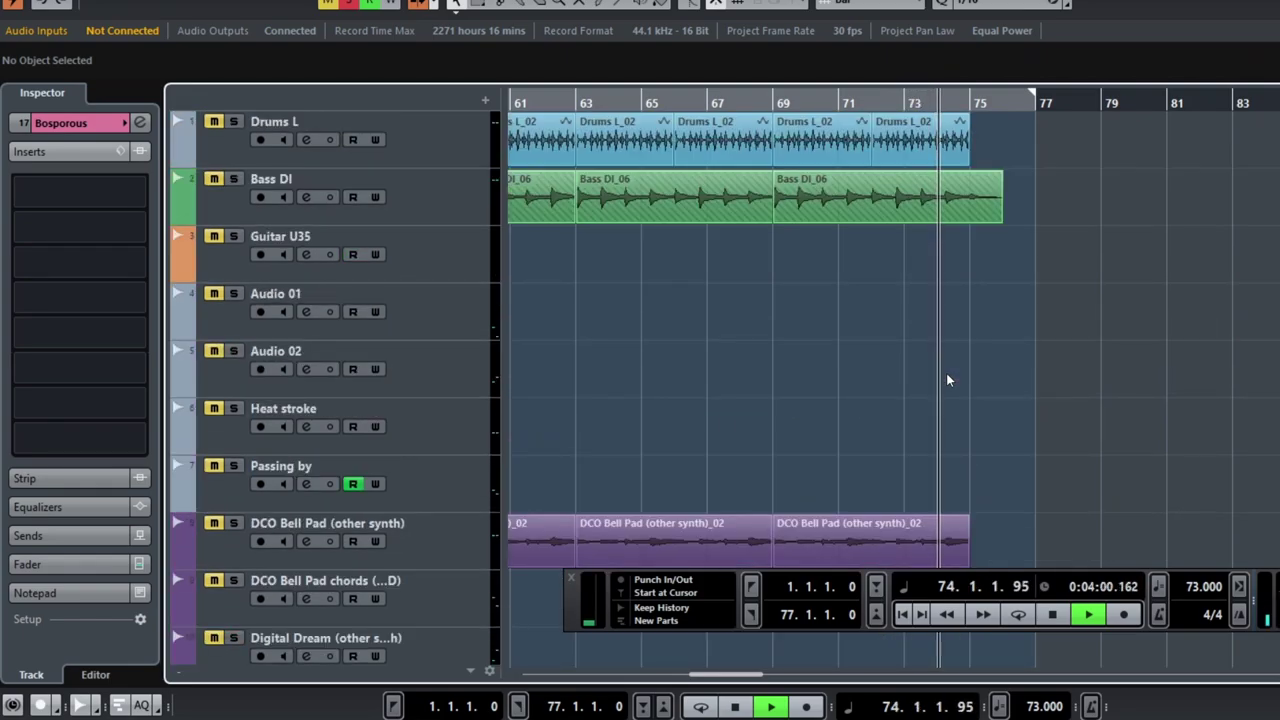
click(235, 179)
click(920, 204)
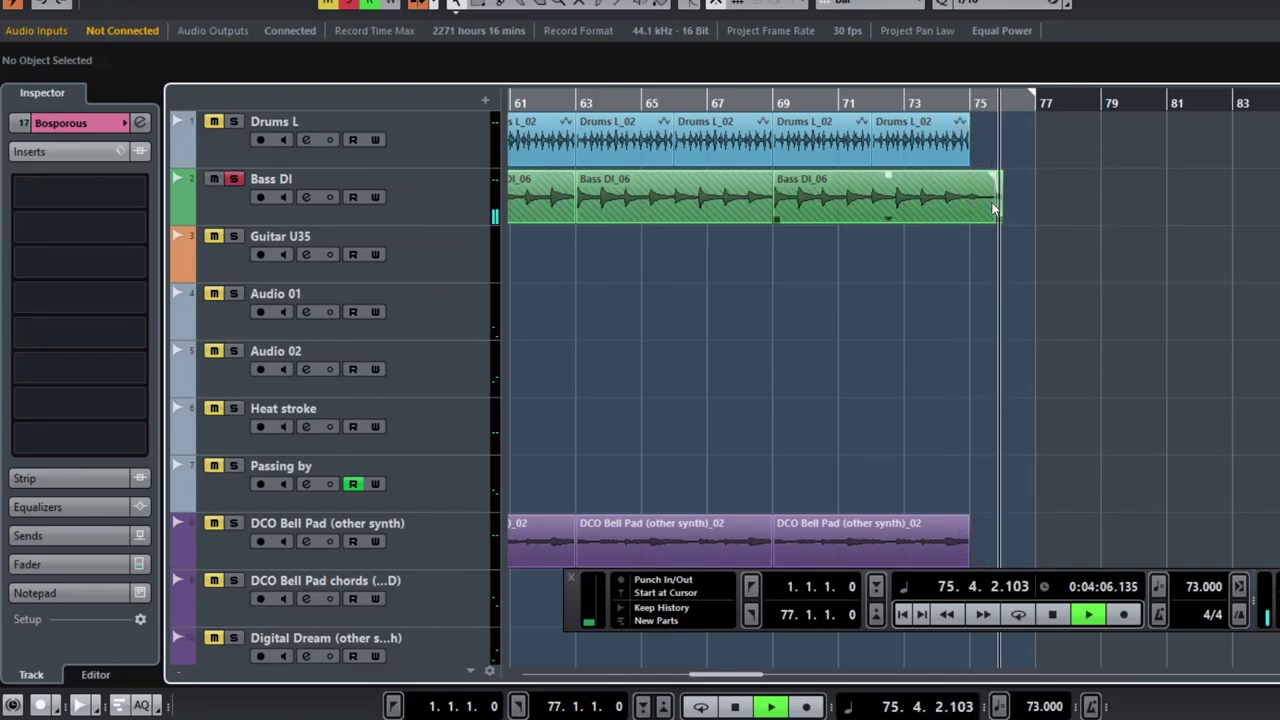
key(space)
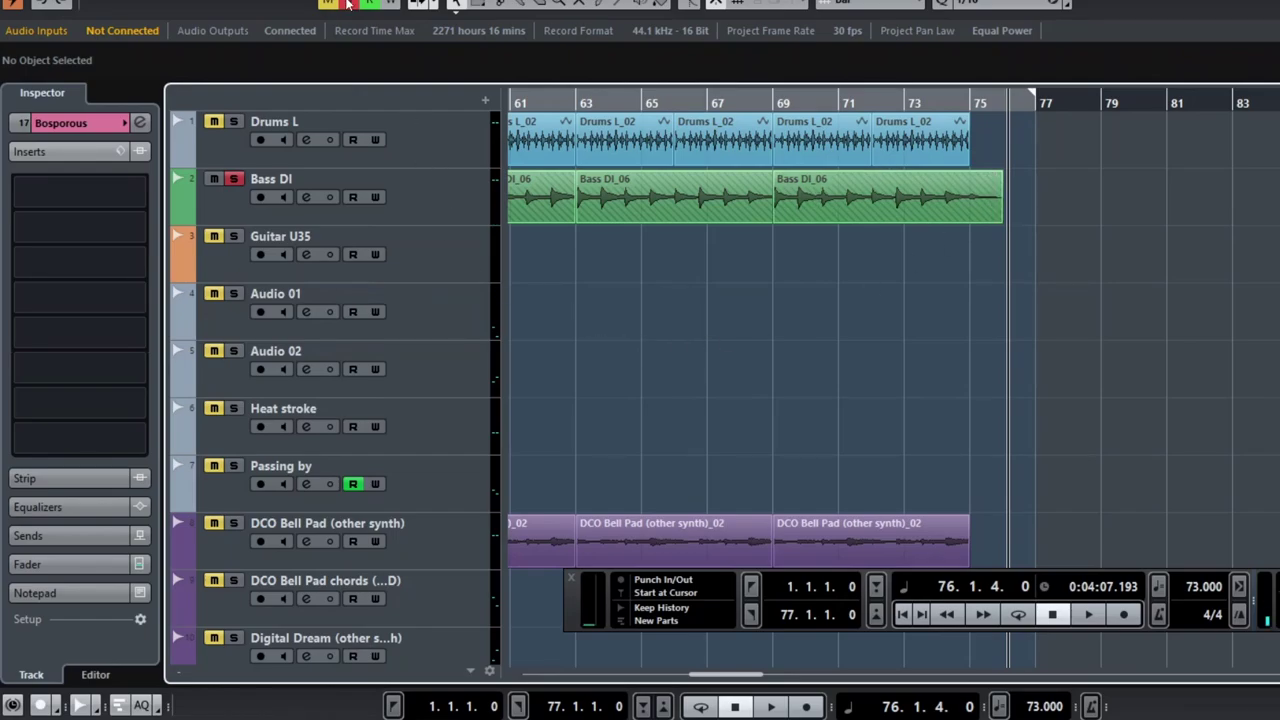
scroll(786, 378, down, 11)
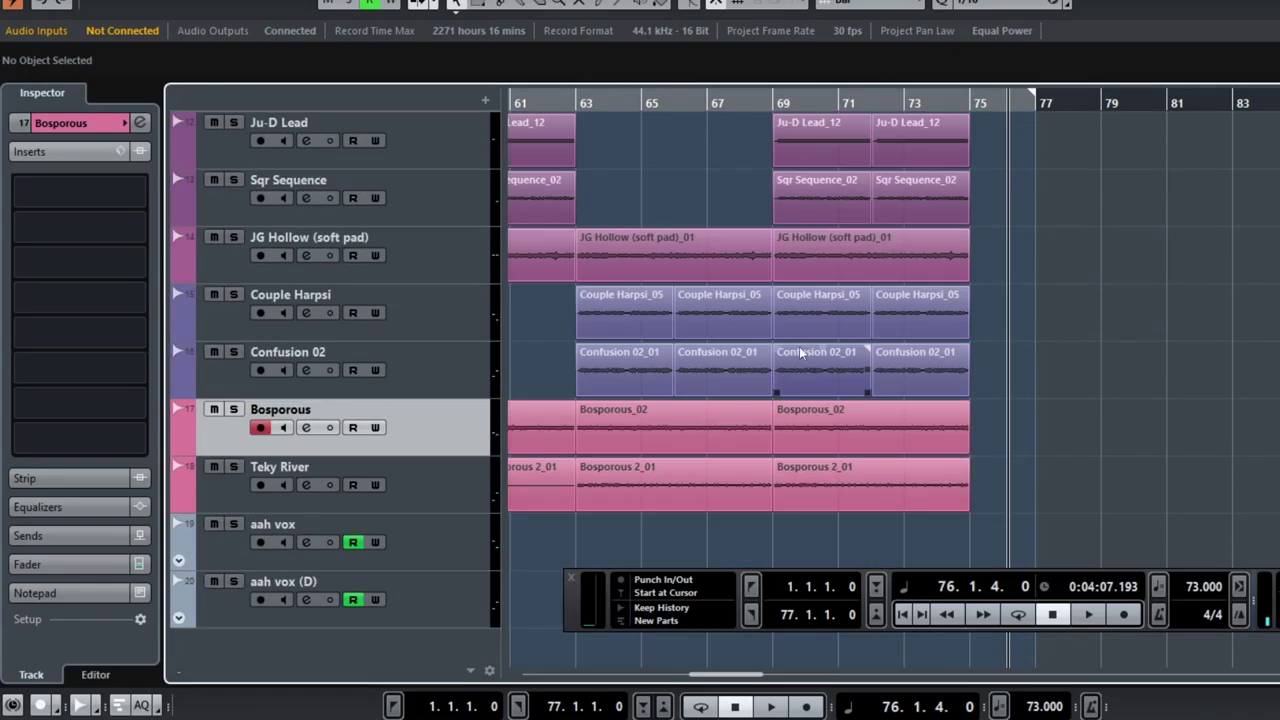
Step: Fit the whole song in the project view, return to bar 1, and review the layers from drums to vocals
key(shift+f)
key(Home)
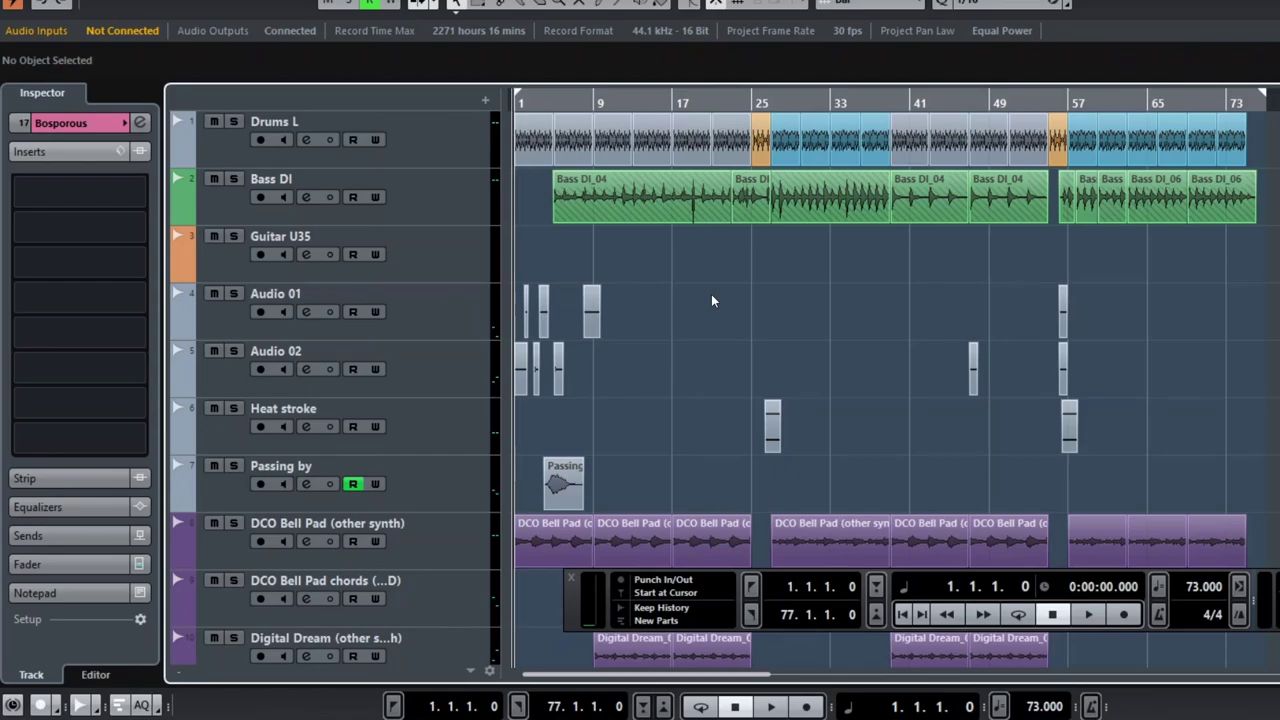
scroll(736, 292, down, 10)
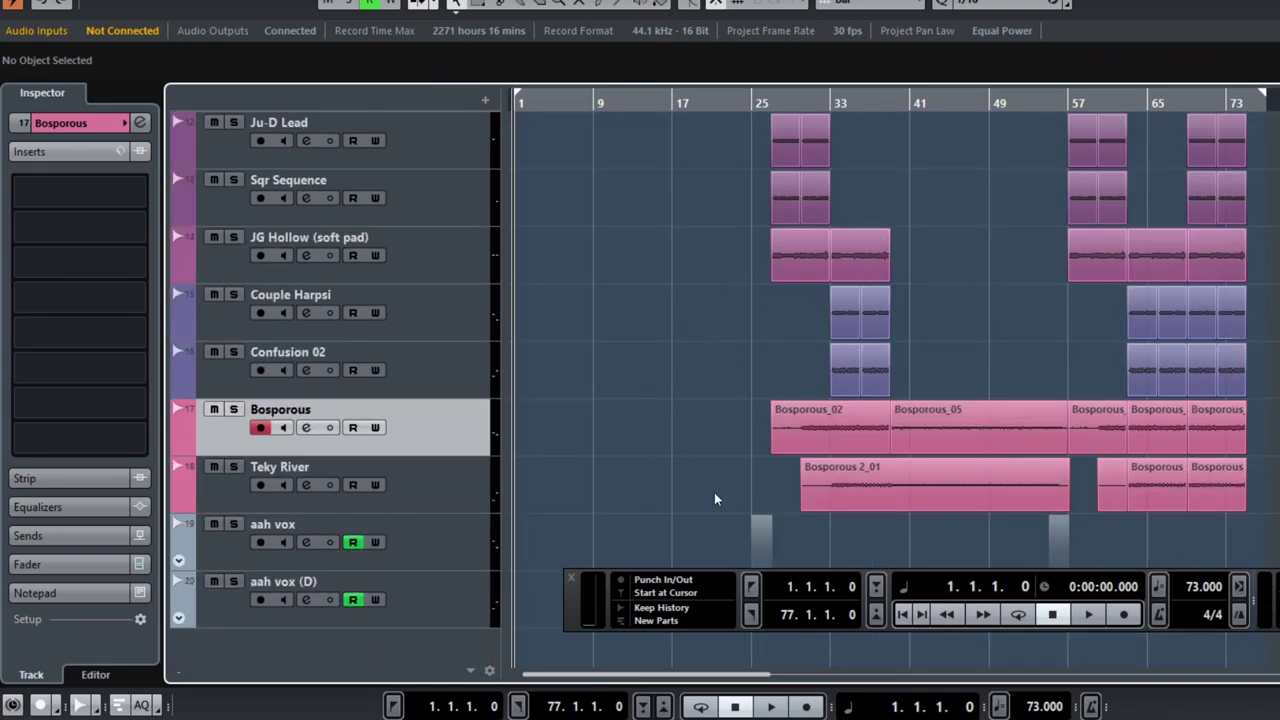
scroll(935, 315, up, 6)
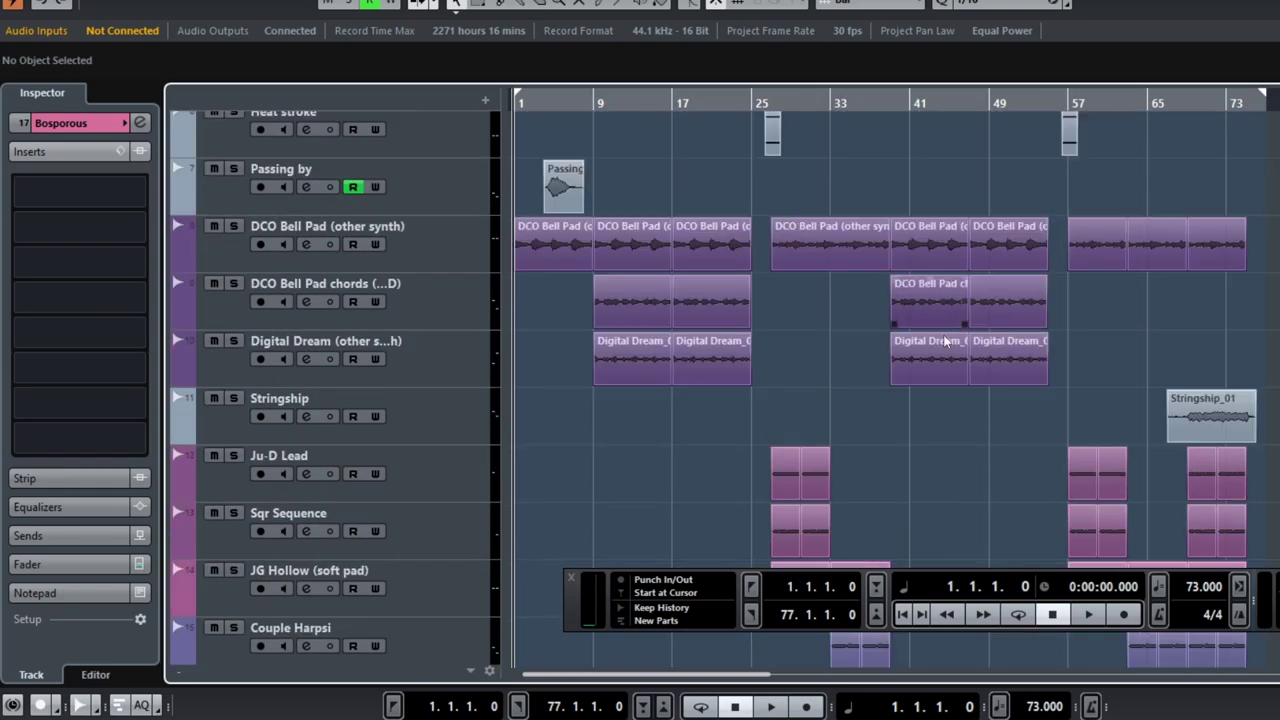
scroll(790, 290, up, 5)
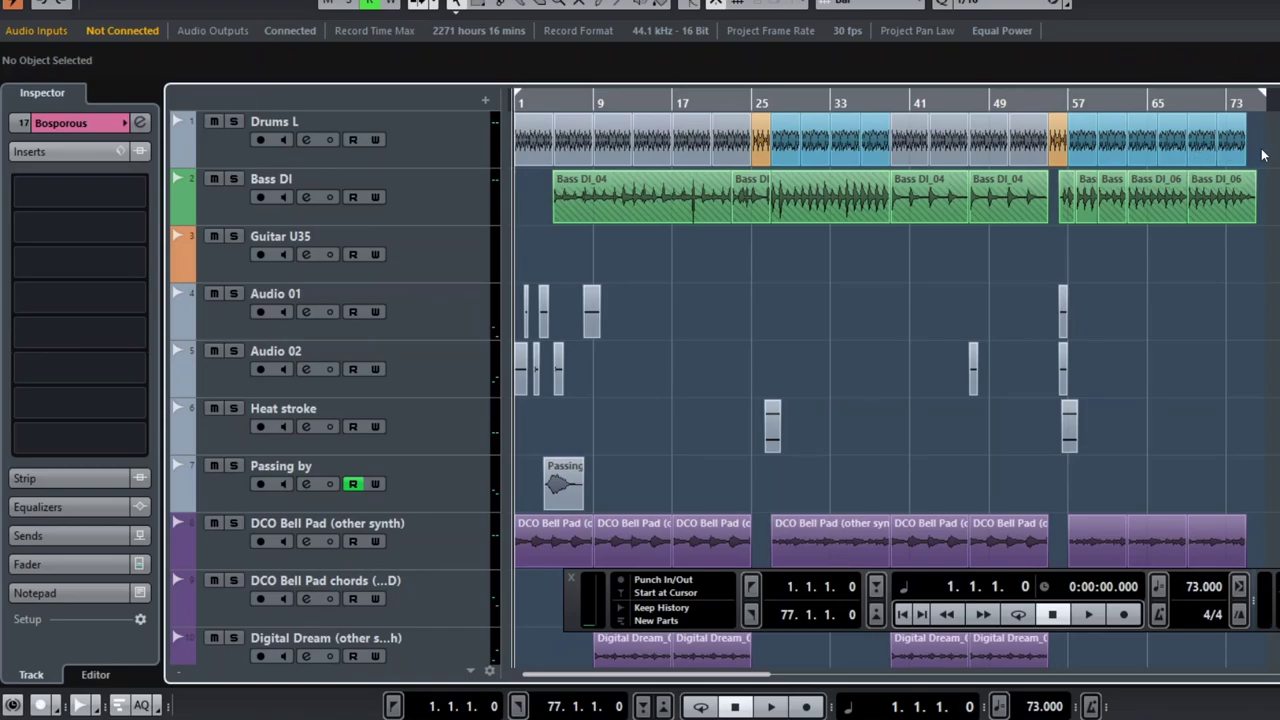
Step: Select all Drums L clips across the song, clear the selection, and look over the melodic and vocal tracks
drag(1196, 152, 501, 130)
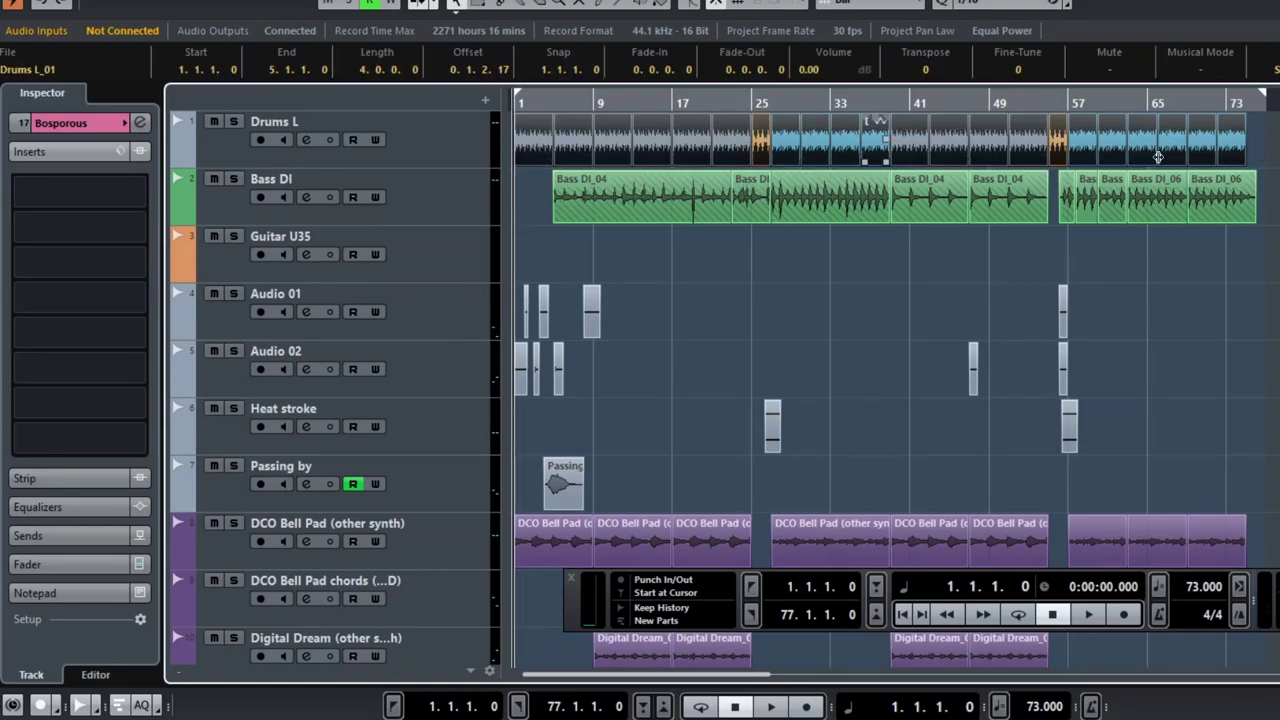
click(697, 317)
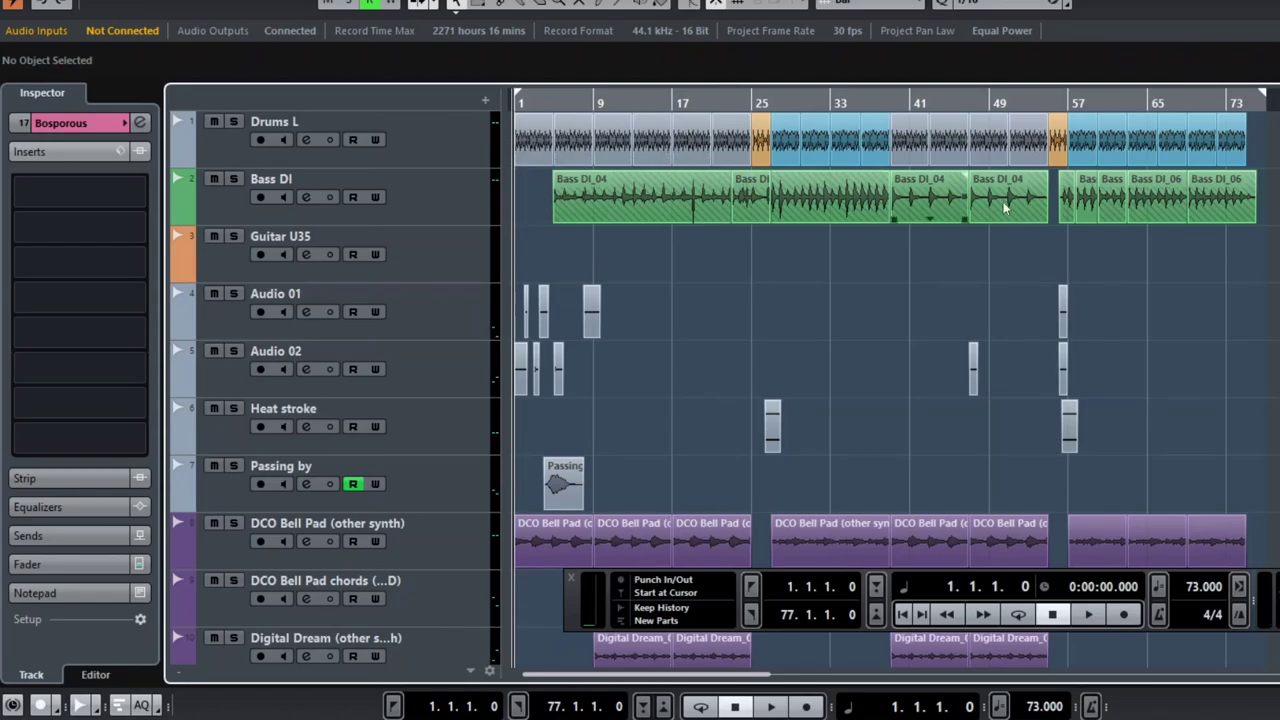
scroll(858, 419, down, 8)
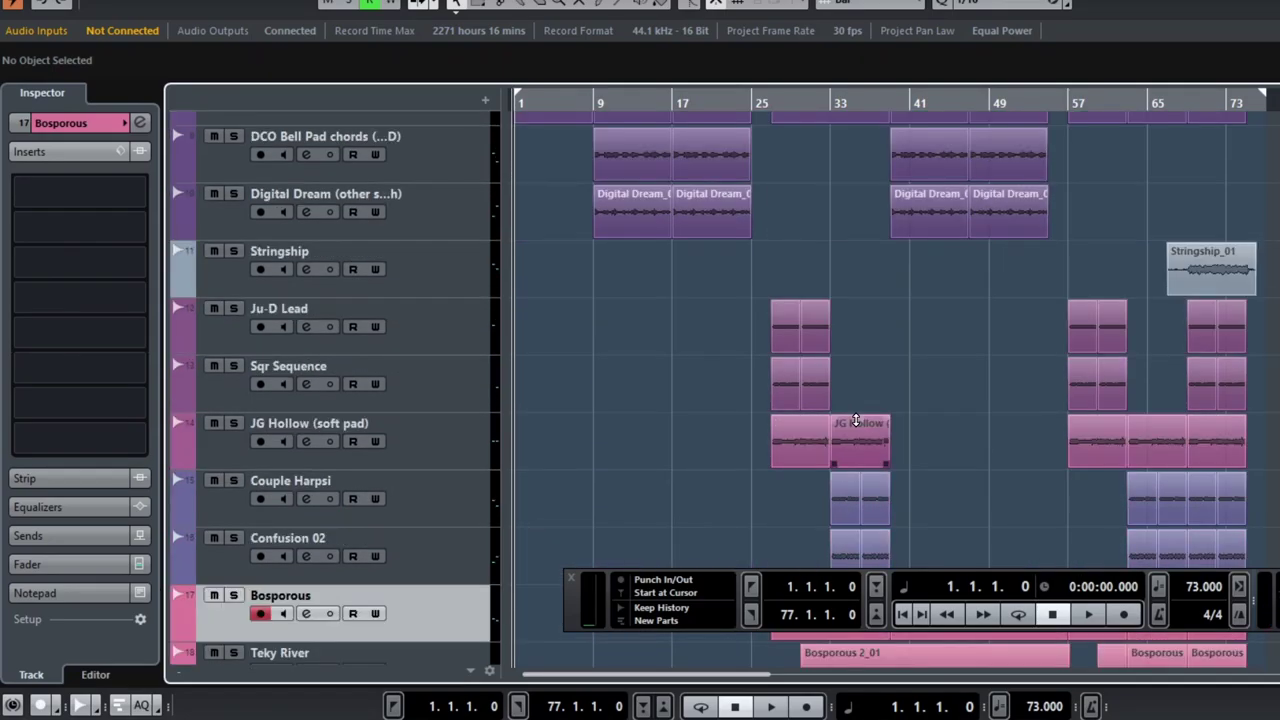
scroll(855, 420, down, 3)
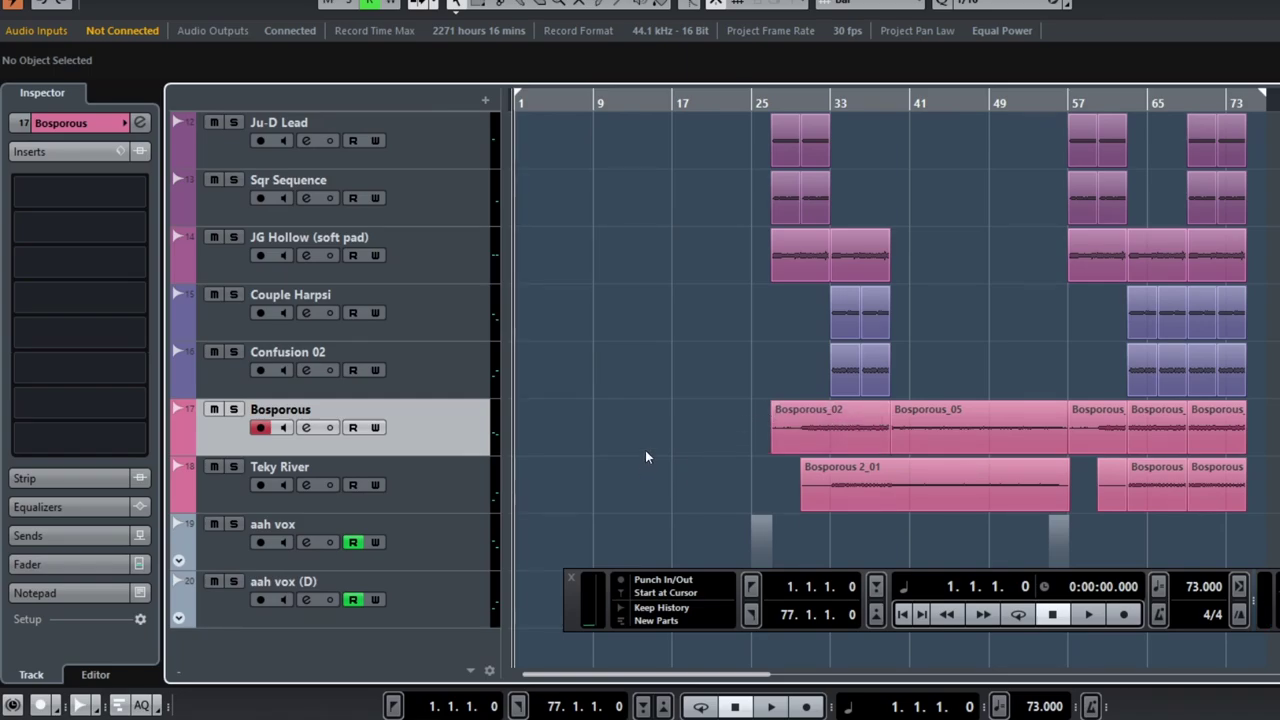
scroll(645, 457, up, 11)
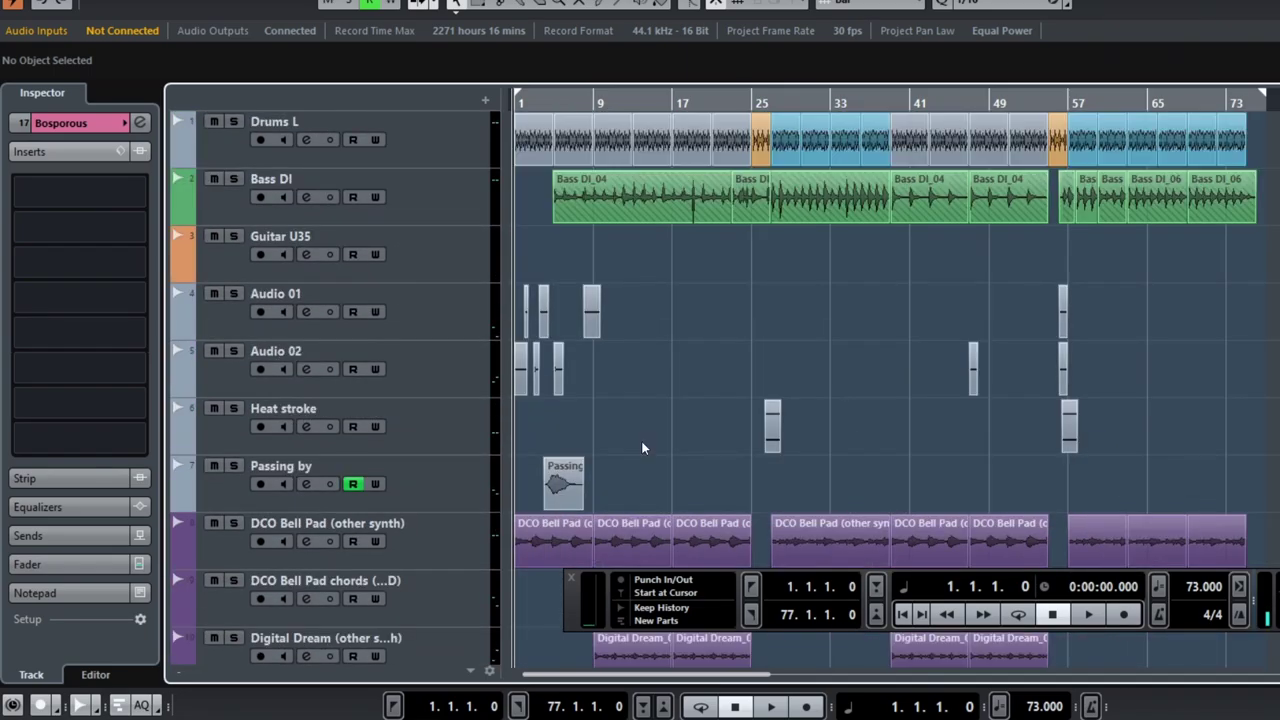
Step: Select the Drums L track and keep the full song length in view
click(421, 131)
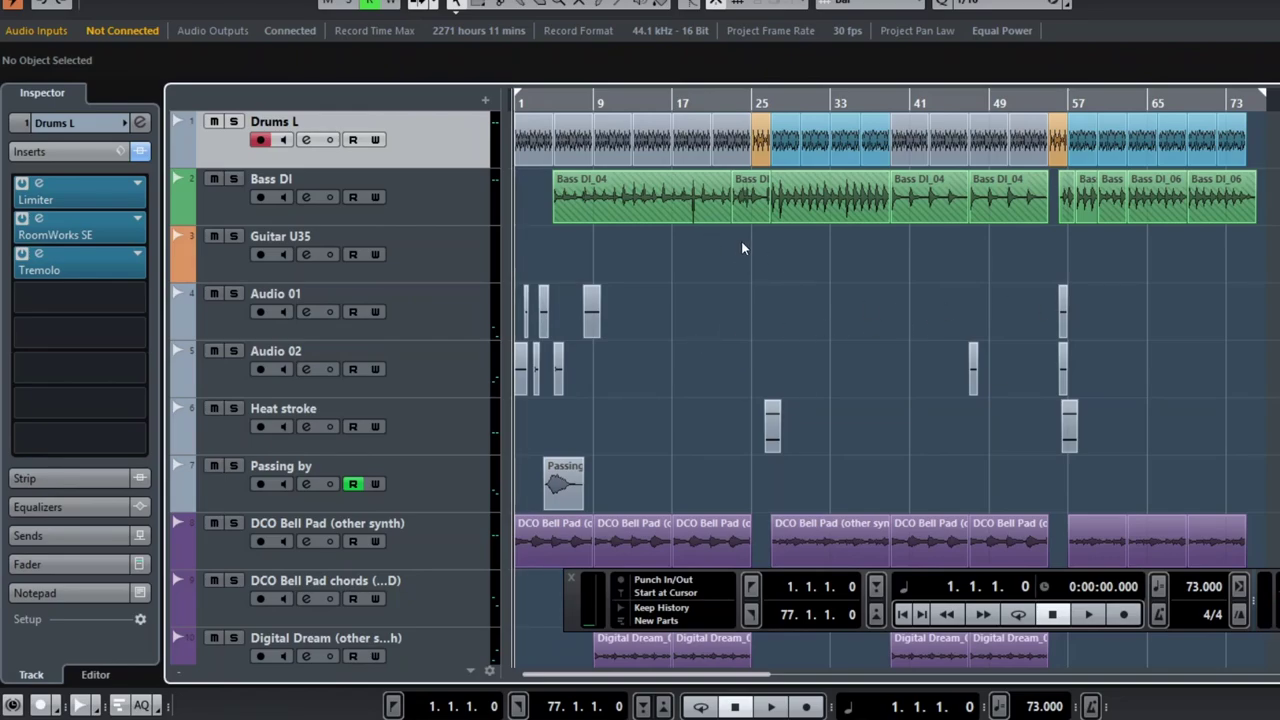
scroll(741, 267, up, 1)
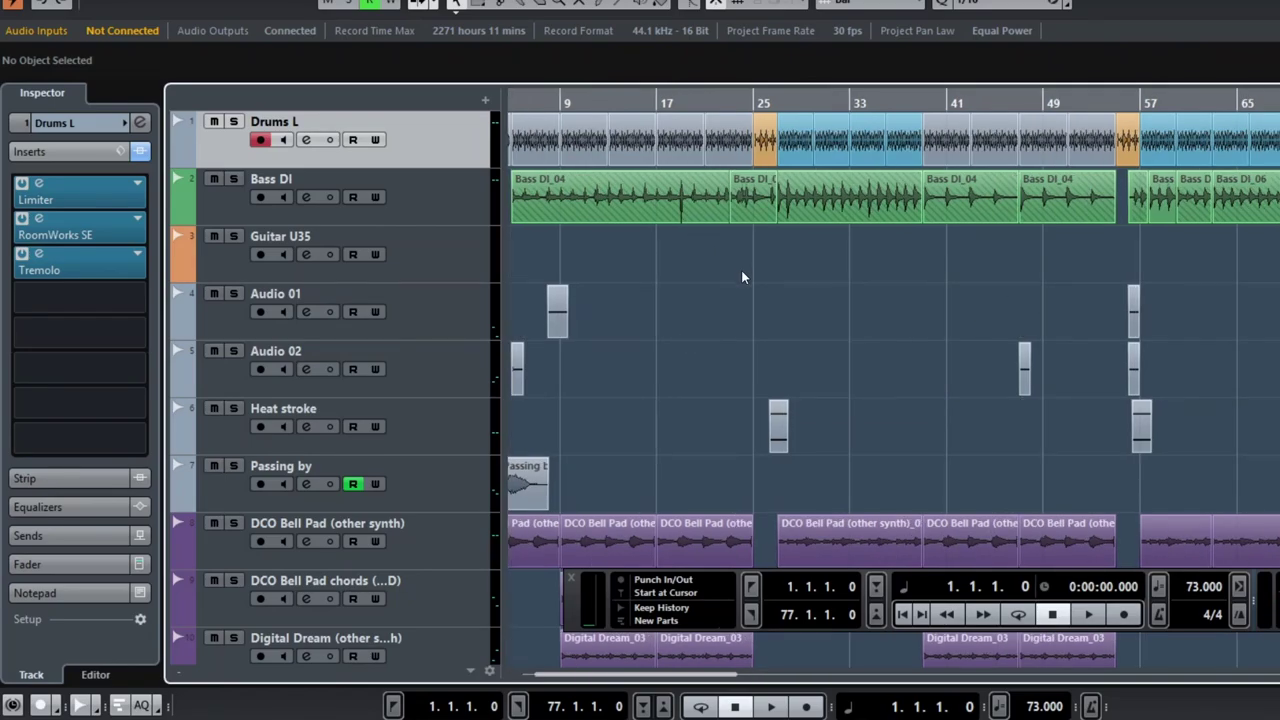
scroll(741, 270, left, 1)
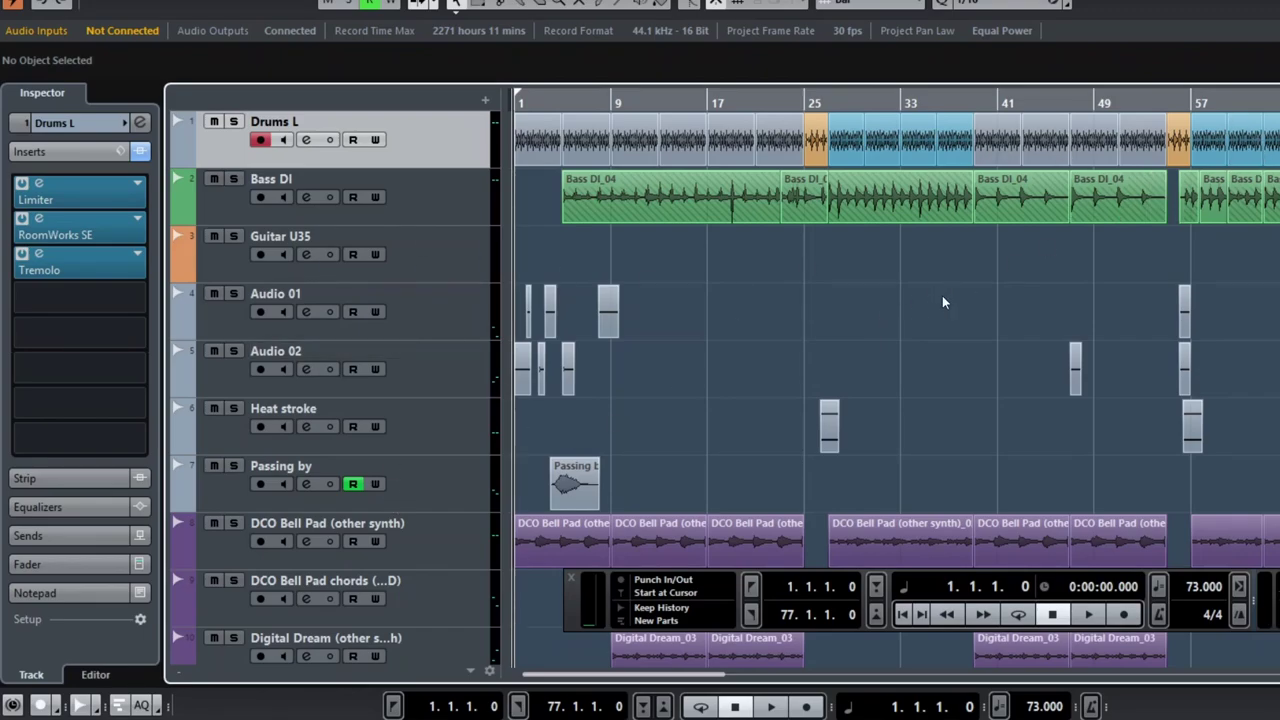
key(g)
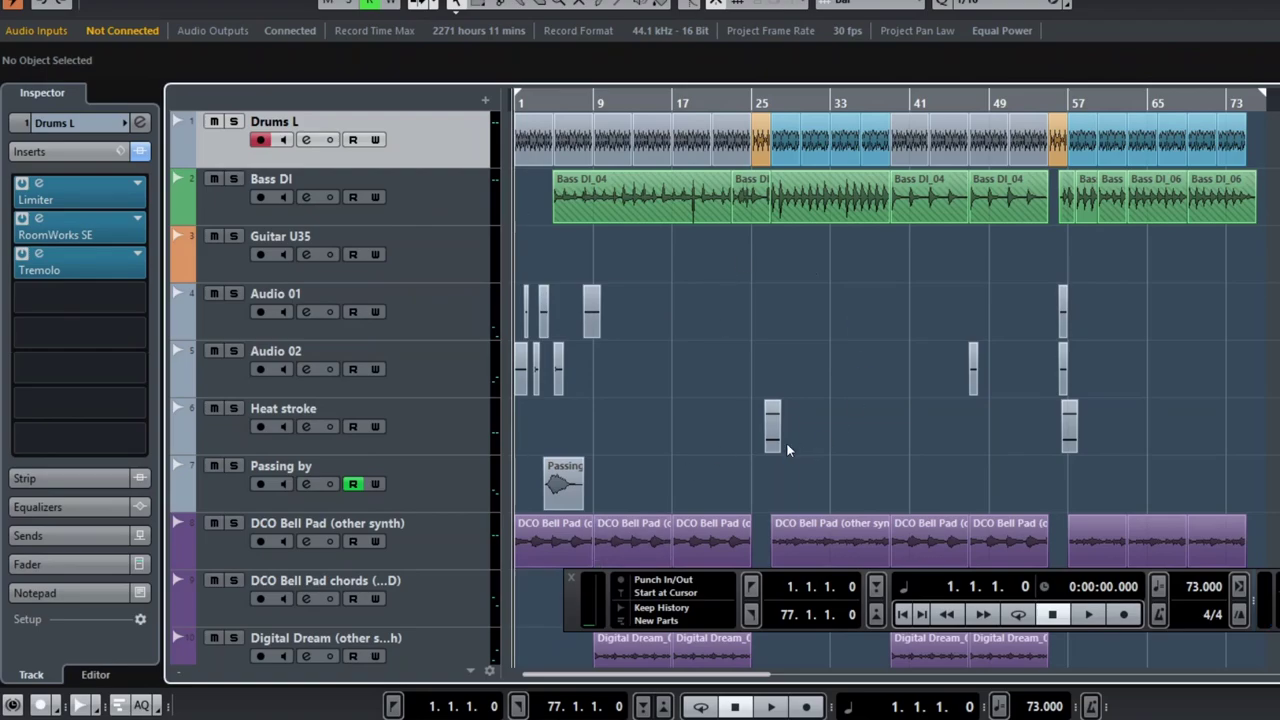
Step: Examine how the drum, bass, sample, pad, lead and vocal tracks are arranged over the whole song
scroll(827, 440, down, 10)
scroll(826, 439, down, 2)
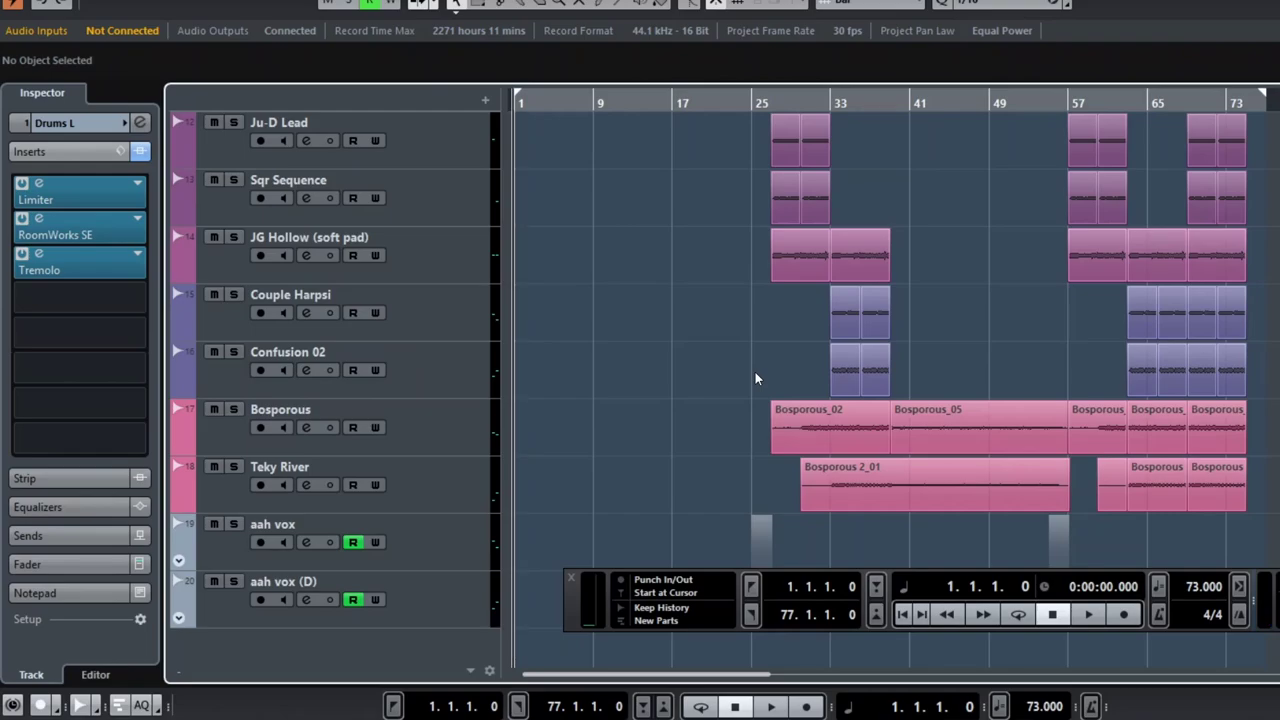
scroll(755, 373, up, 10)
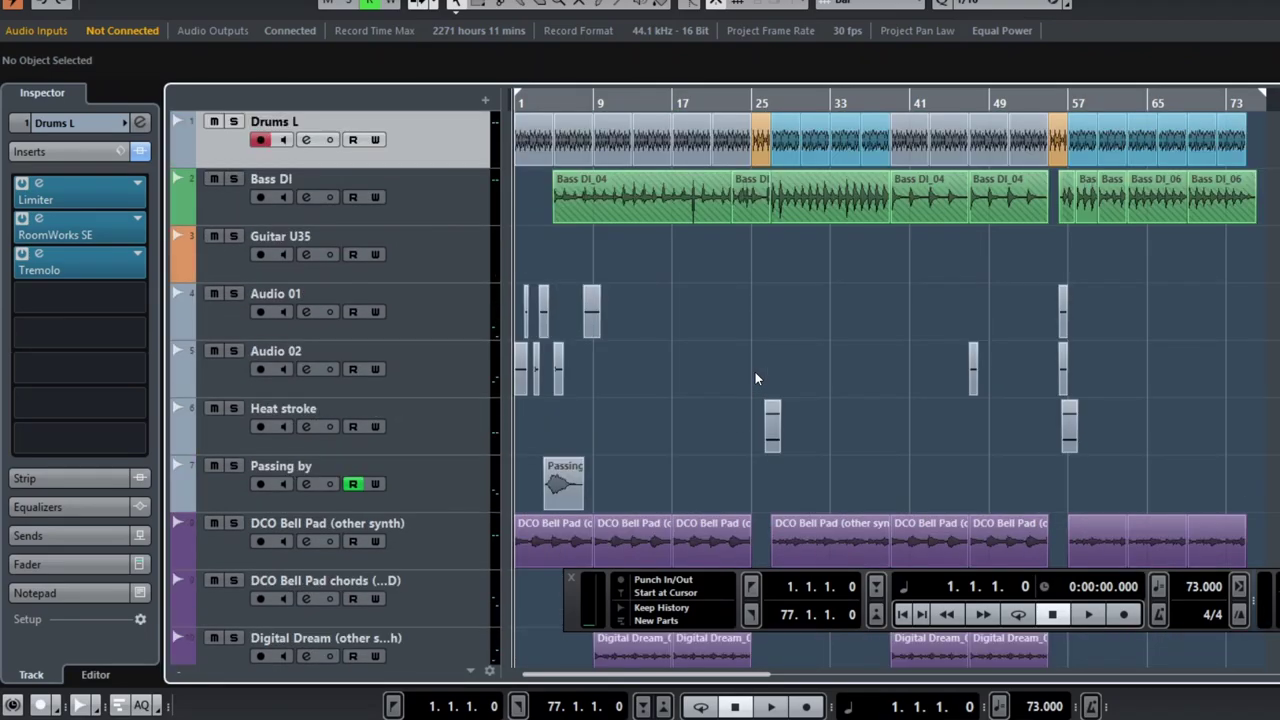
scroll(756, 378, down, 10)
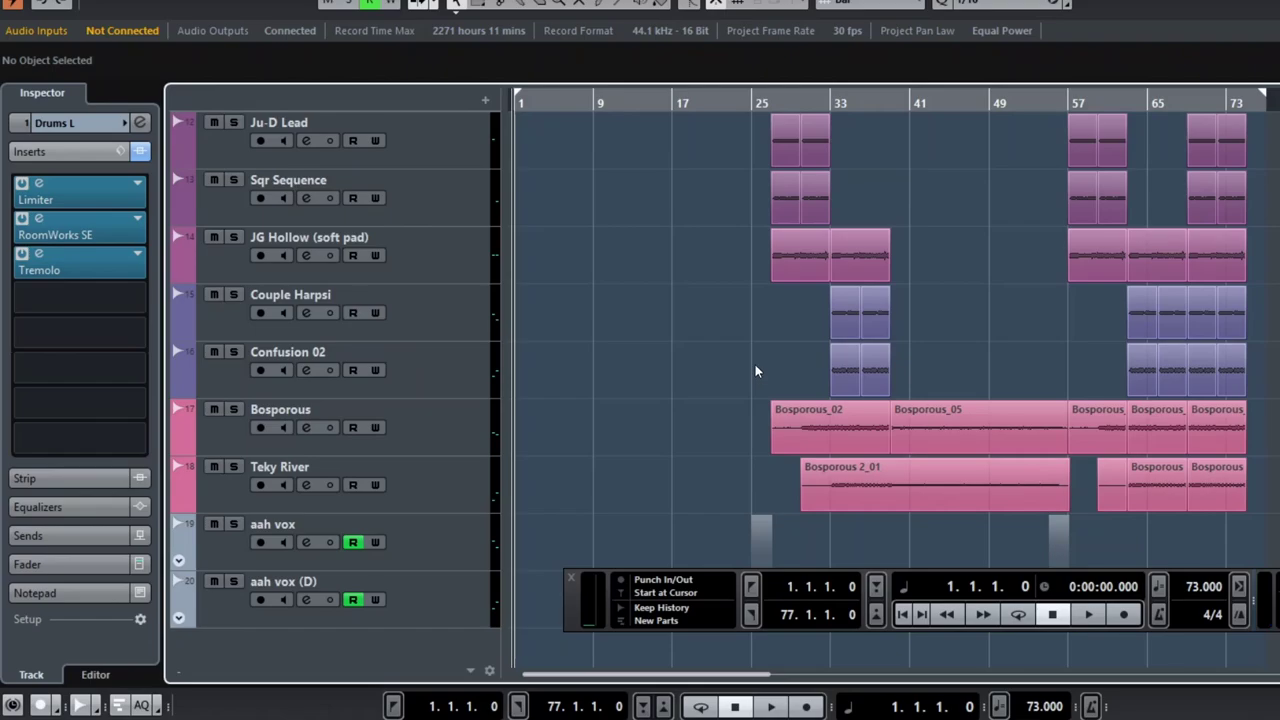
scroll(758, 362, up, 10)
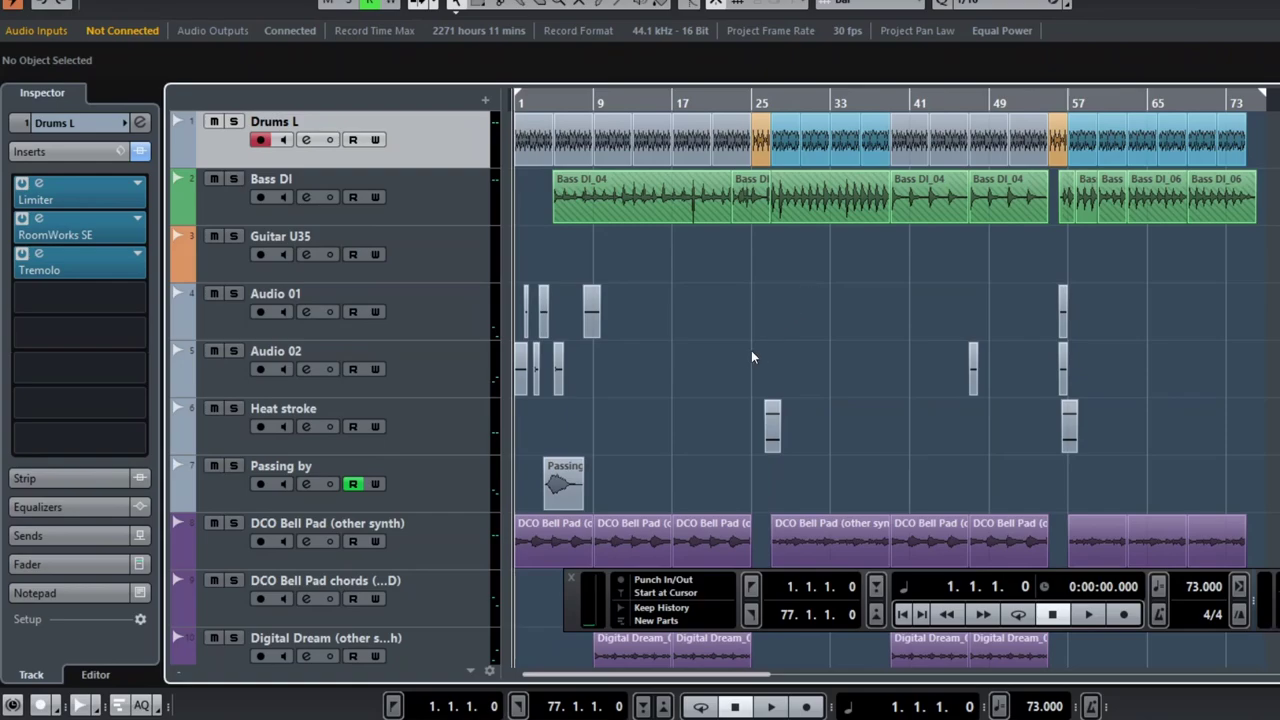
scroll(752, 352, down, 5)
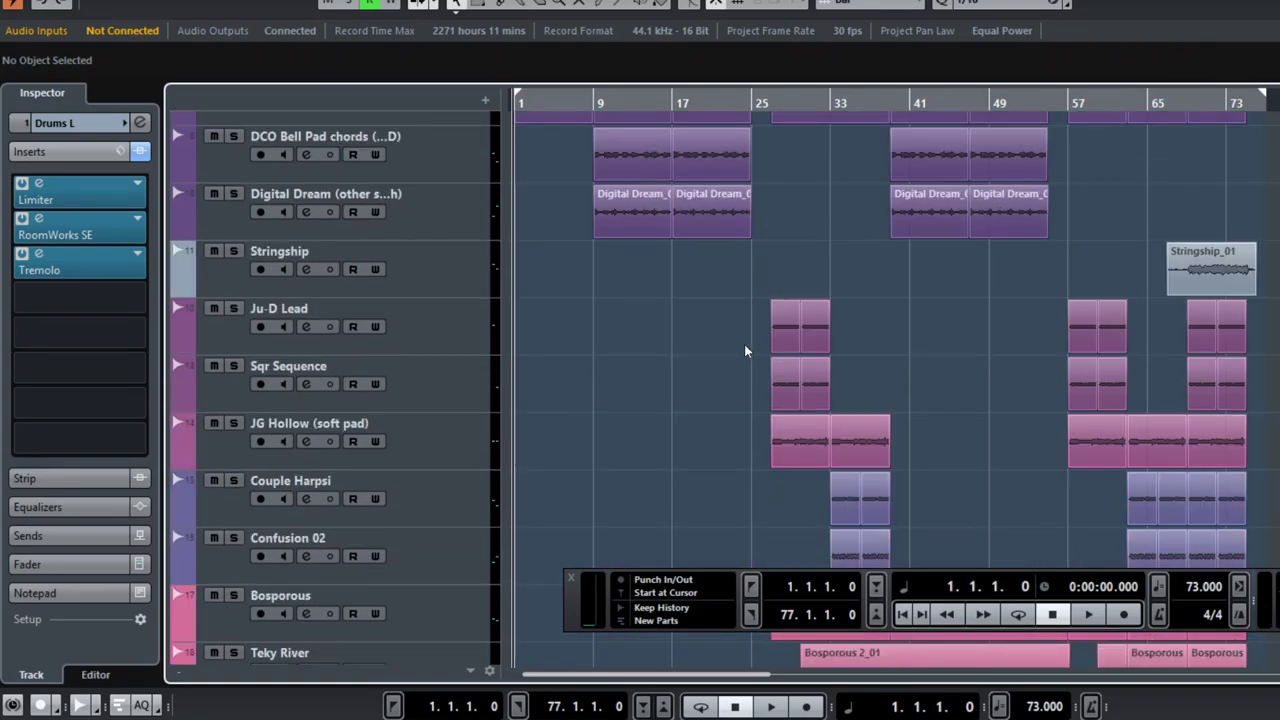
scroll(772, 390, up, 5)
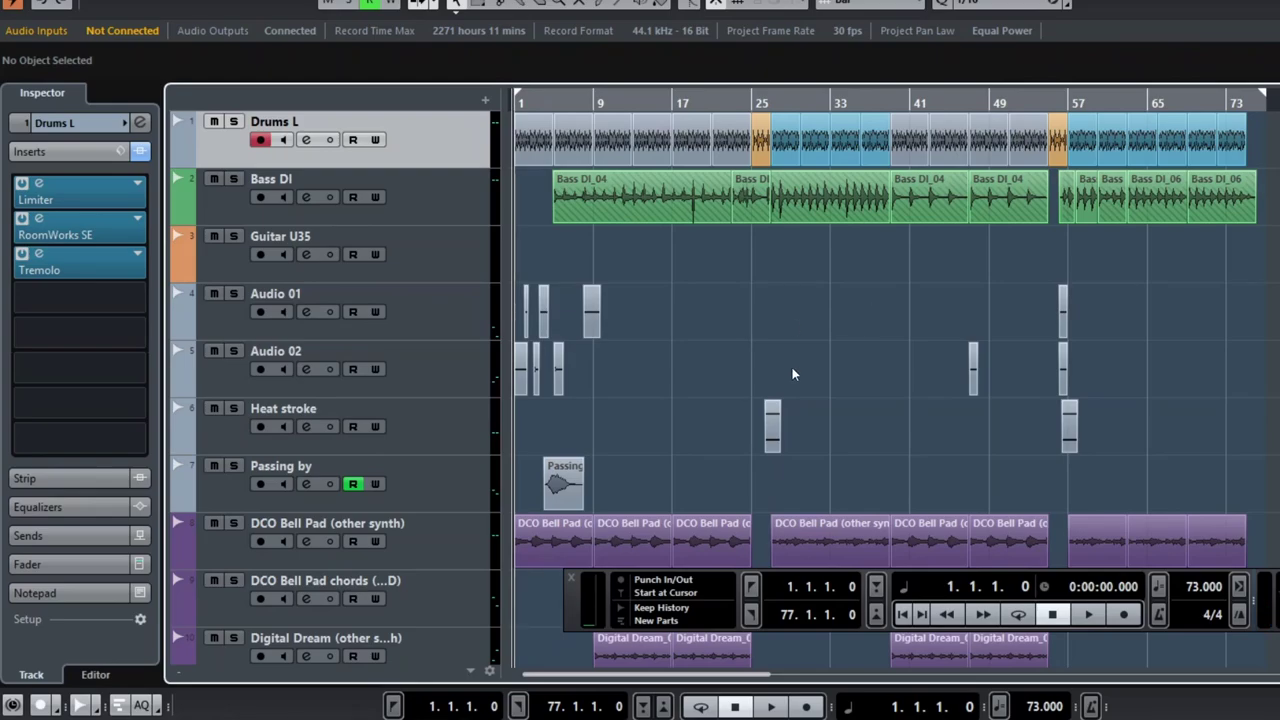
scroll(740, 325, down, 6)
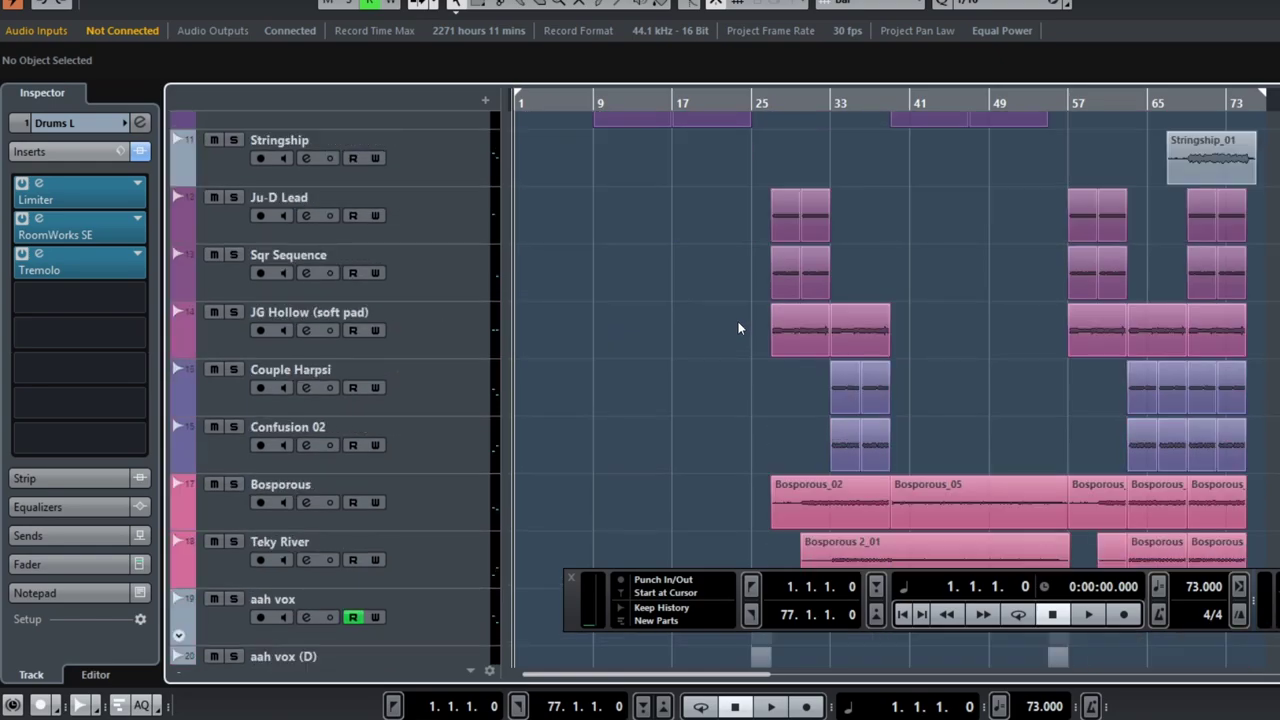
scroll(740, 330, down, 2)
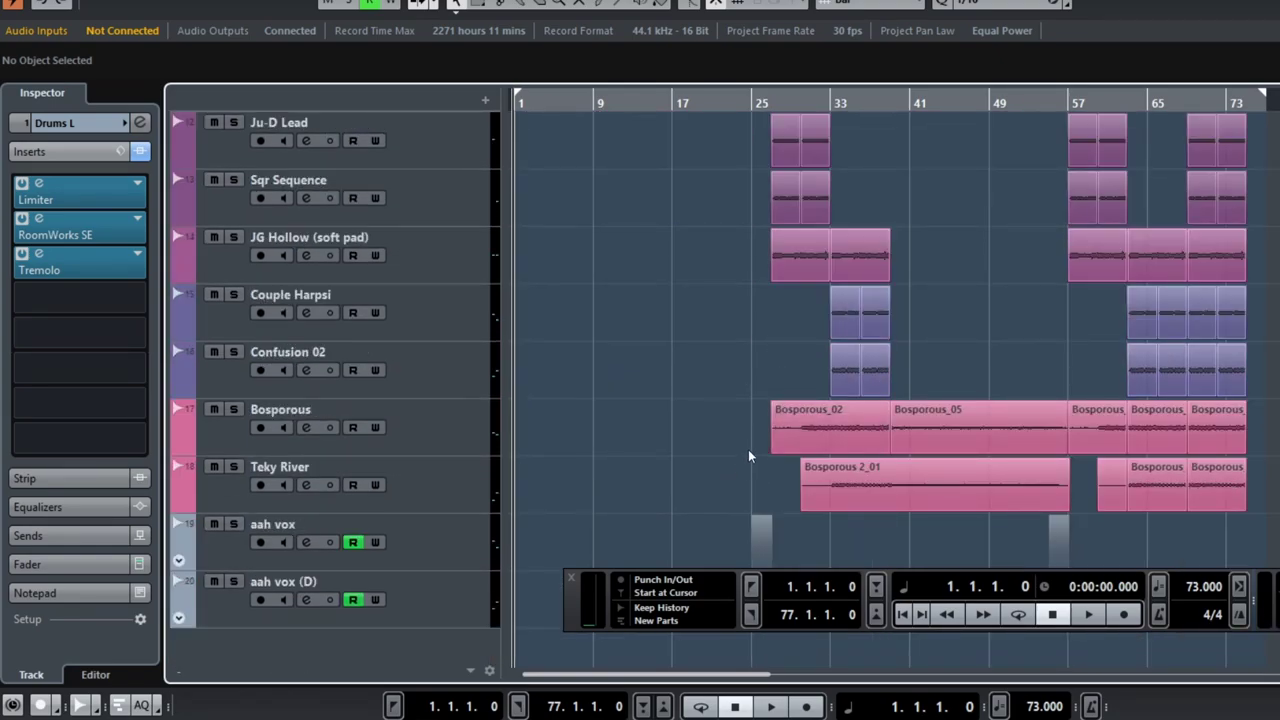
Step: Select all Bass DI clips across the song and clear the selection
scroll(750, 445, up, 8)
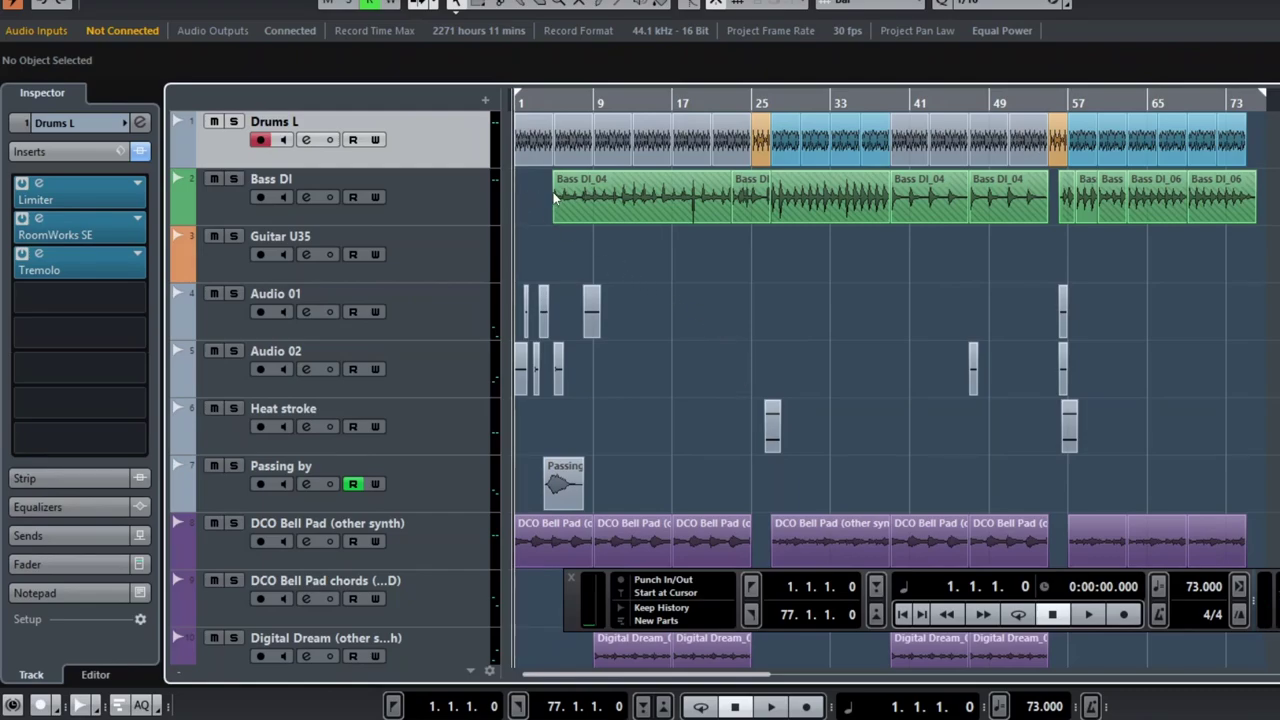
mouse_move(551, 197)
mouse_down()
mouse_move(1265, 212)
mouse_move(1060, 228)
mouse_up()
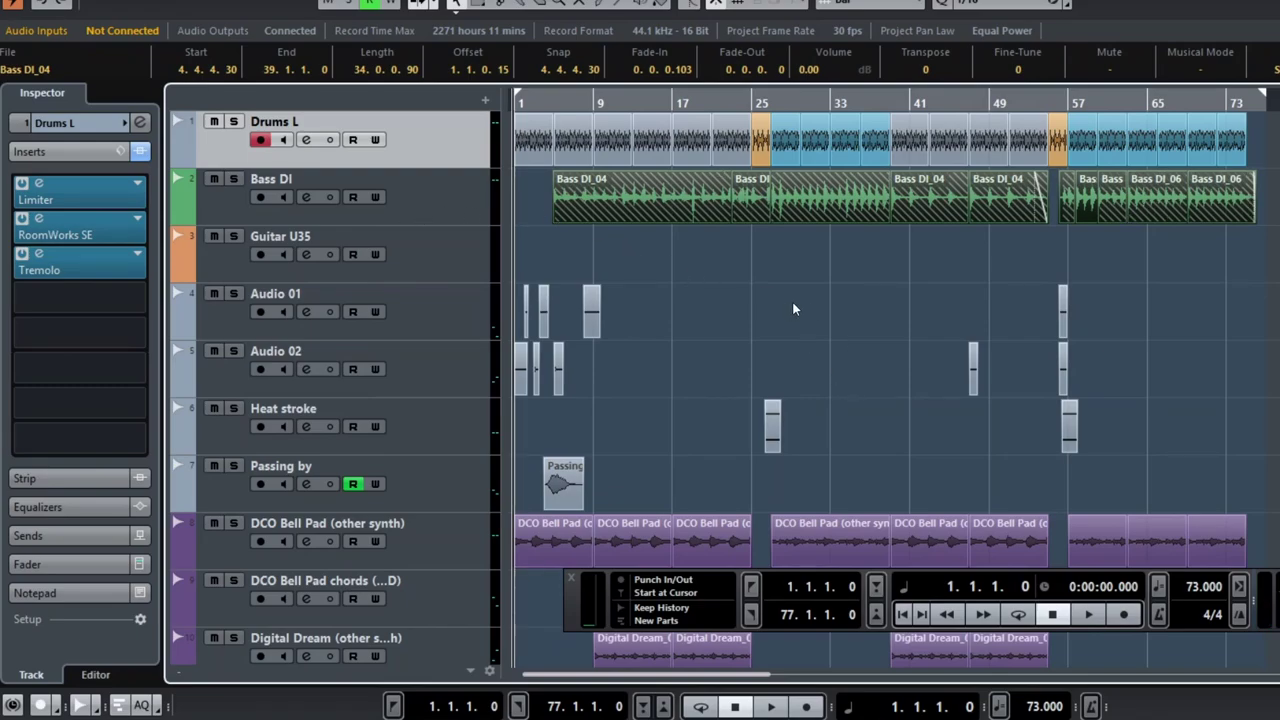
click(689, 272)
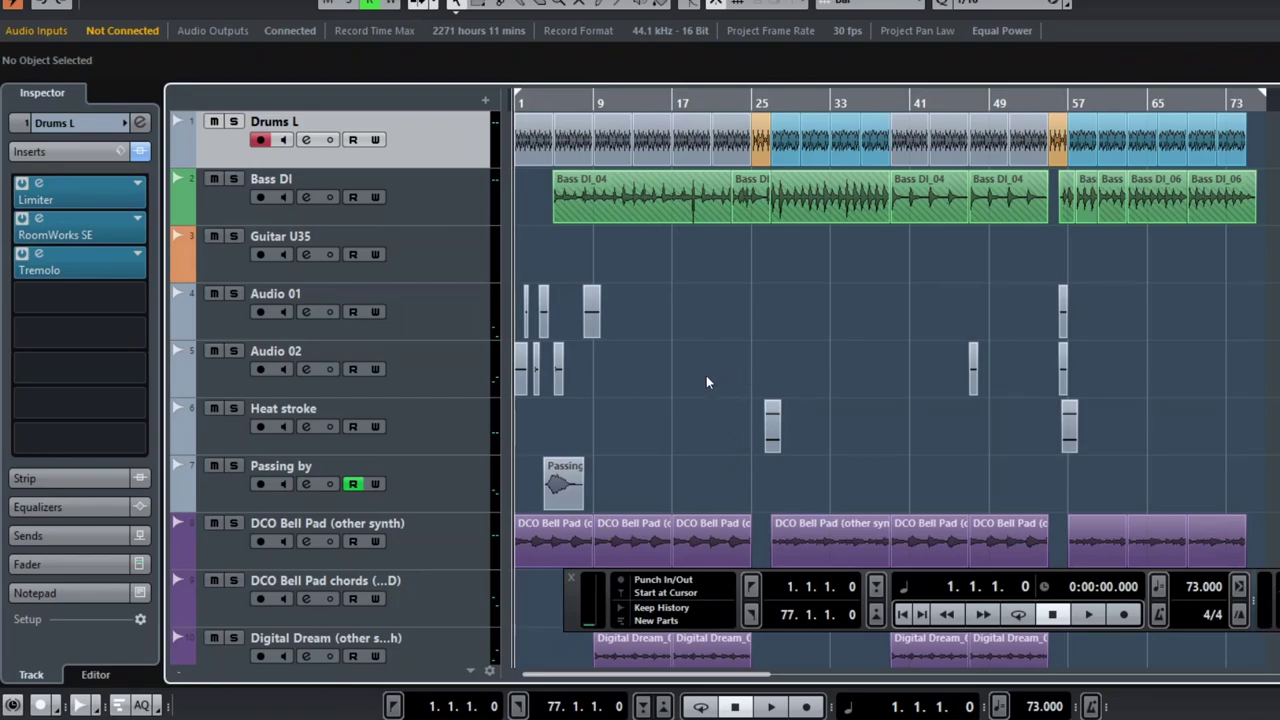
Step: Insert a StereoEnhancer in the fourth insert slot of Drums L and set its width to 140
click(115, 305)
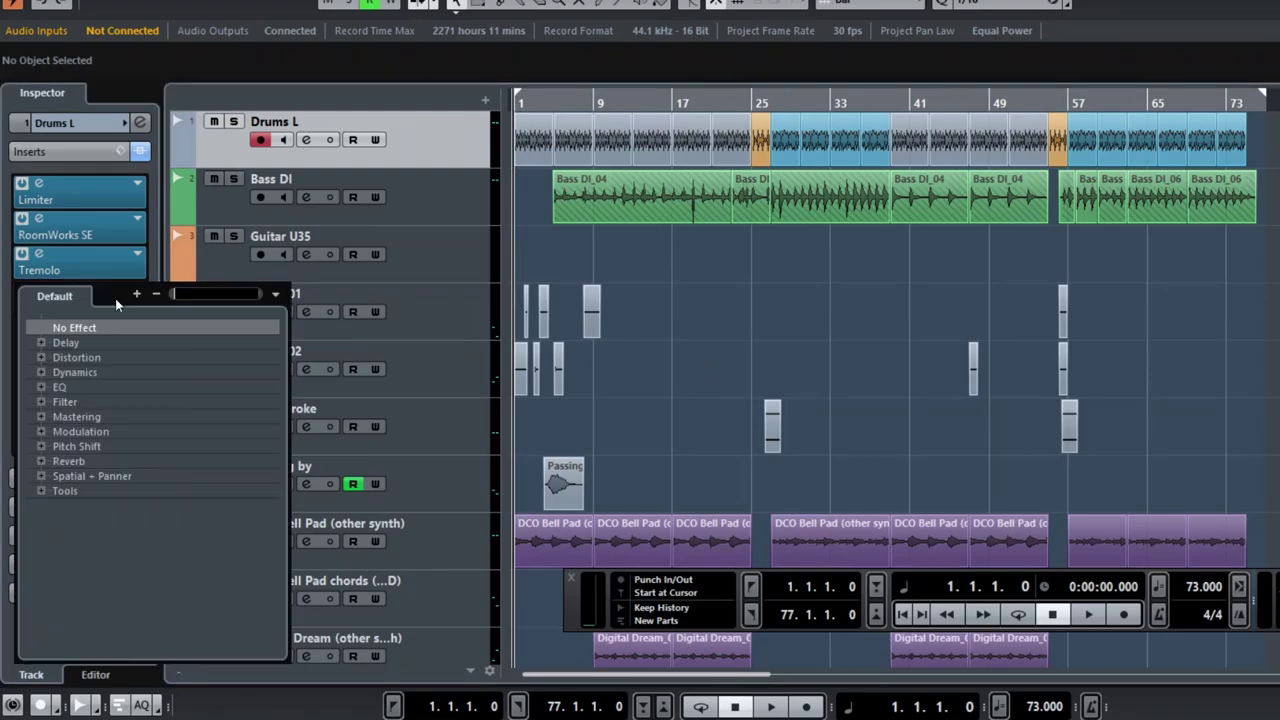
click(40, 476)
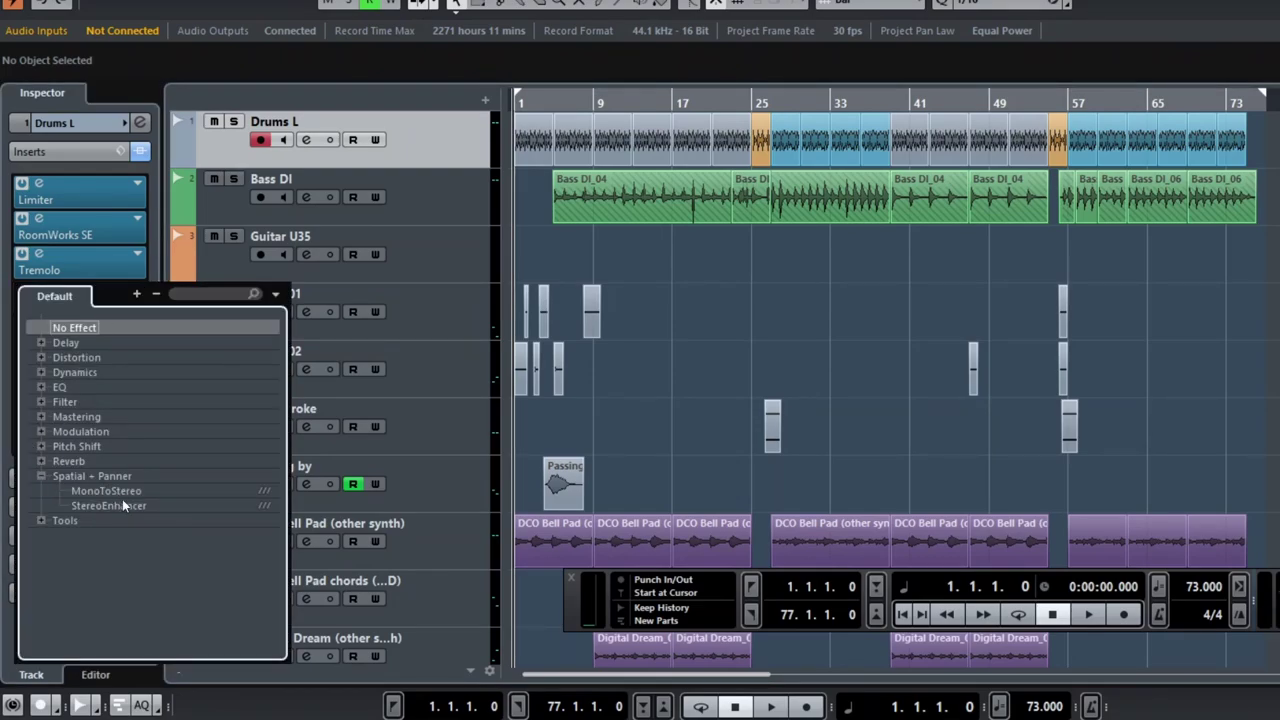
click(123, 504)
drag(671, 255, 753, 225)
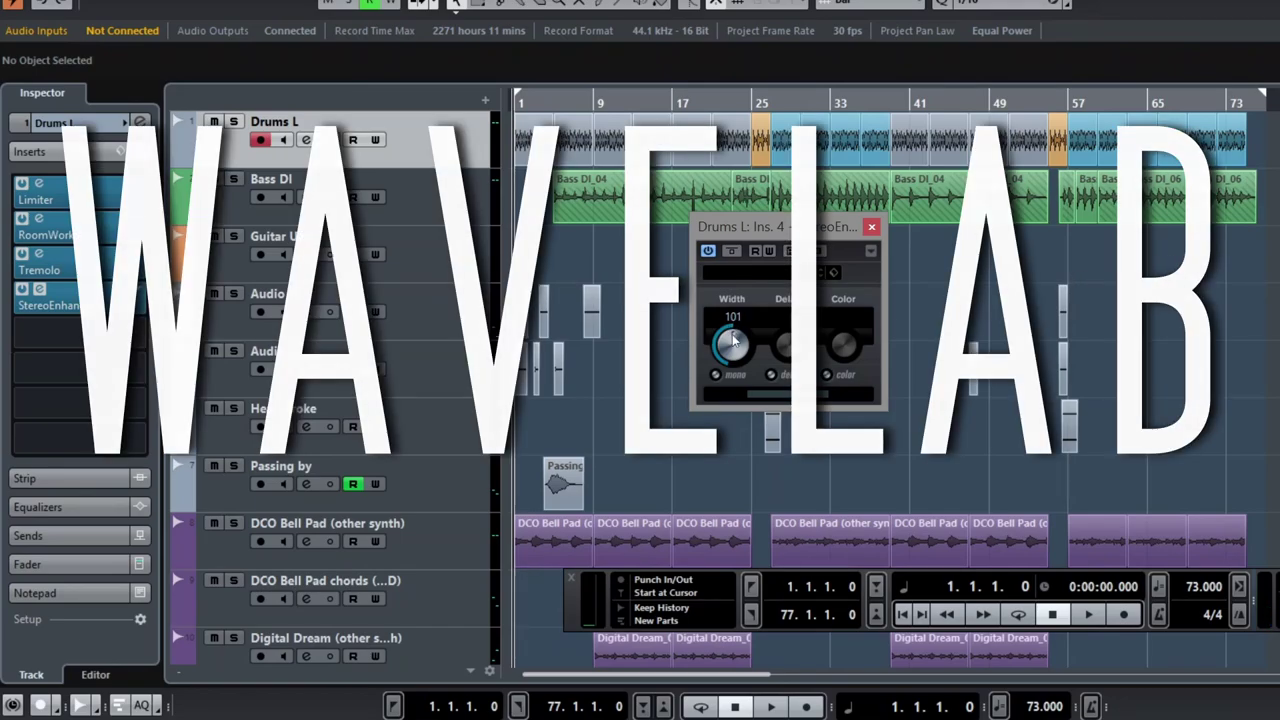
drag(733, 342, 761, 273)
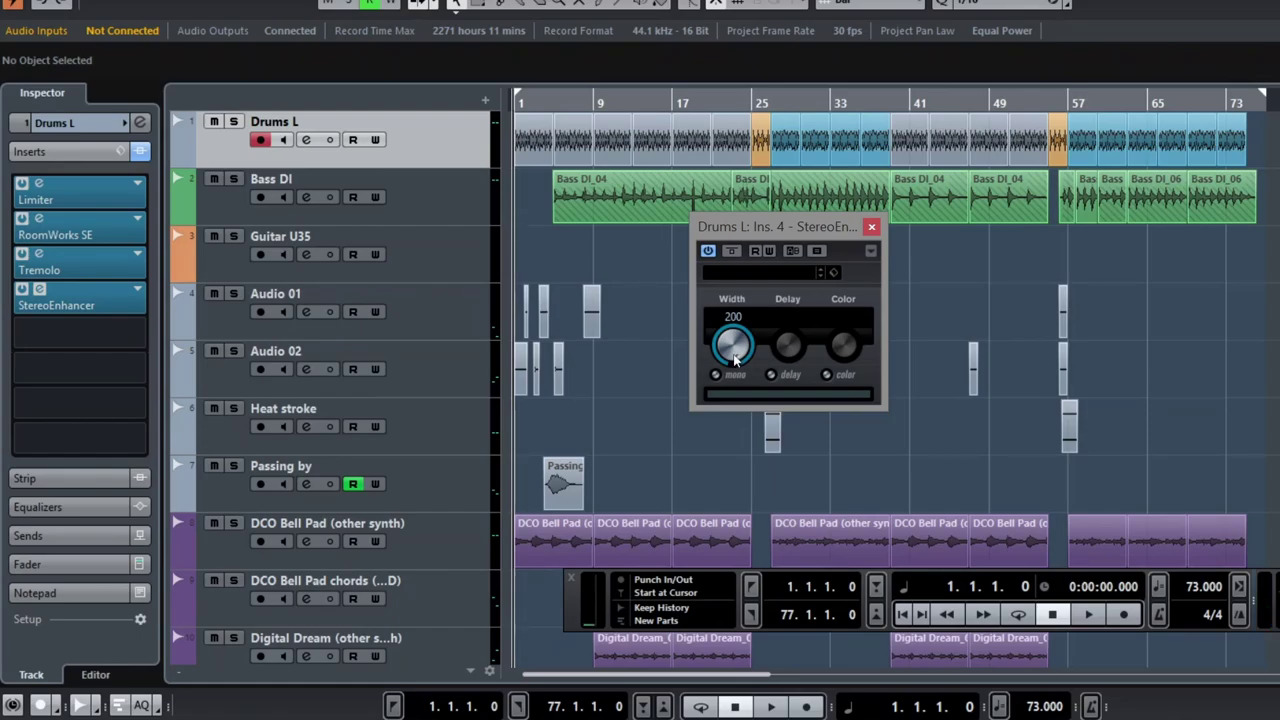
drag(737, 350, 722, 393)
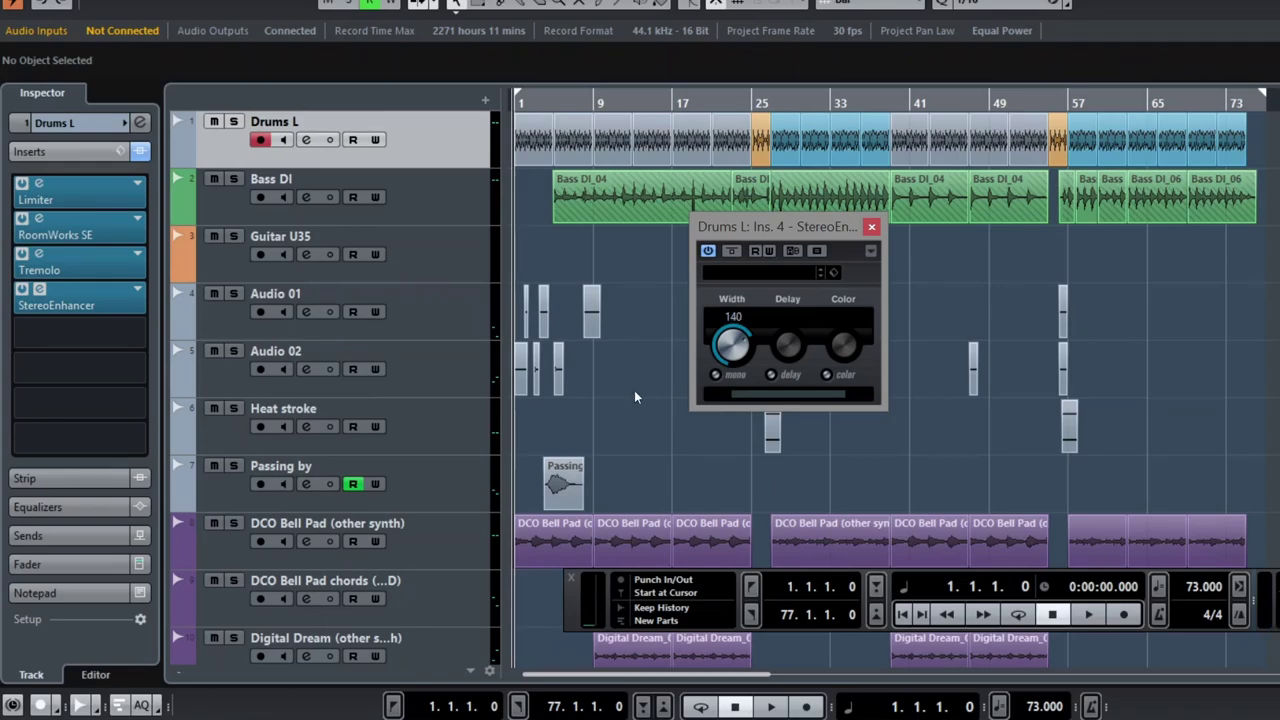
Step: Insert a Maximizer from the Dynamics effects in the fifth insert slot of Drums L and close its window
click(92, 338)
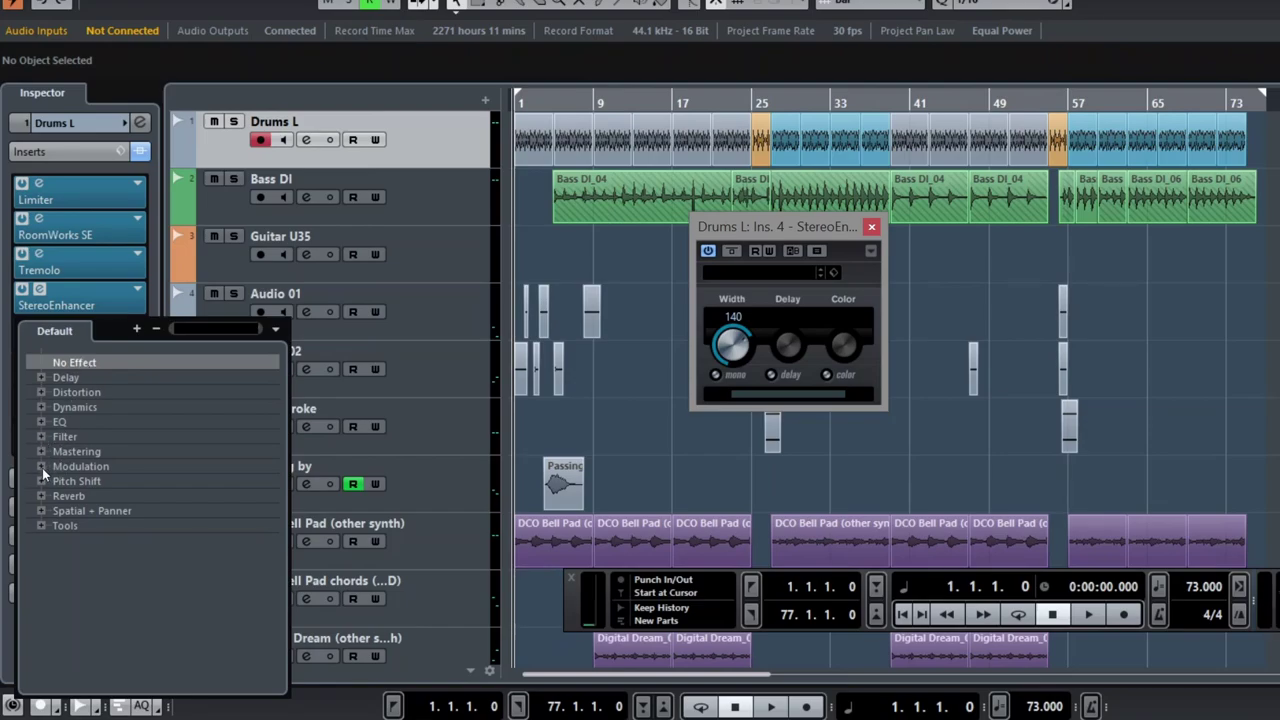
click(40, 406)
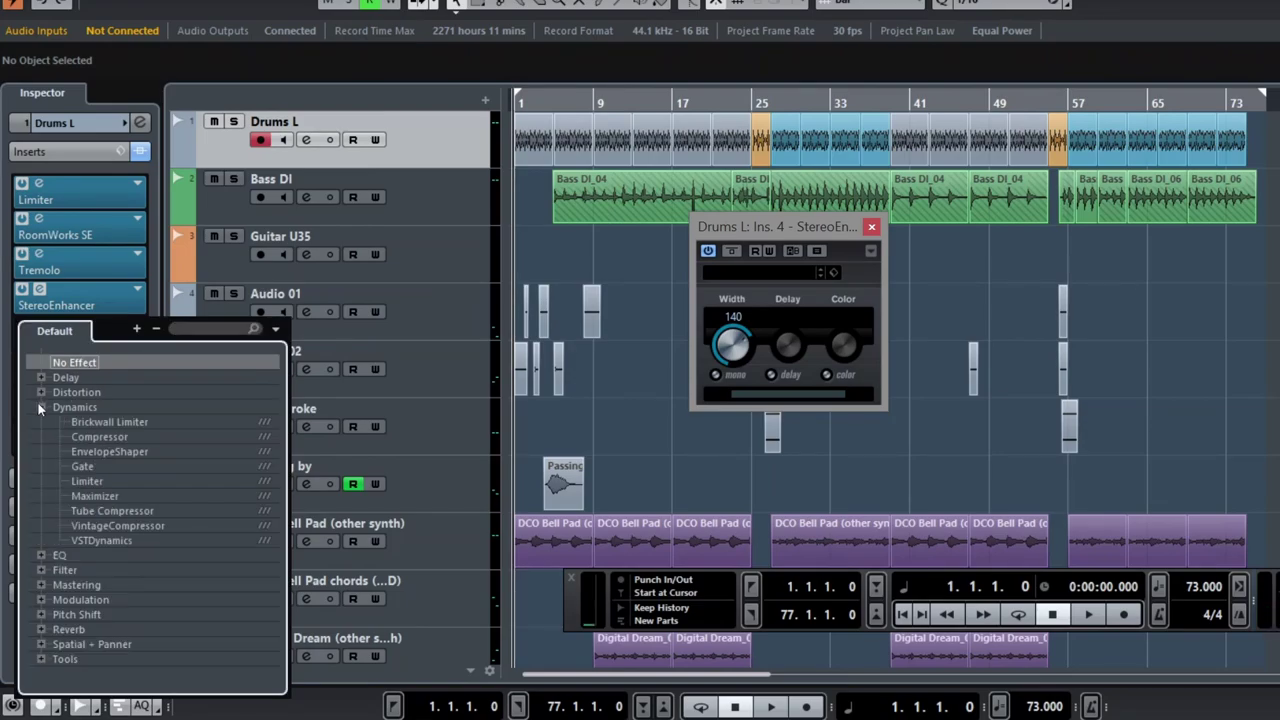
click(86, 494)
click(1060, 33)
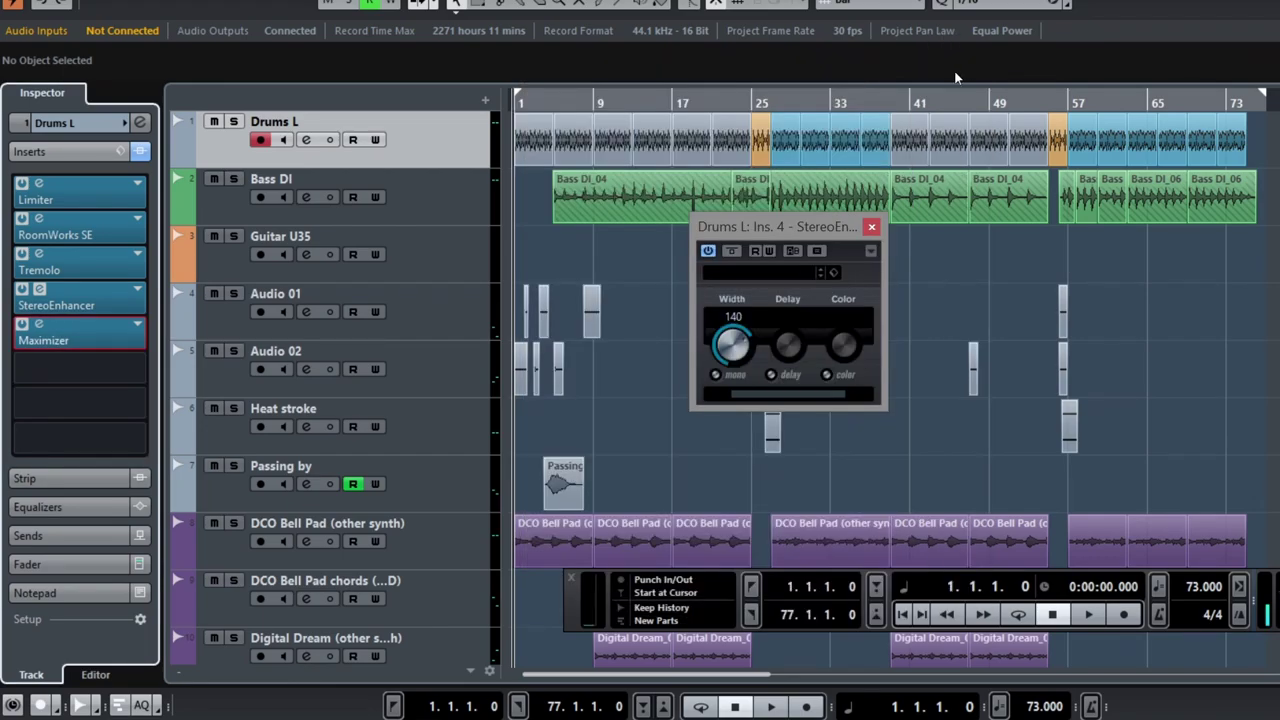
Step: Replace the Maximizer in the fifth insert slot of Drums L with a Limiter and move its window off the StereoEnhancer
click(138, 322)
click(98, 480)
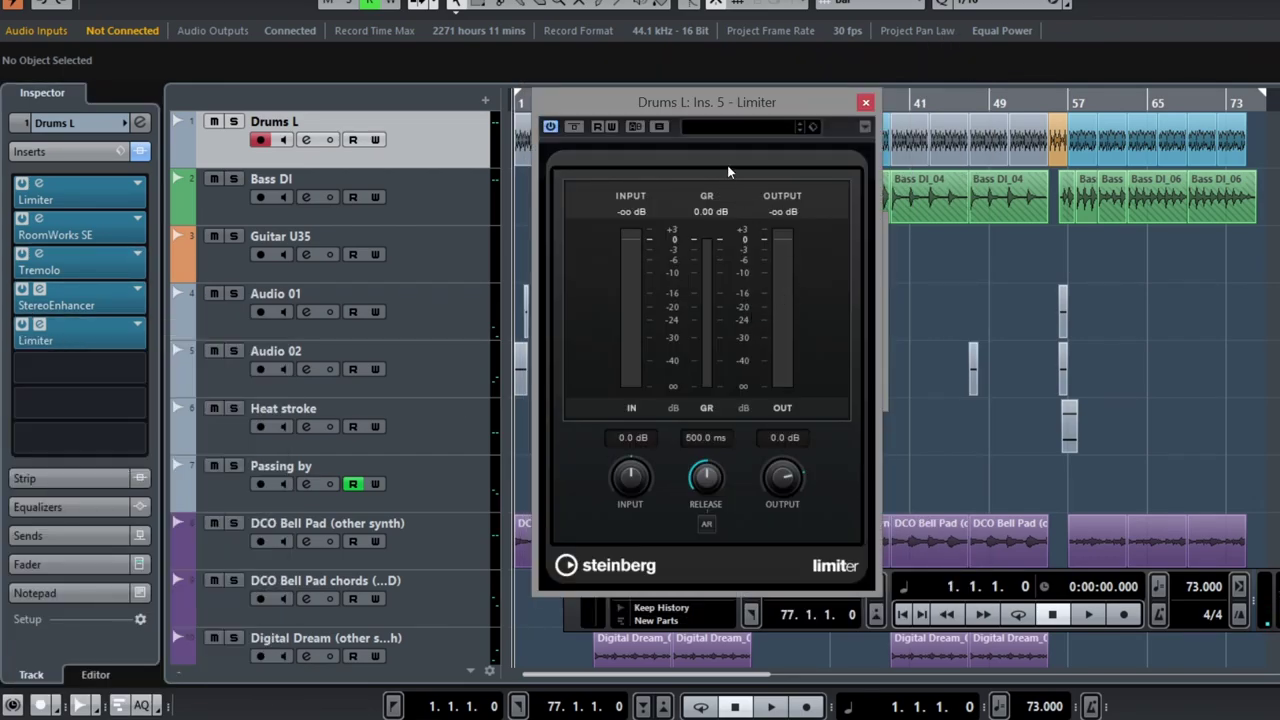
drag(720, 97, 564, 93)
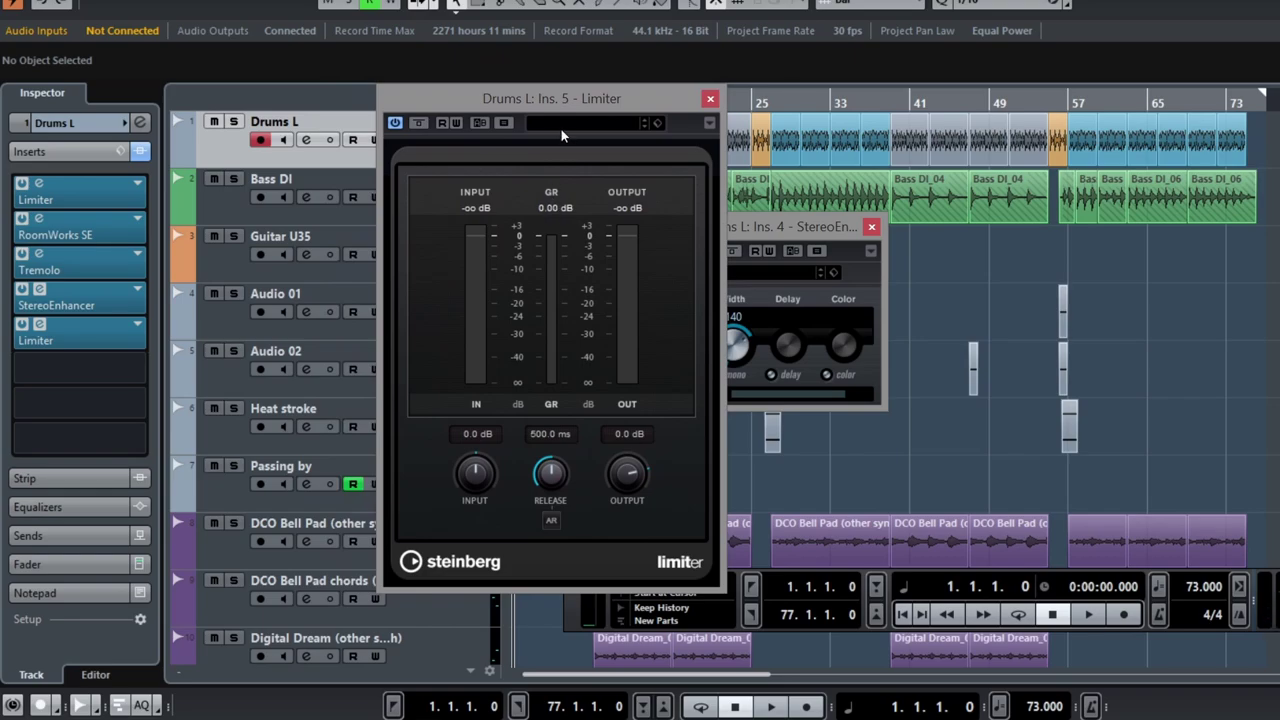
Step: Load the Protection Limiter preset in the fifth-slot Limiter of Drums L and close the Limiter and StereoEnhancer windows
click(561, 127)
scroll(627, 378, down, 3)
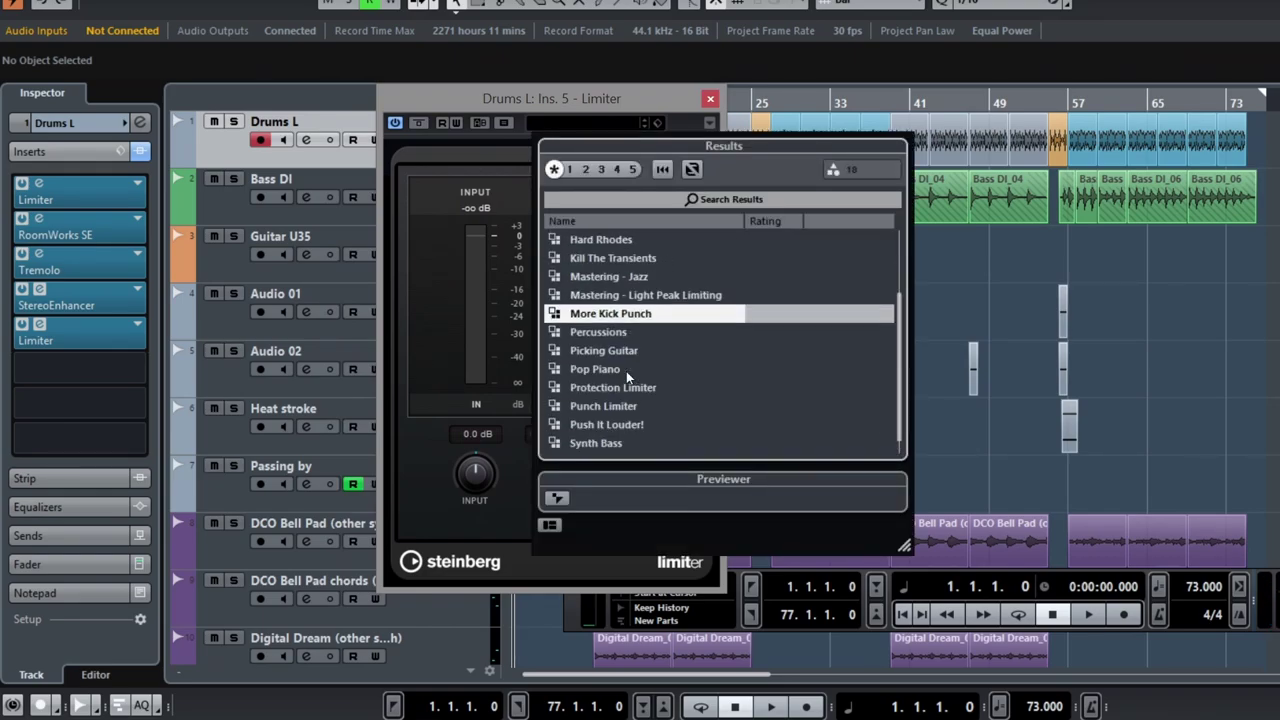
double_click(649, 385)
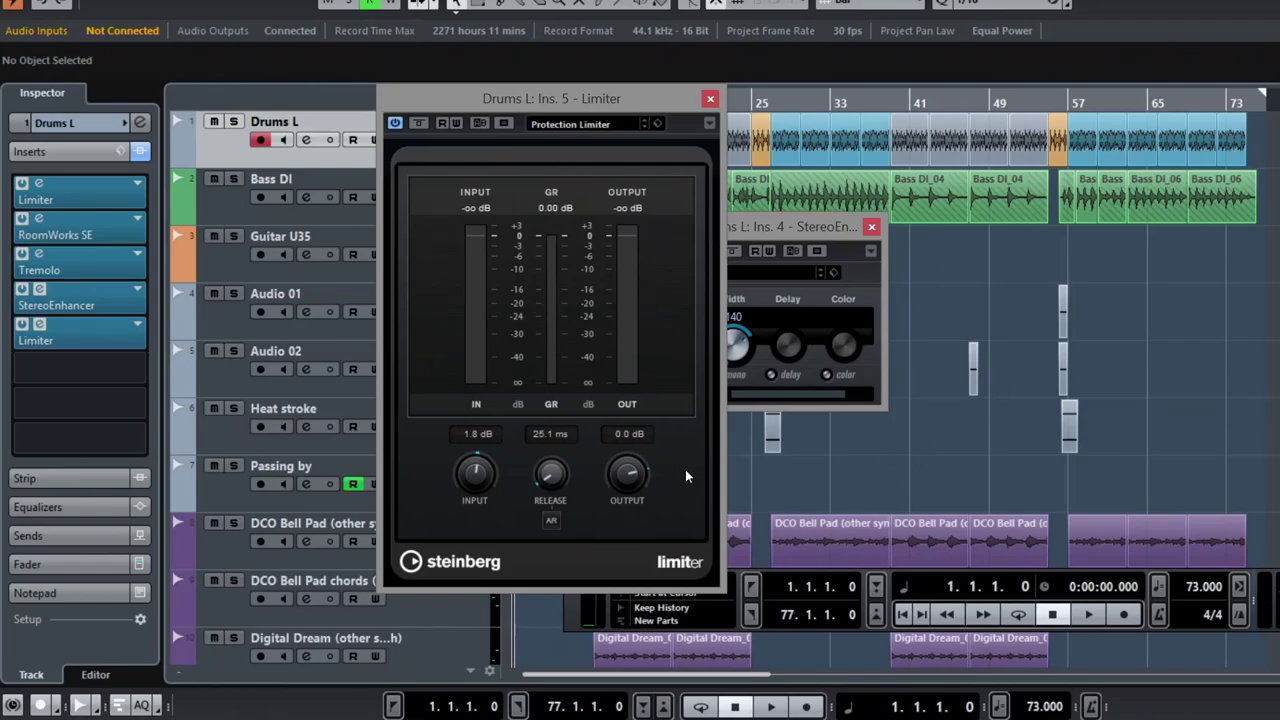
click(708, 99)
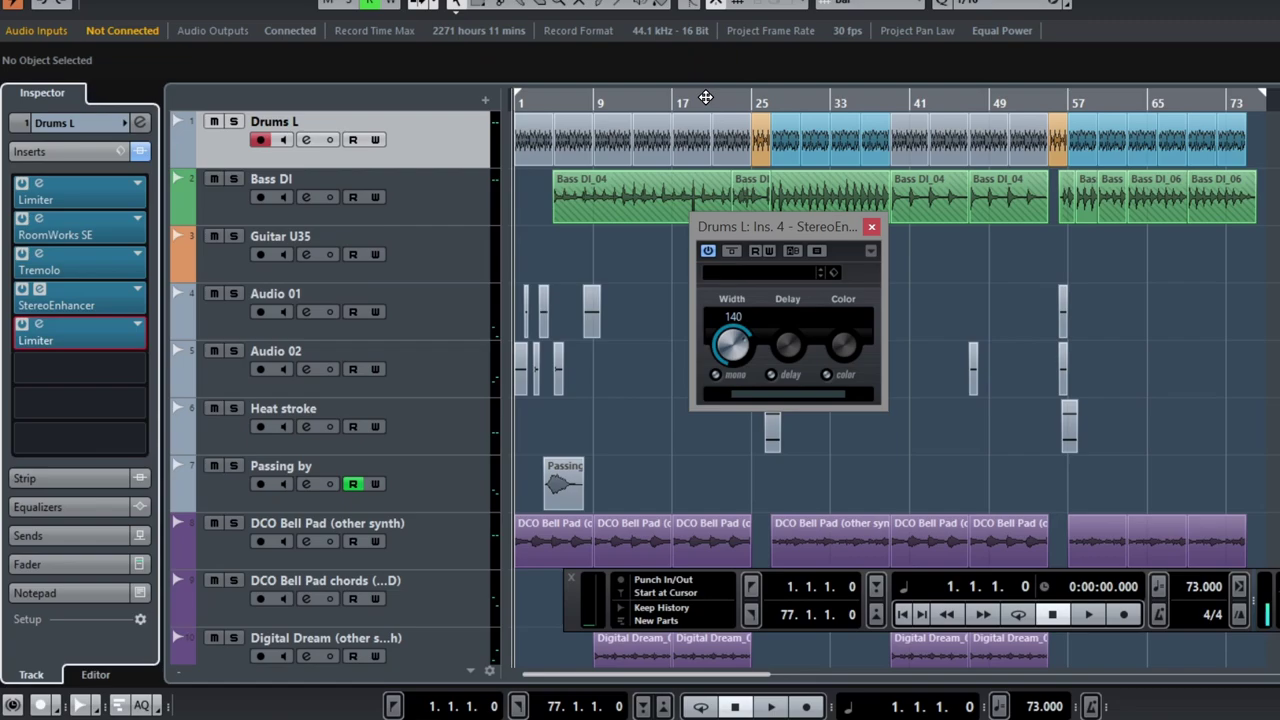
click(873, 229)
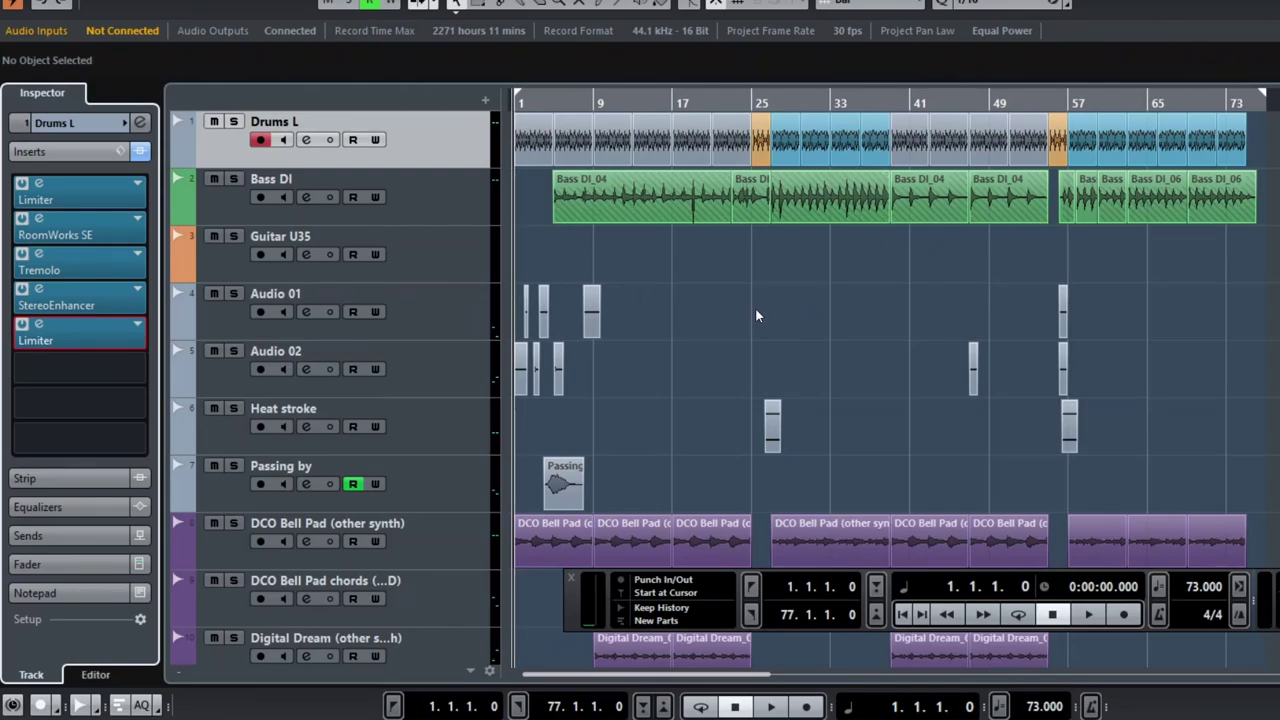
scroll(755, 316, down, 4)
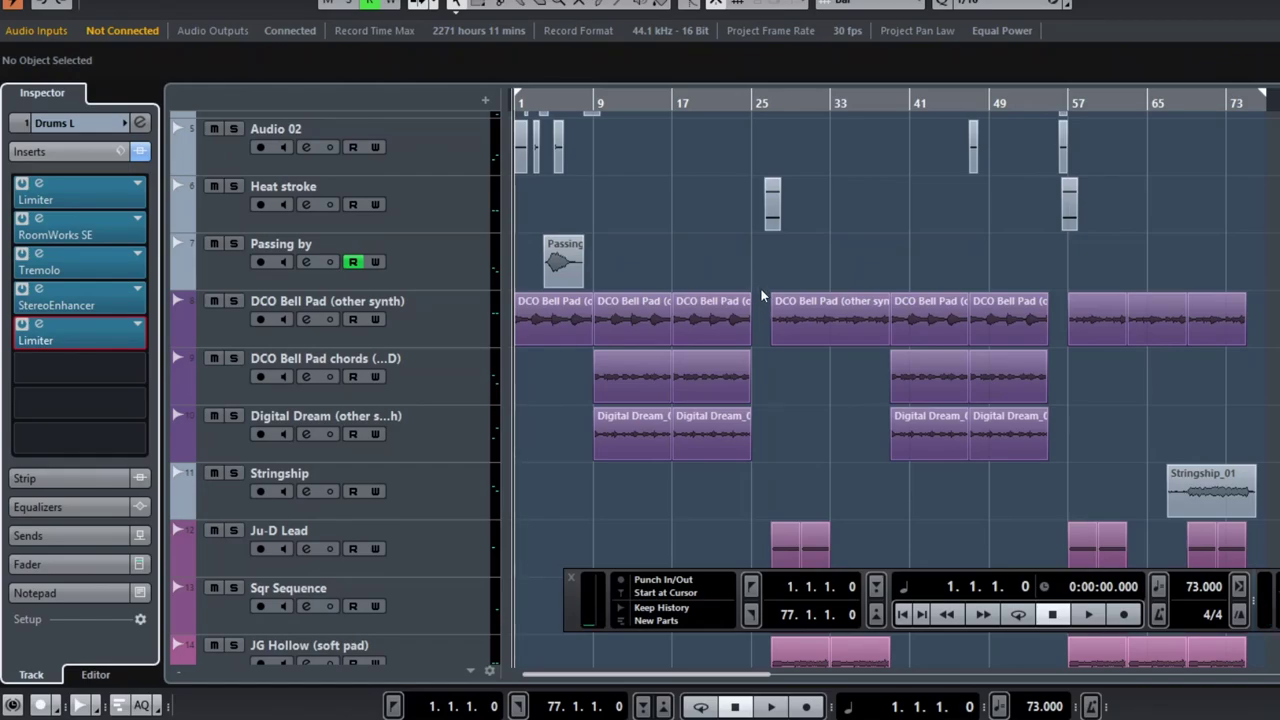
scroll(760, 296, up, 4)
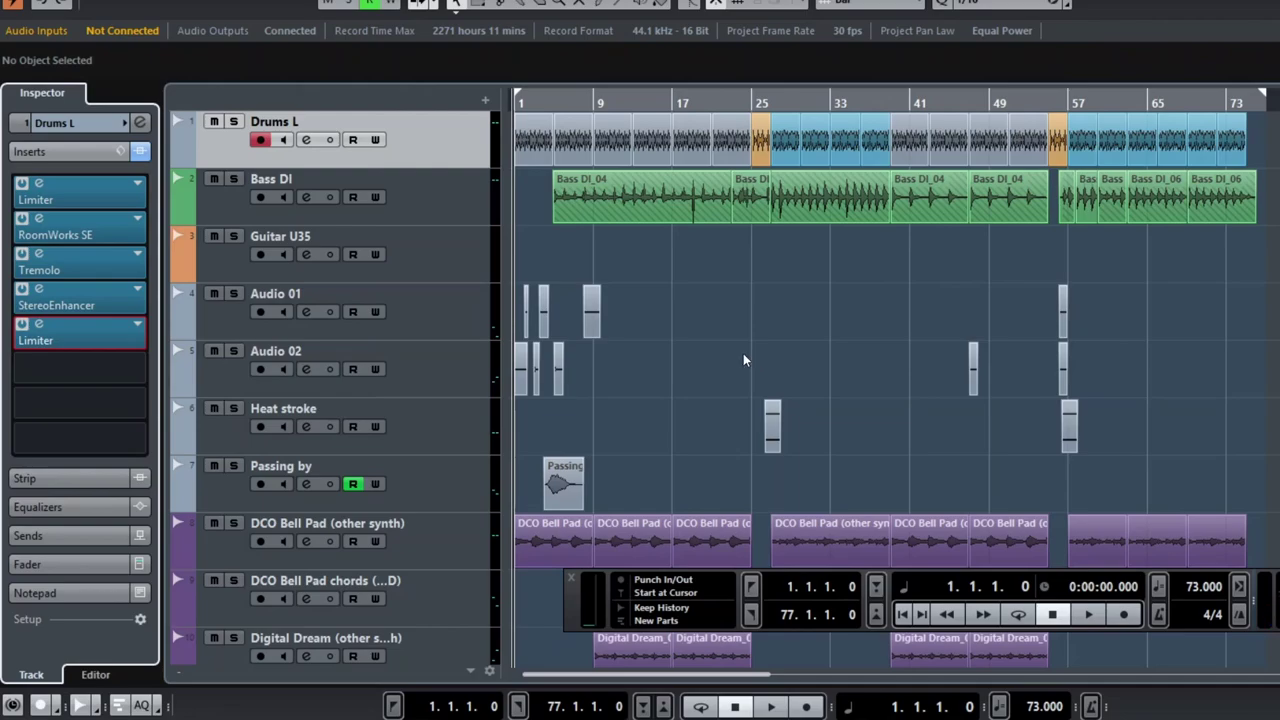
scroll(738, 342, down, 4)
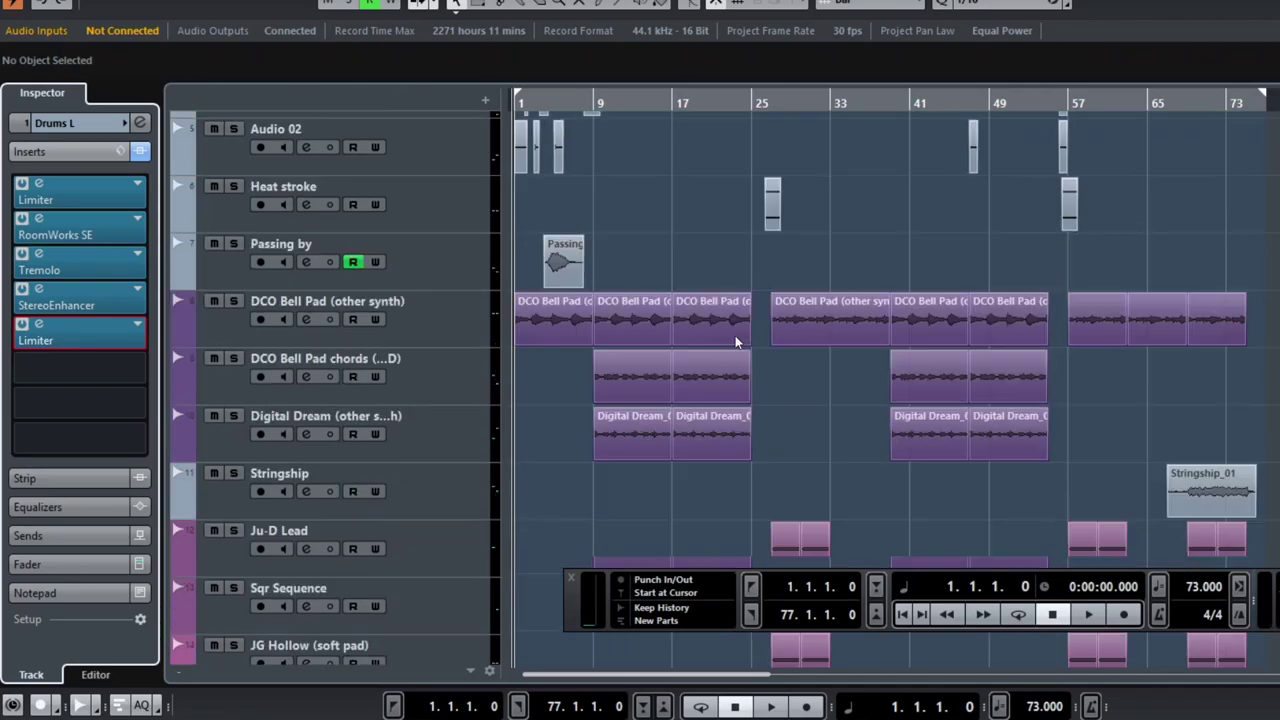
scroll(766, 385, down, 1)
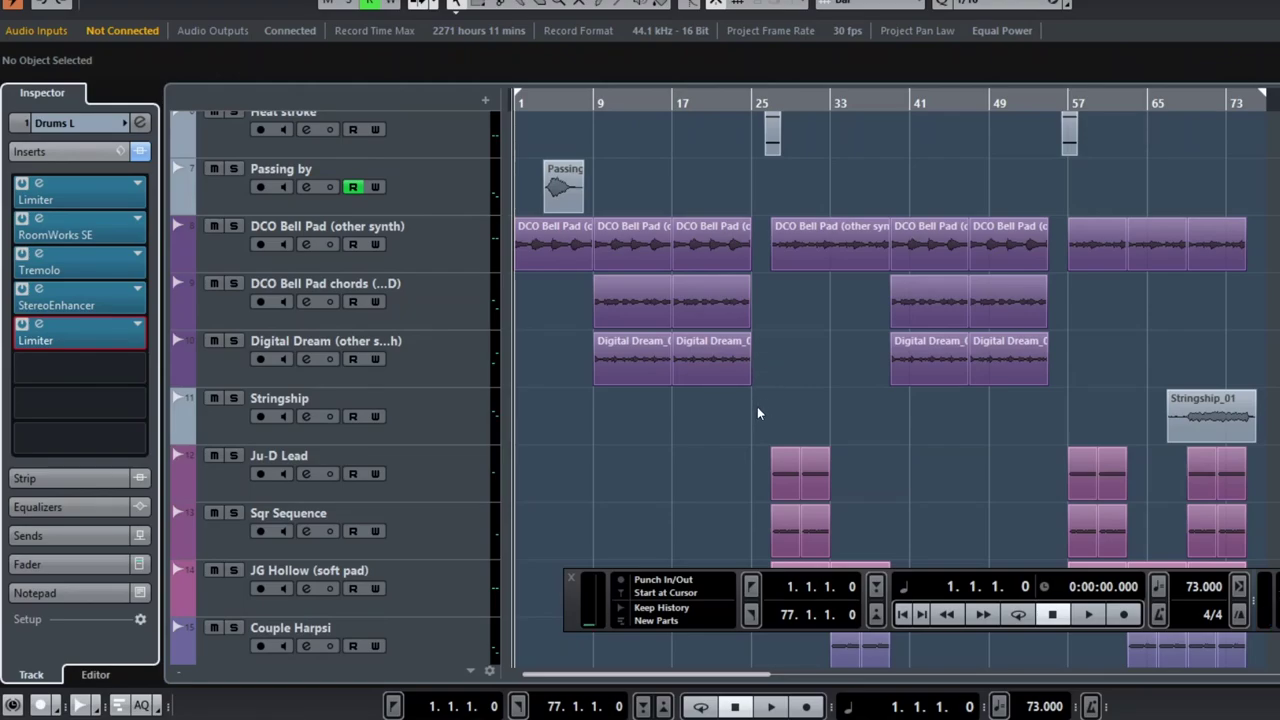
scroll(757, 407, down, 2)
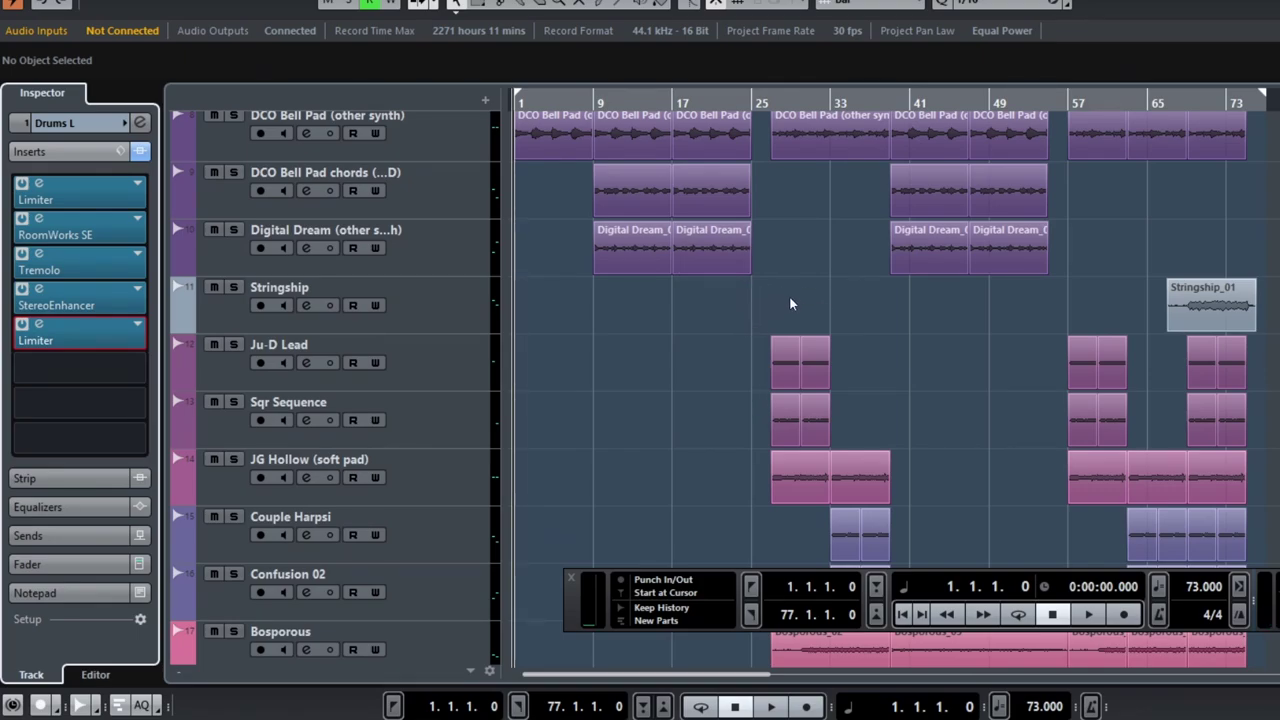
Step: Solo Ju-D Lead and Sqr Sequence, play them from bar 27, release both solos to hear the full mix and stop playback
scroll(783, 298, up, 5)
scroll(783, 298, up, 3)
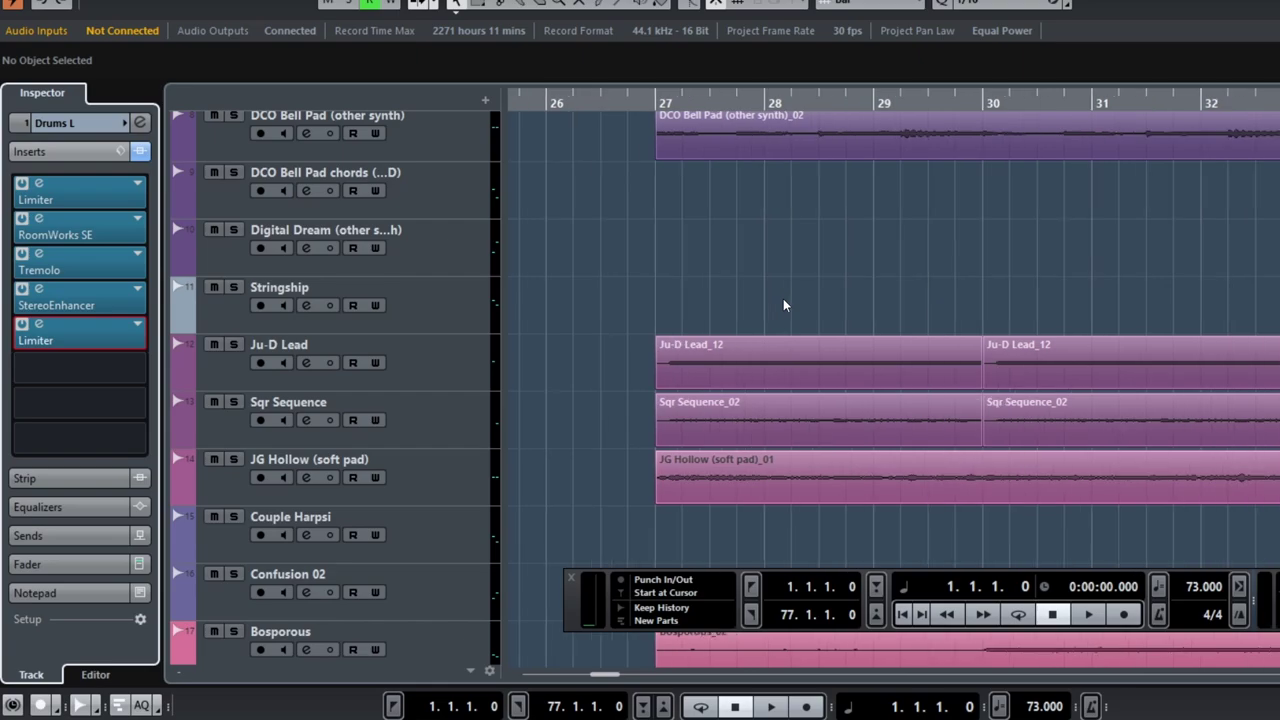
click(658, 100)
click(232, 344)
click(233, 401)
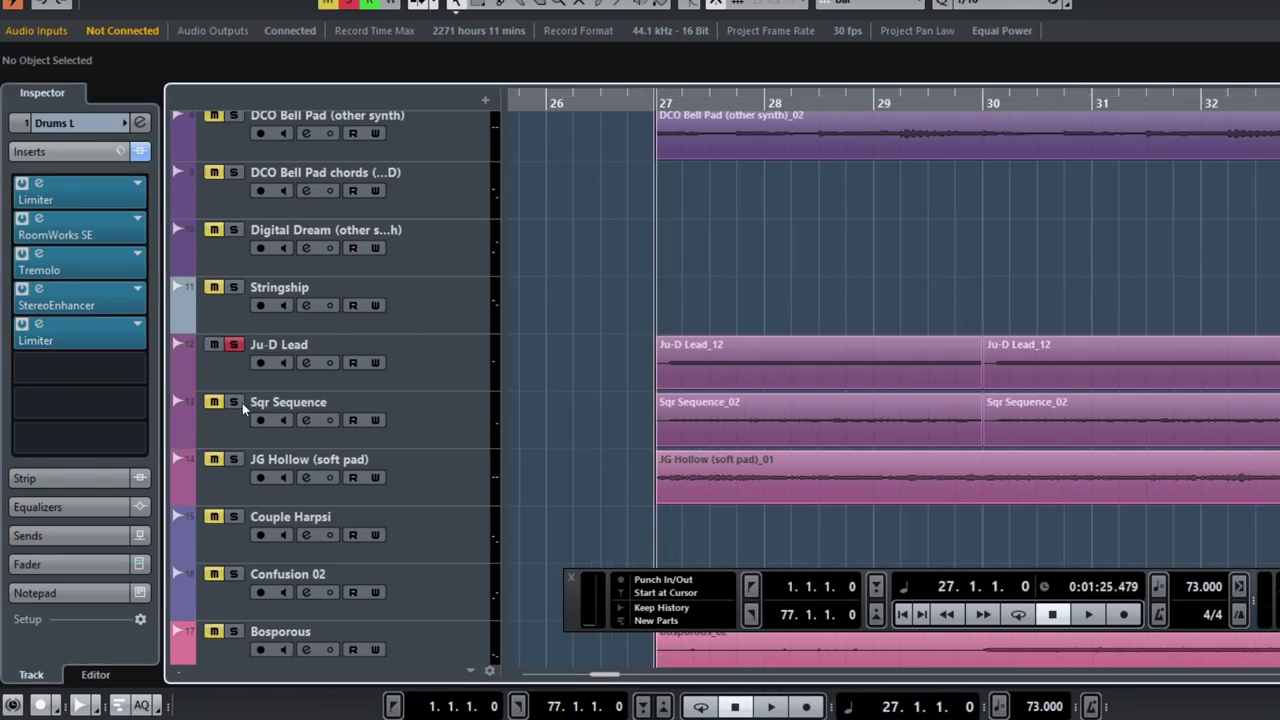
key(space)
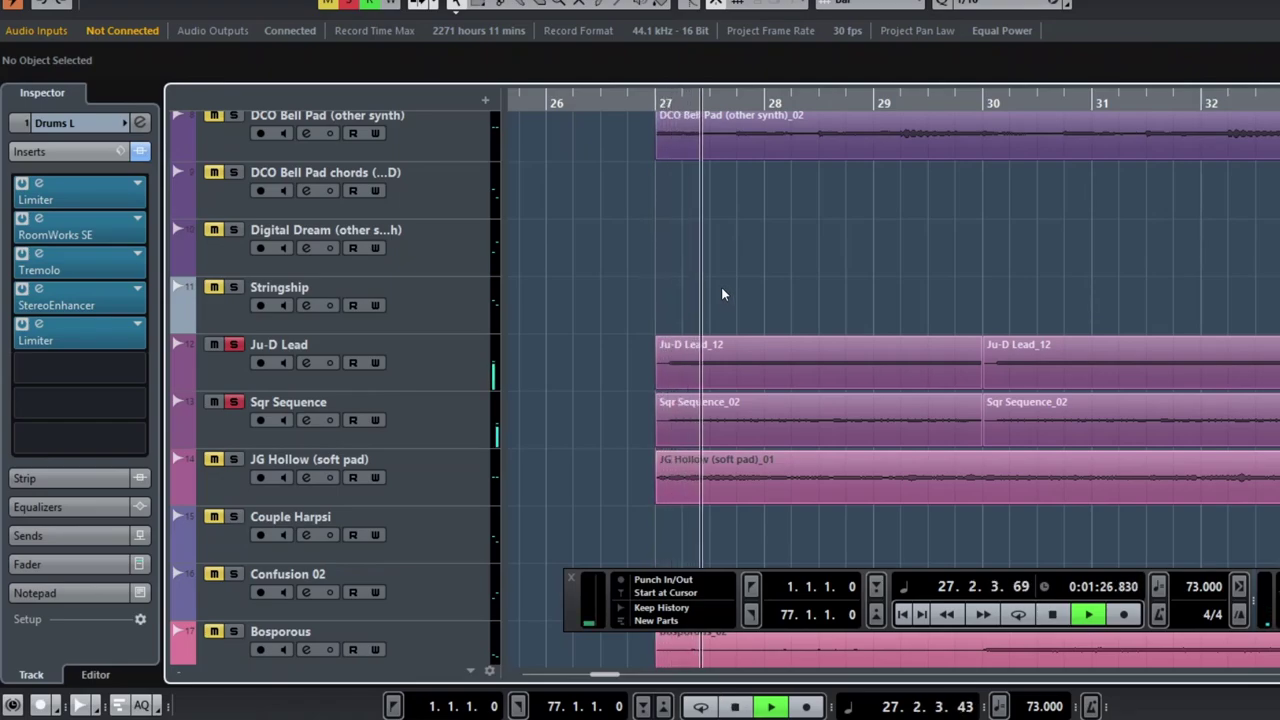
click(233, 344)
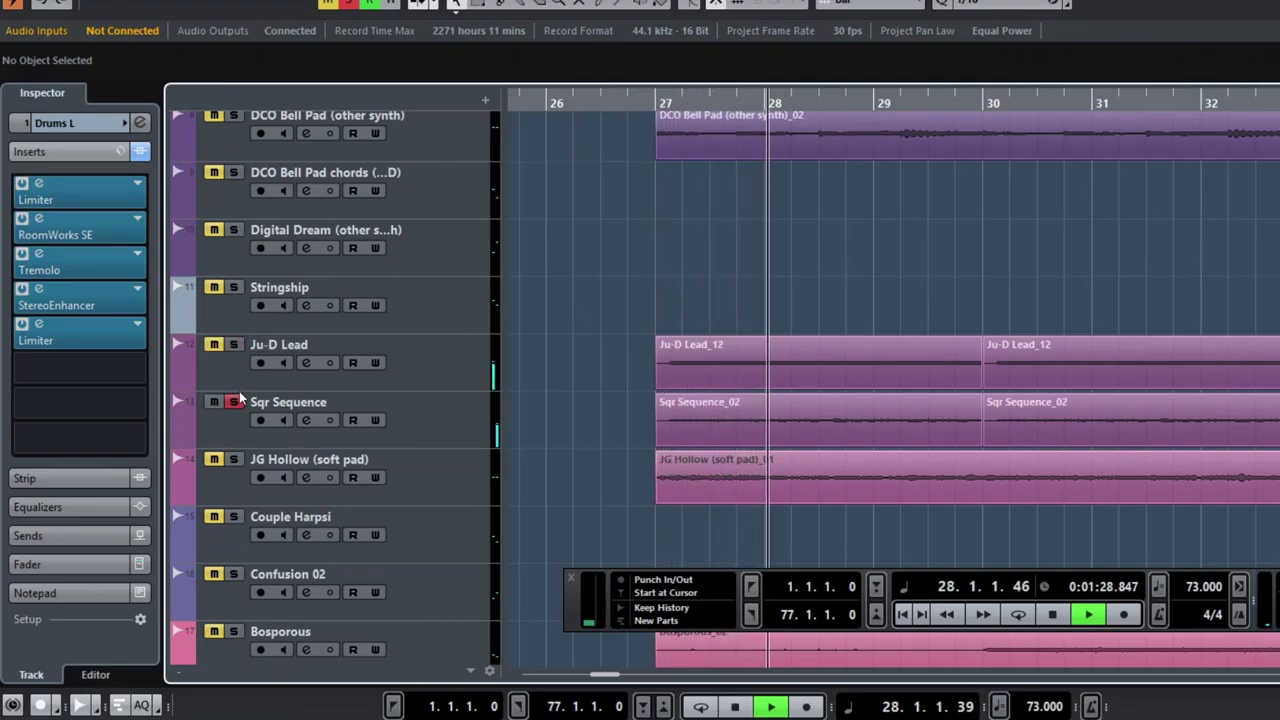
click(233, 401)
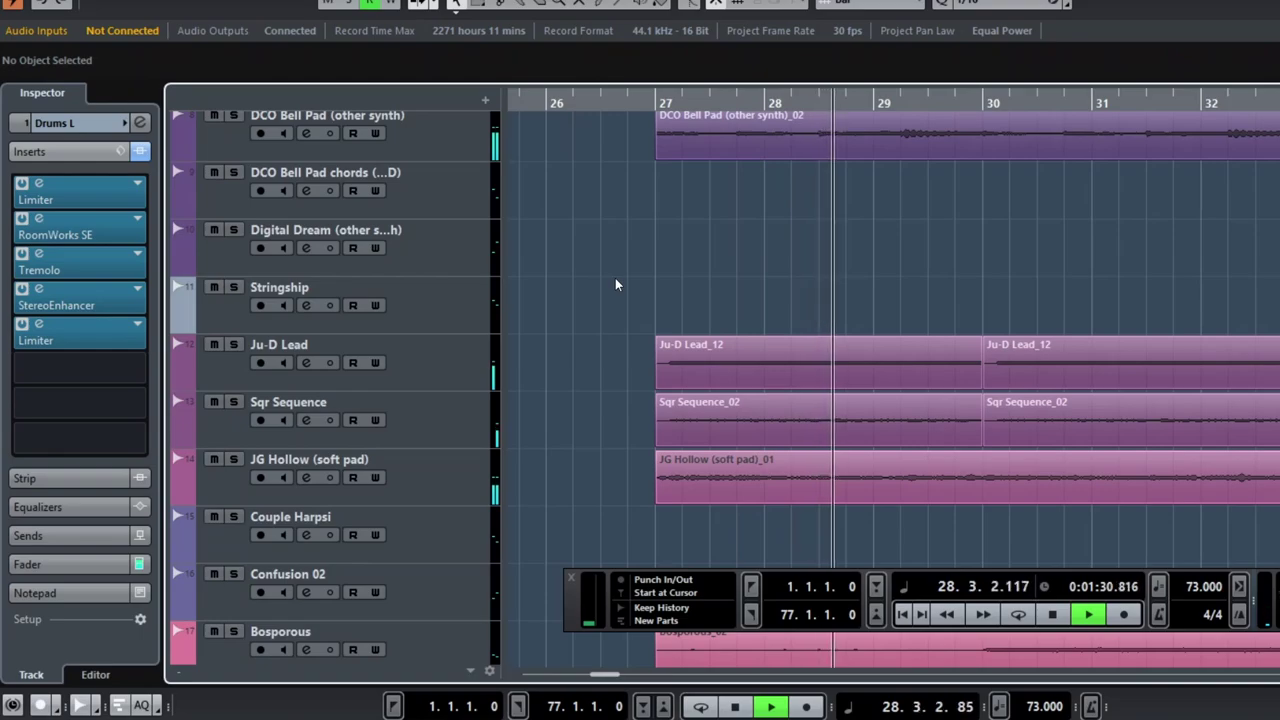
key(space)
Step: Play from bar 27 with Ju-D Lead and Sqr Sequence muted, and replay the section with all mutes cleared
click(213, 344)
click(213, 401)
click(667, 99)
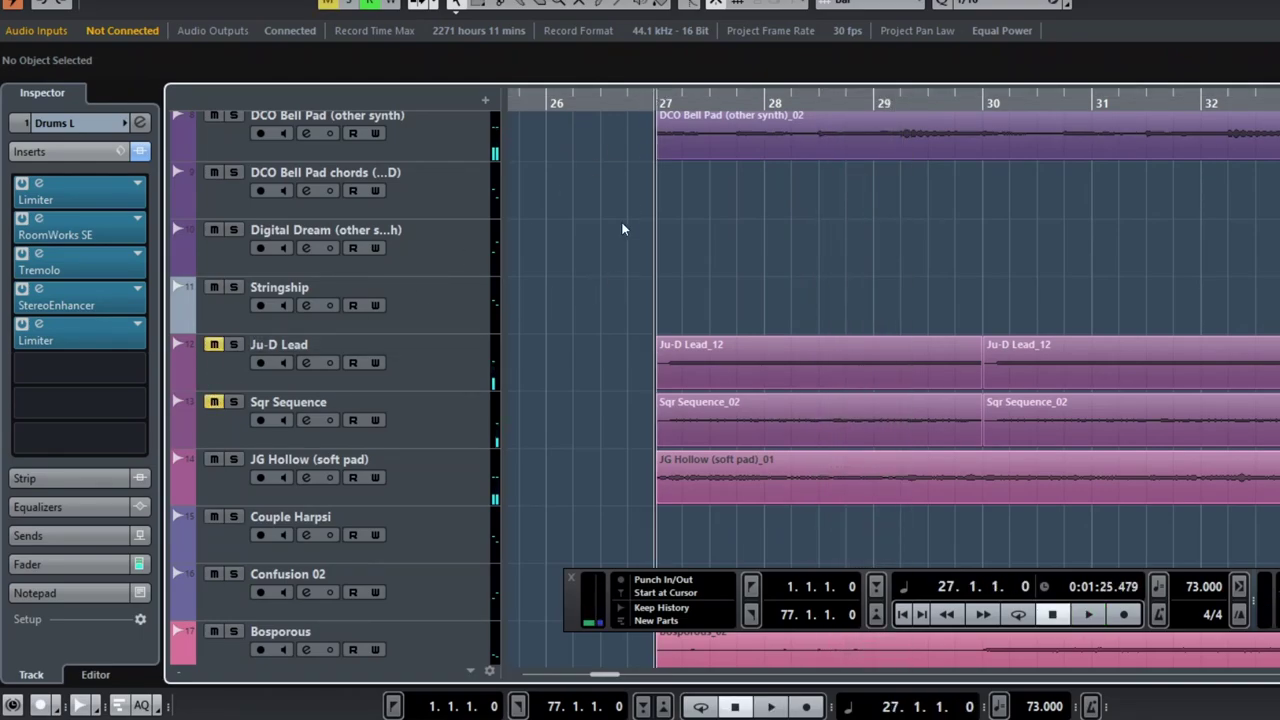
key(space)
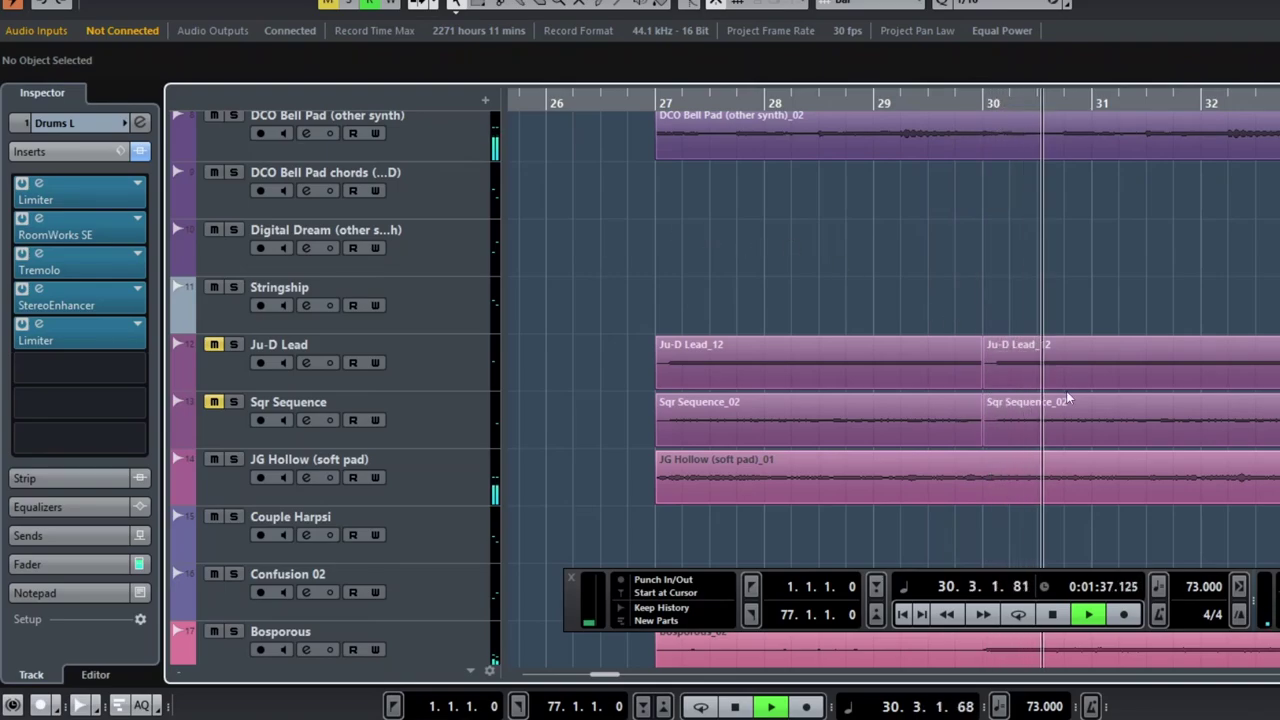
scroll(1066, 391, down, 4)
scroll(1066, 340, up, 2)
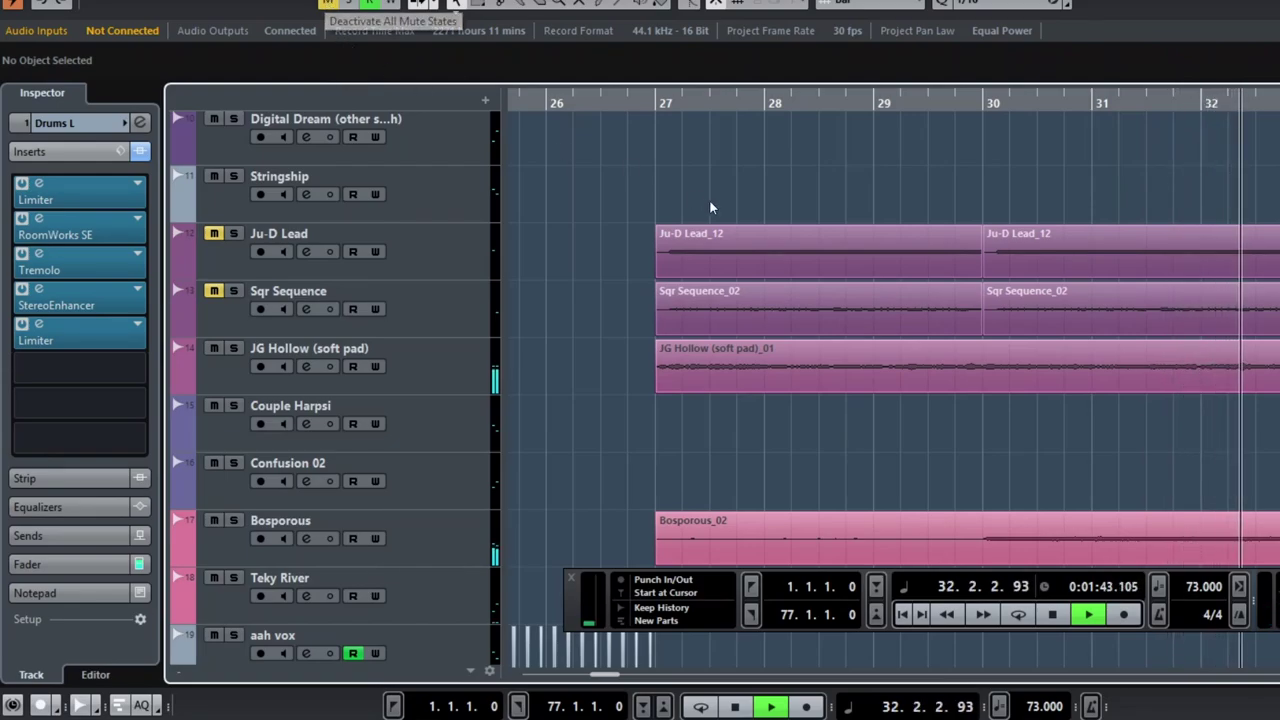
key(space)
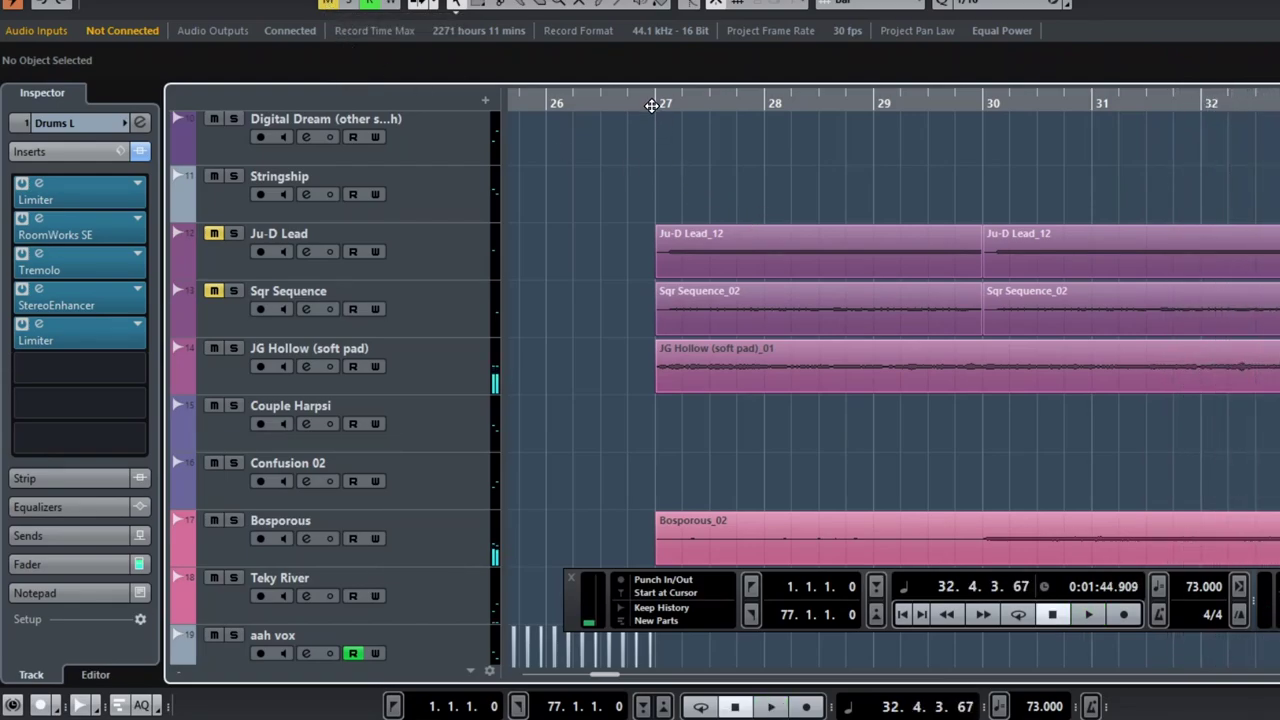
key(space)
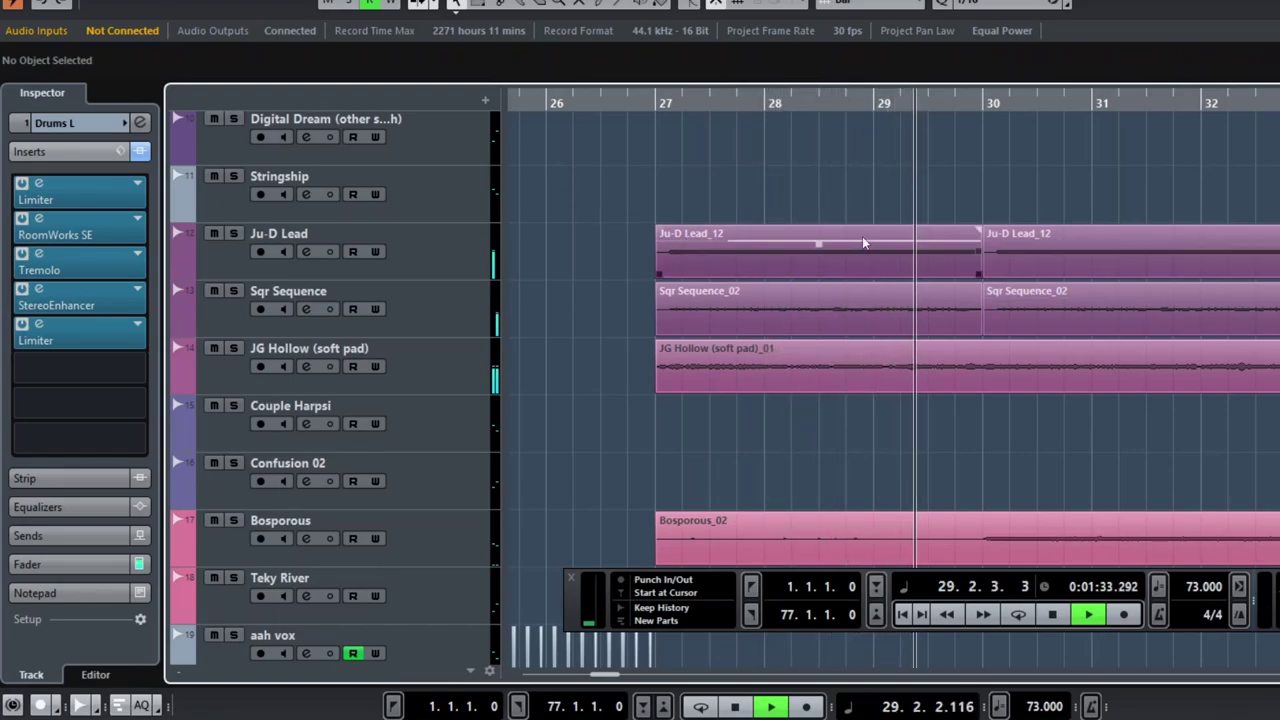
key(space)
Step: Play from bar 39, solo Digital Dream and DCO Bell Pad chords to compare them, release the solos and stop playback
scroll(825, 237, down, 5)
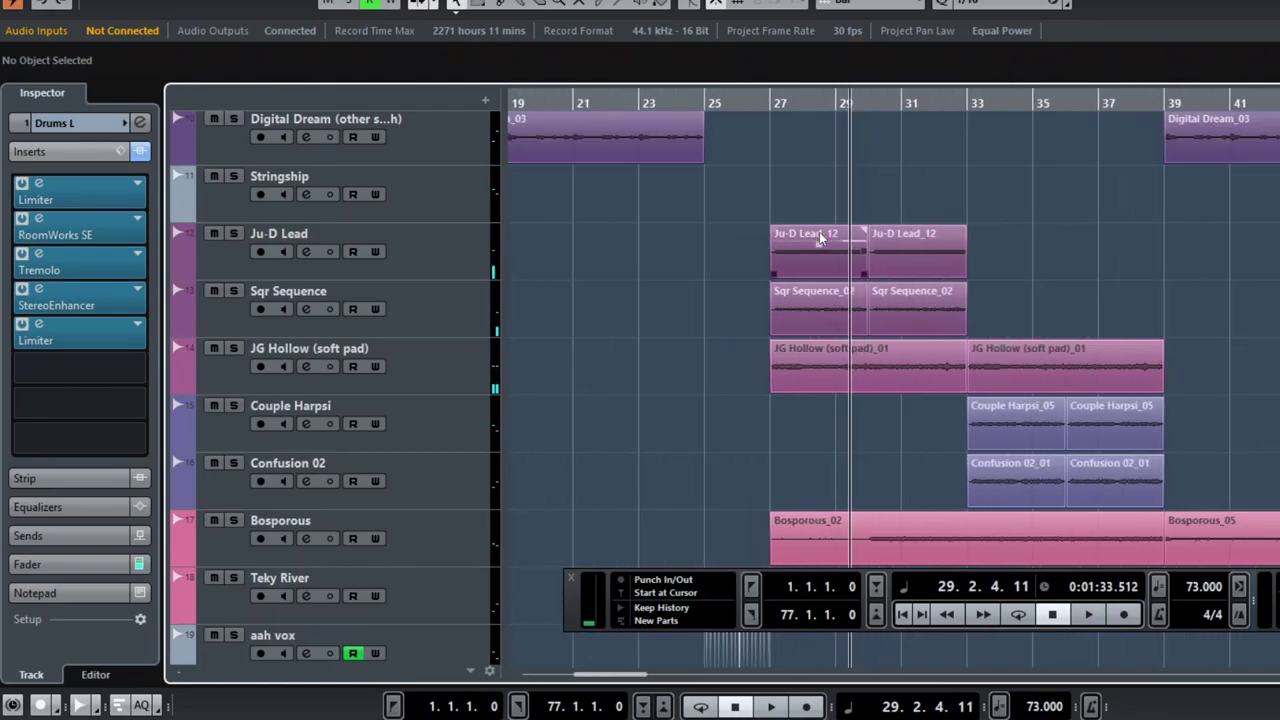
scroll(1000, 250, down, 1)
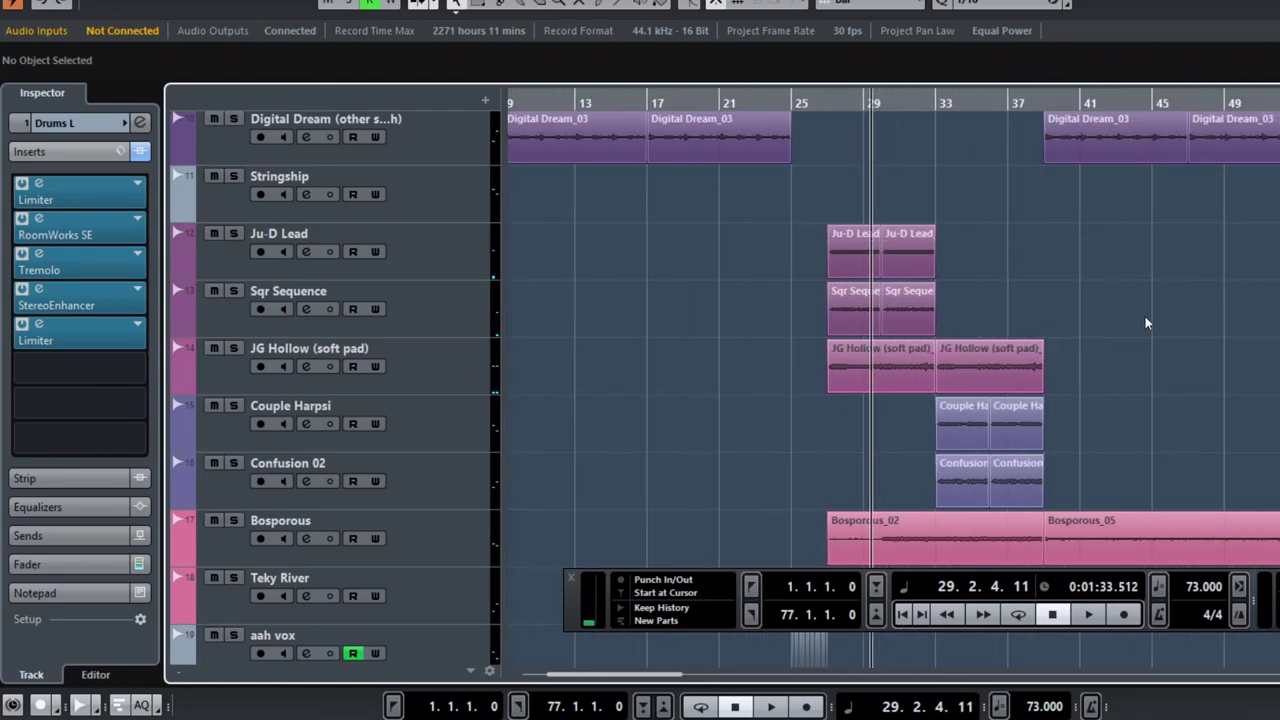
scroll(1112, 330, right, 5)
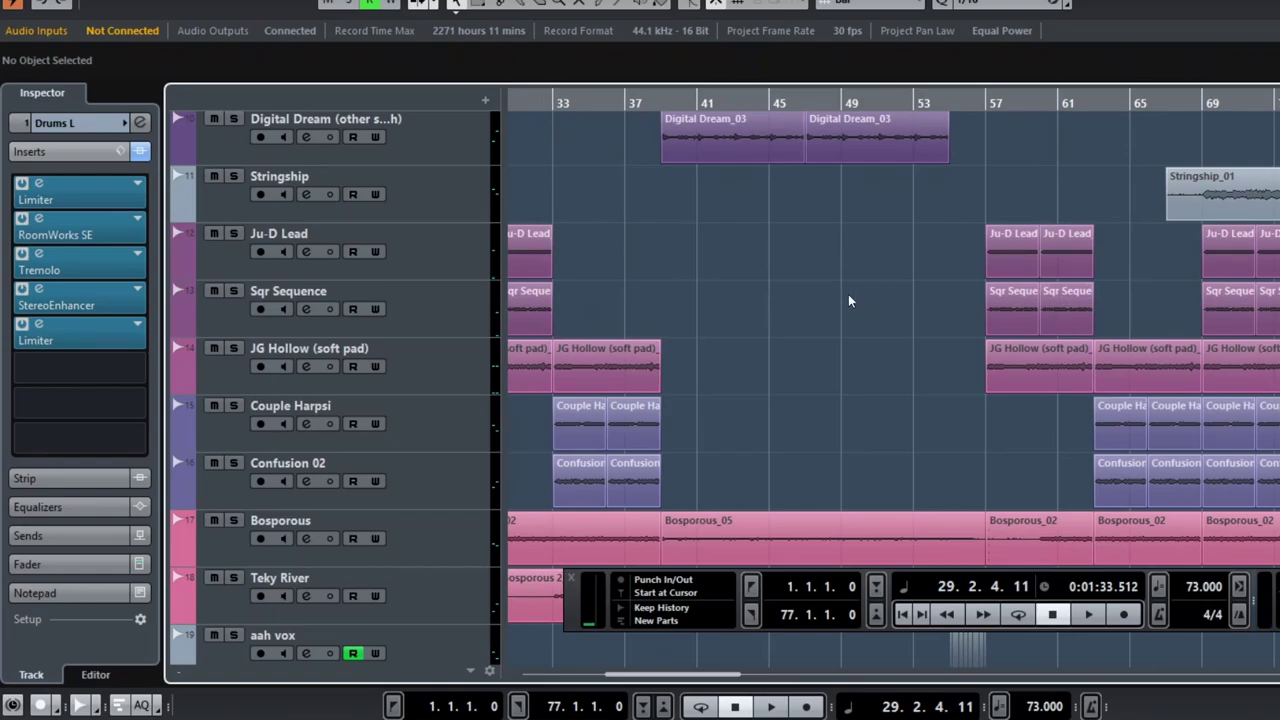
scroll(841, 298, up, 3)
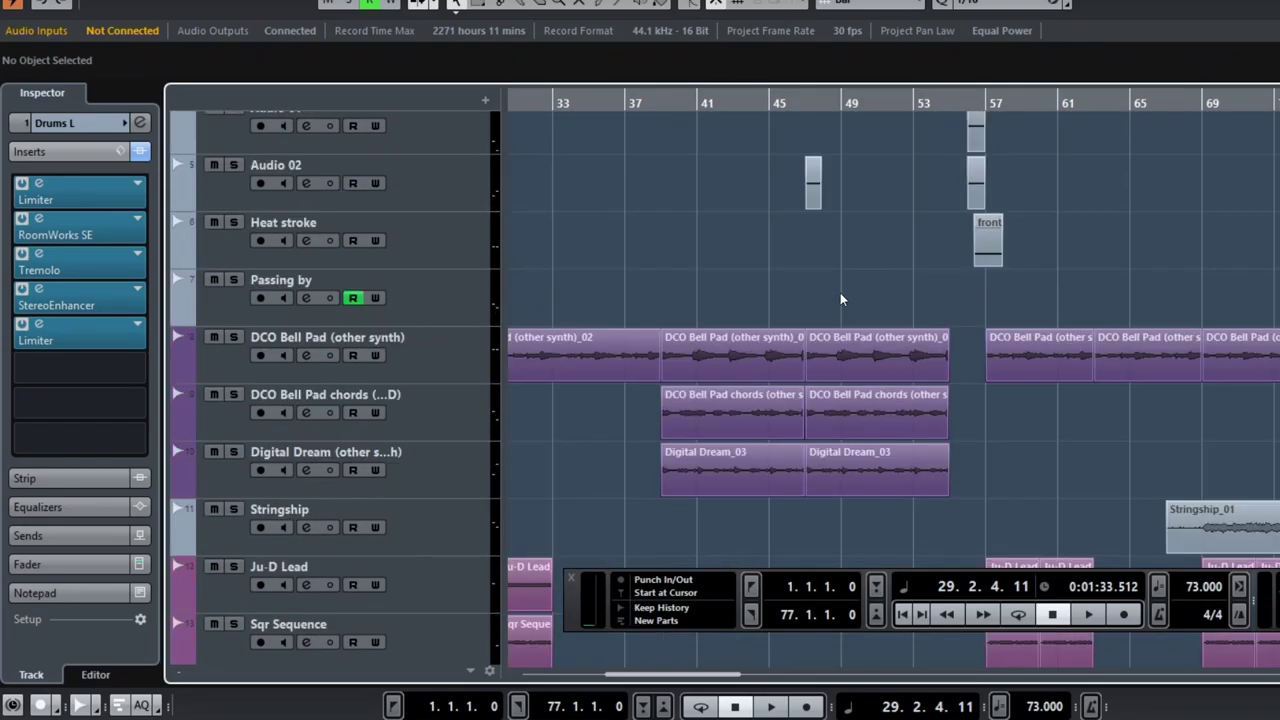
scroll(840, 292, down, 2)
scroll(840, 292, left, 2)
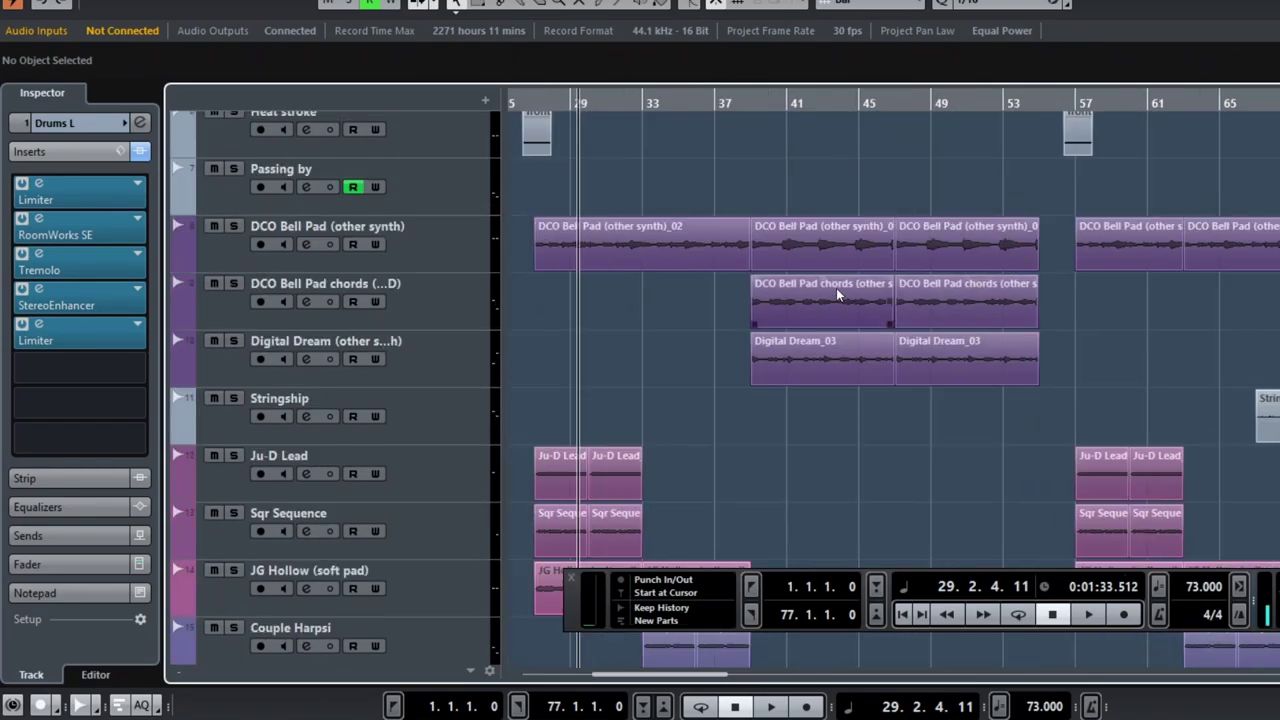
click(767, 141)
key(space)
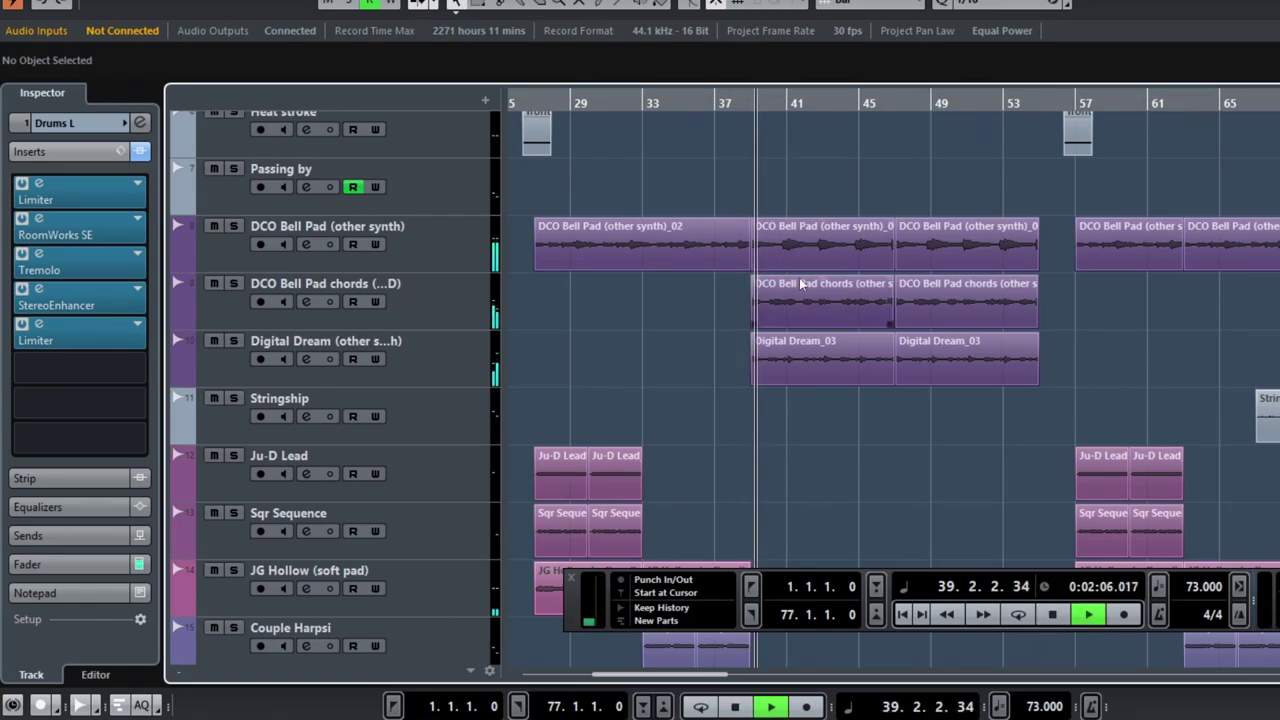
click(234, 342)
click(234, 284)
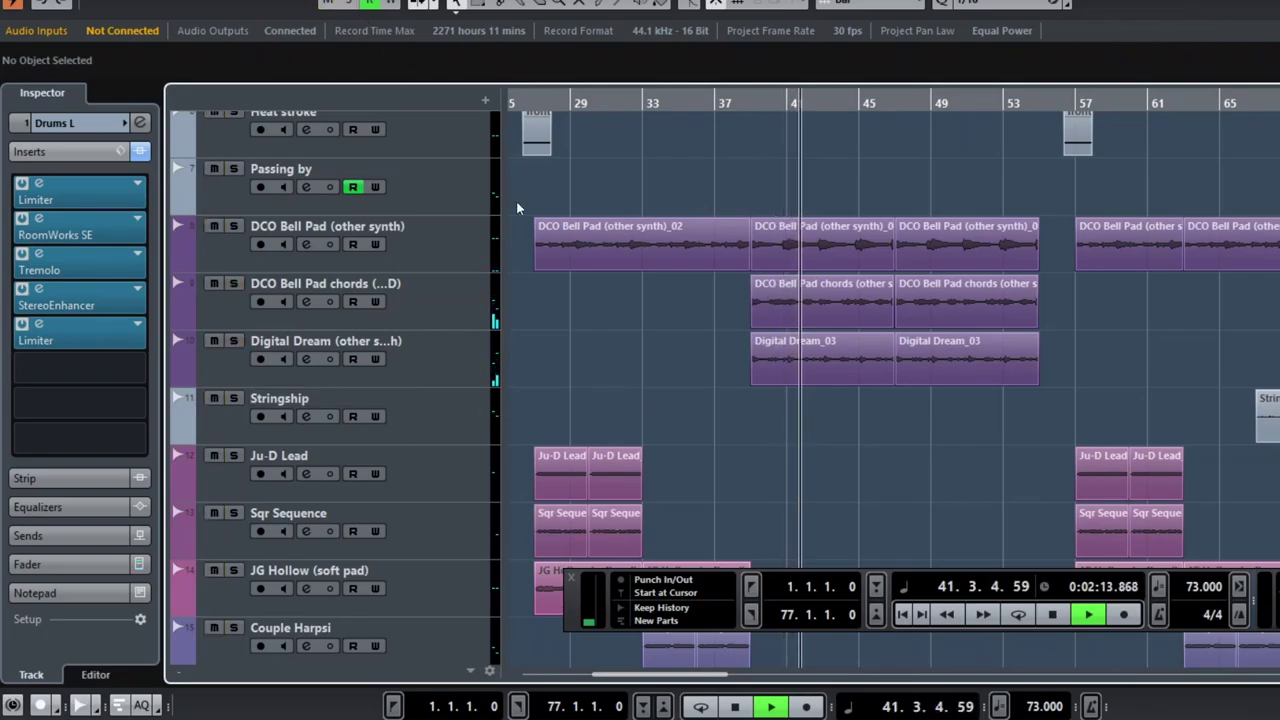
key(space)
Step: Examine how the synth tracks from Ju-D Lead to Bosporous are layered from bar 27, and return to the whole arrangement at Drums L
scroll(694, 398, down, 4)
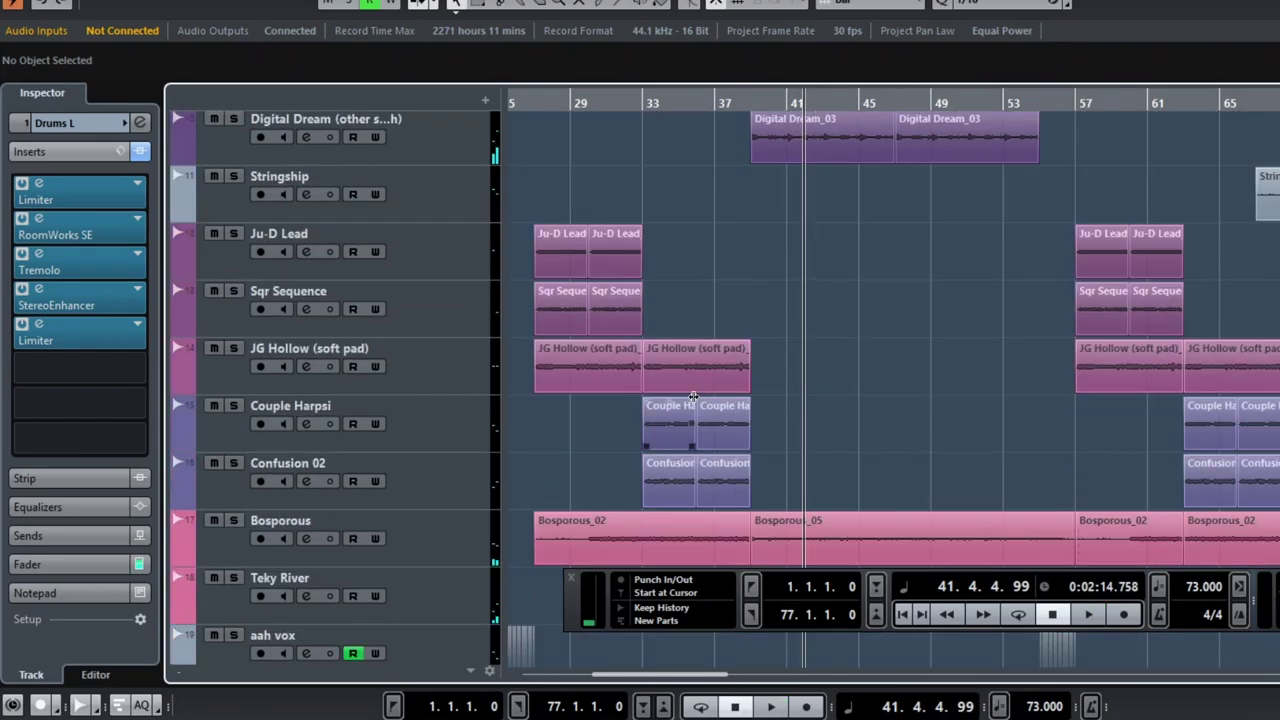
scroll(704, 362, left, 2)
scroll(704, 362, right, 2)
scroll(704, 361, down, 3)
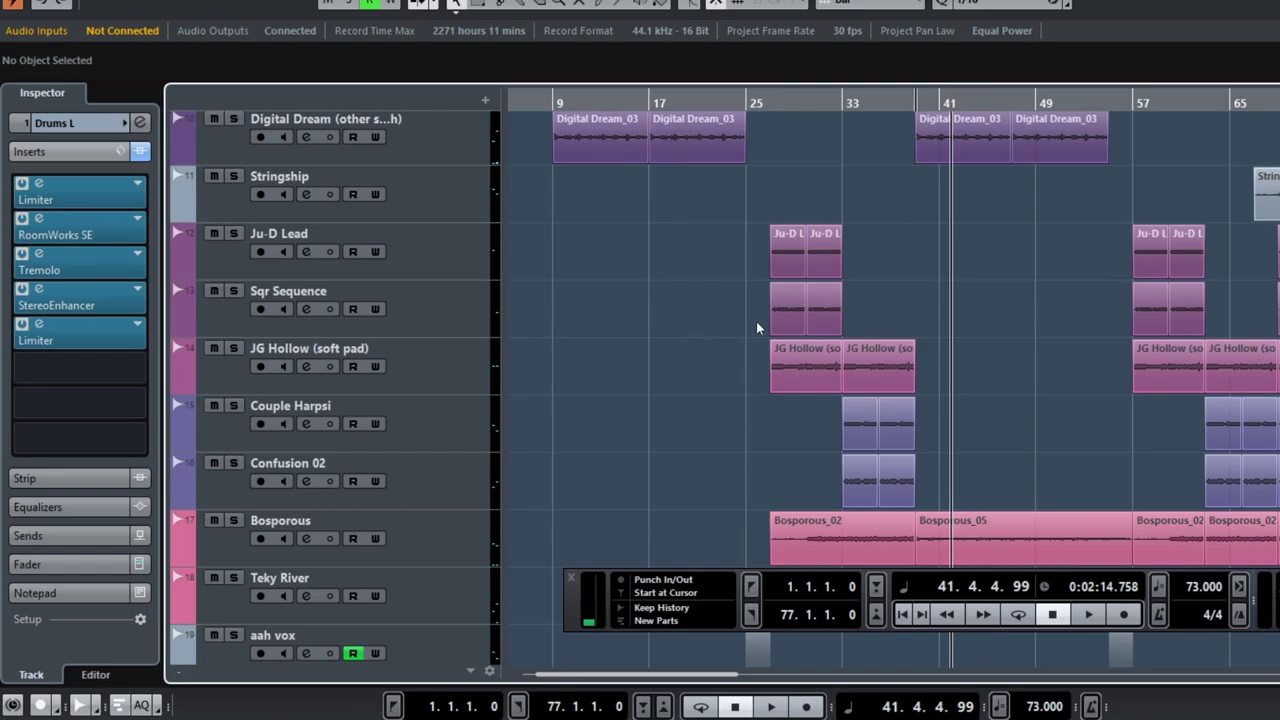
scroll(752, 323, down, 1)
scroll(749, 323, up, 8)
scroll(741, 326, up, 2)
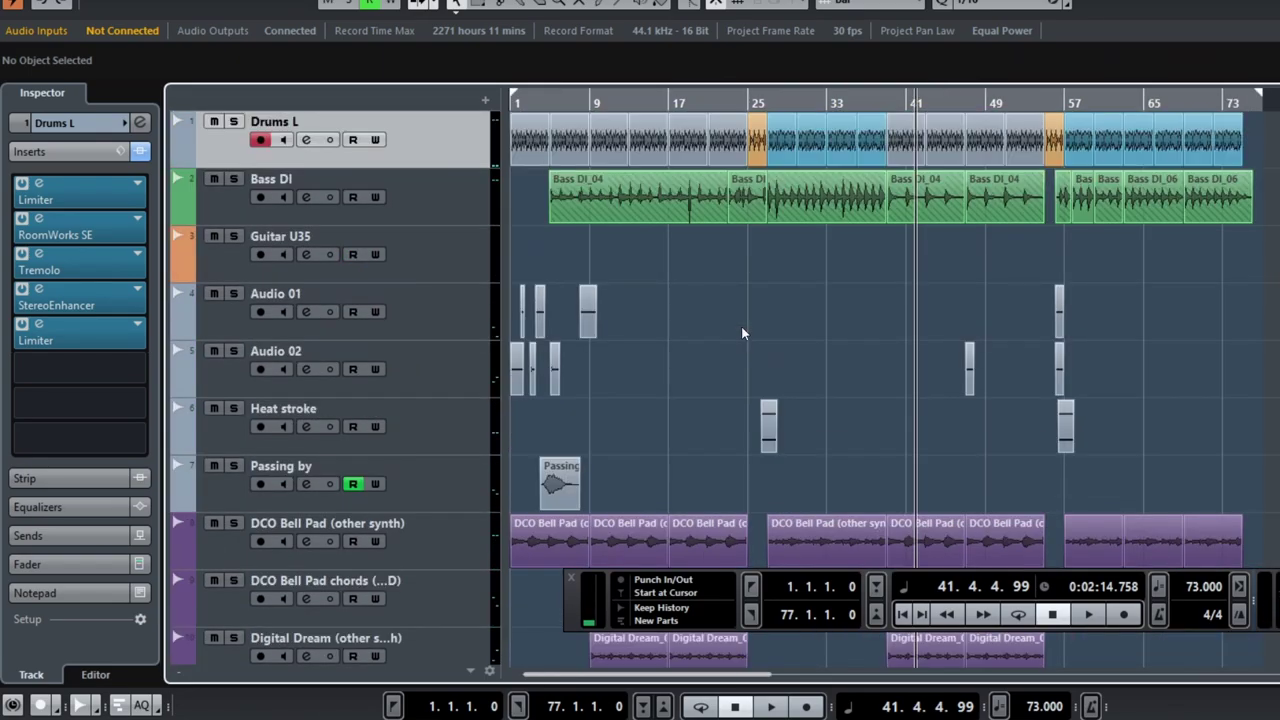
Step: Review the whole arrangement across all tracks, from Drums L down to aah vox (D) and back
scroll(741, 326, down, 2)
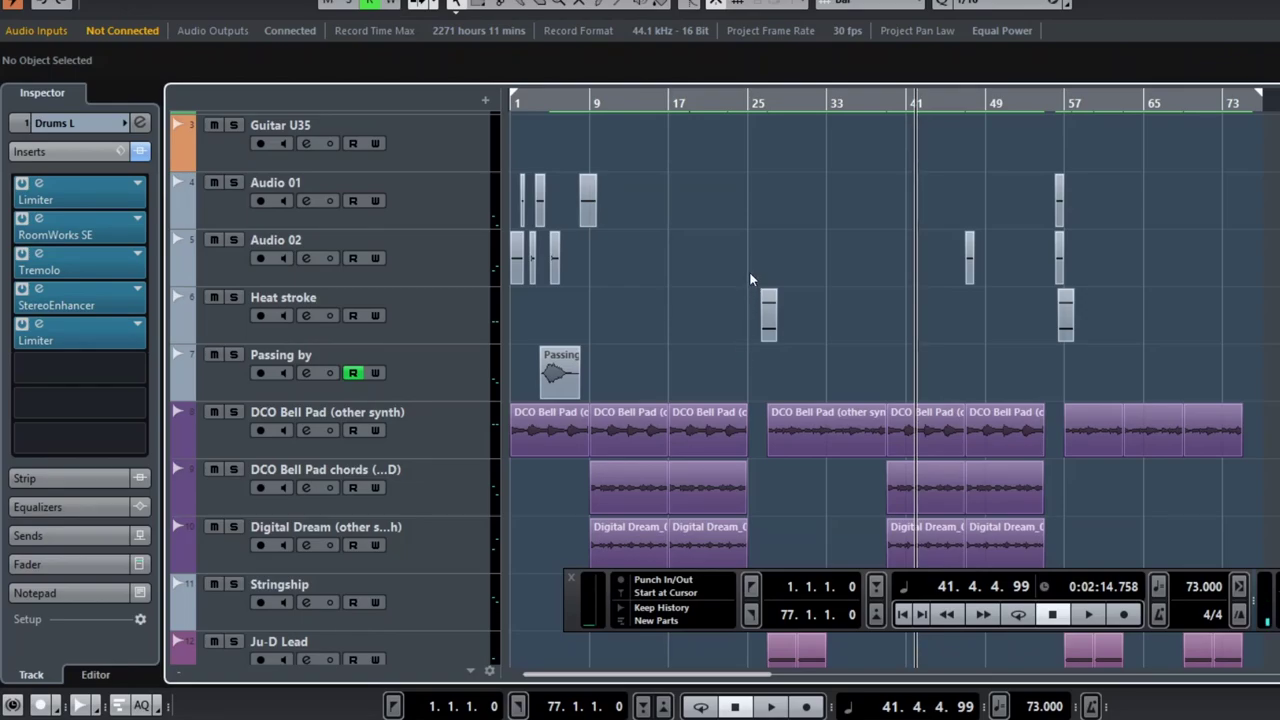
click(766, 296)
click(849, 329)
scroll(827, 333, down, 6)
scroll(827, 333, up, 6)
scroll(726, 303, down, 4)
scroll(720, 296, down, 4)
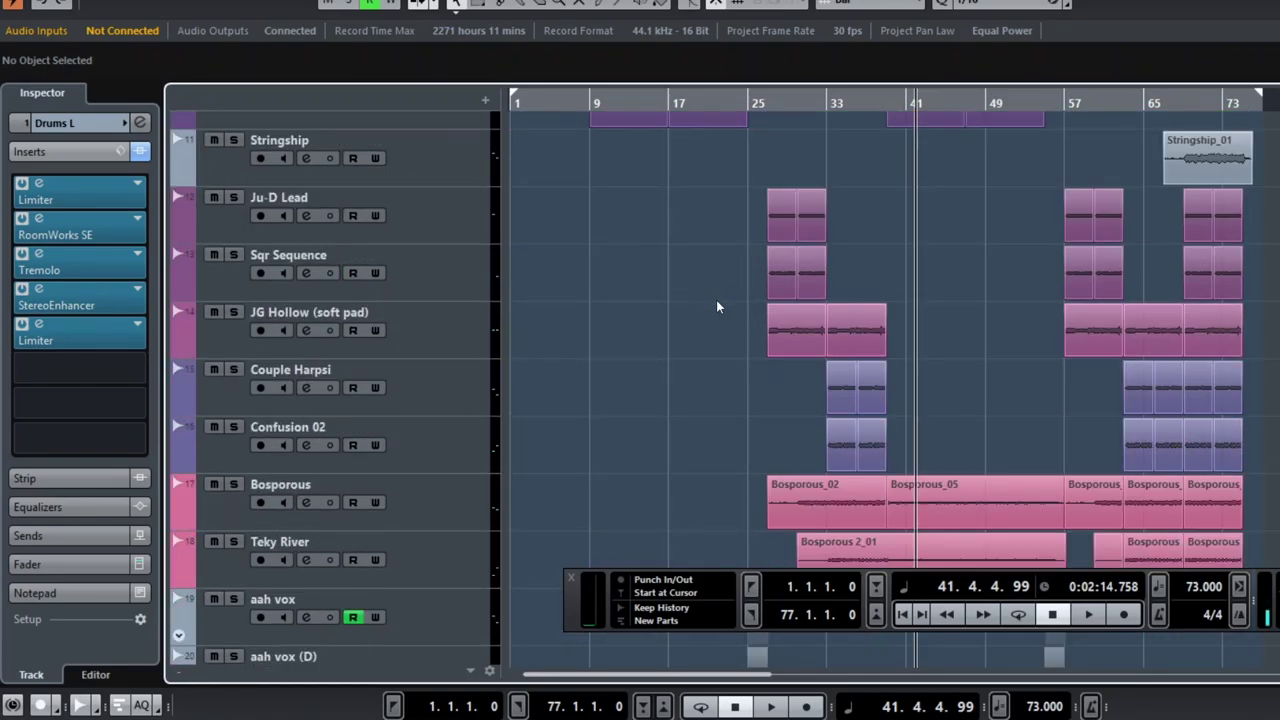
scroll(716, 300, down, 1)
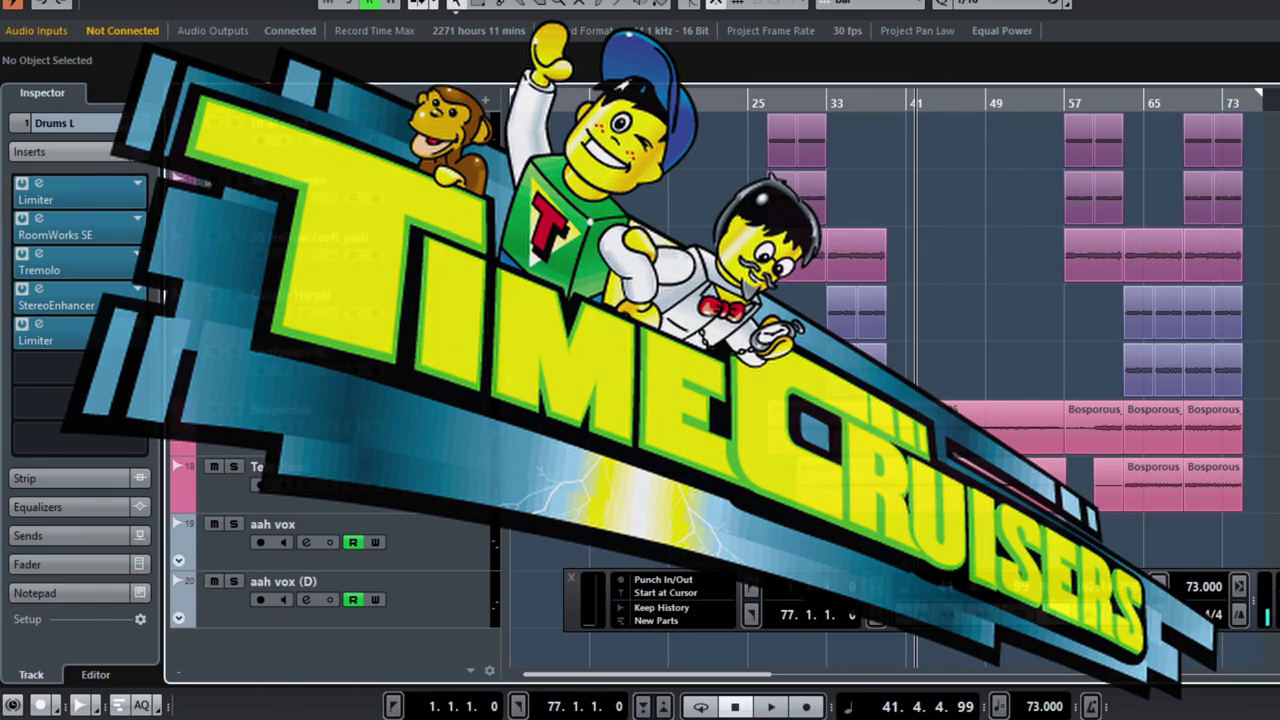
scroll(670, 341, up, 11)
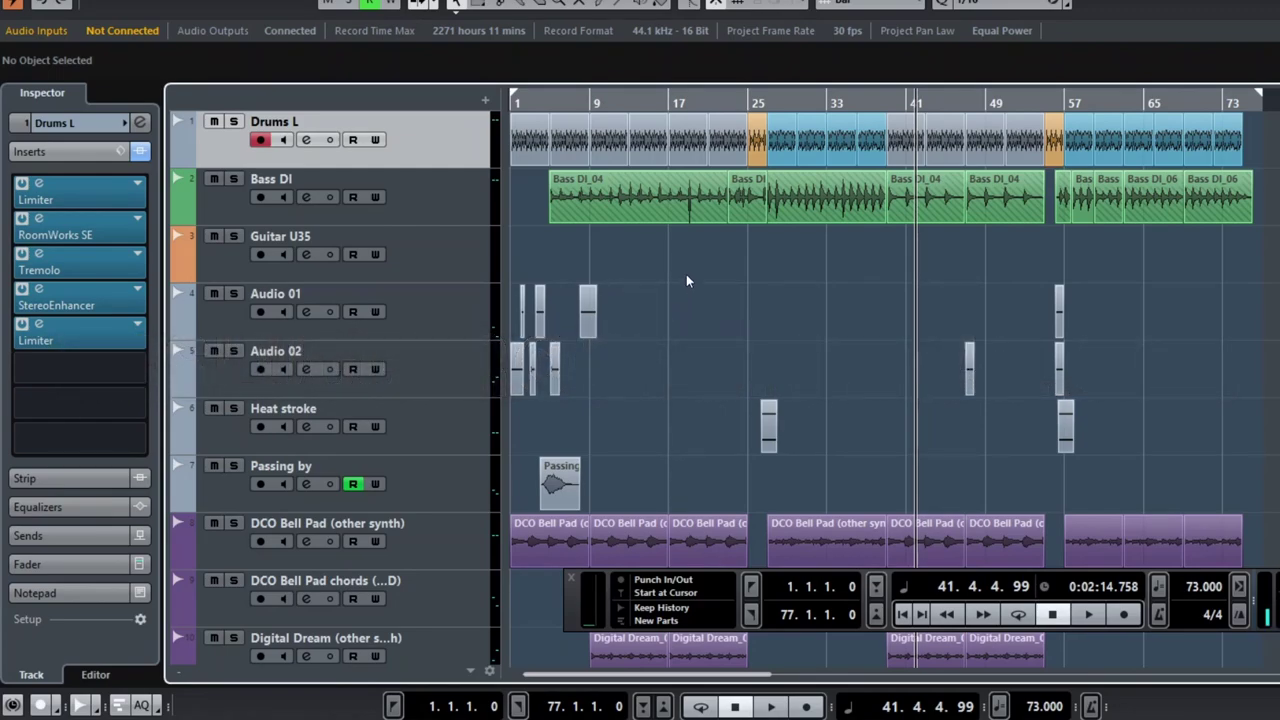
scroll(671, 277, down, 10)
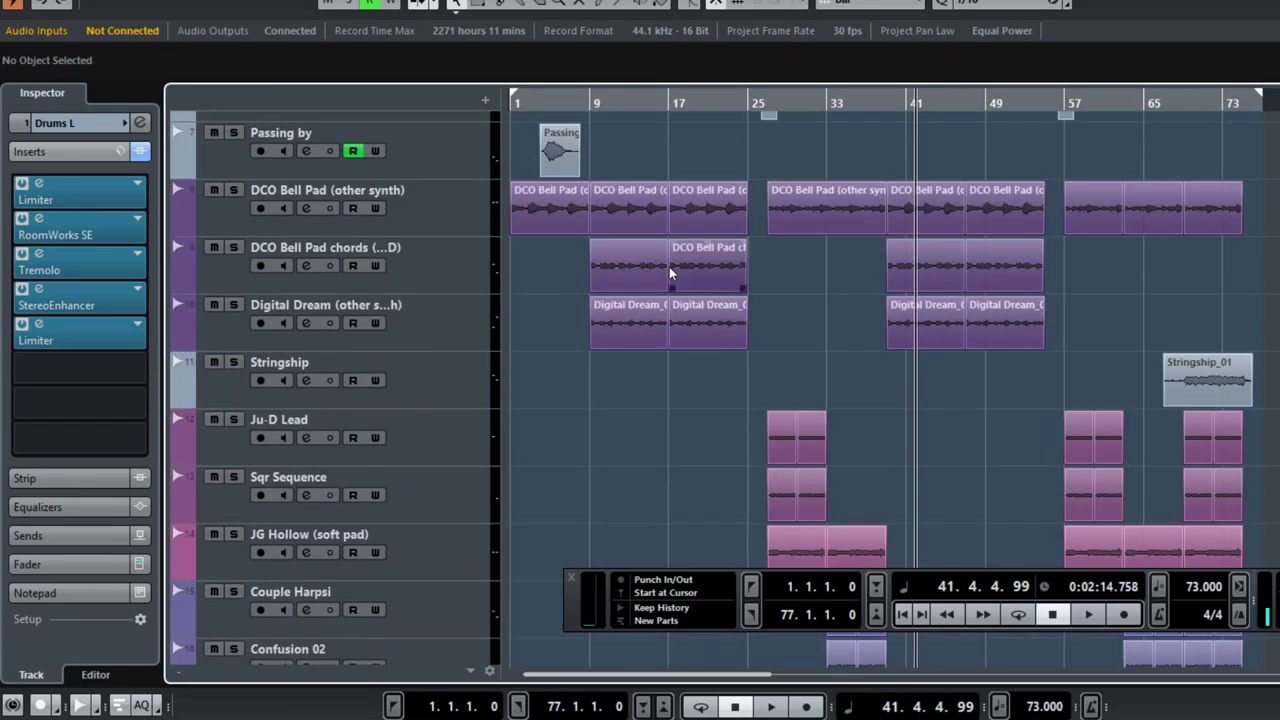
scroll(670, 273, down, 1)
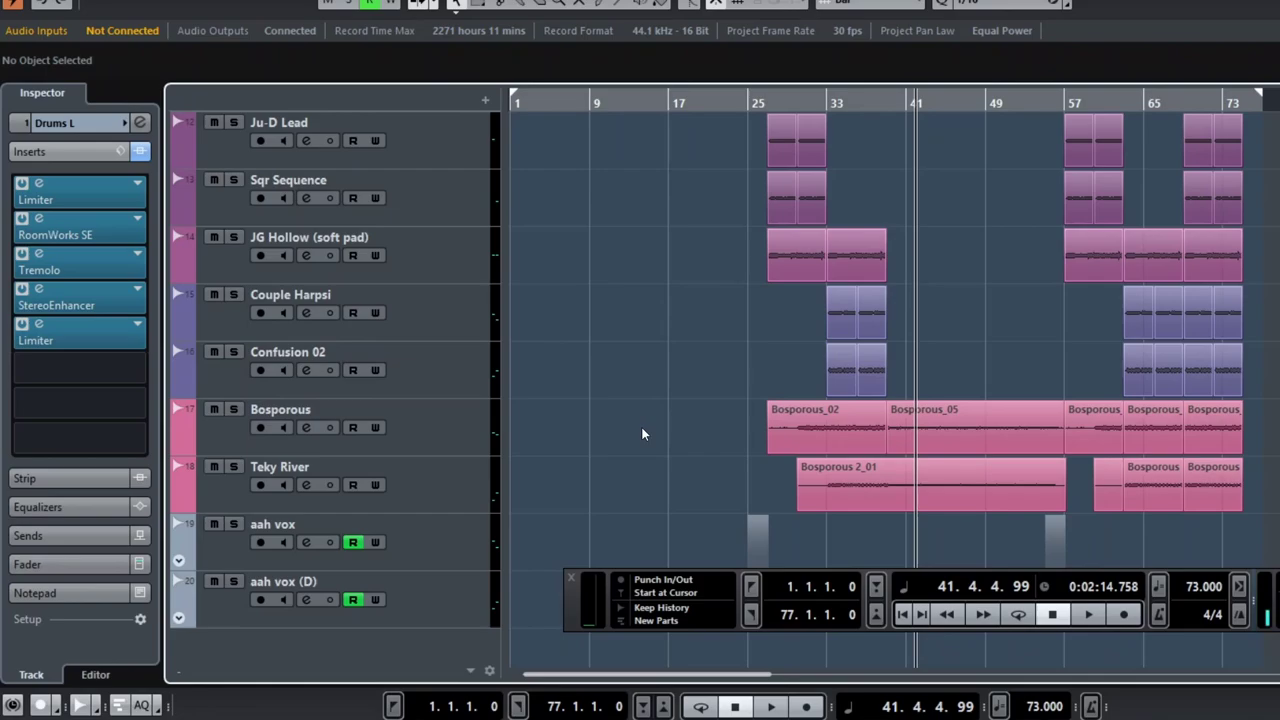
scroll(643, 434, up, 4)
scroll(641, 426, up, 7)
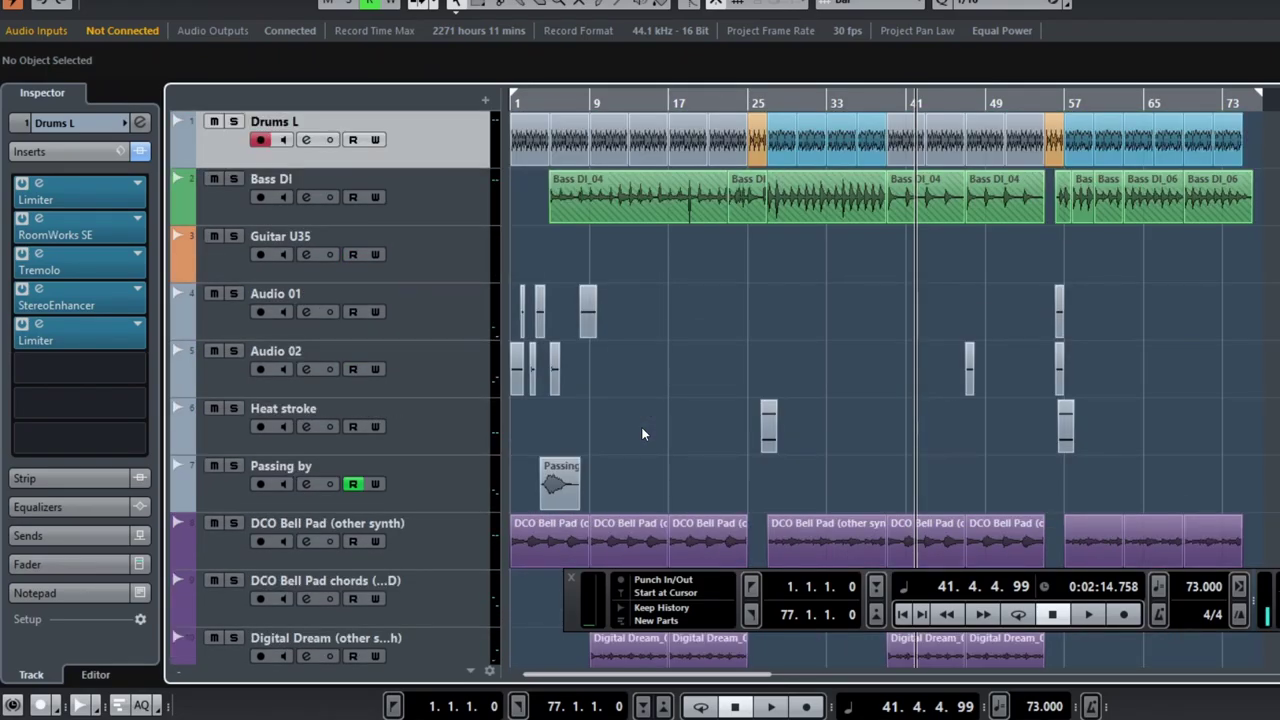